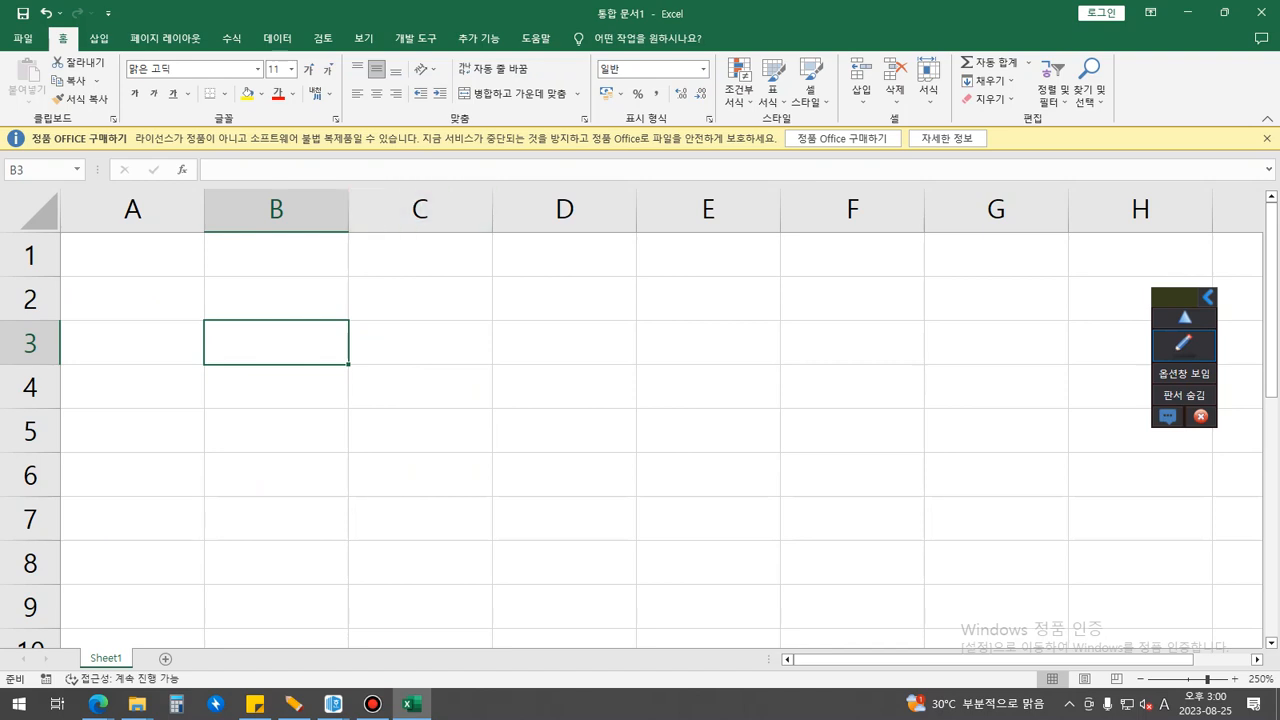
Step: Enter the labels 중간고사, 기말고사 and 합계 in cells A1 to A3
click(132, 254)
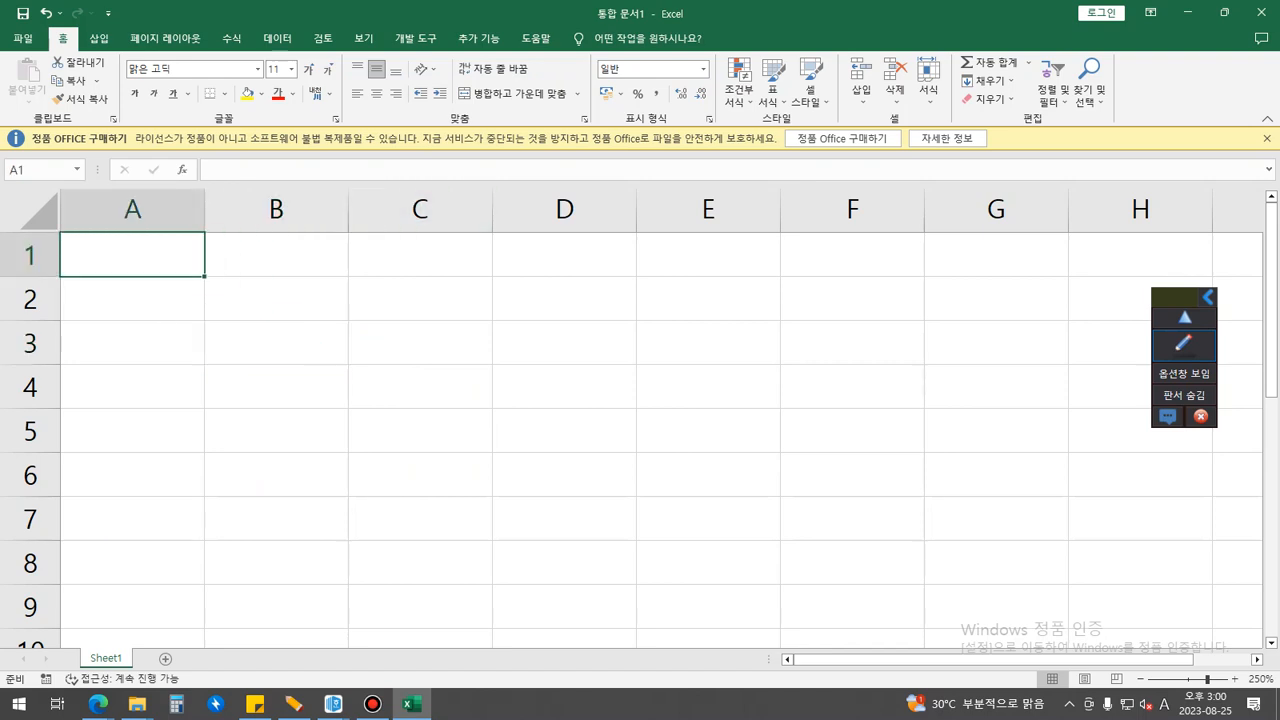
text(주ㅠ)
key(BackSpace)
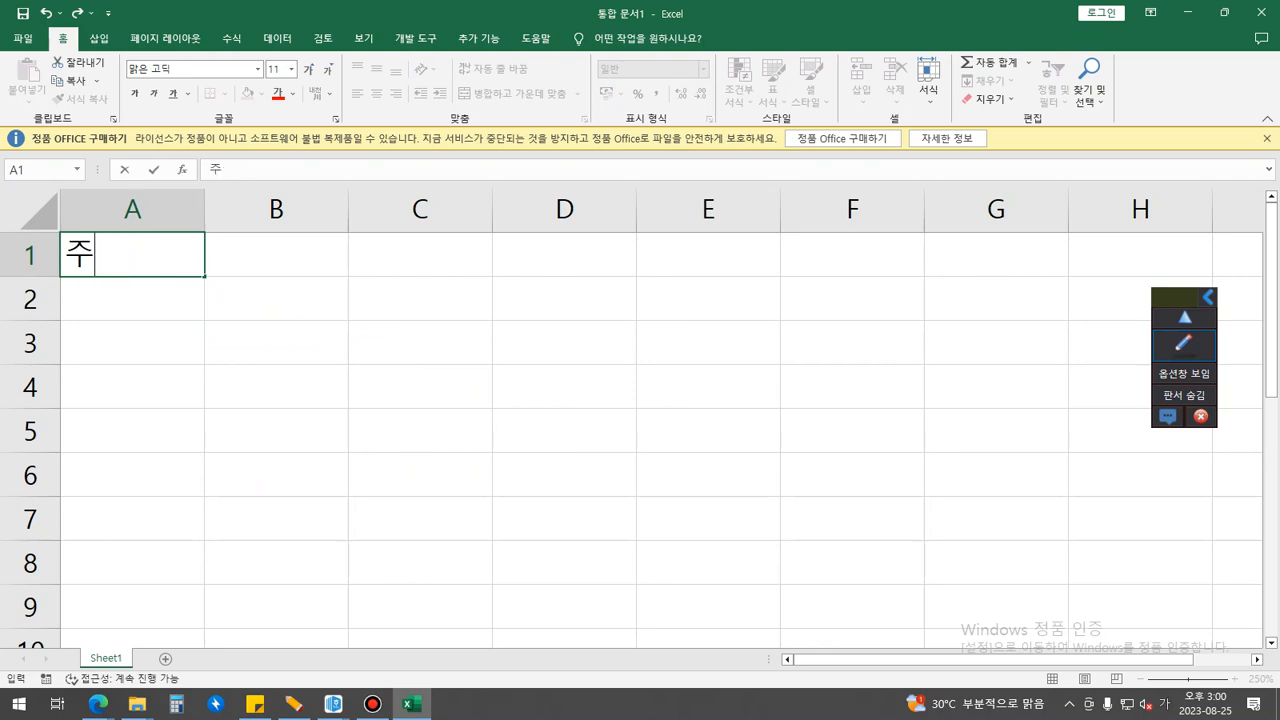
text(ㅇ간고사)
key(Return)
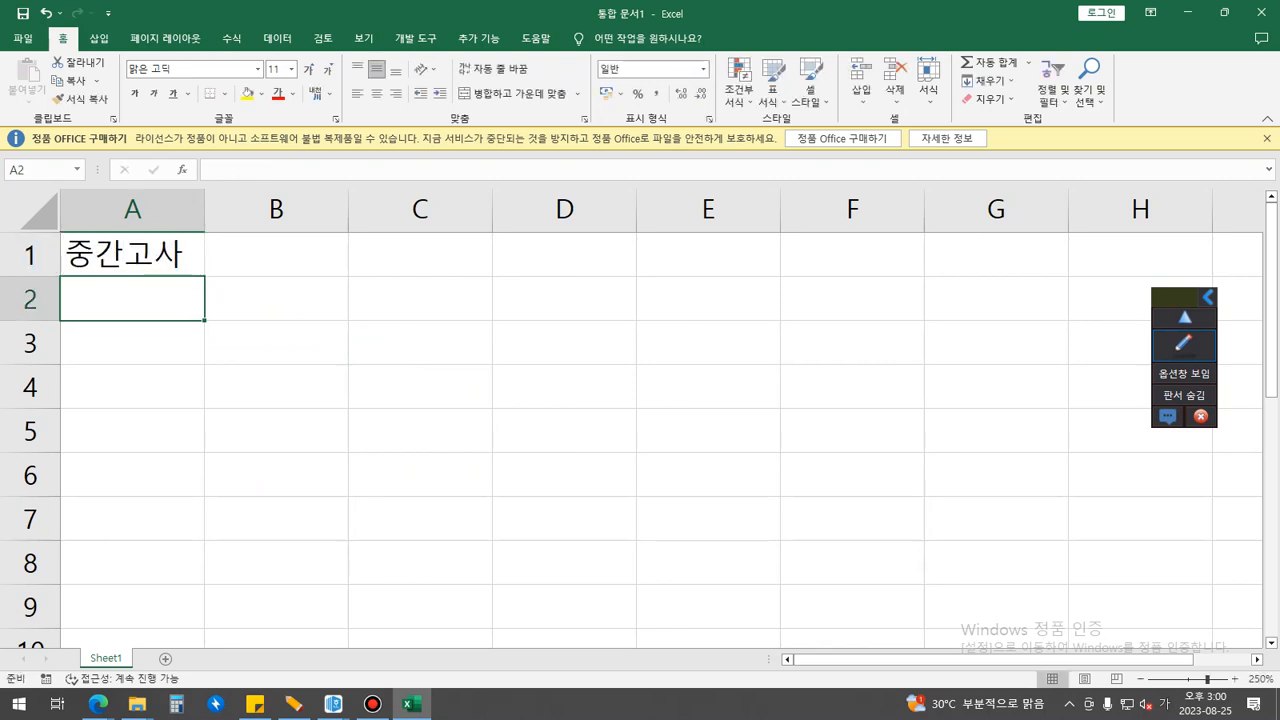
text(기말고사)
key(Return)
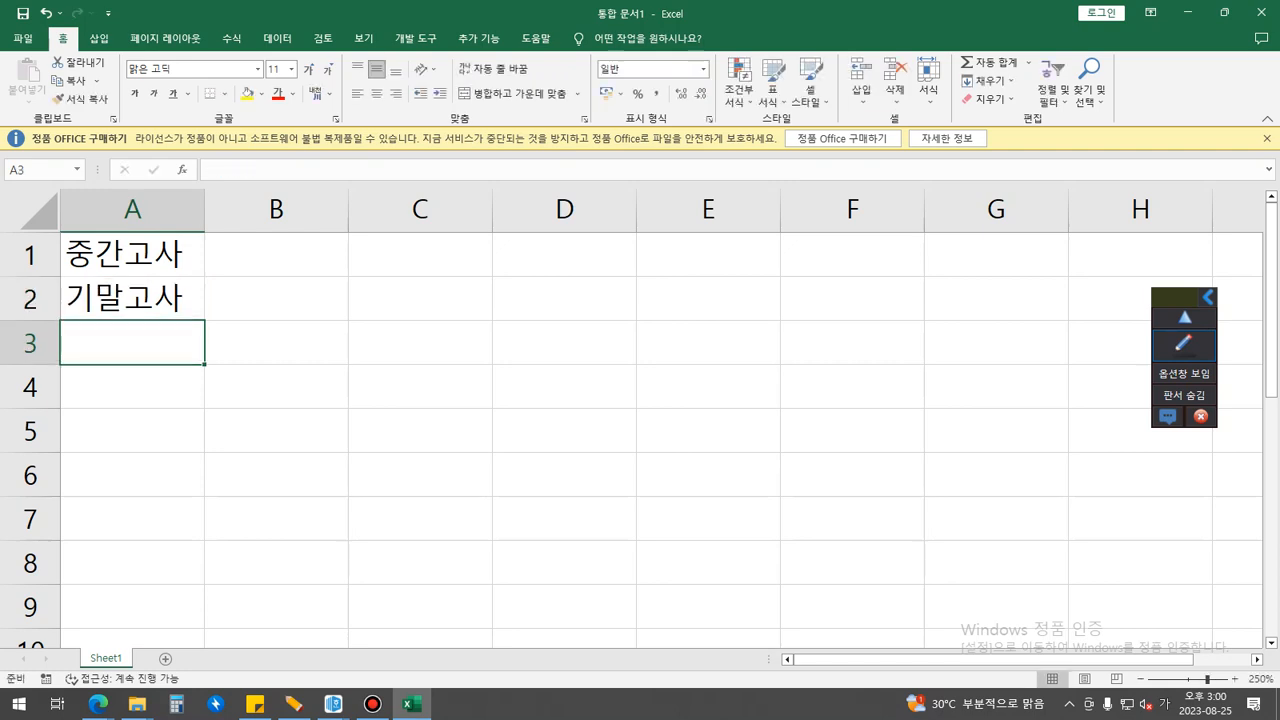
text(합계)
key(Return)
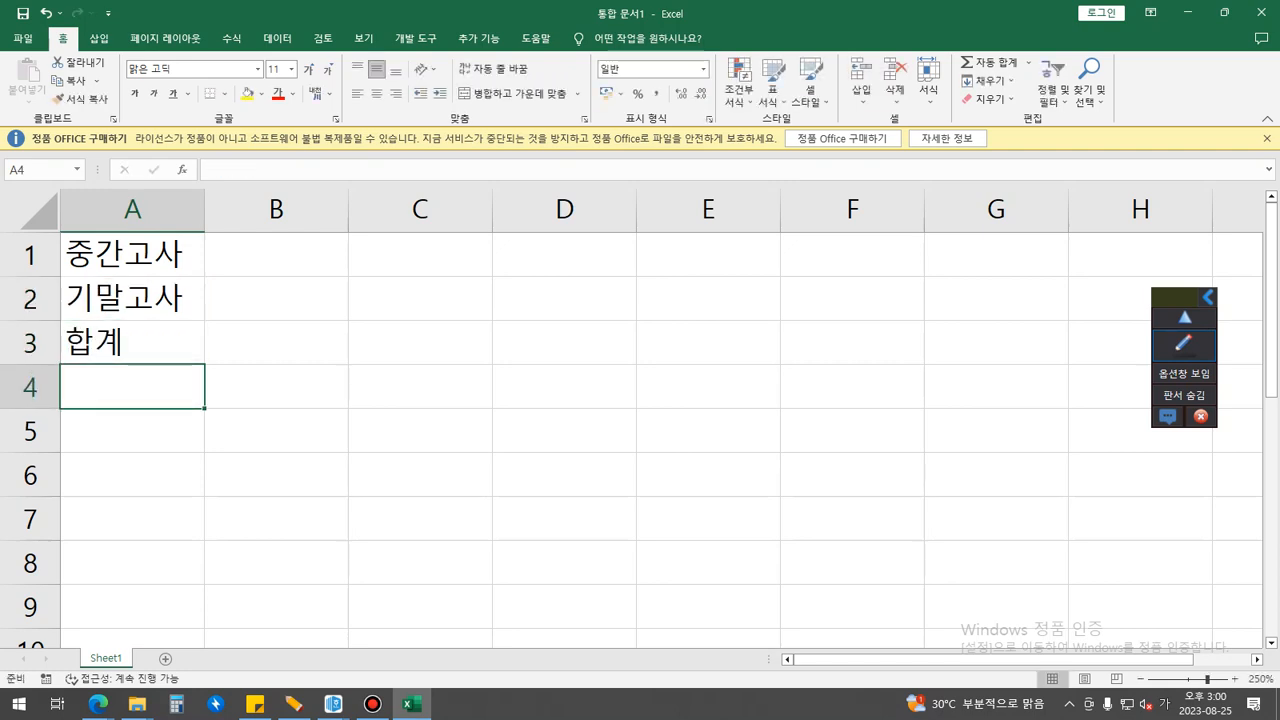
Step: Enter the scores 80 in B1 and 90 in B2
click(420, 386)
key(Up)
key(Up)
key(Up)
key(Left)
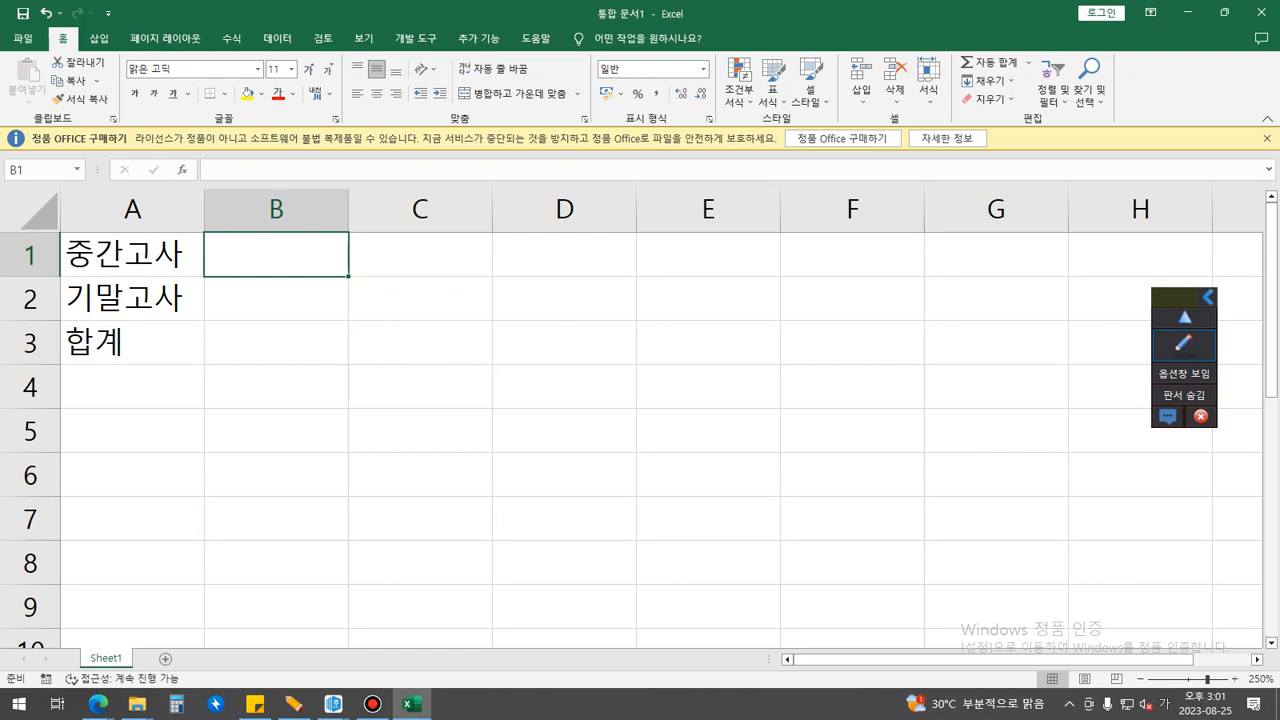
text(80)
key(Return)
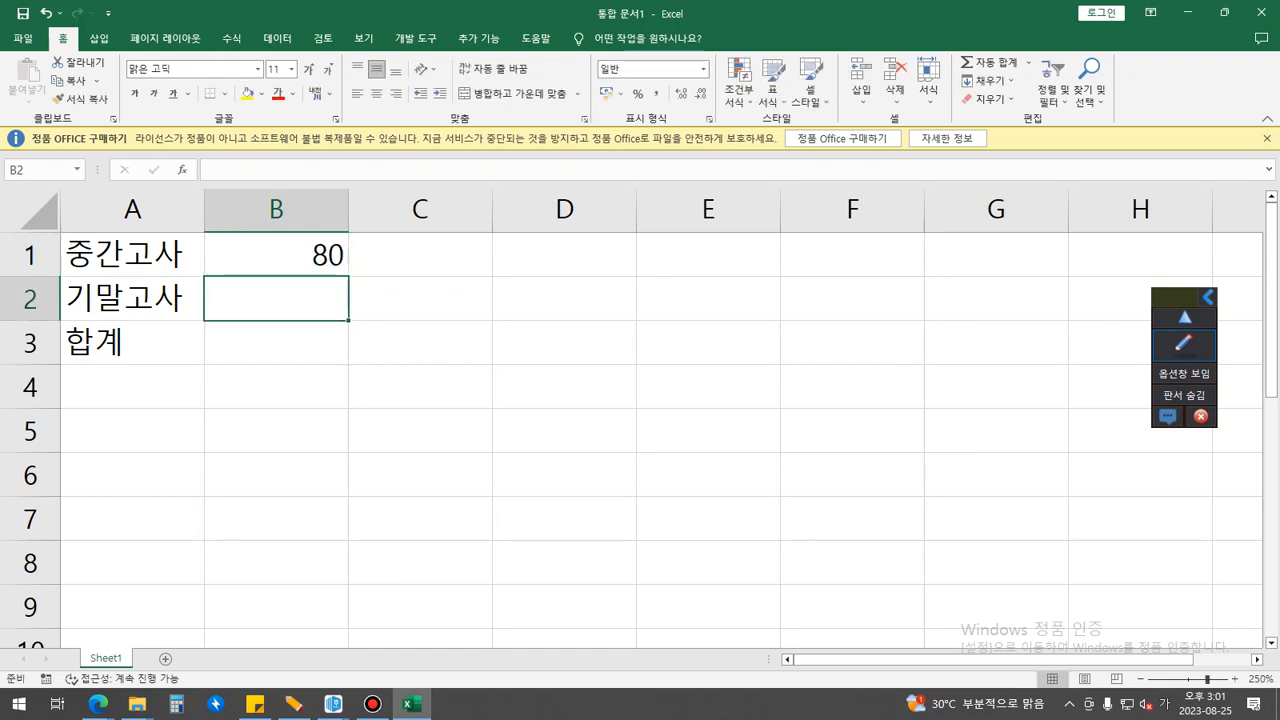
text(90)
key(Return)
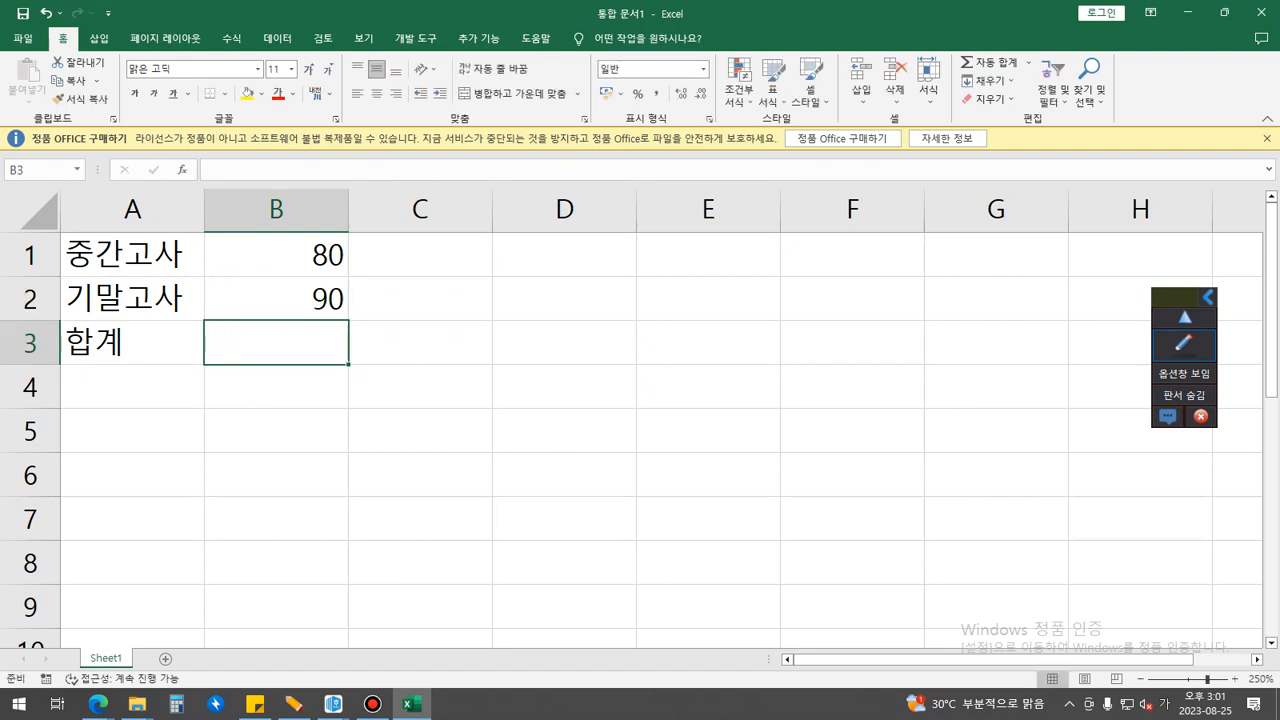
Step: Total the two scores in B3 with =SUM(B1:B2), and display formulas instead of results in the sheet
text(=녀)
key(BackSpace)
key(BackSpace)
key(Hangul)
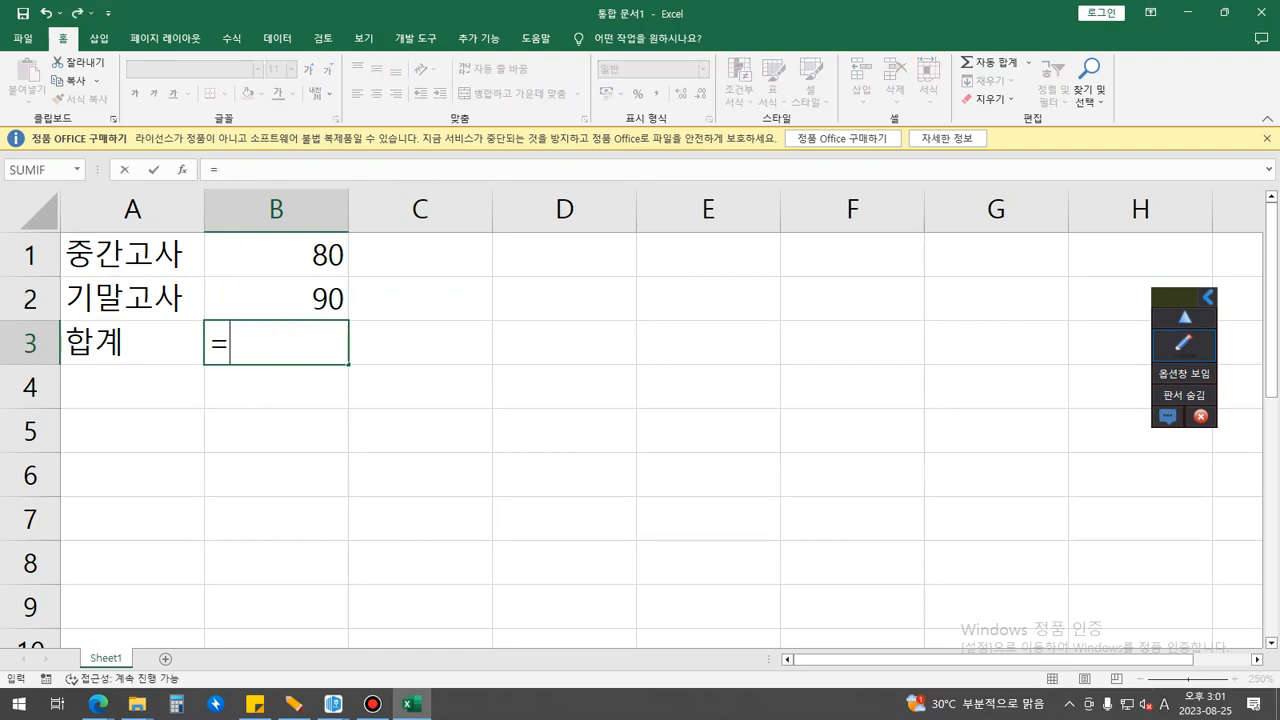
text(sum)
key(Tab)
key(Up)
key(shift+Up)
text())
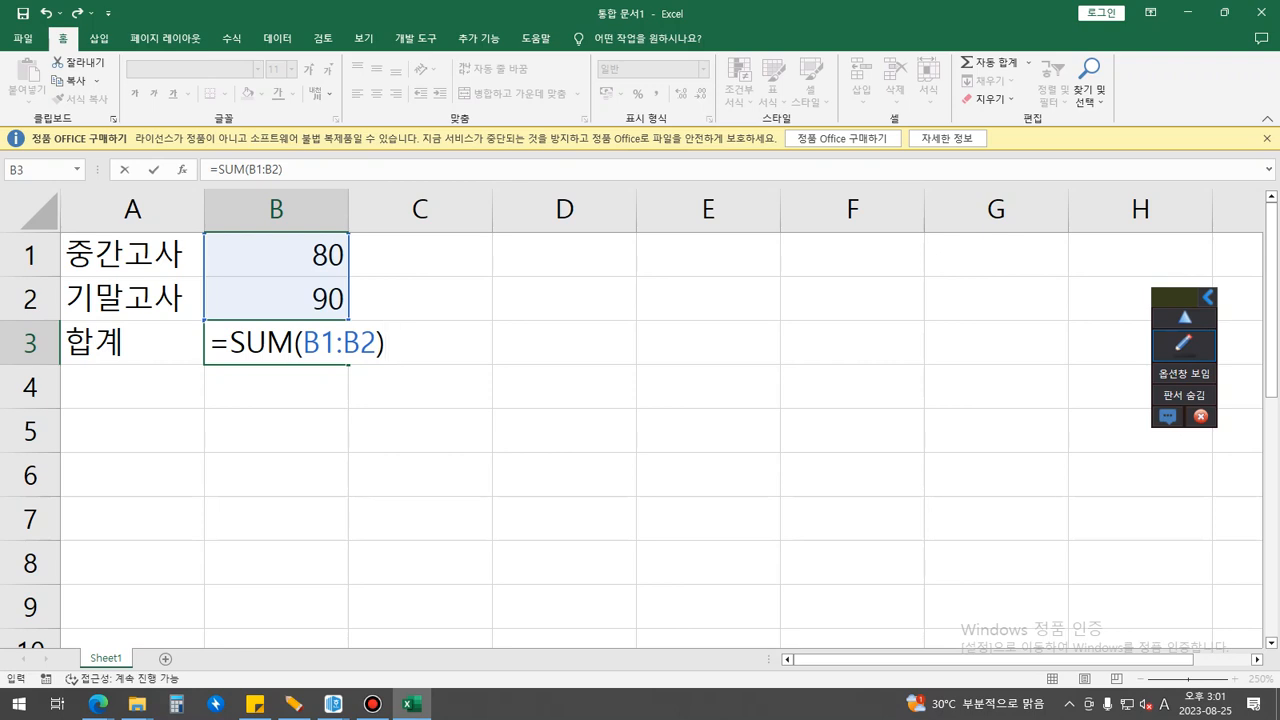
key(F12)
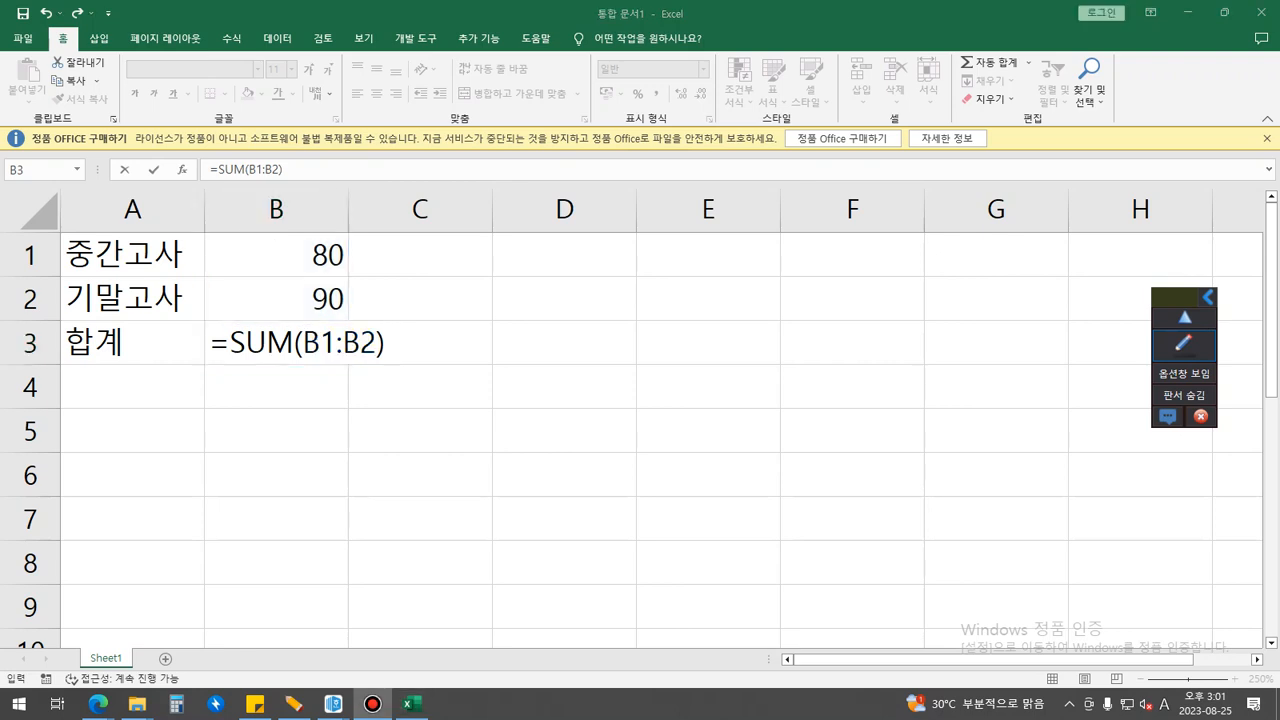
key(Return)
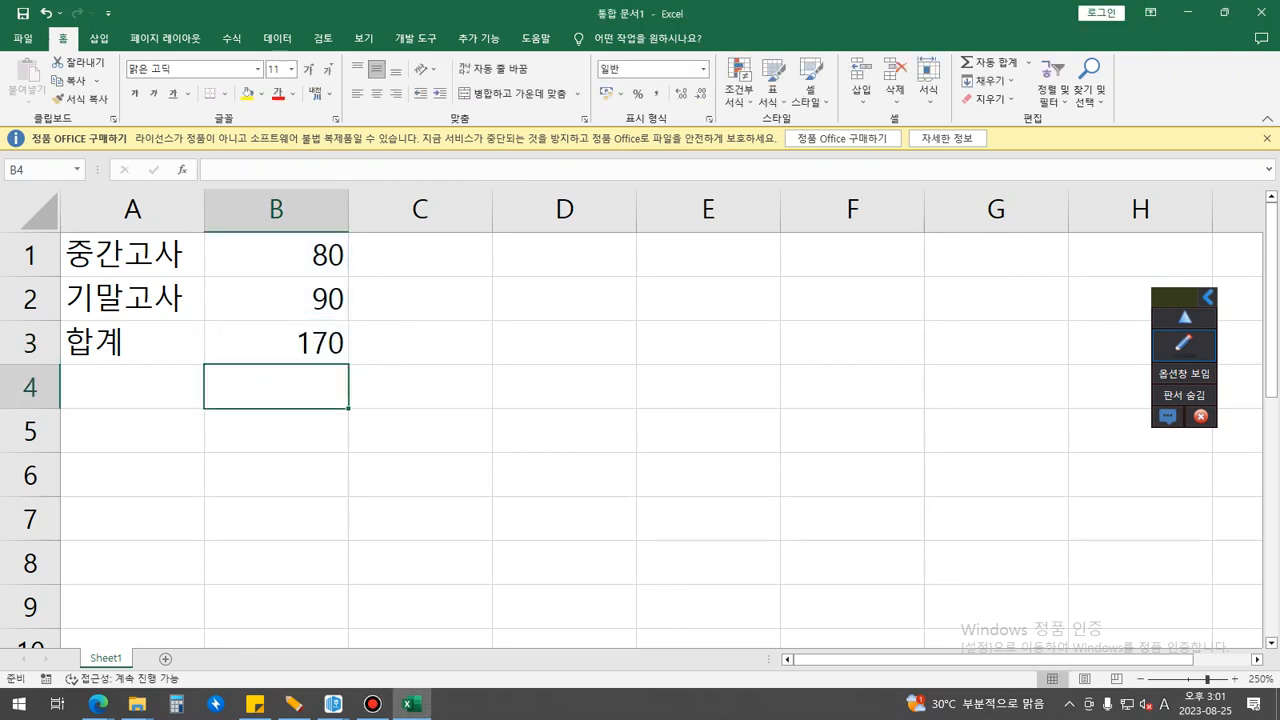
key(ctrl+grave)
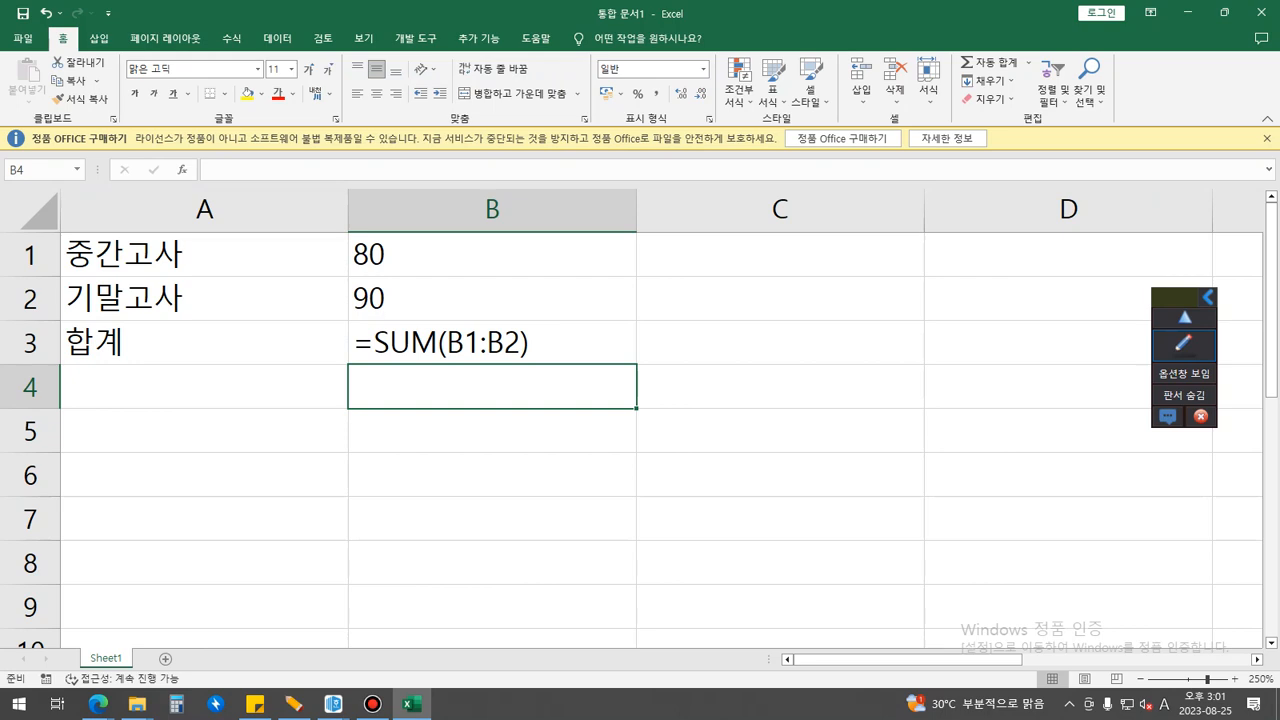
Step: Enter the column heading 중간고사 in cell C4
click(780, 431)
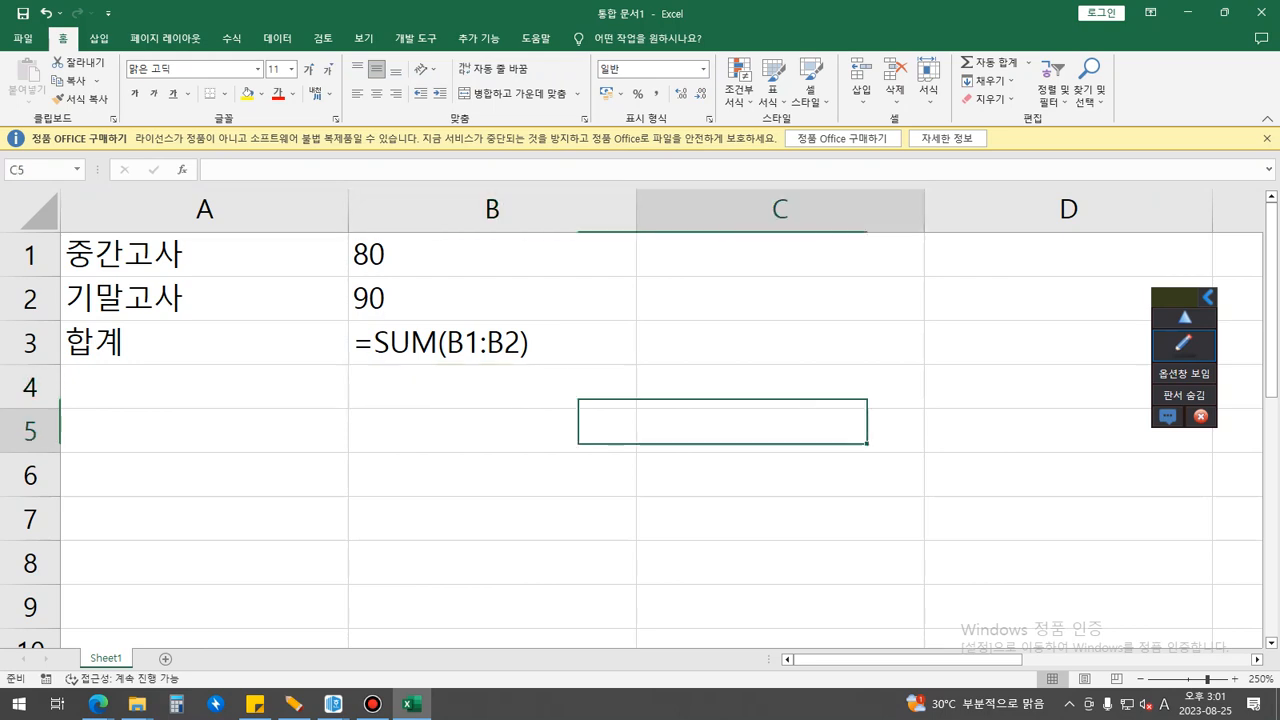
click(780, 387)
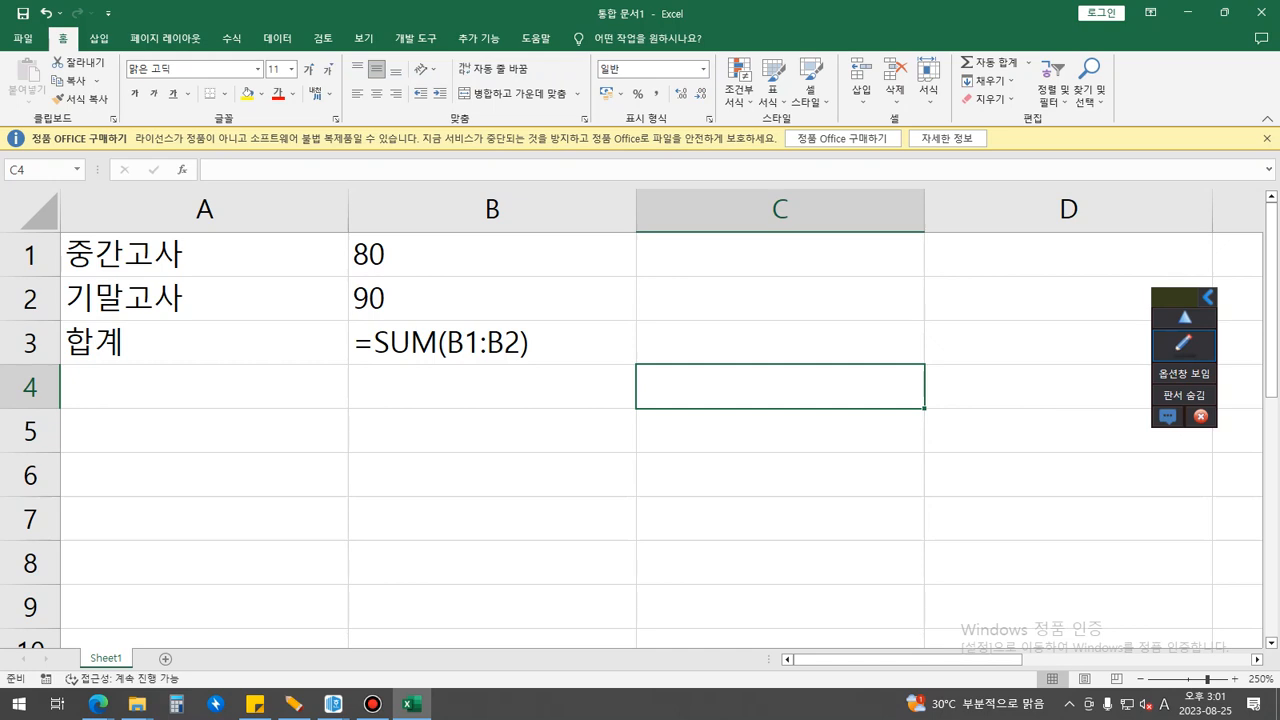
text(wnd)
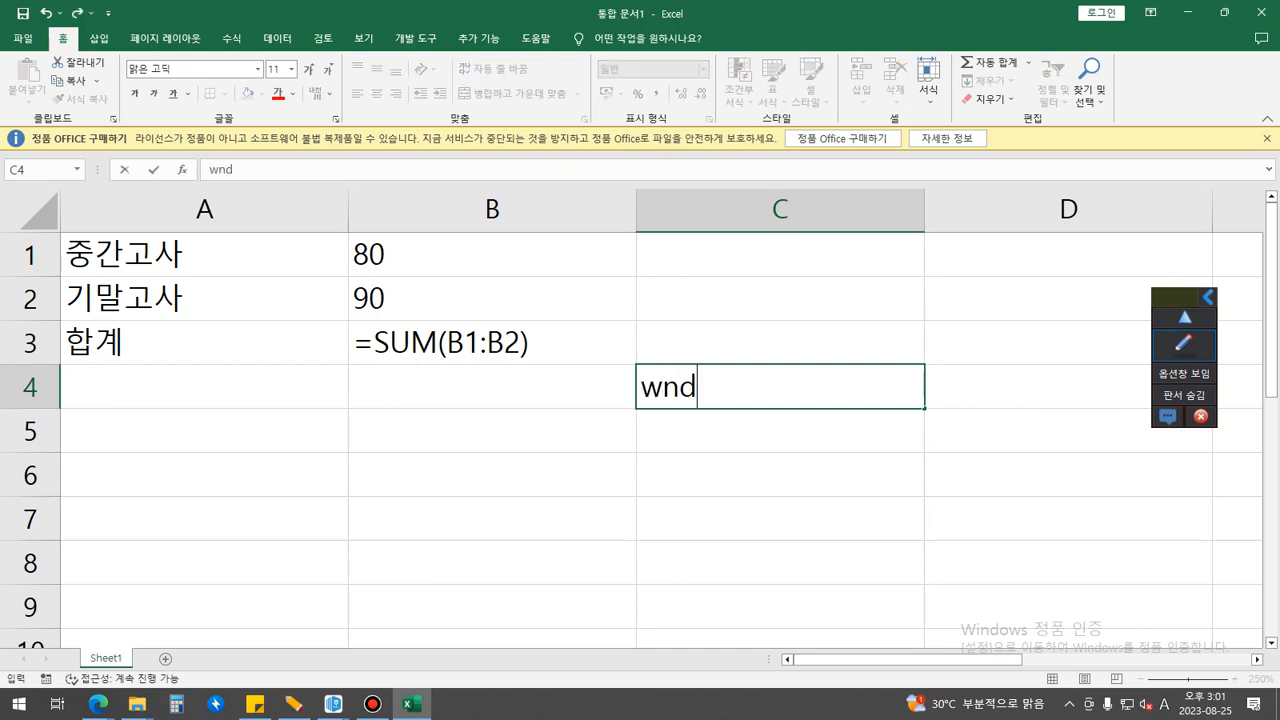
key(BackSpace)
key(BackSpace)
key(BackSpace)
key(Hangul)
text(중가ㄴ고사)
key(Return)
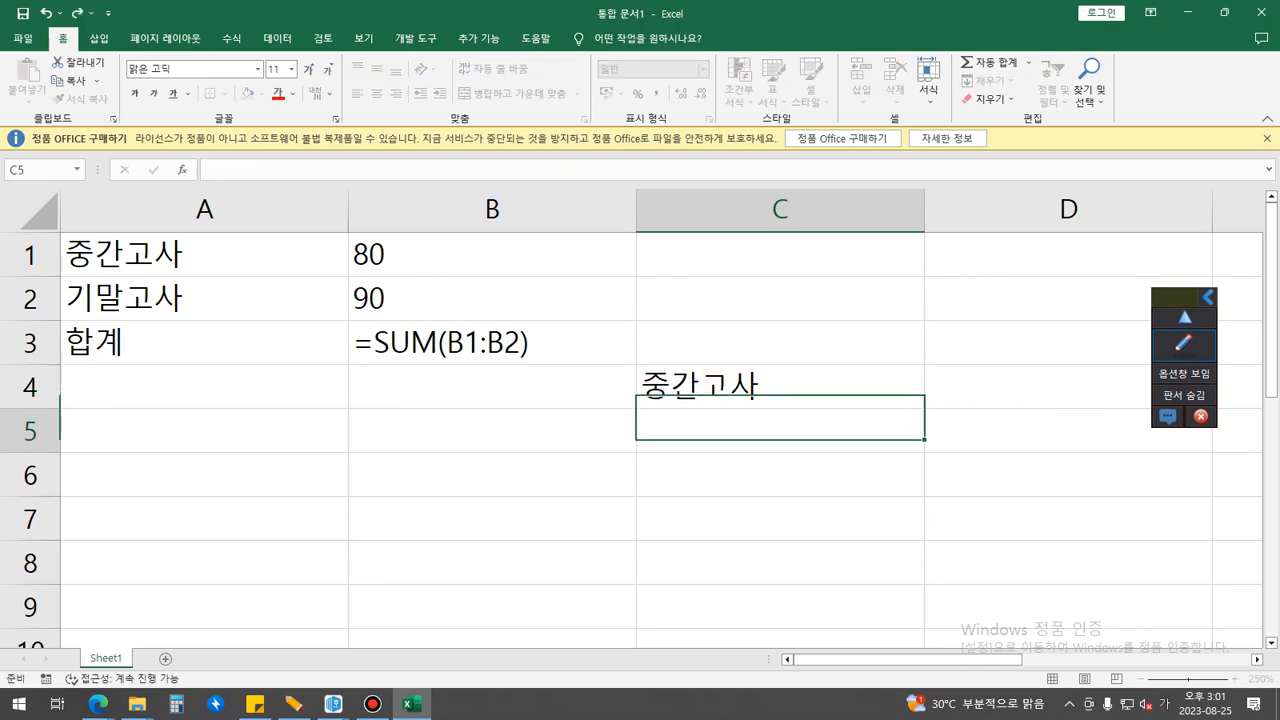
Step: Fill cells C5 to E5 with the midterm scores 80, 90 and 100
scroll(640, 418, down, 3)
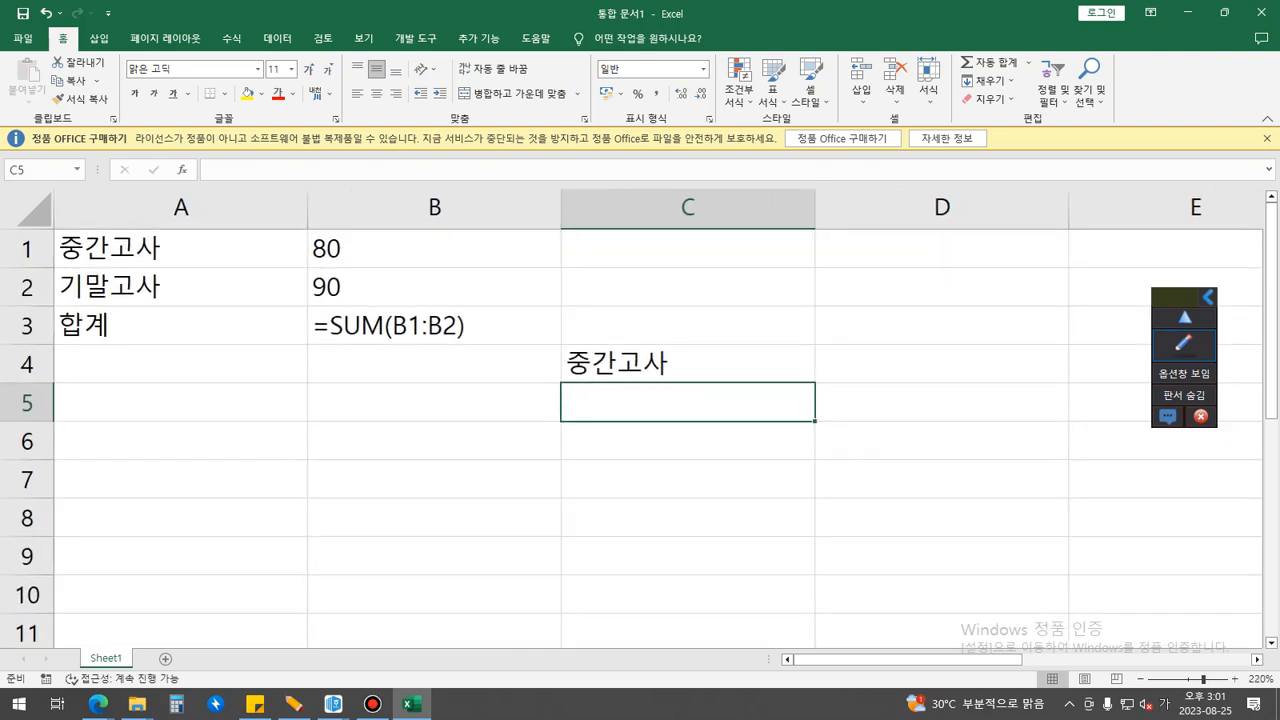
drag(1182, 296, 1170, 502)
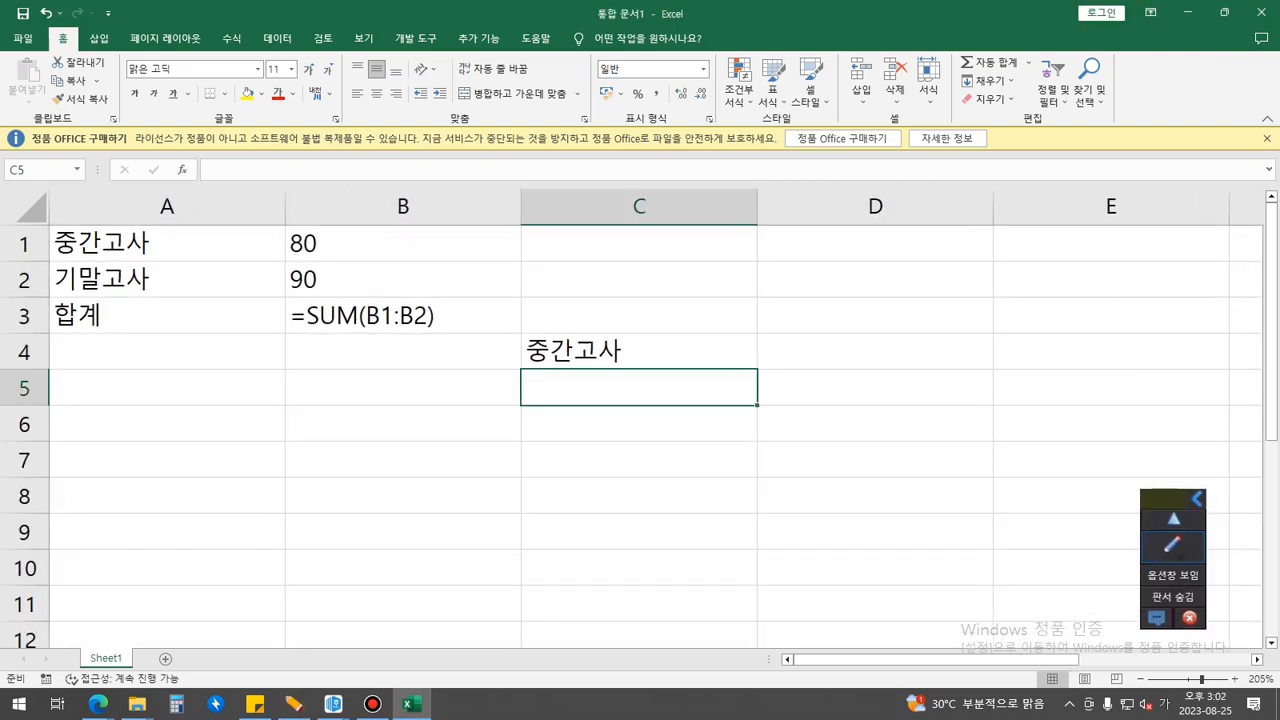
text(80)
key(Tab)
text(90)
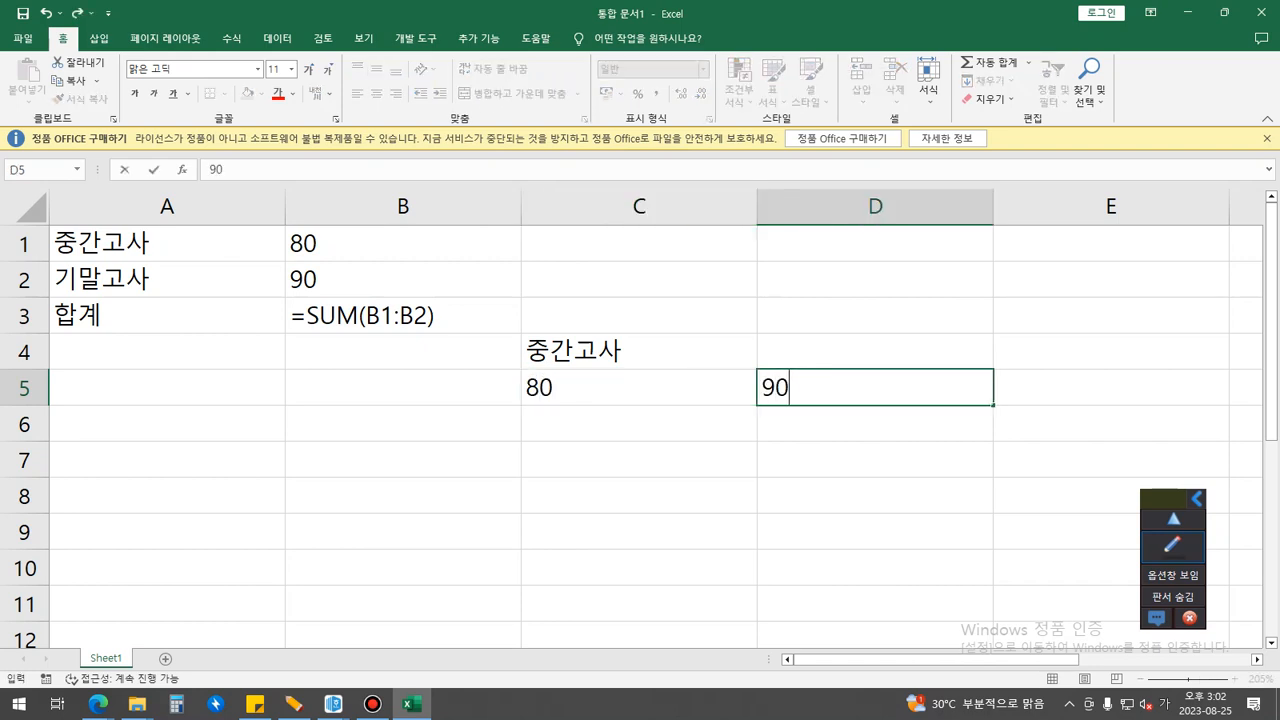
key(Tab)
text(100)
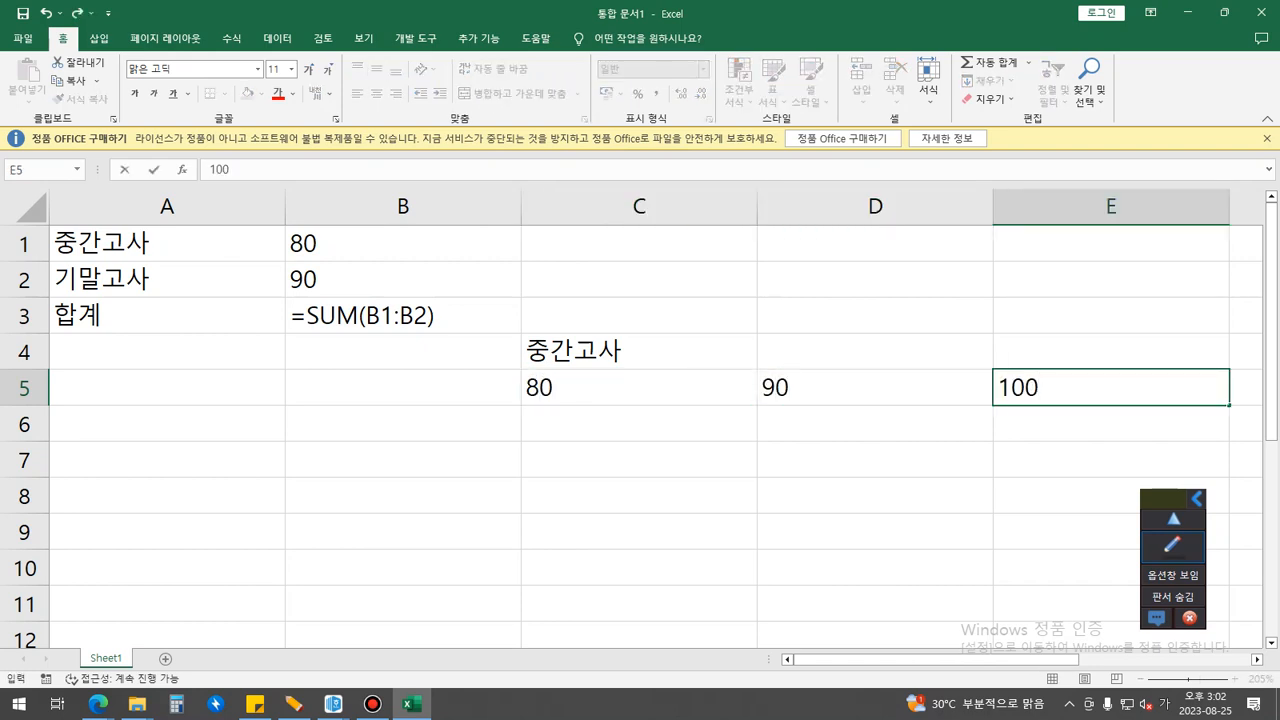
key(Return)
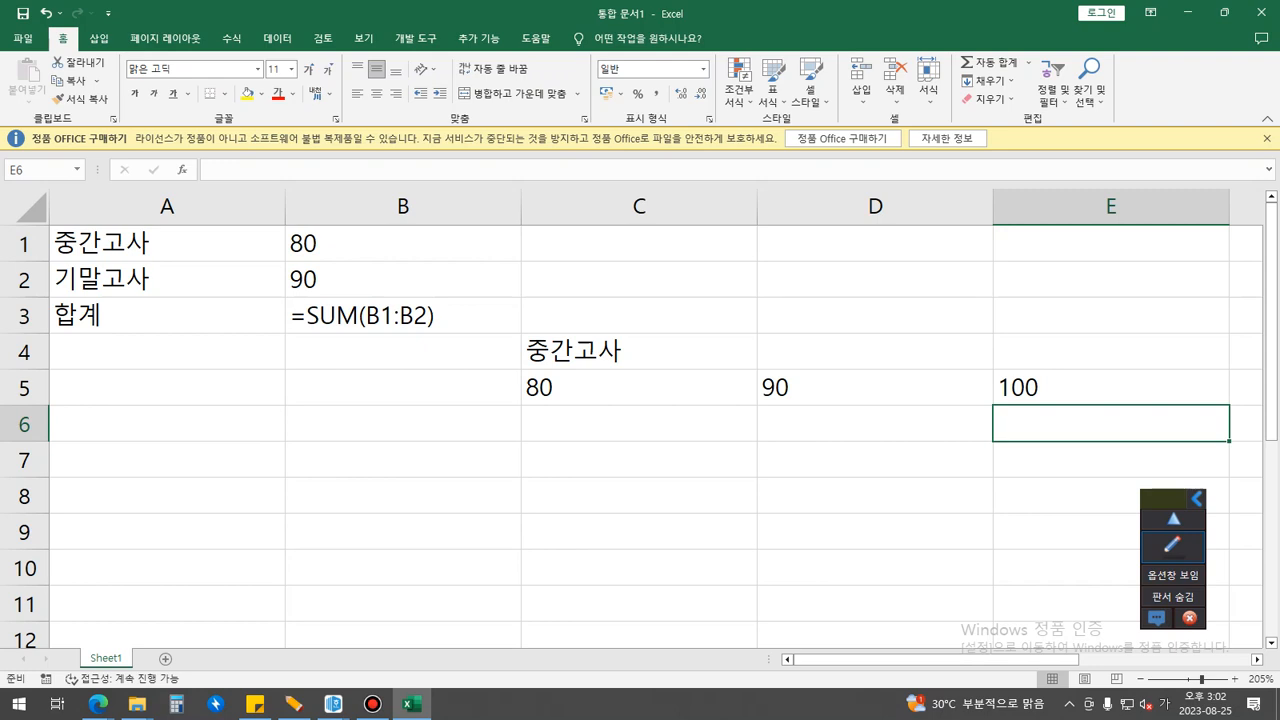
Step: Enter the row heading 기말고사 in cell A6
key(Left)
key(Left)
key(Left)
key(Left)
text(ㅓ)
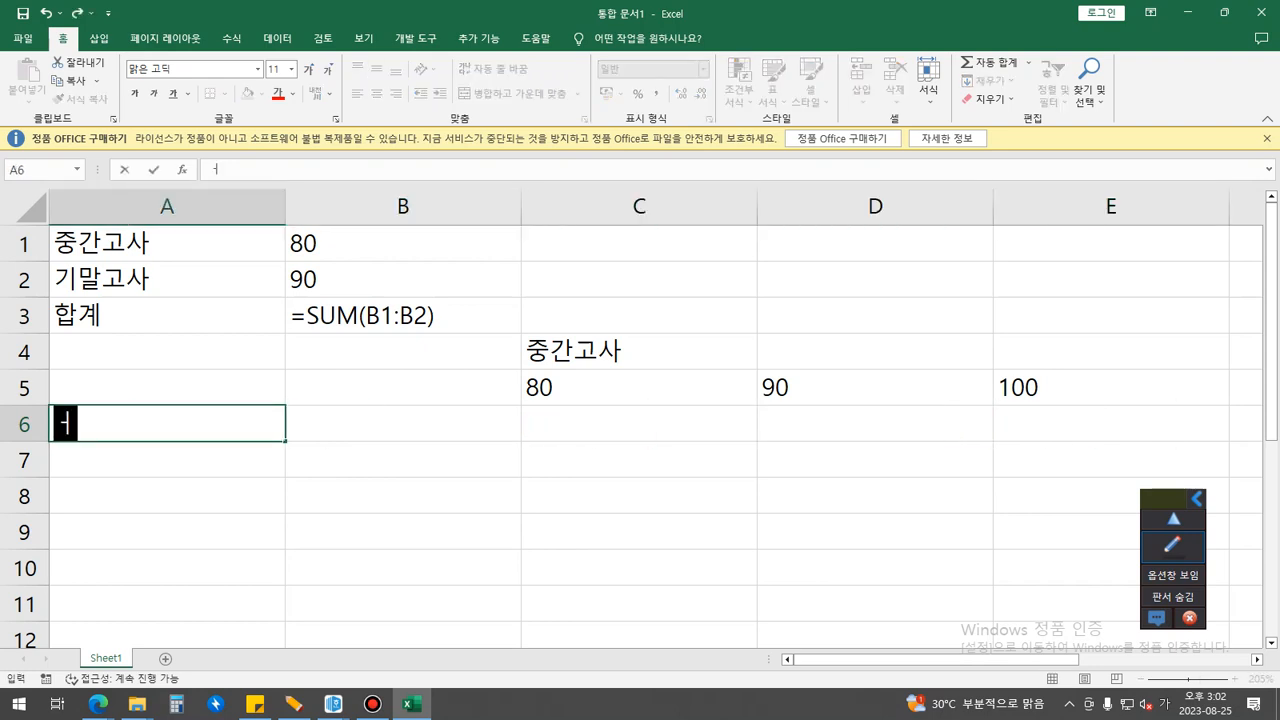
key(BackSpace)
text(기말고사)
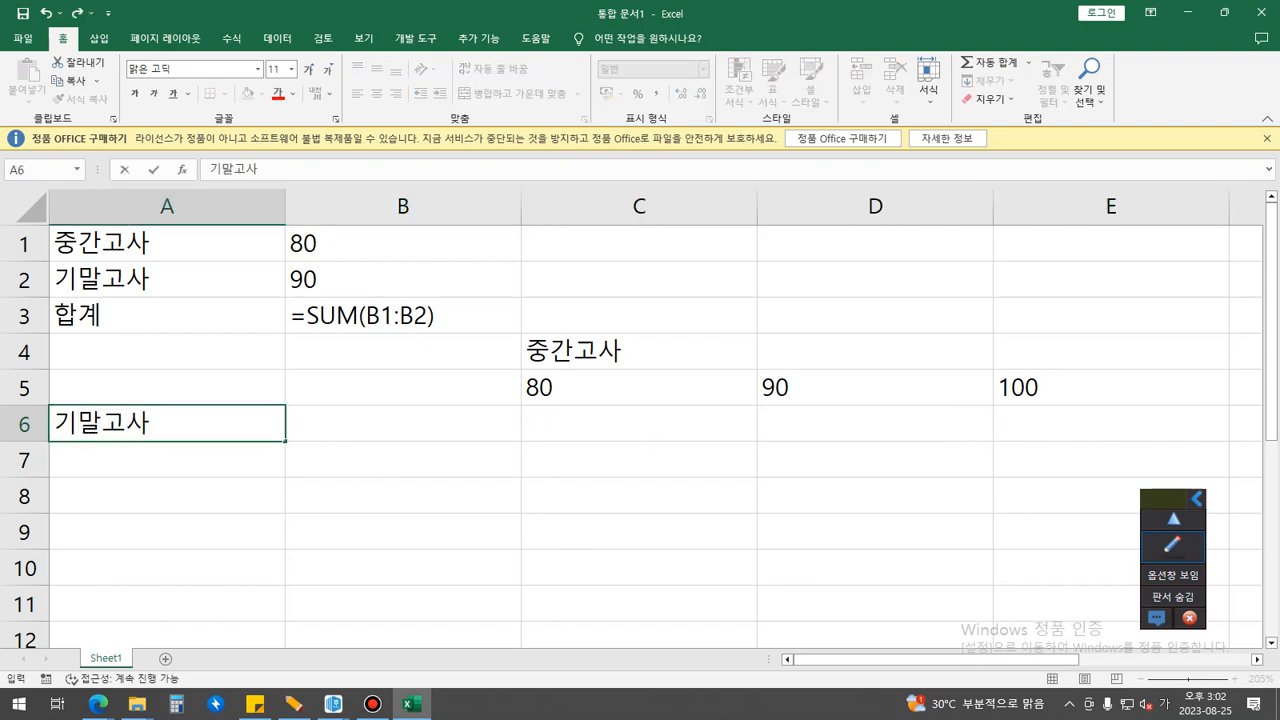
Step: Fill cells B6 to B8 with the final exam scores 80, 90 and 100
key(Right)
text(80)
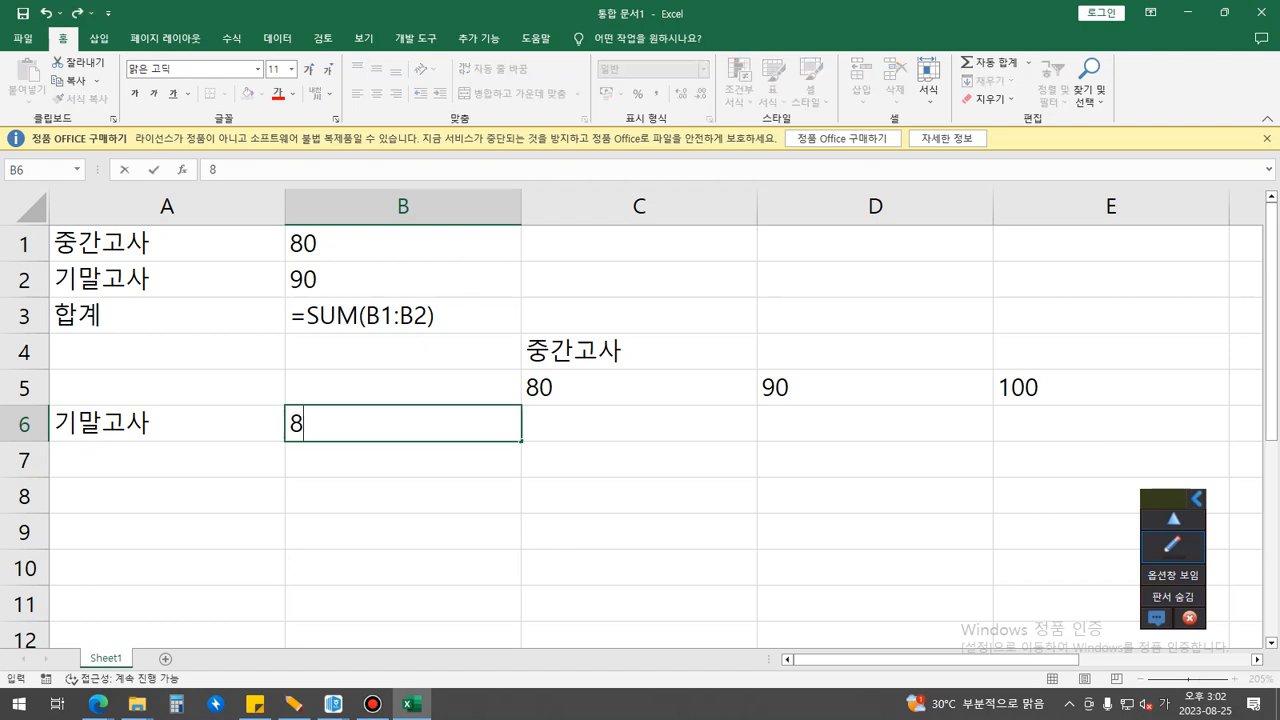
key(Return)
text(90)
key(Return)
text(100)
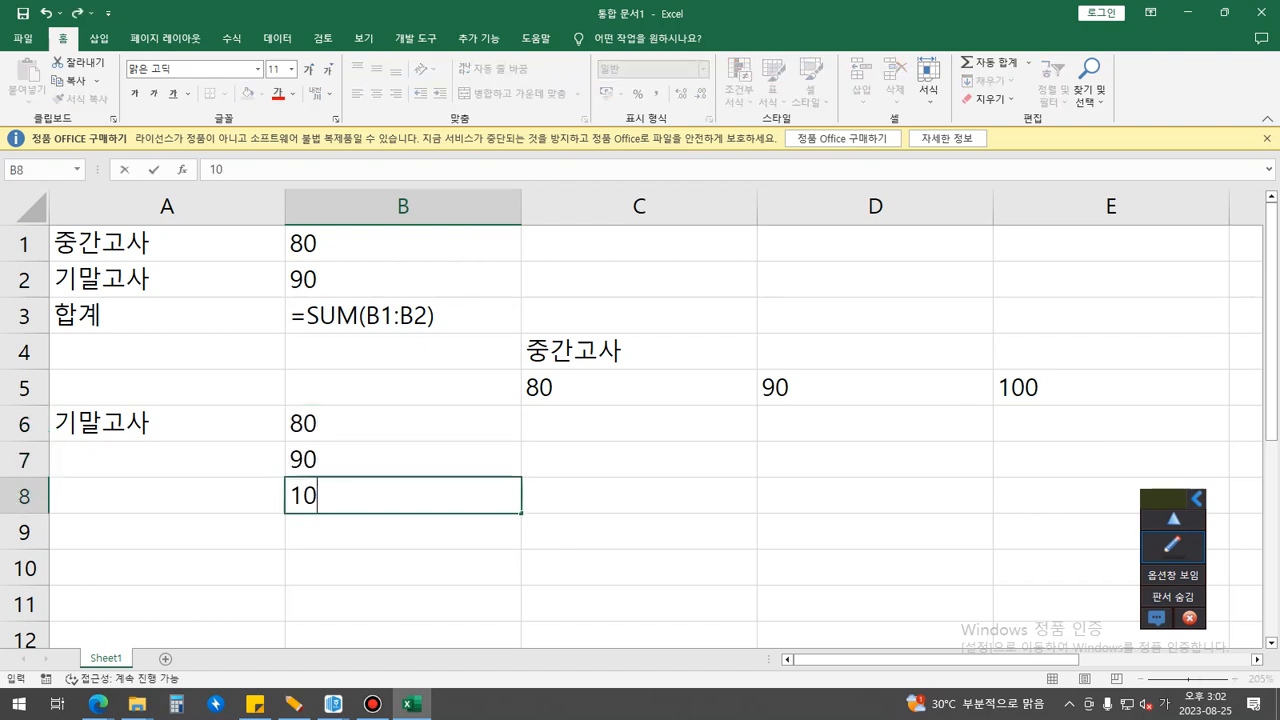
key(Return)
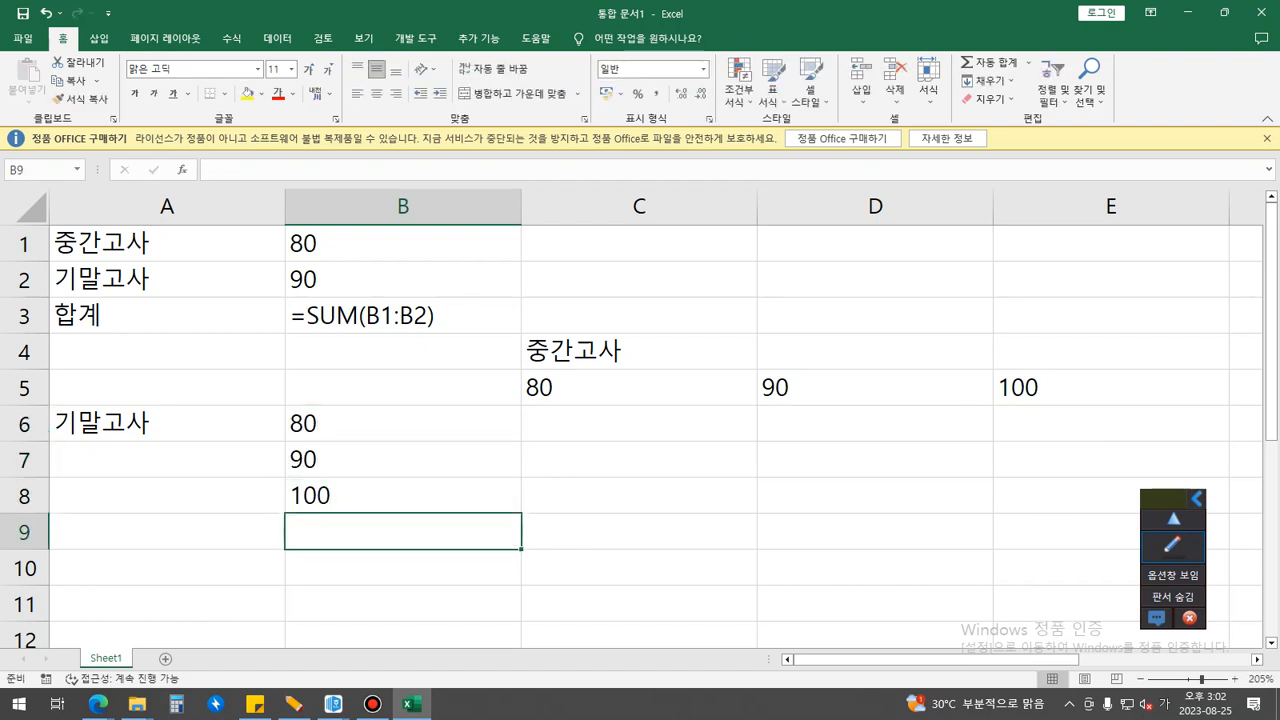
Step: Apply all borders (모든 테두리) to the range B5:E8
click(373, 704)
click(403, 531)
drag(400, 387, 1100, 495)
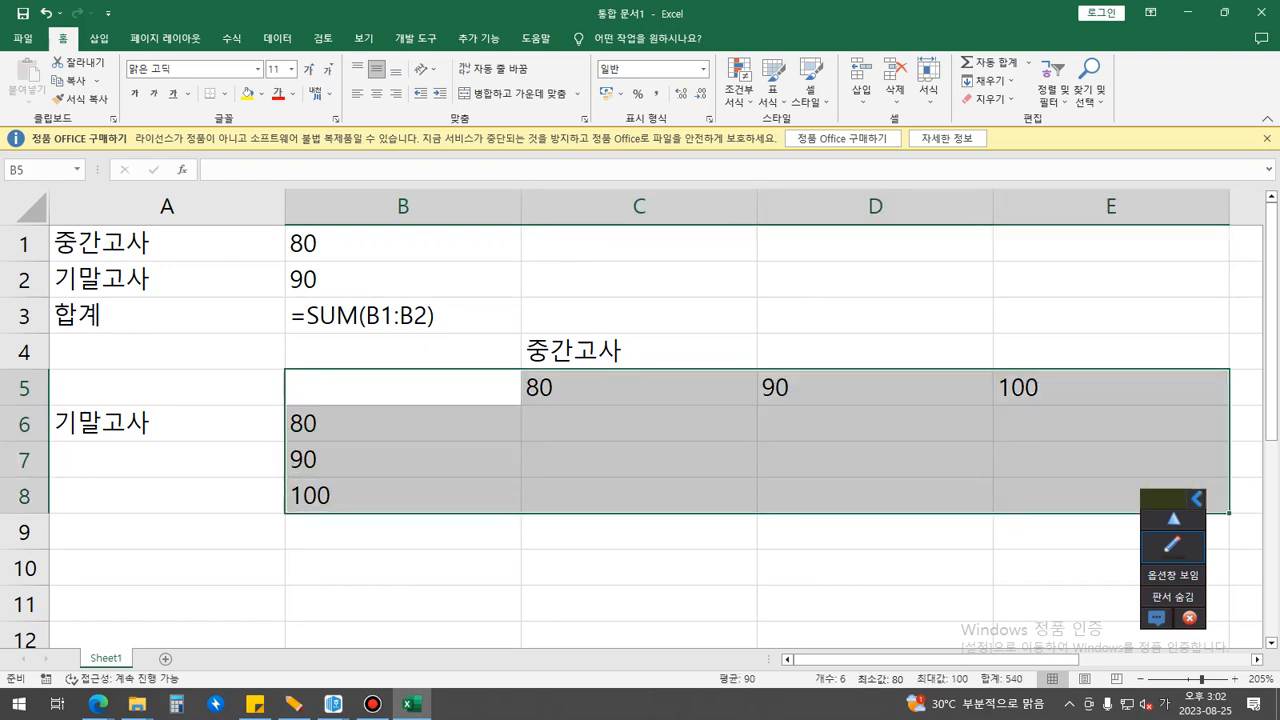
right_click(752, 450)
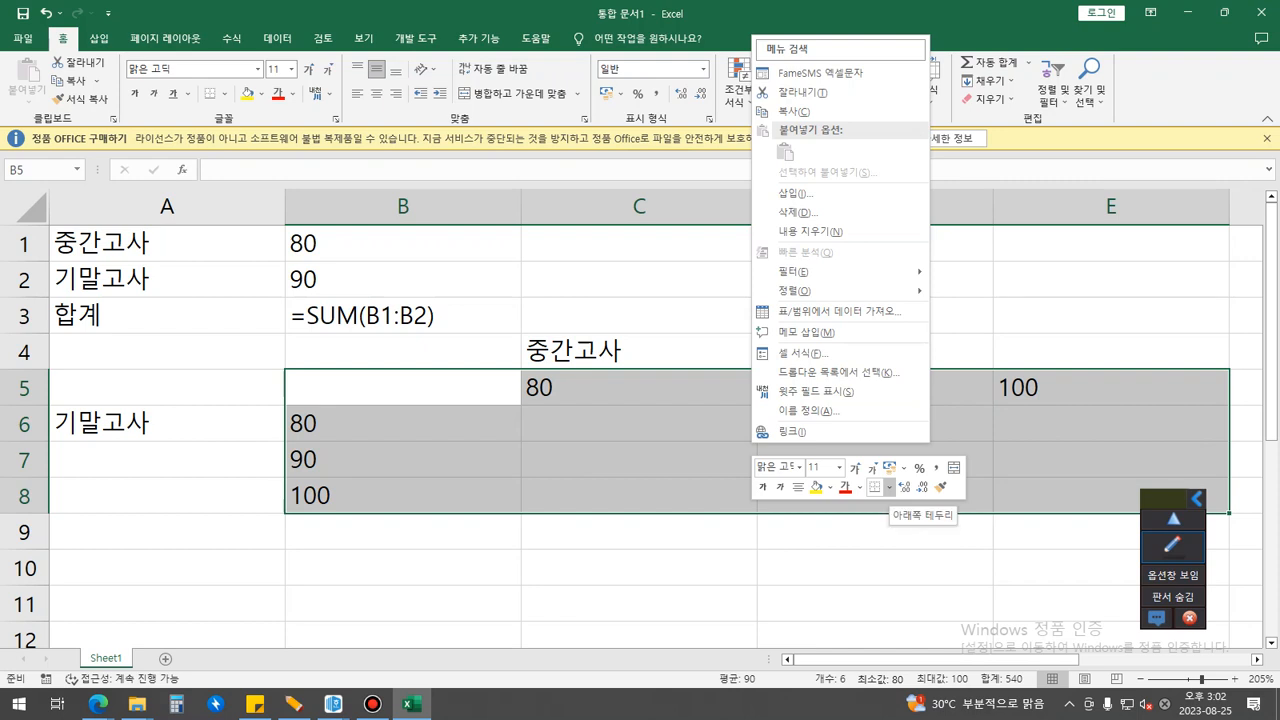
click(889, 488)
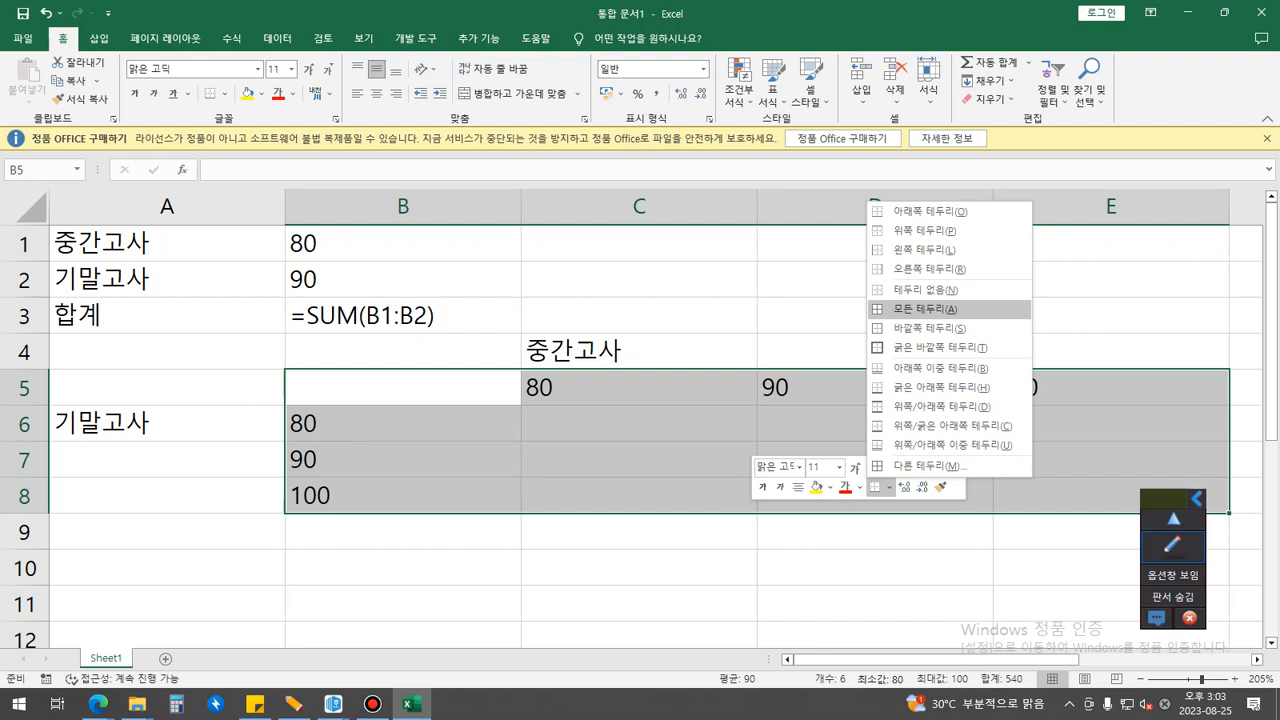
click(924, 309)
click(660, 532)
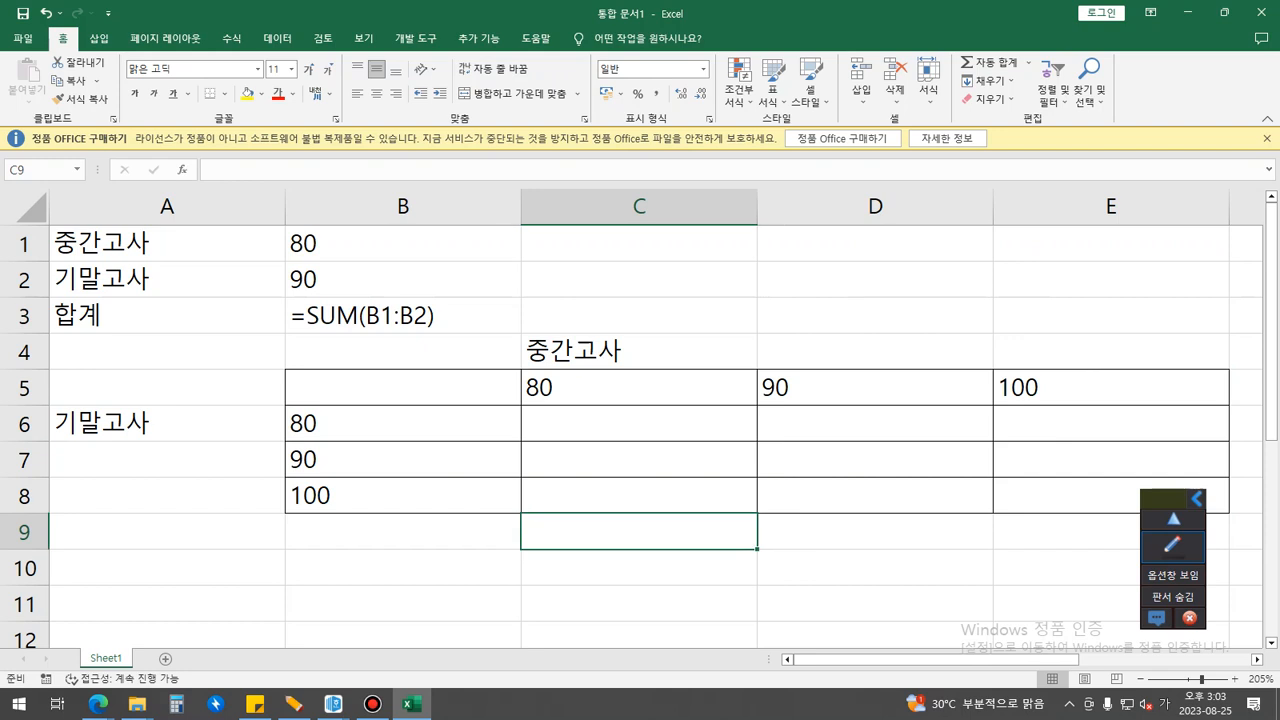
Step: Add an on-screen text note beside cell B1 reading 데이터 표, with the second line 중간고사와 기말고사를 이용하여 합계를 계산한 것이다
click(1170, 546)
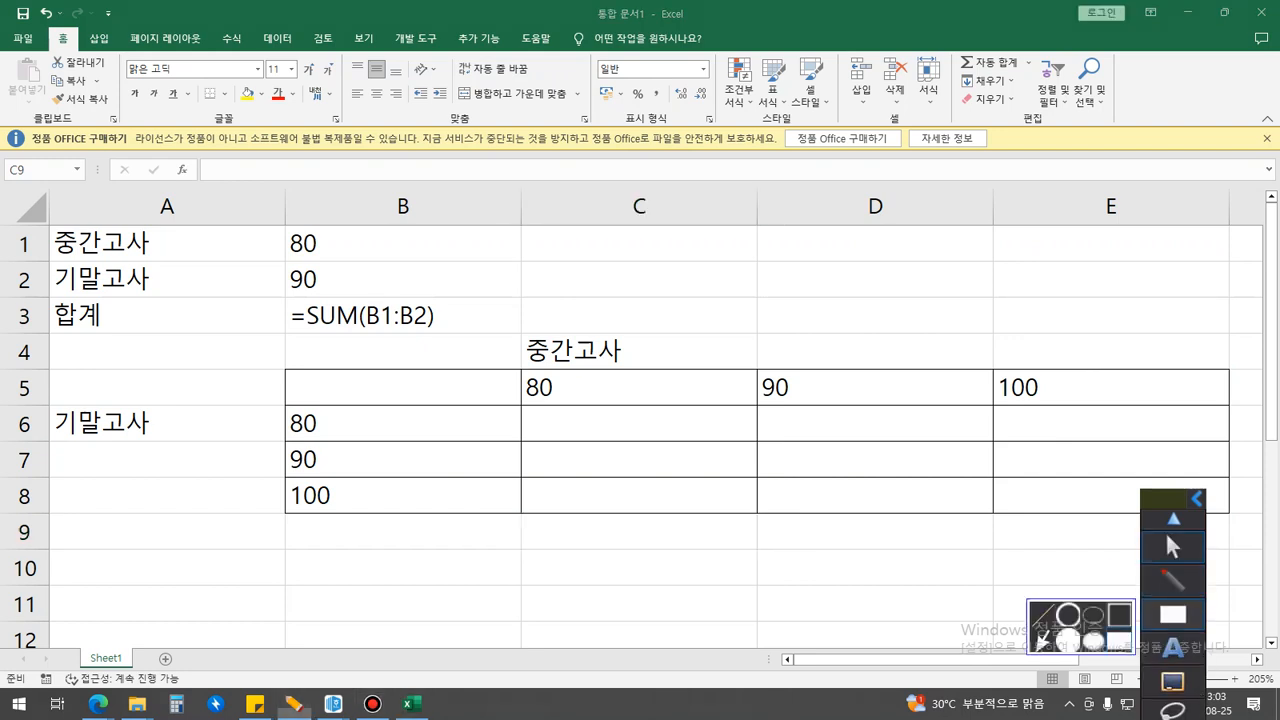
click(483, 240)
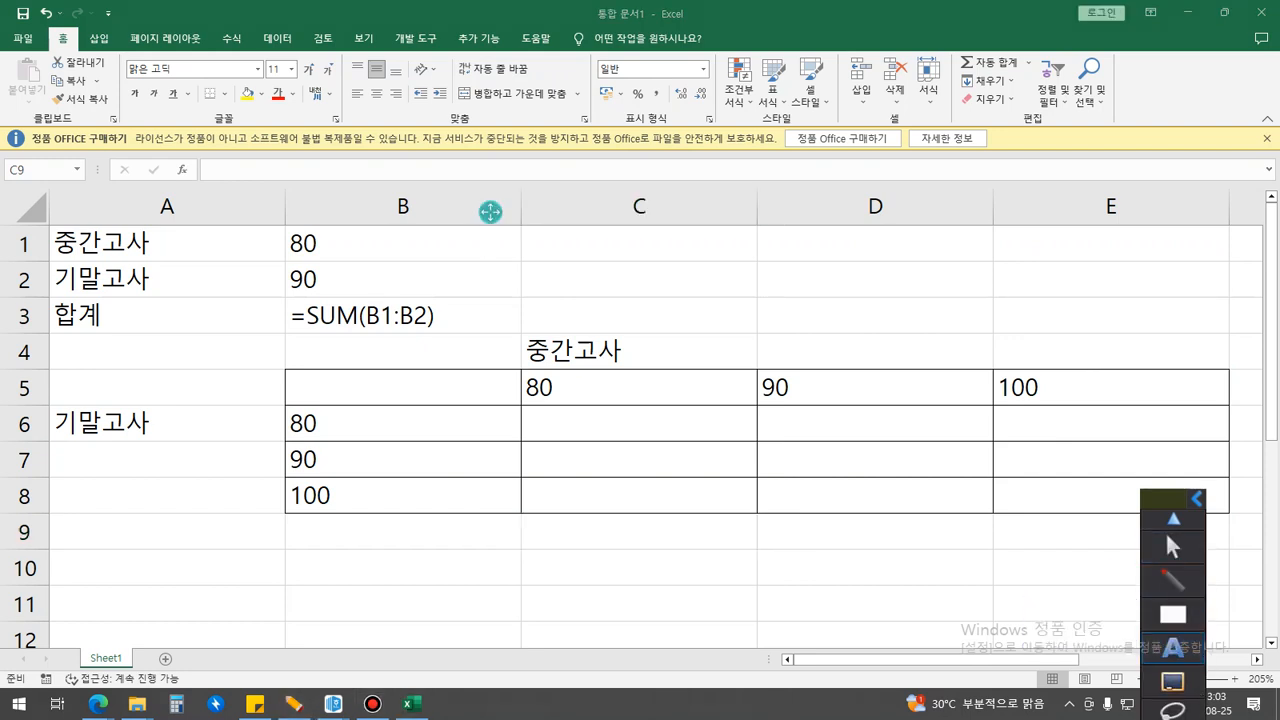
text(ㄷ데이터 표)
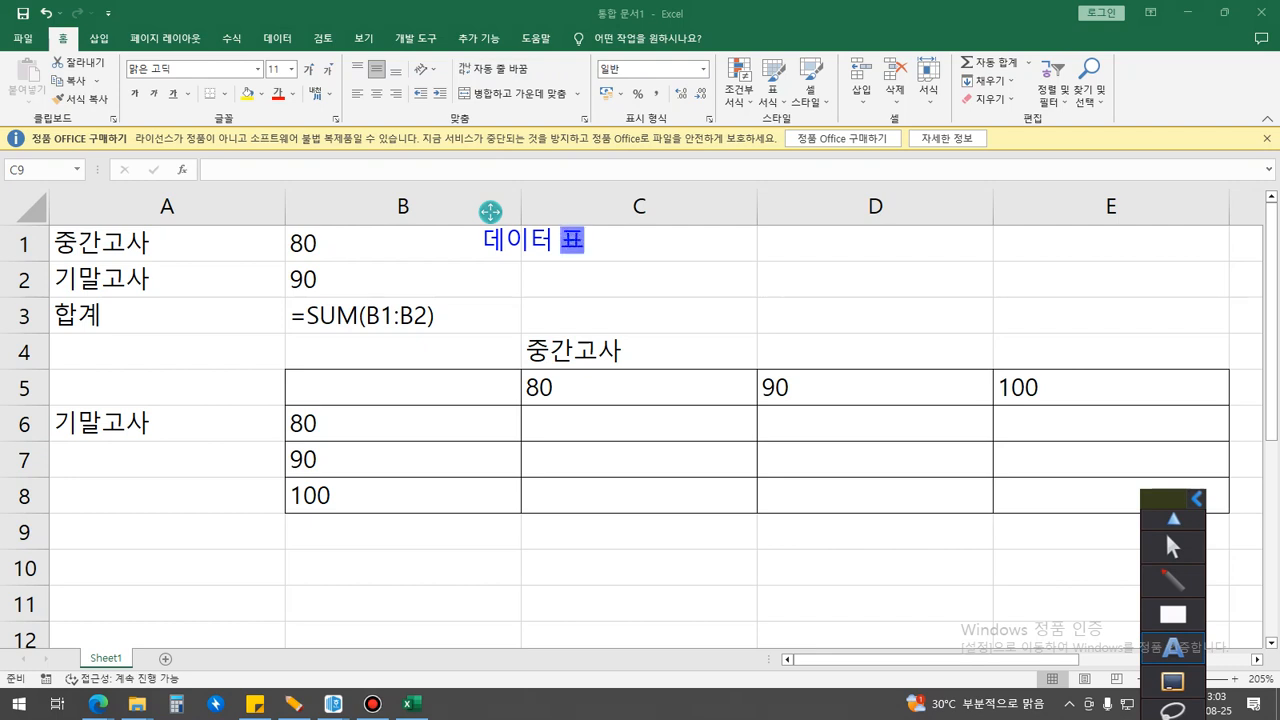
key(Return)
text(중간고사)
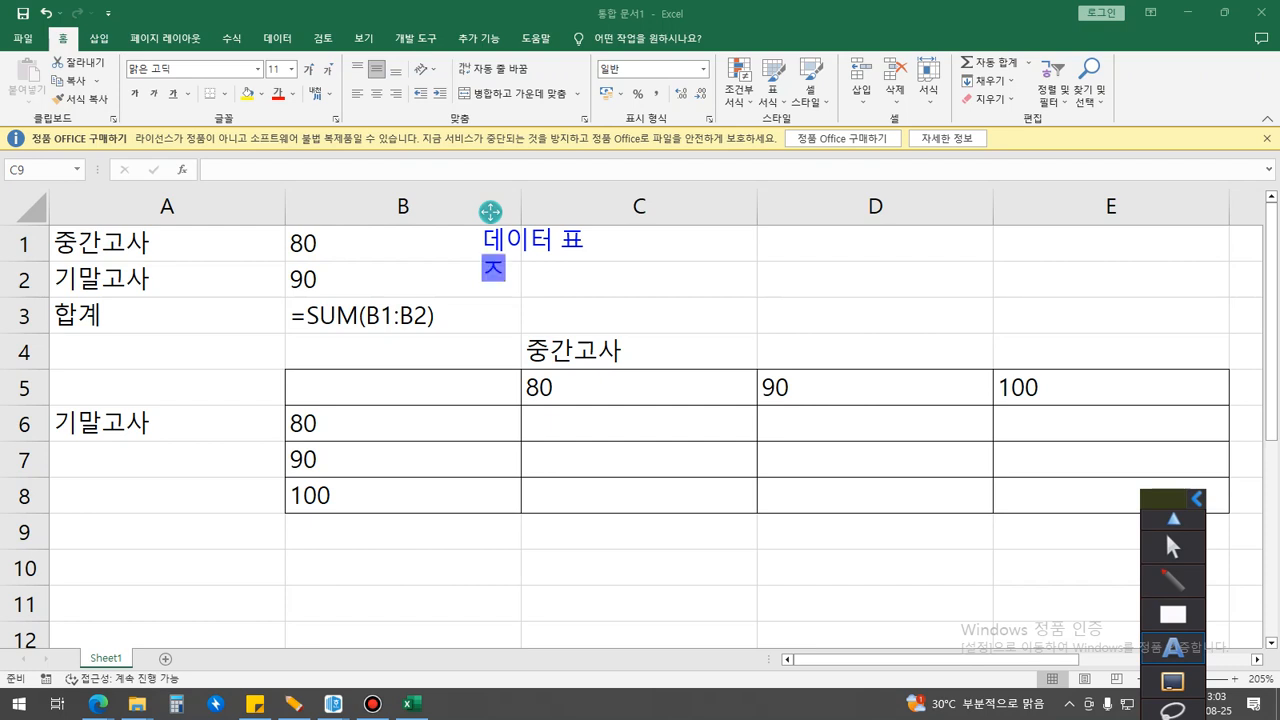
text(와 기말)
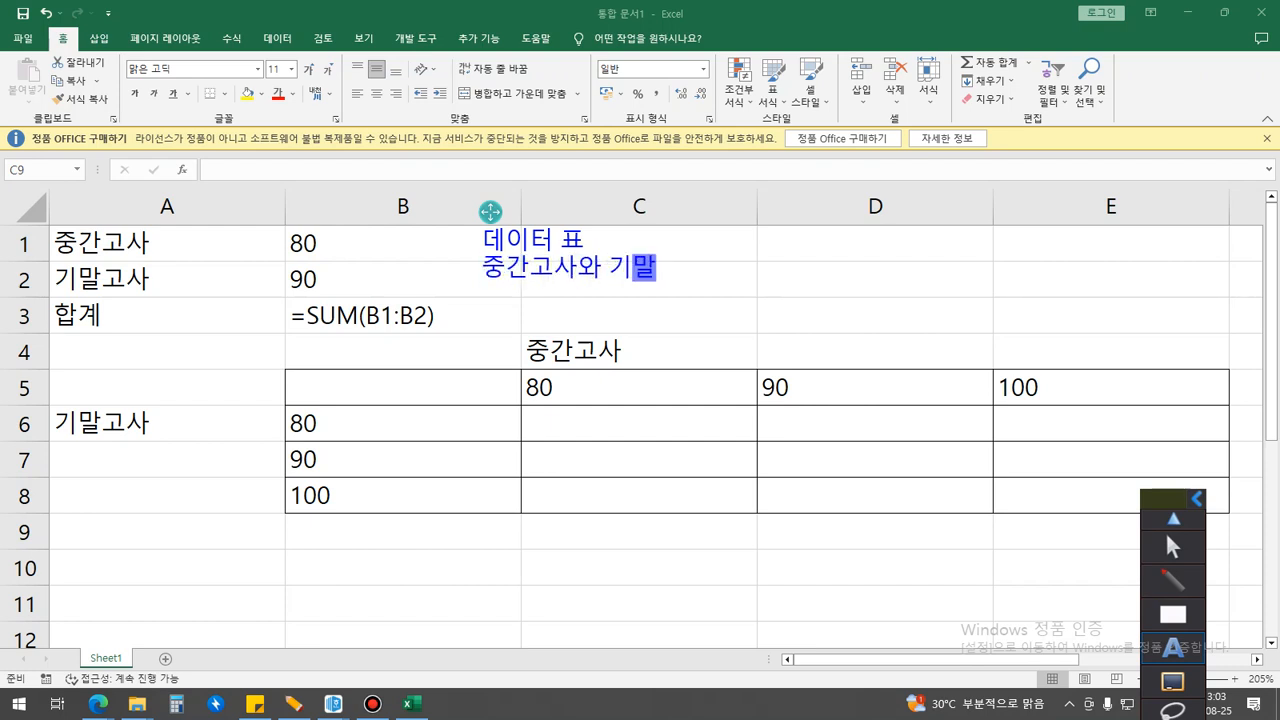
text(고사를 이용하여)
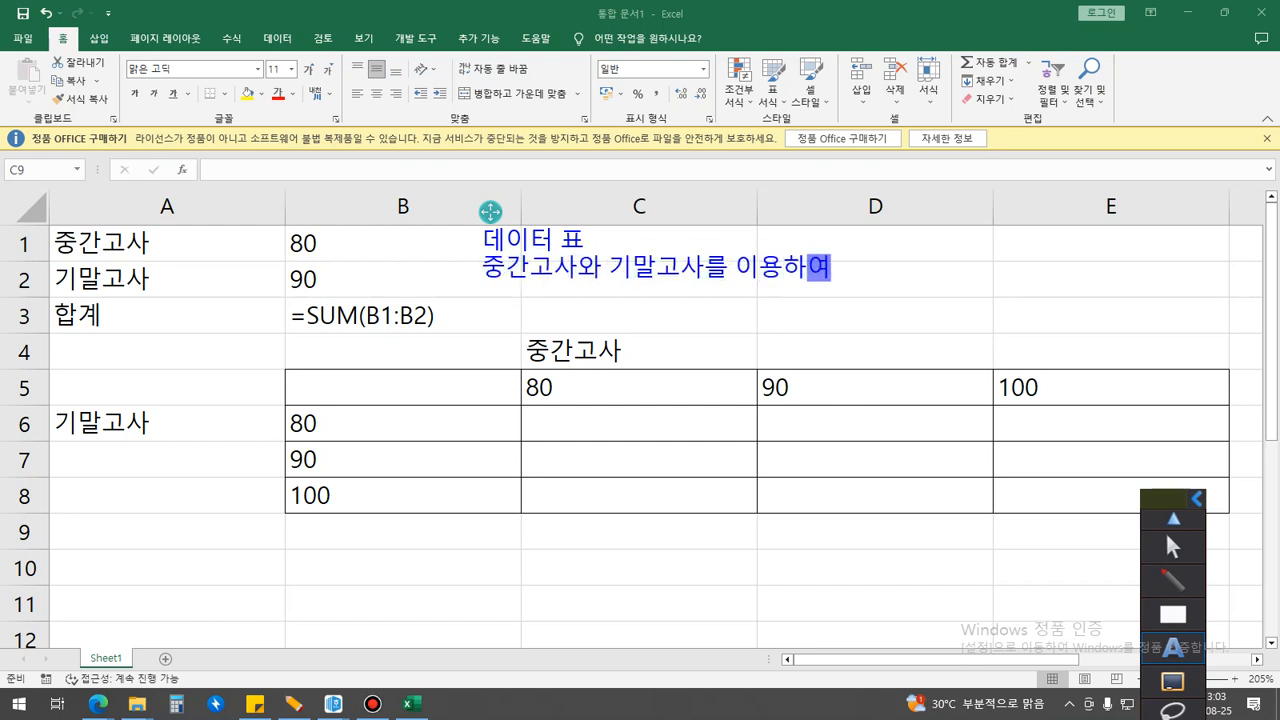
text( 합계를 계사)
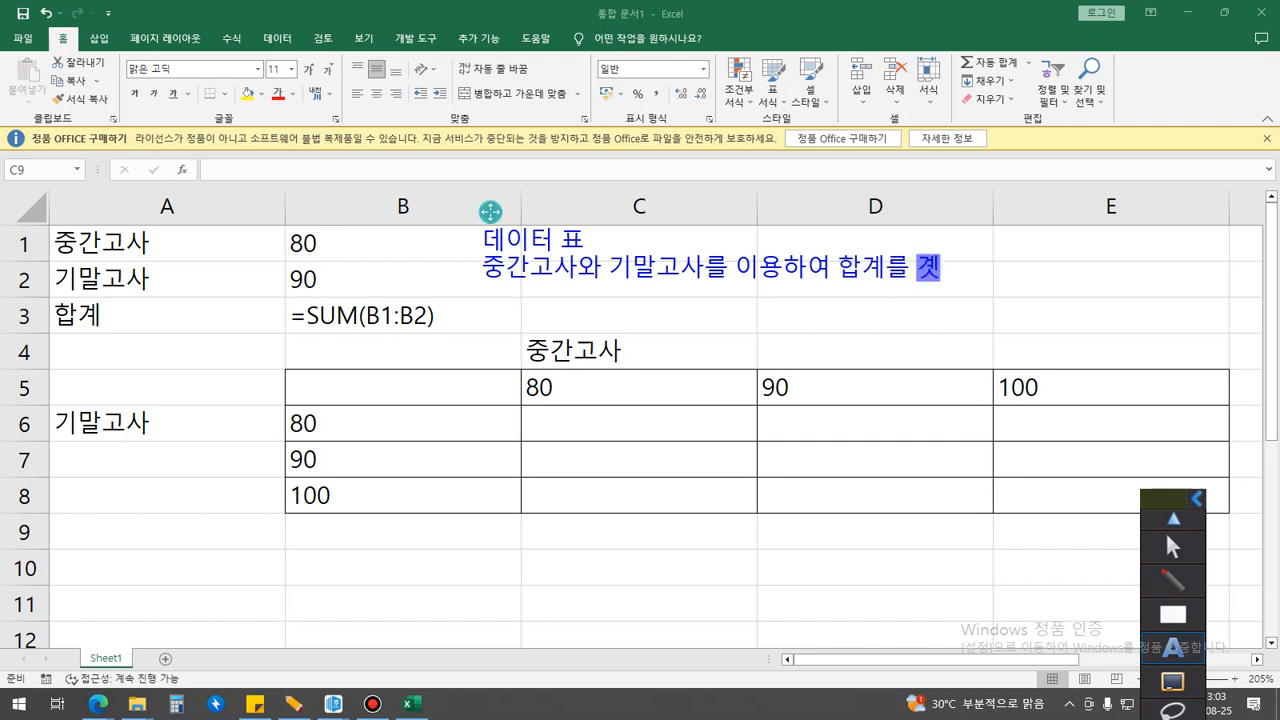
text(ㄴ한 것이다.)
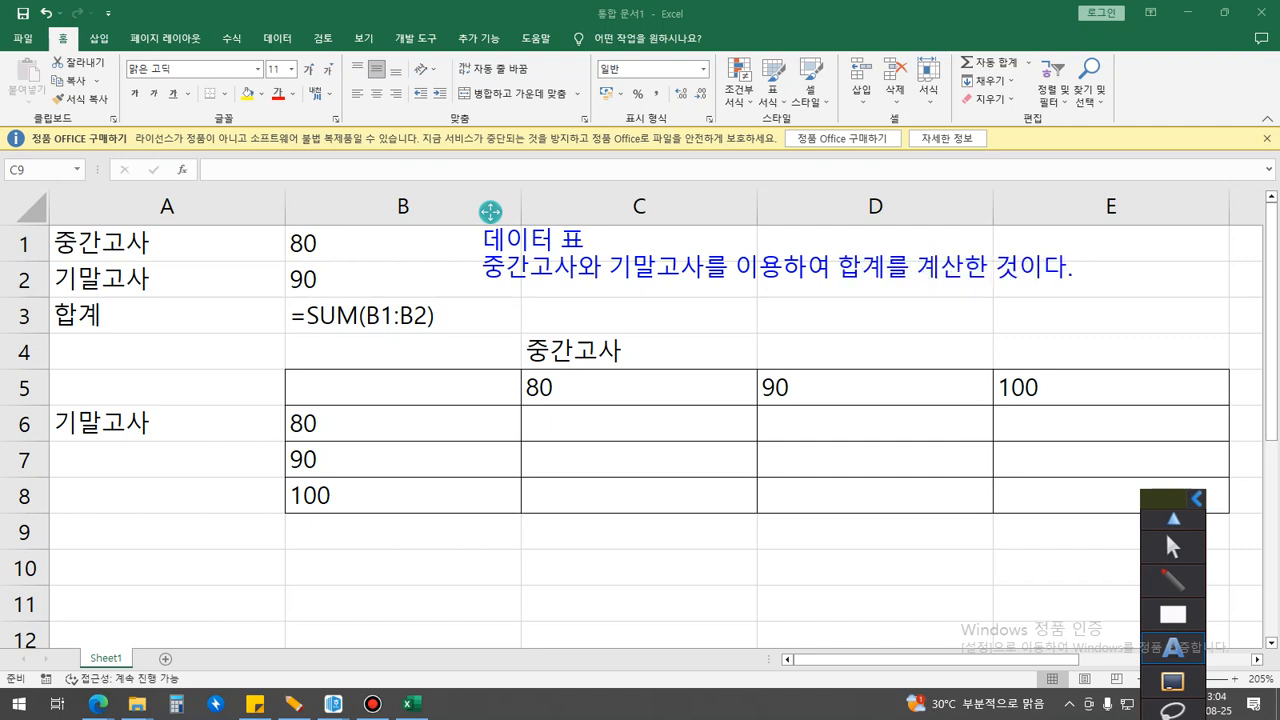
Step: Add a third line to the on-screen note: 중간고사와 기말고사가 변해갈 때 데이터 표 기능을 사용하여 계산하시오
key(Return)
text(ㅈㅜㅇ간고사와 기맑)
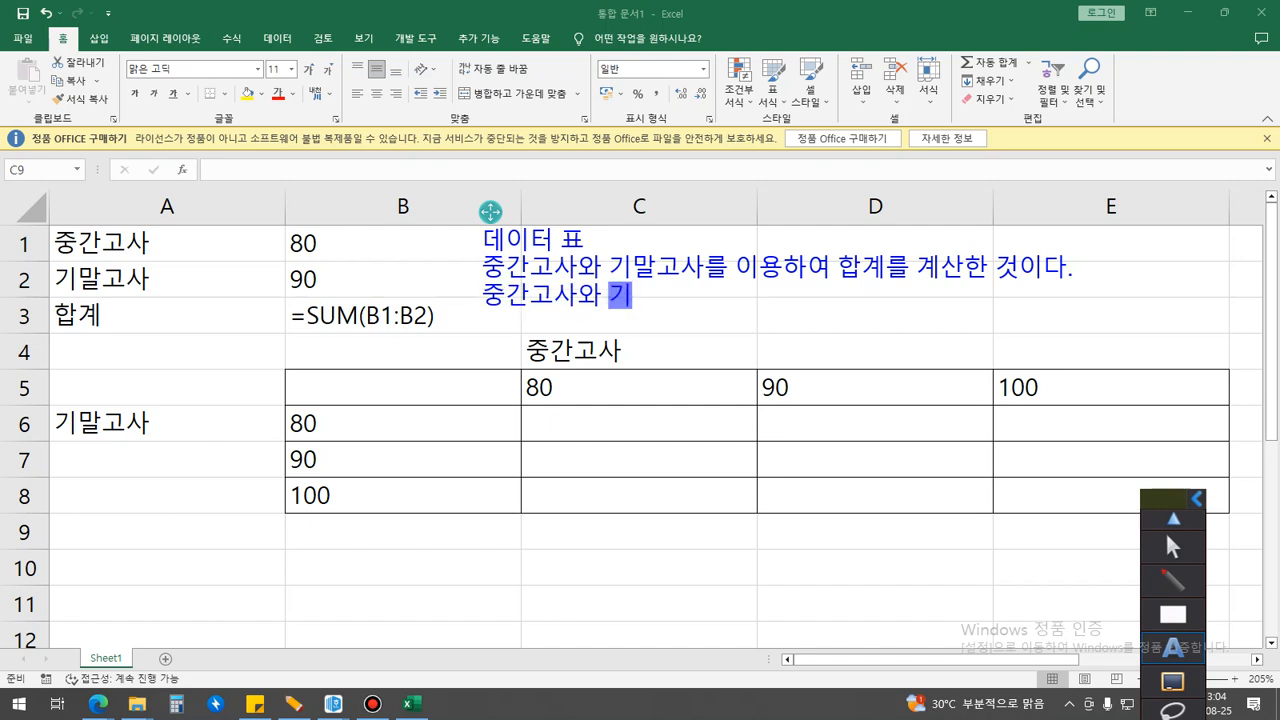
text(ㅗ사가 변)
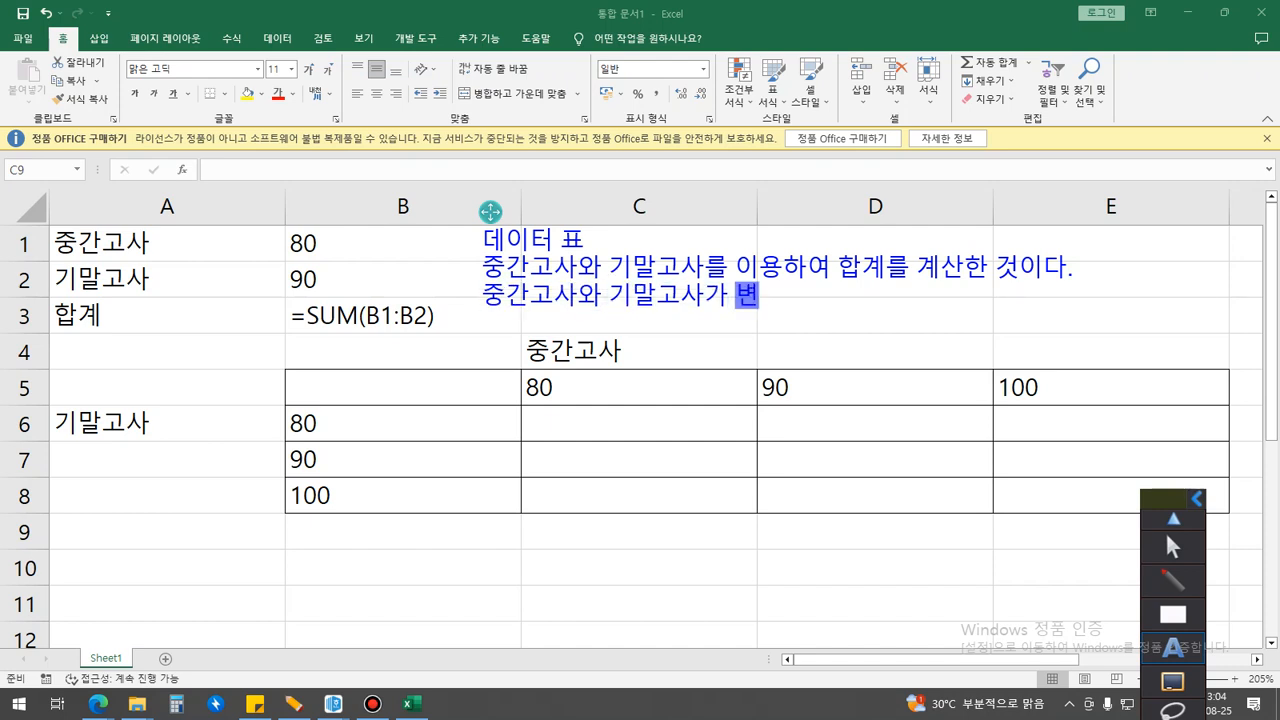
text(해갈 때 )
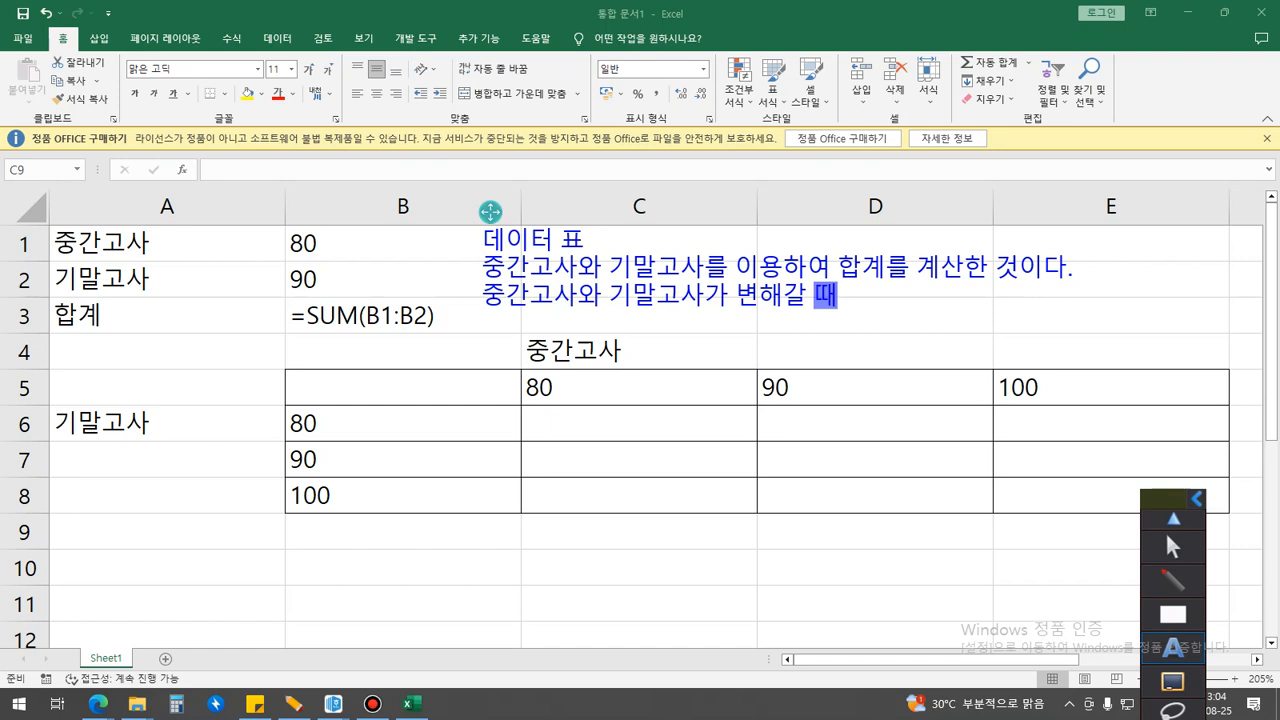
text(데이터 표 기)
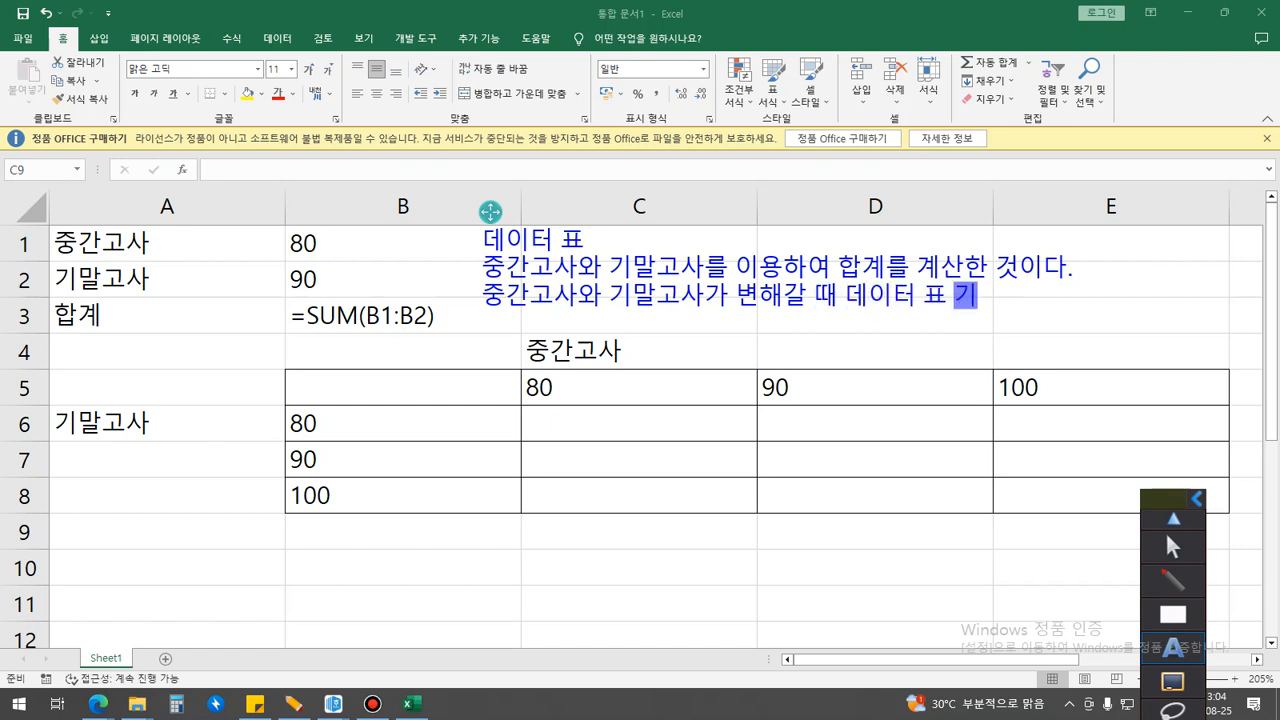
text(능을 사용하여)
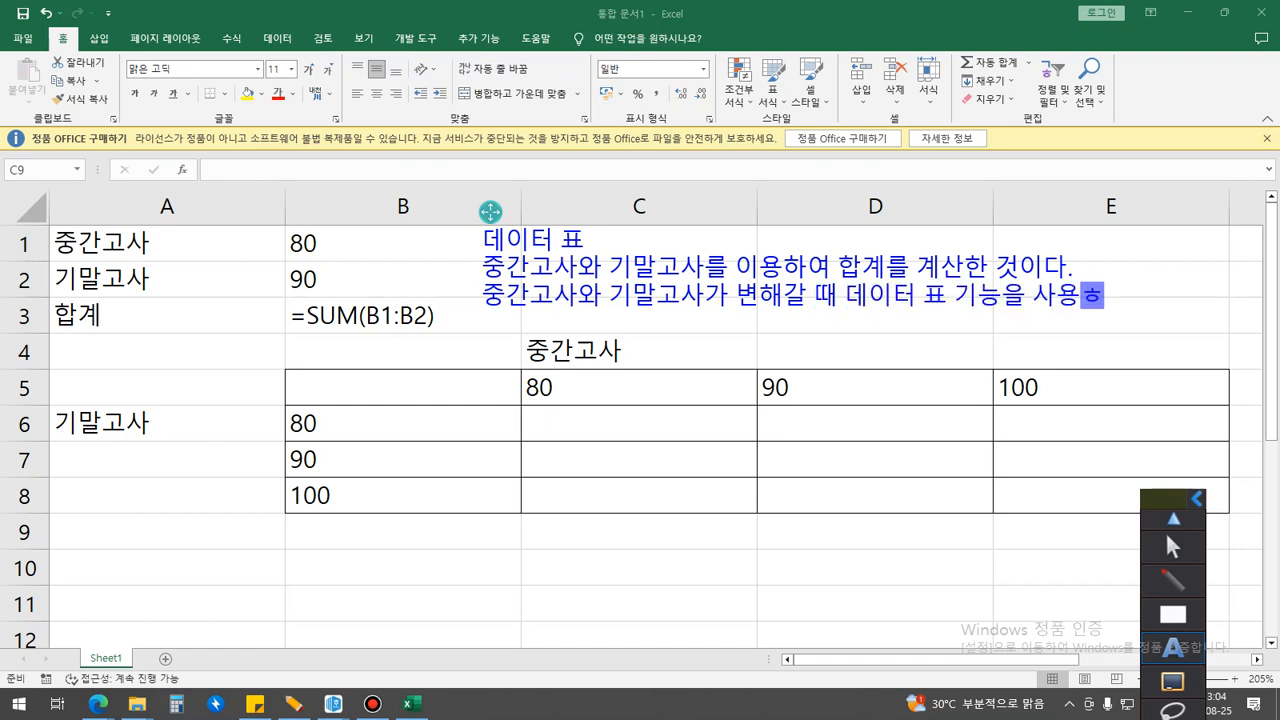
text( 계산하시오)
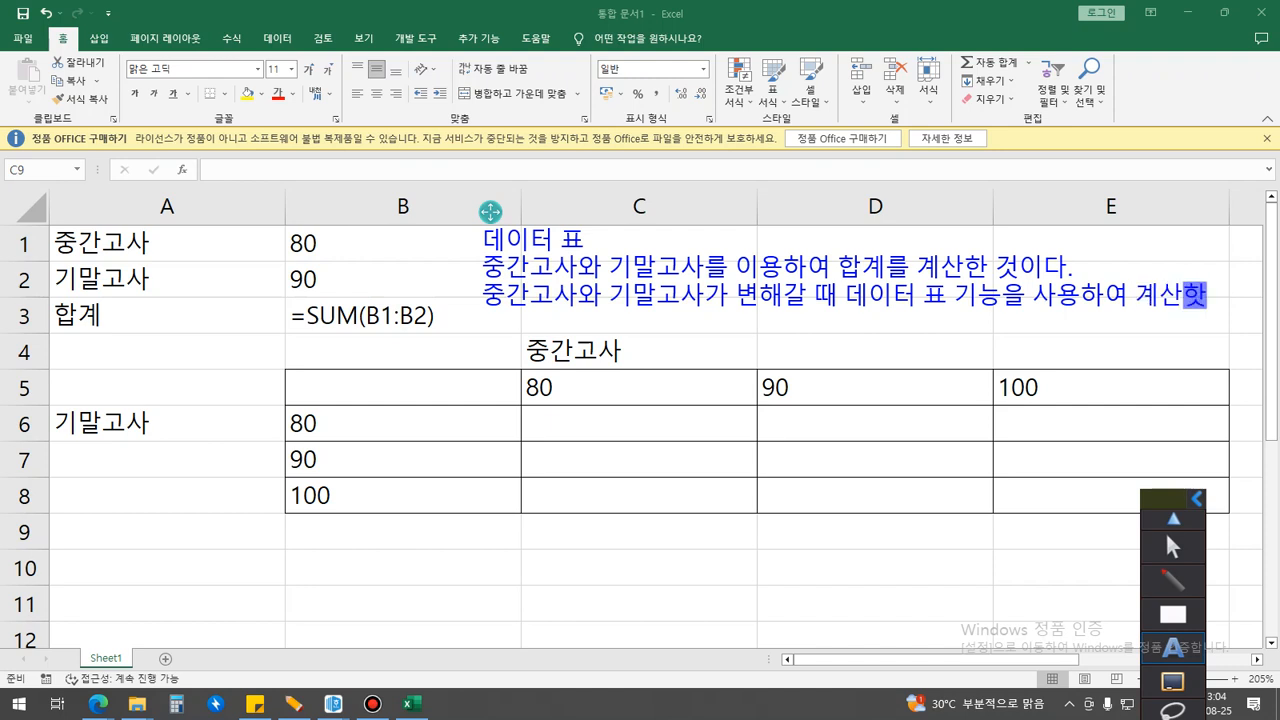
text(.)
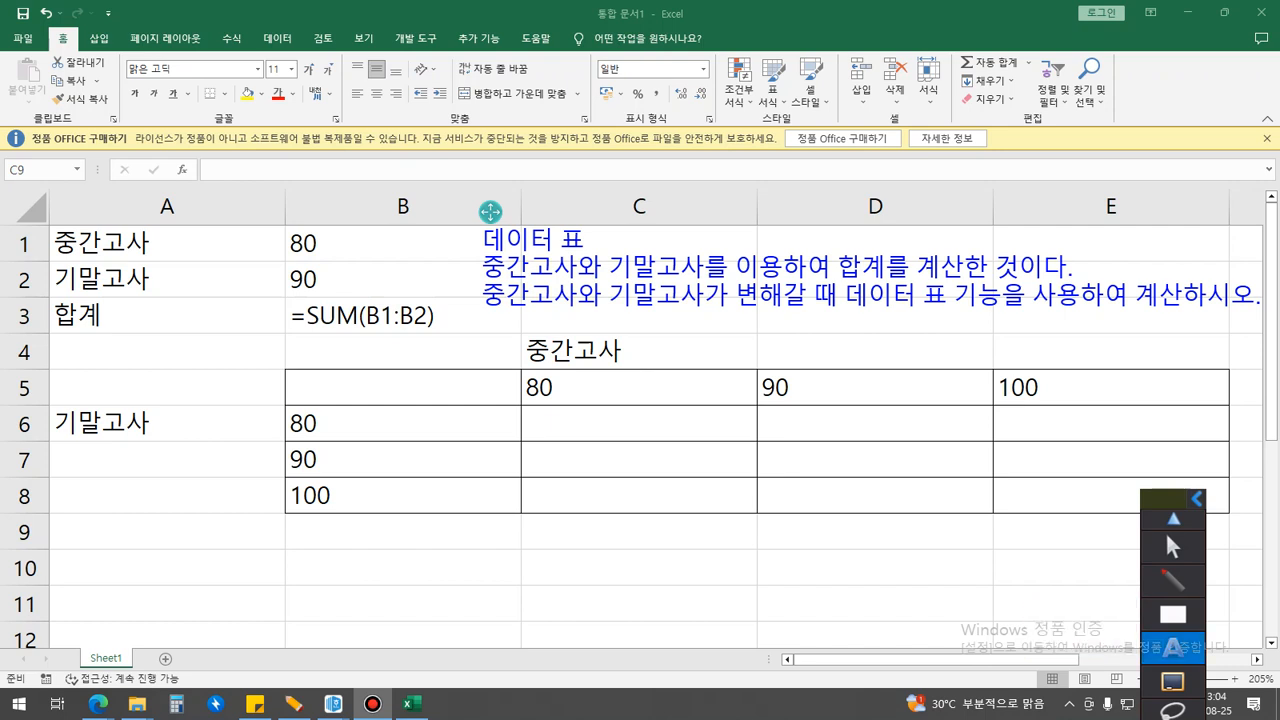
Step: Add a separate on-screen text note above the first one reading ~를 계산한 것이다
text(~)
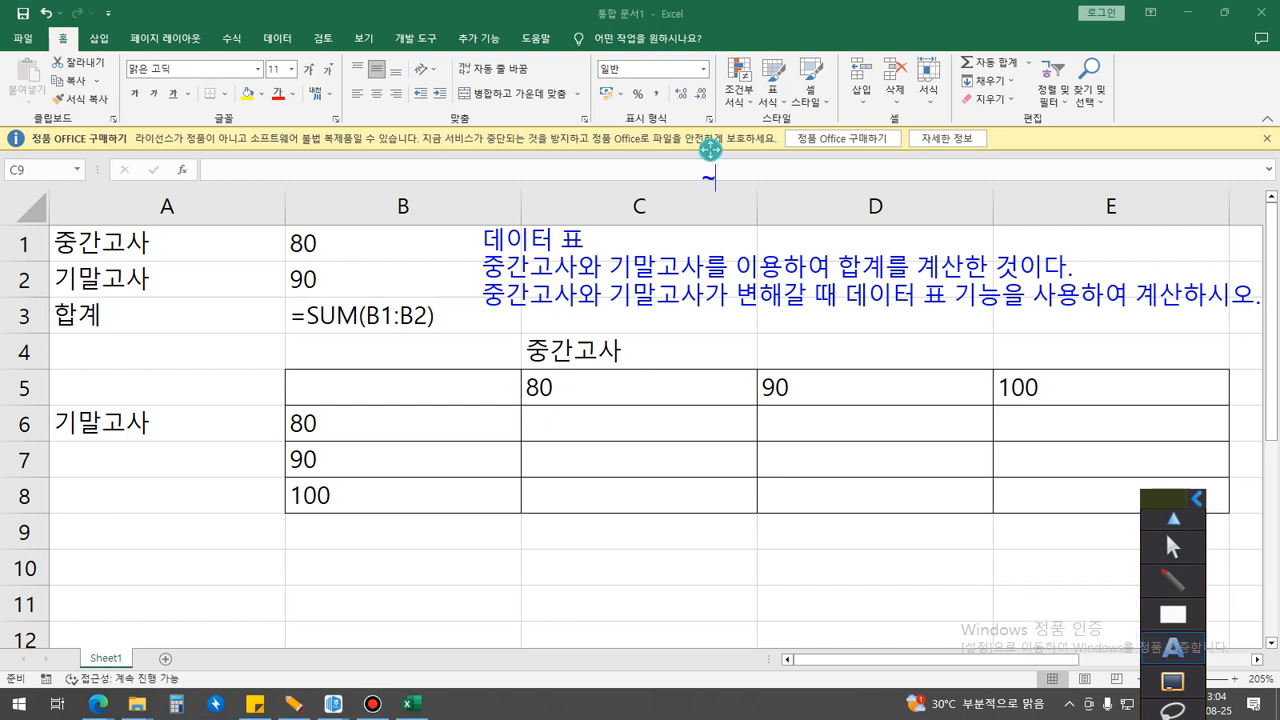
text(를 계산한 것이다.)
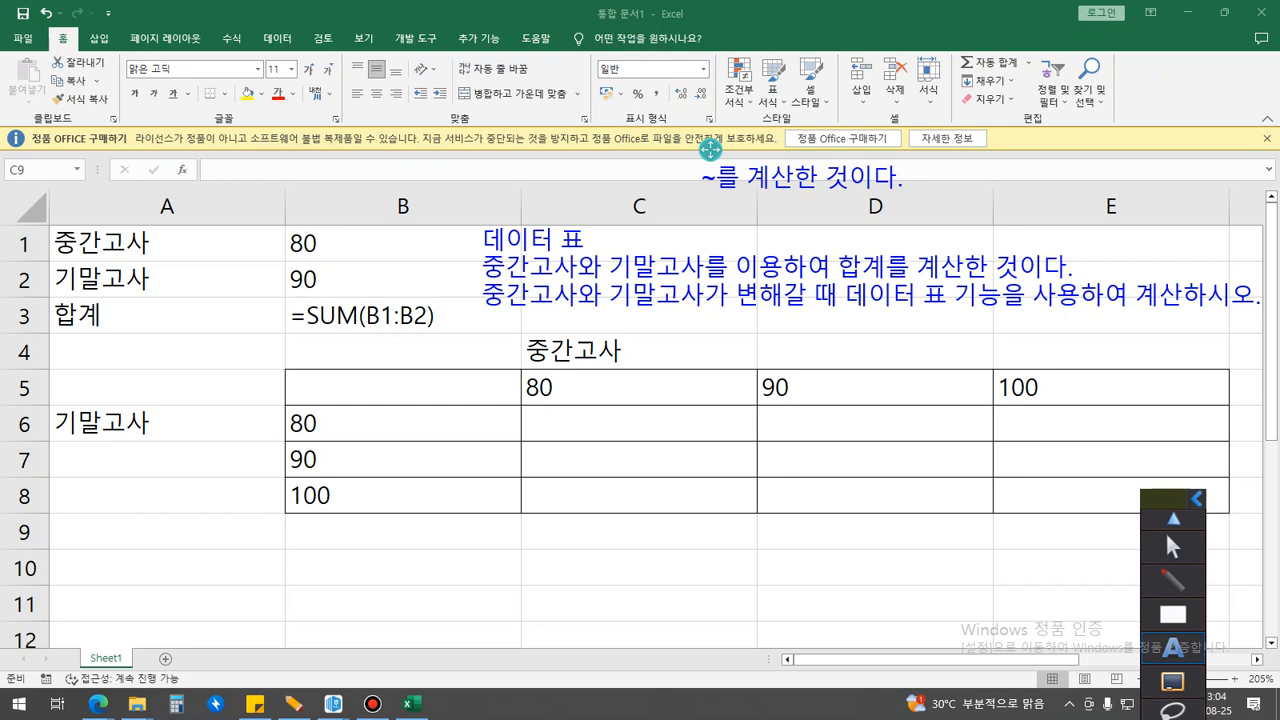
Step: Underline the word 합계 in the note in blue and outline the empty cell B5 in red with the annotation pen
click(1173, 579)
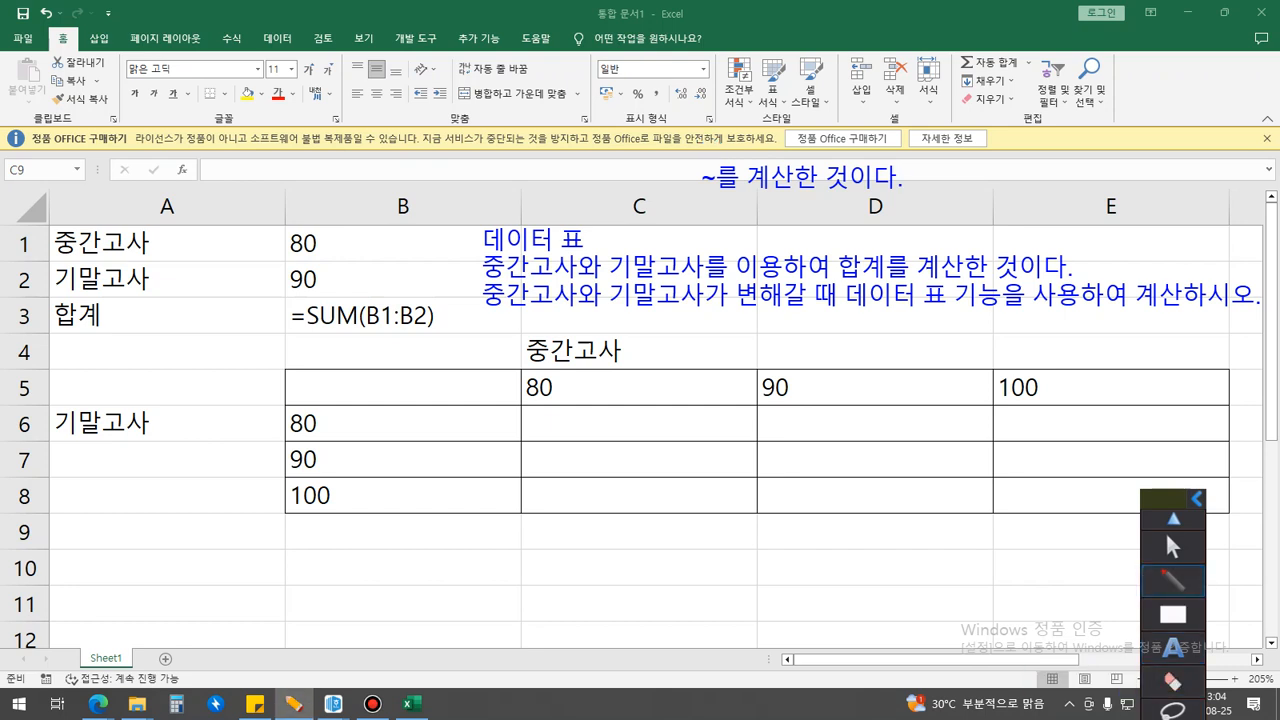
drag(836, 284, 890, 279)
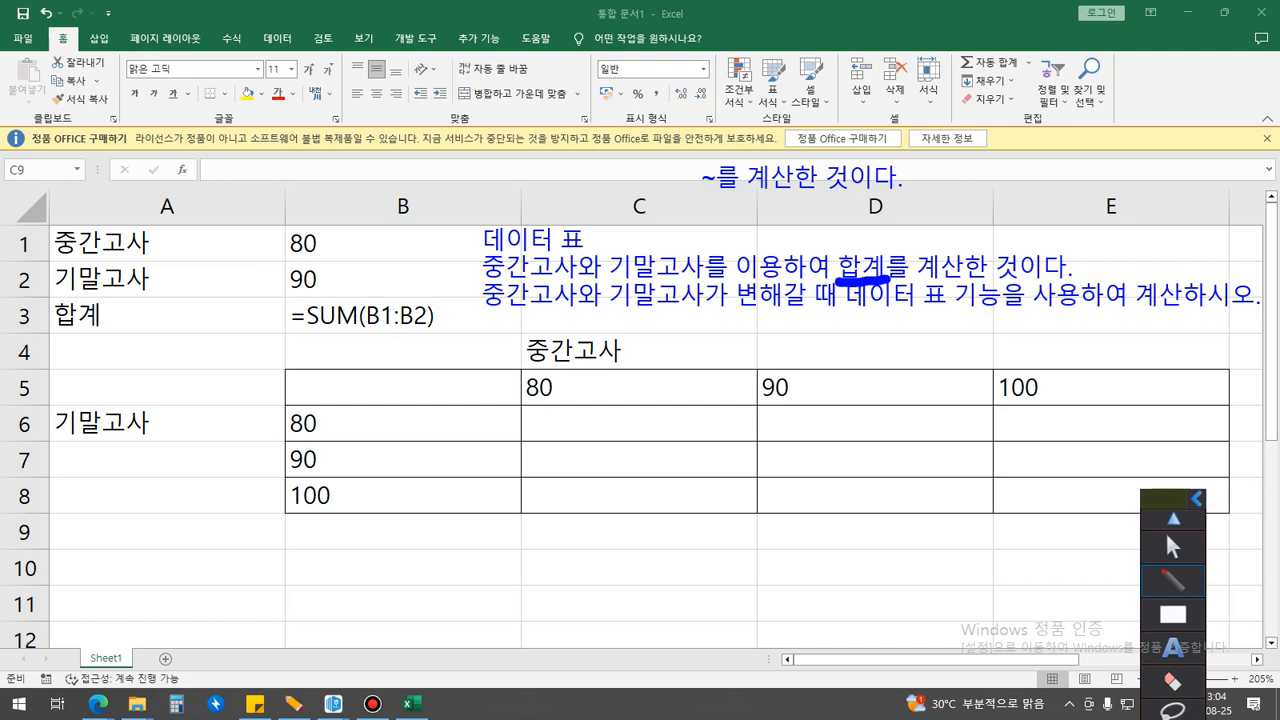
mouse_move(284, 367)
mouse_down()
mouse_move(298, 401)
mouse_move(528, 399)
mouse_move(528, 368)
mouse_move(312, 364)
mouse_up()
click(1173, 547)
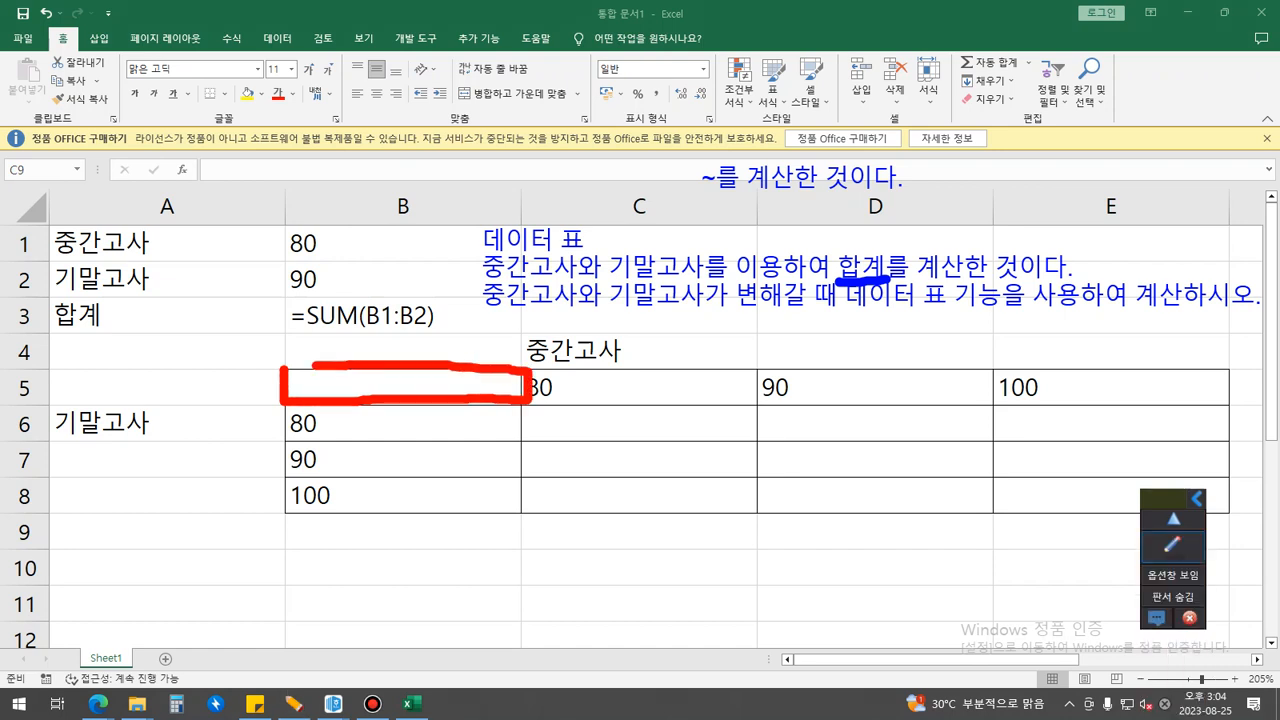
Step: Enter the formula =B3 in cell B5 to reference the total
click(403, 387)
text(=)
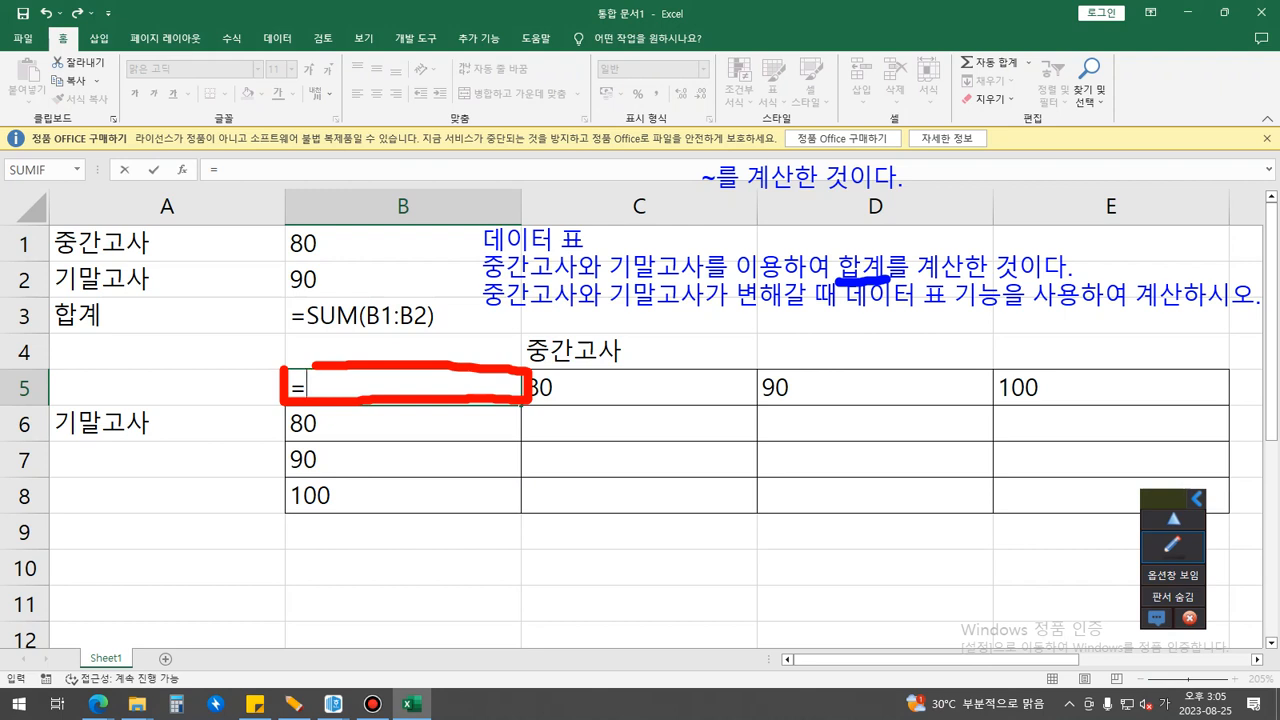
key(Up)
key(Up)
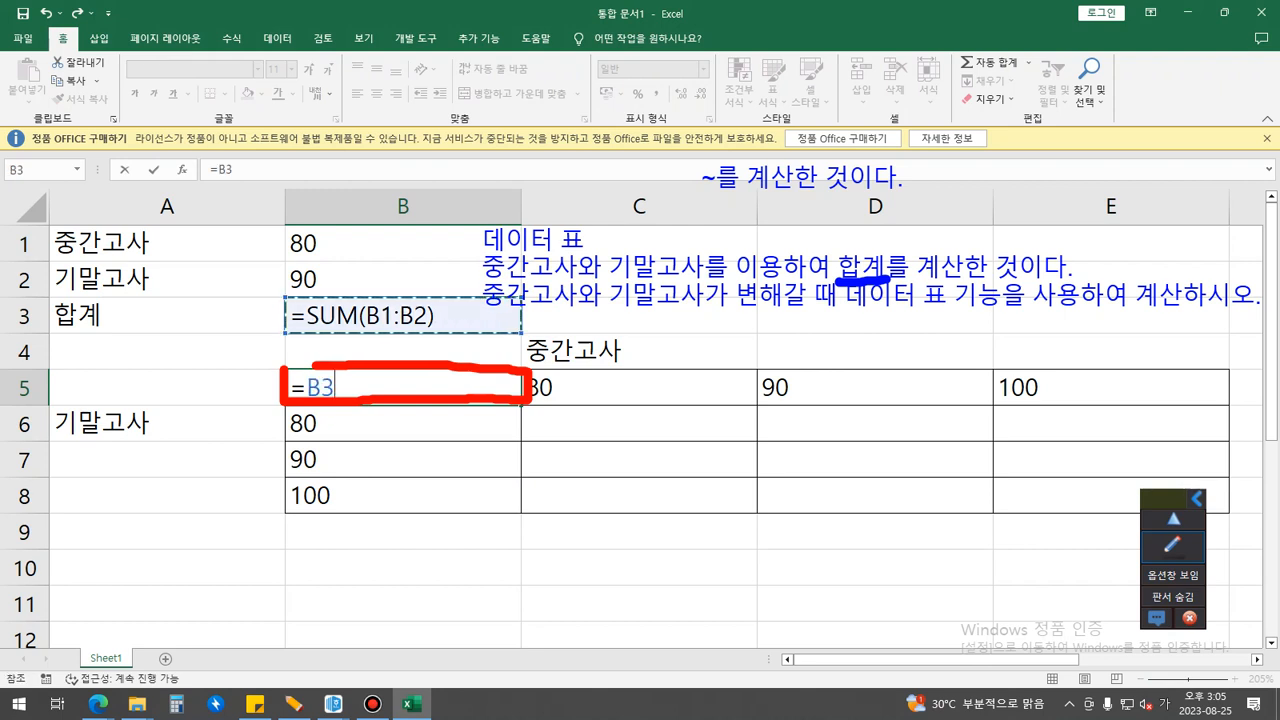
key(Return)
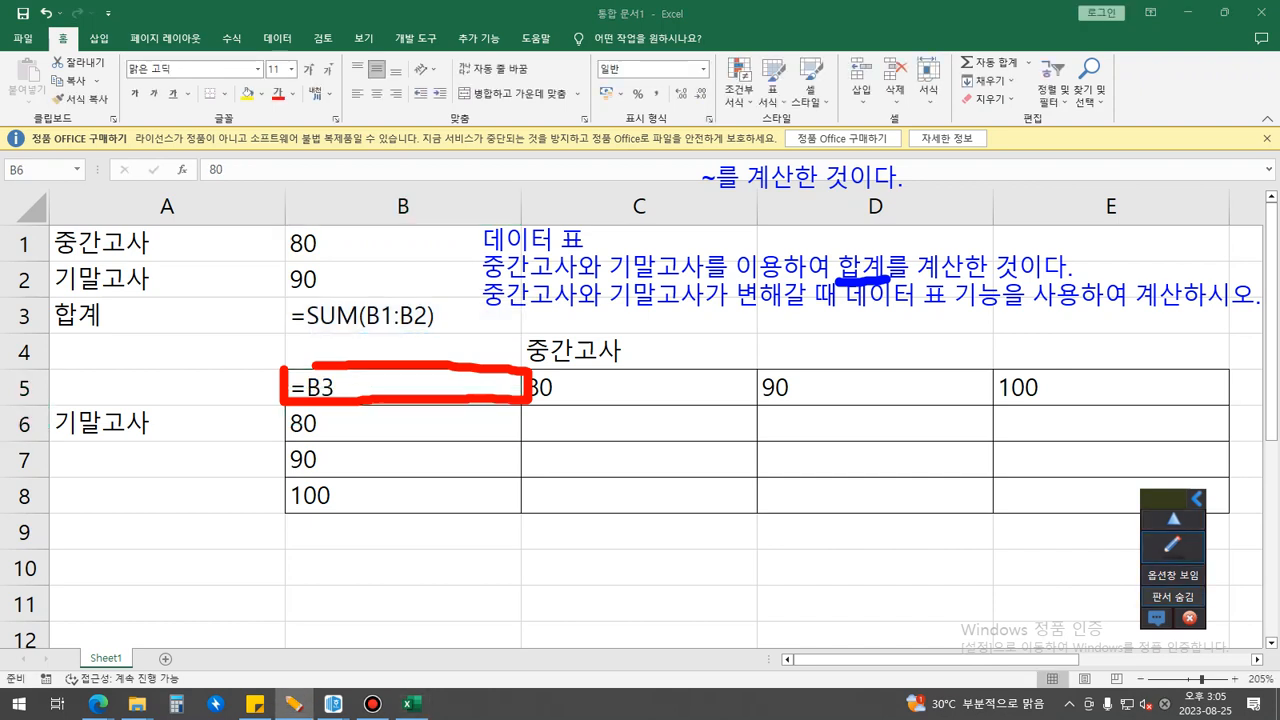
Step: Remove the red pen outline around cell B5 and return to working in the sheet
click(1173, 547)
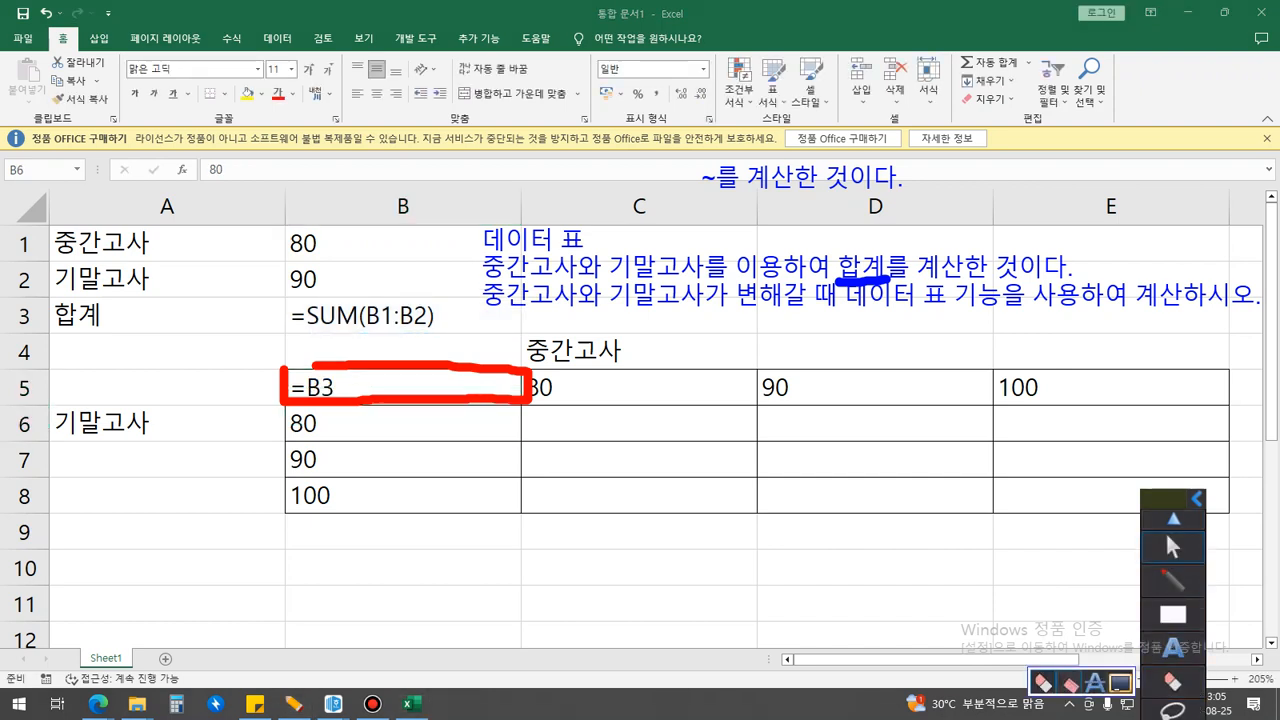
key(ctrl+z)
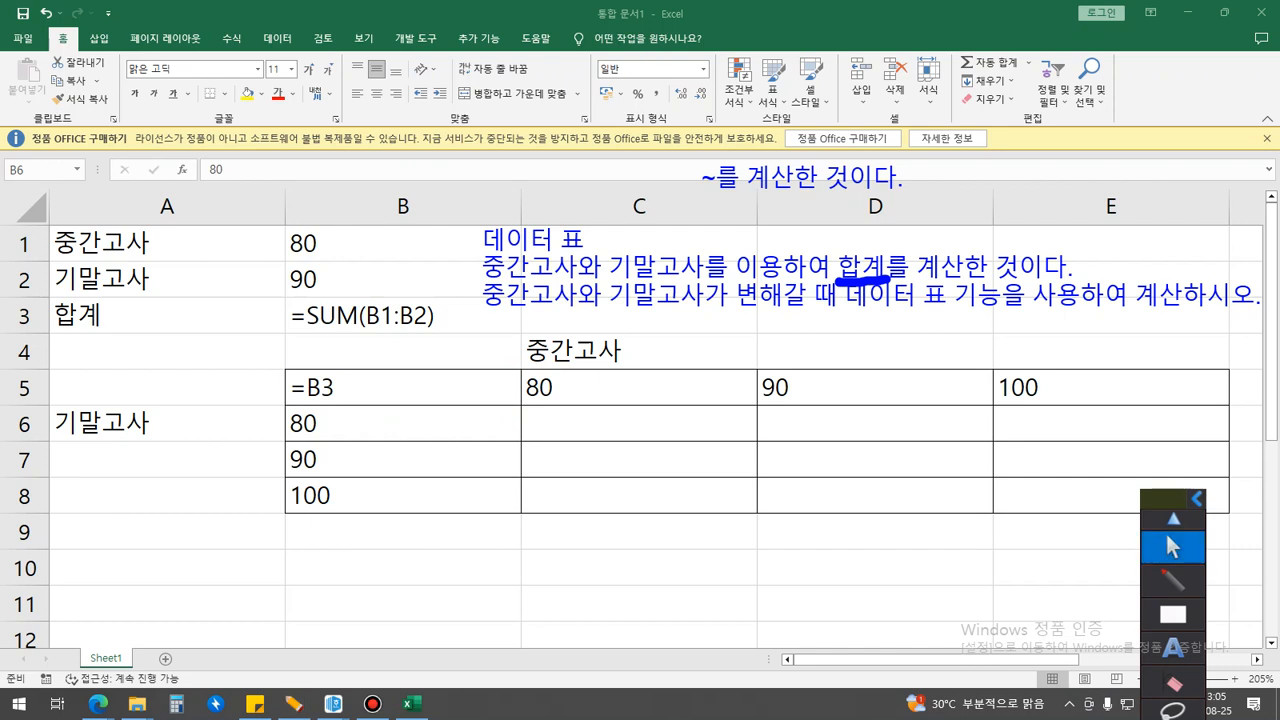
click(1173, 547)
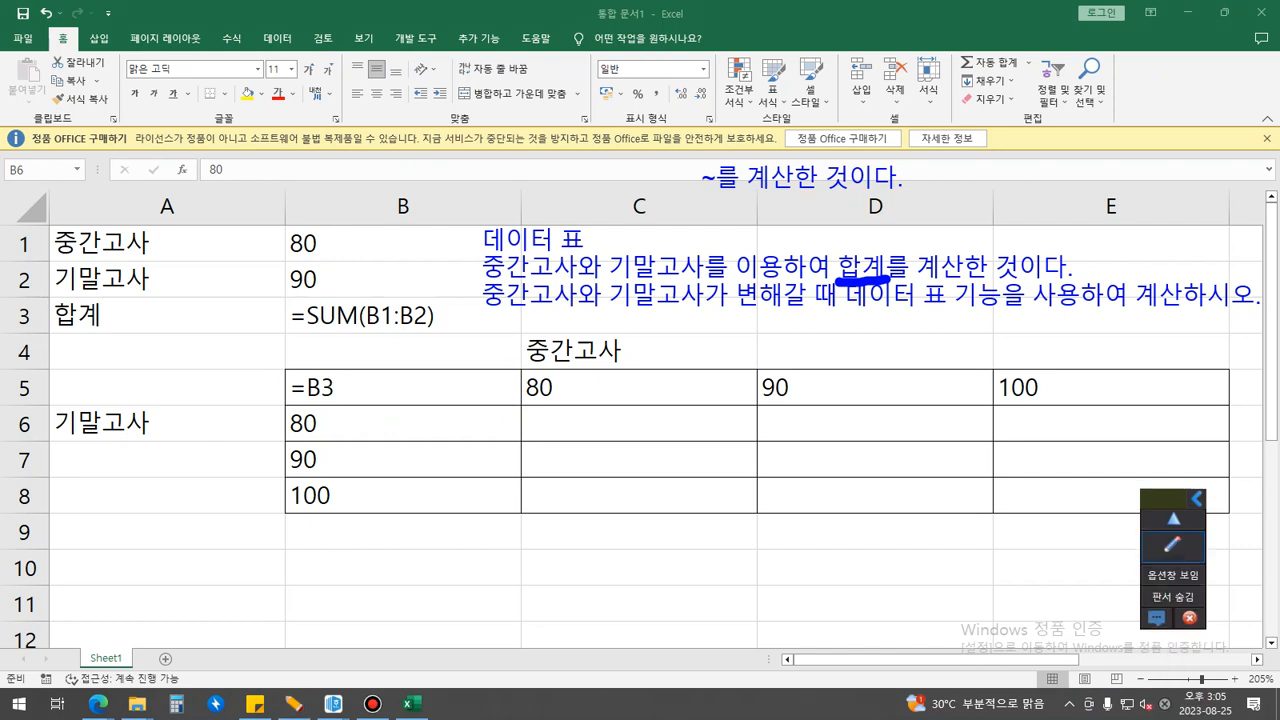
click(875, 424)
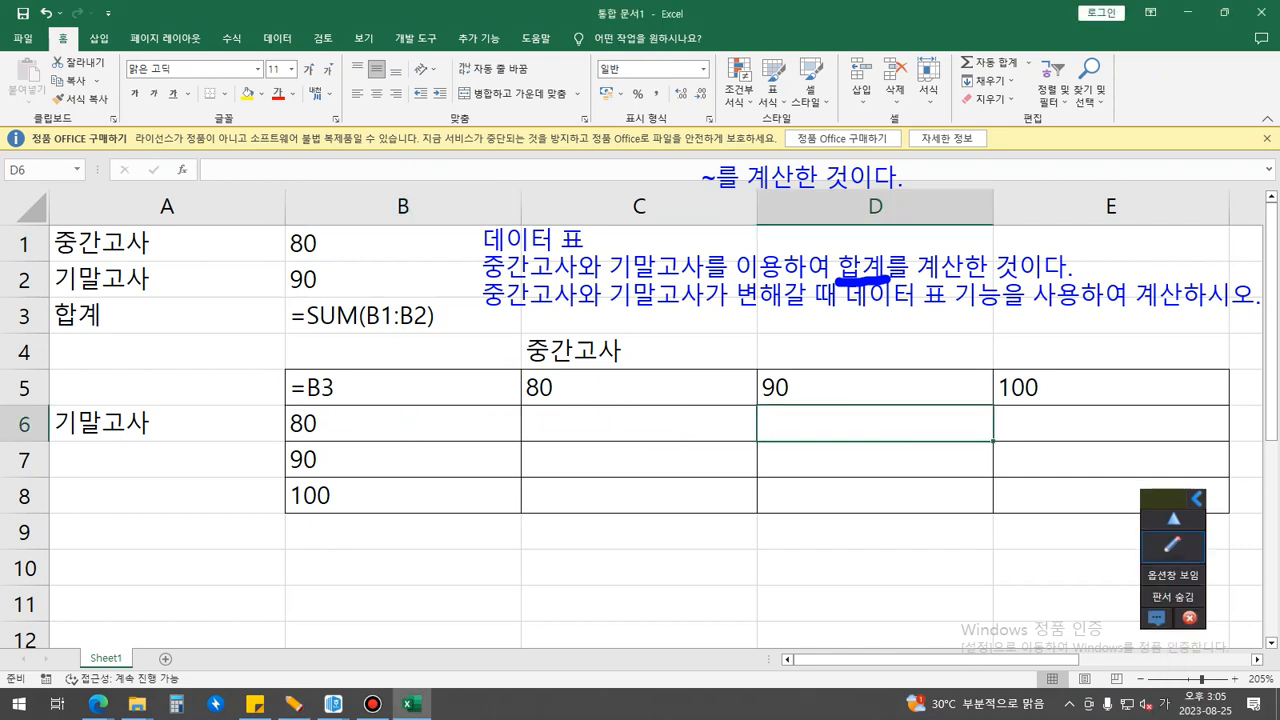
click(403, 388)
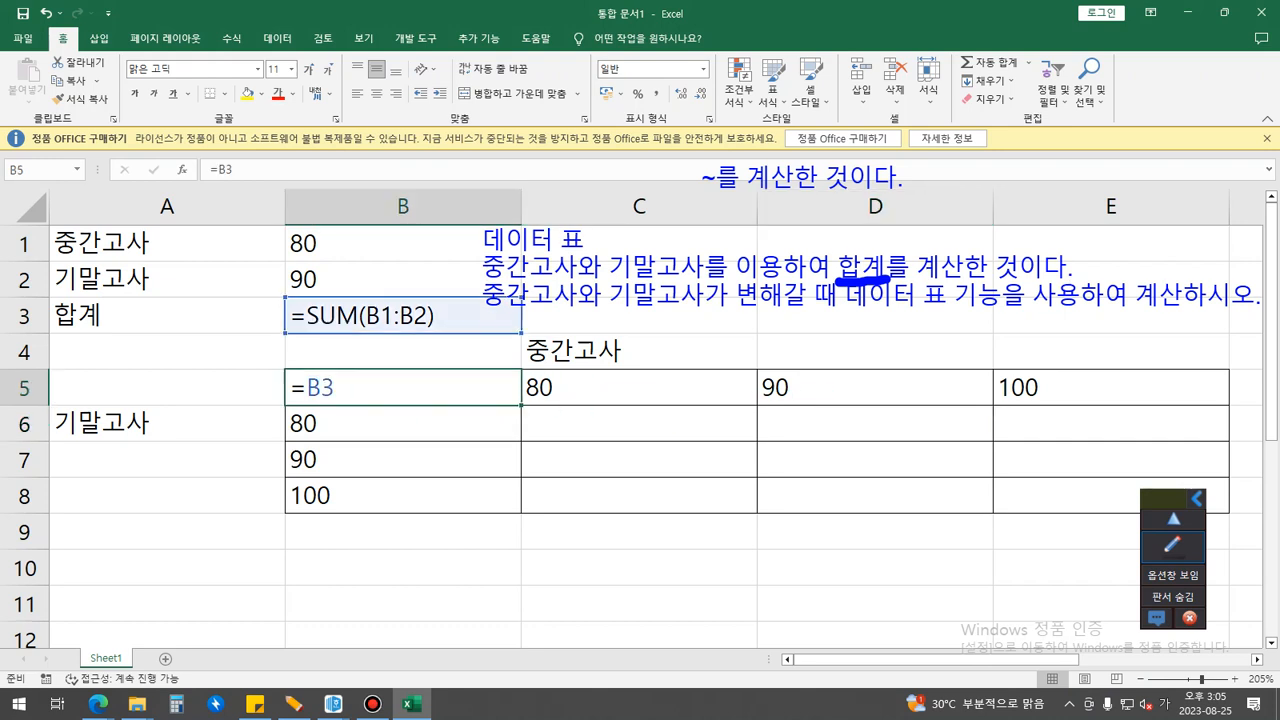
mouse_move(368, 370)
mouse_down()
mouse_move(348, 402)
mouse_move(386, 372)
mouse_move(382, 400)
mouse_move(418, 372)
mouse_up()
click(408, 412)
key(ctrl+z)
key(ctrl+z)
key(ctrl+z)
Step: Open the what-if Data Table (데이터 표) dialog for the range B5:E8 and move it clear of the grid, below the 기말고사 heading
drag(403, 388, 1082, 495)
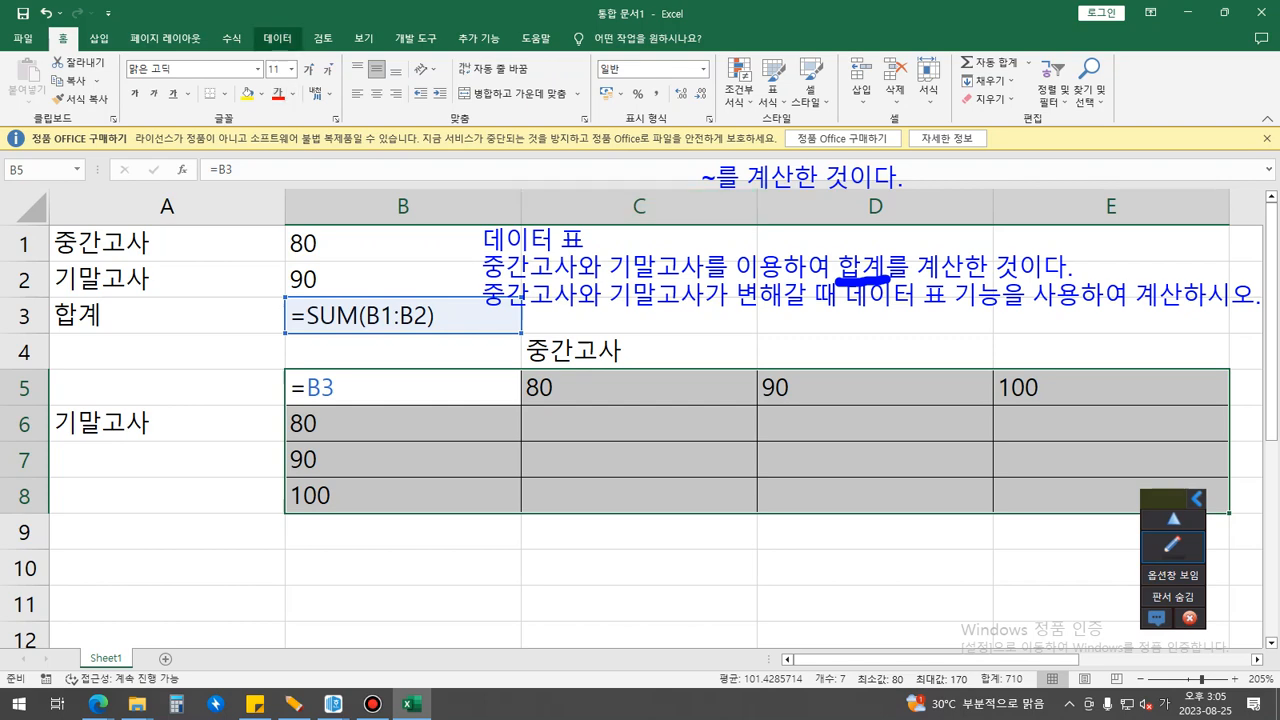
click(277, 38)
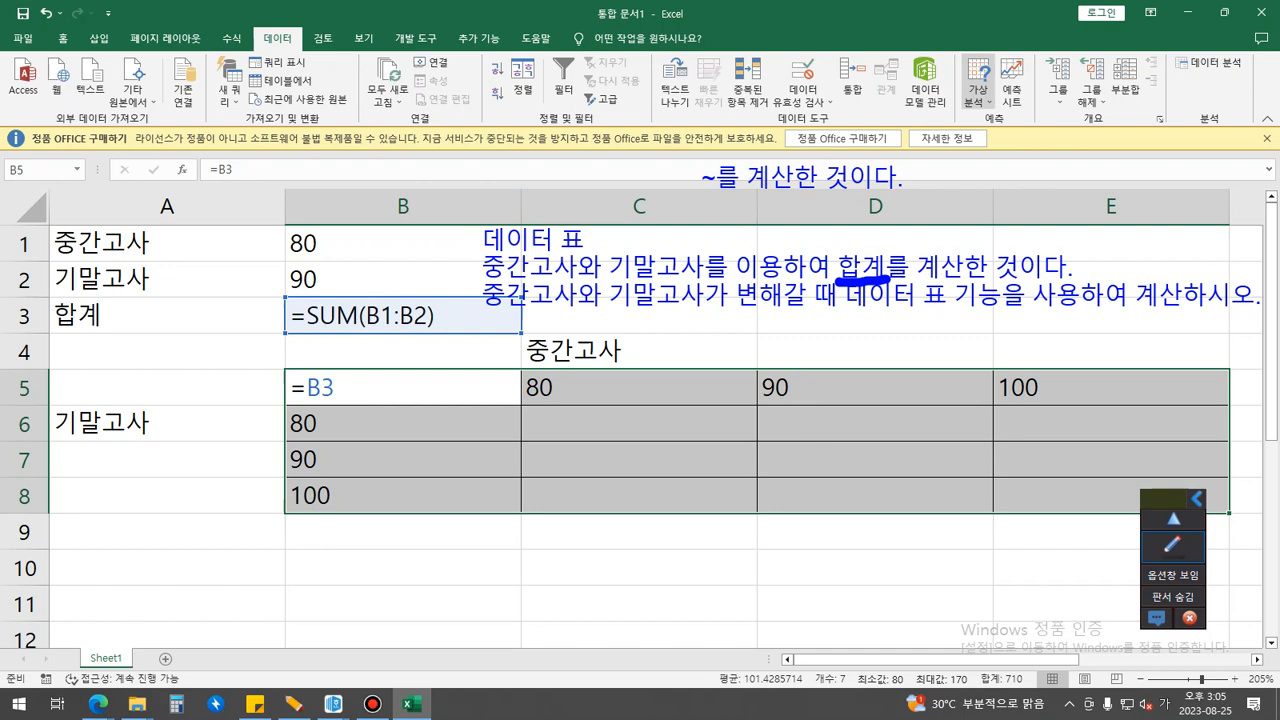
click(978, 85)
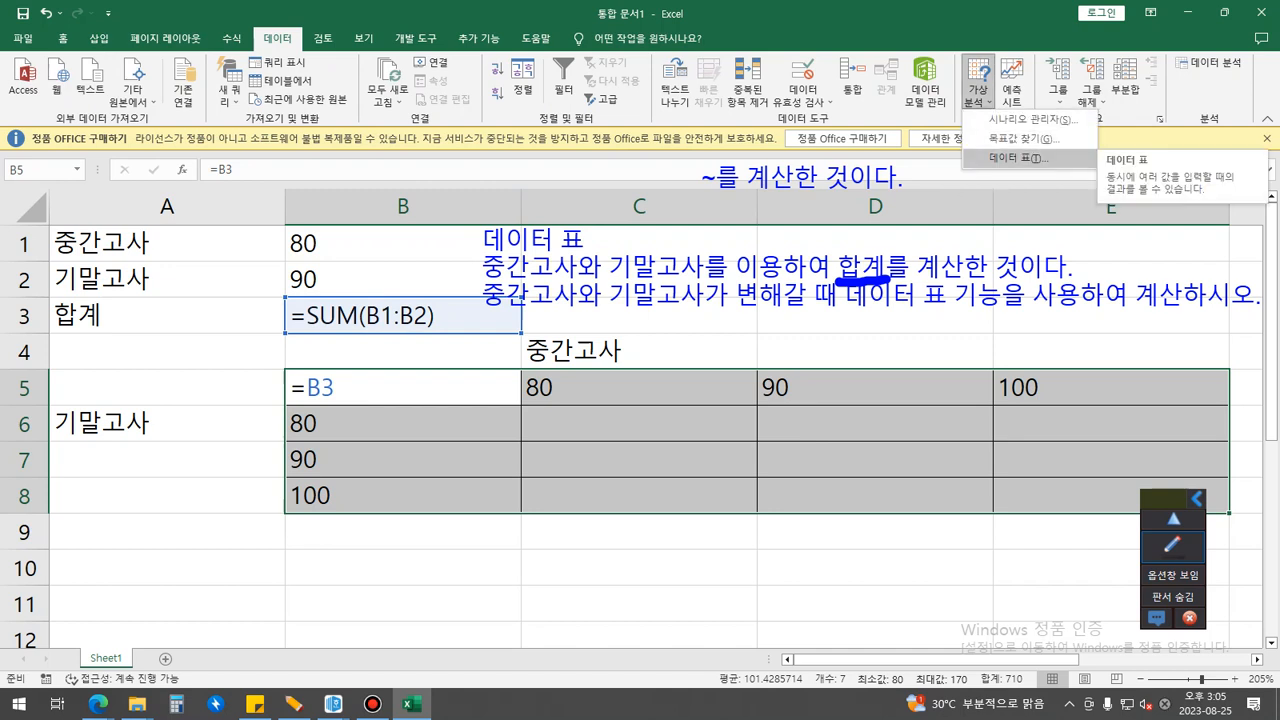
click(1015, 158)
drag(557, 265, 162, 453)
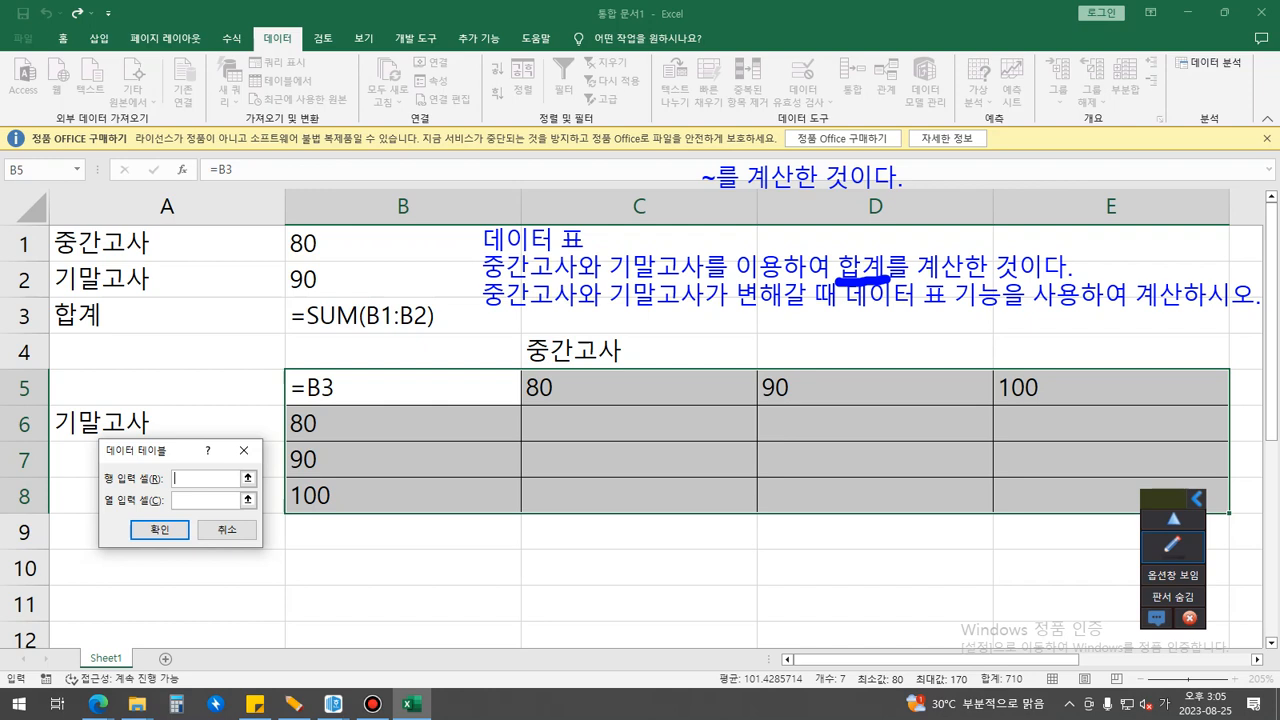
Step: Circle the formula in cell B5 in red and draw a red arrow from it to cell C5 with the annotation pen
click(1173, 546)
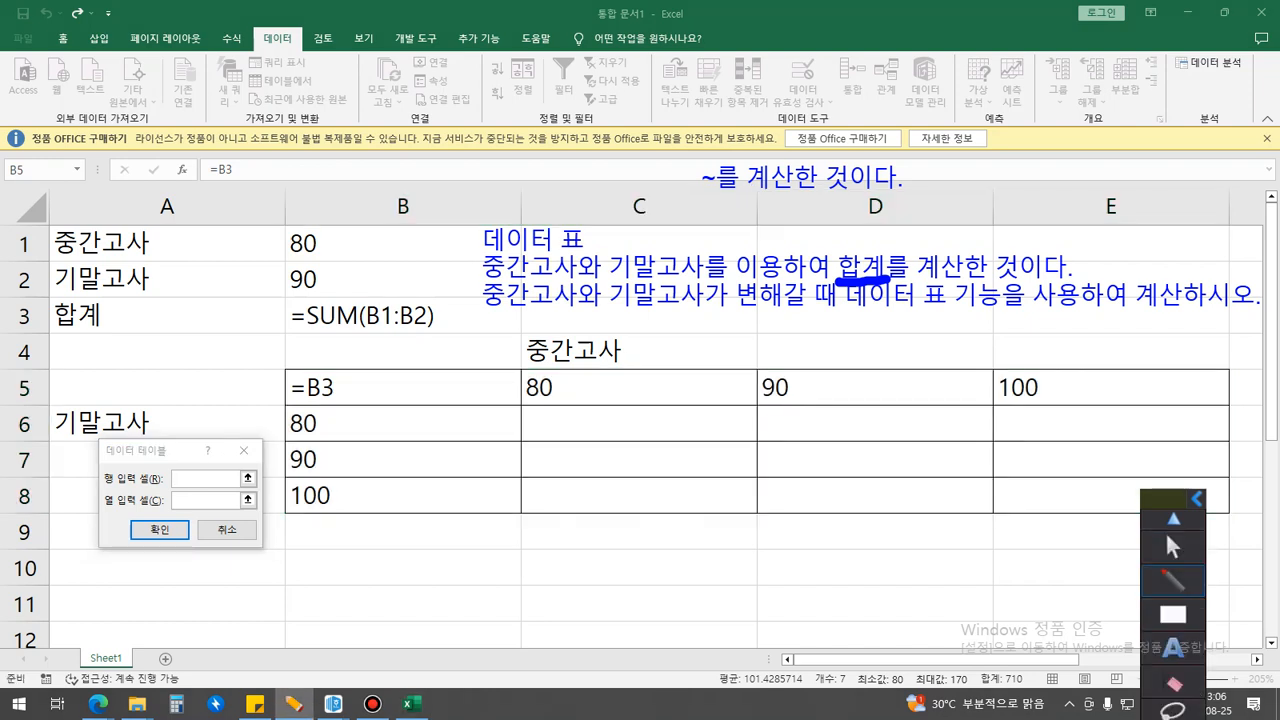
mouse_move(336, 398)
mouse_down()
mouse_move(294, 412)
mouse_move(300, 356)
mouse_move(340, 404)
mouse_up()
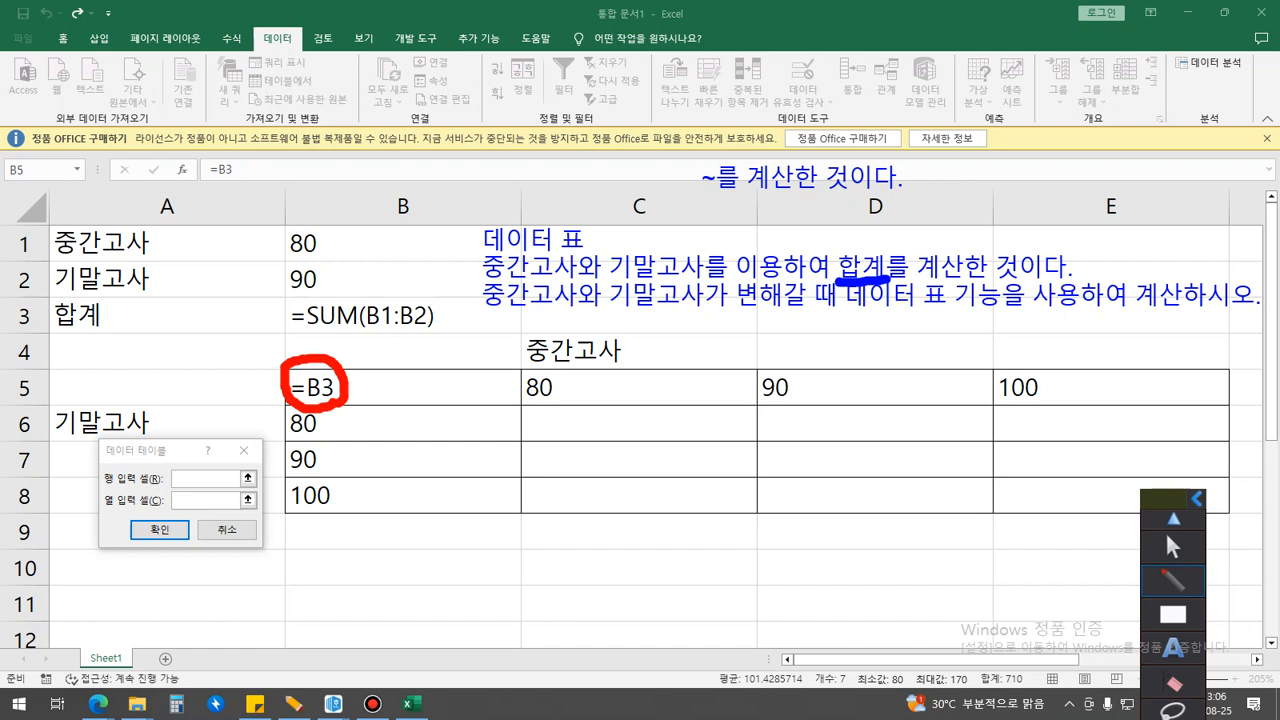
mouse_move(348, 384)
mouse_down()
mouse_move(535, 373)
mouse_move(526, 398)
mouse_up()
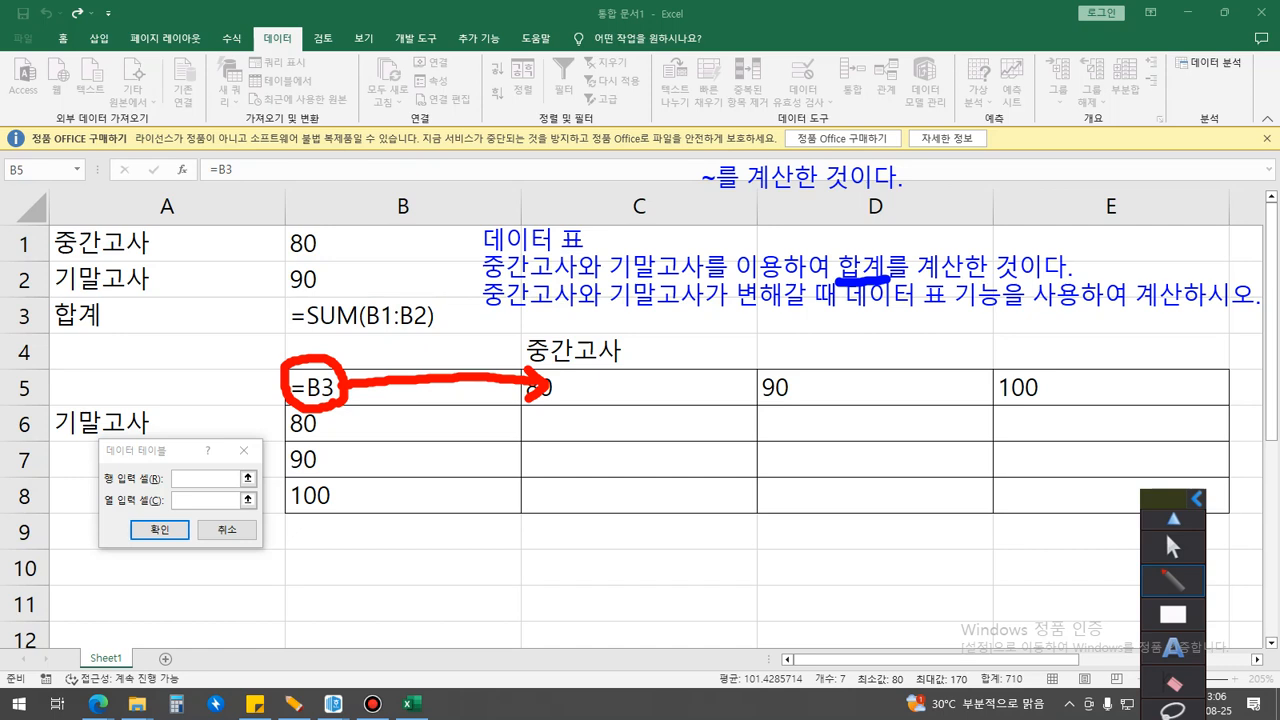
Step: Annotate in red the 중간고사 heading and the row input cell, circling B1 and drawing an arrow from it to that field
mouse_move(640, 362)
mouse_down()
mouse_move(584, 378)
mouse_move(512, 354)
mouse_move(568, 331)
mouse_move(618, 388)
mouse_move(594, 401)
mouse_up()
mouse_move(645, 331)
mouse_down()
mouse_move(637, 368)
mouse_move(670, 376)
mouse_up()
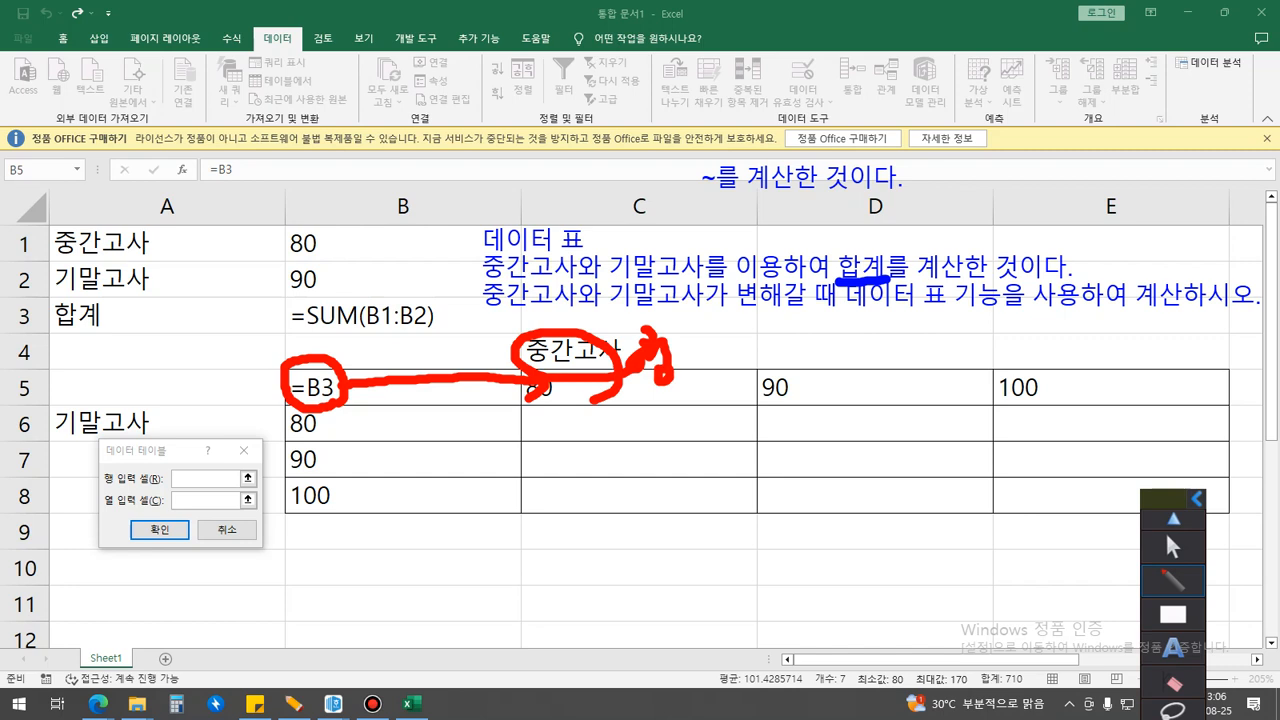
drag(166, 488, 212, 490)
mouse_move(318, 262)
mouse_down()
mouse_move(276, 242)
mouse_move(334, 252)
mouse_move(214, 410)
mouse_move(196, 474)
mouse_move(222, 452)
mouse_up()
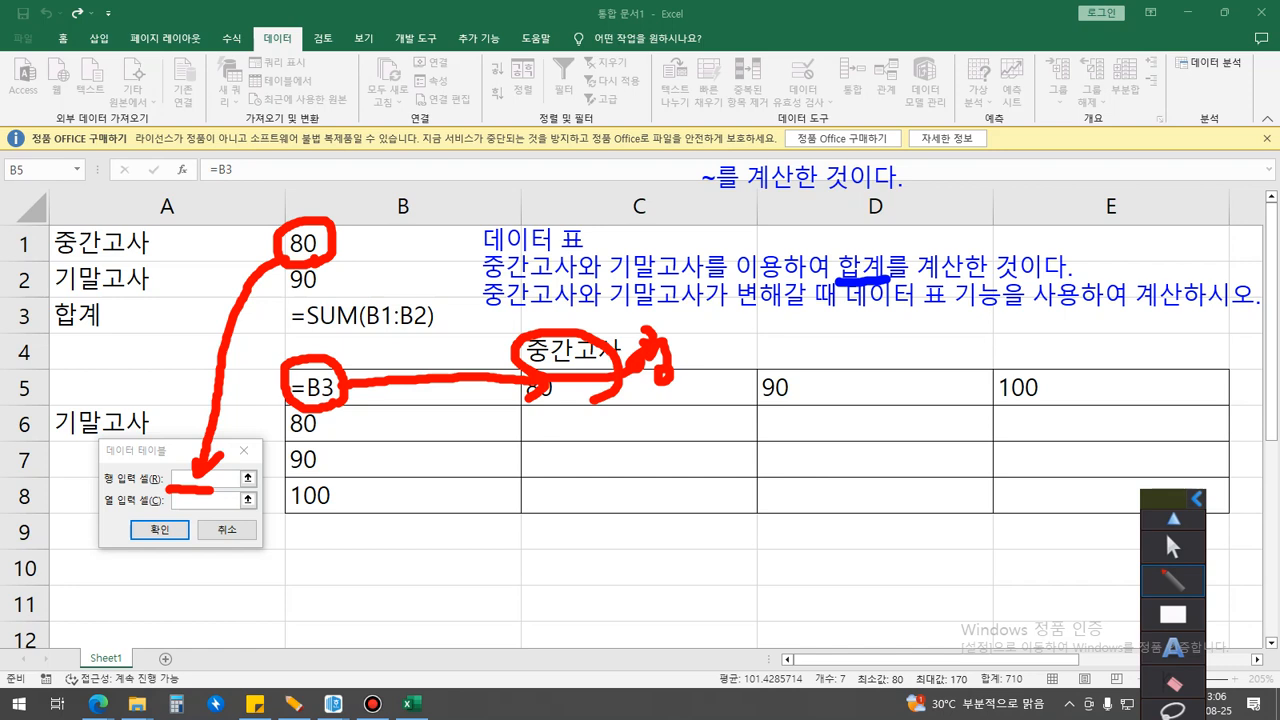
Step: Annotate in blue B5 down to B8, the 기말고사 label and the column input cell, with an arrow from circled B2 to that field
mouse_move(346, 396)
mouse_down()
mouse_move(302, 408)
mouse_move(296, 368)
mouse_move(348, 396)
mouse_move(336, 410)
mouse_up()
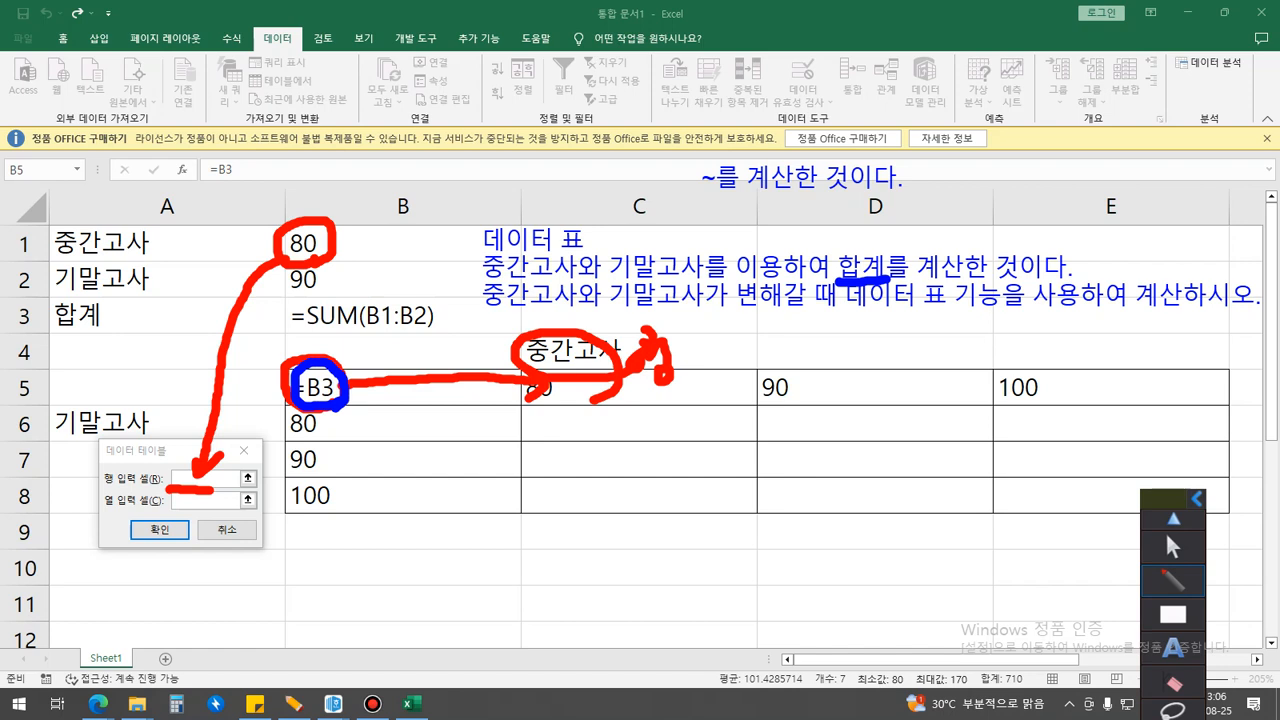
drag(170, 509, 206, 509)
drag(344, 402, 341, 505)
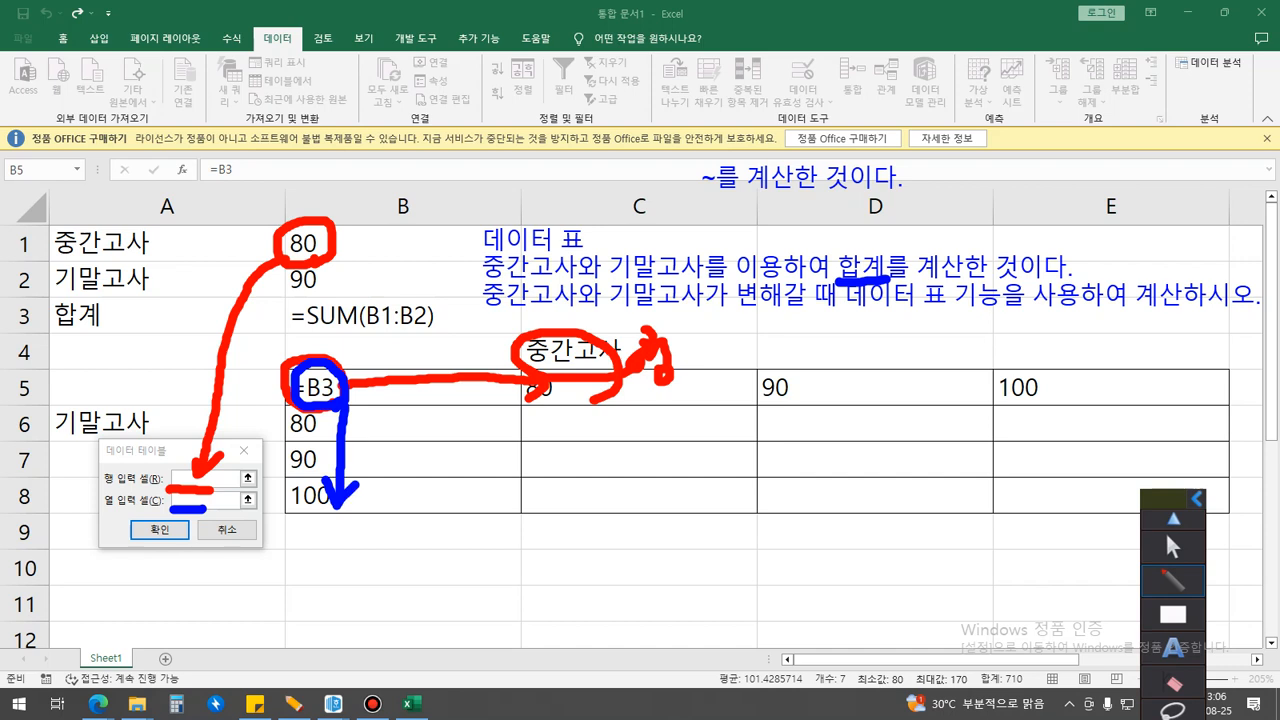
drag(53, 435, 127, 438)
mouse_move(320, 290)
mouse_down()
mouse_move(300, 302)
mouse_move(284, 276)
mouse_move(326, 266)
mouse_move(218, 508)
mouse_move(248, 488)
mouse_up()
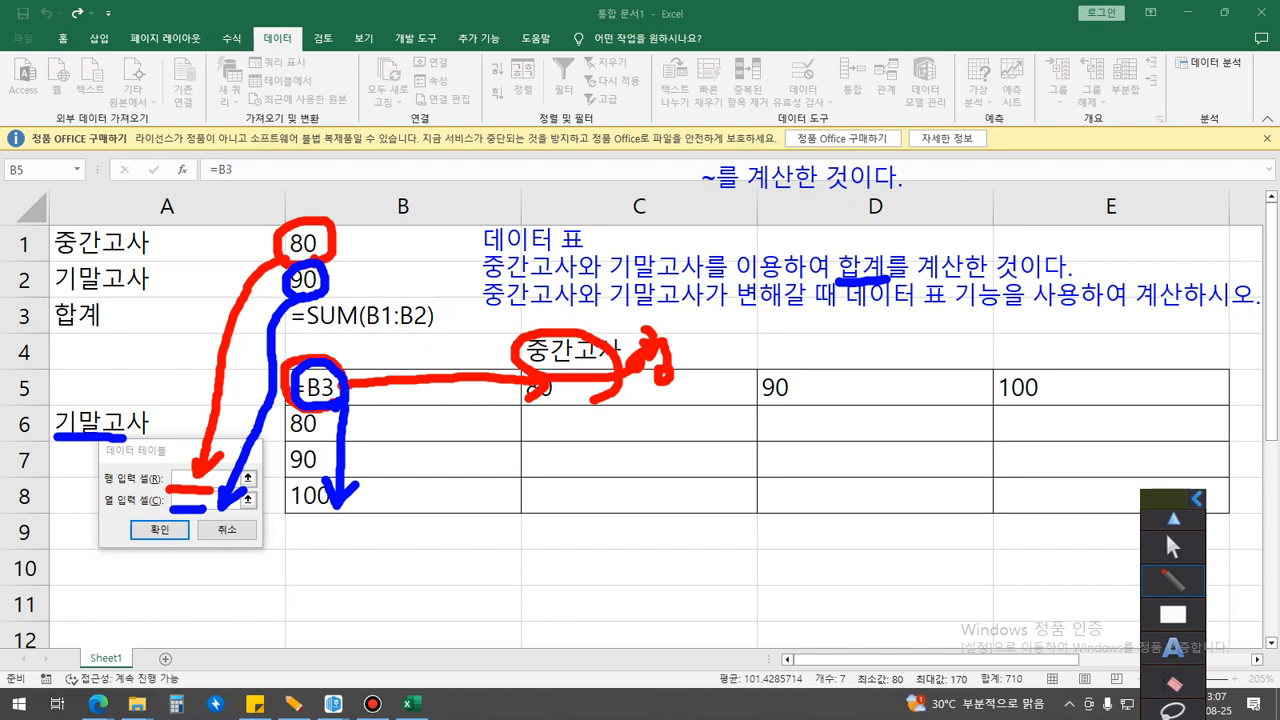
Step: Hide the pen annotations, close the Data Table dialog and switch the sheet from showing formulas to showing values
drag(1161, 498, 1127, 233)
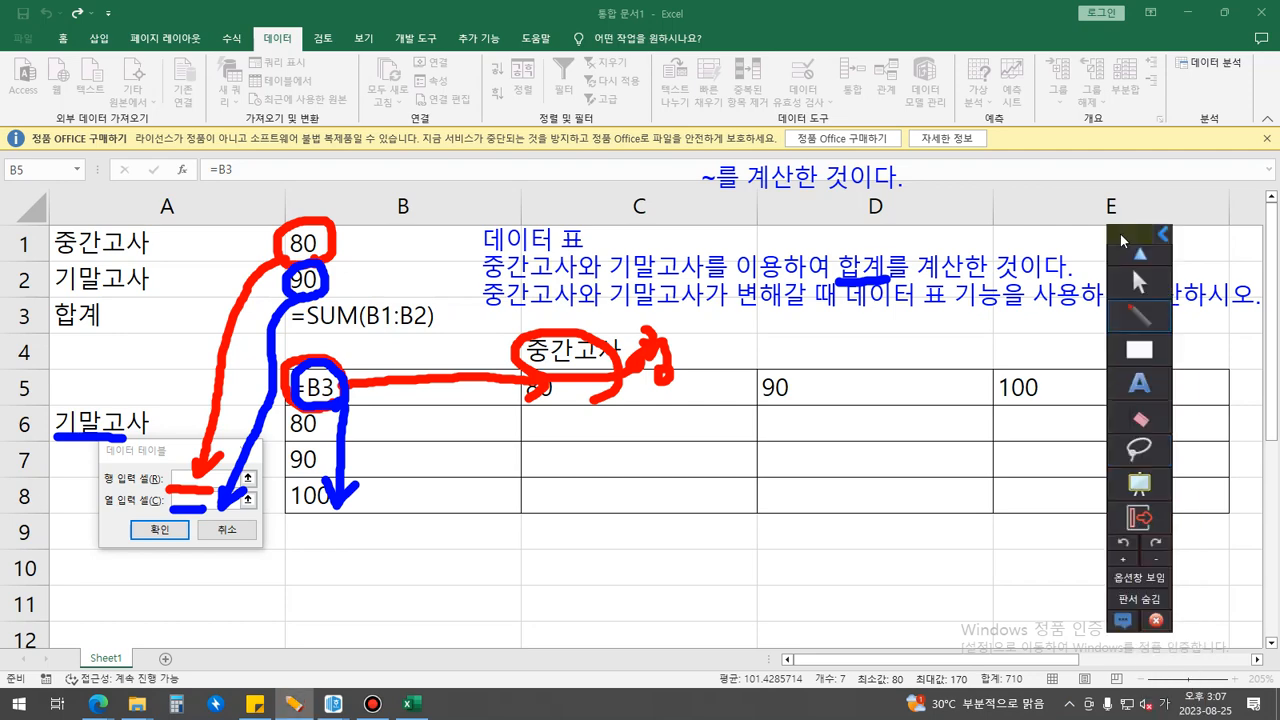
click(1140, 601)
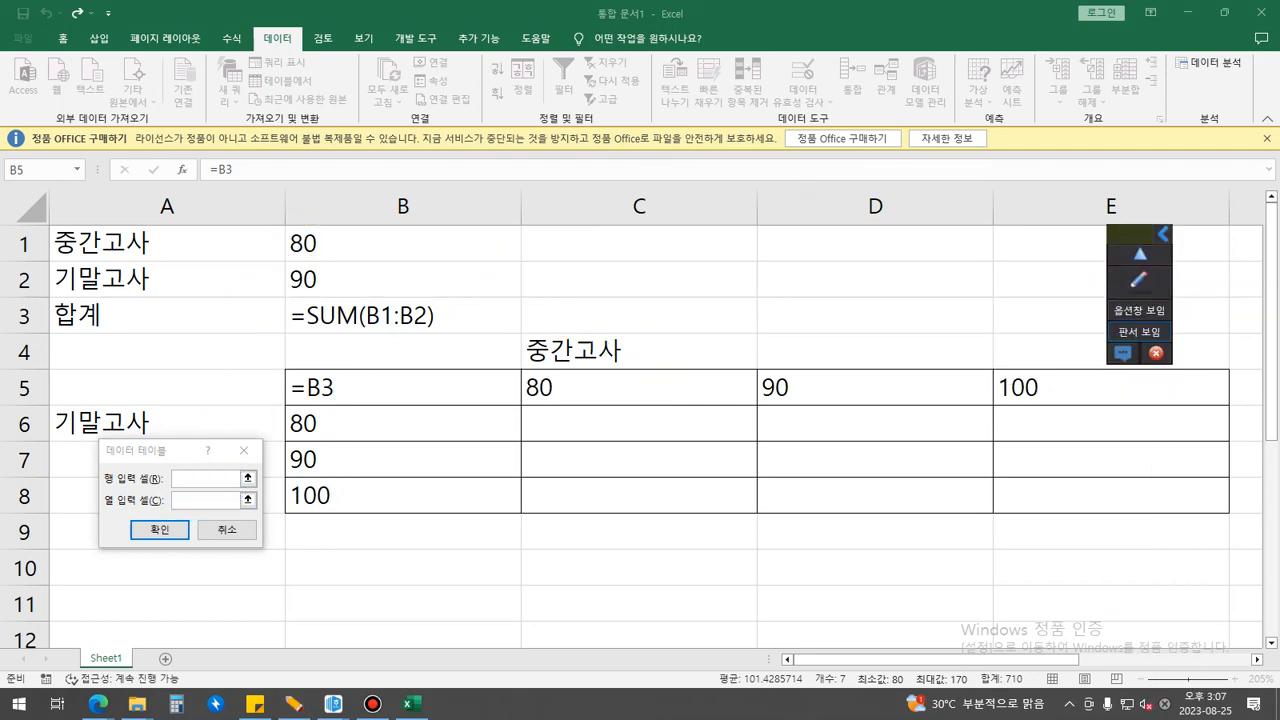
click(244, 451)
key(ctrl+grave)
Step: Clear cell B5 and re-enter the formula =B3 there to reference the total
click(463, 423)
click(227, 387)
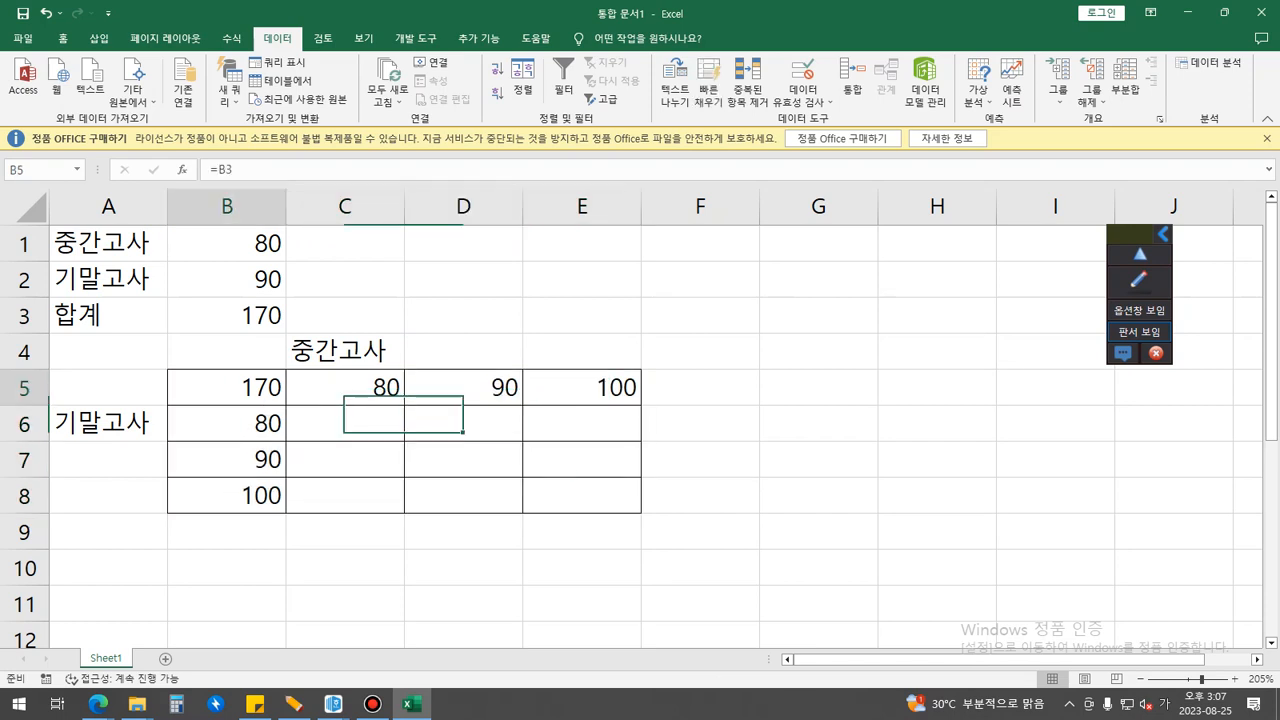
key(Delete)
text(=)
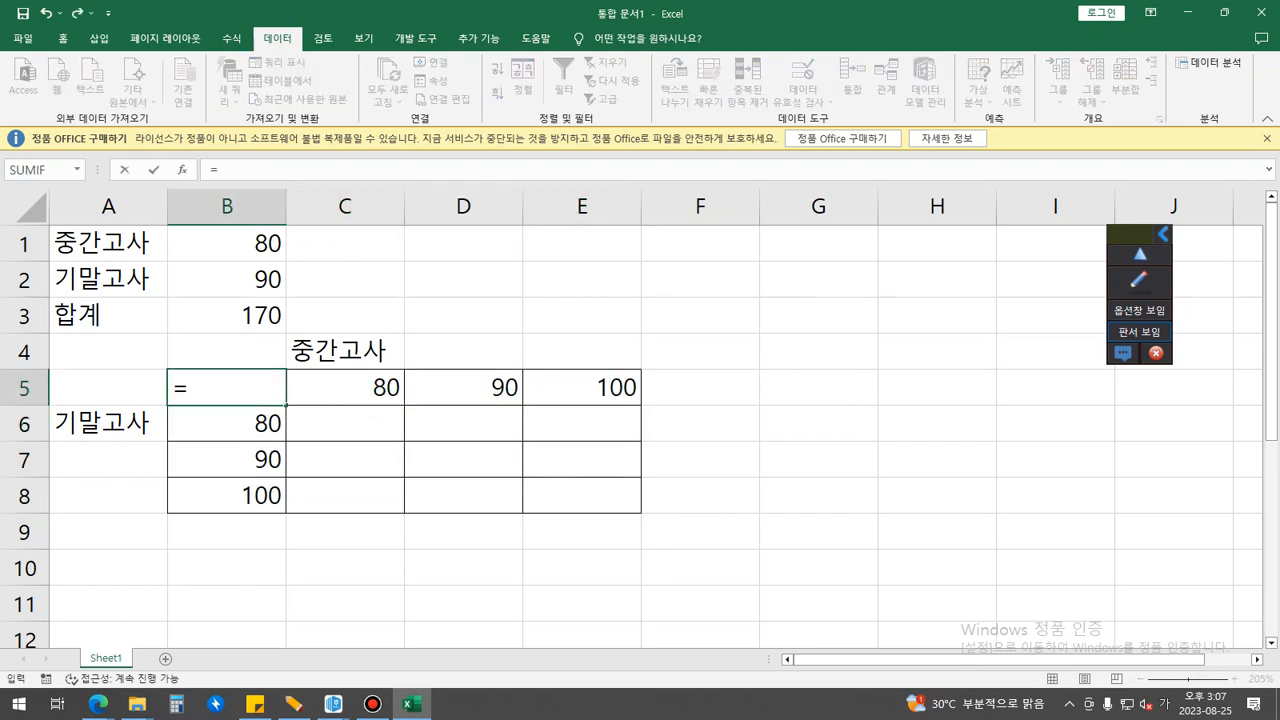
key(Up)
key(Up)
key(Up)
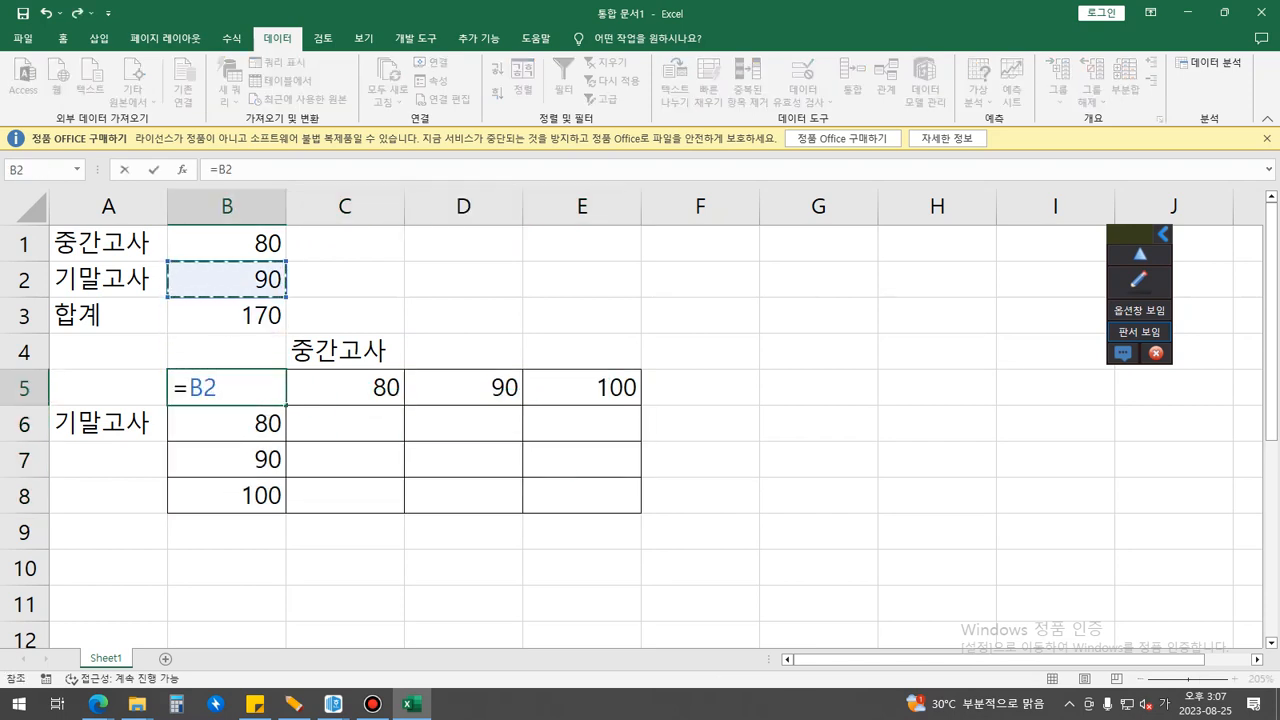
key(Down)
key(Return)
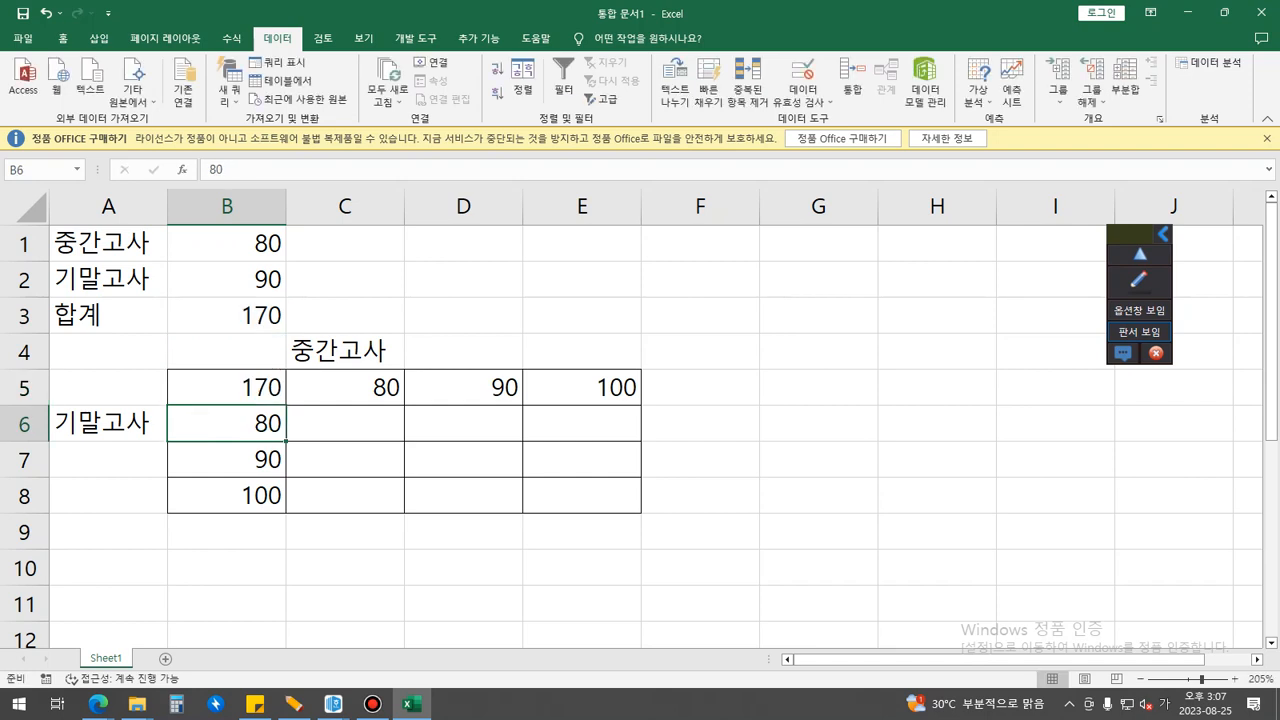
Step: Open the what-if Data Table (데이터 표) dialog for the range B5:E8 and move it clear of the table, beside the scores
drag(227, 387, 582, 495)
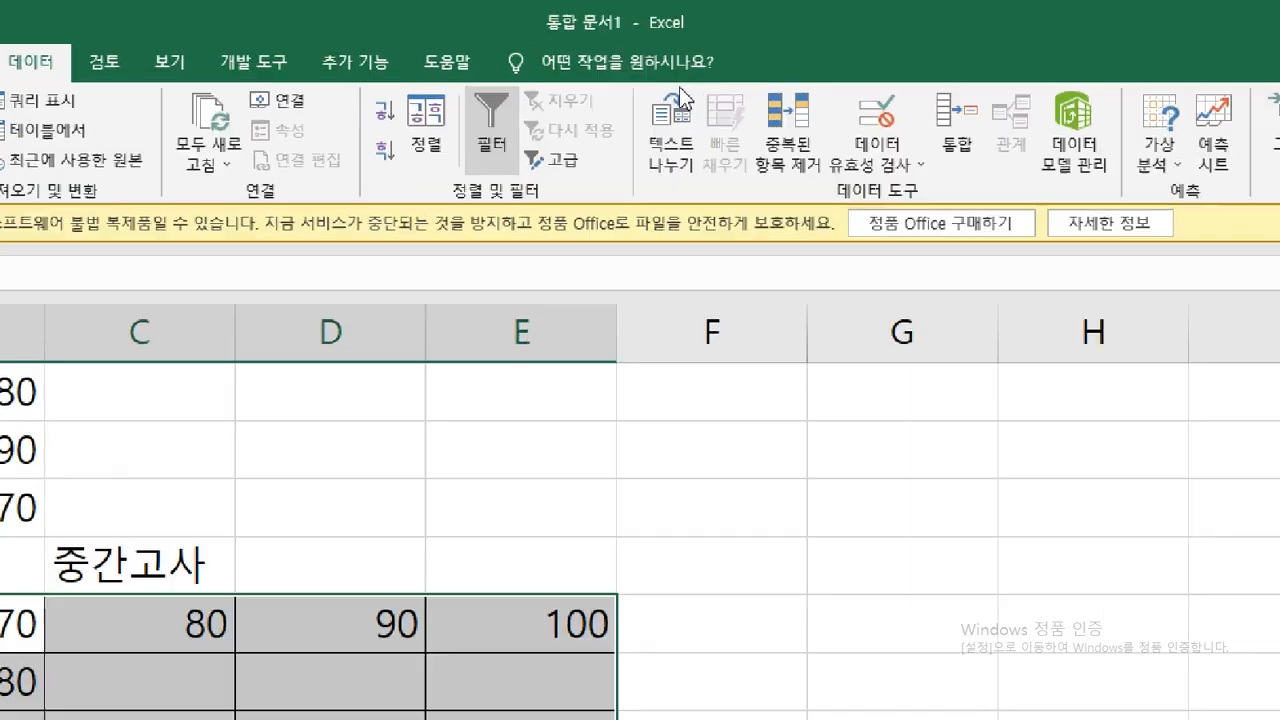
click(1155, 160)
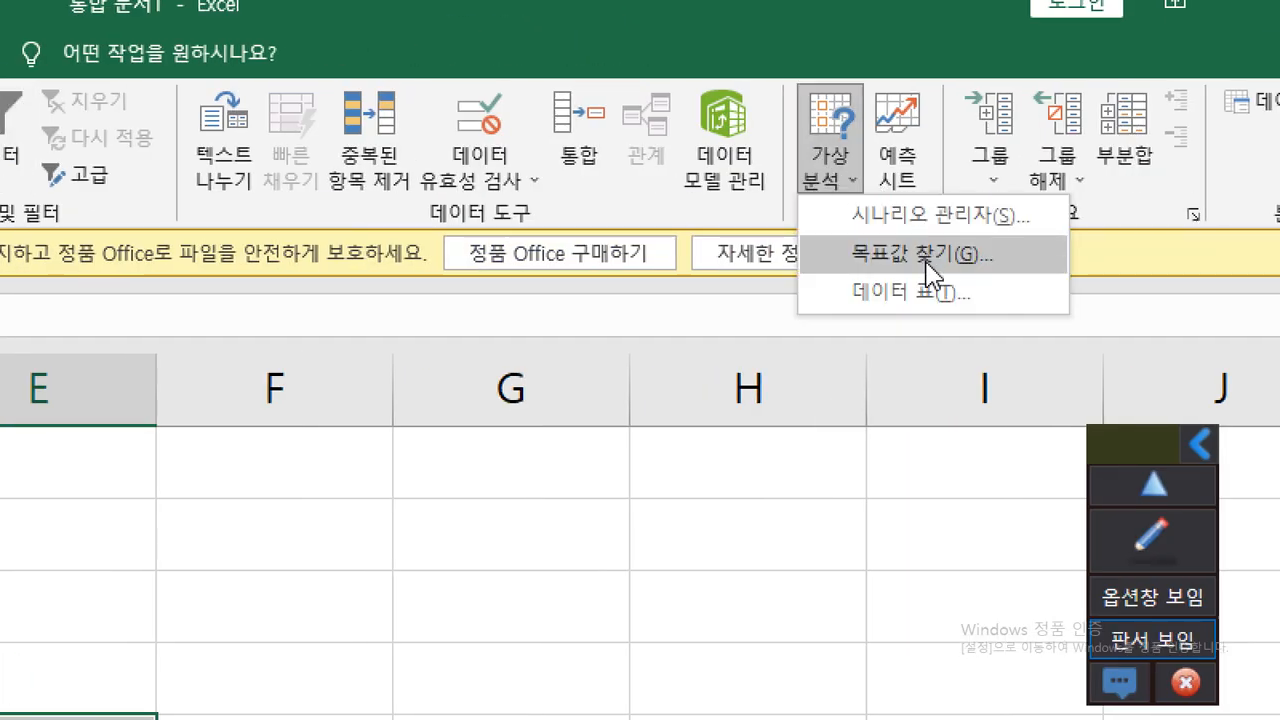
click(936, 296)
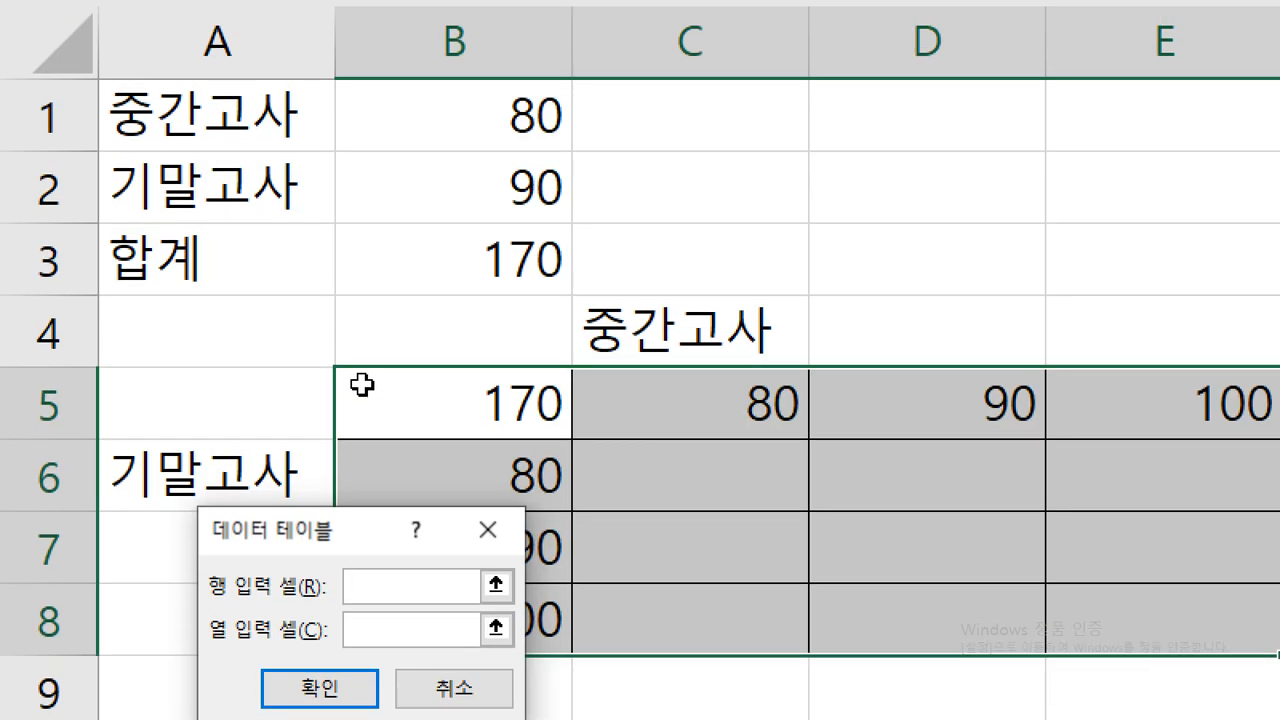
drag(333, 533, 930, 106)
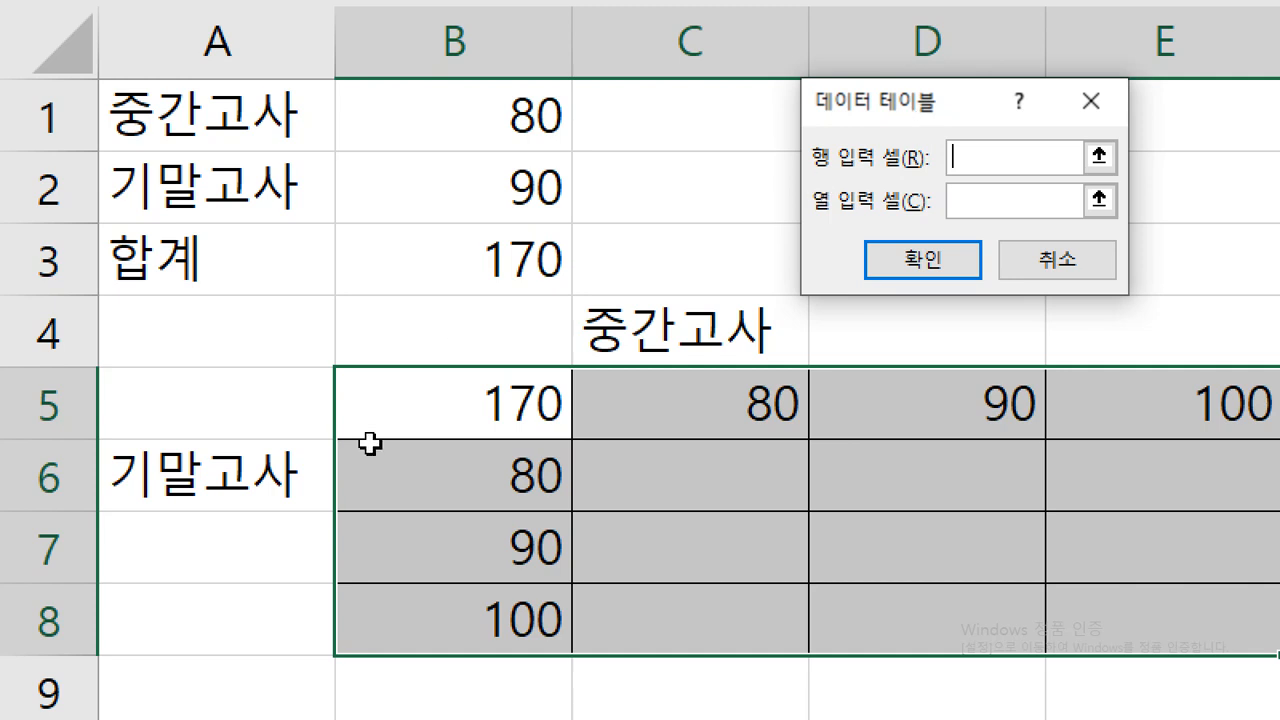
Step: Mark in blue how B5, the 중간고사 row and B1 relate to the row input cell, circle B5 in red, and clear the drawings
mouse_move(572, 436)
mouse_down()
mouse_move(470, 426)
mouse_move(783, 414)
mouse_move(765, 442)
mouse_up()
mouse_move(781, 370)
mouse_down()
mouse_move(568, 305)
mouse_move(750, 378)
mouse_up()
drag(331, 106, 332, 155)
mouse_move(336, 82)
mouse_down()
mouse_move(545, 92)
mouse_move(535, 157)
mouse_move(424, 157)
mouse_up()
mouse_move(590, 134)
mouse_down()
mouse_move(752, 90)
mouse_move(950, 152)
mouse_move(903, 165)
mouse_up()
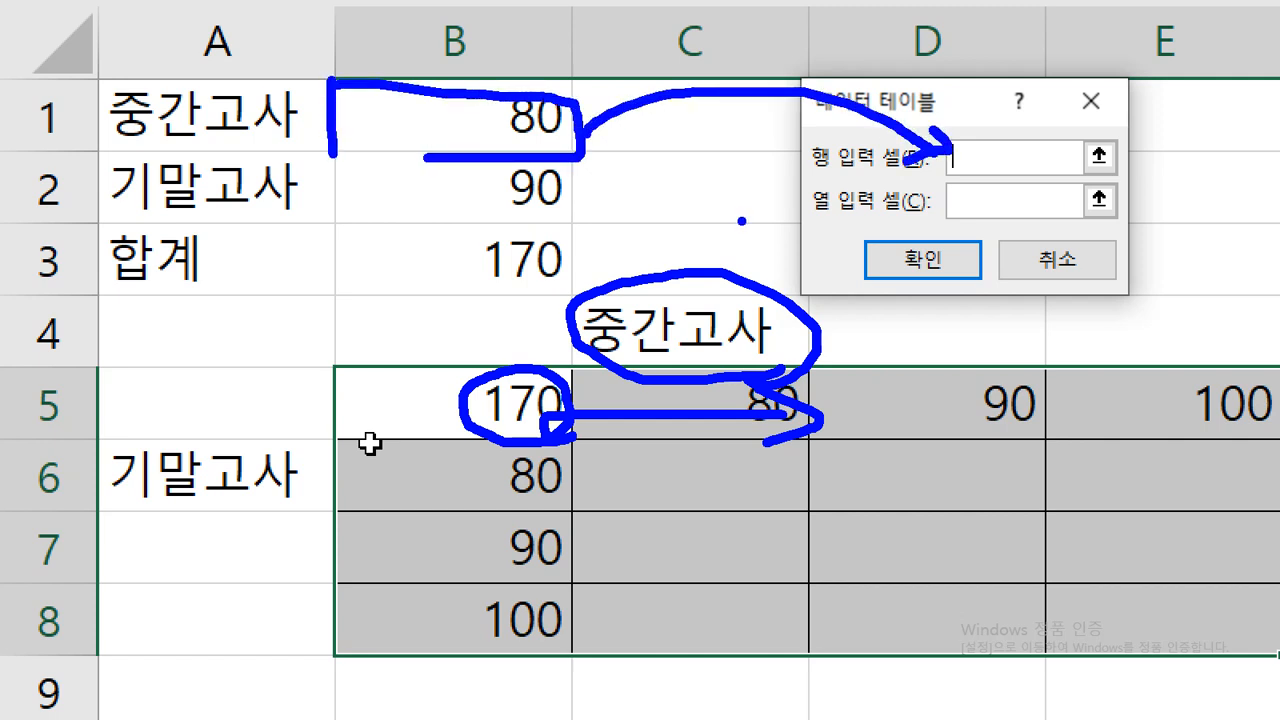
mouse_move(535, 445)
mouse_down()
mouse_move(448, 410)
mouse_move(565, 377)
mouse_move(540, 447)
mouse_up()
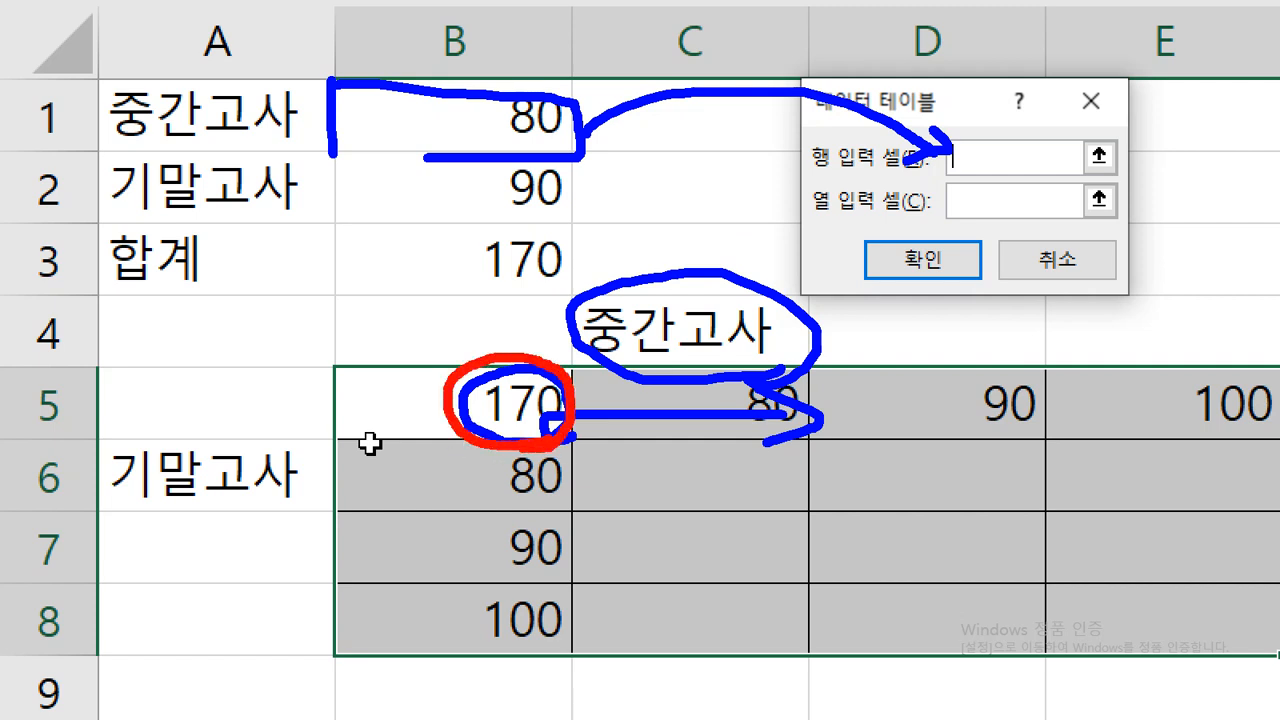
key(Escape)
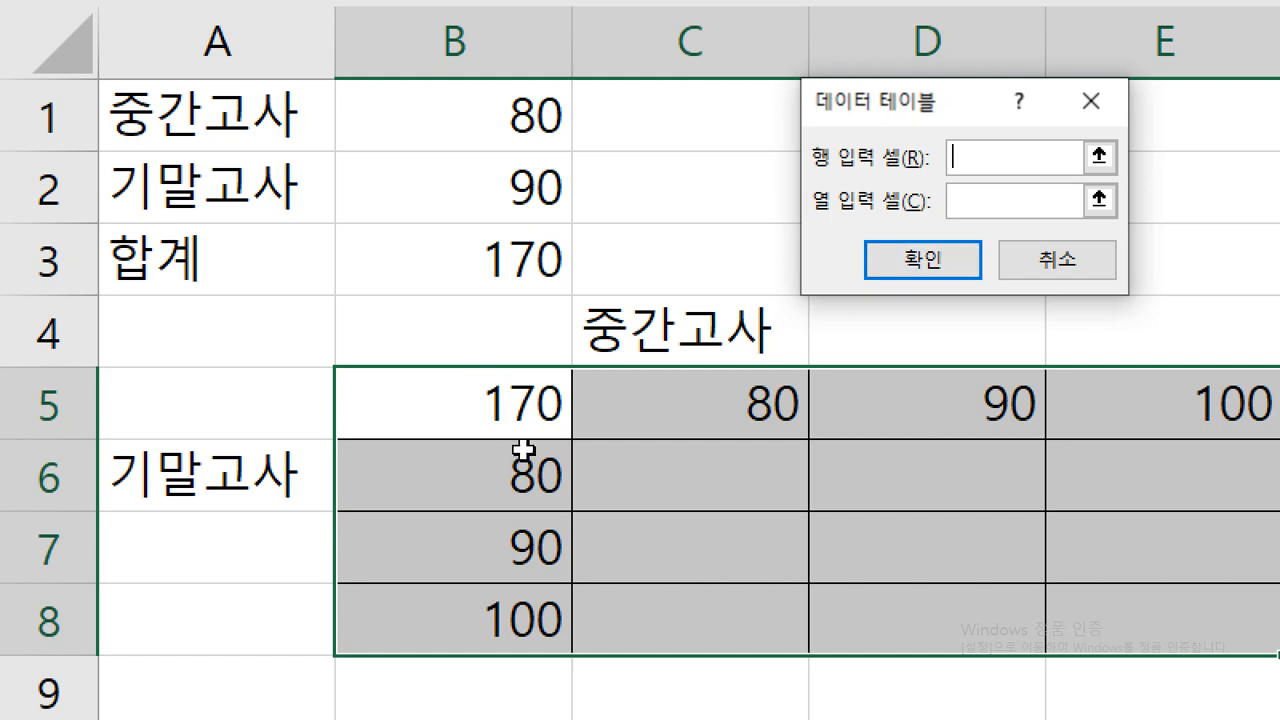
Step: Mark in red how B5, the 기말고사 column and B2 relate to the column input cell, and clear the drawings
drag(592, 435, 542, 453)
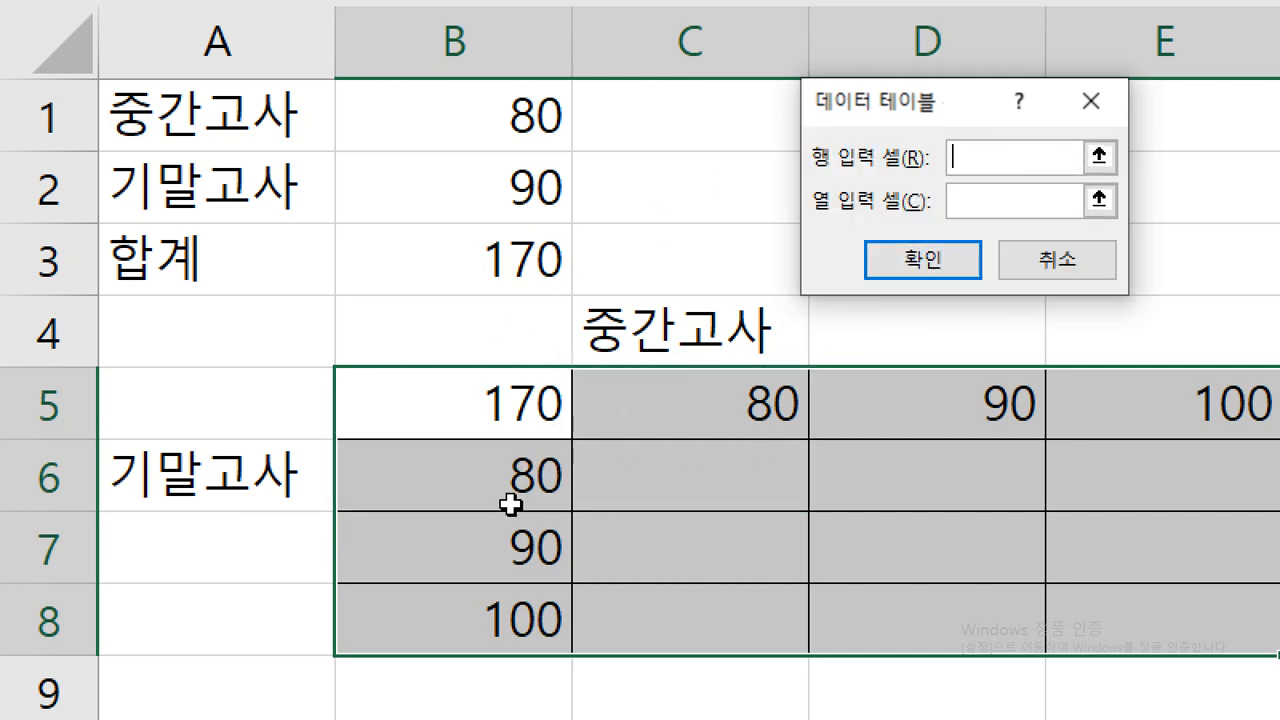
mouse_move(541, 453)
mouse_down()
mouse_move(528, 451)
mouse_move(570, 430)
mouse_move(529, 583)
mouse_up()
drag(511, 538, 589, 513)
mouse_move(298, 500)
mouse_down()
mouse_move(97, 476)
mouse_move(296, 505)
mouse_up()
mouse_move(572, 205)
mouse_down()
mouse_move(532, 218)
mouse_move(600, 185)
mouse_move(914, 232)
mouse_move(962, 208)
mouse_up()
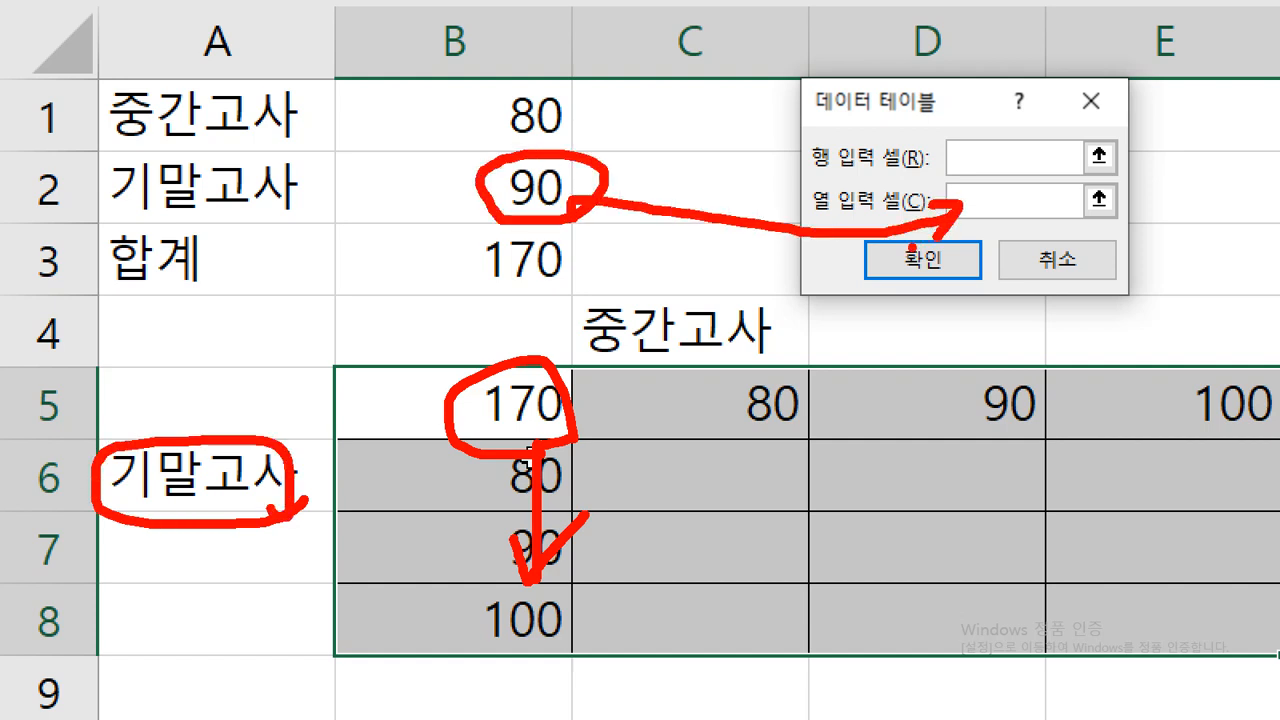
key(Escape)
Step: Set the row input cell to $B$1 and the column input cell to $B$2, and create the data table
click(478, 98)
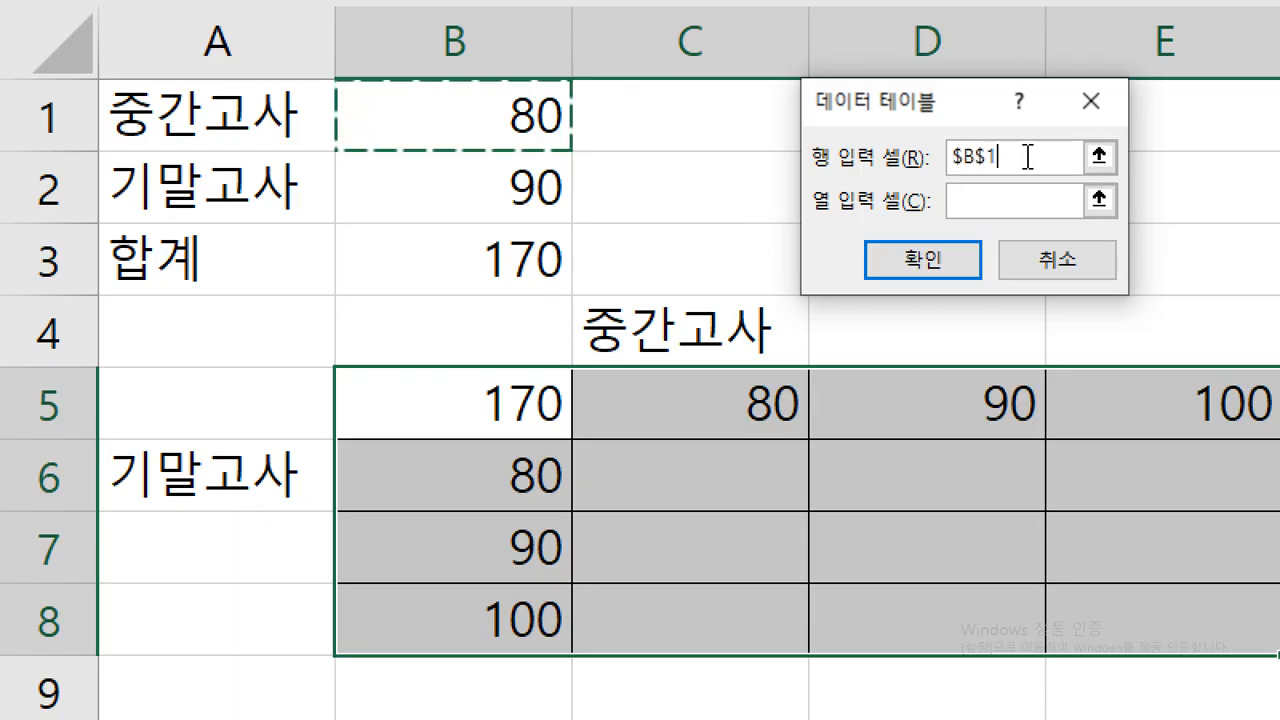
click(1014, 200)
click(500, 192)
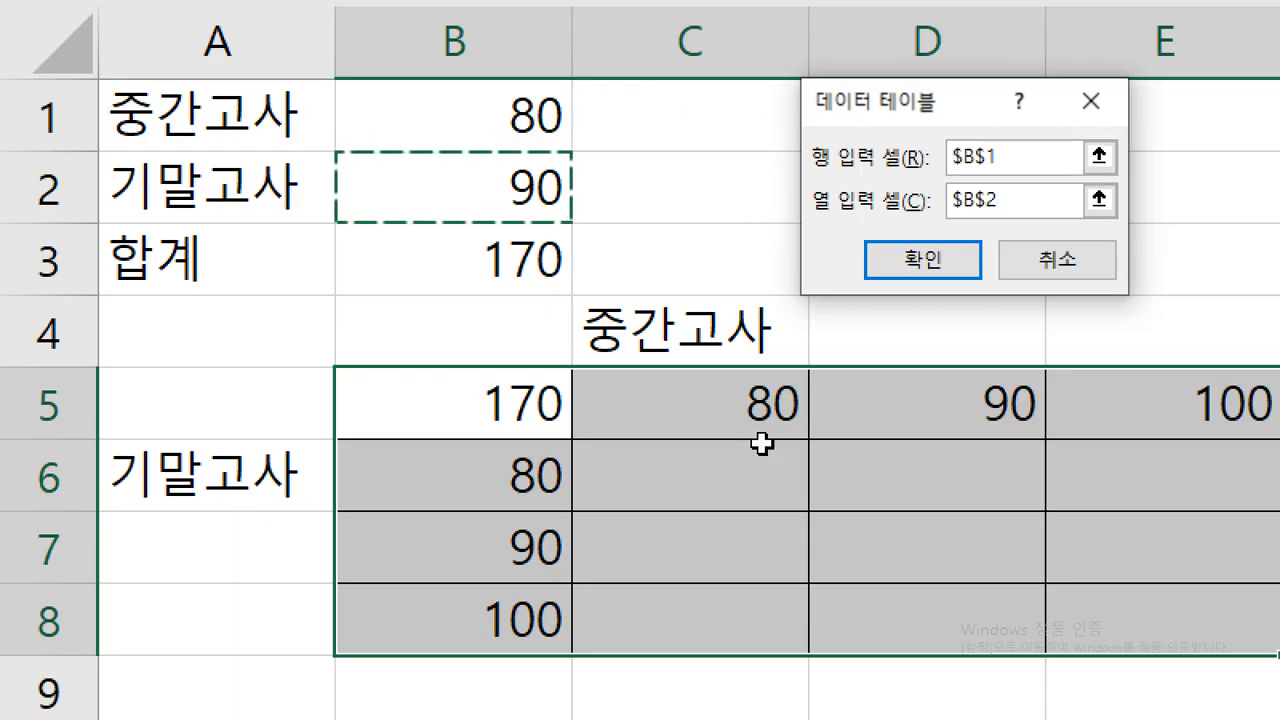
click(952, 264)
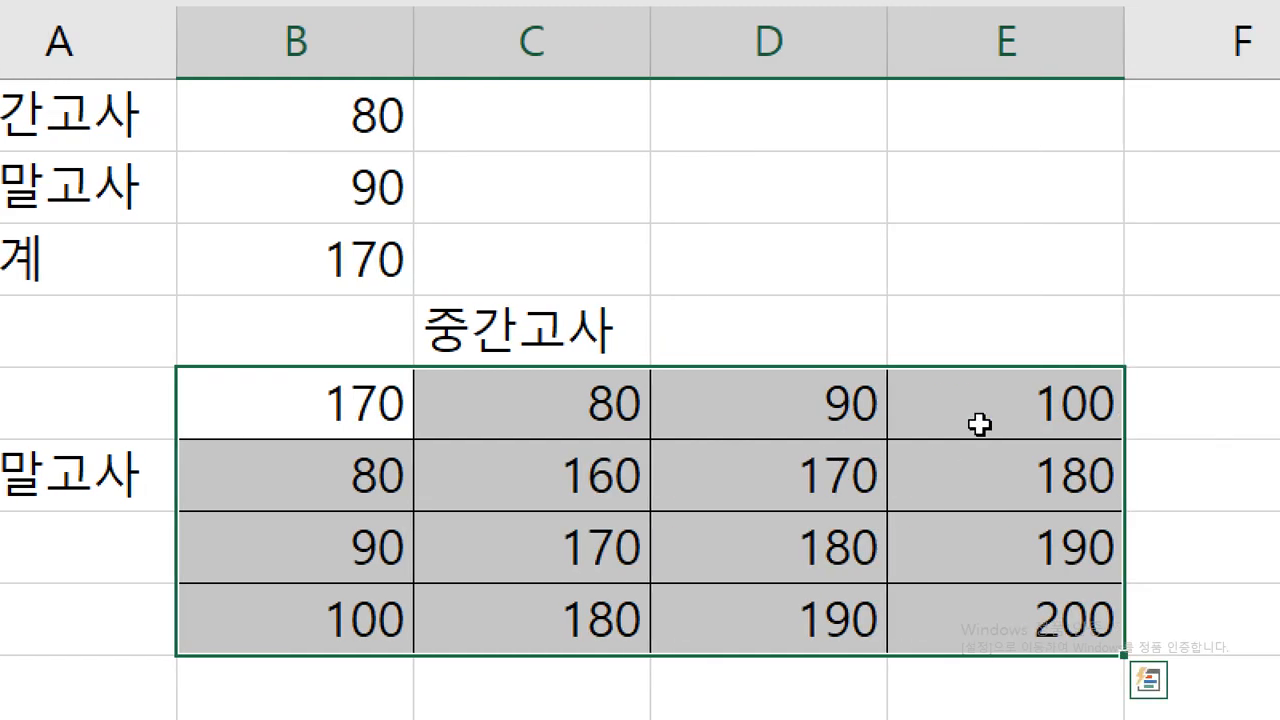
Step: Examine the data table's result cells against their midterm and final scores, and the TABLE formula behind them
click(360, 408)
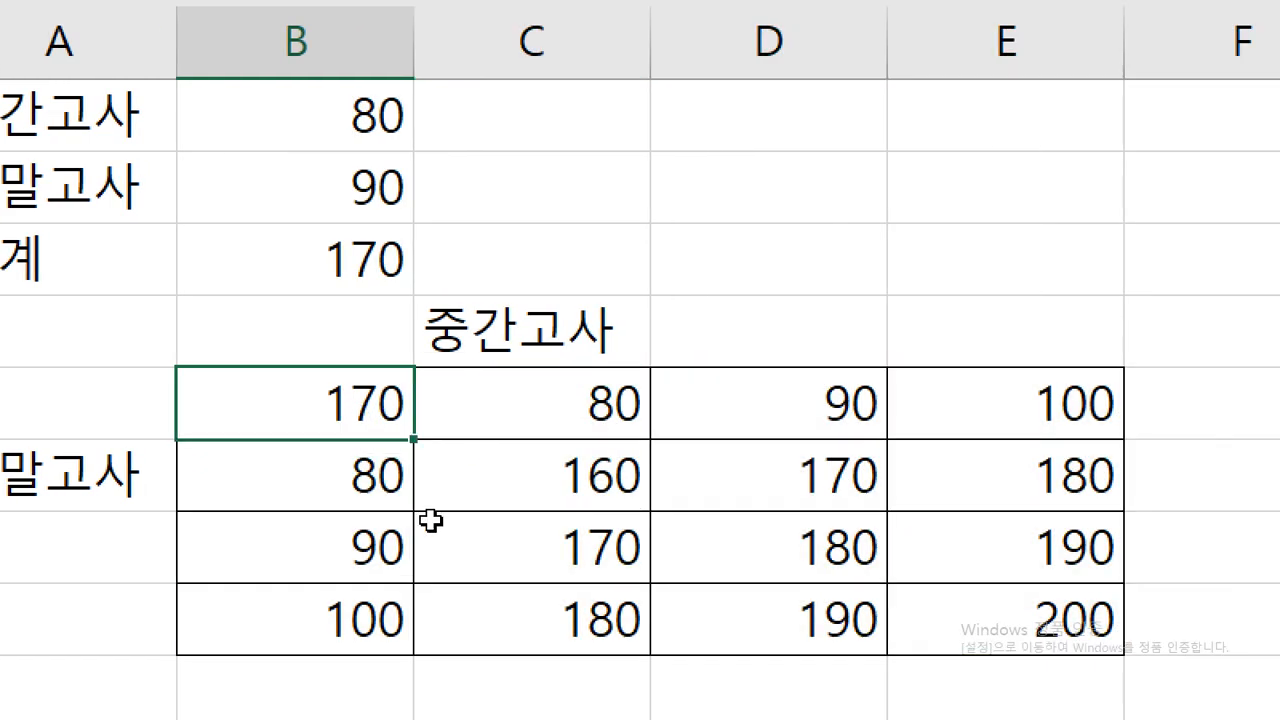
click(594, 414)
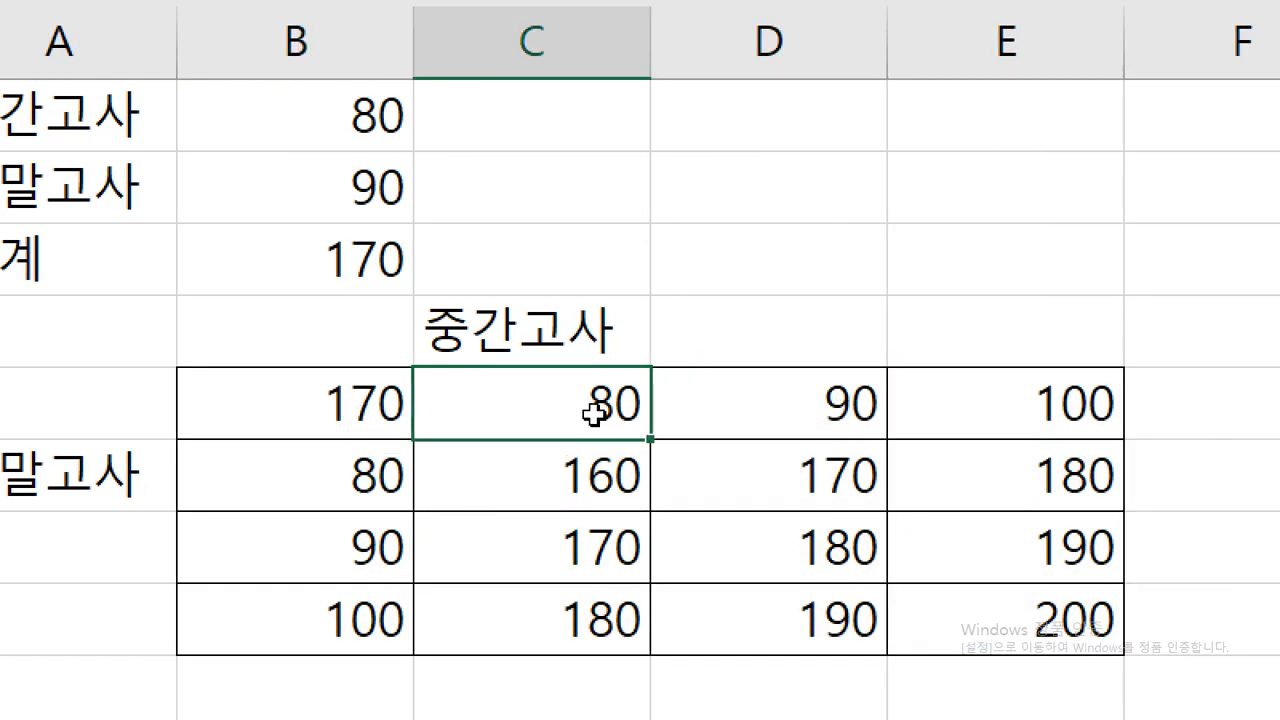
click(368, 487)
click(589, 490)
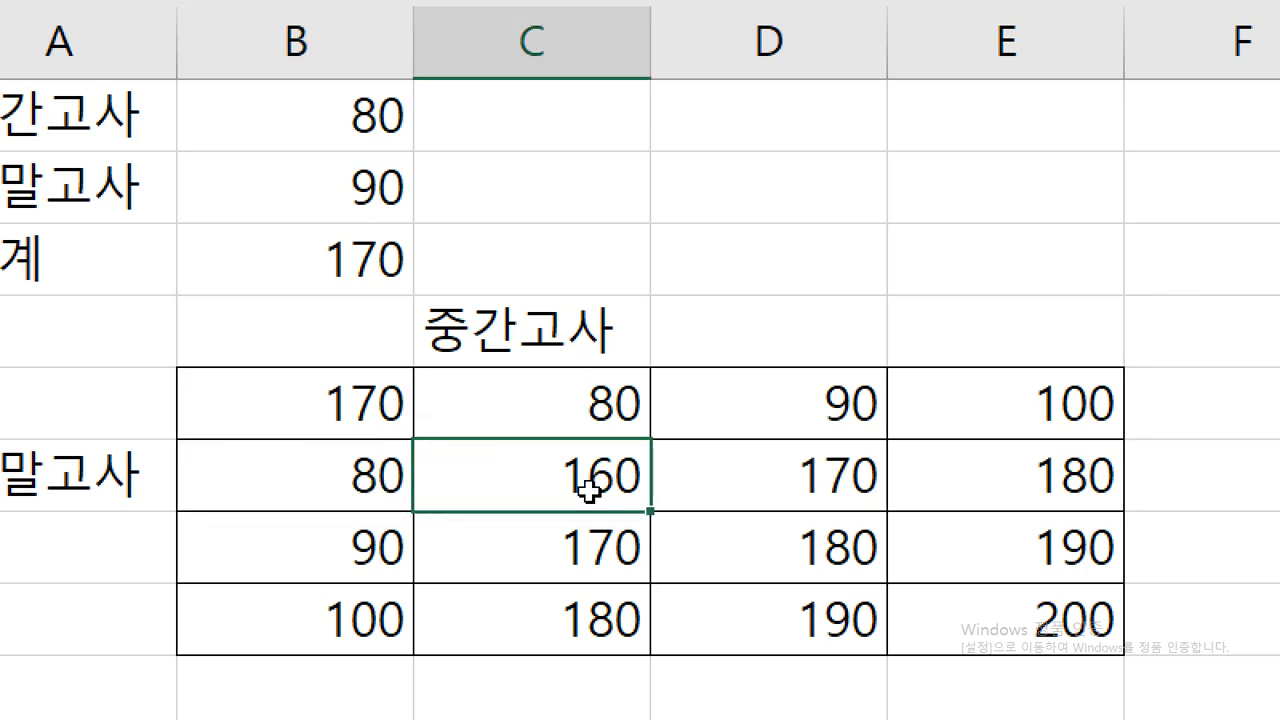
click(833, 403)
click(323, 465)
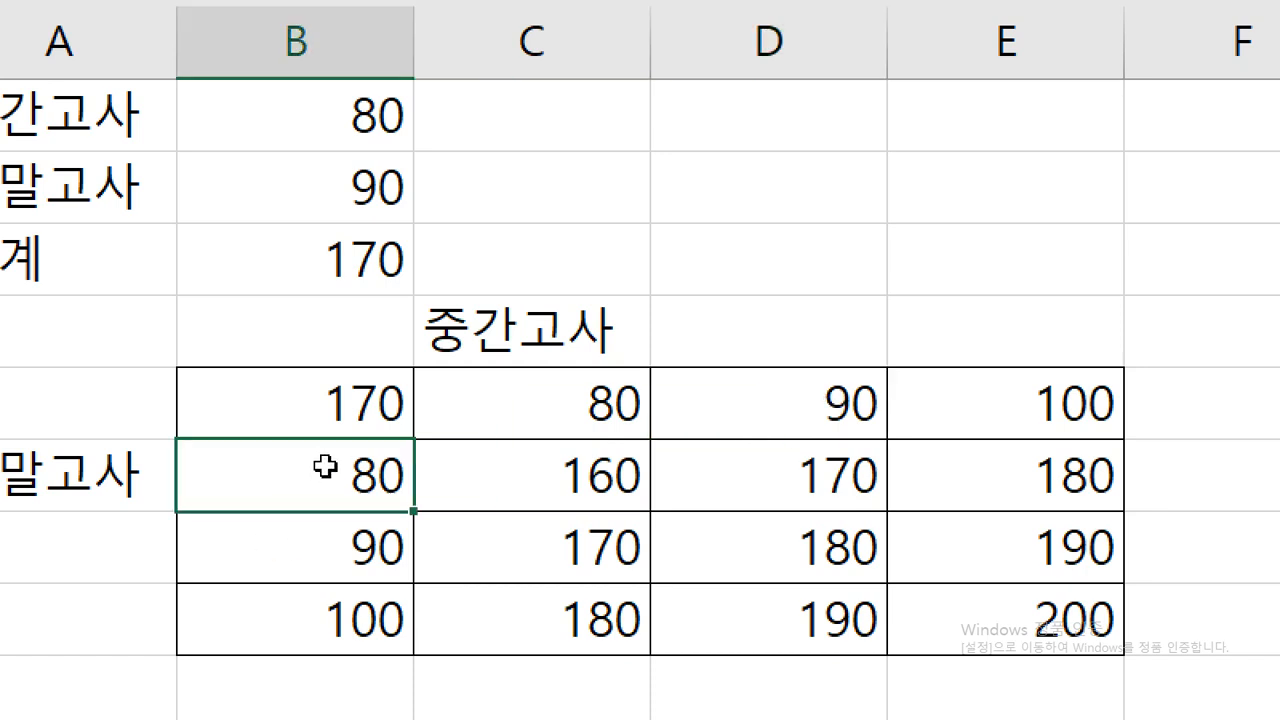
click(875, 470)
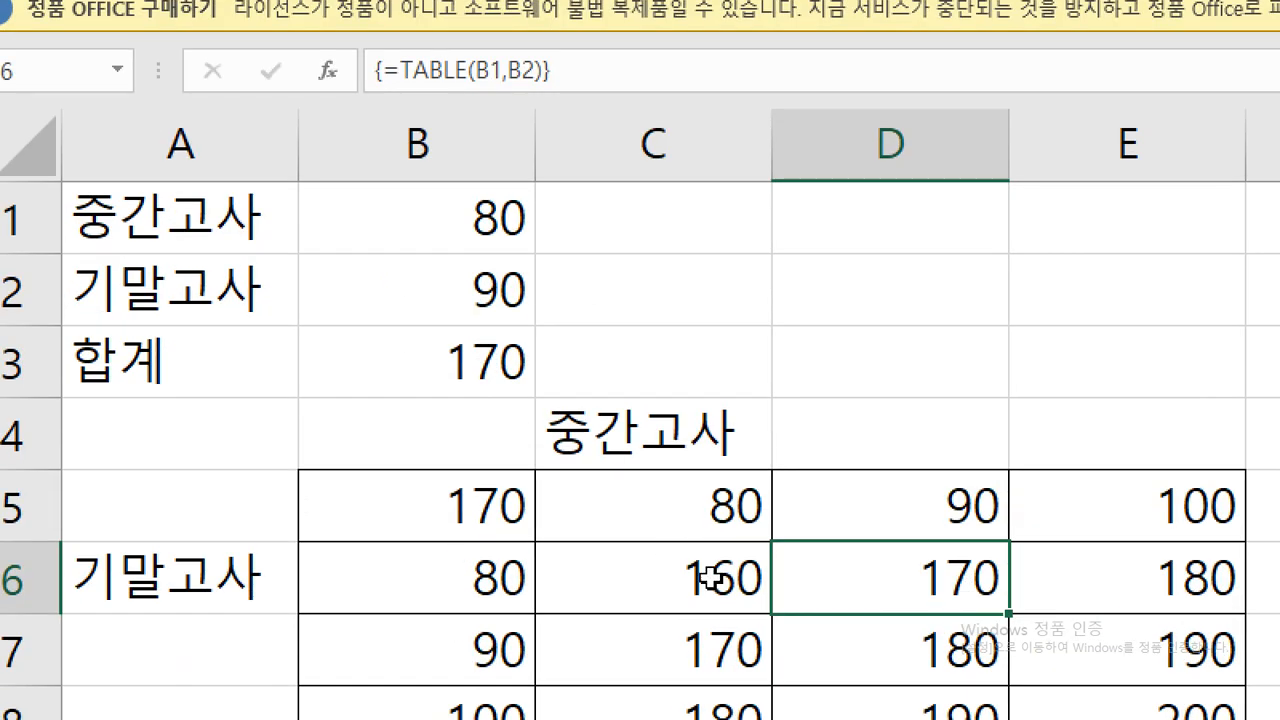
click(1056, 588)
click(964, 638)
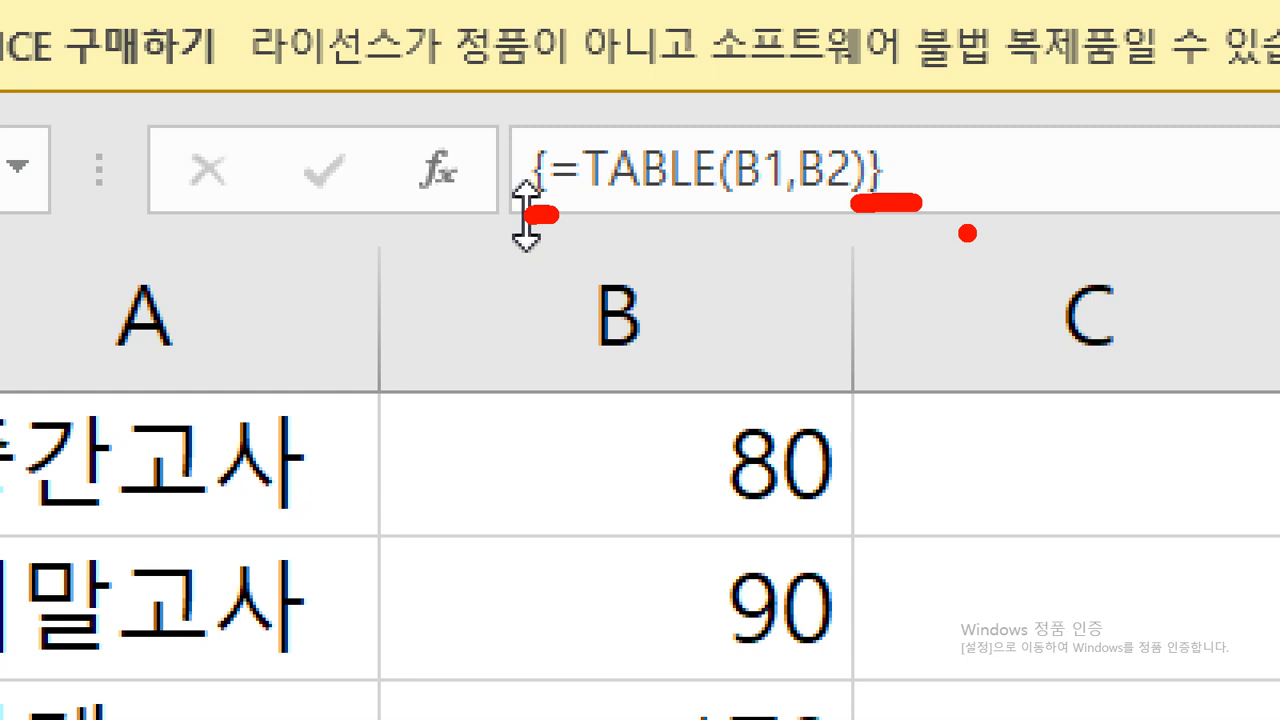
key(Escape)
Step: Try to delete the single data table result in cell D7
key(Left)
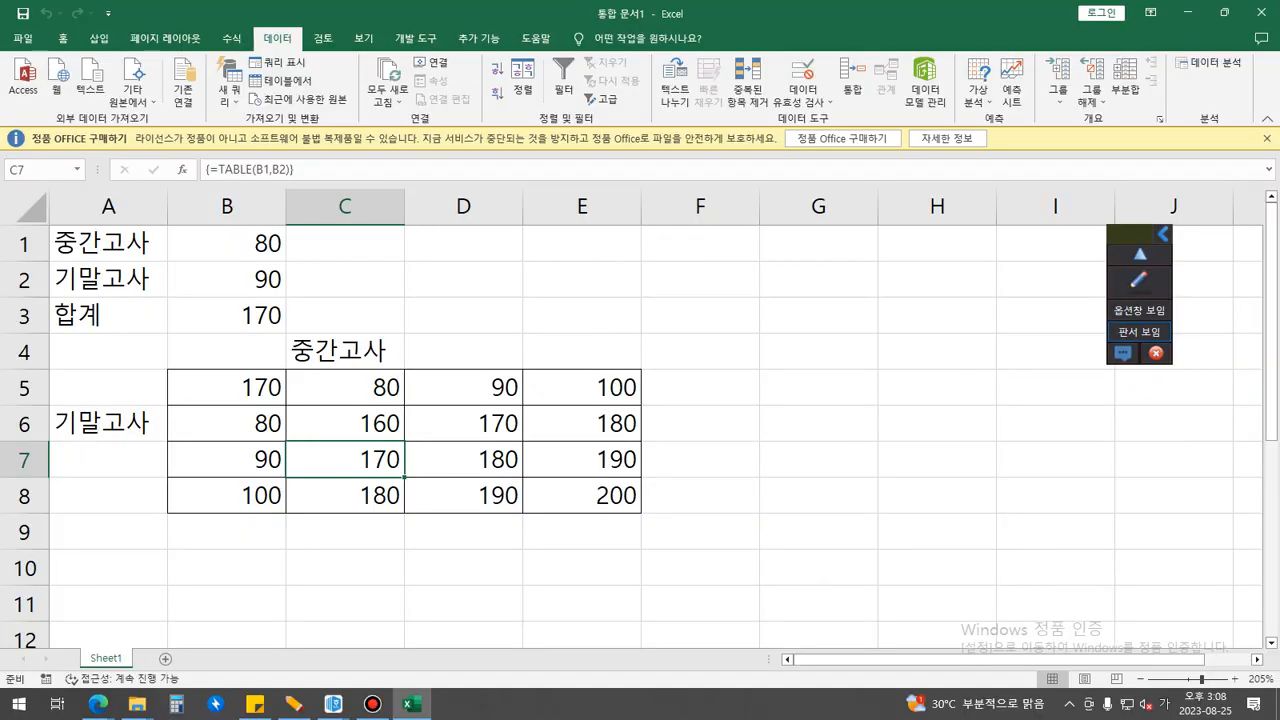
key(Right)
key(Delete)
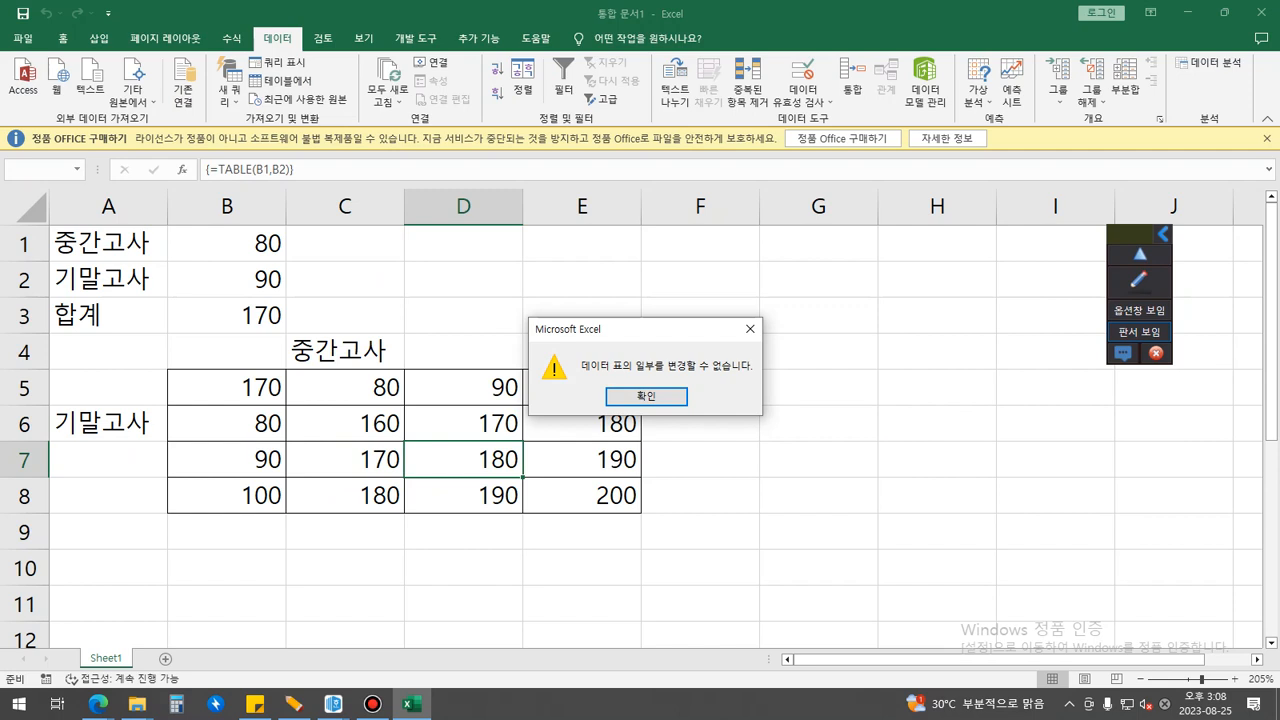
key(Return)
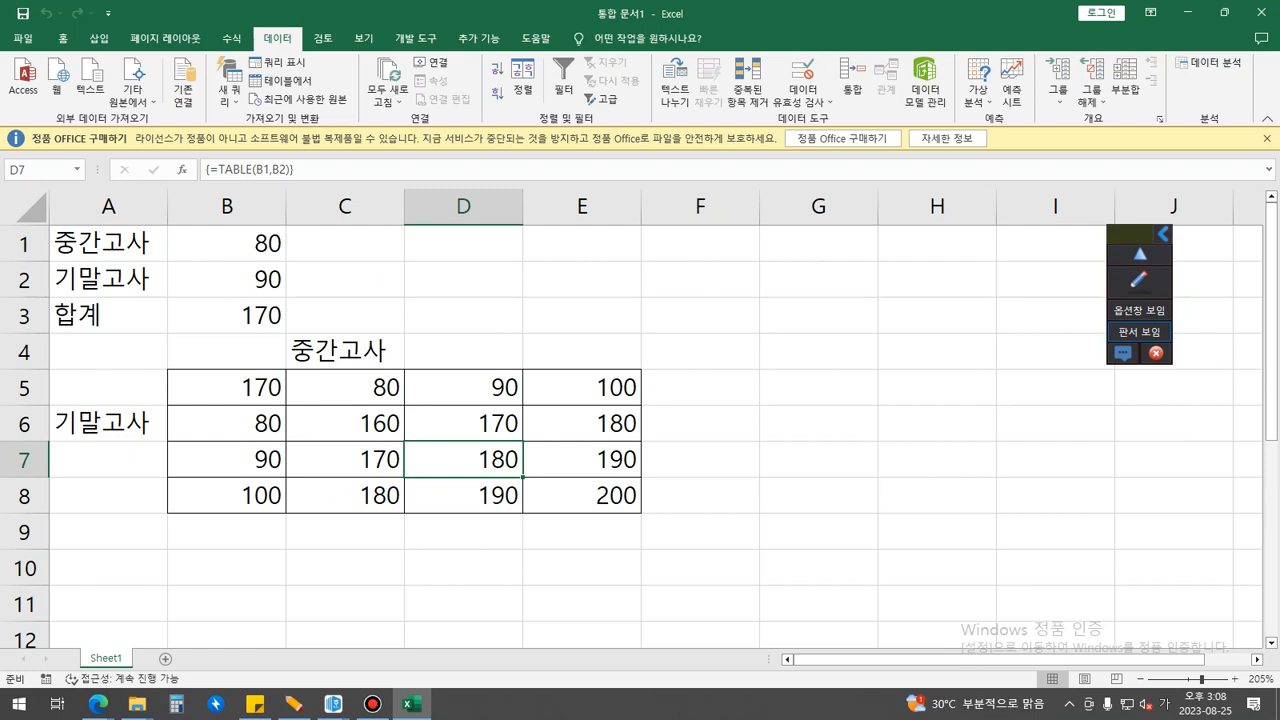
Step: Clear all data table results in C6:E8 and the total reference in cell B5
drag(345, 423, 582, 495)
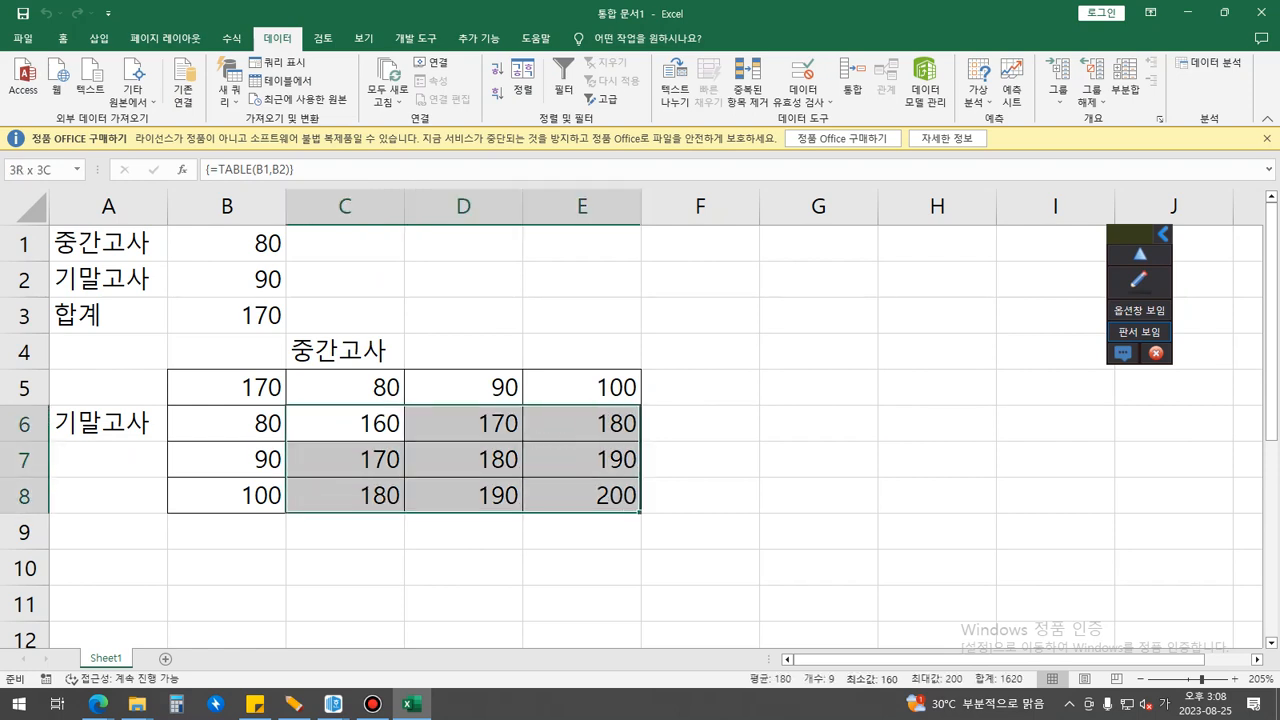
key(Delete)
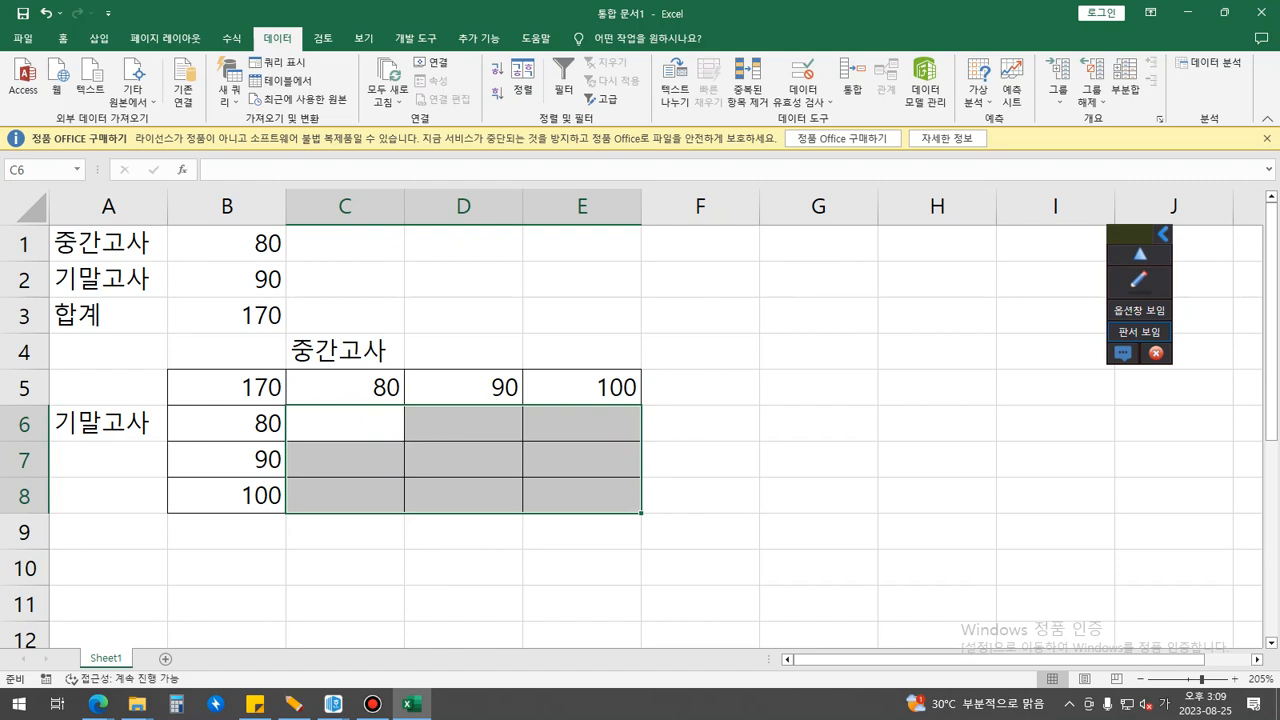
click(227, 387)
key(Delete)
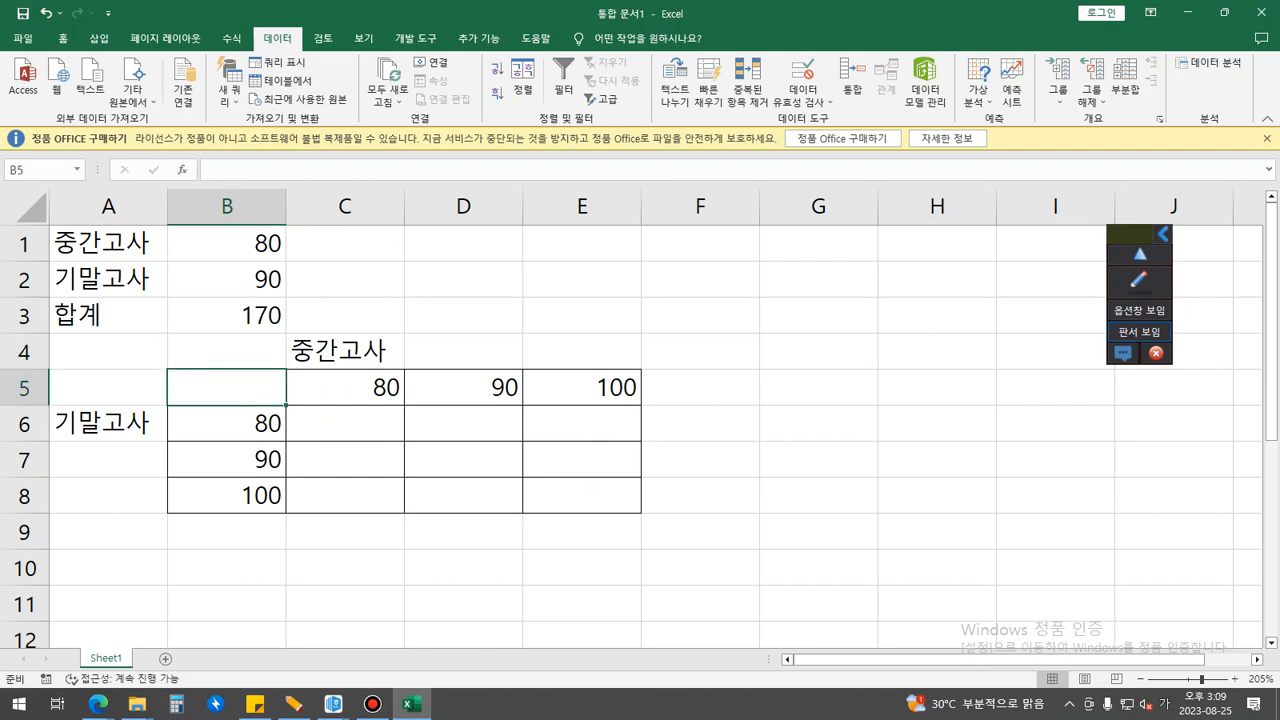
Step: Show the hidden annotations over the sheet and erase them all
drag(345, 423, 582, 495)
click(700, 459)
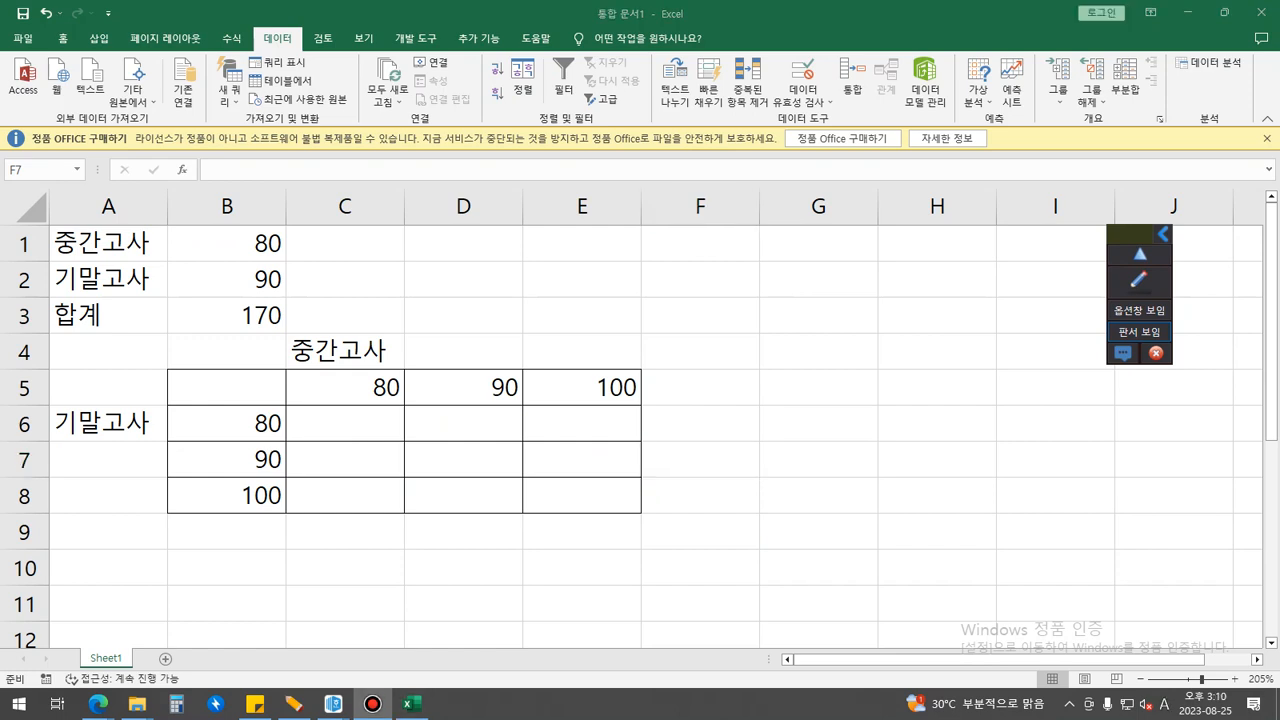
click(1138, 331)
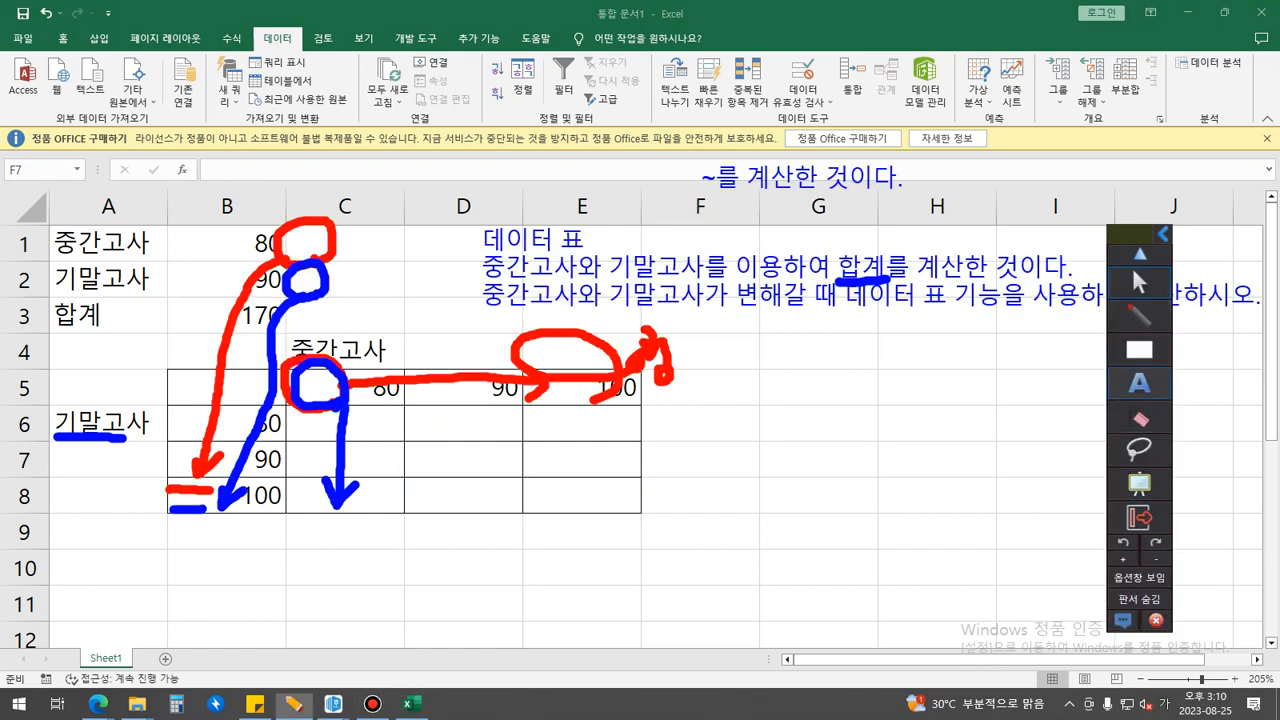
click(1139, 418)
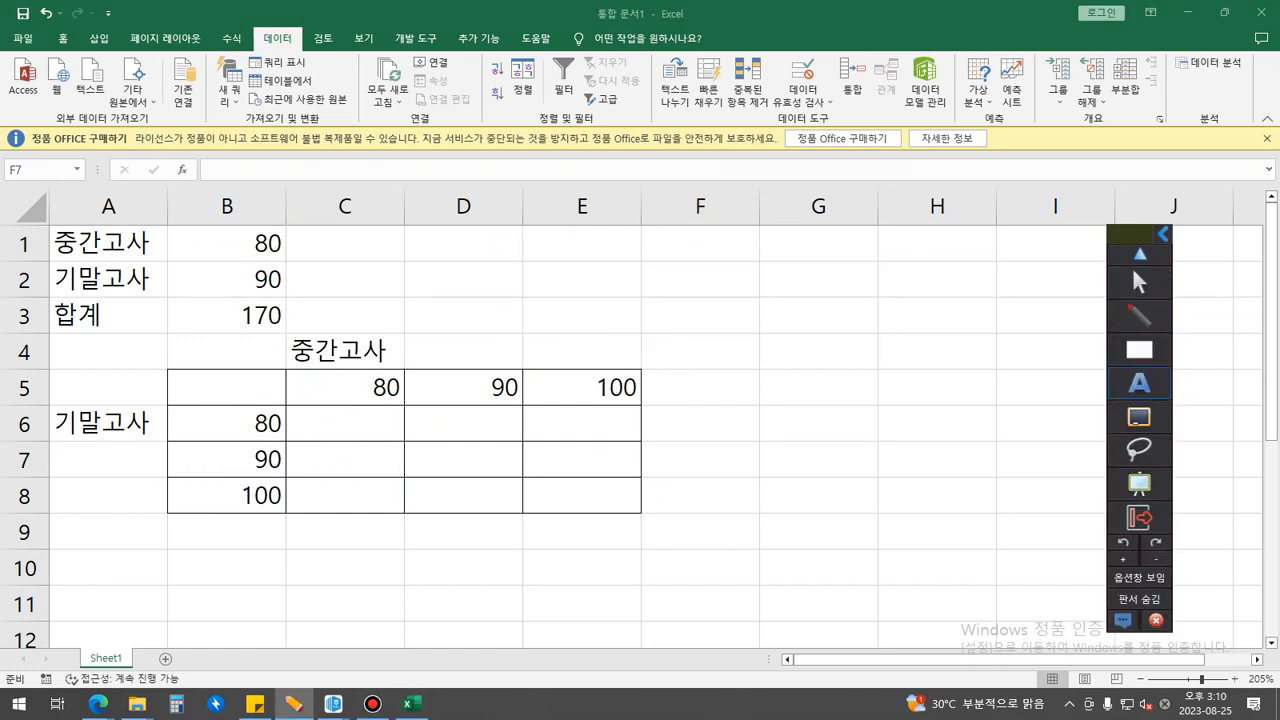
Step: Write a three-line text annotation near cell D1 reading "p.254", "상시시험문제 2회" and "분석작업 2번"
click(486, 244)
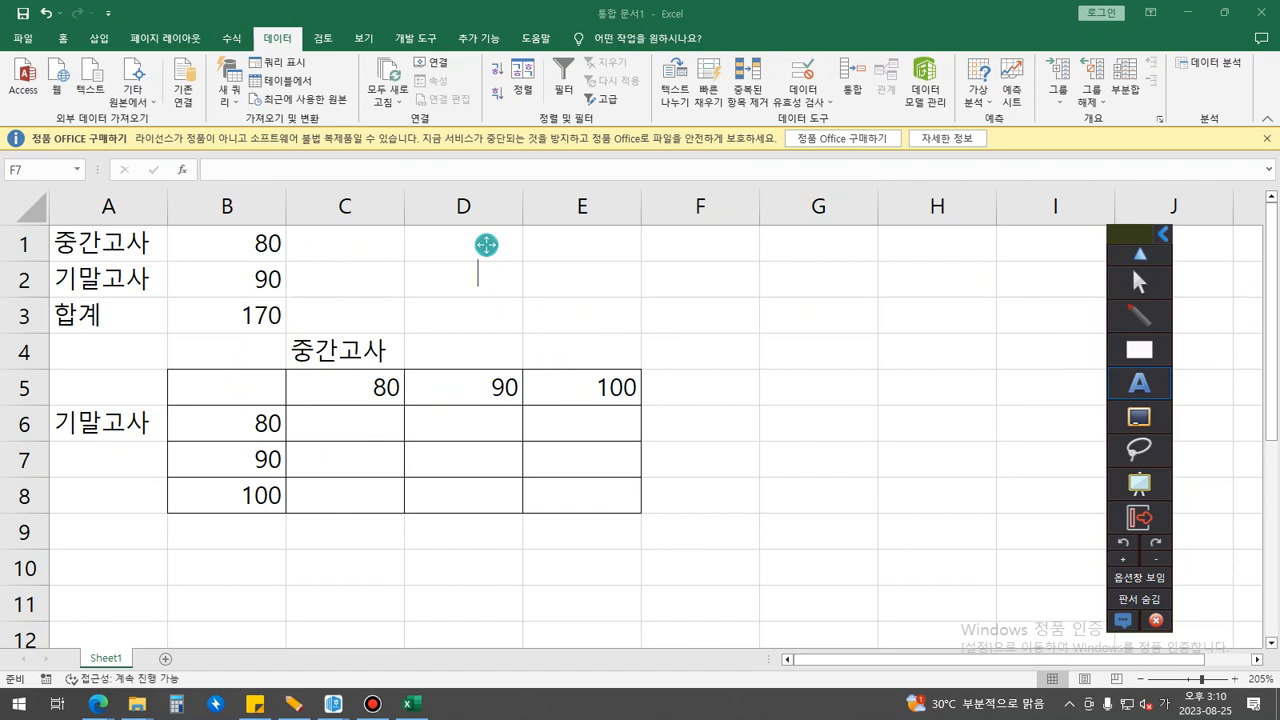
text(p.254)
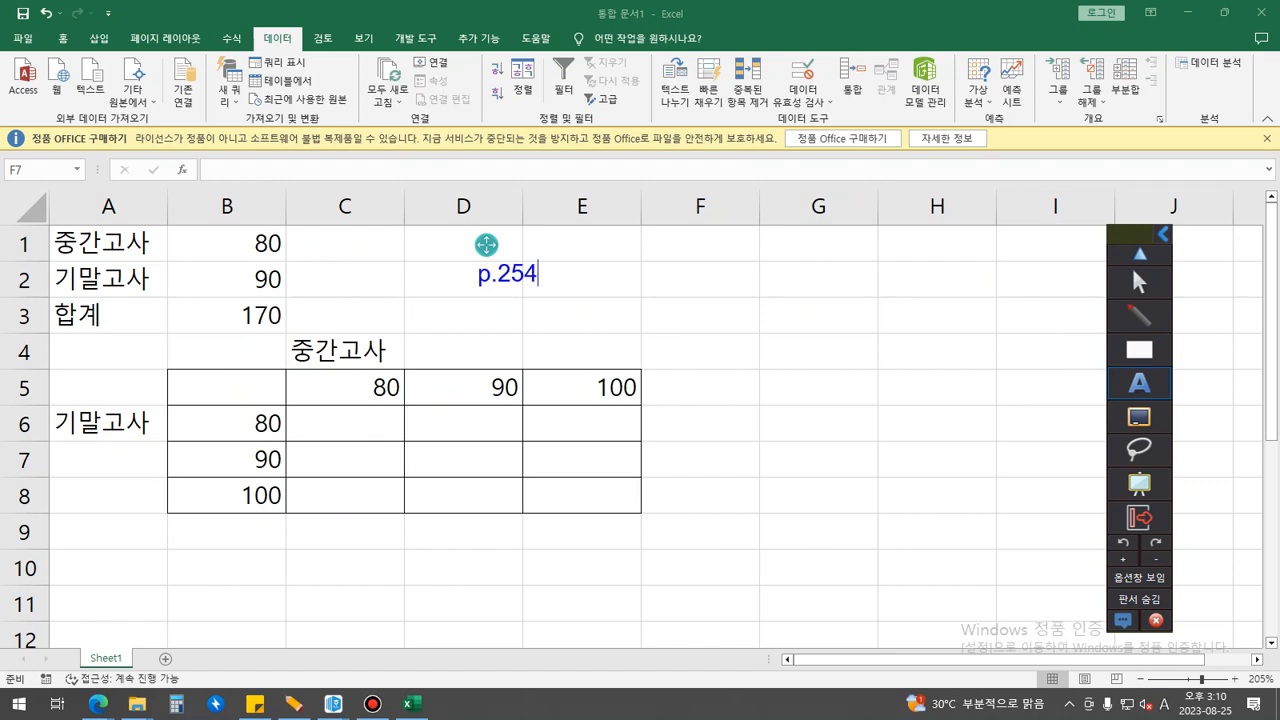
key(Return)
text(상식)
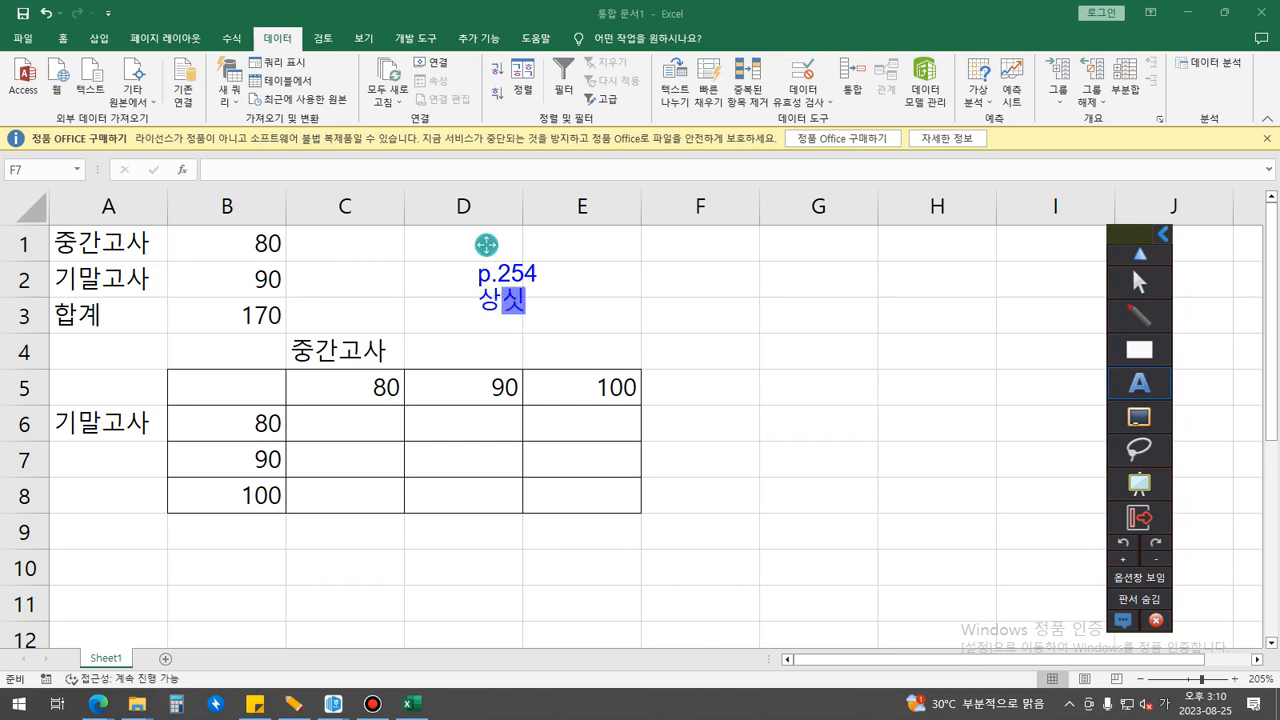
text(시험문제 2ㅎ)
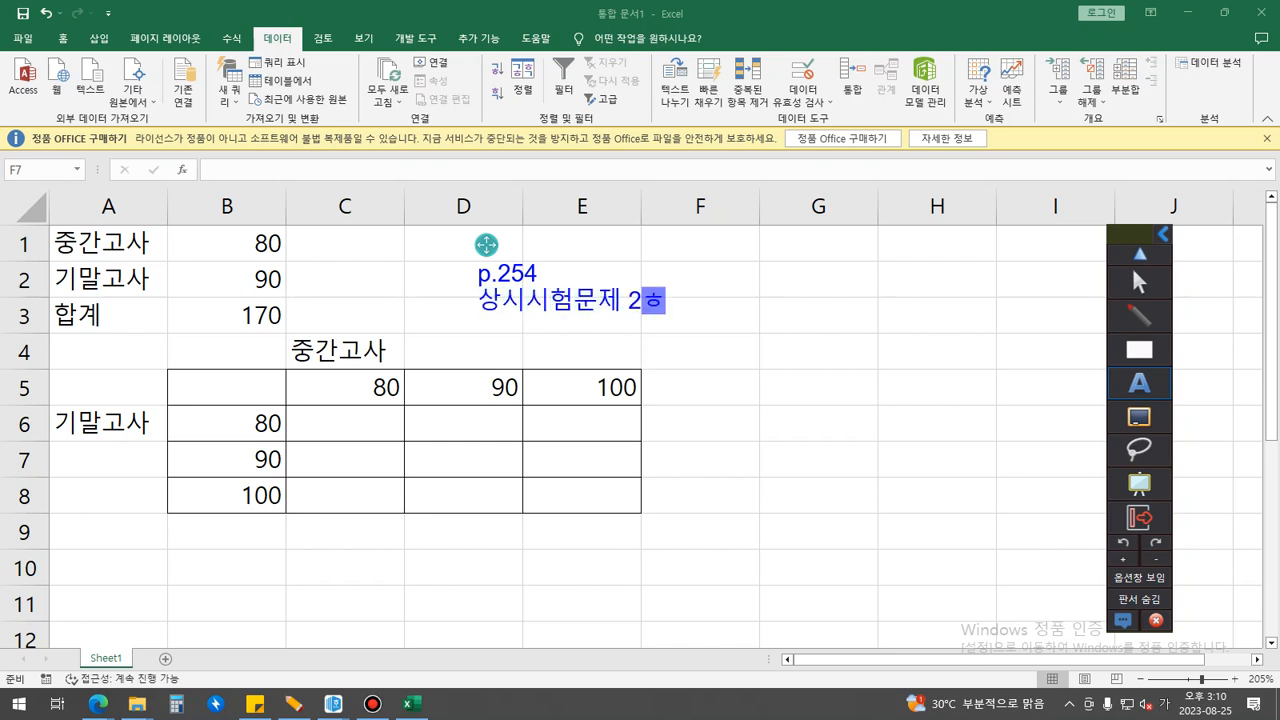
text(ㅚ)
key(Return)
text(분석작)
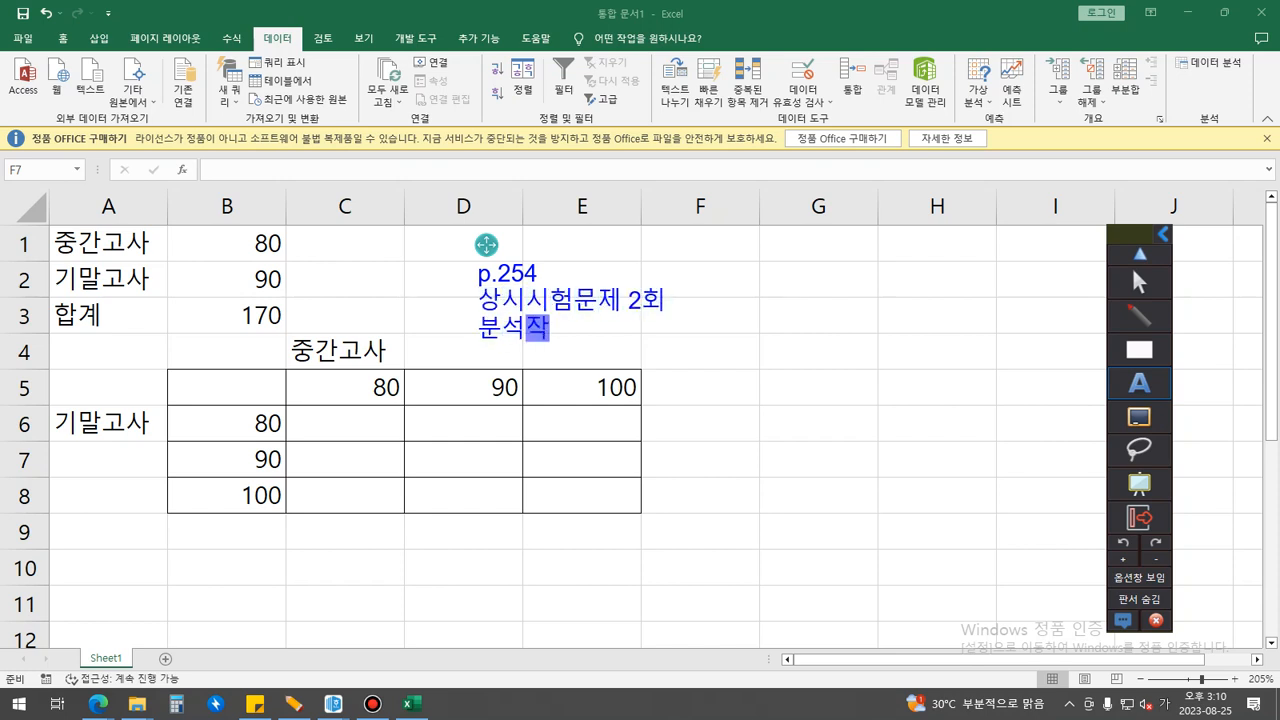
text(업 2번)
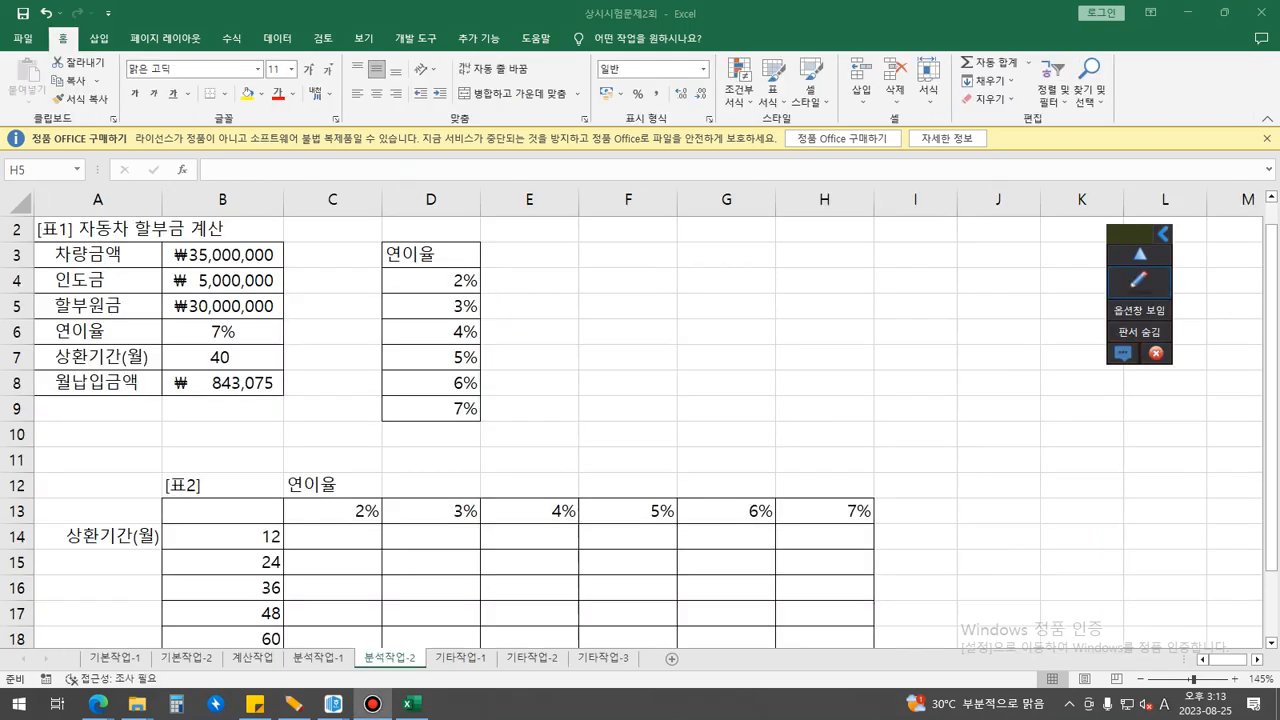
Step: Apply data validation to the 연이율 cell B6, allowing a list (목록) with source =$D$4:$D$9
key(Left)
key(Left)
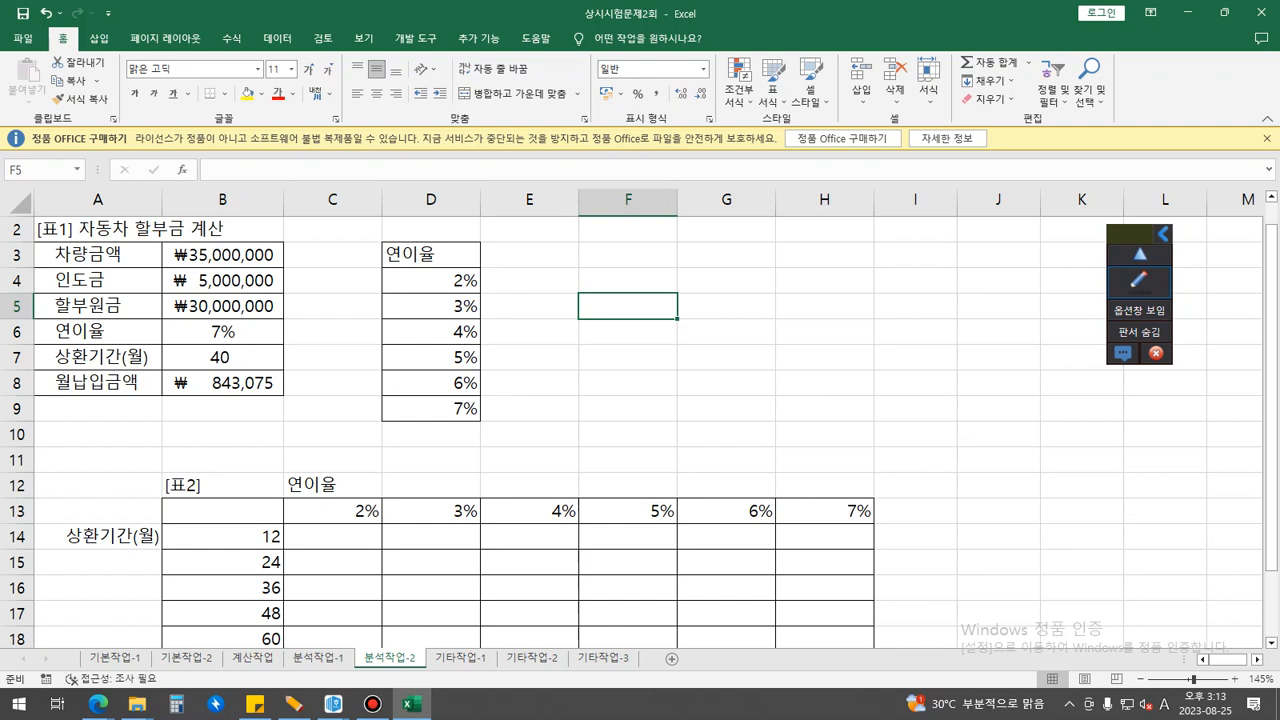
click(222, 332)
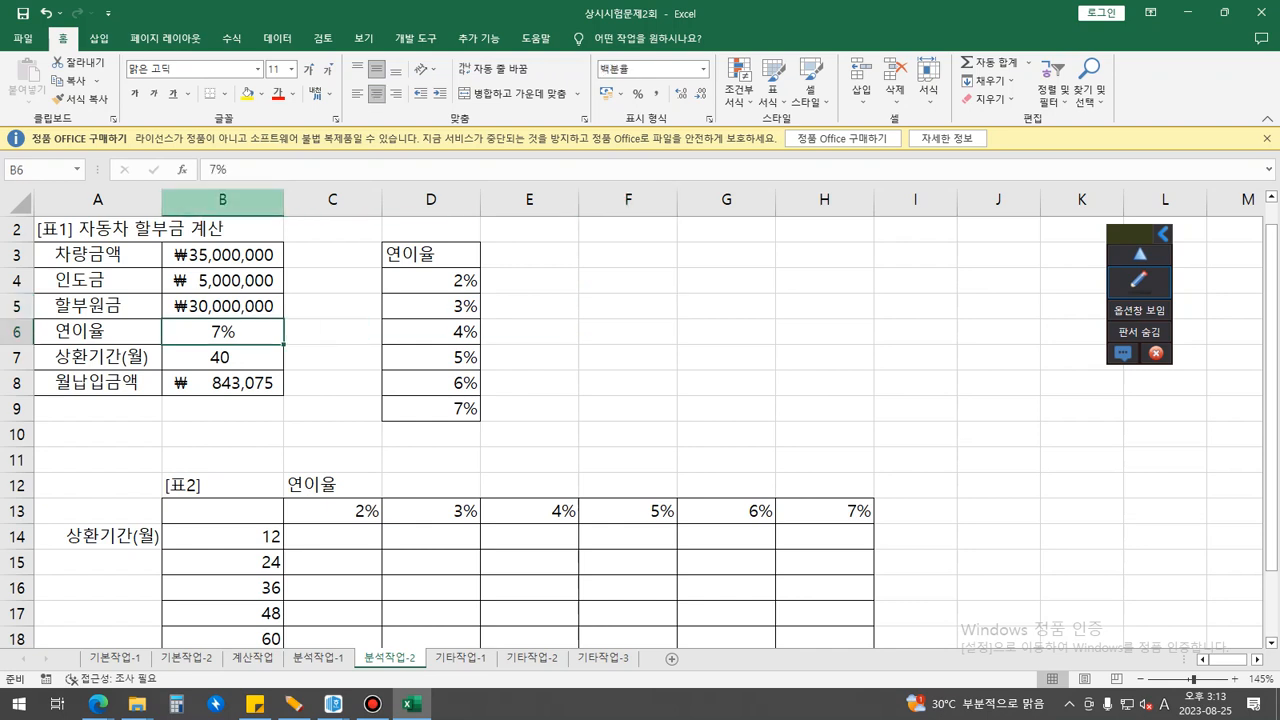
click(277, 38)
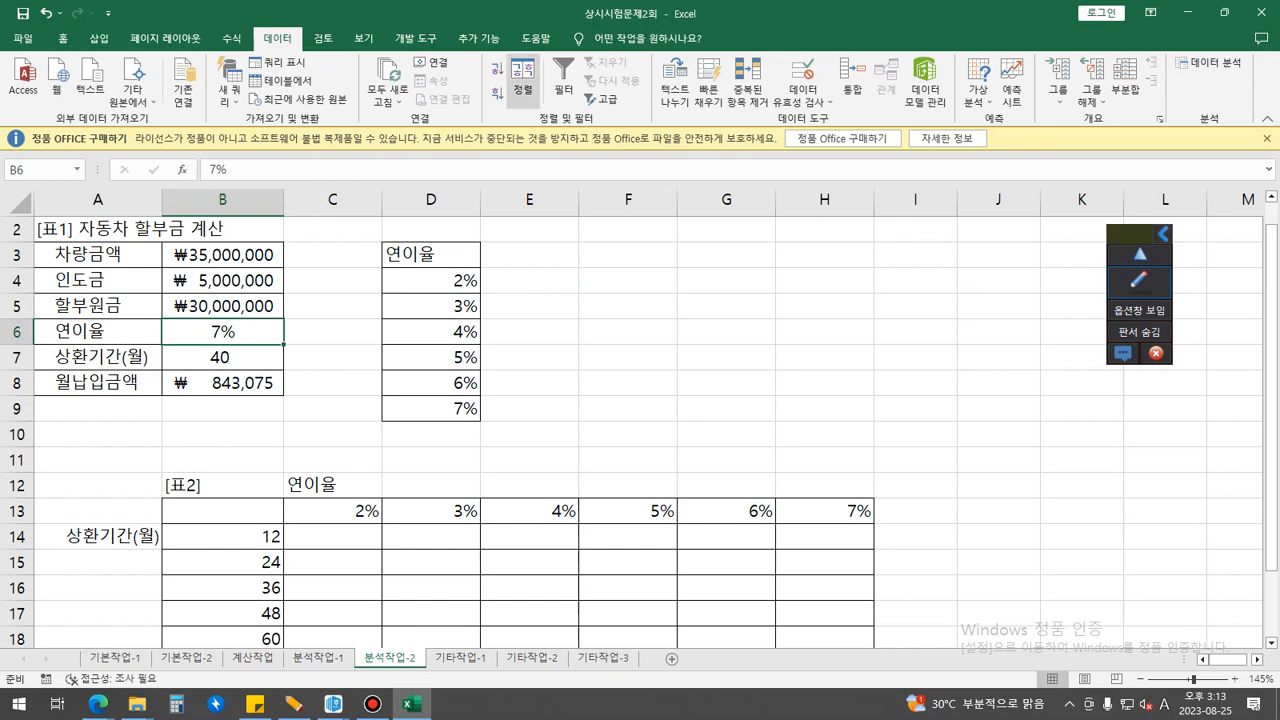
click(803, 72)
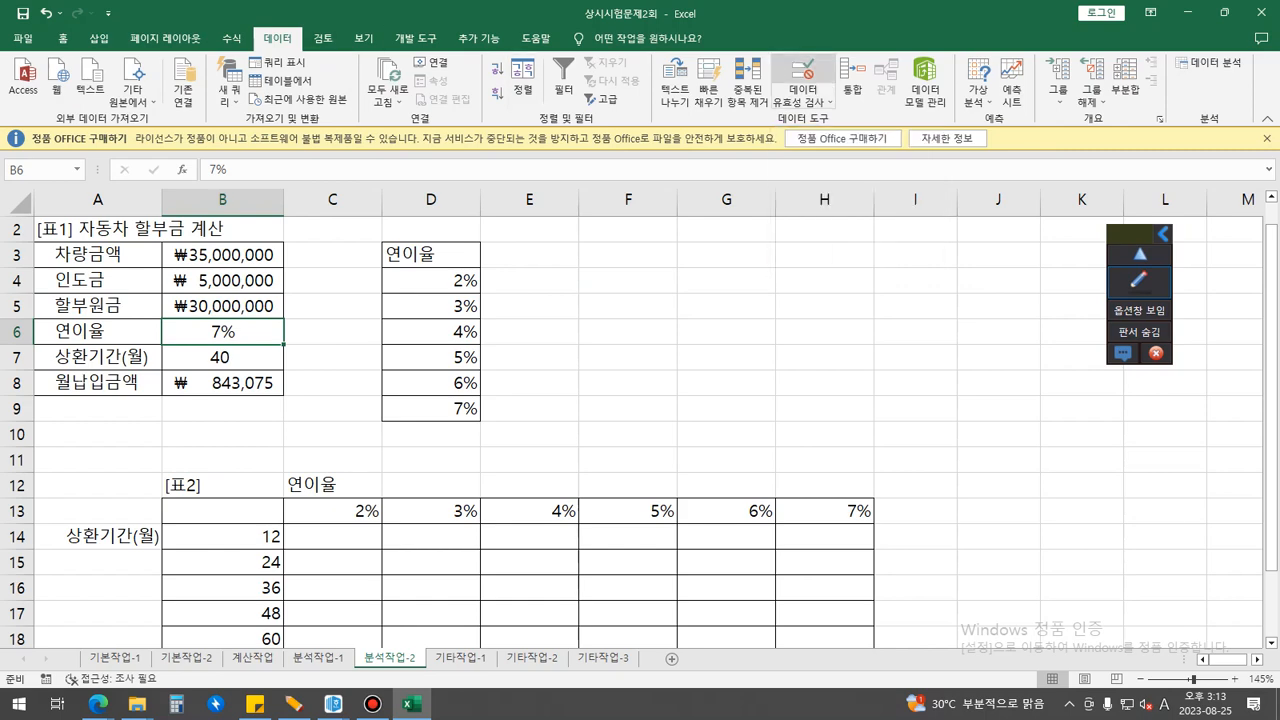
drag(404, 155, 470, 281)
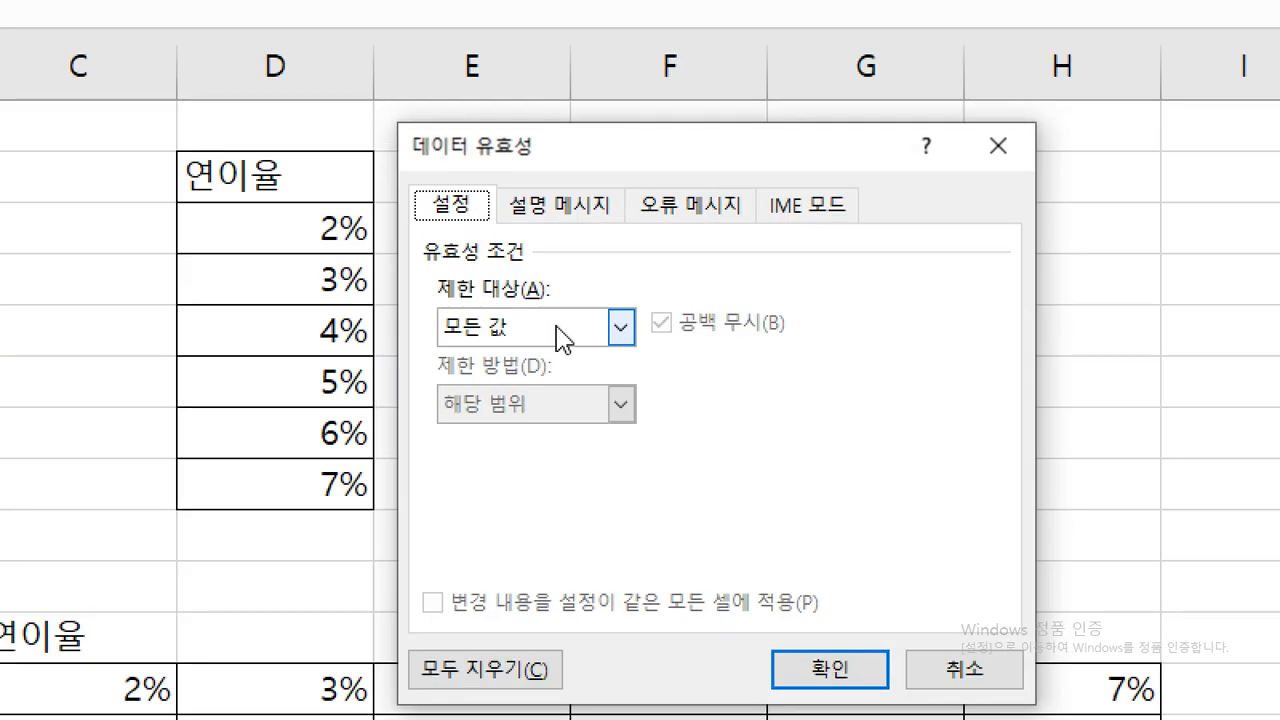
click(470, 363)
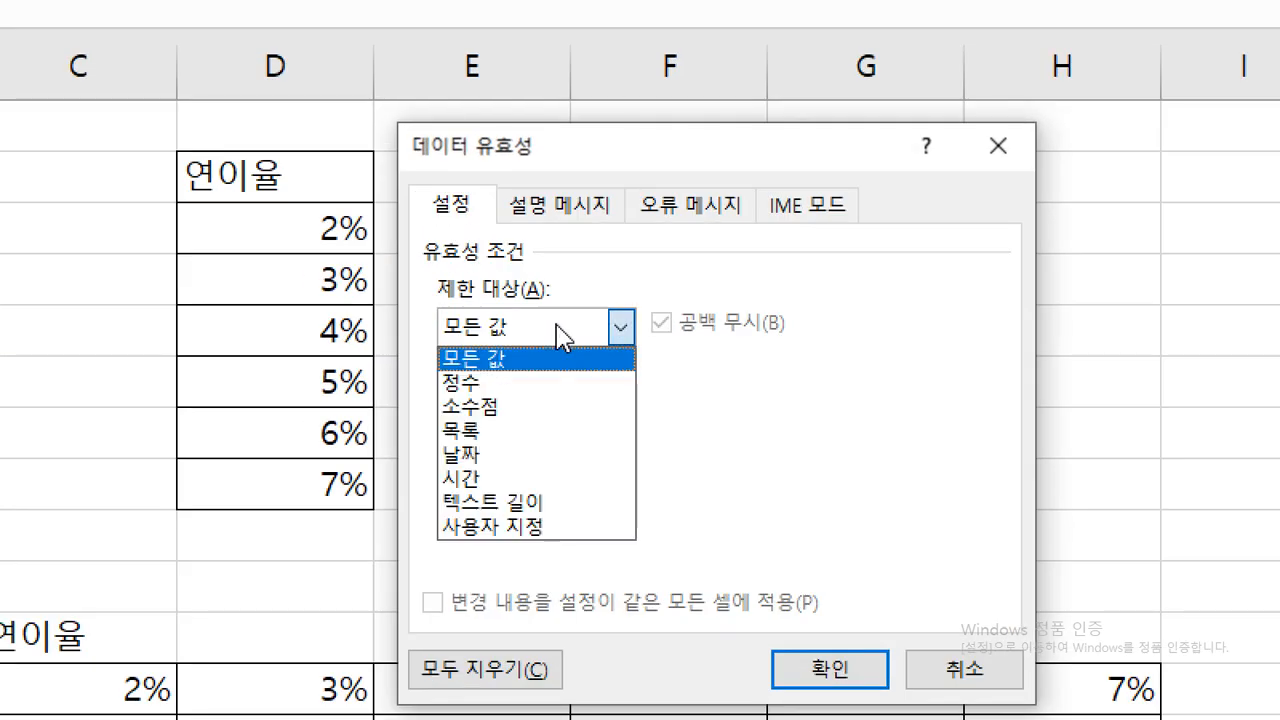
click(487, 432)
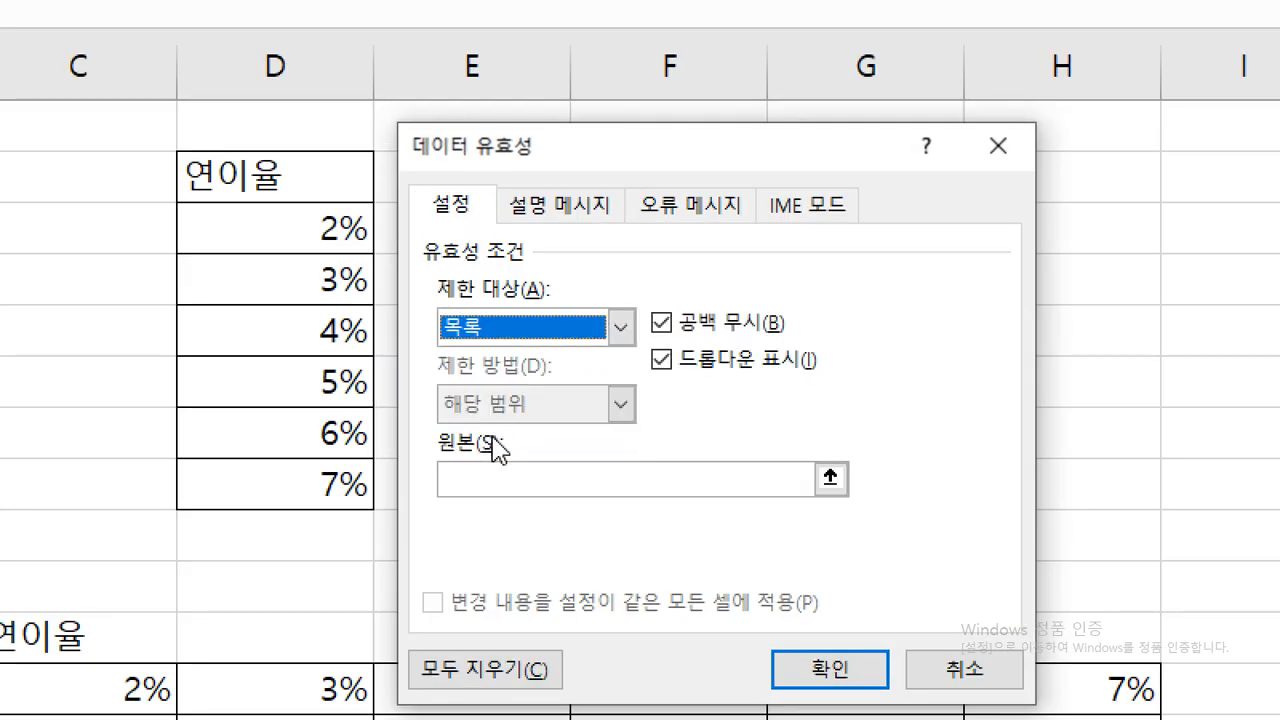
click(490, 472)
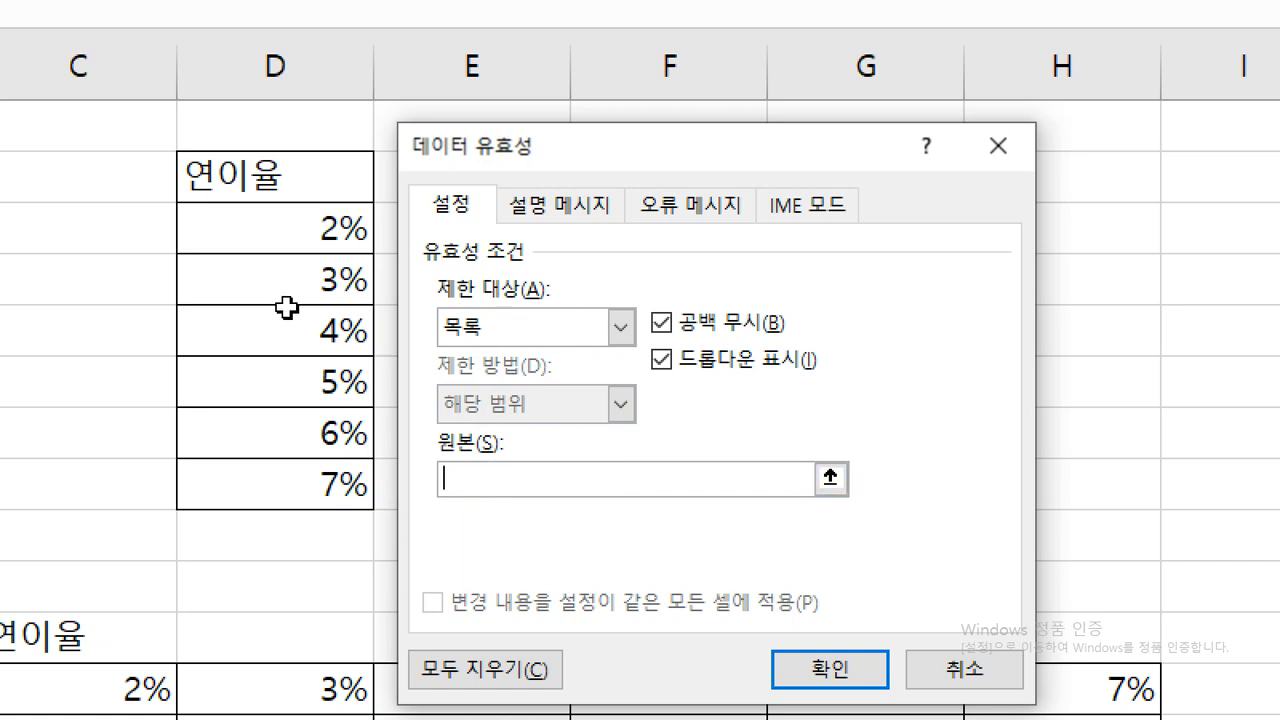
drag(266, 209, 294, 478)
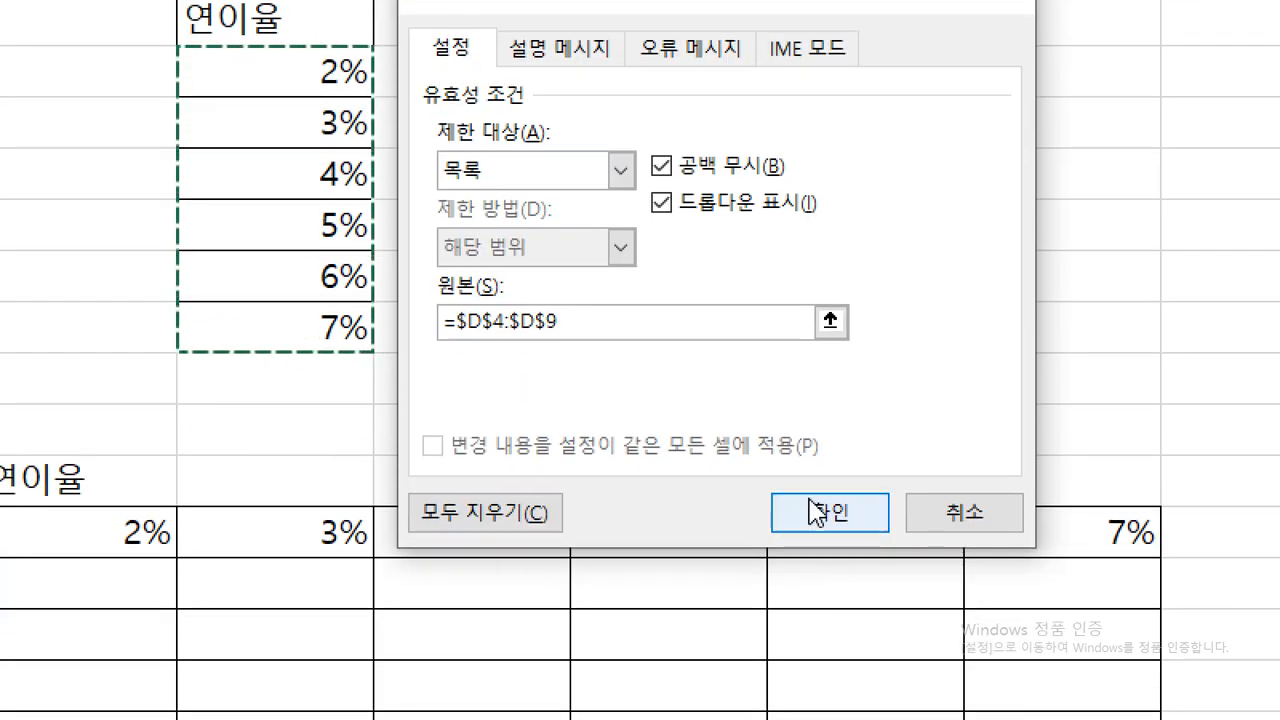
click(815, 516)
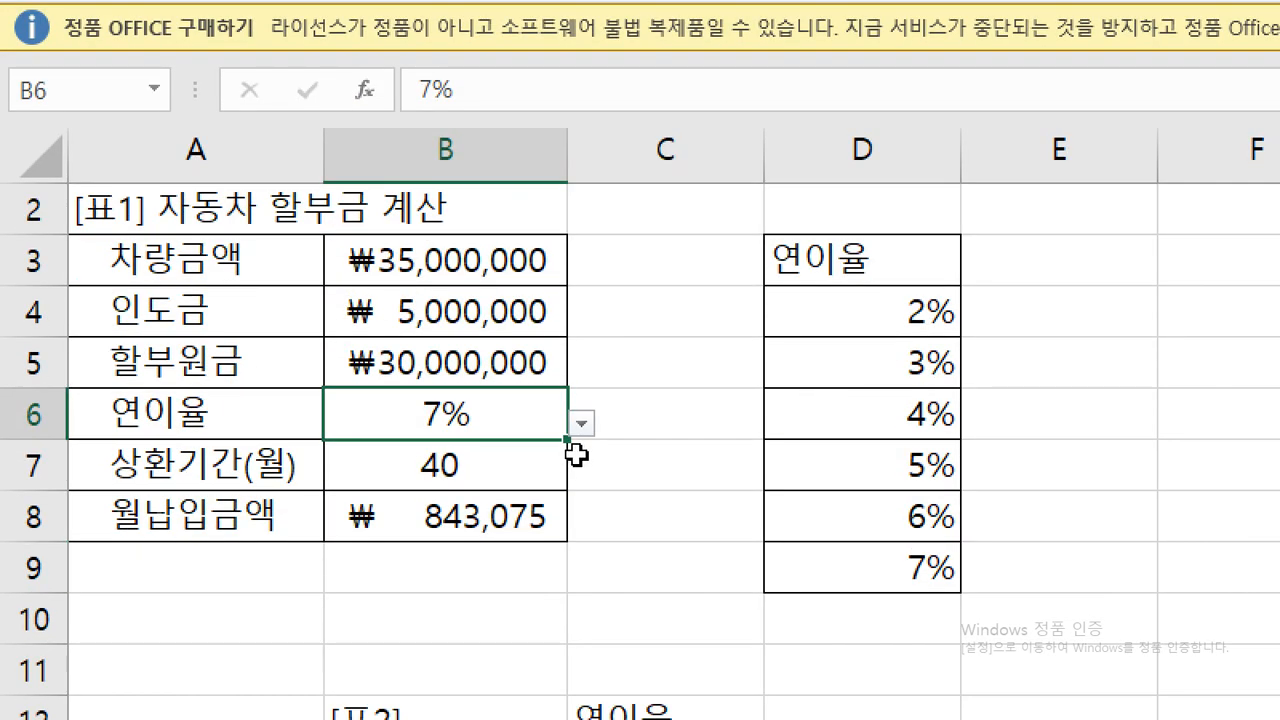
Step: Test the 연이율 list in B6 by choosing 4% and returning to 7%, and check the 월납입금액 formula in B8
click(582, 424)
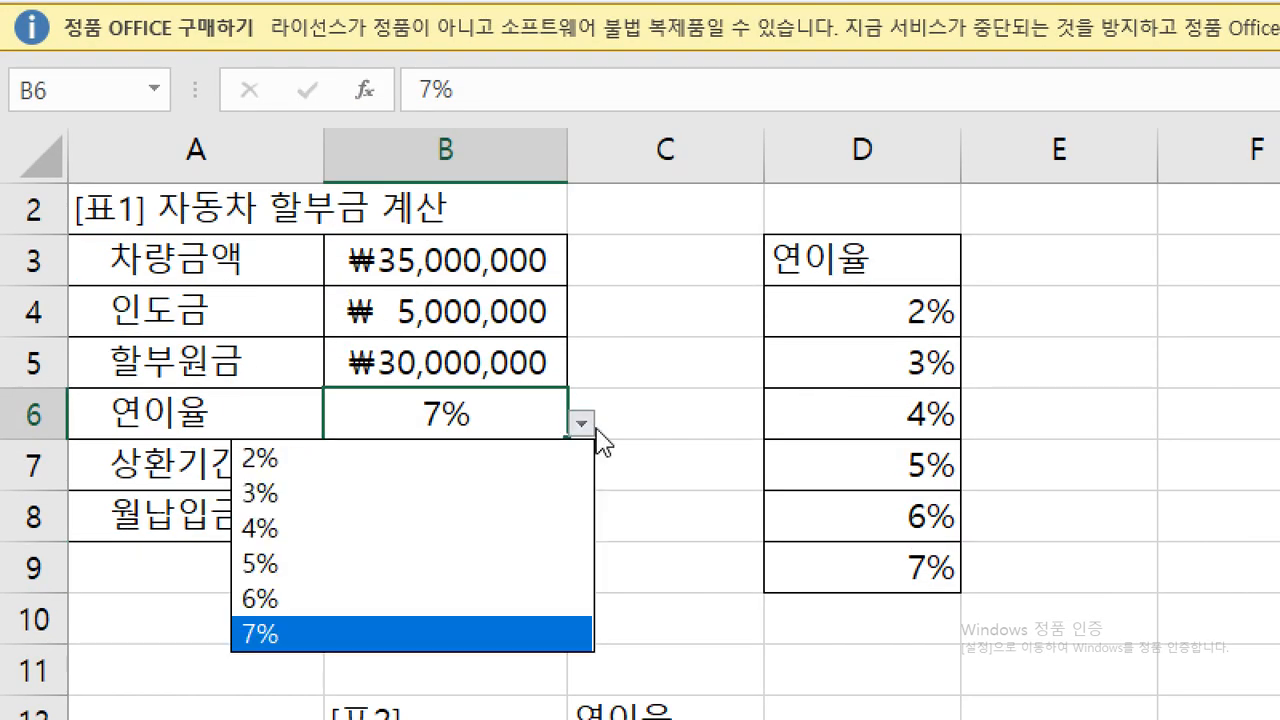
click(663, 418)
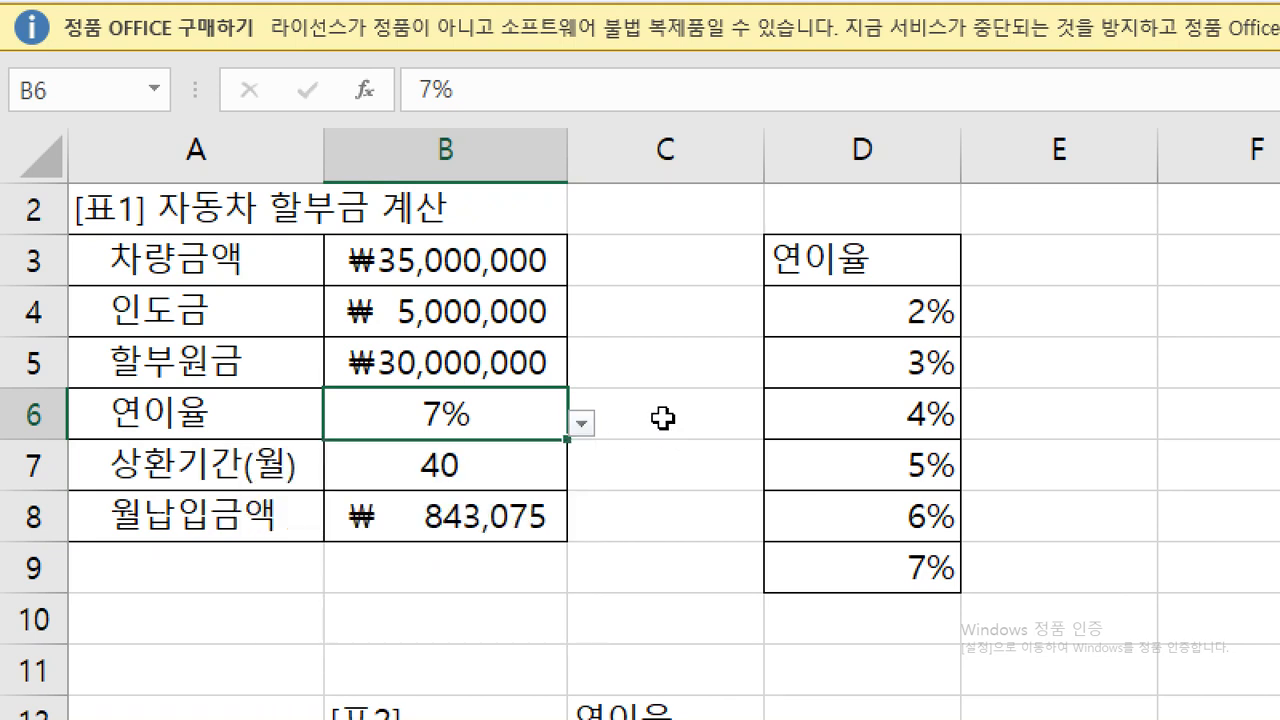
click(580, 424)
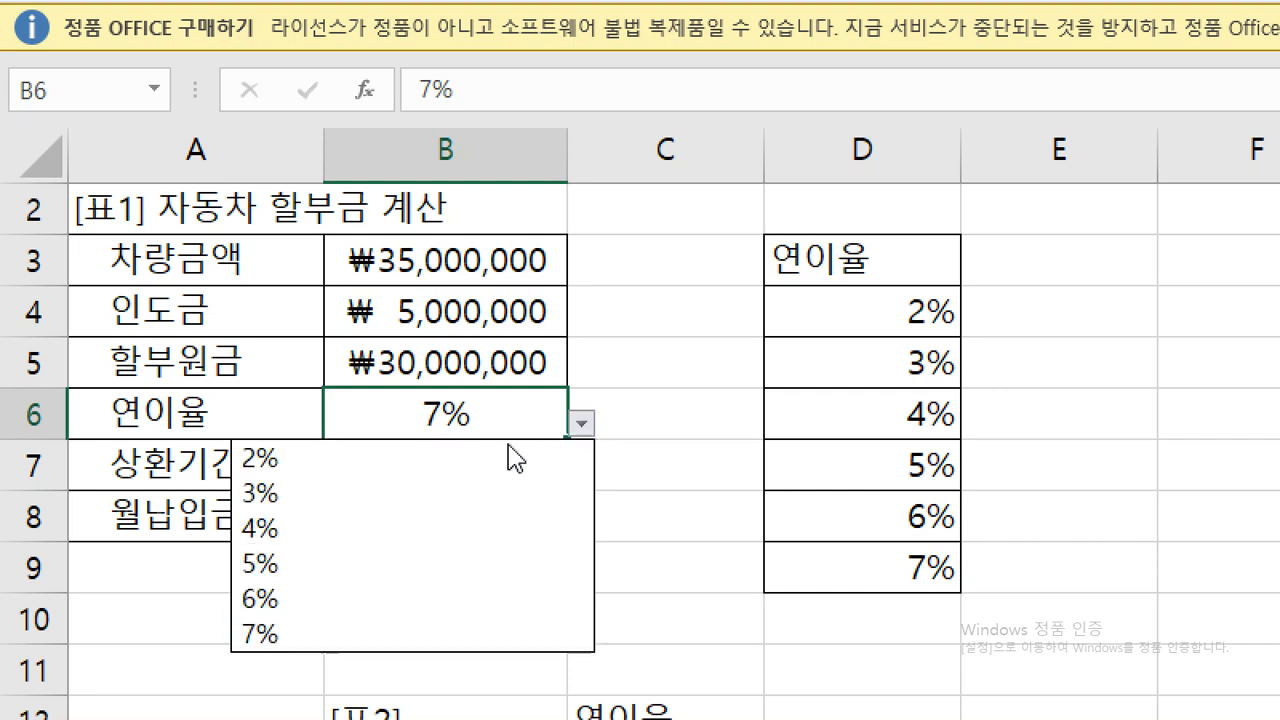
click(366, 532)
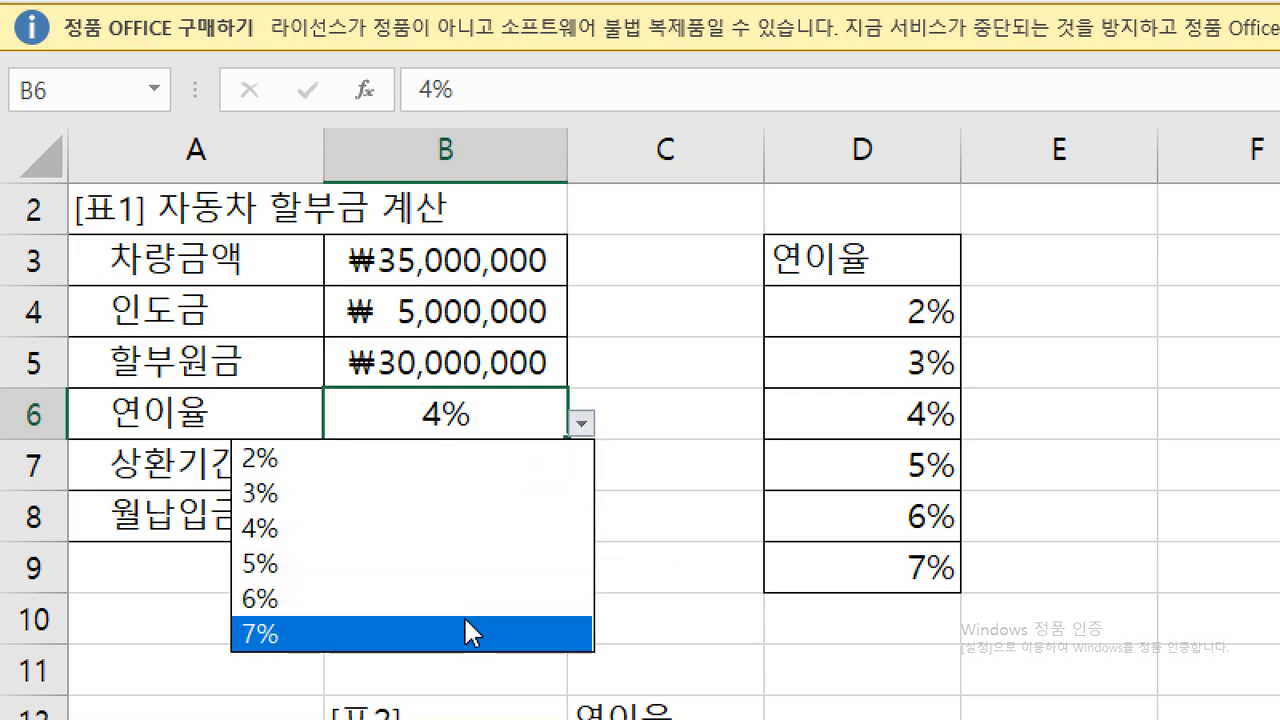
click(463, 620)
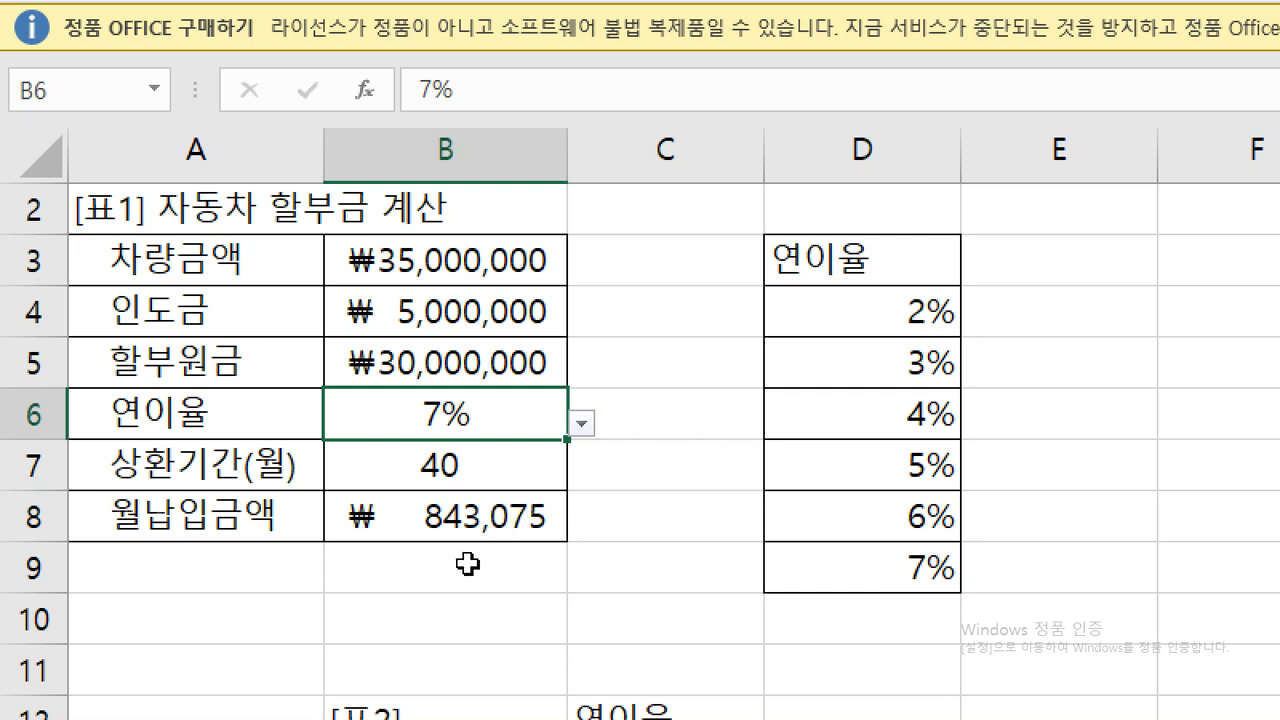
click(490, 512)
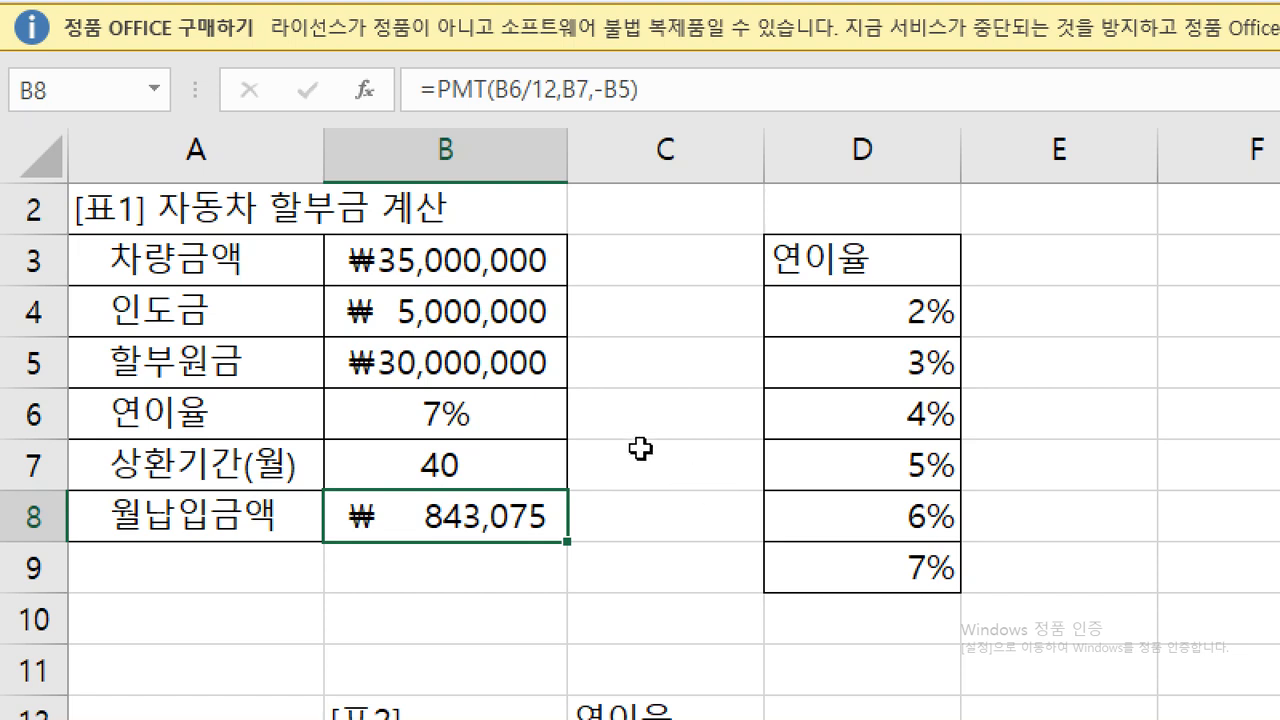
click(523, 414)
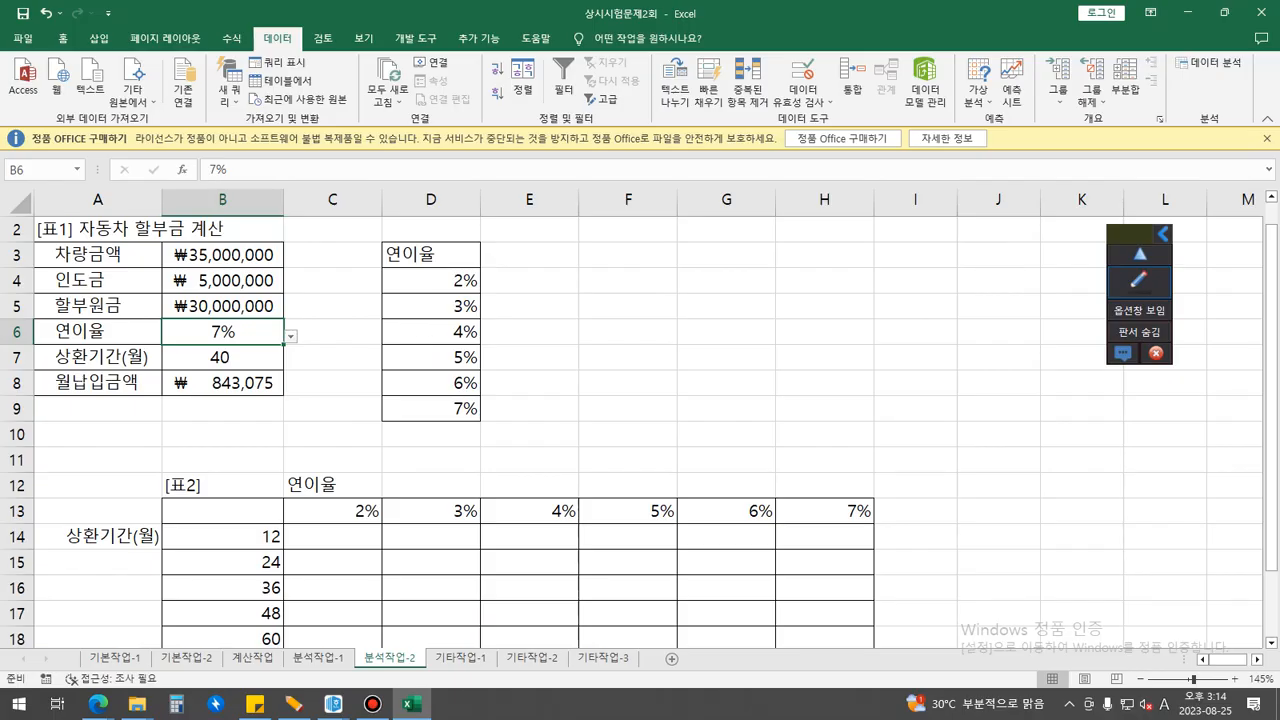
Step: Write the text annotation "중간고사와 기말고사를 이용하여 합계를 계산한 것이다." beside the 연이율 list in column D, and move the annotation palette clear of it
click(1139, 282)
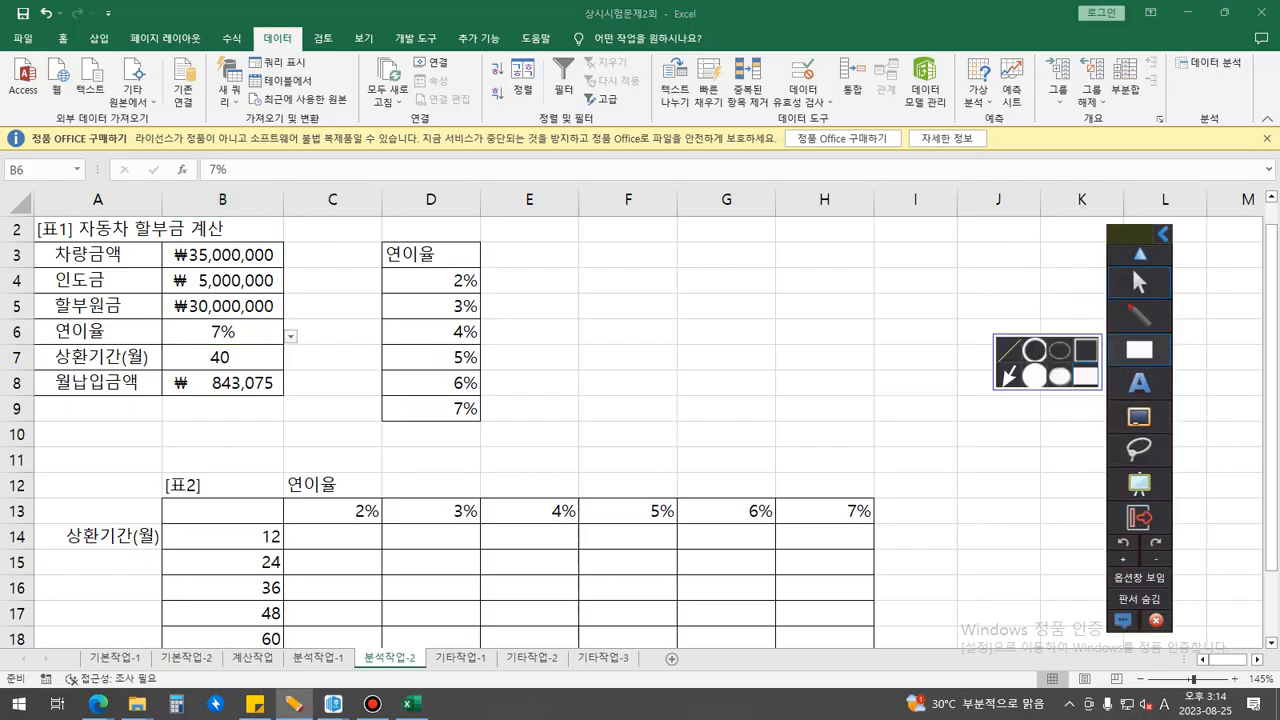
click(1139, 383)
click(538, 266)
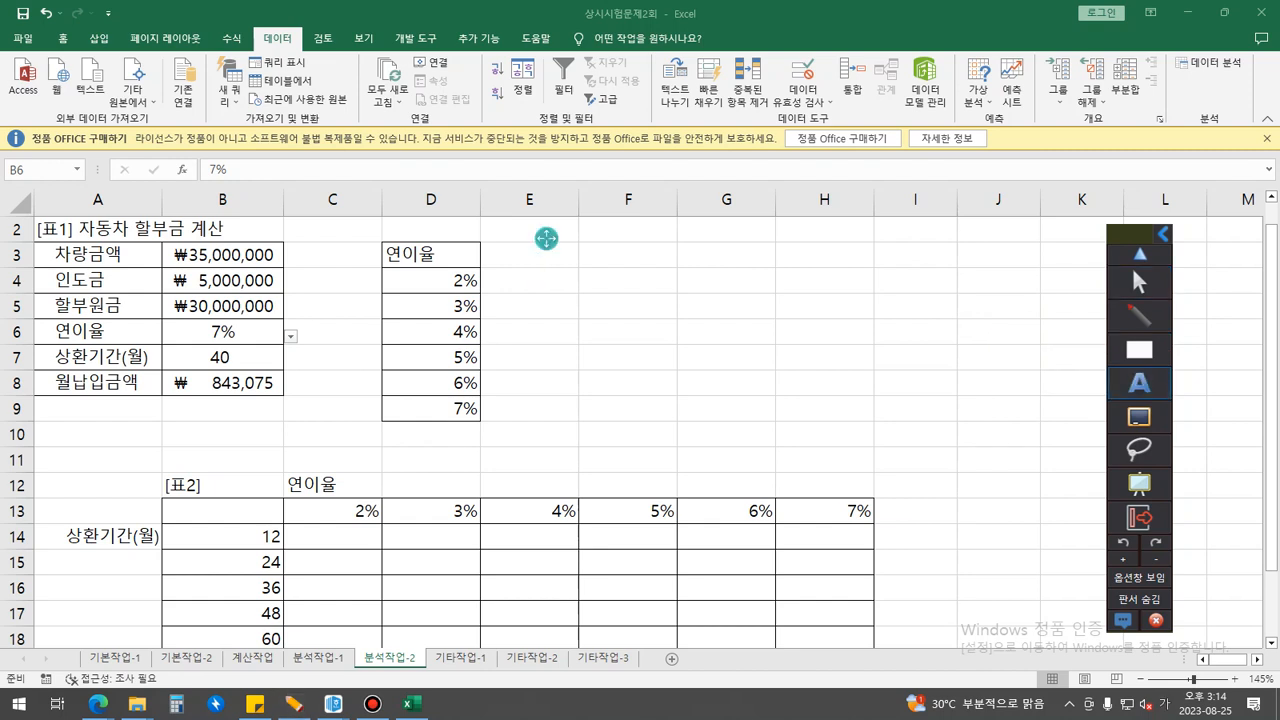
drag(546, 238, 497, 239)
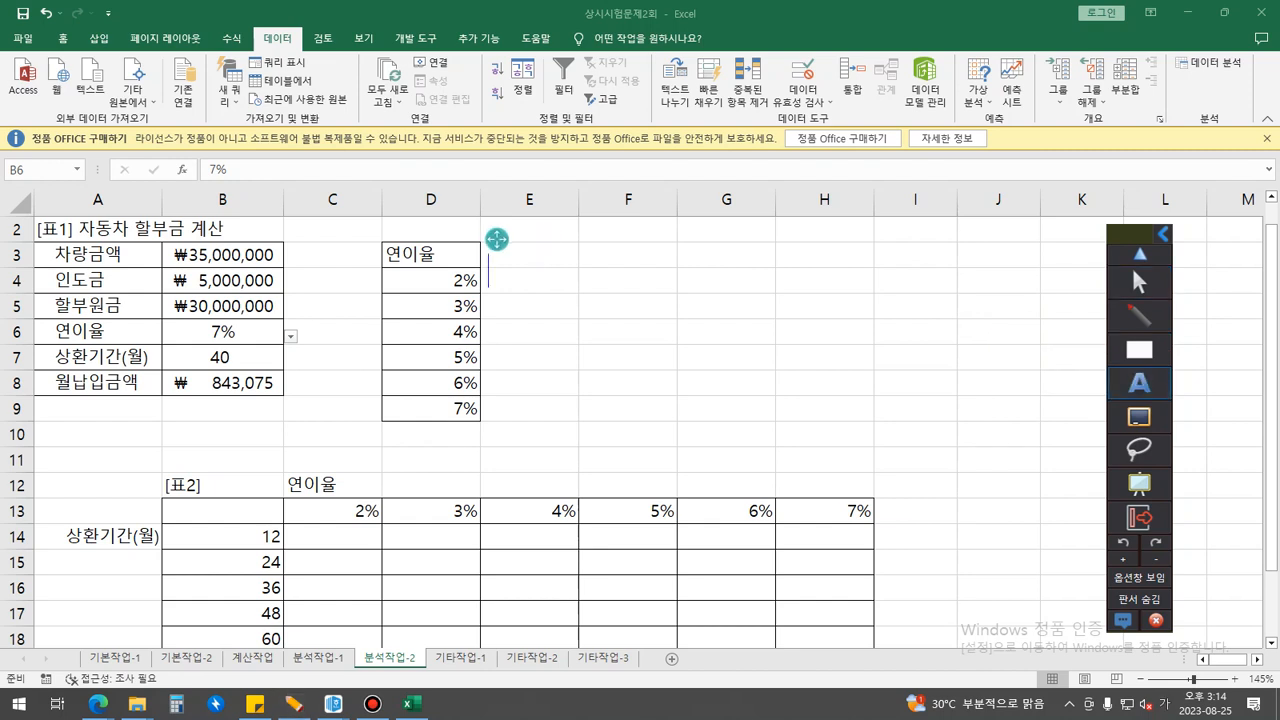
text(중간고사오)
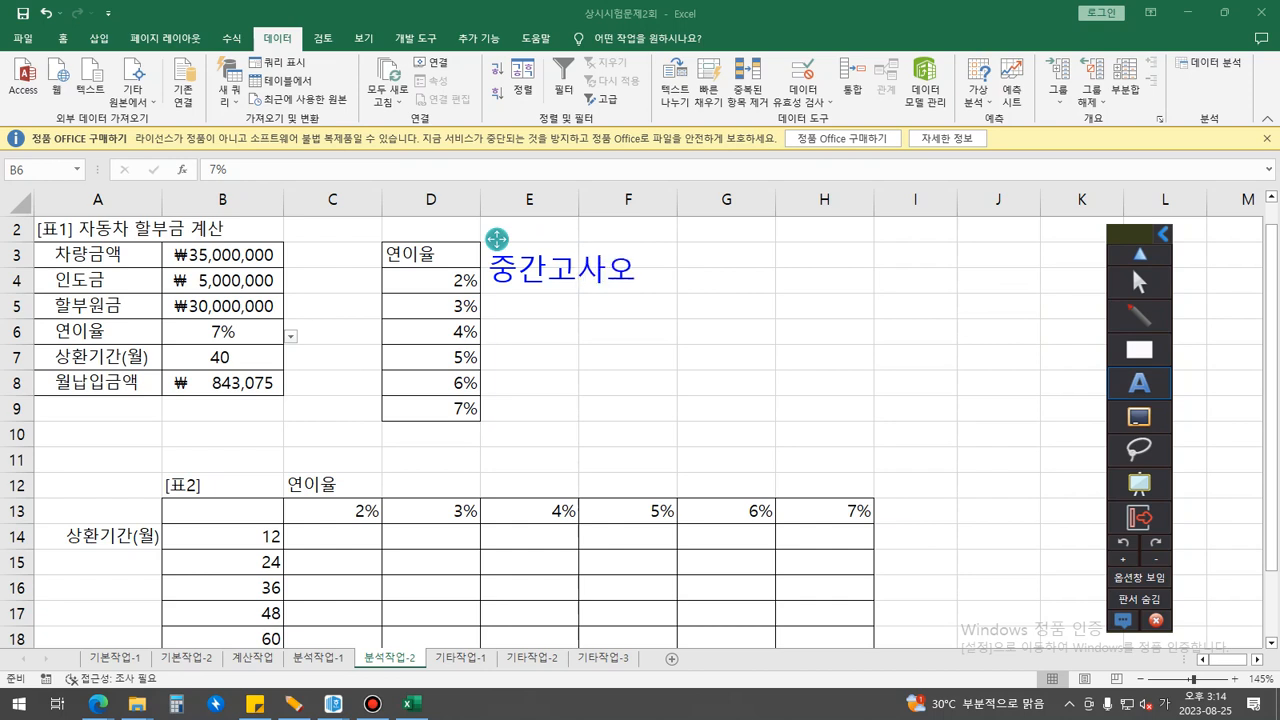
key(BackSpace)
text(와 기말고사를 이용)
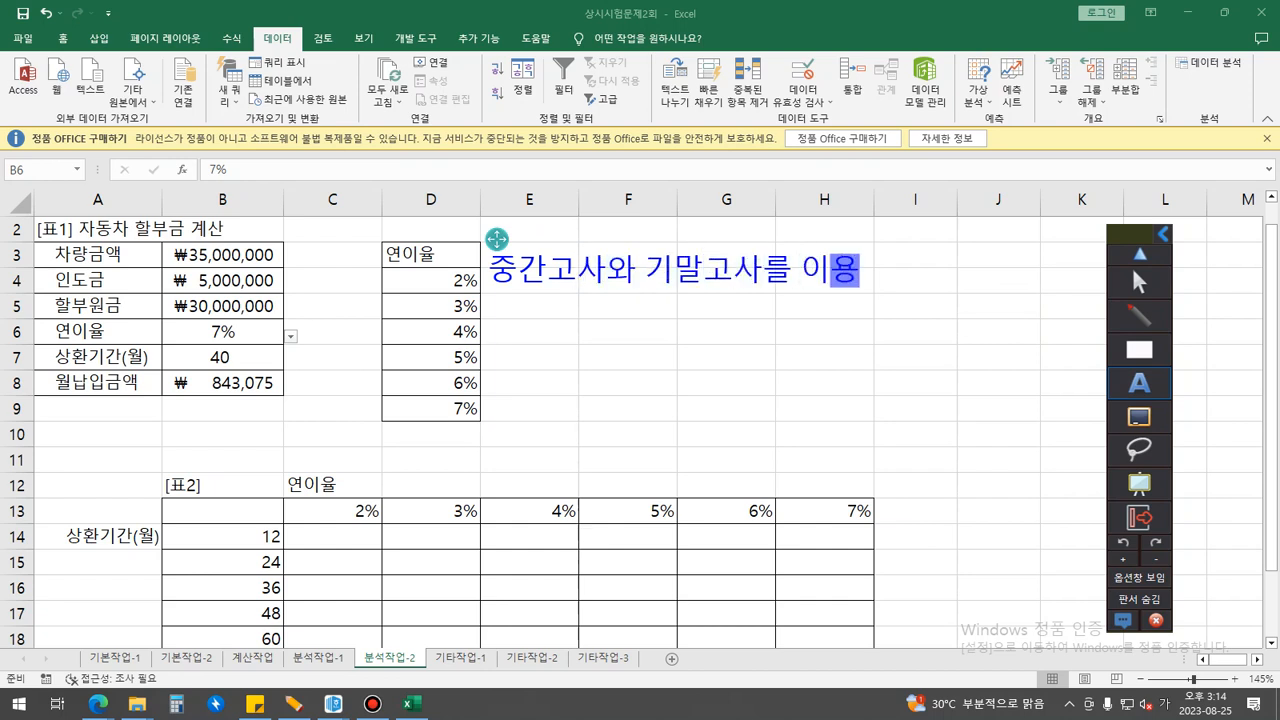
text(하여 합계를 계사)
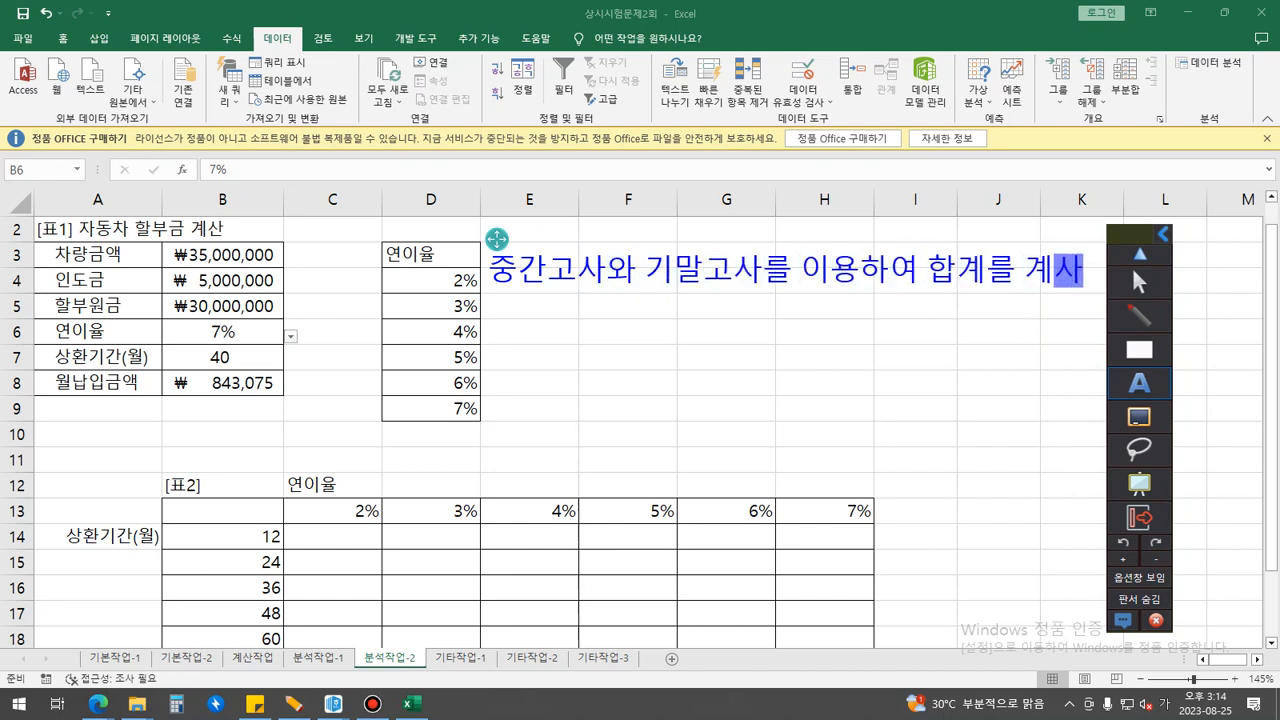
text(산한)
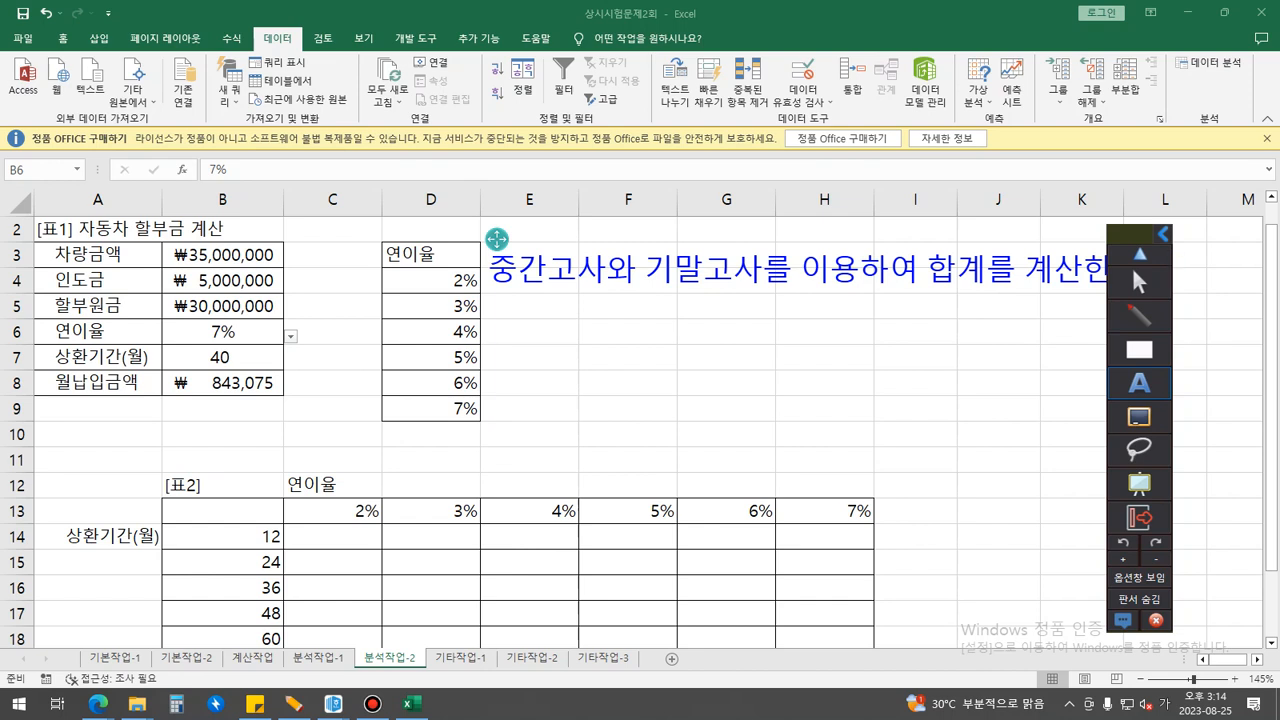
text( 것이다.)
drag(1141, 242, 1165, 388)
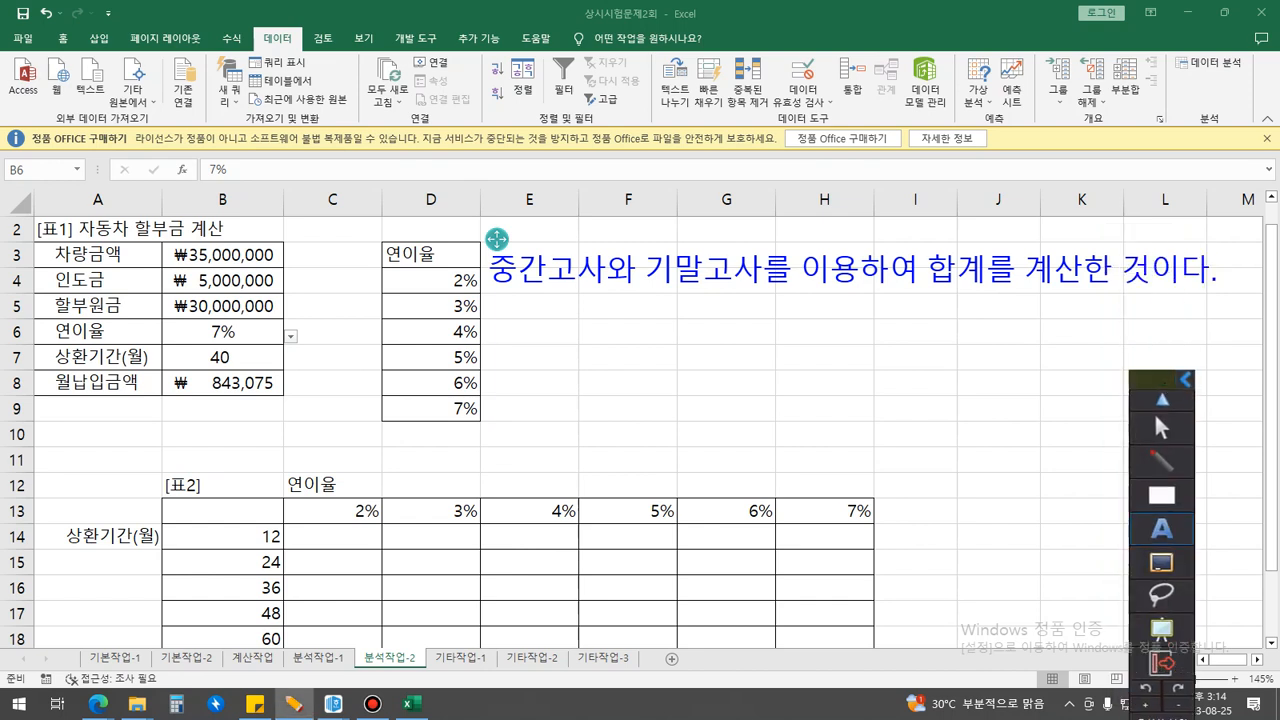
key(Return)
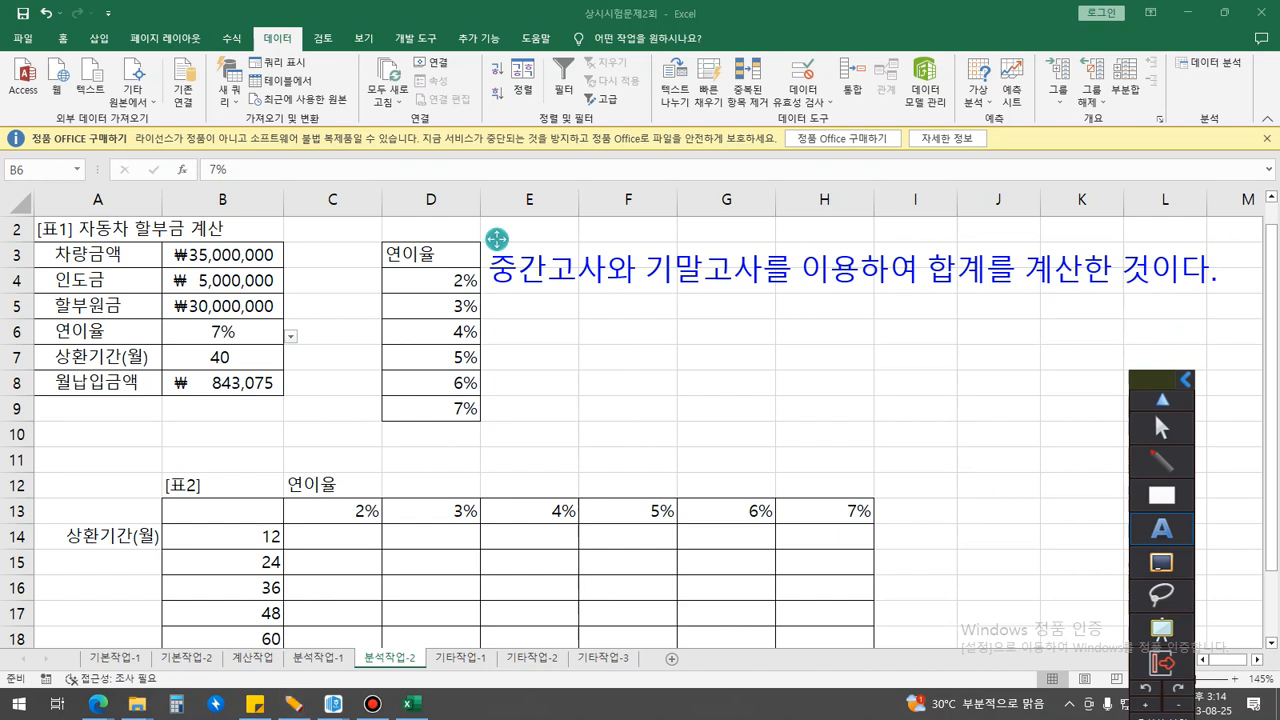
Step: Add a second annotation line reading "합계는 중간고사와 기말고사를 이용하여 계산한 것이다." below the first sentence
text(합계를 이ㄹ)
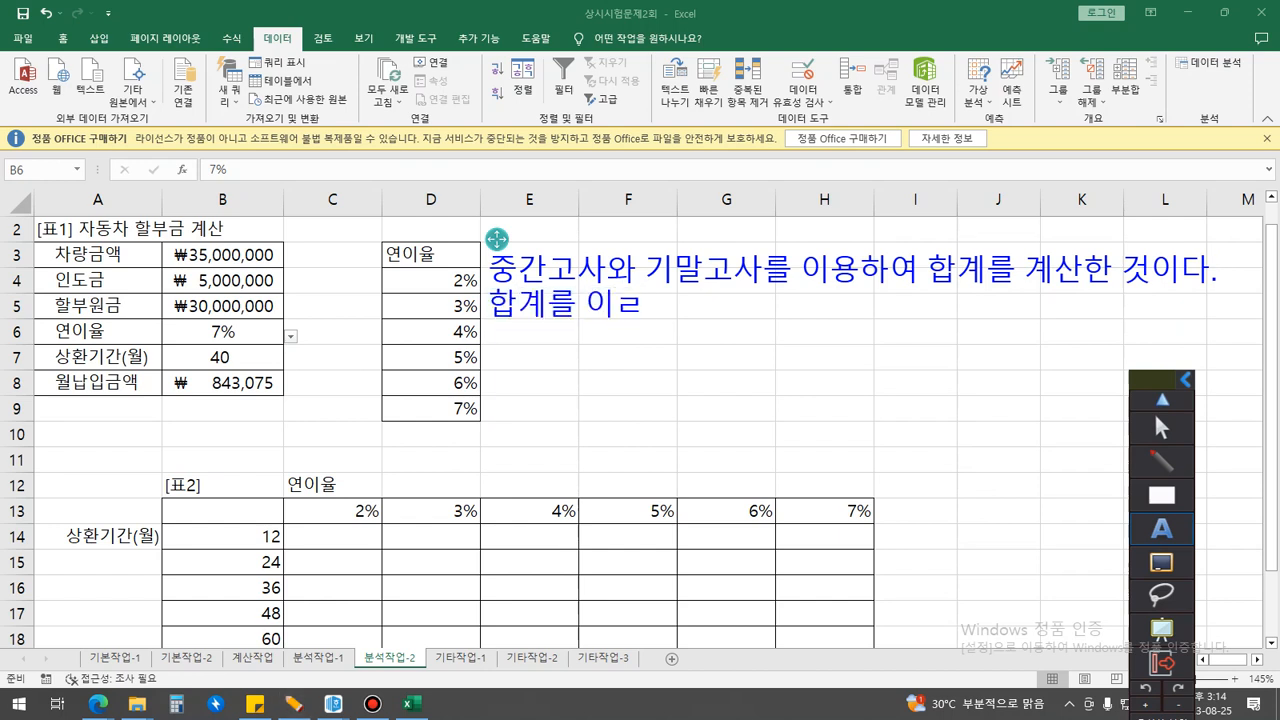
key(BackSpace)
key(BackSpace)
key(BackSpace)
key(BackSpace)
text(는 중고)
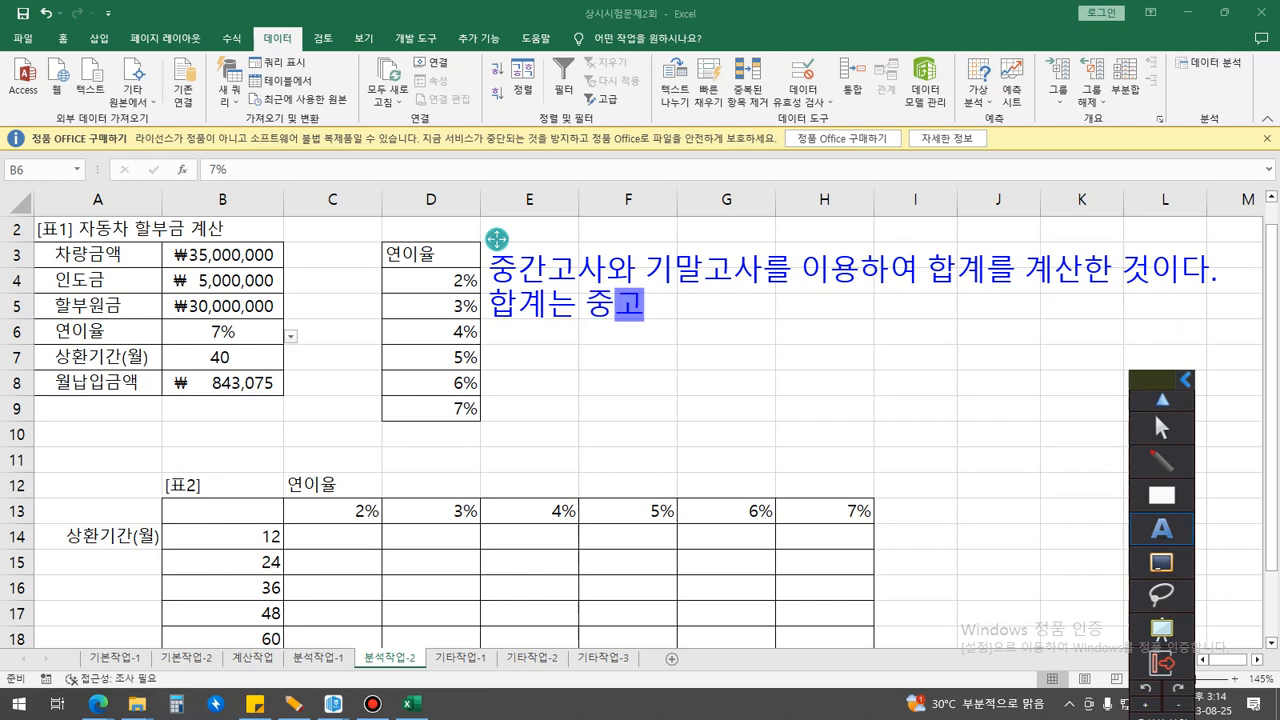
key(BackSpace)
text(간고사와 기말)
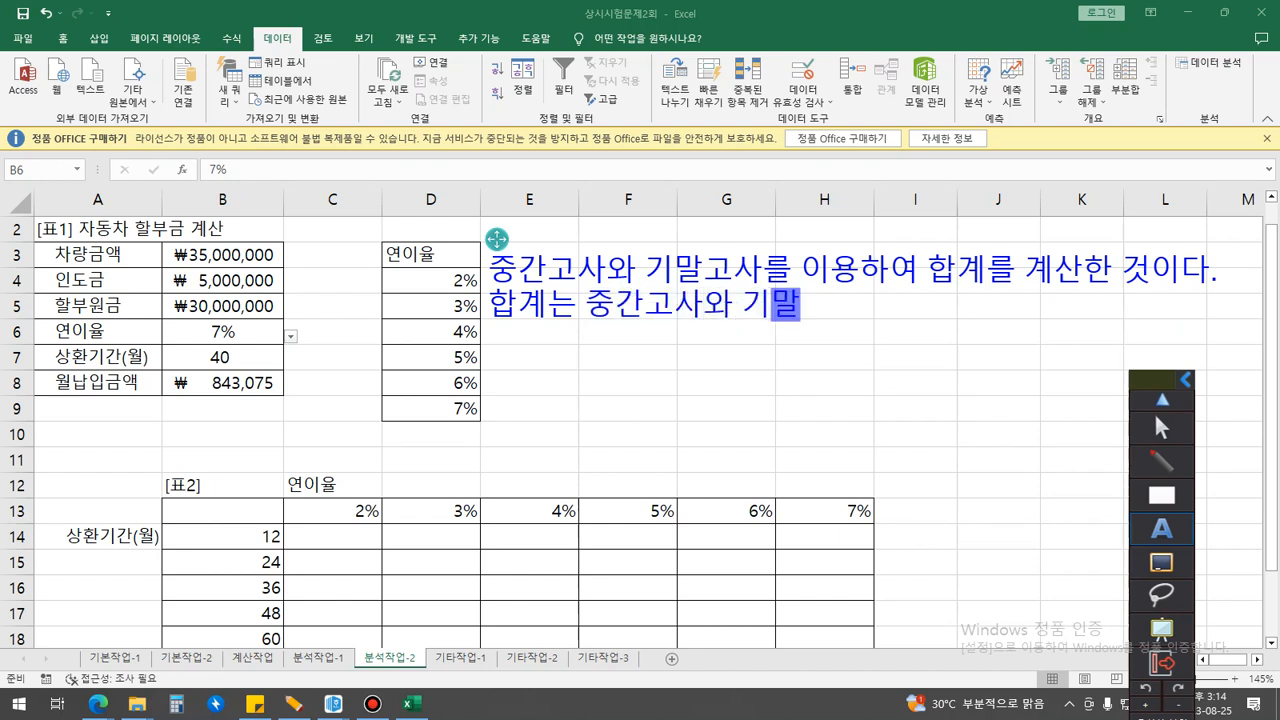
text(고사를 이용항)
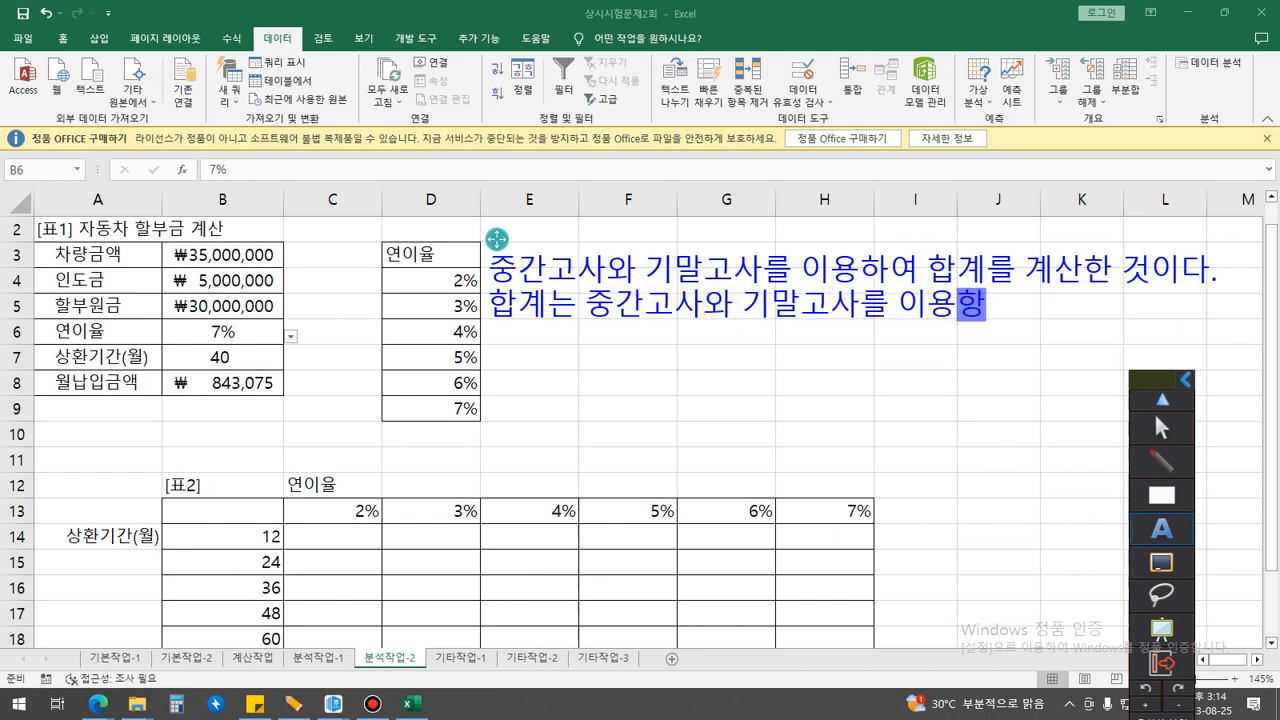
text(여 계산한 것이다)
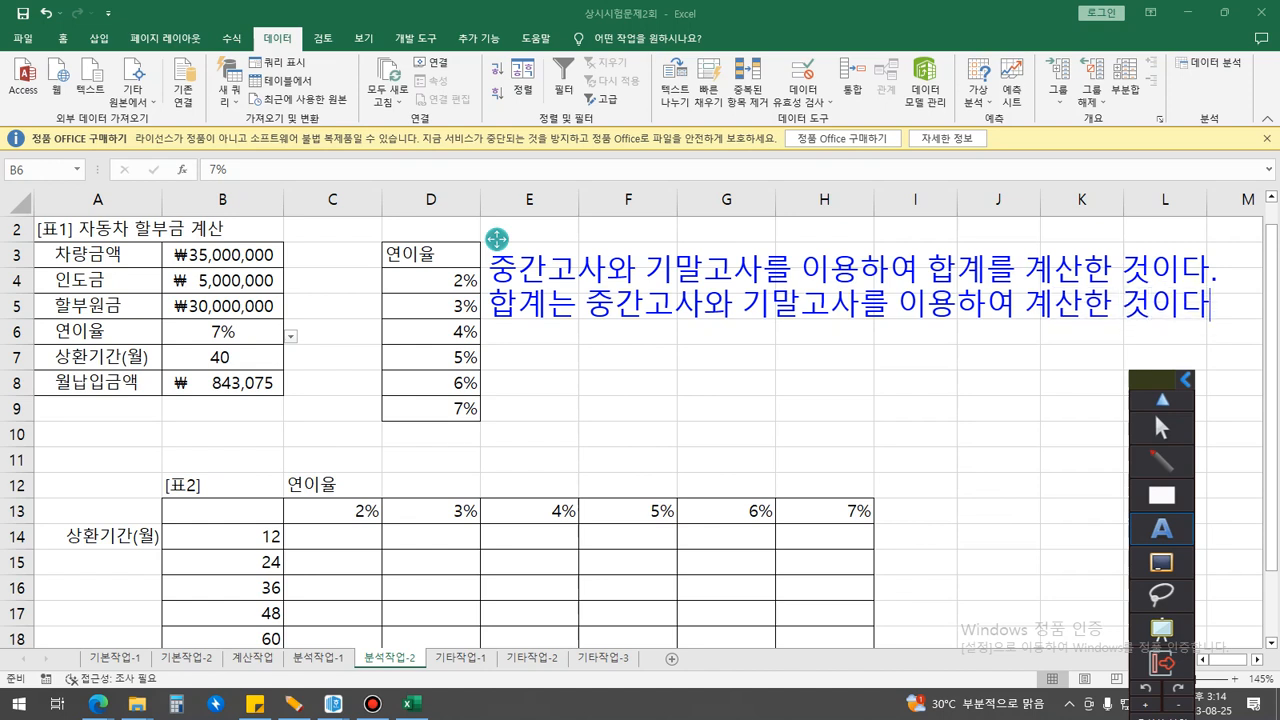
text(.)
click(1160, 460)
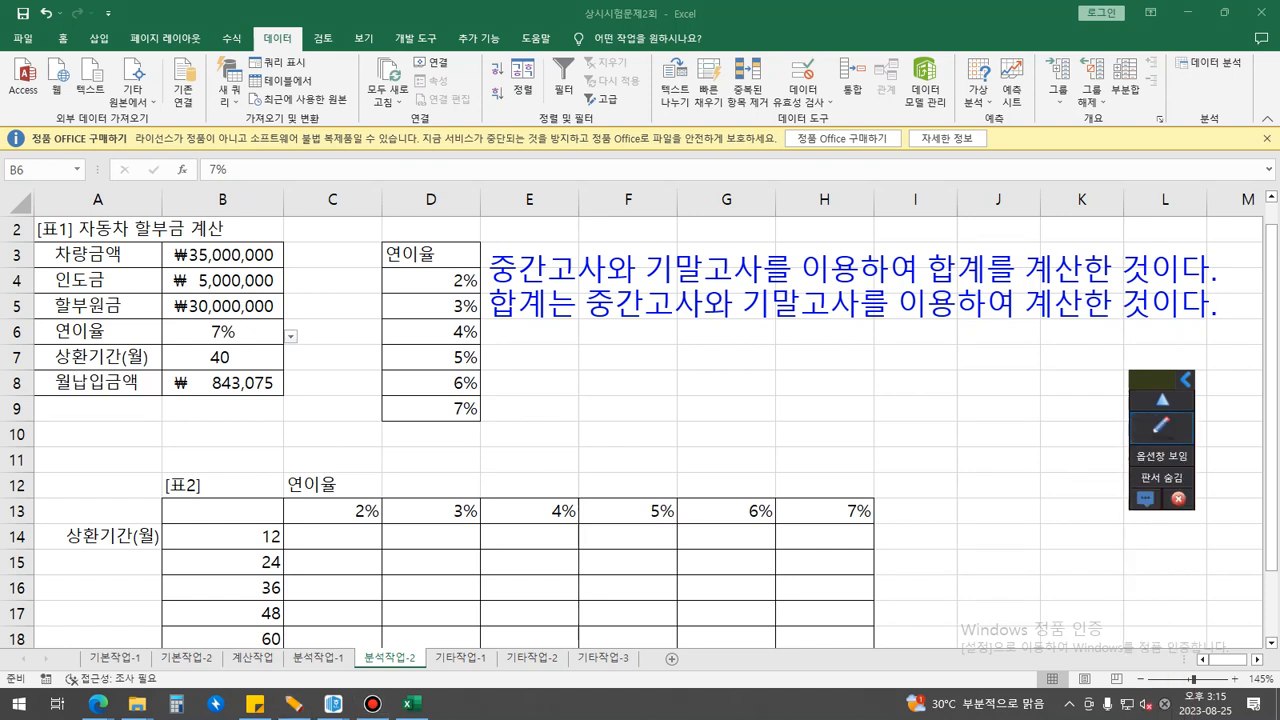
Step: Enter the formula =B8 in corner cell B13 of 표2 to reference the 월납입금액
click(222, 511)
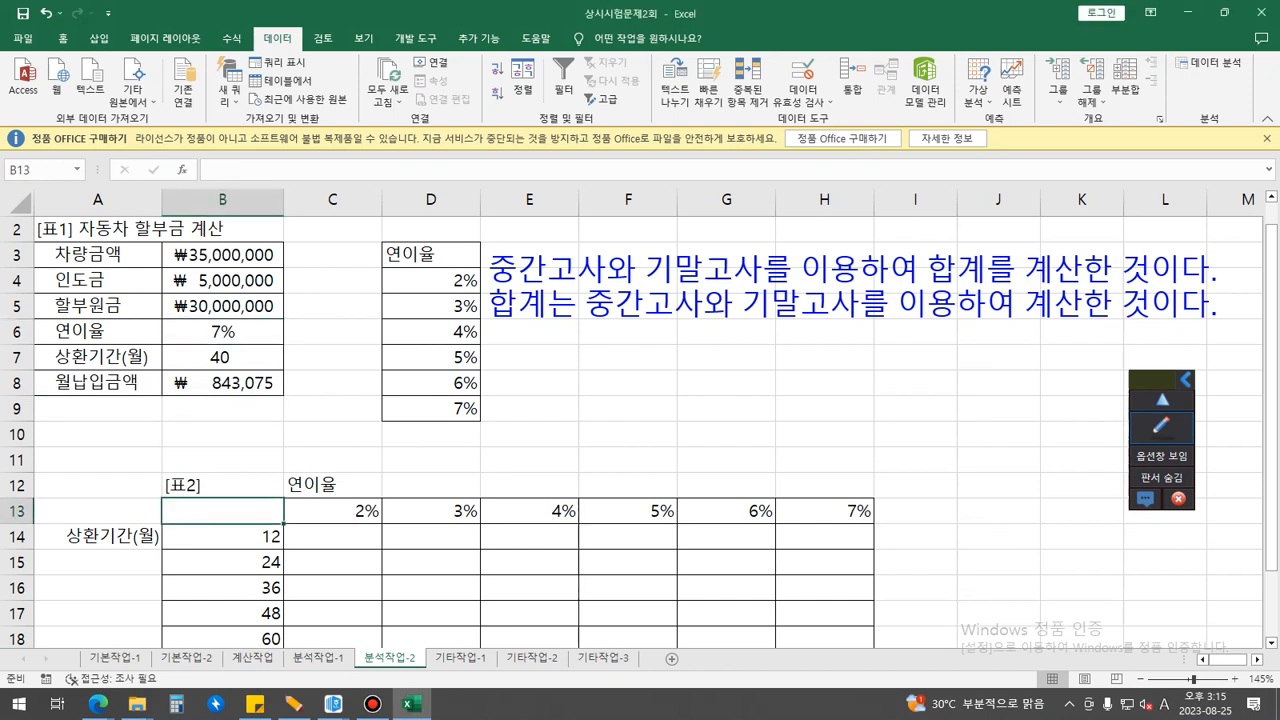
text(=)
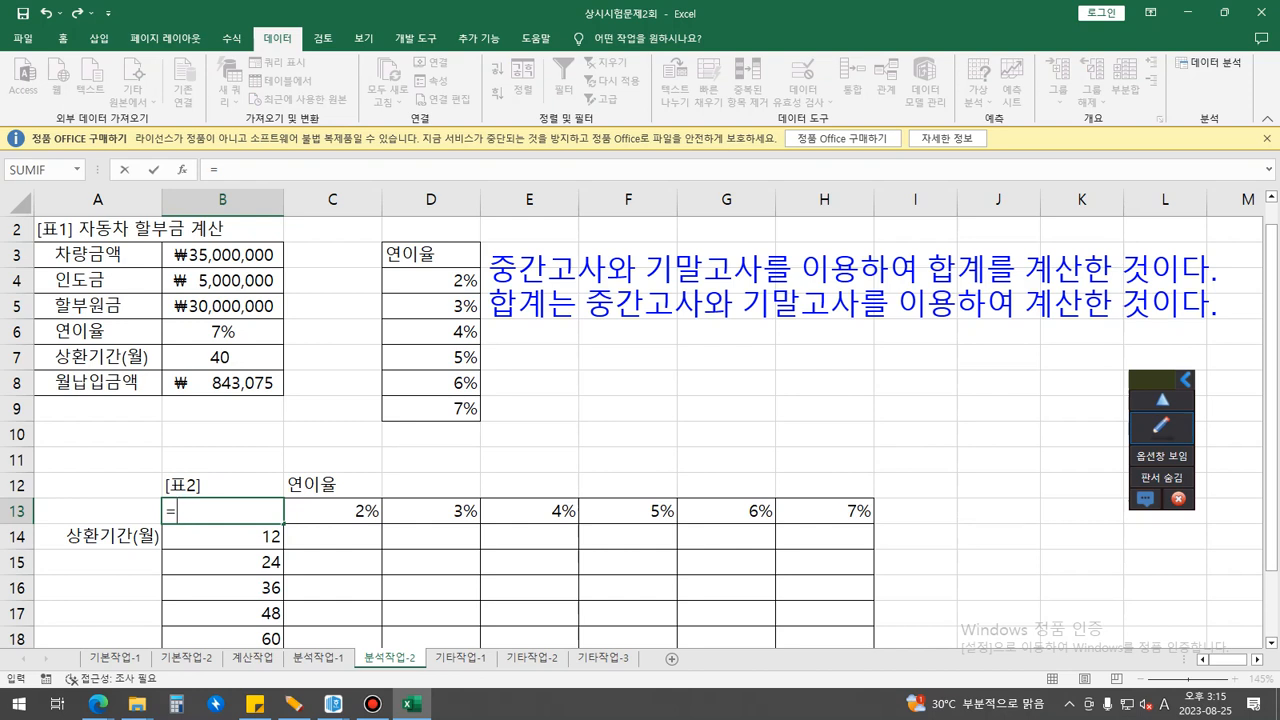
click(222, 383)
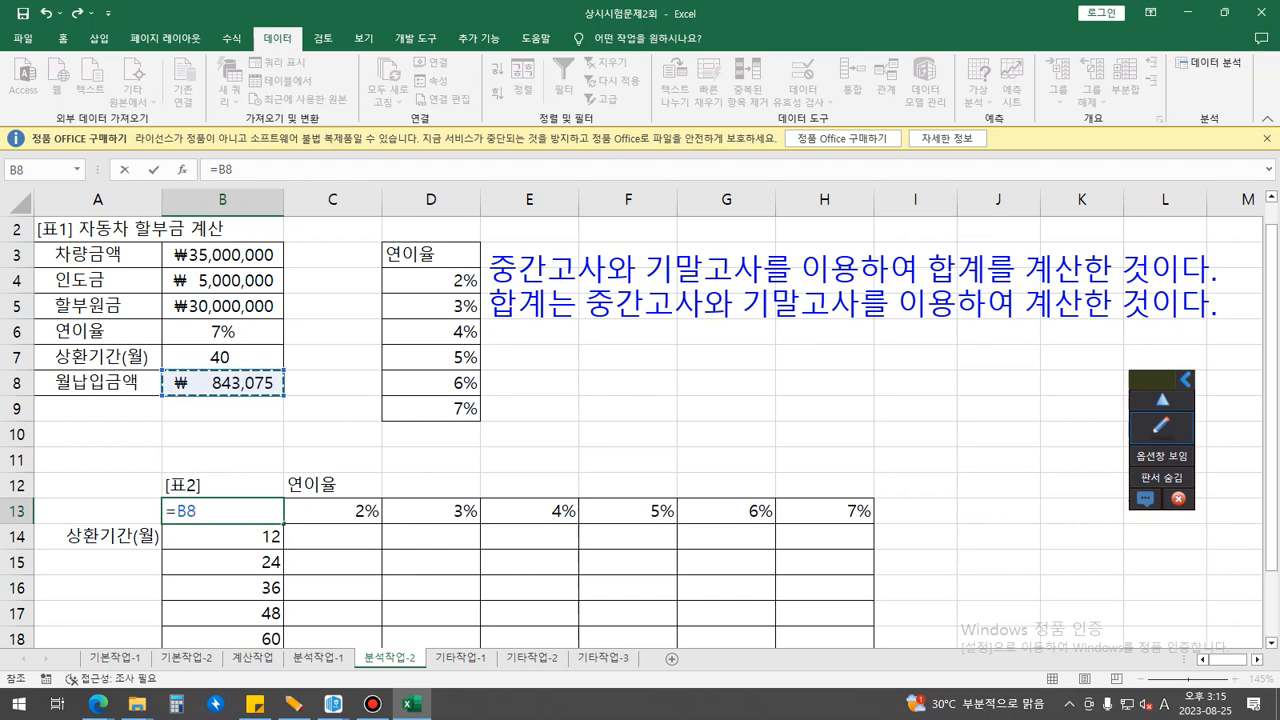
key(Return)
Step: Open the what-if data table (데이터 표) settings for range B13:H18 and place the dialog clear of the input cells in 표1
scroll(640, 430, down, 1)
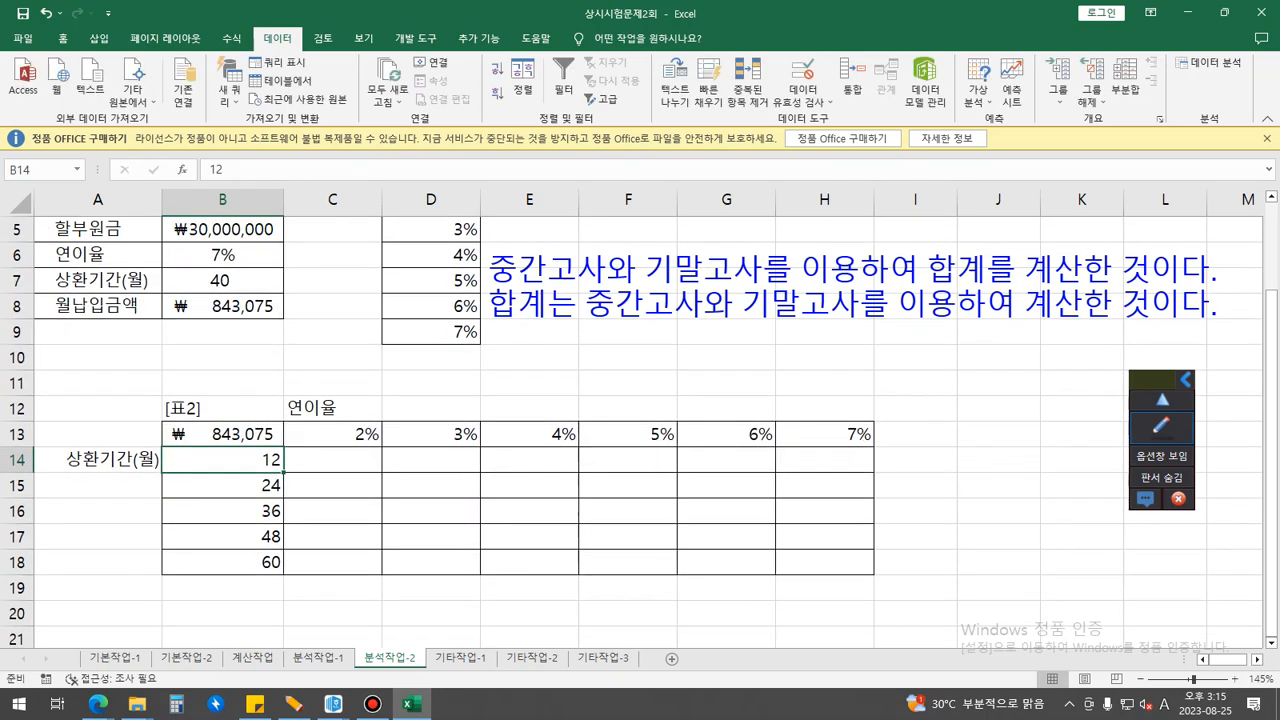
drag(222, 433, 824, 562)
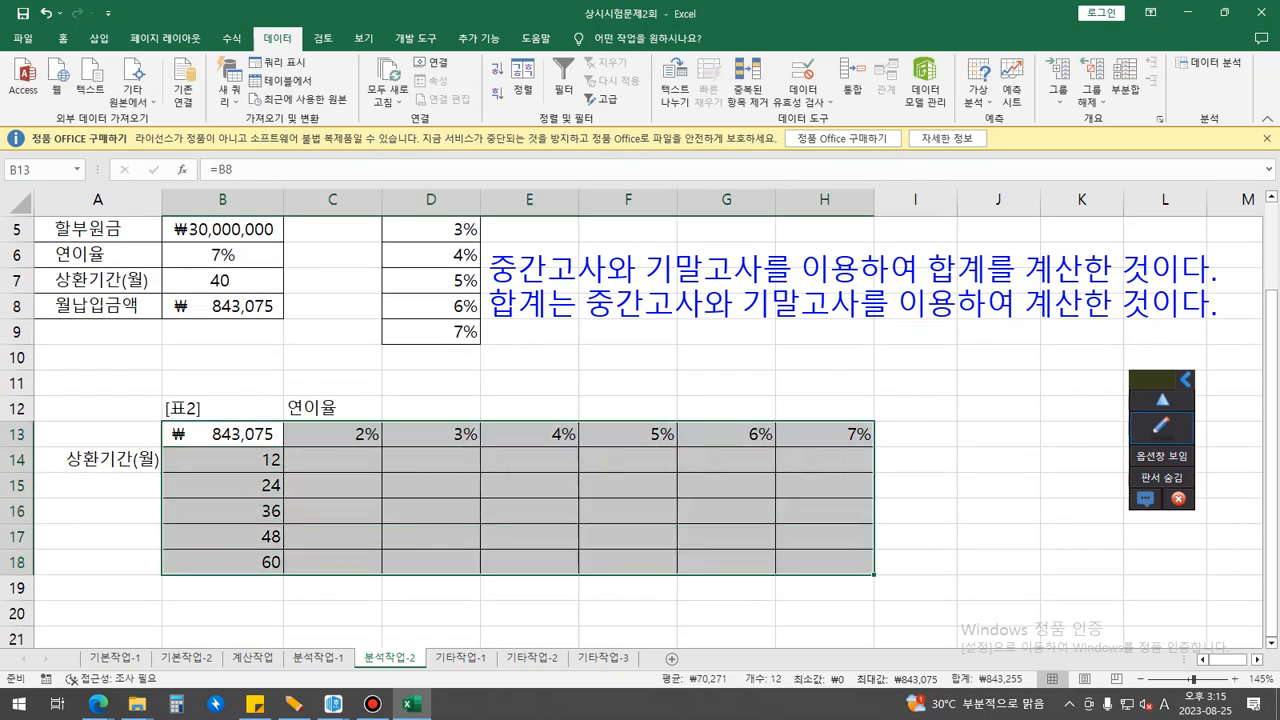
click(978, 90)
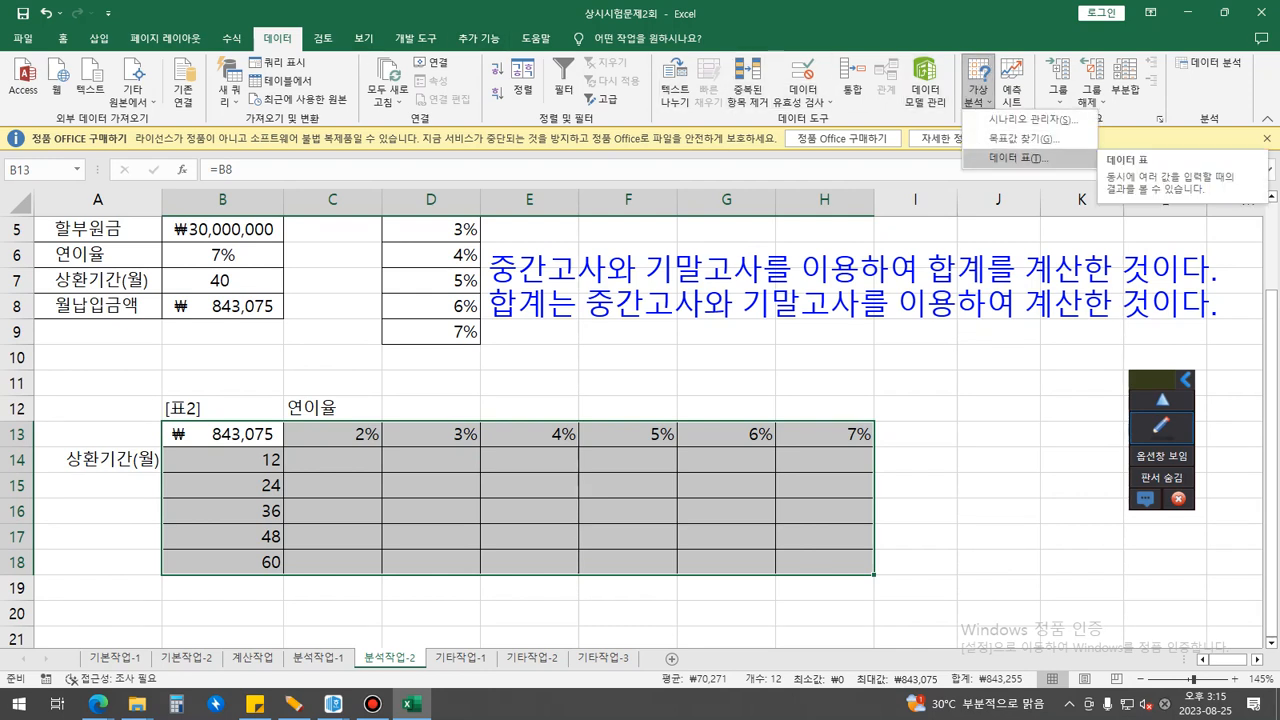
click(1020, 158)
drag(586, 332, 300, 295)
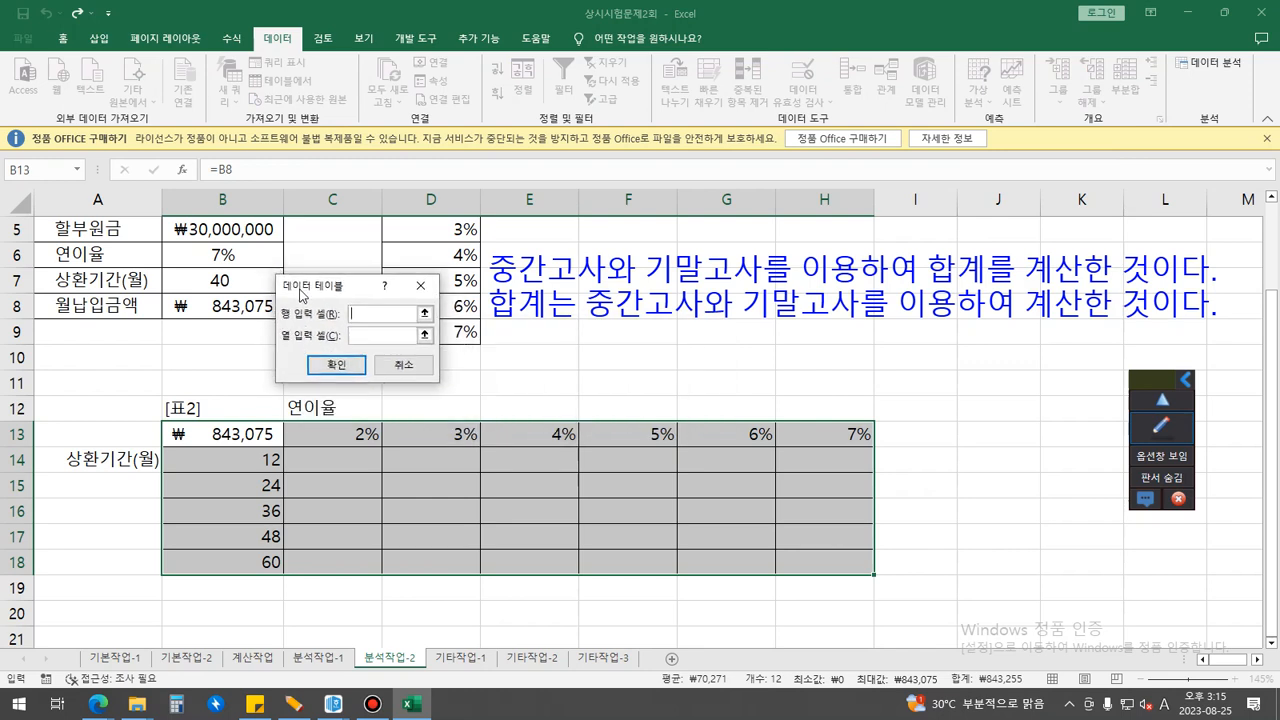
Step: Mark the 연이율 row direction and the 상환기간(월) column direction in 표2 with freehand circles and arrows, and clear the marks
mouse_move(262, 437)
mouse_down()
mouse_move(200, 448)
mouse_move(436, 428)
mouse_move(404, 460)
mouse_up()
mouse_move(350, 420)
mouse_down()
mouse_move(280, 412)
mouse_move(338, 432)
mouse_up()
mouse_move(208, 444)
mouse_down()
mouse_move(204, 562)
mouse_move(222, 522)
mouse_up()
drag(158, 478, 100, 486)
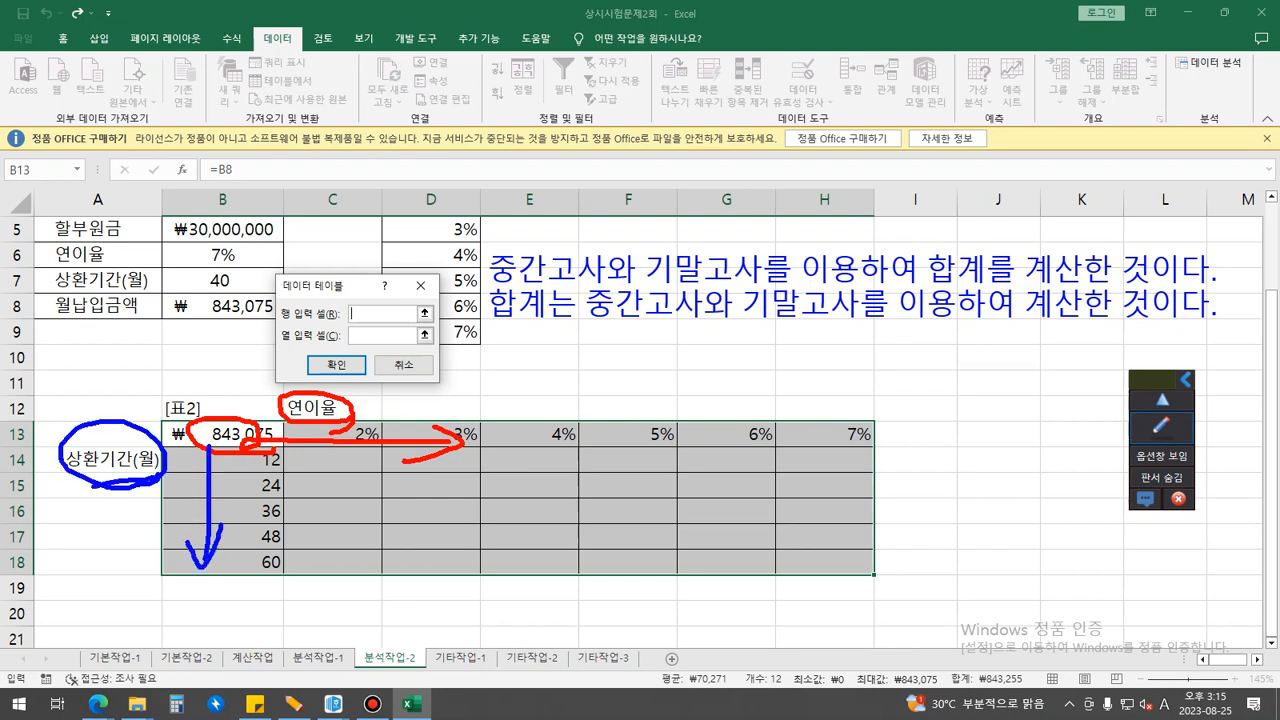
key(Escape)
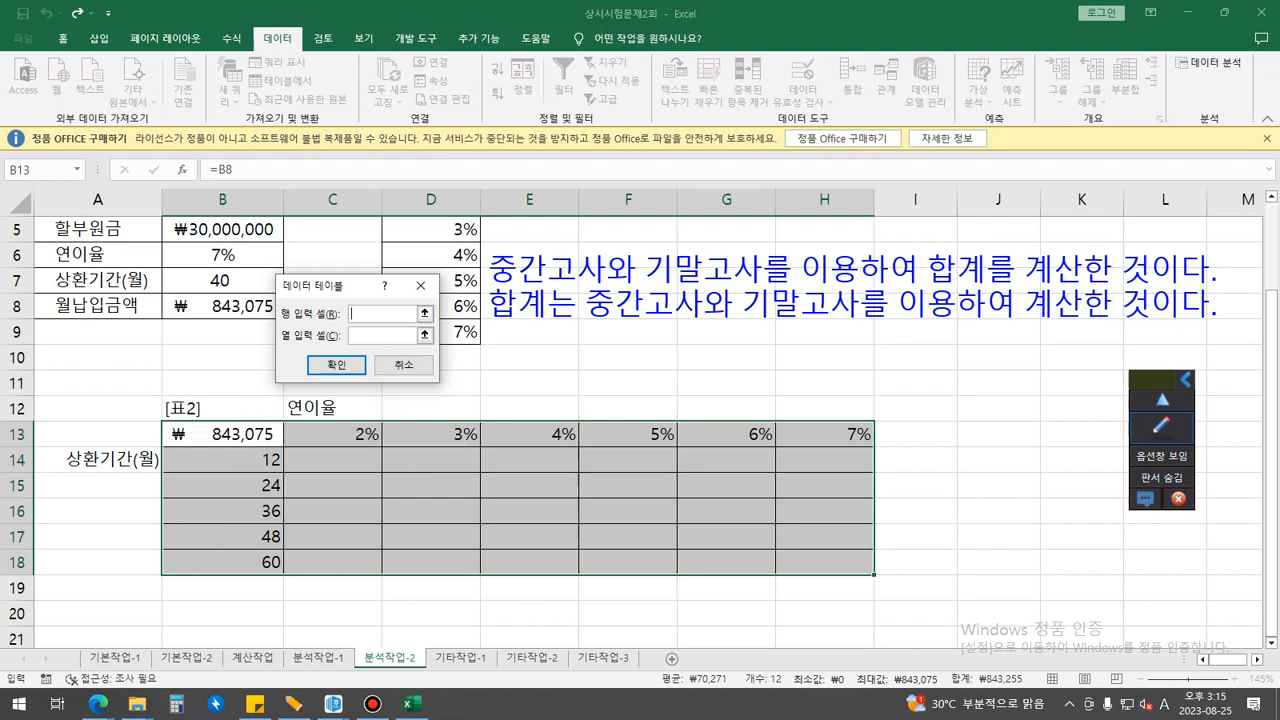
Step: Set the row input cell to $B$6 and the column input cell to 상환기간(월) B7, create the data table, and deselect it
click(222, 255)
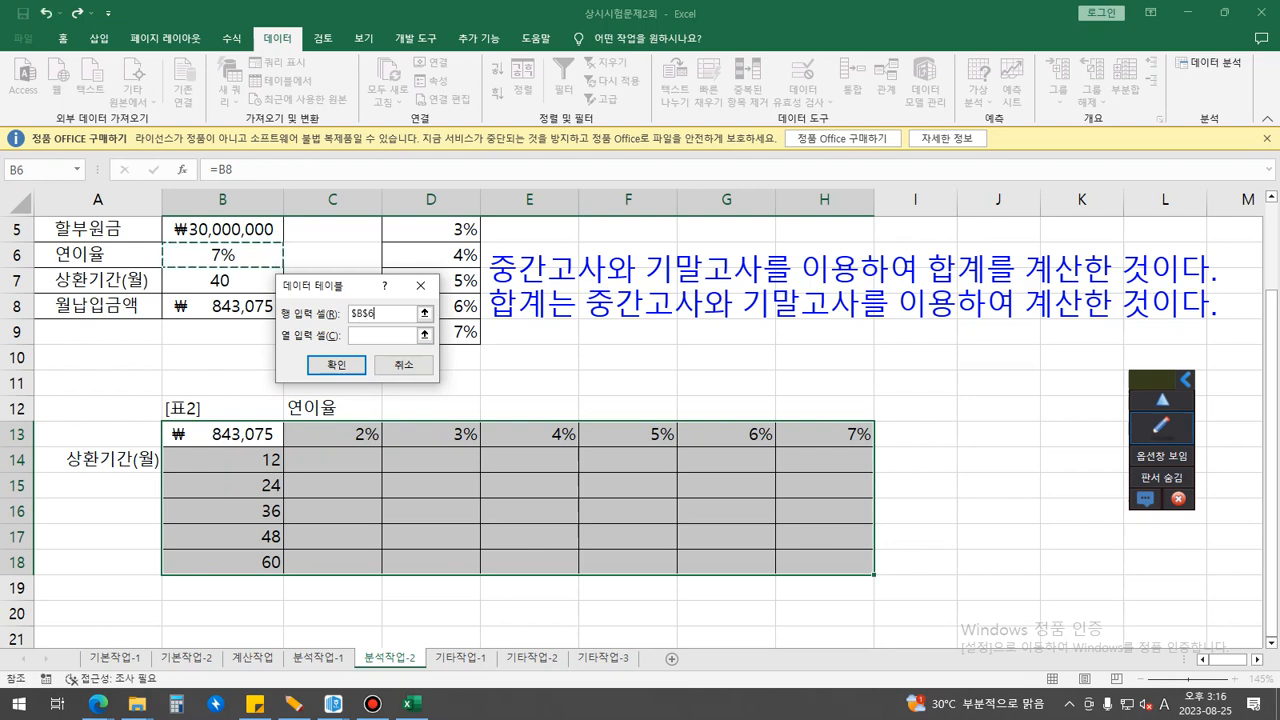
click(383, 336)
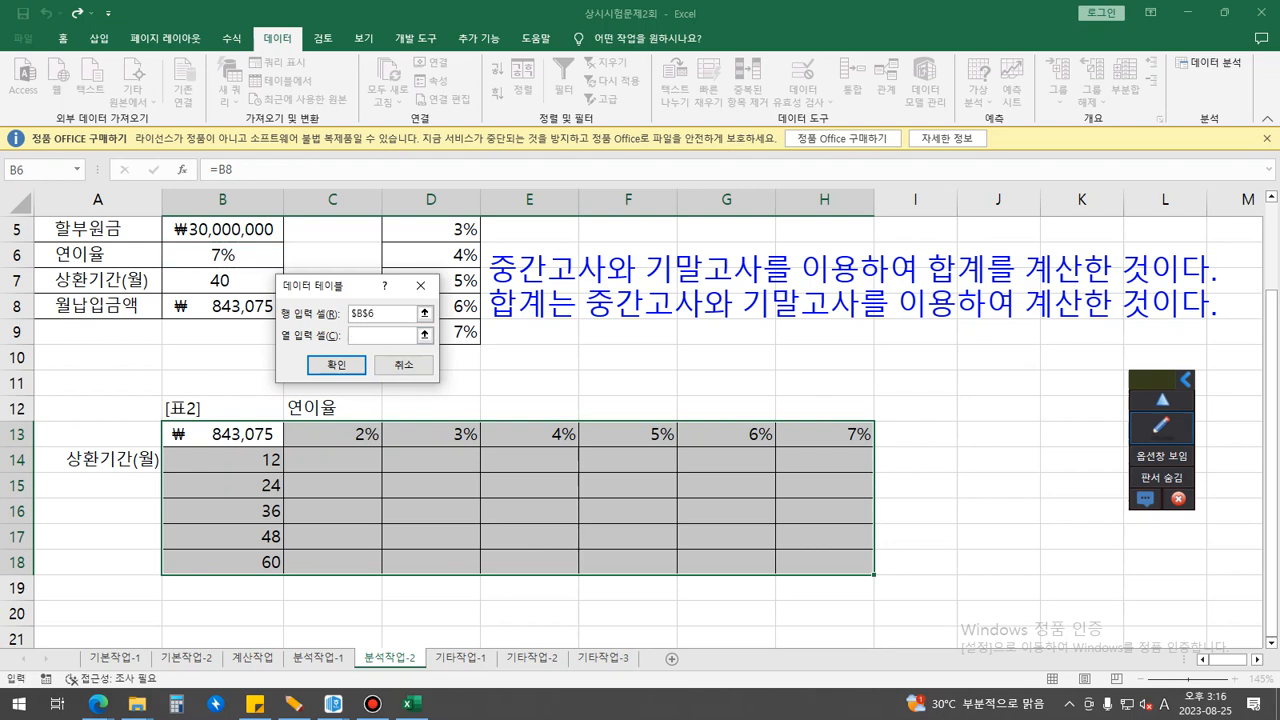
click(222, 281)
click(337, 365)
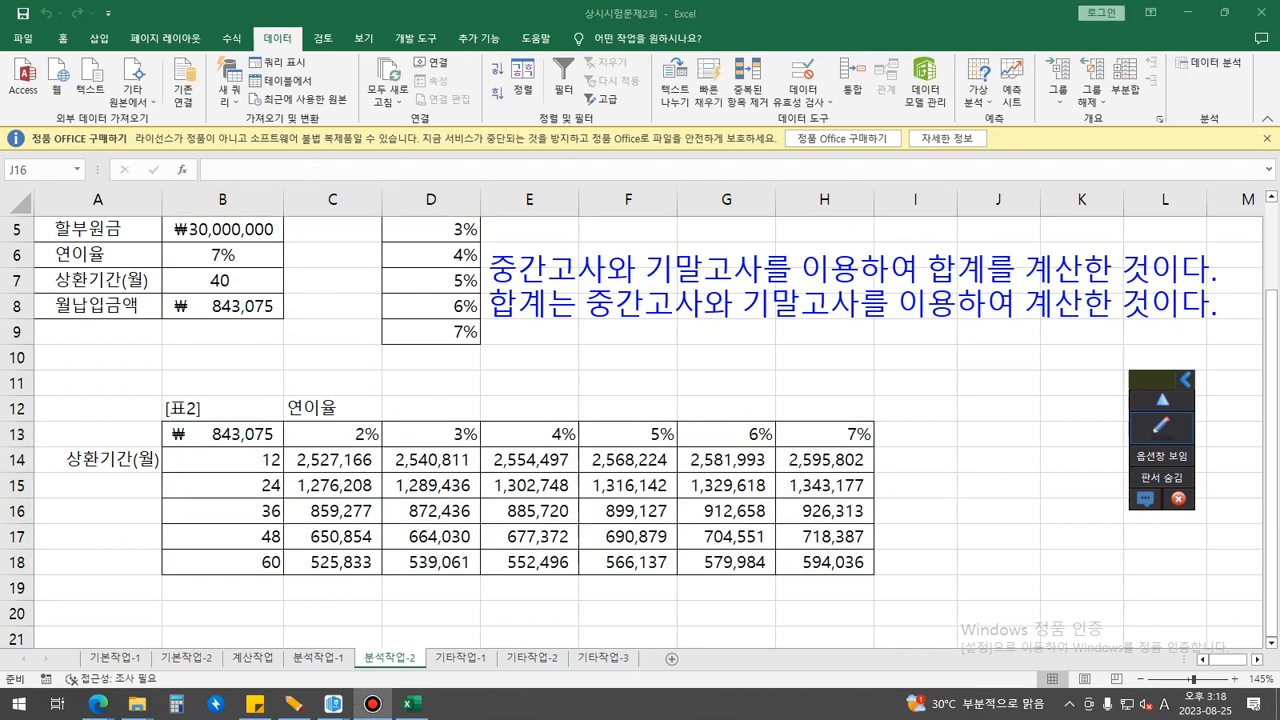
click(998, 510)
Step: Begin a new text annotation in the blank area above the 4% column of 표2 with the line "p.400"
click(1161, 428)
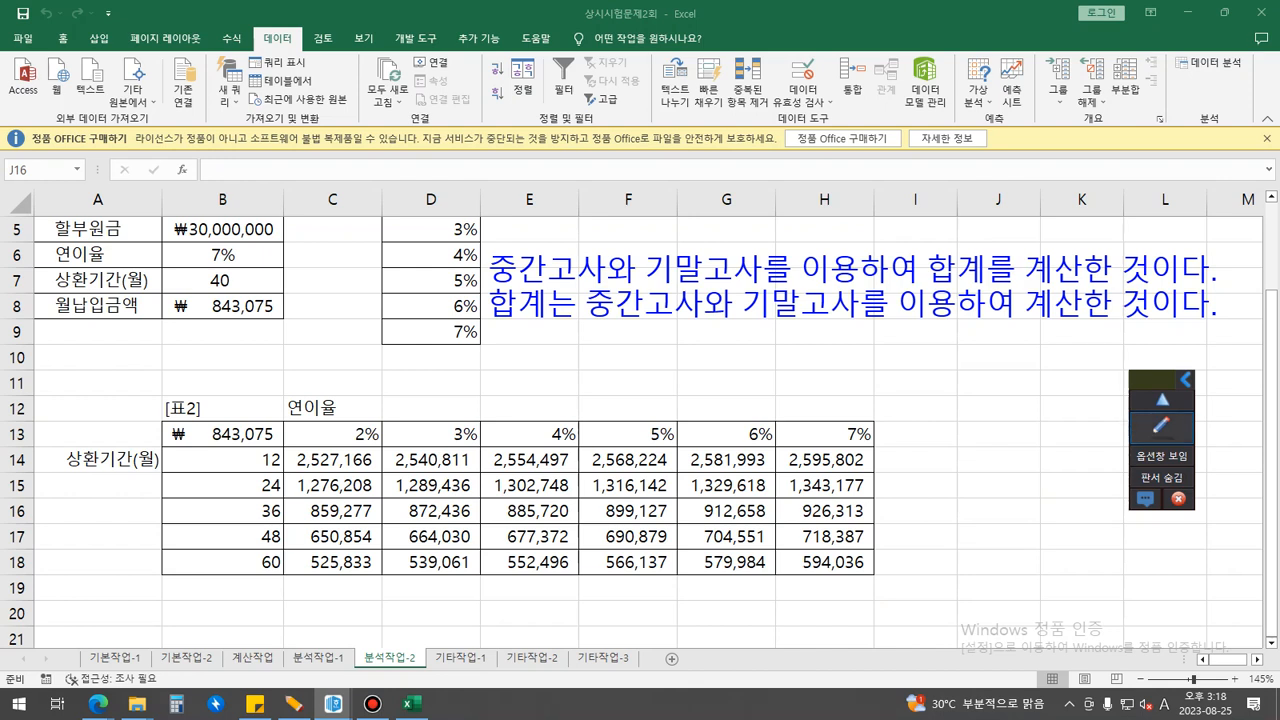
click(1161, 428)
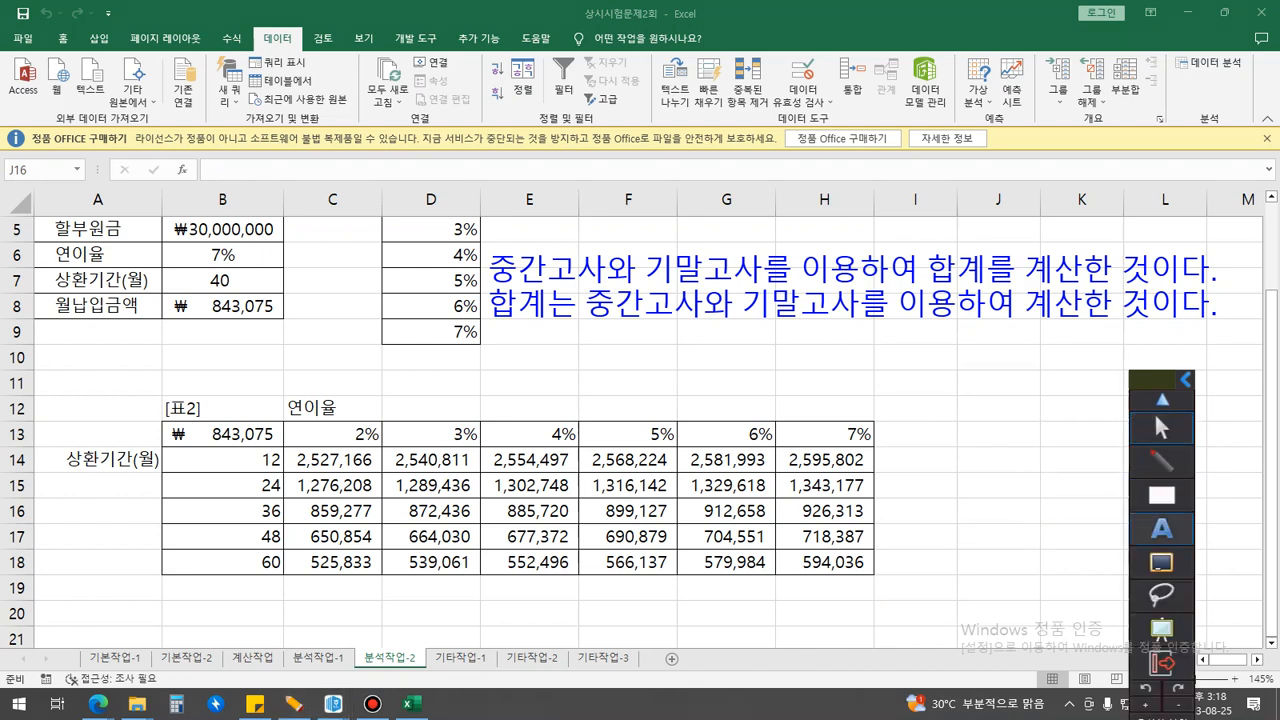
click(1161, 529)
click(506, 366)
text(p.)
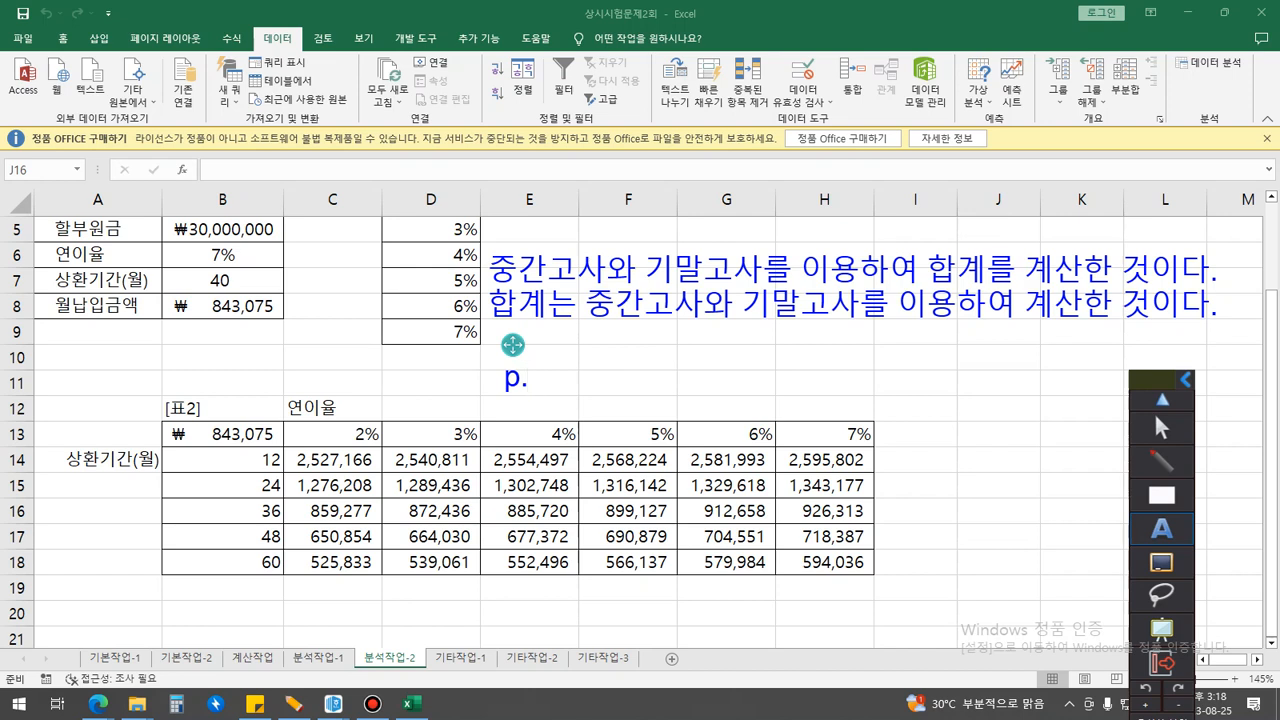
text(ㅔ)
key(BackSpace)
text(400)
key(Return)
Step: Add the line "상시시험문제 10회" below "p.400", and reposition and collapse the annotation palette
text(상시히)
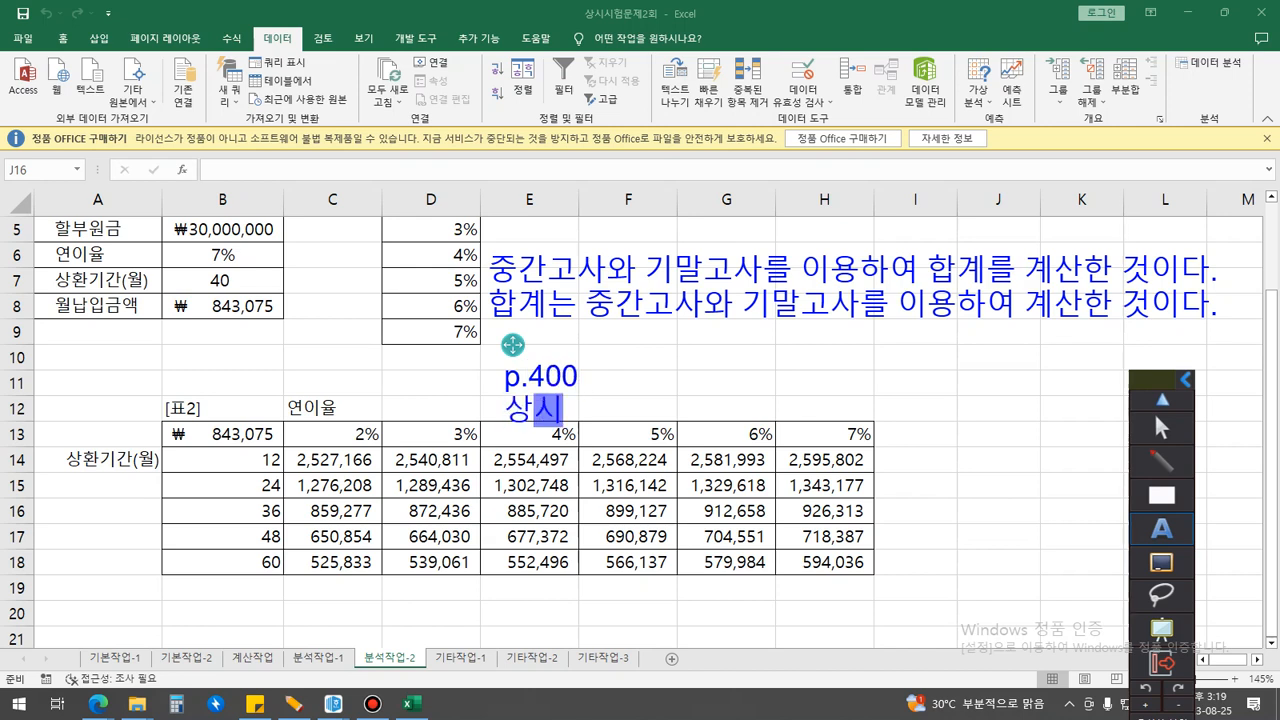
key(BackSpace)
key(BackSpace)
text(시험분)
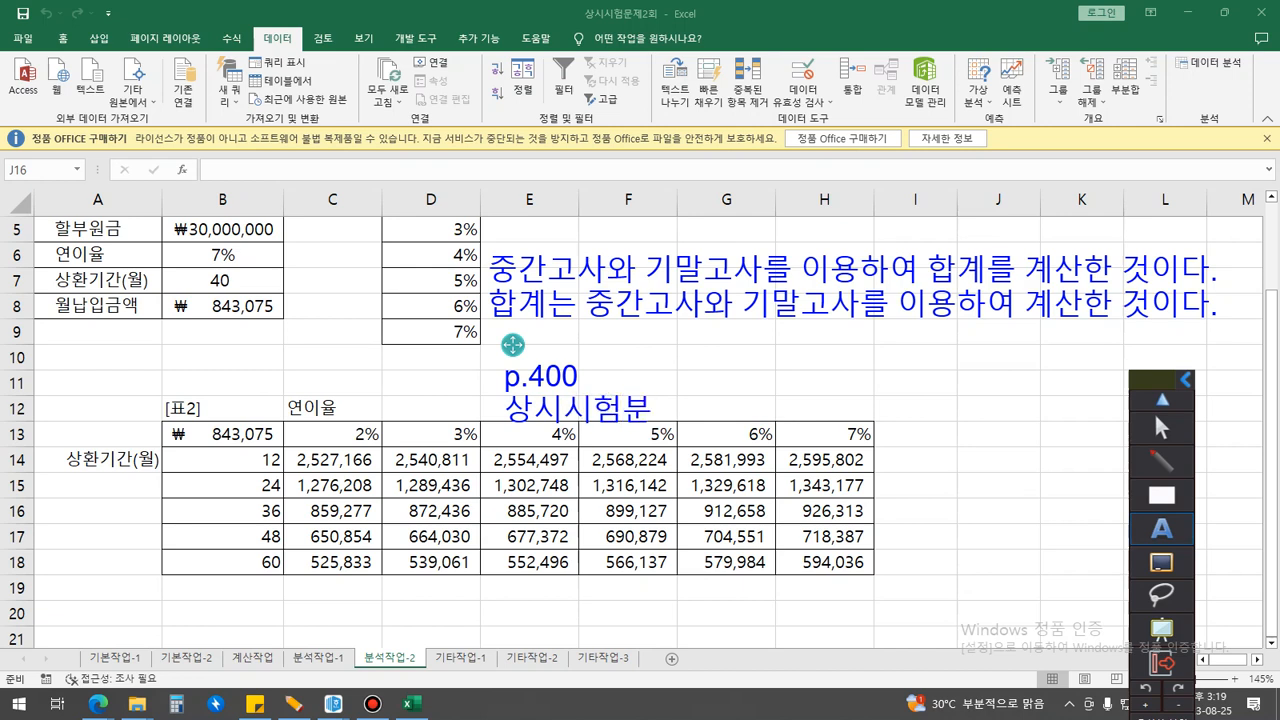
key(BackSpace)
text(문제 10회)
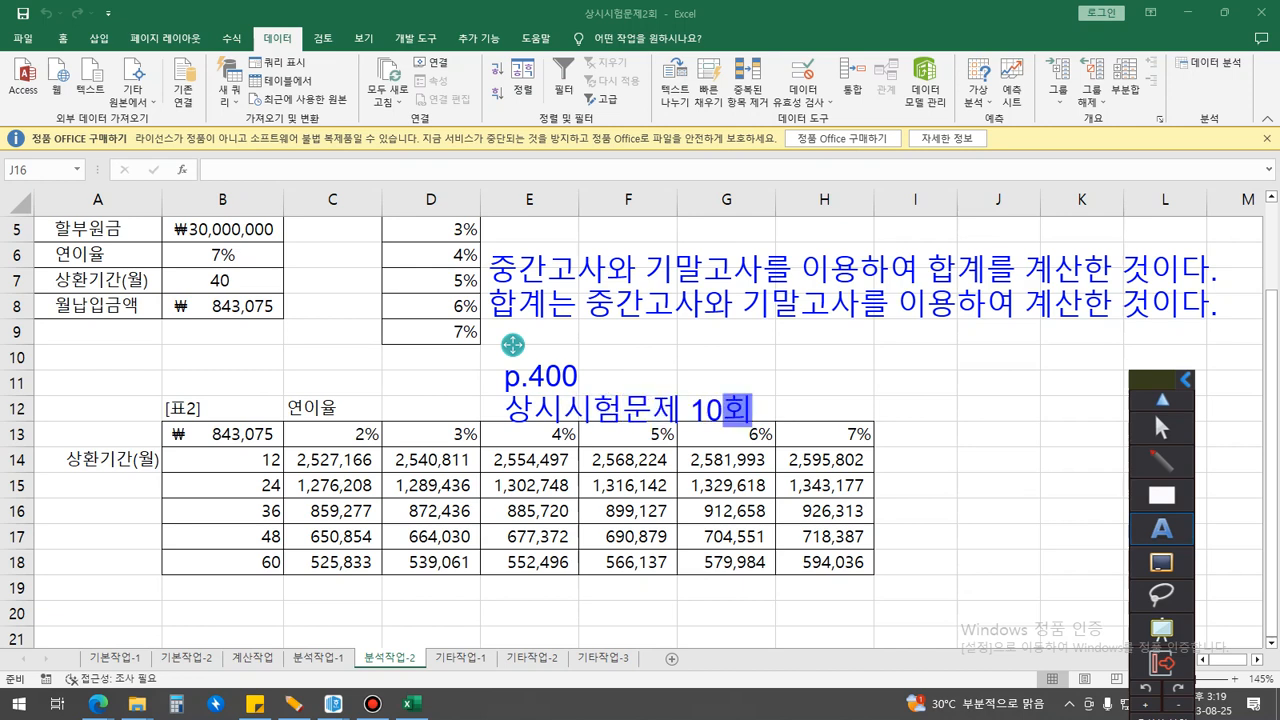
drag(1155, 381, 1047, 357)
click(1054, 400)
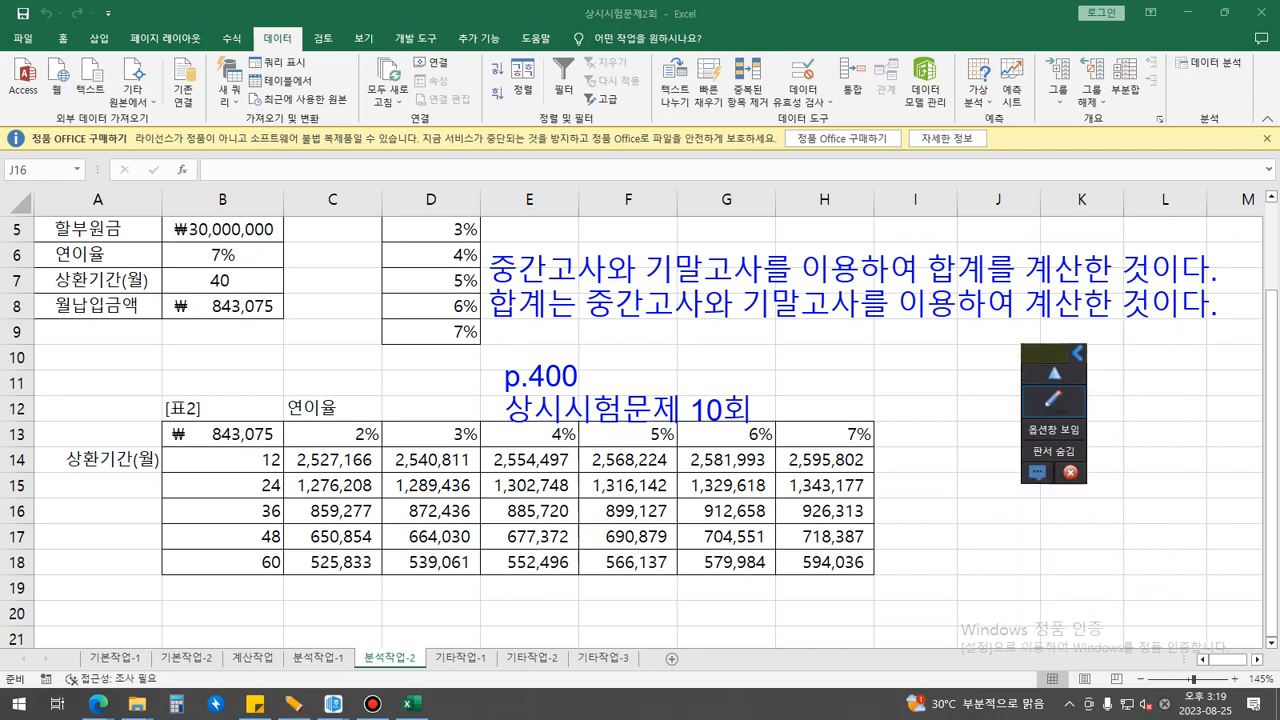
Step: Inspect the reference formula in corner cell B13 of 표2 and clear the cell
key(ctrl+1)
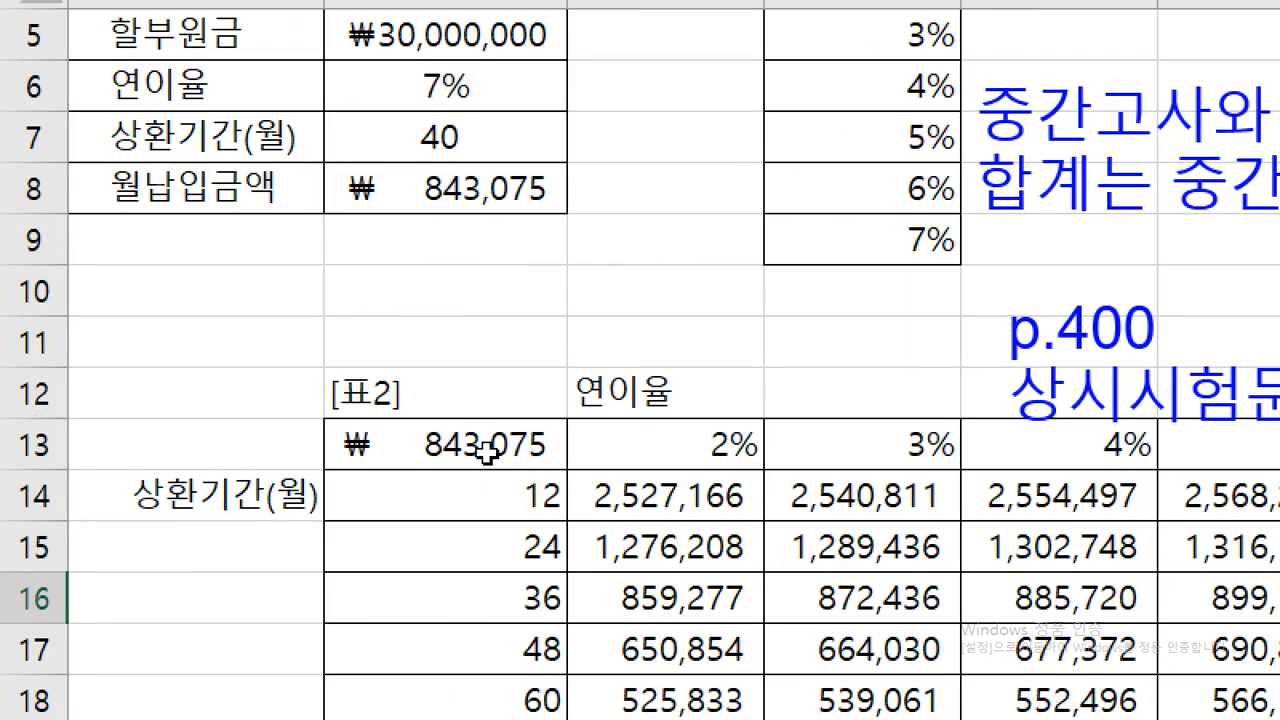
click(516, 451)
double_click(520, 451)
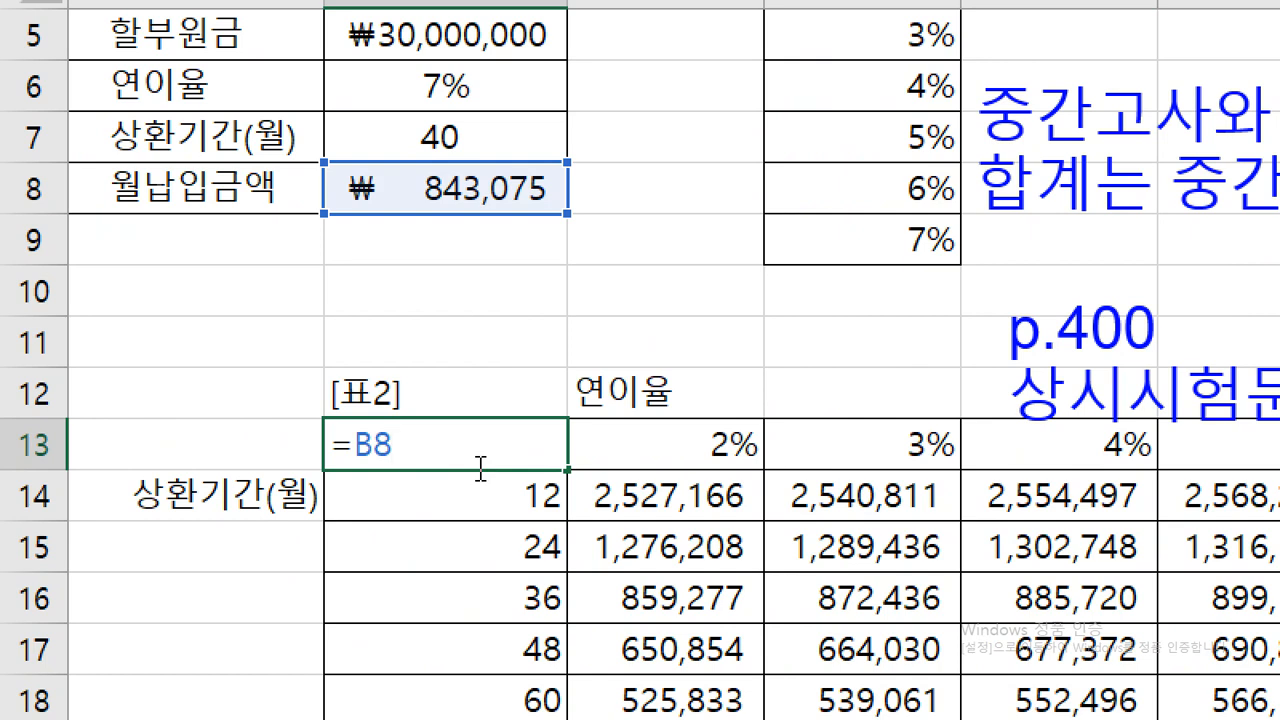
key(Escape)
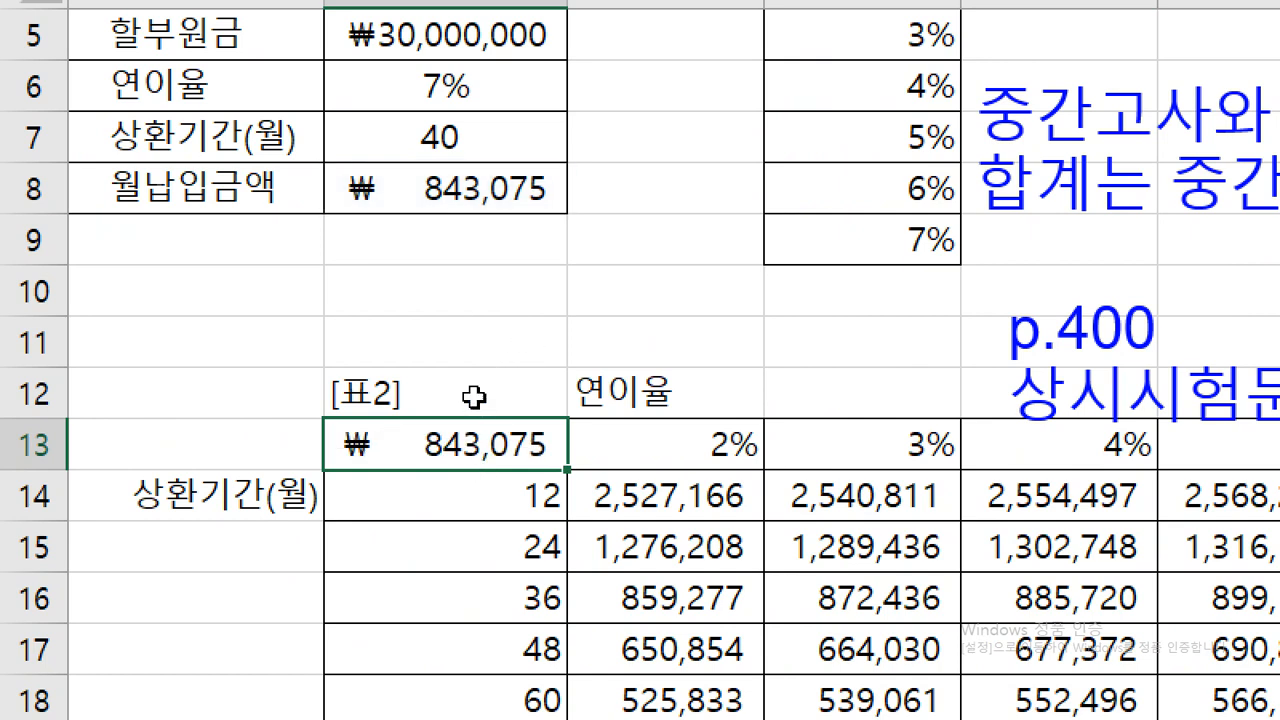
key(Delete)
Step: Copy the formula =PMT(B6/12,B7,-B5) from the 월납입금액 cell B8 into B13
double_click(547, 187)
drag(608, 190, 314, 200)
key(ctrl+c)
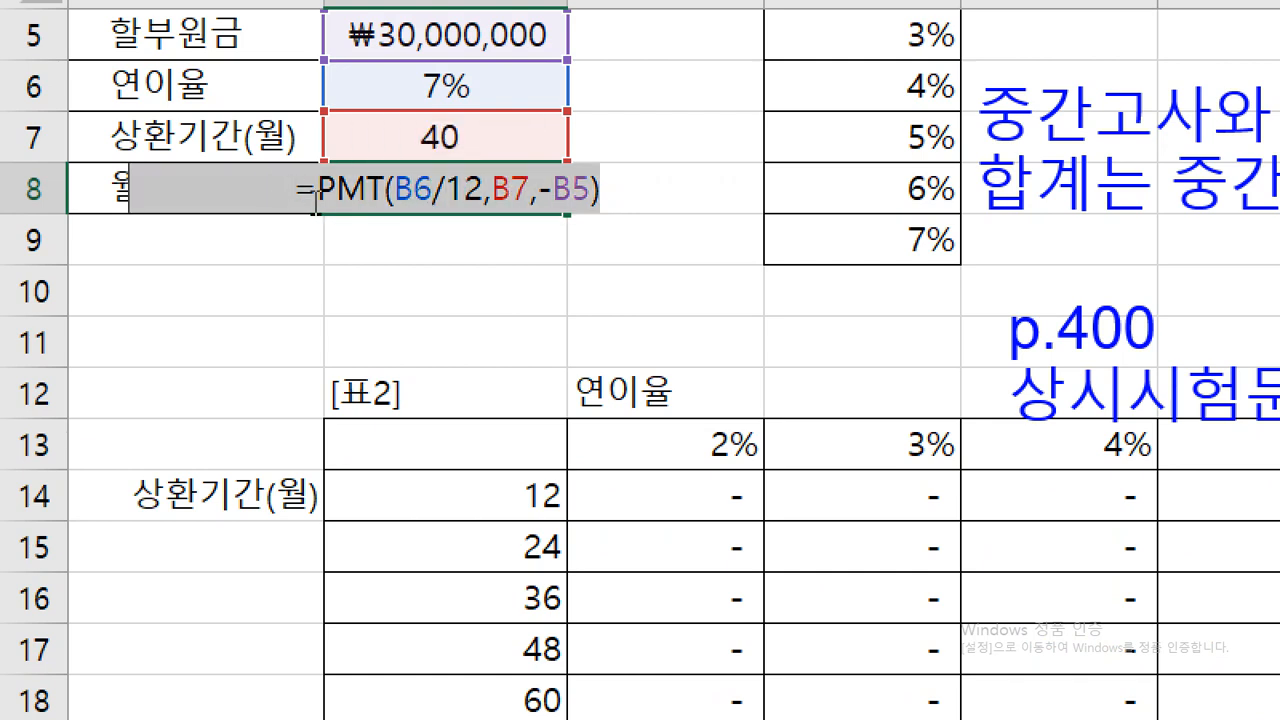
key(Escape)
double_click(488, 443)
key(ctrl+v)
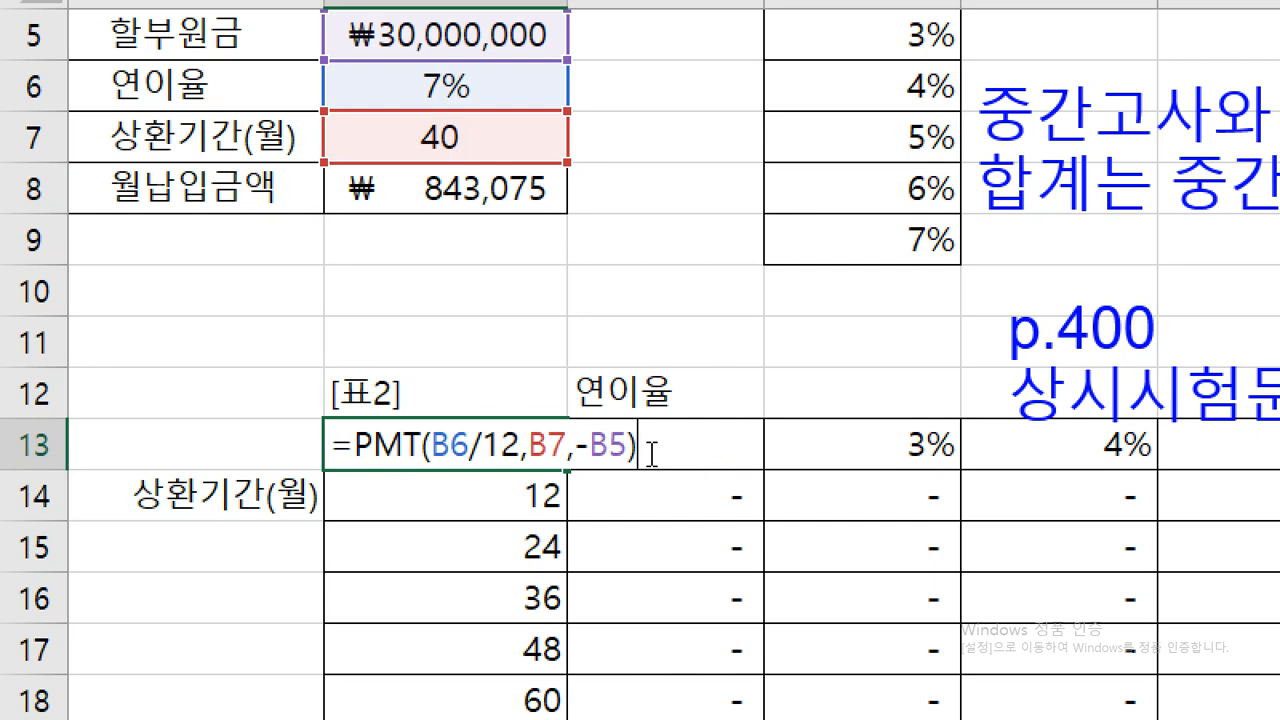
key(Return)
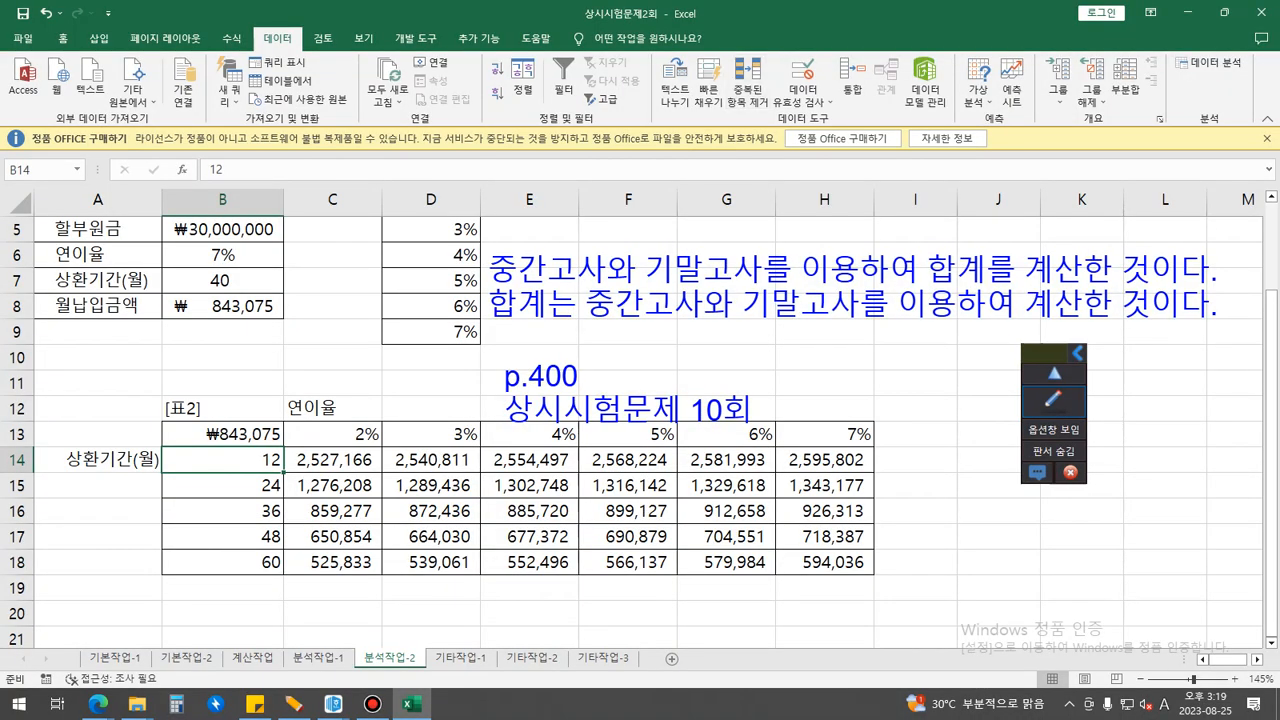
Step: Switch to the 상시시험문제10회 workbook and open Data Validation for the 판매가 values in C14:C19
click(373, 704)
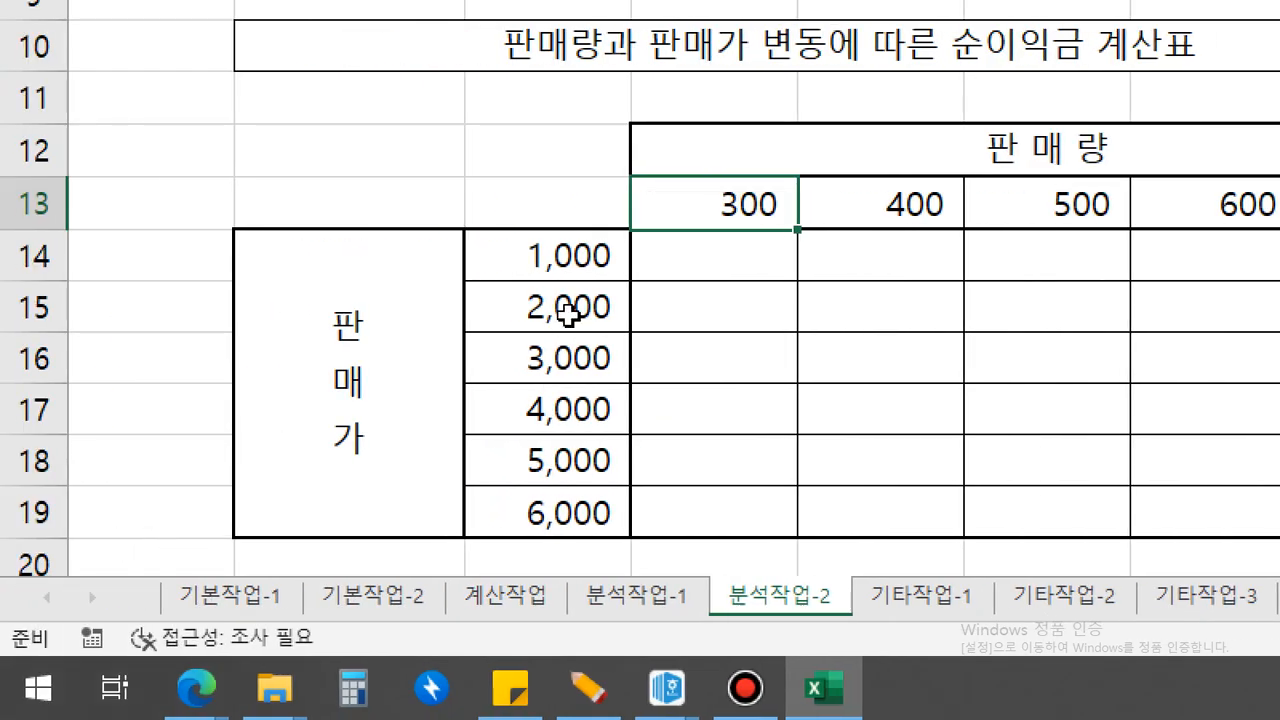
click(292, 489)
drag(583, 259, 580, 506)
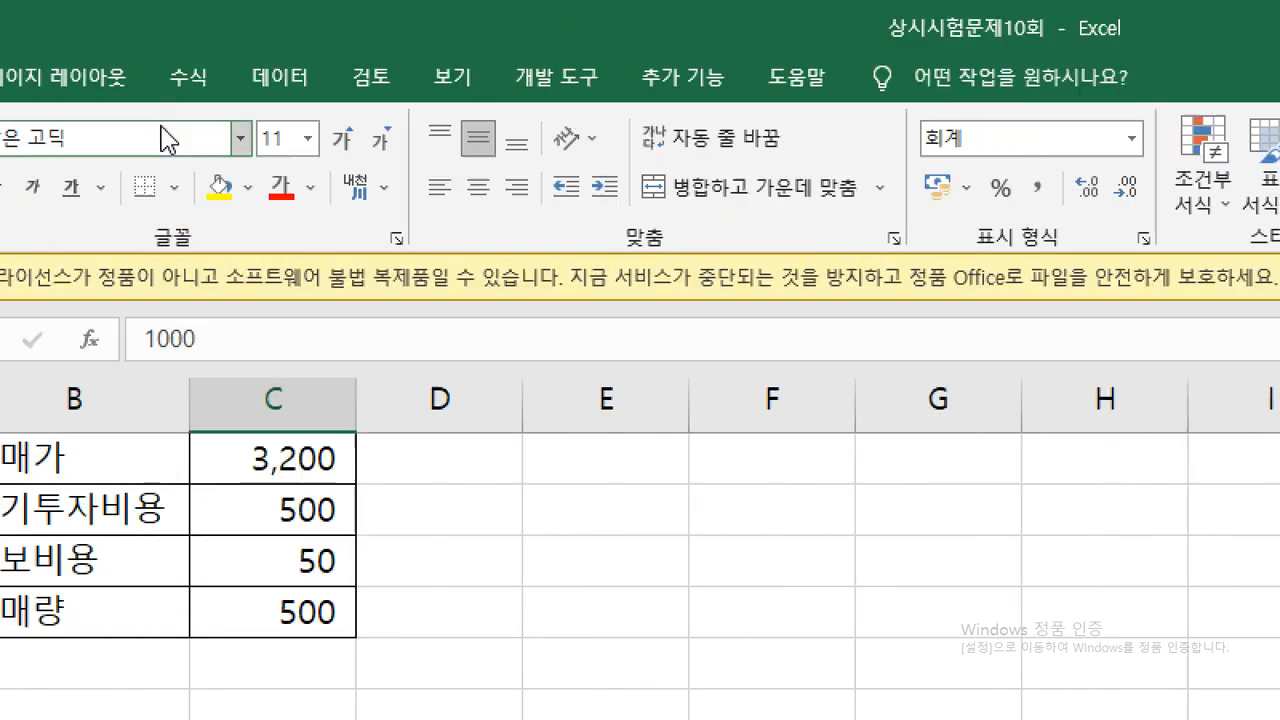
click(285, 80)
click(1068, 130)
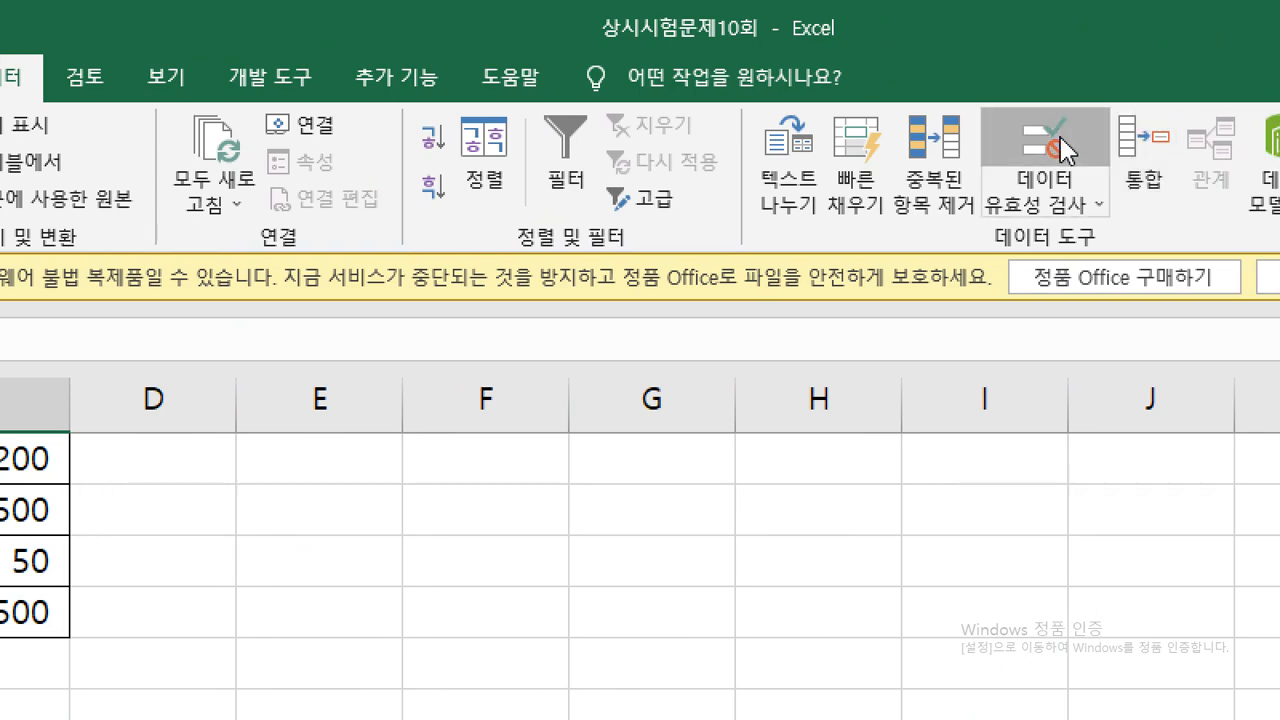
drag(243, 403, 290, 719)
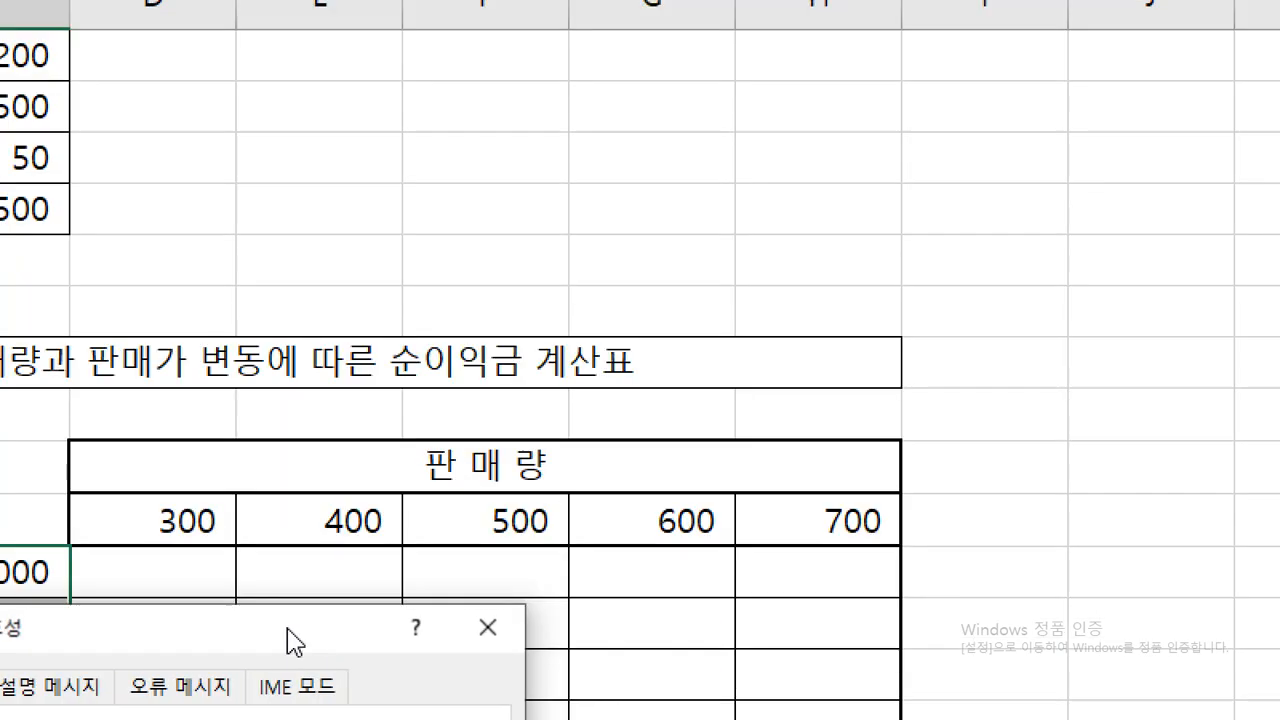
drag(290, 640, 550, 355)
Step: Restrict the 판매가 cells with a 사용자 지정 validation rule using the formula =mod($C14,1000)=0
click(373, 522)
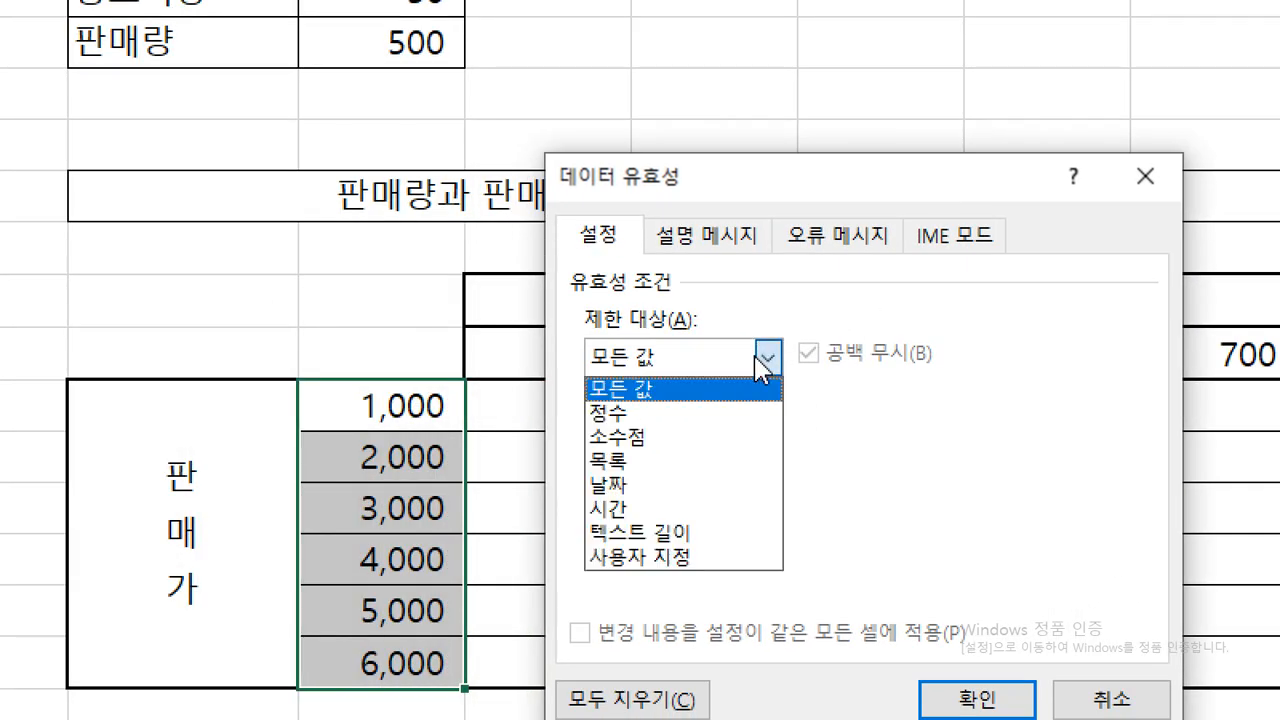
click(680, 558)
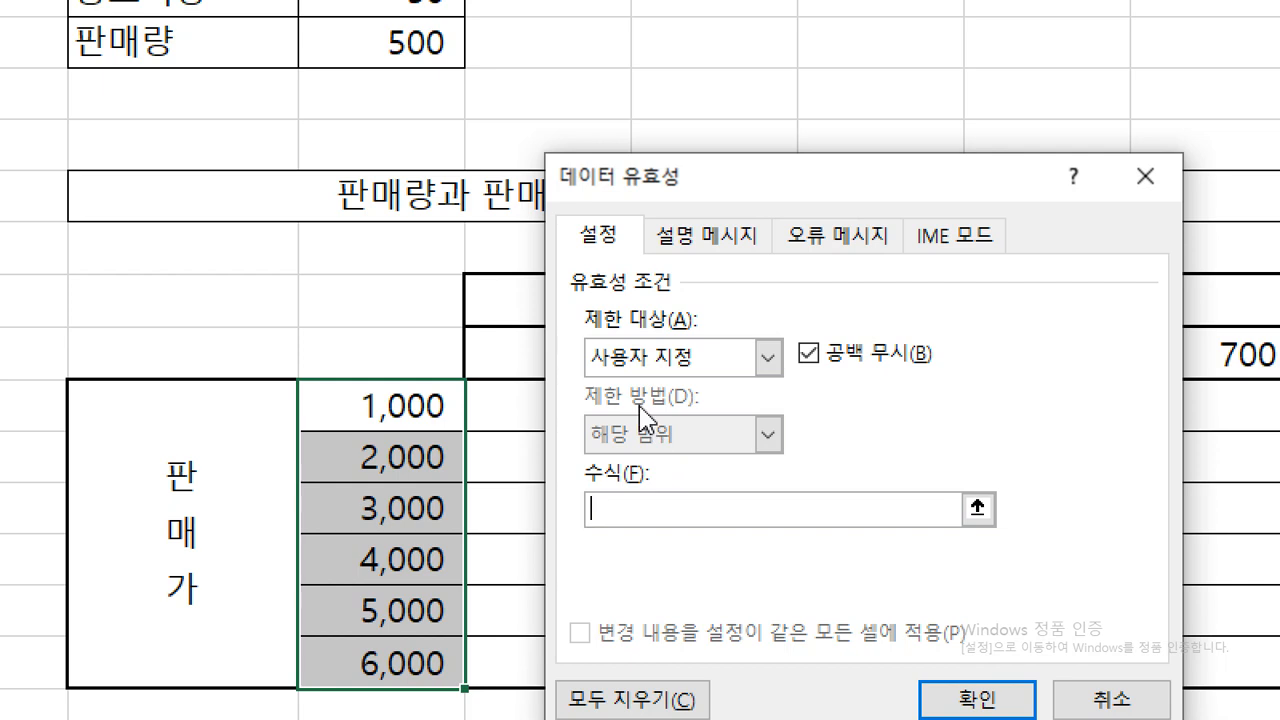
text(=mod()
key(Left)
key(Right)
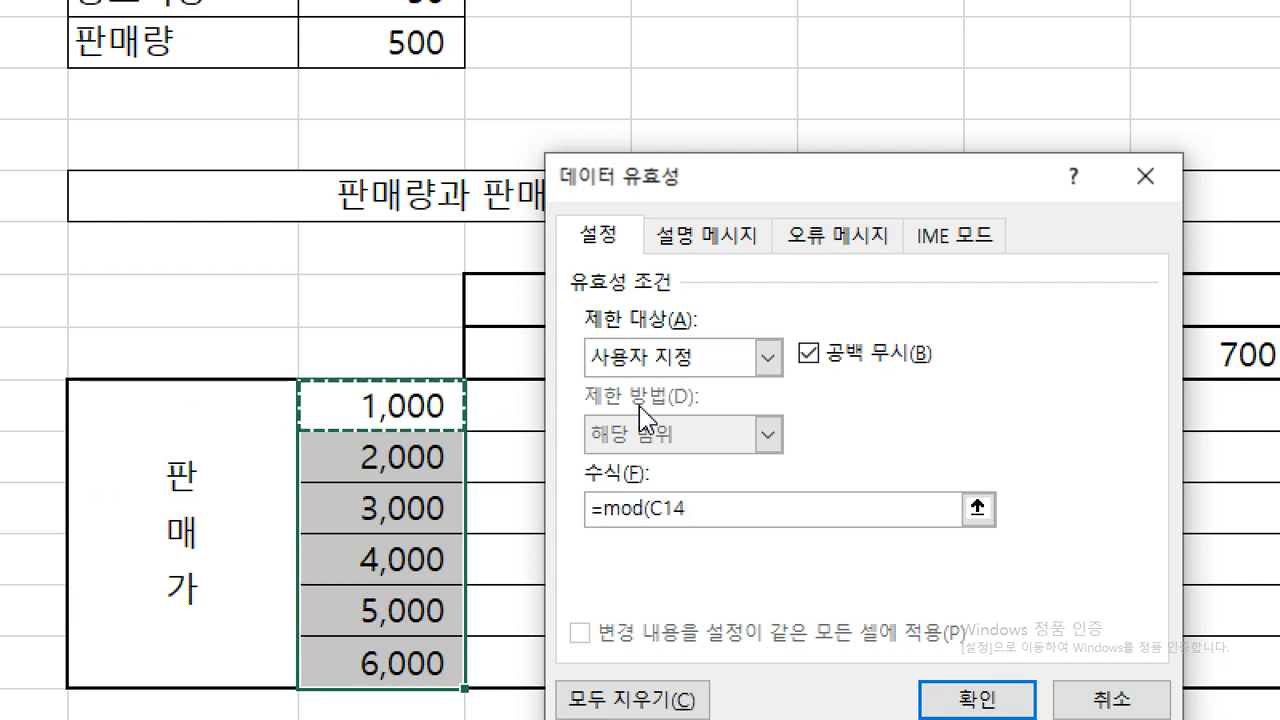
key(F4)
key(F4)
key(F4)
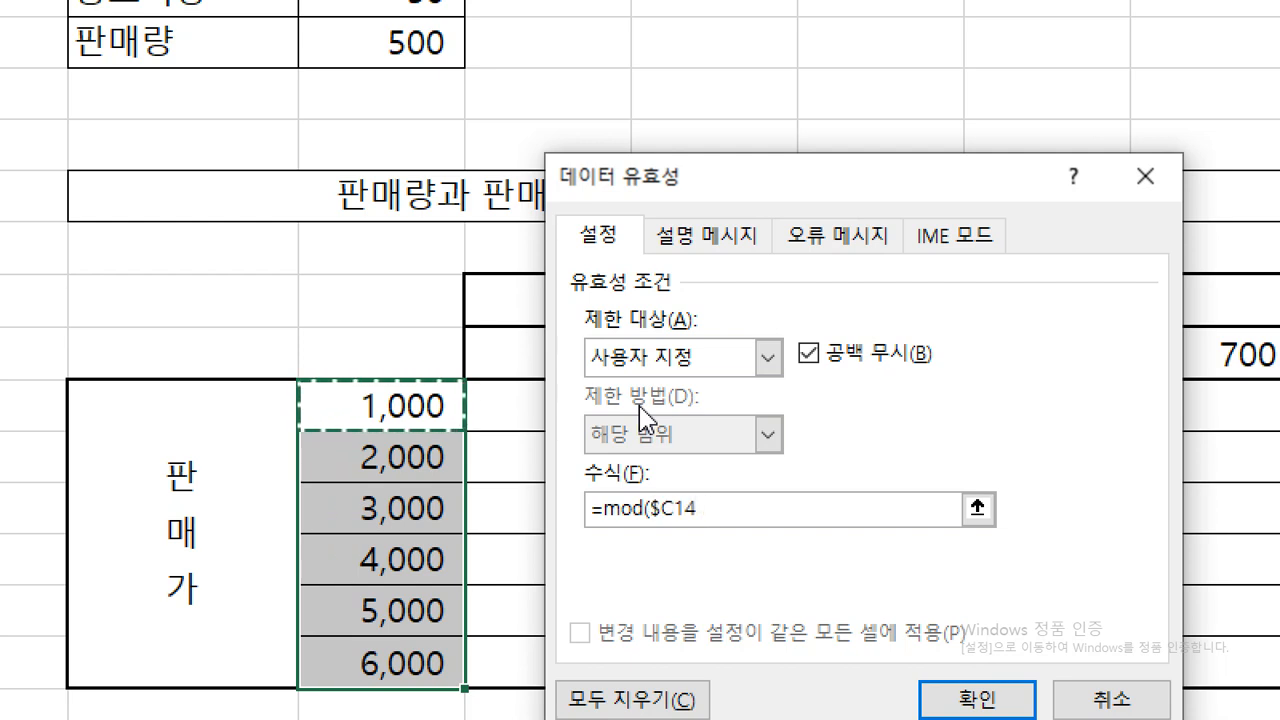
text(,1000)
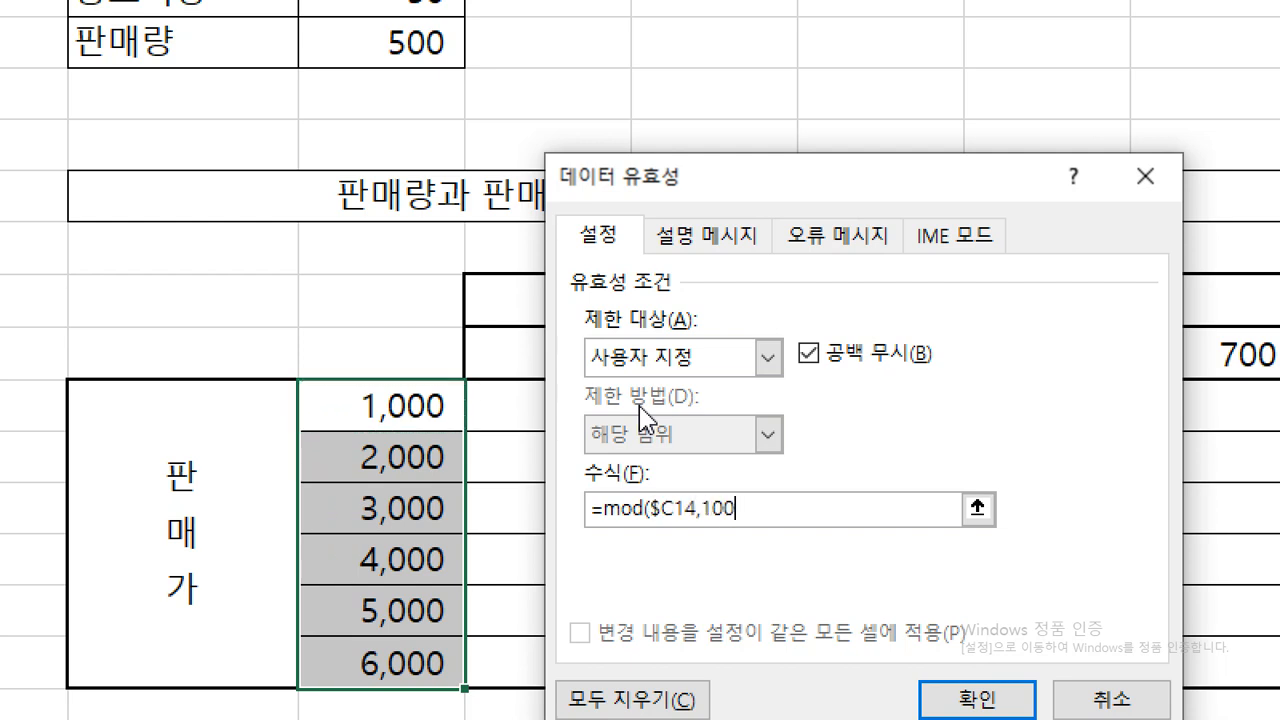
text()=0)
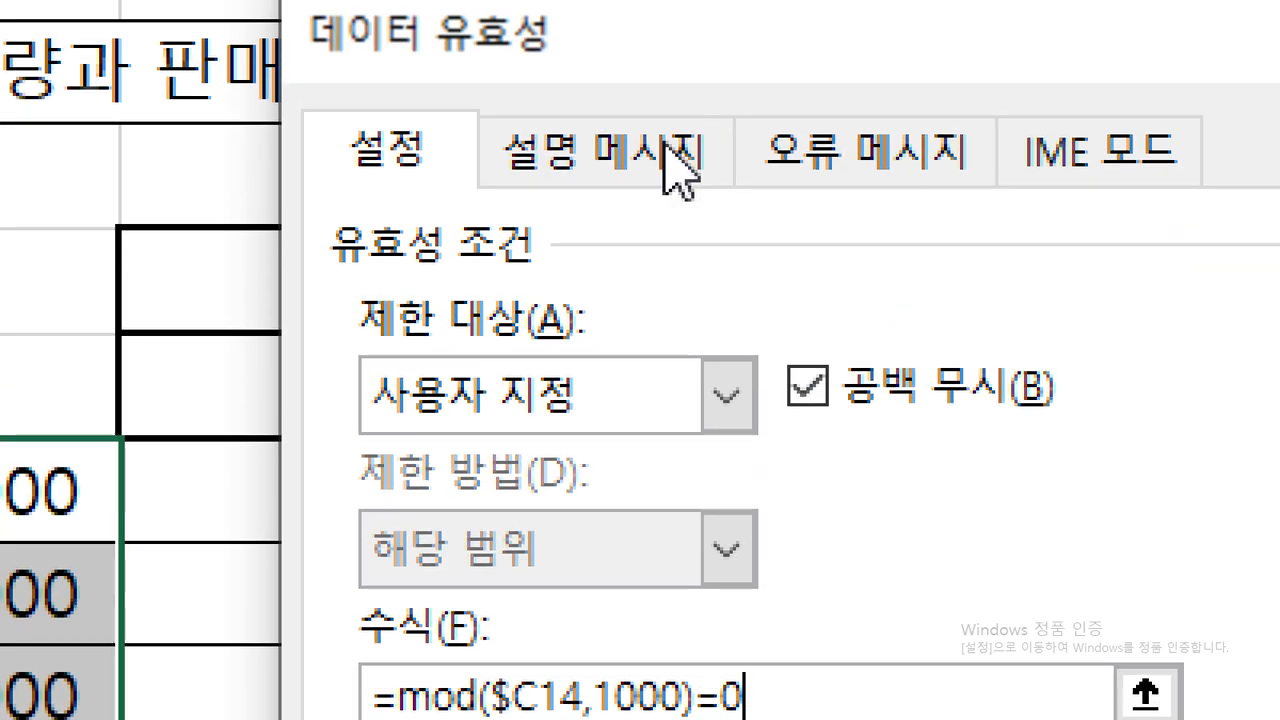
Step: Give the validation an input message titled "판매가 입력" with the text "1000 단위 입력"
click(668, 165)
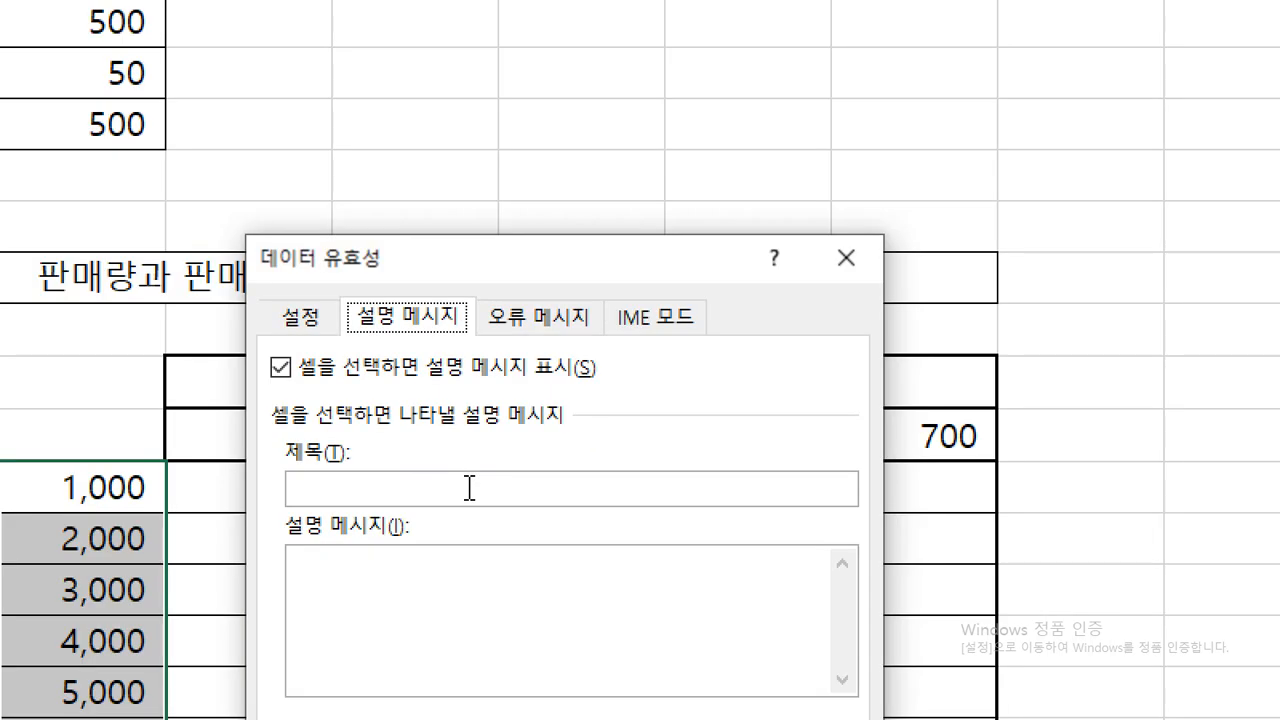
click(469, 488)
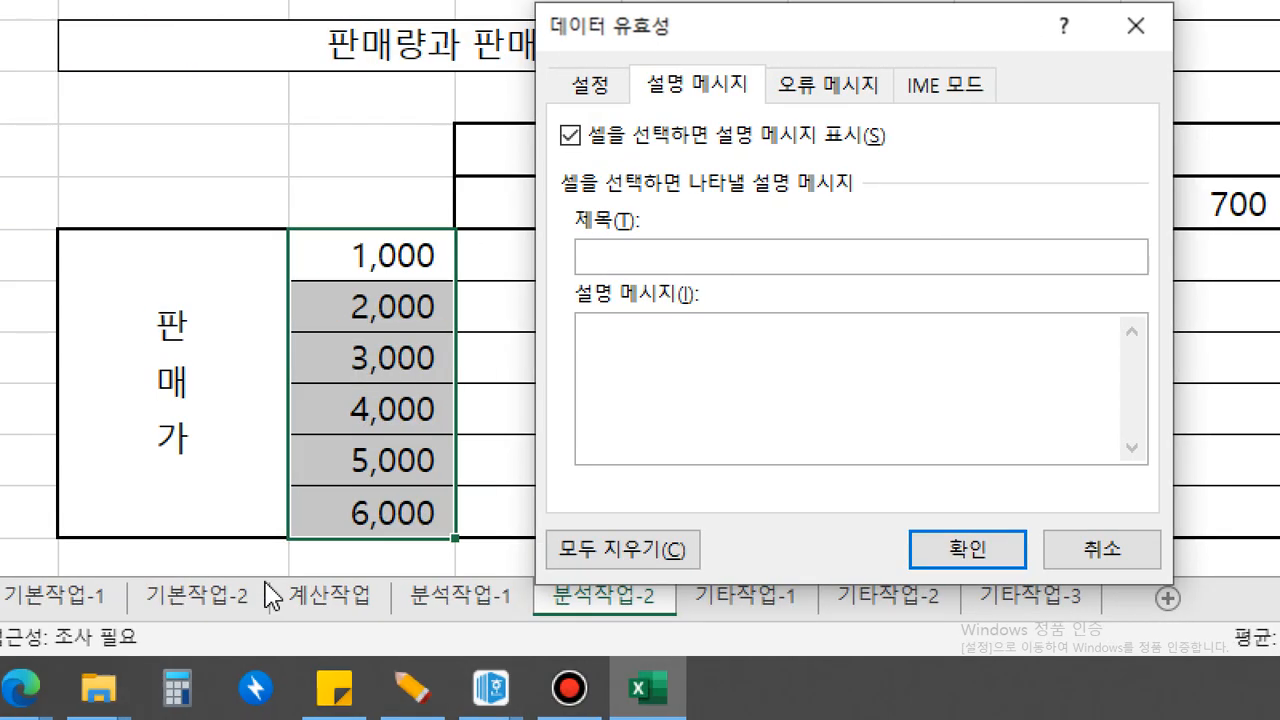
text(vks)
key(BackSpace)
key(BackSpace)
key(BackSpace)
key(Hangul)
text(판매가 입력)
key(Tab)
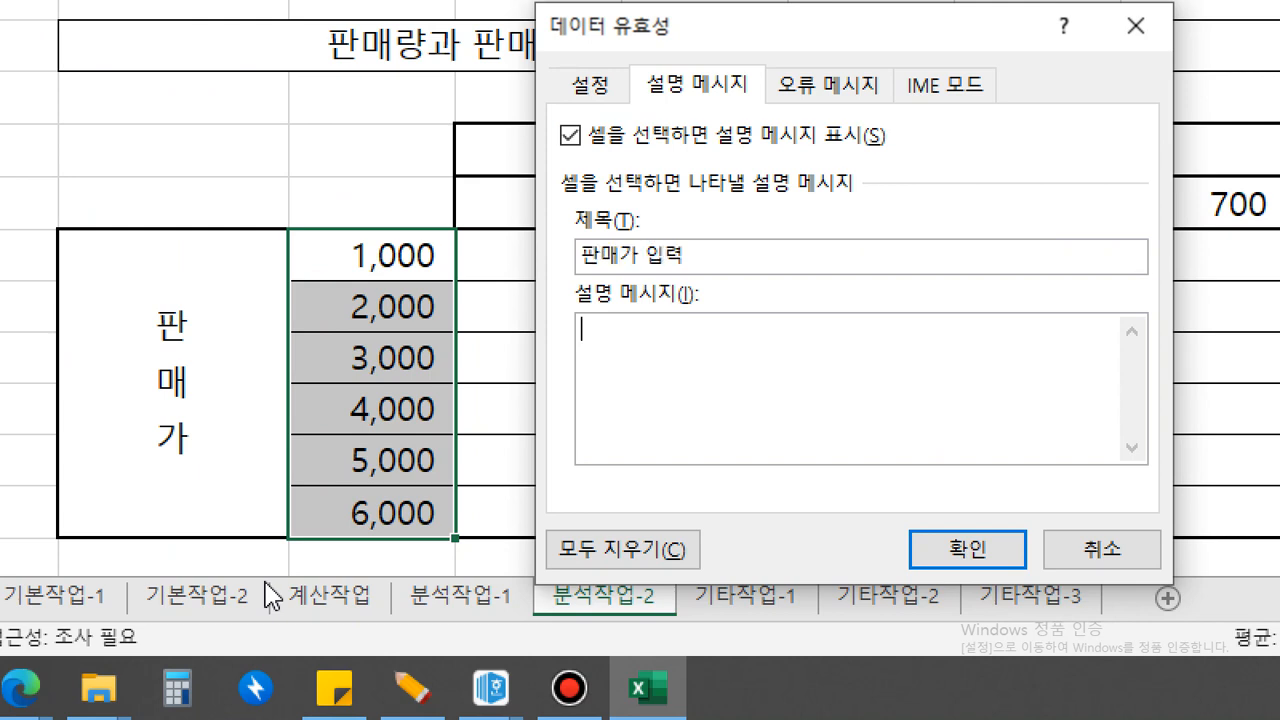
text(100 0 단위 입력)
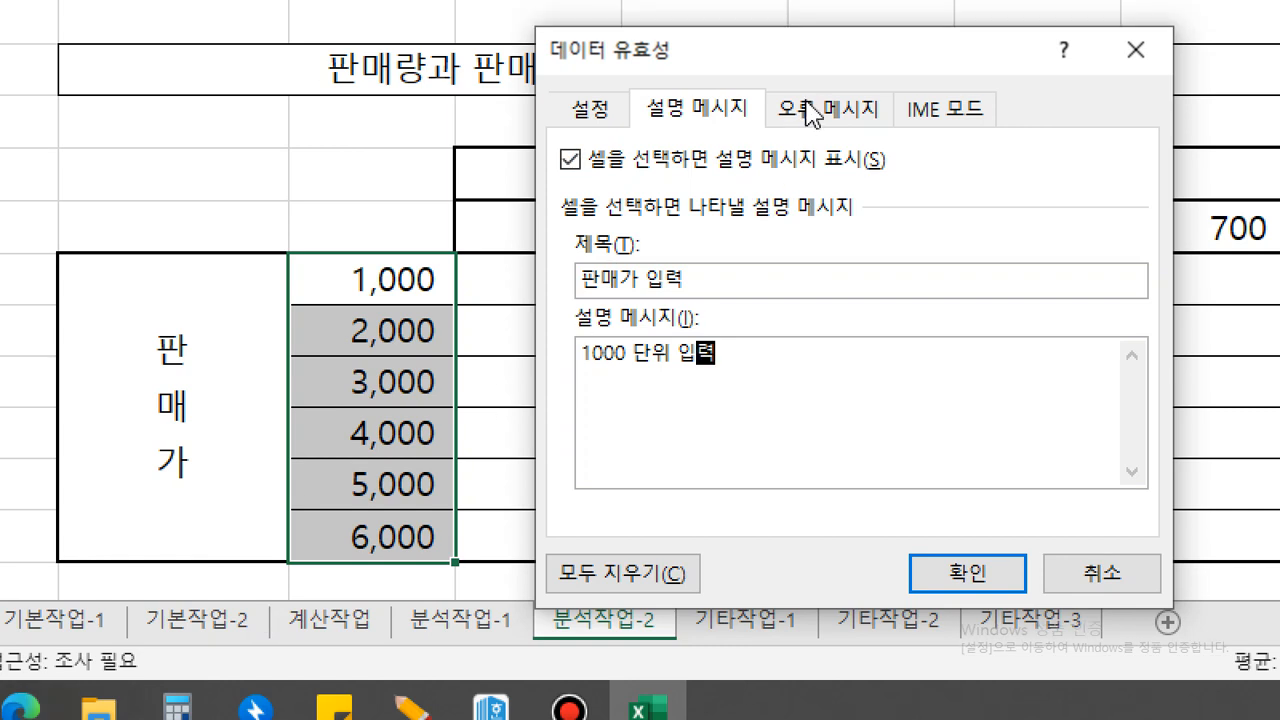
Step: Set the validation's error alert title to "입력오류" and its message to "1000단위로 입력하세요.", and apply the validation
click(808, 84)
click(895, 280)
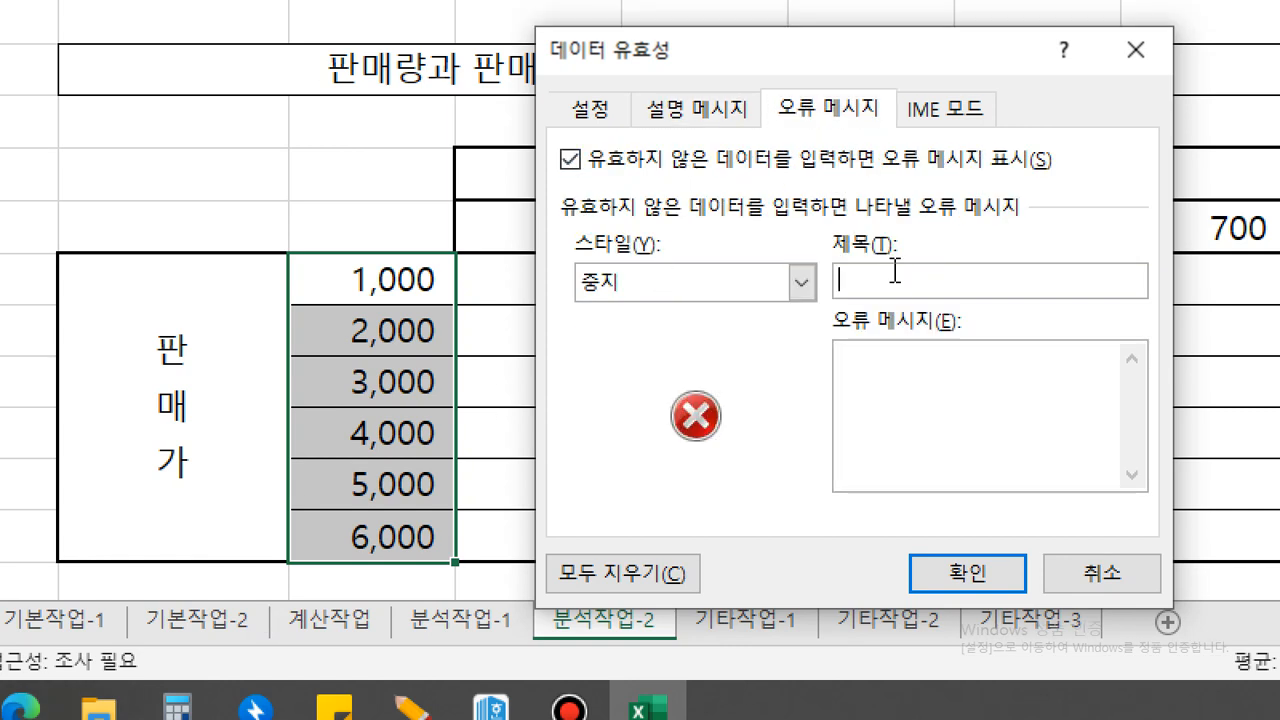
text(입력오류)
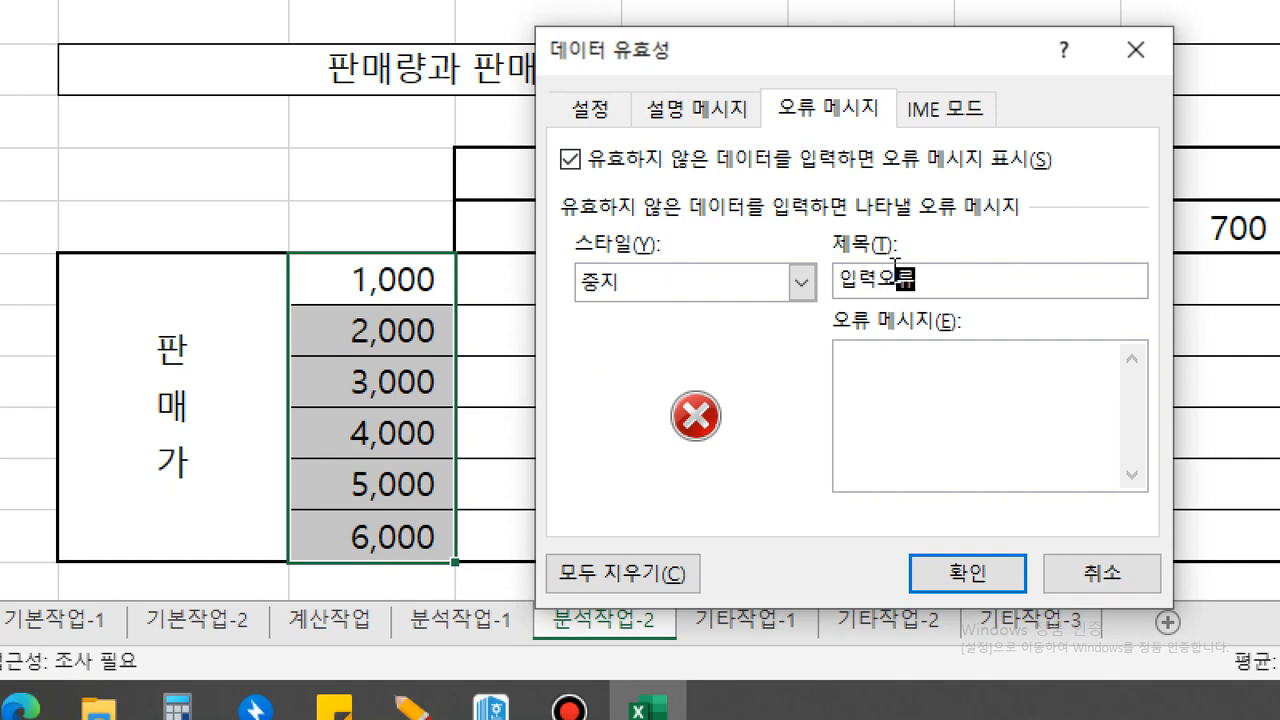
key(Tab)
text(10900)
key(BackSpace)
key(BackSpace)
key(BackSpace)
text(00)
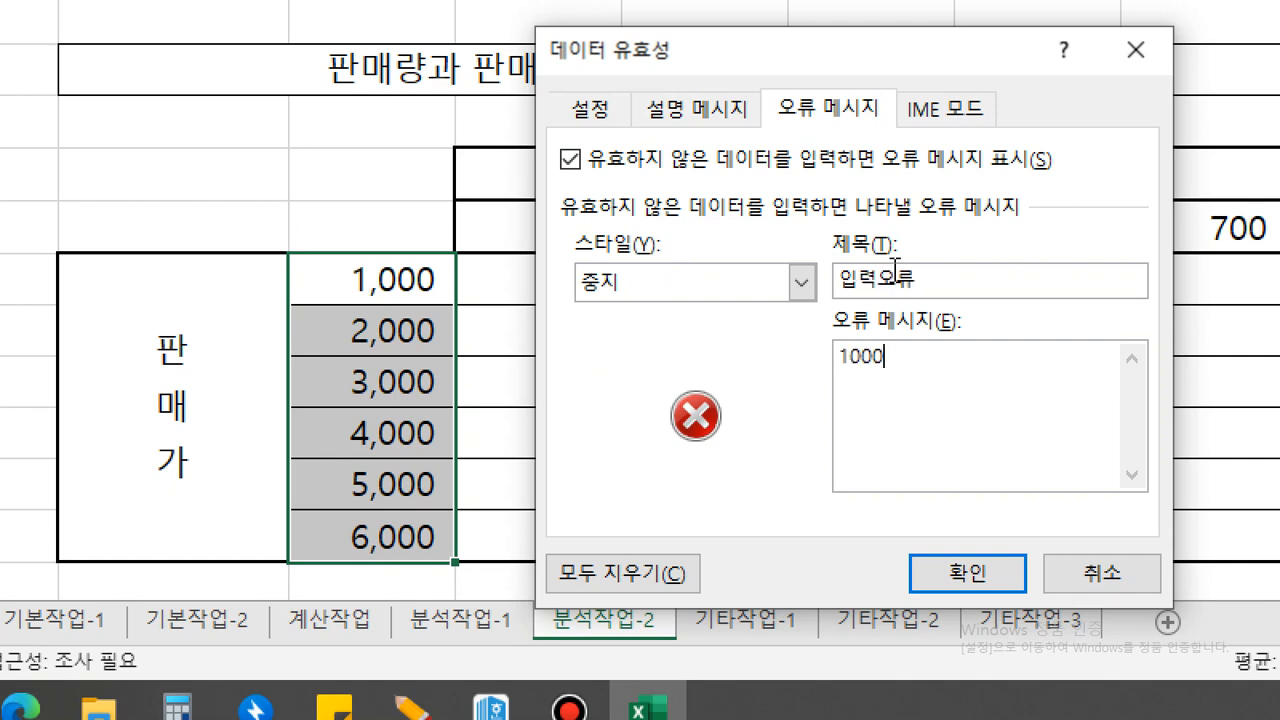
text(단위로 입력사)
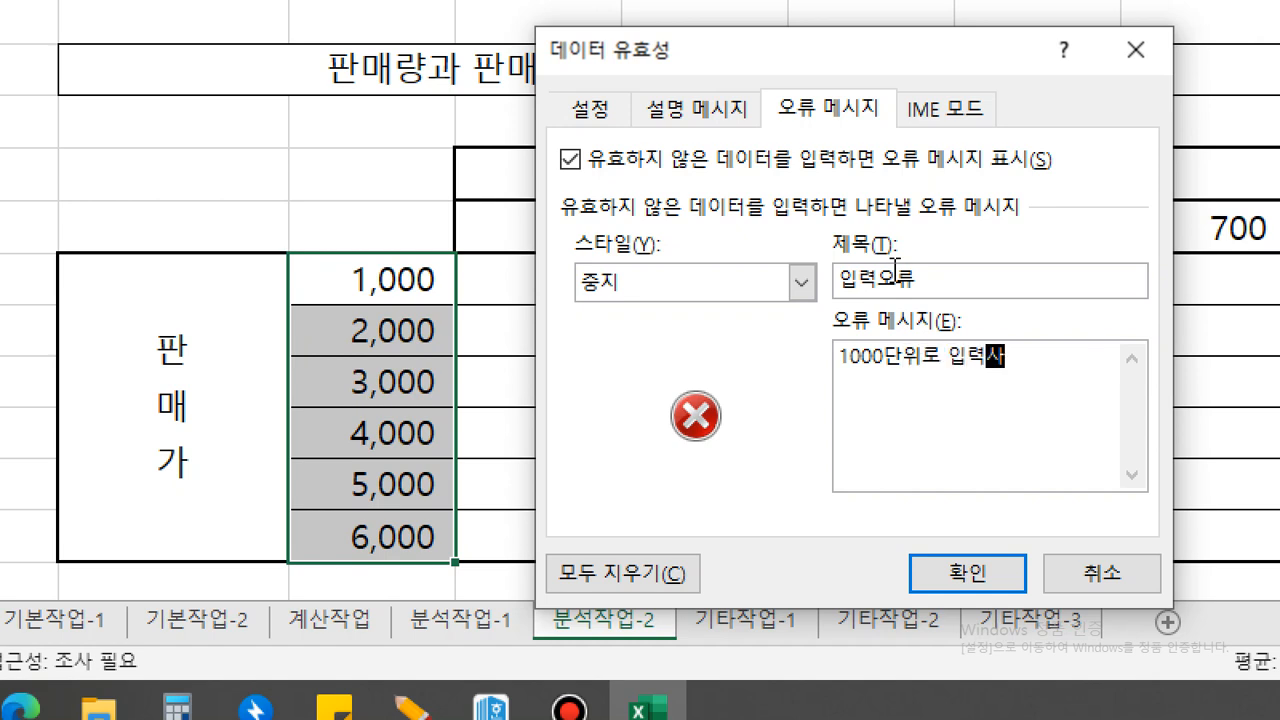
key(BackSpace)
key(BackSpace)
text(하세요.)
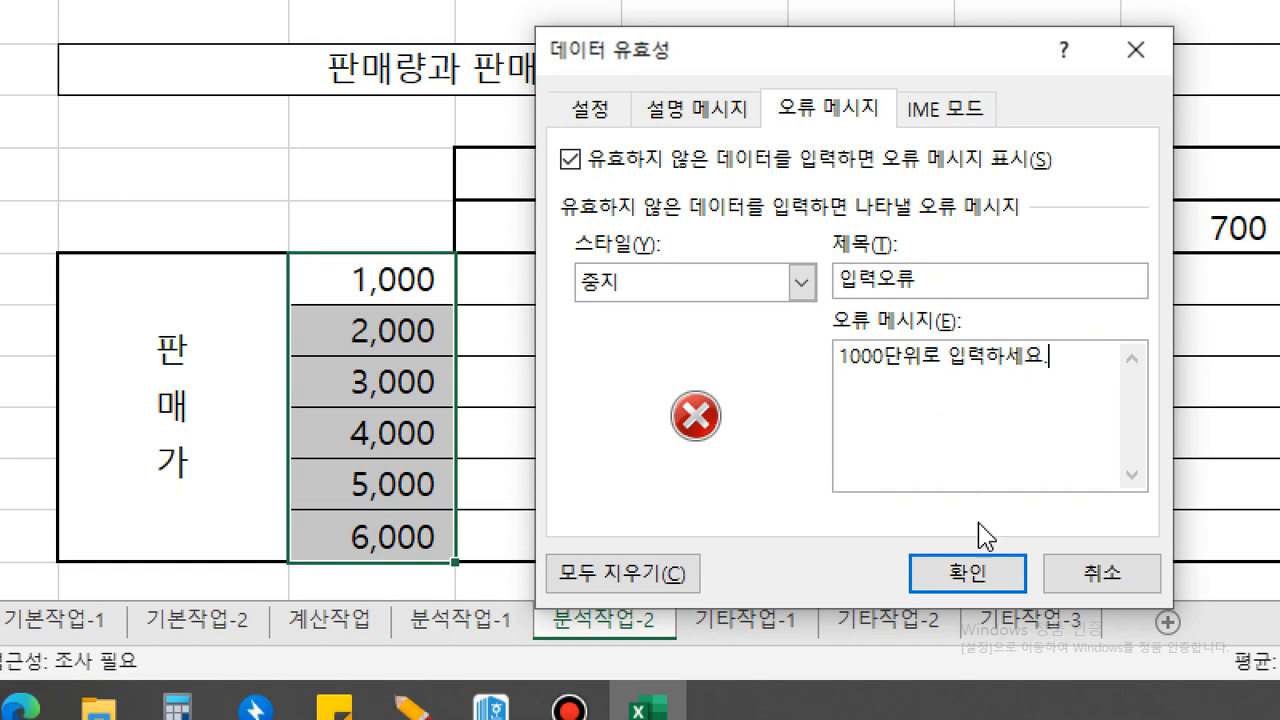
click(992, 573)
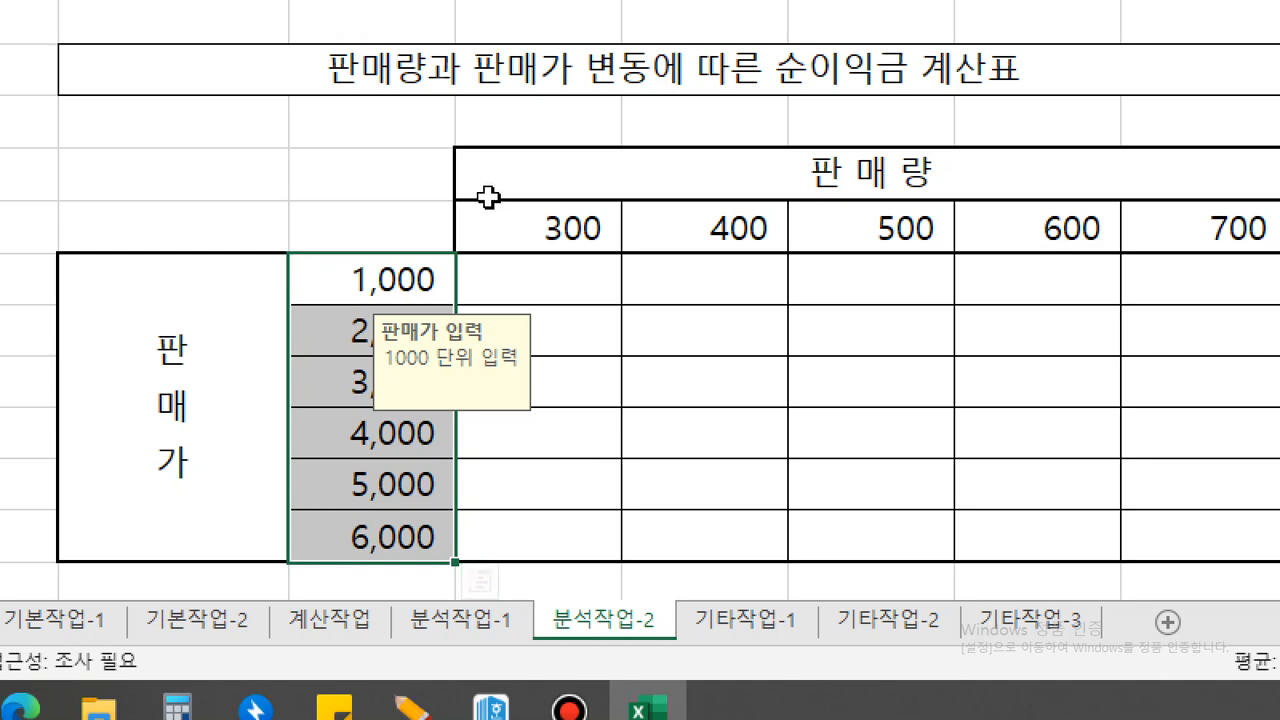
Step: Begin a net profit formula in corner cell C13 with =(C4-C3)*, subtracting 제조원가 from 판매가
click(401, 219)
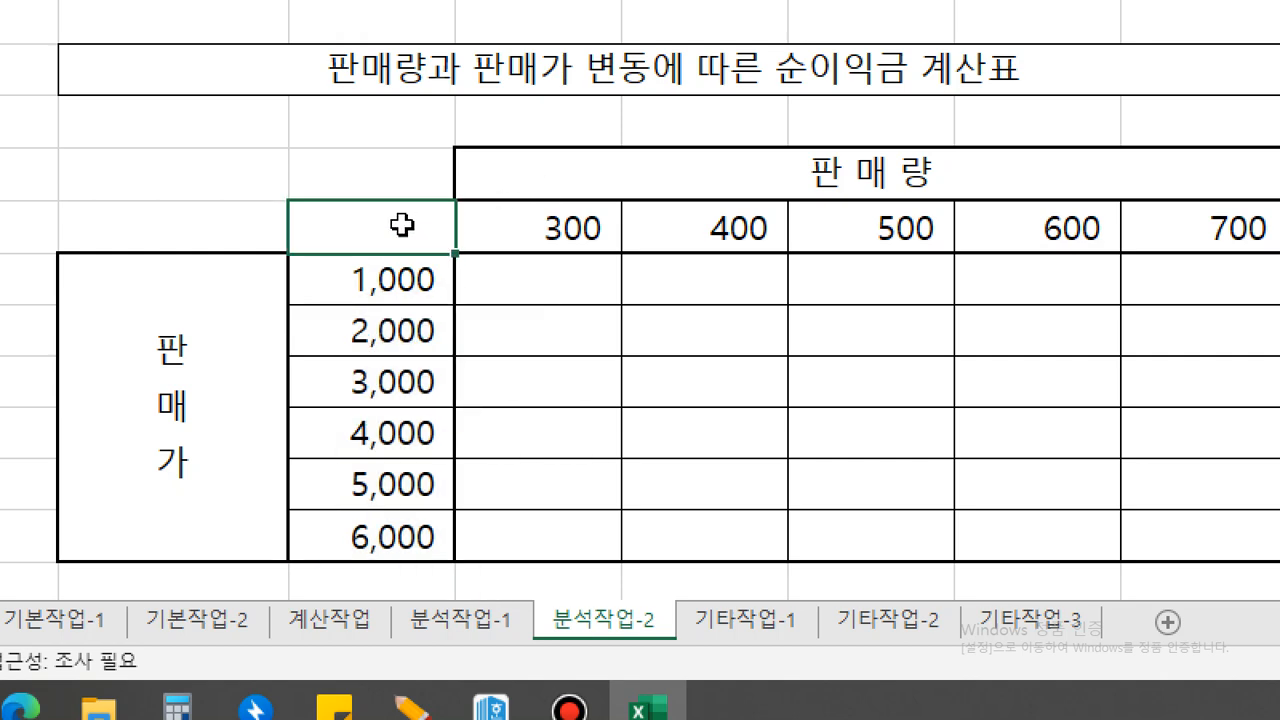
text(=()
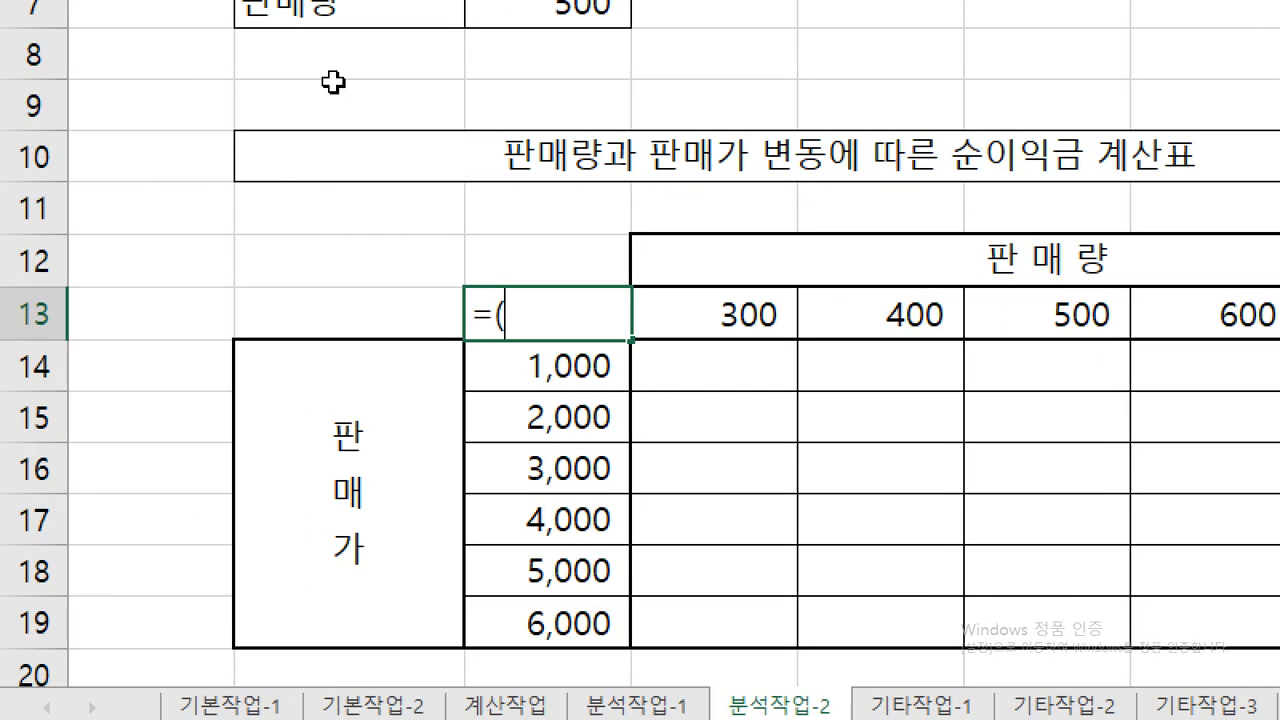
click(517, 86)
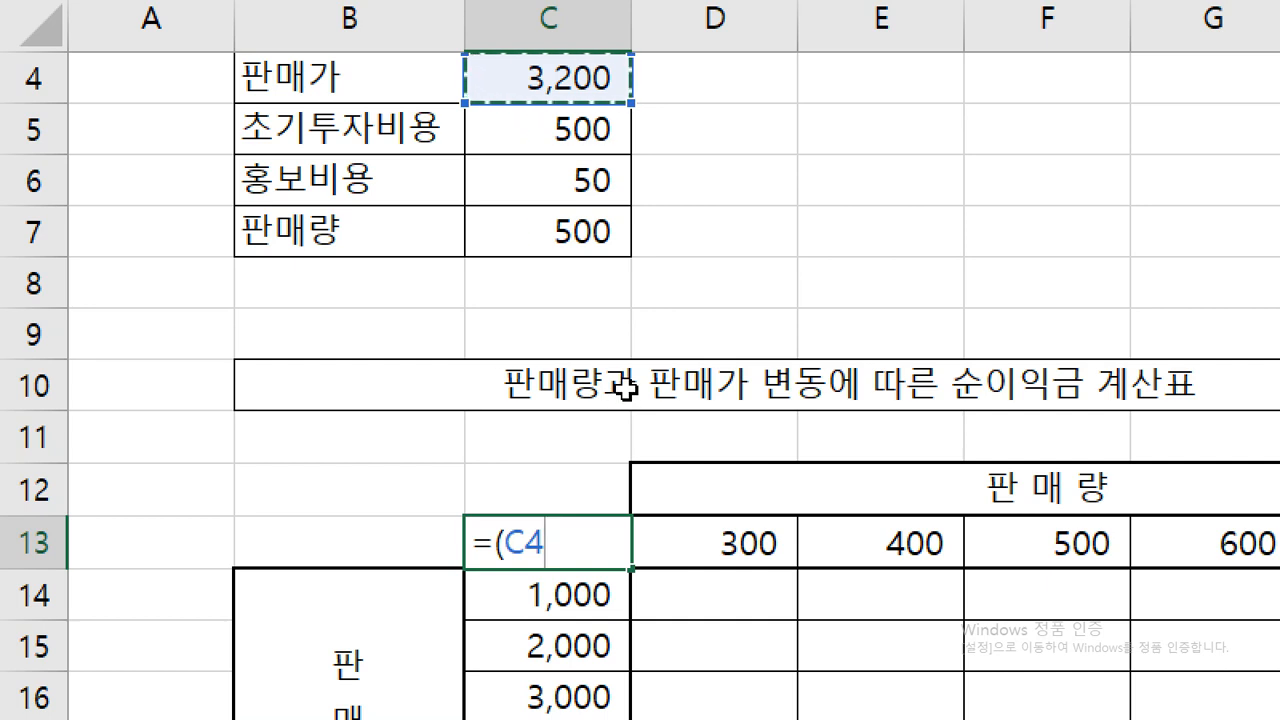
text(-)
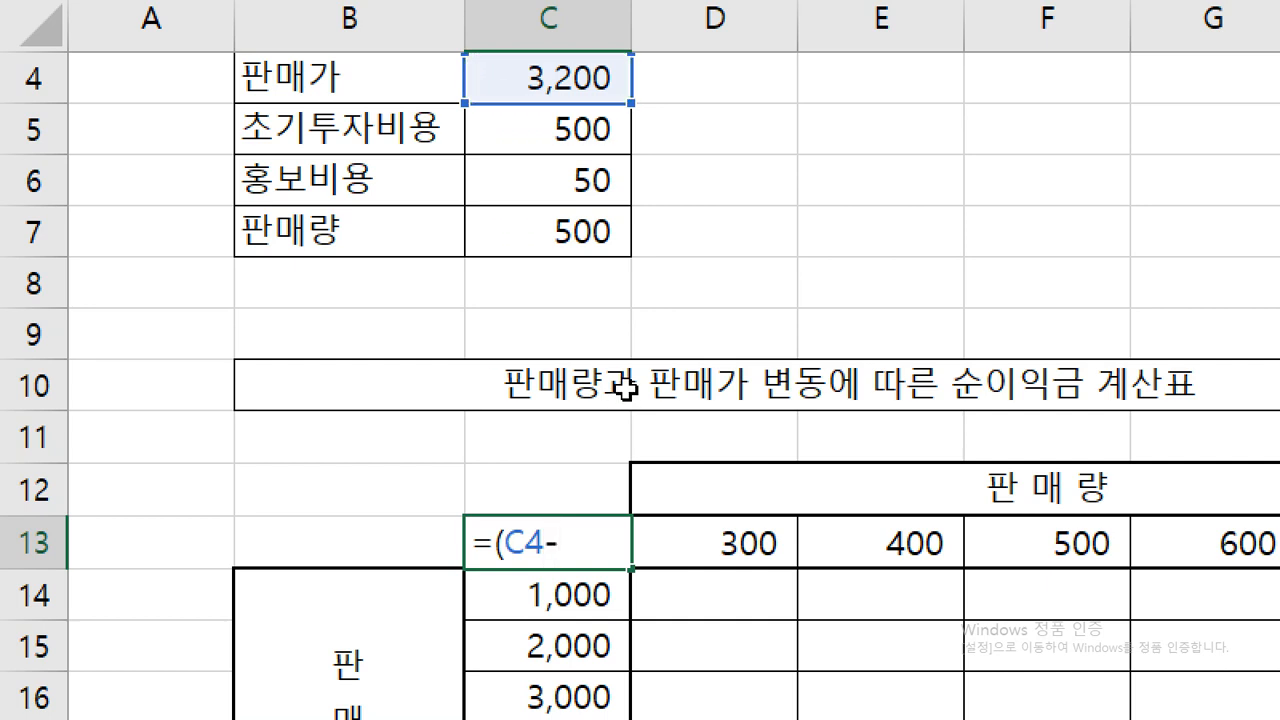
text())
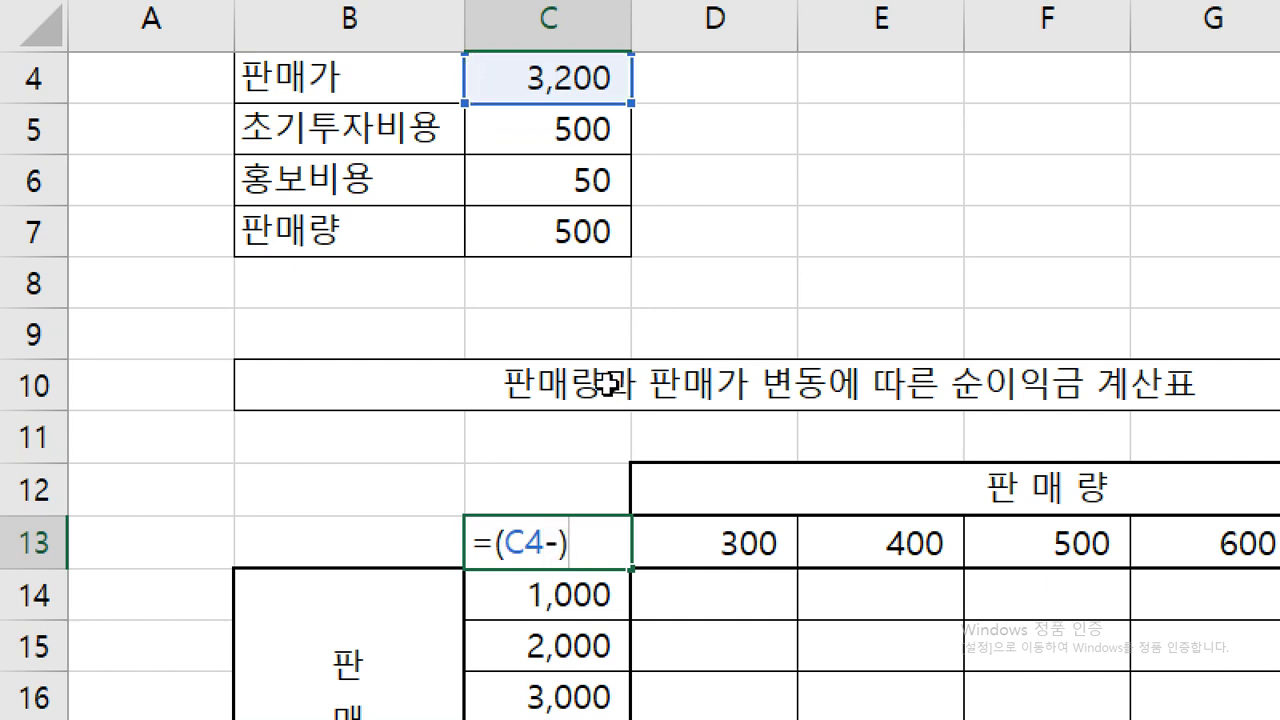
scroll(600, 390, up, 1)
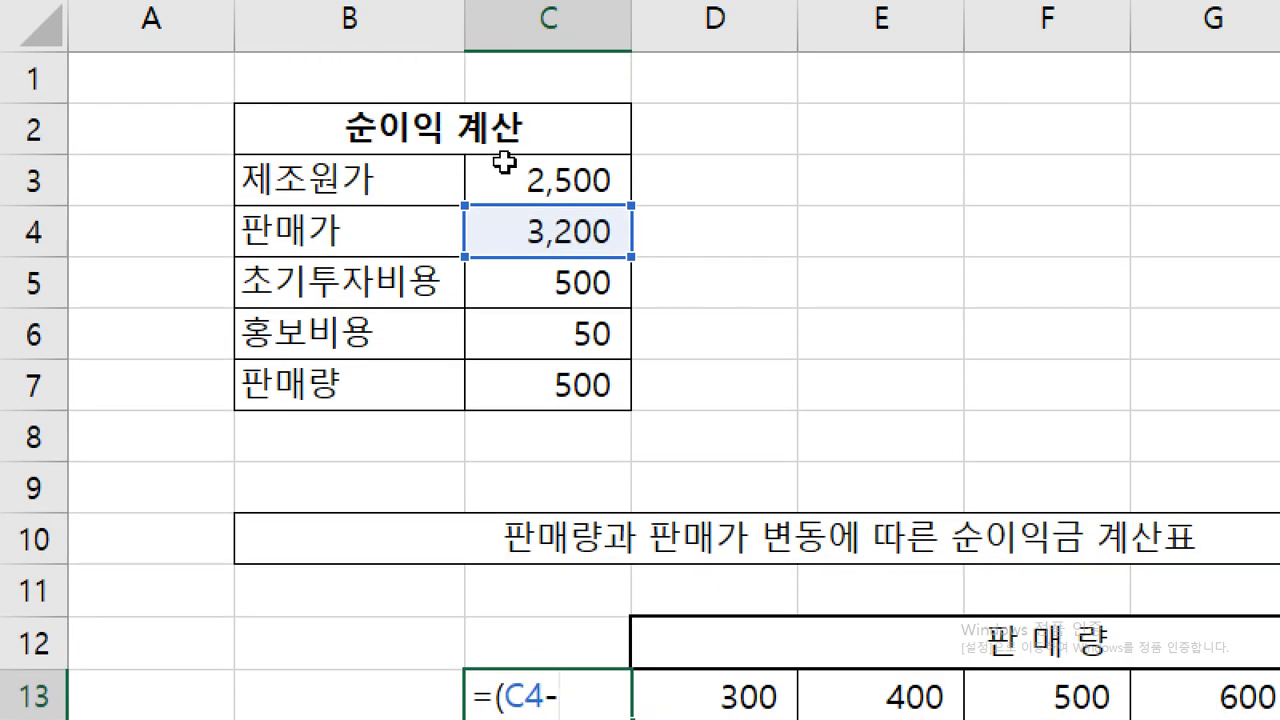
click(550, 172)
scroll(717, 611, down, 1)
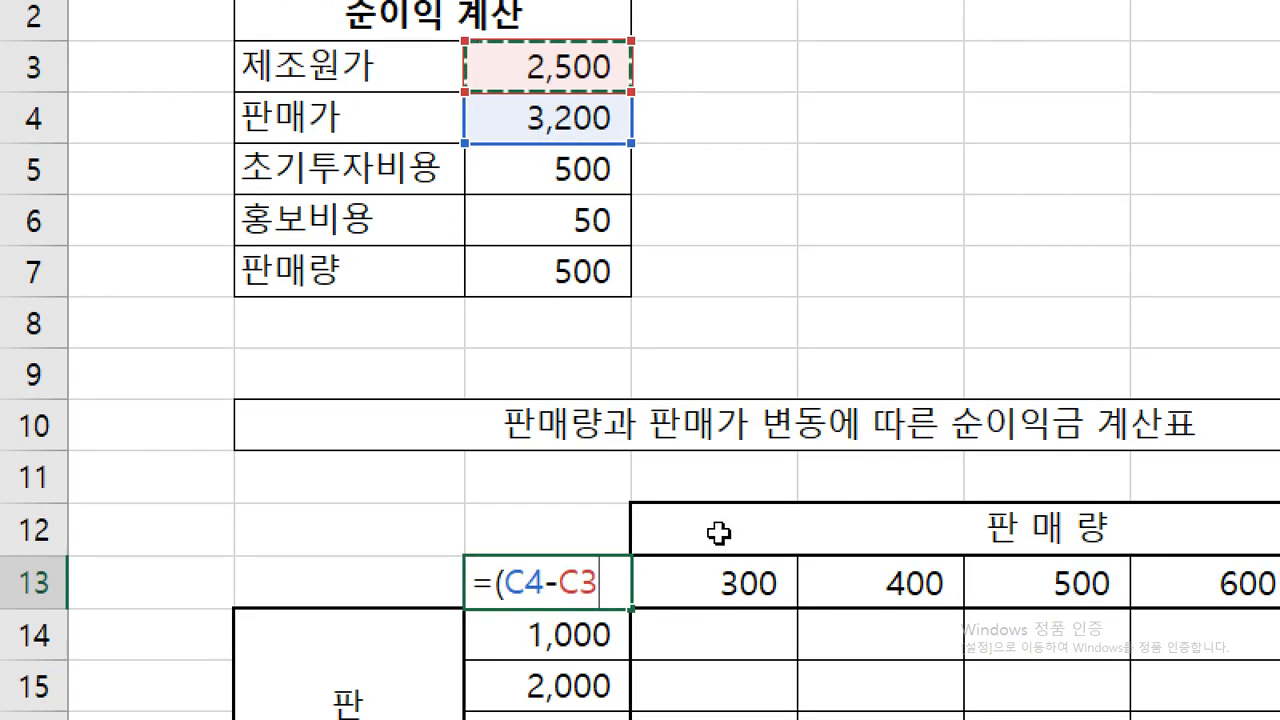
text()*)
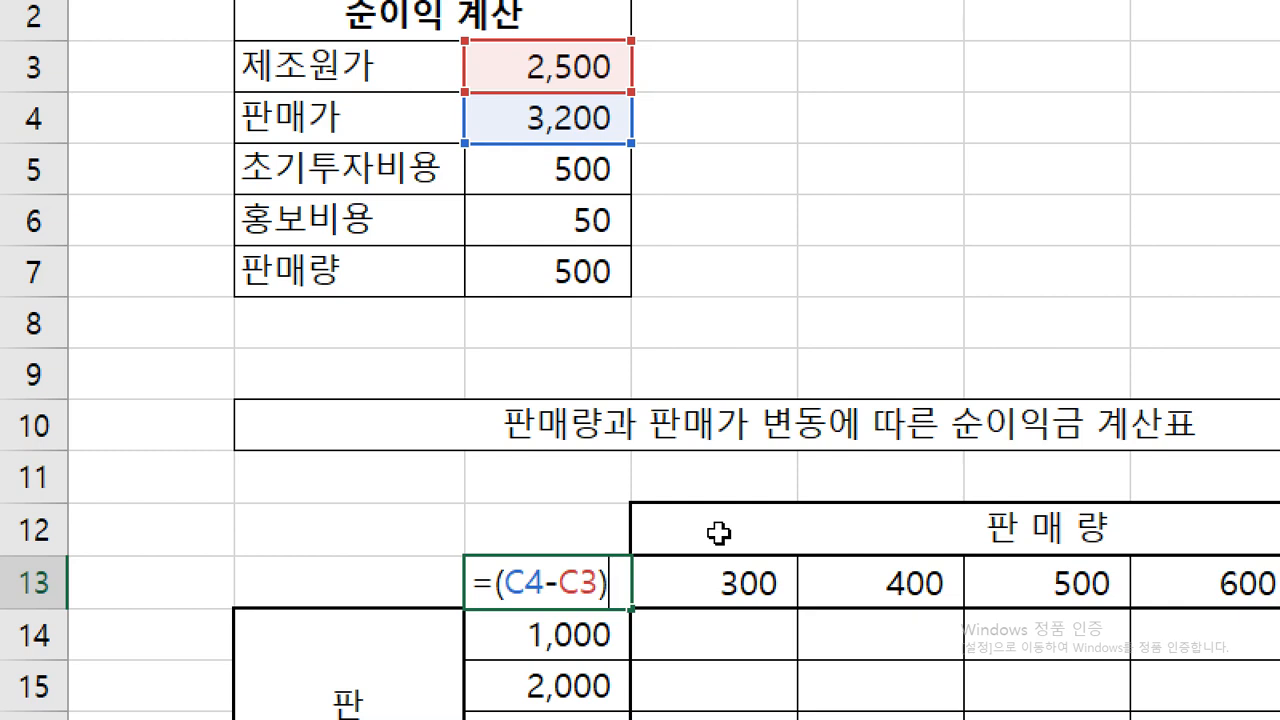
Step: Complete the C13 formula as =(C4-C3)*C7-C5-C6 using 판매량, 초기투자비용 and 홍보비용, and enter it
click(586, 279)
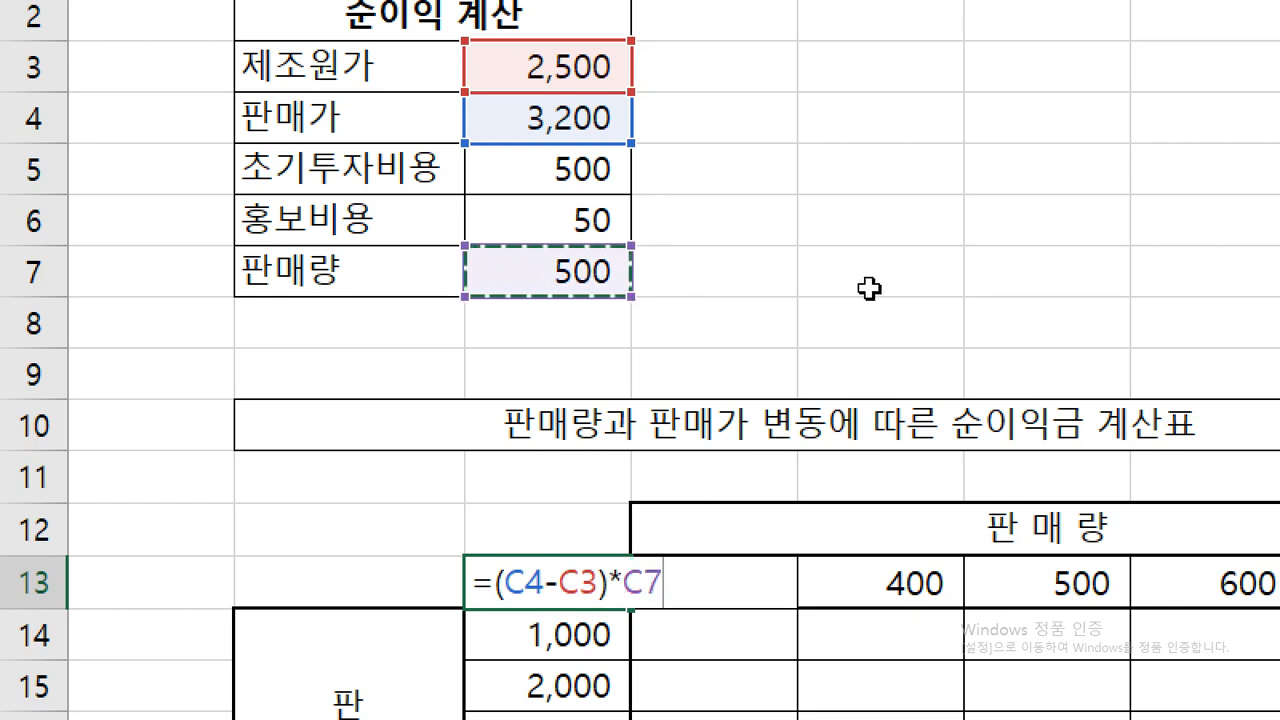
text(-)
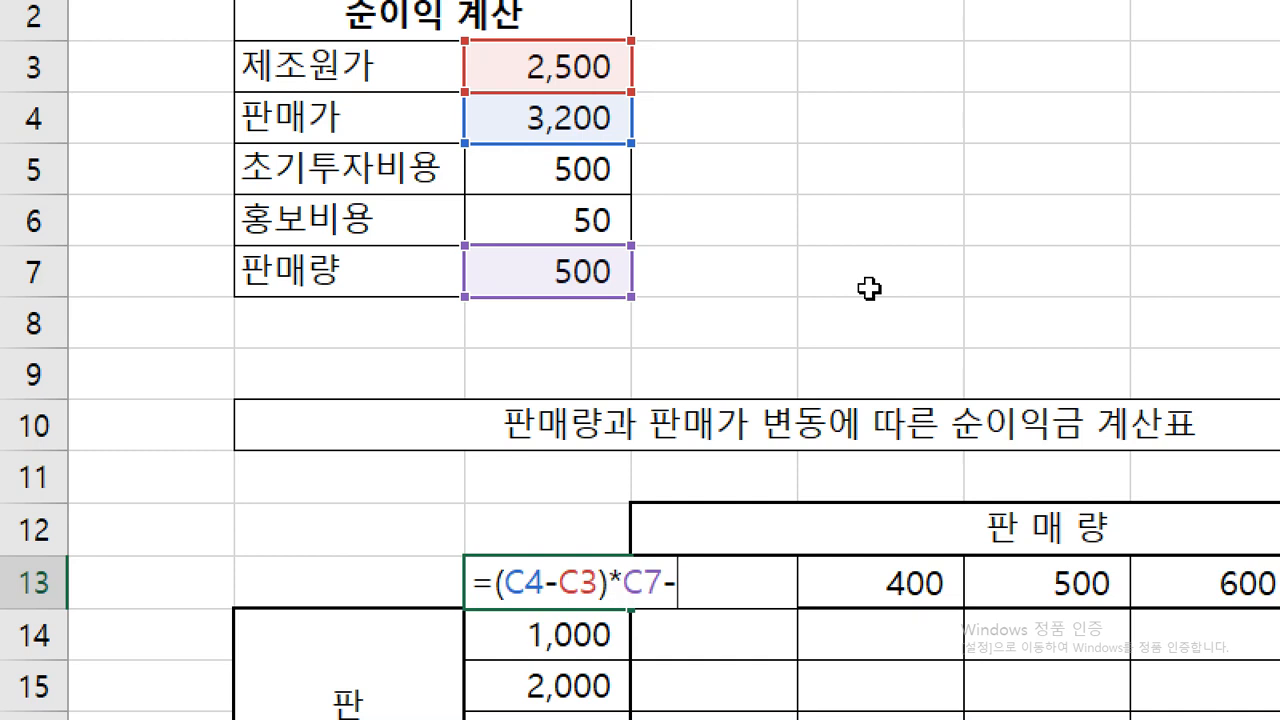
click(612, 182)
text(-)
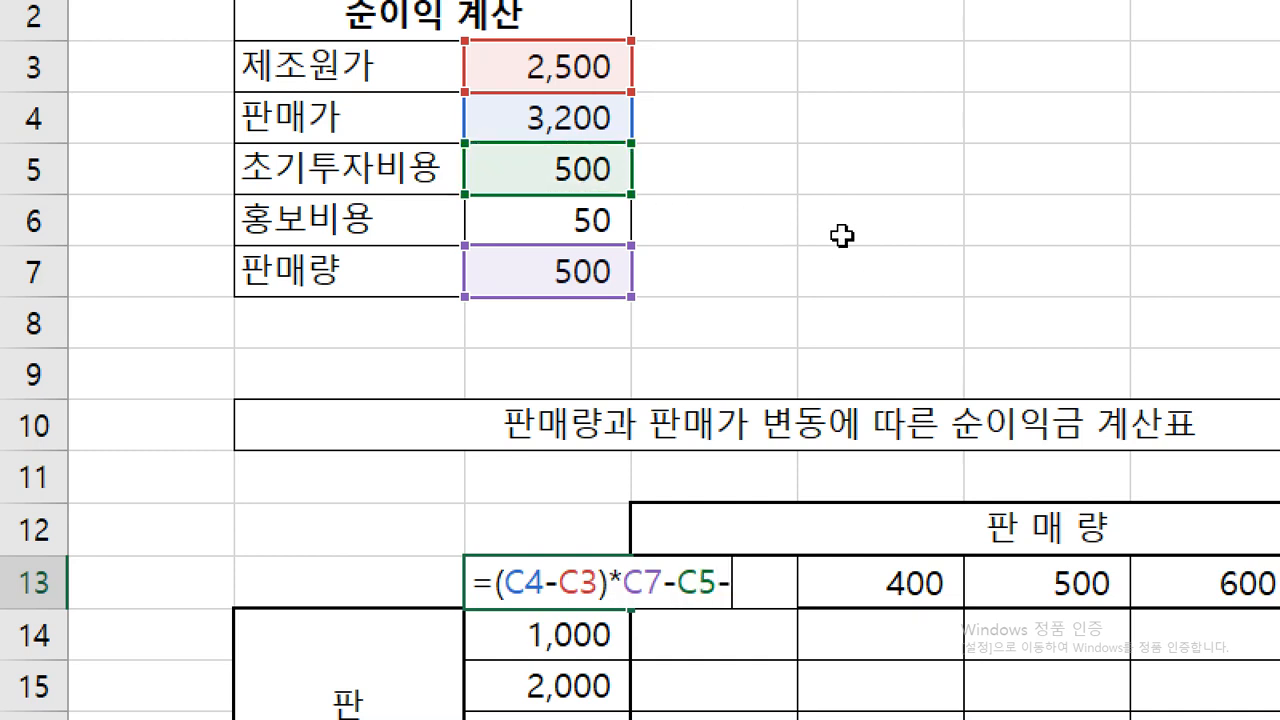
click(610, 205)
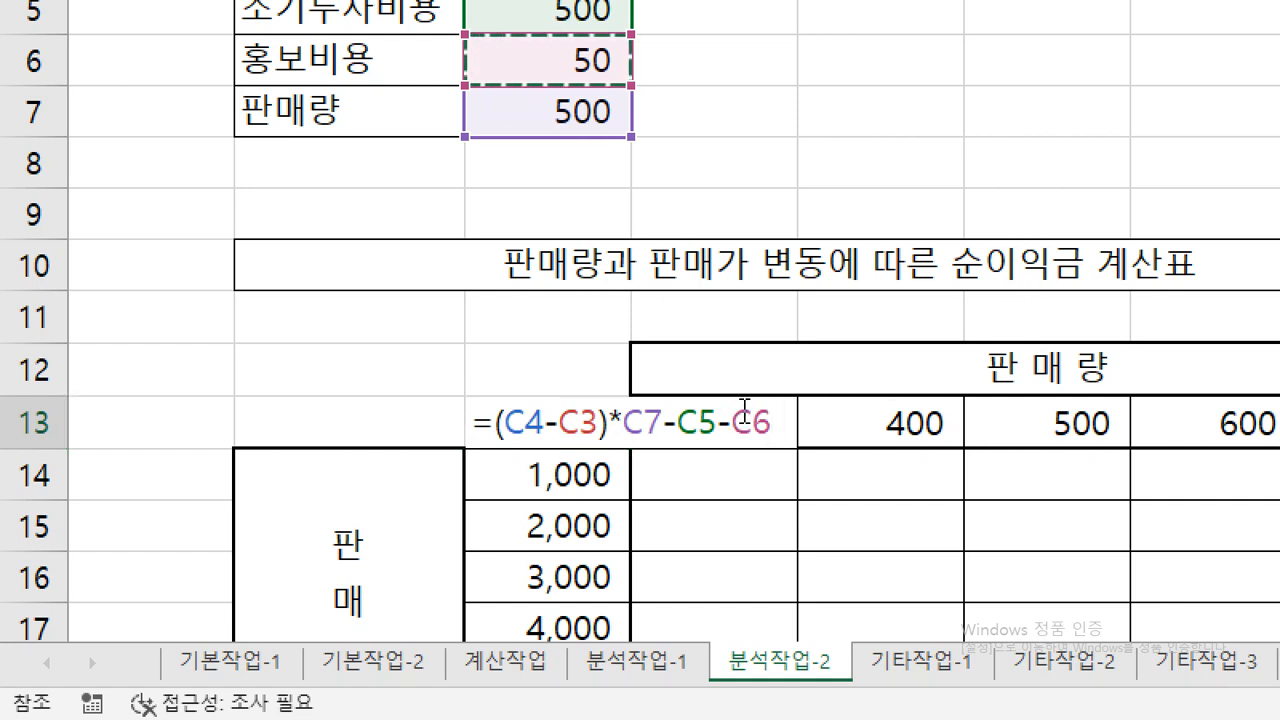
key(Return)
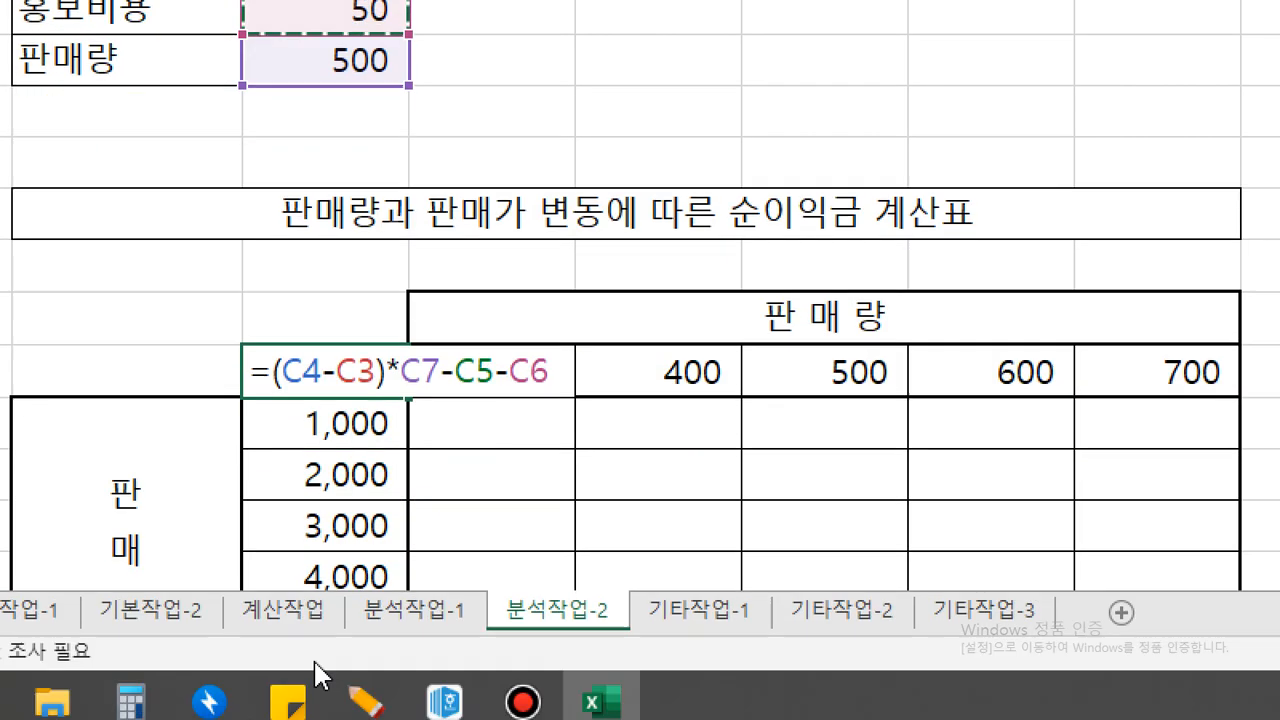
key(Return)
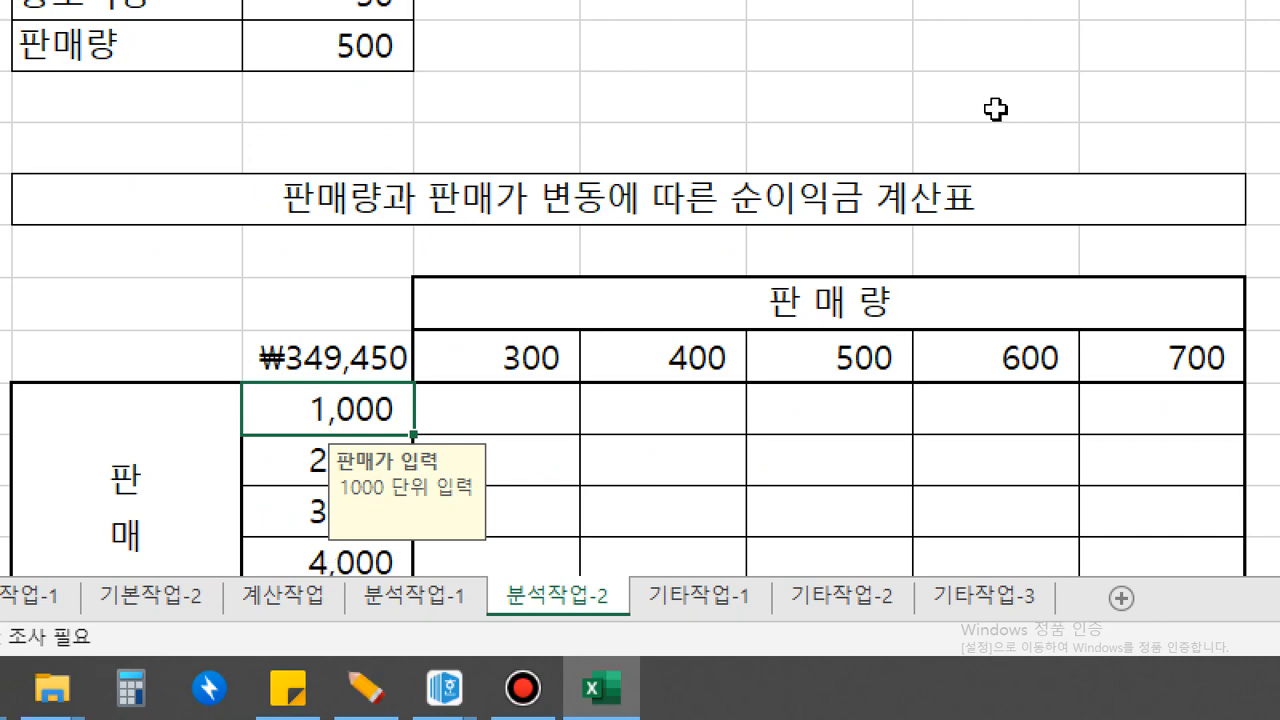
scroll(530, 393, down, 1)
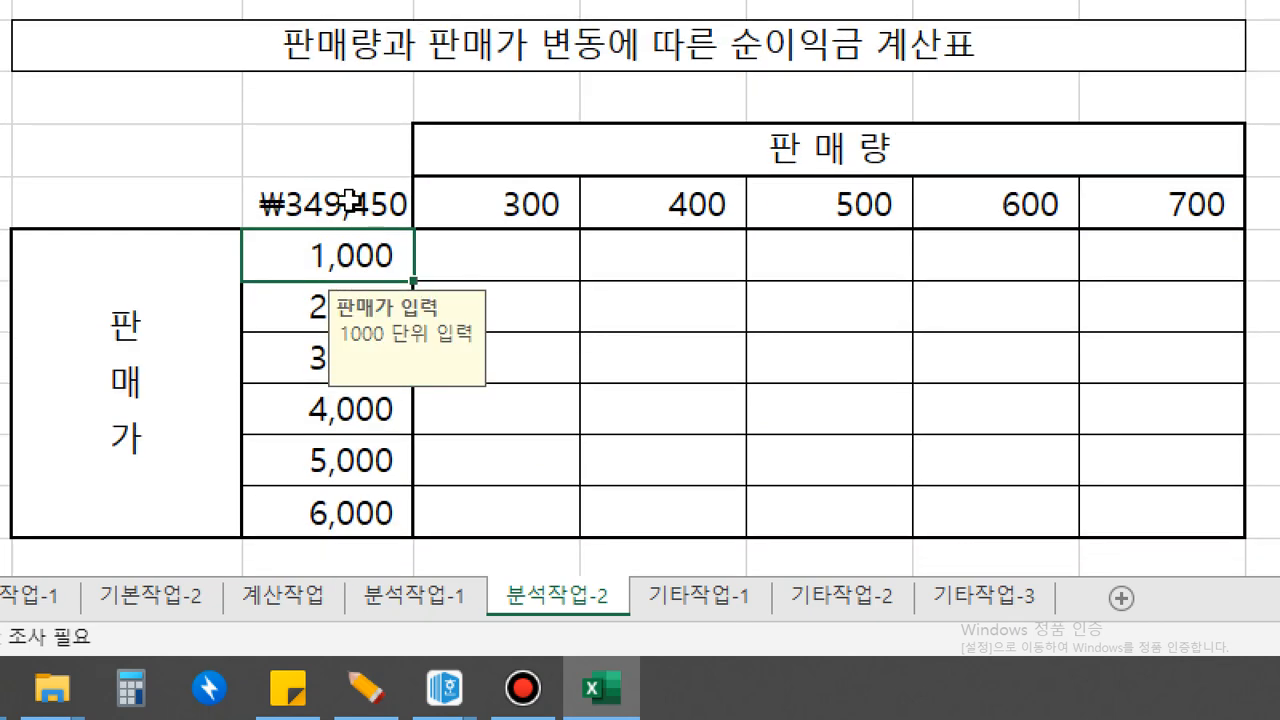
Step: Create a two-variable data table over C13:H19 with 판매량 cell C7 as row input and 판매가 cell C4 as column input
drag(338, 200, 1203, 502)
drag(1120, 502, 1120, 514)
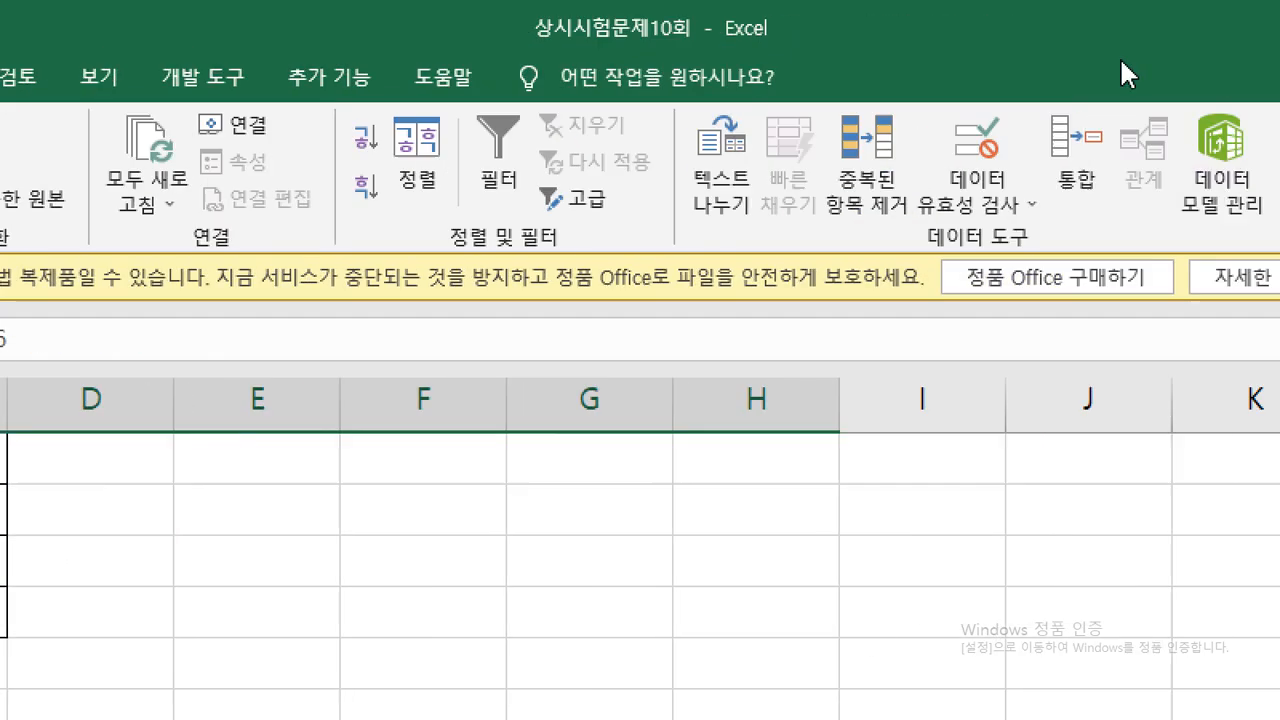
click(1030, 190)
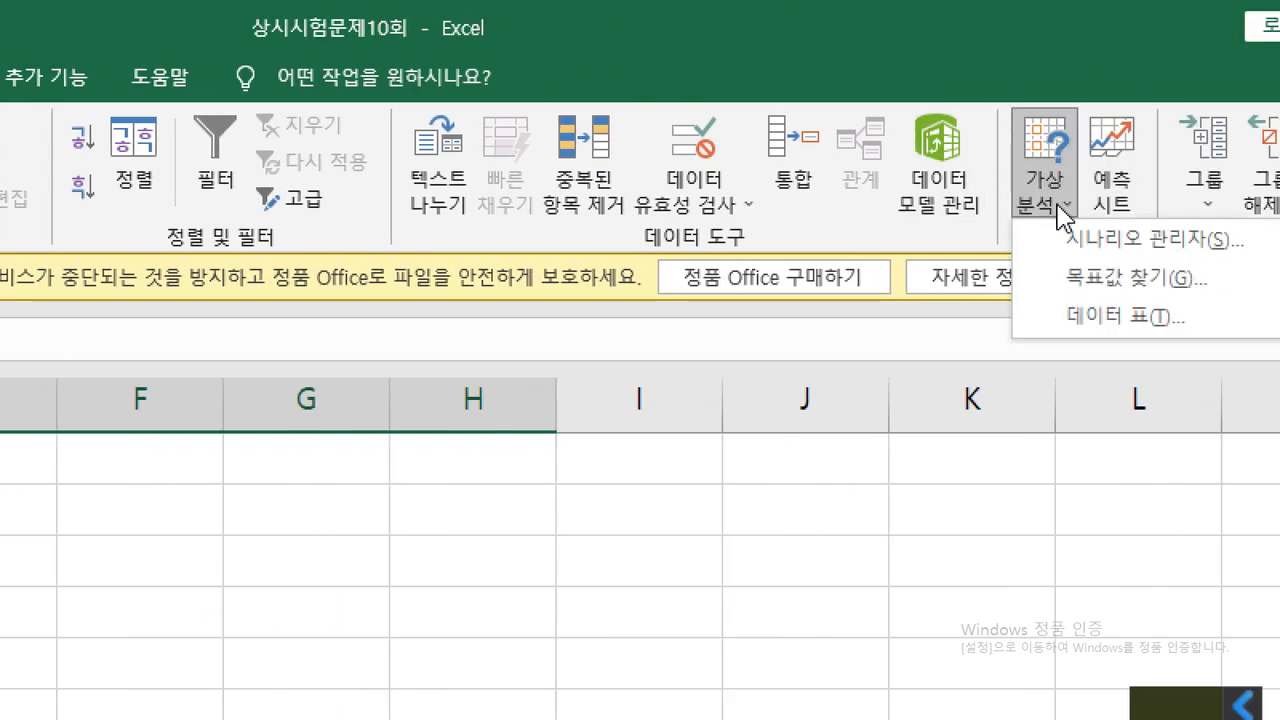
click(1080, 318)
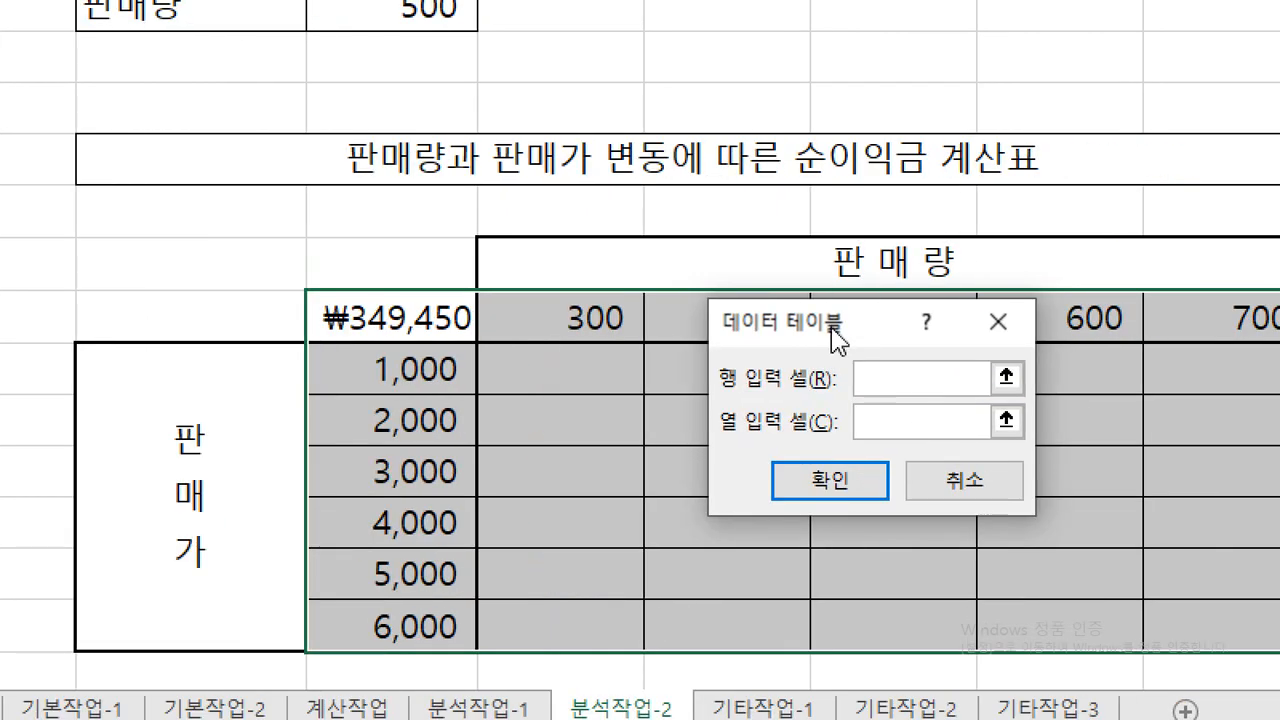
drag(834, 337, 612, 386)
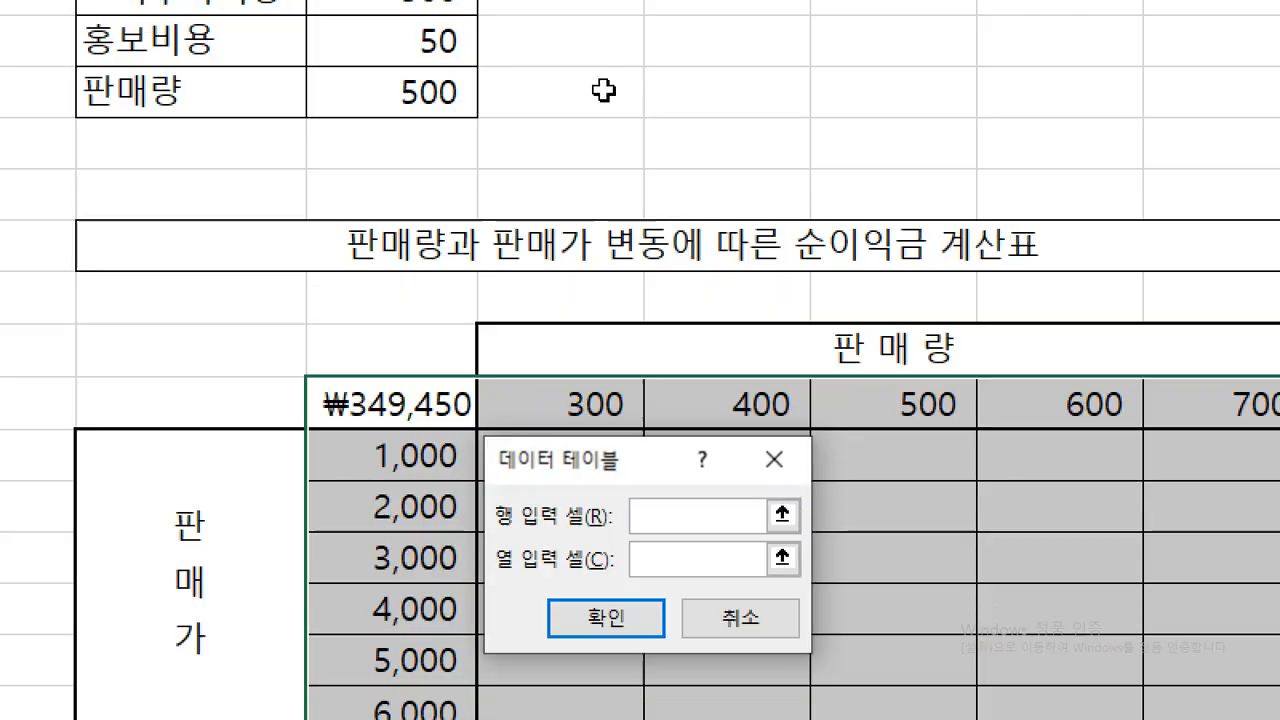
click(434, 20)
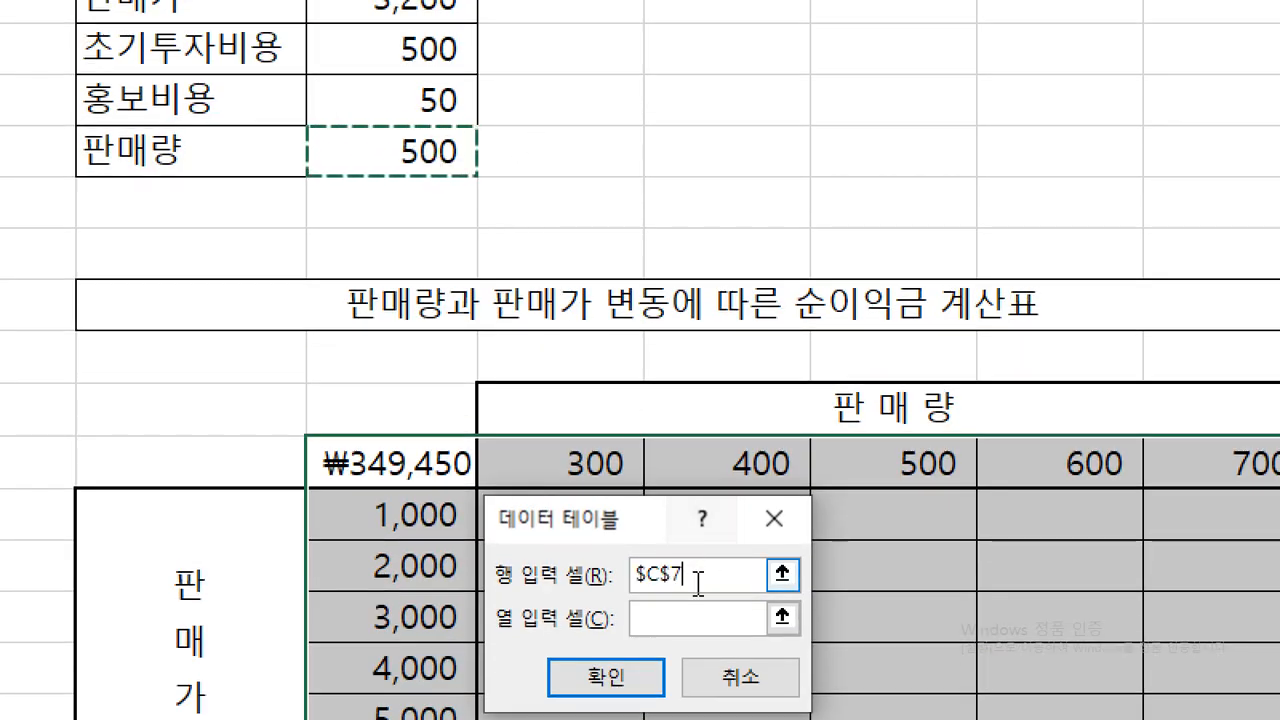
click(700, 618)
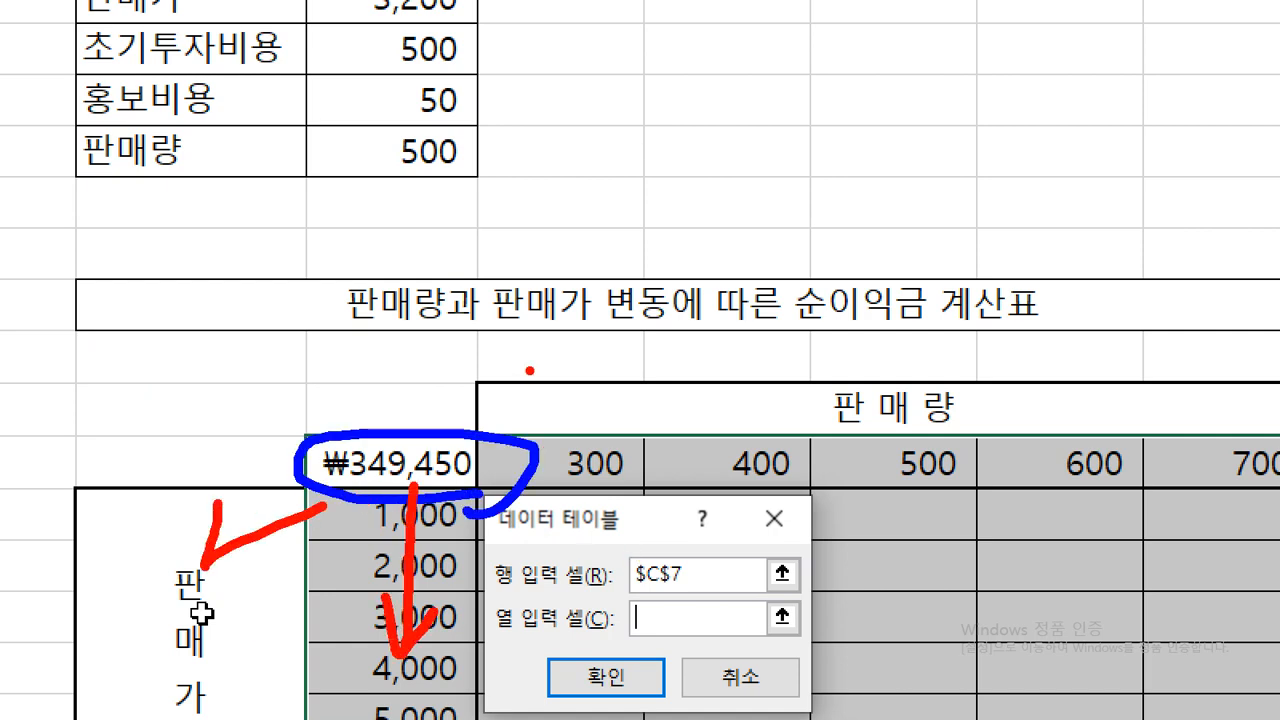
key(Escape)
drag(598, 538, 563, 97)
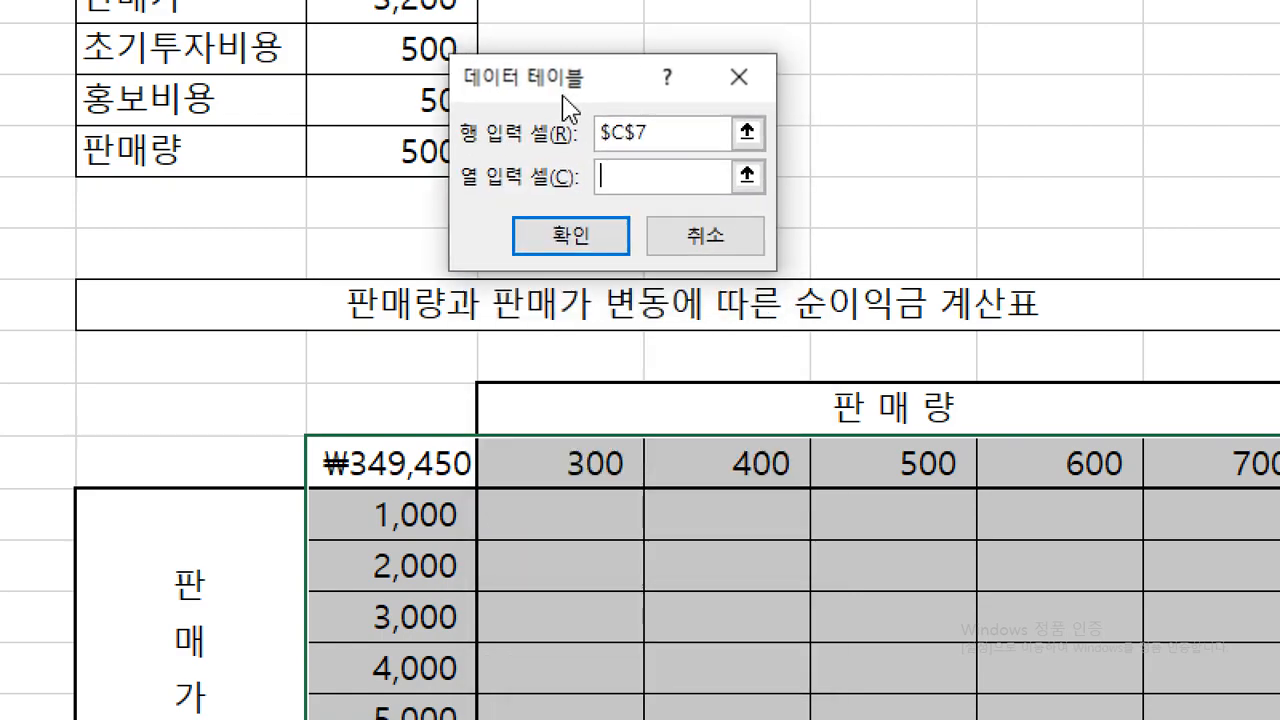
click(374, 211)
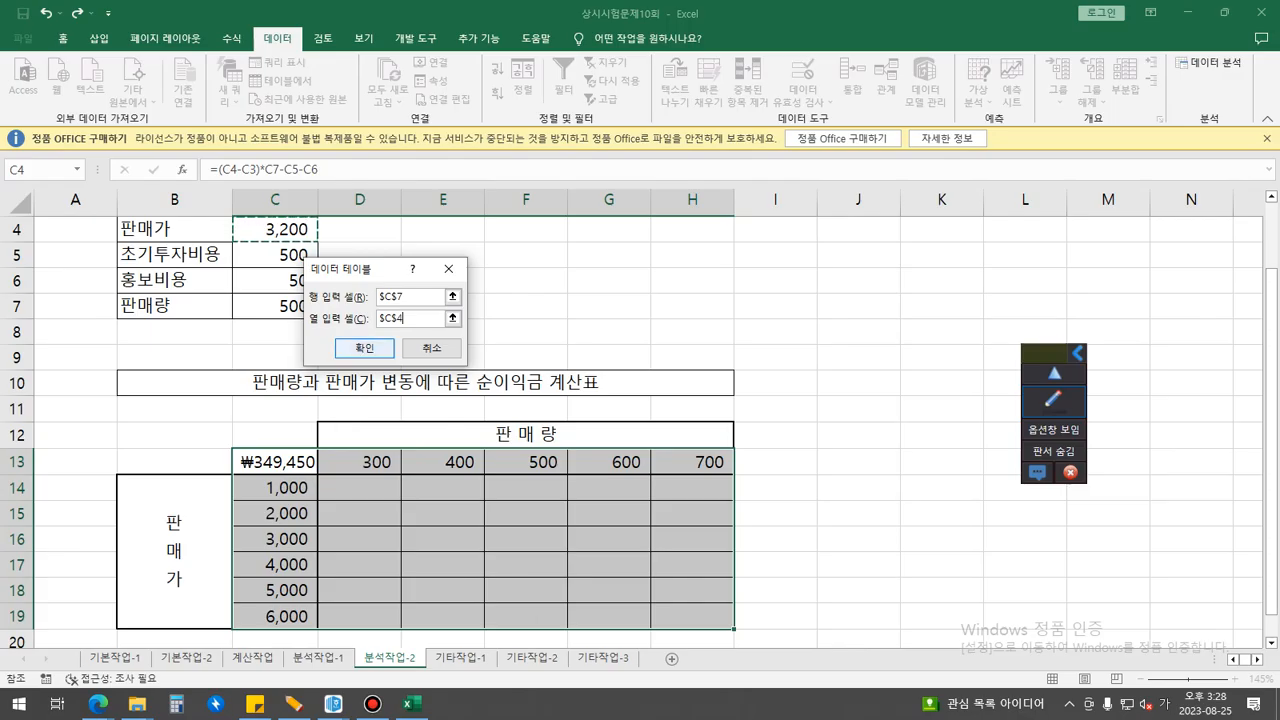
key(Return)
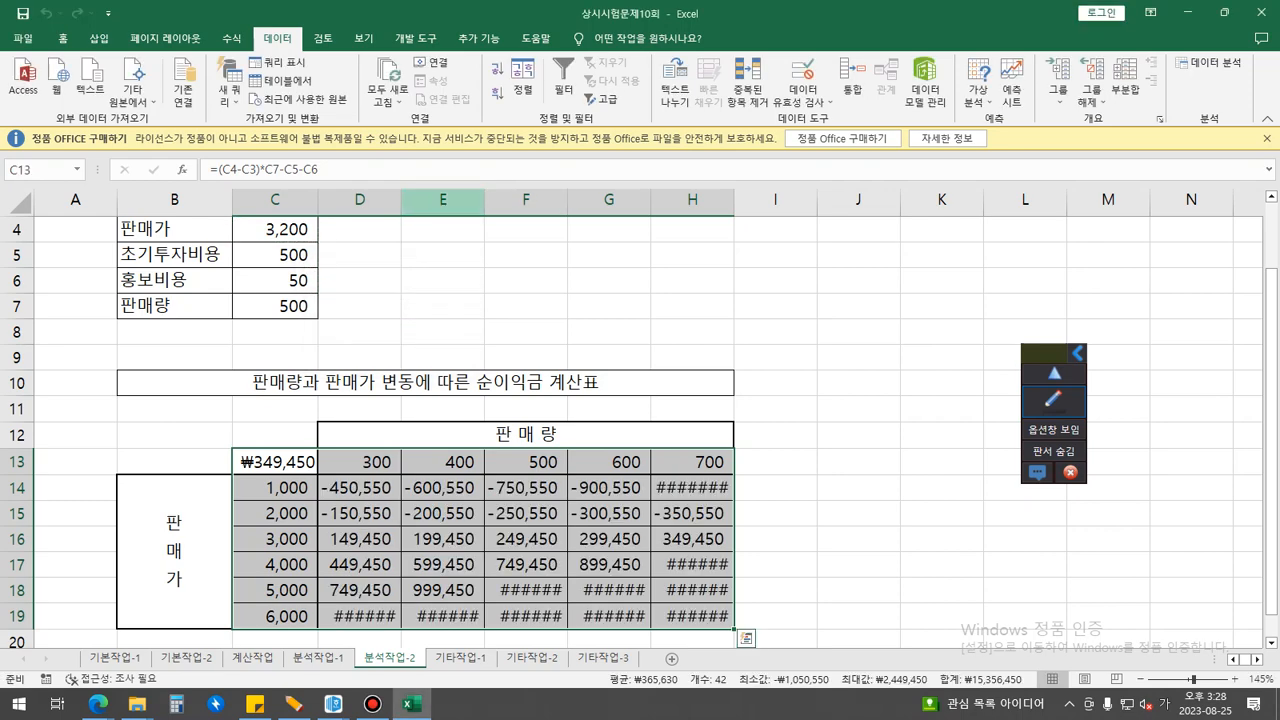
Step: Widen columns D through H so the data table's values fit in their cells
drag(360, 200, 753, 200)
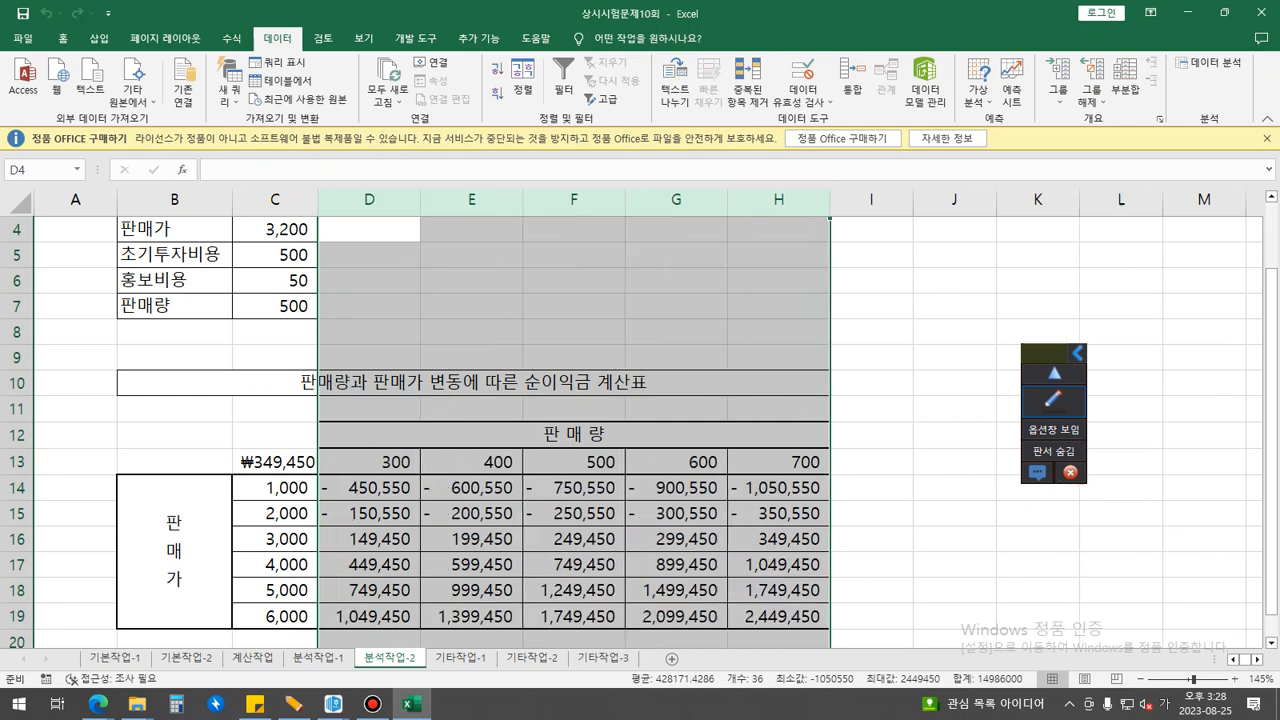
click(778, 539)
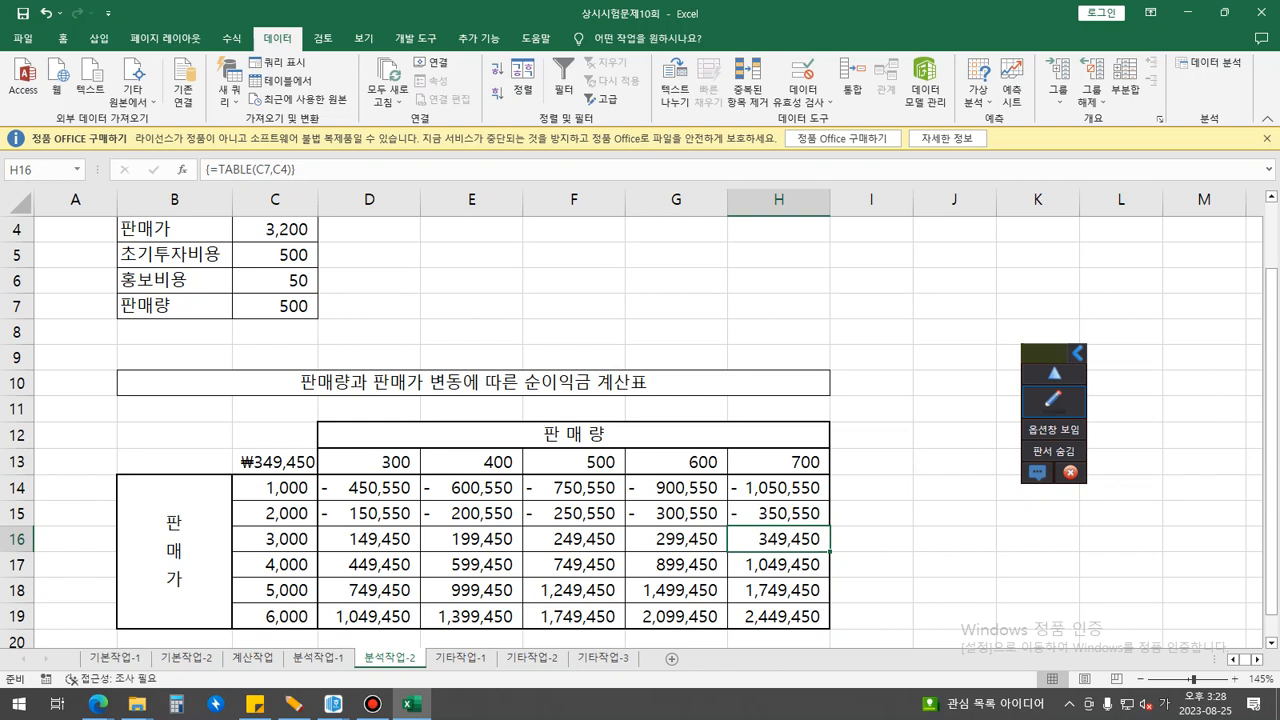
click(1053, 401)
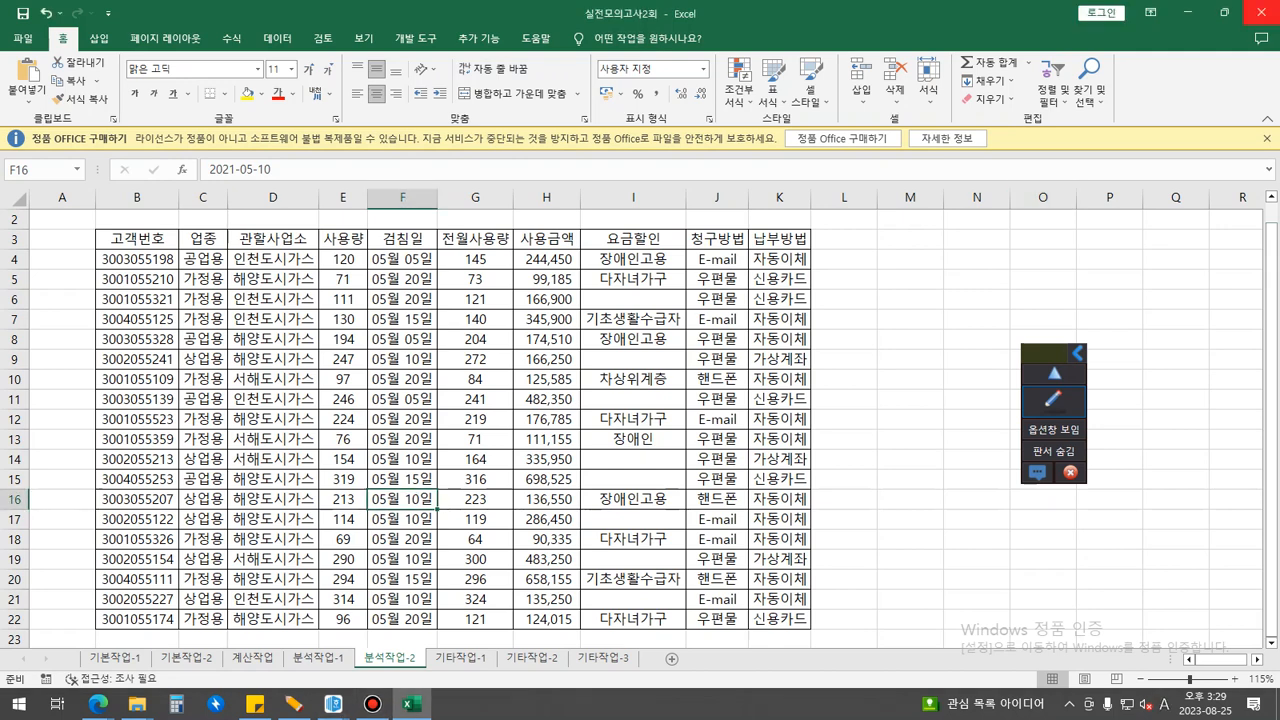
Step: Close the 실전모의고사2회 workbook and go to the 분석작업-2 sheet of 실전모의고사3회
click(1257, 13)
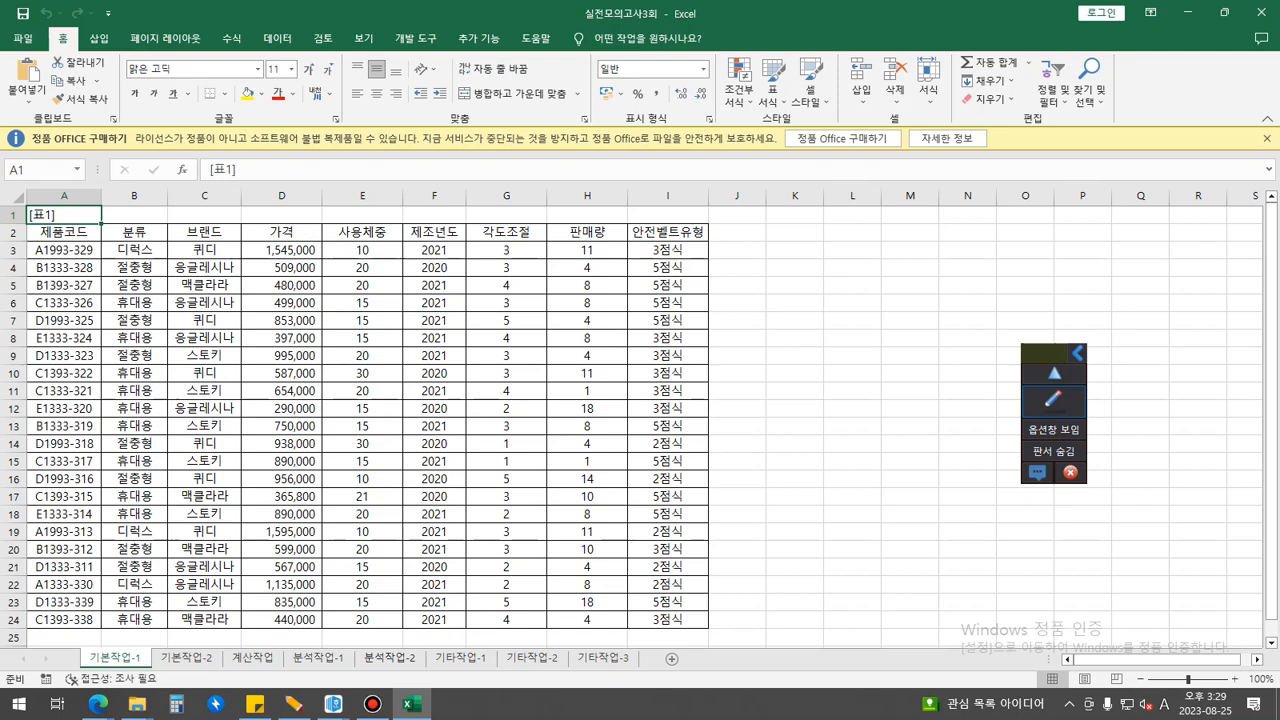
click(389, 658)
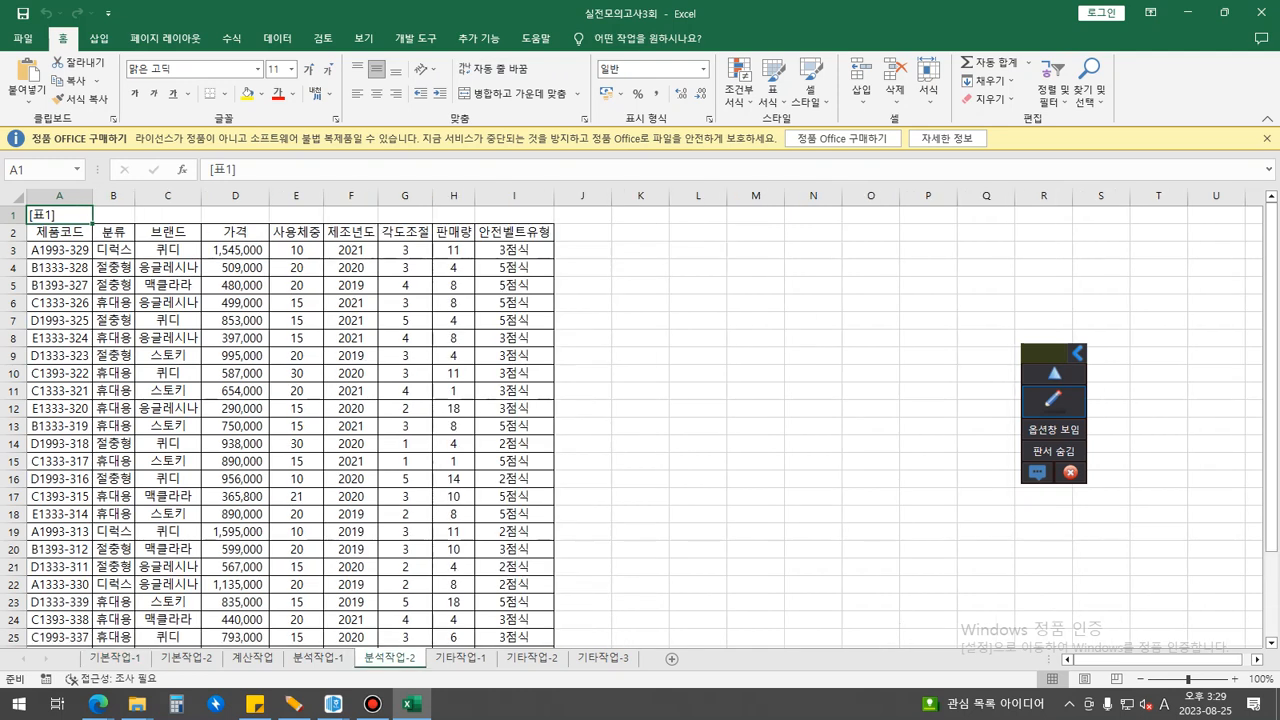
click(168, 303)
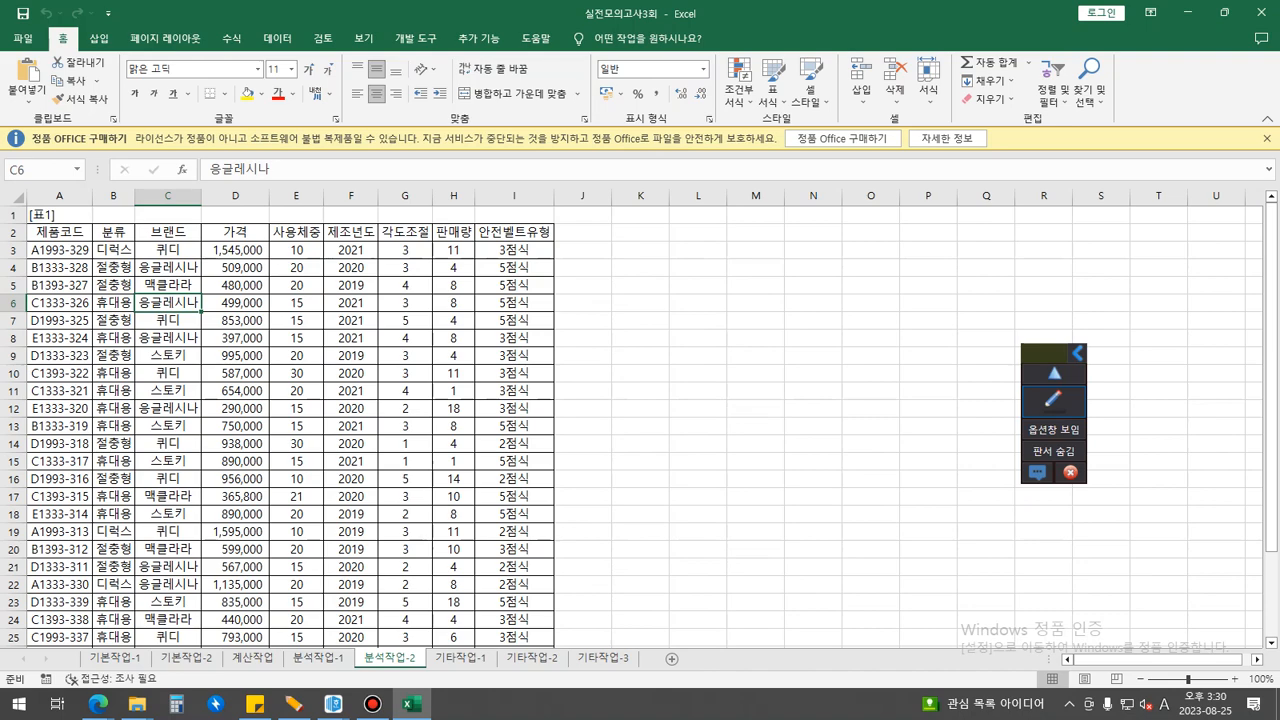
Step: Select the whole [표1] table from header cell A2 and start Remove Duplicates with every column deselected
drag(59, 231, 545, 620)
scroll(545, 620, up, 3)
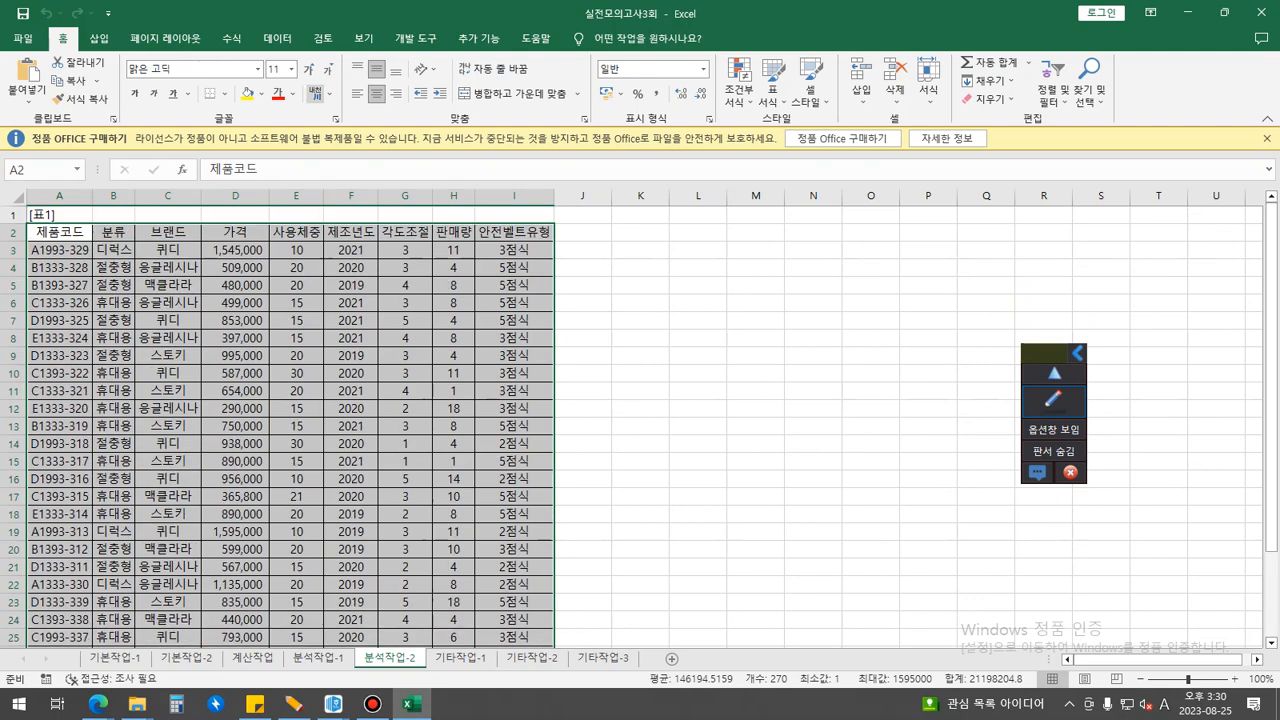
click(277, 38)
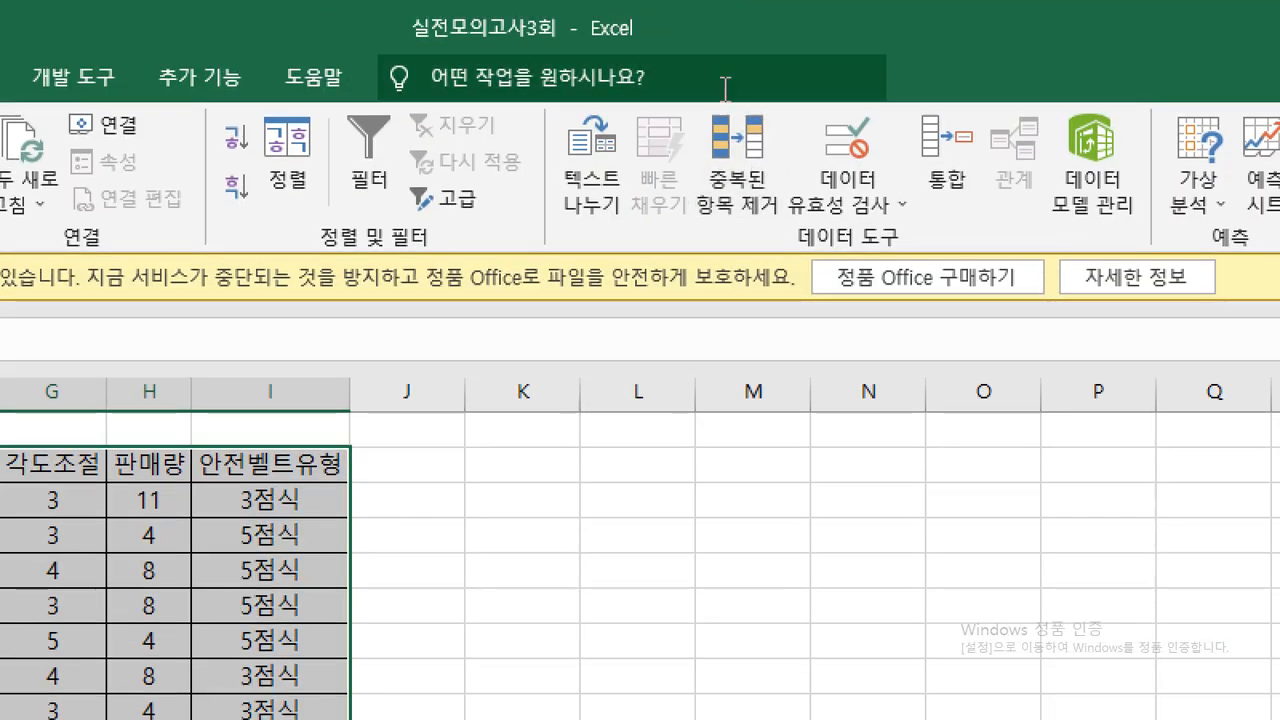
drag(726, 80, 782, 75)
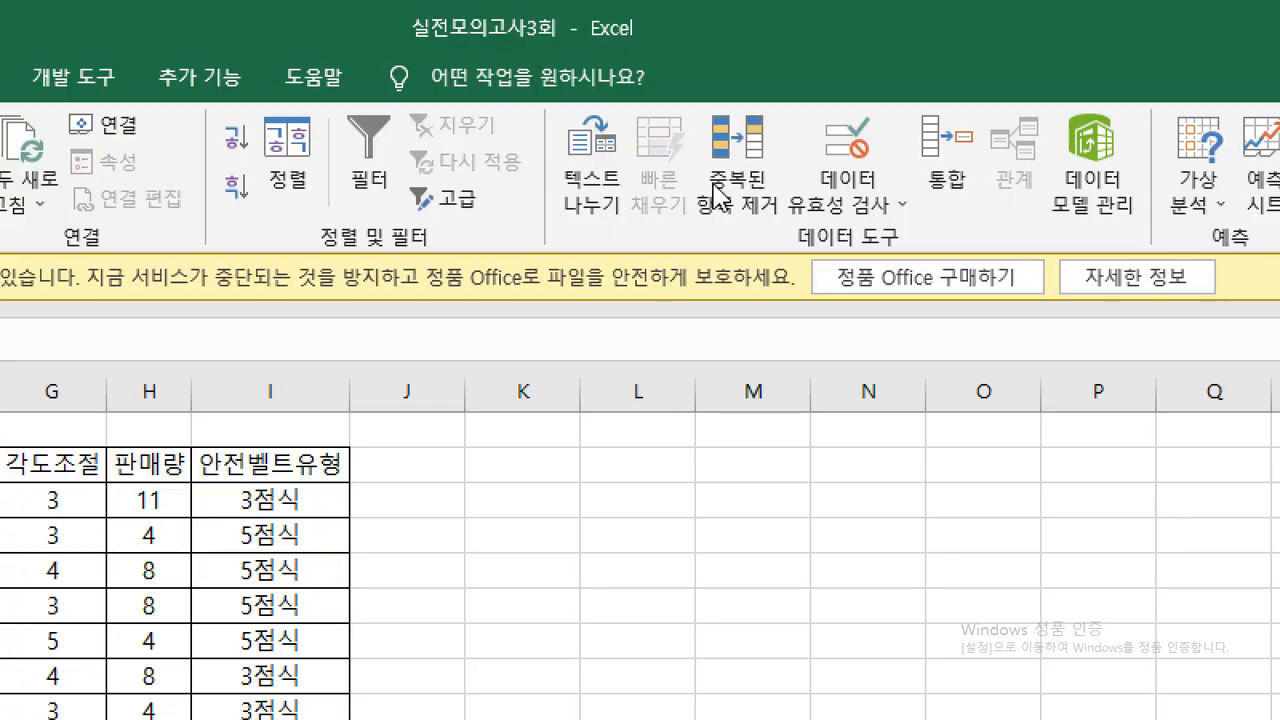
click(755, 168)
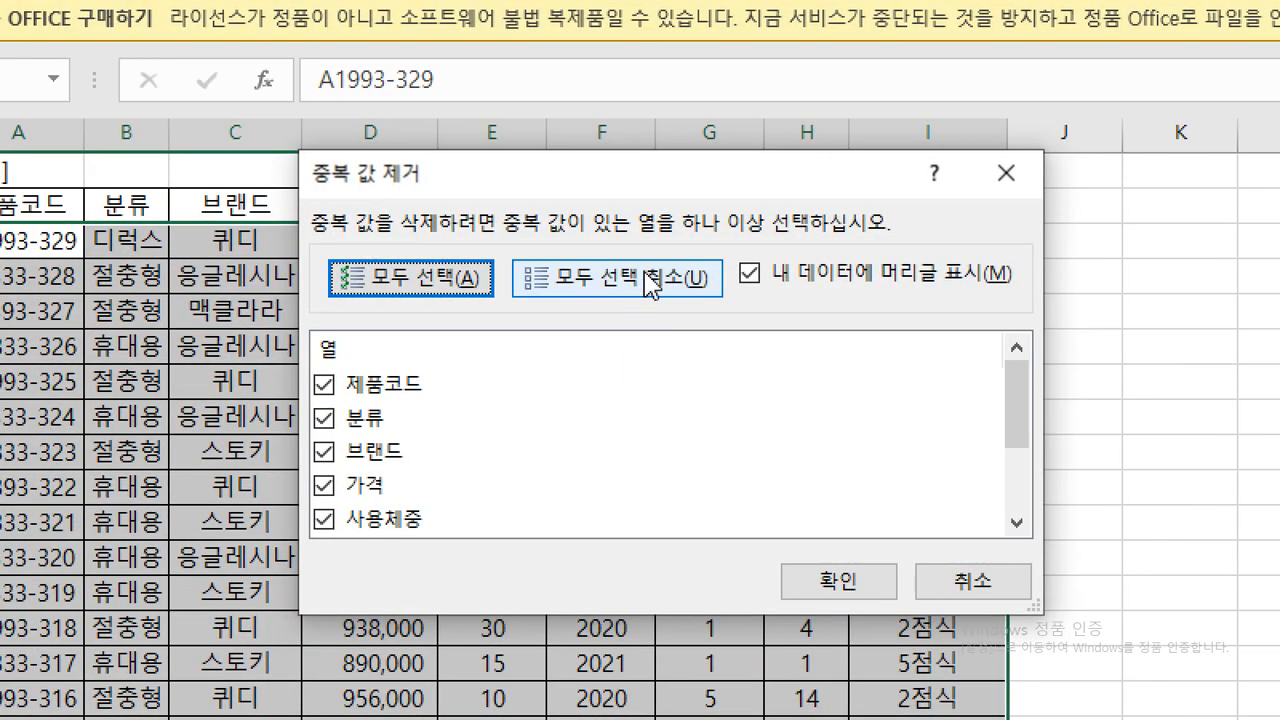
click(652, 283)
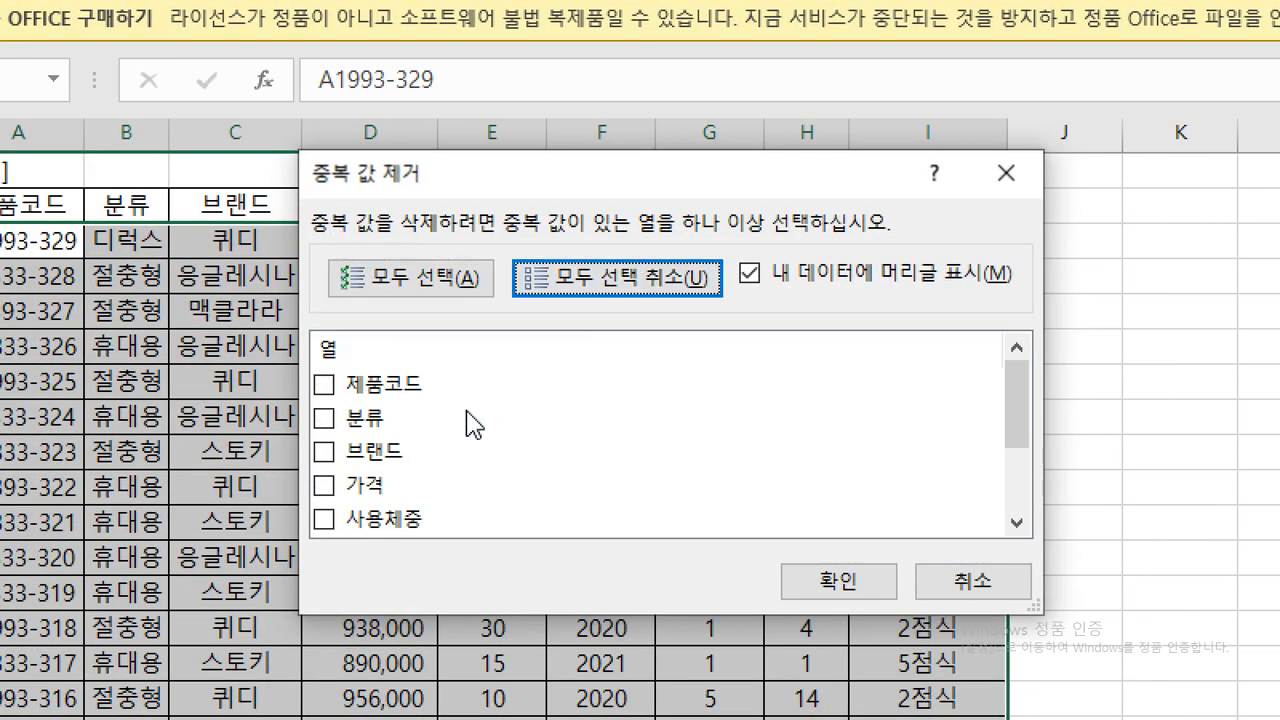
Step: Remove the rows duplicated across the 분류, 브랜드, 사용체중 and 제조년도 columns
click(328, 424)
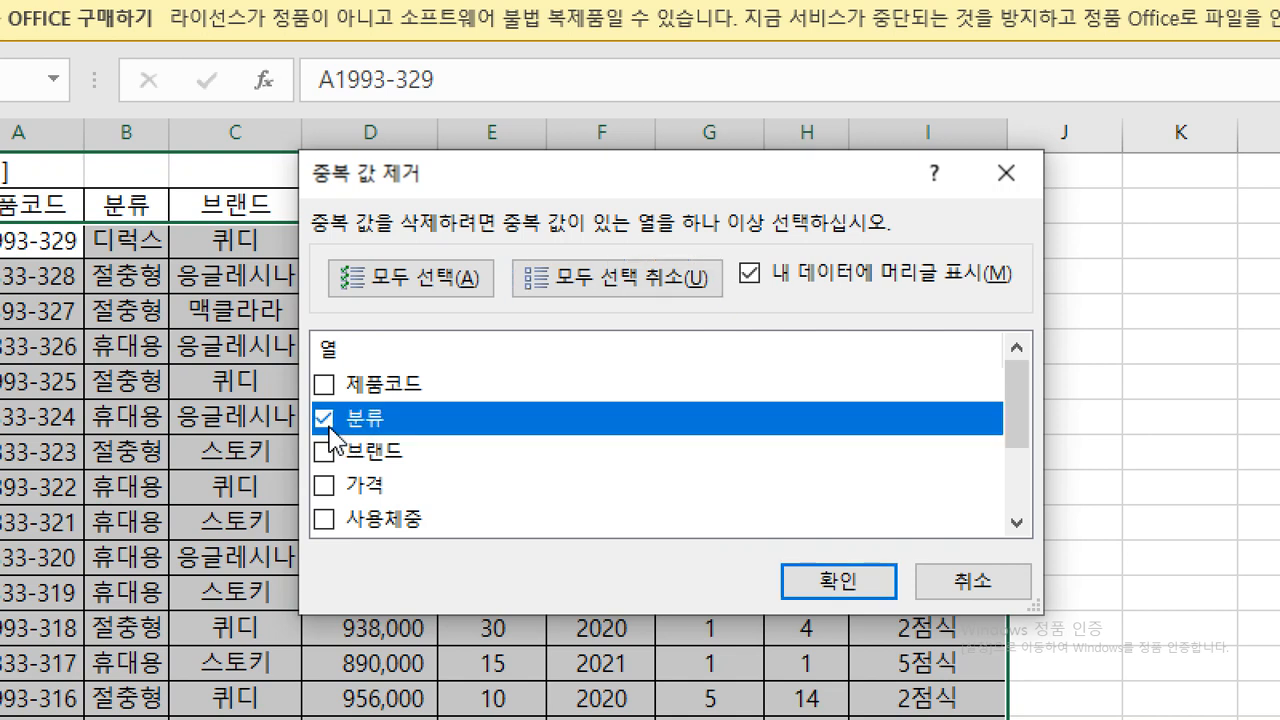
click(325, 453)
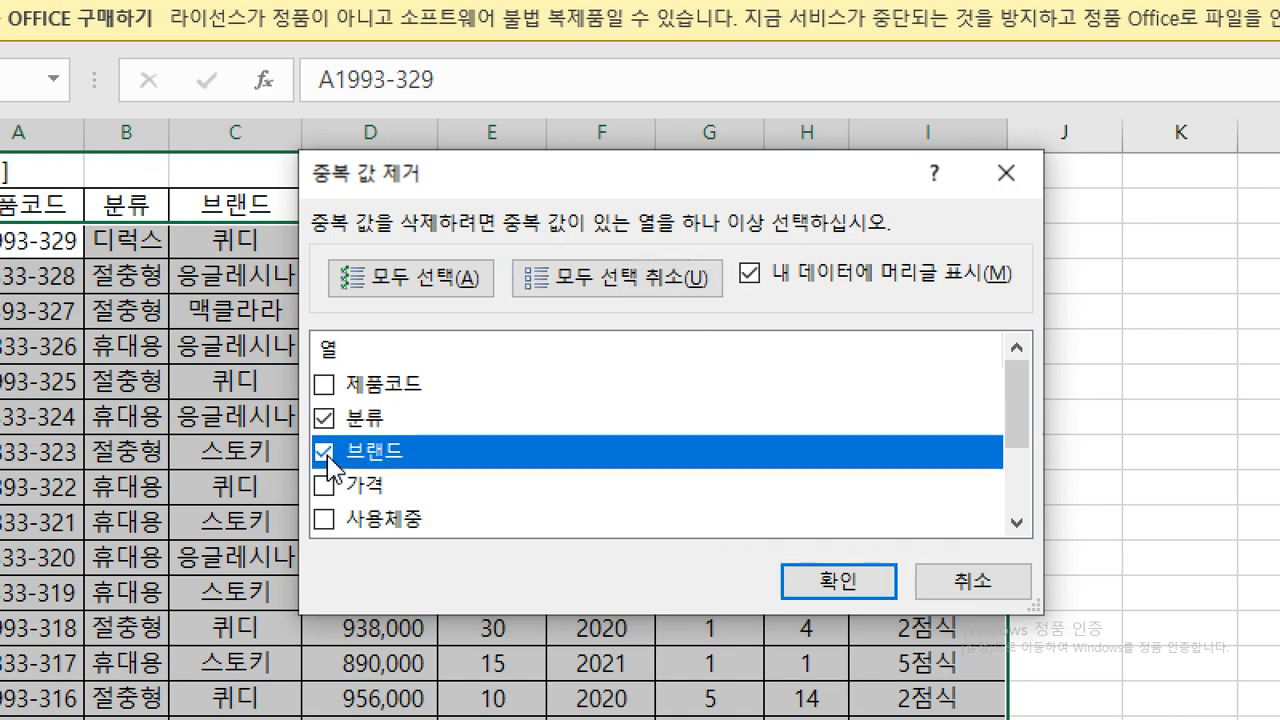
click(323, 520)
scroll(430, 466, down, 1)
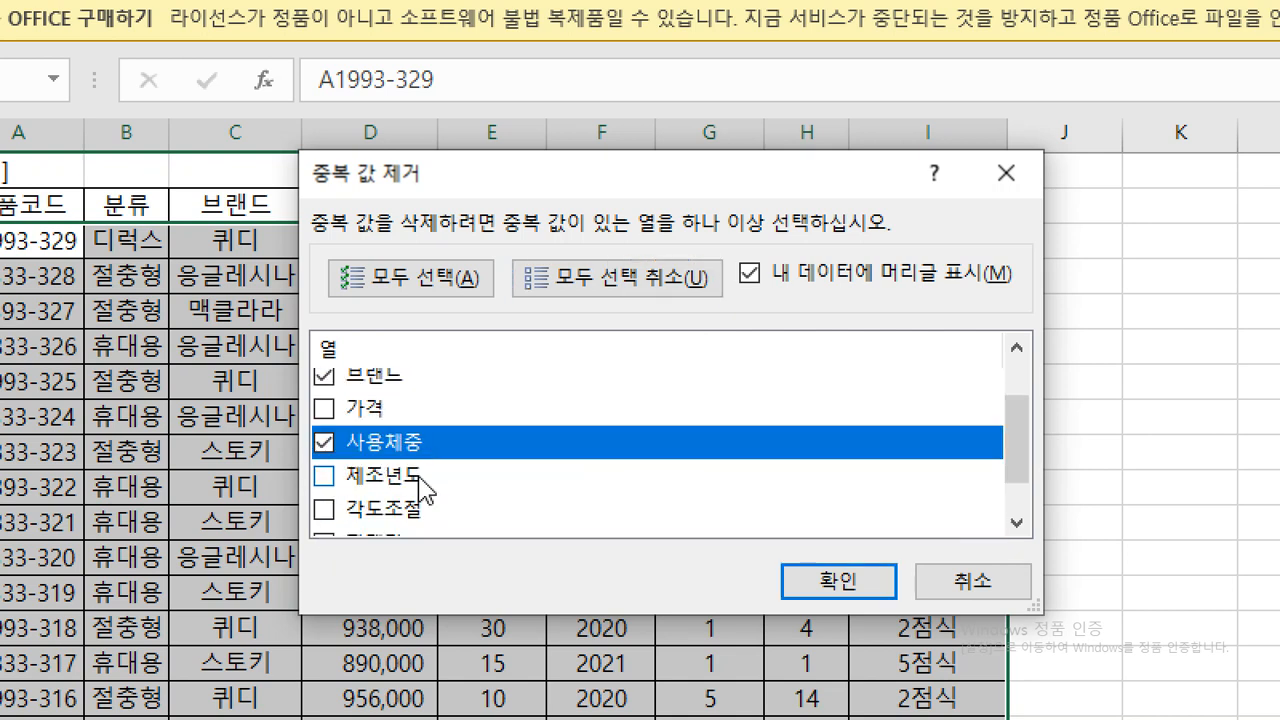
click(328, 480)
click(326, 477)
scroll(514, 449, up, 1)
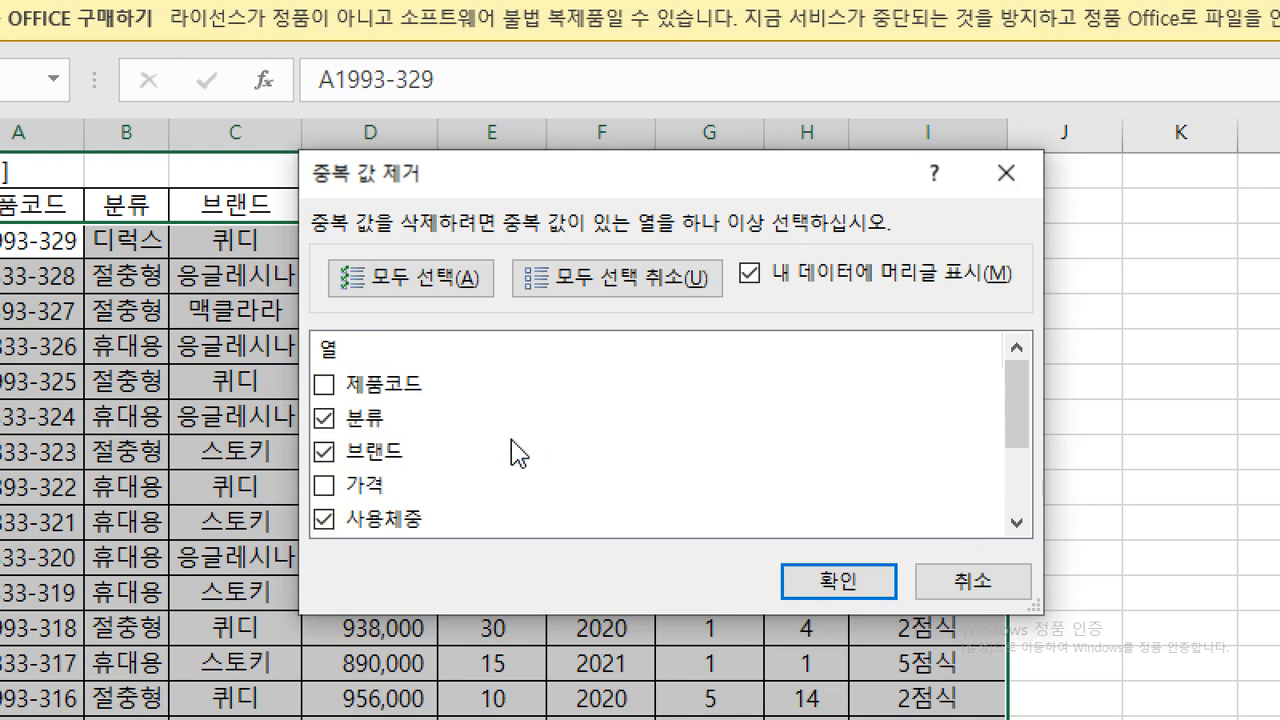
scroll(515, 452, down, 1)
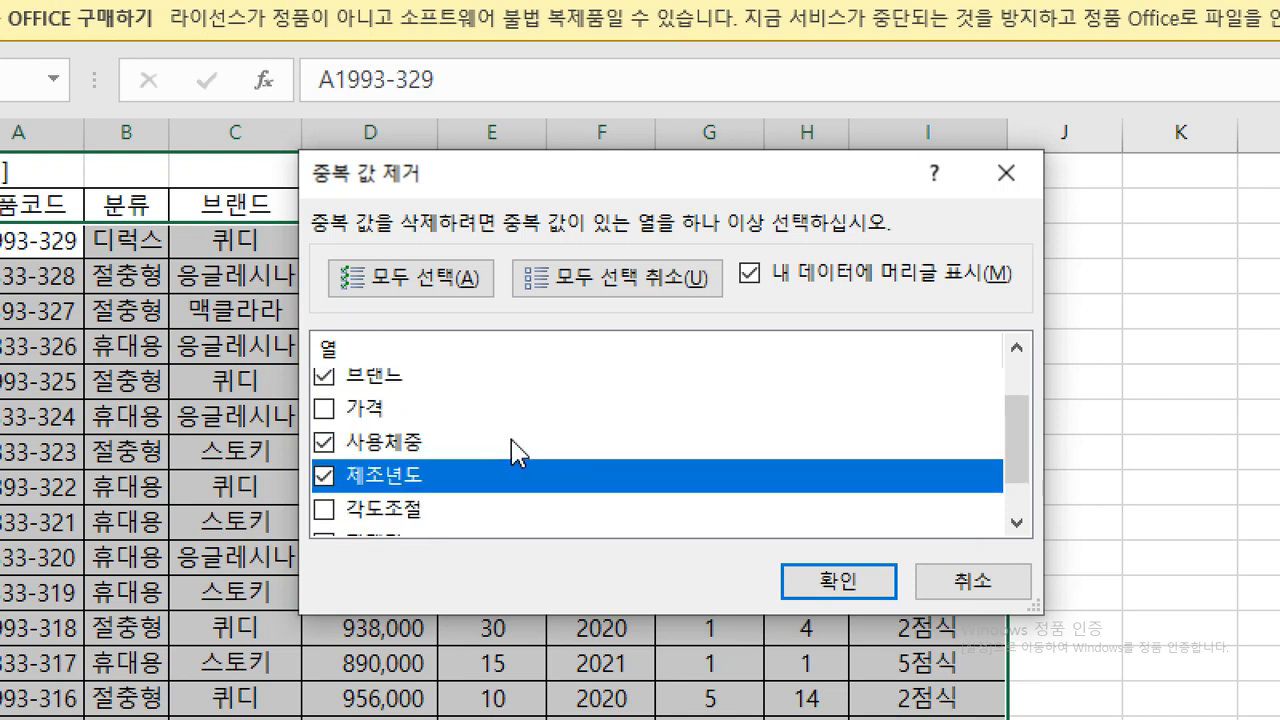
click(866, 586)
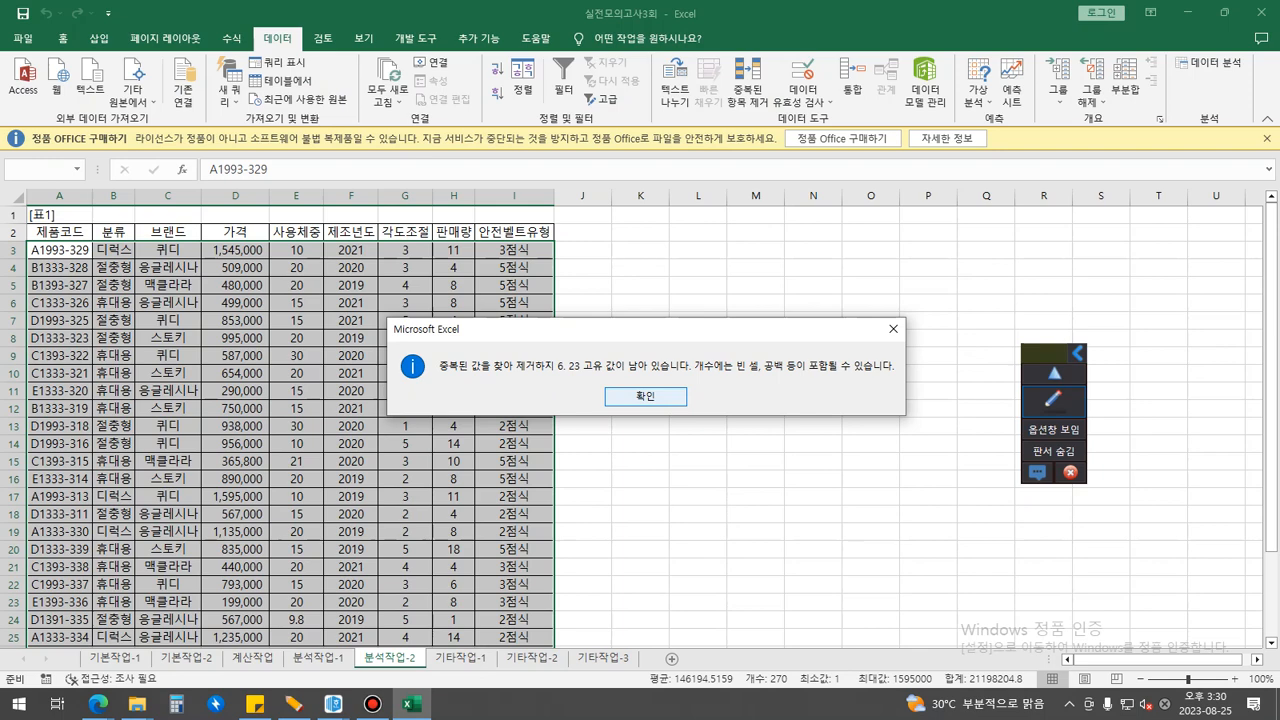
key(Return)
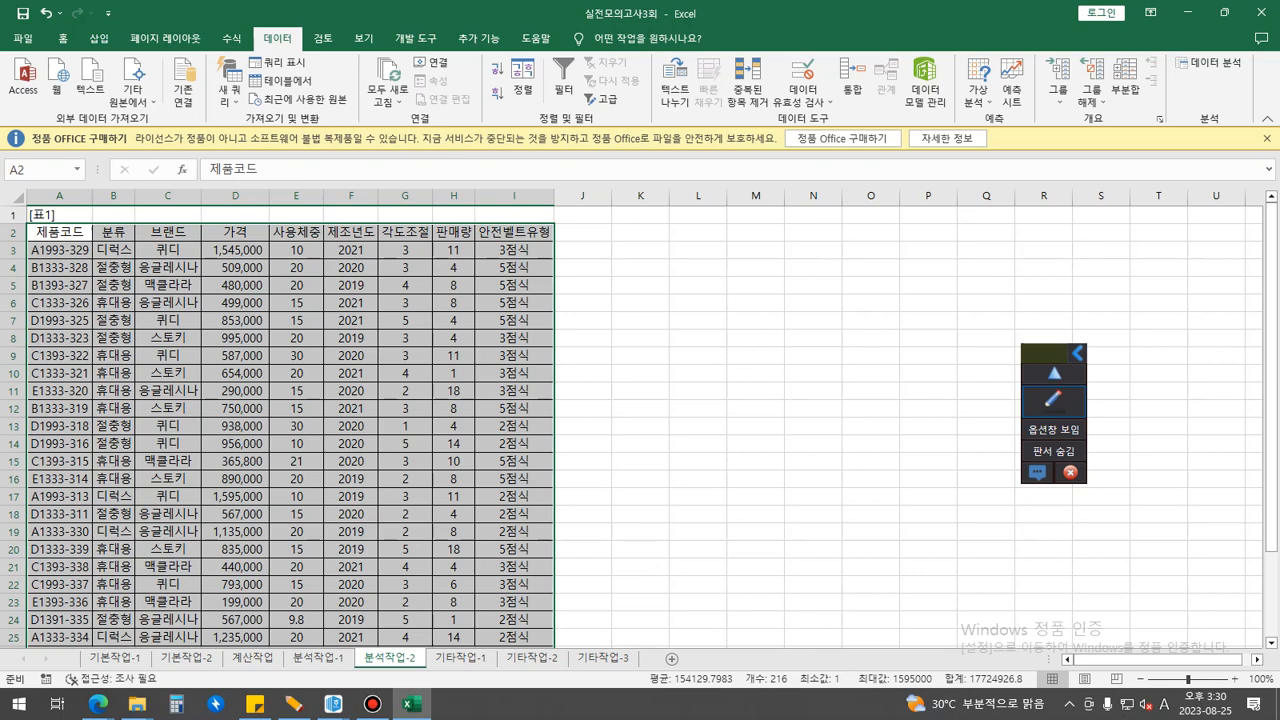
Step: Select the 가격 values from D3 to D25 and bring up the conditional formatting rules for highlighting cells
mouse_move(235, 250)
mouse_down()
mouse_move(235, 643)
mouse_move(235, 586)
mouse_up()
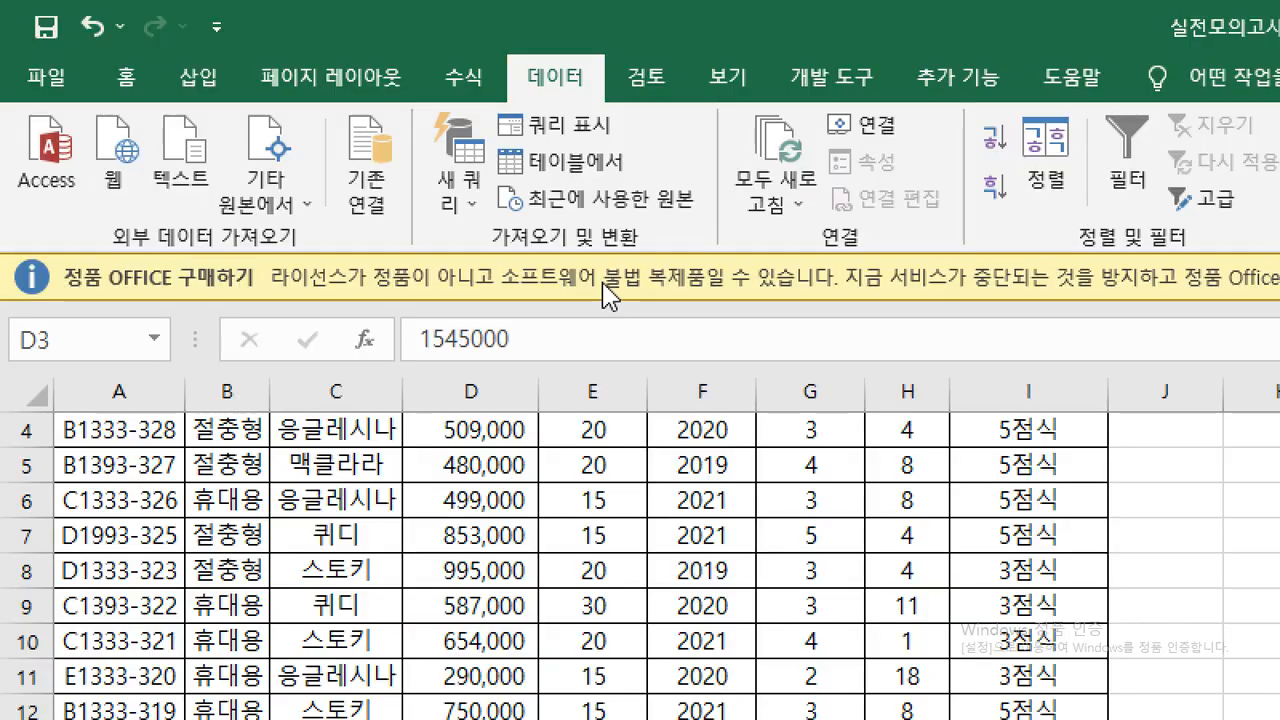
click(127, 80)
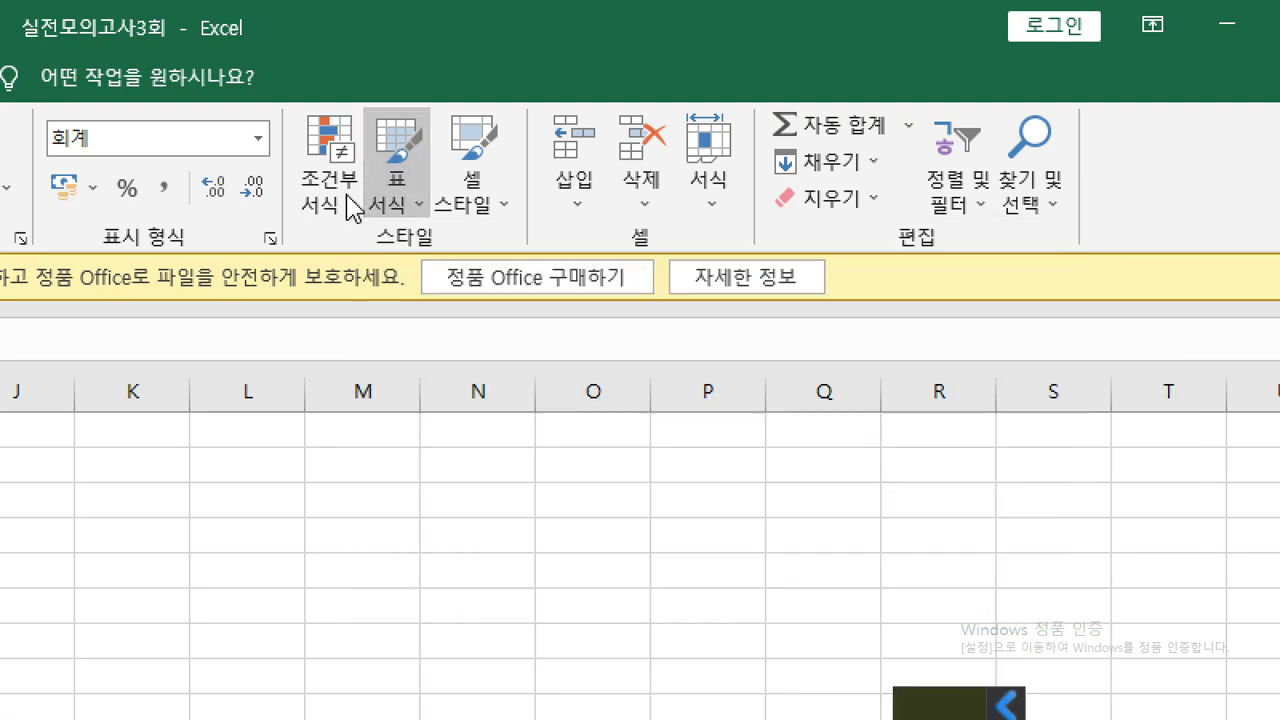
click(330, 205)
mouse_move(458, 302)
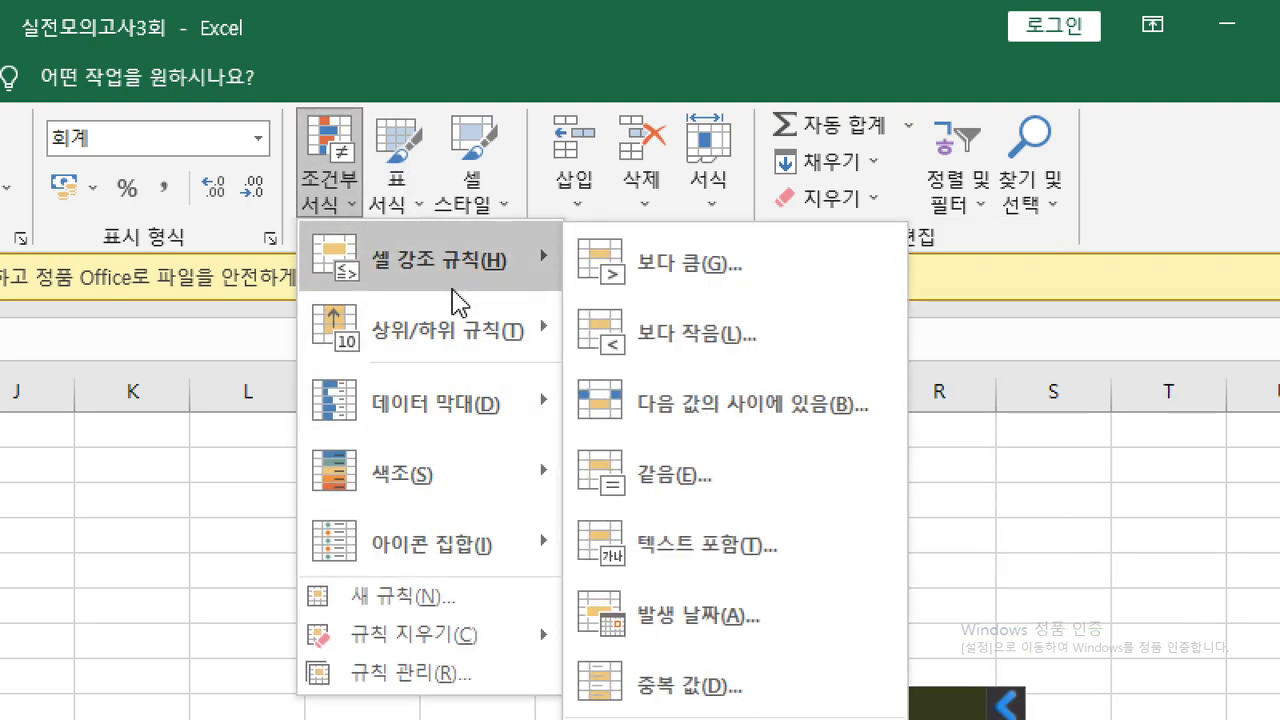
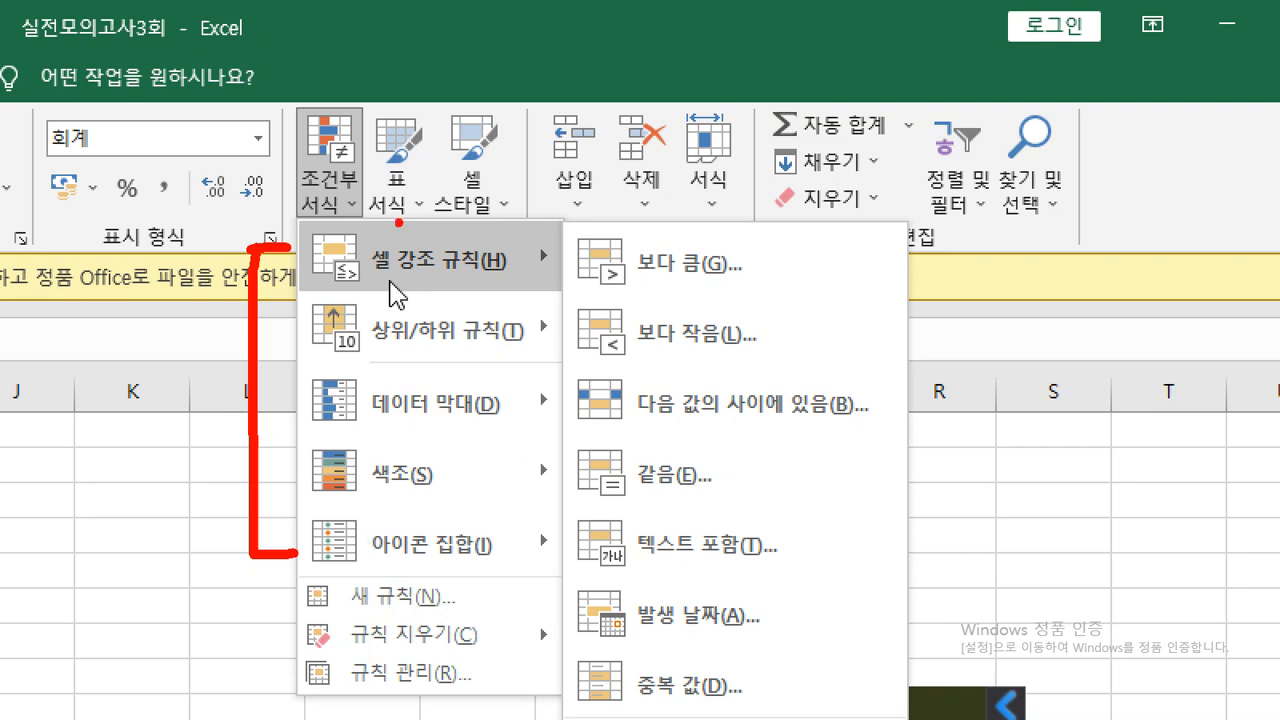
drag(293, 281, 508, 288)
mouse_move(500, 208)
mouse_down()
mouse_move(505, 244)
mouse_move(605, 210)
mouse_up()
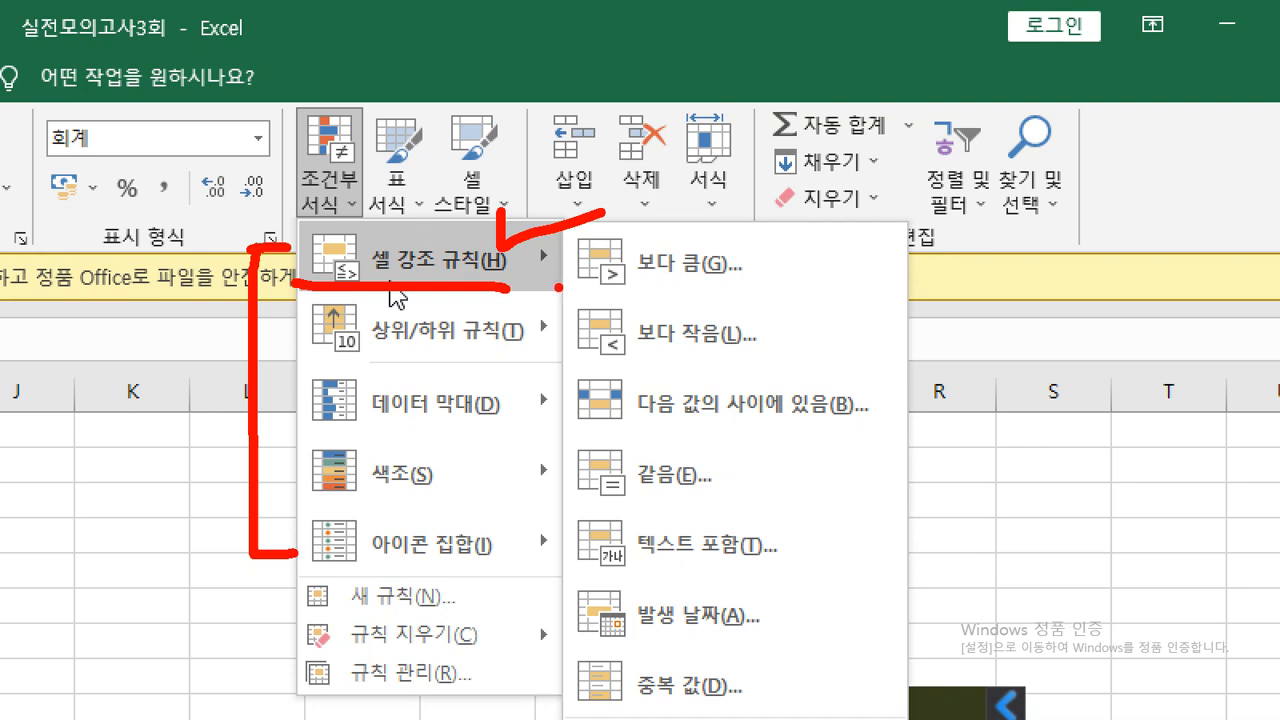
drag(558, 286, 765, 287)
mouse_move(849, 227)
mouse_down()
mouse_move(846, 288)
mouse_move(903, 316)
mouse_up()
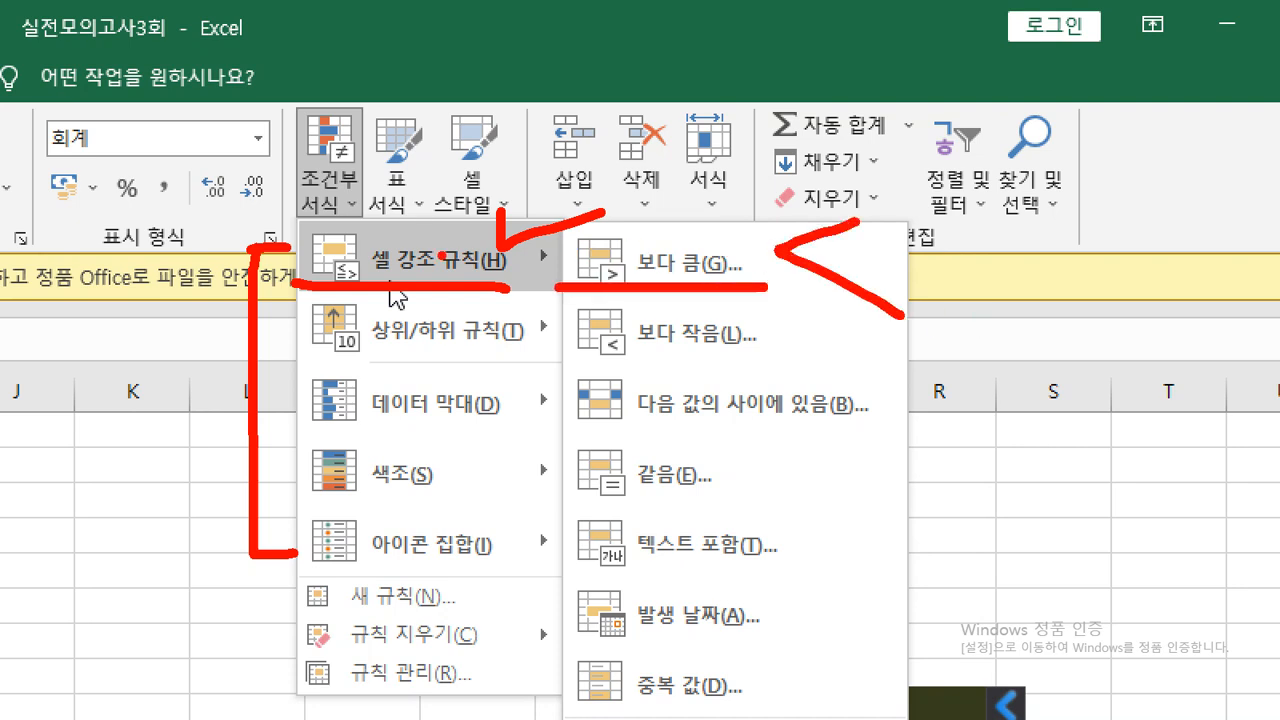
key(Escape)
Step: Highlight 가격 values greater than 1000000 with the yellow fill and dark yellow text format (진한 노랑 텍스트가 있는 노랑 채우기)
click(327, 190)
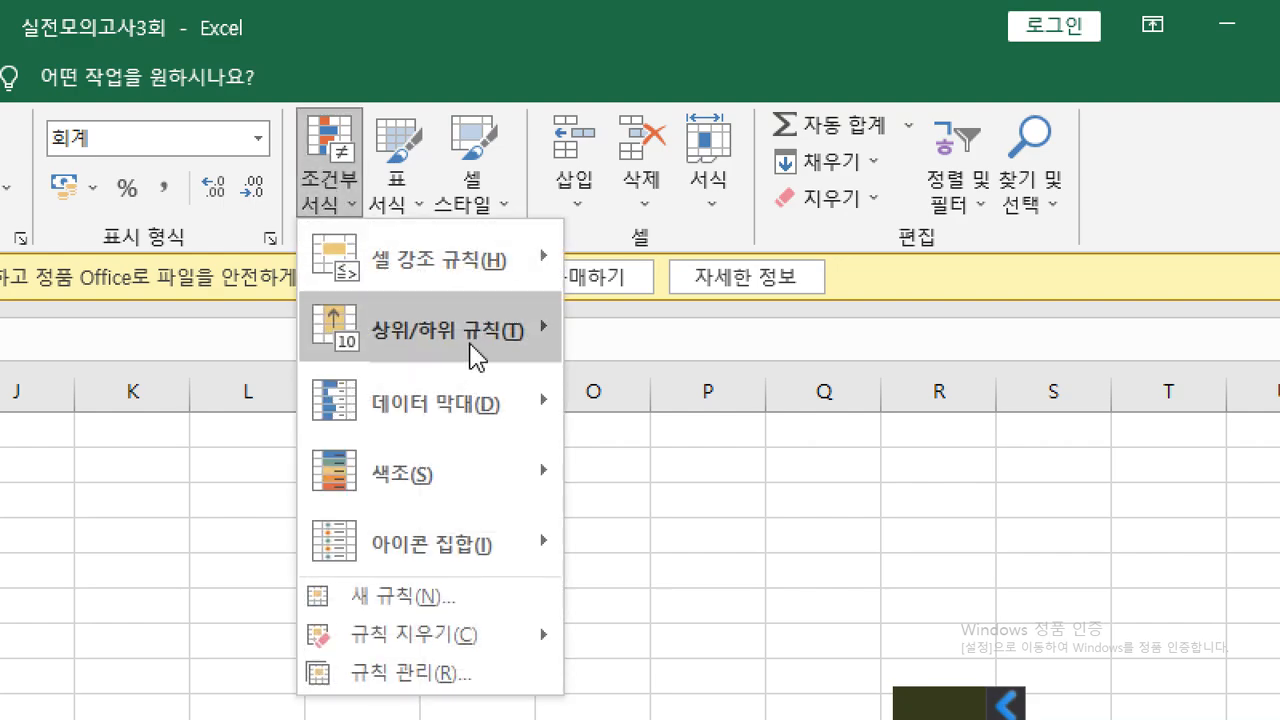
mouse_move(430, 258)
click(808, 268)
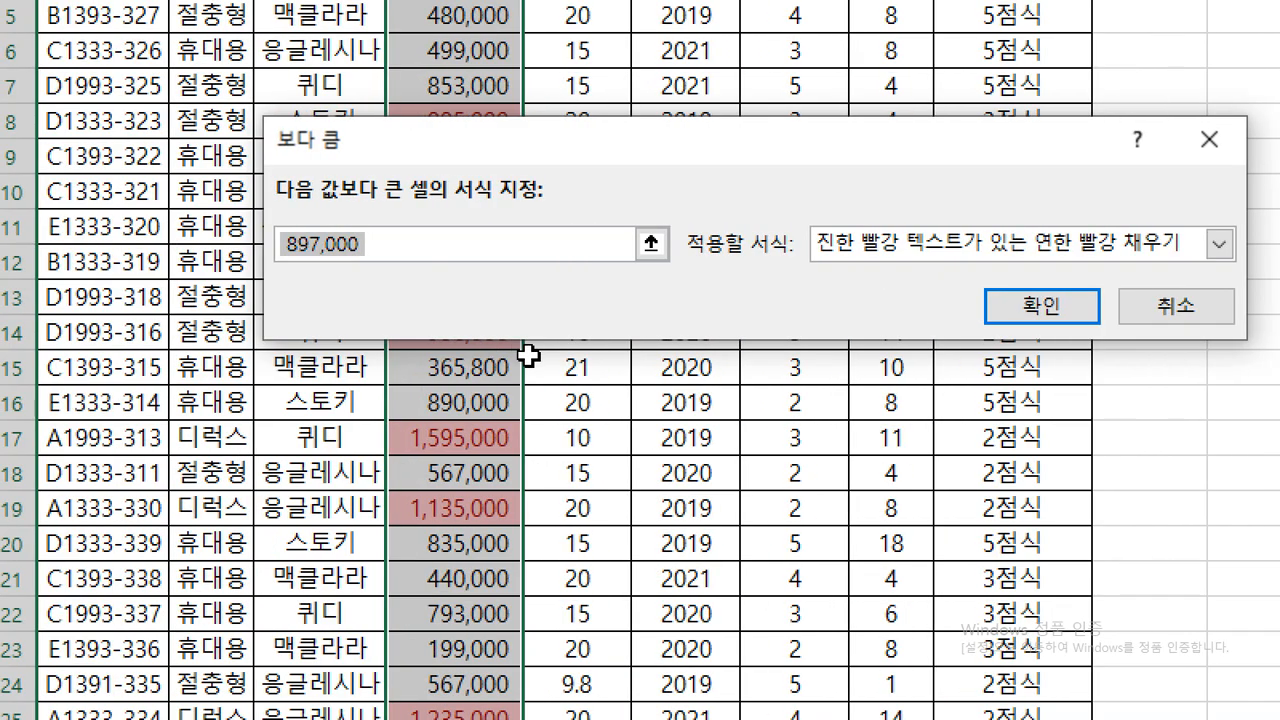
text(1000000)
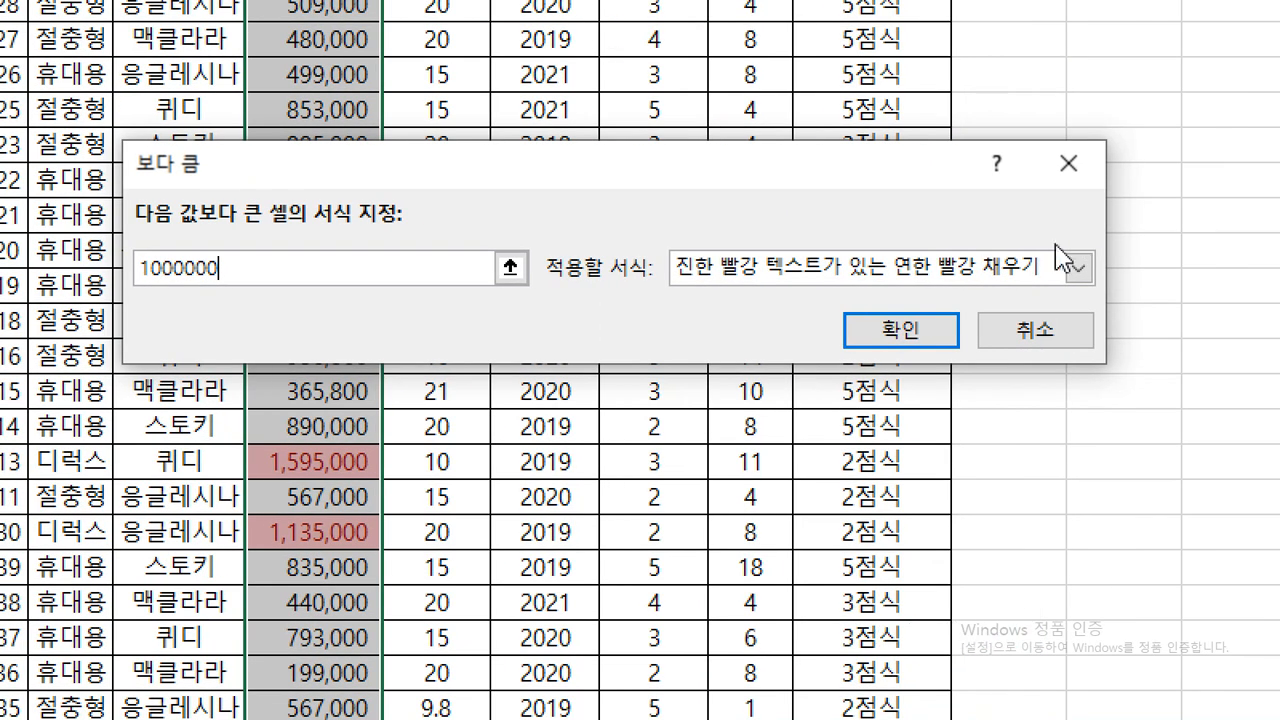
click(1165, 251)
click(1021, 267)
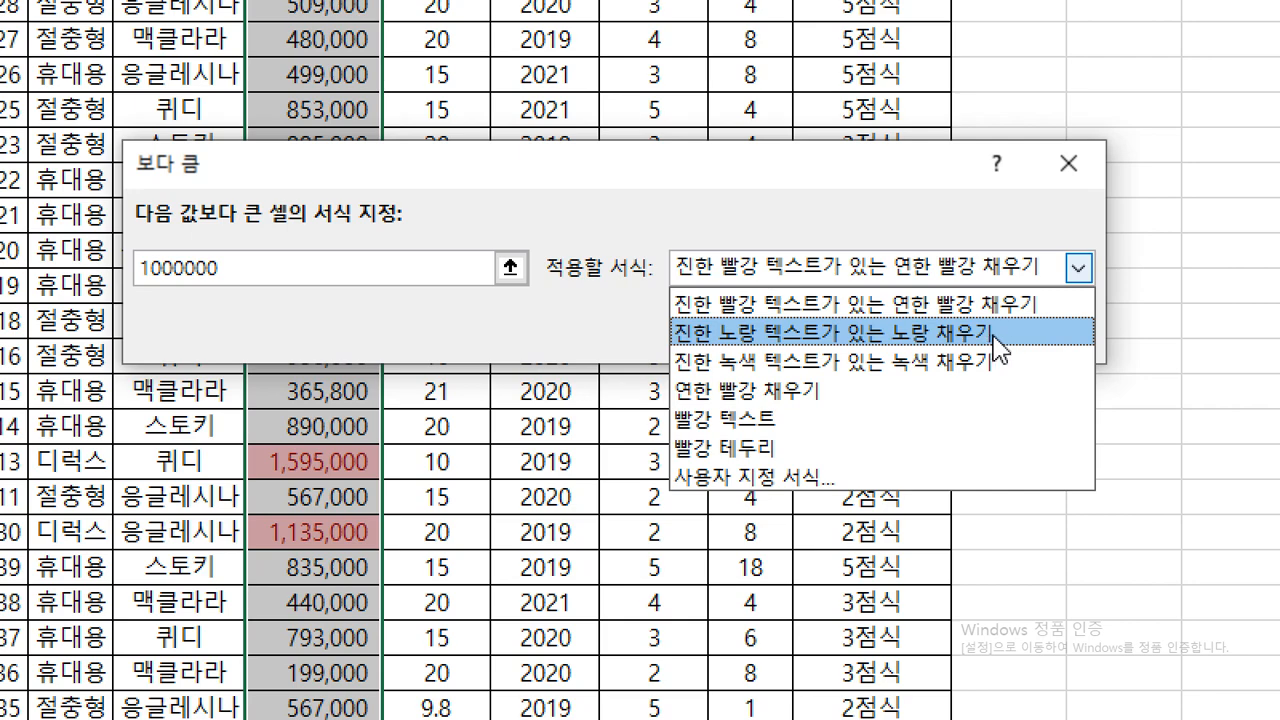
click(995, 340)
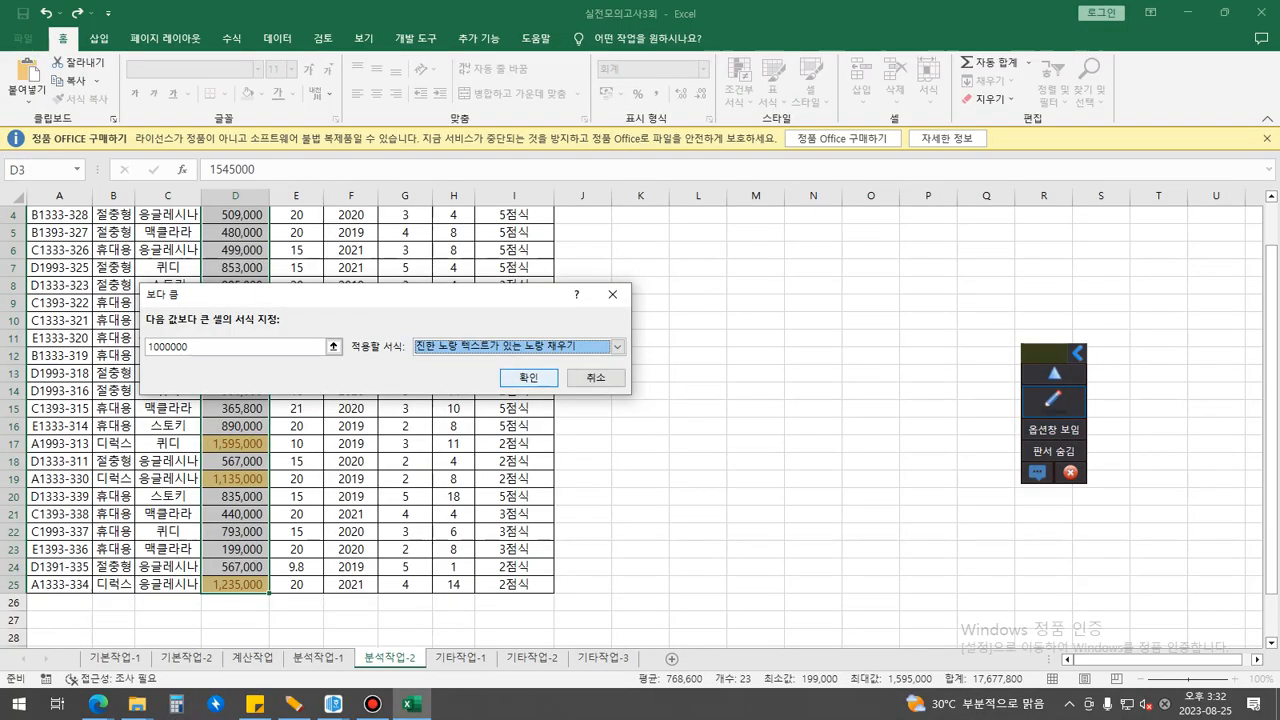
click(528, 377)
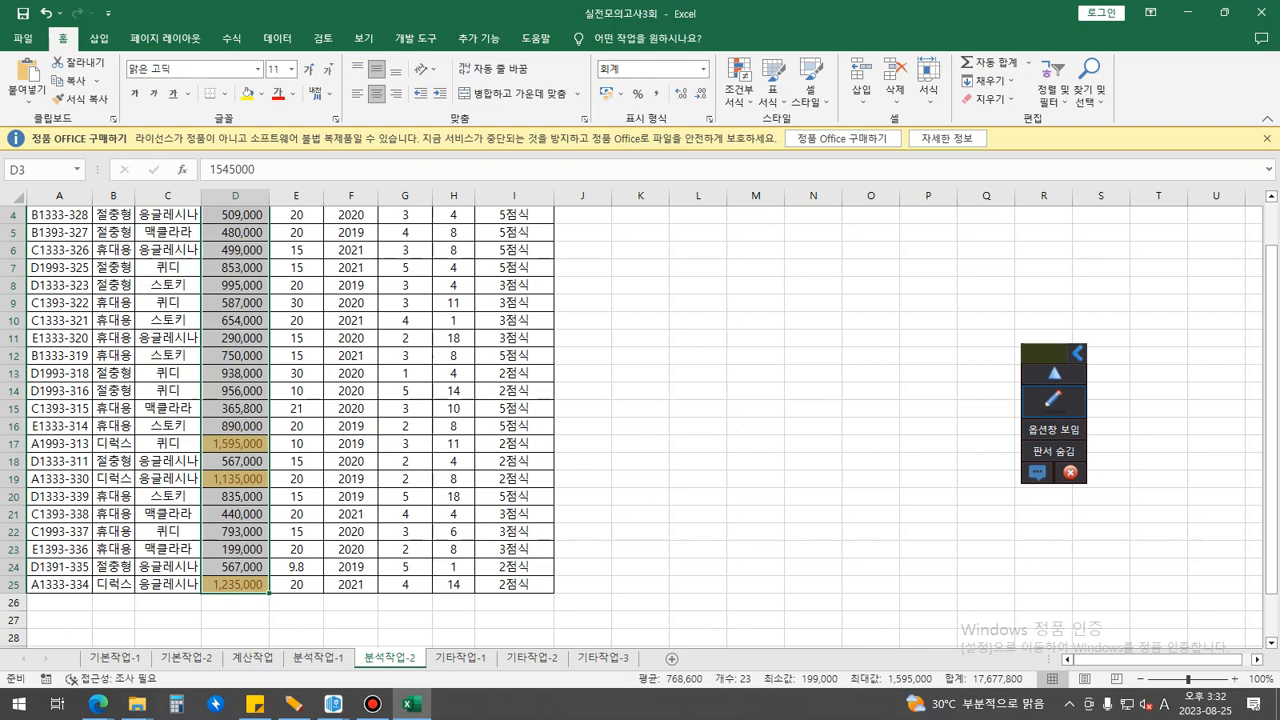
click(236, 303)
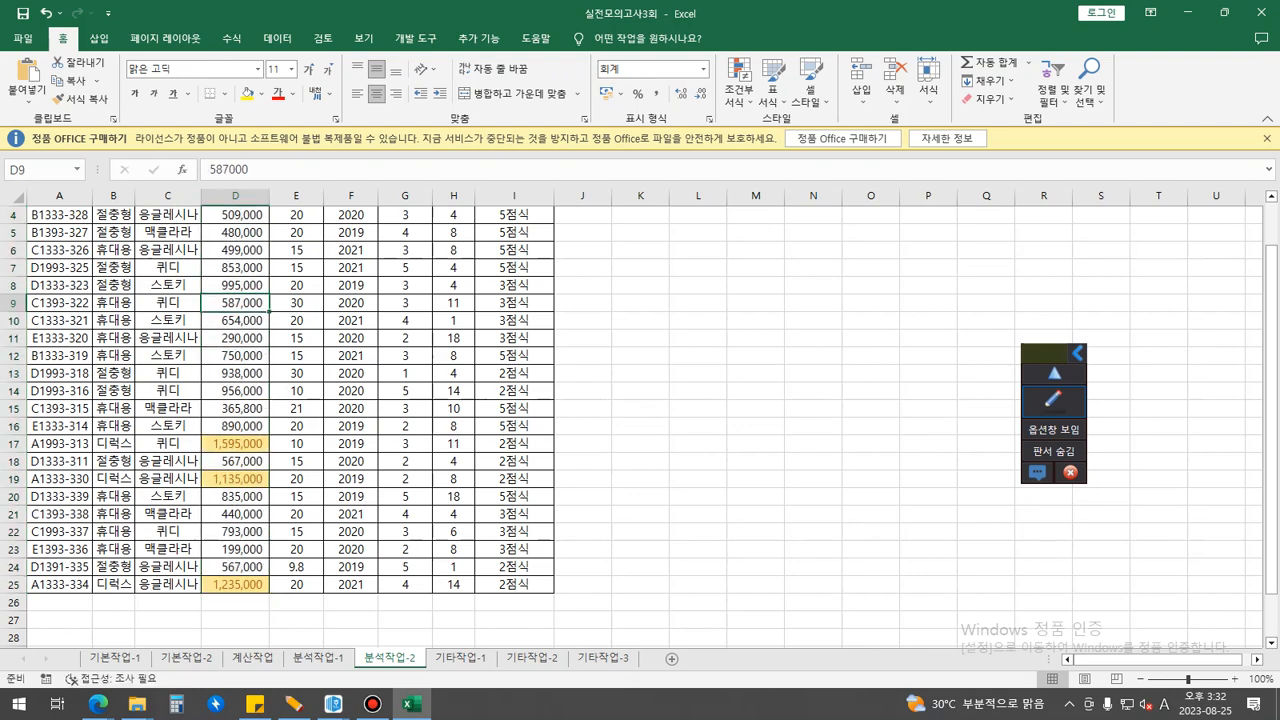
scroll(631, 426, up, 1)
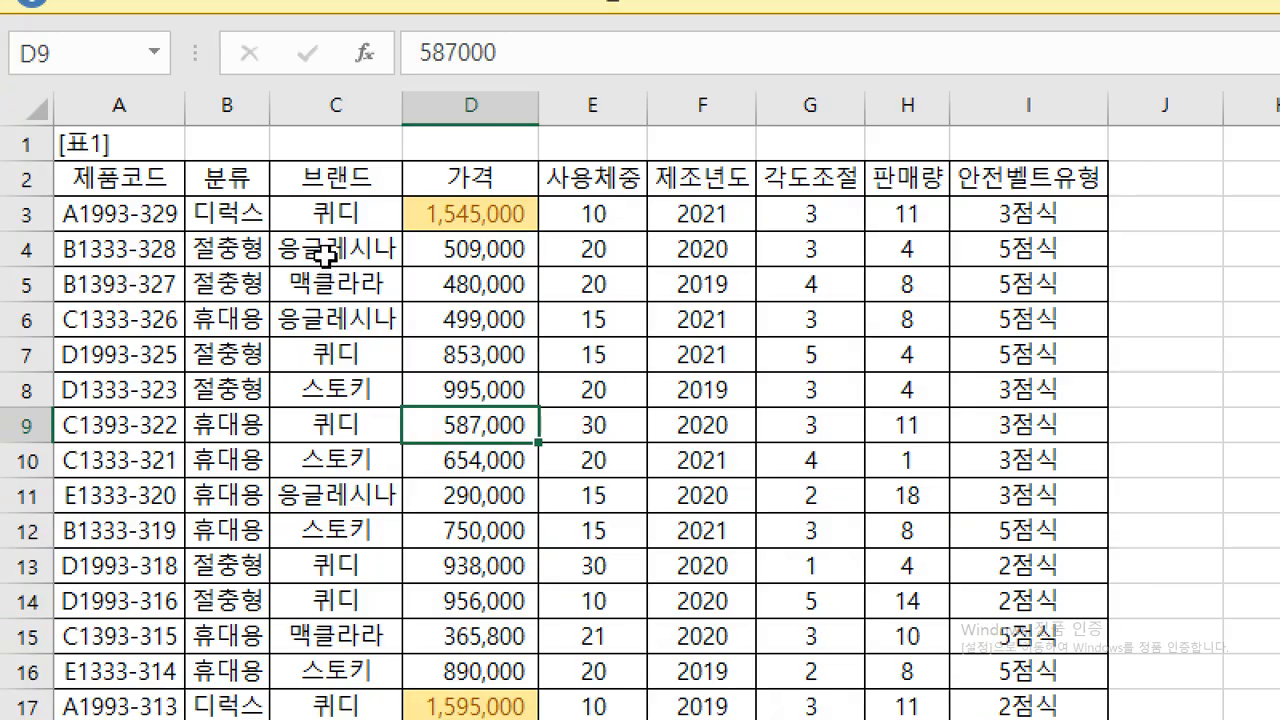
click(113, 302)
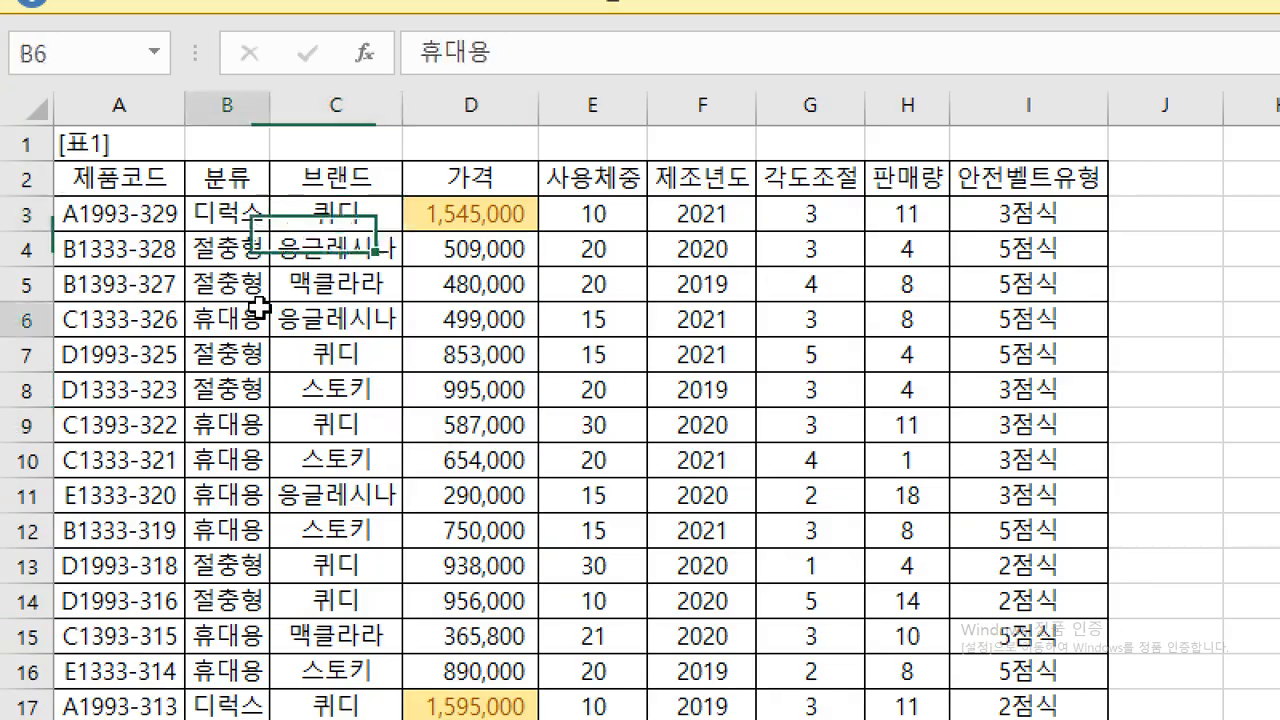
click(352, 337)
click(810, 210)
click(470, 214)
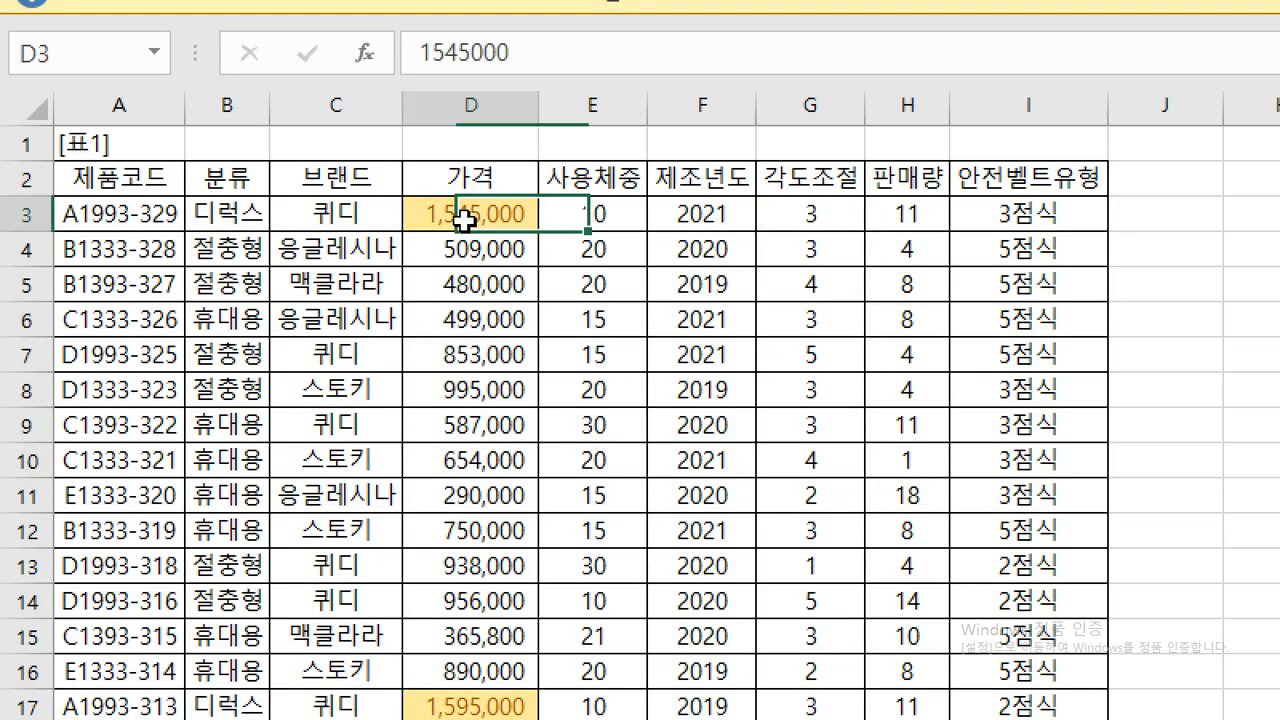
Step: Turn on filtering for [표1] and filter the 가격 column by the yellow cell colour
click(495, 348)
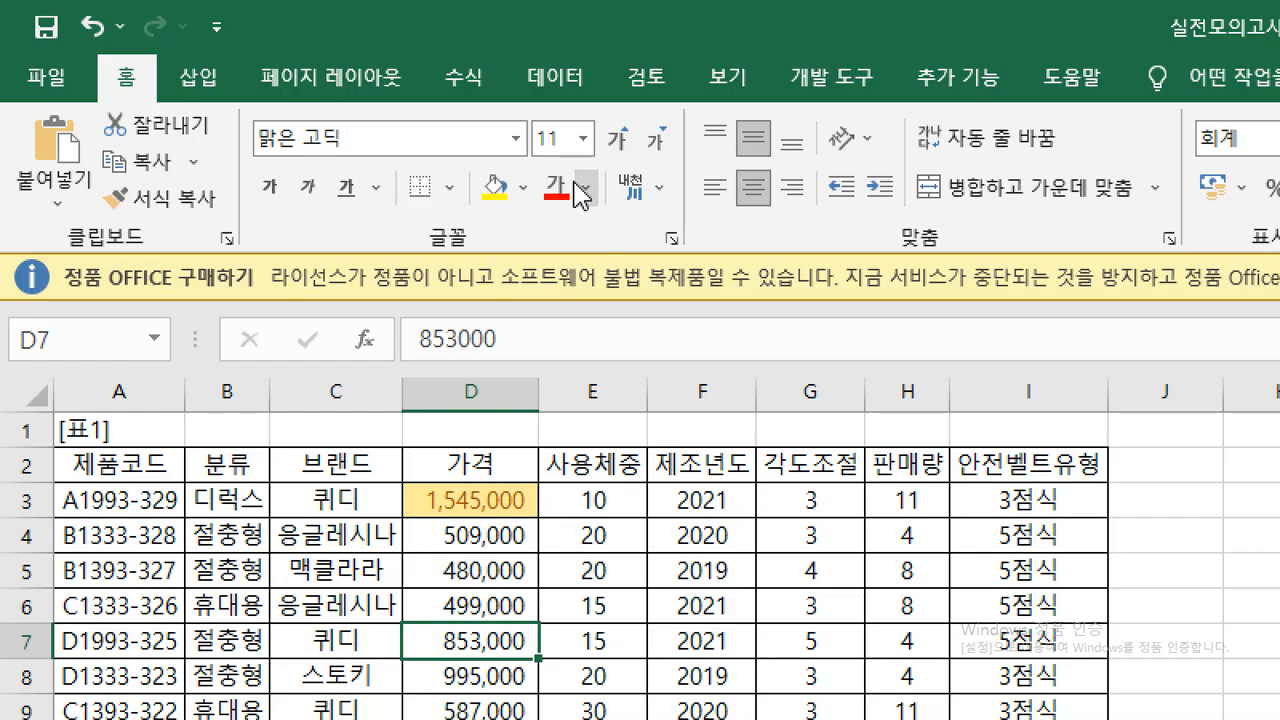
click(548, 80)
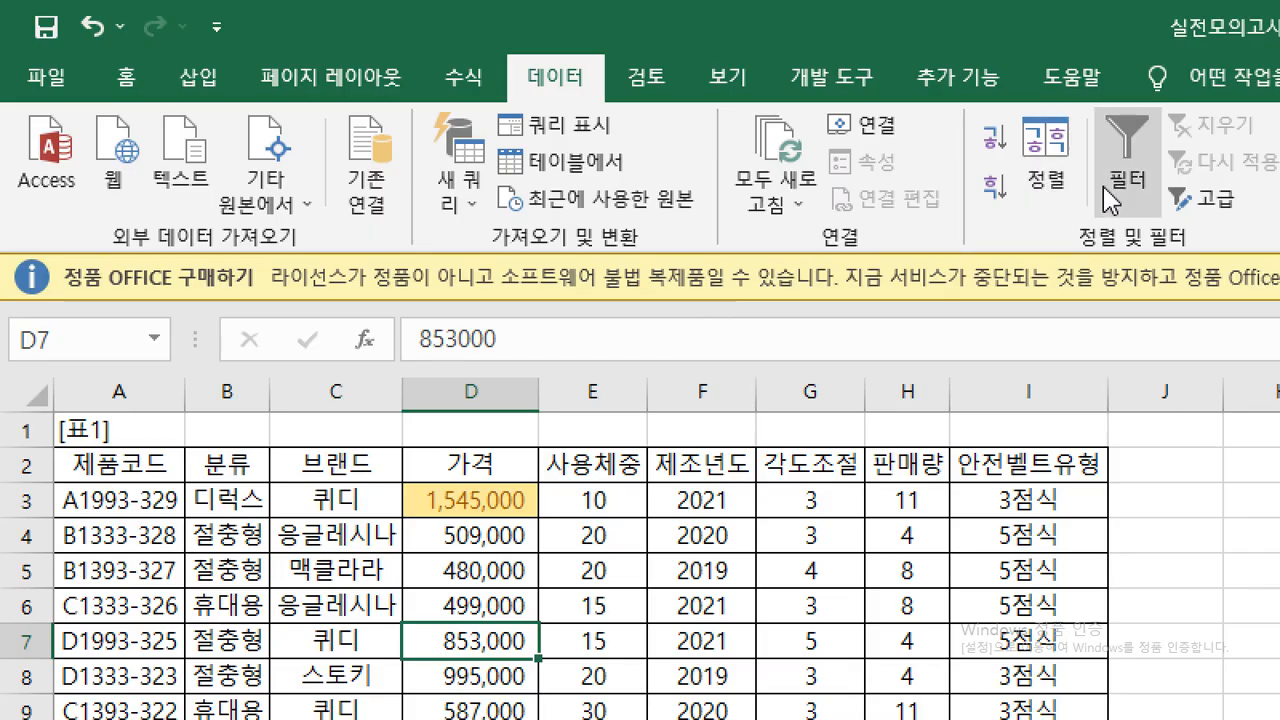
click(1112, 195)
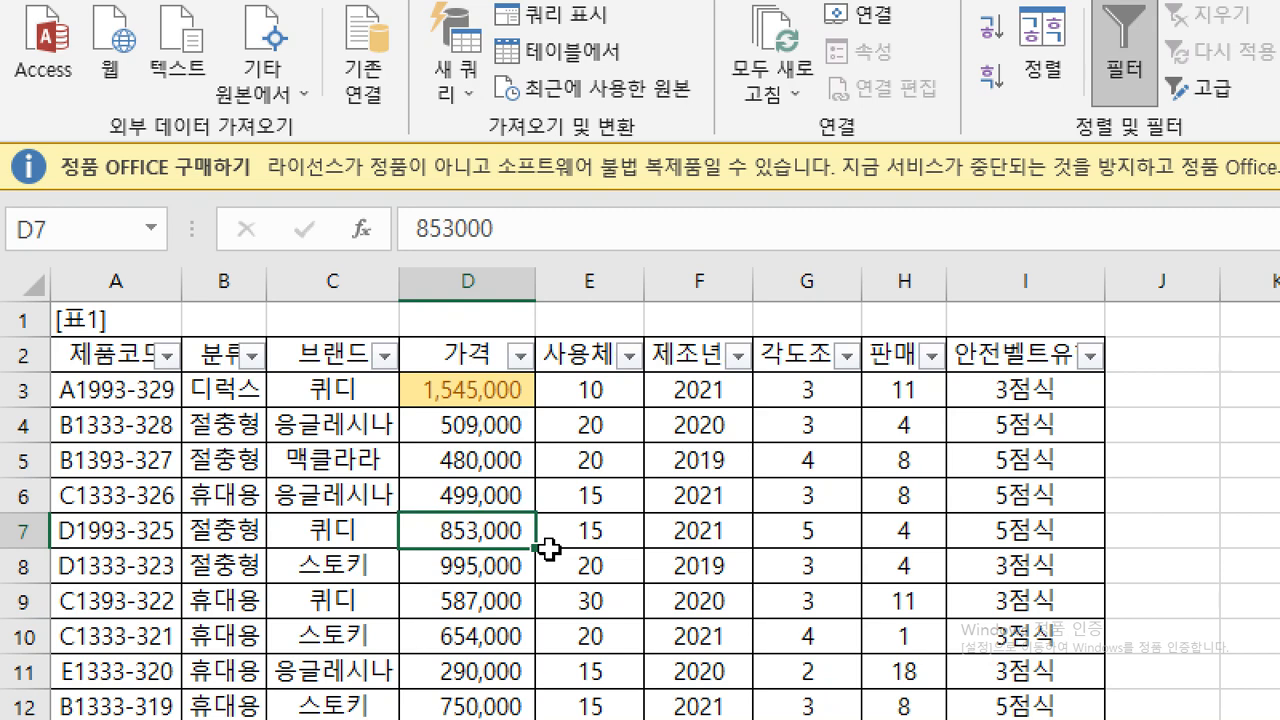
click(520, 356)
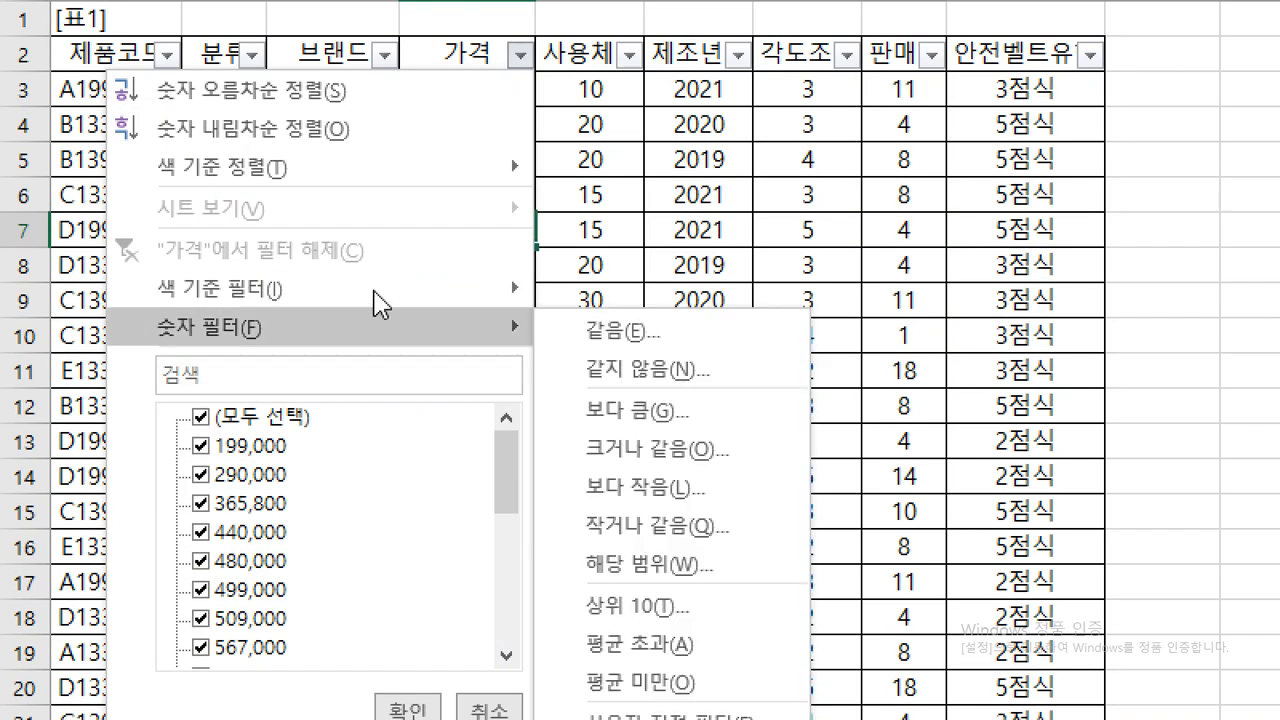
mouse_move(380, 600)
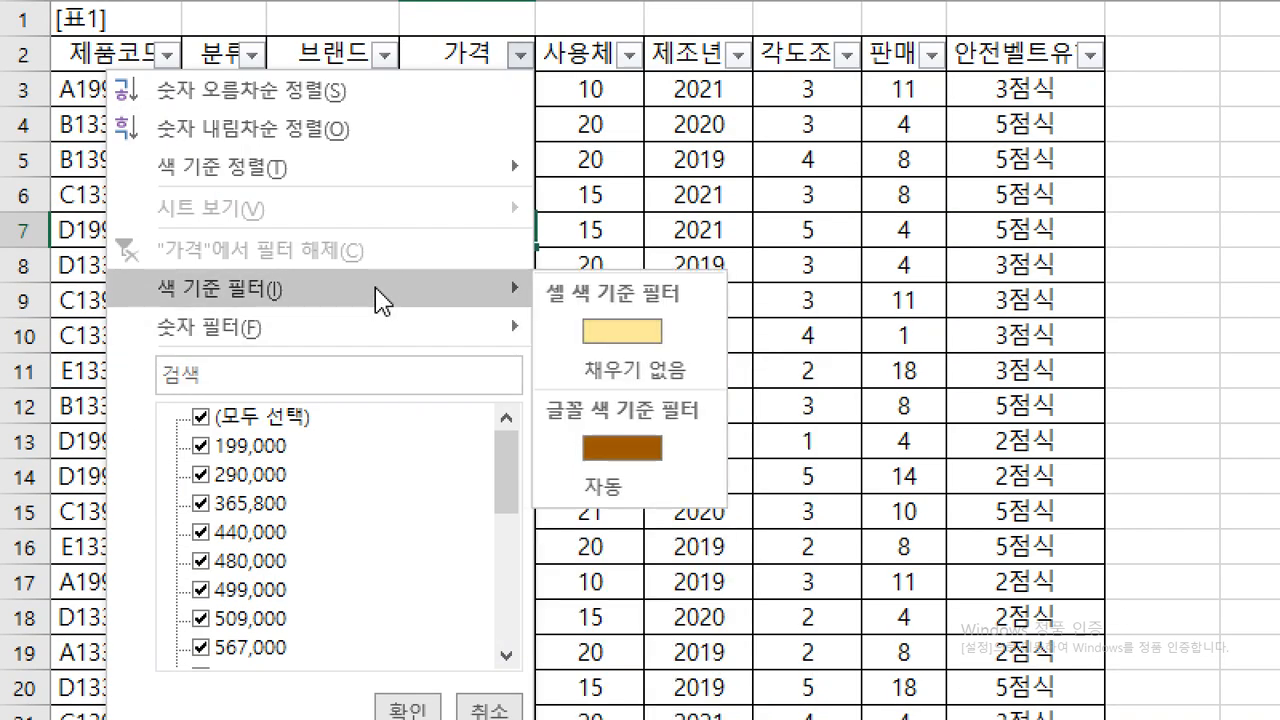
click(660, 331)
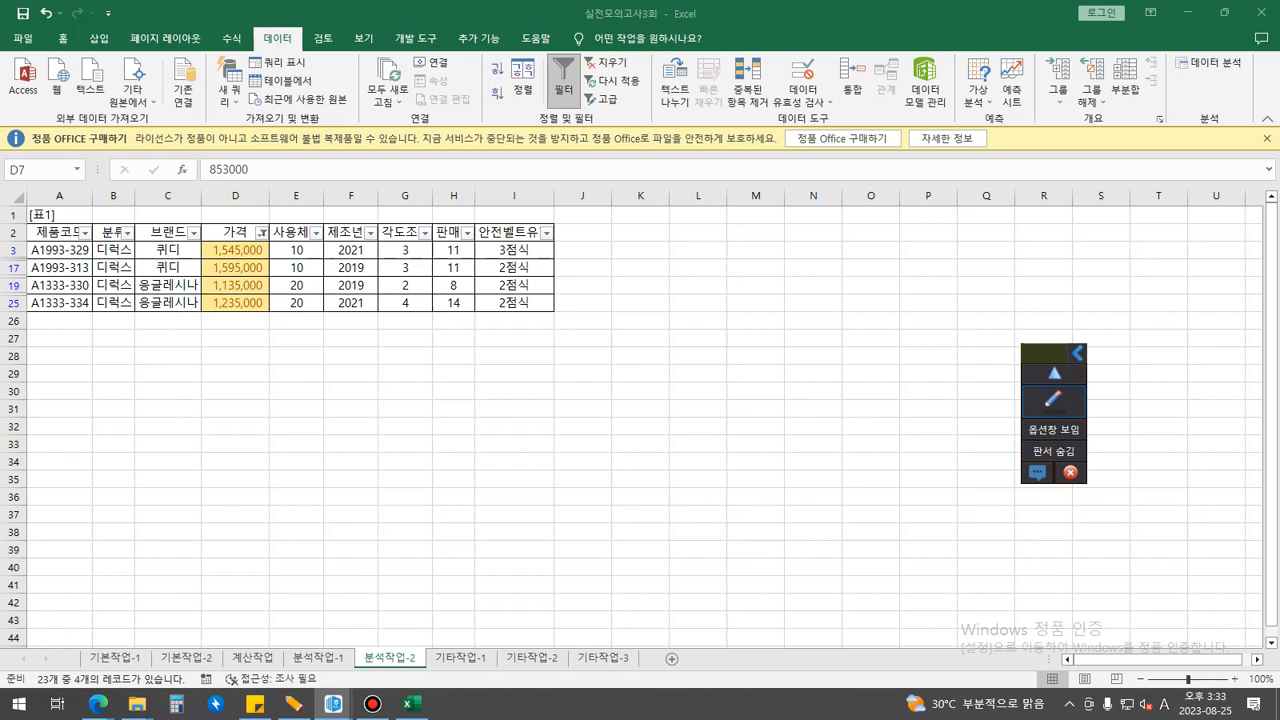
Step: Close the 실전모의고사3회 workbook and go to the 분석작업-2 sheet of 실전모의고사4회 - 복사본
click(1261, 13)
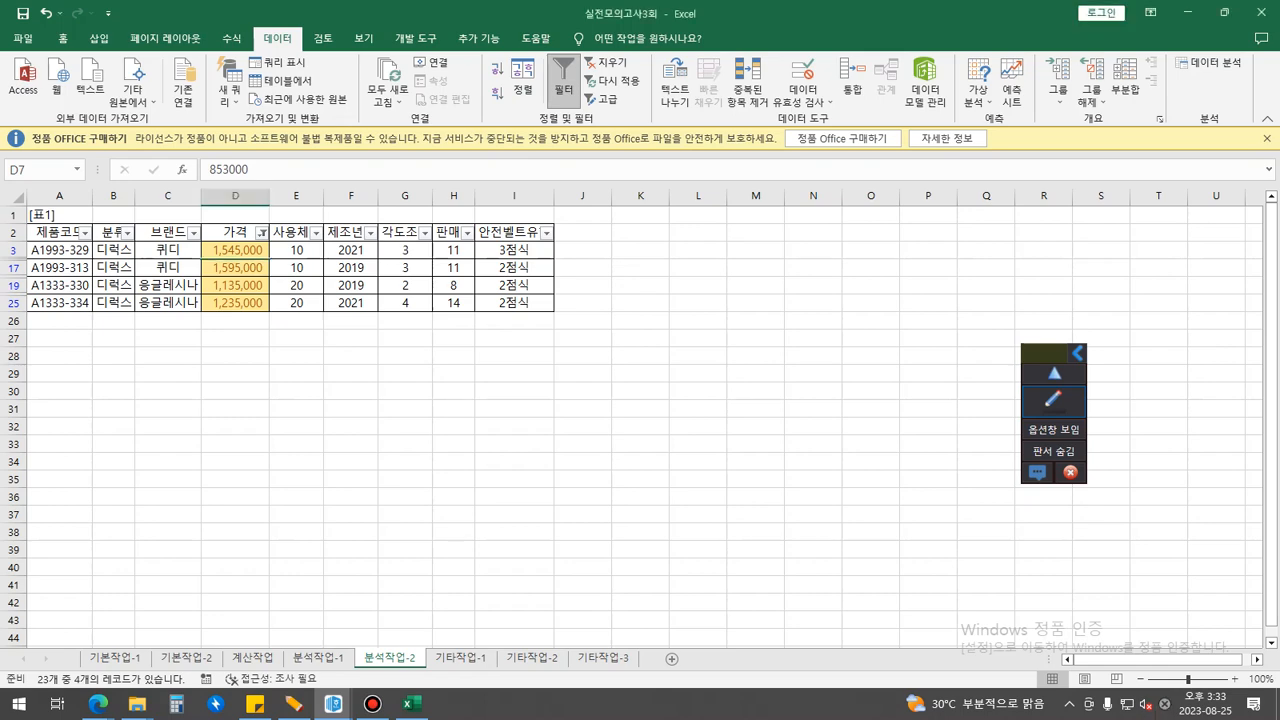
click(647, 374)
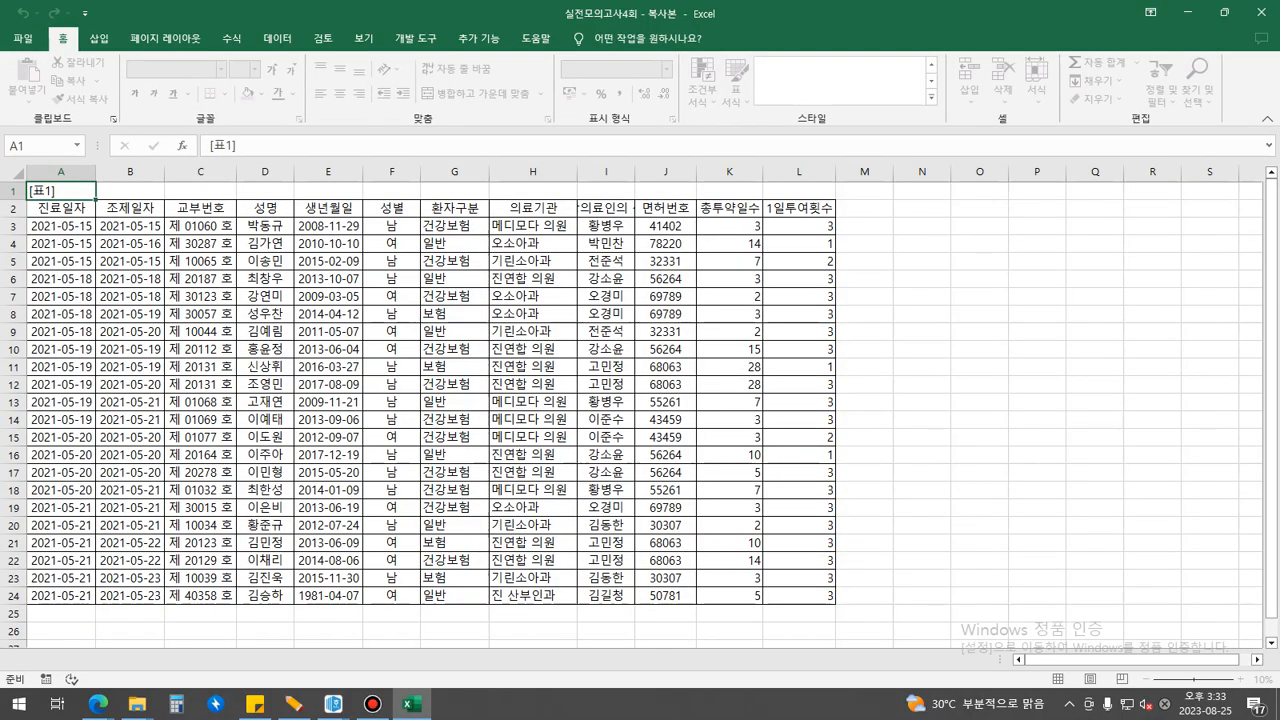
click(390, 658)
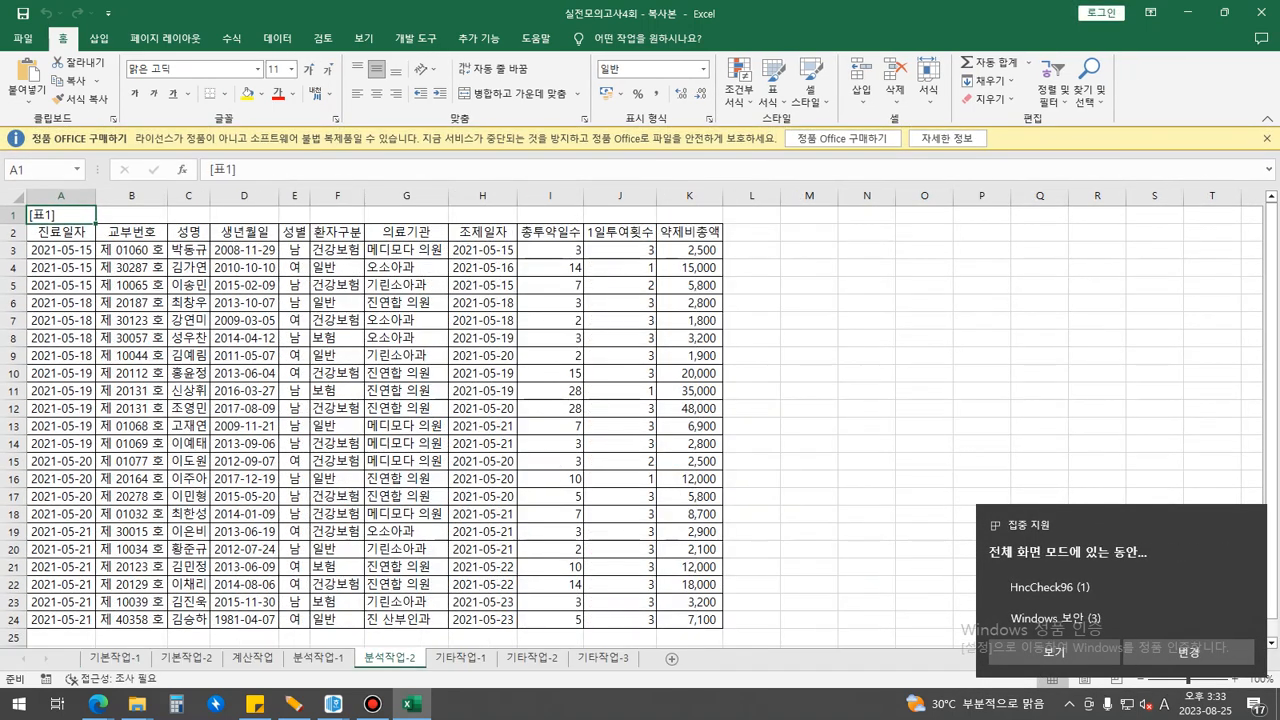
click(1245, 525)
drag(13, 382, 13, 380)
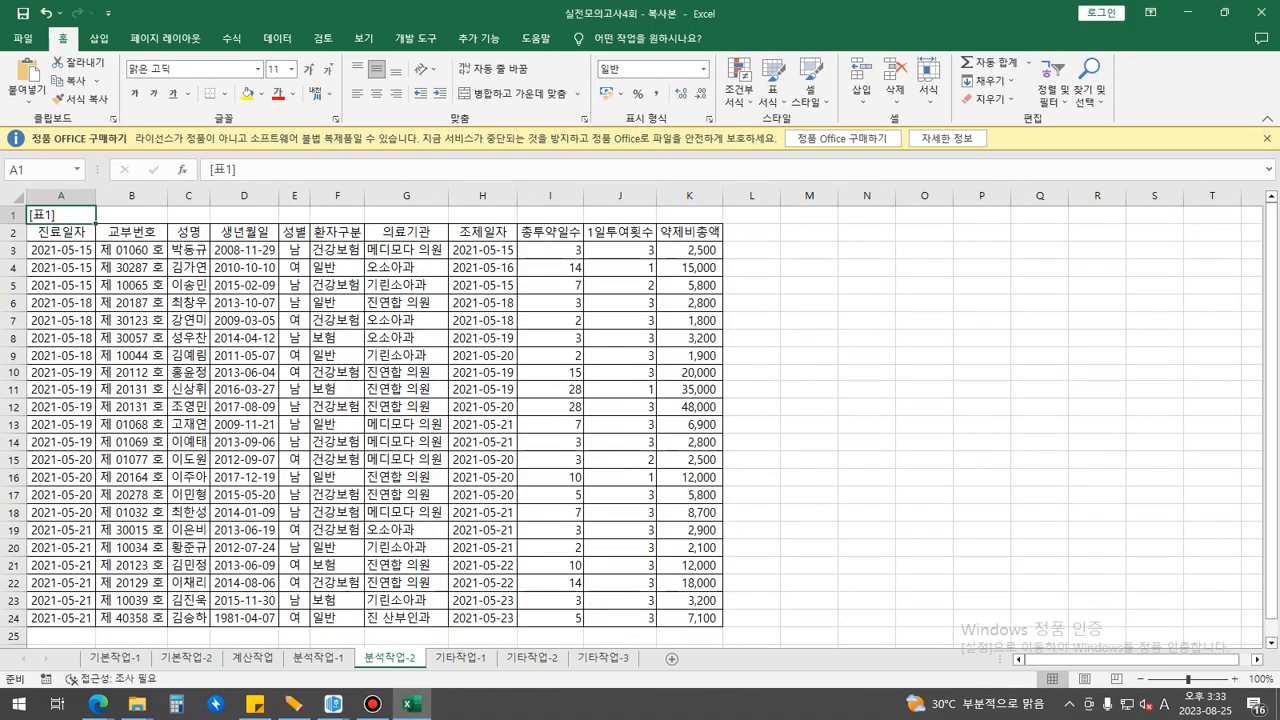
click(131, 321)
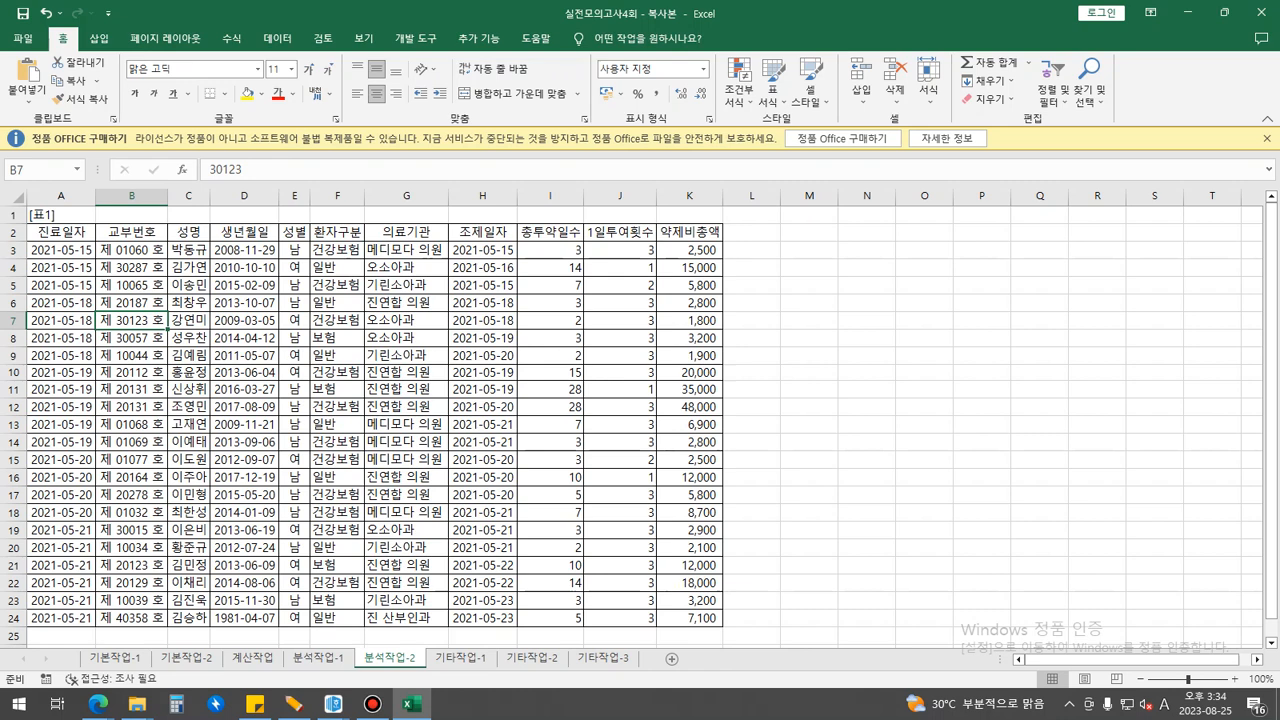
Step: Select [표1] from A2 to K24 and start Remove Duplicates with all columns deselected
mouse_move(60, 231)
mouse_down()
mouse_move(131, 250)
mouse_move(406, 389)
mouse_move(689, 565)
mouse_move(689, 618)
mouse_up()
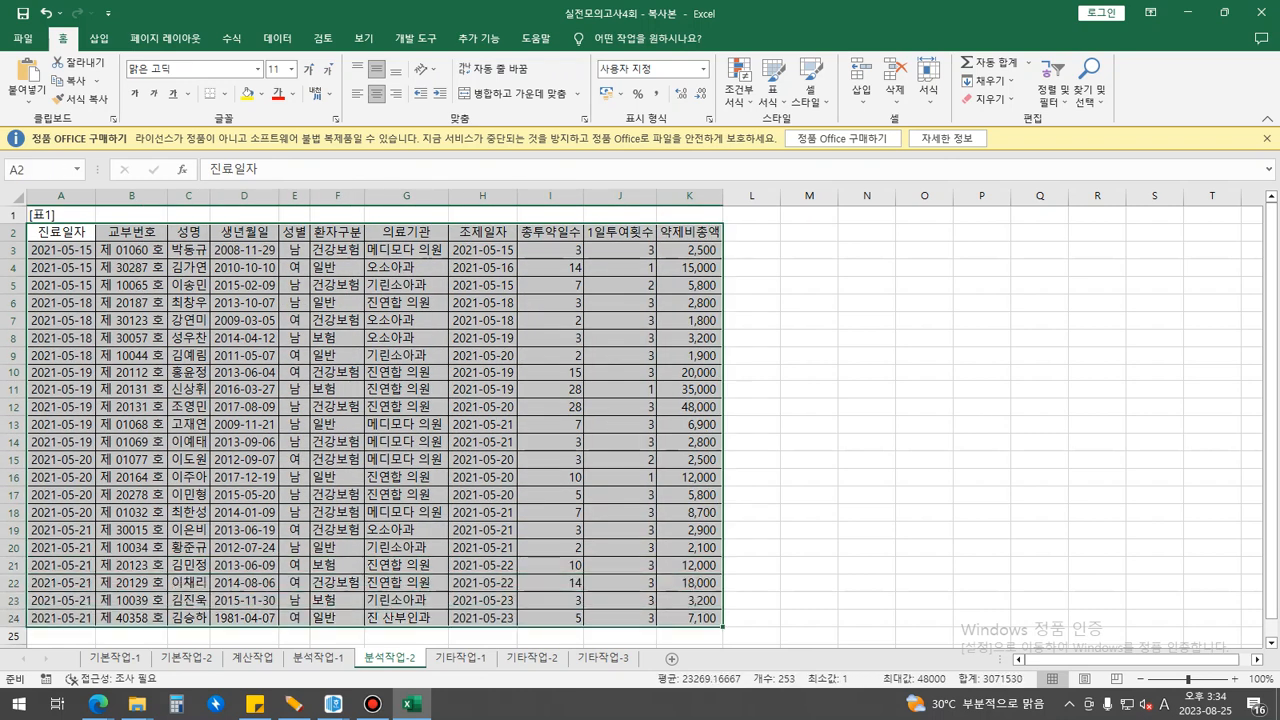
click(277, 38)
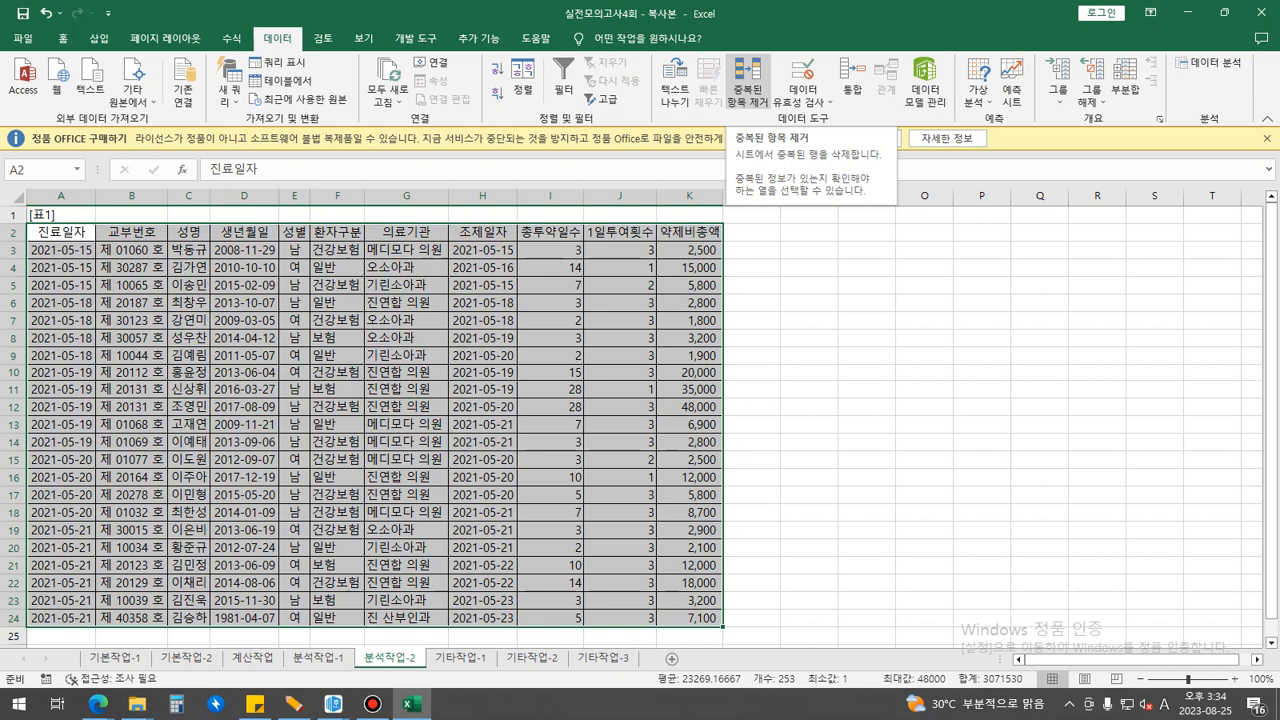
click(748, 80)
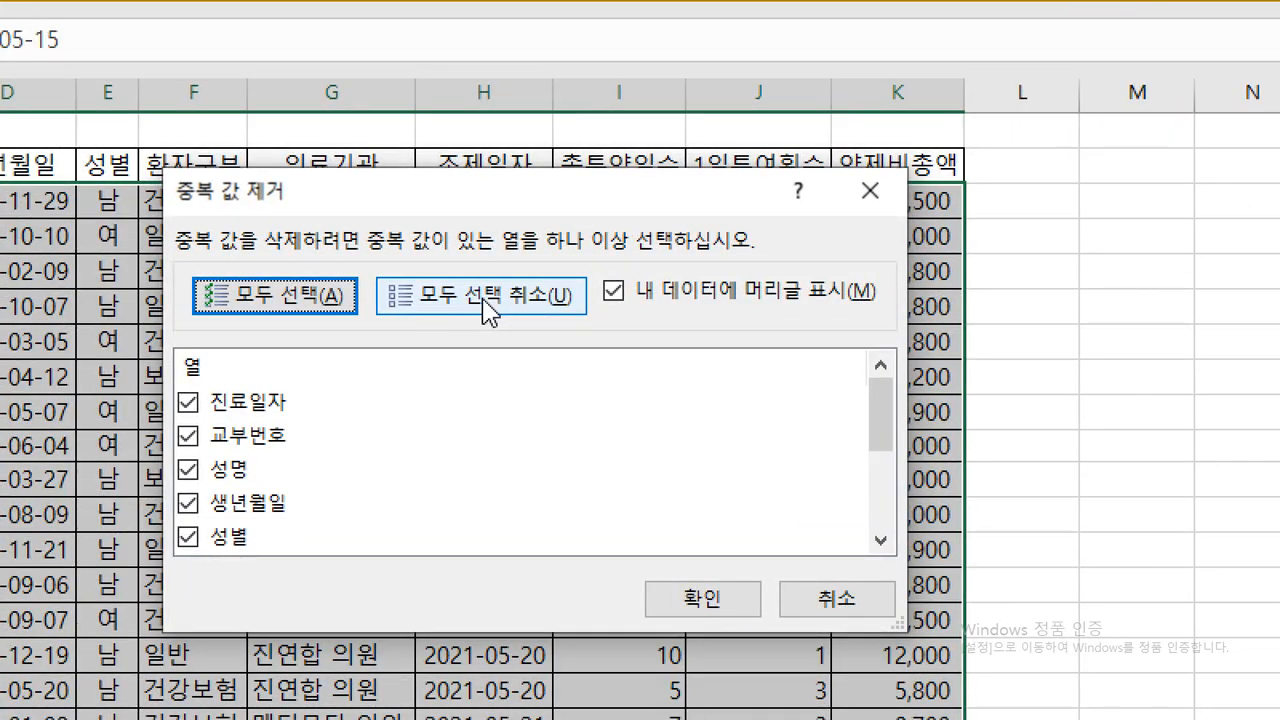
click(483, 301)
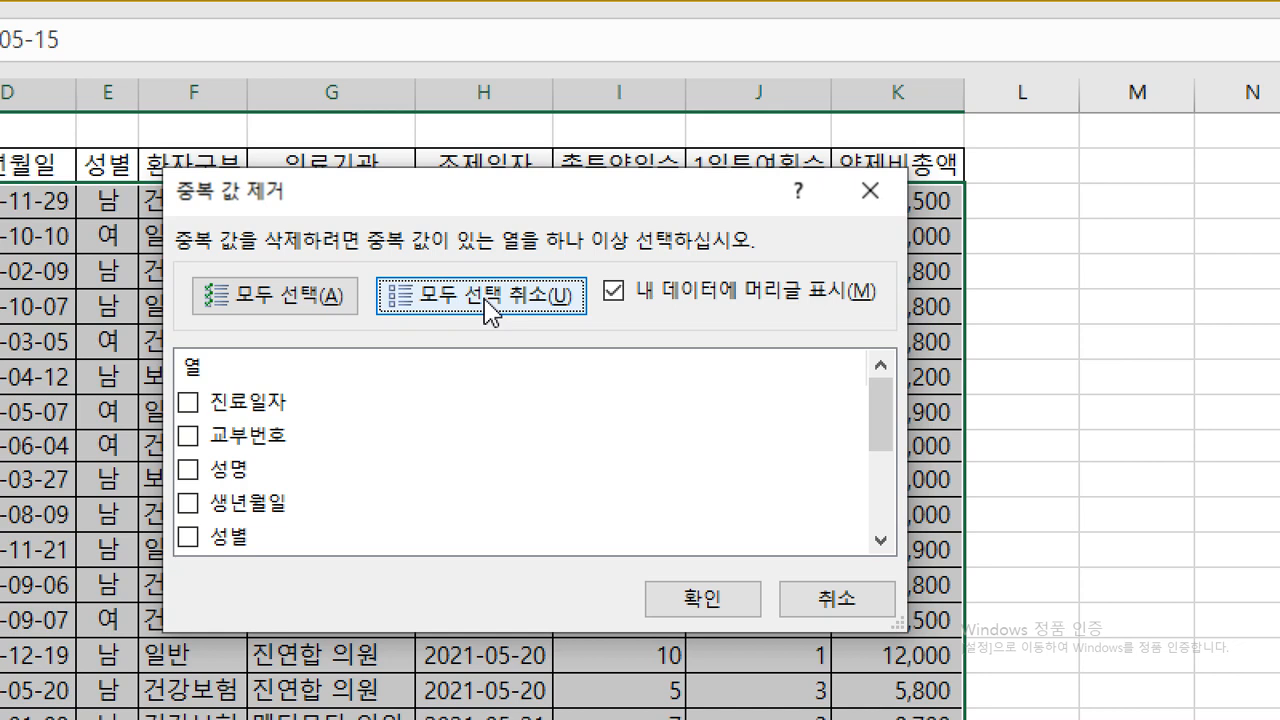
Step: Remove the rows duplicated across the 진료일자 and 조제일자 columns
click(189, 403)
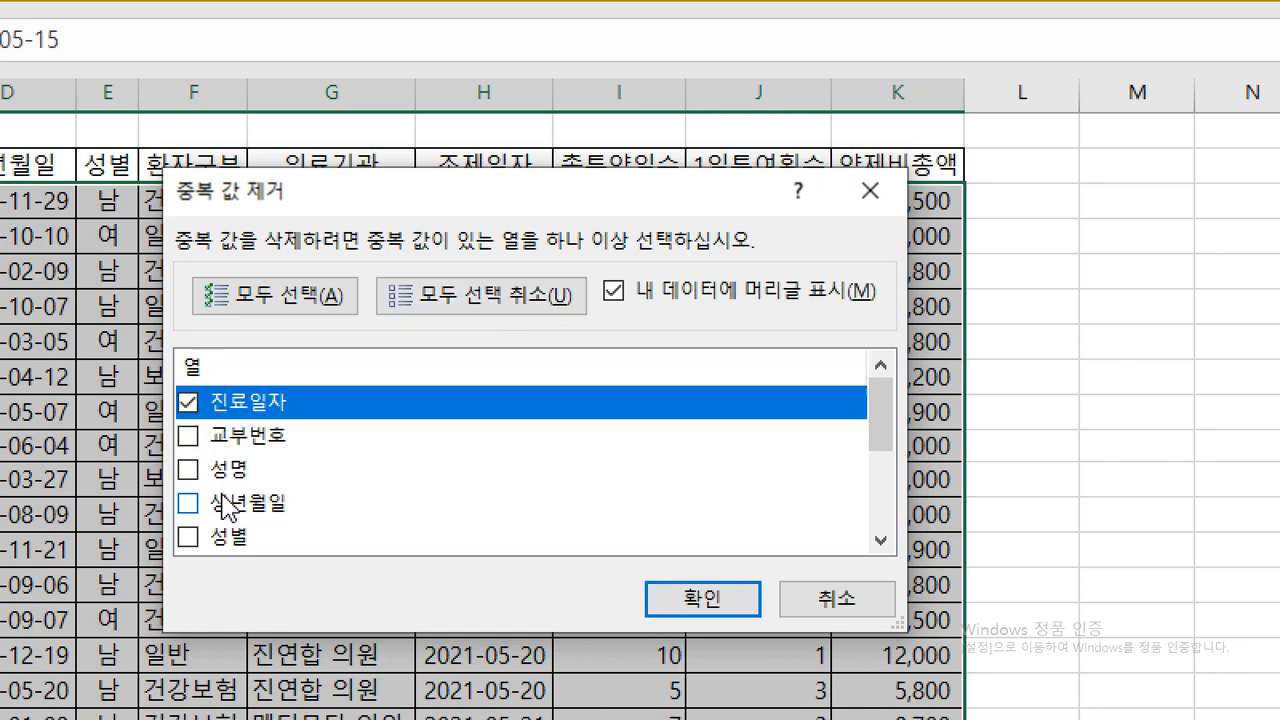
scroll(243, 480, down, 2)
click(215, 490)
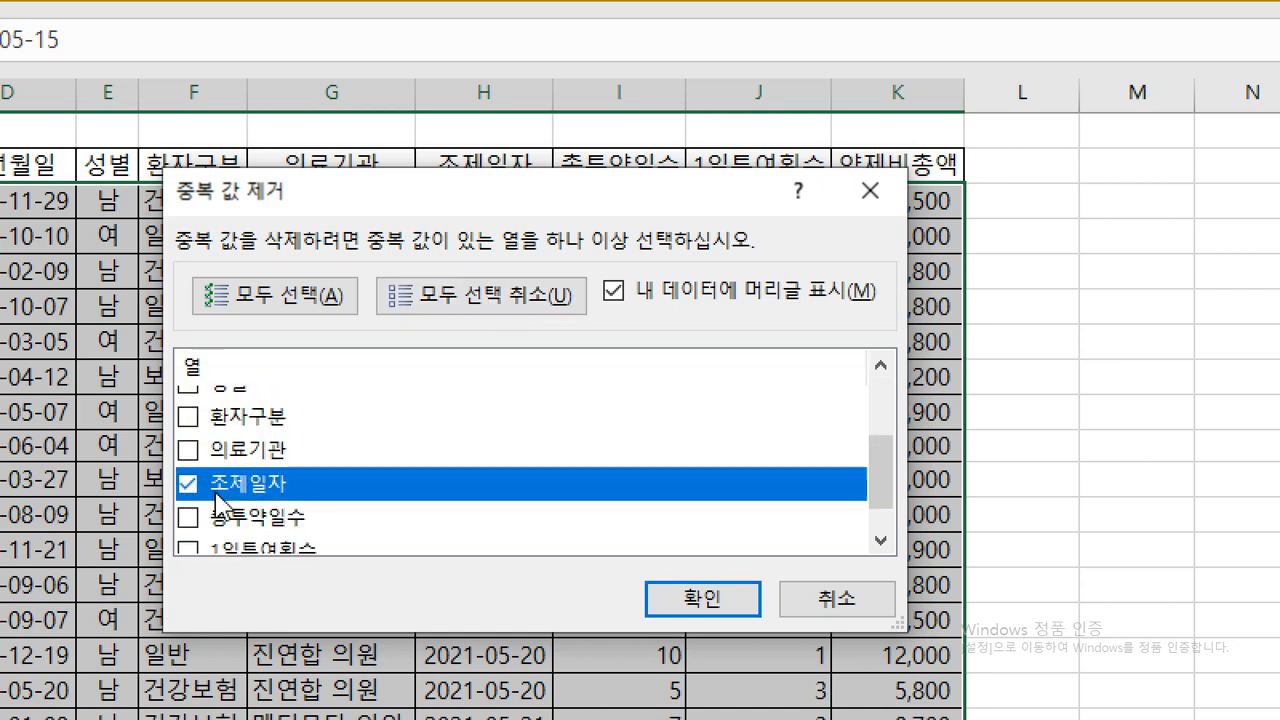
click(700, 600)
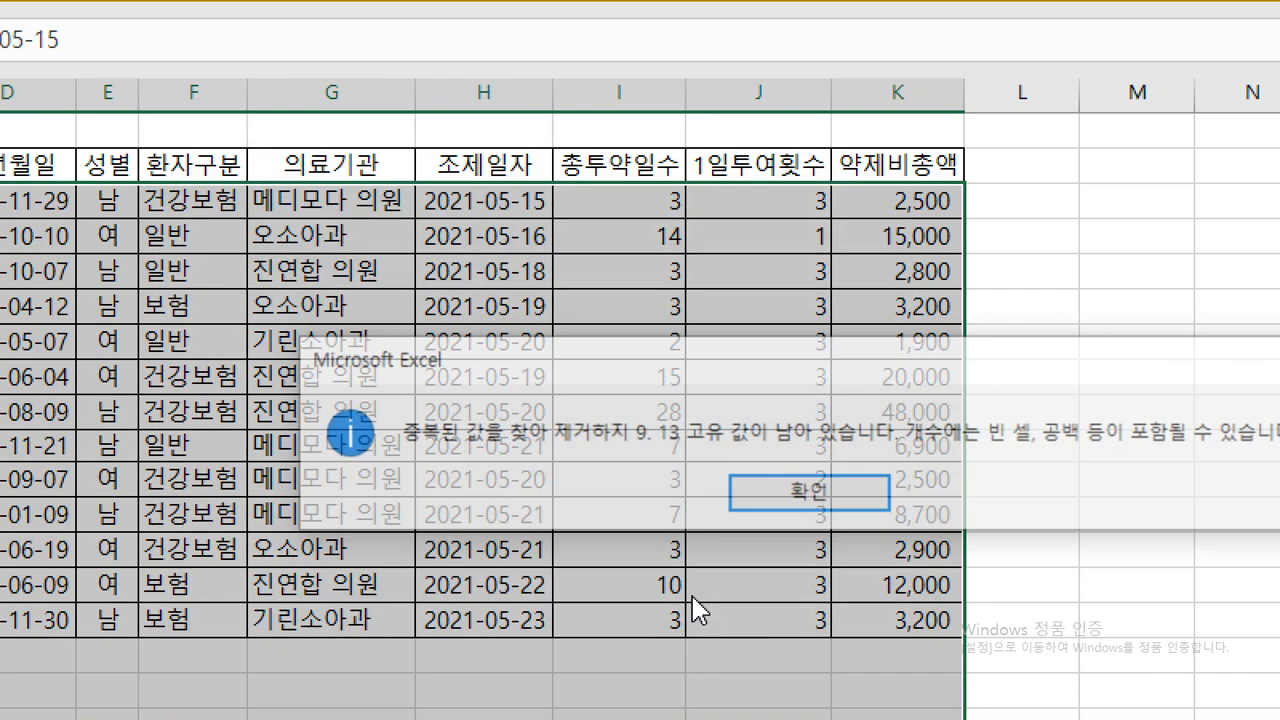
click(749, 489)
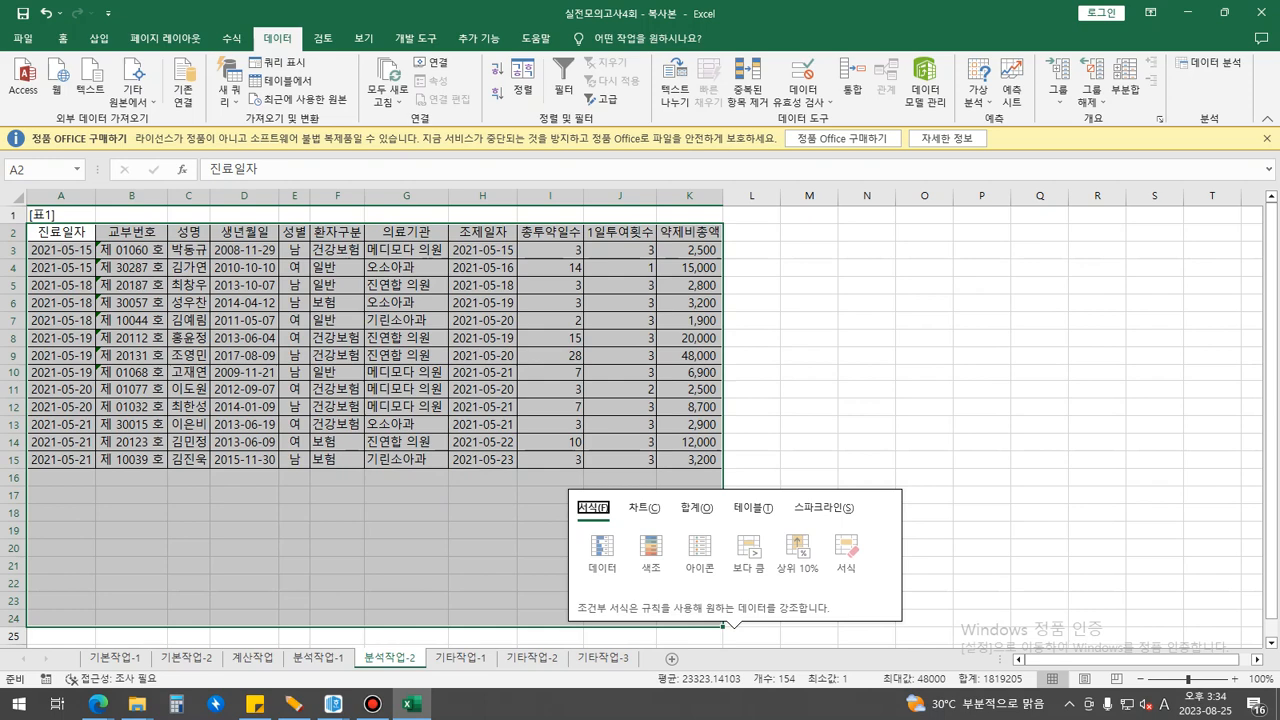
Step: Conditionally format the below-average 약제비총액 values in K3:K15 with the 연한 빨강 채우기 format
click(550, 338)
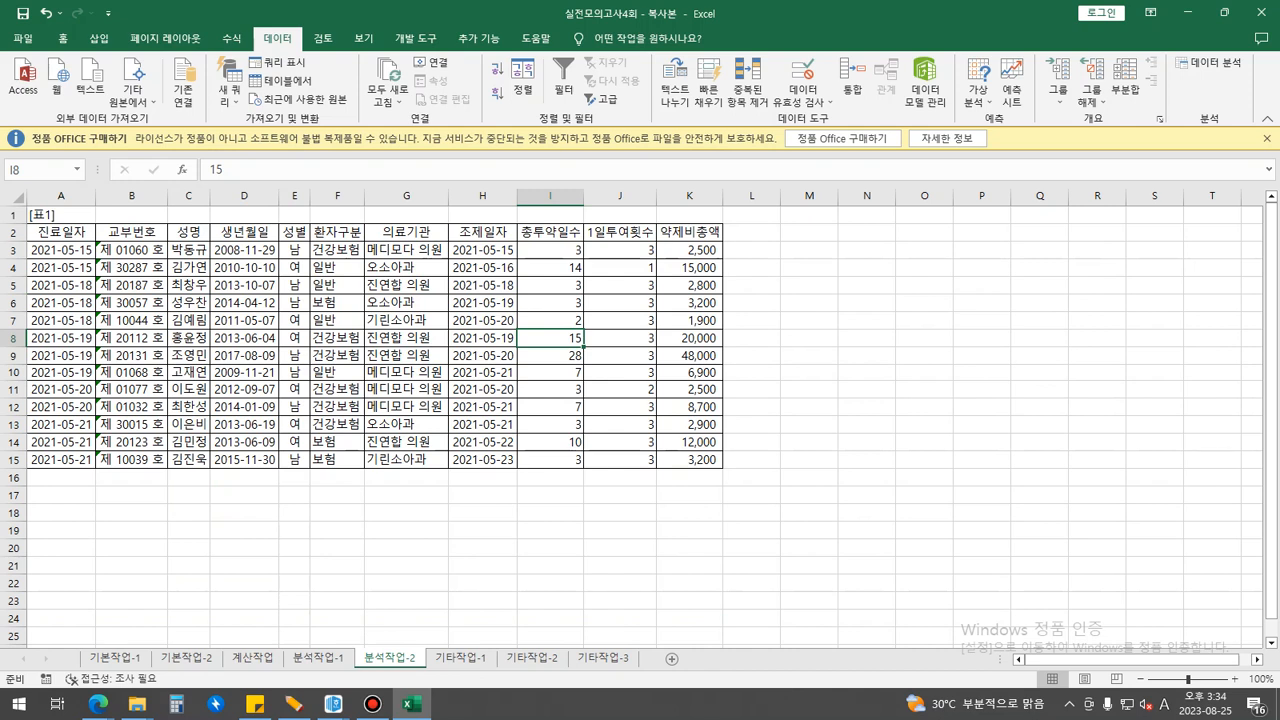
drag(689, 250, 689, 460)
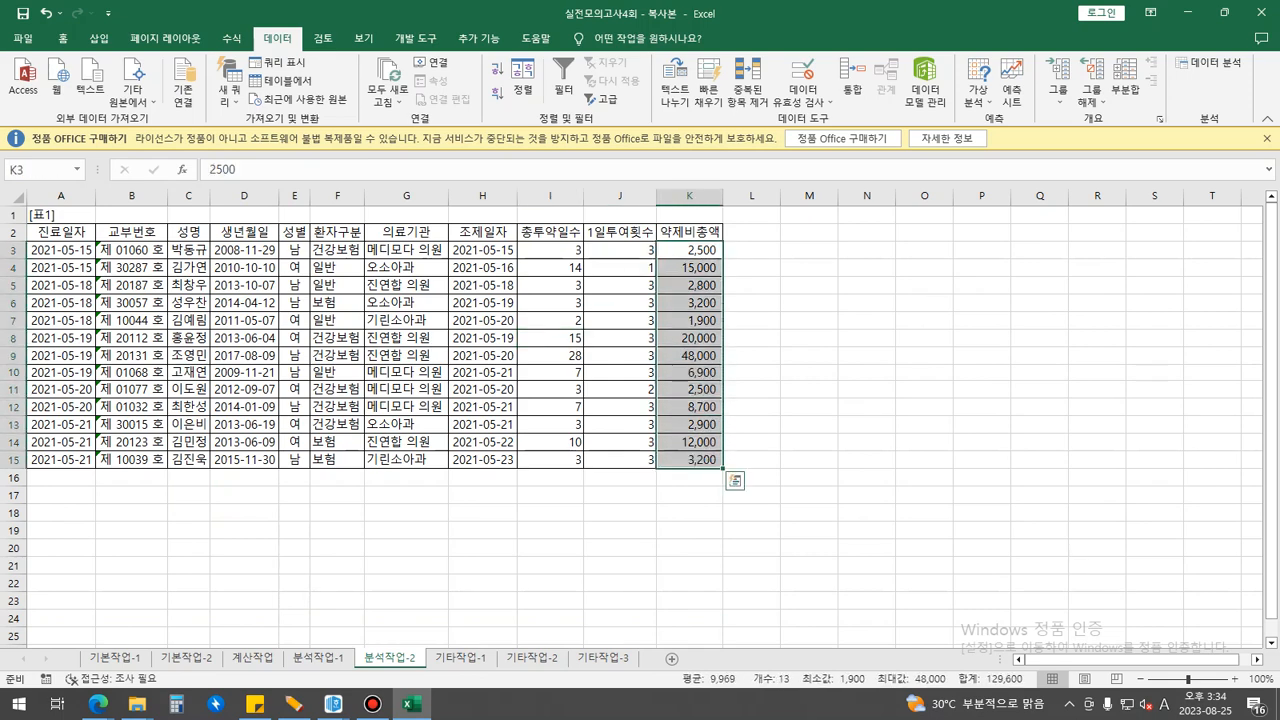
click(63, 38)
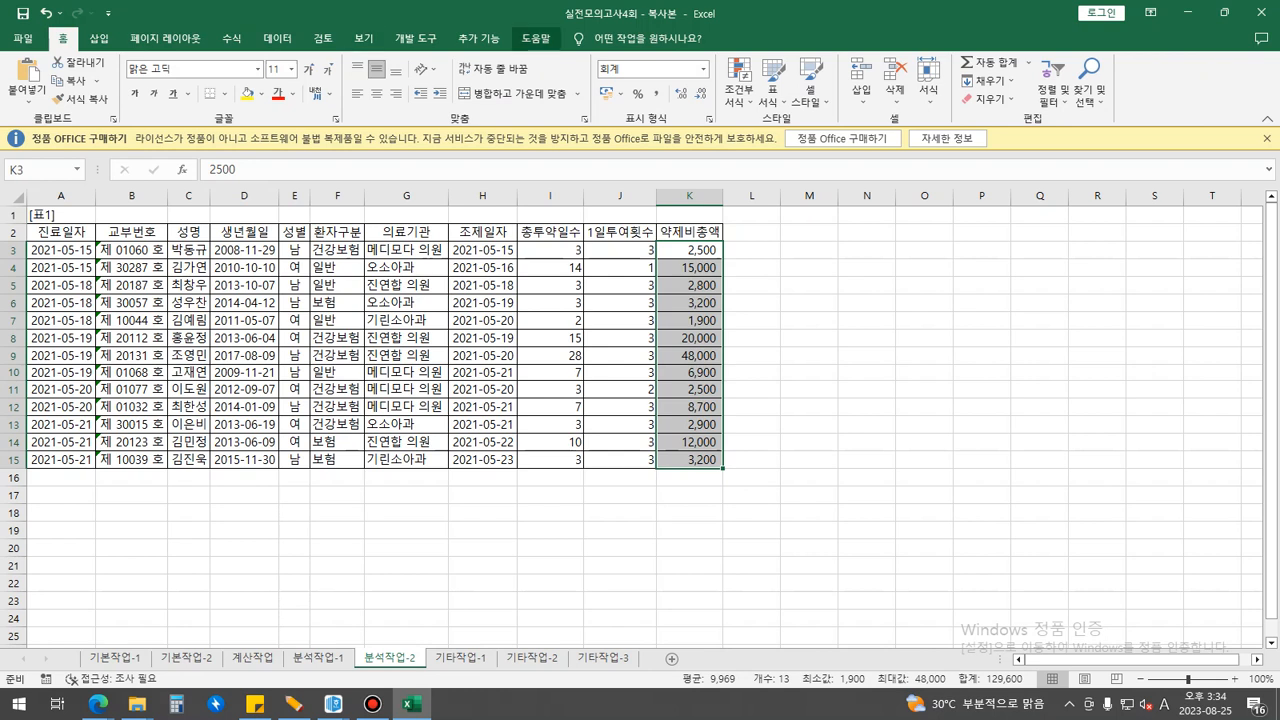
click(739, 88)
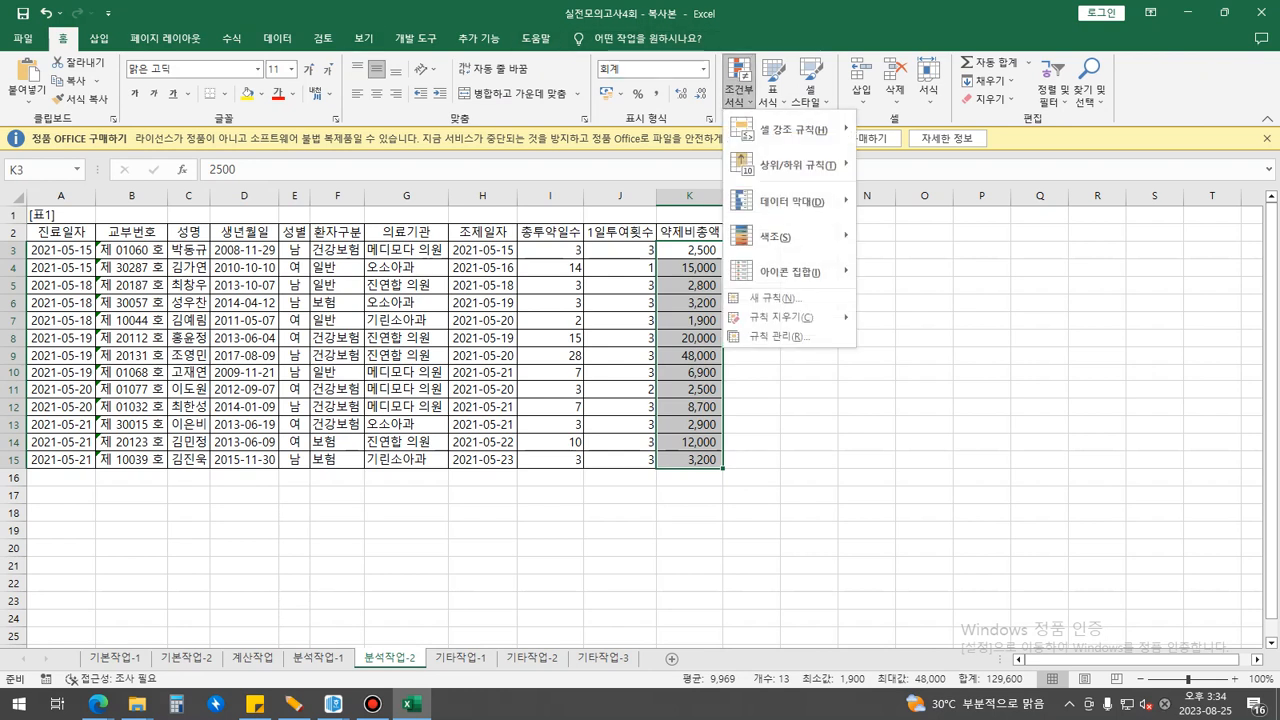
mouse_move(818, 173)
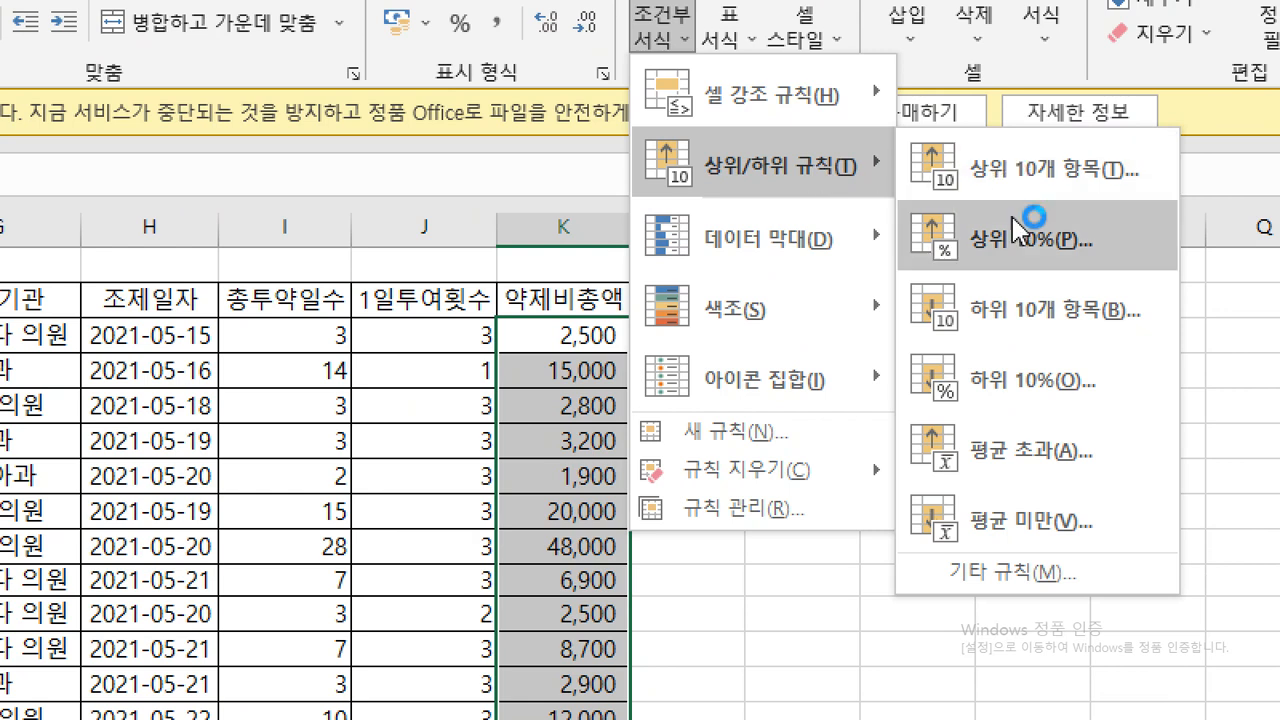
click(1030, 522)
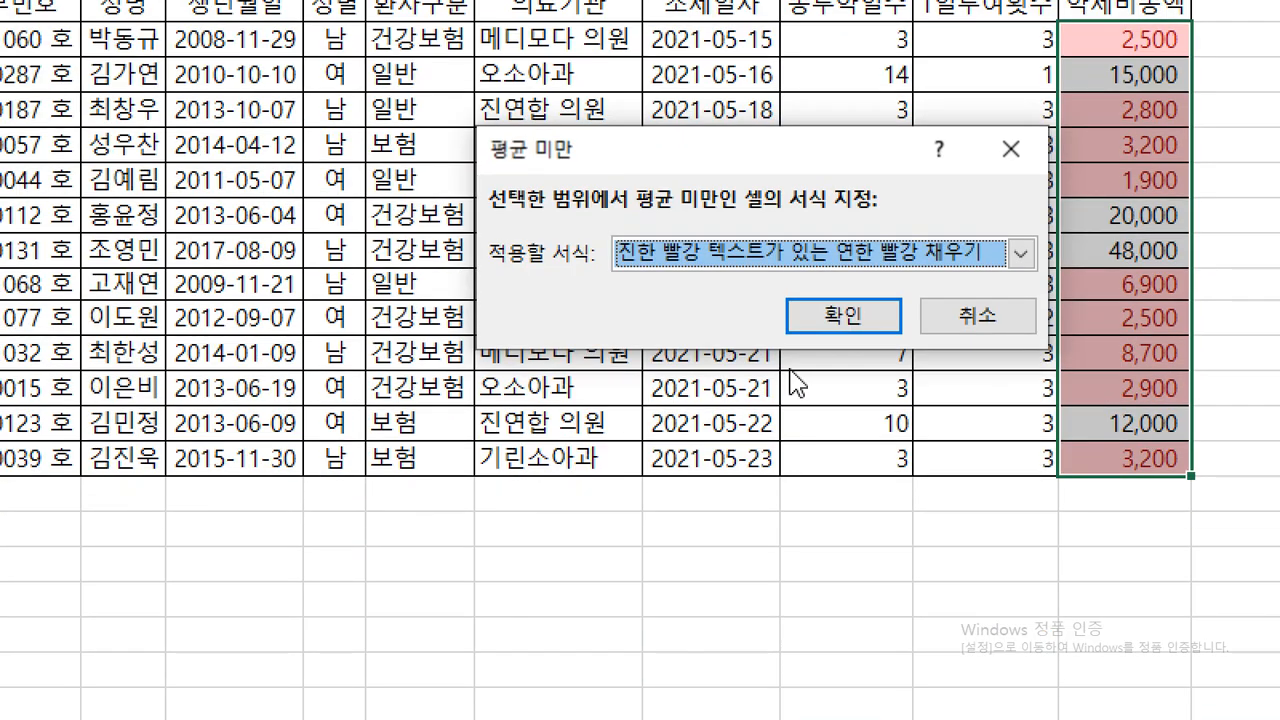
click(754, 264)
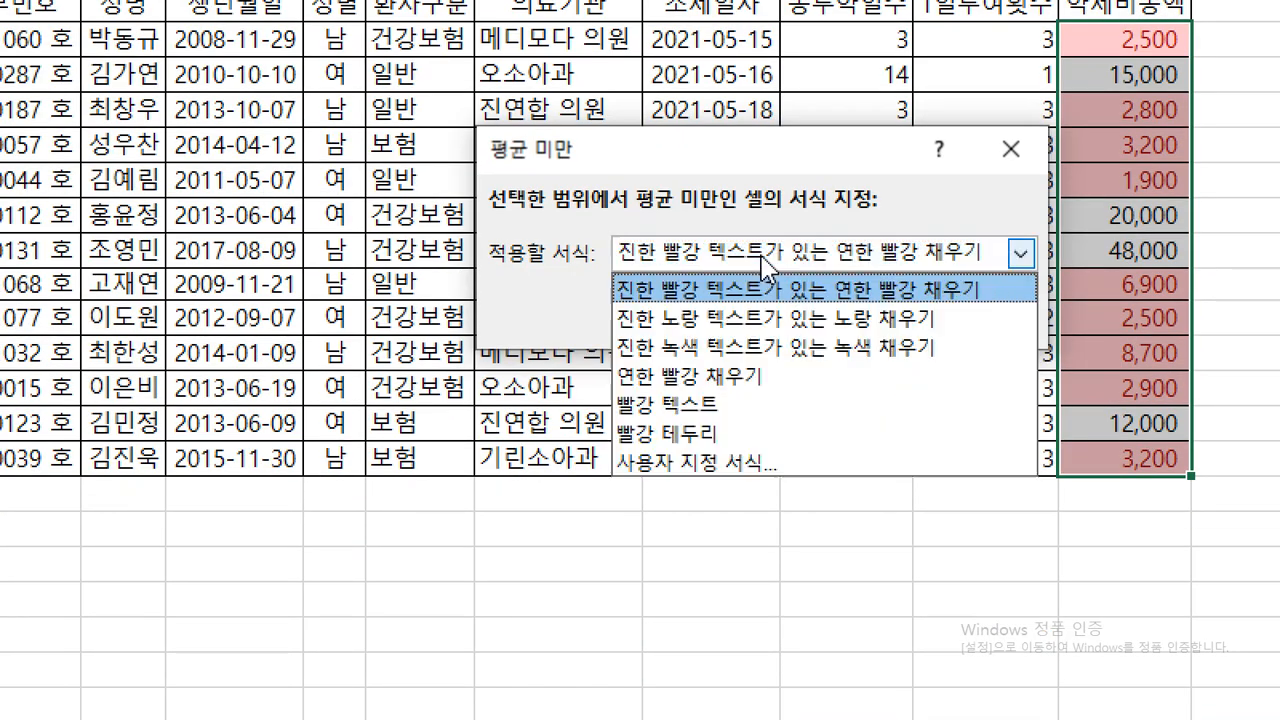
click(760, 378)
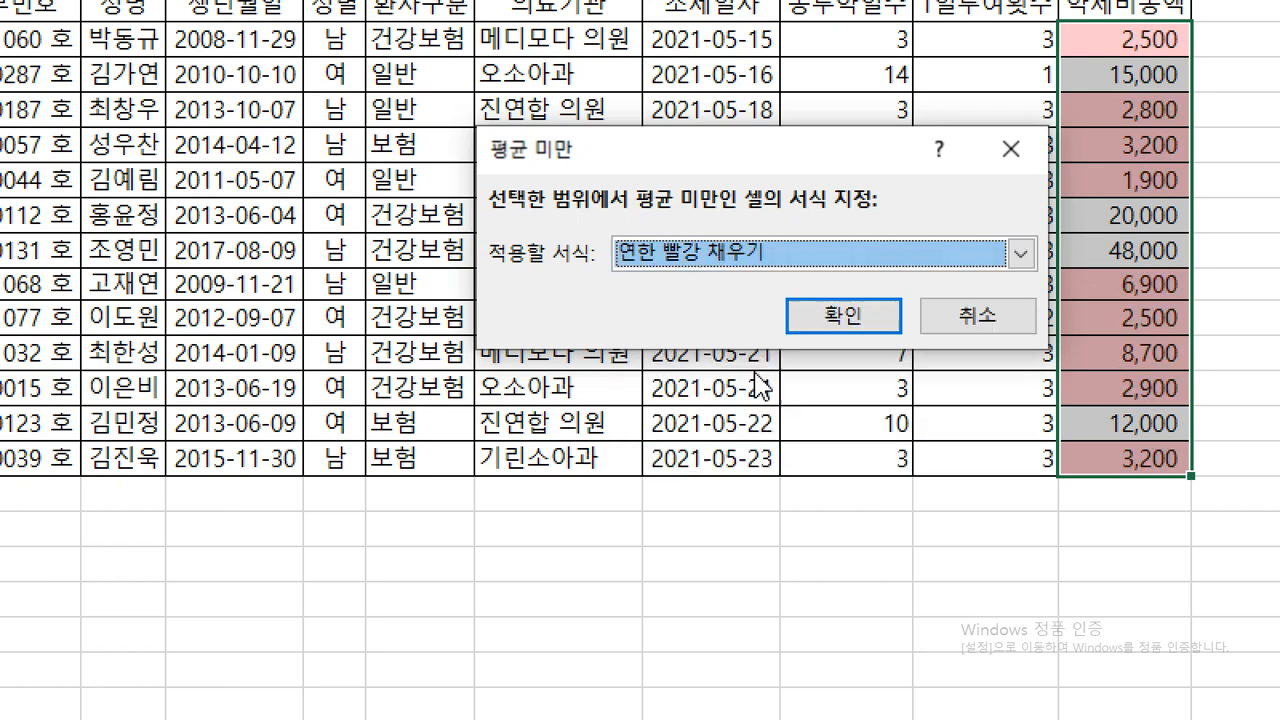
click(878, 328)
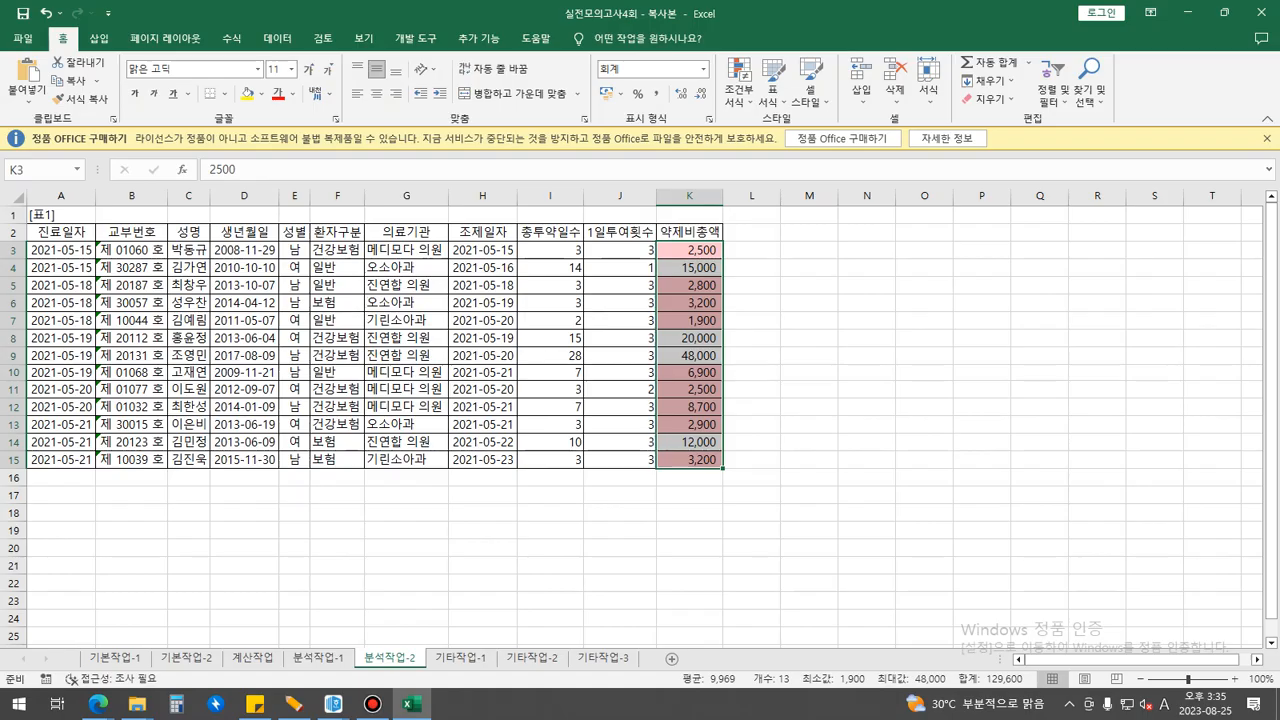
click(358, 413)
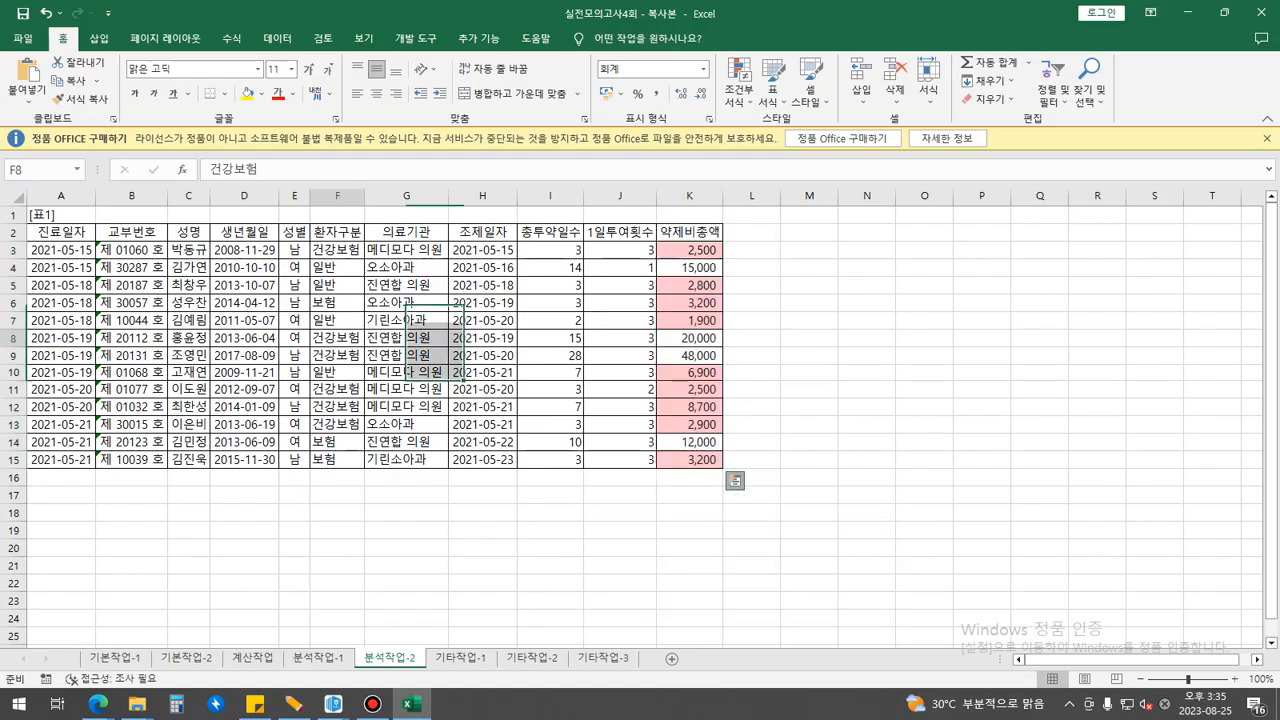
click(244, 355)
click(244, 285)
click(406, 250)
Step: Turn on filtering for [표1] and filter the 약제비총액 column by the light red cell colour
click(550, 303)
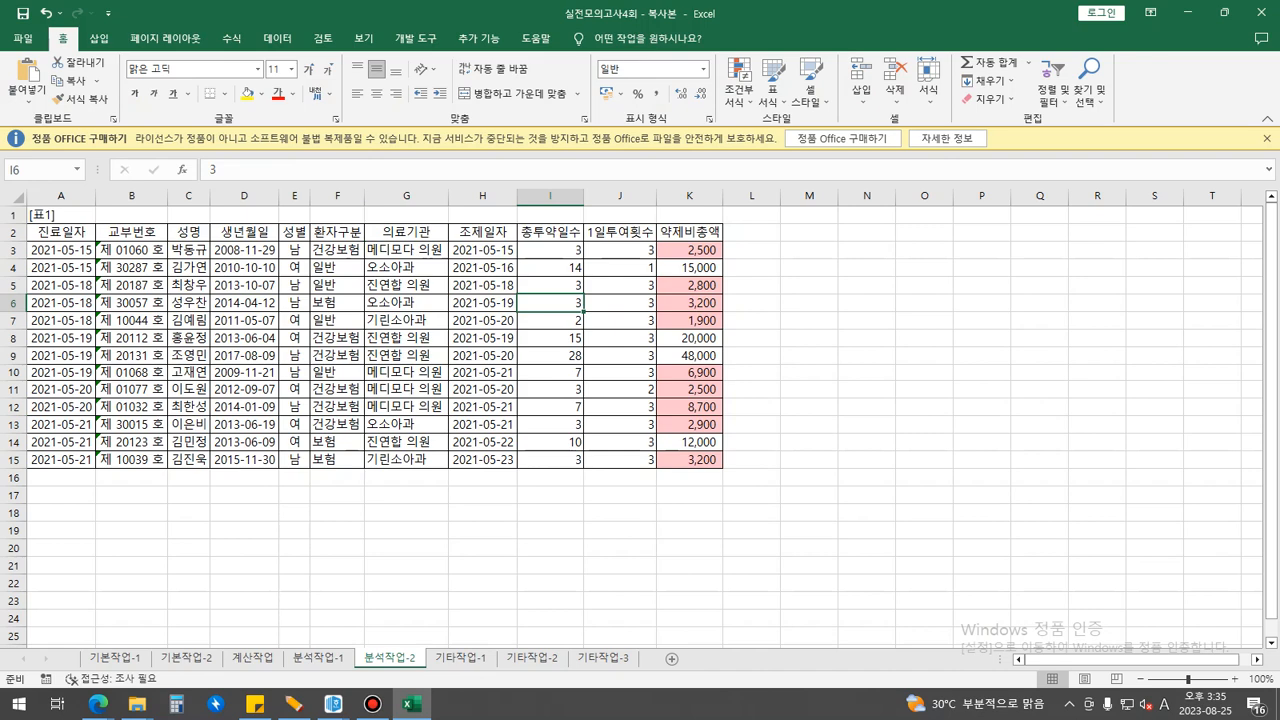
click(277, 38)
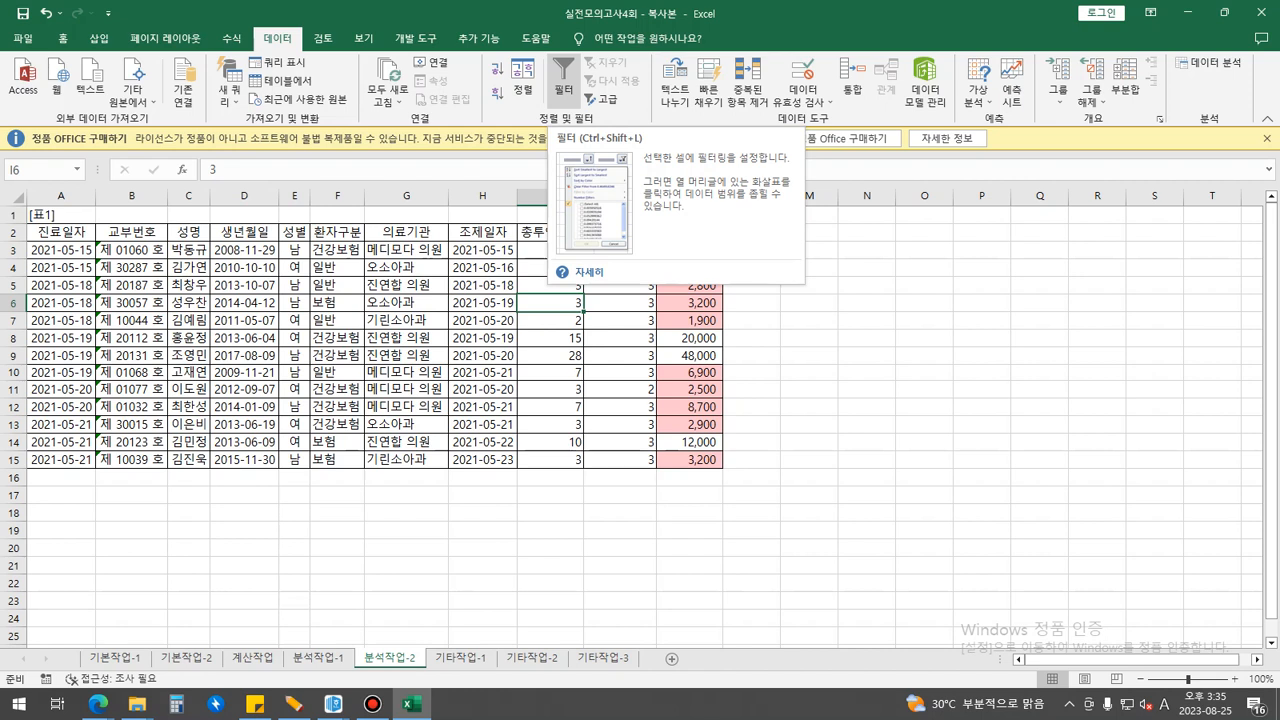
click(564, 78)
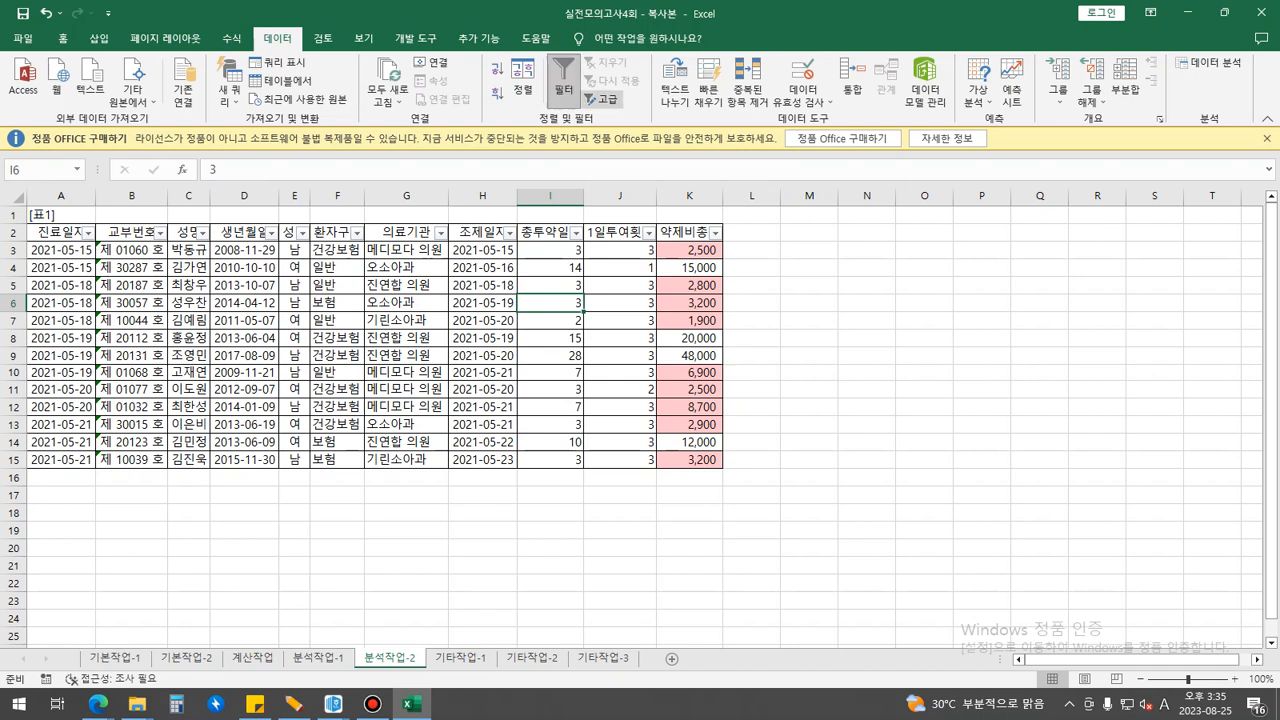
click(715, 232)
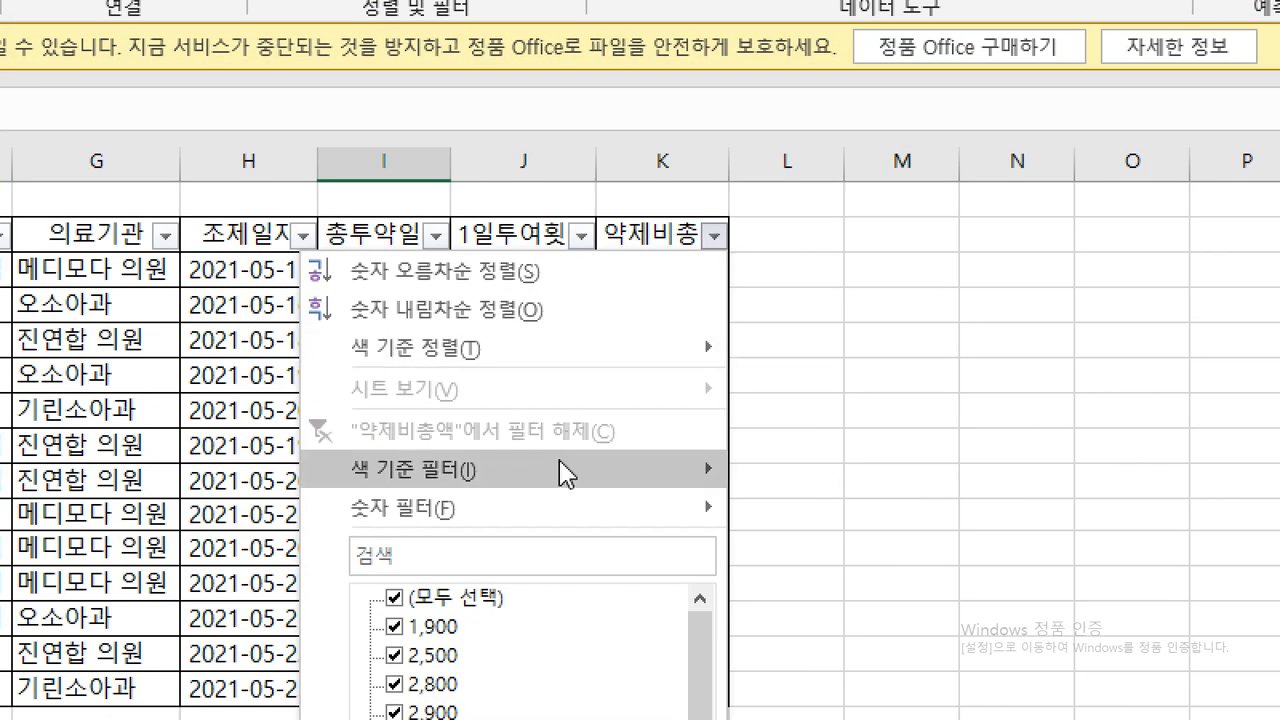
mouse_move(637, 348)
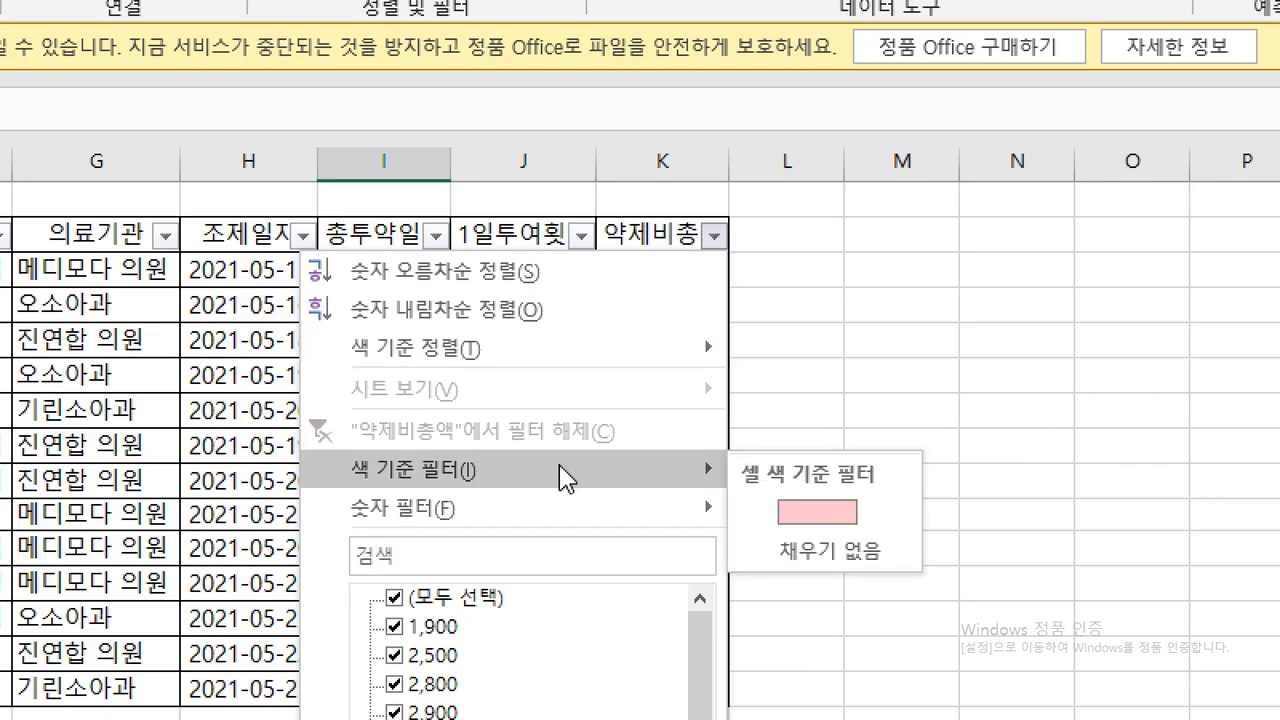
click(855, 521)
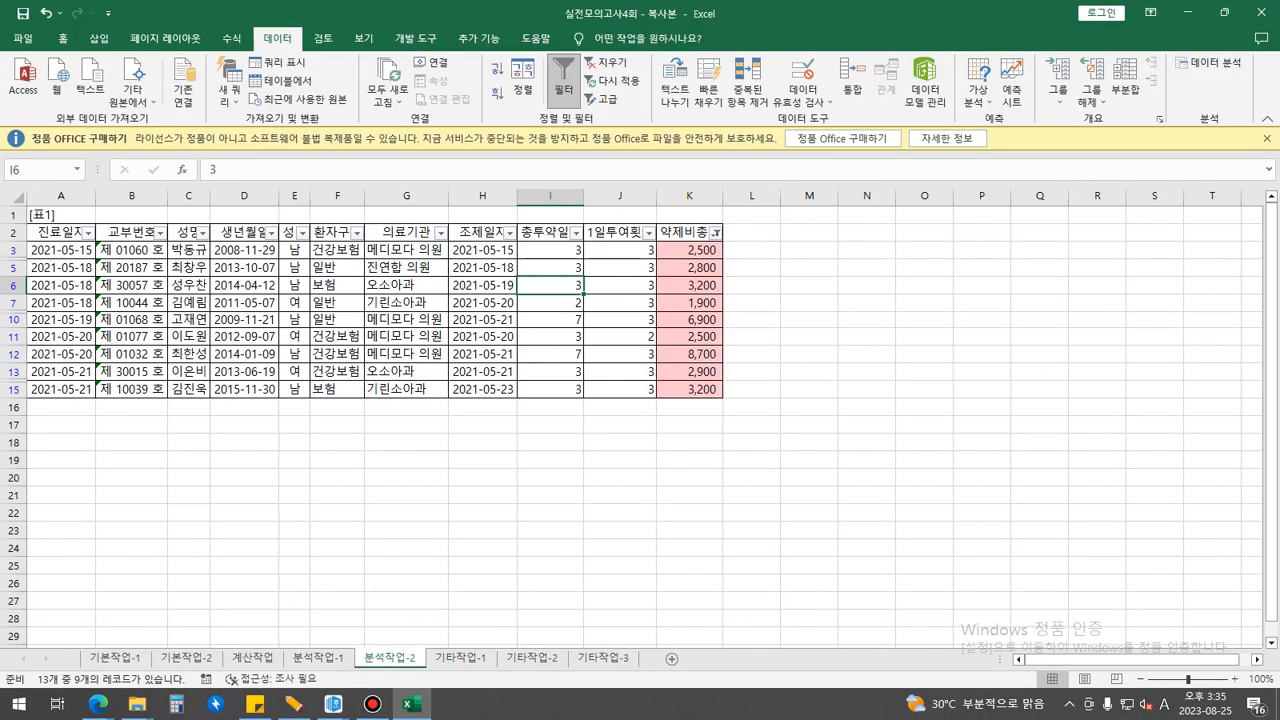
Step: On the 분석작업-2 sheet of 실전모의고사5회, select [표1] from A2 to I22 and start Remove Duplicates with all columns deselected
key(alt+Tab)
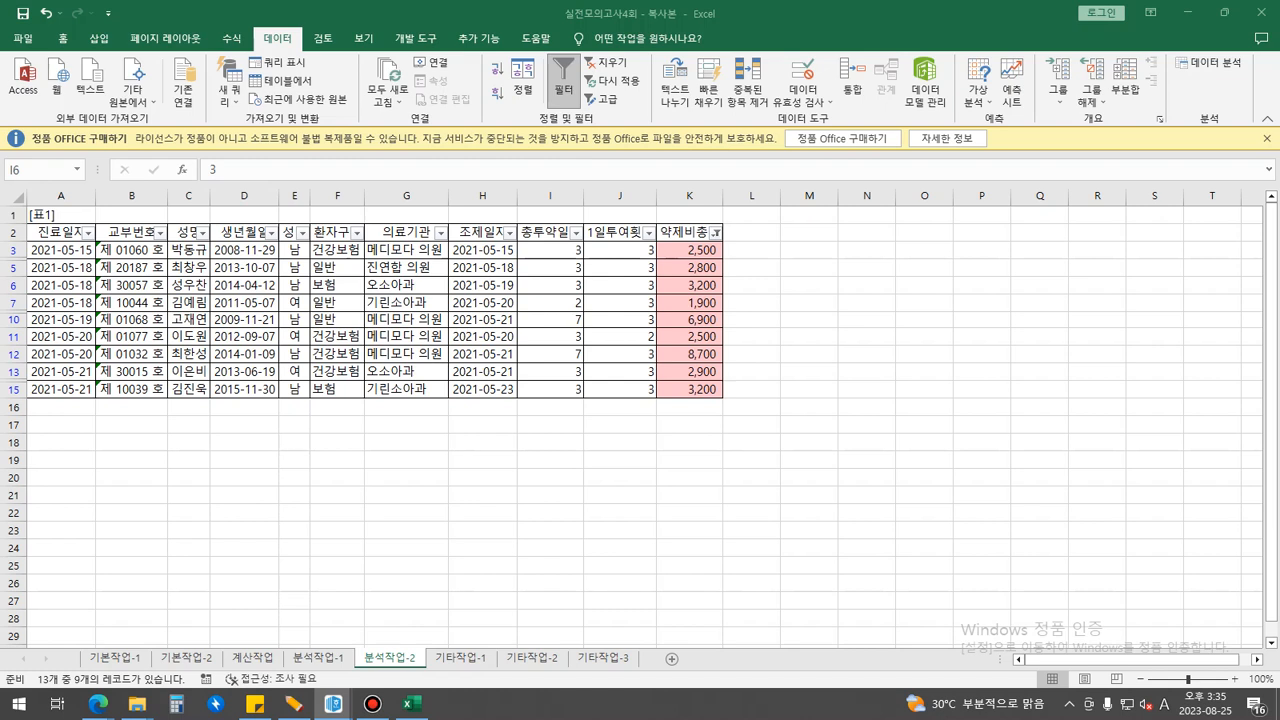
key(Escape)
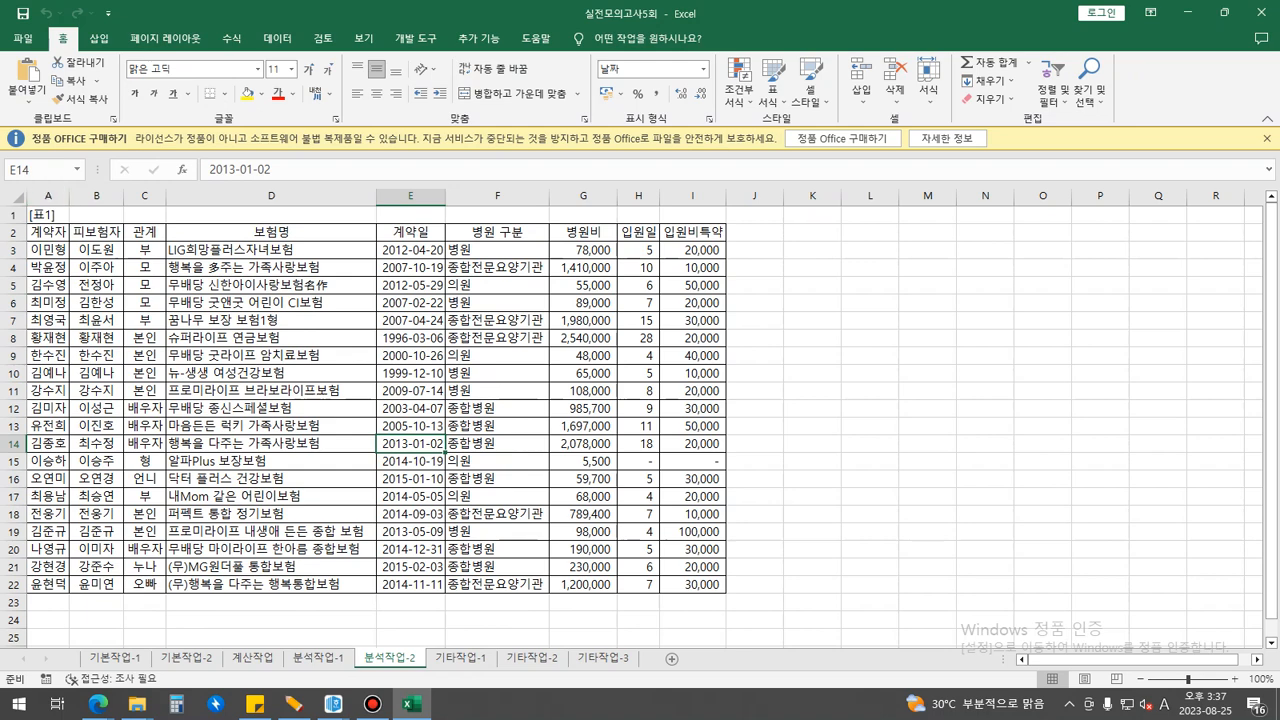
drag(47, 232, 700, 584)
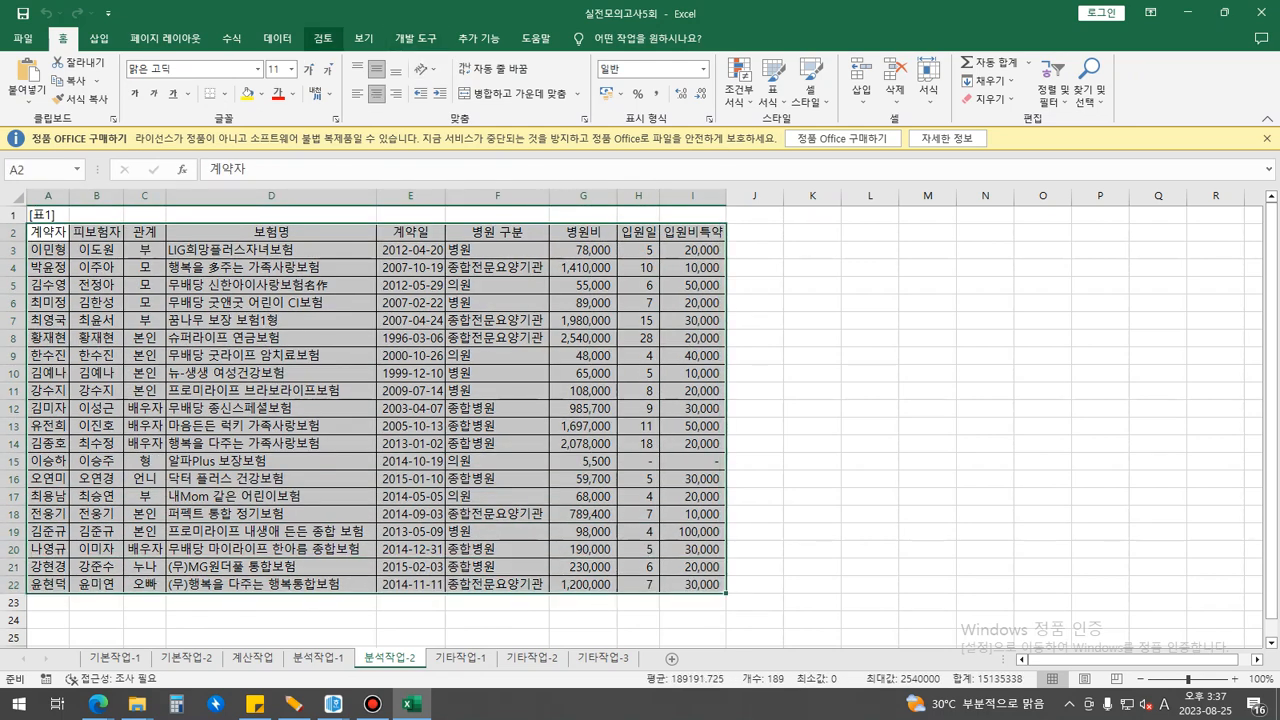
click(277, 38)
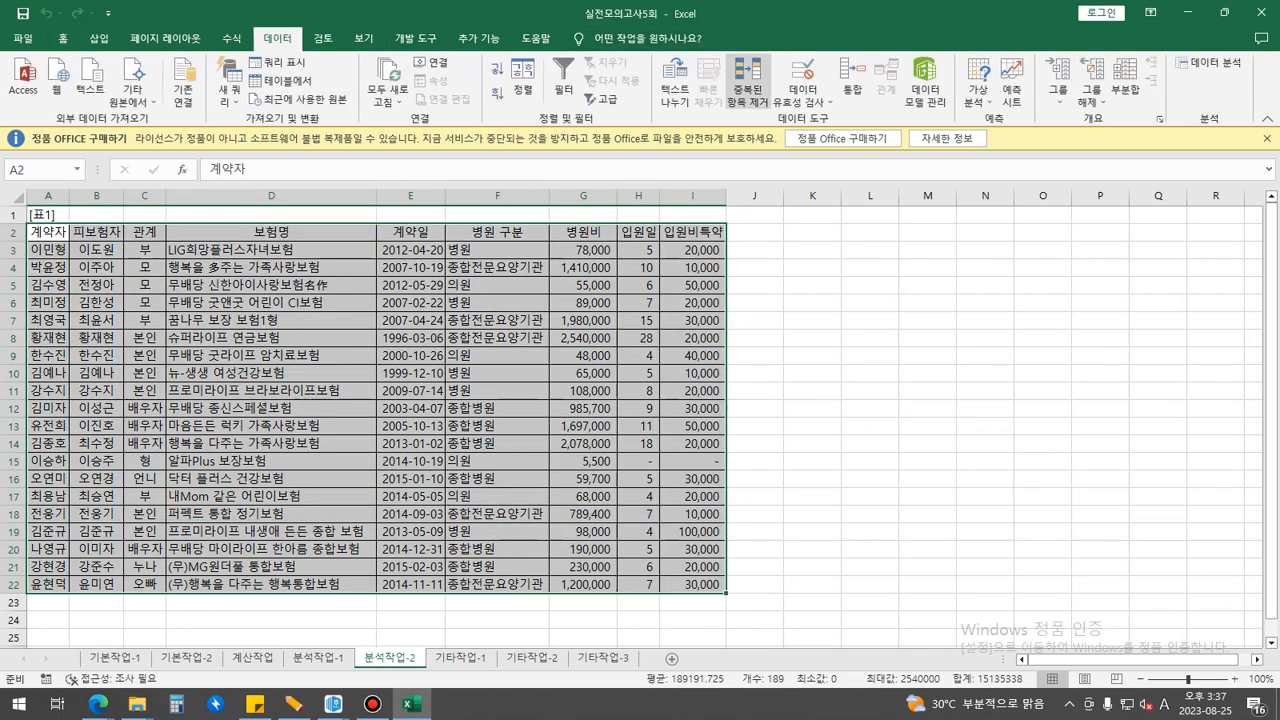
click(748, 80)
drag(390, 243, 290, 333)
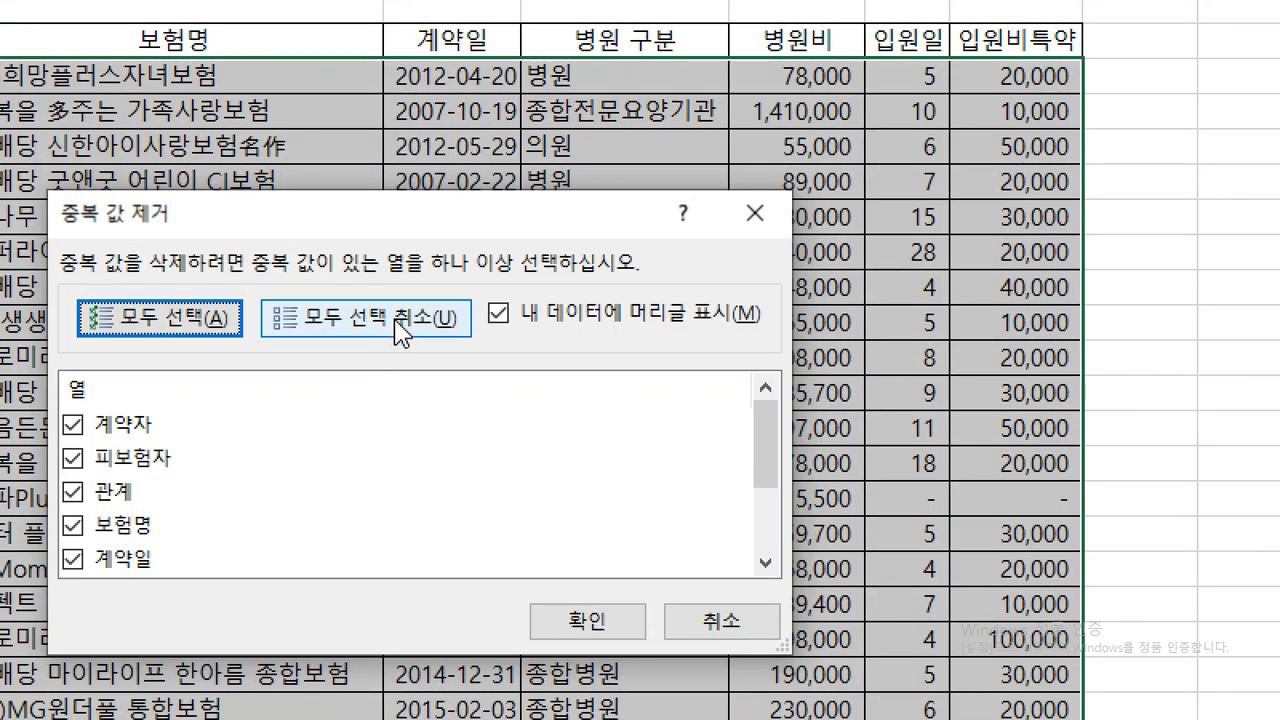
click(385, 376)
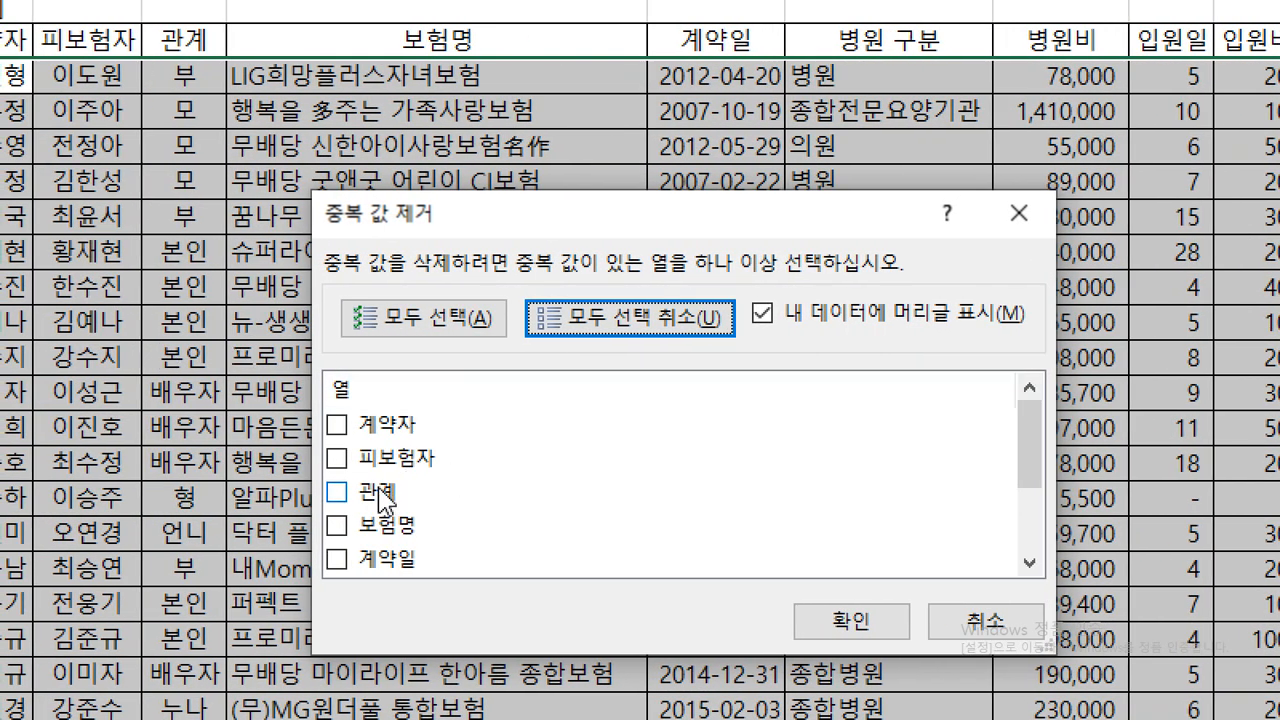
Step: Include the 관계 and 병원 구분 columns in the duplicate comparison
click(337, 492)
scroll(337, 492, down, 2)
click(338, 462)
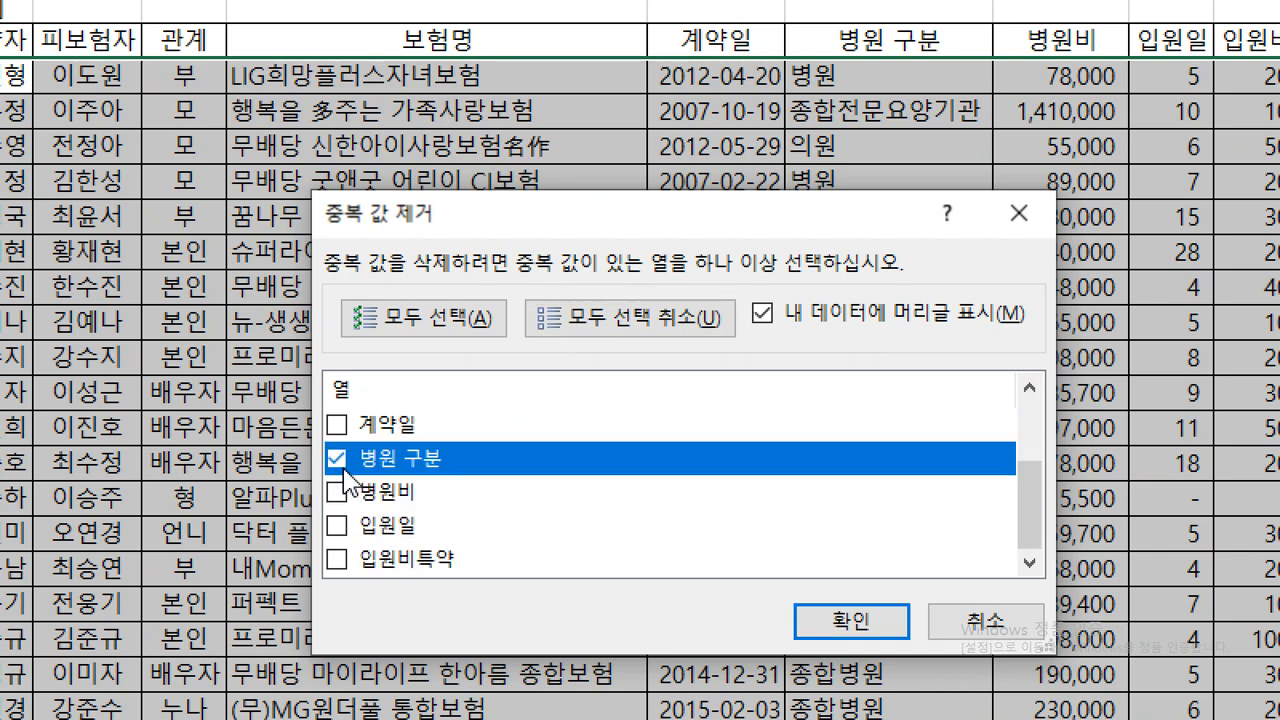
Step: Remove duplicate rows from the insurance table using the selected columns, treating the first row as headers
click(852, 603)
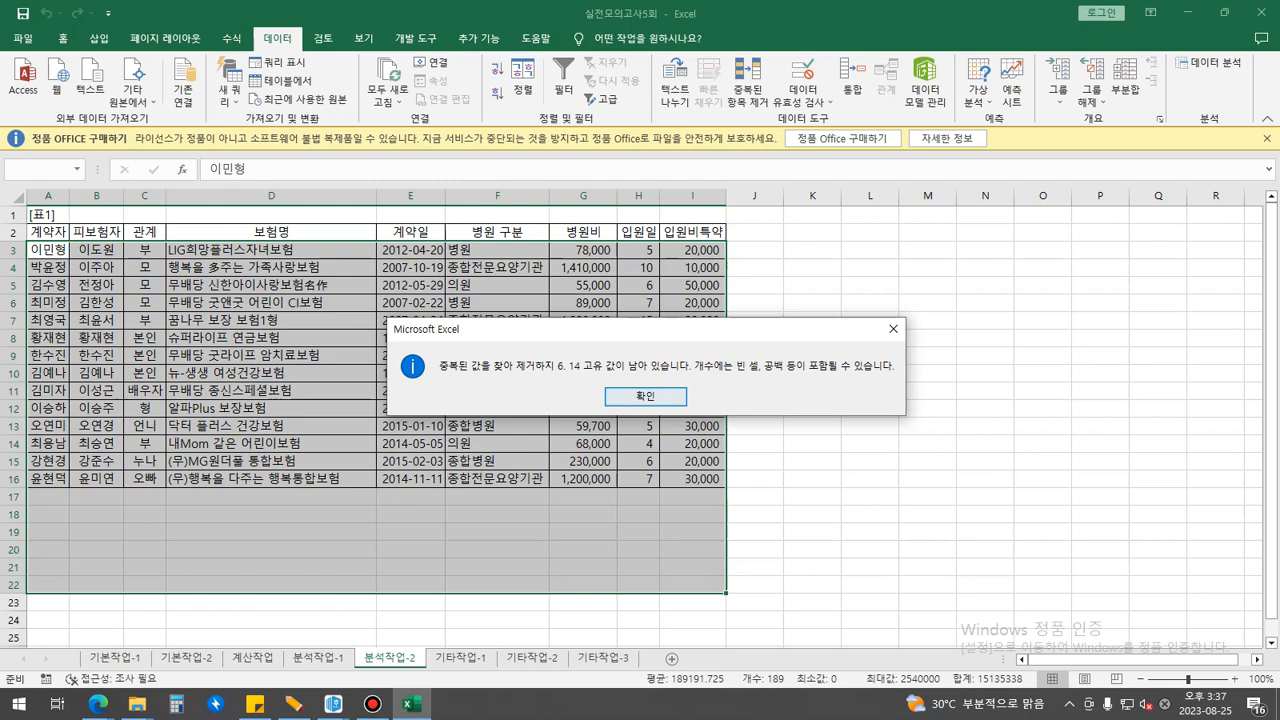
key(Return)
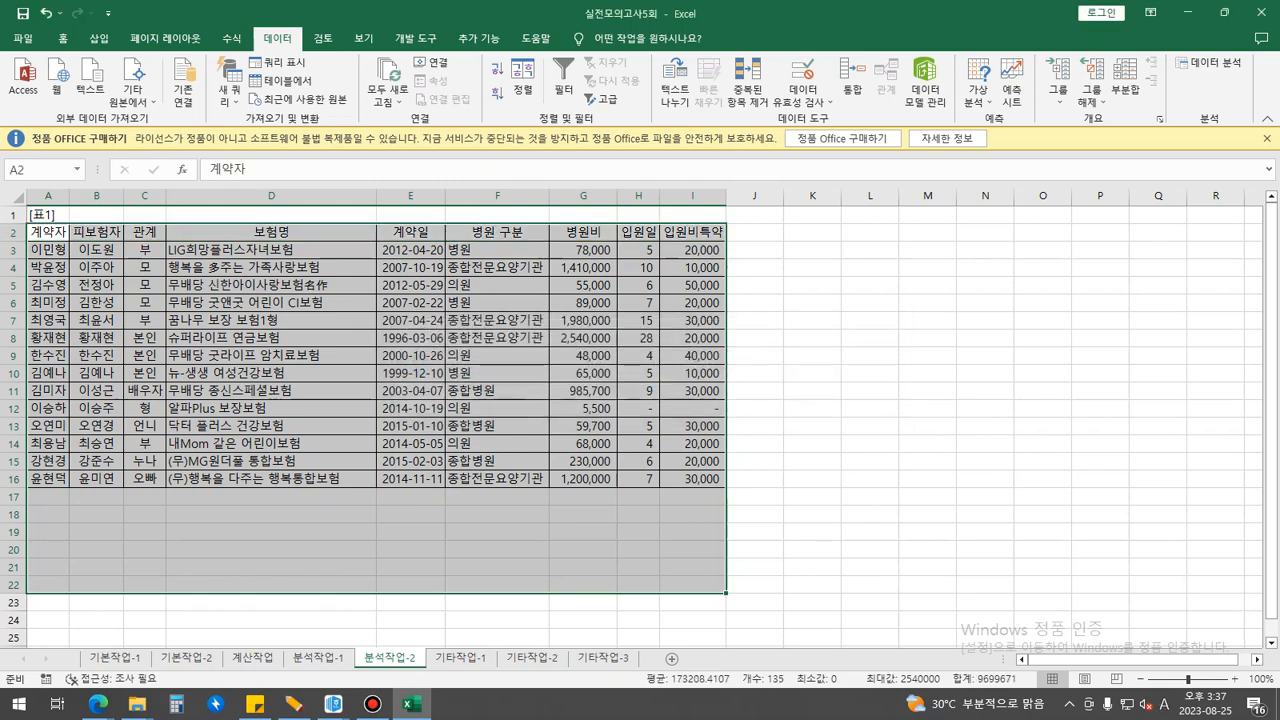
Step: Highlight duplicate values in the 입원일 cells H3:H16 with conditional formatting, using yellow fill with dark yellow text
drag(638, 250, 638, 479)
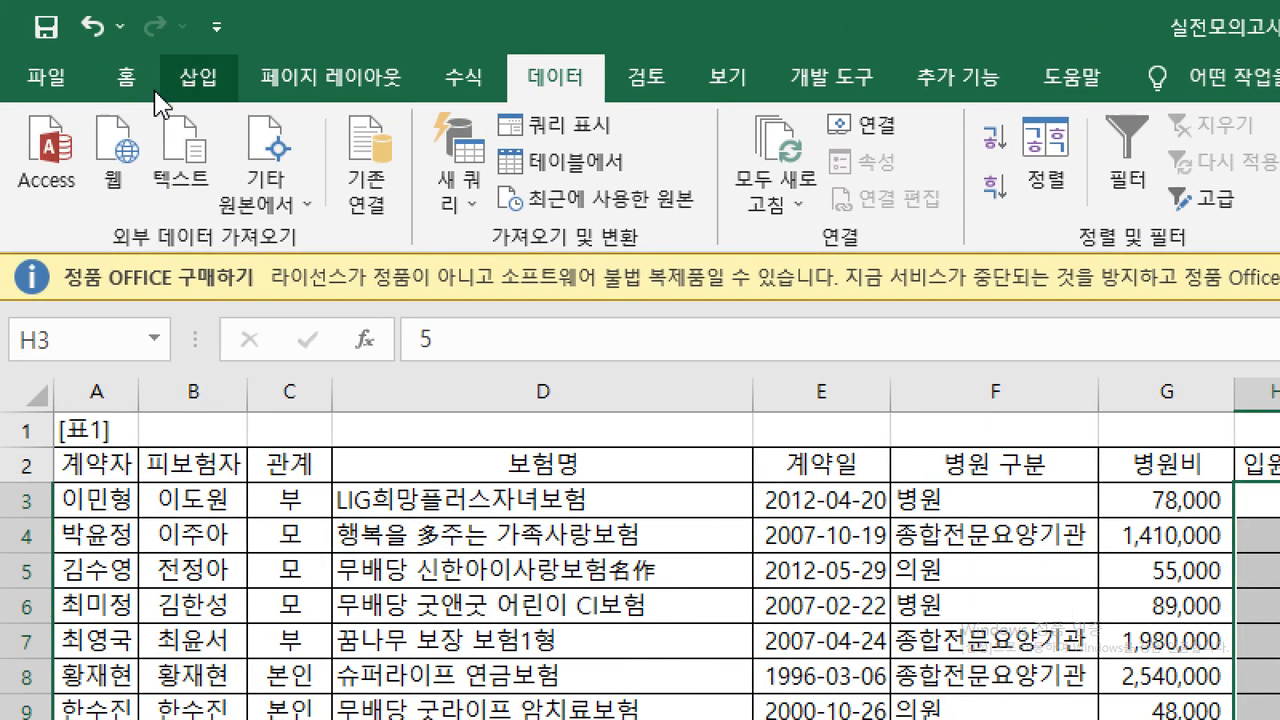
click(87, 33)
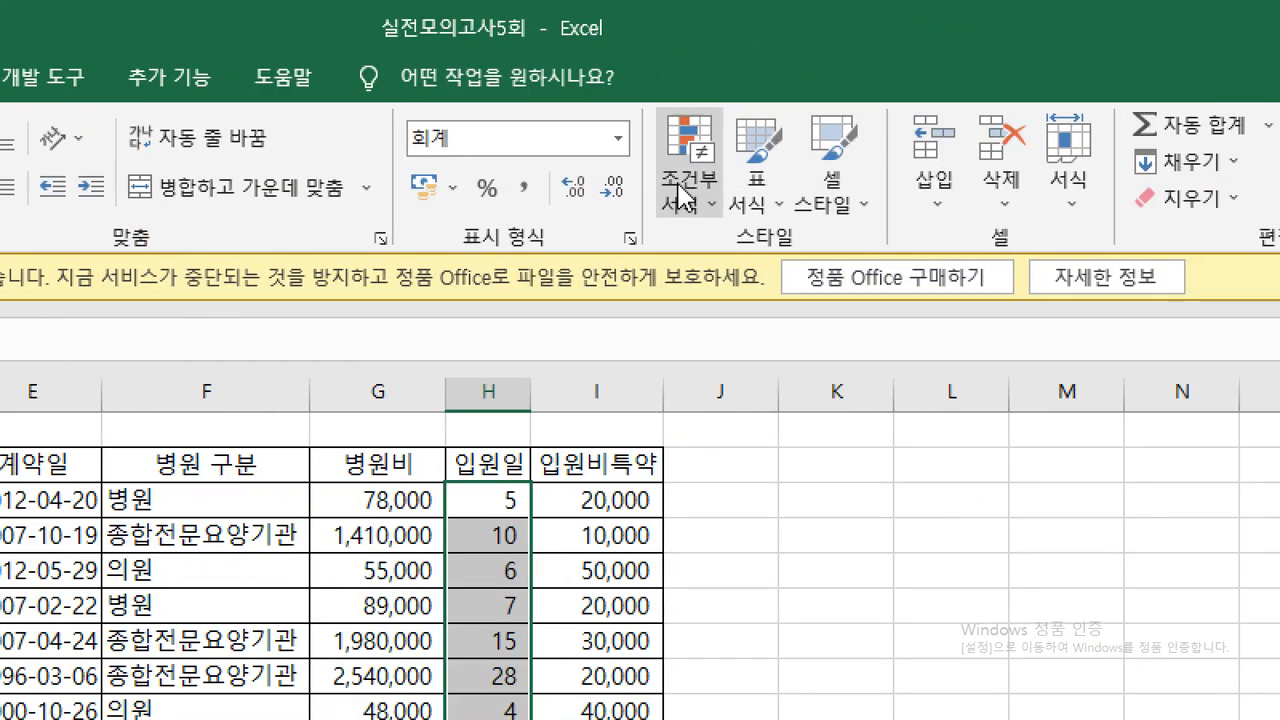
click(688, 195)
mouse_move(733, 265)
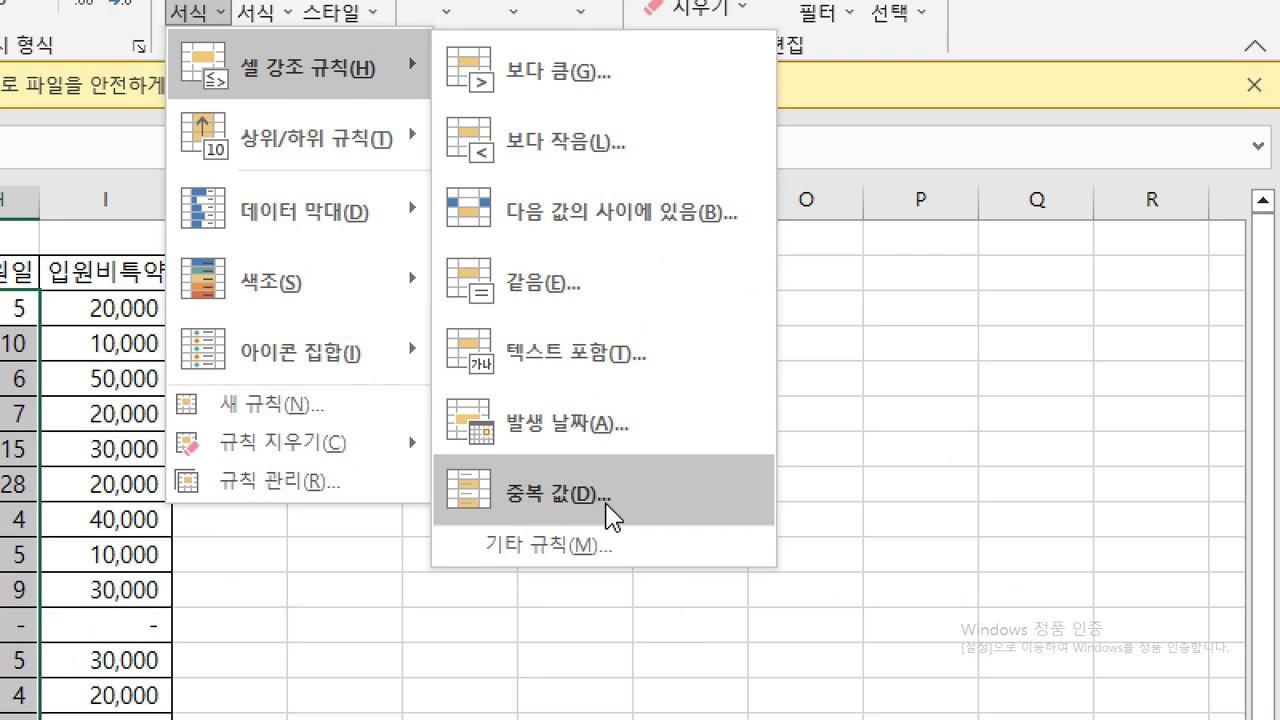
click(607, 505)
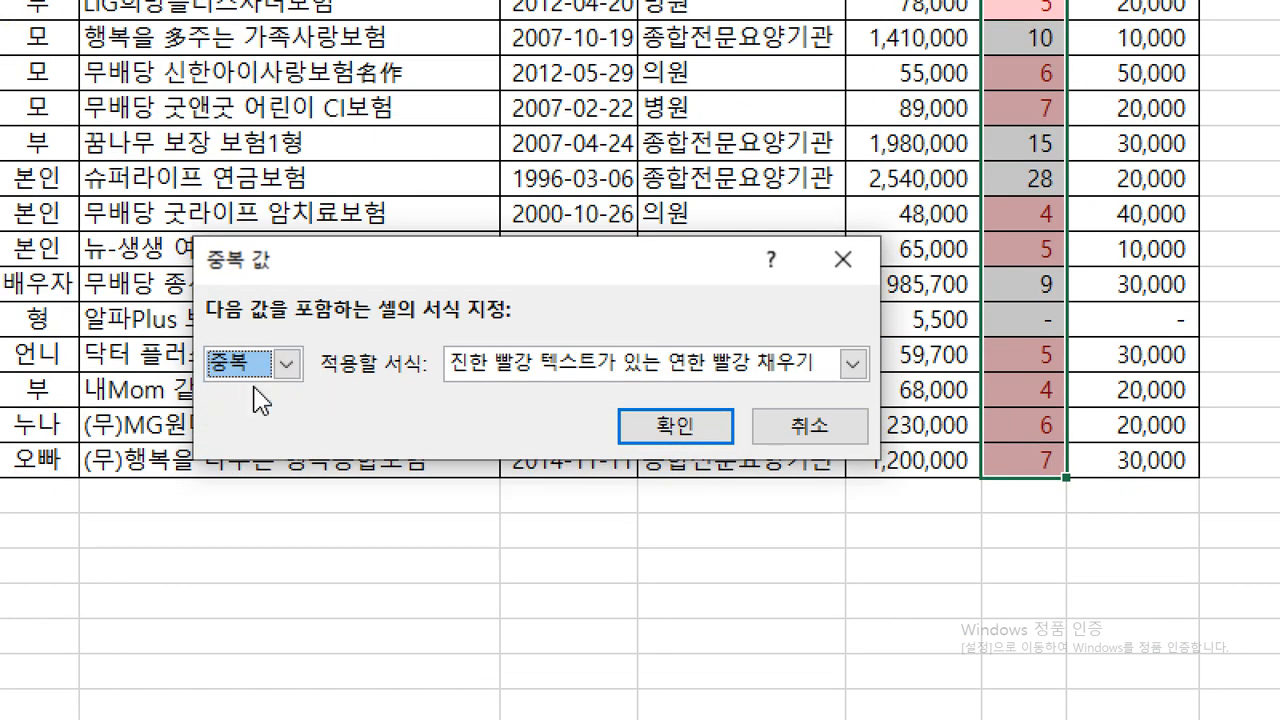
click(546, 376)
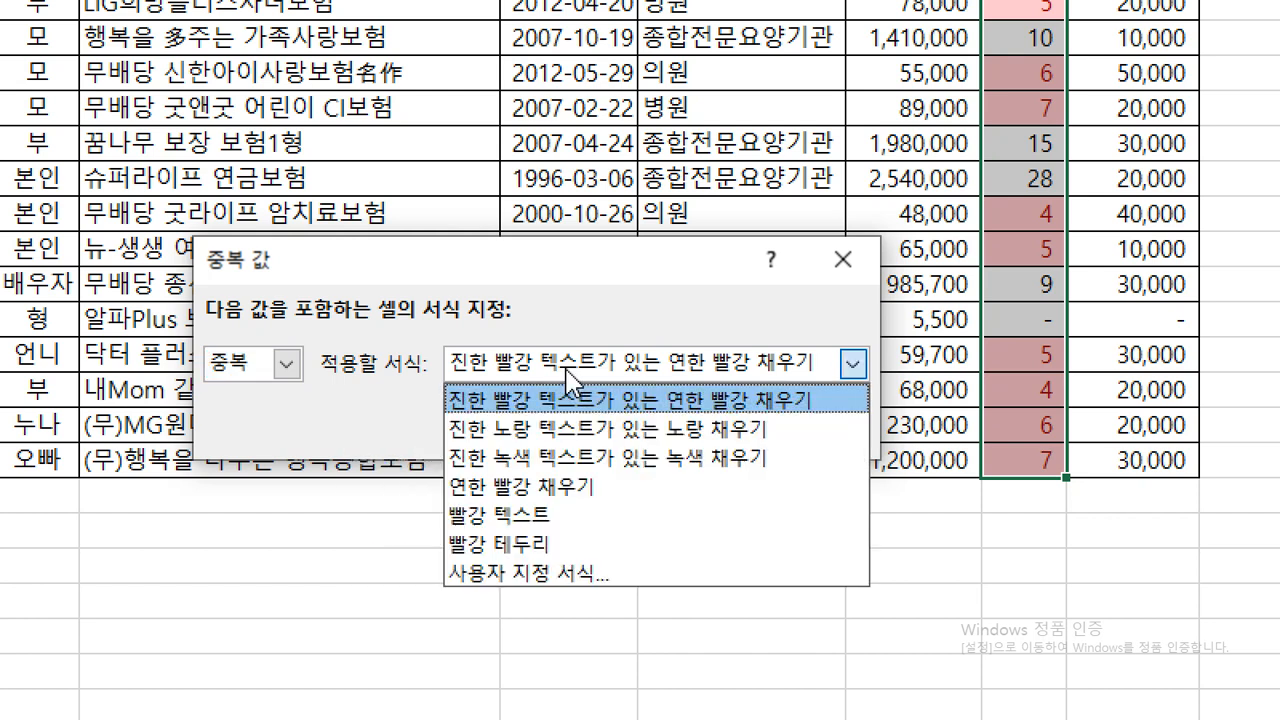
click(575, 430)
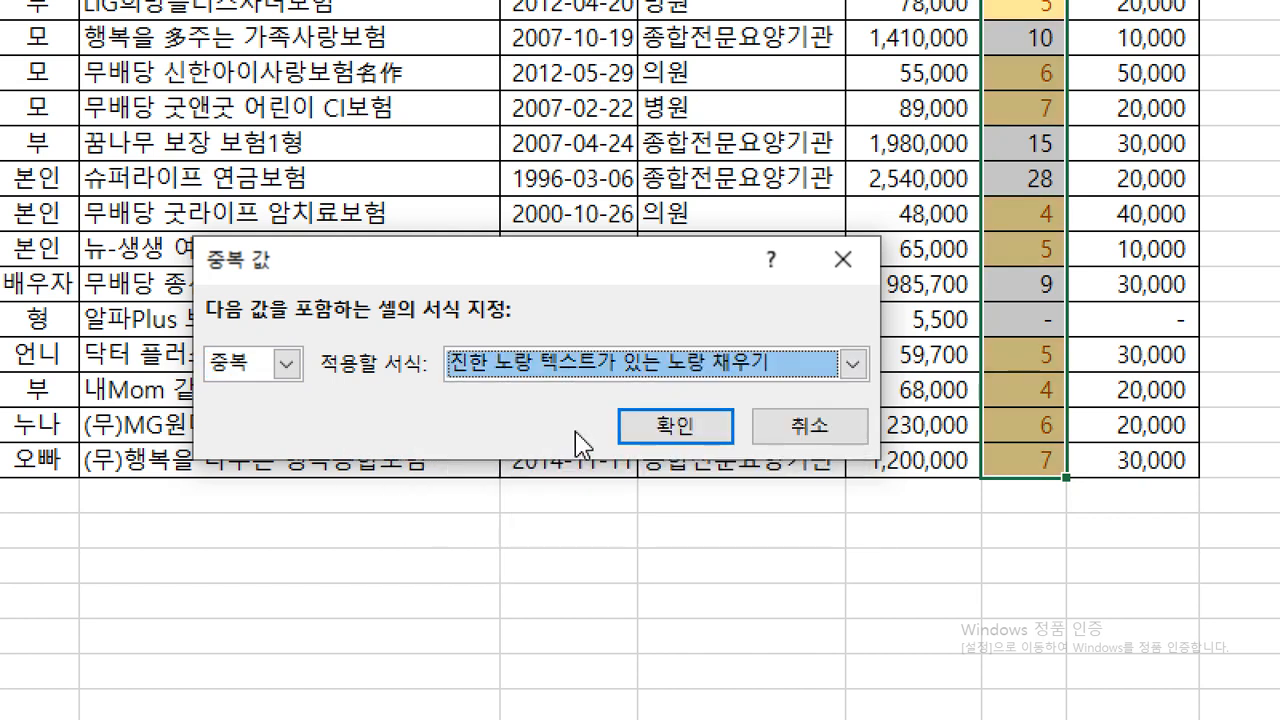
click(691, 432)
key(ctrl+q)
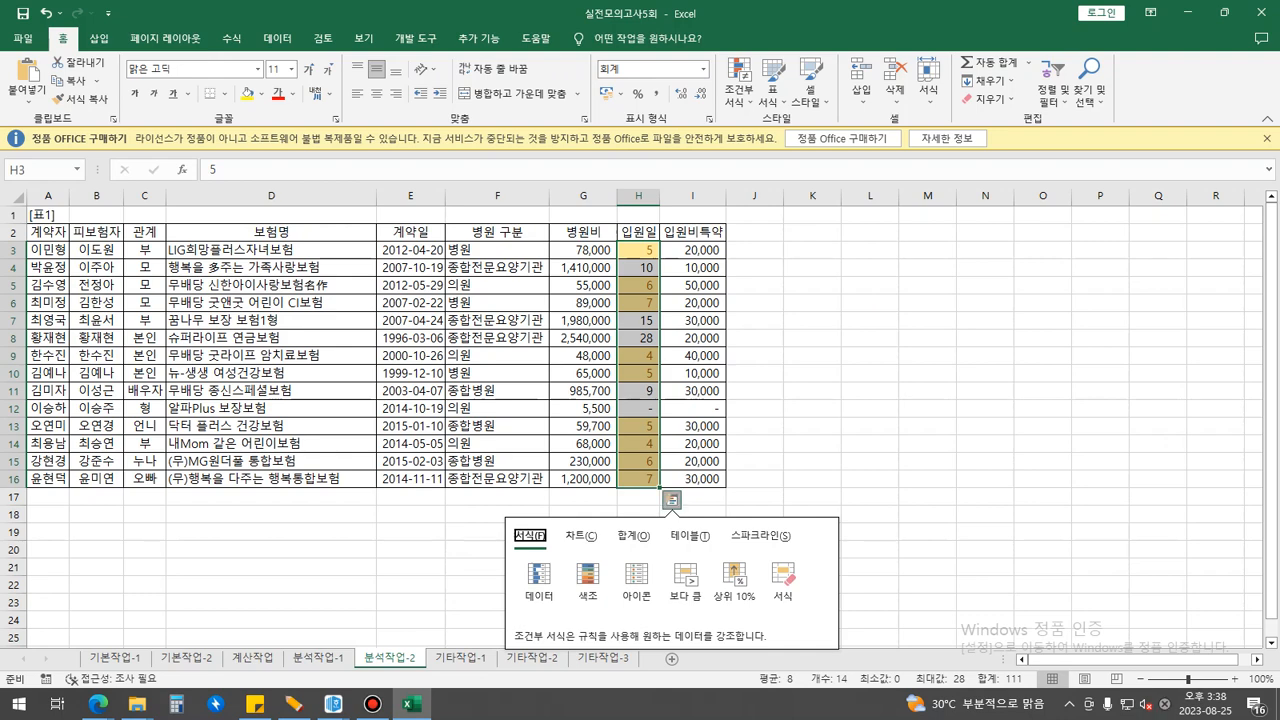
Step: Add filters to the insurance table and filter the 입원일 column by the yellow cell color
click(335, 338)
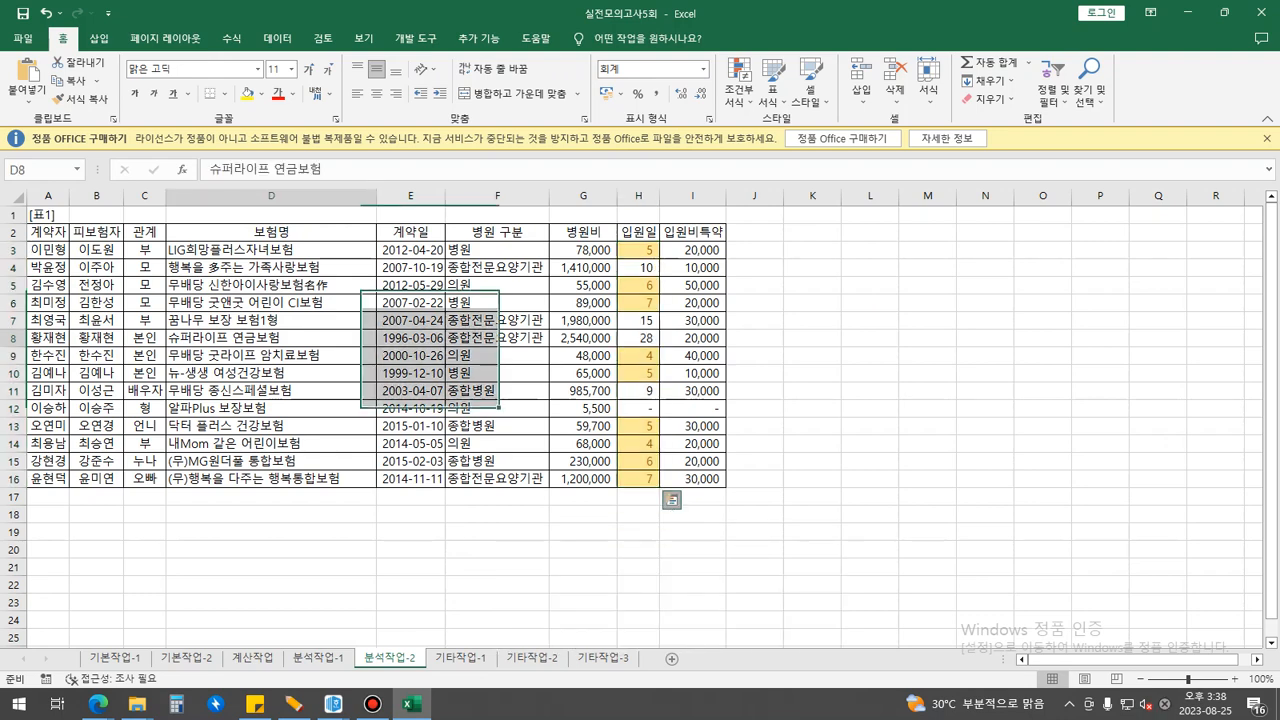
click(340, 303)
click(398, 268)
click(277, 39)
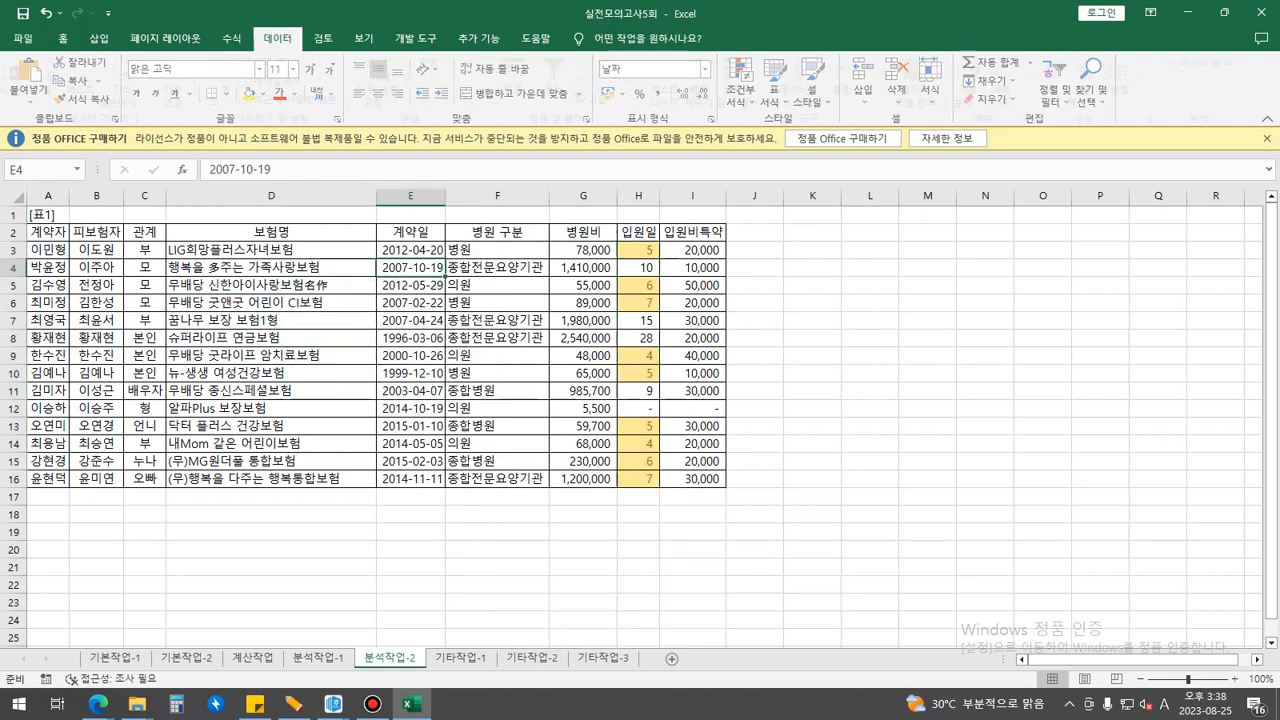
click(564, 80)
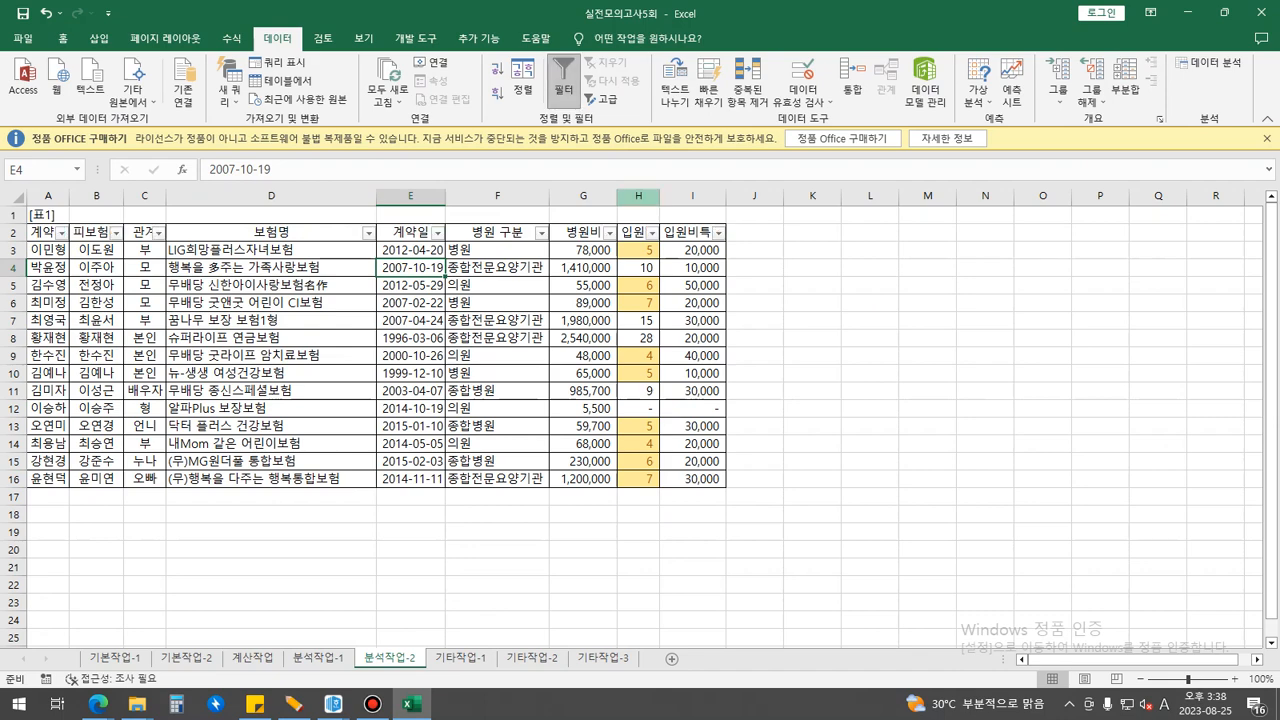
click(651, 232)
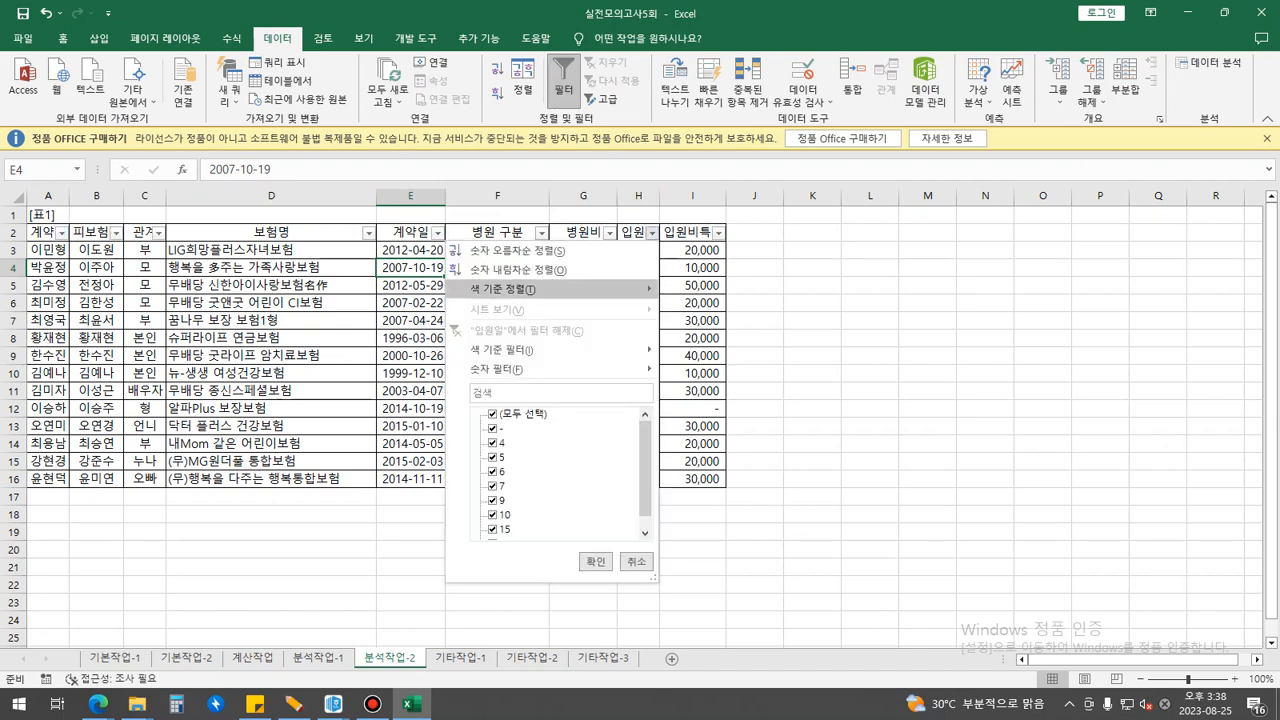
mouse_move(560, 349)
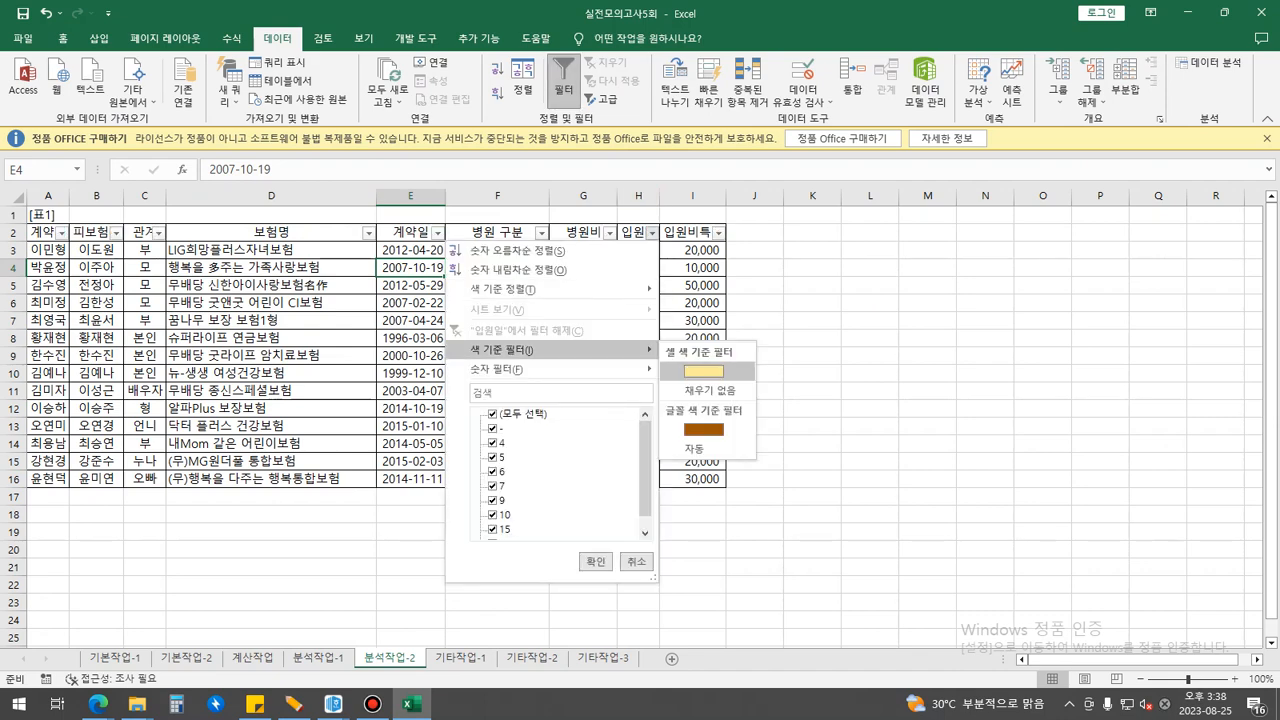
click(704, 371)
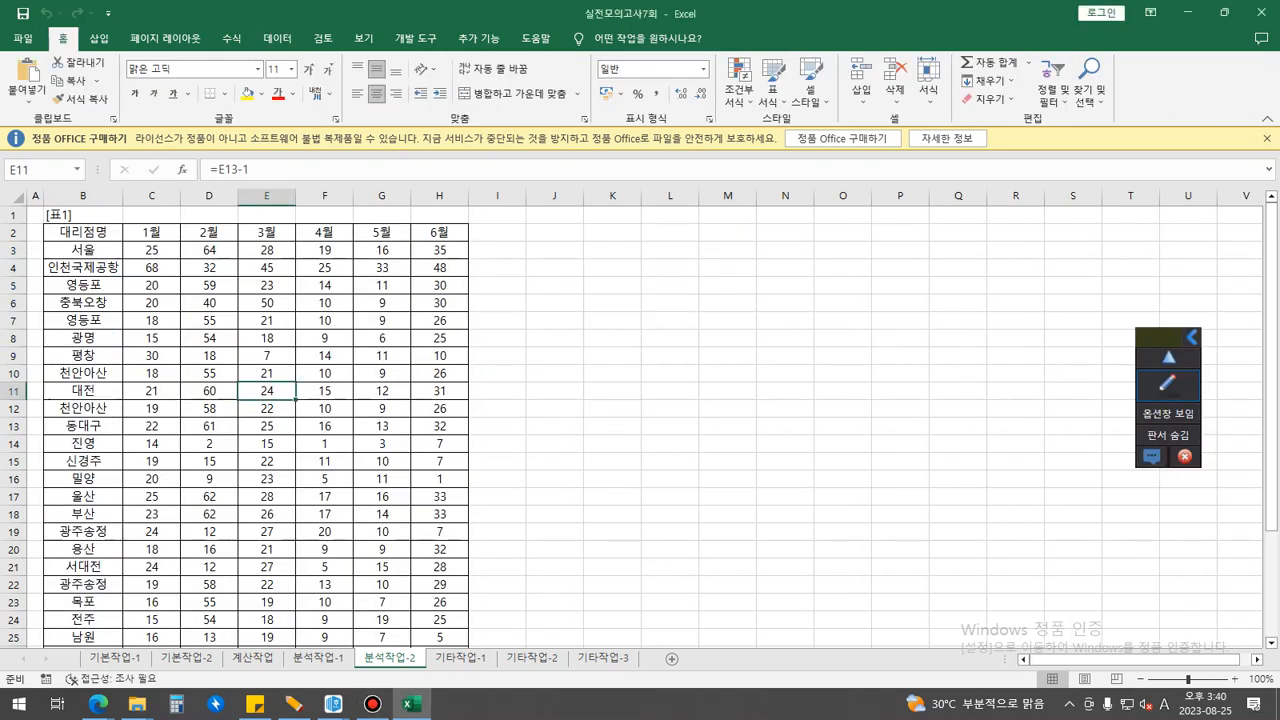
Step: Remove duplicate rows from the branch table B2:H33, comparing only the 4월, 5월 and 6월 columns
click(83, 232)
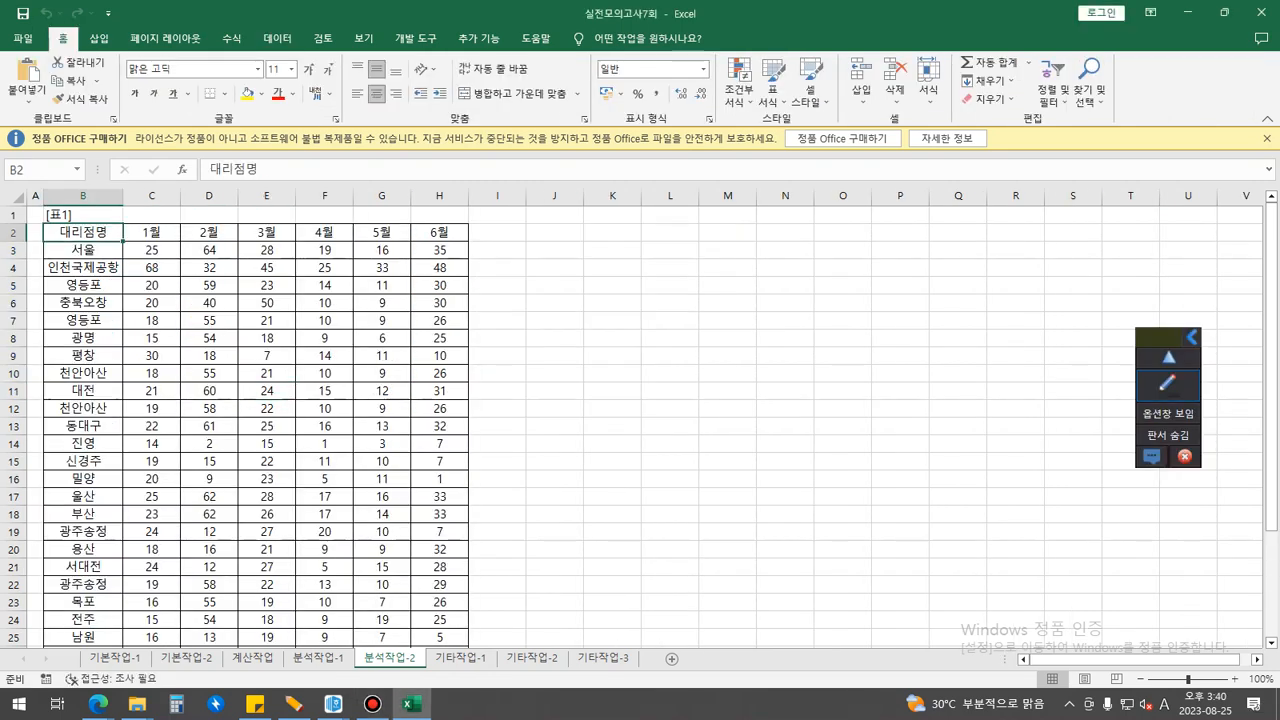
drag(83, 232, 445, 640)
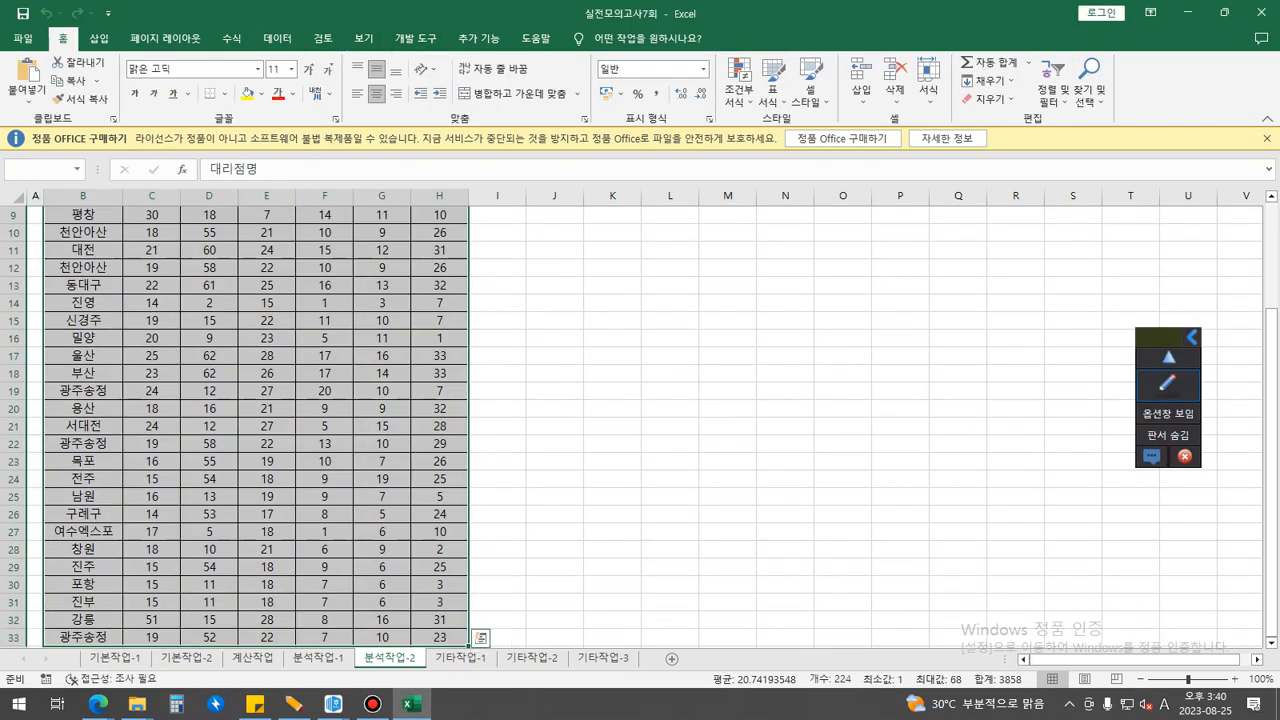
click(277, 39)
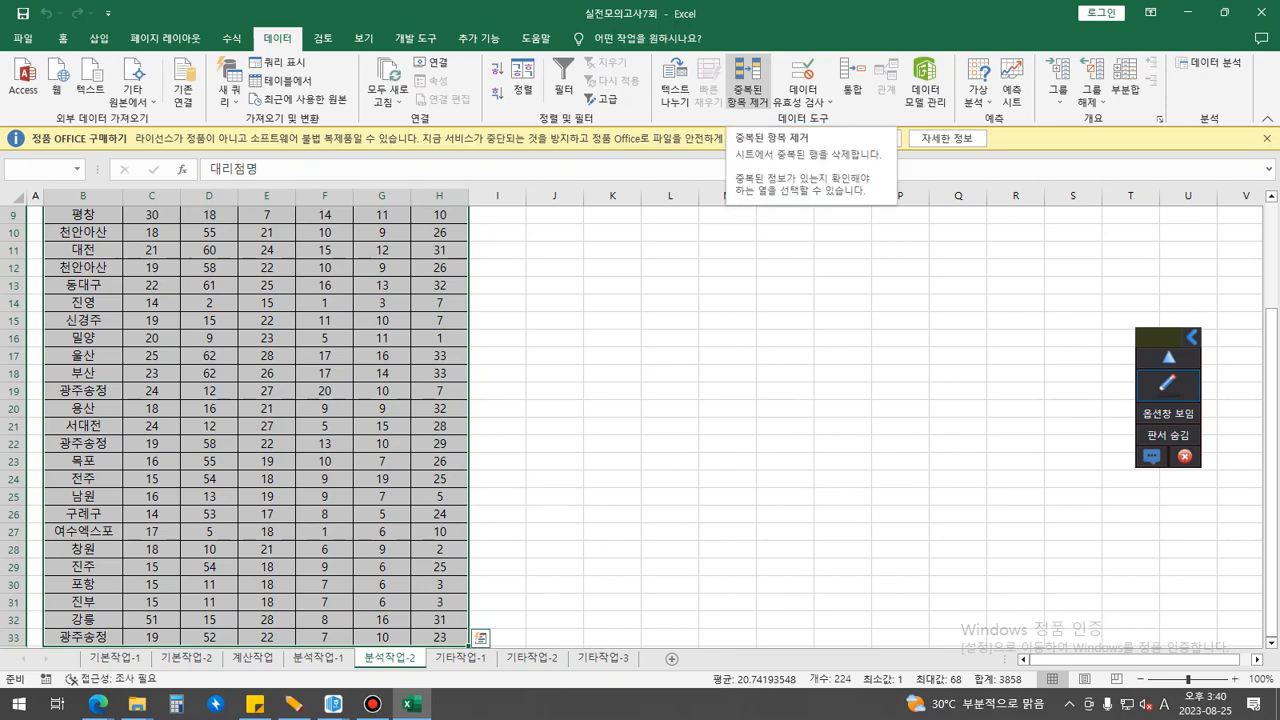
click(748, 88)
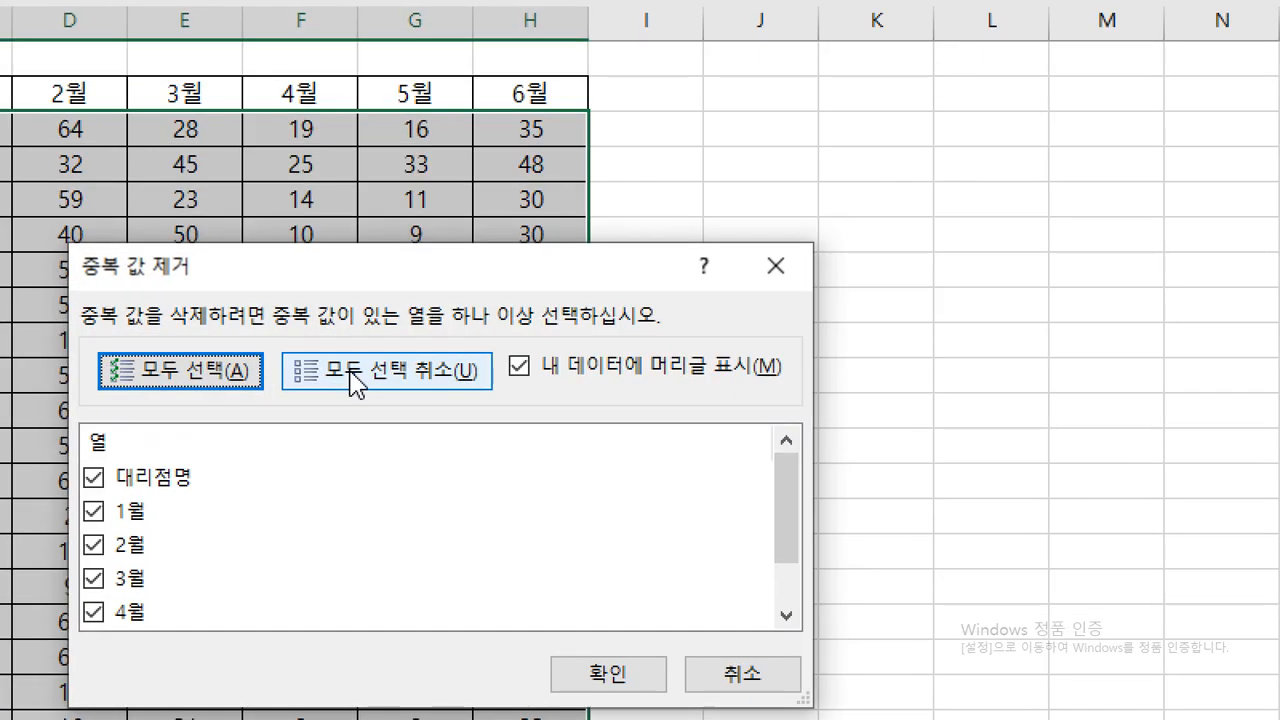
click(355, 383)
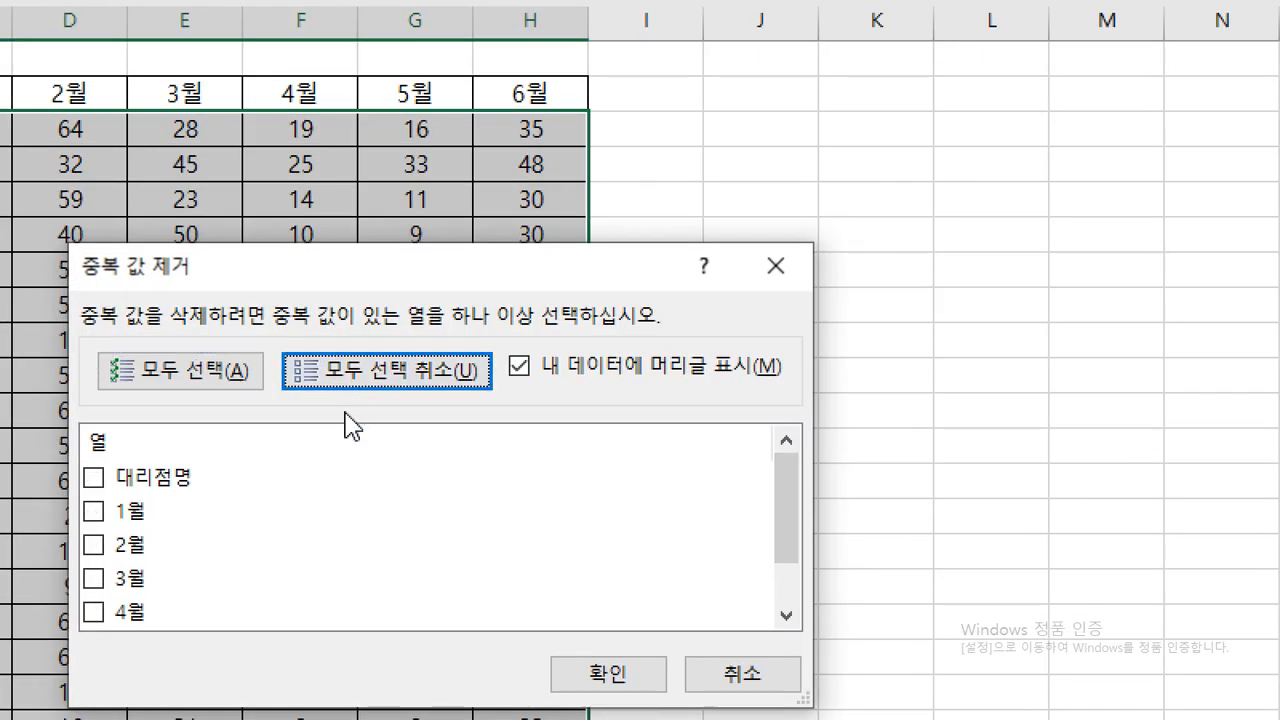
click(127, 606)
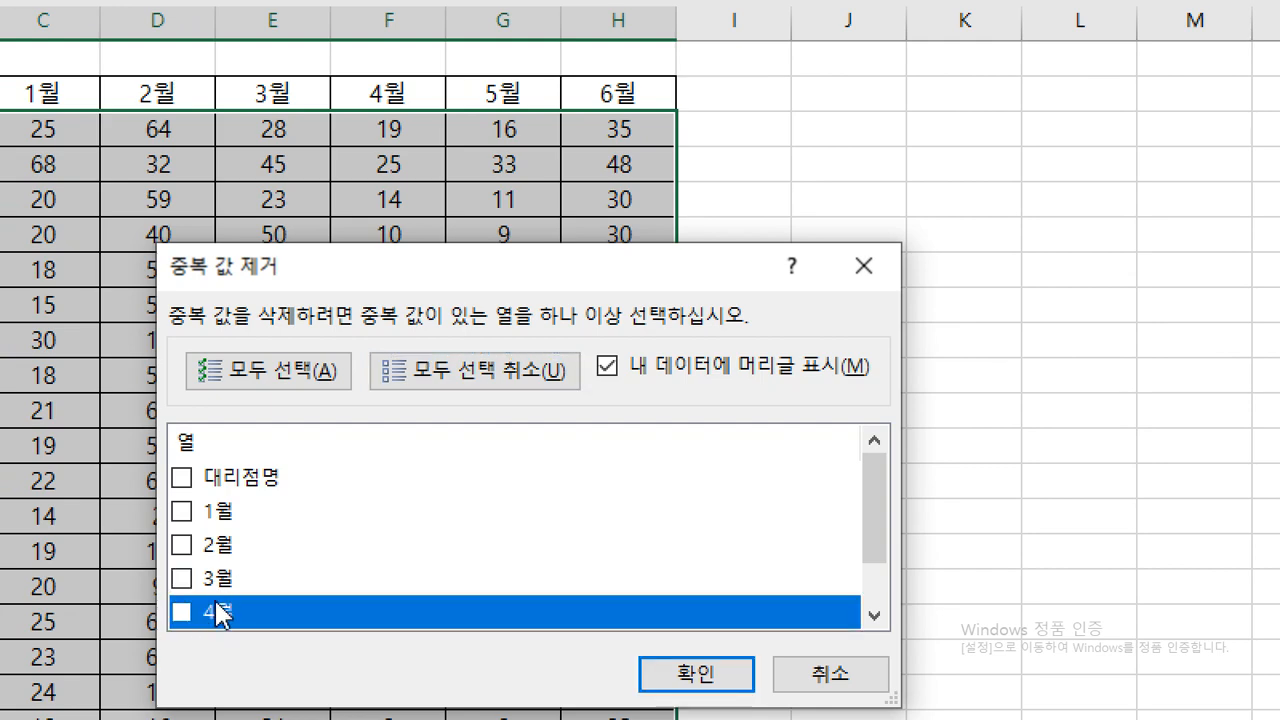
click(183, 613)
click(182, 580)
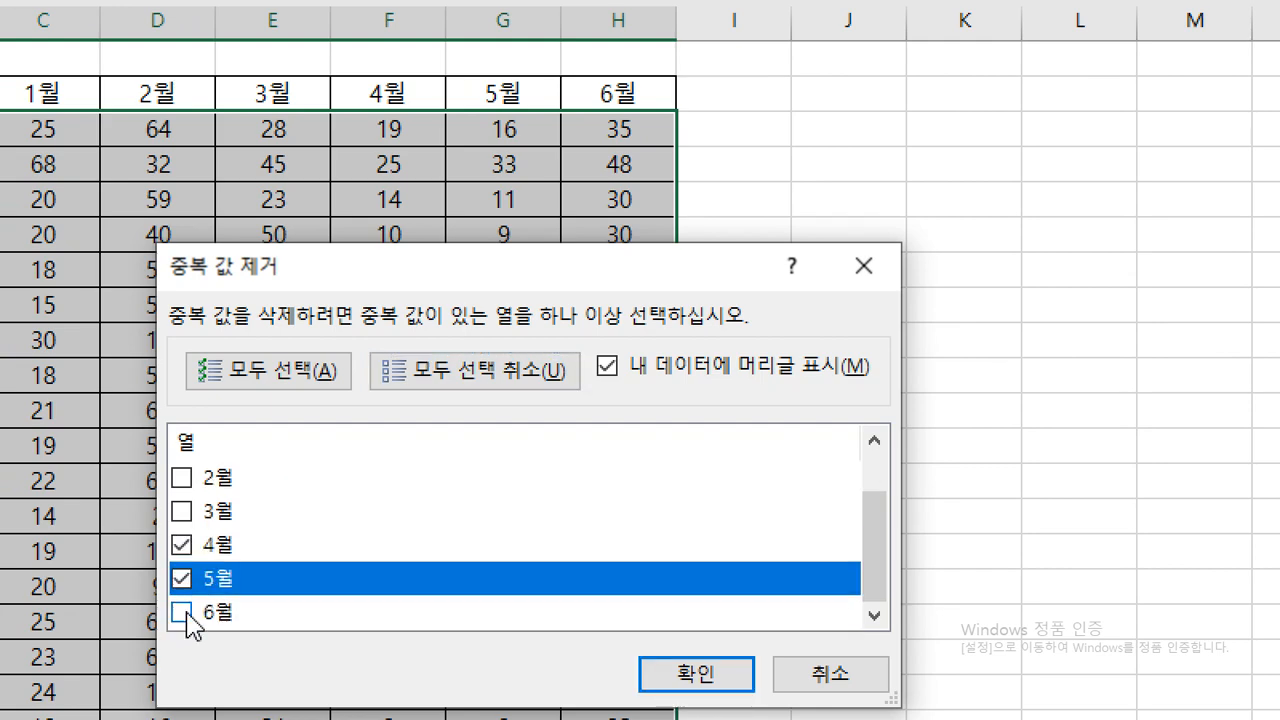
click(186, 613)
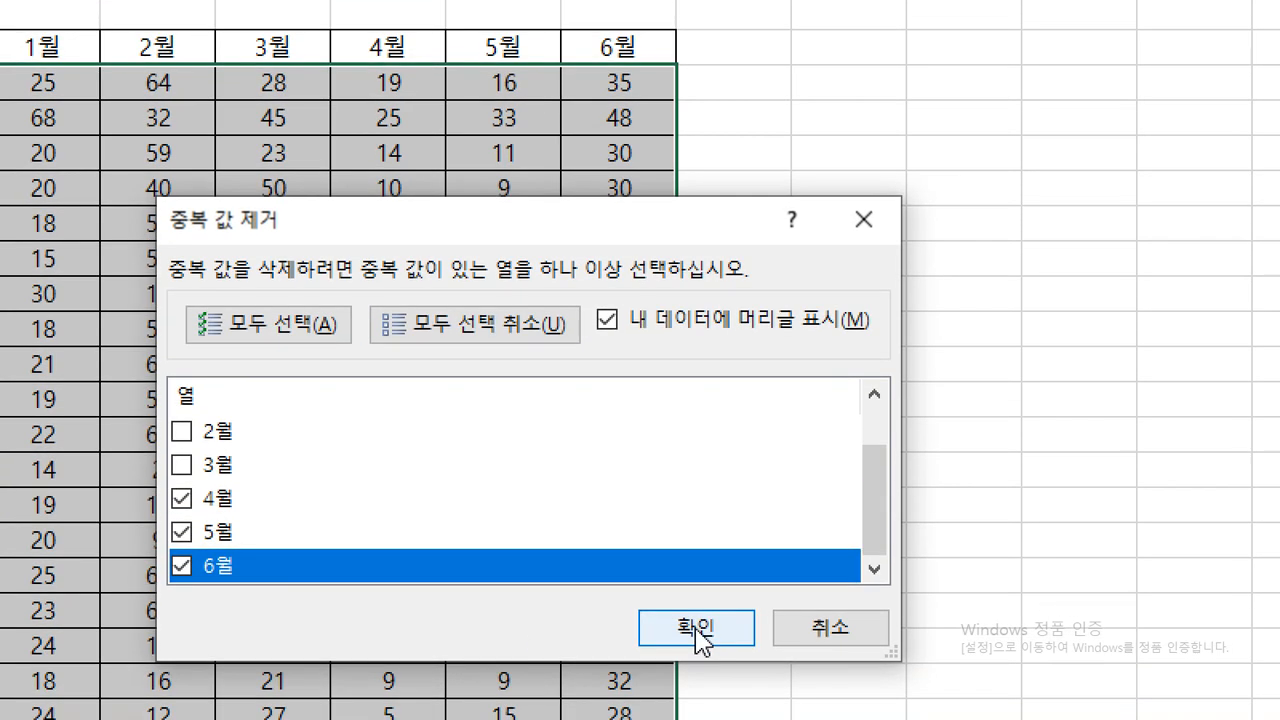
click(700, 635)
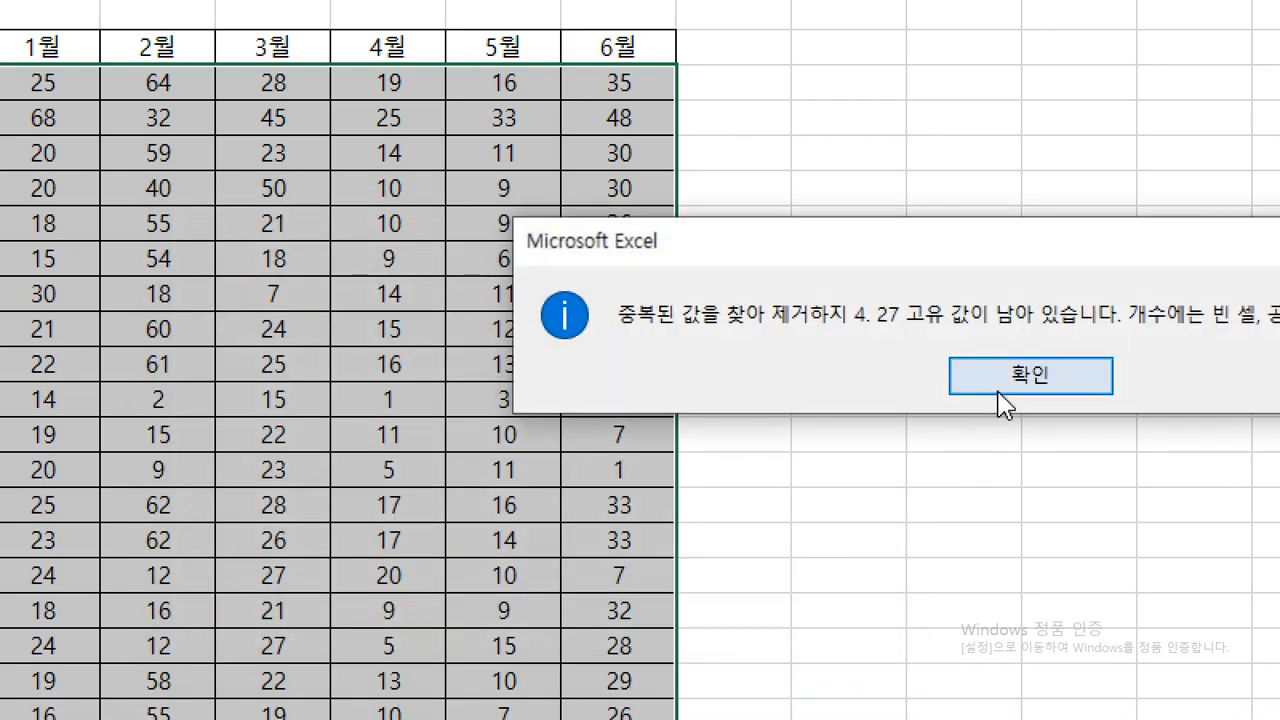
click(1030, 375)
key(ctrl+q)
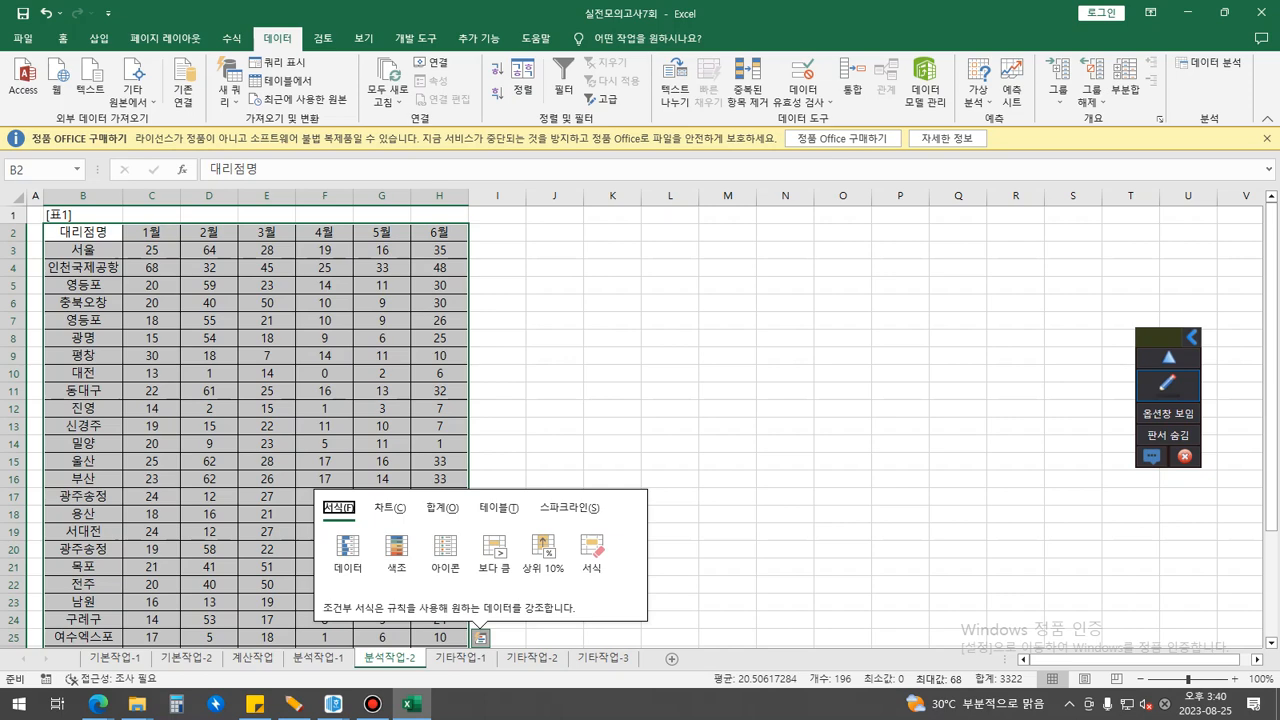
Step: Highlight duplicate 대리점명 values in B3:B29 with conditional formatting, using green fill with dark green text
drag(82, 249, 82, 645)
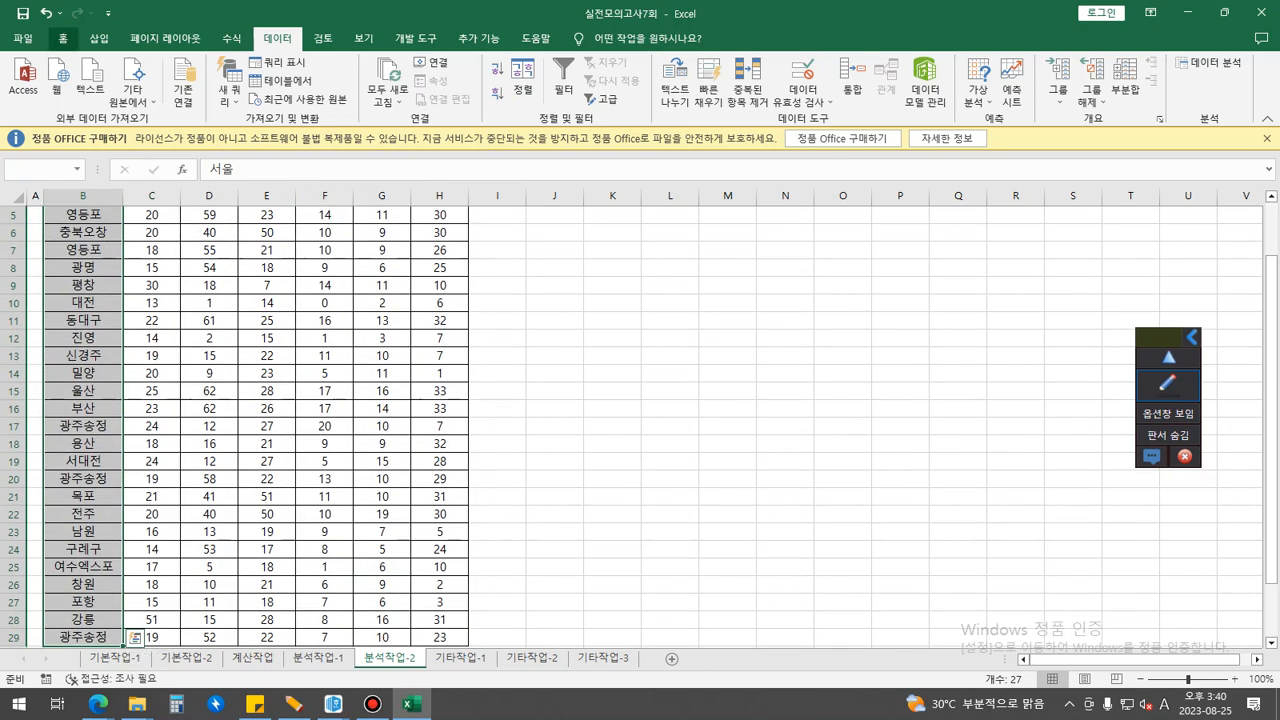
click(63, 38)
click(739, 85)
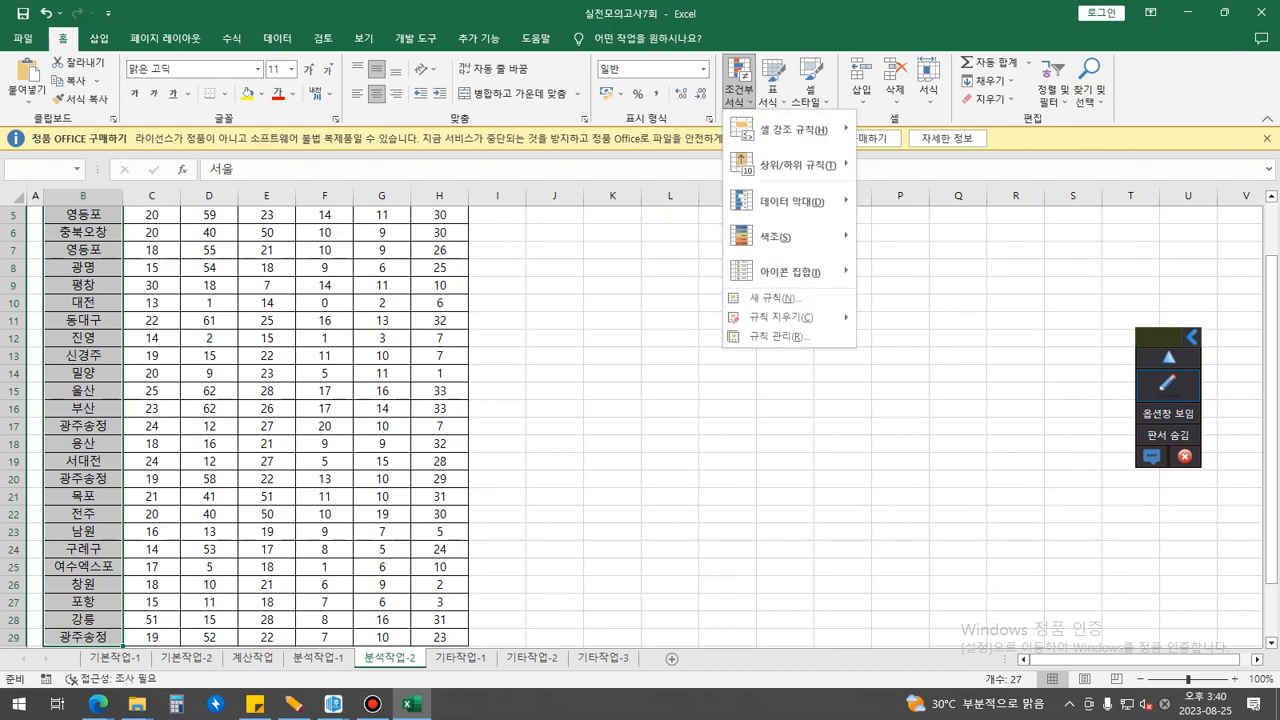
mouse_move(790, 130)
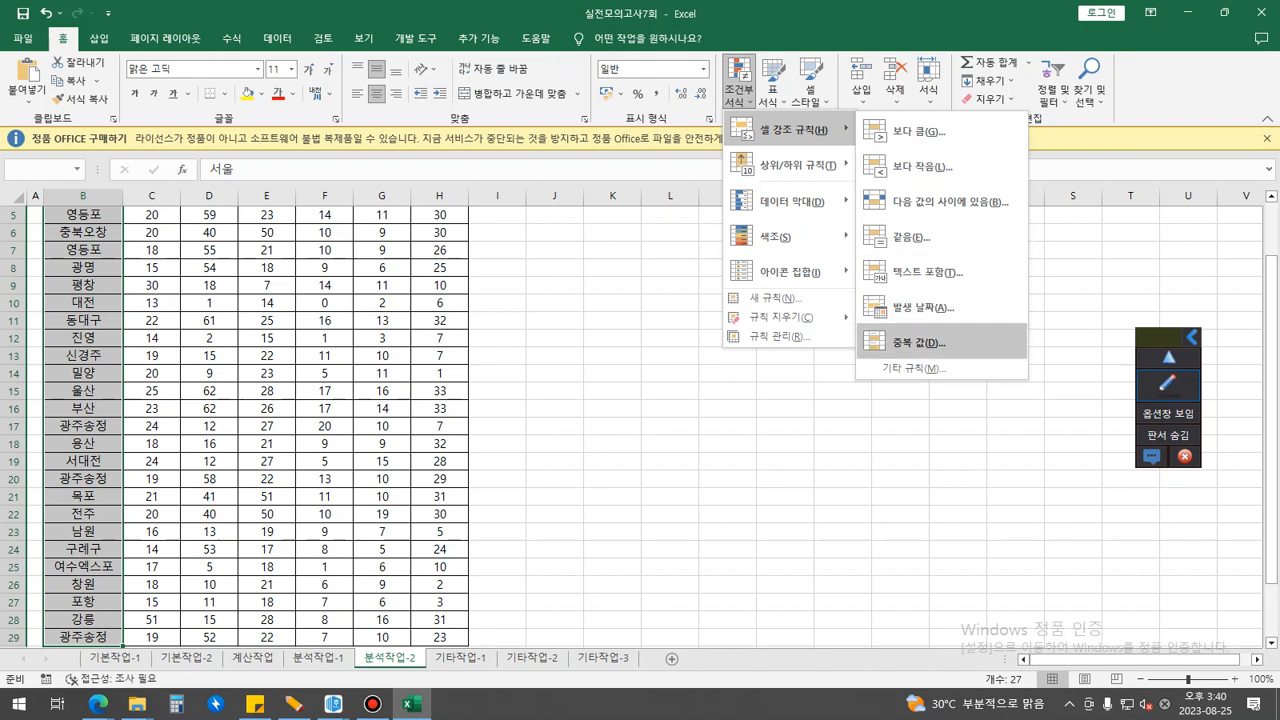
click(920, 342)
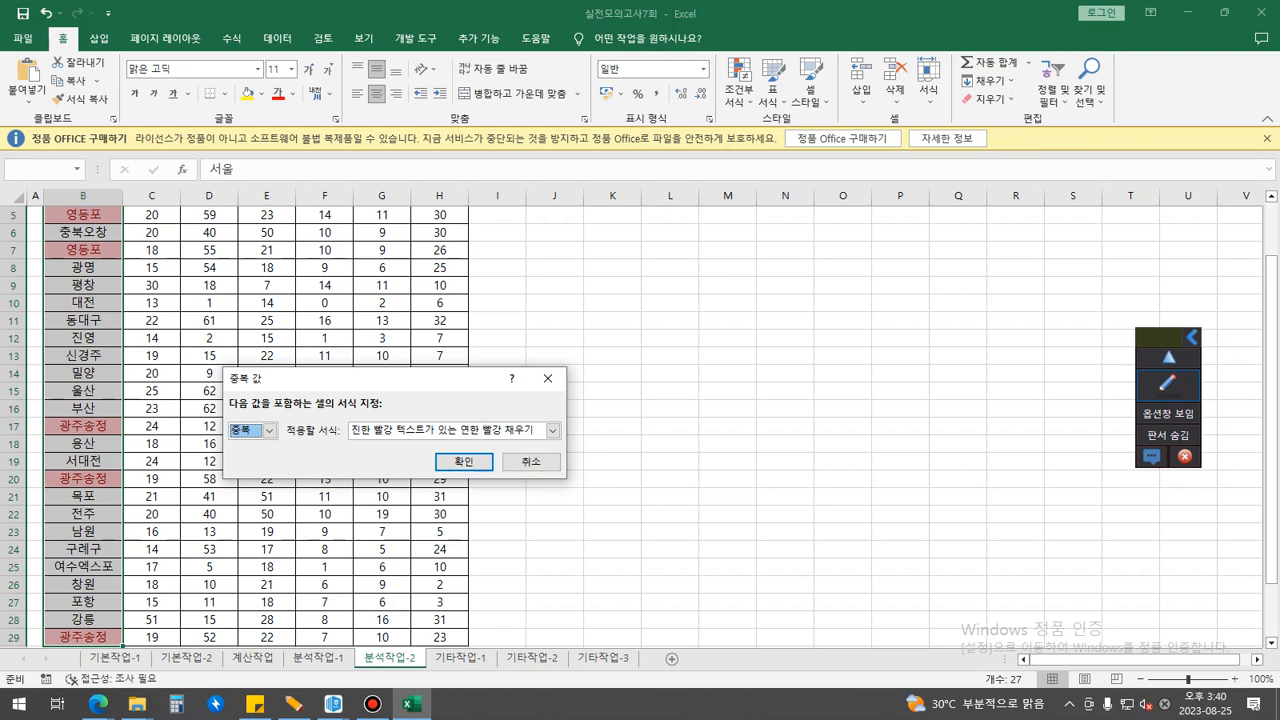
click(552, 430)
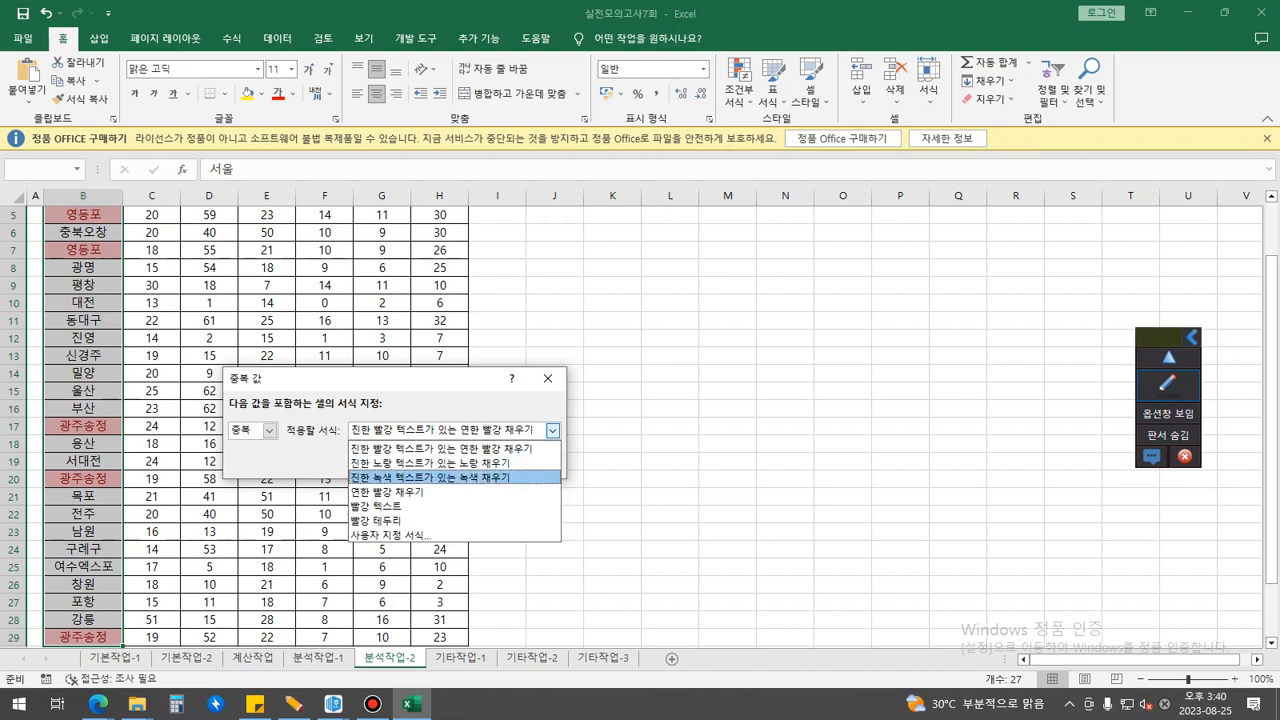
key(Return)
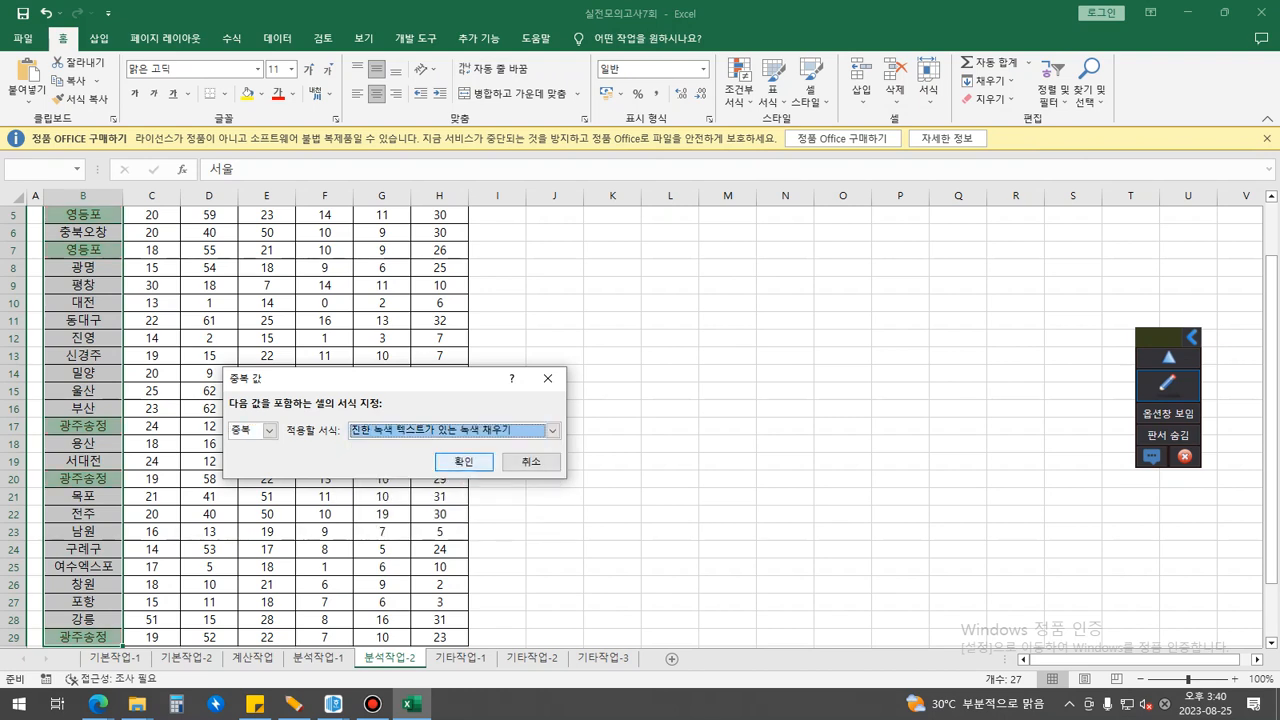
key(Return)
Step: Add filters to the branch table and filter the 대리점명 column by the green cell color
scroll(255, 400, up, 2)
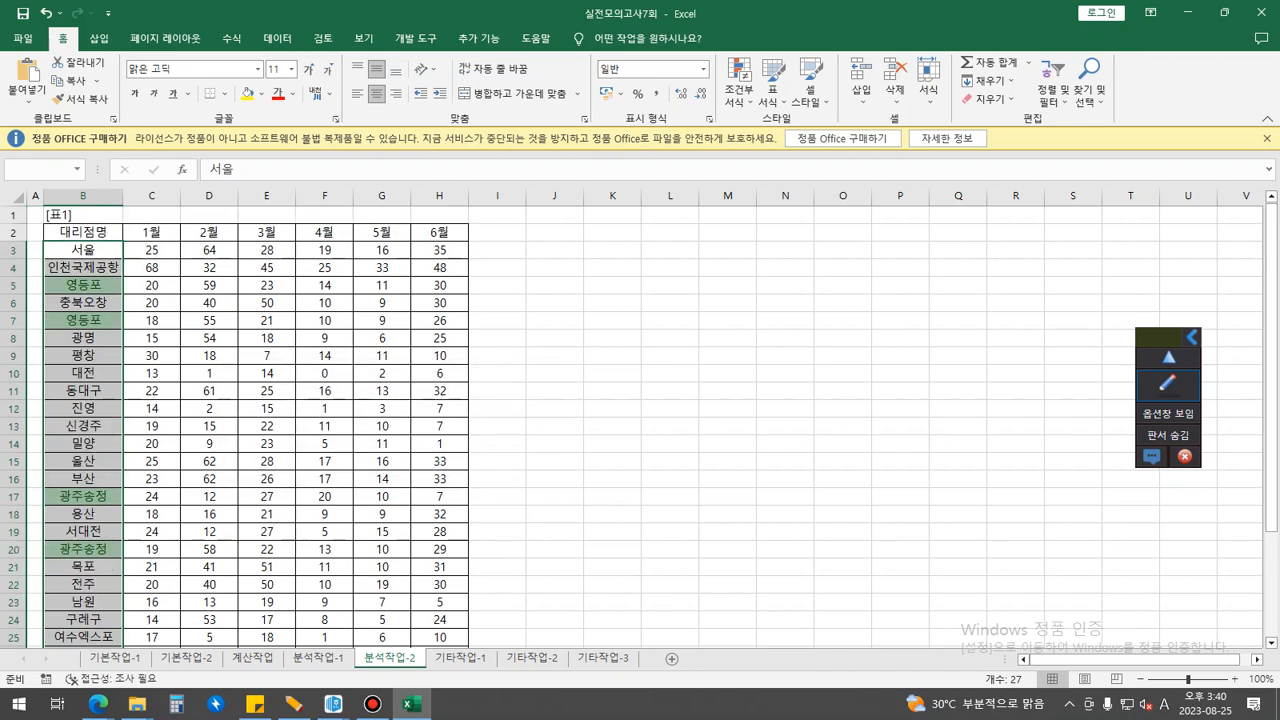
click(152, 268)
click(278, 39)
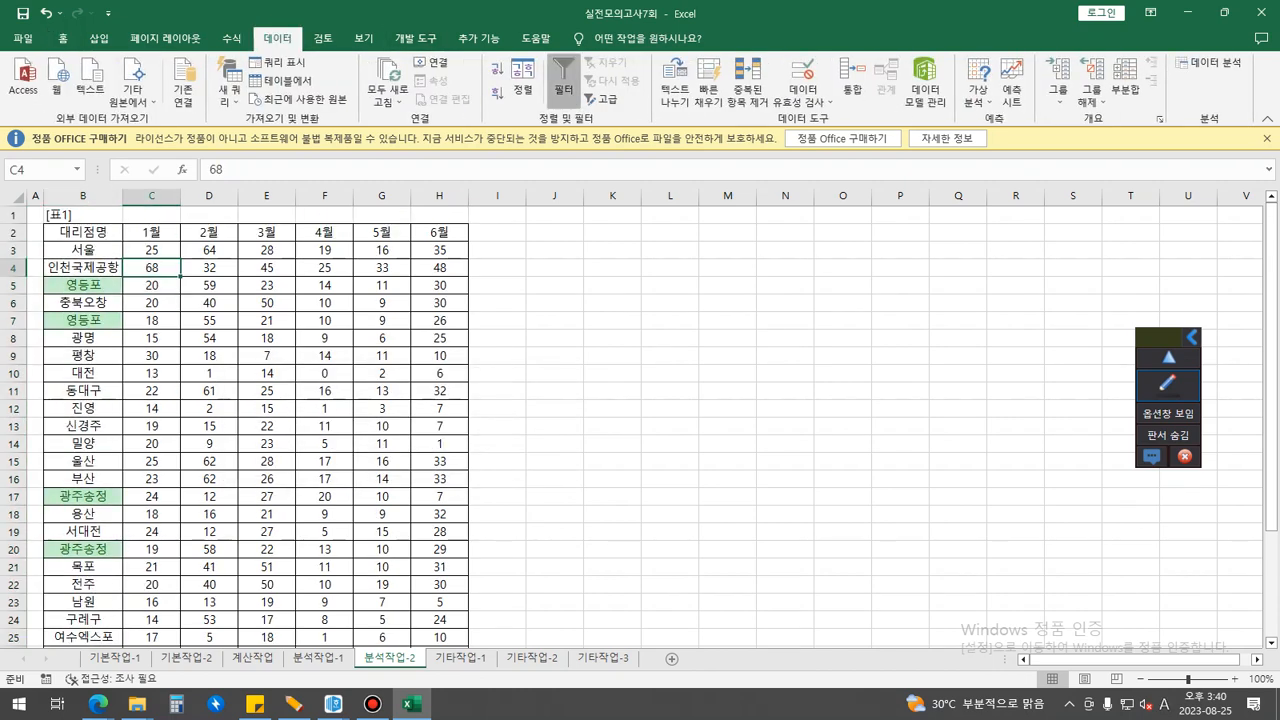
click(564, 80)
click(115, 233)
mouse_move(72, 350)
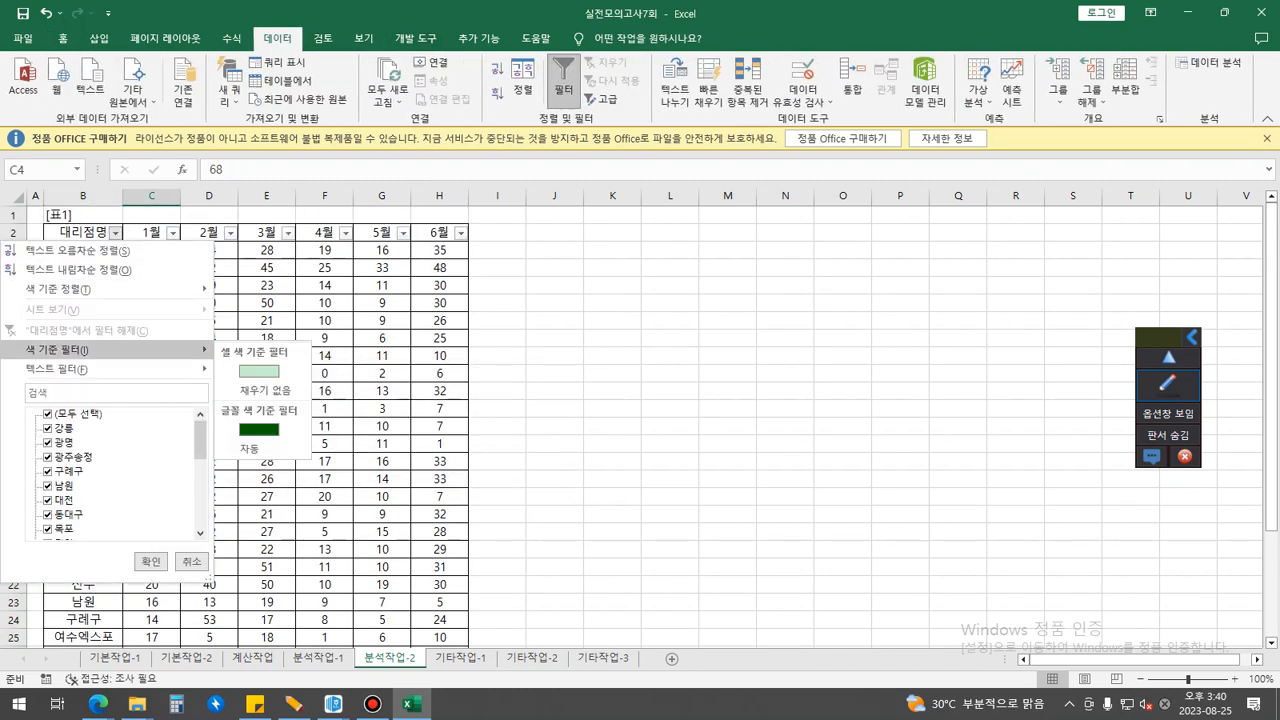
click(262, 371)
click(555, 320)
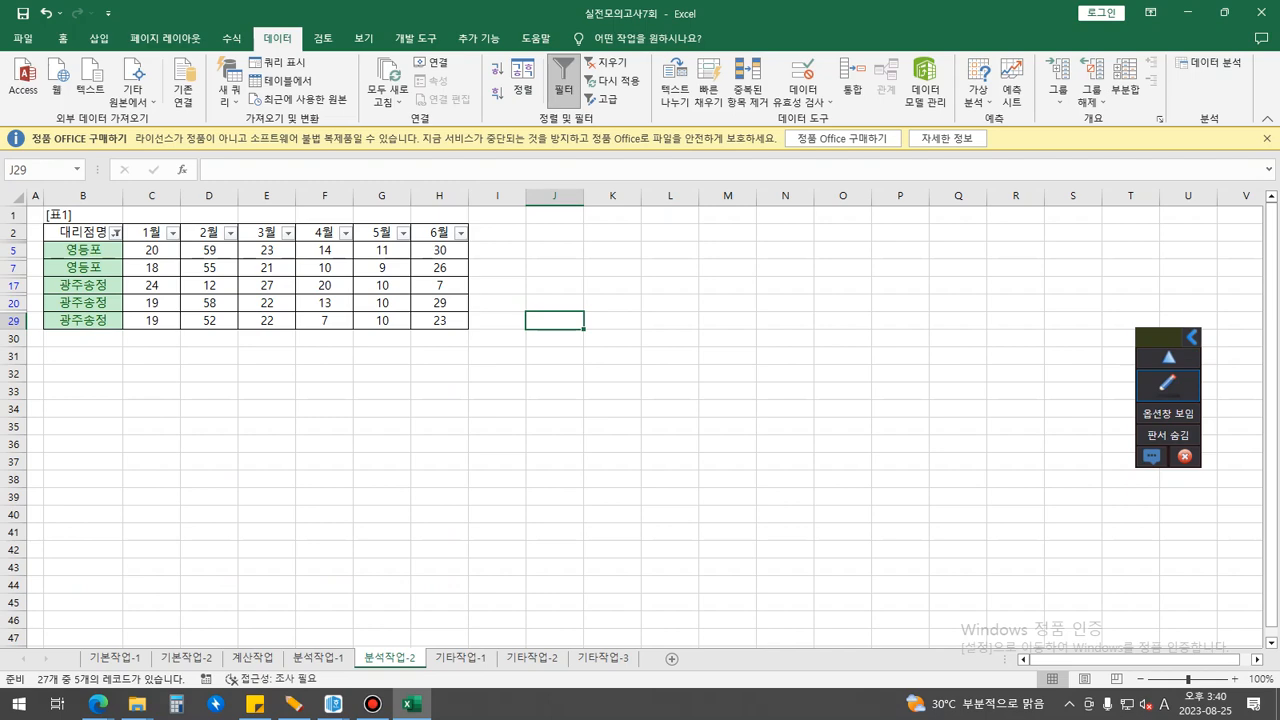
Step: Close the 실전모의고사7회 workbook without saving its changes
click(1257, 13)
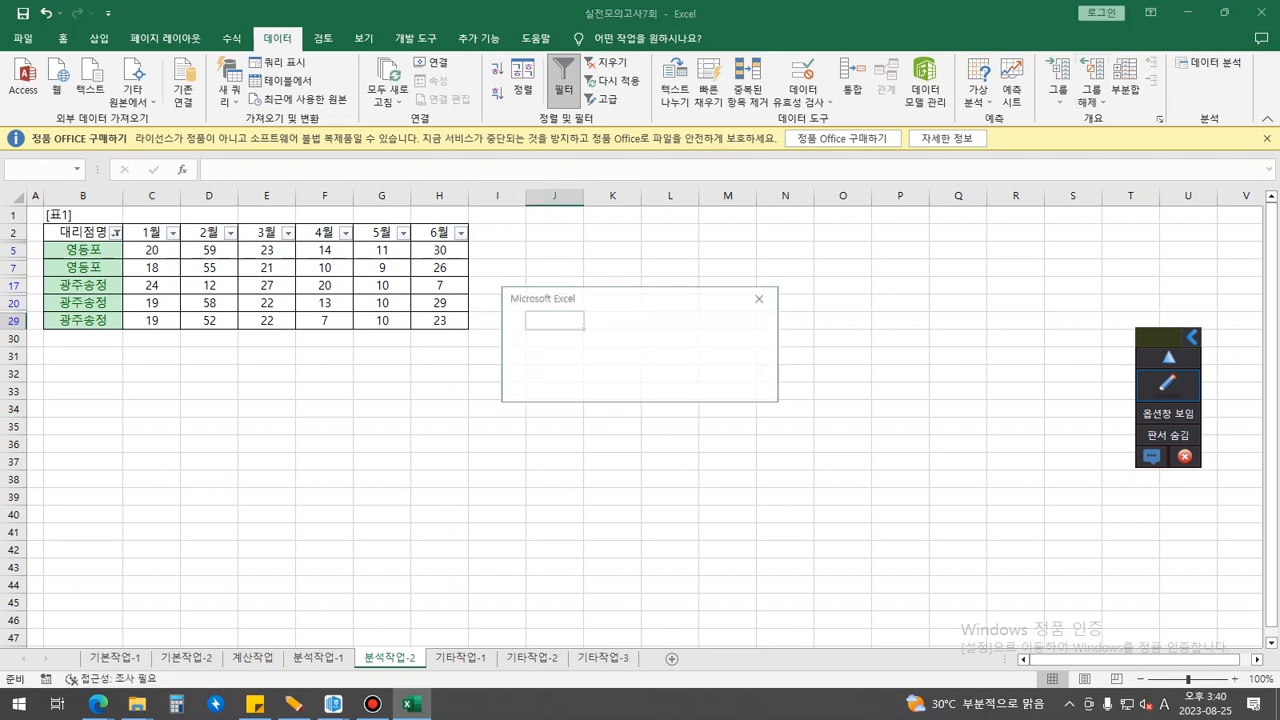
click(647, 374)
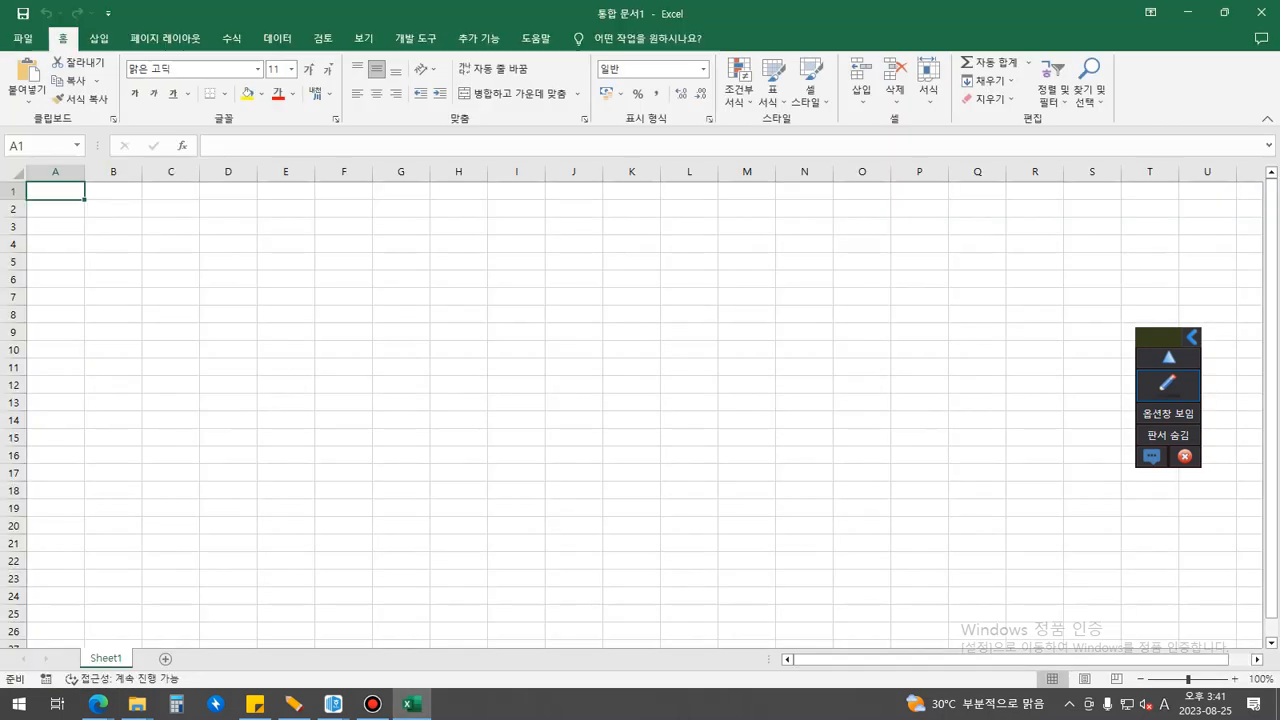
Step: In the blank workbook, enter the labels 중간고사, 기말고사 and 합계 in cells A1 to A3
click(54, 206)
scroll(630, 410, up, 7)
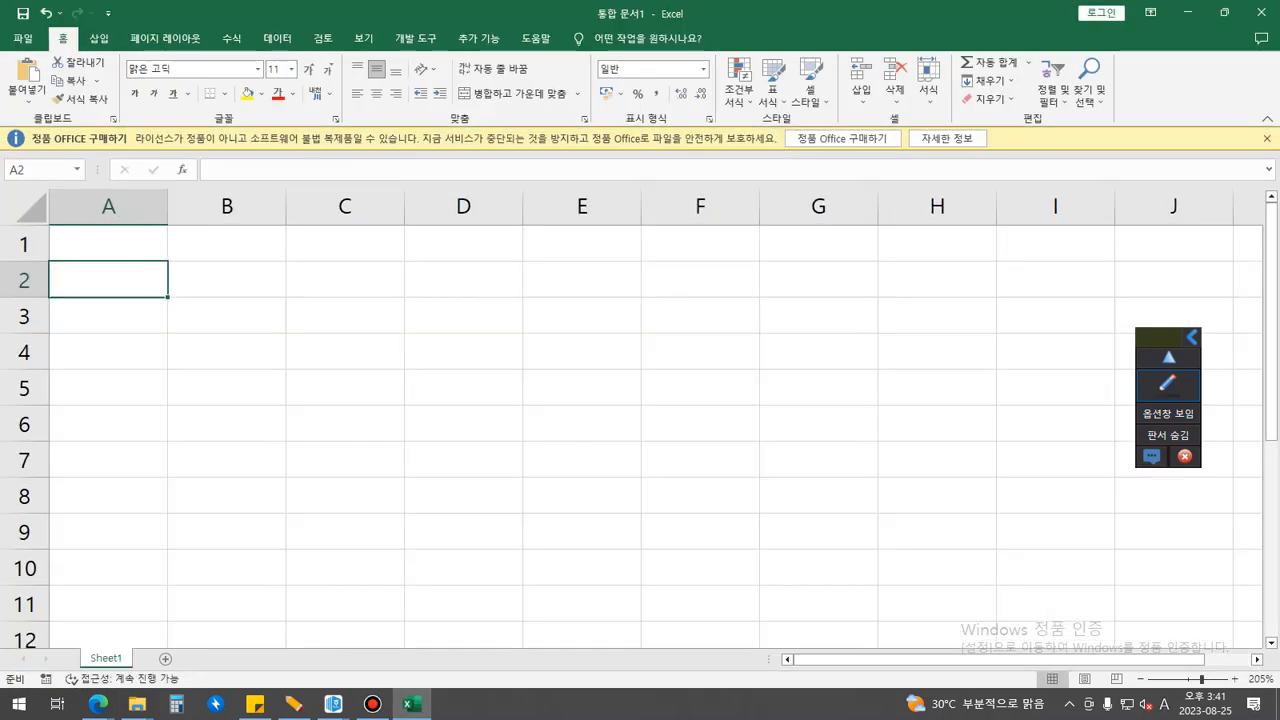
click(108, 244)
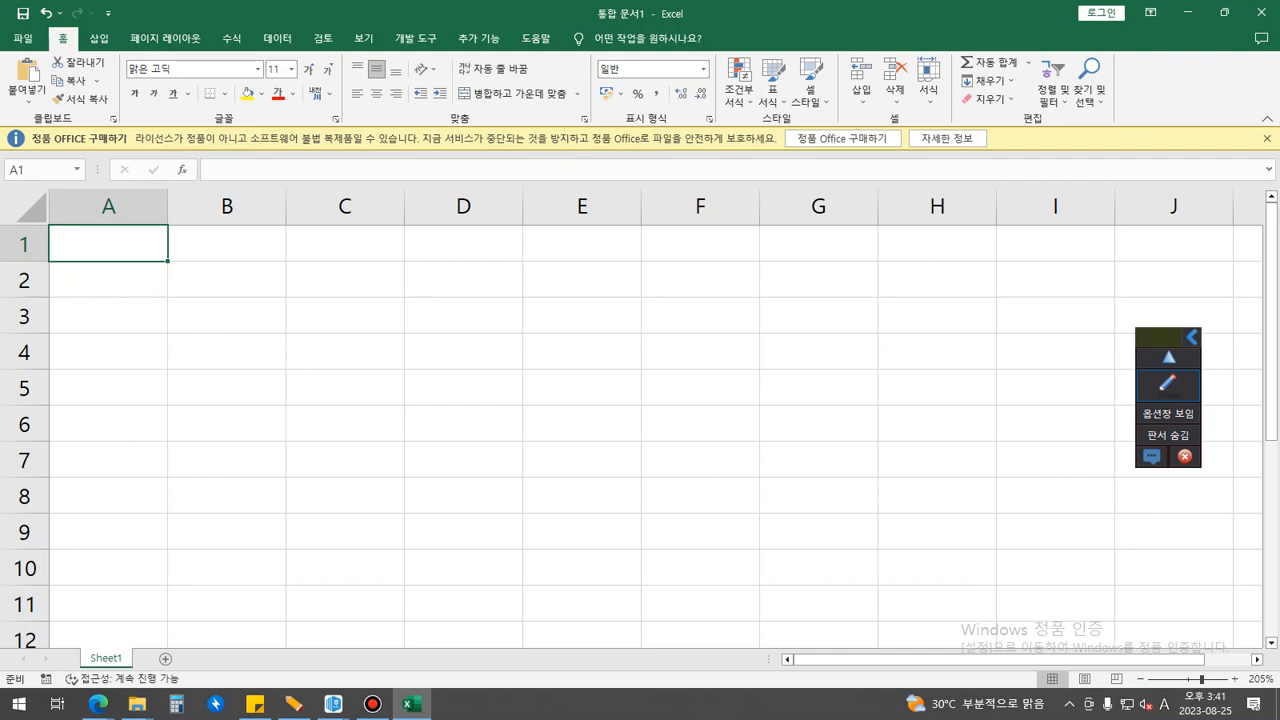
text(w)
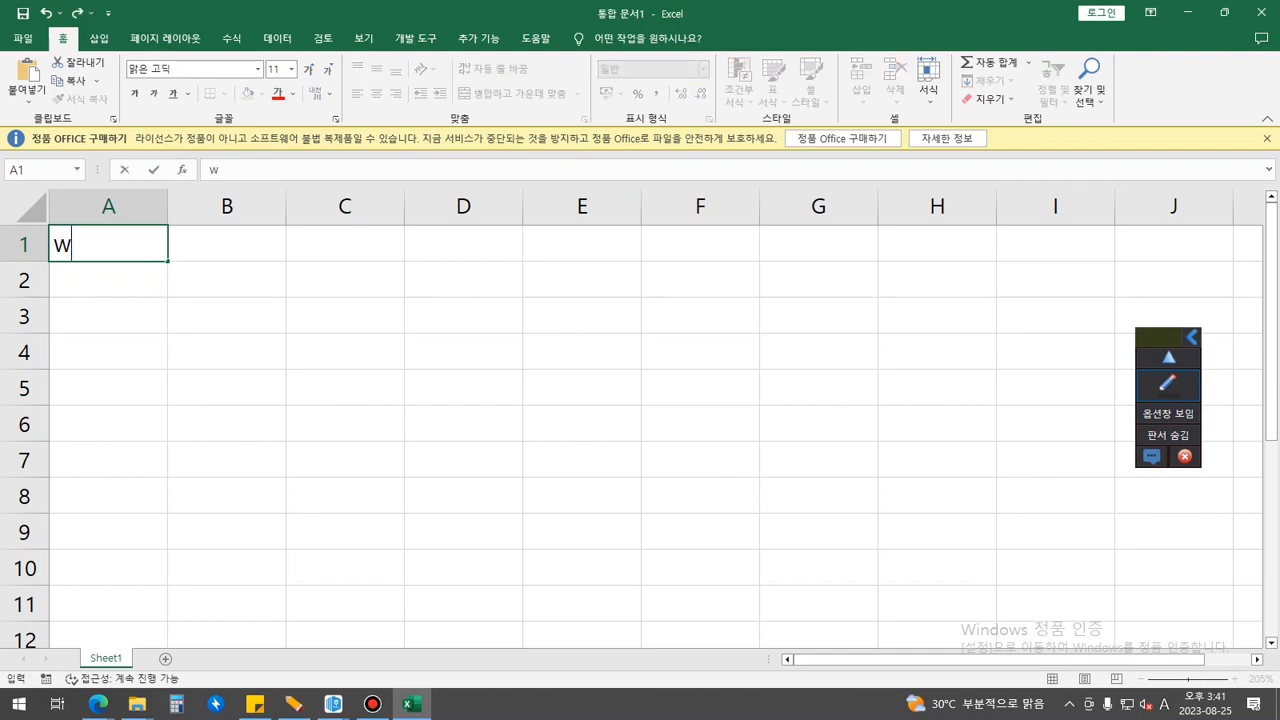
key(BackSpace)
key(Hangul)
text(중간고사)
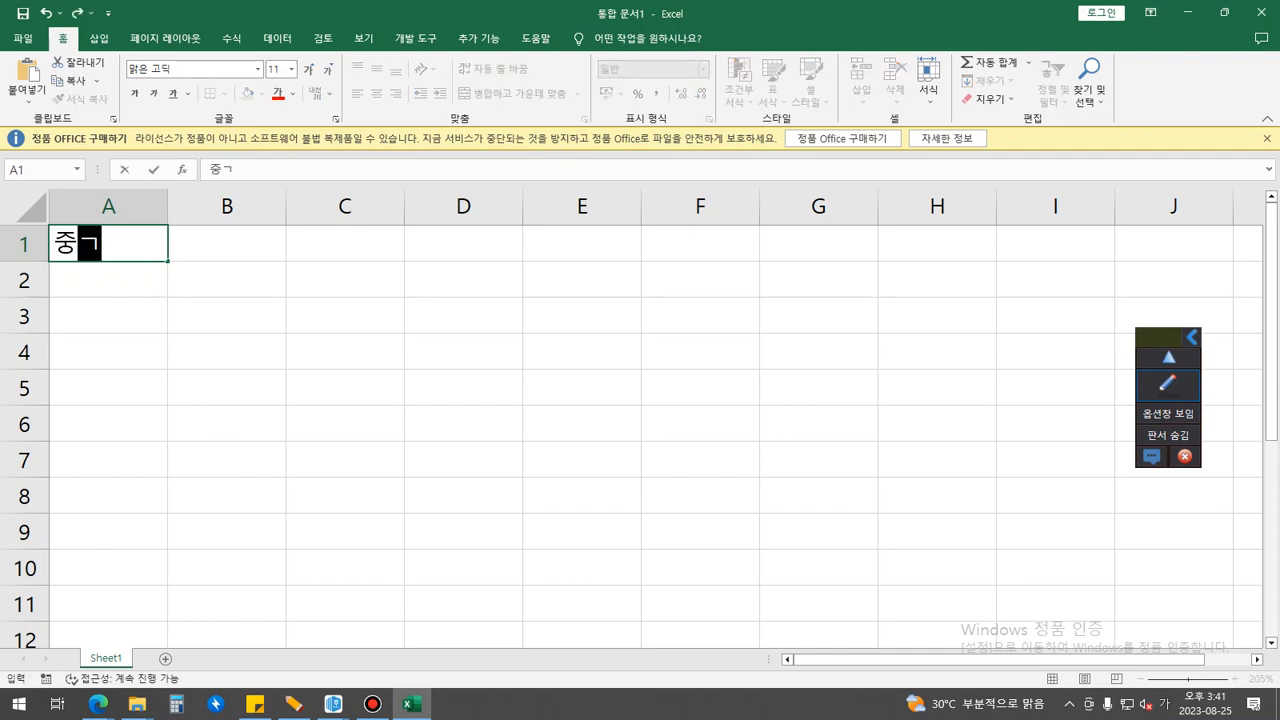
key(Return)
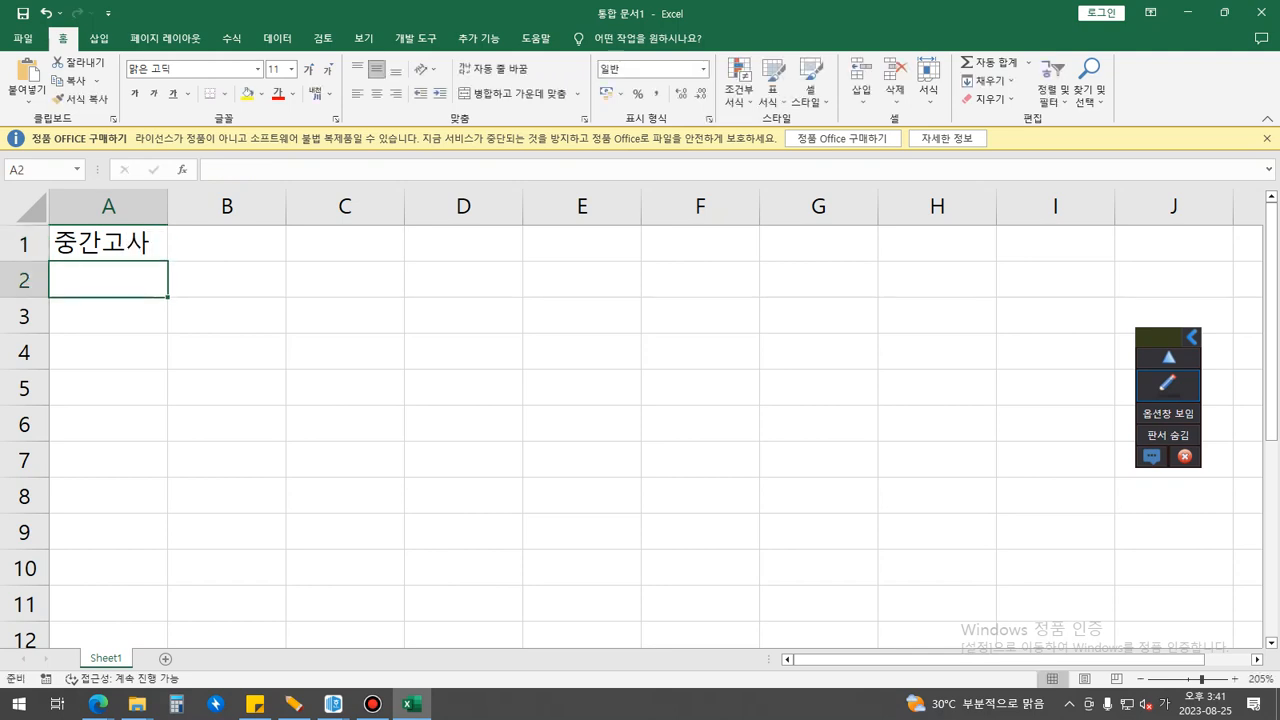
text(기말고사)
key(Return)
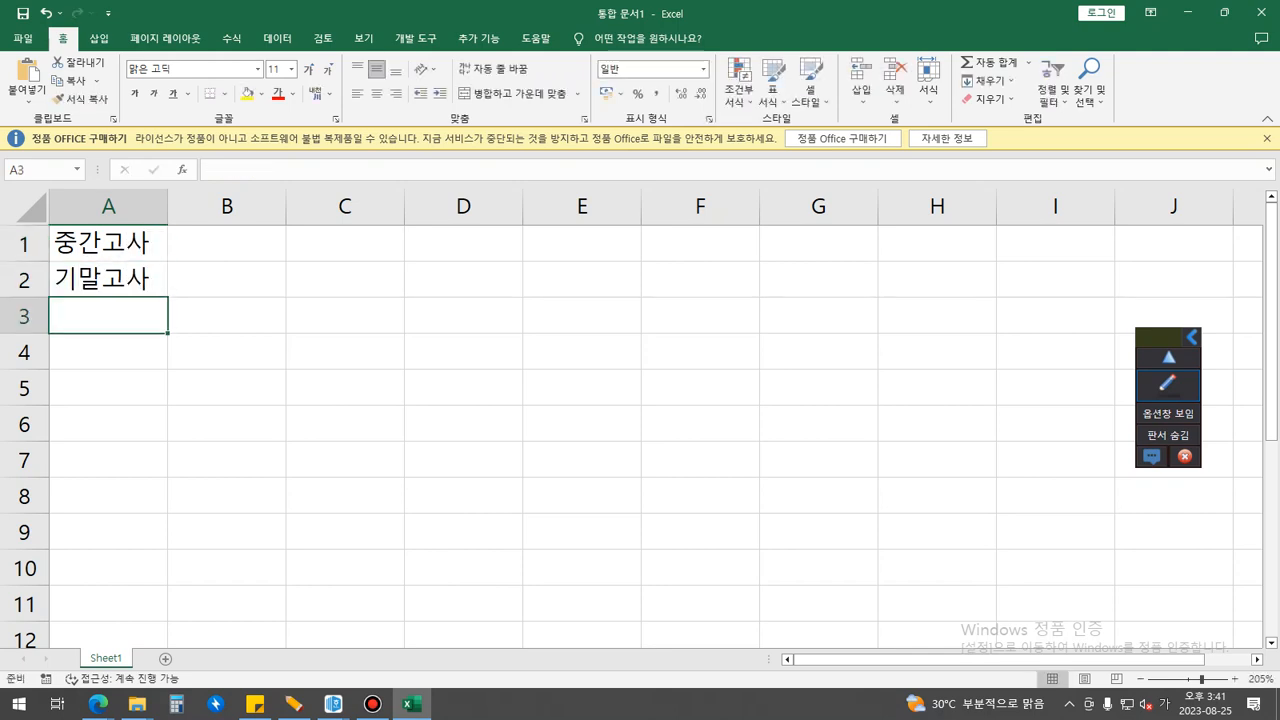
text(합계)
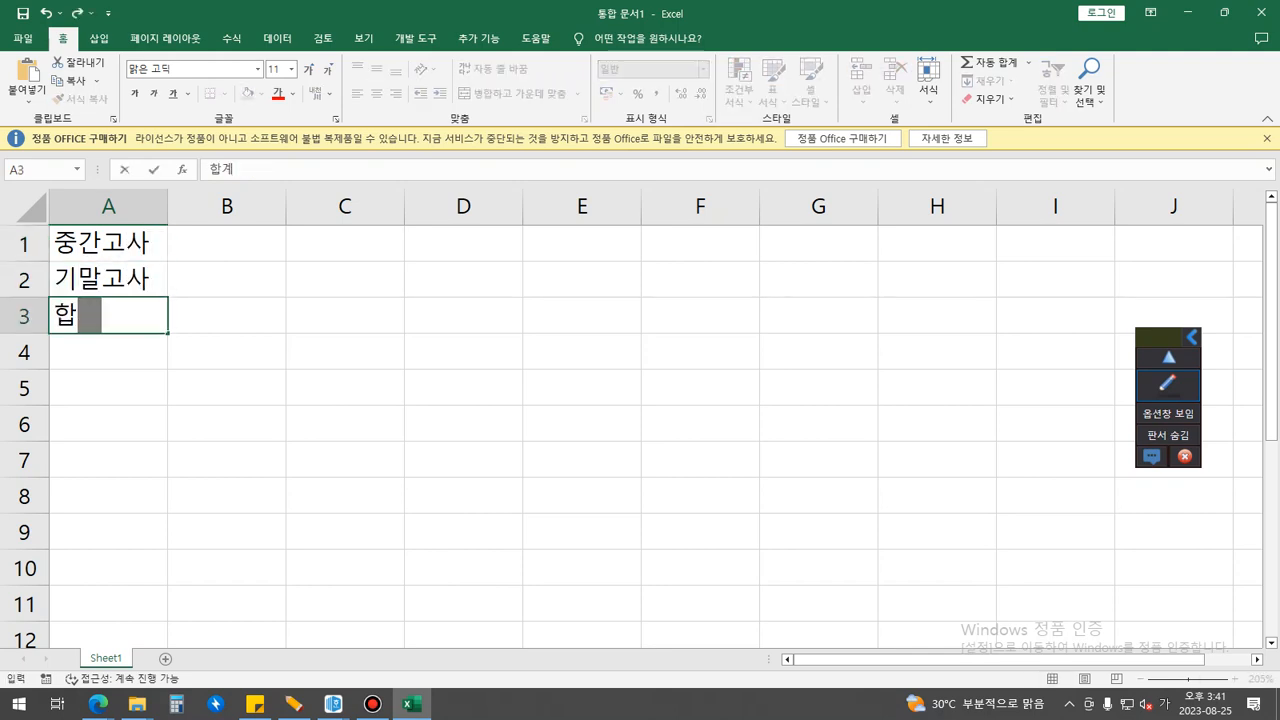
key(Return)
Step: Enter the scores 80 for 중간고사 in B1 and 90 for 기말고사 in B2
key(Right)
key(Up)
key(Up)
key(Up)
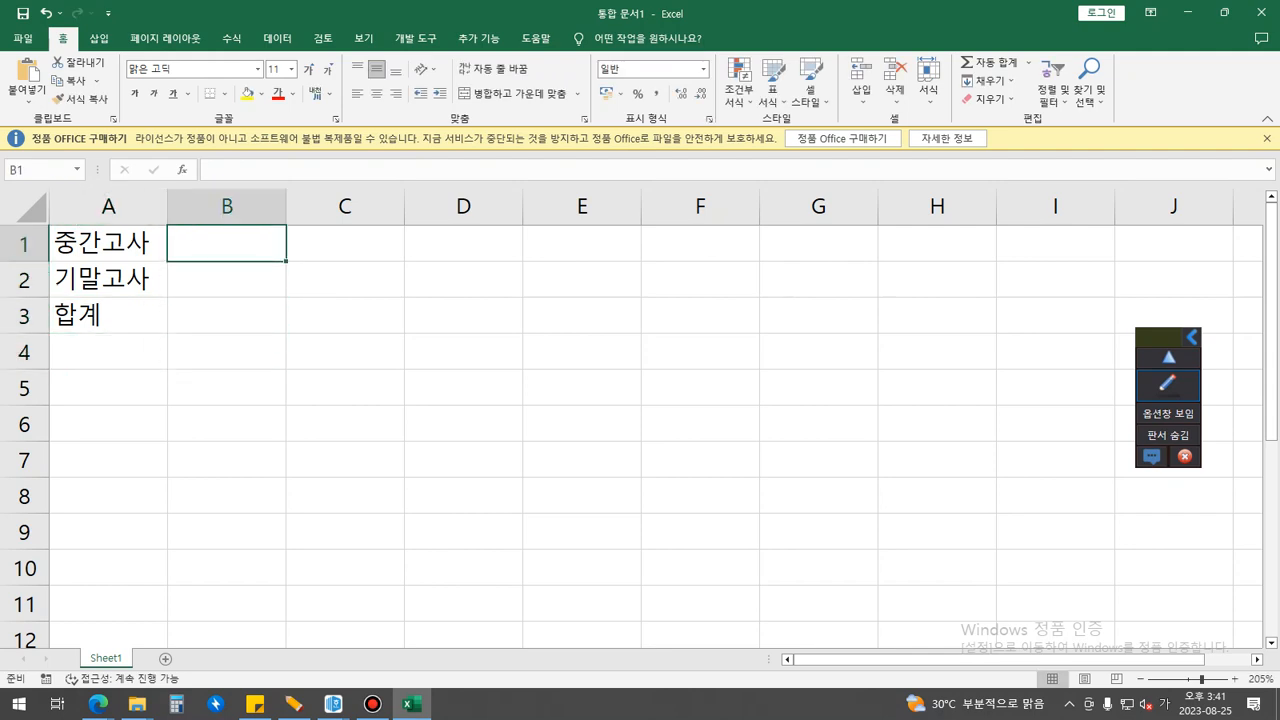
text(80)
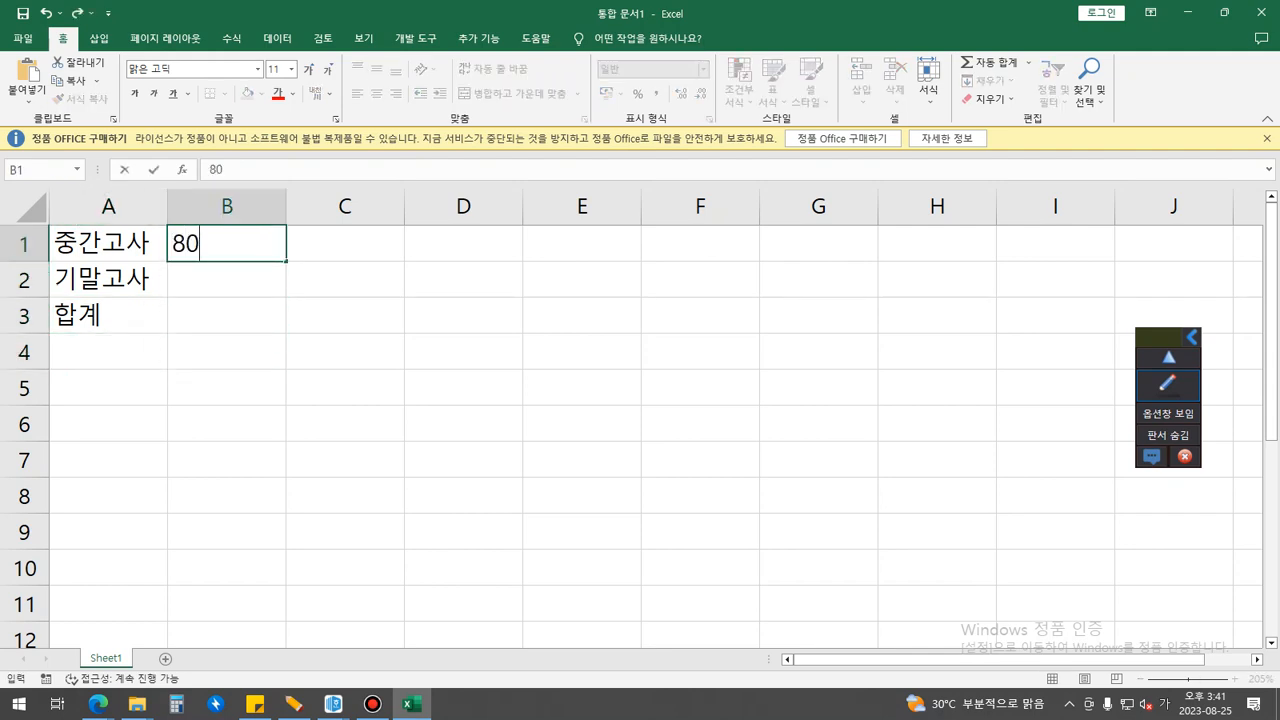
key(Return)
text(90)
key(Return)
Step: Calculate the 합계 in B3 with a SUM formula over B1:B2
text(=녀)
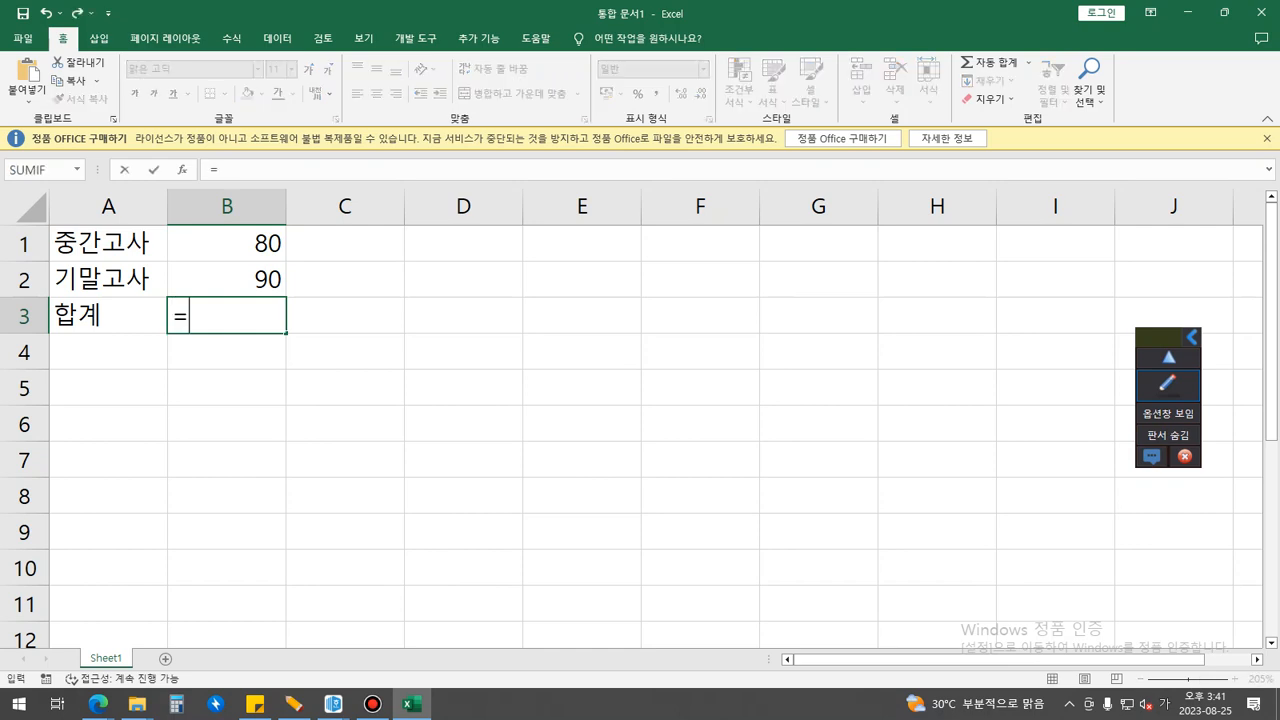
key(BackSpace)
key(BackSpace)
key(Hangul)
text(SUM()
key(Tab)
key(Up)
key(shift+Up)
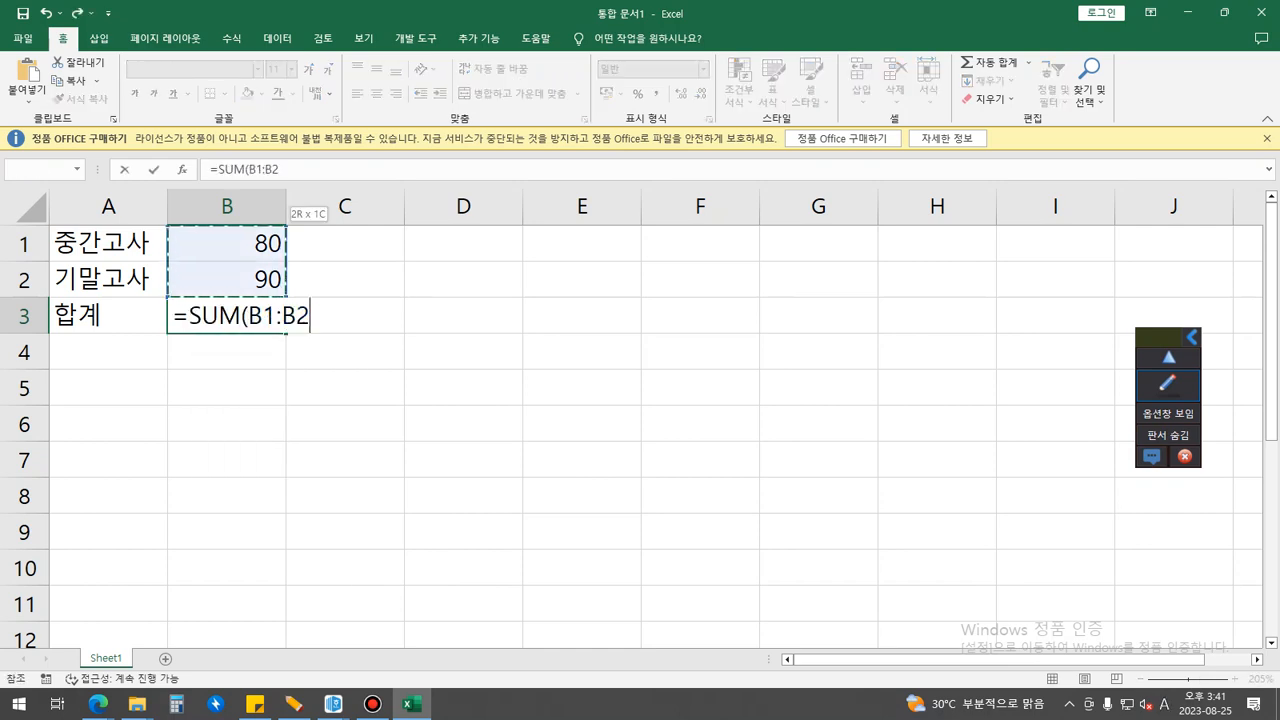
key(shift+Return)
key(Down)
key(Down)
key(Down)
key(Right)
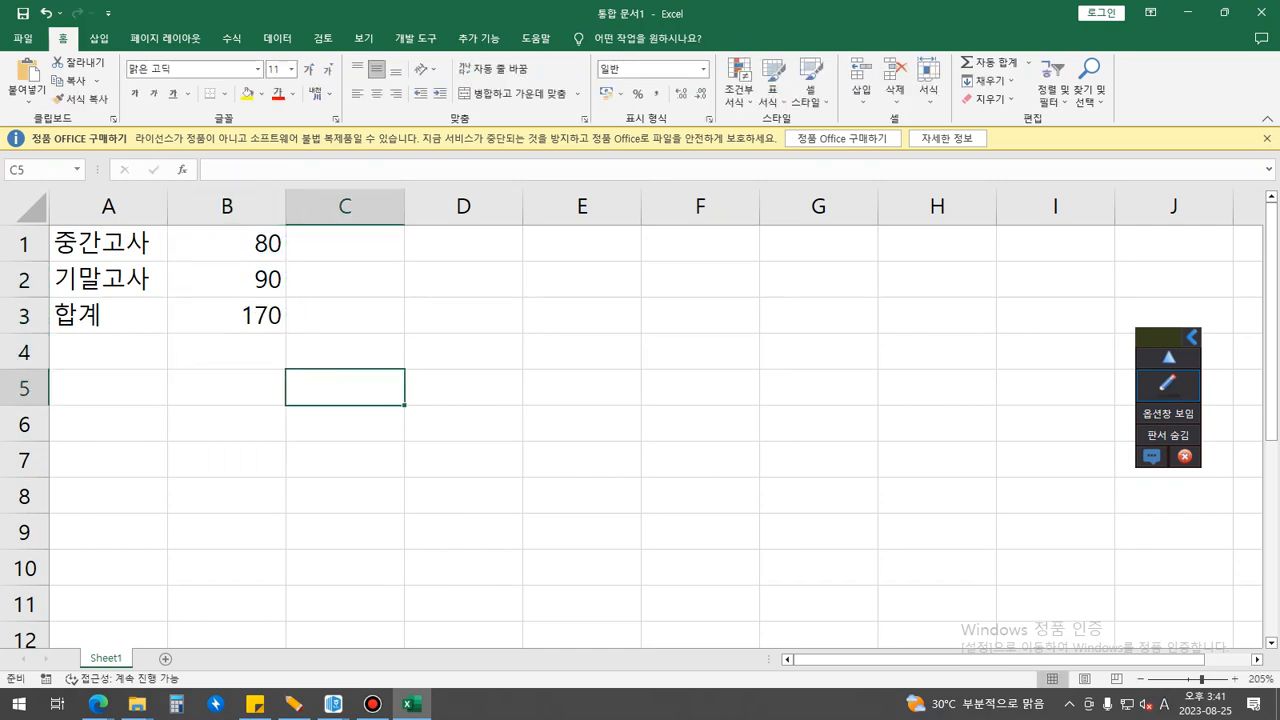
Step: Add an on-screen text annotation below the table reading "중간고사와 기말고사를 이용하여 합계를 계산한 것이다"
click(1168, 385)
click(1168, 486)
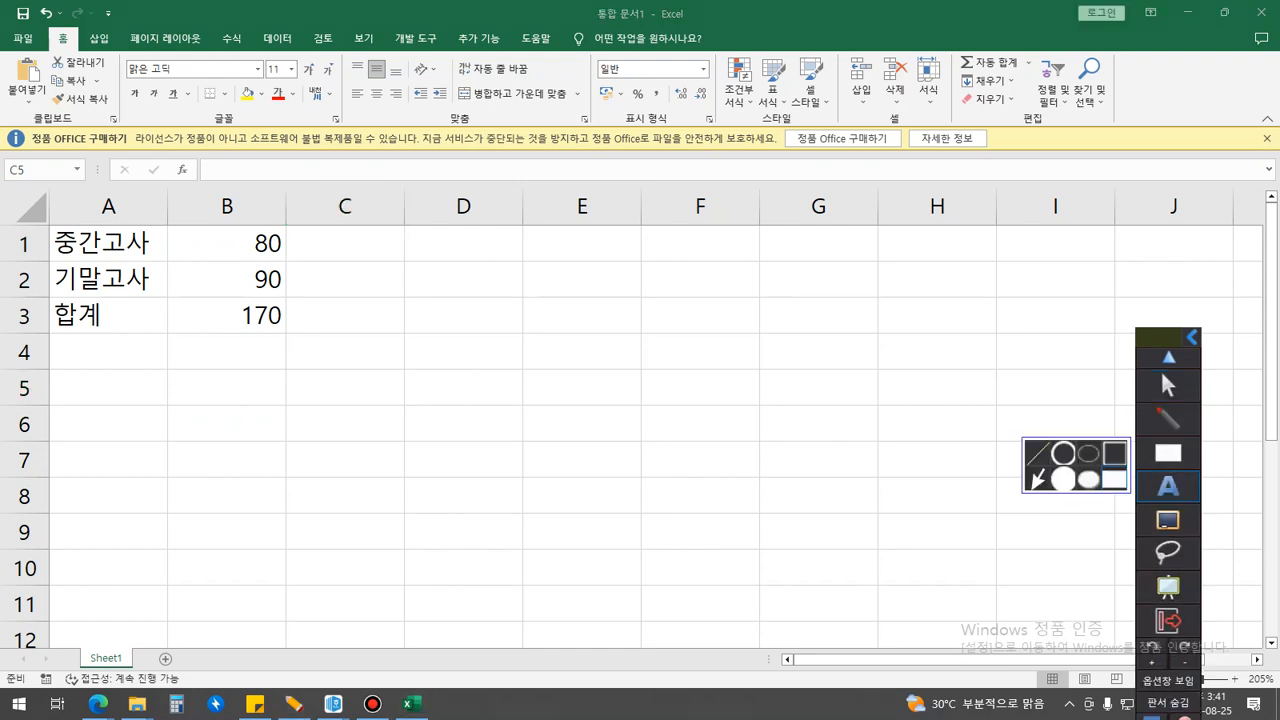
click(154, 358)
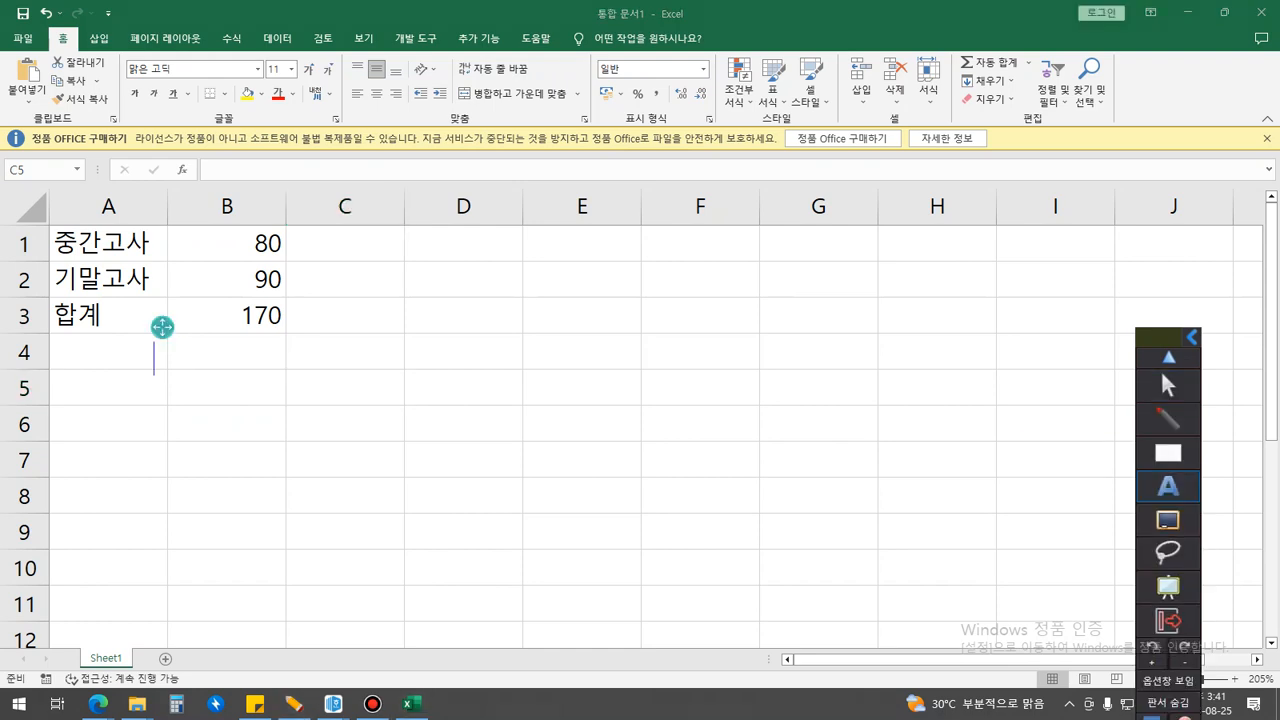
text(중간)
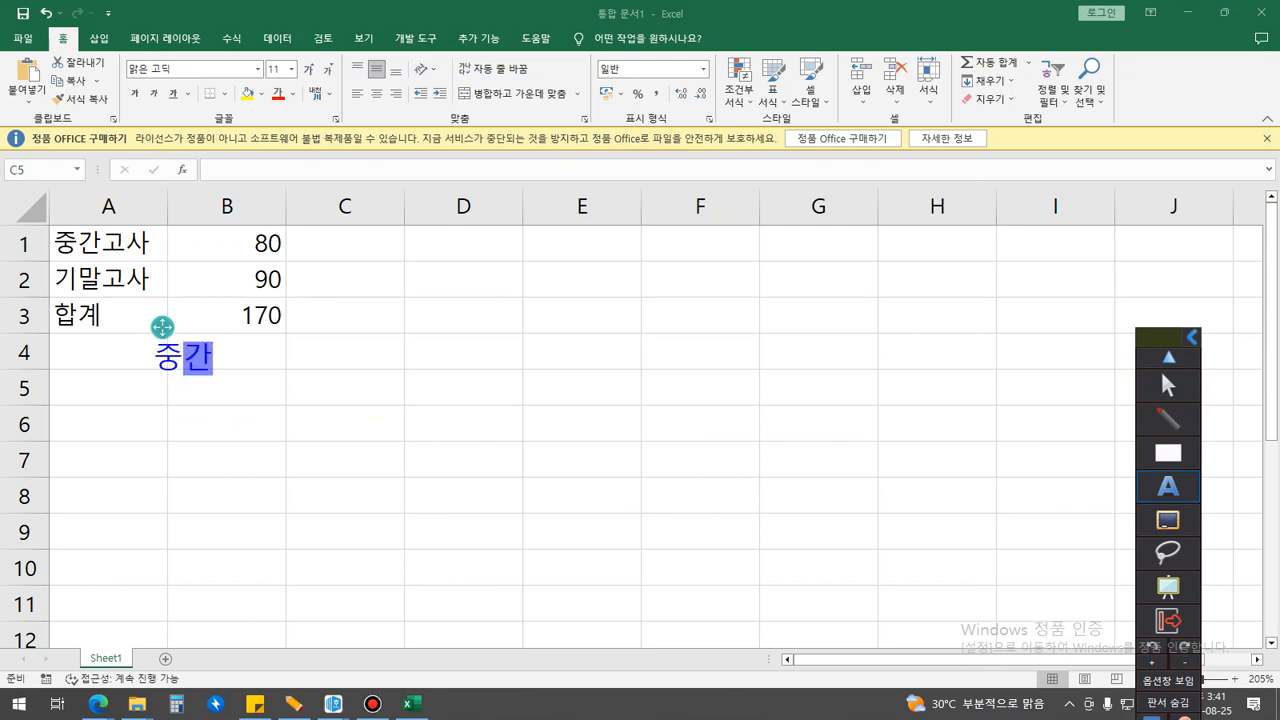
text(고사와 ㄱ기말고사를)
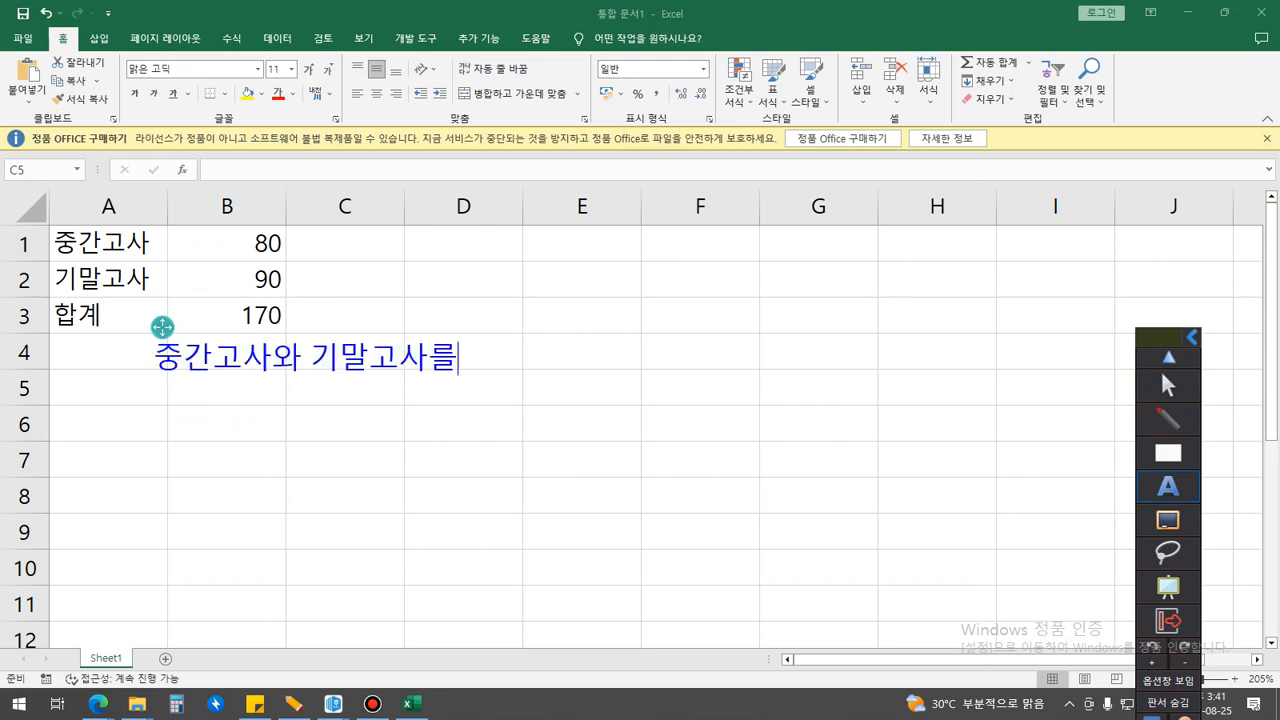
text( 이용하여 합계를 ㄱ)
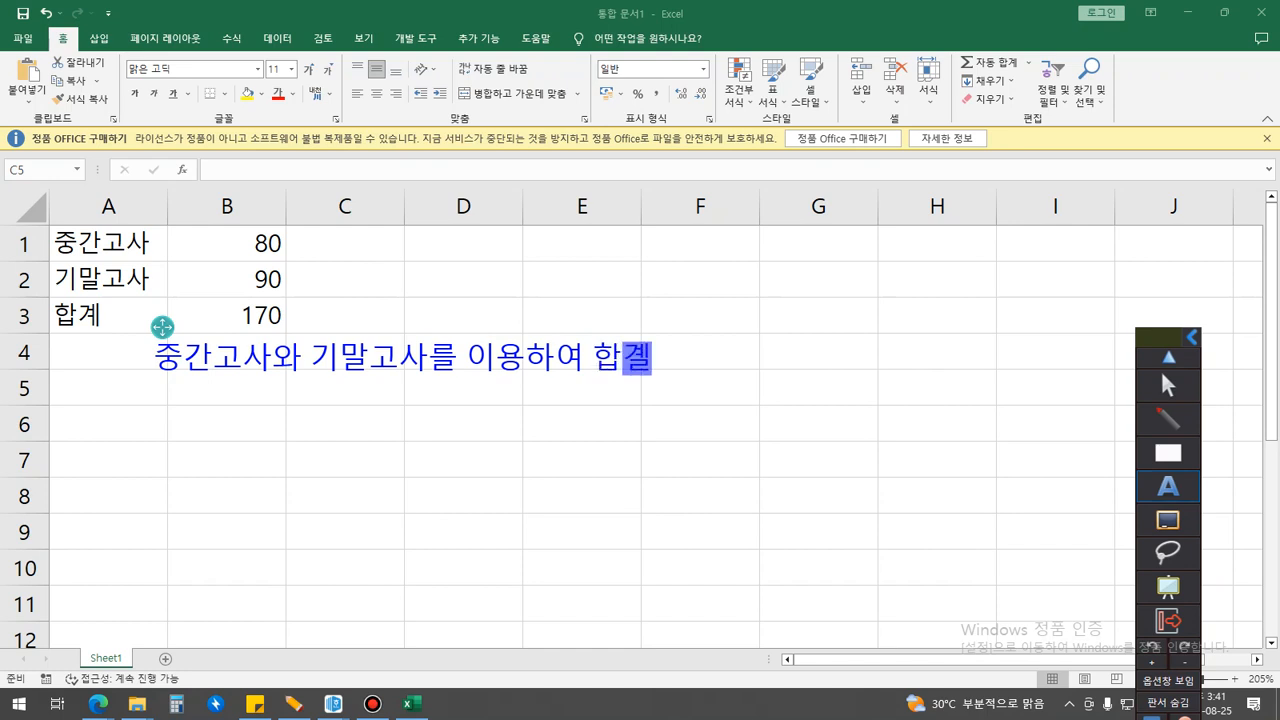
text(계산한 것이다)
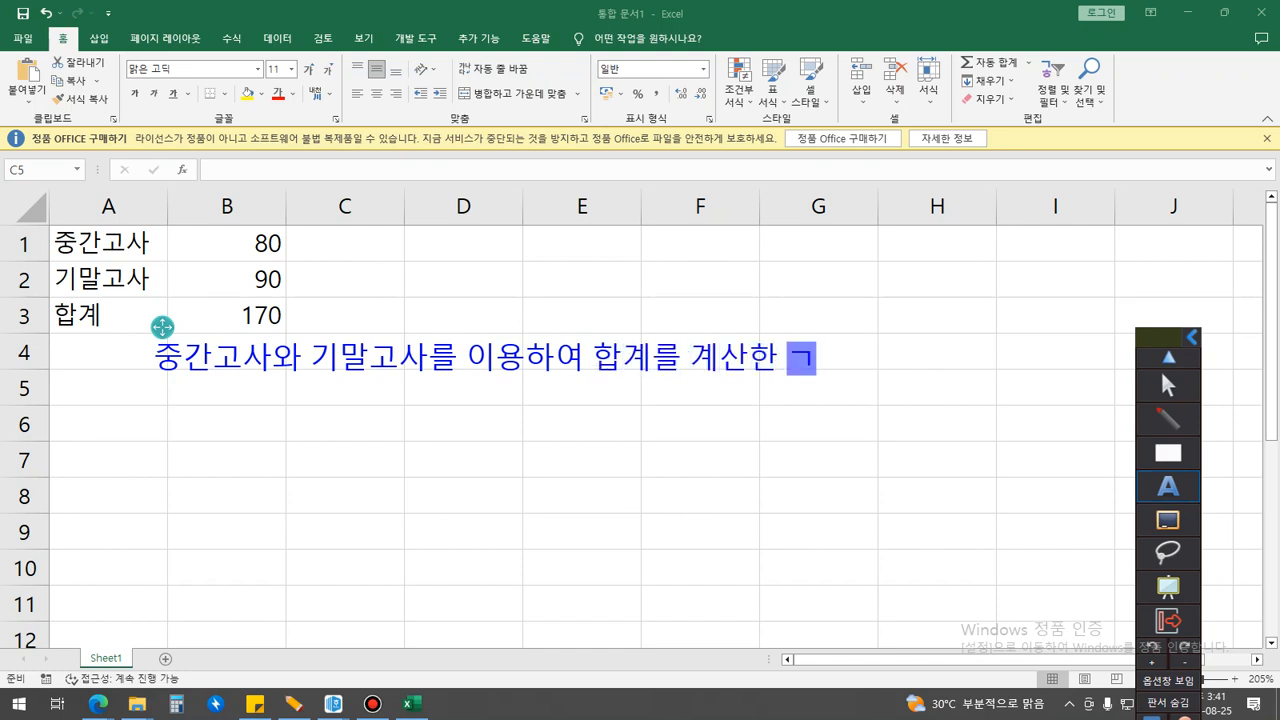
key(Return)
Step: Add a second annotation line reading "중간고사가 변동될 경우 합계에 대한 시나리오를 작성하시오"
text(중간)
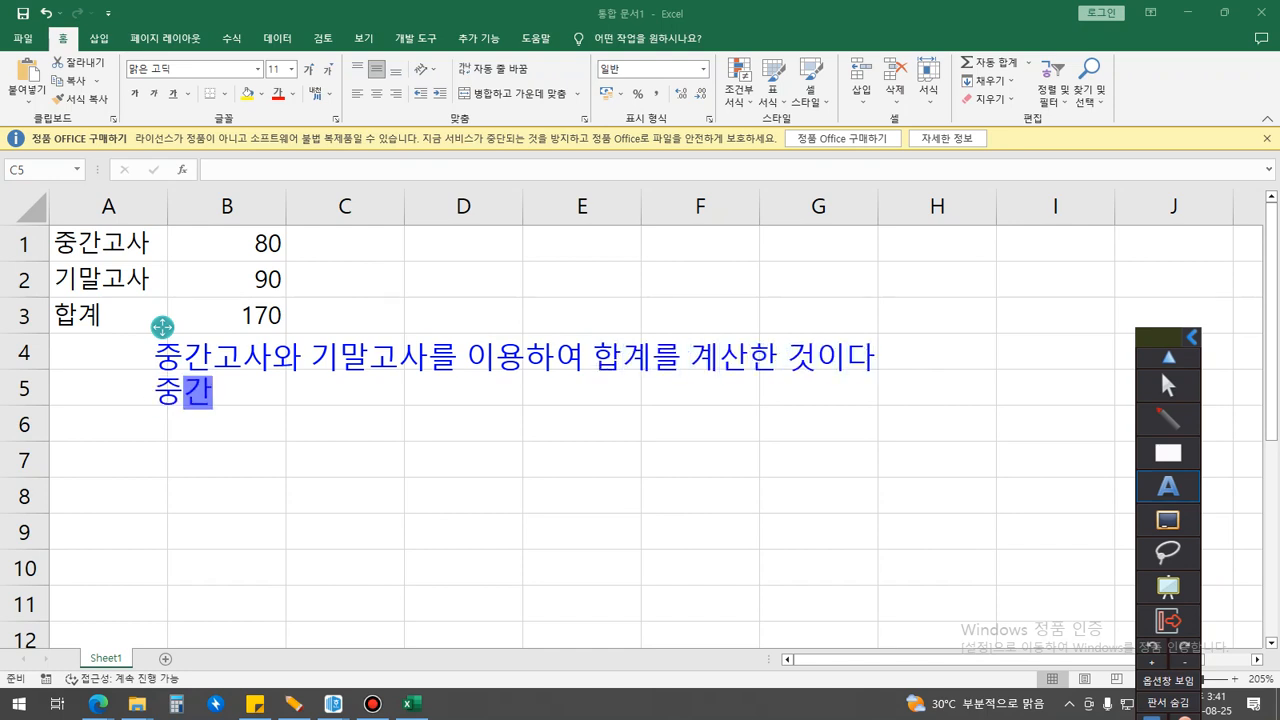
text(고사가 변)
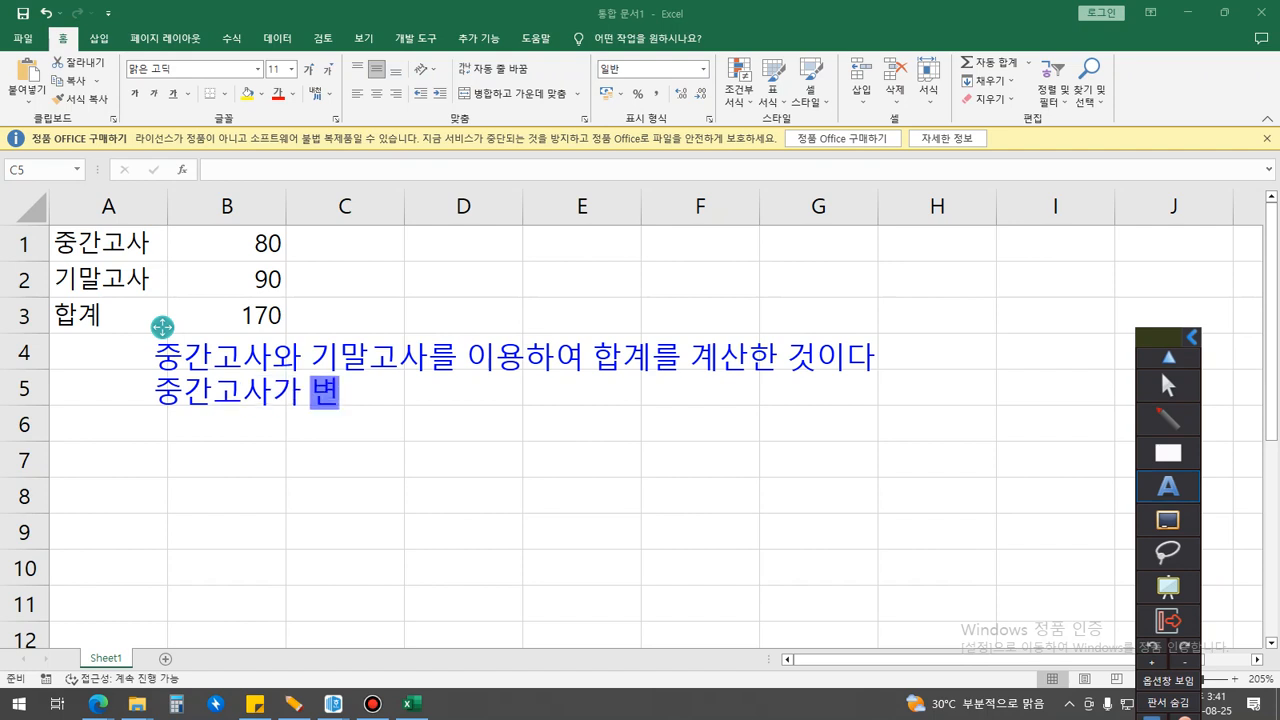
text(동될 경우 합계에 대)
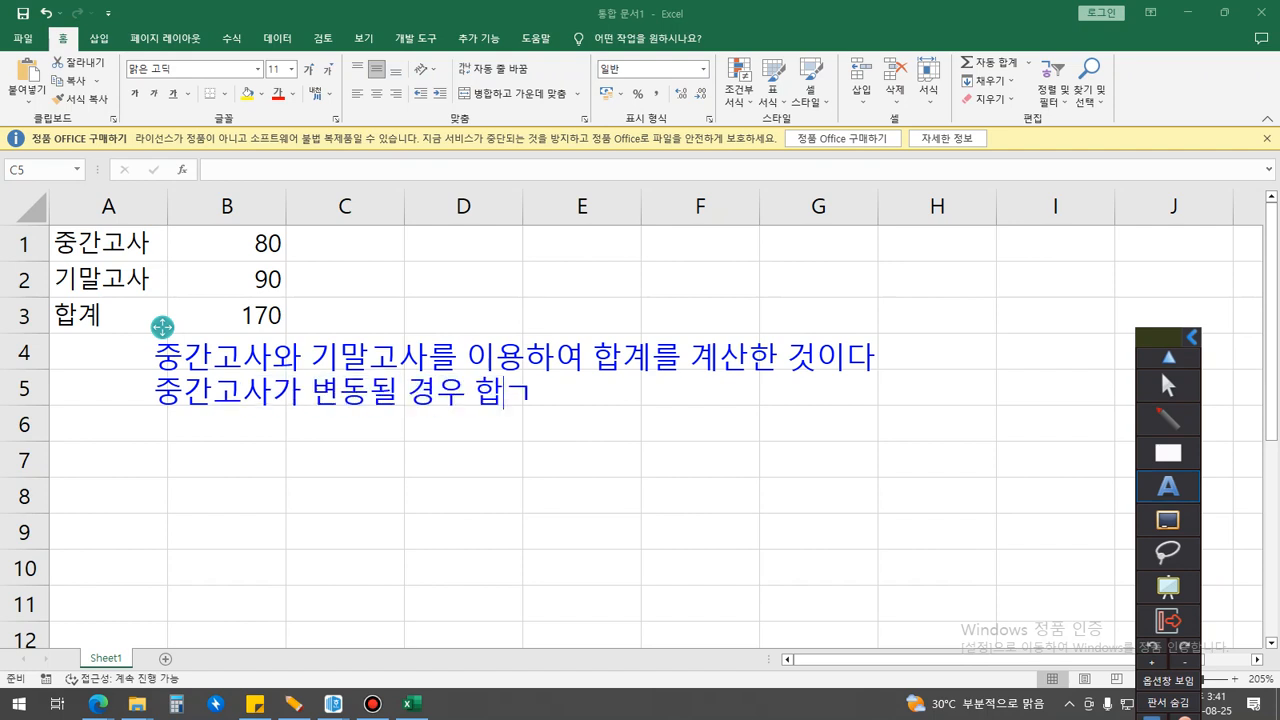
text(한 시)
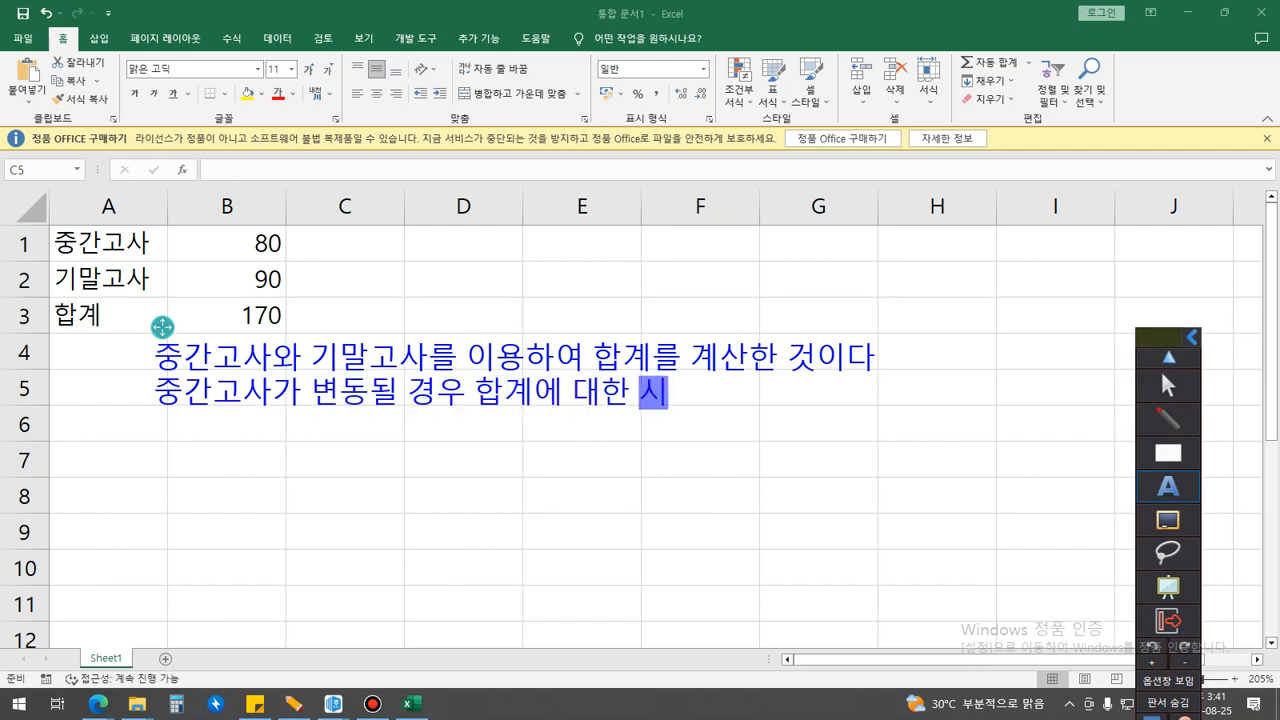
text(날리오를 )
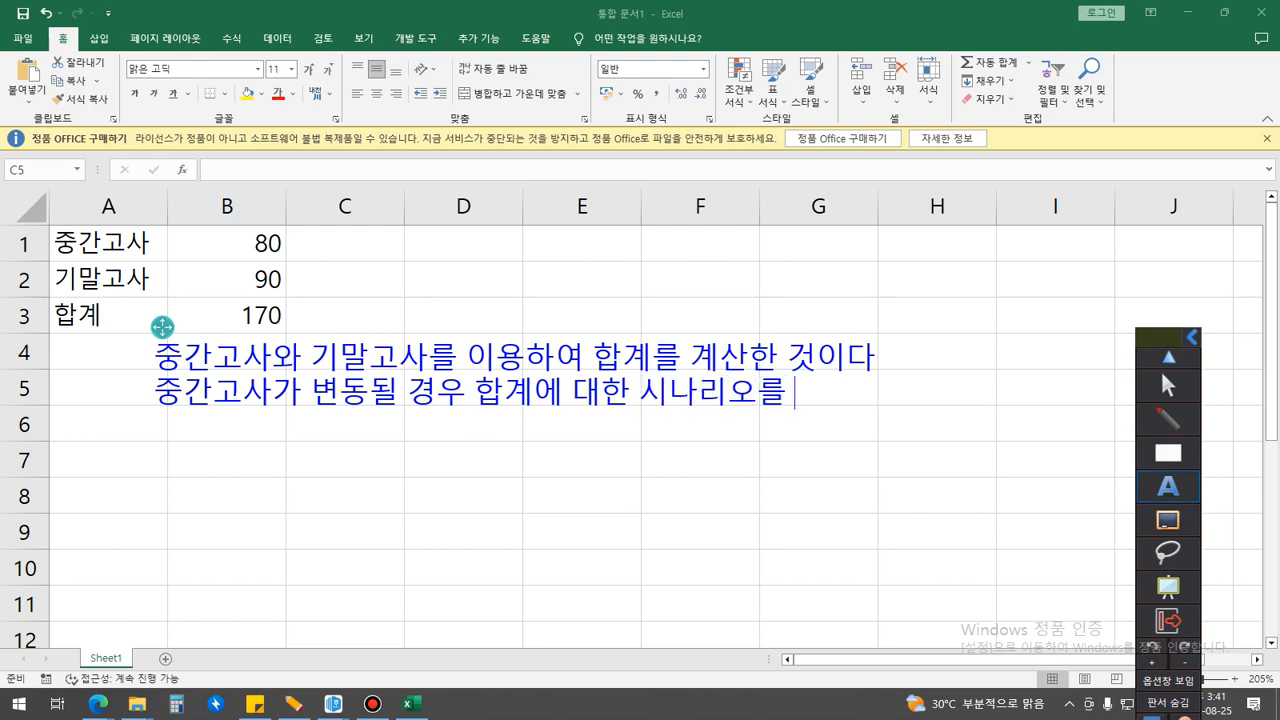
text(작성하시오)
key(Return)
Step: Add the annotation bullet "- 셀 이름 : B1 -> 중간고사, B3 -> 합계" as the third line
text(- )
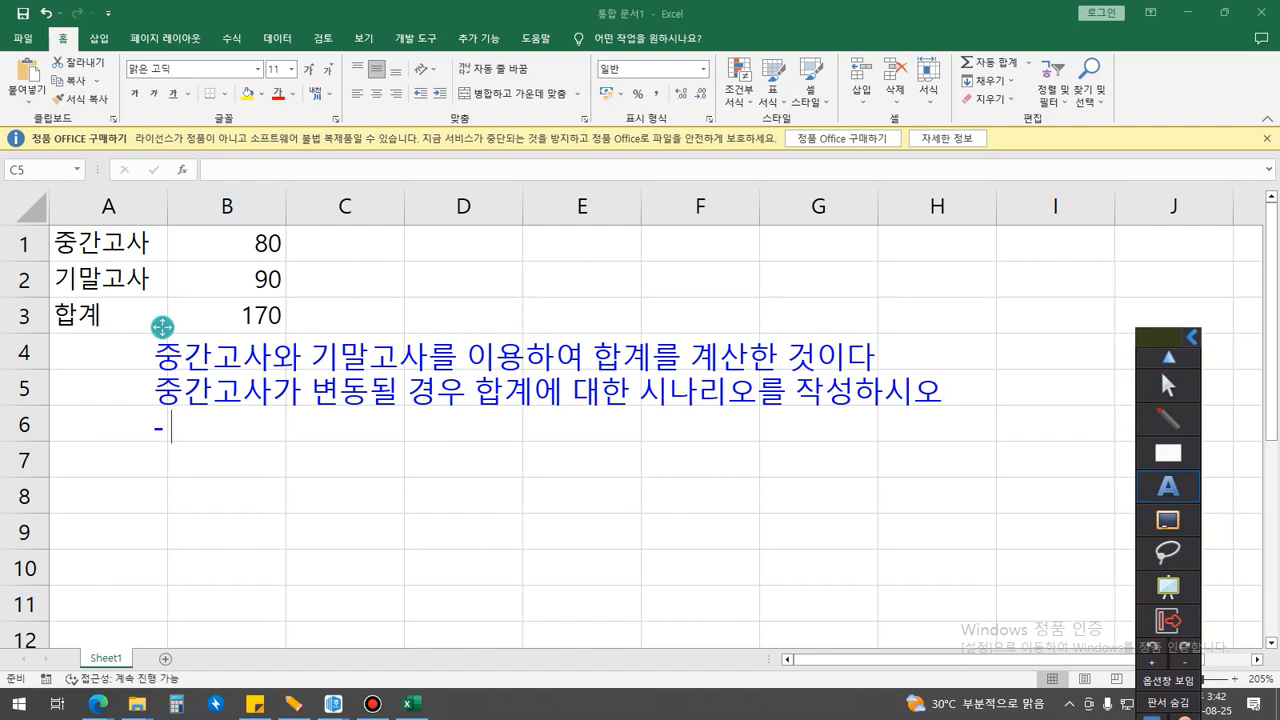
text(셍일)
key(BackSpace)
key(BackSpace)
key(BackSpace)
key(BackSpace)
text(세ㄹㅇ)
key(BackSpace)
text(이름 : B1)
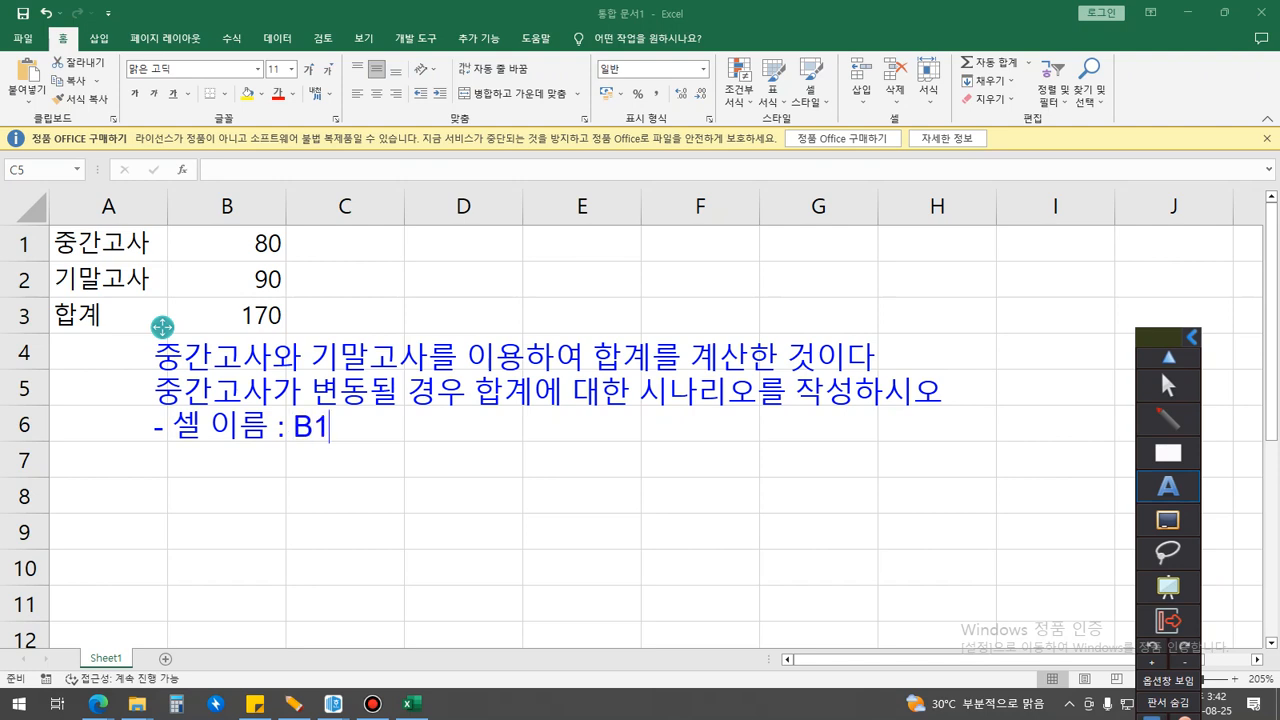
text( ->)
key(BackSpace)
key(BackSpace)
key(BackSpace)
text(-> 중간고사,)
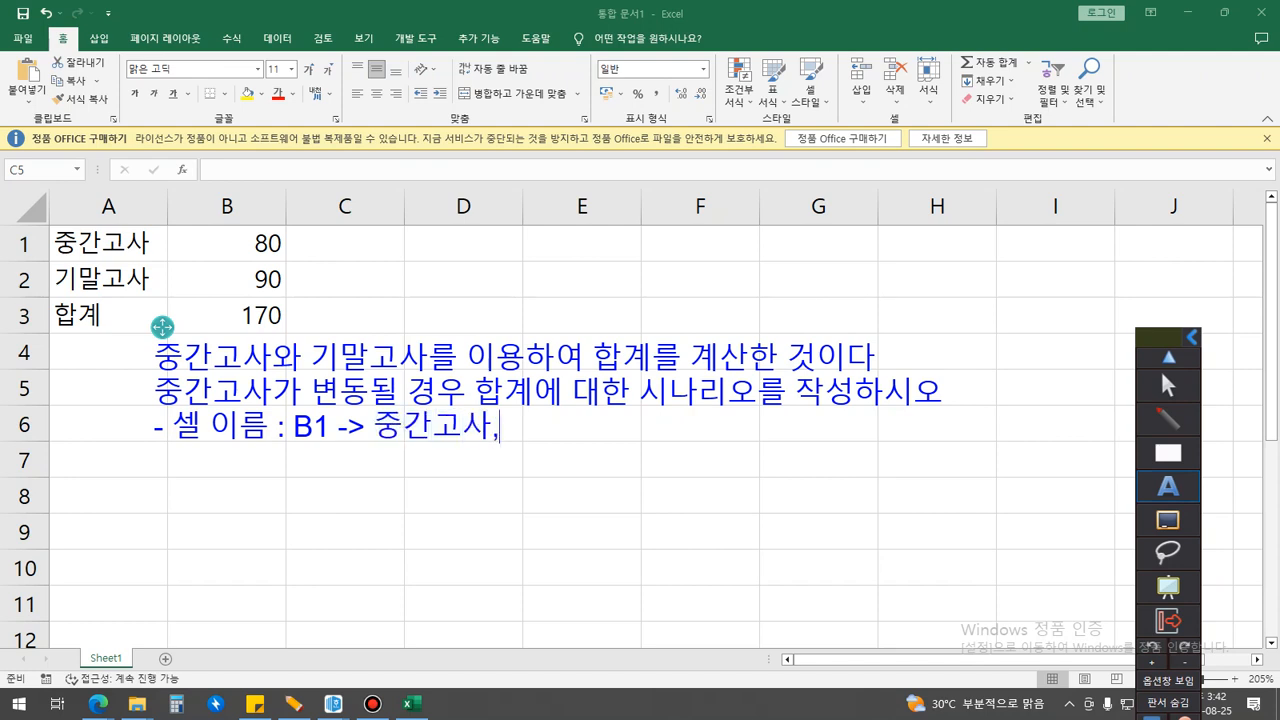
text( B3 ->)
text( 합계 )
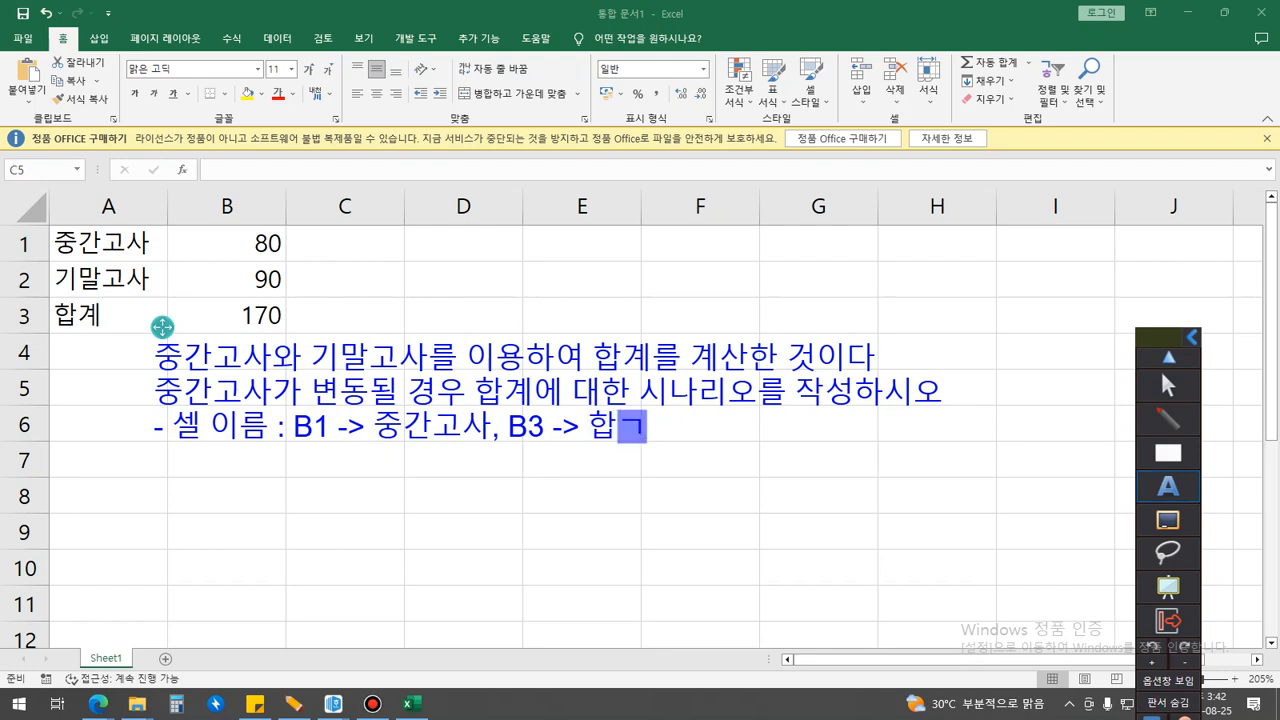
Step: Add the fourth annotation line "- 변동시나리오 1 : 중간고사를 70으로 변경"
text(- )
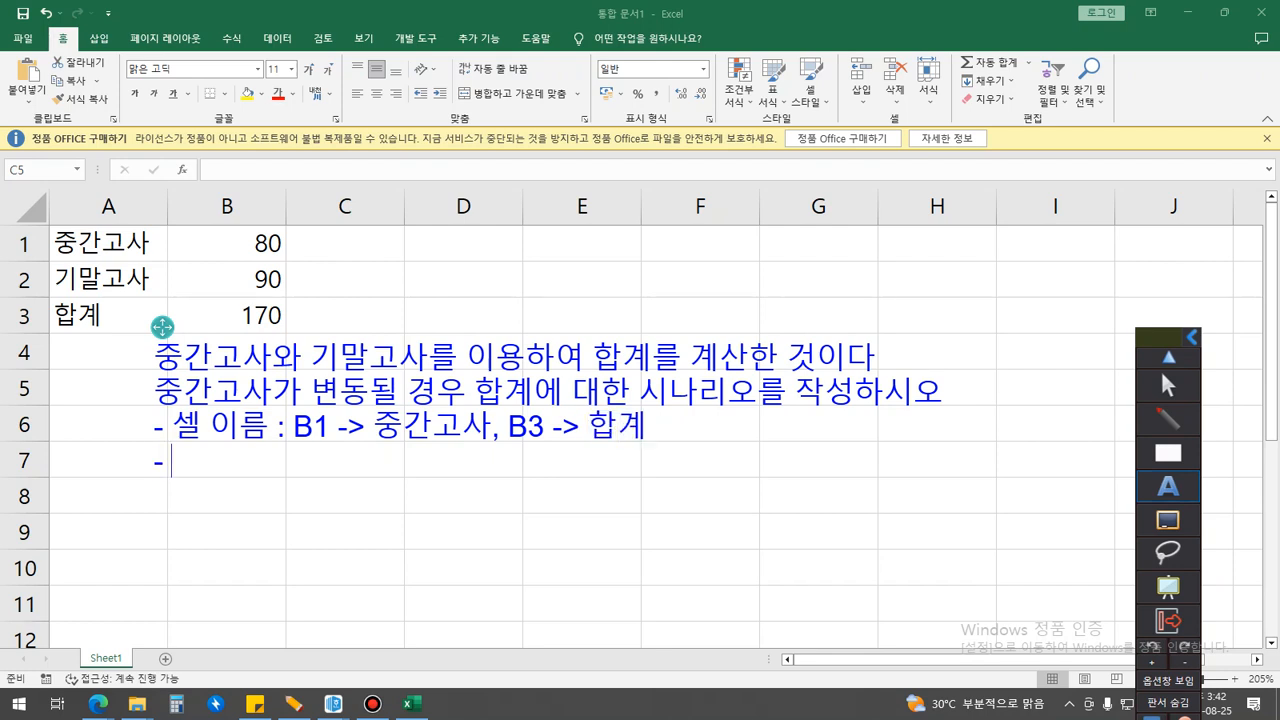
text(변동시나리)
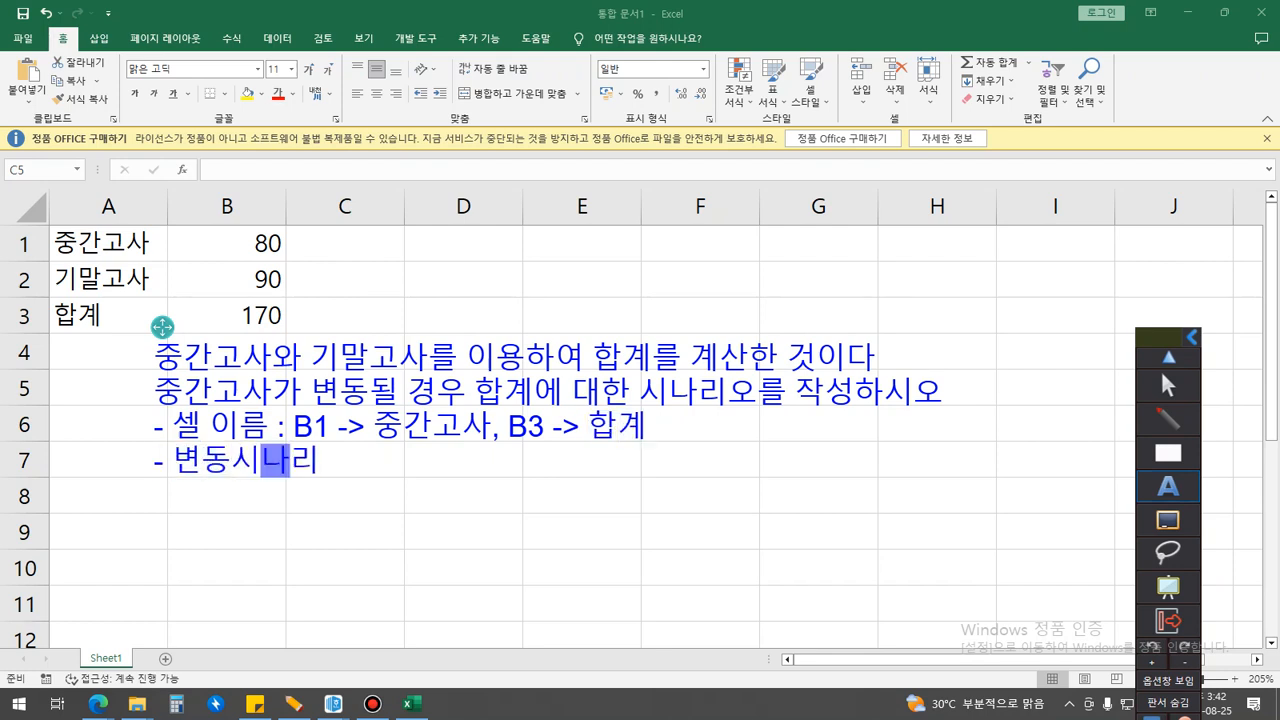
text(오 1)
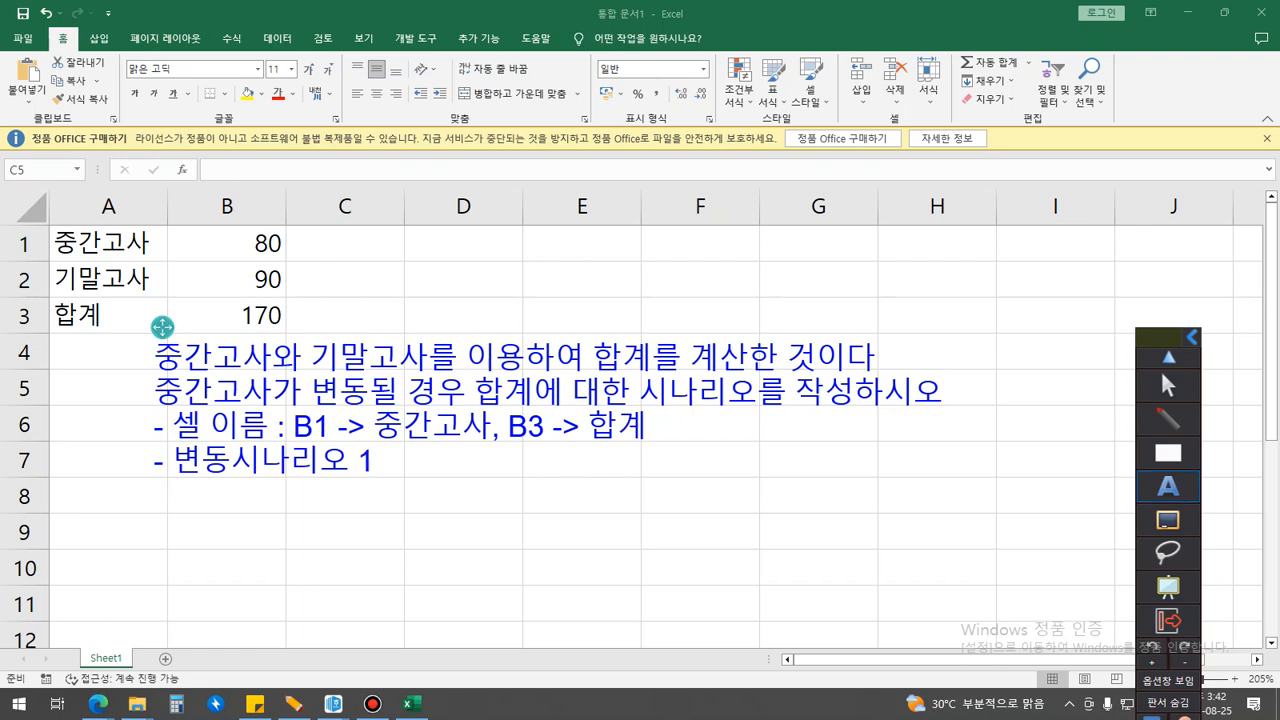
text( : 중간고사)
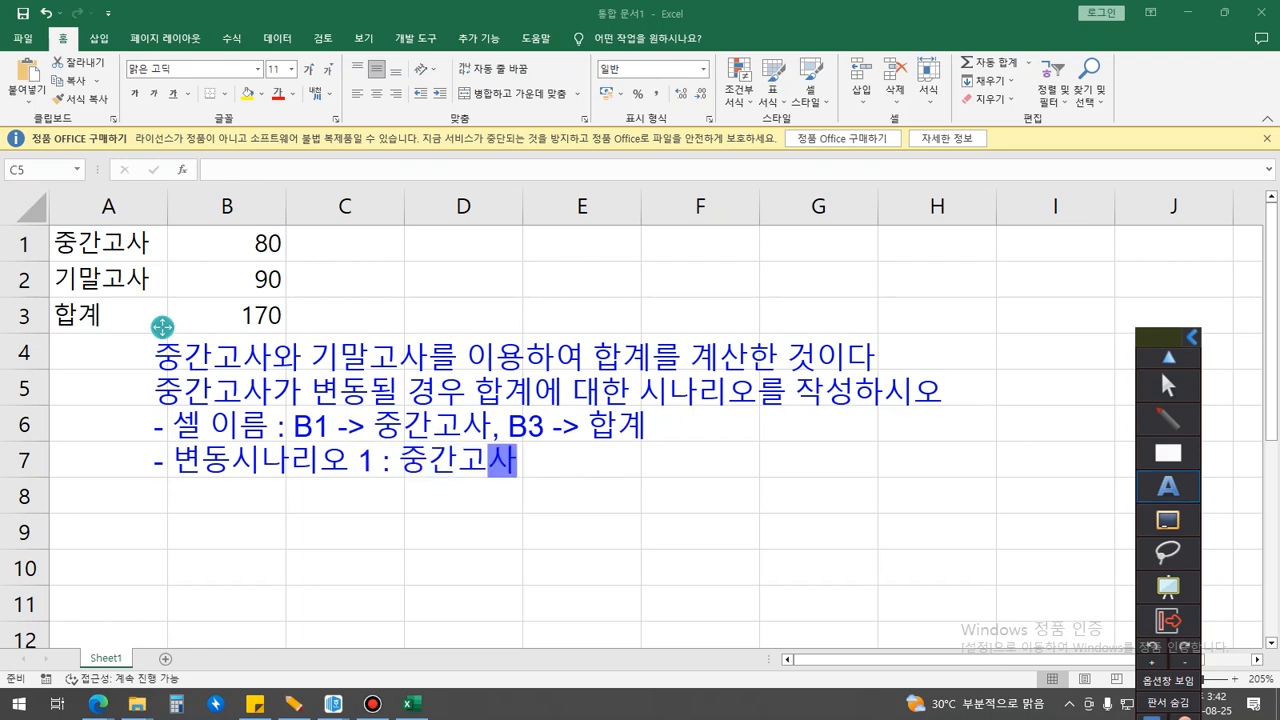
text(가)
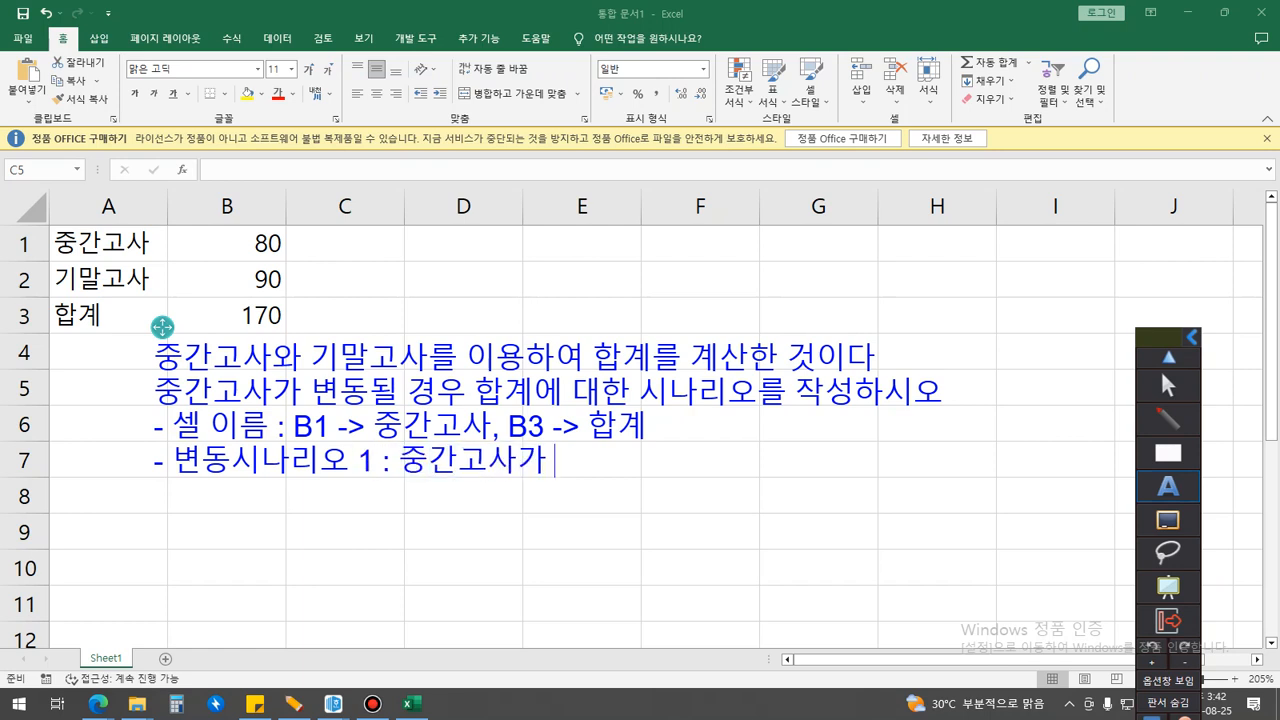
key(BackSpace)
key(BackSpace)
text(를 70으로 변ㄱ)
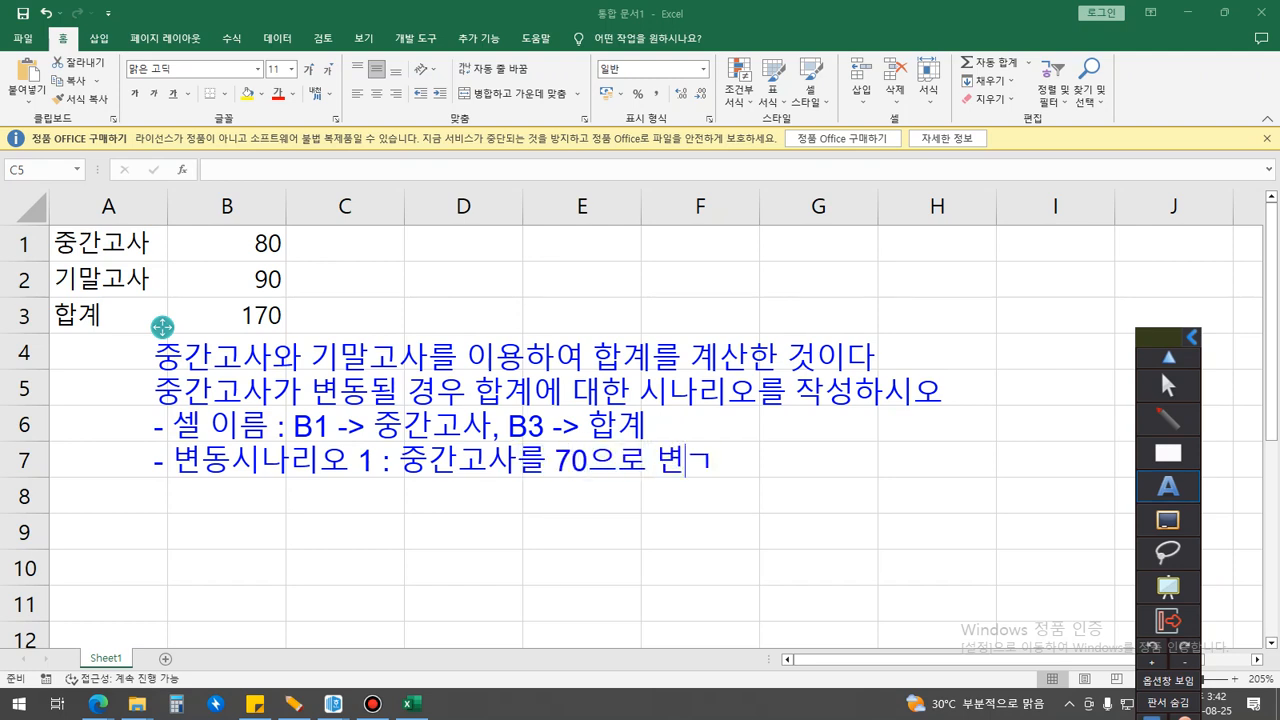
text(경)
Step: Add a fifth annotation line reading "- 변동시나리오 2 : 중간고사를 90으로"
key(Return)
text(- 변동)
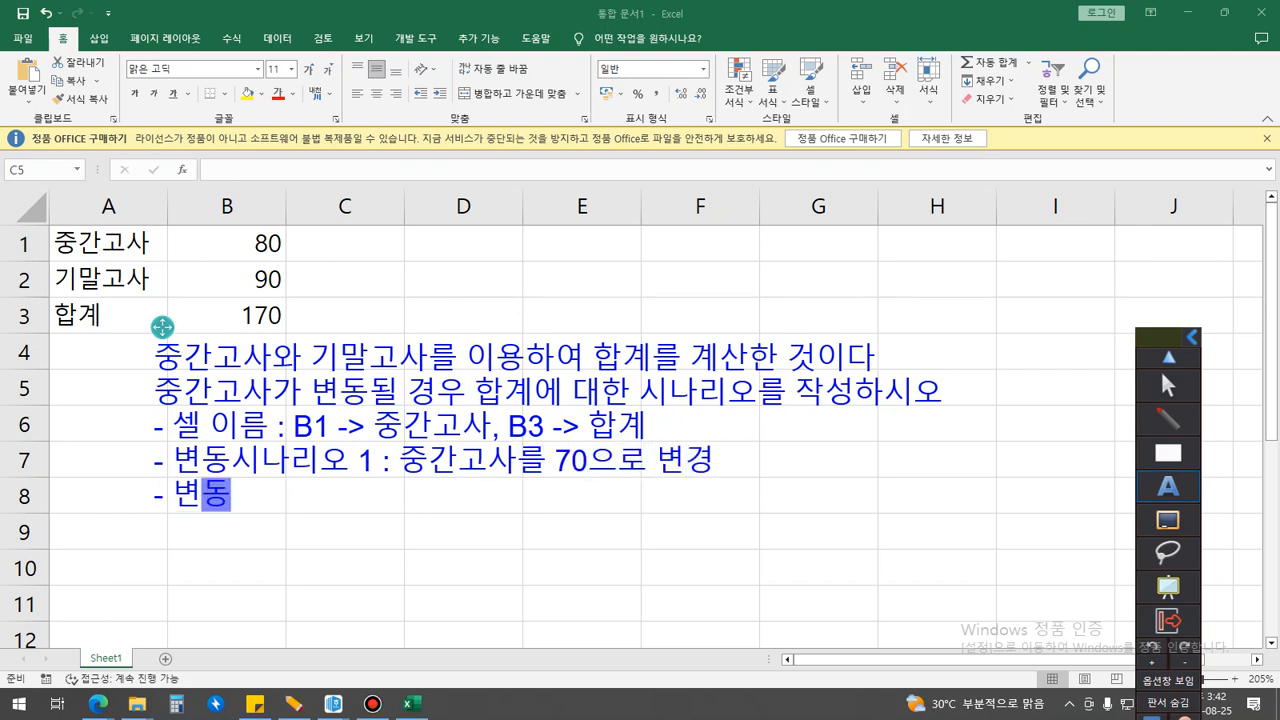
text(시나리오 2 : )
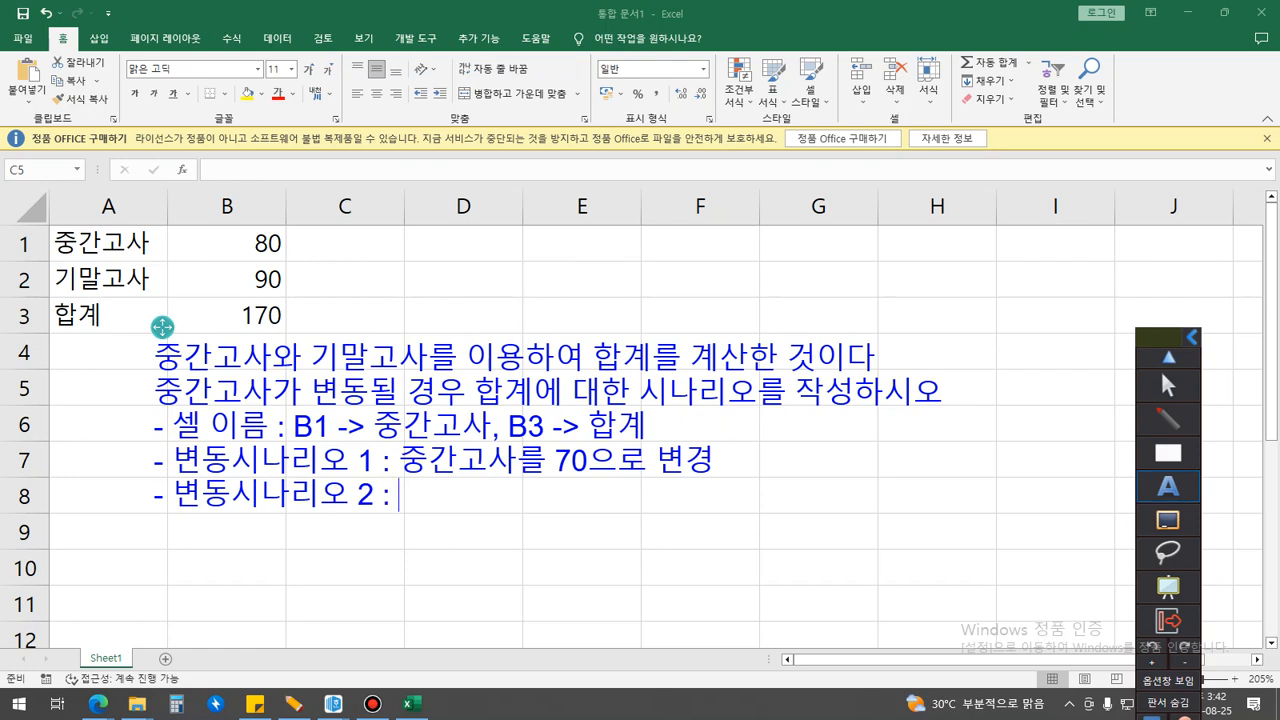
text(중ㄱ간고사를 )
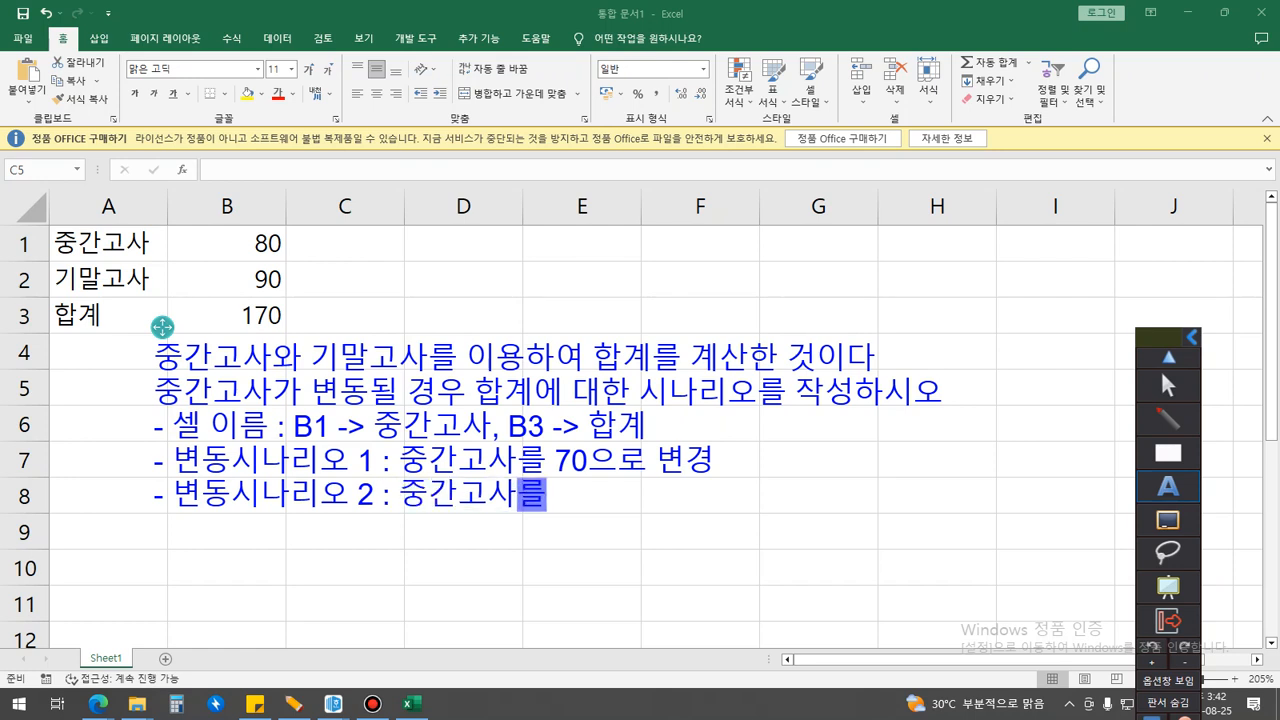
text(90으로)
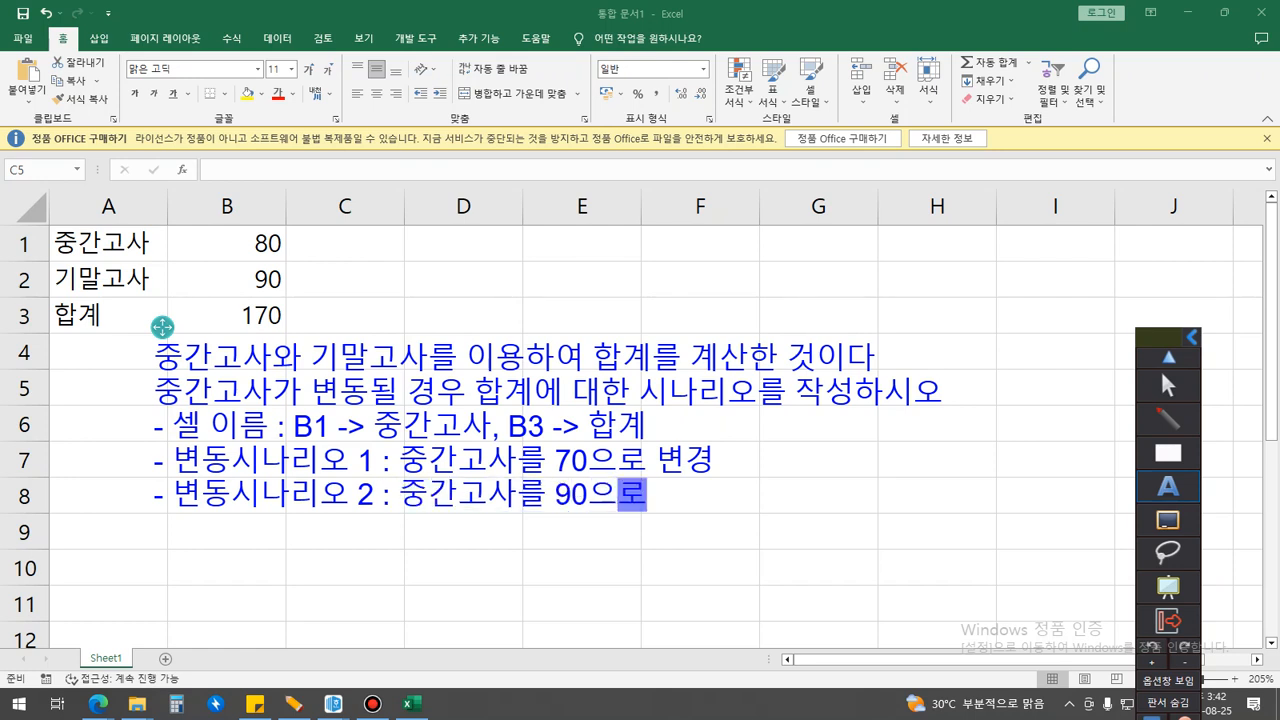
Step: Insert the quoted scenario name '중간고사 감소' before the colon in the 변동시나리오 1 line
key(Up)
key(Left)
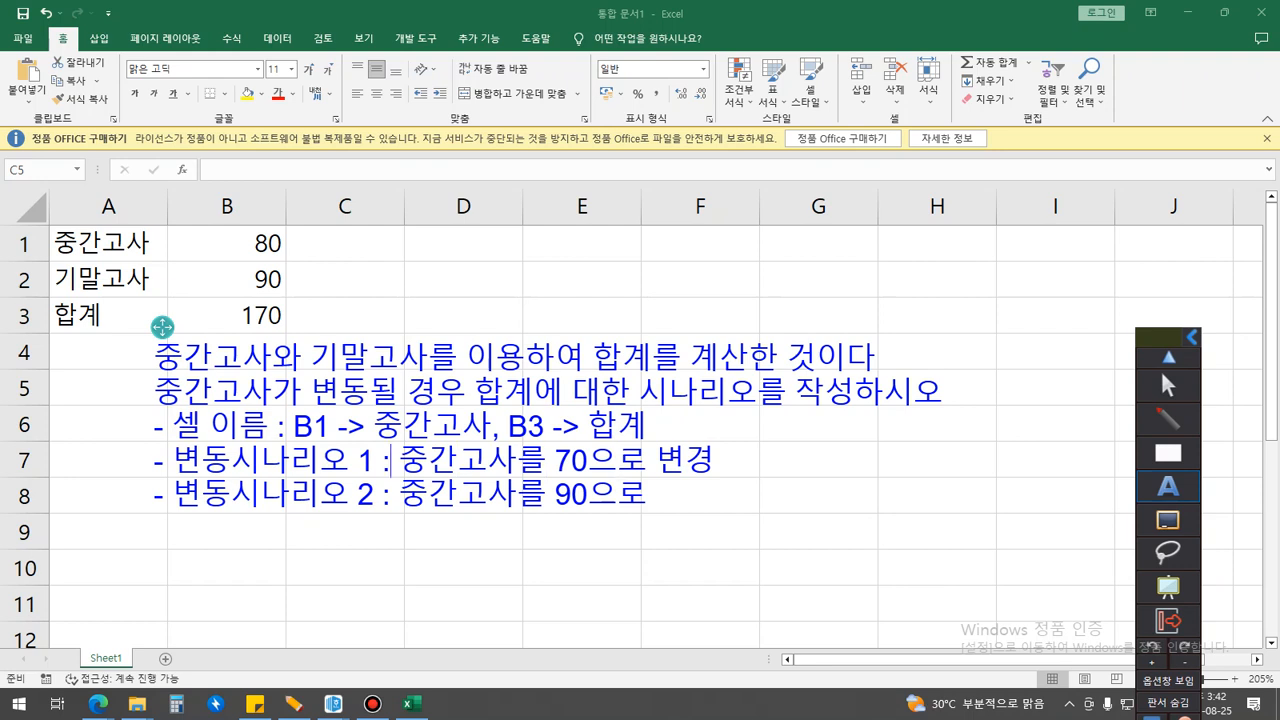
key(Left)
key(Left)
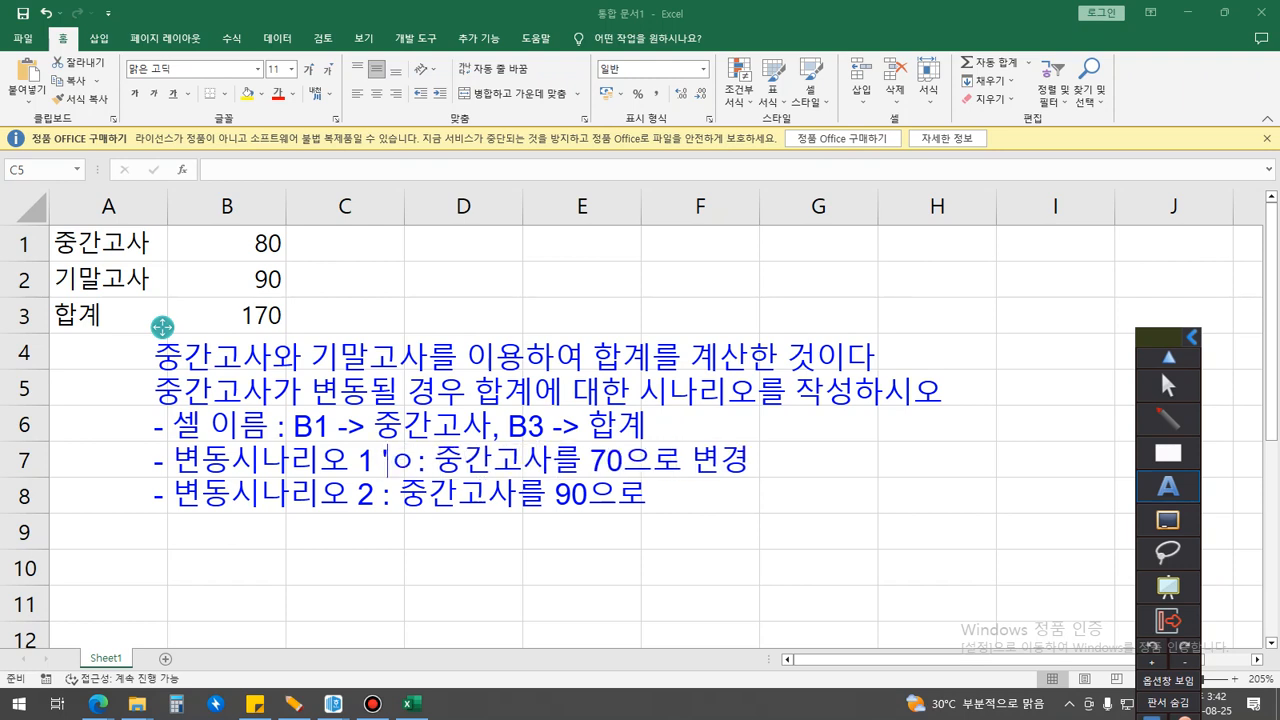
text('중간고사 감소)
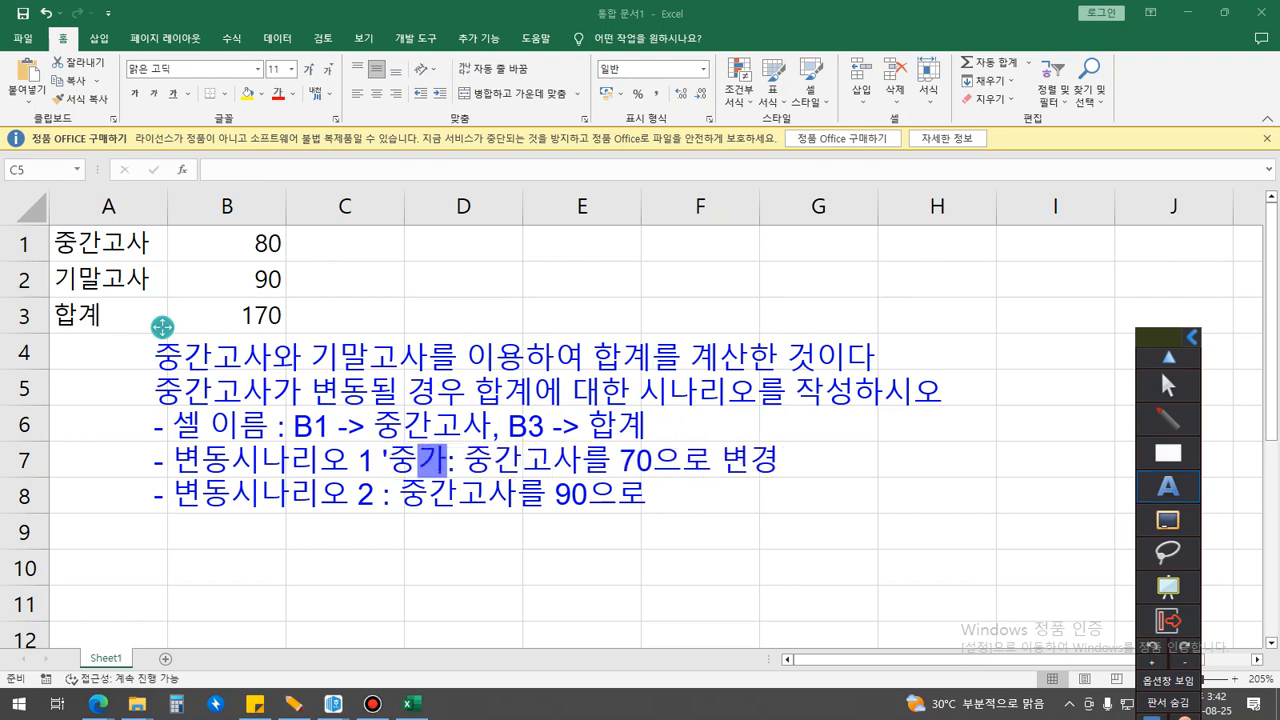
text(')
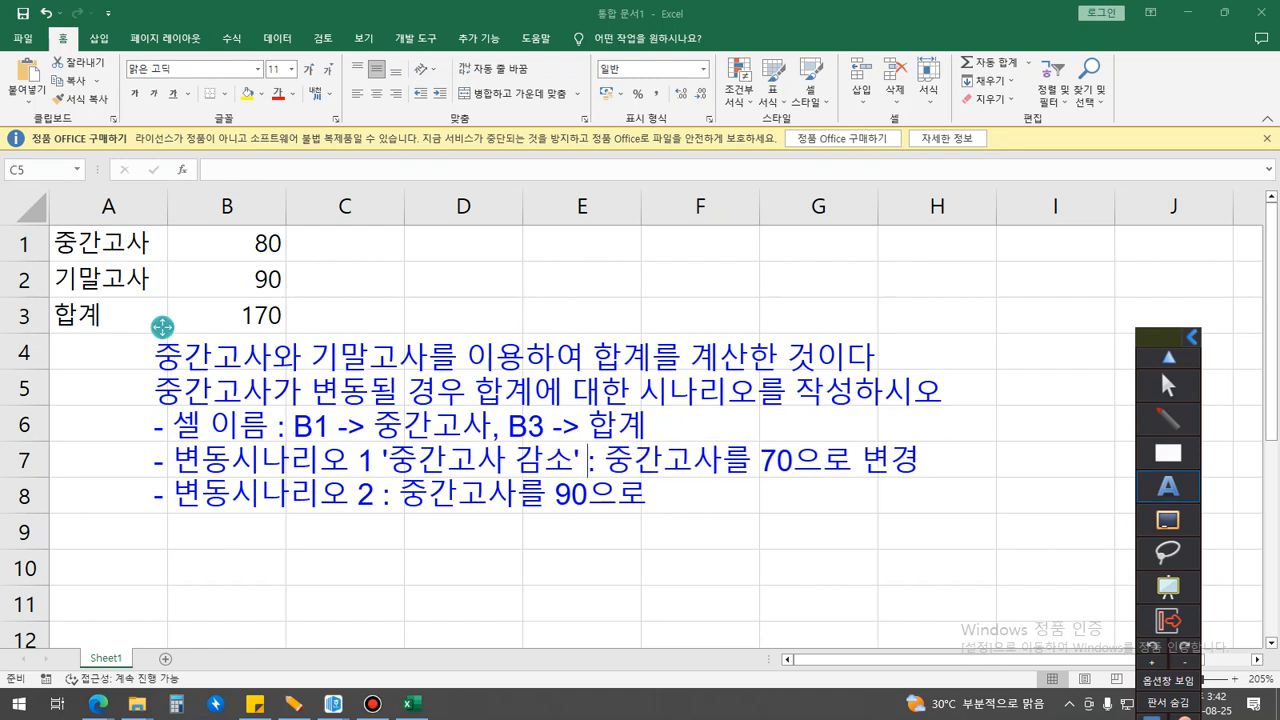
Step: Insert the quoted scenario name '중간고사 증가' before the colon in the 변동시나리오 2 line
key(Right)
key(Right)
text(')
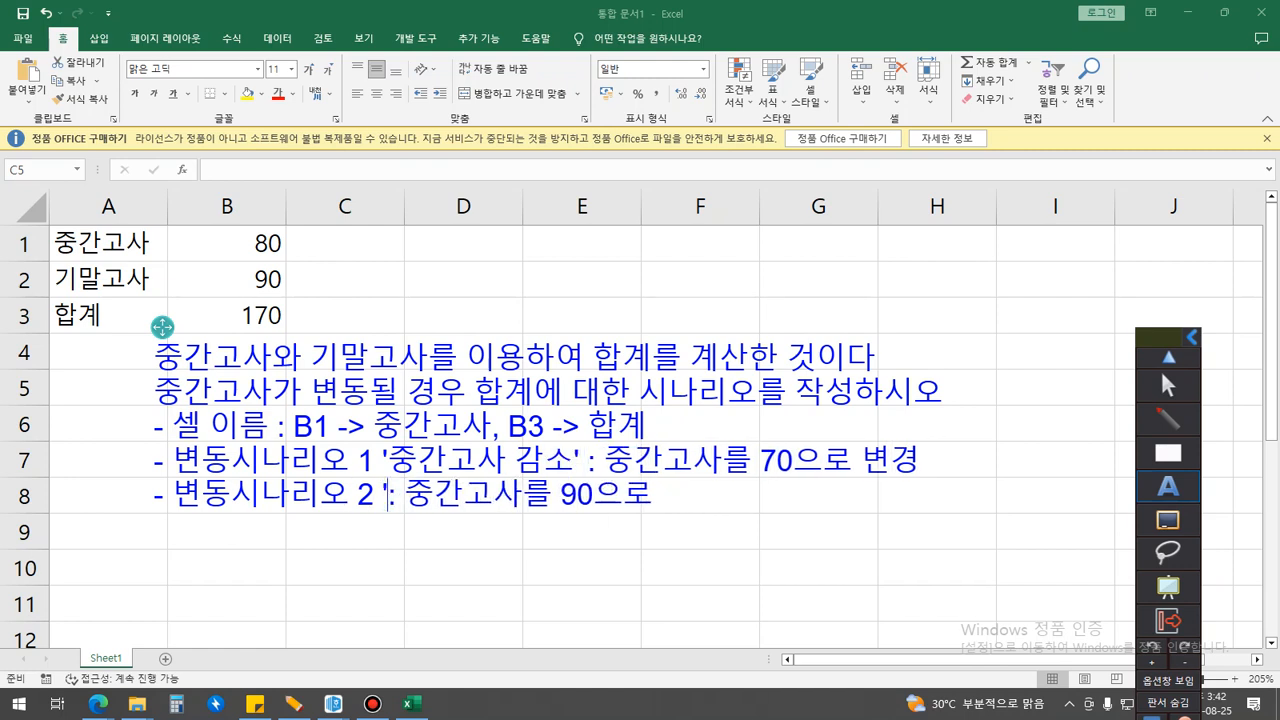
text(중간고사 즈)
text(ㅇ가')
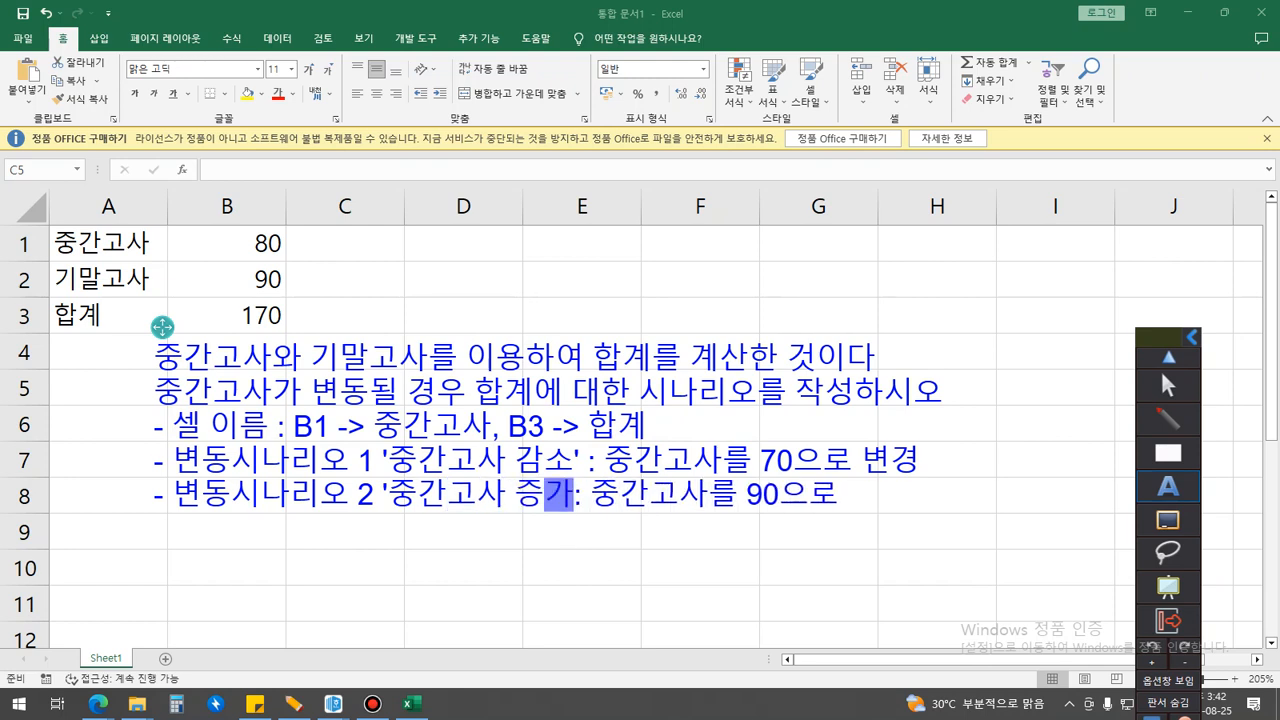
Step: Move the colons in both 변동시나리오 lines so they directly follow the scenario numbers, ahead of the quoted names
key(Delete)
key(Up)
key(Delete)
key(Left)
key(Left)
key(Left)
key(Left)
key(Left)
key(Left)
key(Left)
key(Left)
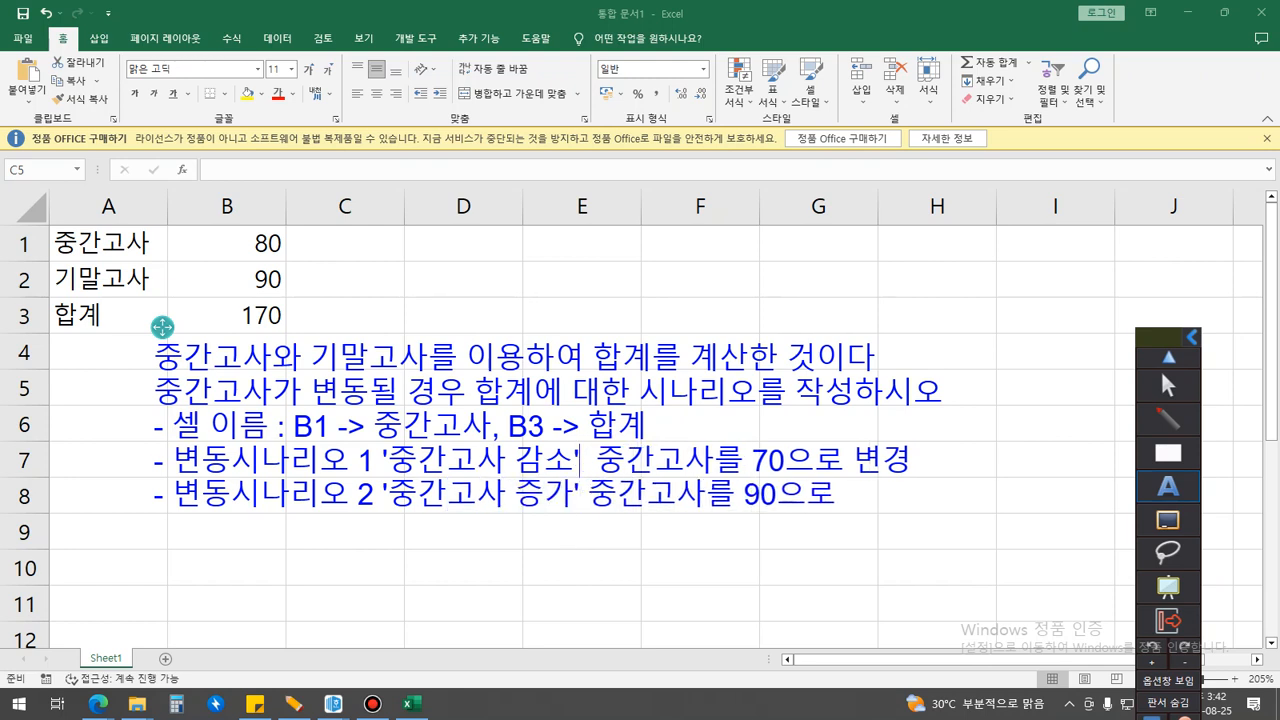
text(:)
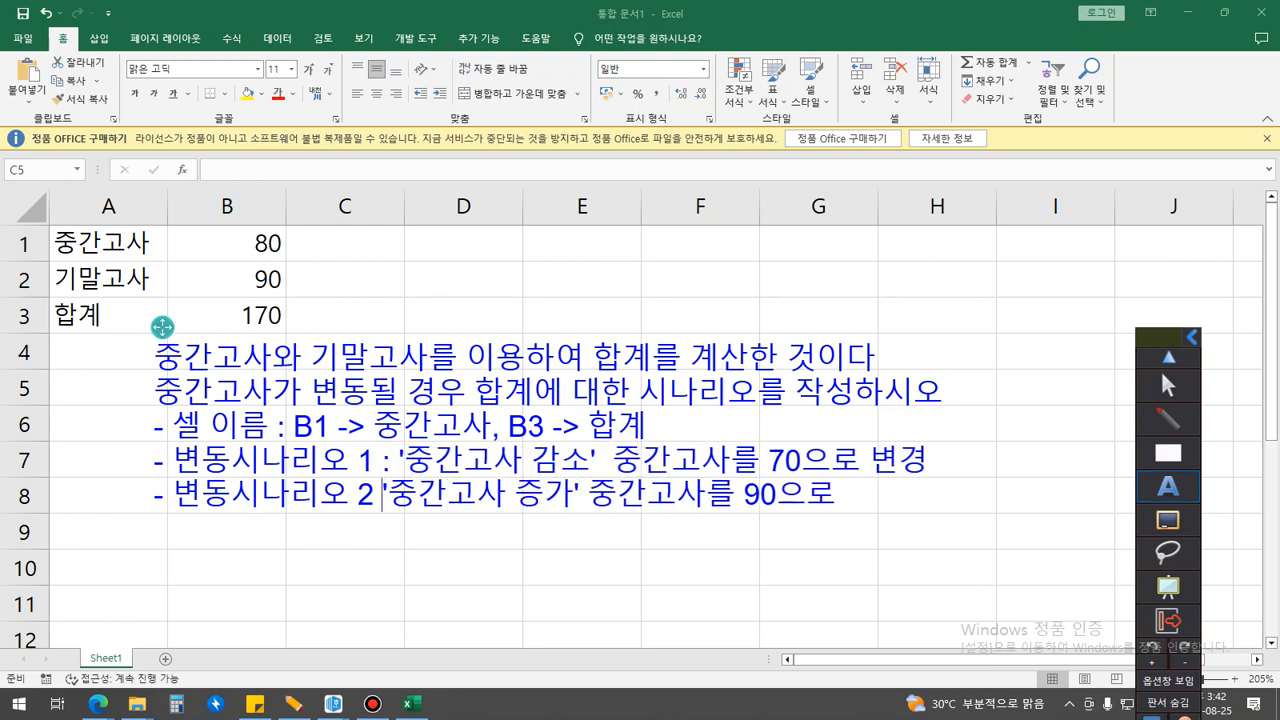
key(Down)
text(: )
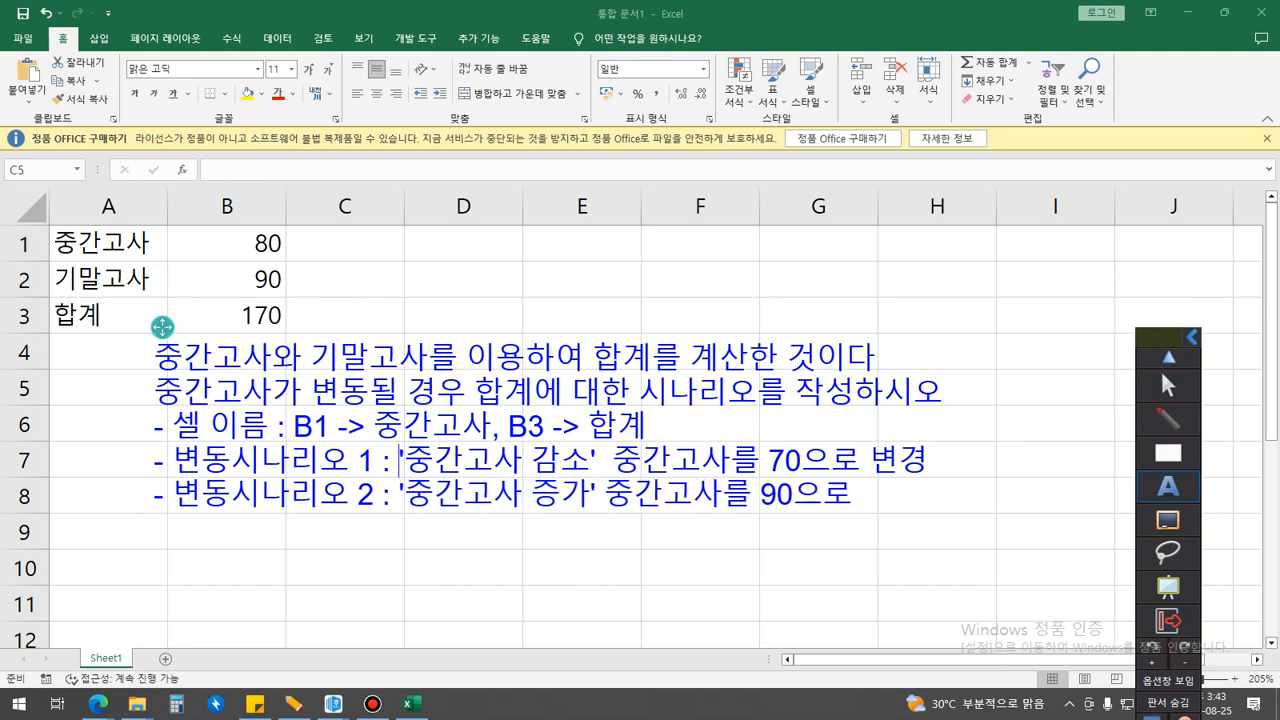
Step: Insert "시나리오 이름" before the quoted scenario name in both 변동시나리오 lines
text(시나리오)
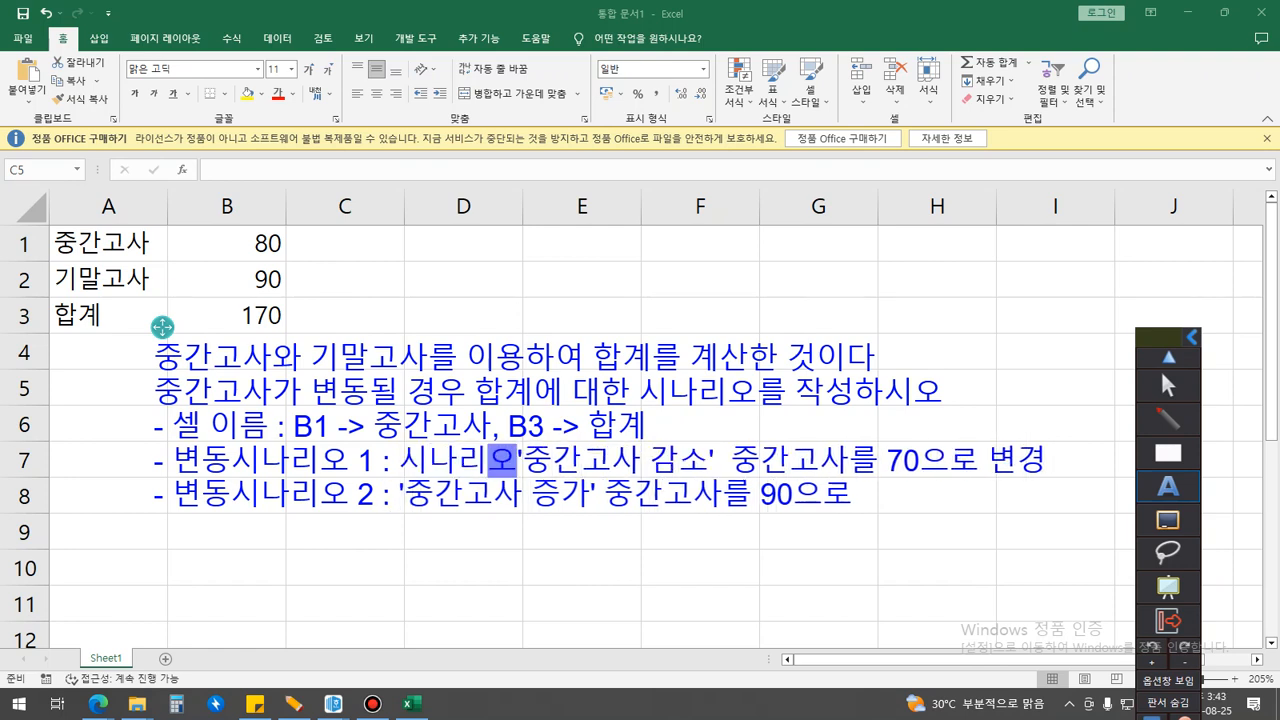
text( 이름)
key(Down)
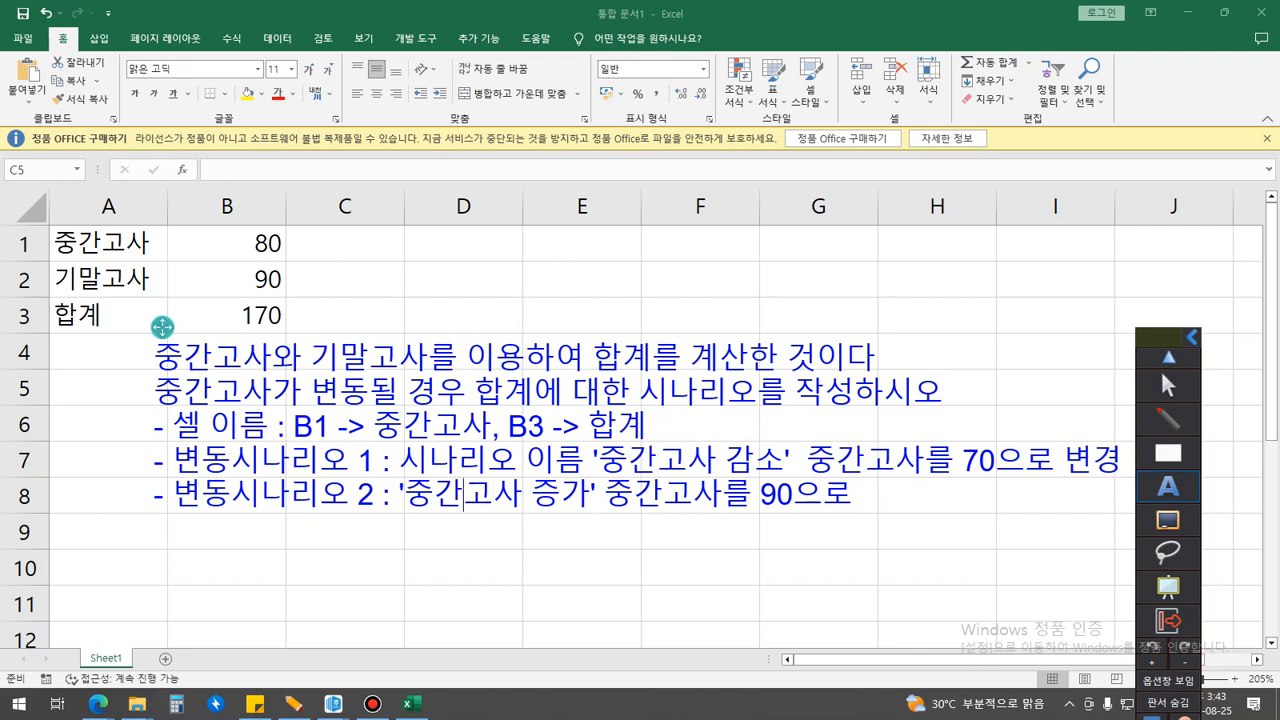
text(시나리오 이름)
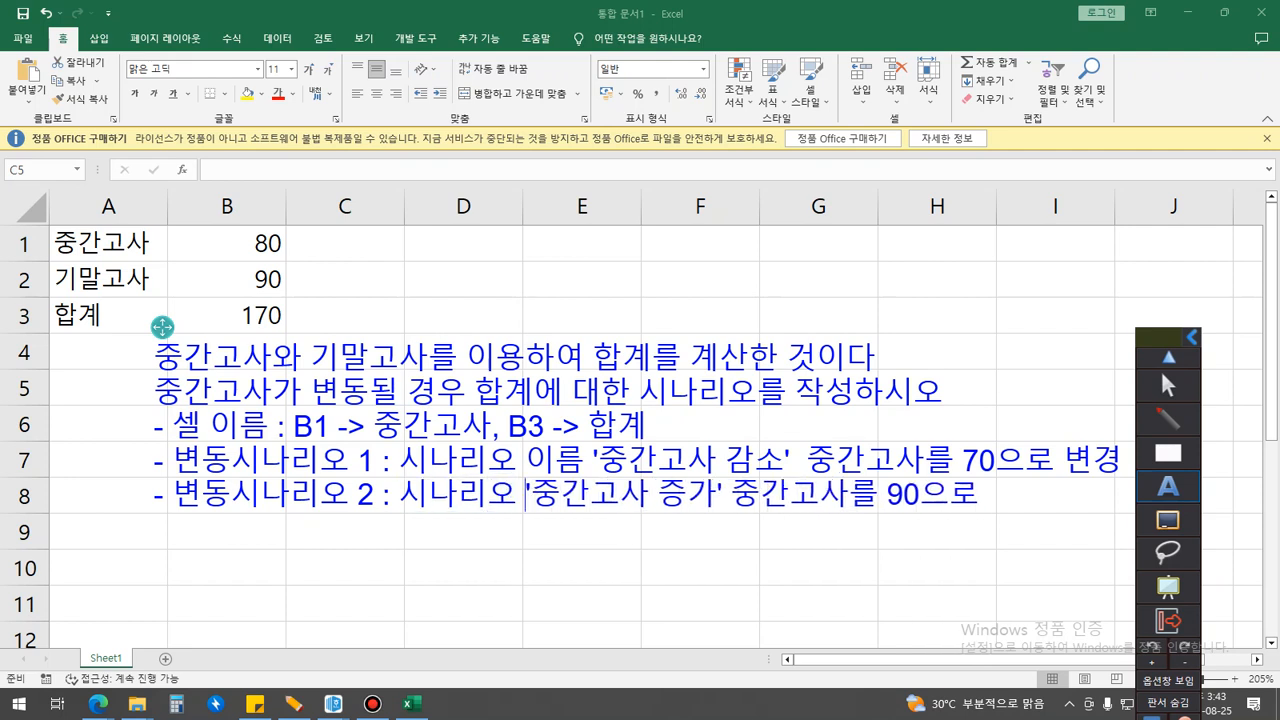
key(Right)
key(Right)
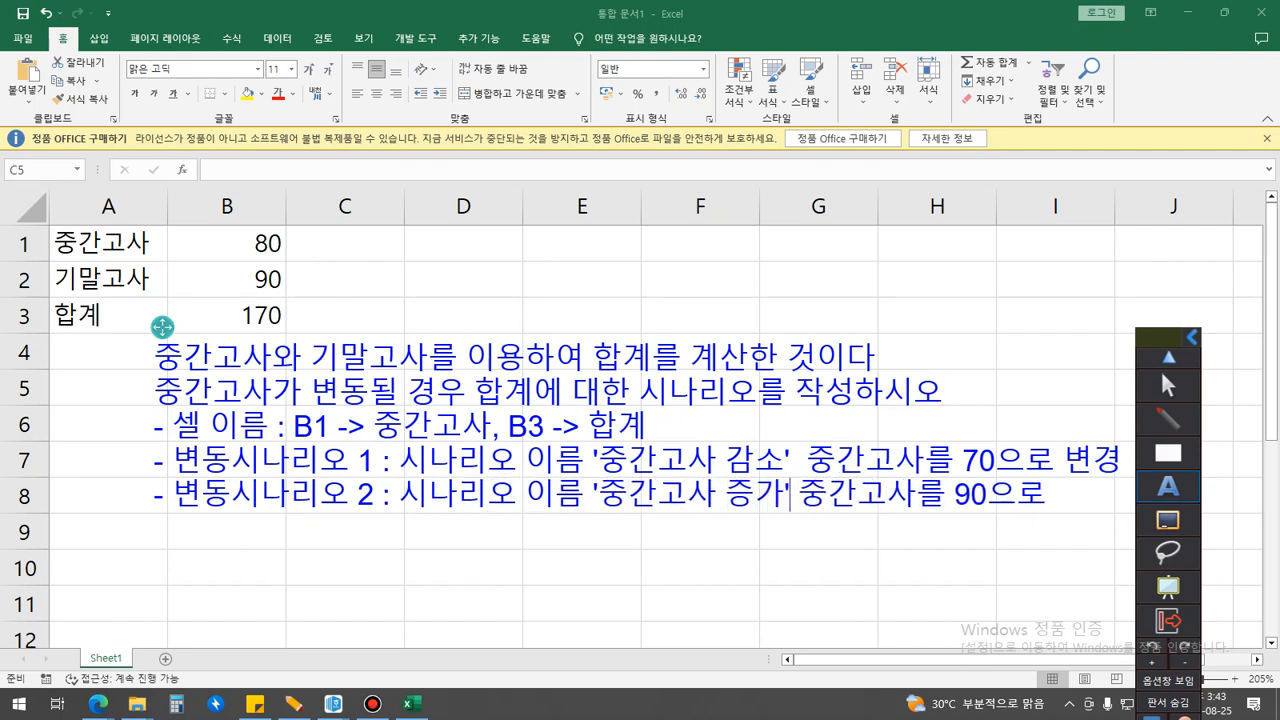
Step: Add a comma after the quoted name in both 변동시나리오 lines and remove the extra space in the first one
text(,)
key(Up)
key(Left)
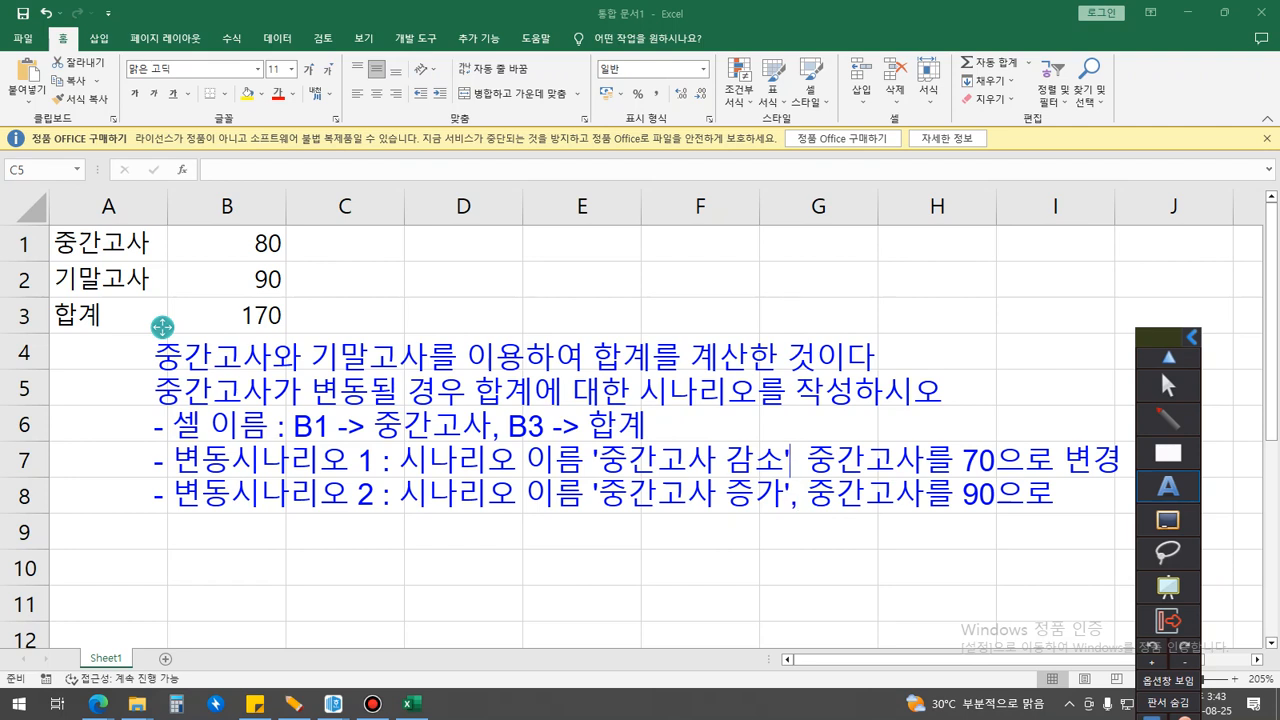
text(,)
key(Delete)
Step: Add the last annotation line "- 시나리오 위치는 Sheet1 뒤쪽에 위치하세요." and finish the text entry
text(- 시나리오 위)
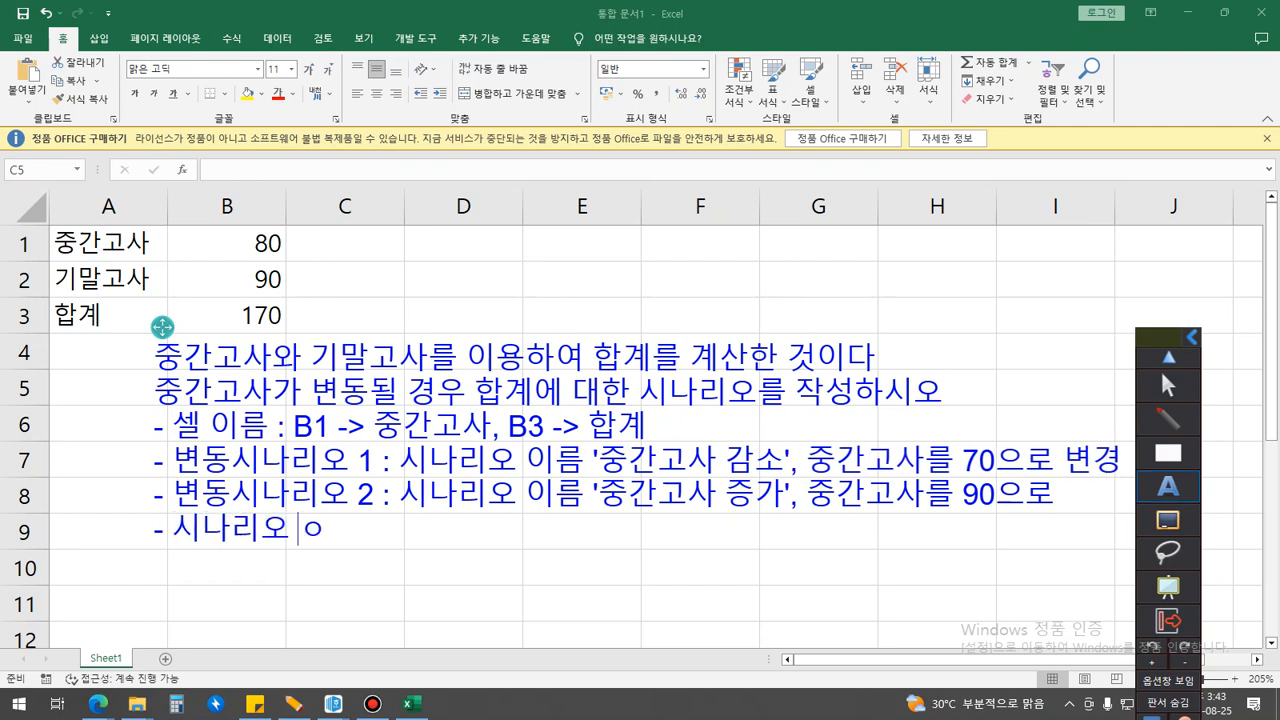
text(치는 Sh)
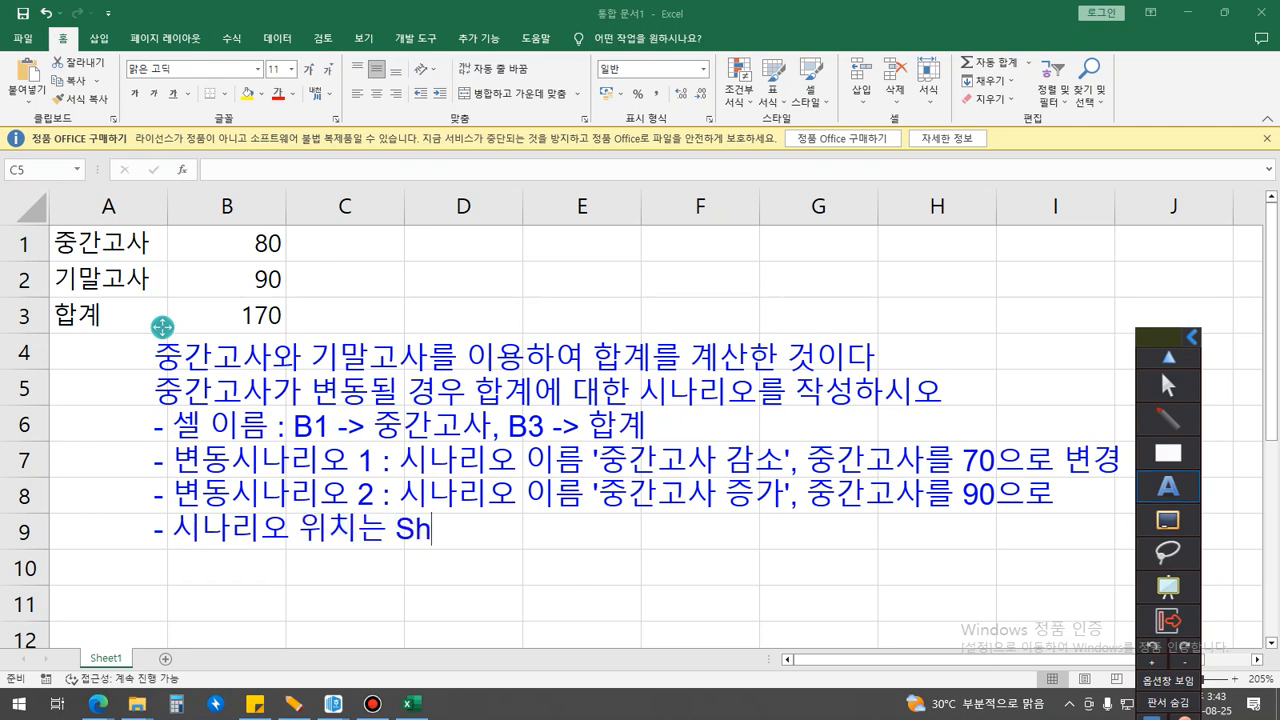
text(eet1)
text( 뒤)
text(쪽에 위치핫)
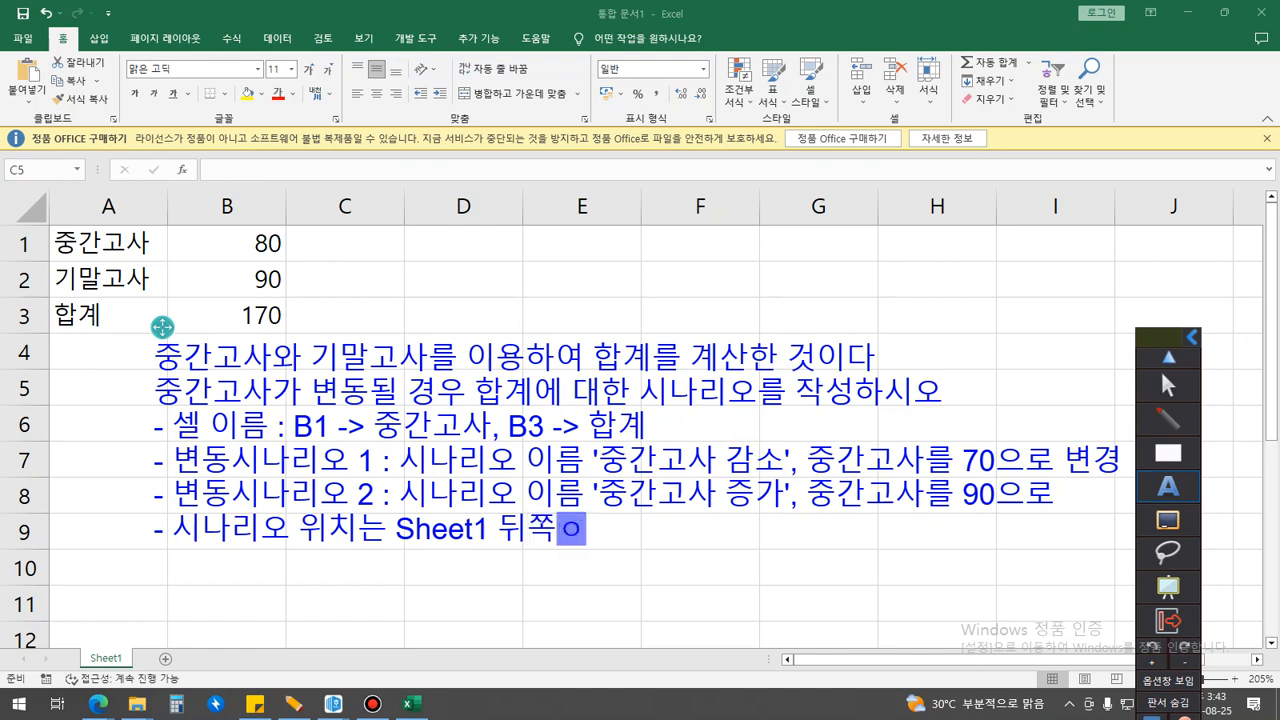
text(세요.)
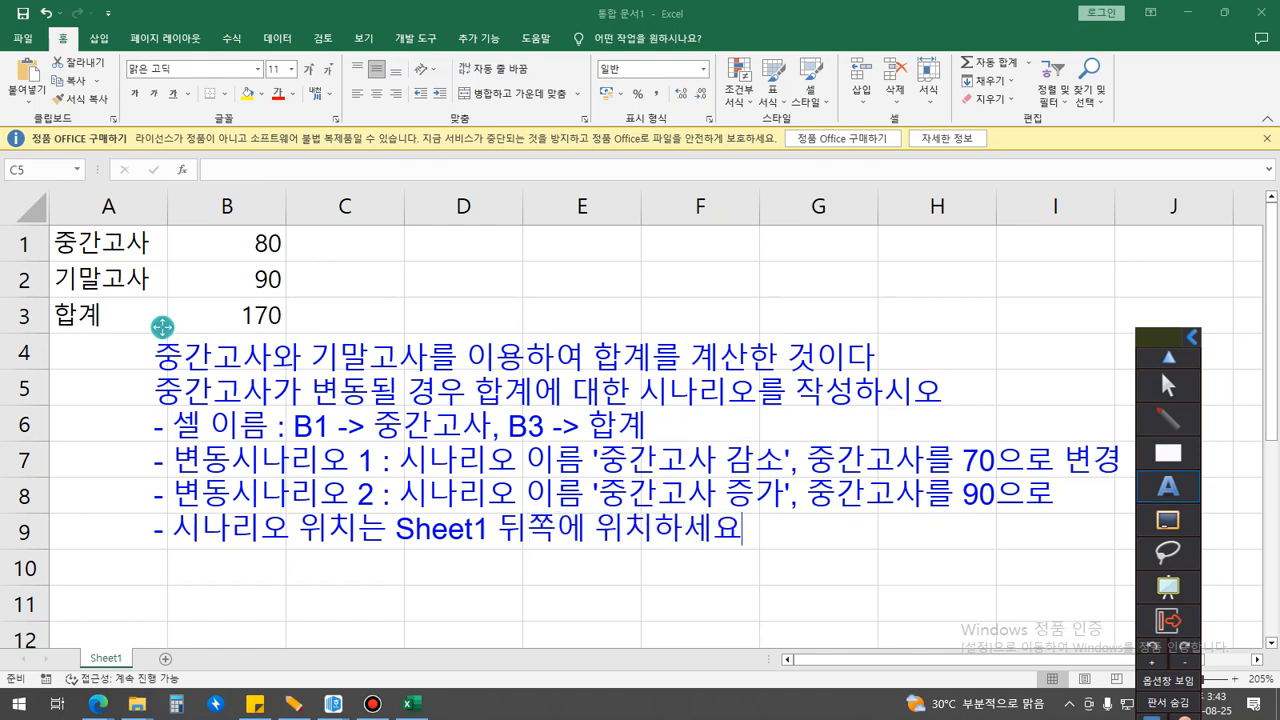
key(BackSpace)
text(.)
key(Escape)
Step: Move the annotation text beside the score table, starting at column C, and shift the annotation toolbar below the text
drag(164, 327, 307, 217)
drag(1148, 336, 1108, 517)
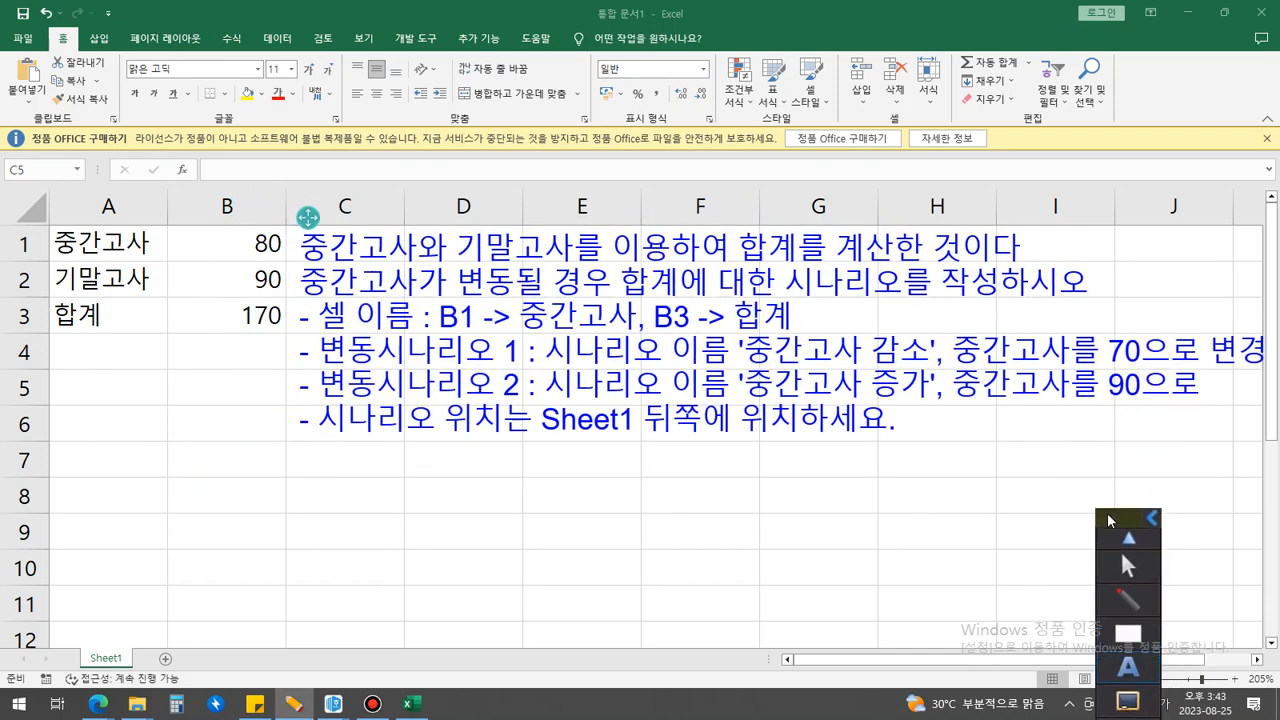
click(1128, 567)
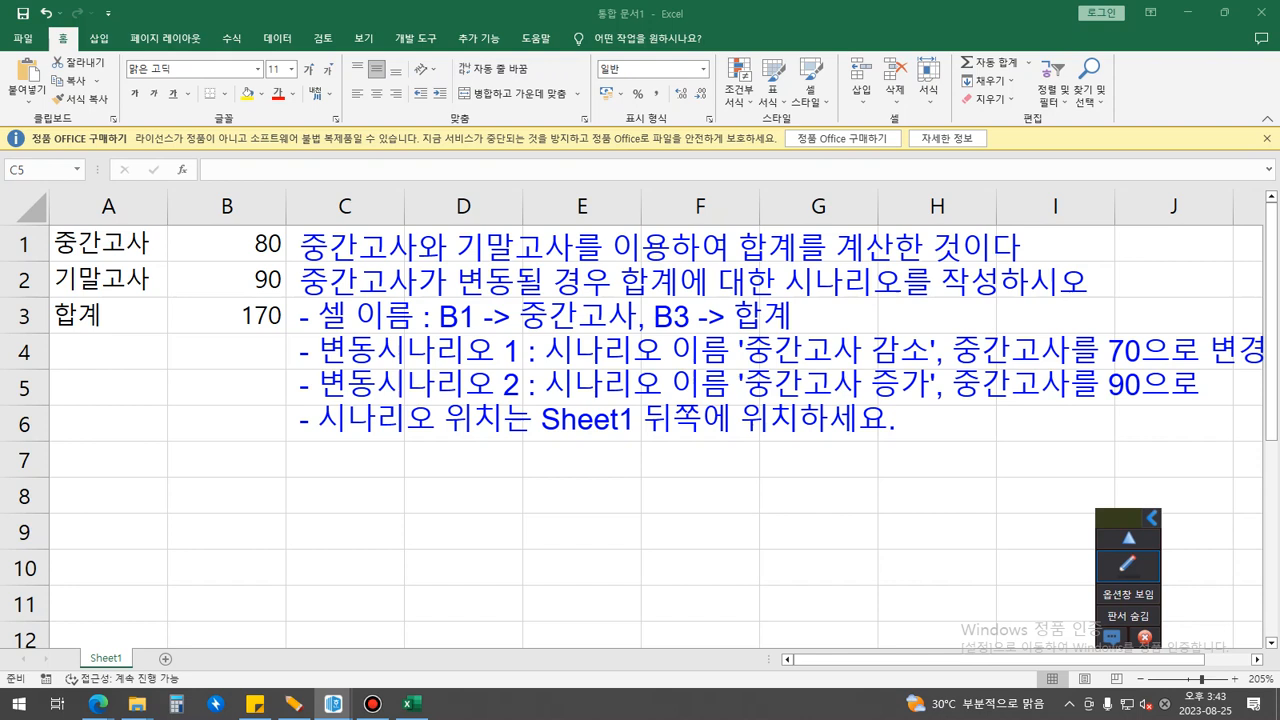
Step: Complete the 변동시나리오 2 annotation line with "변경" and shift the text block up and to the left
click(1128, 566)
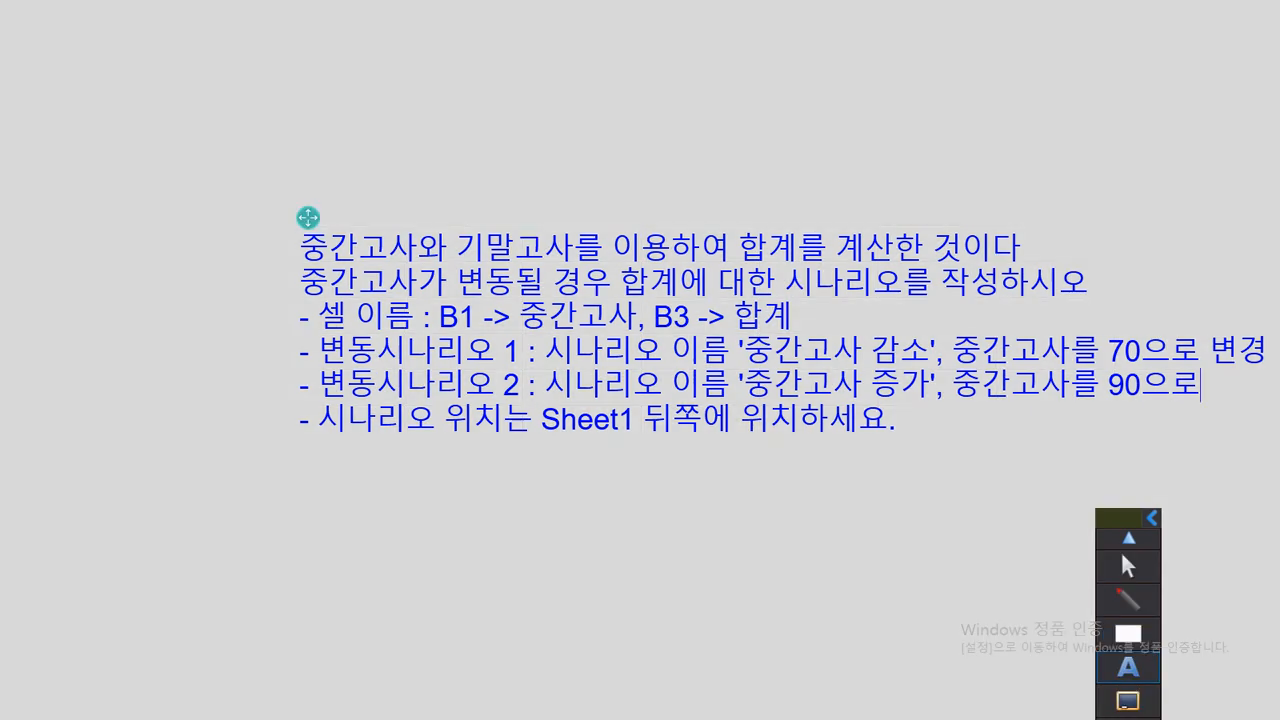
text(변경)
drag(307, 217, 76, 163)
Step: Return to the worksheet view and reposition the annotation text beside the score table, starting at cell C1
click(1128, 599)
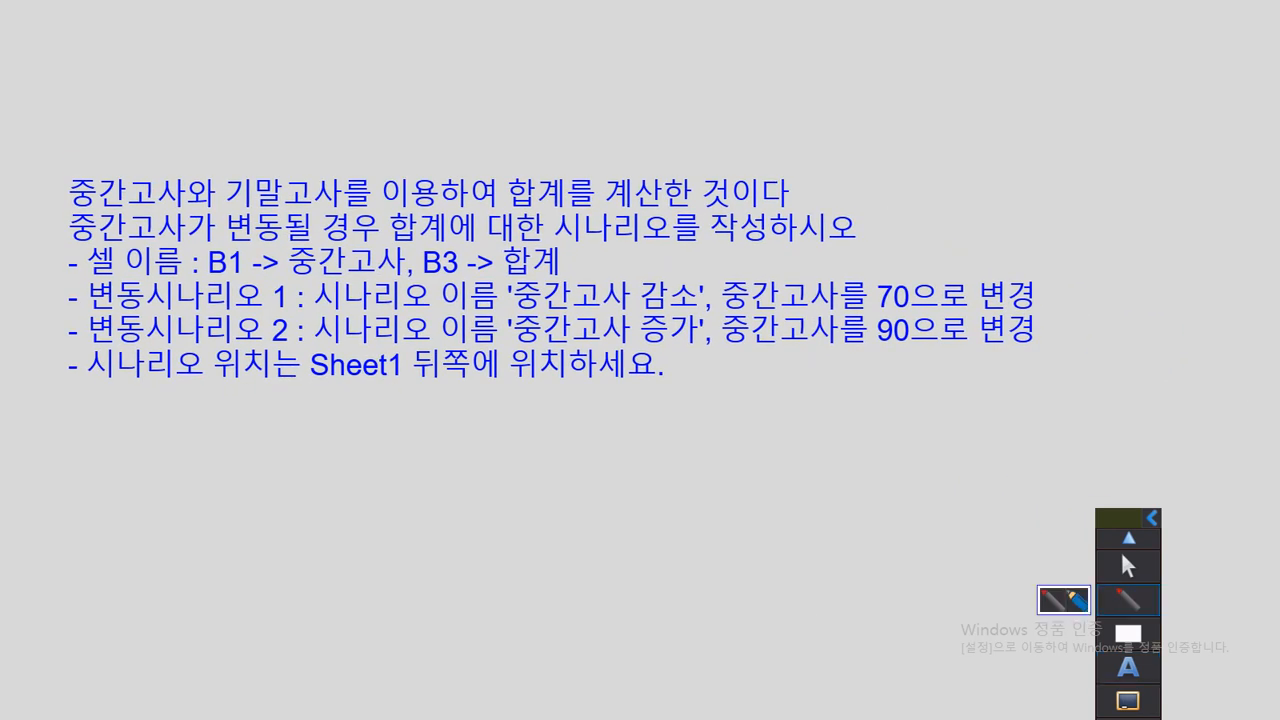
click(1128, 667)
click(262, 297)
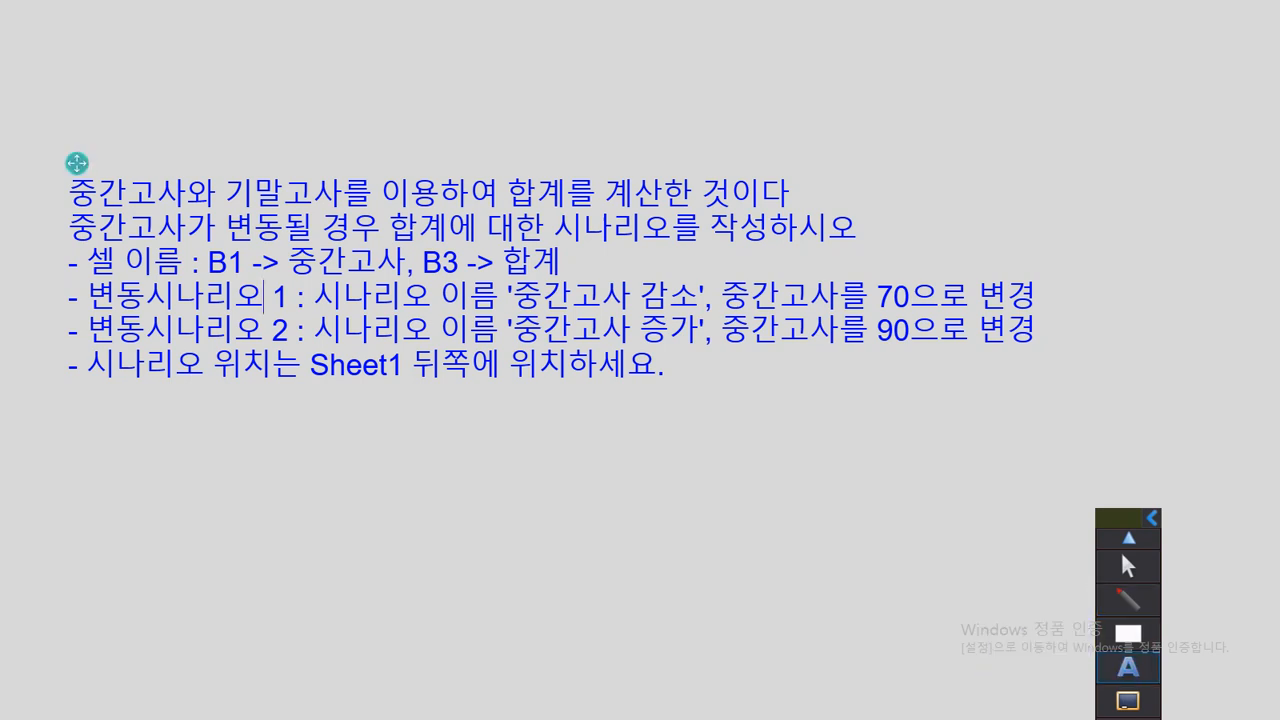
click(1128, 566)
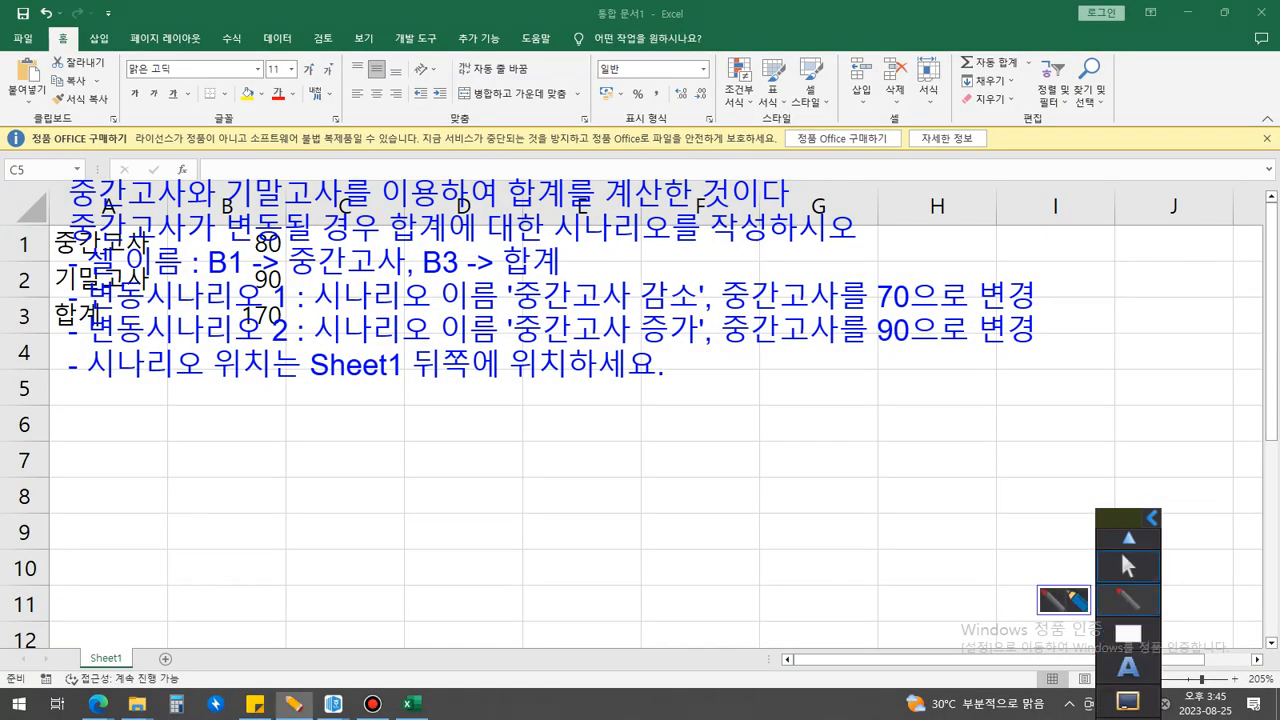
mouse_move(77, 163)
mouse_down()
mouse_move(251, 223)
mouse_move(302, 216)
mouse_up()
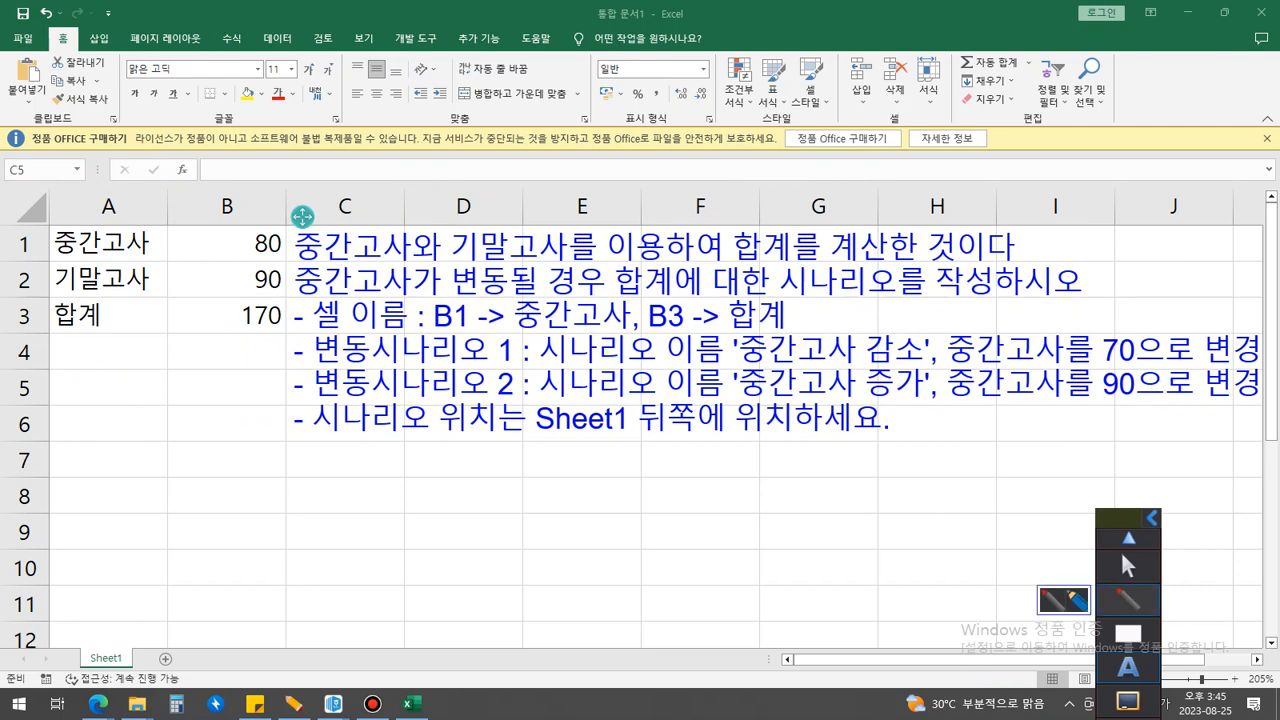
Step: Return from the annotation text to the worksheet, select cell B1 and outline the Name Box with the annotation pen
click(1128, 600)
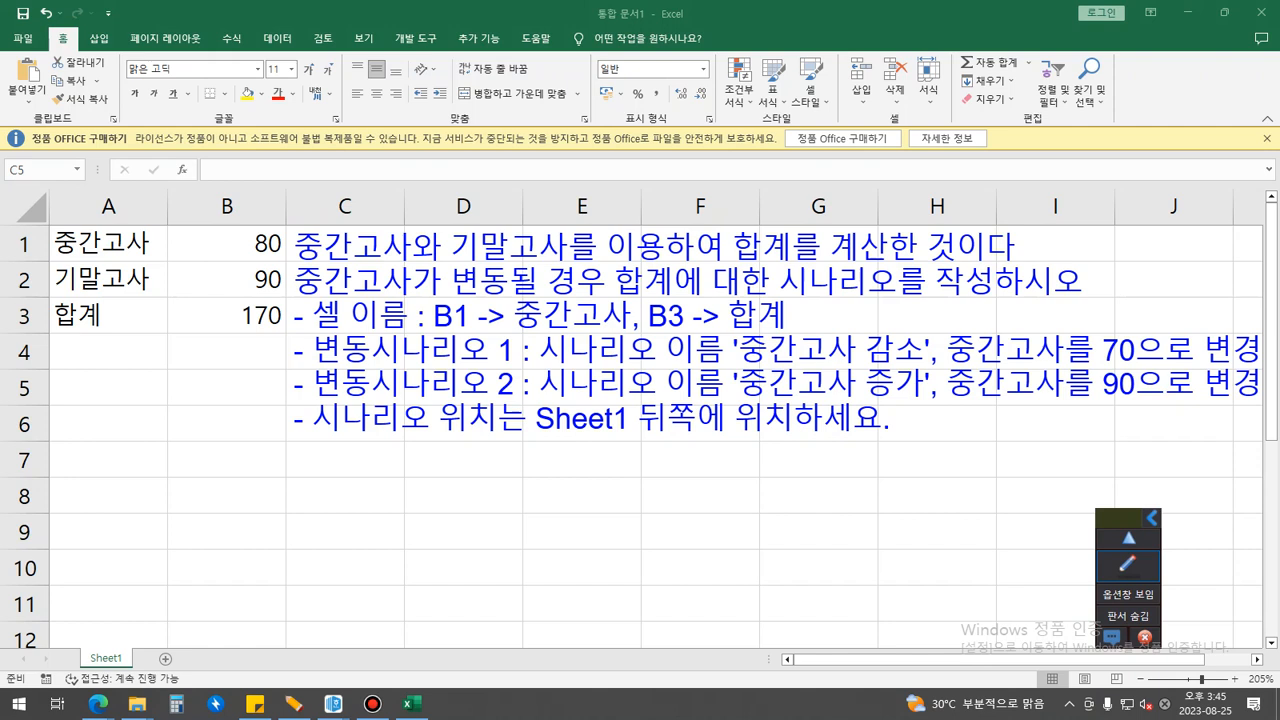
click(345, 388)
click(227, 244)
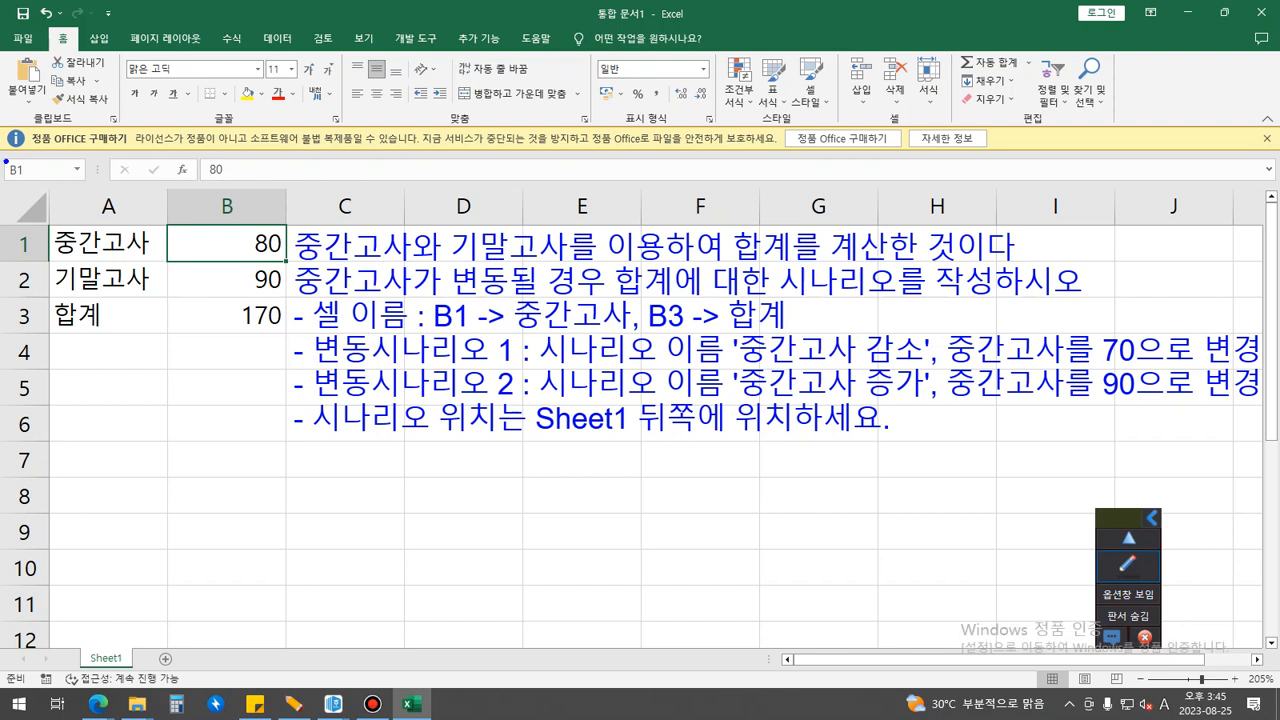
mouse_move(5, 161)
mouse_down()
mouse_move(16, 185)
mouse_move(86, 184)
mouse_move(85, 162)
mouse_move(5, 161)
mouse_up()
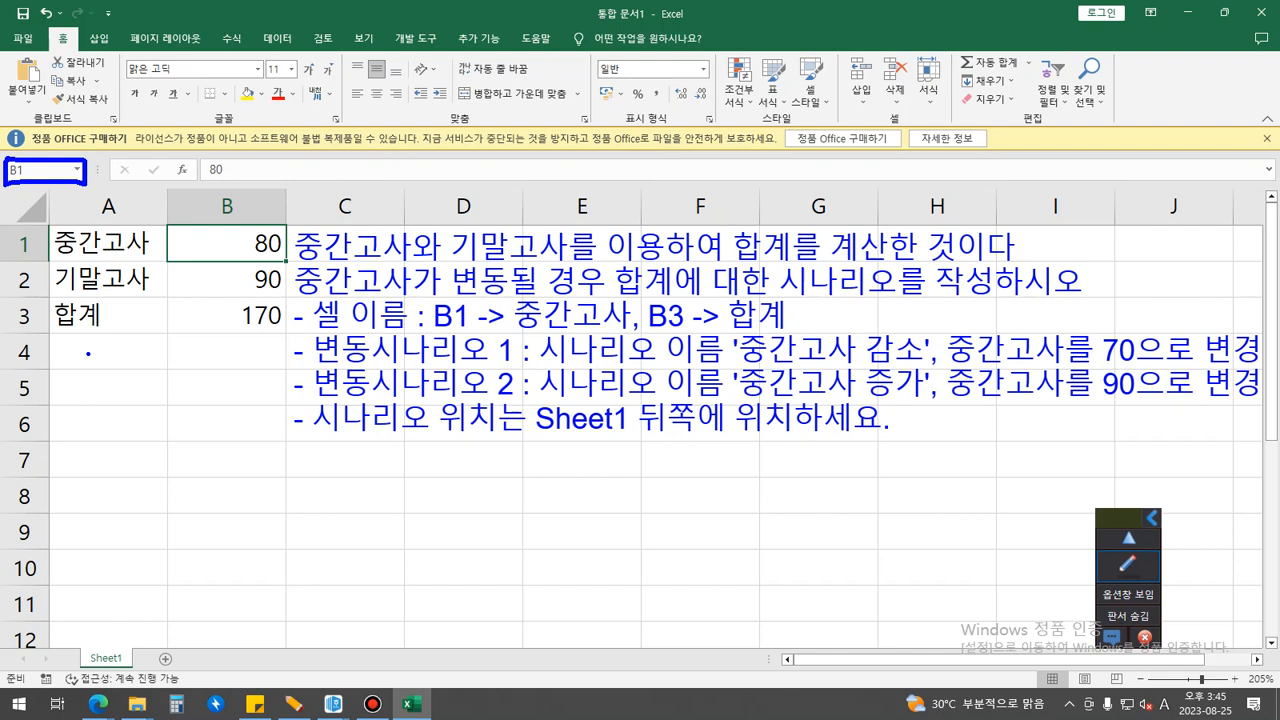
Step: Name cell B1 "중간고사"
click(29, 165)
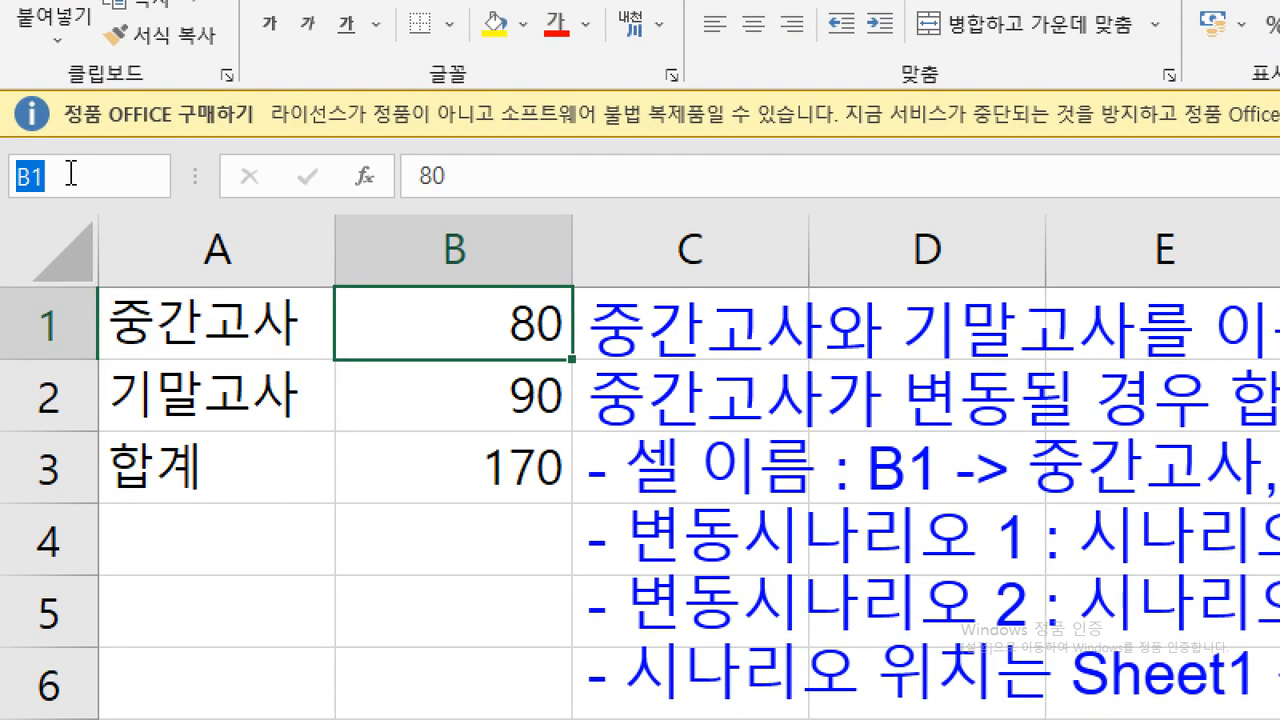
text(wnd)
key(BackSpace)
key(BackSpace)
key(BackSpace)
key(Hangul)
text(중간ㄱ)
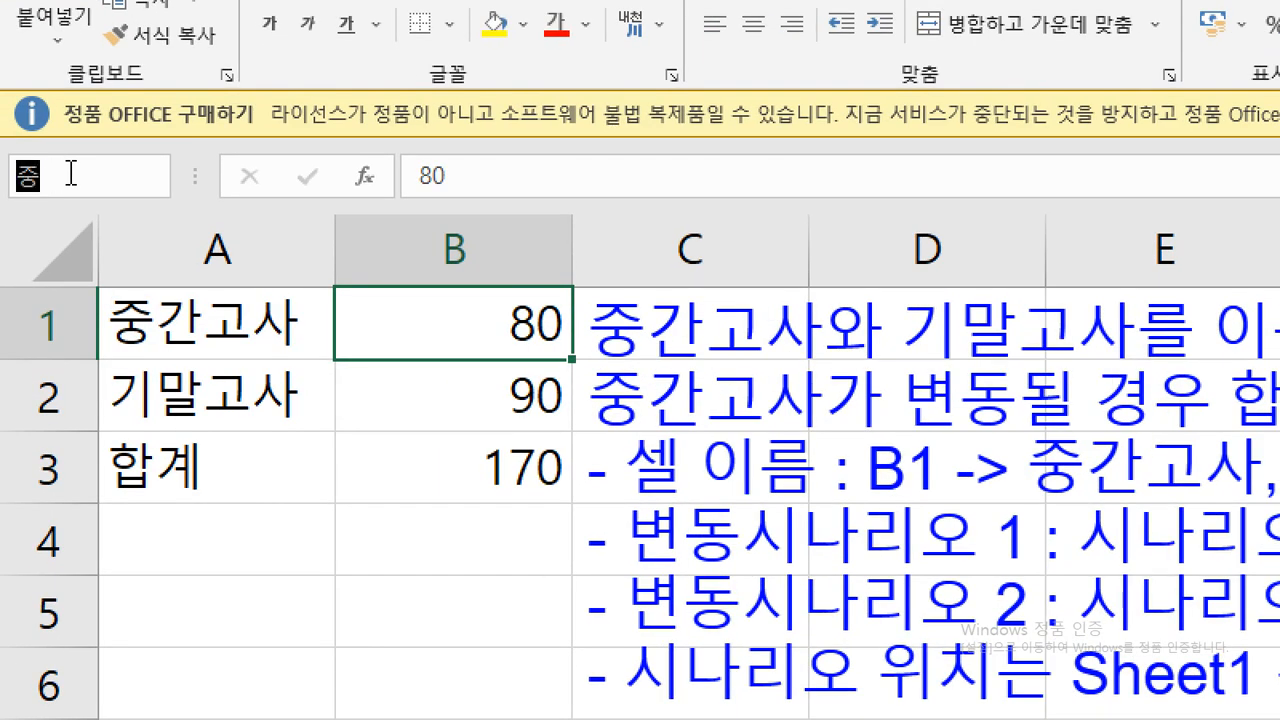
text(ㅗ사)
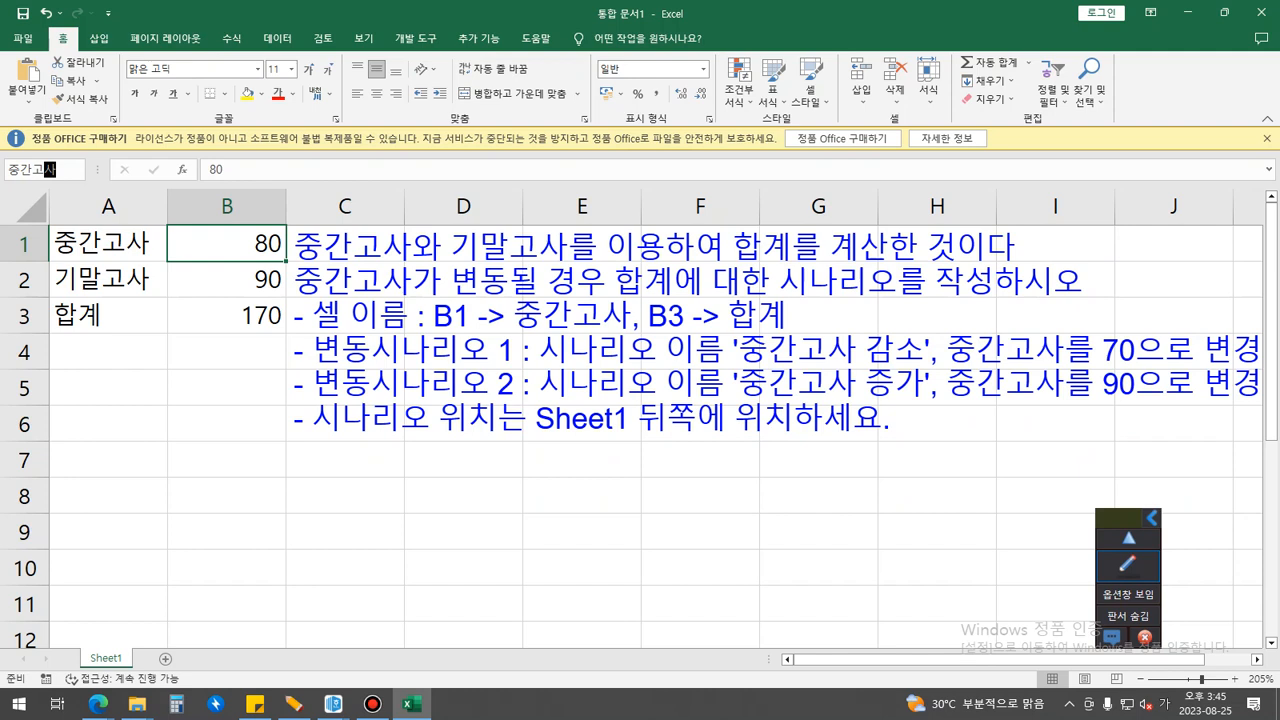
key(Return)
Step: Name the sum cell B3 "합계"
click(227, 316)
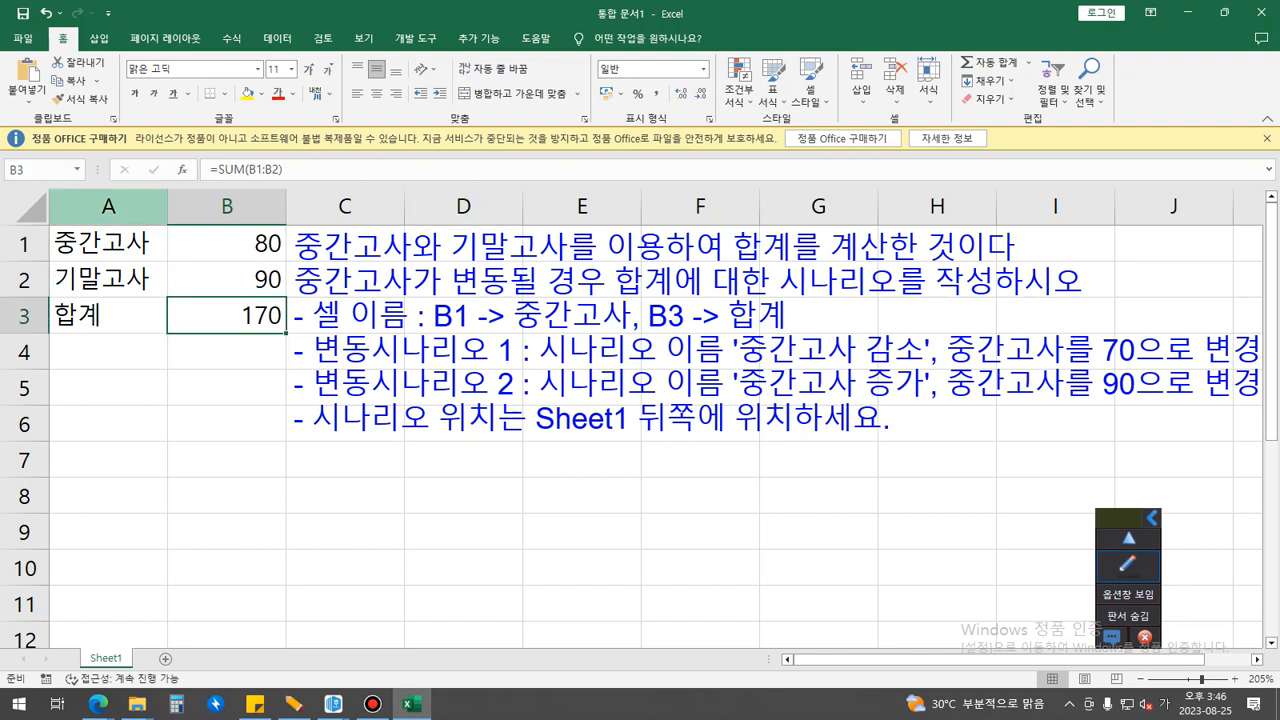
click(24, 170)
text(합계)
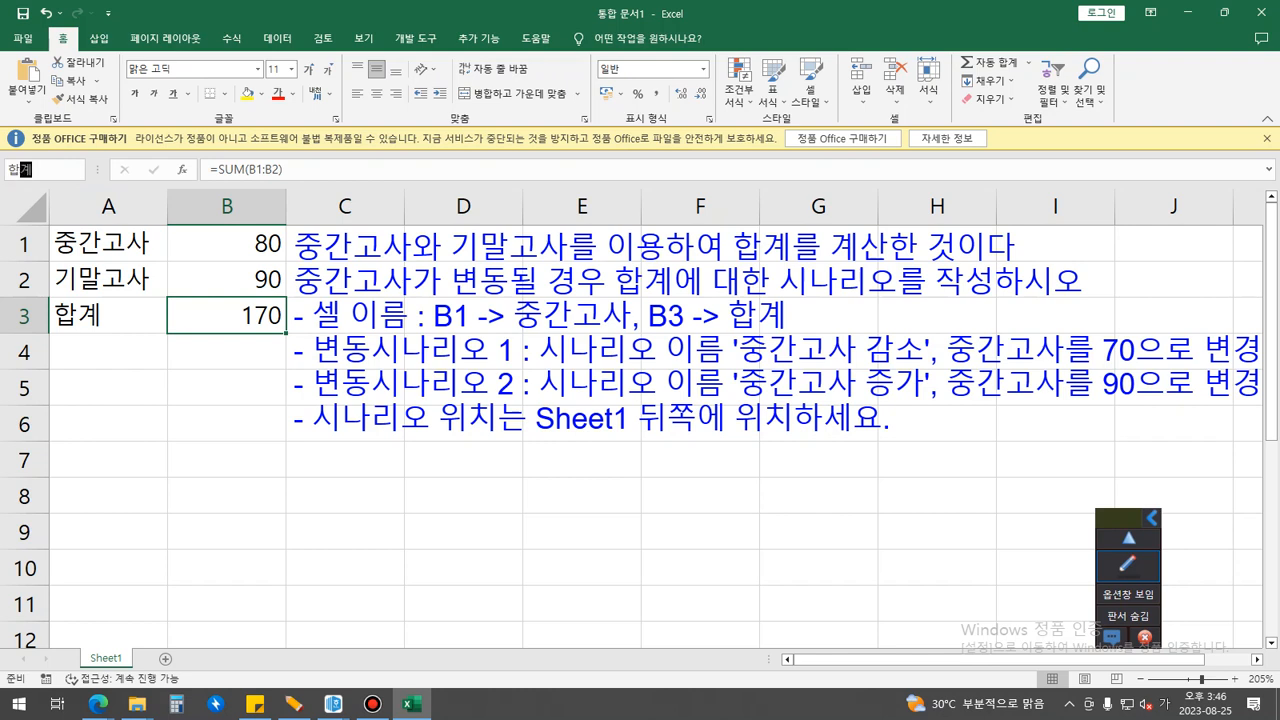
key(Escape)
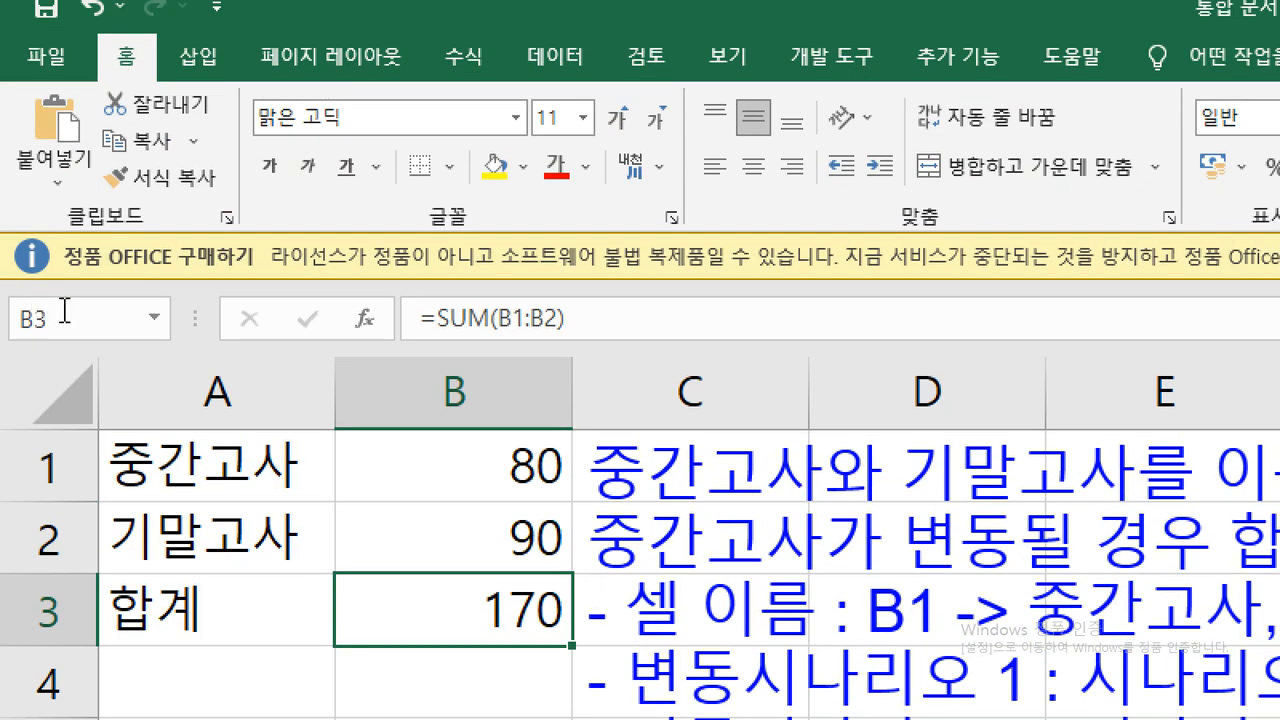
click(57, 161)
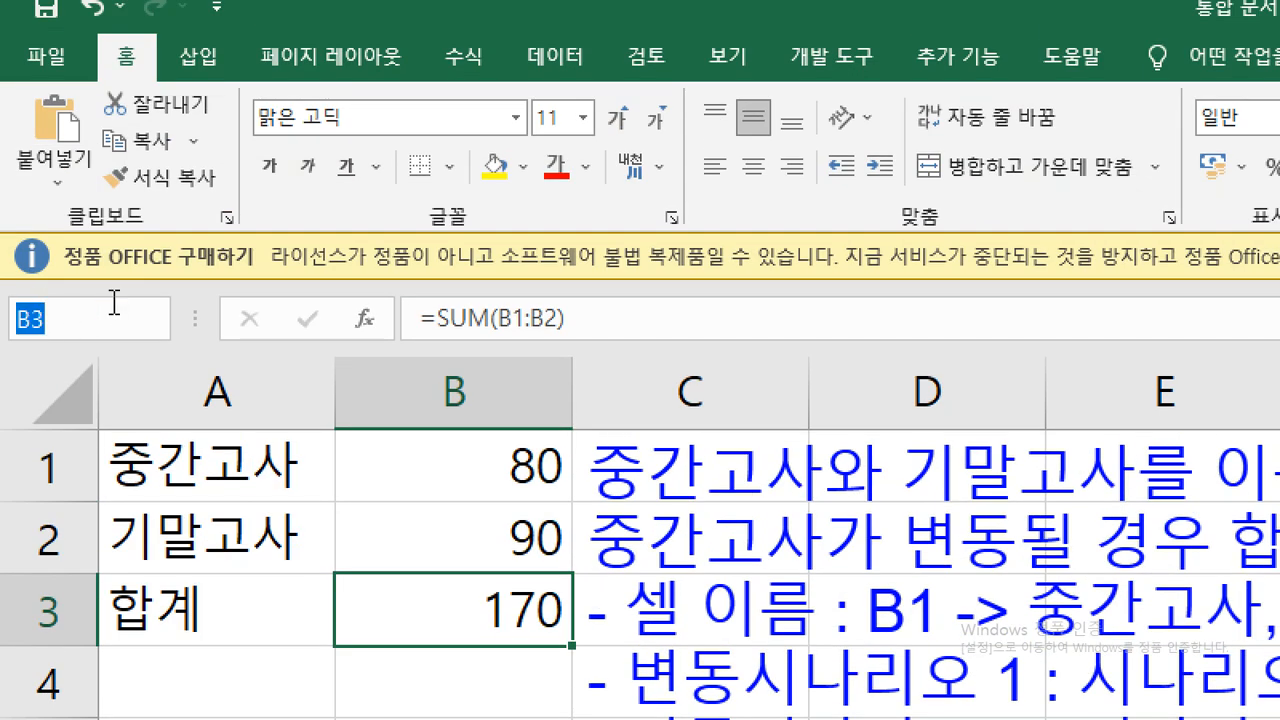
text(합)
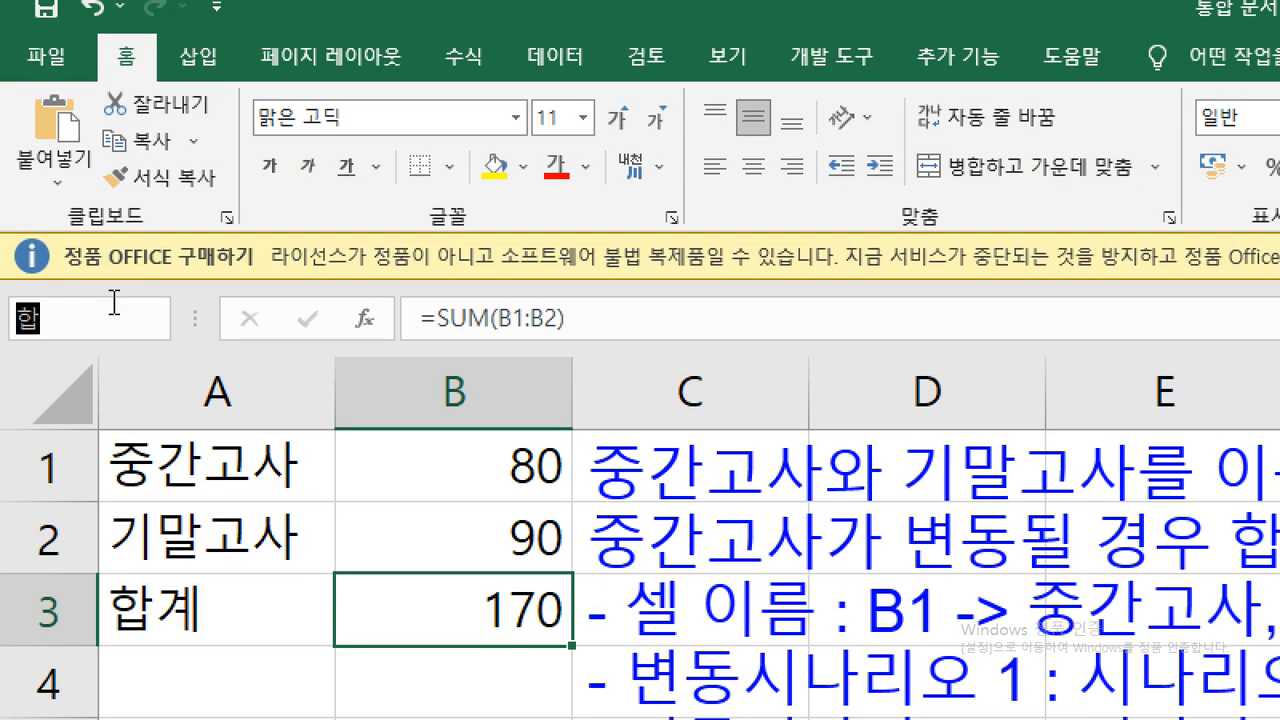
text(계)
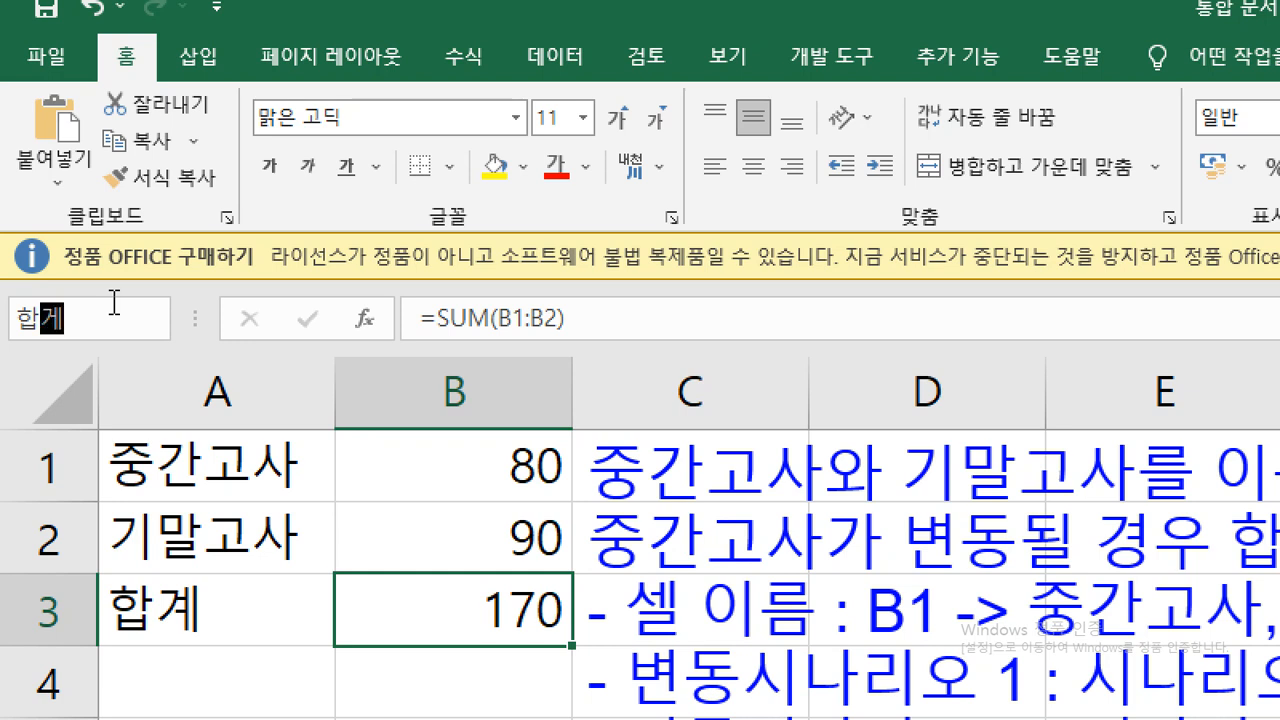
key(Return)
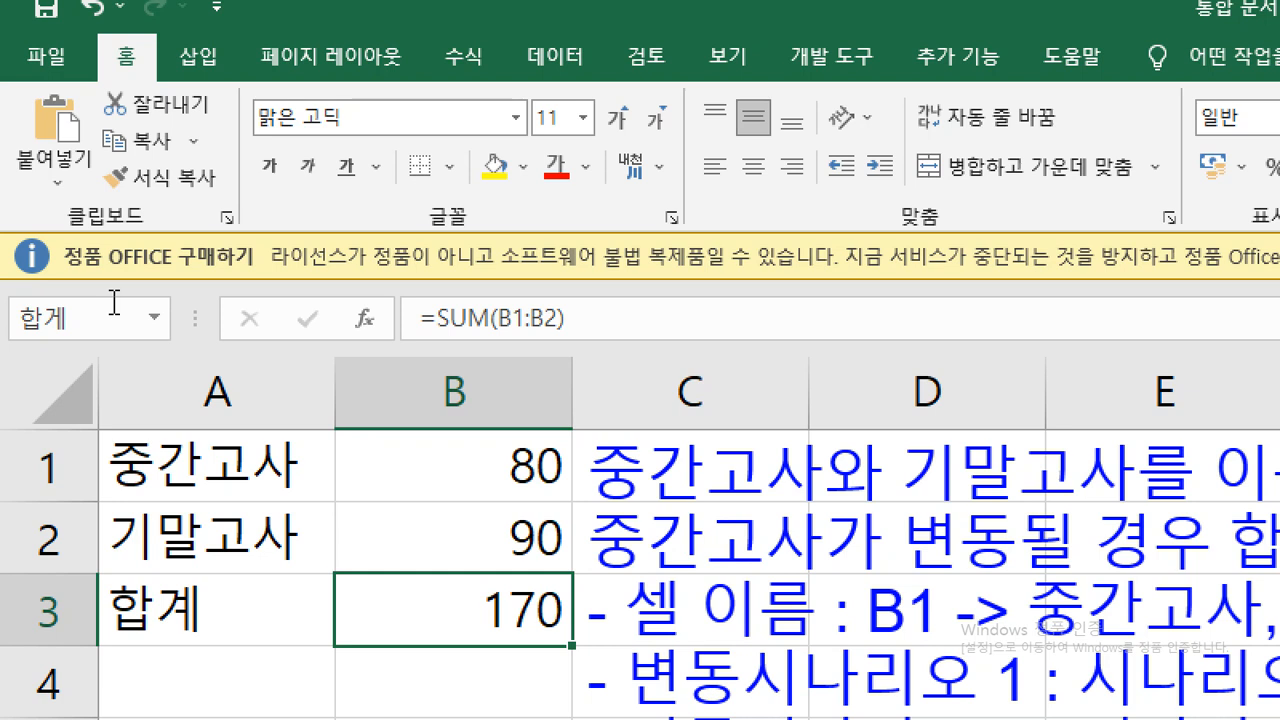
click(114, 303)
text(합계)
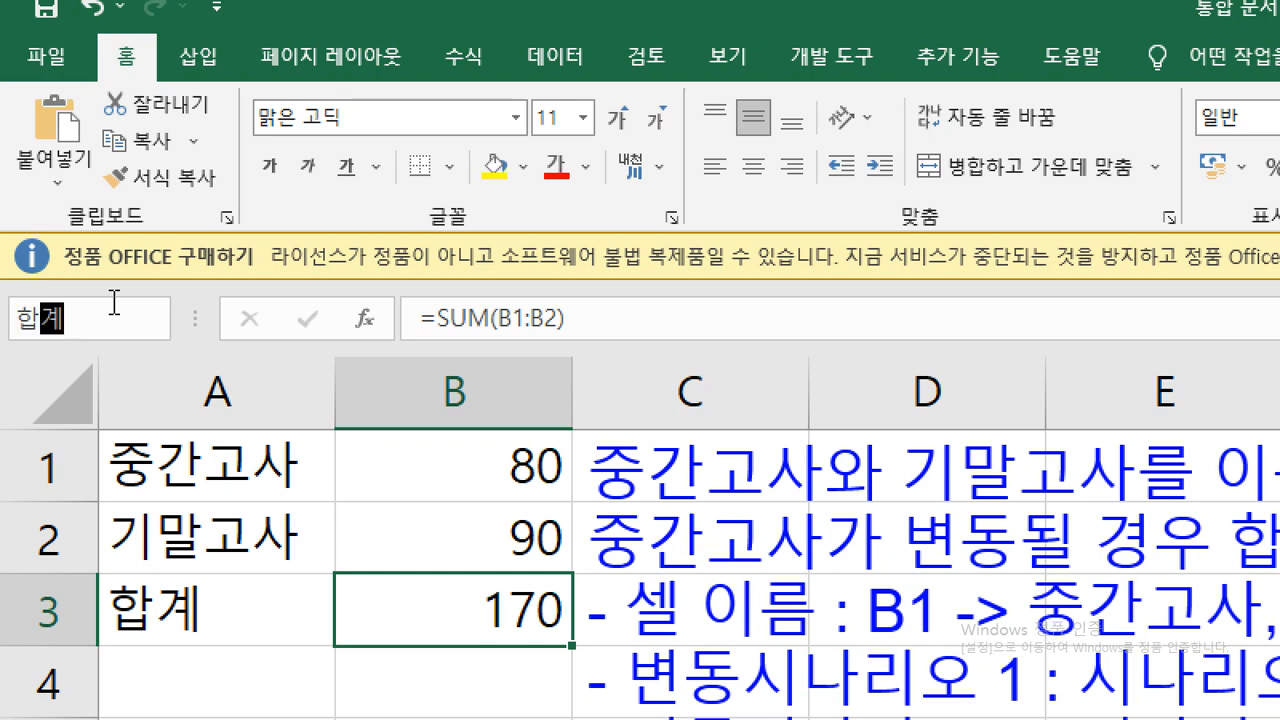
key(Return)
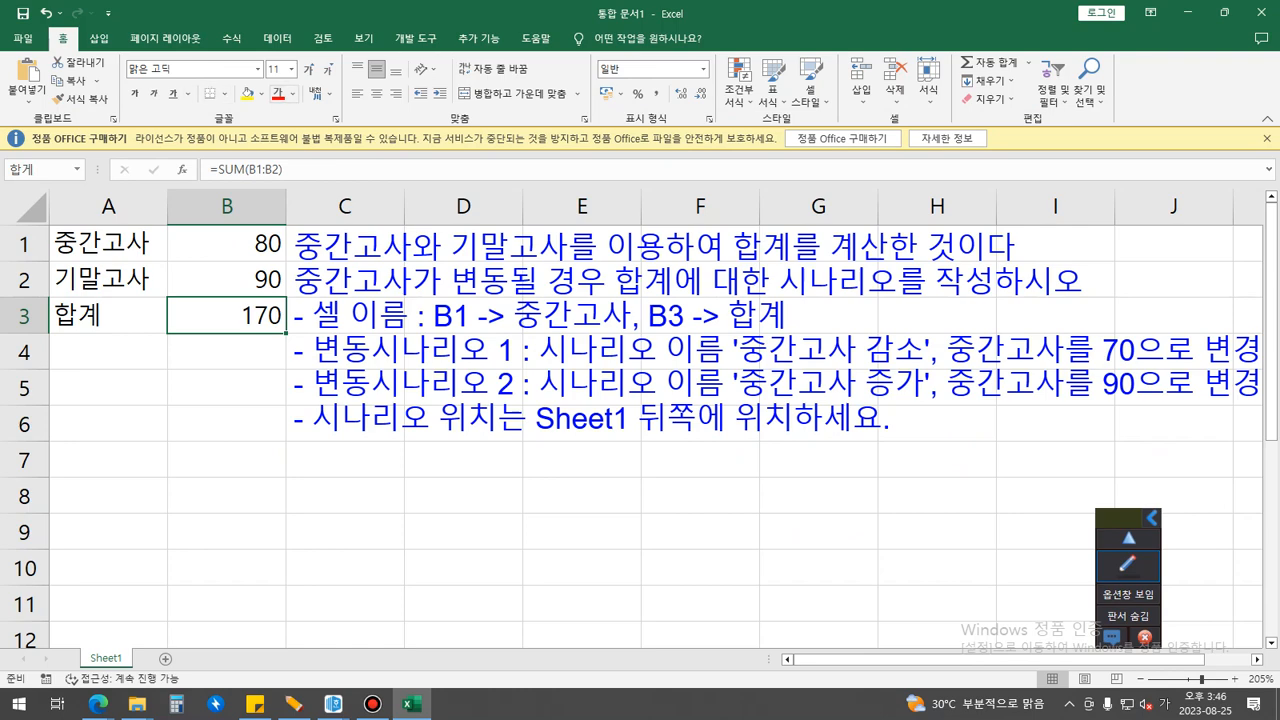
Step: Delete the misspelled name "합게" for cell B3 in the Name Manager and close the manager
mouse_move(252, 50)
mouse_down()
mouse_move(206, 34)
mouse_move(256, 52)
mouse_up()
click(231, 38)
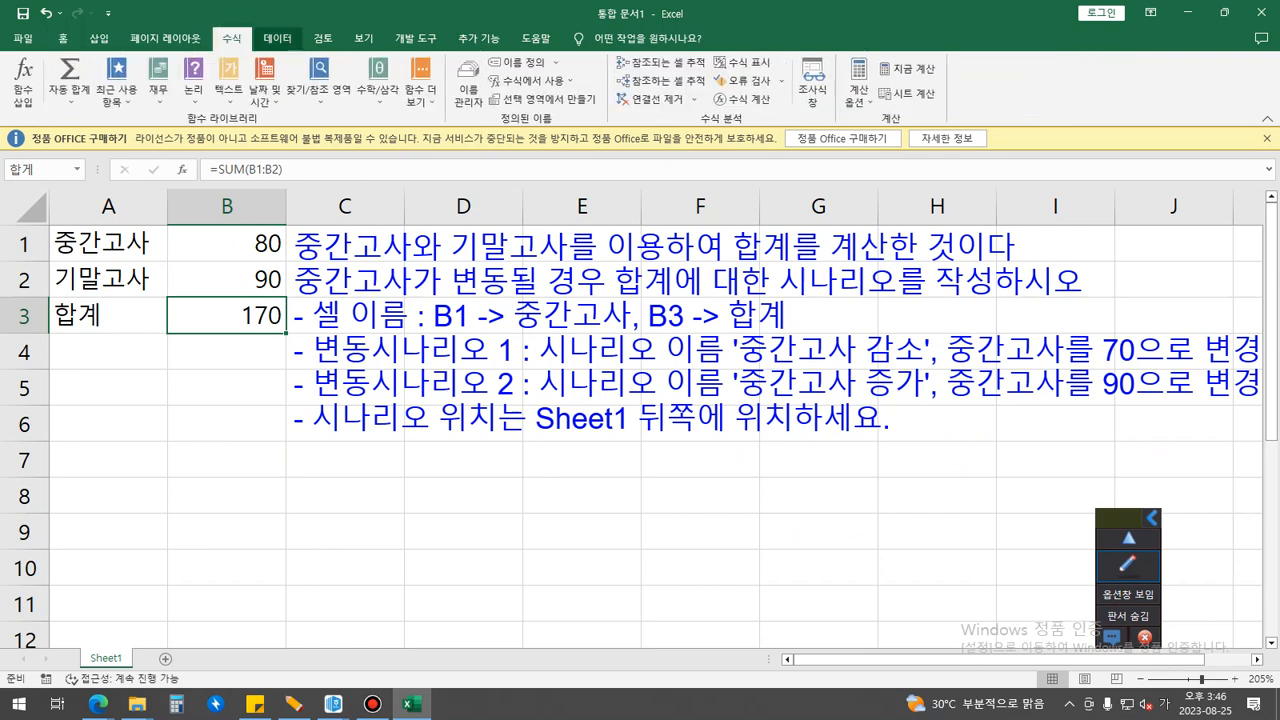
mouse_move(495, 111)
mouse_down()
mouse_move(420, 80)
mouse_move(510, 68)
mouse_move(488, 112)
mouse_up()
drag(476, 38, 587, 6)
click(468, 88)
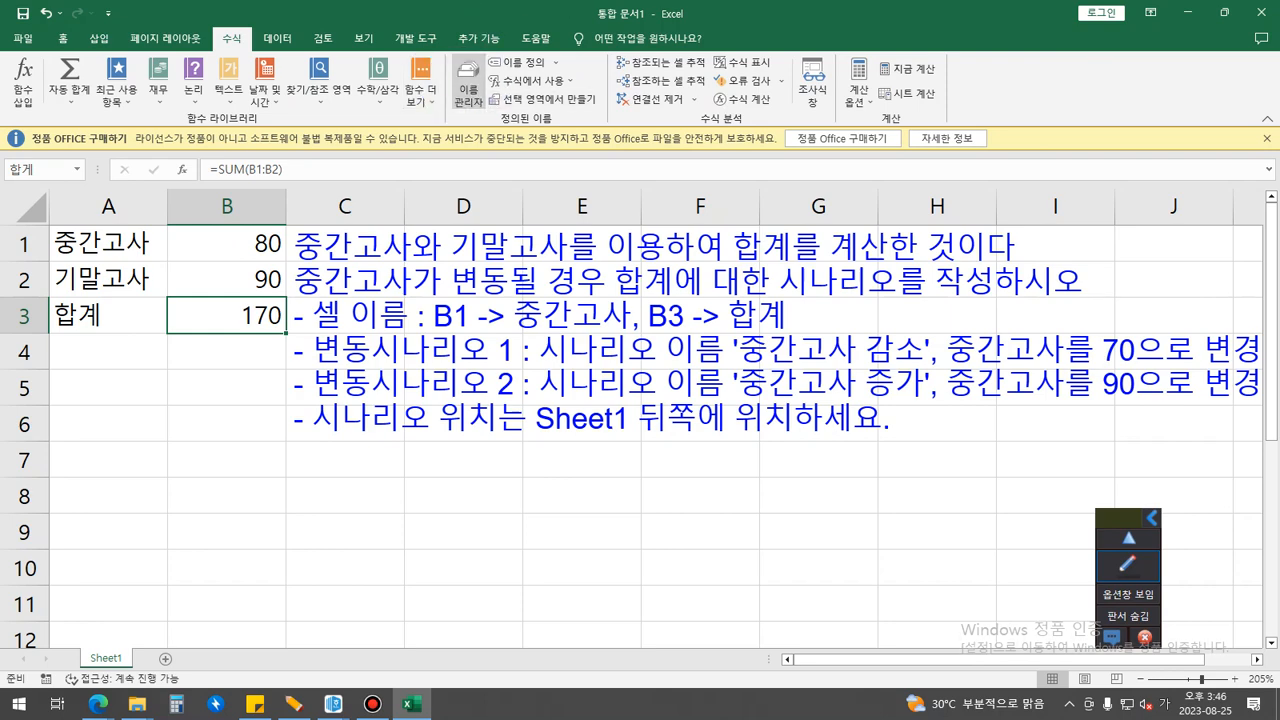
drag(349, 262, 431, 365)
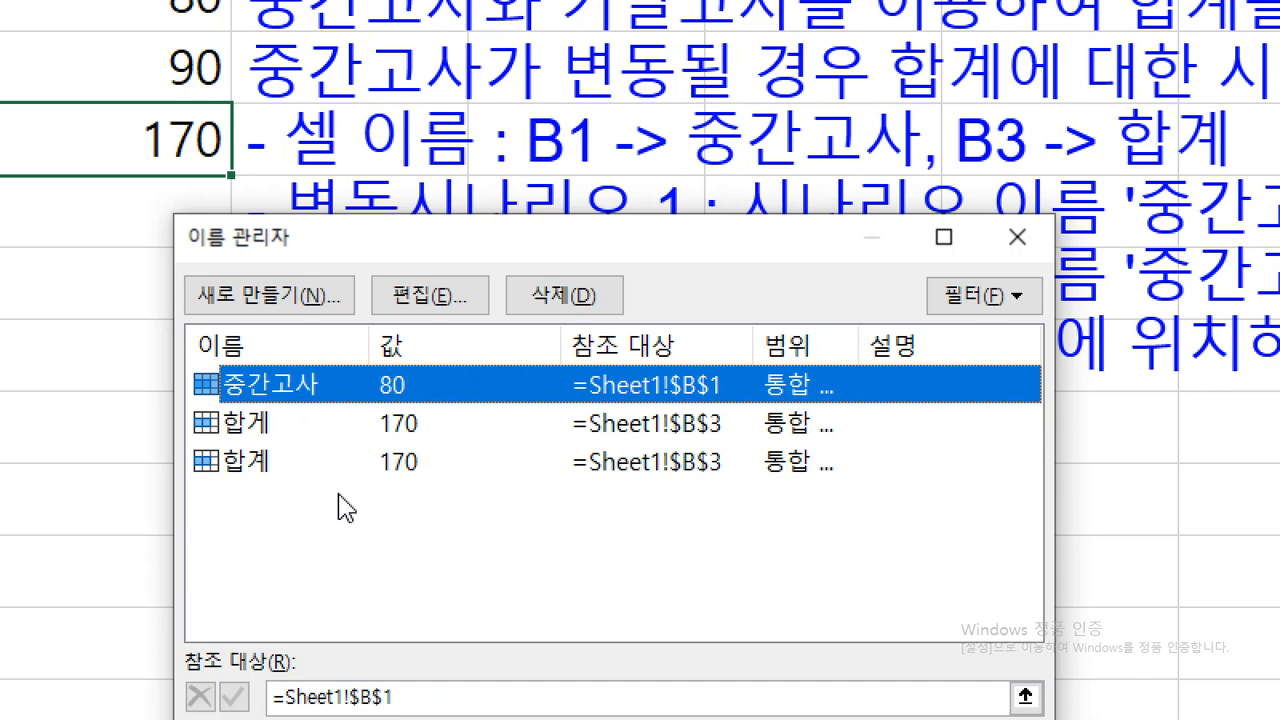
click(268, 425)
drag(465, 239, 507, 175)
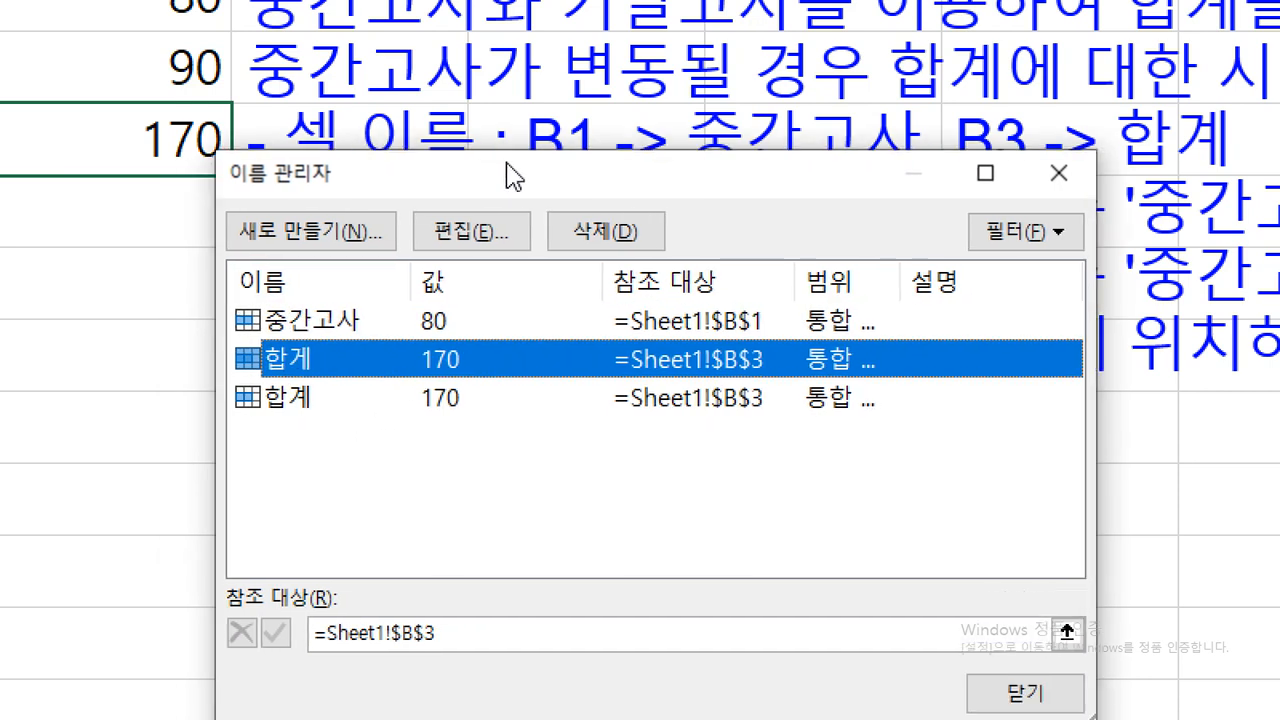
click(607, 232)
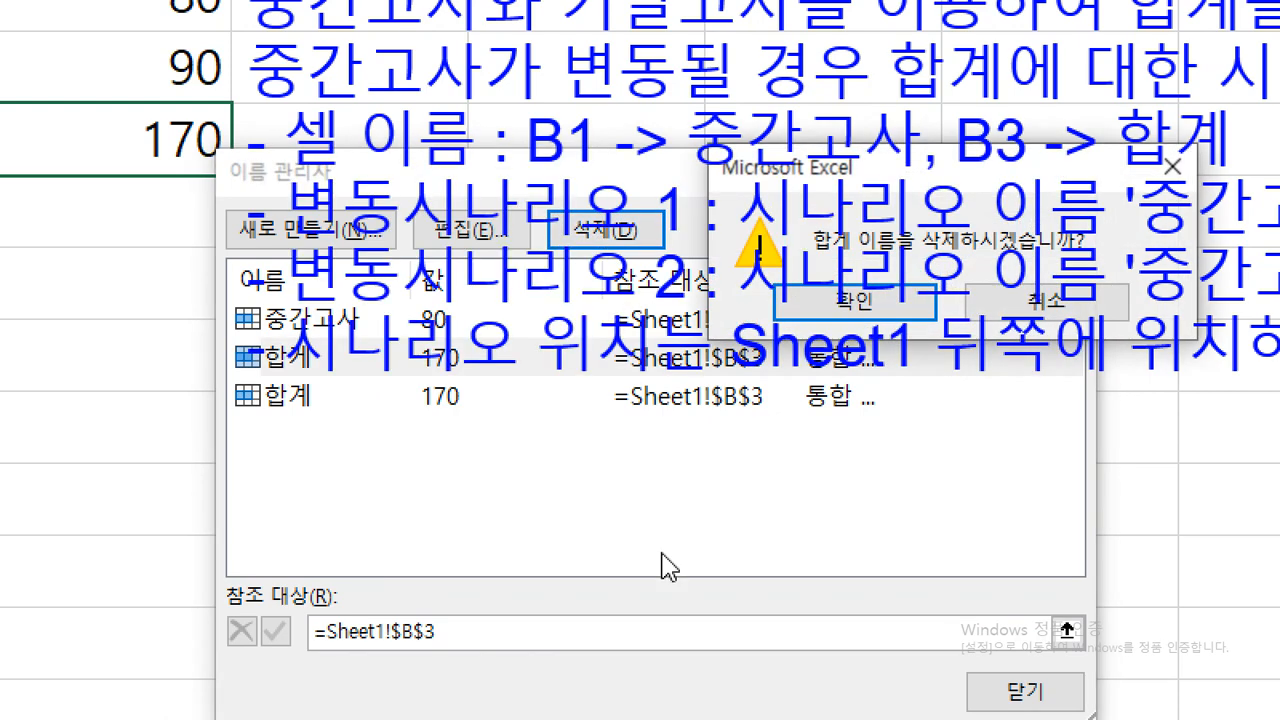
click(883, 325)
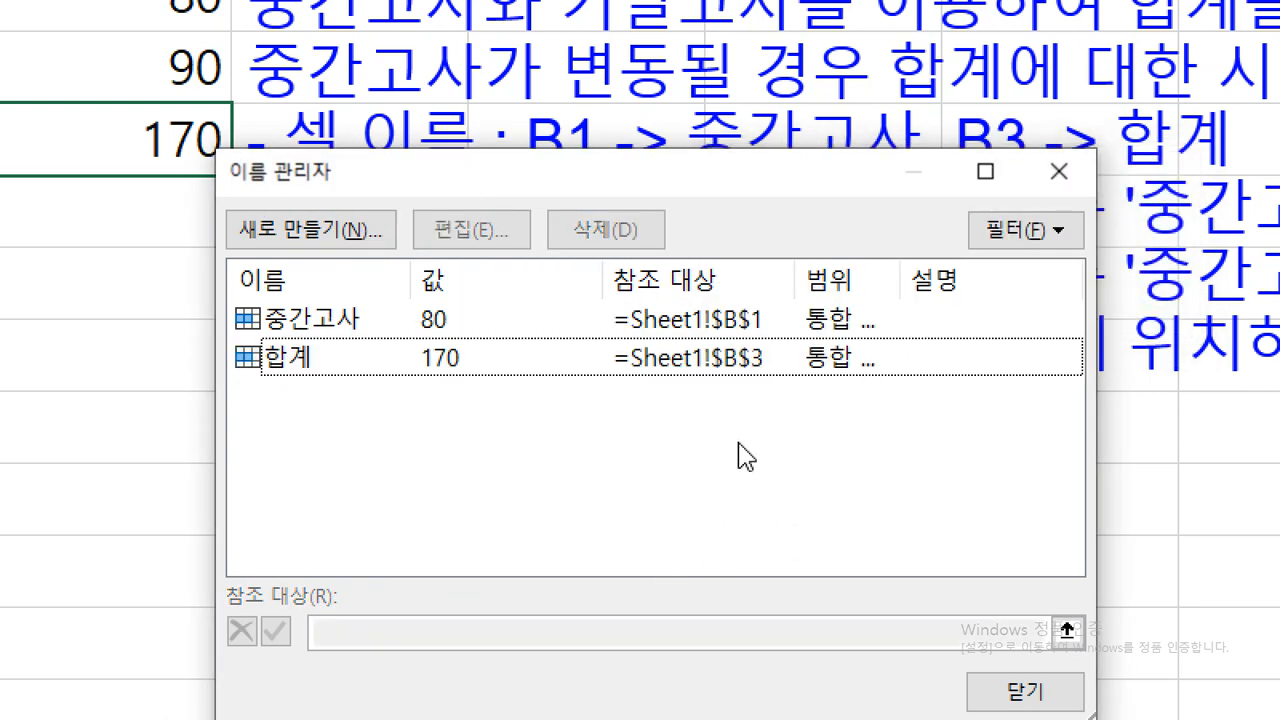
key(Return)
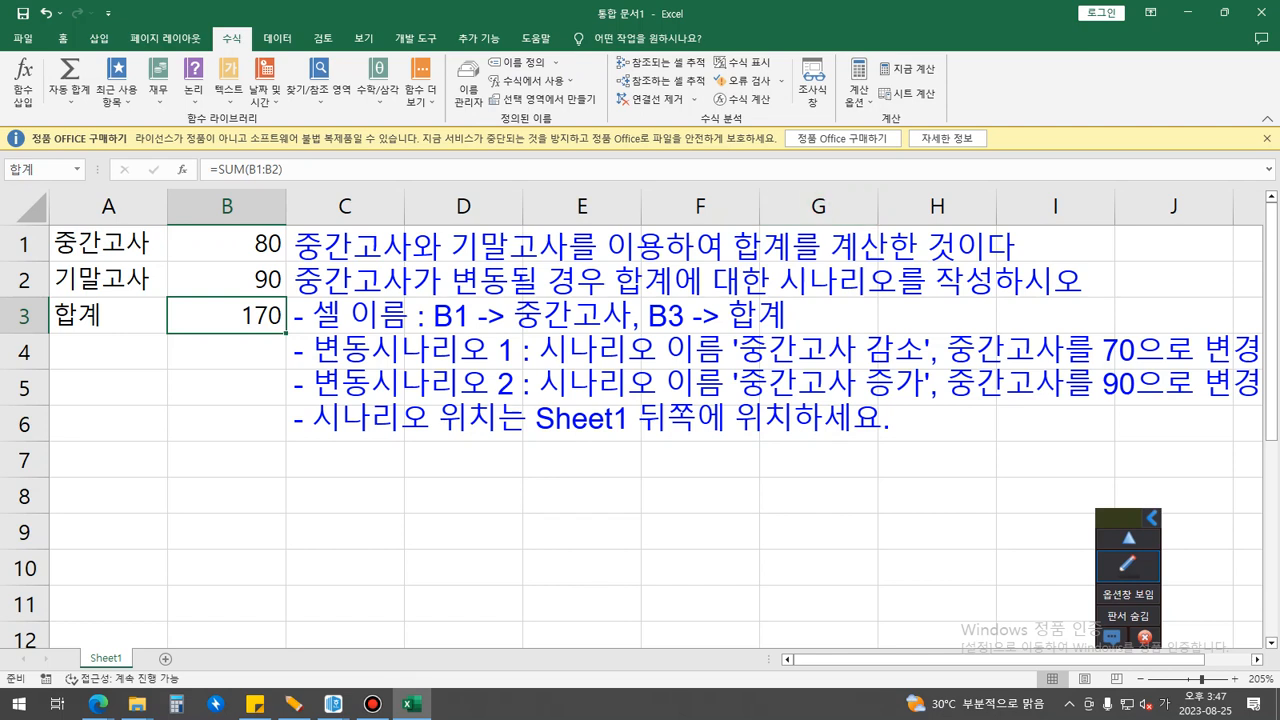
click(345, 496)
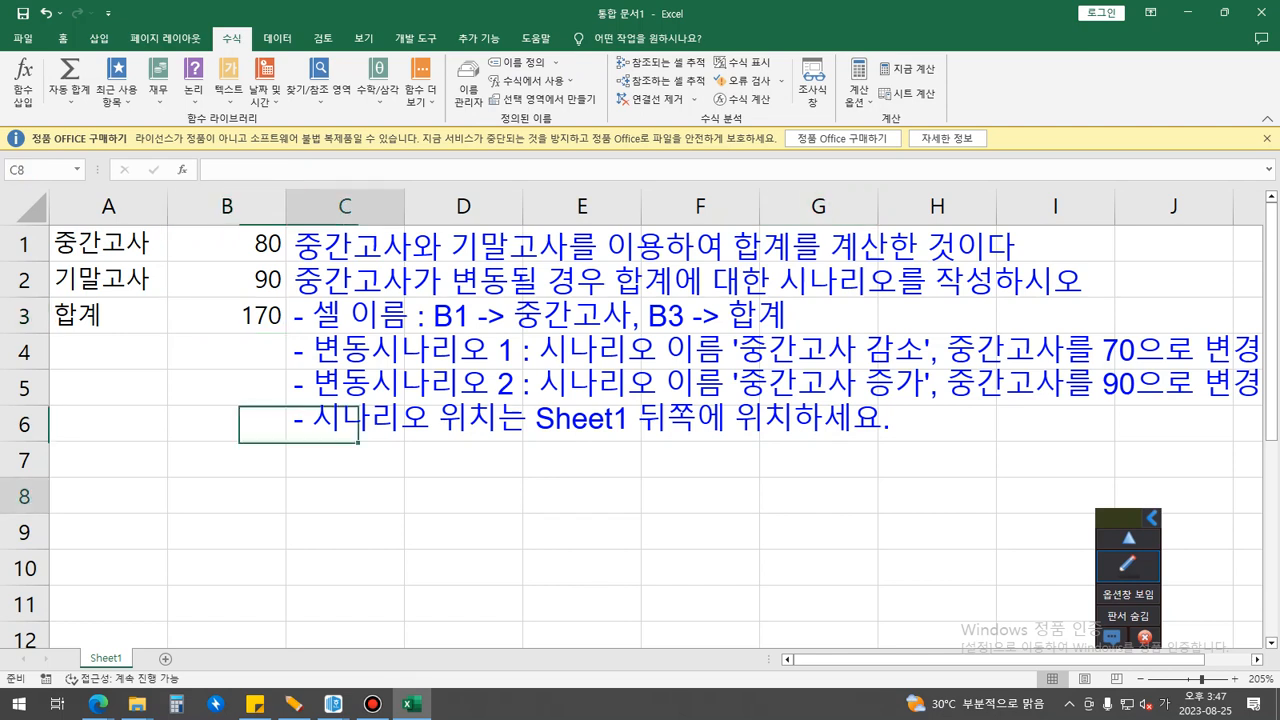
click(227, 316)
click(463, 460)
click(582, 496)
click(227, 532)
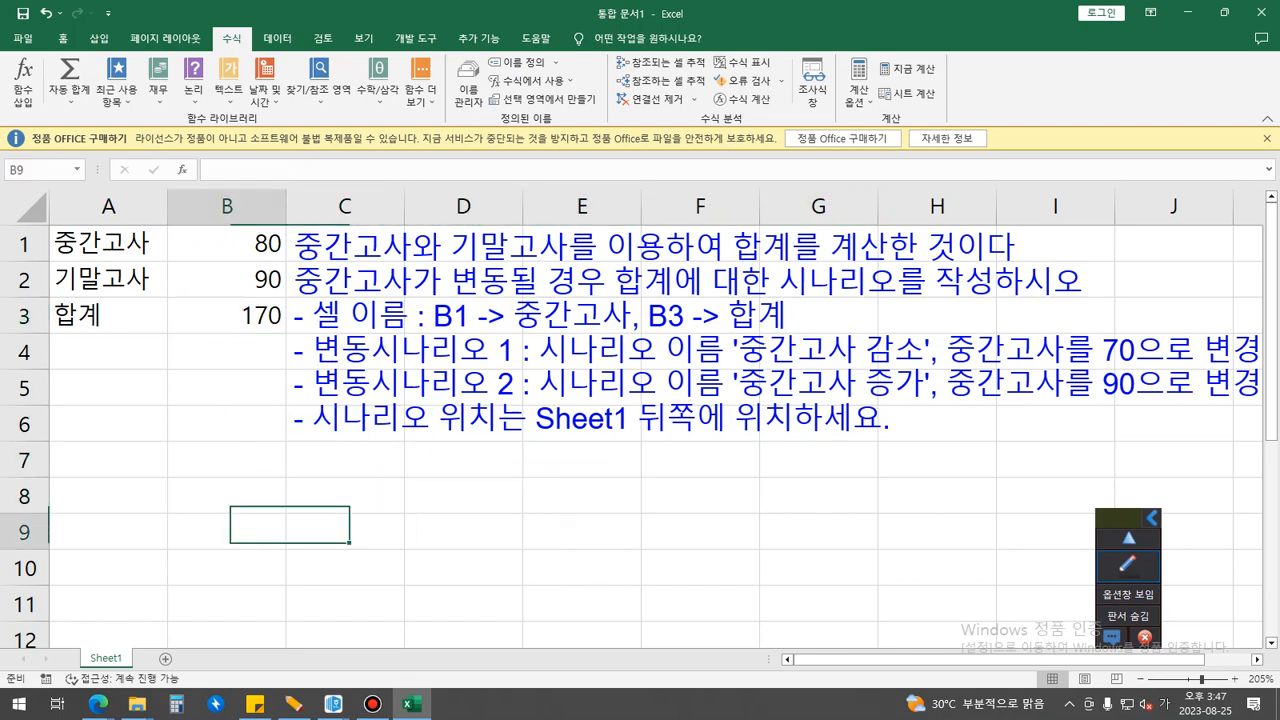
click(227, 424)
click(227, 388)
click(463, 496)
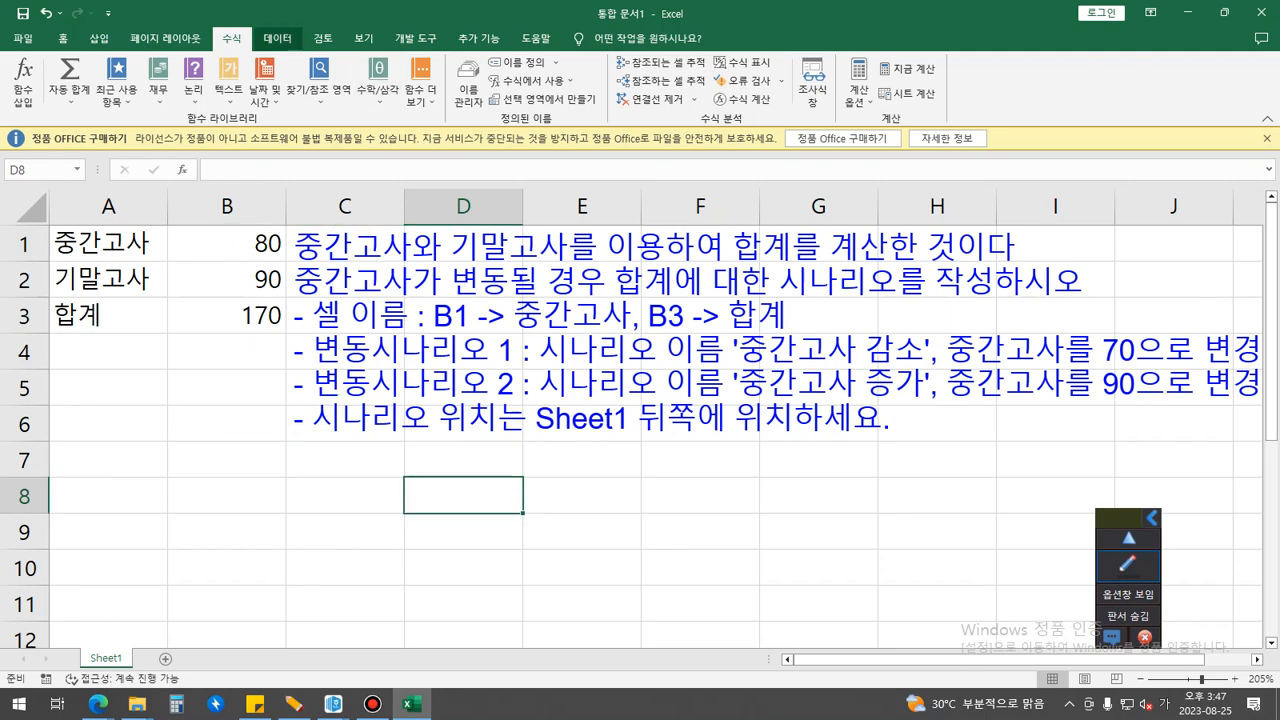
Step: Open the Scenario Manager, start adding a scenario below the task text and name it "중간고사 감소"
click(277, 38)
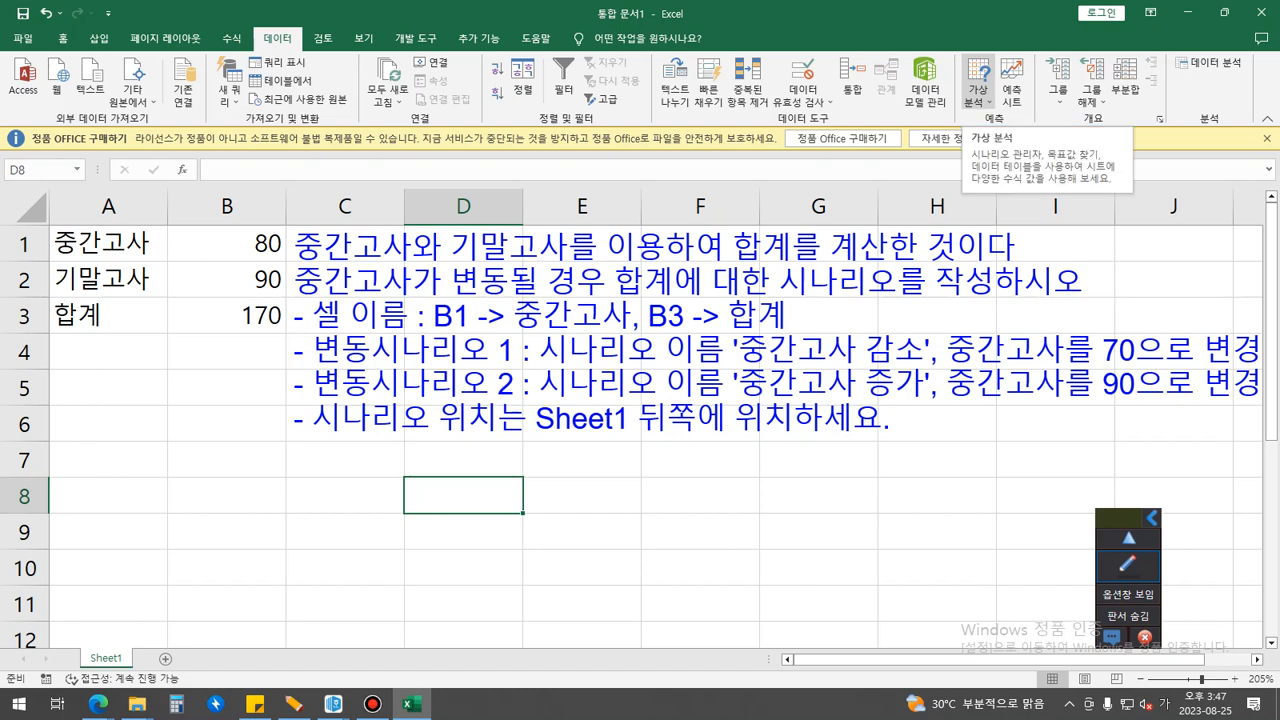
click(978, 92)
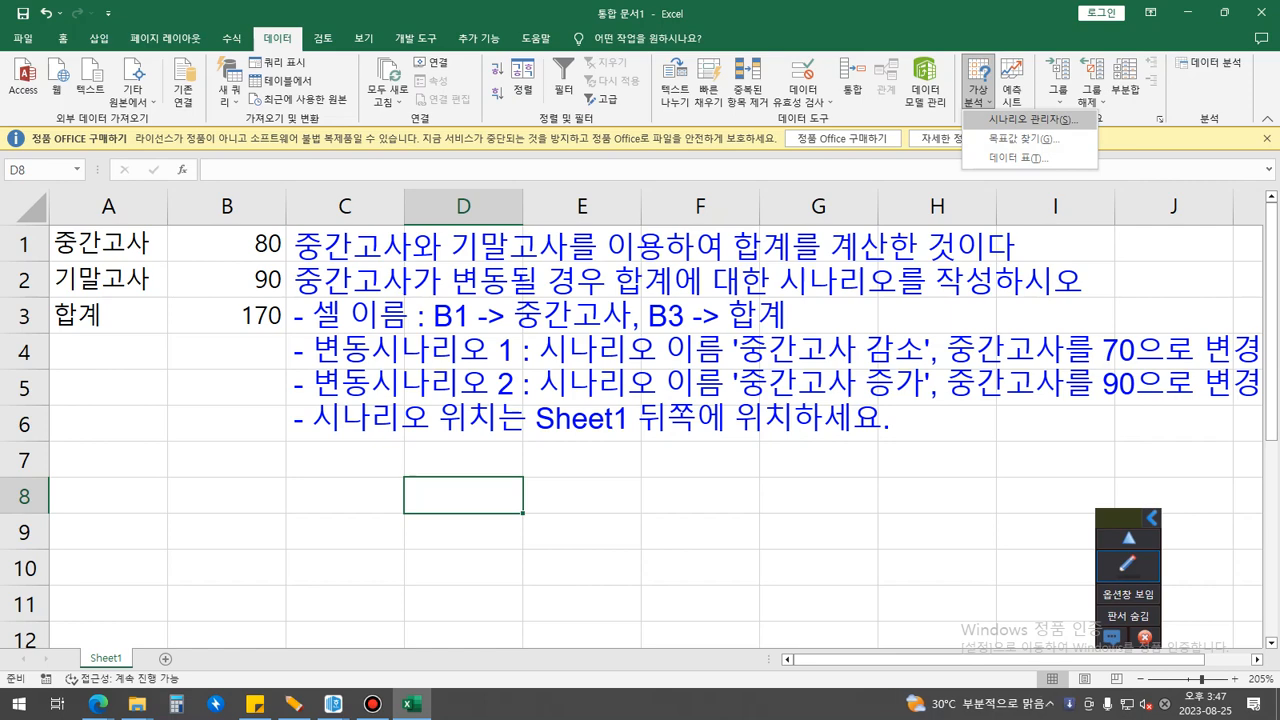
click(1028, 119)
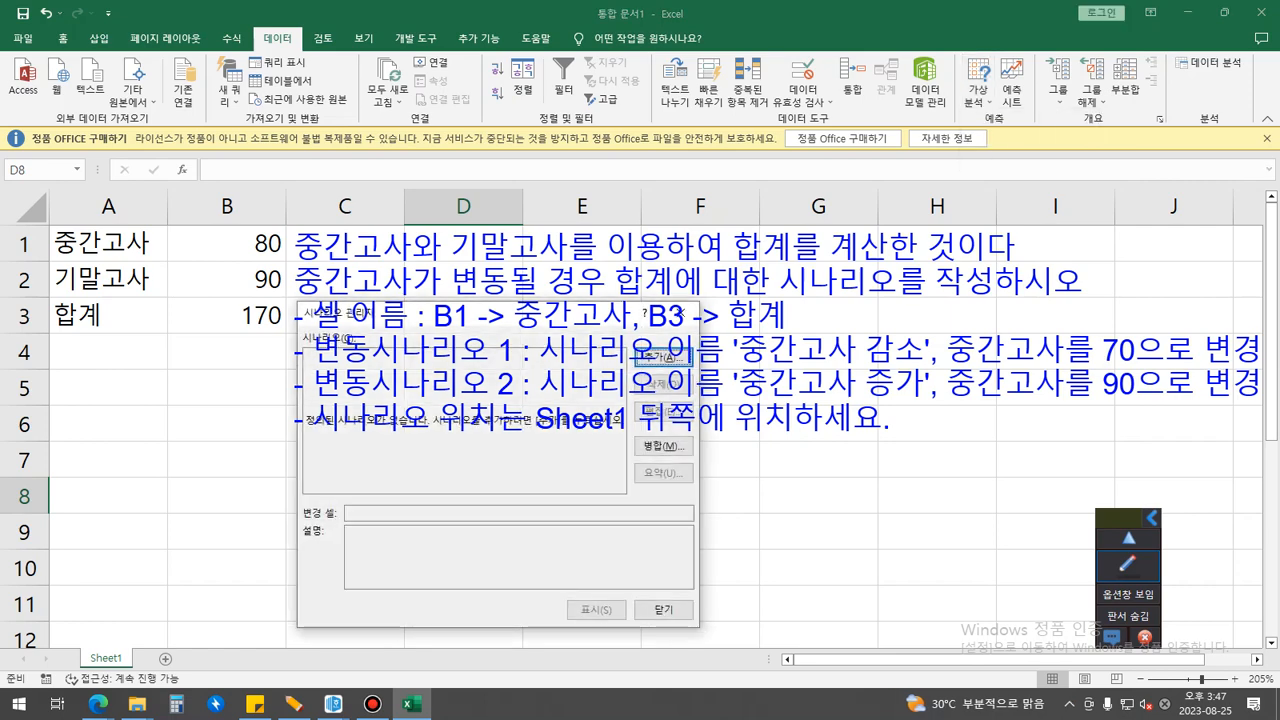
drag(397, 311, 213, 430)
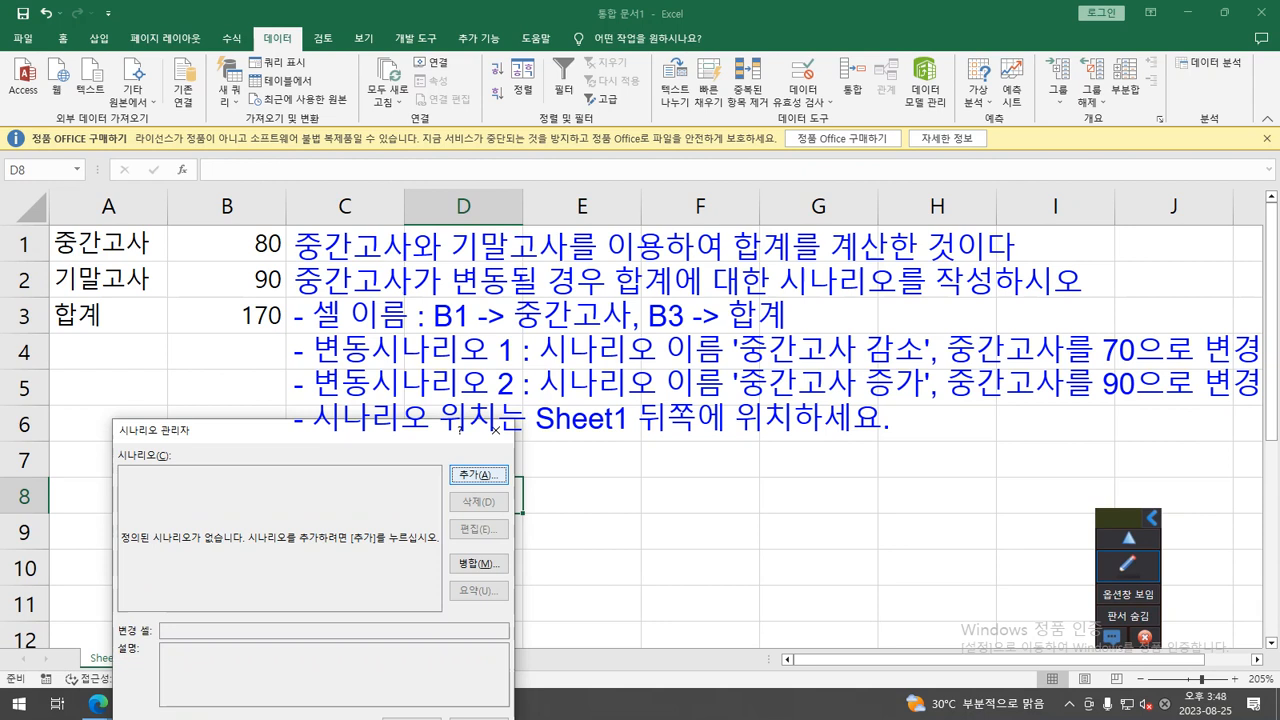
click(478, 474)
drag(200, 395, 539, 436)
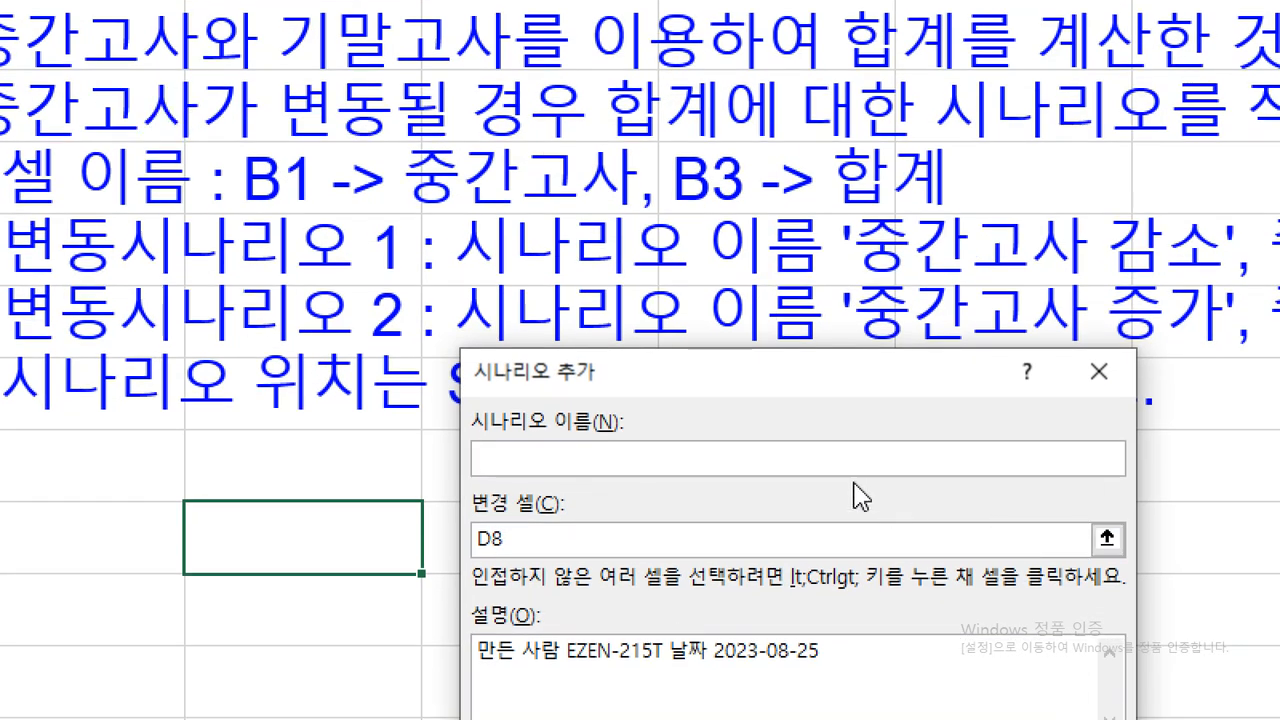
drag(864, 278, 1201, 281)
key(Escape)
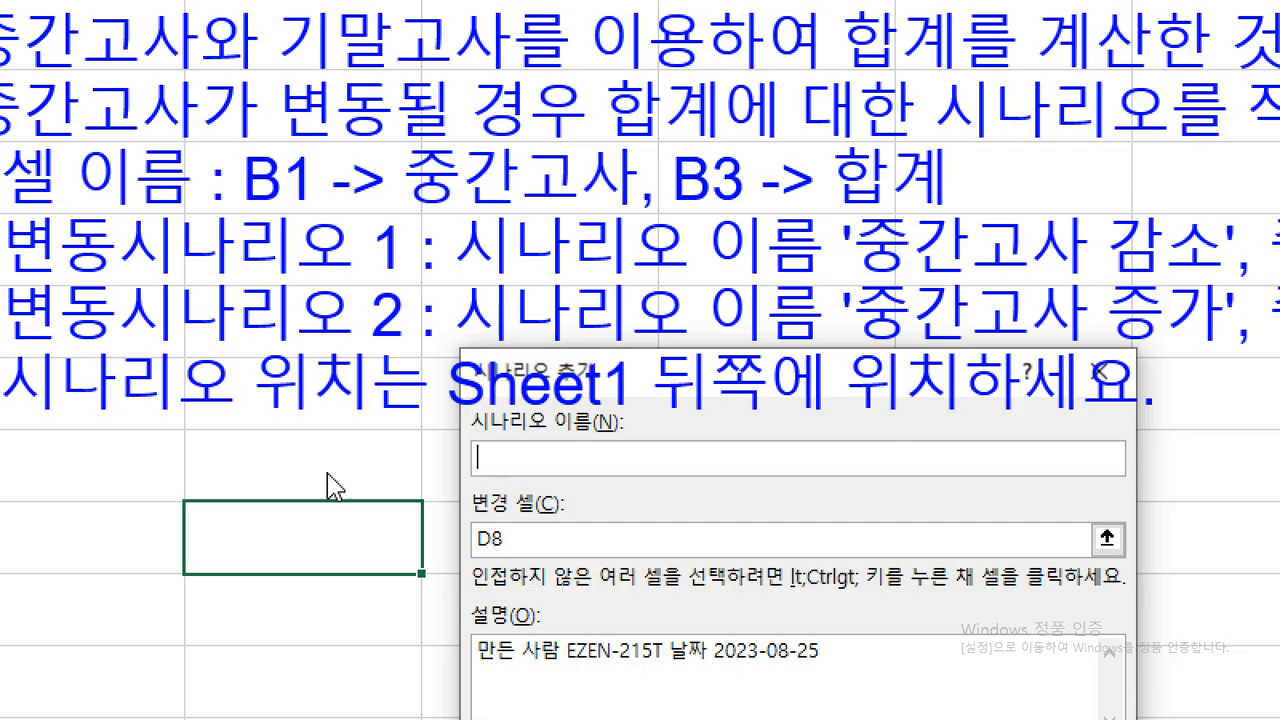
text(중간고사 감소)
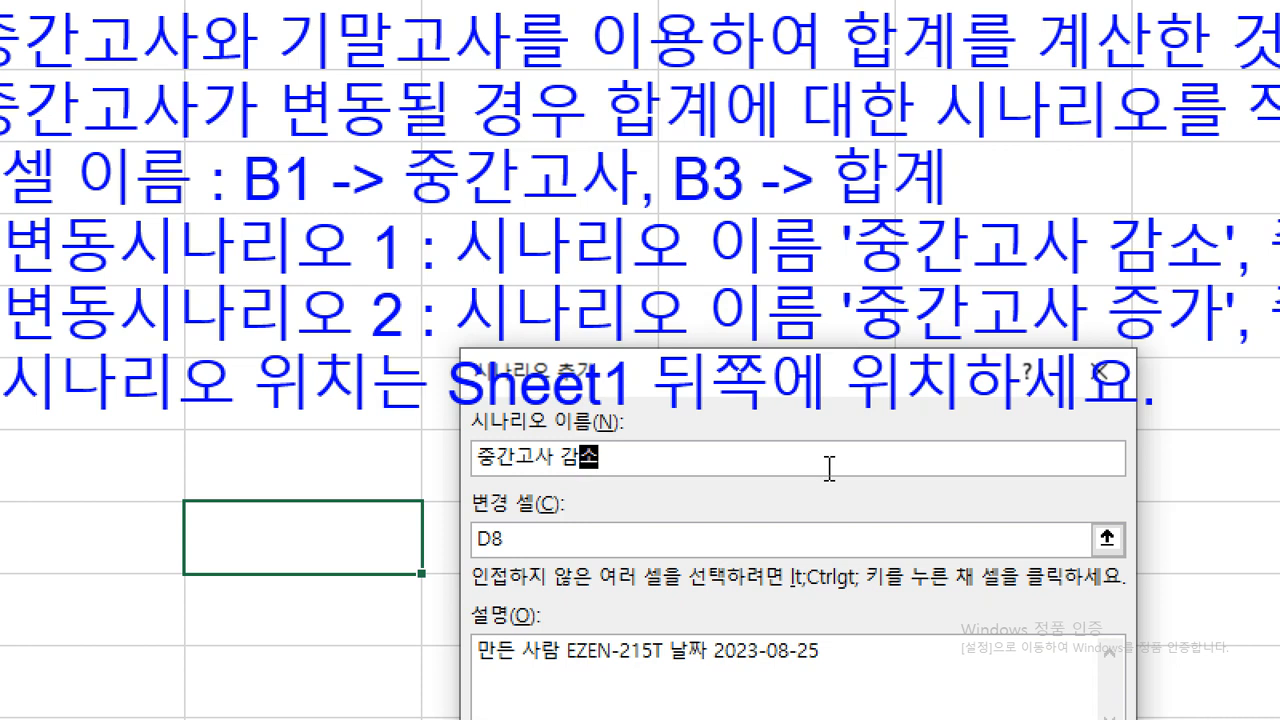
Step: Circle the new scenario's changing cell (변경 셀) entry with the annotation pen and clear the mark
key(ctrl+2)
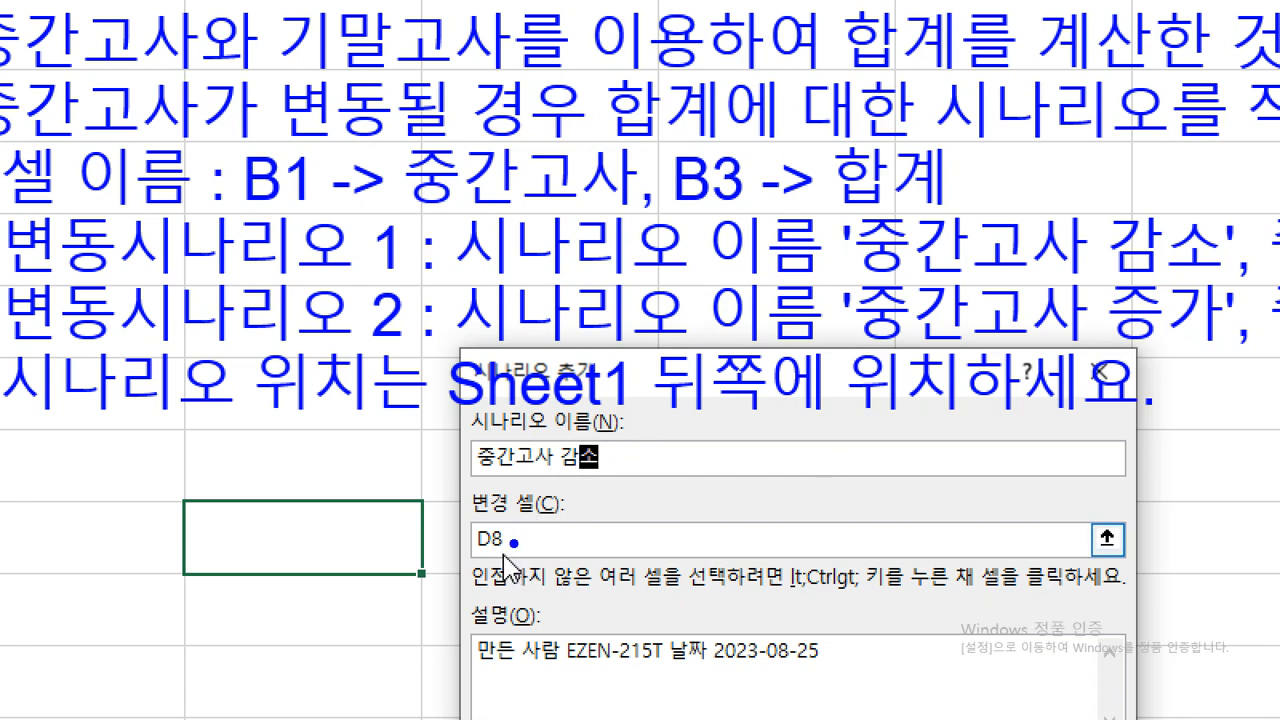
mouse_move(557, 552)
mouse_down()
mouse_move(520, 569)
mouse_move(456, 494)
mouse_move(578, 545)
mouse_move(548, 570)
mouse_up()
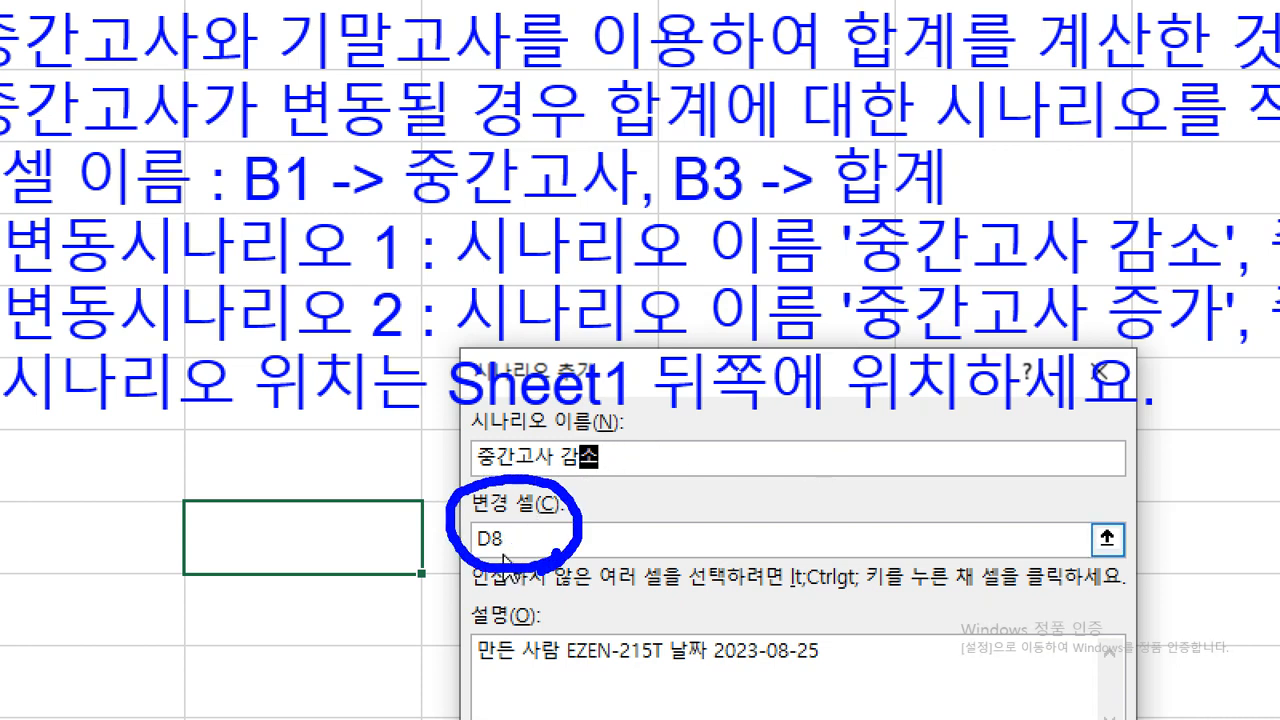
key(Escape)
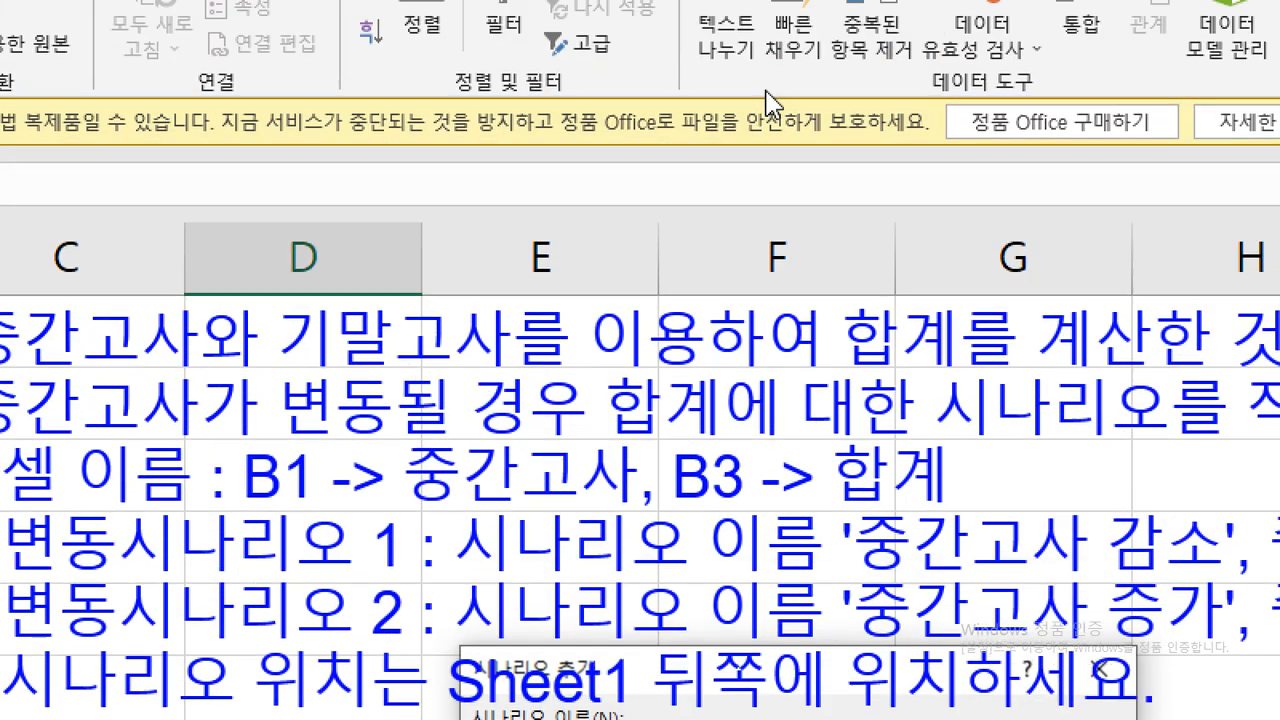
Step: Underline "중간고사가 변동될 경우" in the task text with the annotation pen and clear the marks
key(ctrl+2)
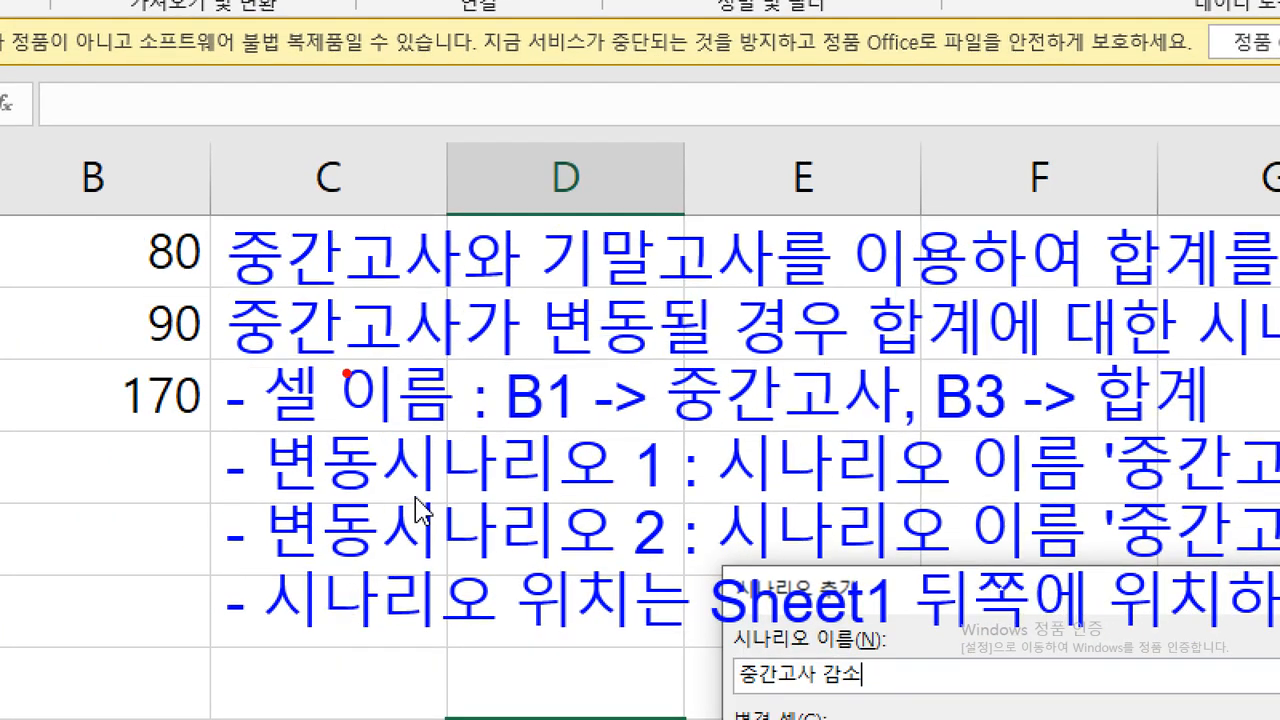
drag(238, 361, 836, 352)
drag(861, 290, 822, 308)
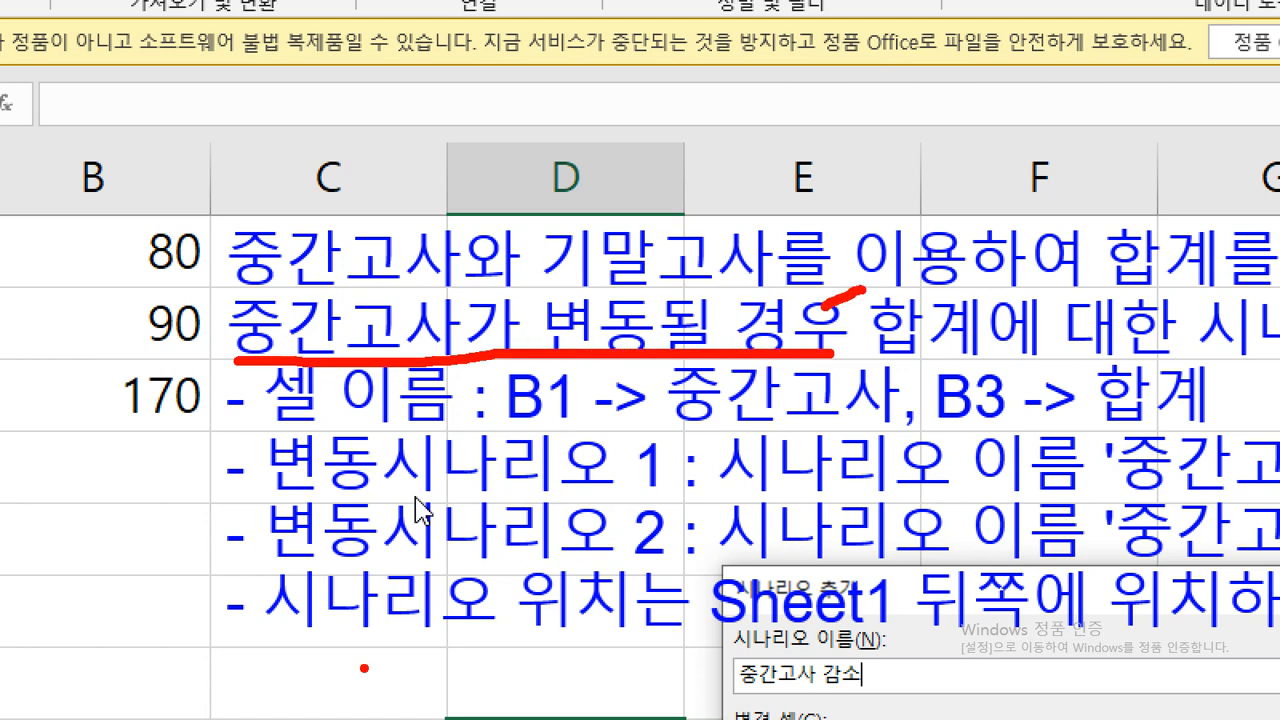
key(Escape)
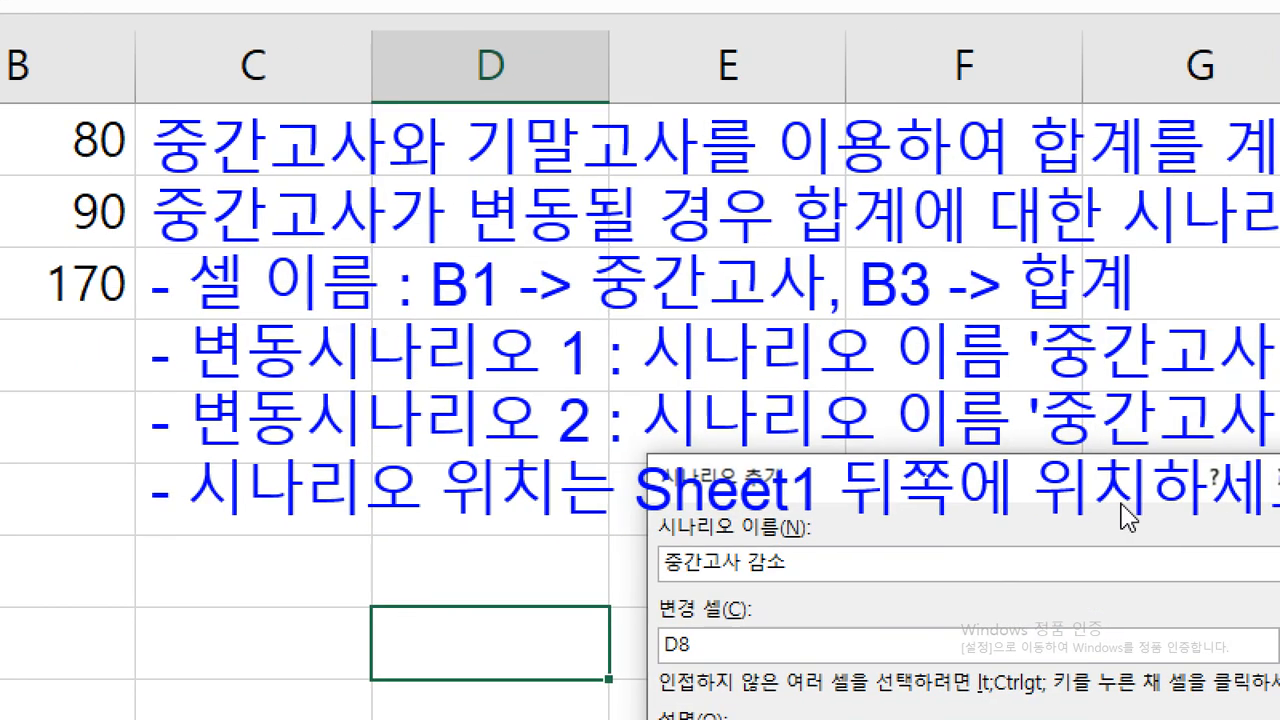
Step: Set the 중간고사 감소 scenario's changing cell to B1 and enter 70 as its 중간고사 value
key(Tab)
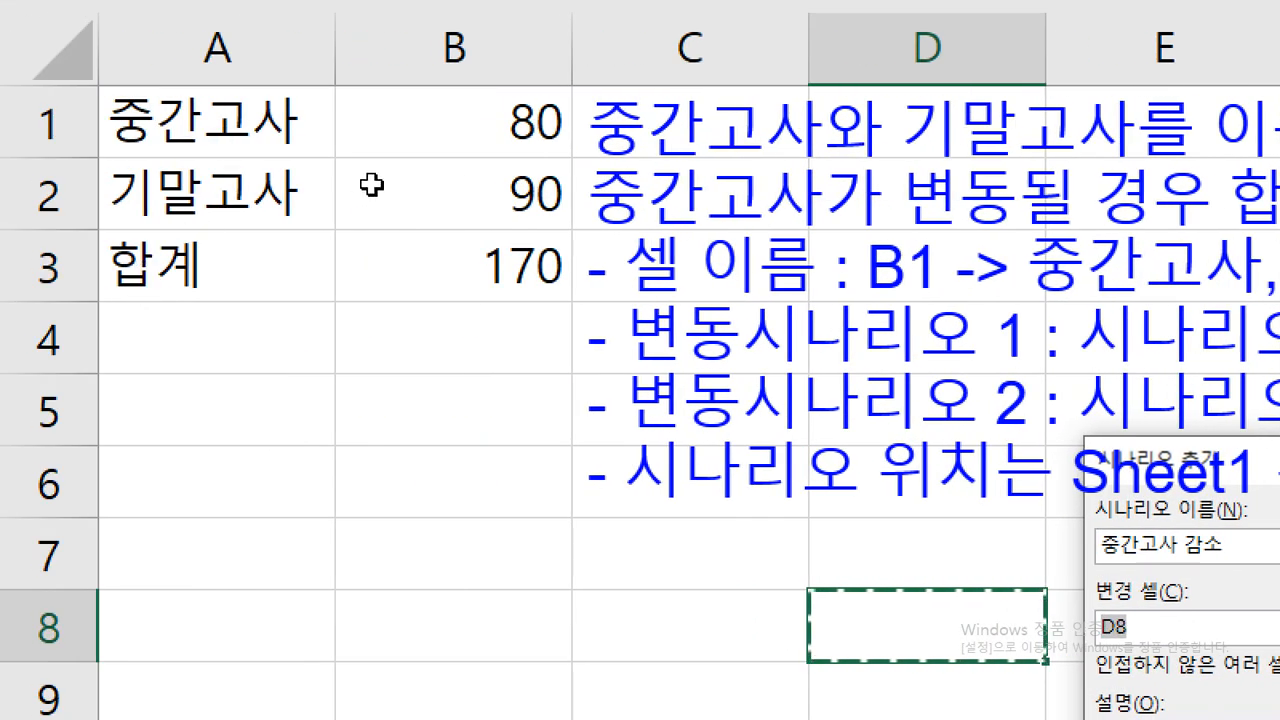
click(412, 113)
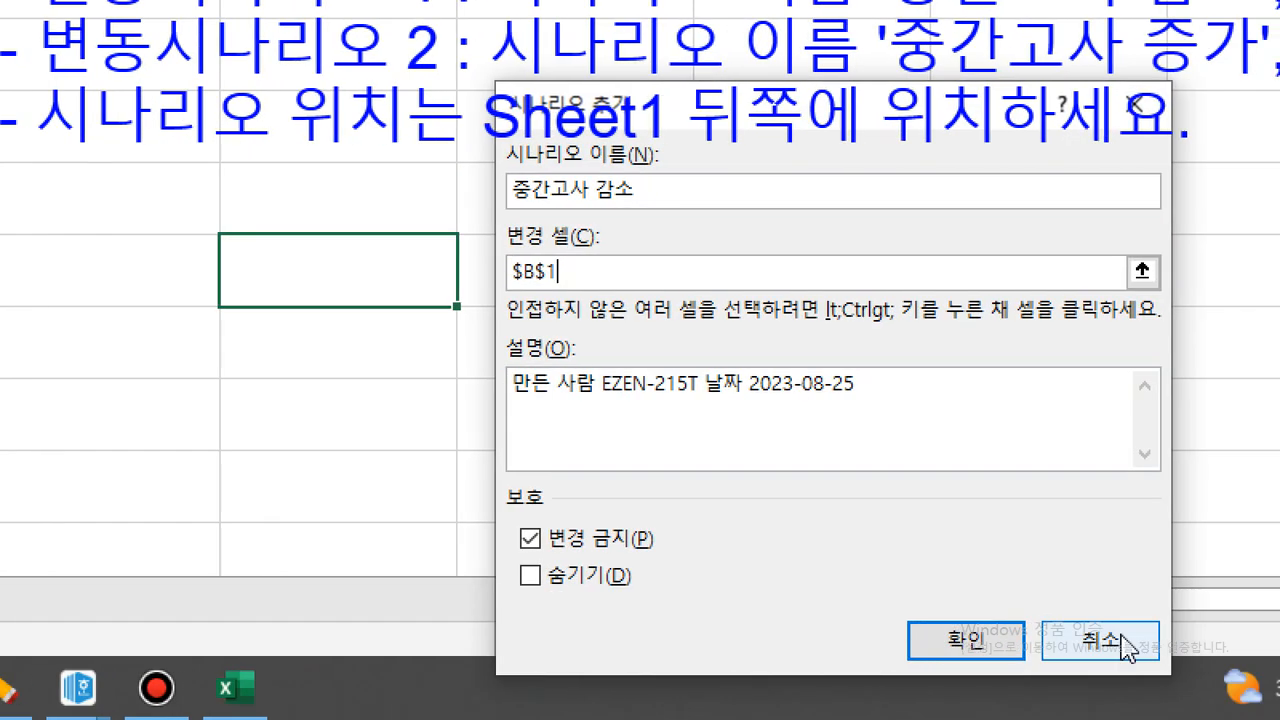
click(977, 645)
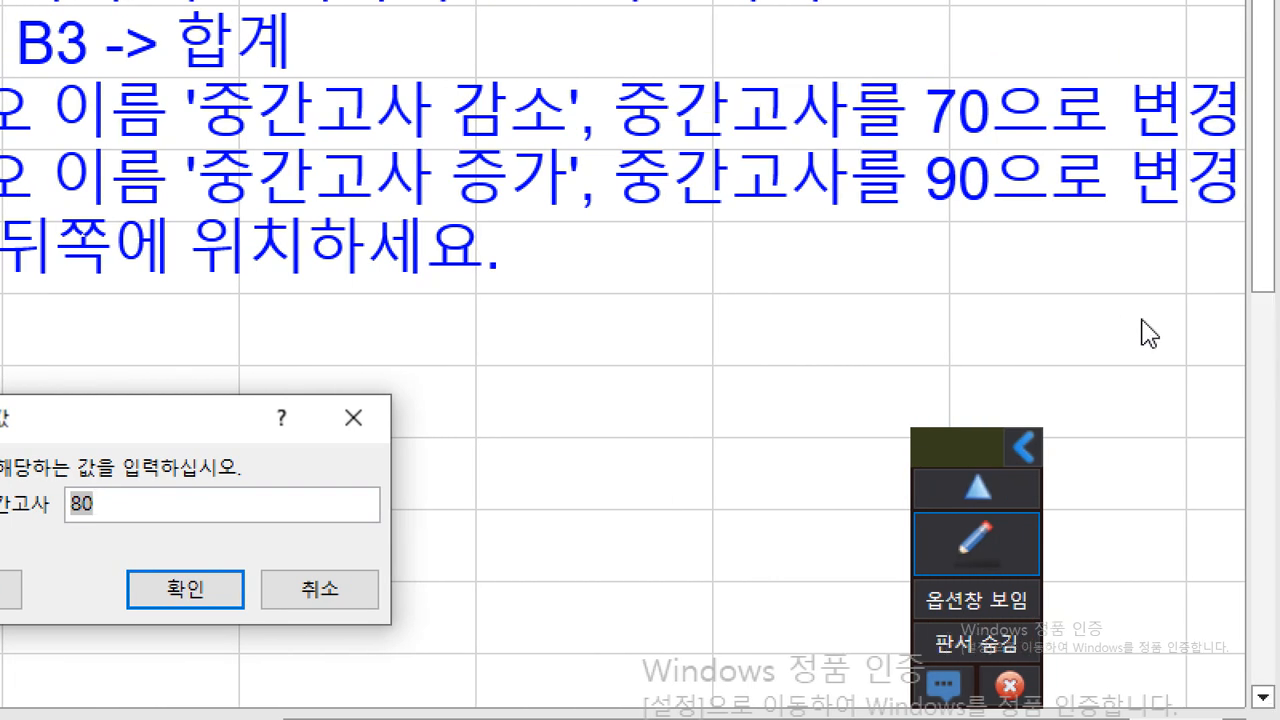
drag(205, 138, 550, 138)
drag(920, 142, 995, 142)
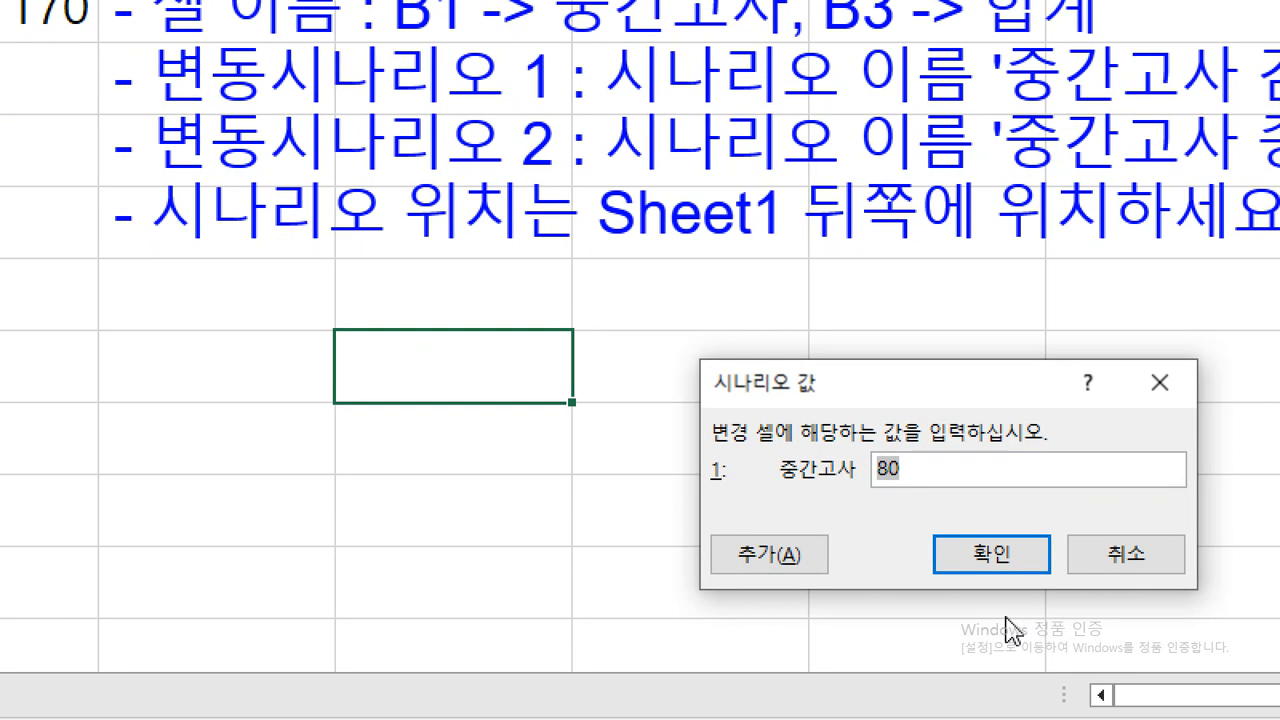
text(70)
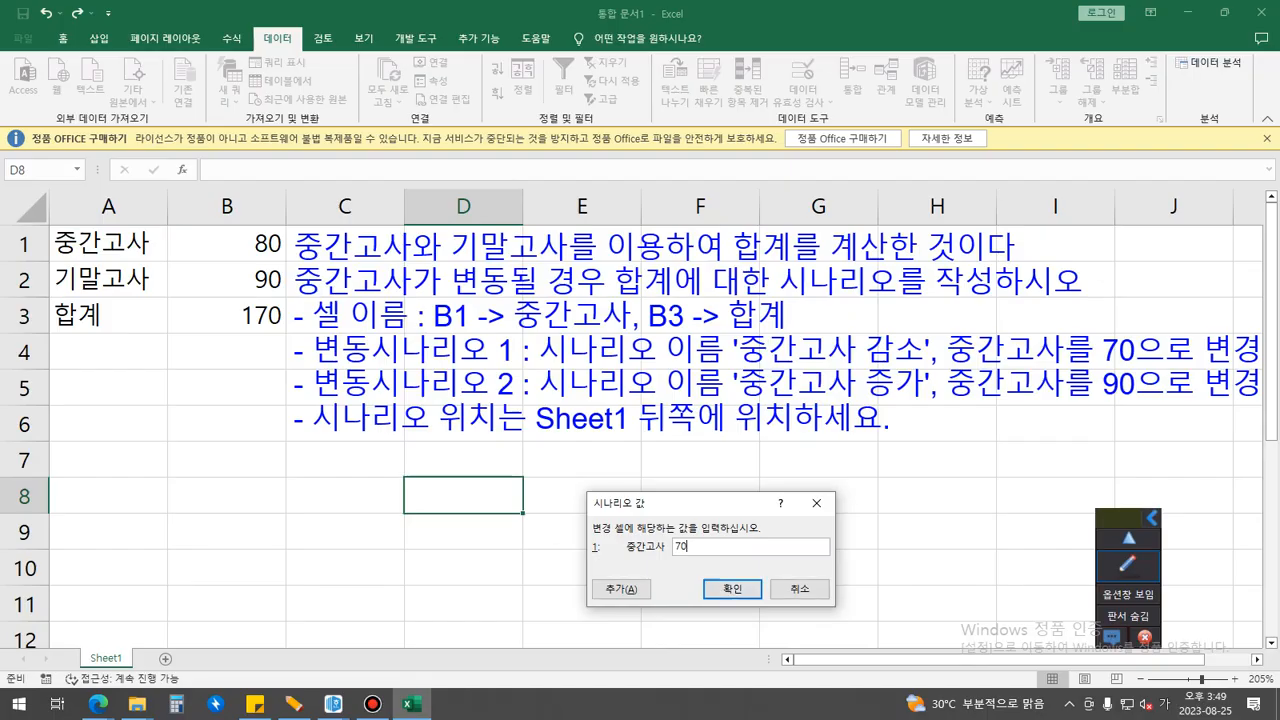
Step: Mark the scenario 2 number in the task text and the dialog's 추가 option with the annotation pen, and clear the marks
drag(494, 177, 590, 173)
drag(613, 564, 698, 528)
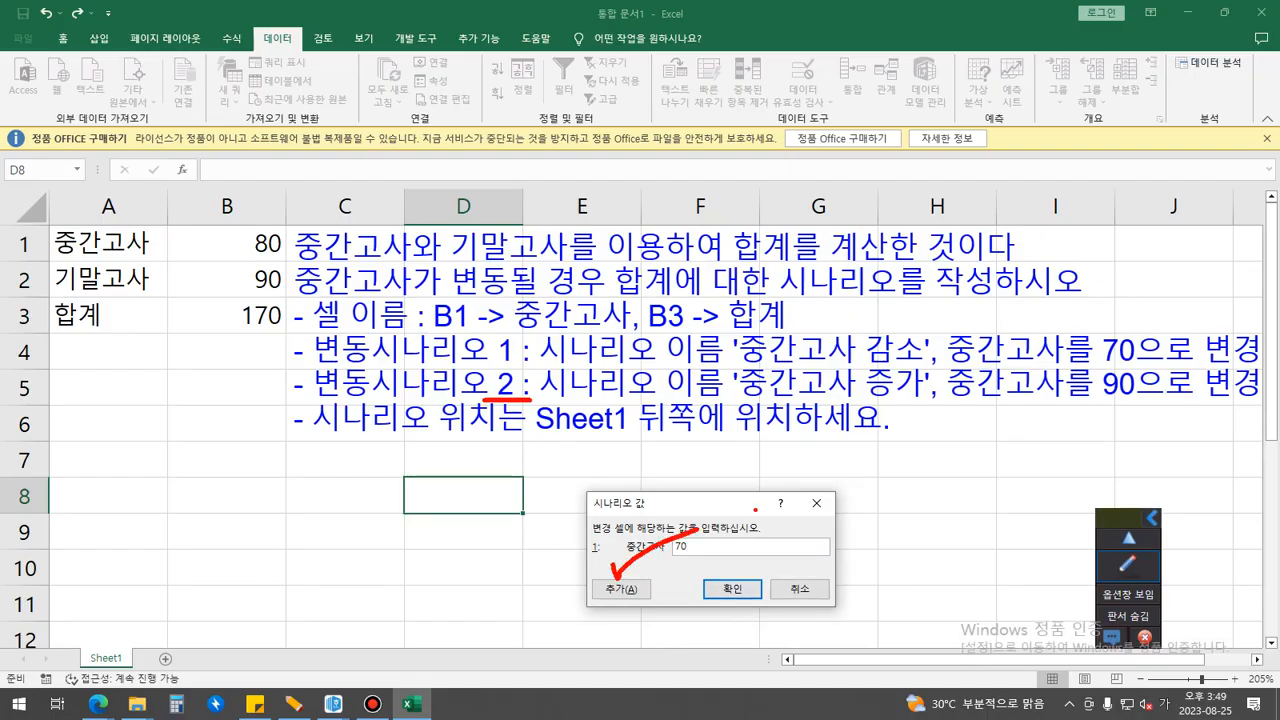
key(Escape)
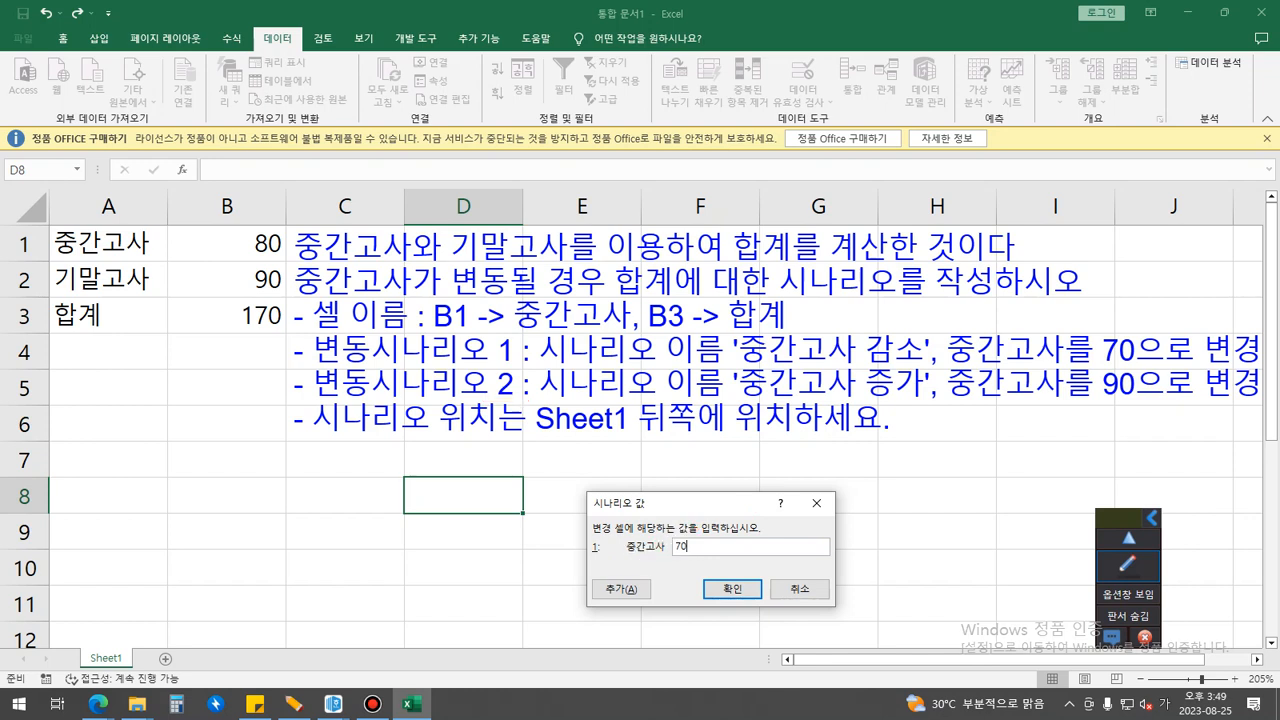
Step: Save the first scenario and add a second one for cell B1 named "중간고사 증가" with a 중간고사 value of 90
key(Return)
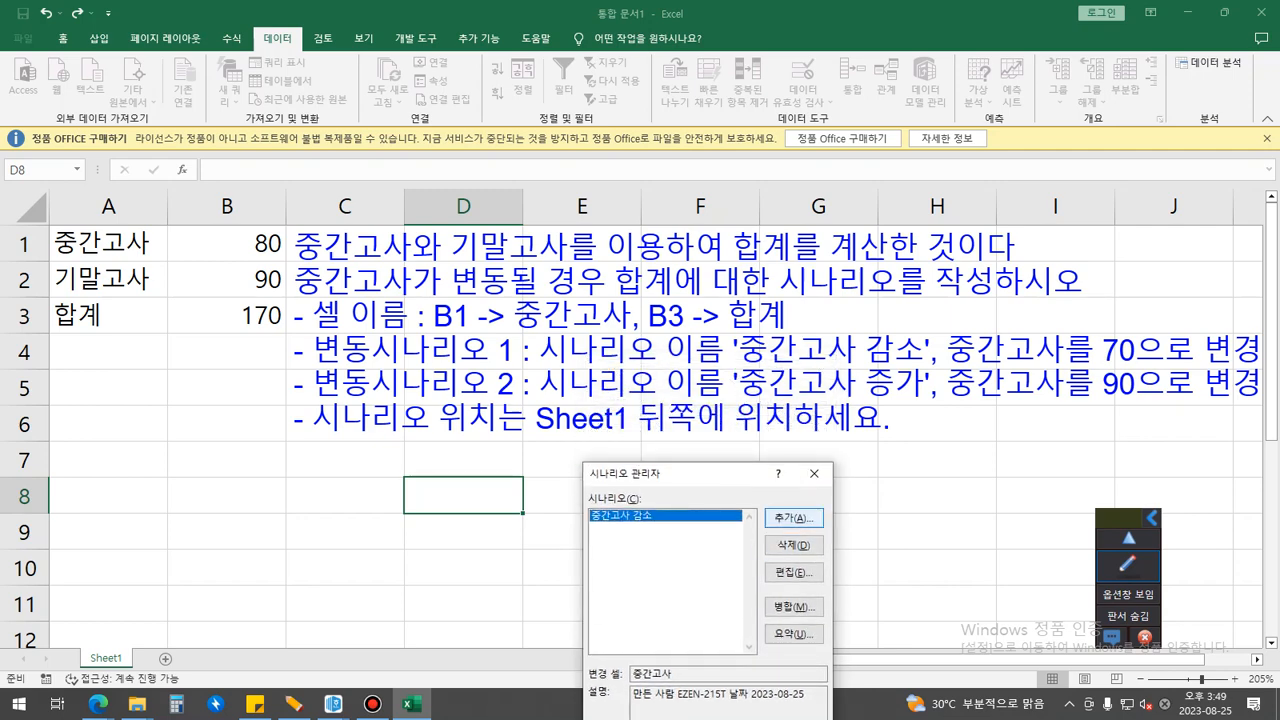
key(Return)
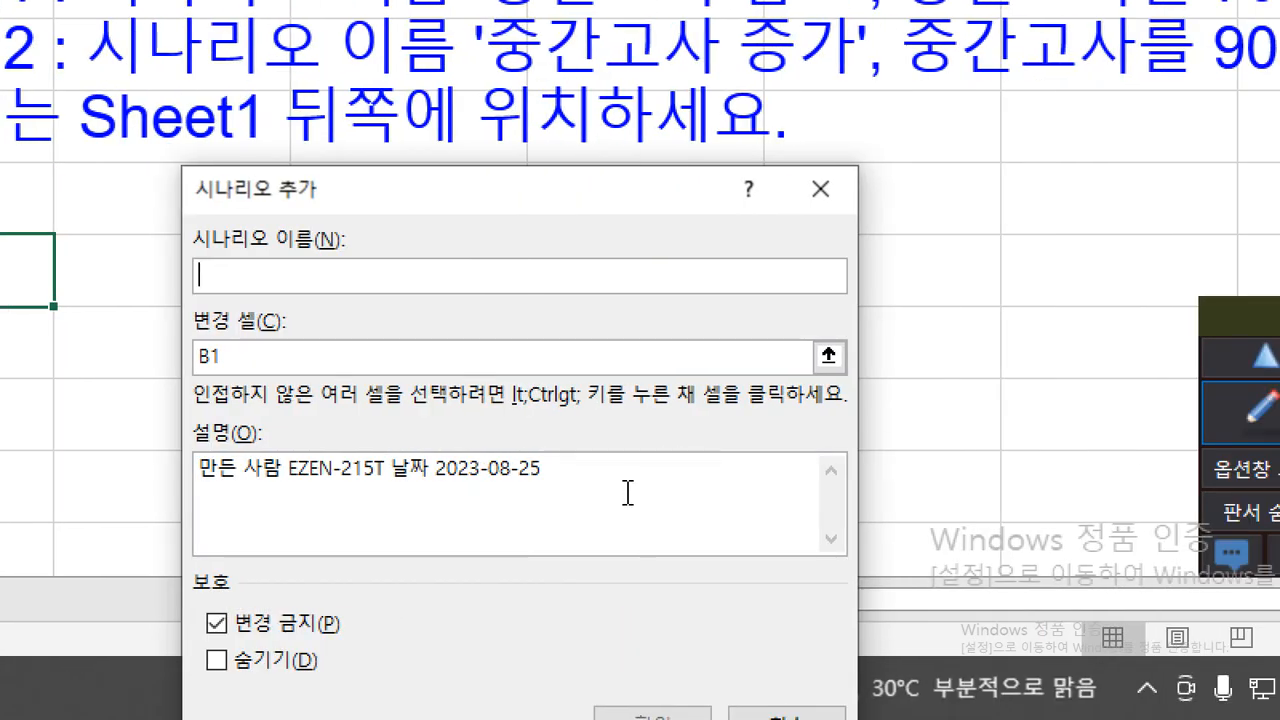
text(중)
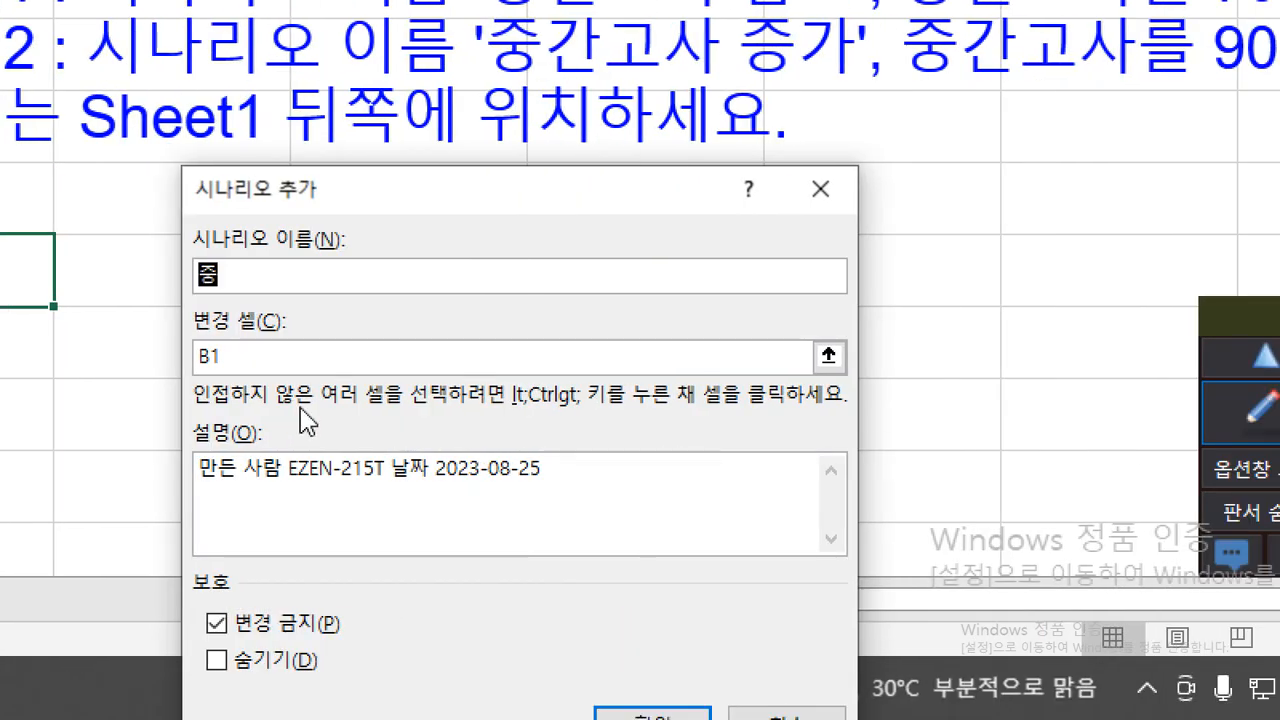
text(간고사 증가)
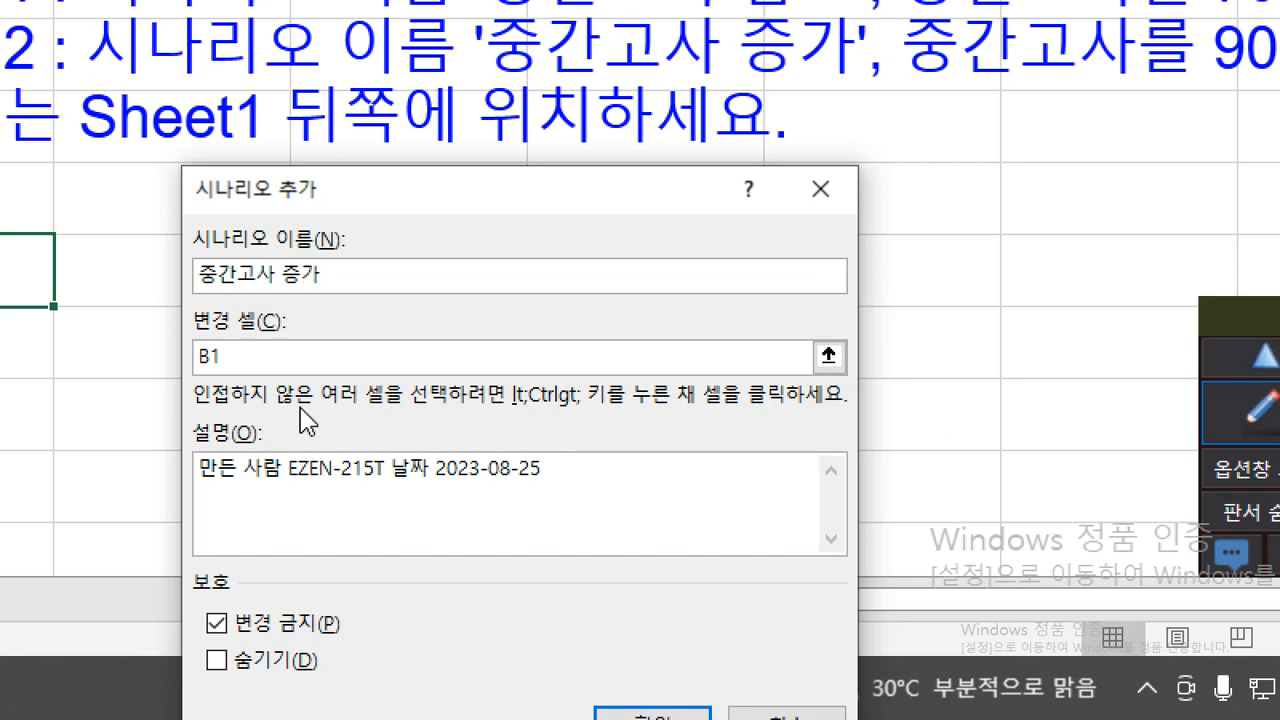
key(Return)
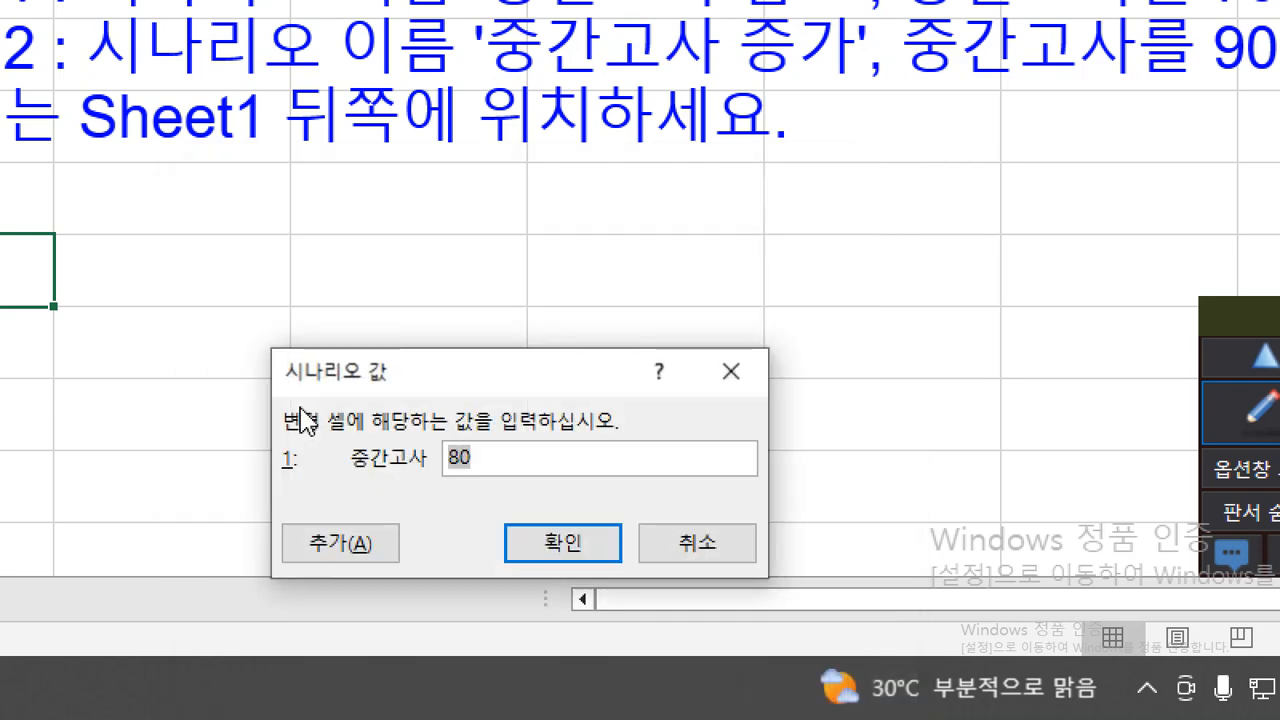
text(90)
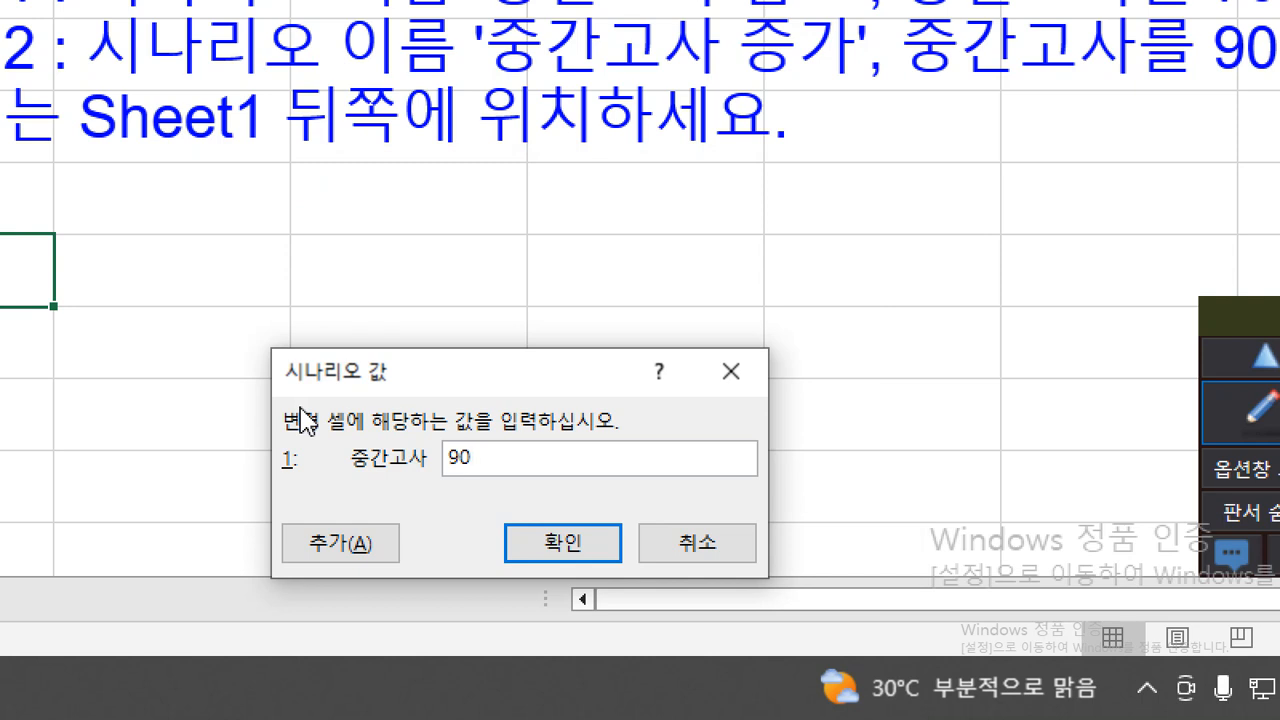
key(Return)
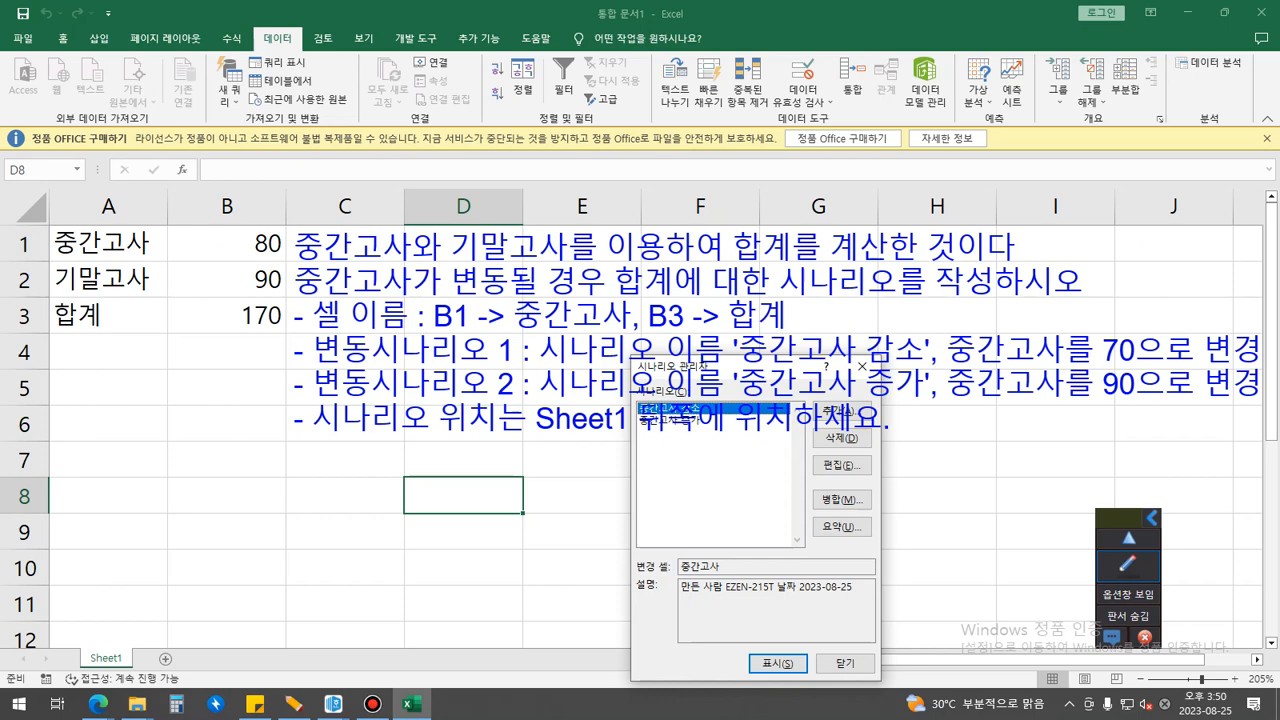
Step: Move the Scenario Manager clear of the task text, mark its 요약 and 표시 options with the annotation pen, and clear the marks
drag(755, 367, 146, 364)
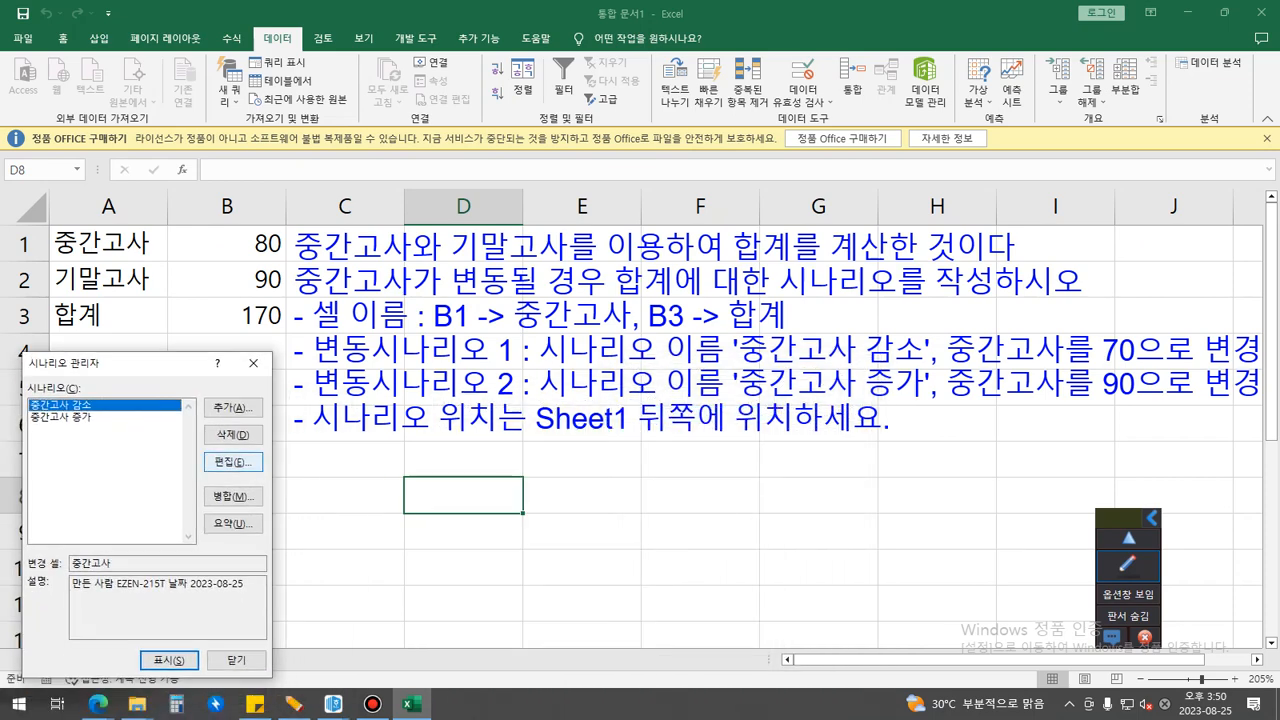
drag(202, 531, 284, 538)
drag(205, 617, 145, 685)
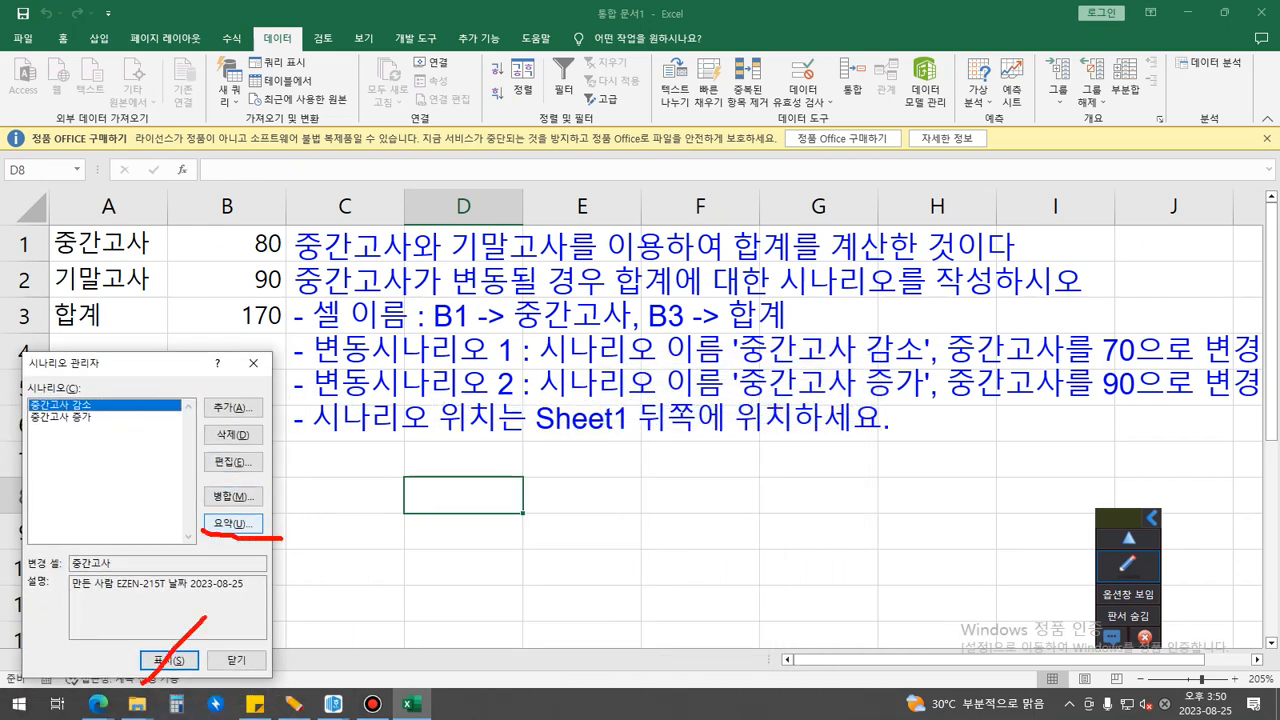
drag(144, 609, 186, 686)
key(Escape)
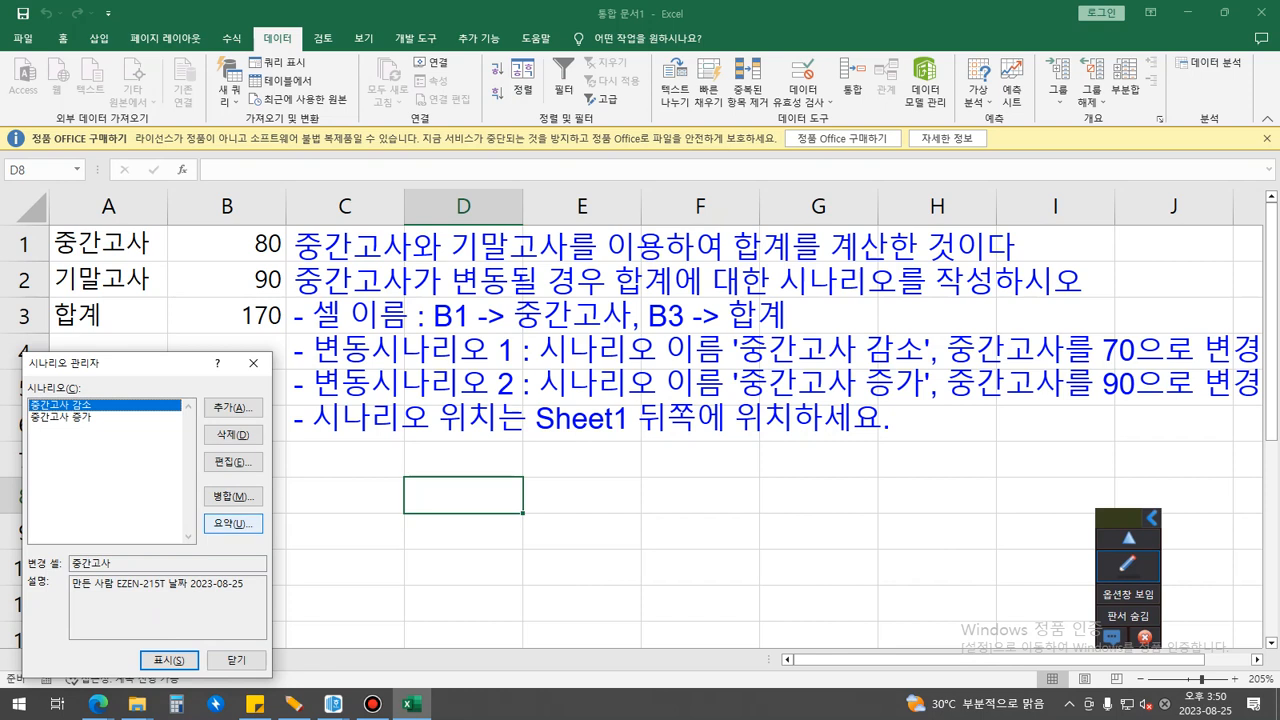
Step: Create a scenario summary report (시나리오 요약) with B3 as the result cell
click(232, 523)
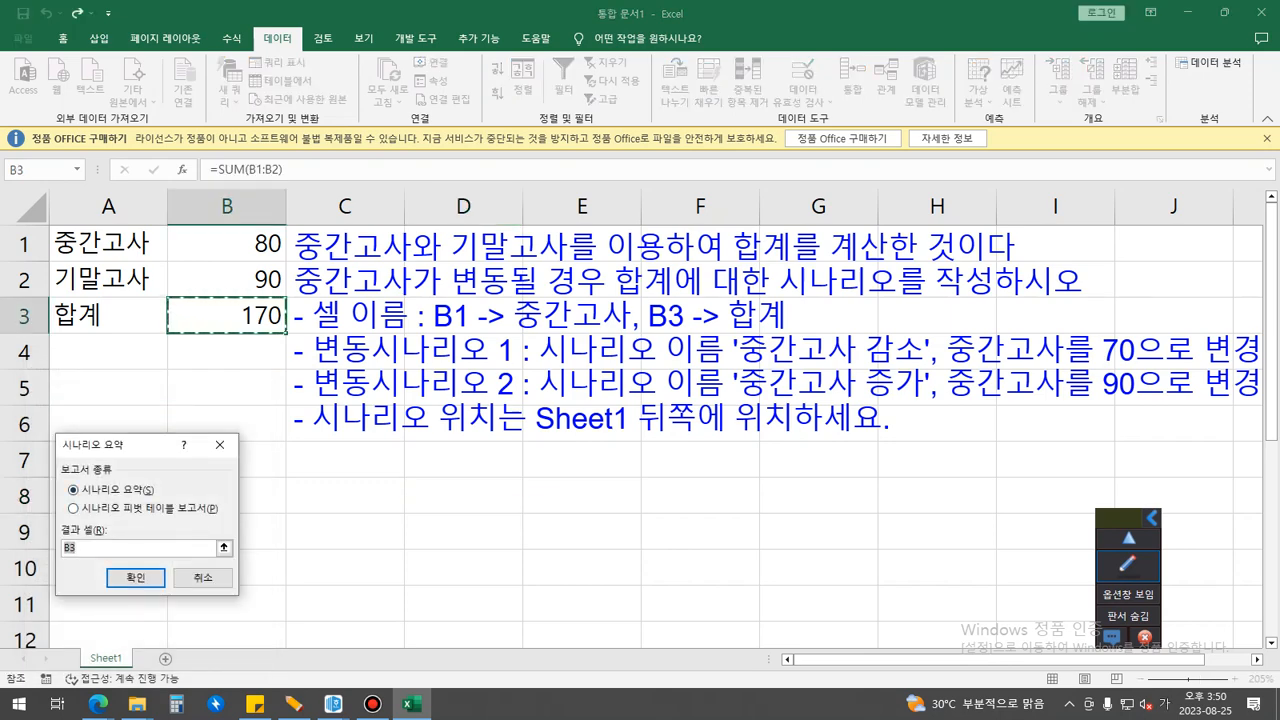
drag(112, 448, 175, 382)
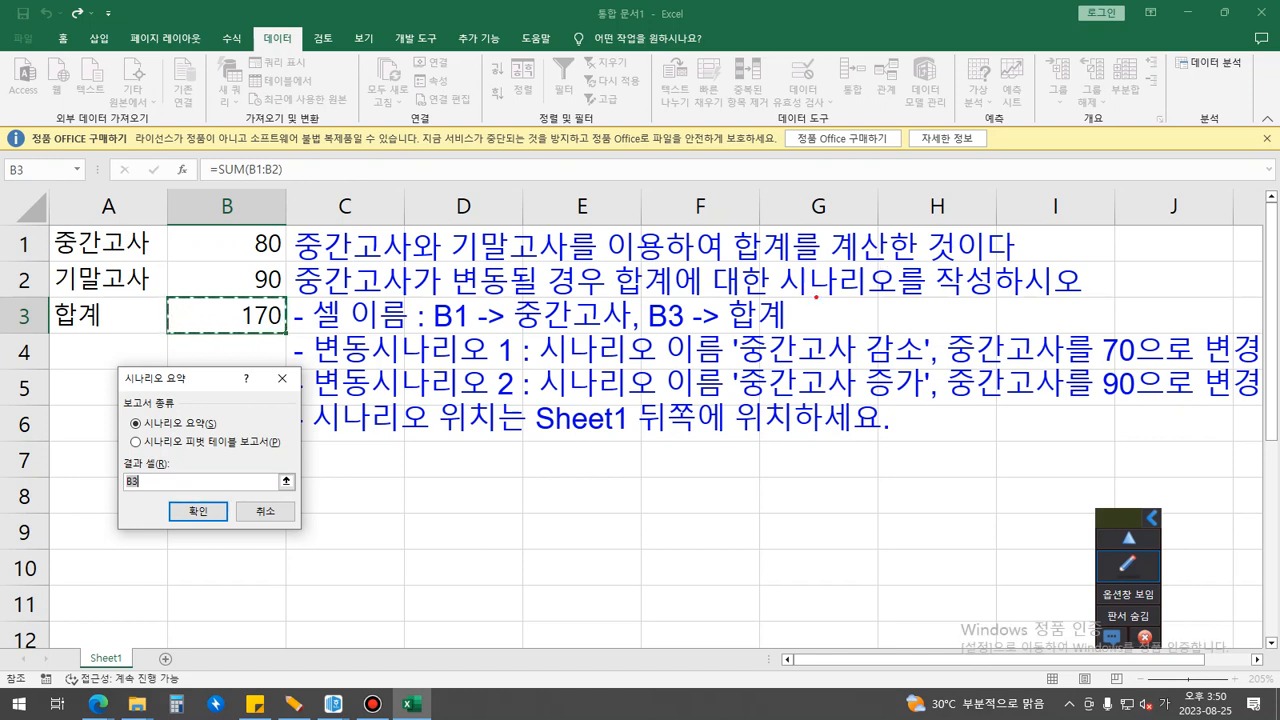
drag(618, 295, 1068, 298)
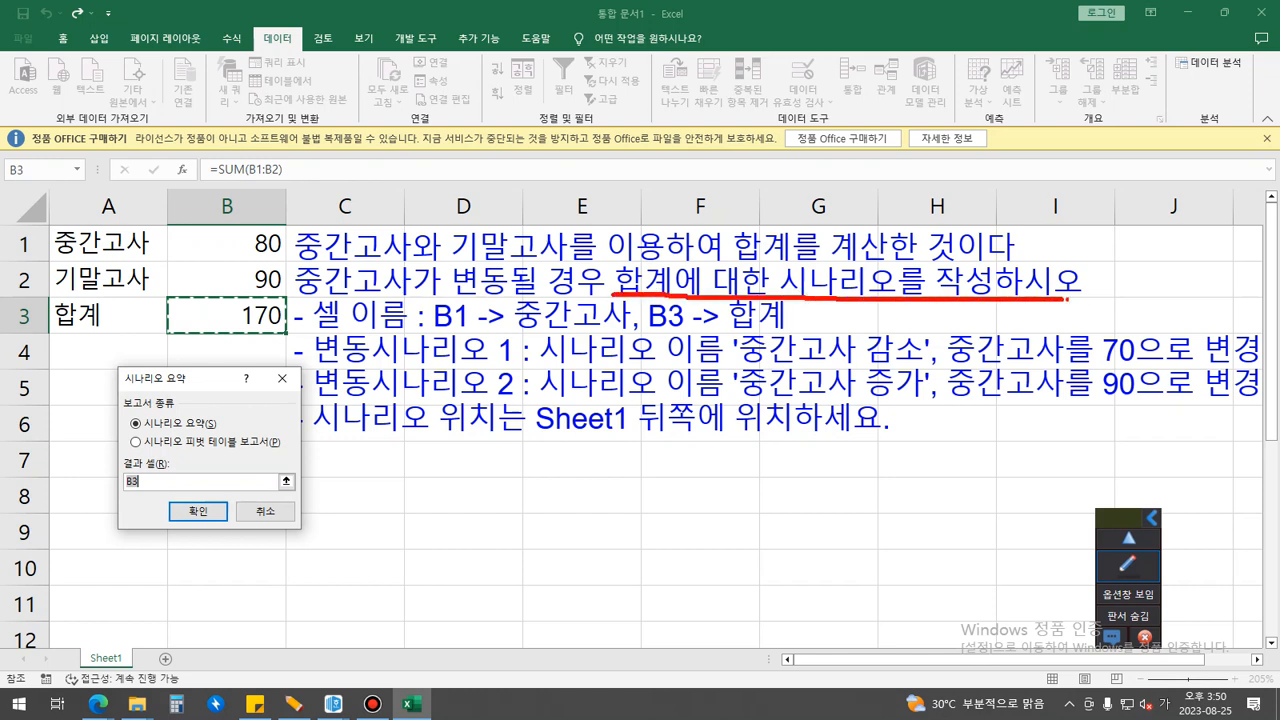
drag(1104, 245, 1047, 271)
key(Escape)
drag(165, 483, 42, 489)
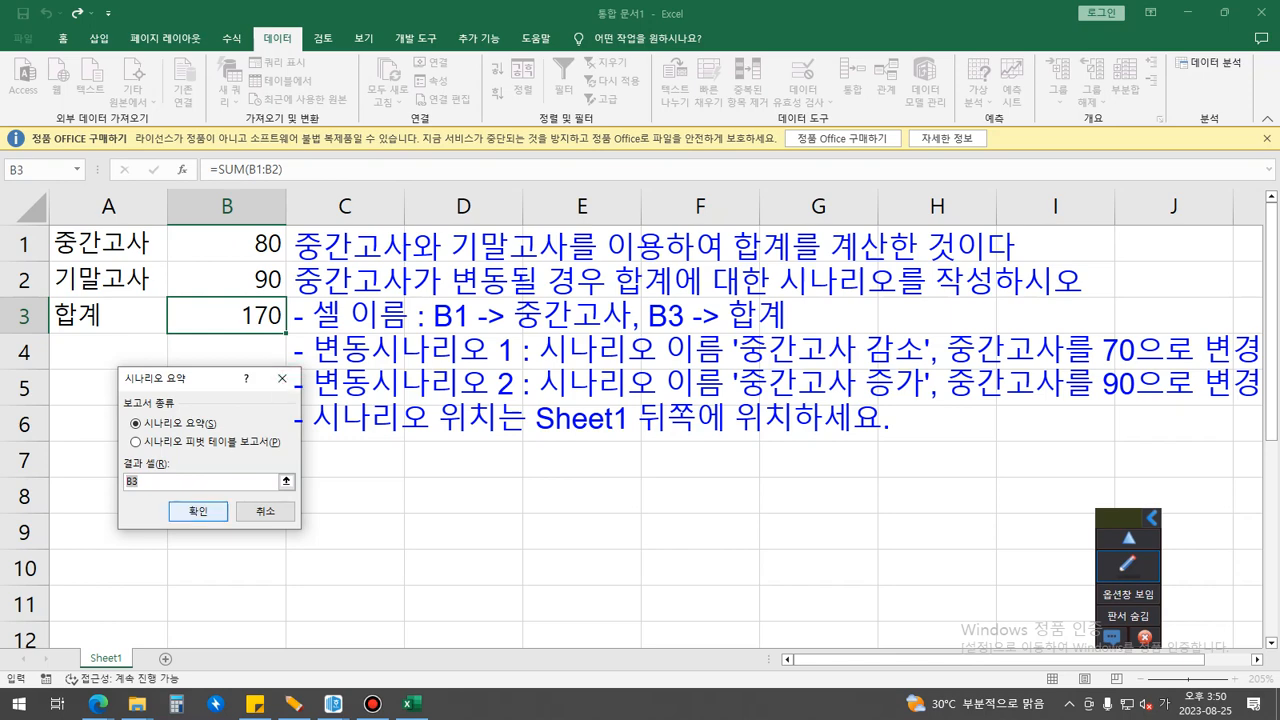
click(198, 511)
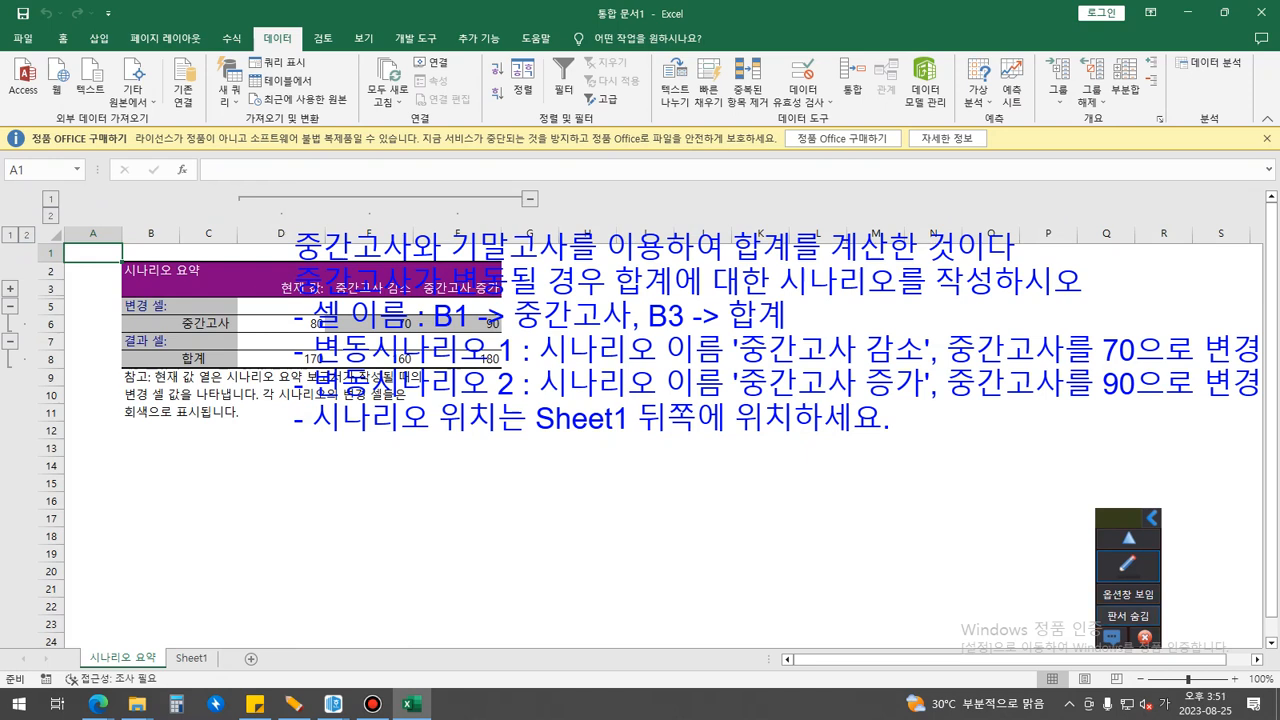
Step: Hide the task text overlay to examine the 합계 row of the scenario summary, and show the overlay again
click(1128, 616)
click(262, 358)
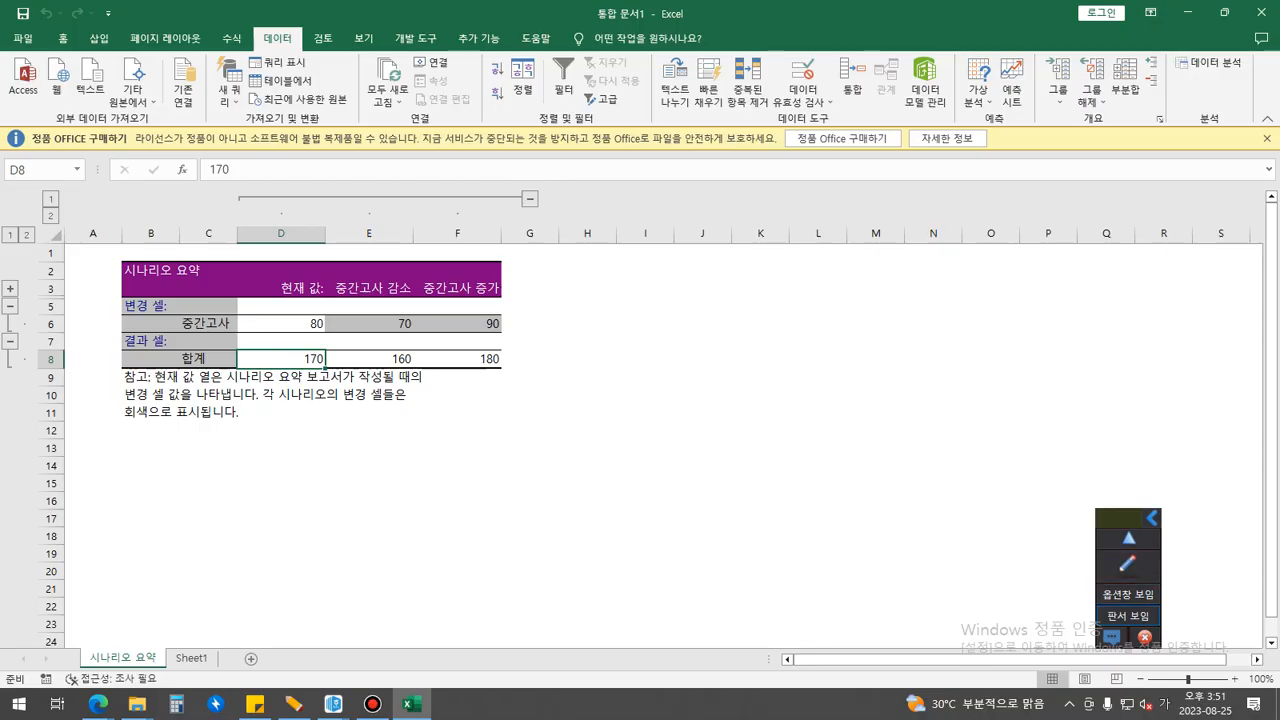
click(1128, 616)
Step: Mark the sheet-position instruction and the summary sheet's target position after Sheet1 with the annotation pen, and clear the marks
mouse_move(1124, 627)
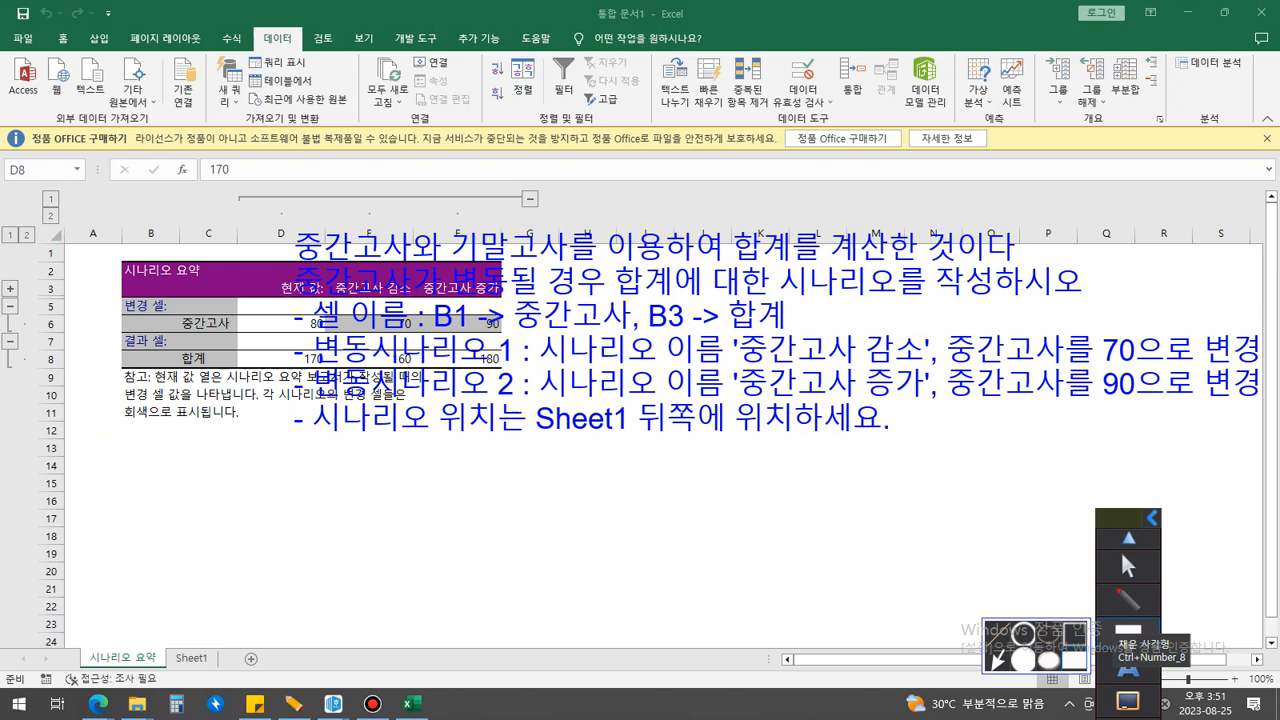
click(1074, 660)
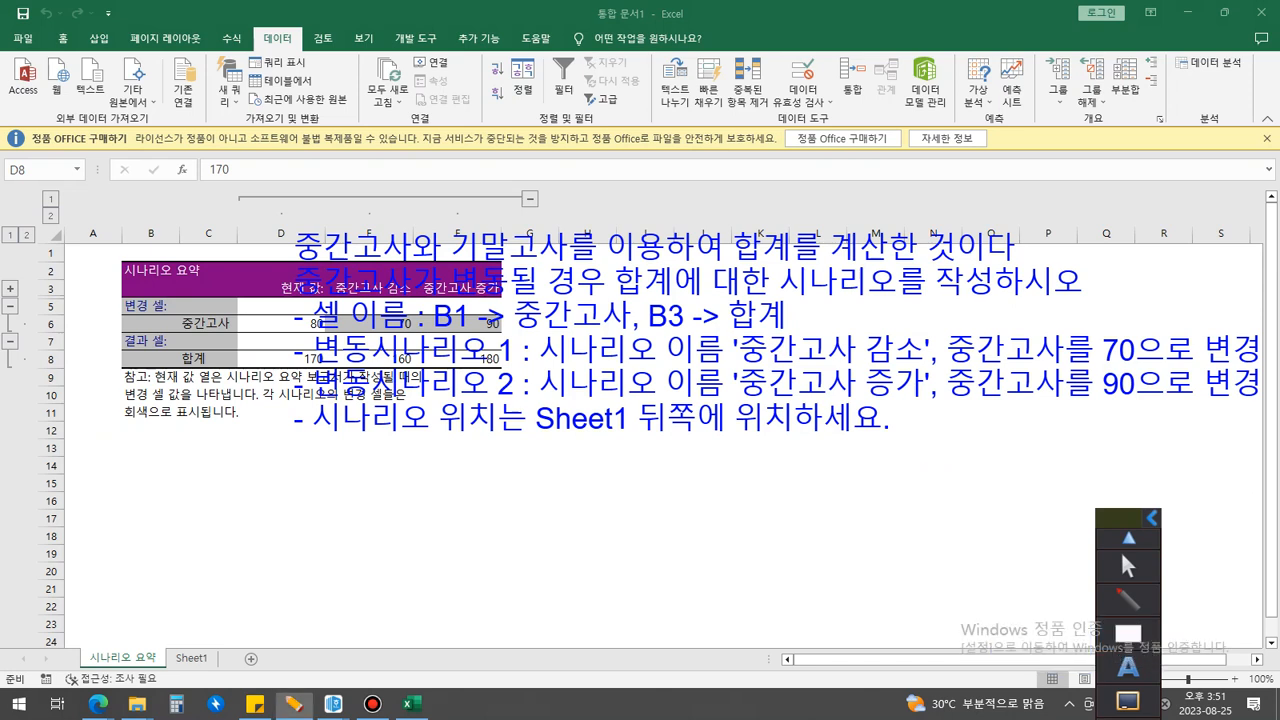
drag(440, 438, 902, 444)
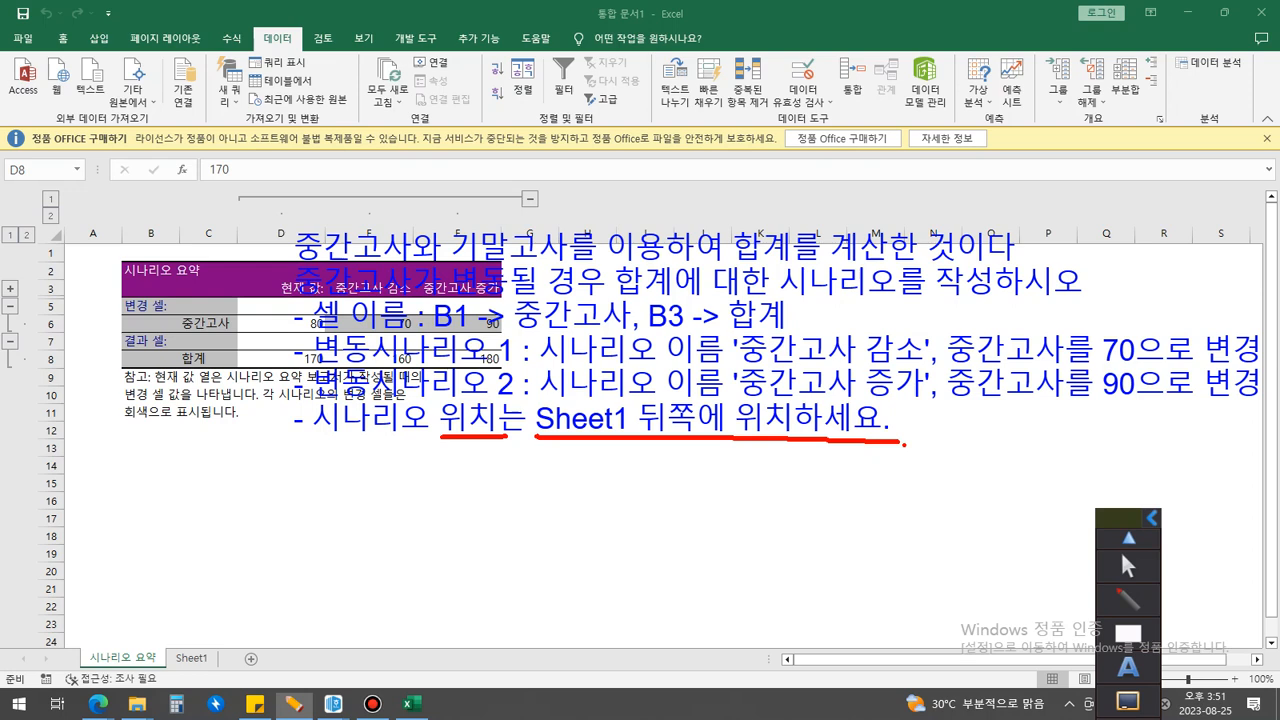
mouse_move(158, 661)
mouse_down()
mouse_move(137, 676)
mouse_move(82, 645)
mouse_move(150, 668)
mouse_move(130, 670)
mouse_move(236, 612)
mouse_move(238, 645)
mouse_move(296, 603)
mouse_up()
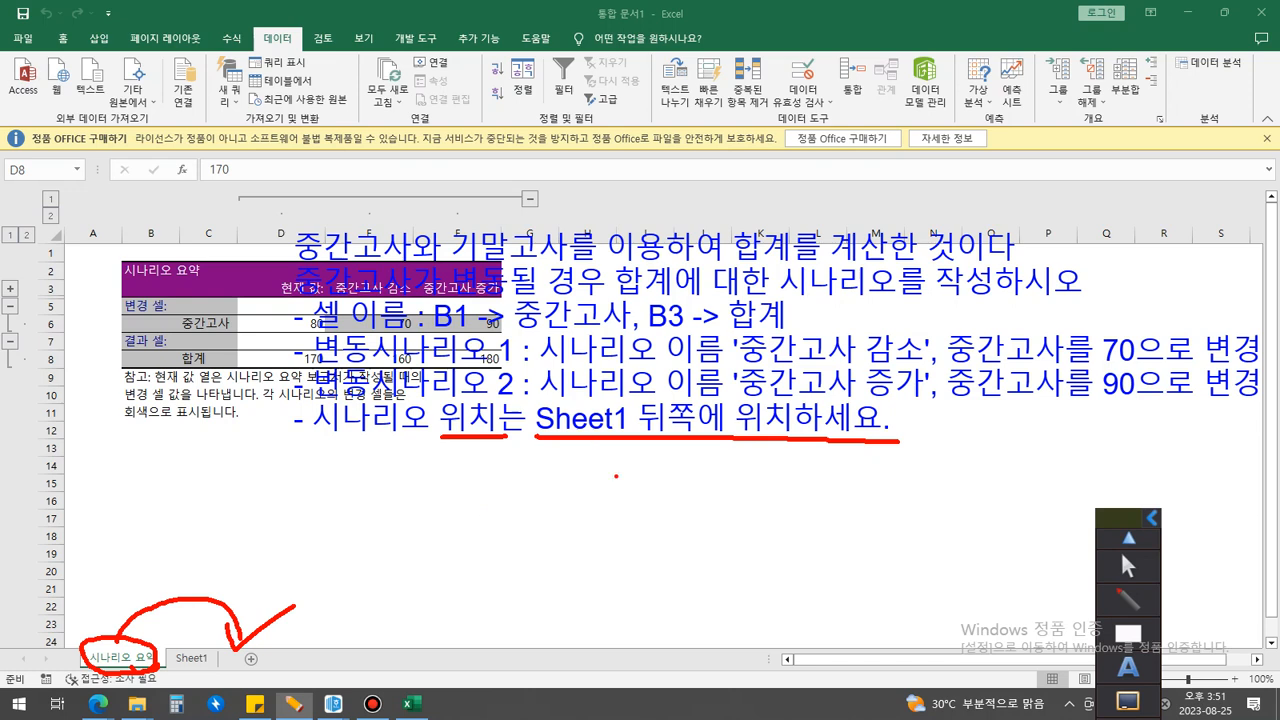
key(Escape)
Step: Move the 시나리오 요약 sheet behind Sheet1 and switch to Sheet1
mouse_move(137, 656)
mouse_down()
mouse_move(234, 655)
mouse_move(132, 647)
mouse_move(215, 657)
mouse_up()
click(1128, 566)
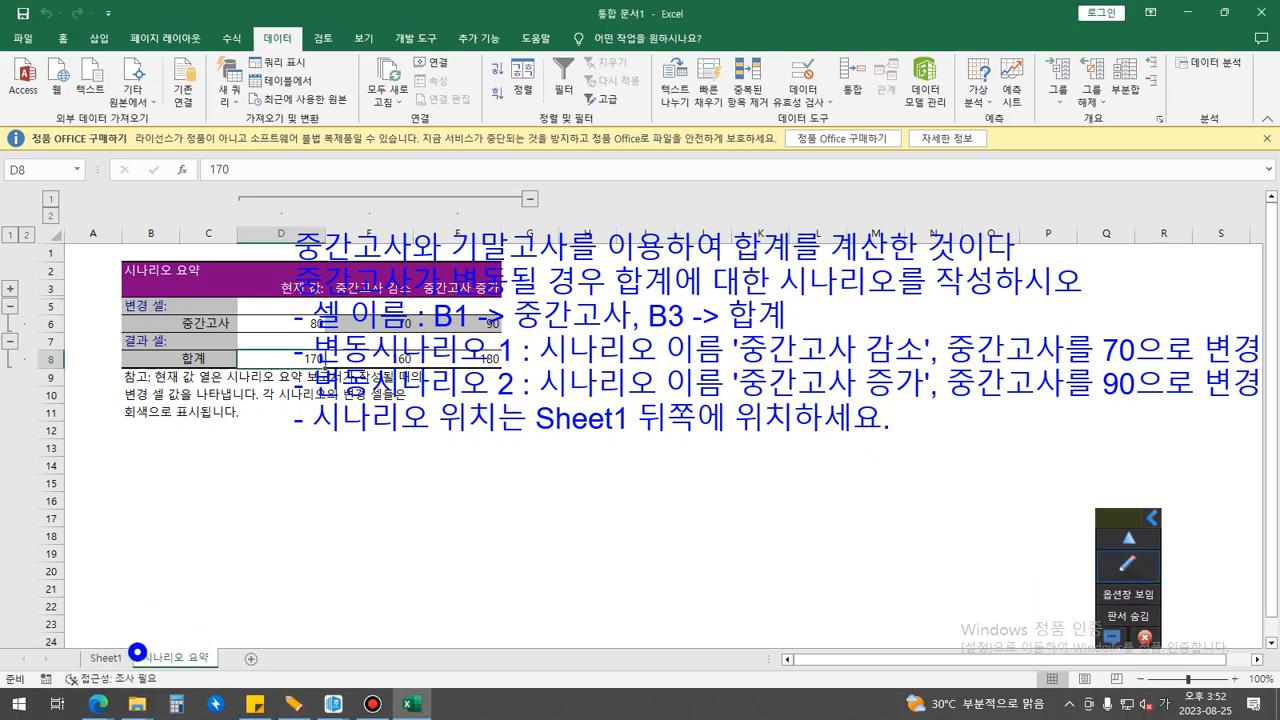
click(137, 652)
Step: Open the Scenario Manager on Sheet1 and move its dialog clear of the score values in A1:B3
click(463, 497)
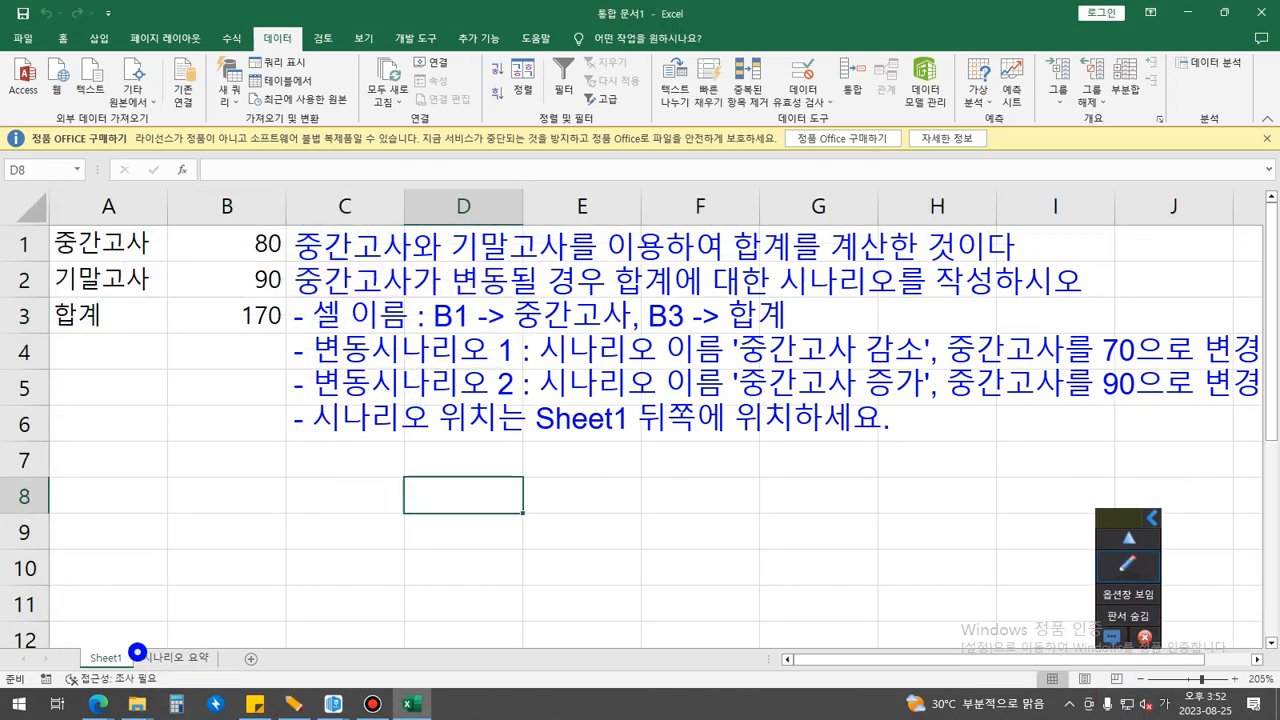
click(345, 461)
click(227, 352)
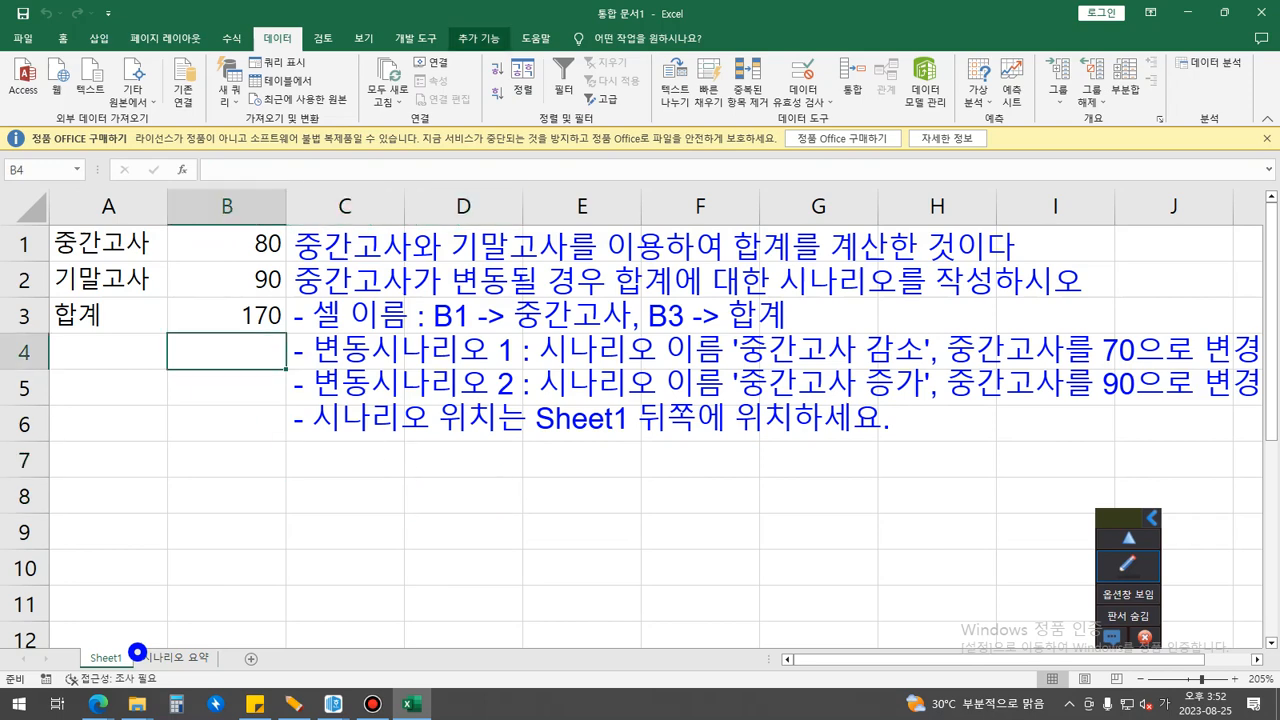
click(978, 90)
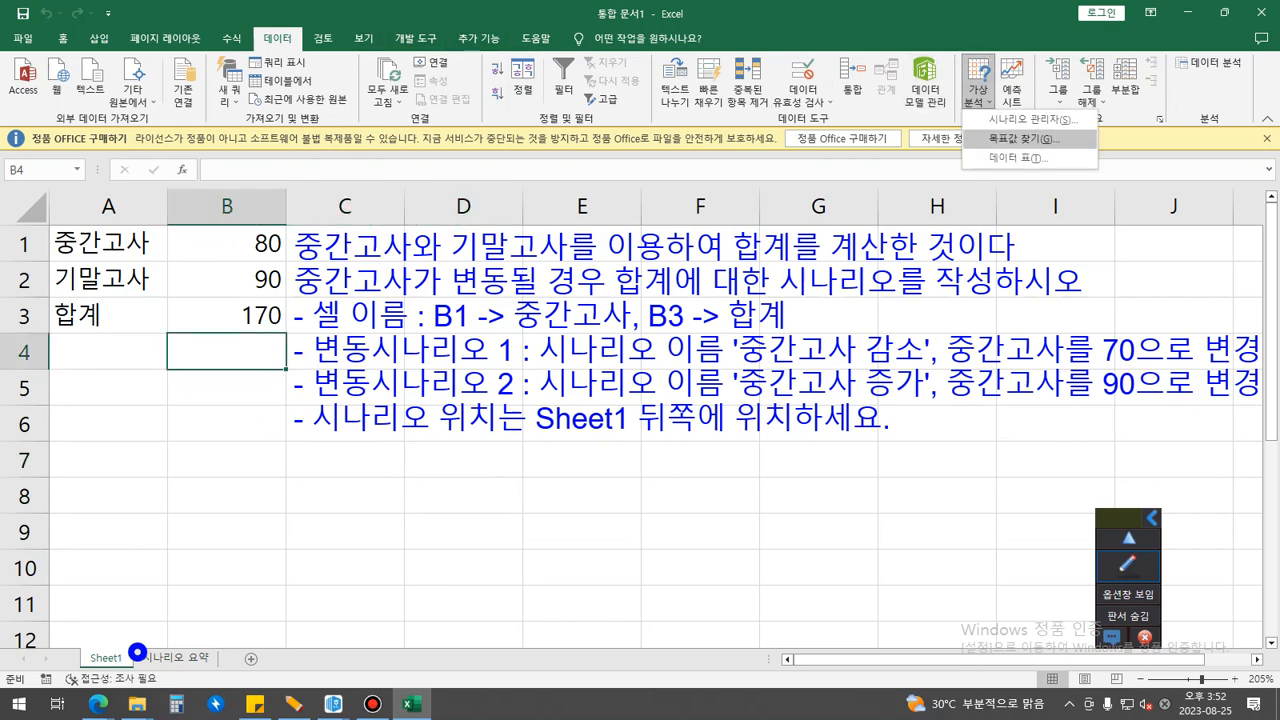
click(1020, 113)
drag(172, 293, 148, 357)
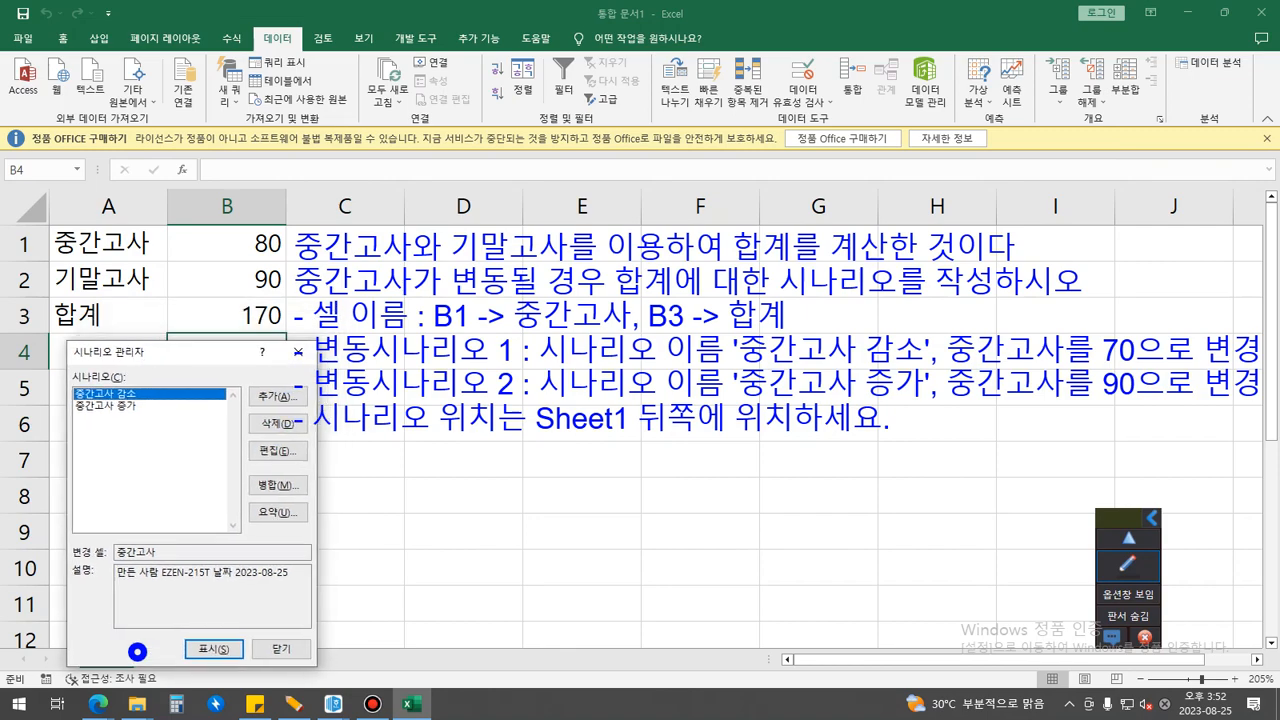
key(ctrl+4)
drag(377, 309, 334, 297)
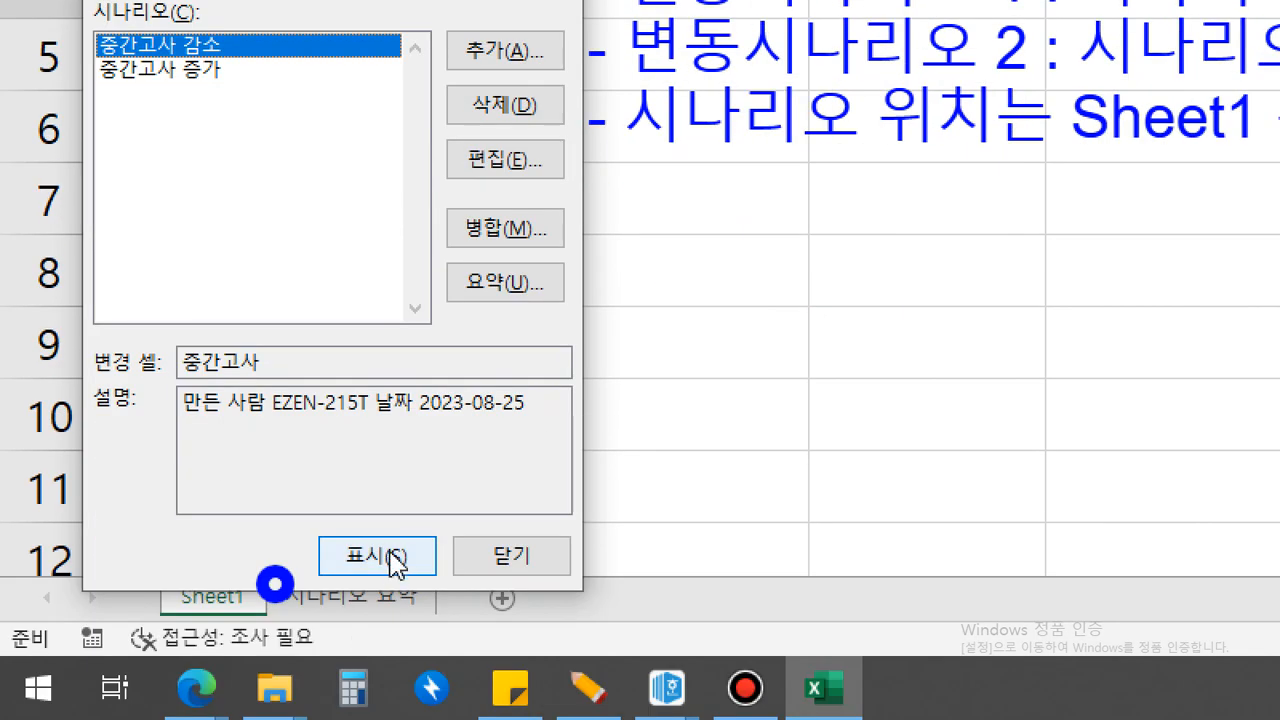
click(390, 558)
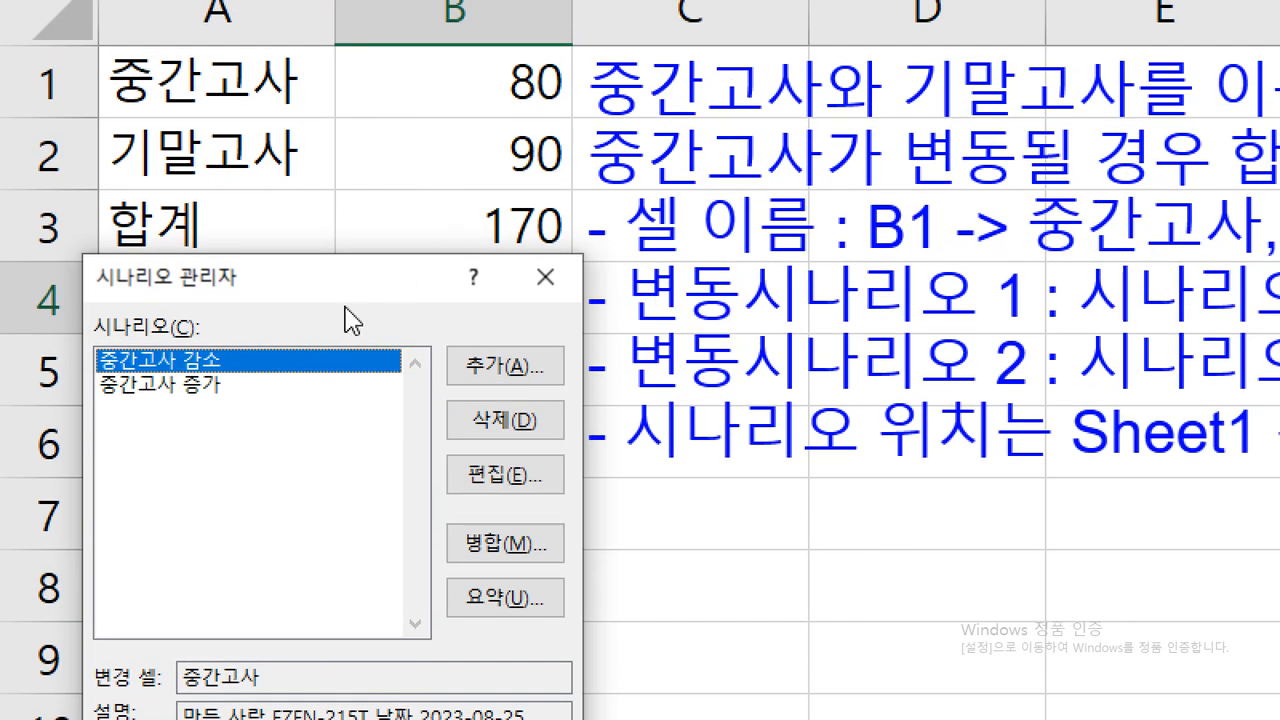
drag(313, 268, 793, 168)
Step: Show the 중간고사 감소 and 중간고사 증가 scenarios in turn on Sheet1, and close the Scenario Manager
click(880, 604)
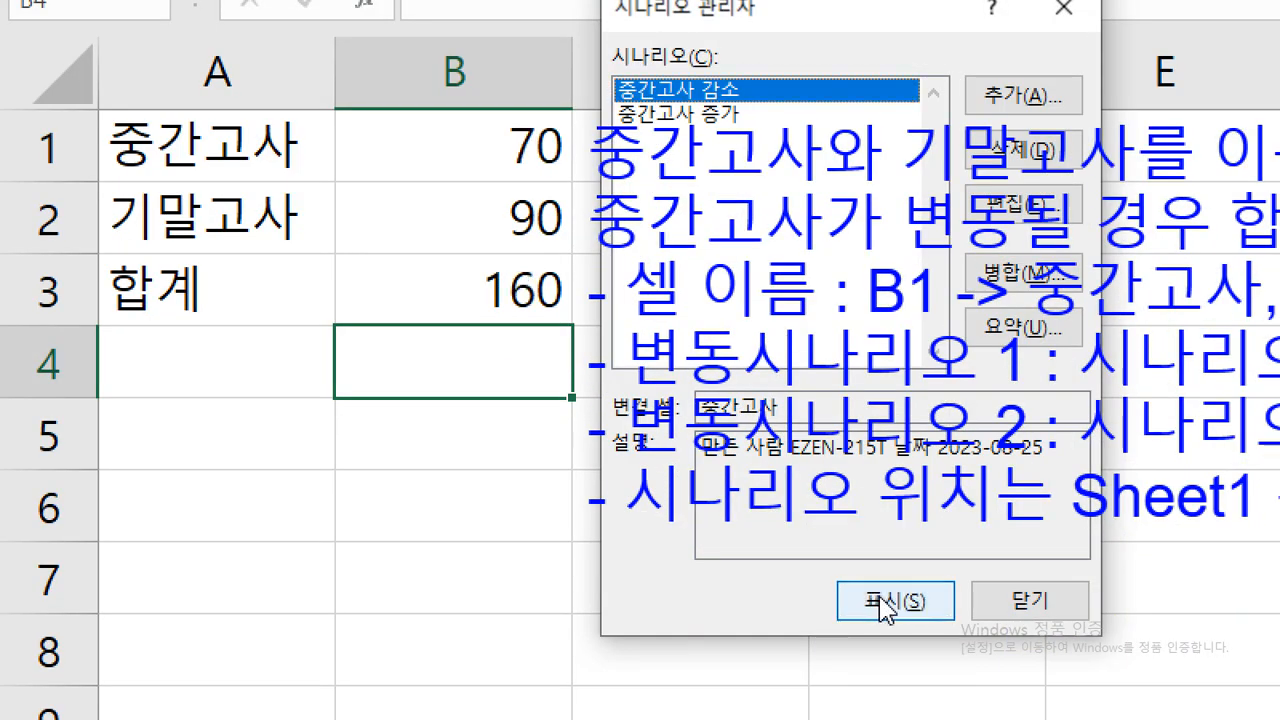
click(754, 116)
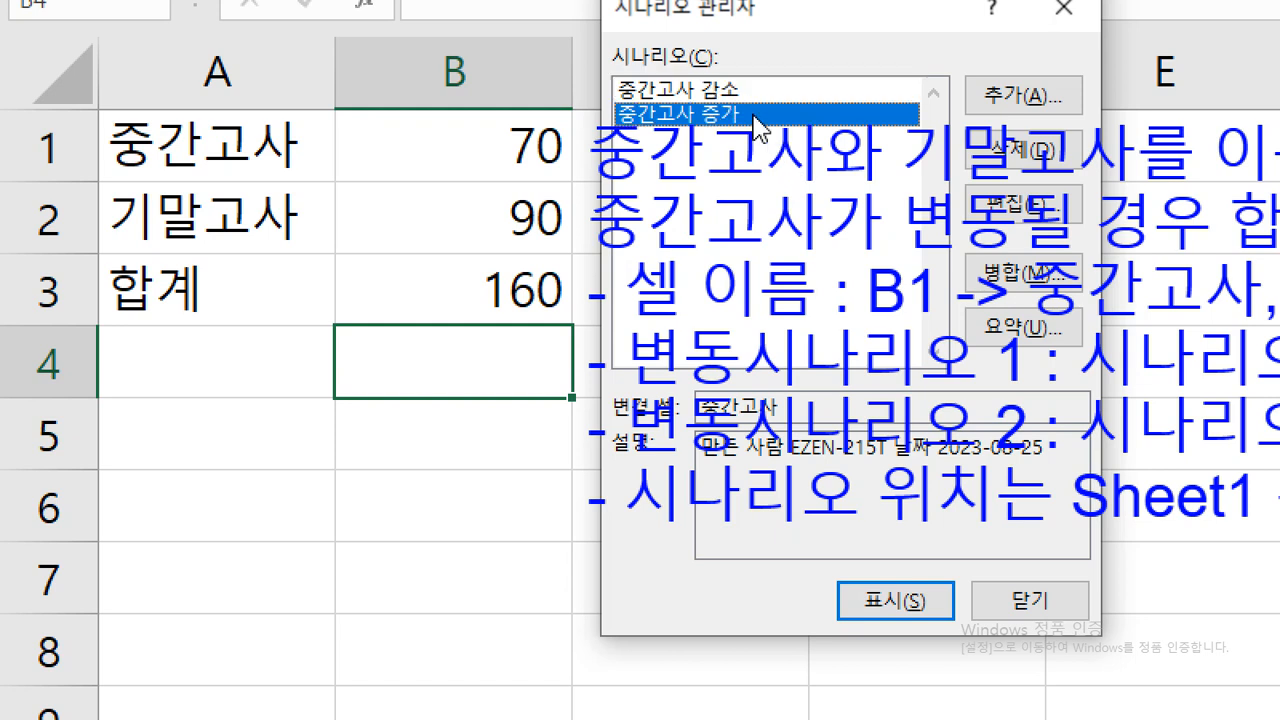
click(880, 605)
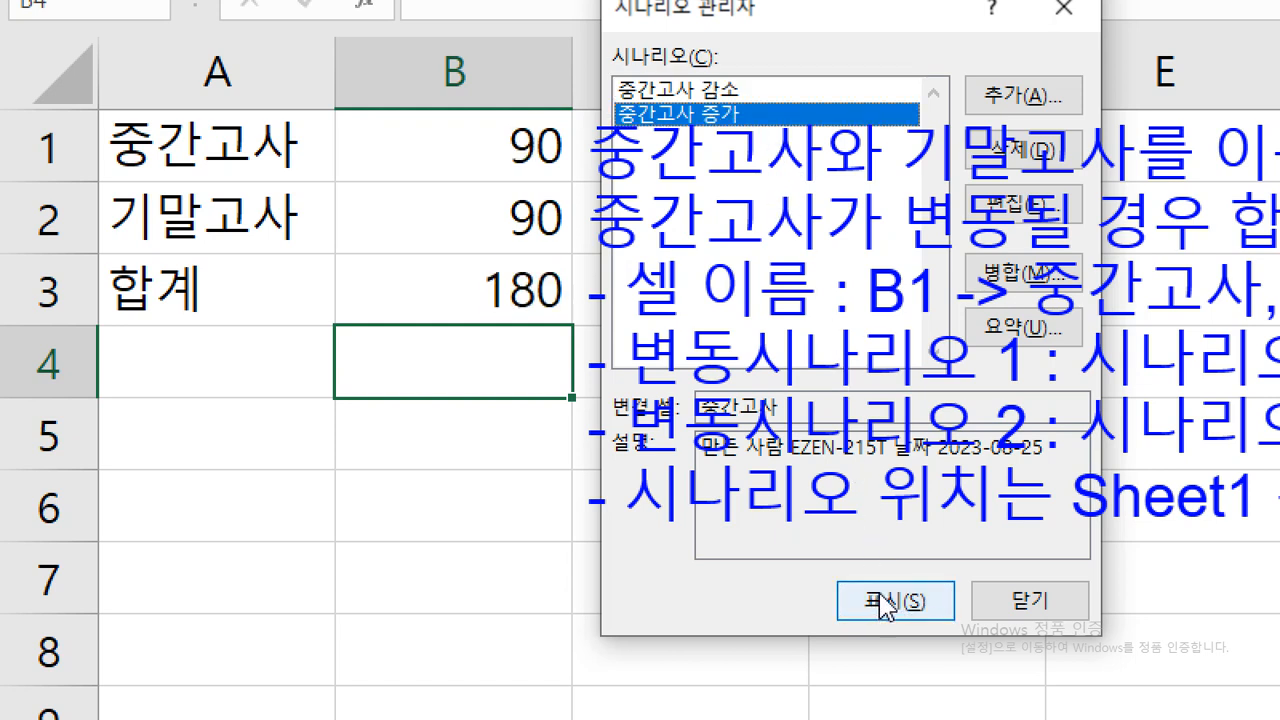
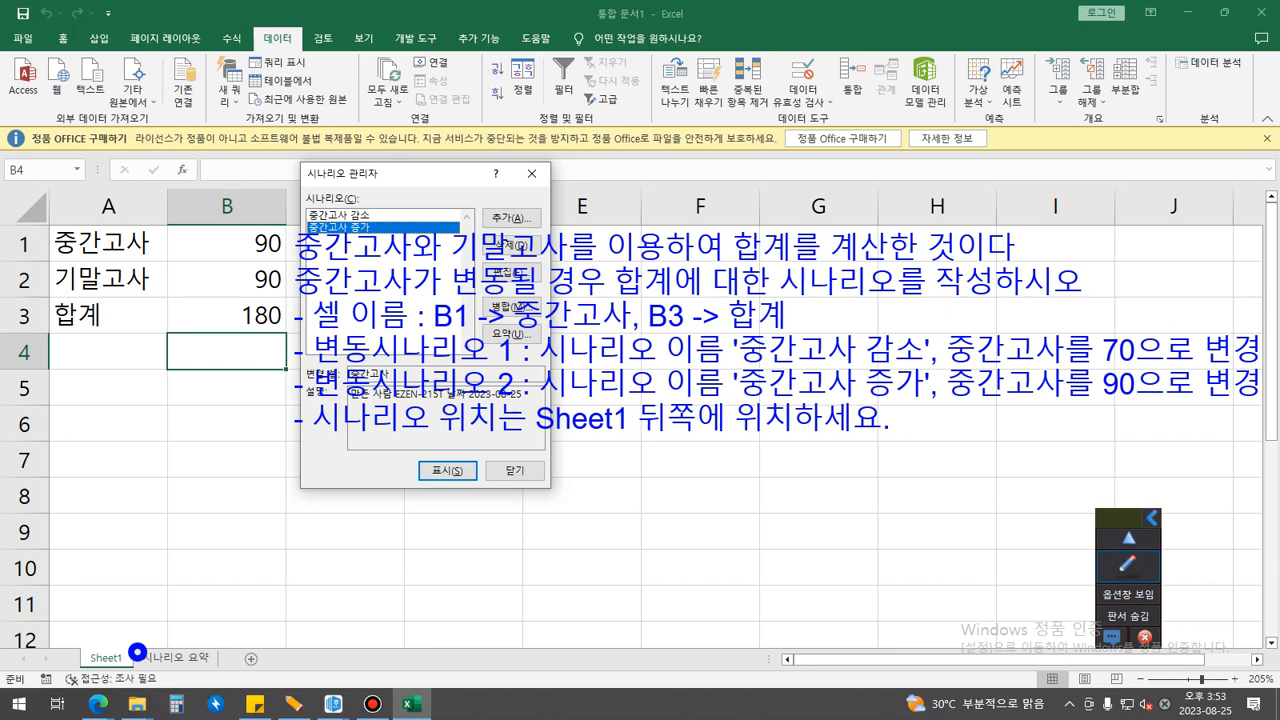
click(514, 470)
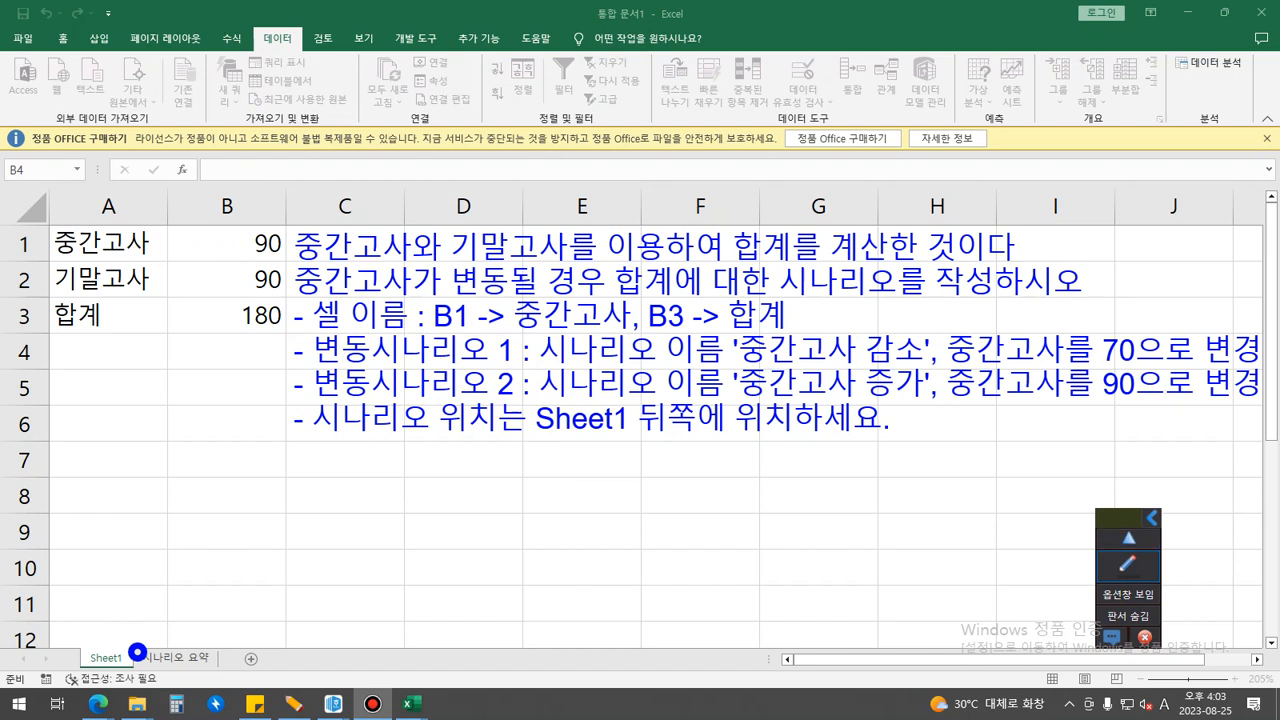
Step: Add an on-screen text note reading p.348, 상시시험문제 7회 and 분석작업 2번, and move it above the task text
click(1128, 565)
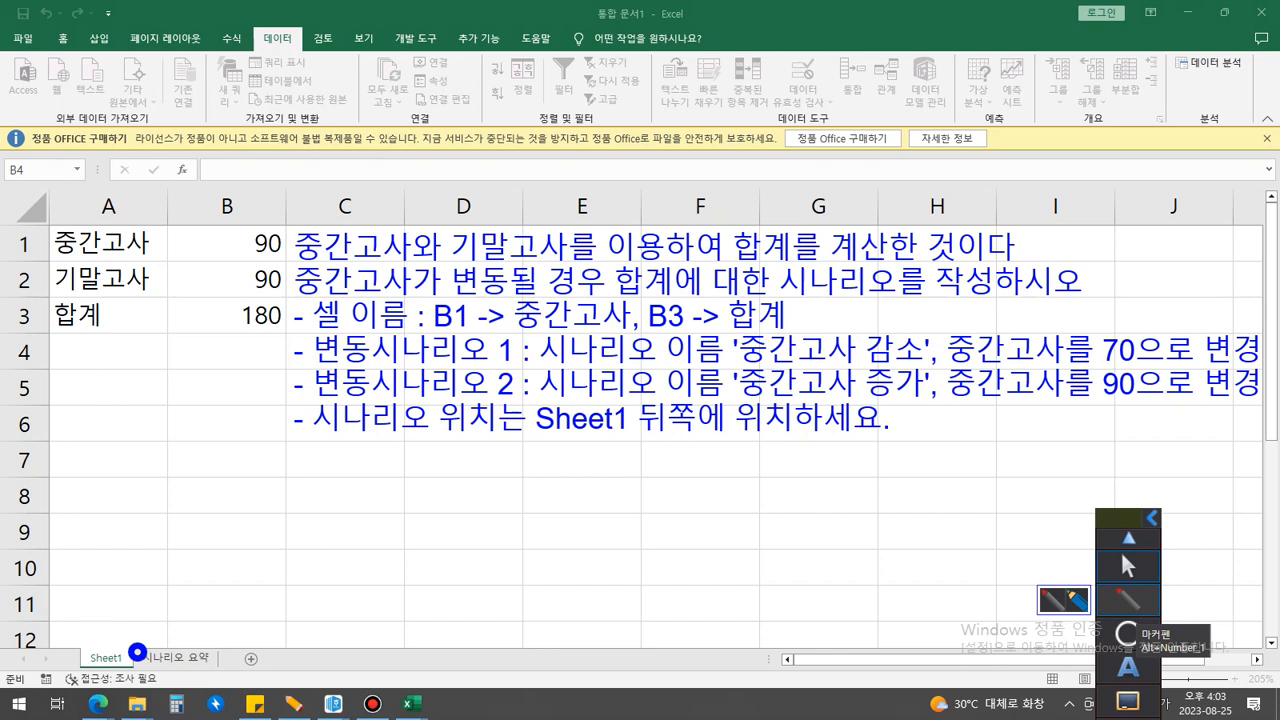
click(1128, 667)
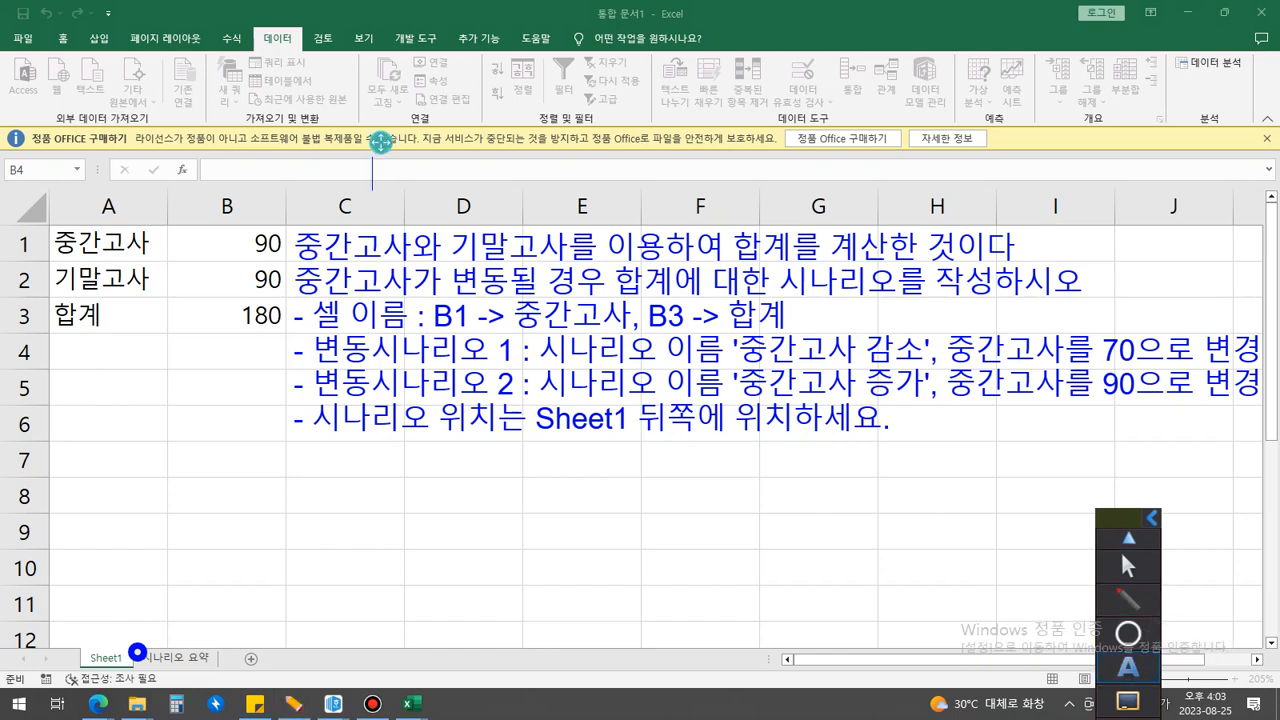
click(372, 174)
text(p.348 )
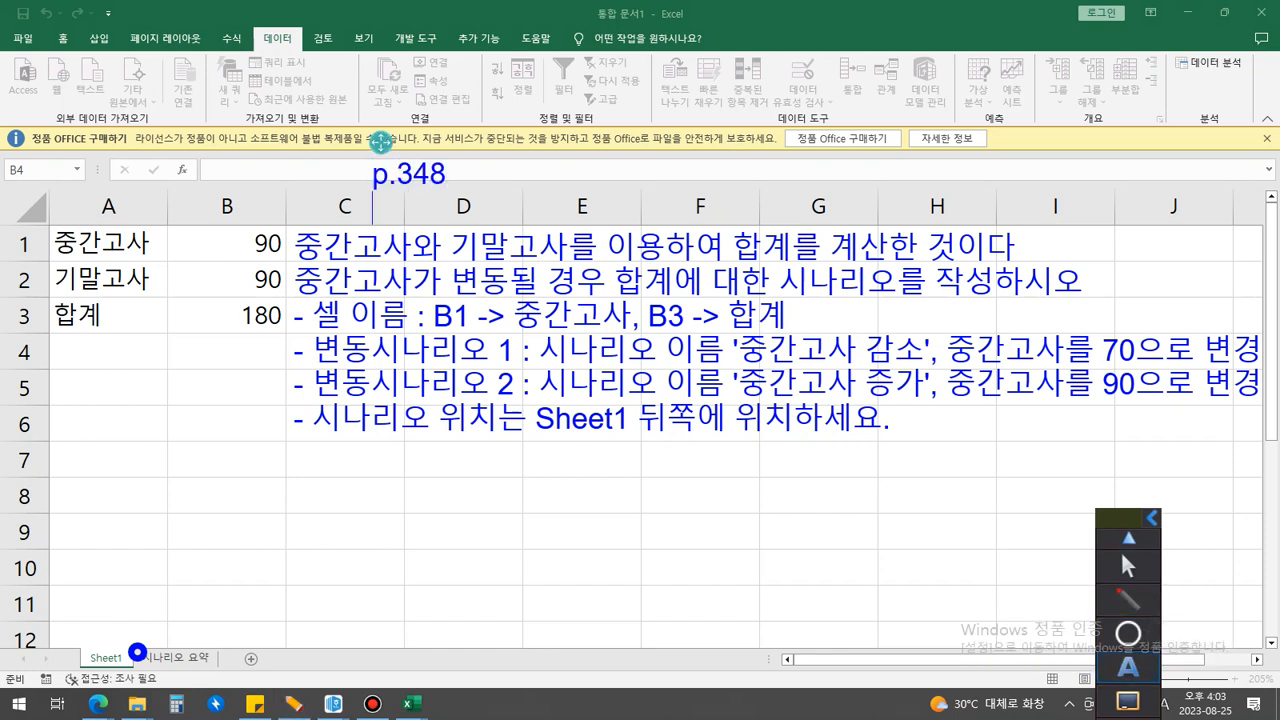
text(상시시)
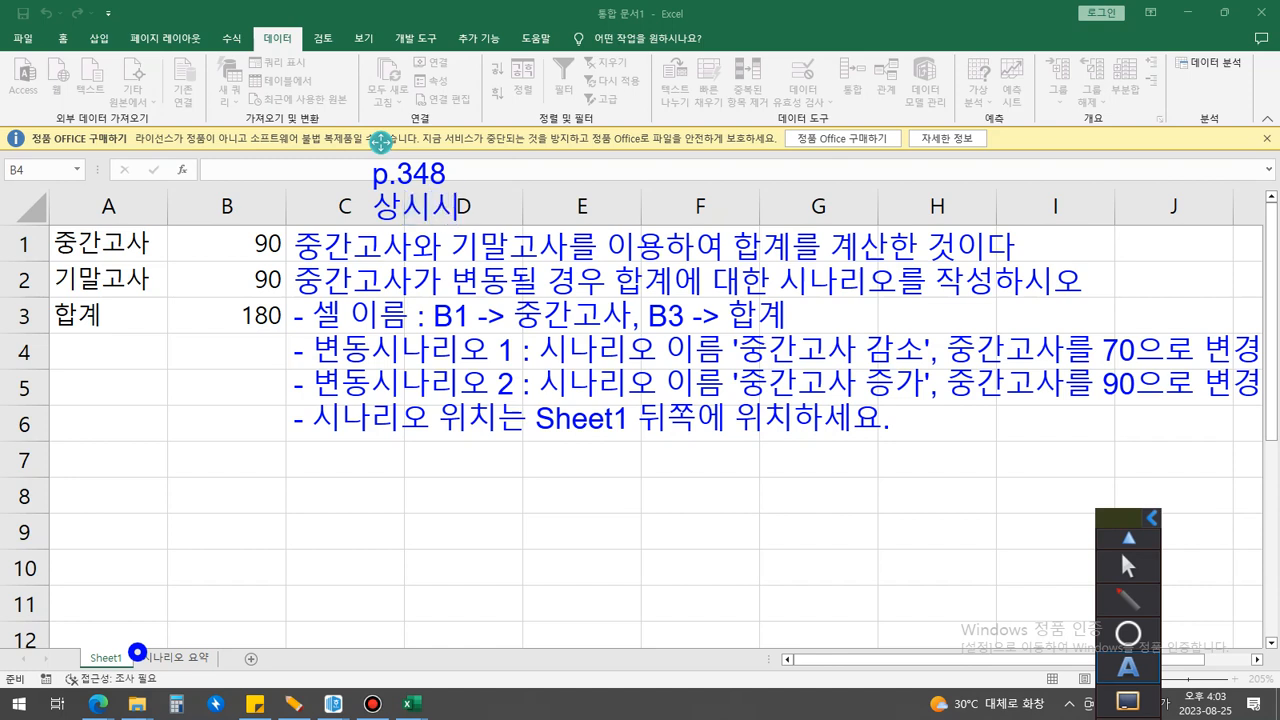
text(험문제)
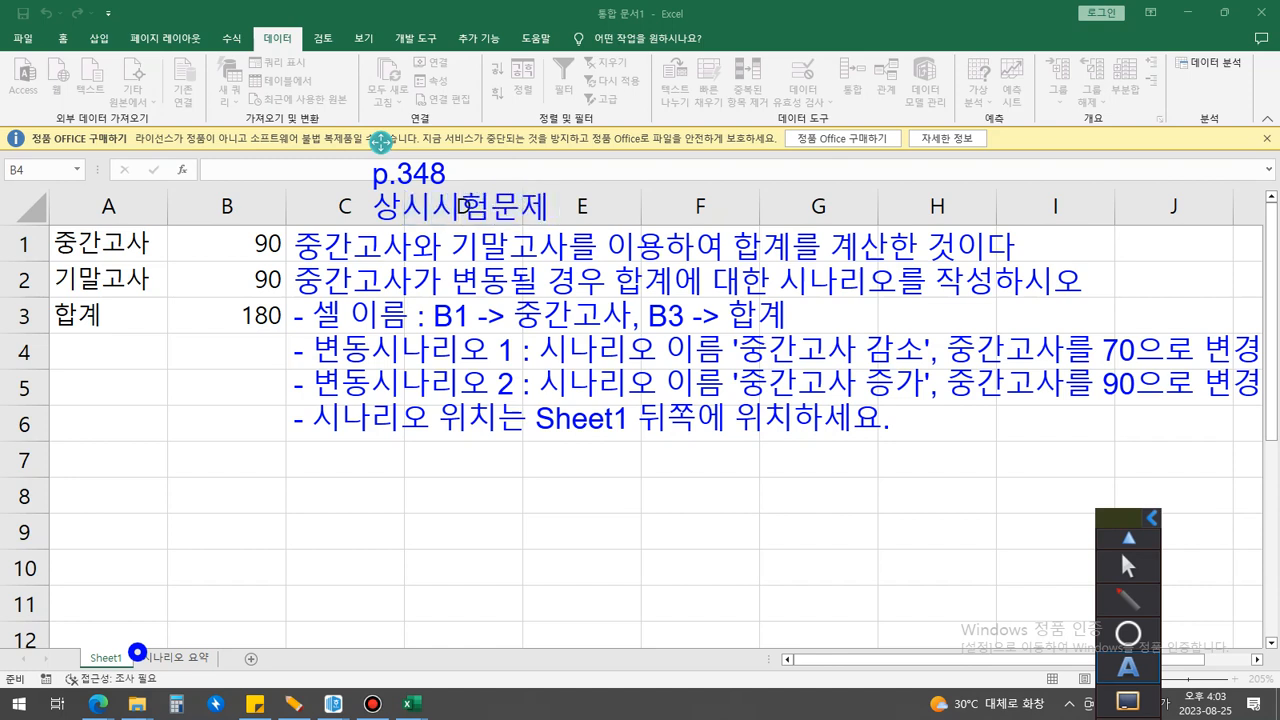
text( 7회)
key(Return)
text(보성집)
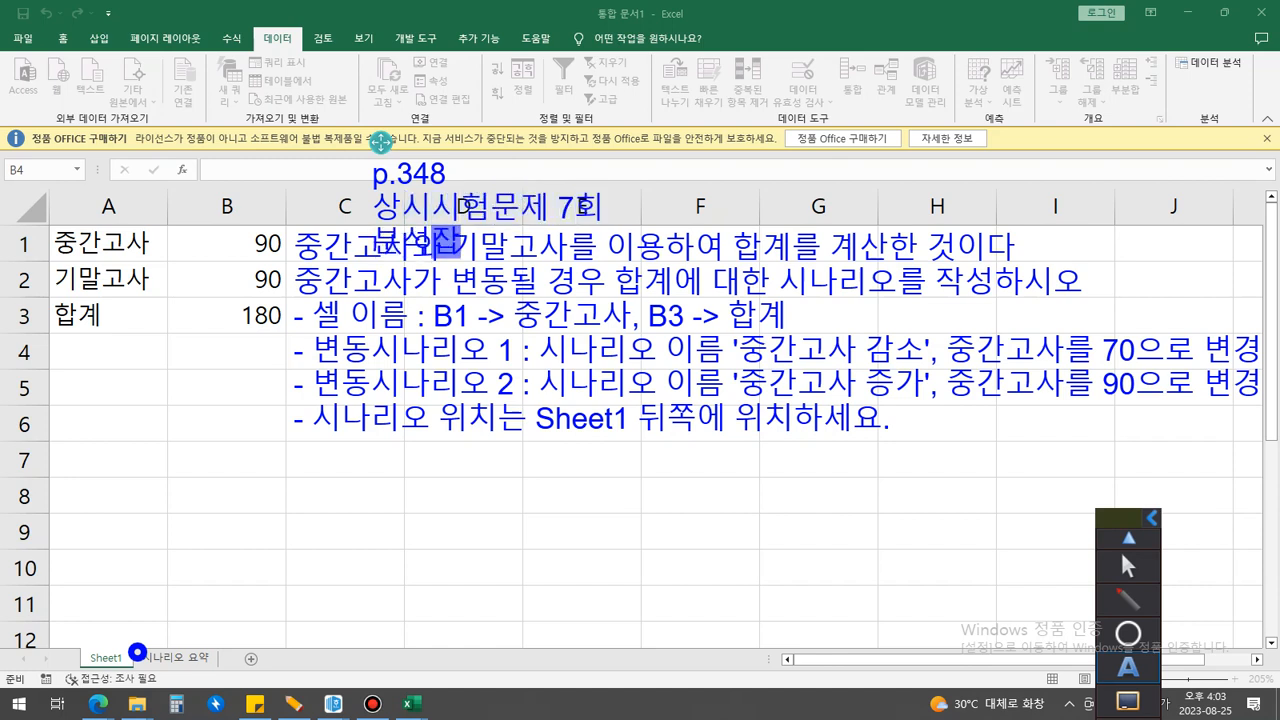
text(업 2번)
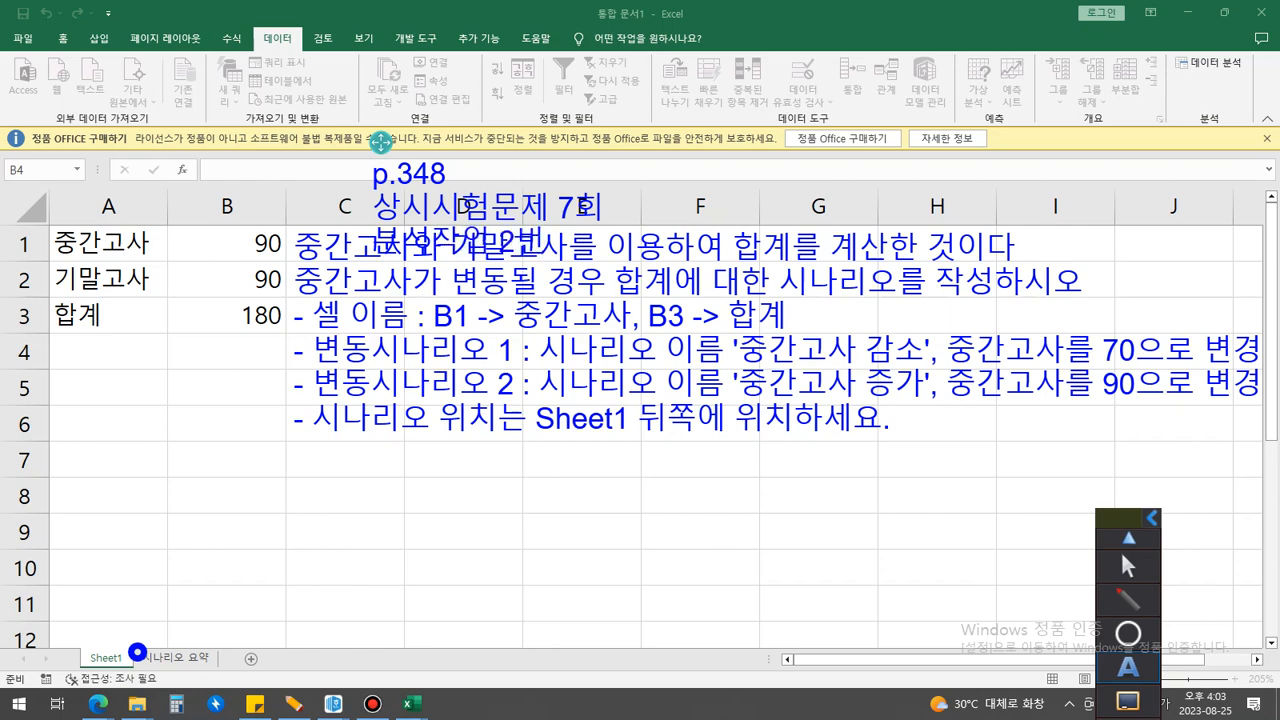
mouse_move(380, 143)
mouse_down()
mouse_move(305, 162)
mouse_move(306, 103)
mouse_up()
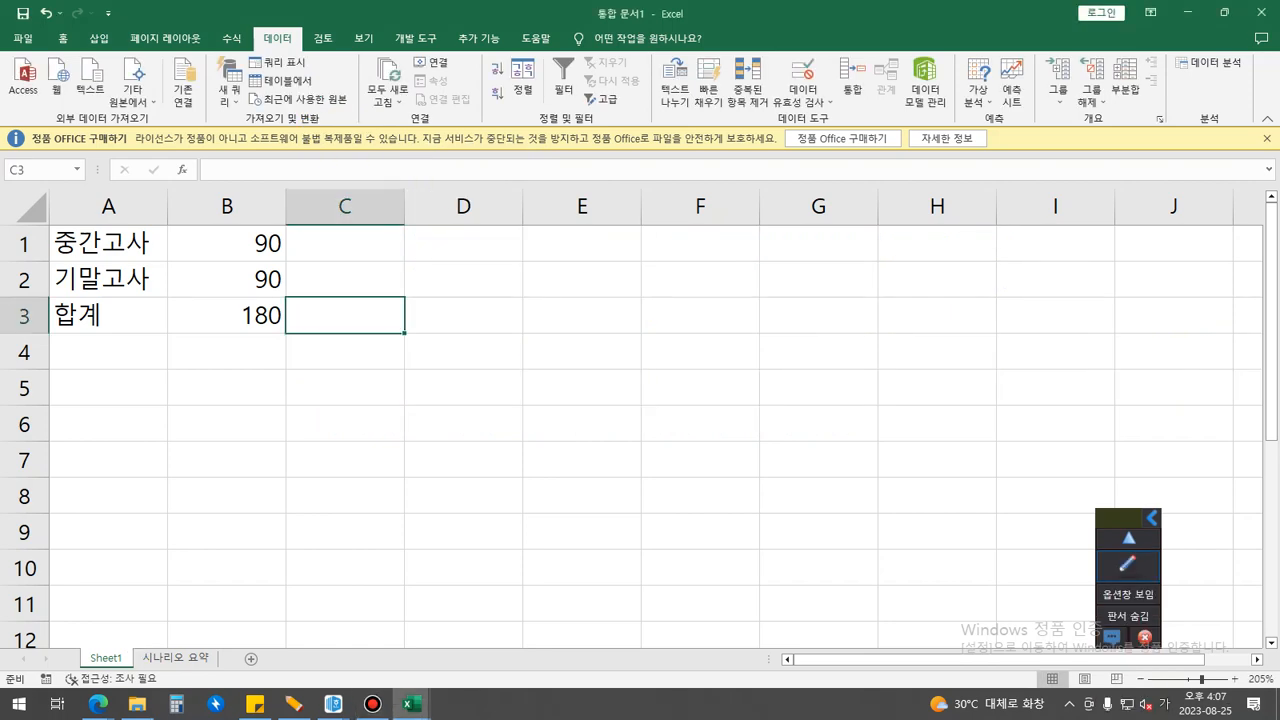
Step: Review the 중간고사 감소 scenario's changing cell and value in the Scenario Manager, and accept them without edits
click(463, 315)
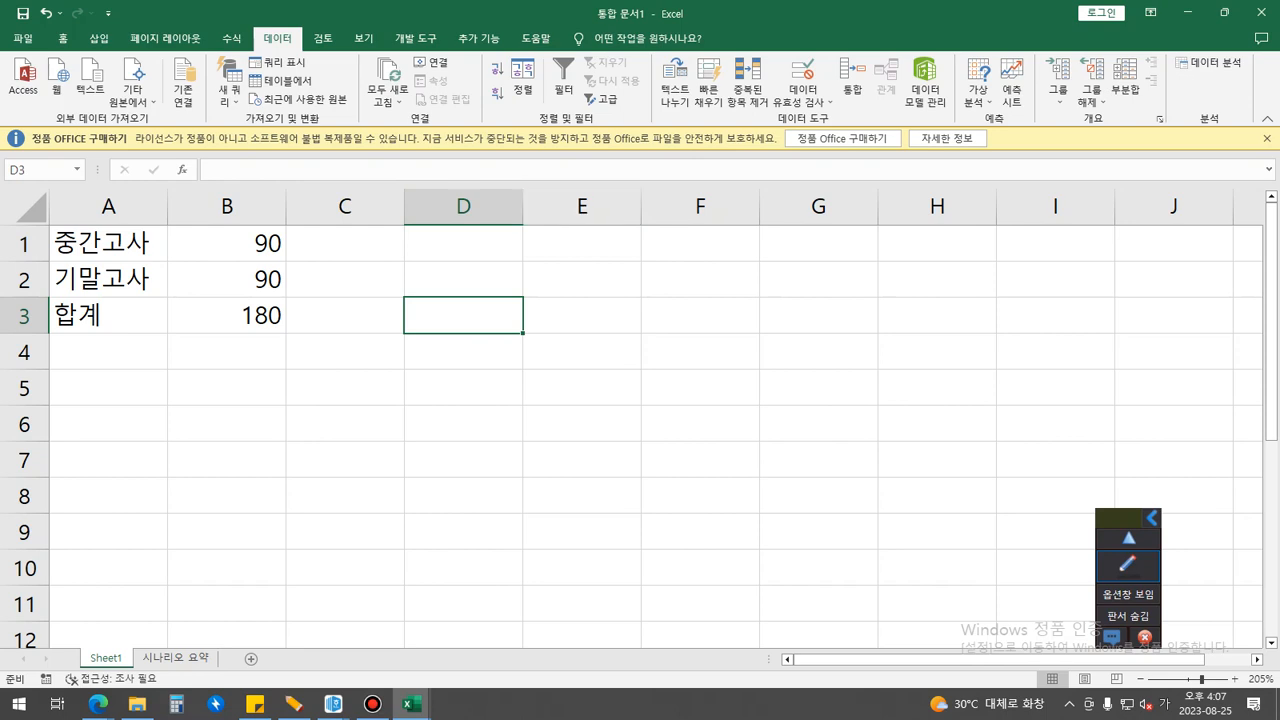
click(978, 95)
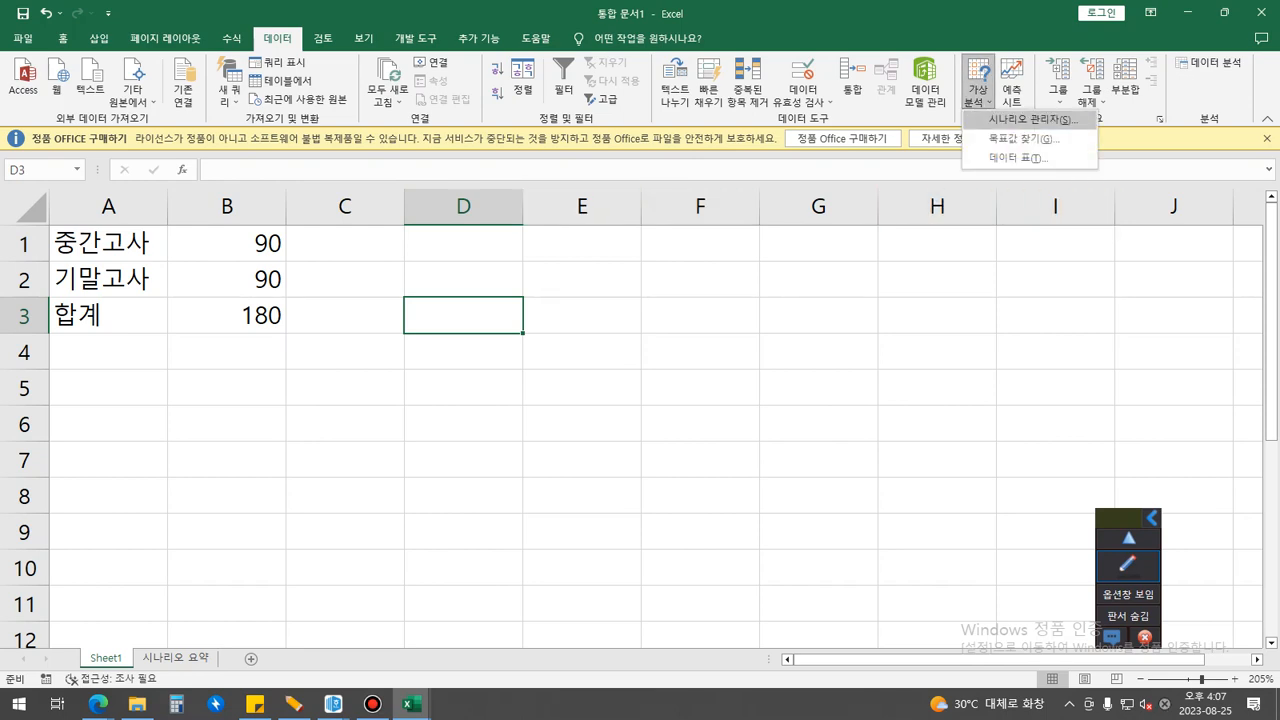
click(1028, 119)
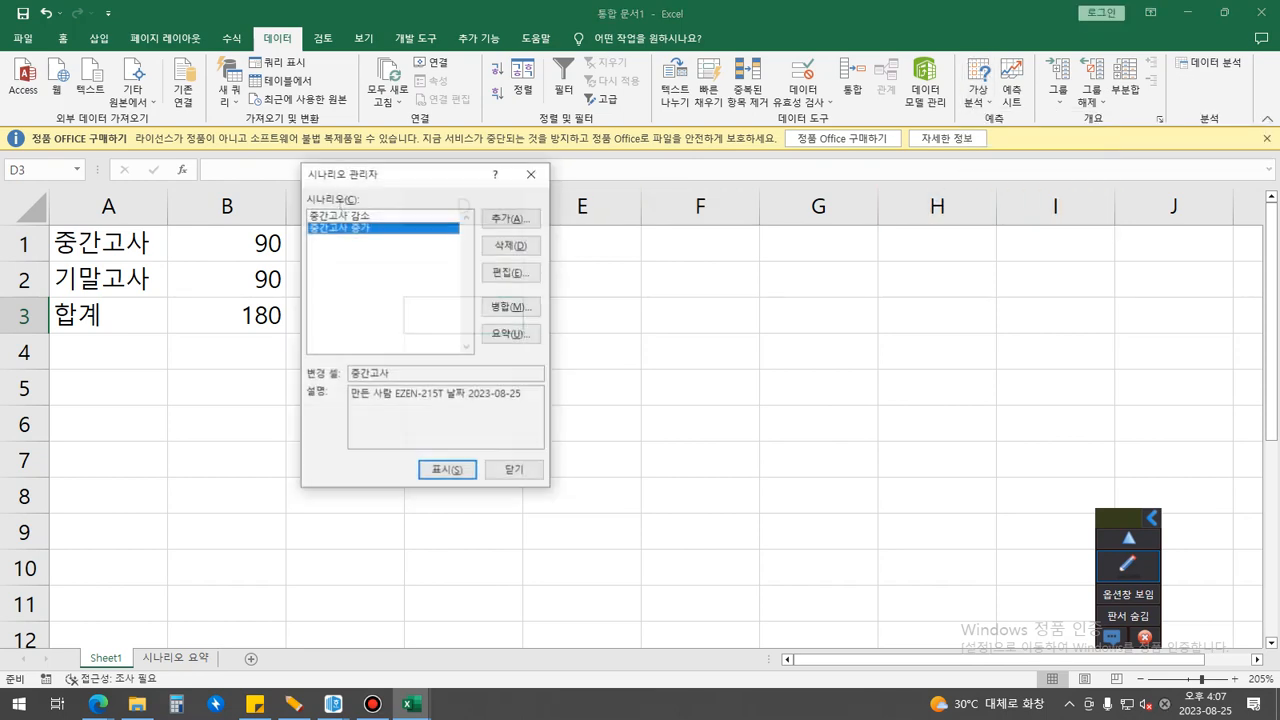
drag(411, 180, 481, 218)
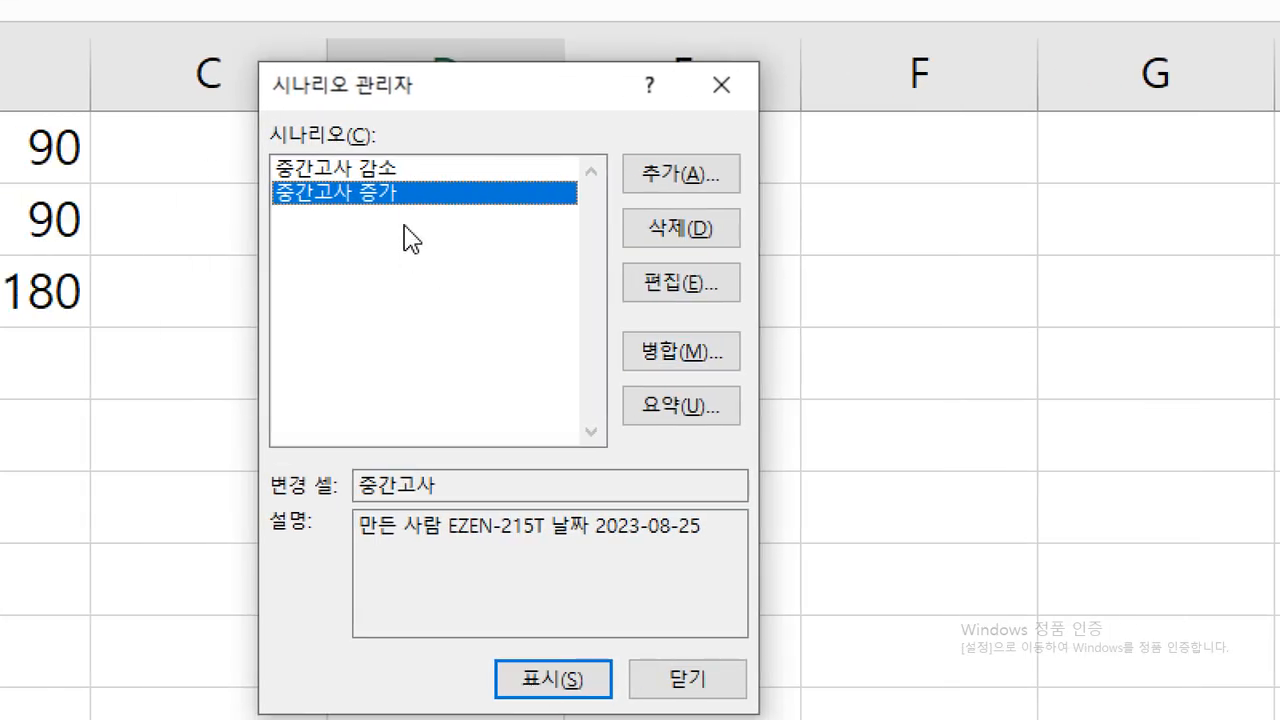
click(382, 176)
click(379, 195)
click(390, 168)
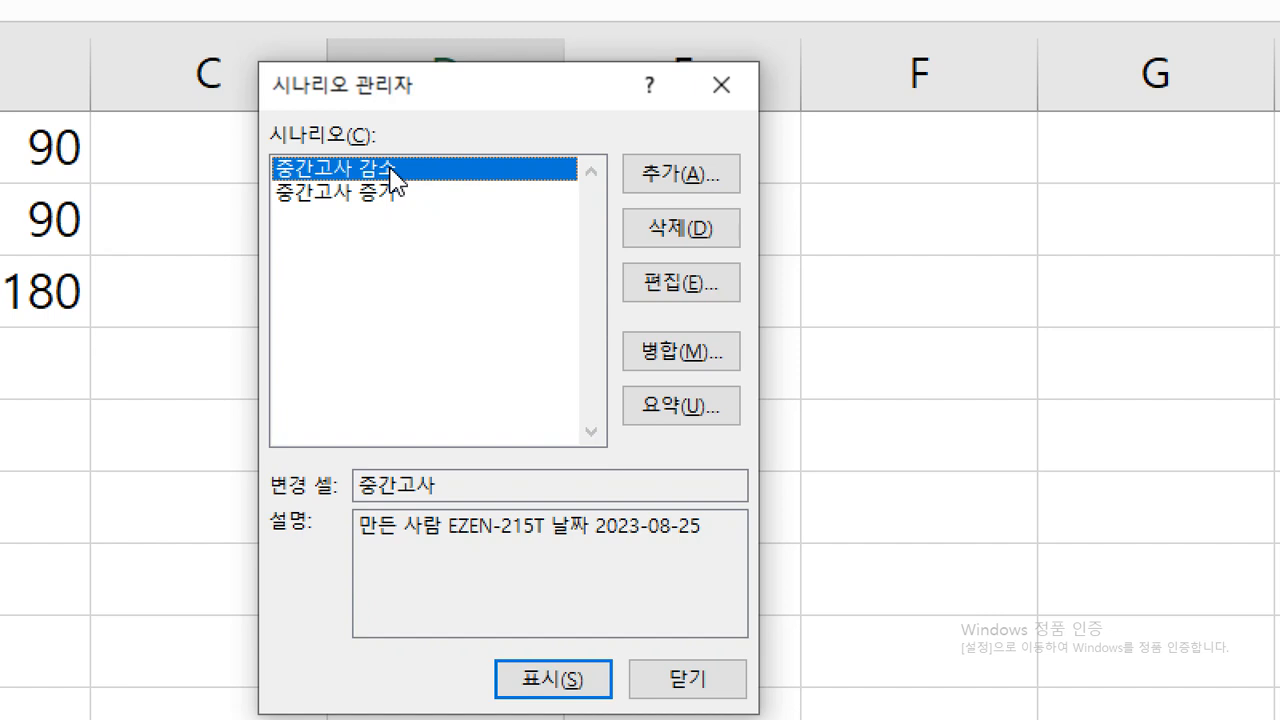
click(672, 286)
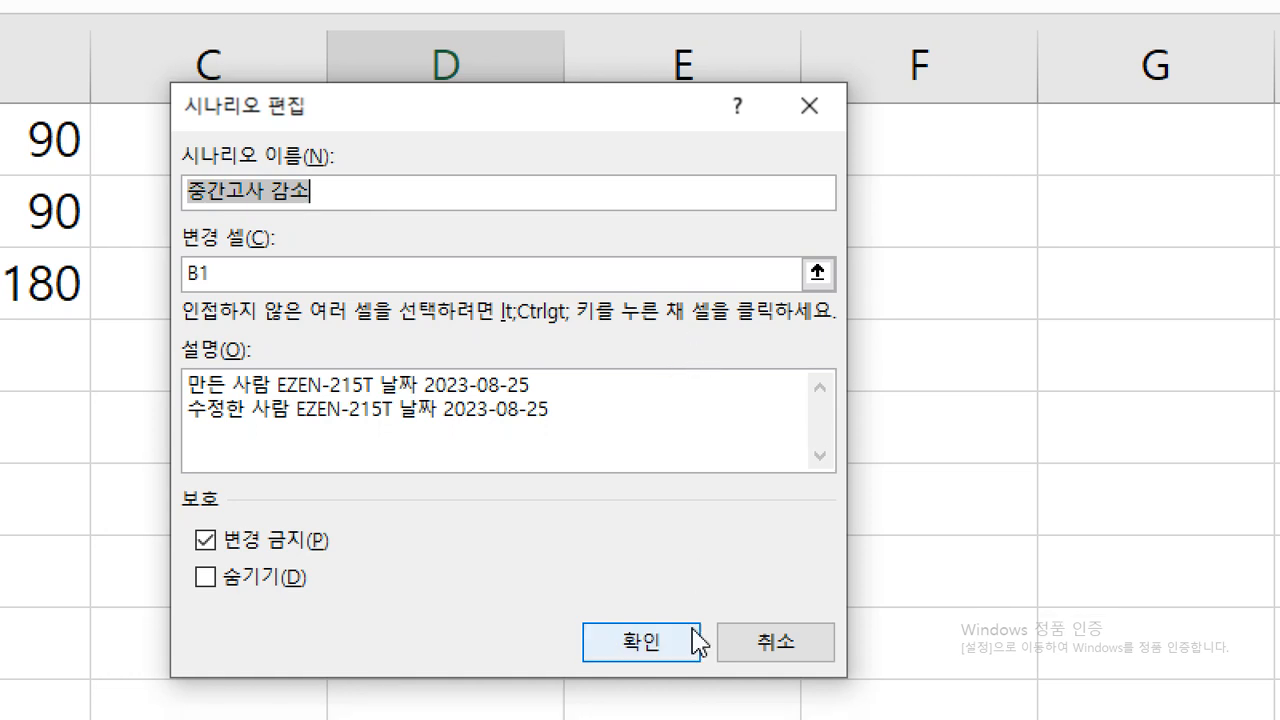
click(638, 645)
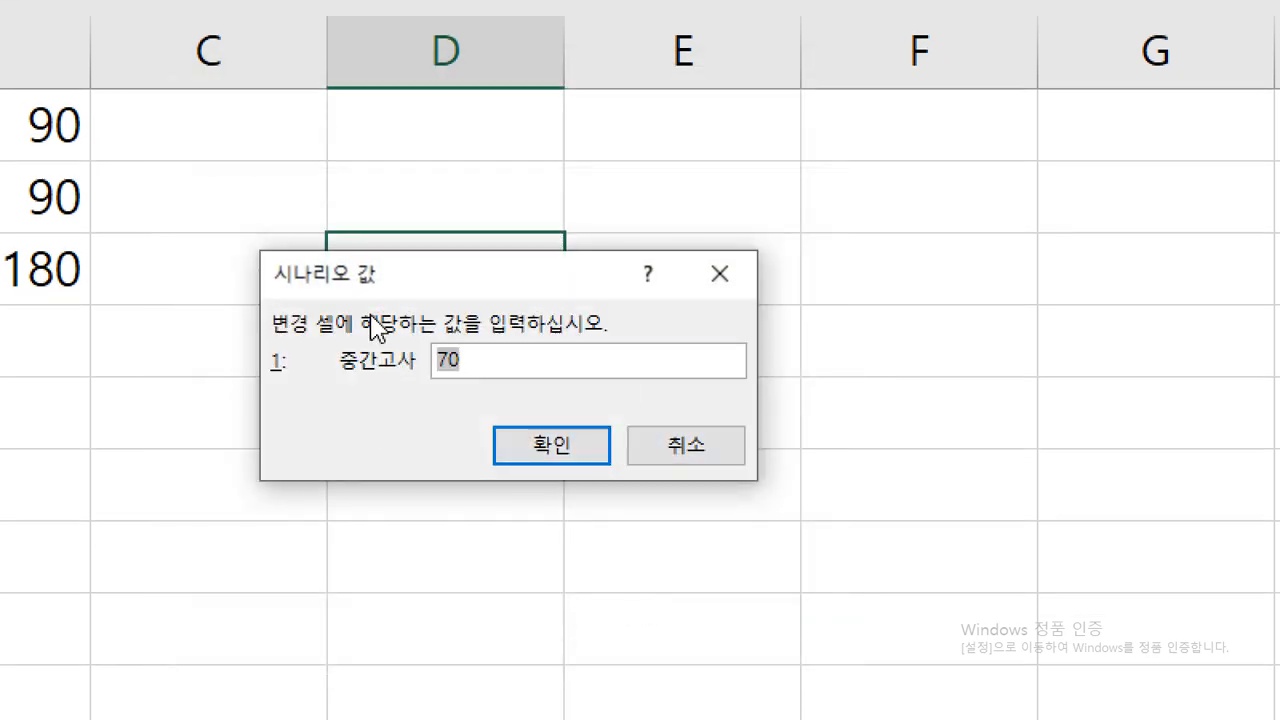
key(Return)
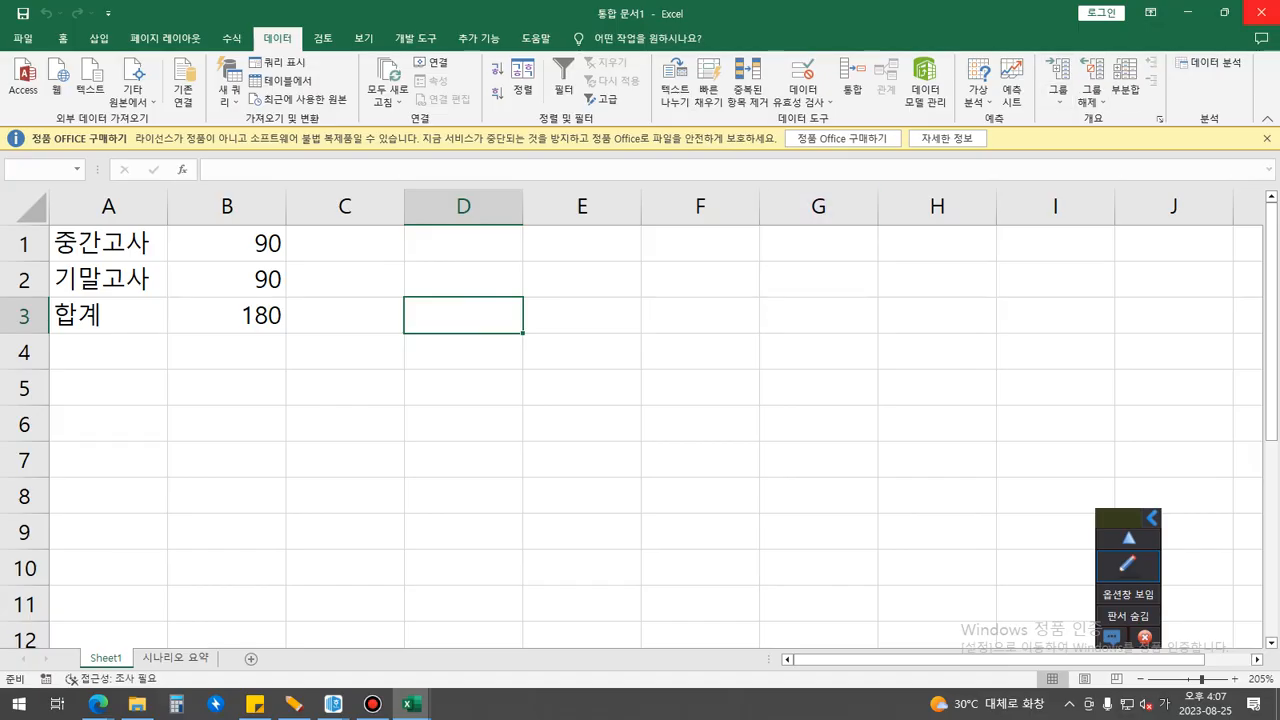
Step: Close the practice workbook 통합 문서1 and go to the 분석작업-2 sheet of 상시시험문제7회
click(1261, 13)
click(708, 383)
click(573, 366)
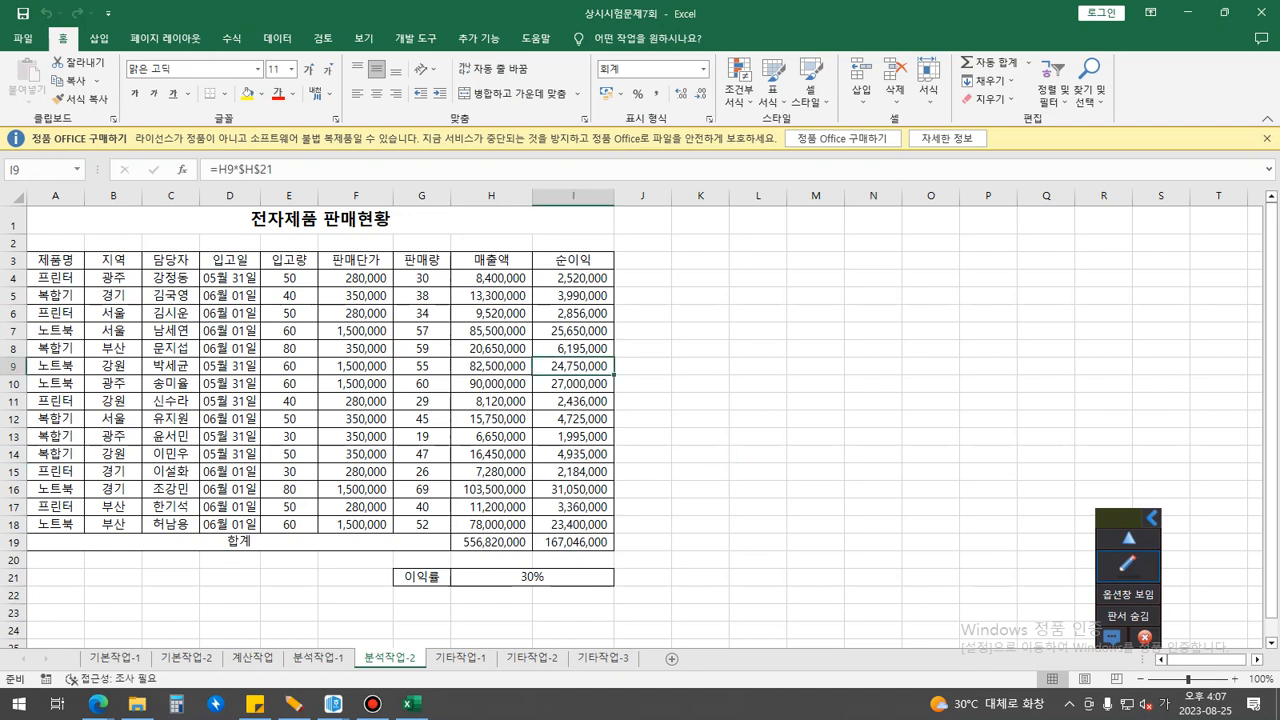
click(700, 419)
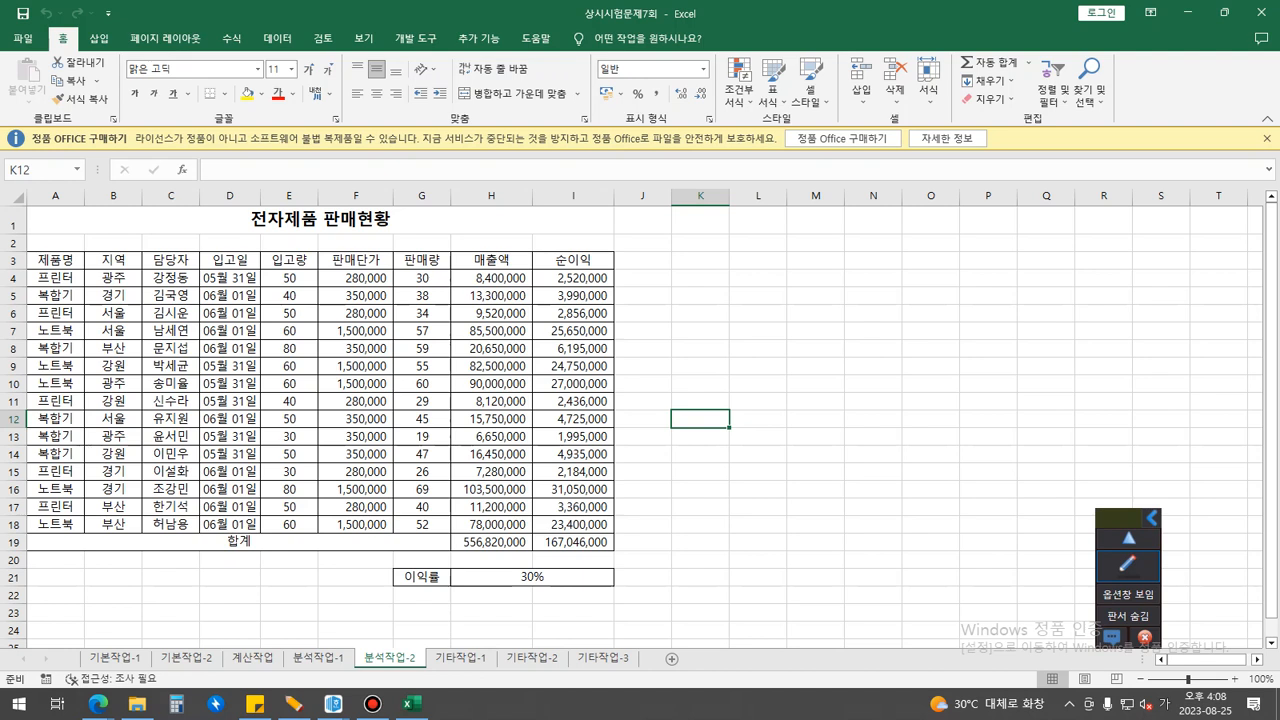
Step: Name the merged profit rate cell H21 on the 분석작업-2 sheet 이익률
click(532, 577)
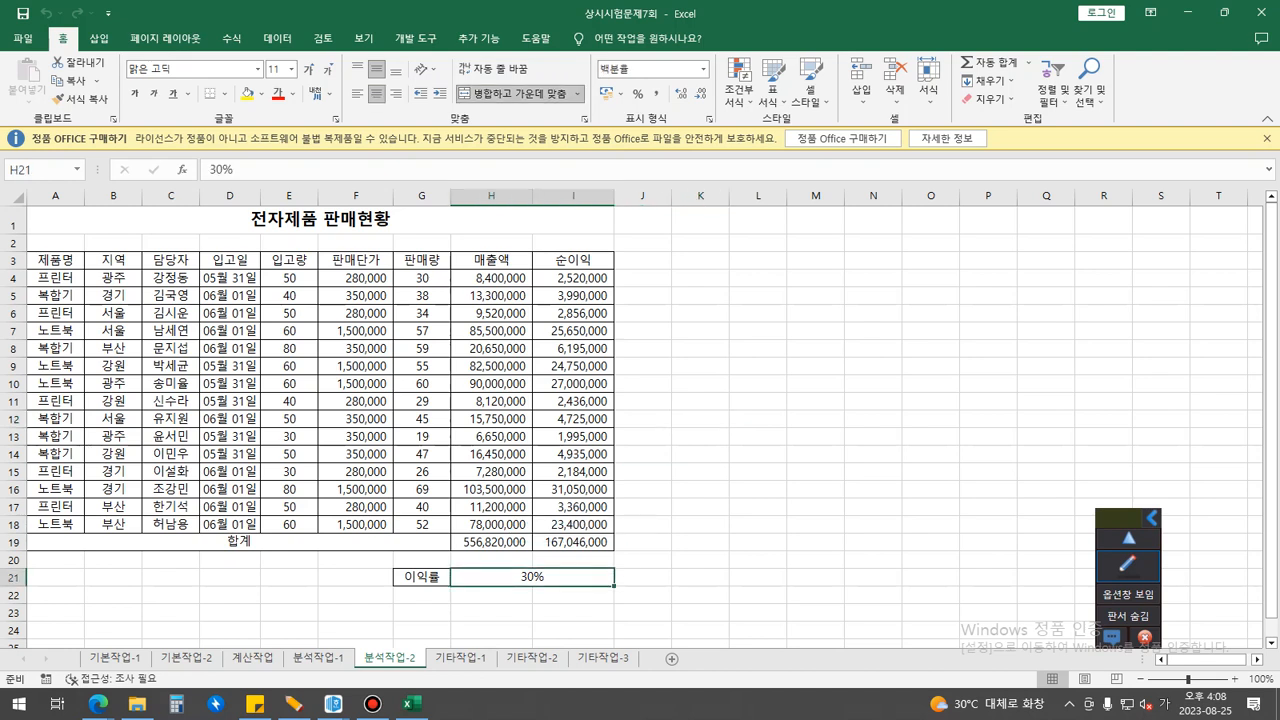
mouse_move(601, 598)
mouse_down()
mouse_move(502, 586)
mouse_move(590, 590)
mouse_move(534, 621)
mouse_up()
key(Escape)
click(42, 169)
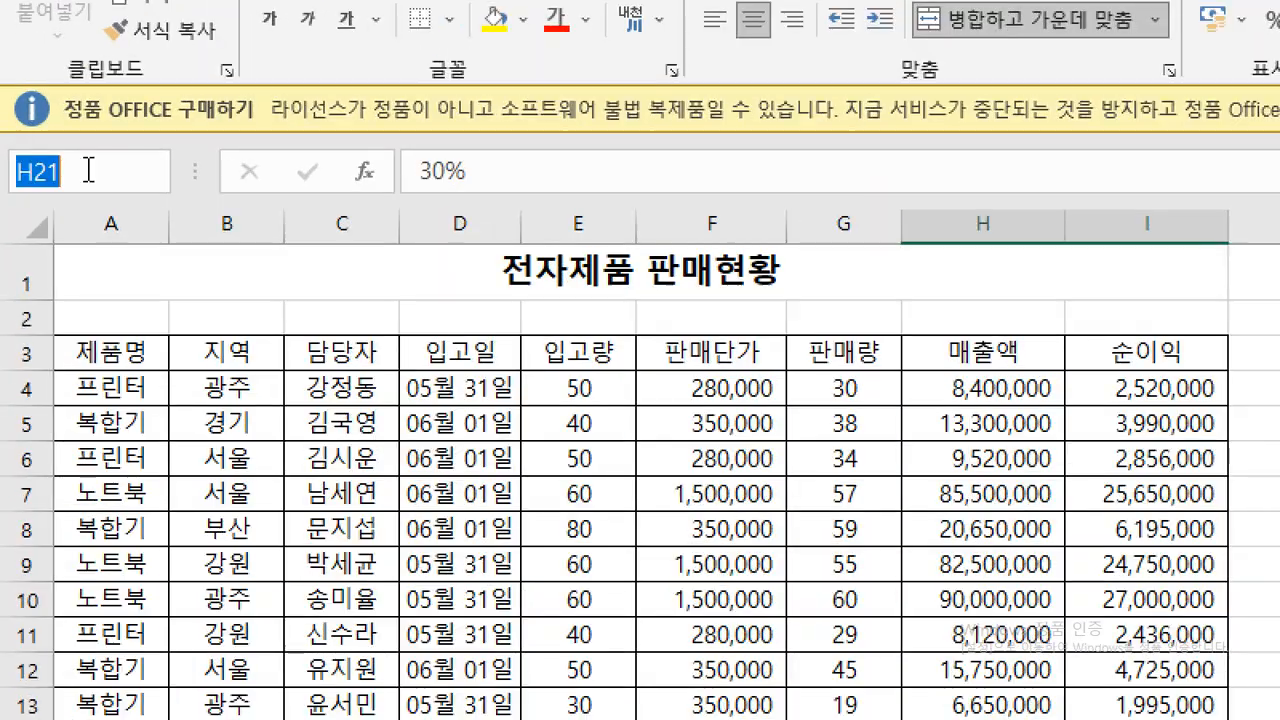
text(이익률)
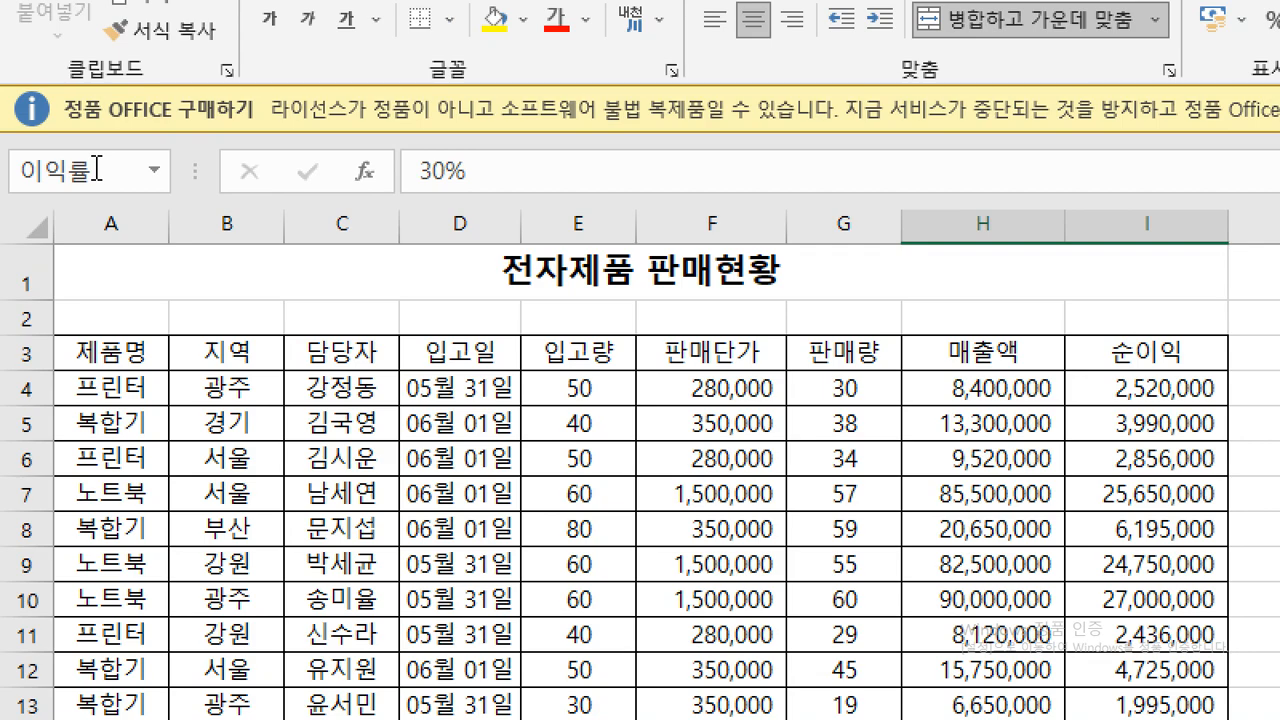
key(Return)
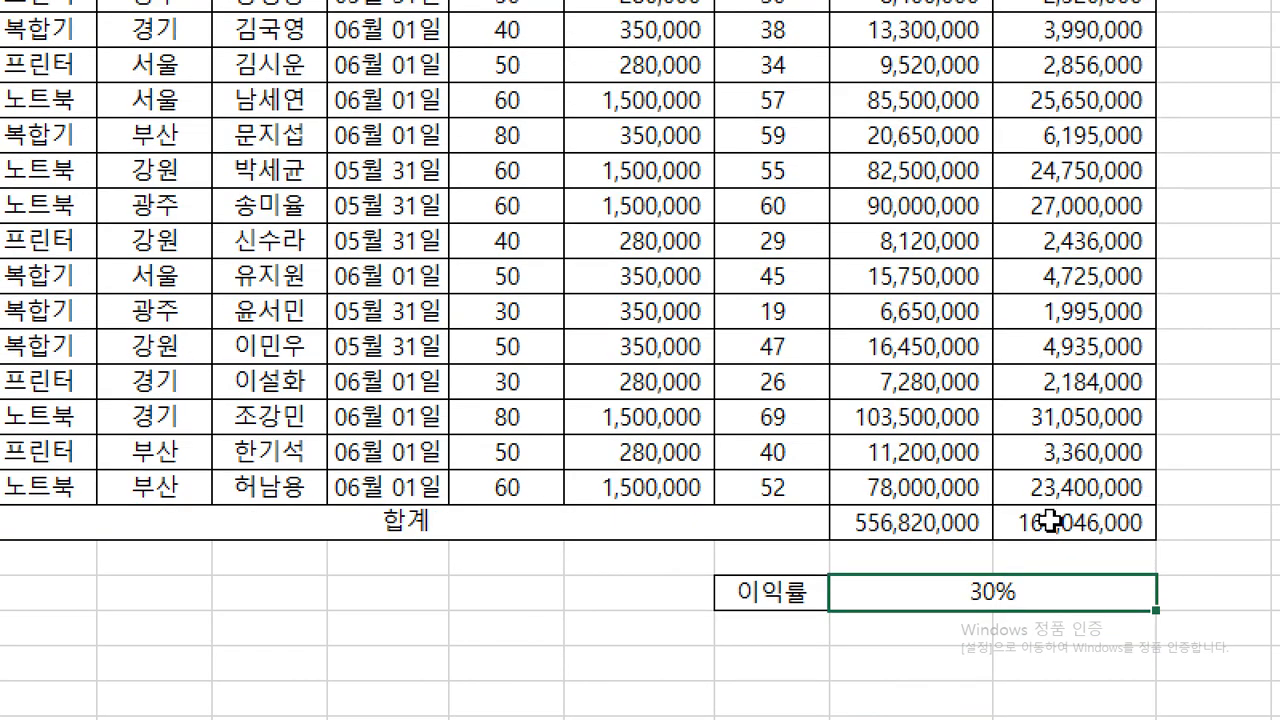
Step: Name the net profit total cell I19 on the 분석작업-2 sheet 순이익합계
click(1050, 521)
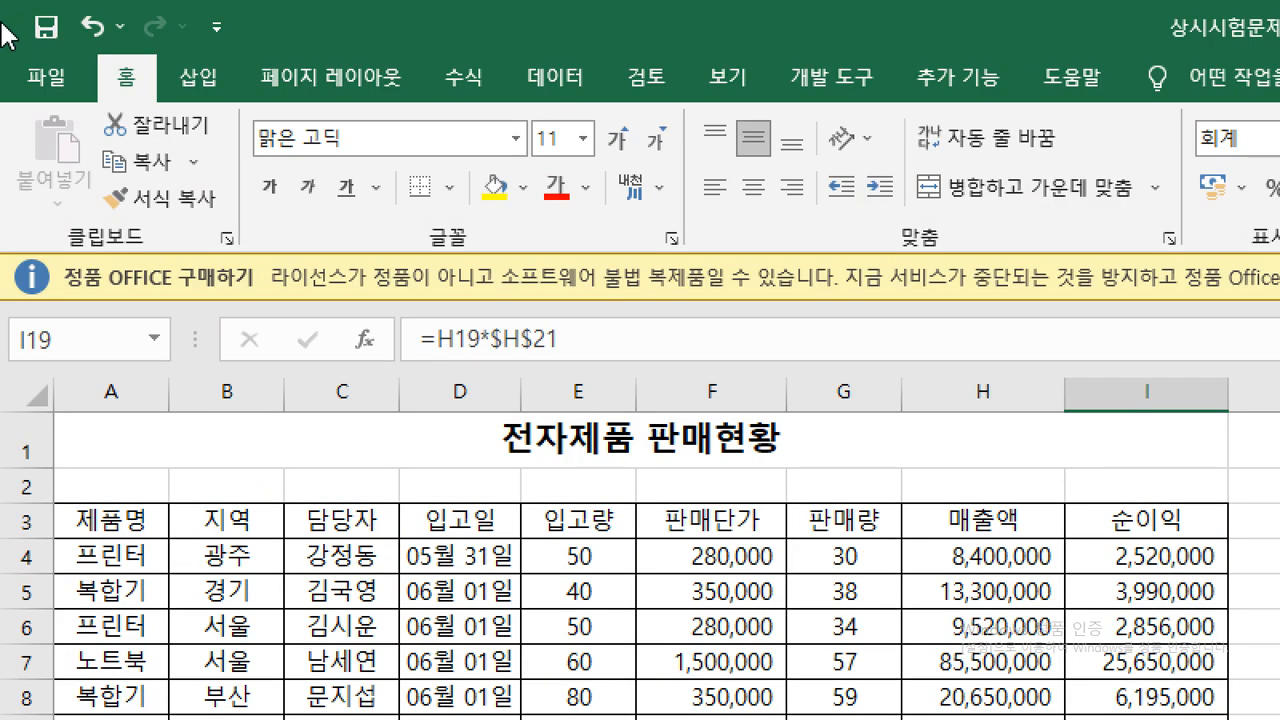
click(84, 338)
text(순이익합계)
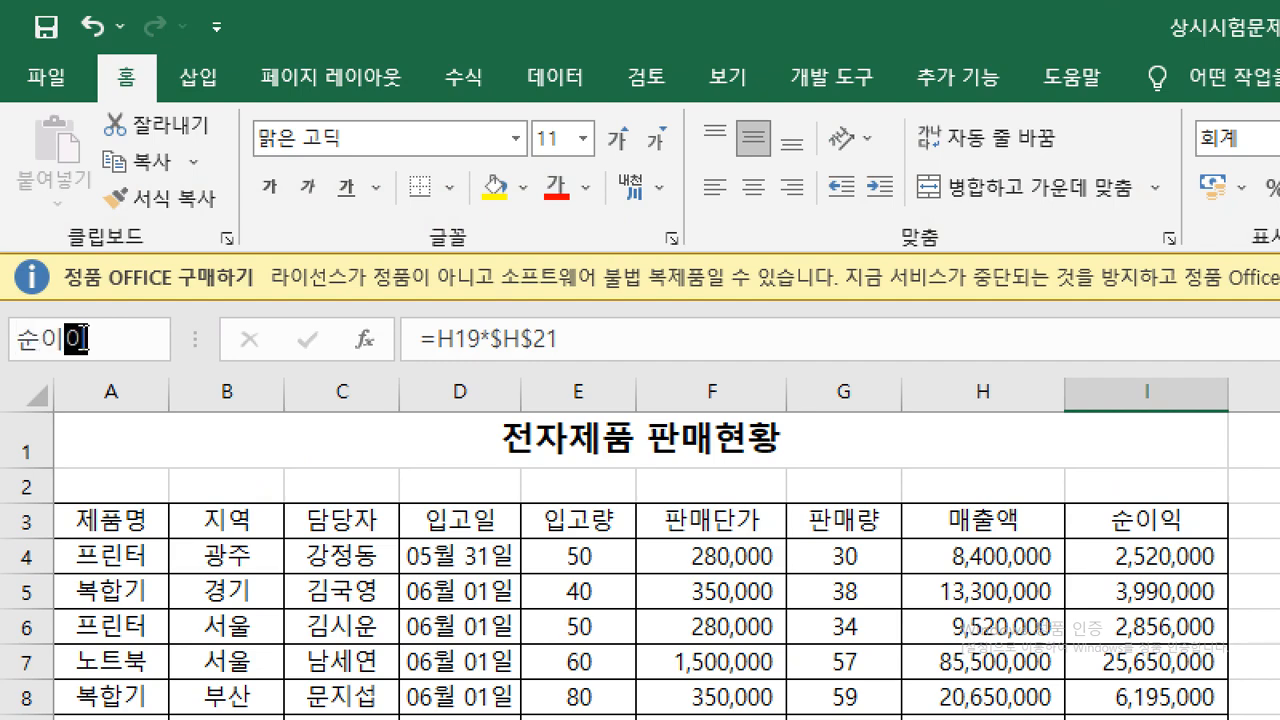
key(Return)
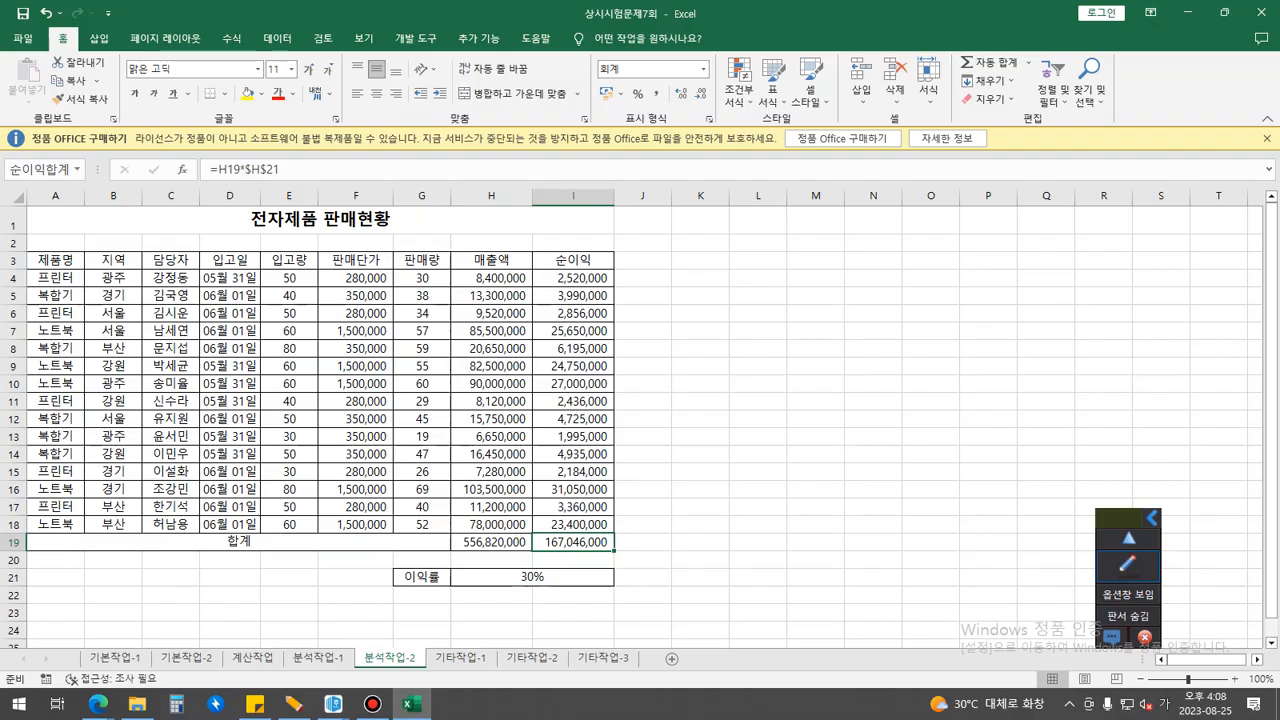
click(815, 348)
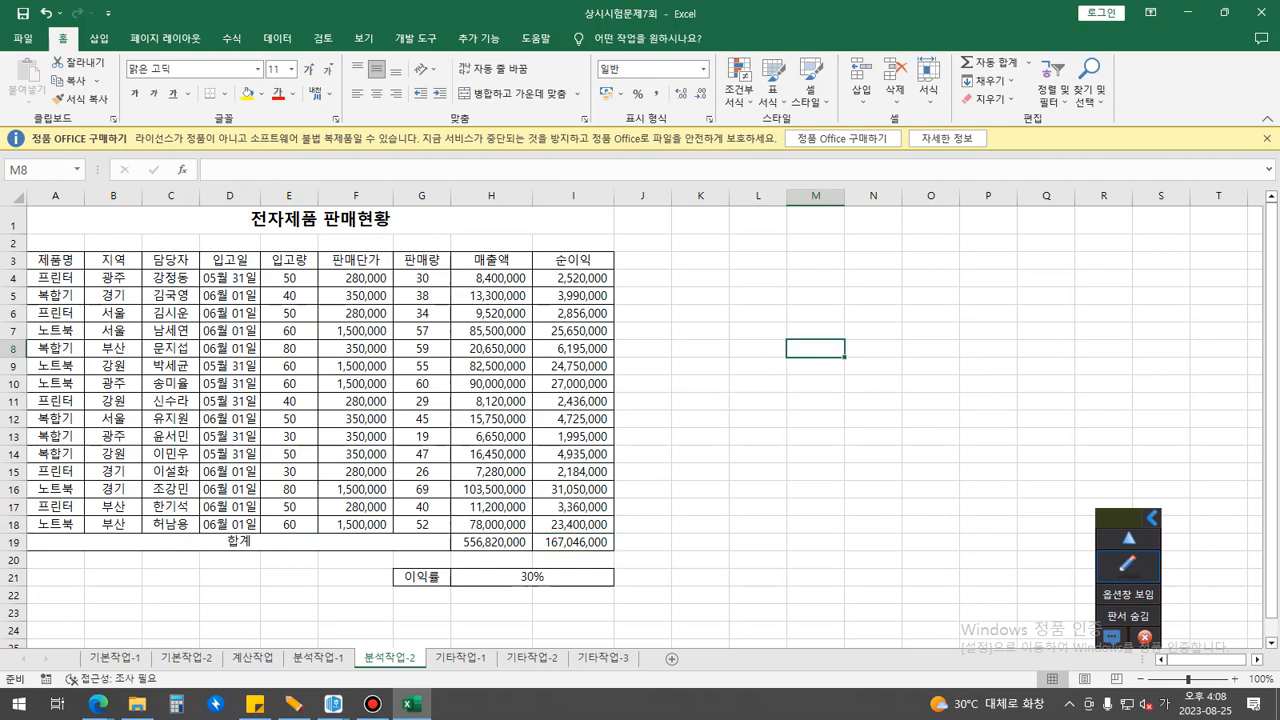
Step: Add a scenario named 이익률증가 with the profit rate cell H21 as its changing cell
click(873, 489)
click(277, 39)
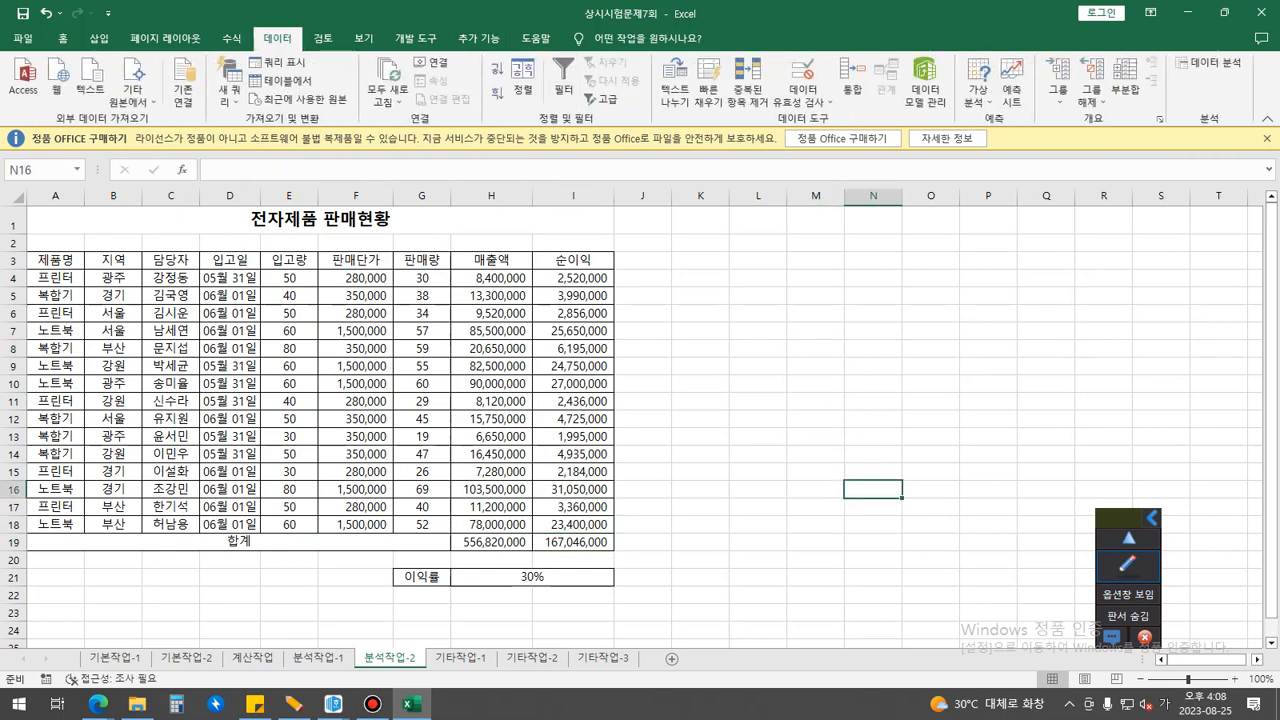
click(978, 88)
click(1030, 119)
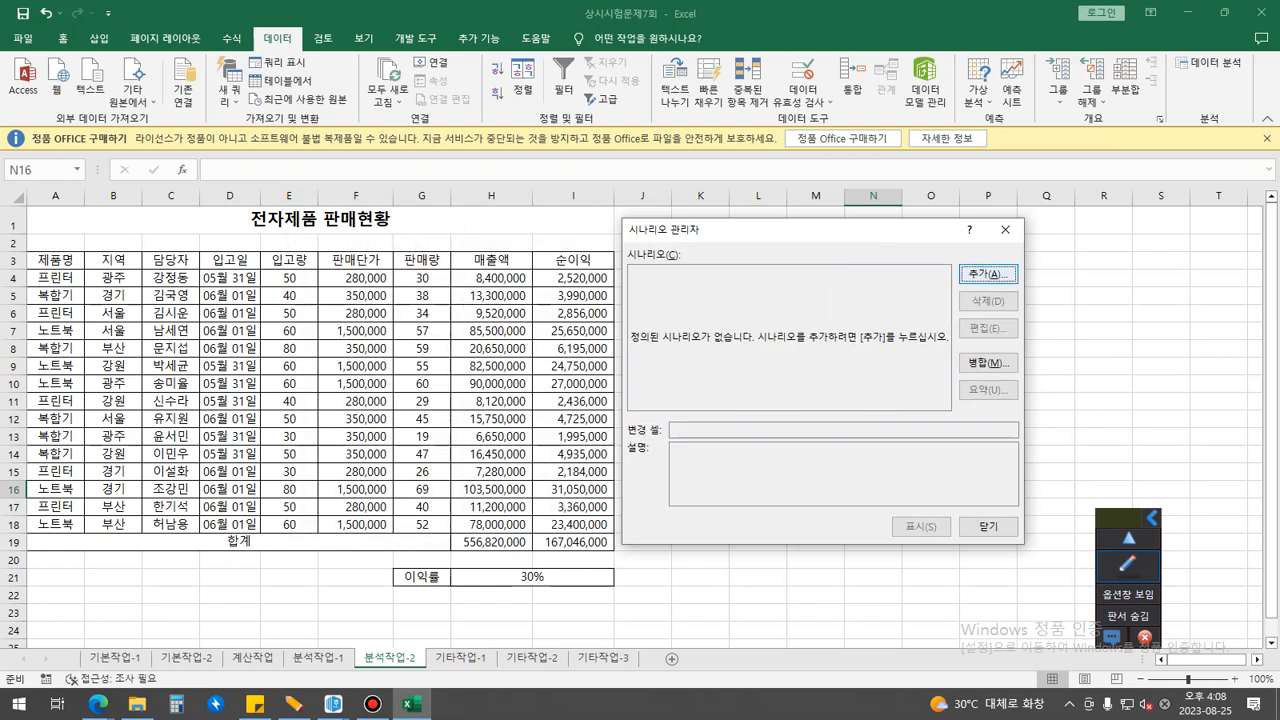
click(988, 273)
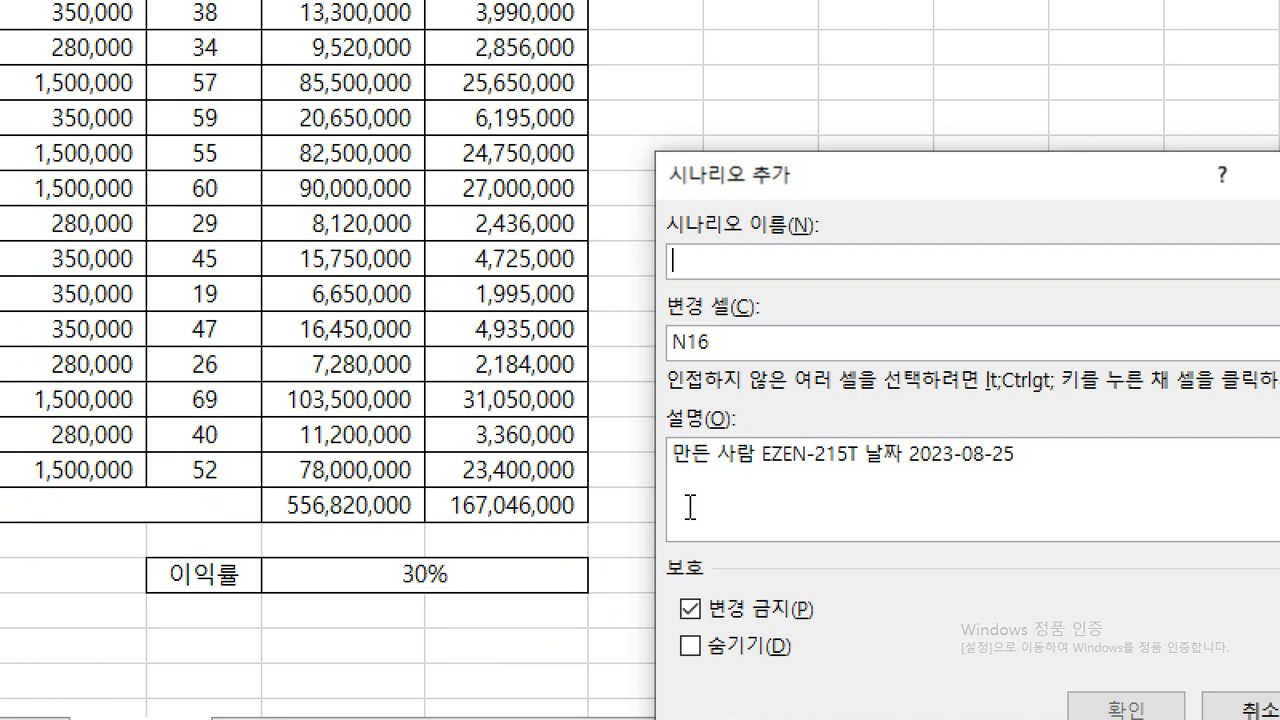
text(이익률증가)
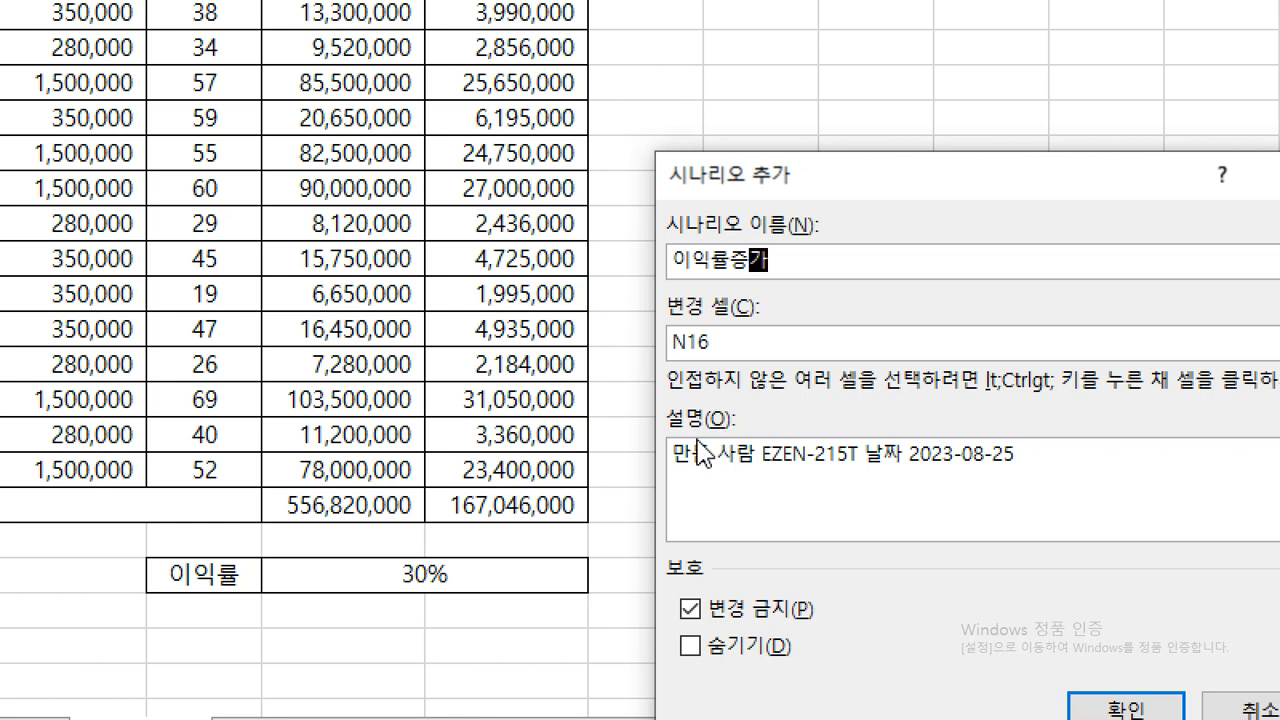
key(Tab)
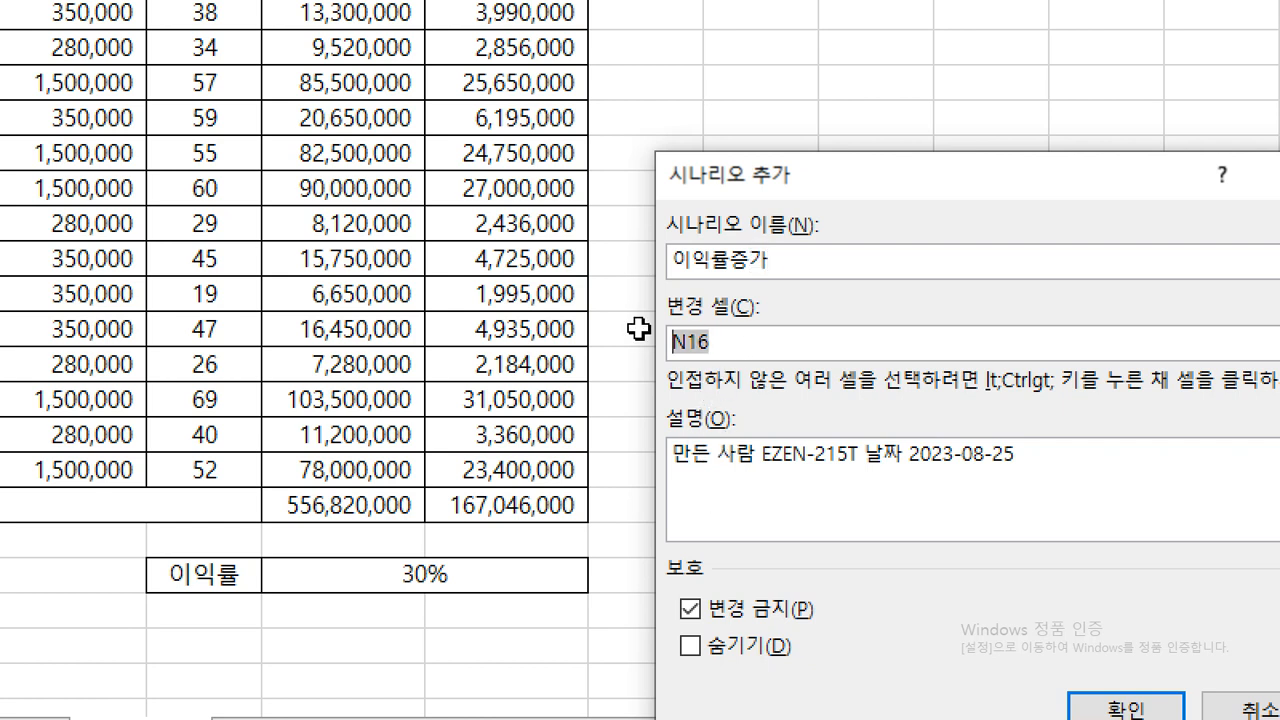
click(380, 574)
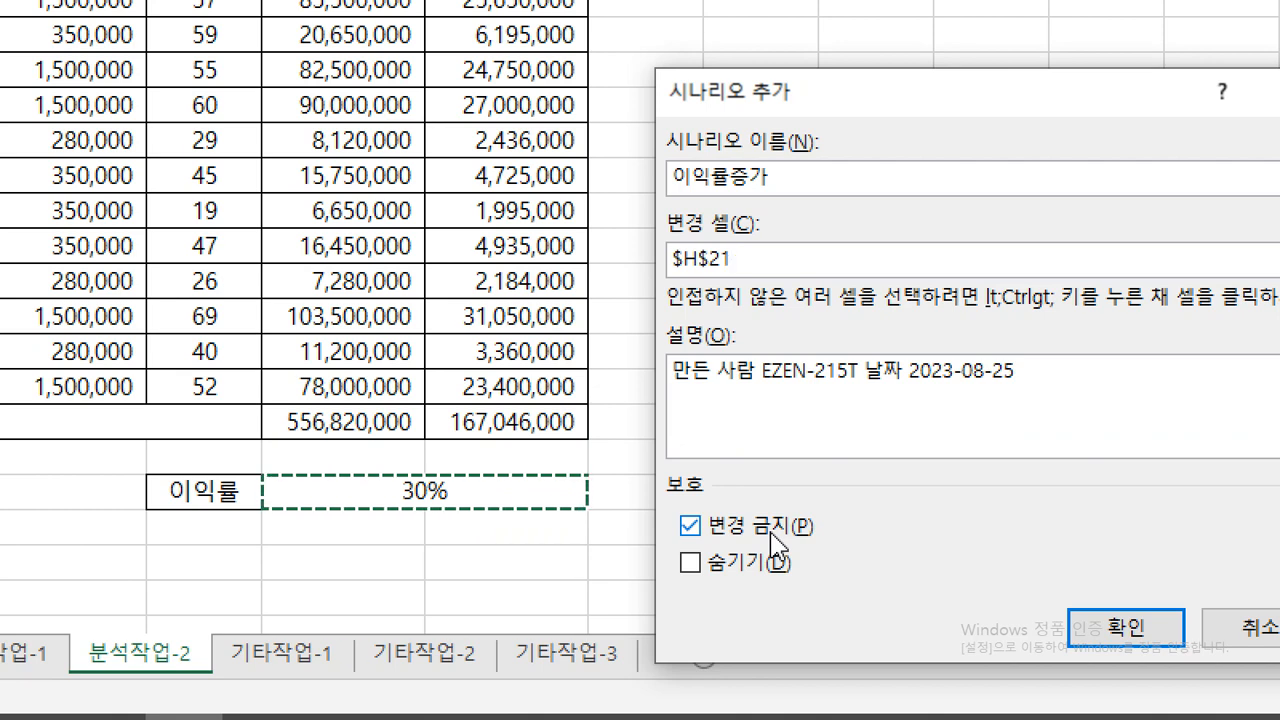
key(Return)
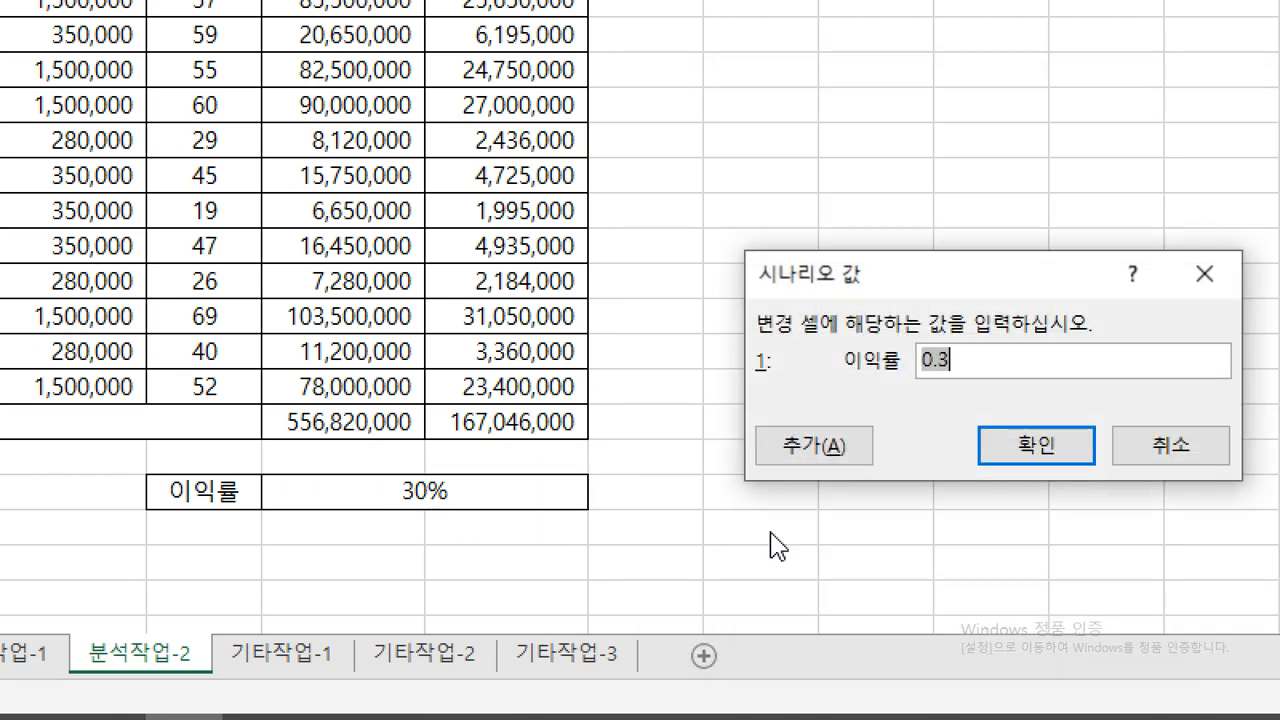
Step: Set the 이익률 value of the 이익률증가 scenario to 0.35 and start adding another scenario
text(35%)
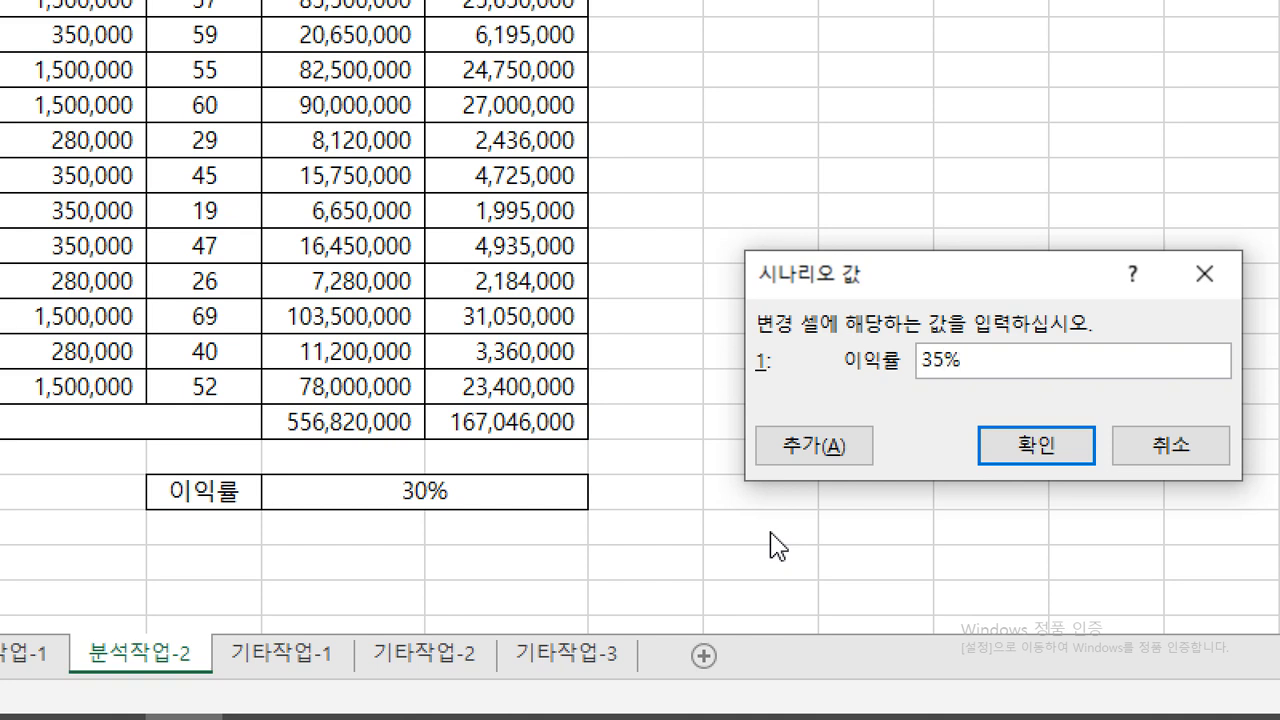
key(BackSpace)
key(BackSpace)
key(BackSpace)
text(0.35)
key(alt+a)
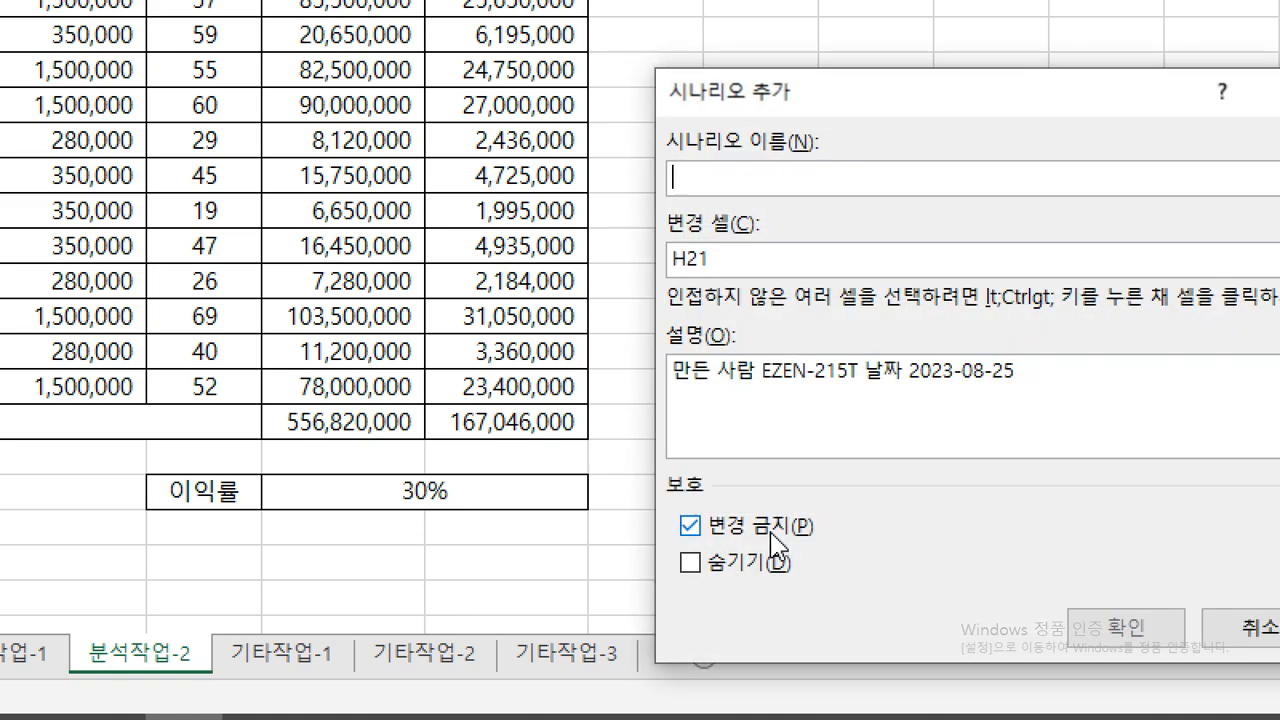
Step: Add a scenario named 이익률감소 that changes cell H21 to 0.25
text(이익률감소)
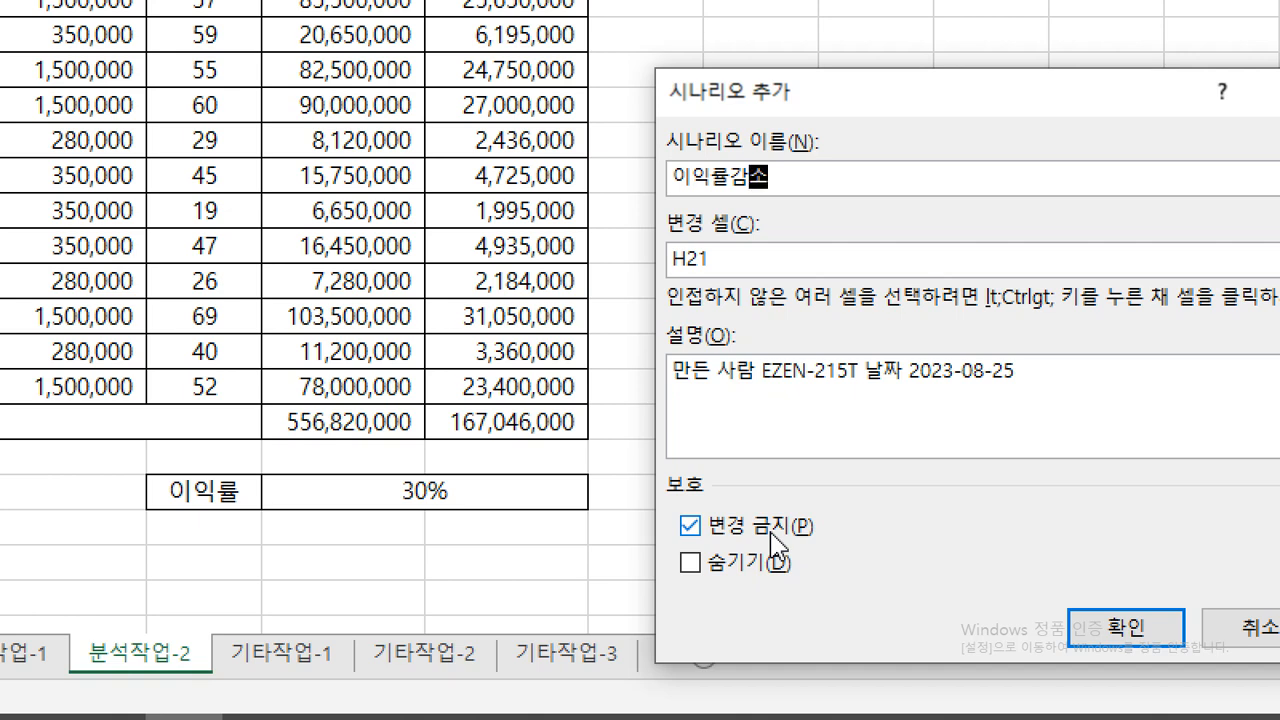
key(Return)
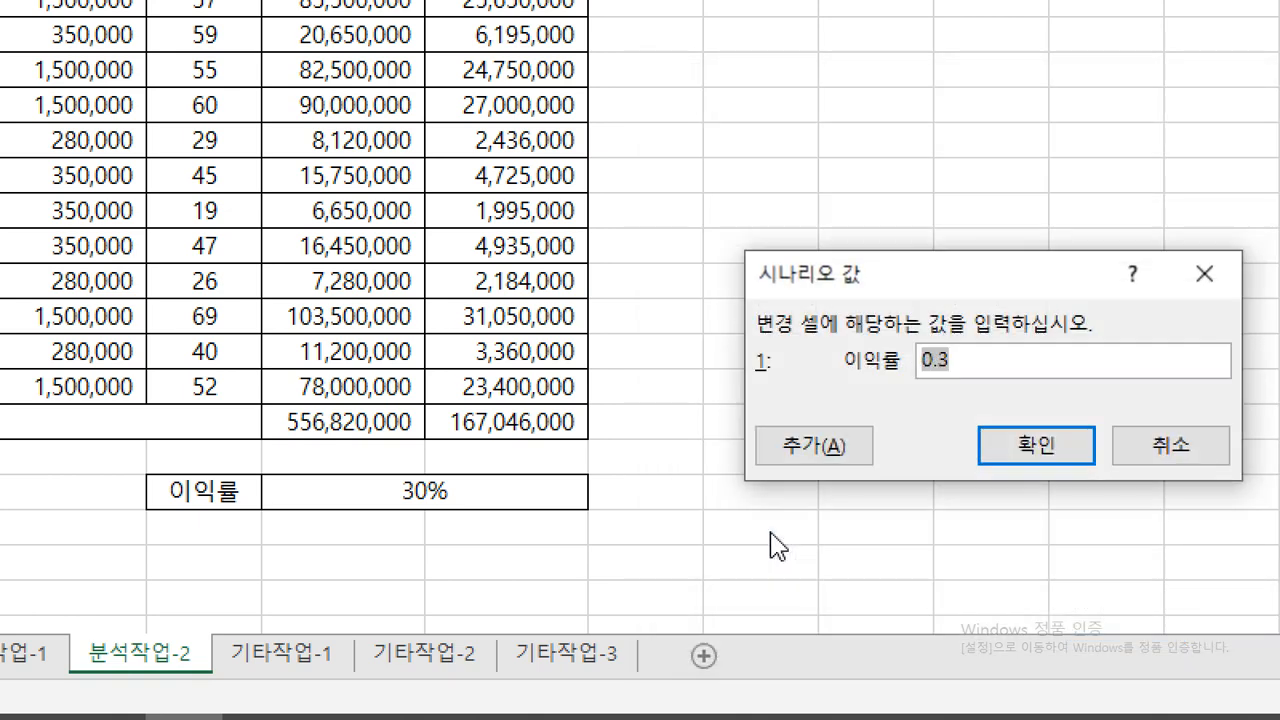
text(0.25)
key(Return)
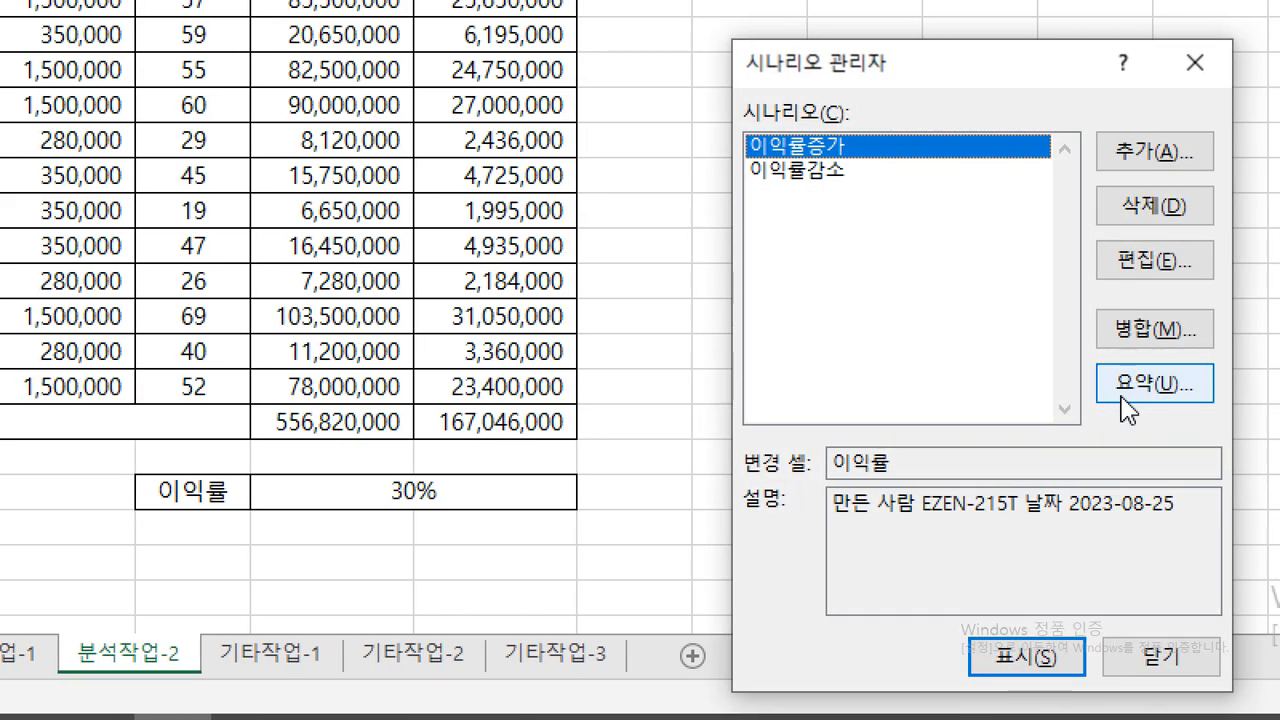
Step: Create a scenario summary report with the 순이익합계 cell I19 as the result cell
click(1128, 402)
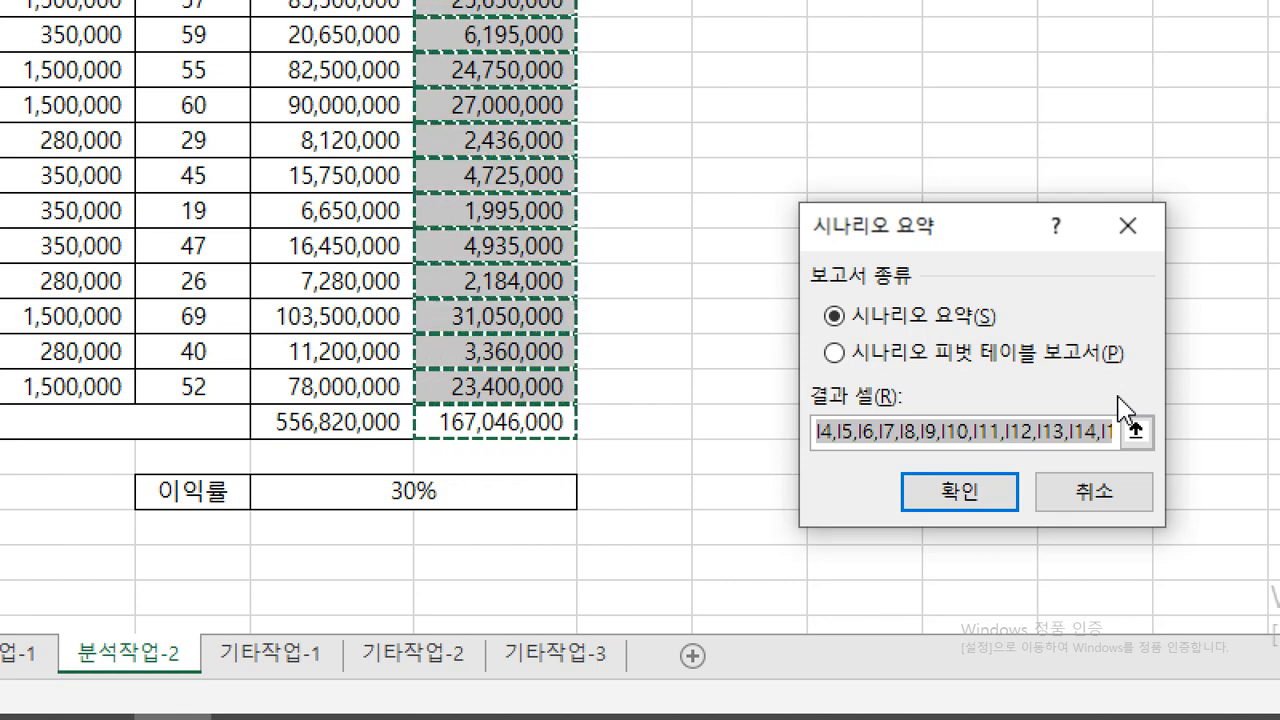
click(530, 425)
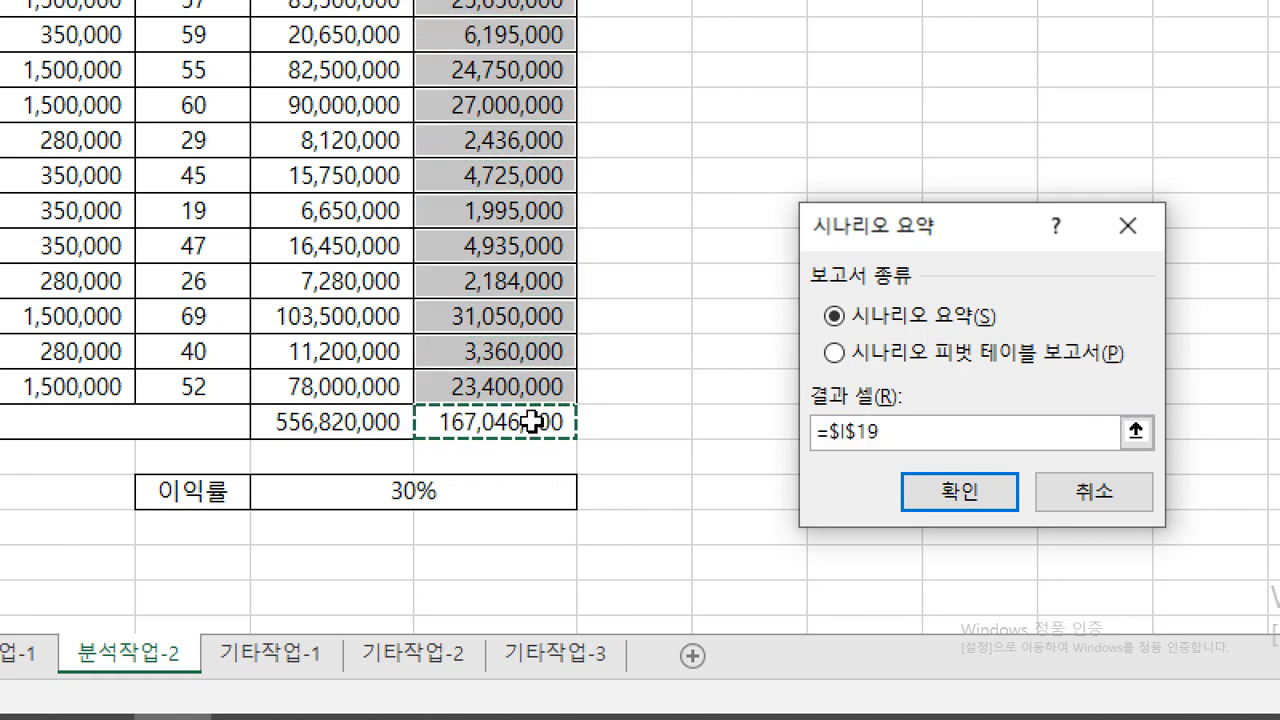
click(1000, 515)
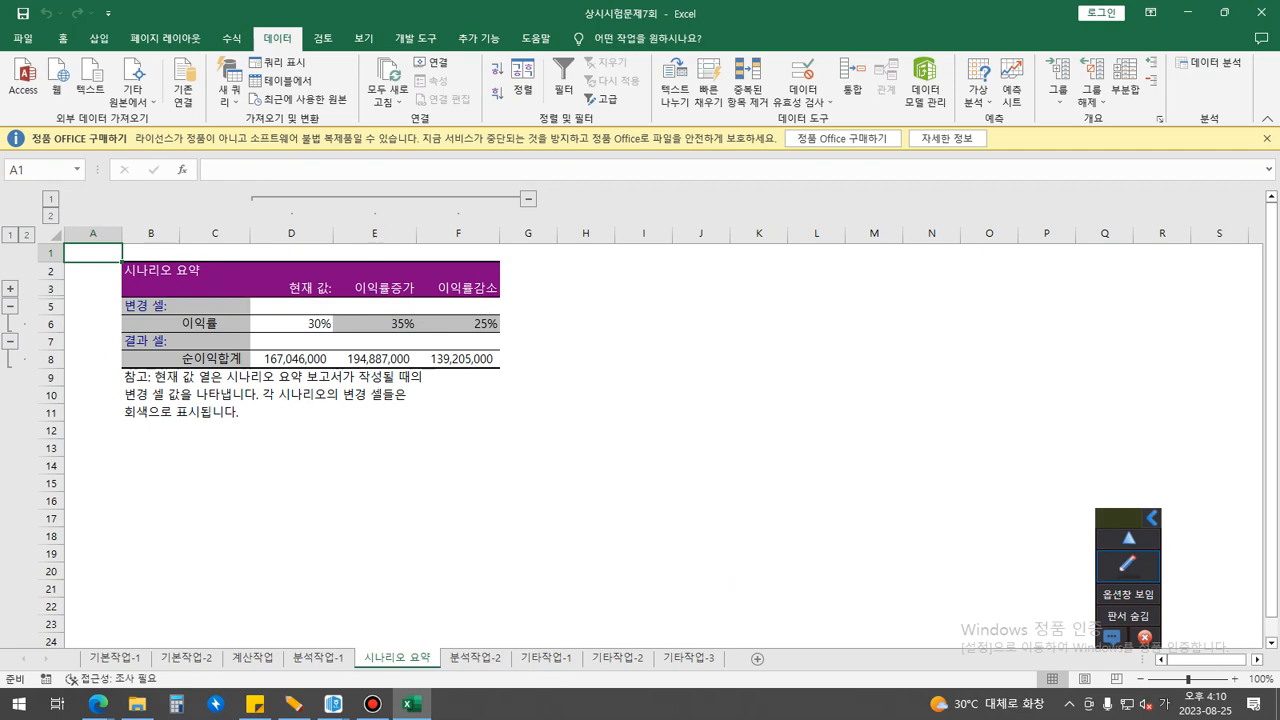
Step: Go to the 계산작업 sheet and select the empty cell K4 beside 표1
click(252, 658)
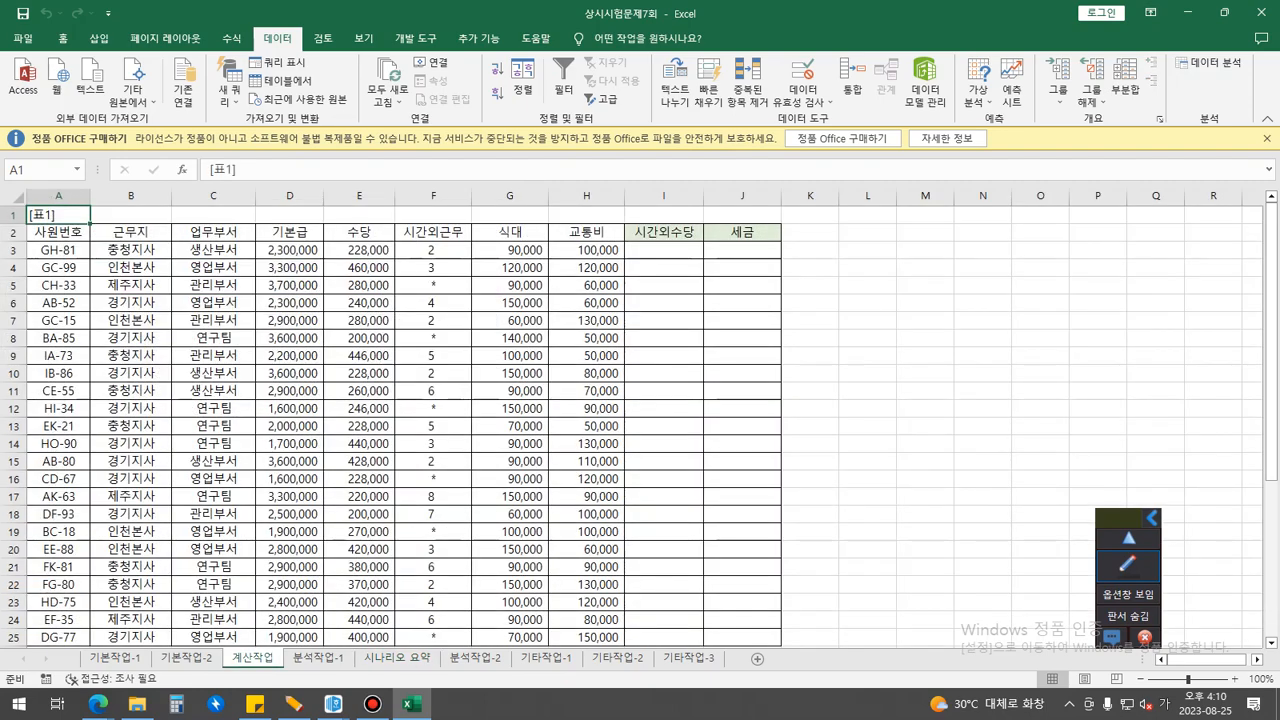
click(810, 268)
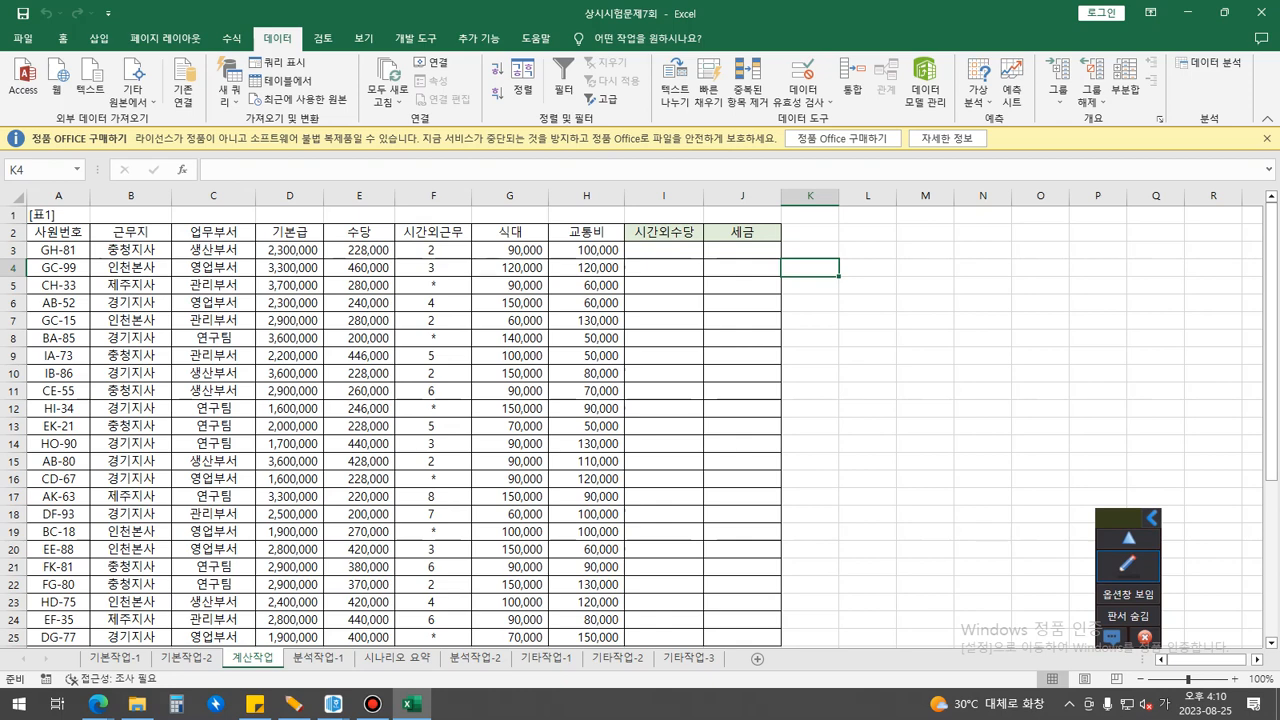
Step: Start a PERCENTILE formula in cell K4, choosing the function from the suggestions for "per"
text(=)
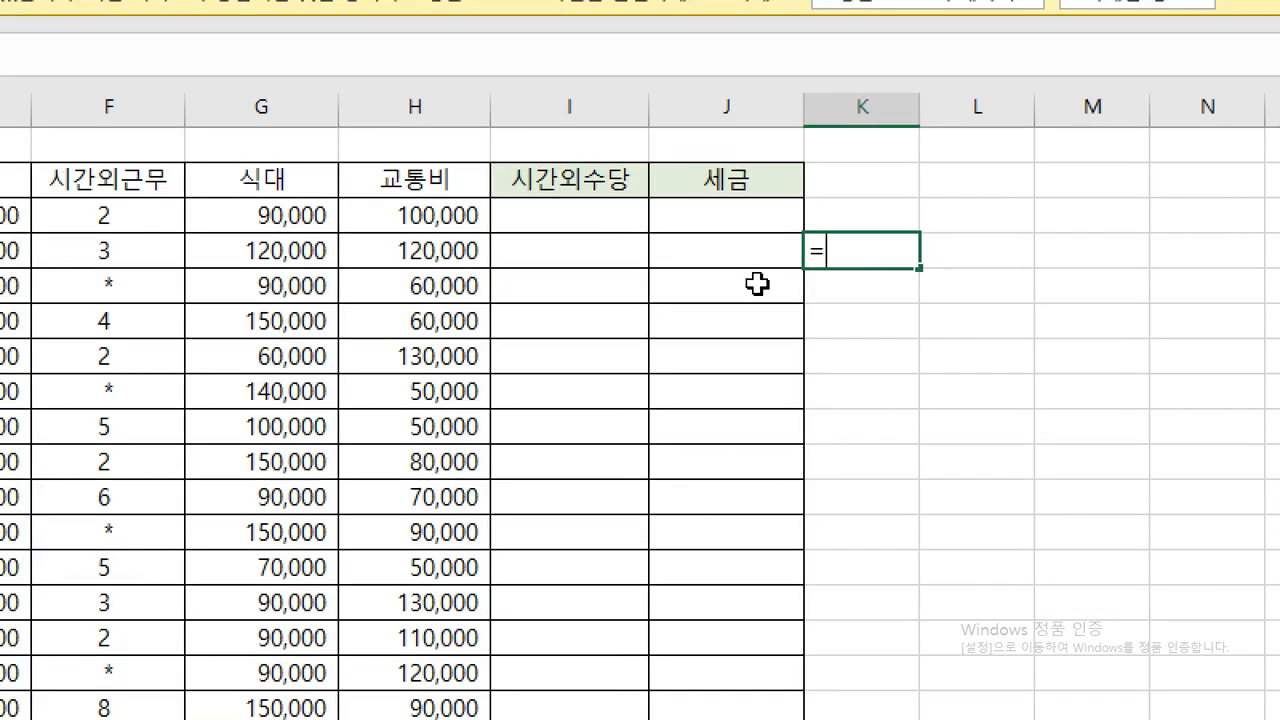
text(ㅔㄷ)
key(BackSpace)
key(BackSpace)
key(Hangul)
text(per)
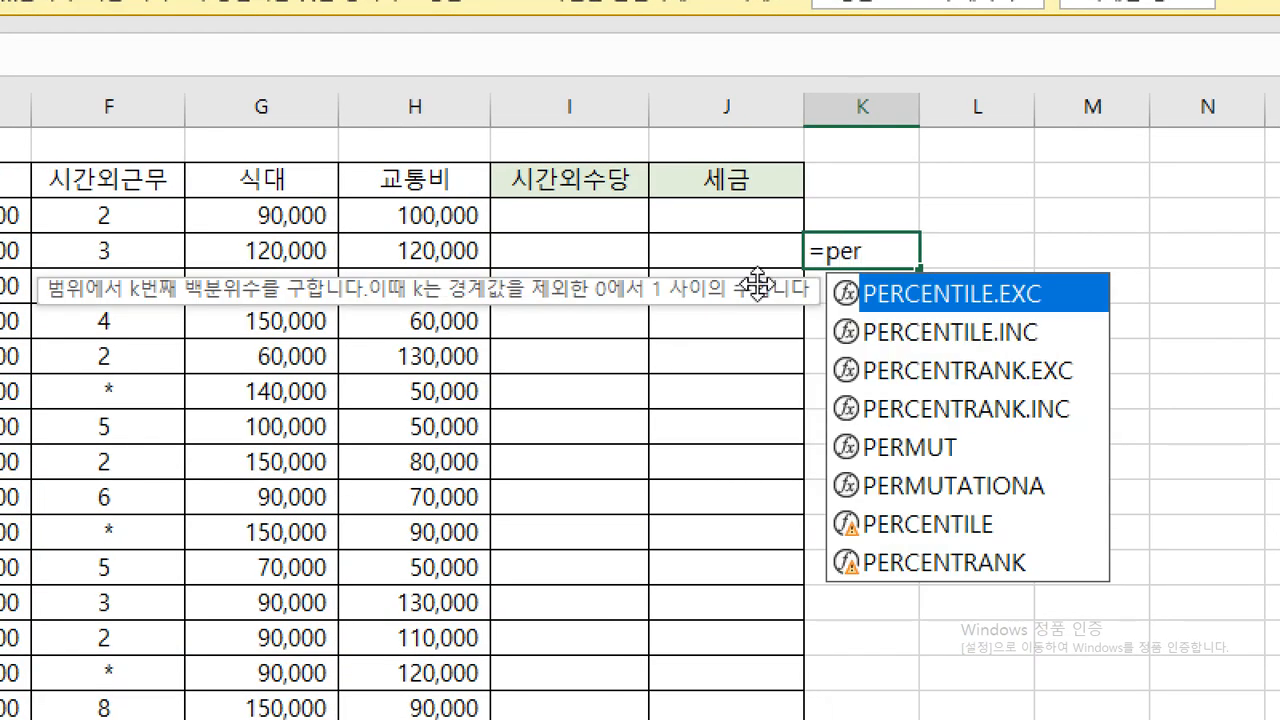
key(Down)
key(Down)
key(Down)
key(Down)
key(Down)
key(Down)
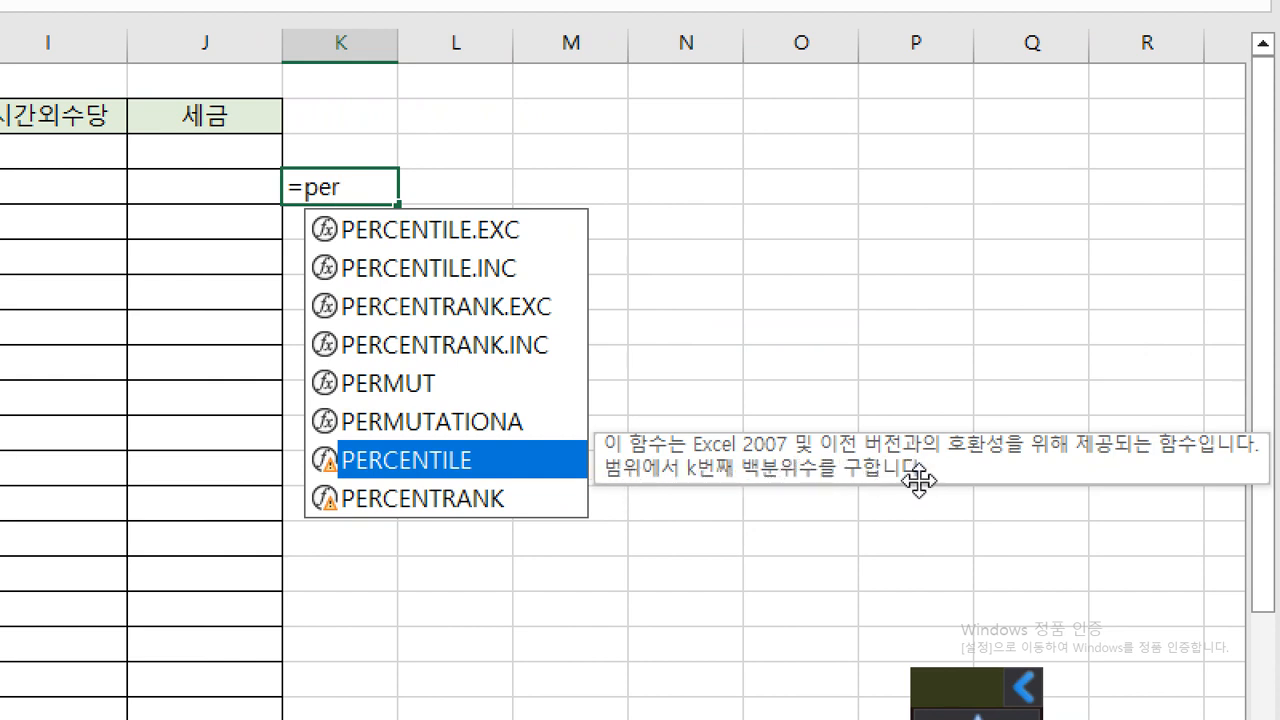
key(Tab)
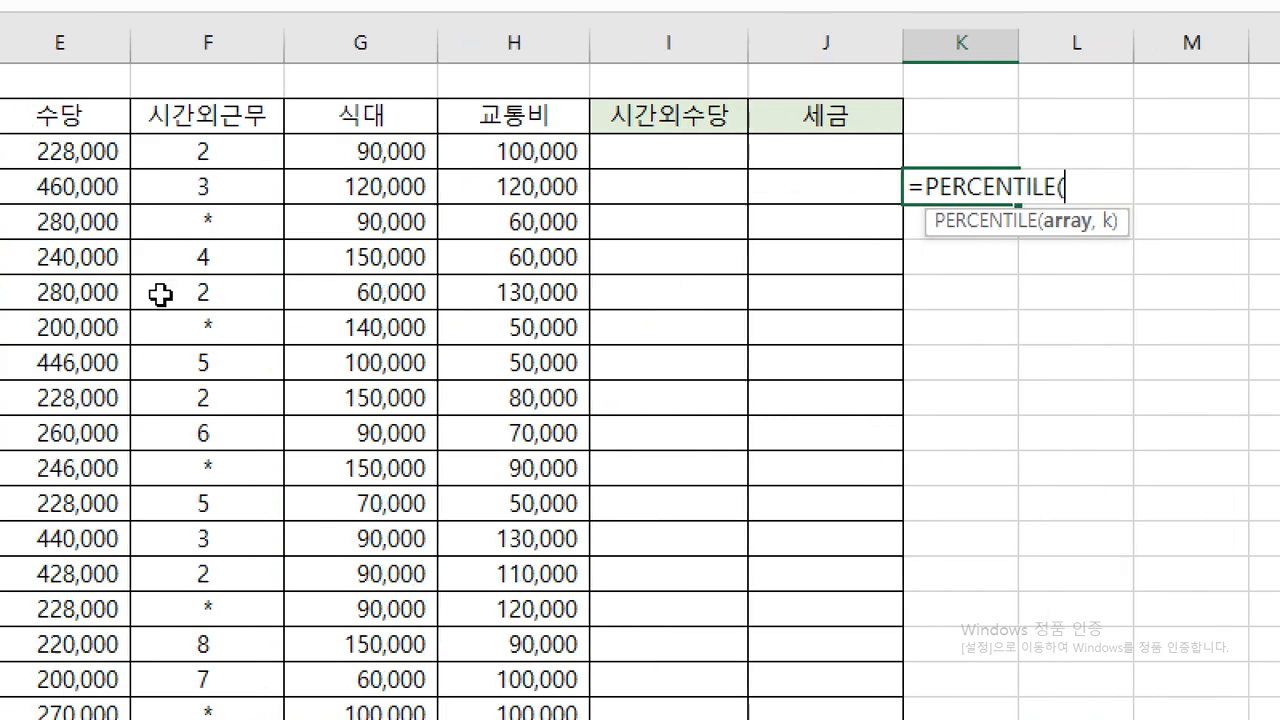
Step: Mark the Insert Function control with red pen, open the PERCENTILE function arguments from it, and cancel the formula
key(ctrl+2)
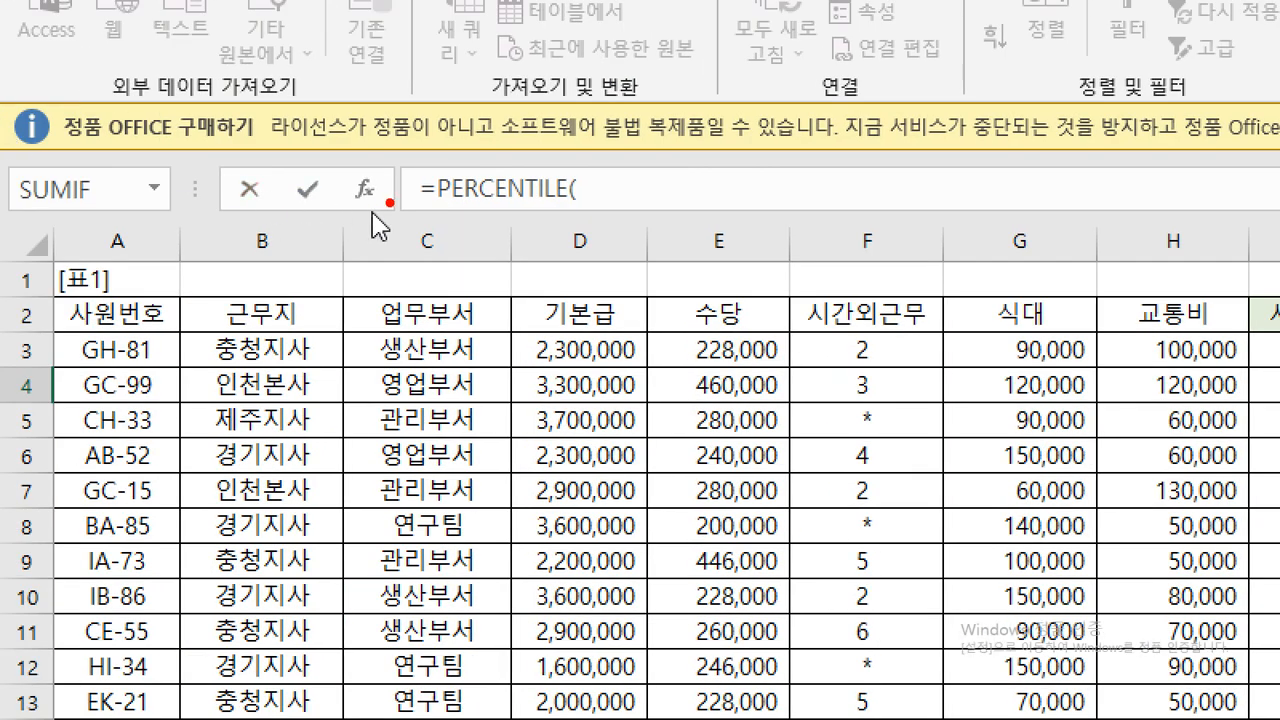
drag(344, 177, 342, 198)
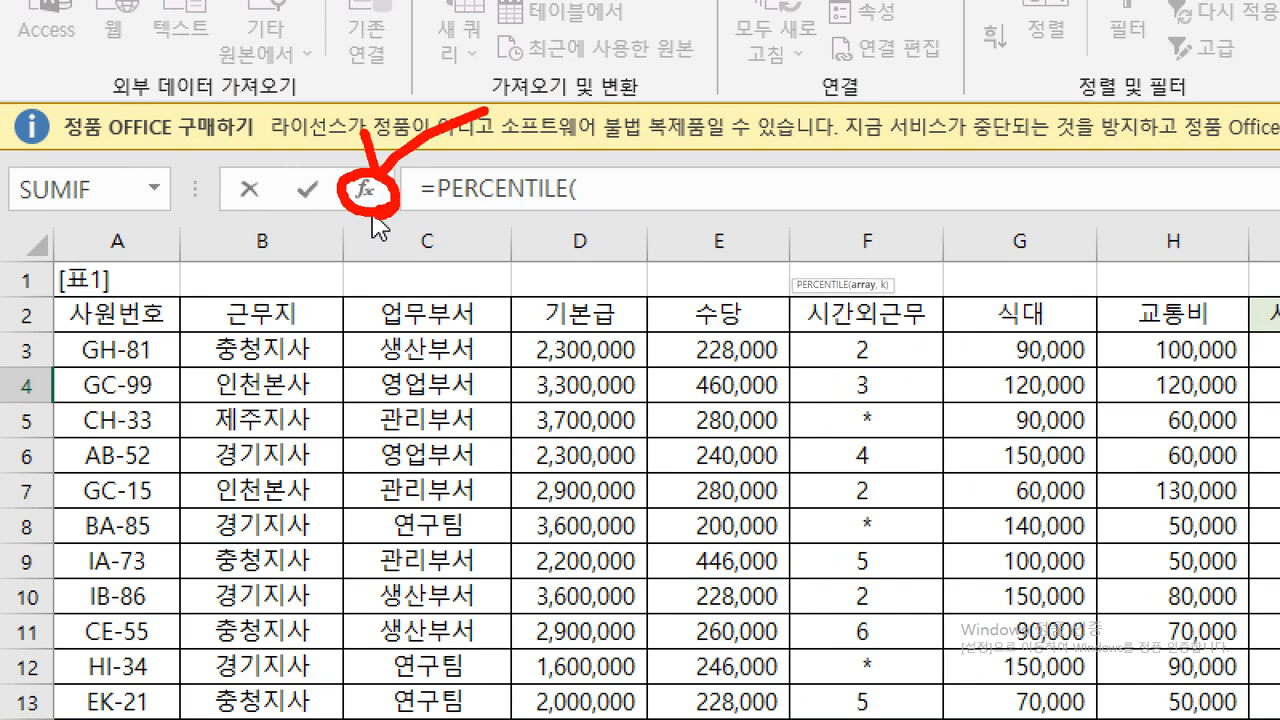
click(368, 196)
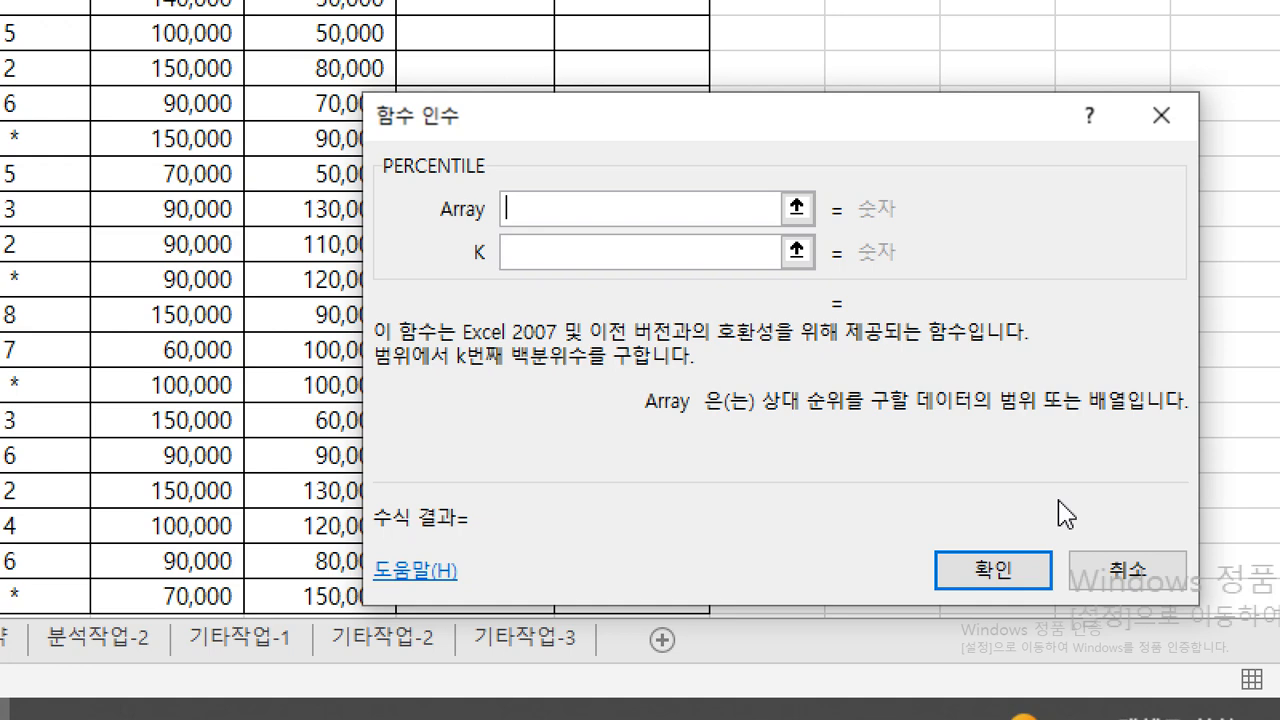
click(1127, 570)
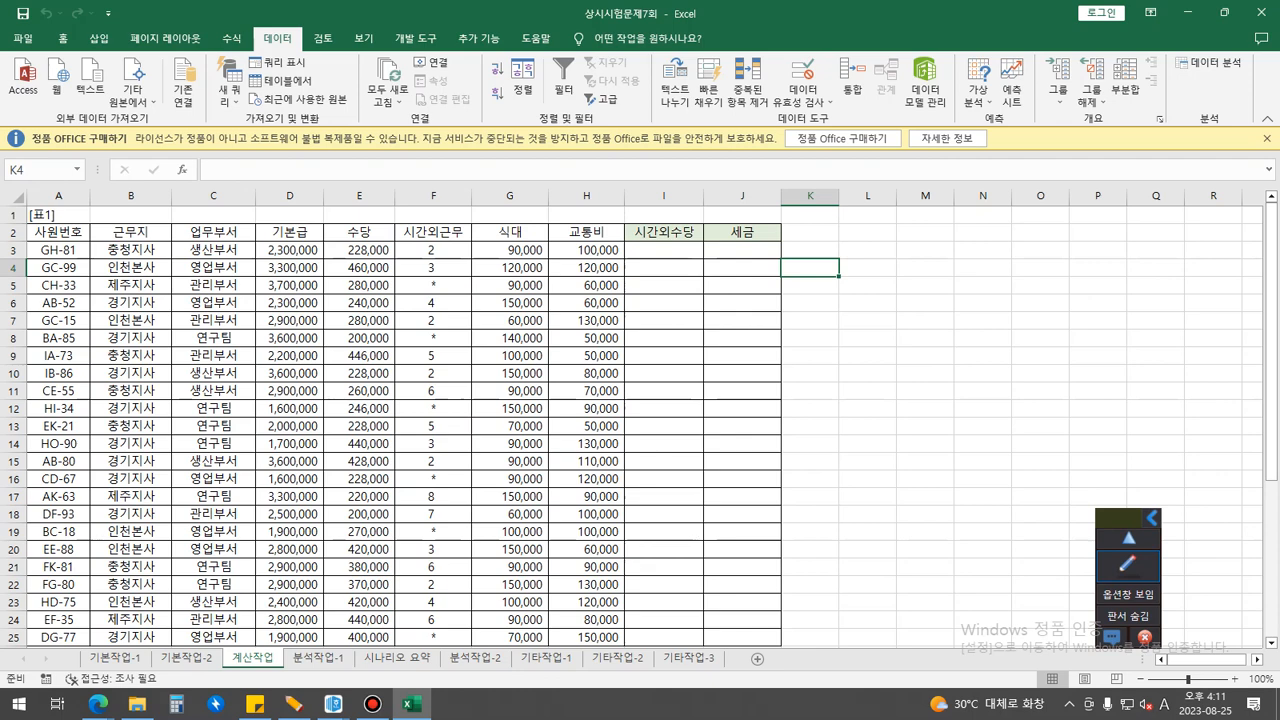
Step: Enter PERCENTILE in cell K4 again, bring up its function arguments directly from the formula, and cancel
text(=per)
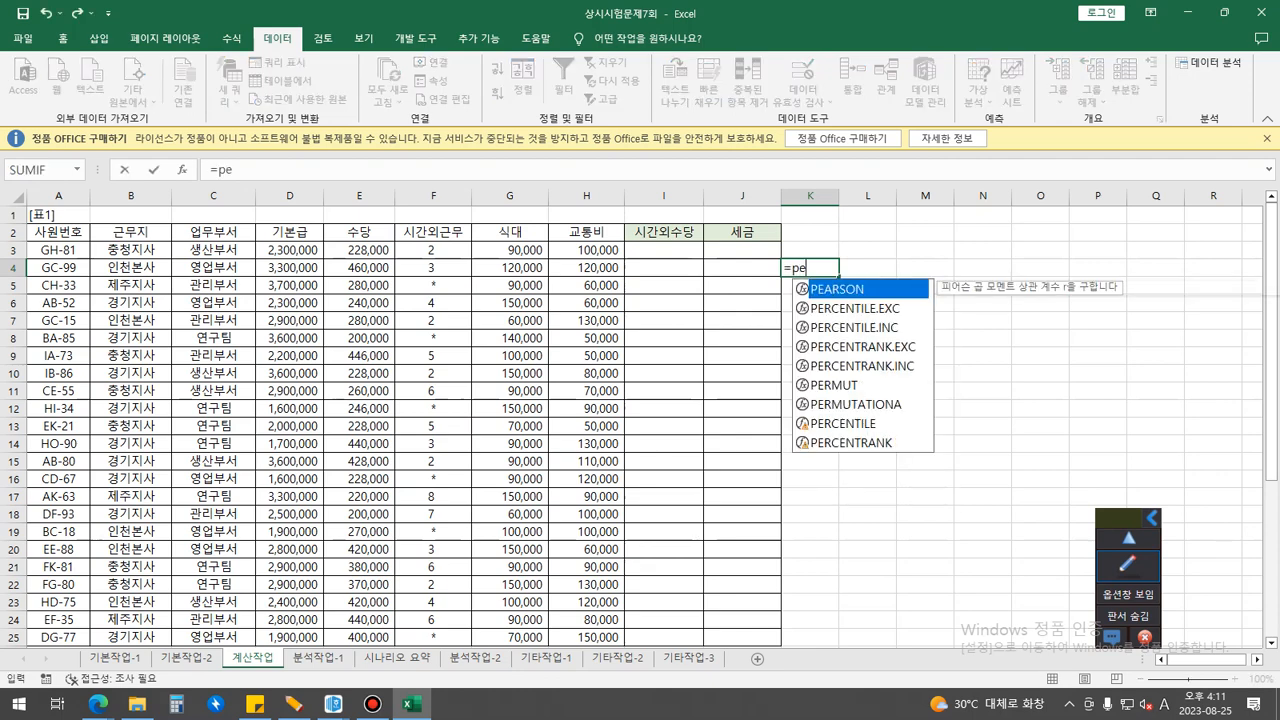
key(Down)
key(Down)
key(Down)
key(Down)
key(Down)
key(Down)
key(Tab)
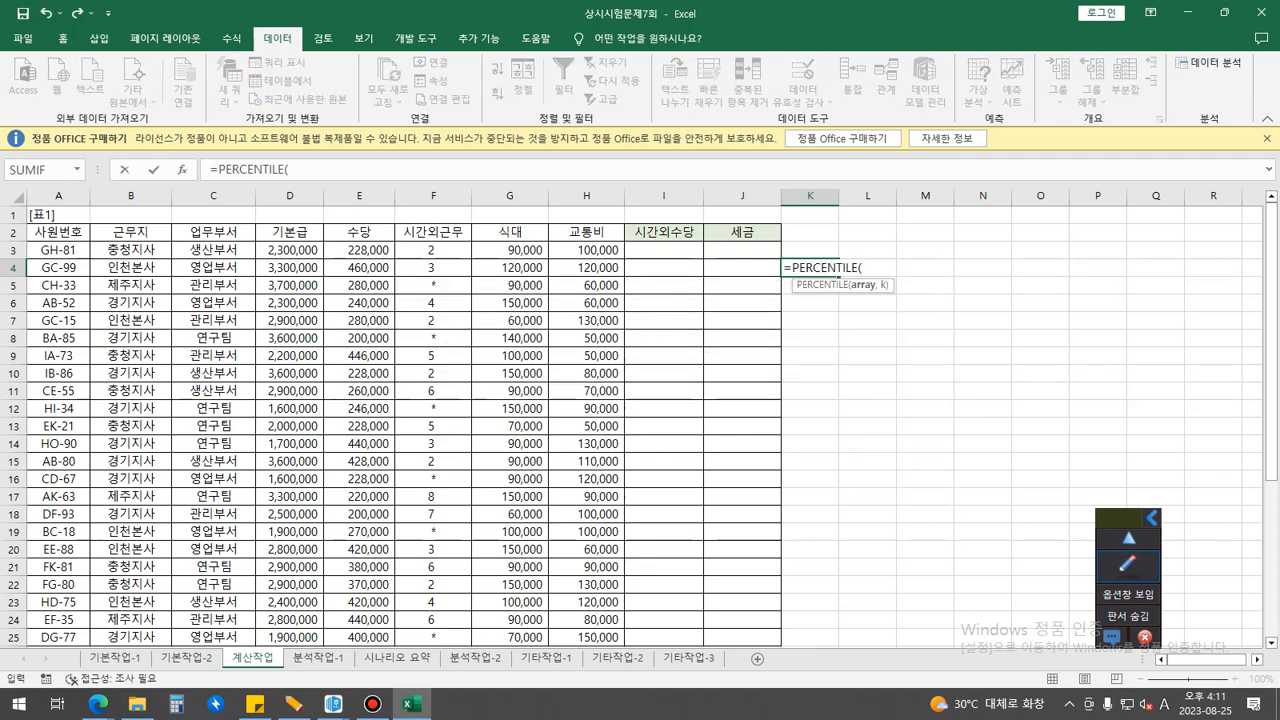
key(ctrl+a)
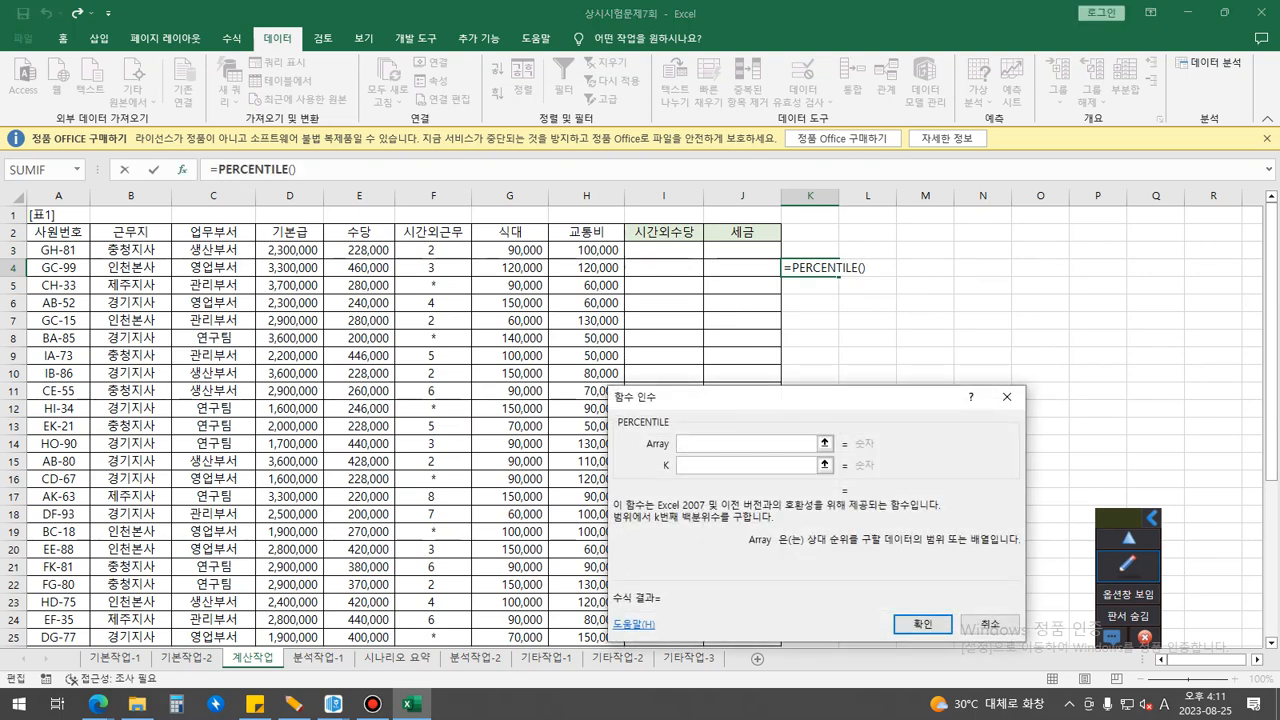
key(Escape)
Step: Begin a new PERCENTILE formula in cell K4 and open its function arguments for Array and K
text(=per)
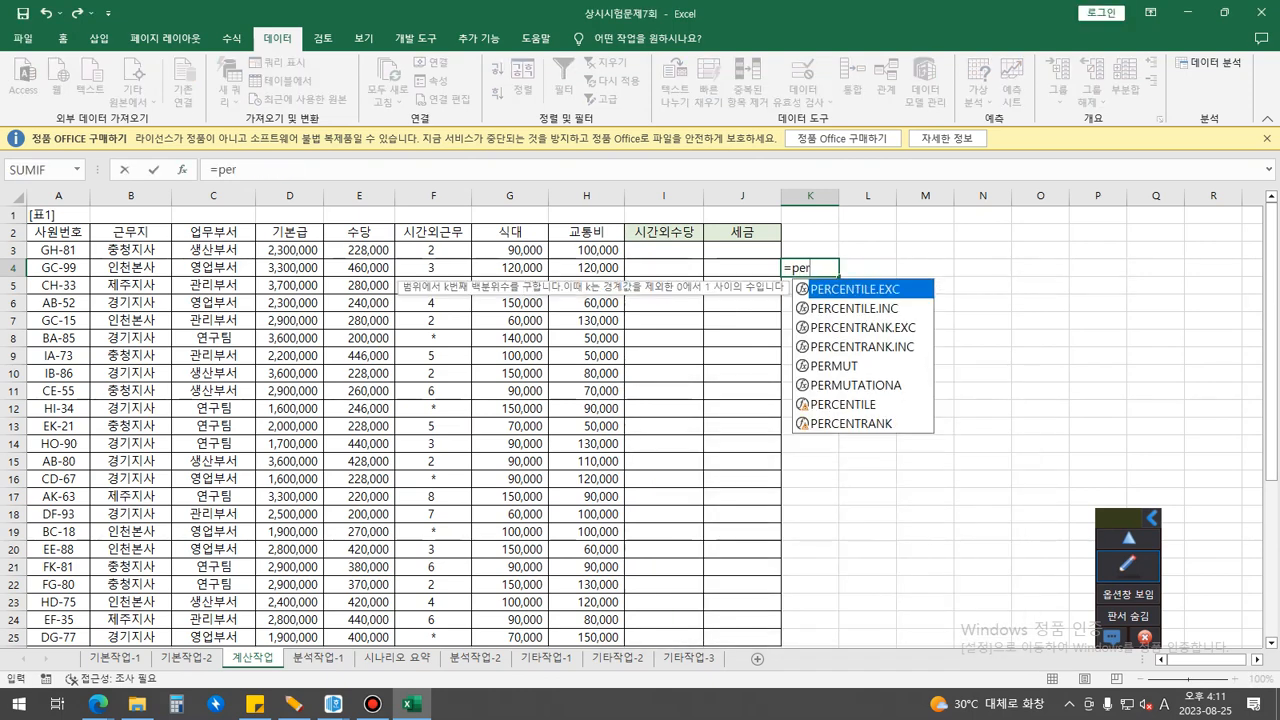
key(Down)
key(Down)
key(Down)
key(Down)
key(Down)
key(Down)
key(Tab)
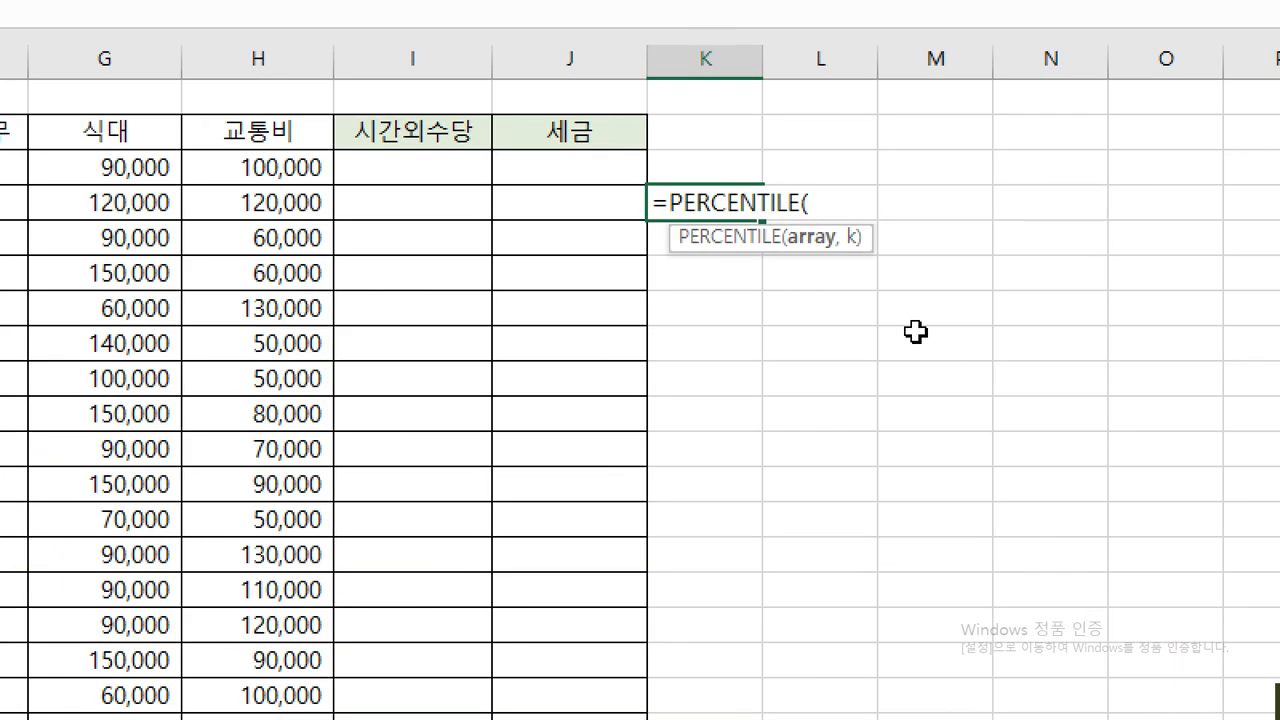
key(ctrl+a)
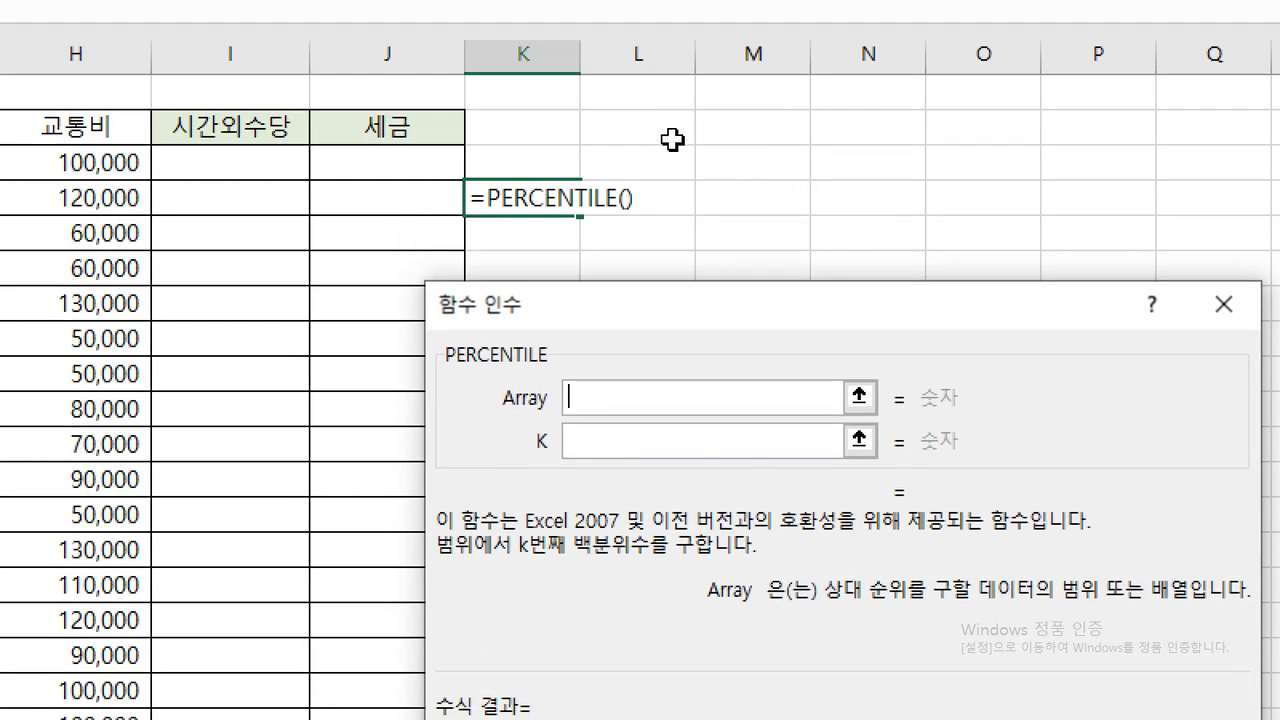
Step: Set PERCENTILE's Array to M3:M4 and K to 0.5, completing the formula in K4
drag(746, 163, 765, 200)
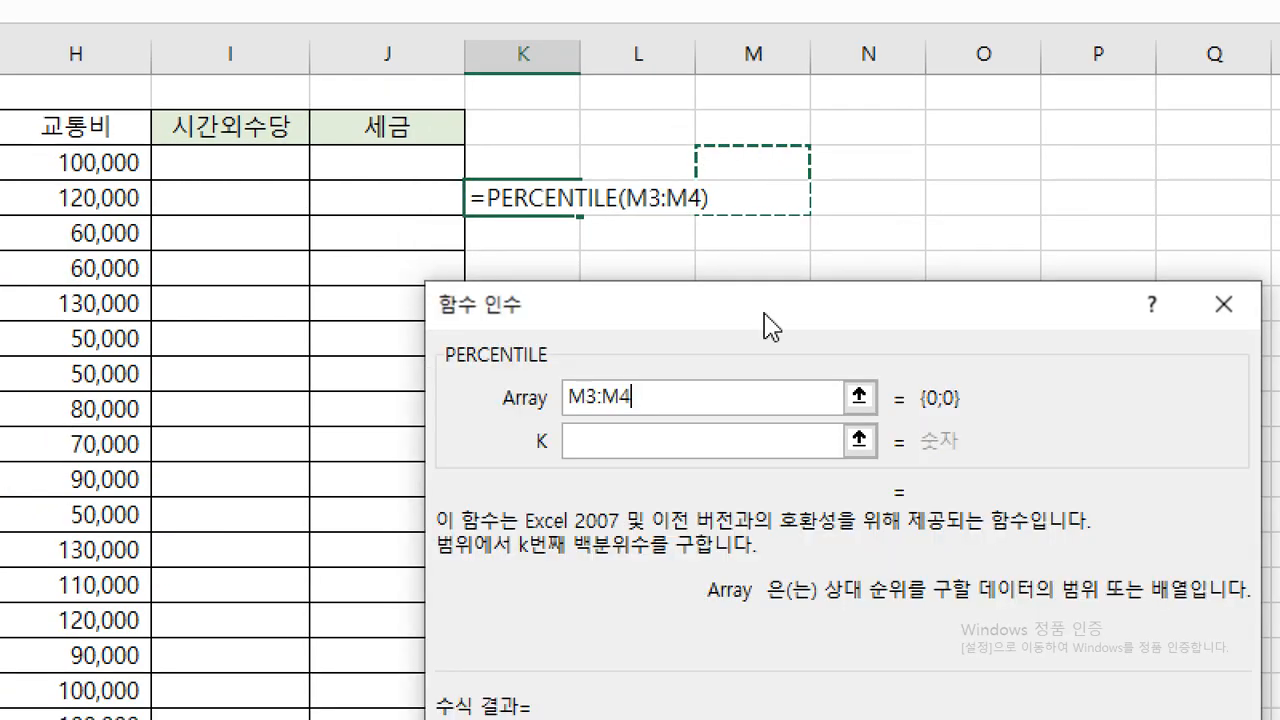
click(741, 441)
text(0.5)
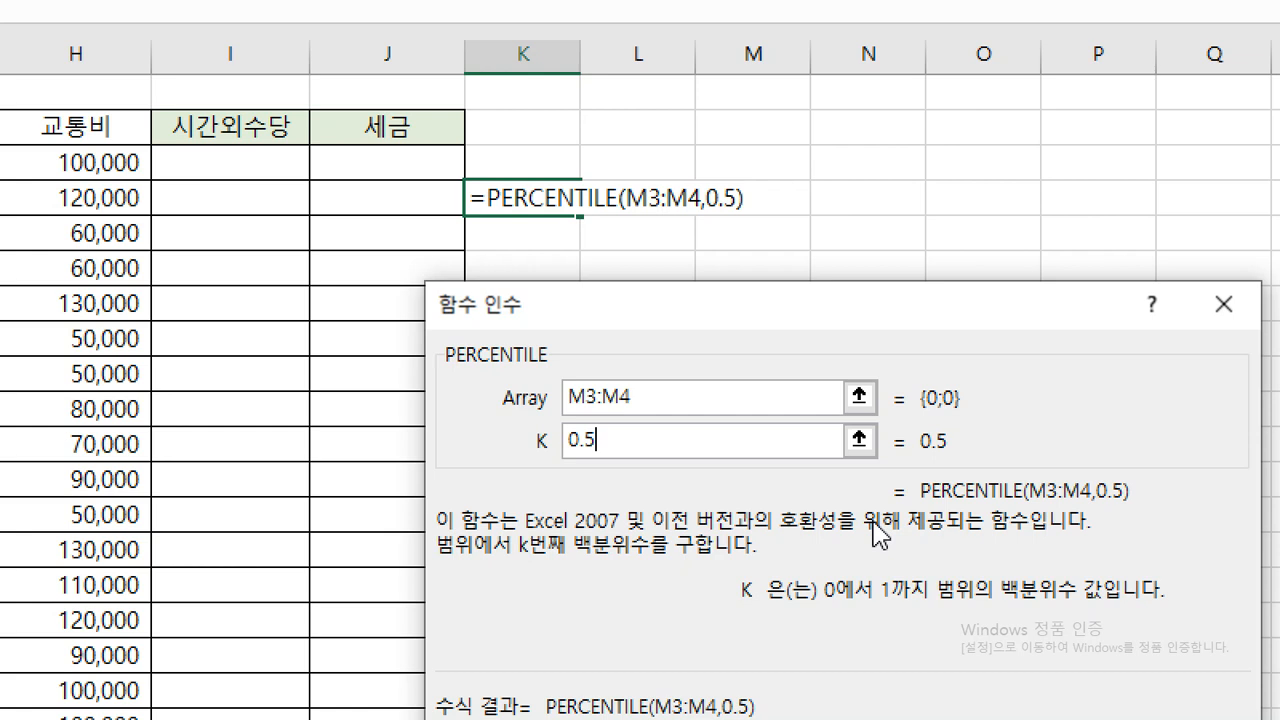
key(Return)
Step: Enter 100 in cell M3 and 0 in cell M4 as test data for the PERCENTILE formula
key(Right)
key(Right)
key(Up)
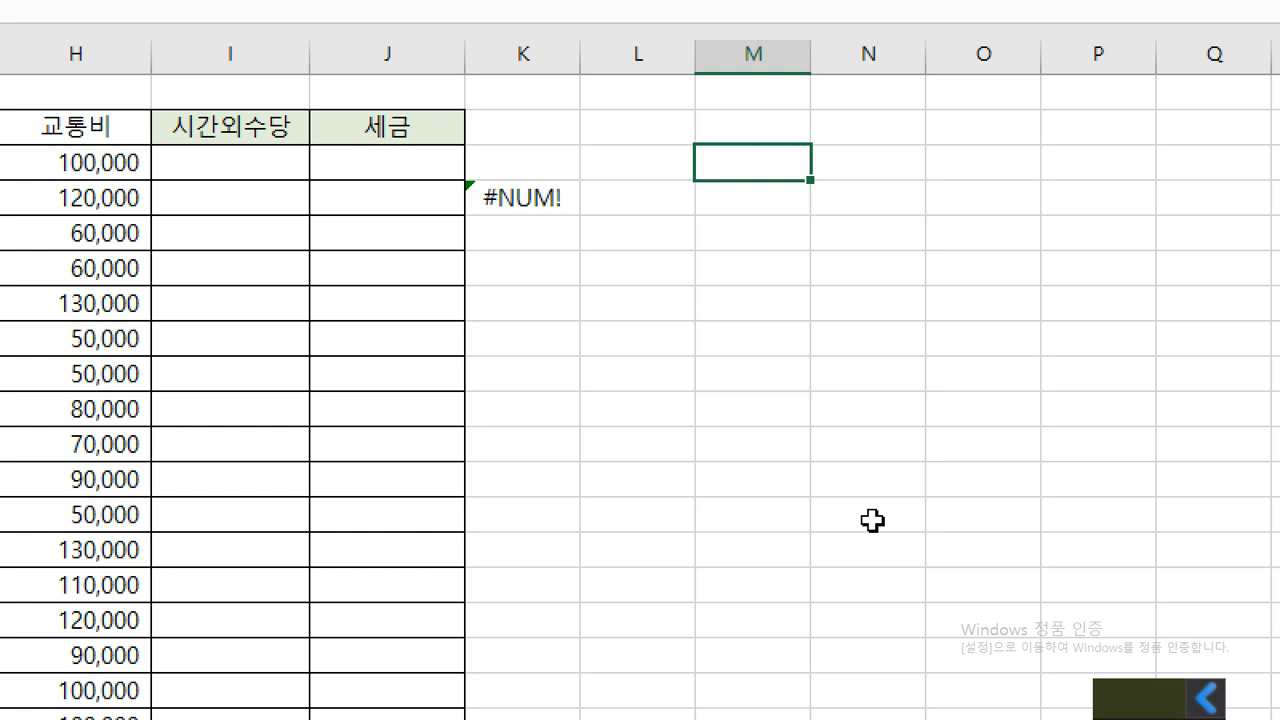
text(120)
key(BackSpace)
key(BackSpace)
text(00)
key(Return)
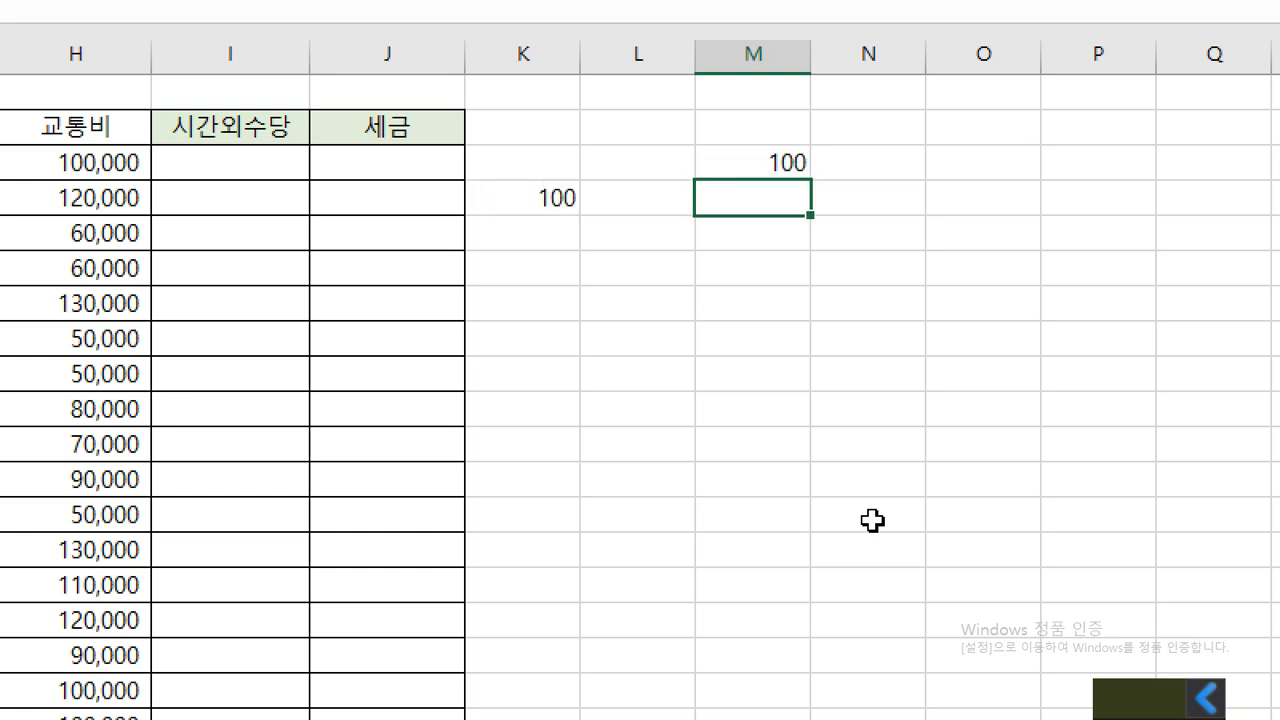
text(0)
key(Return)
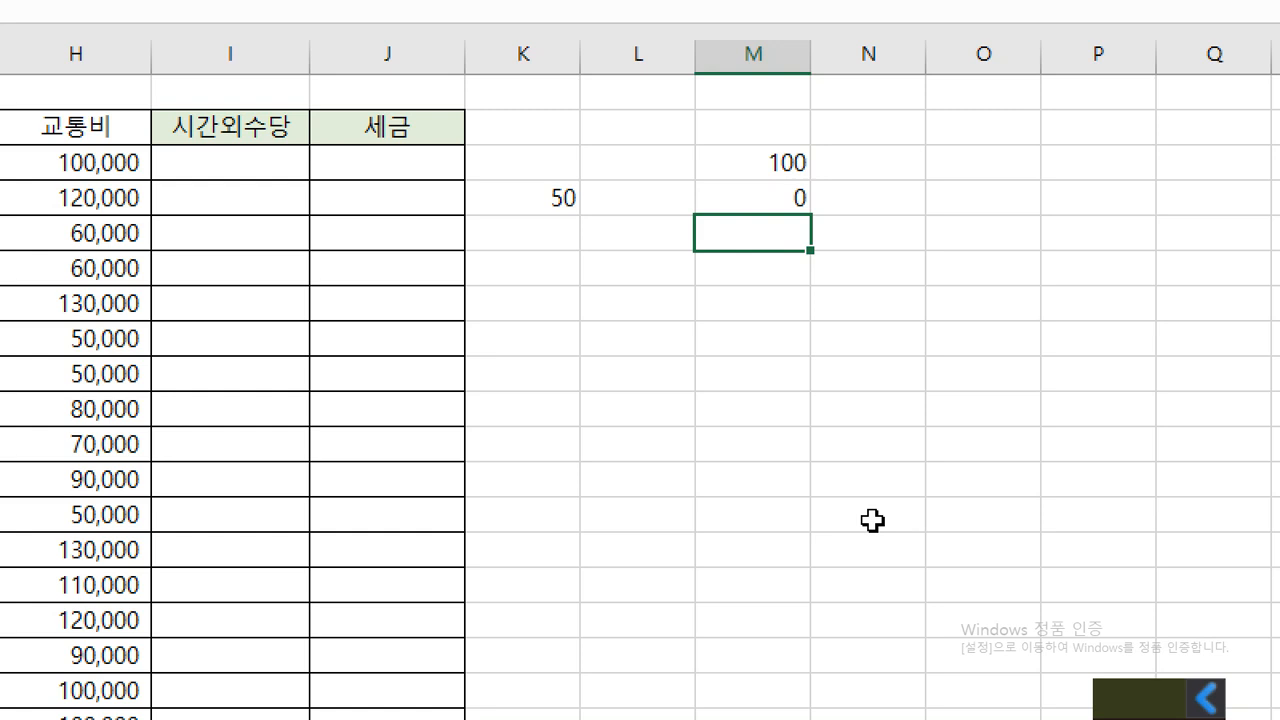
Step: Change the test value in cell M4 to -100
key(Up)
text(-100)
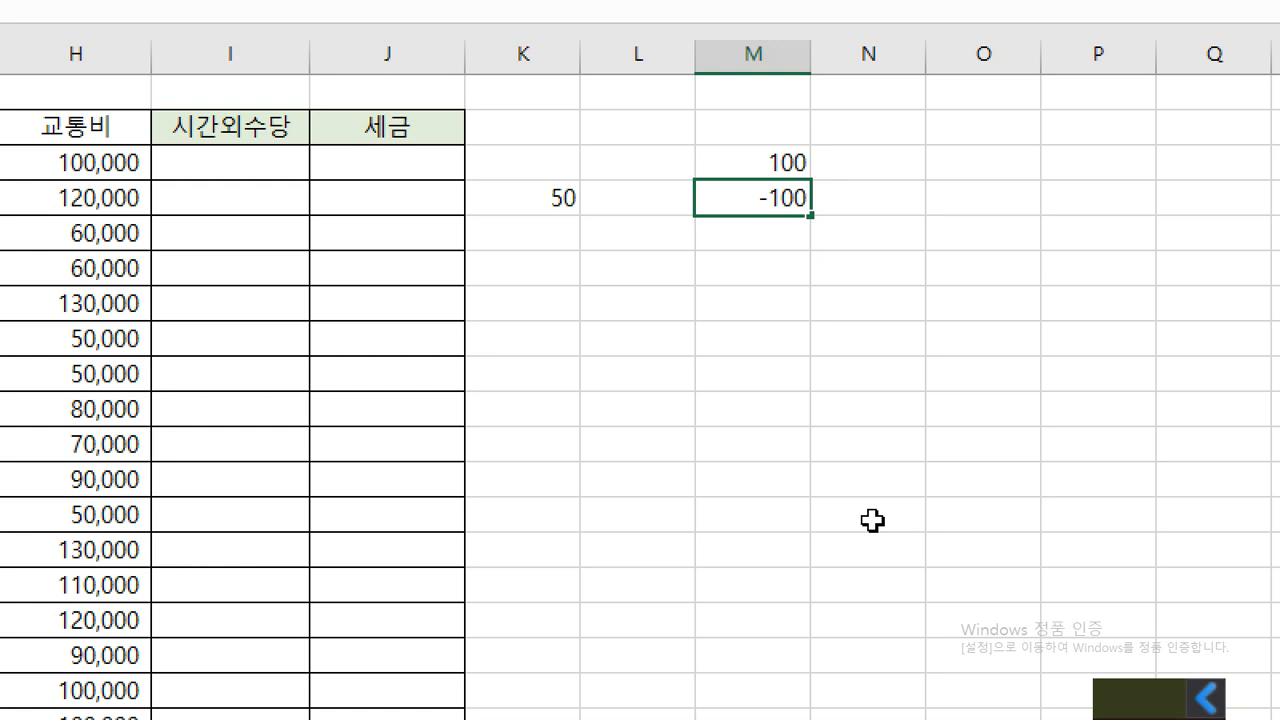
key(Return)
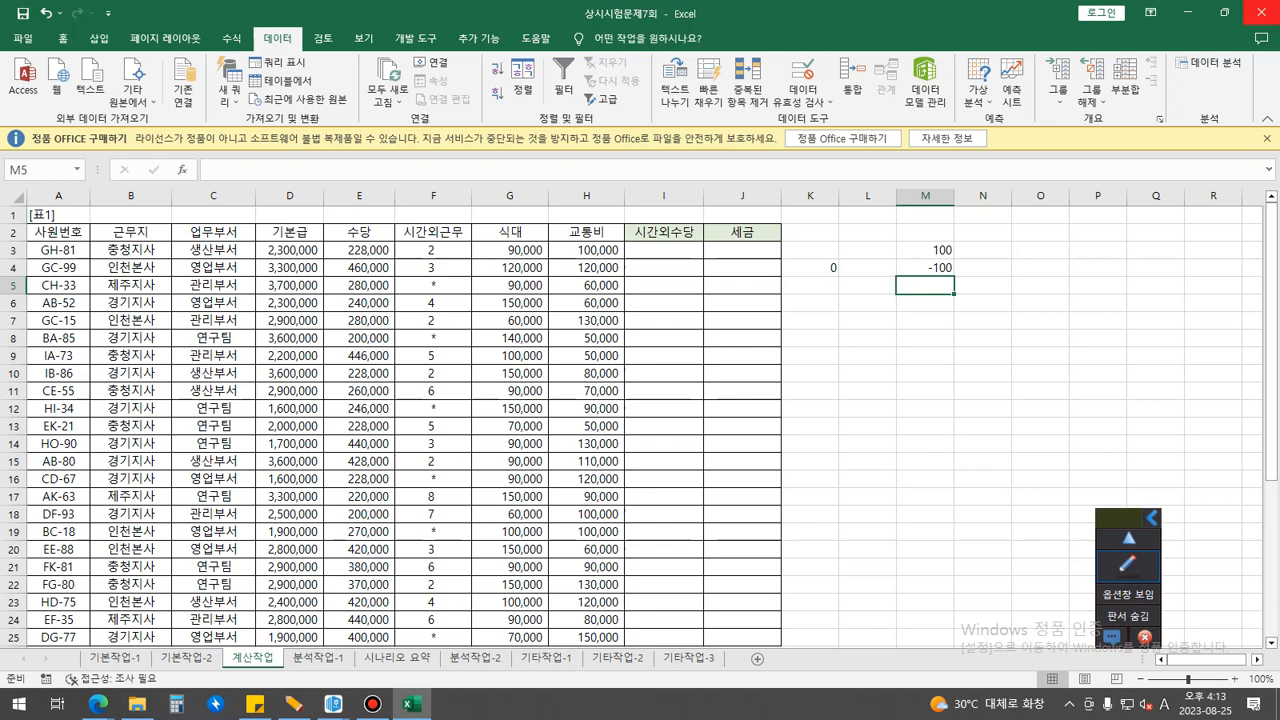
Step: Close the 상시시험문제7회 workbook and switch to Microsoft Edge to show the 수업예제 board list
click(1261, 13)
click(647, 374)
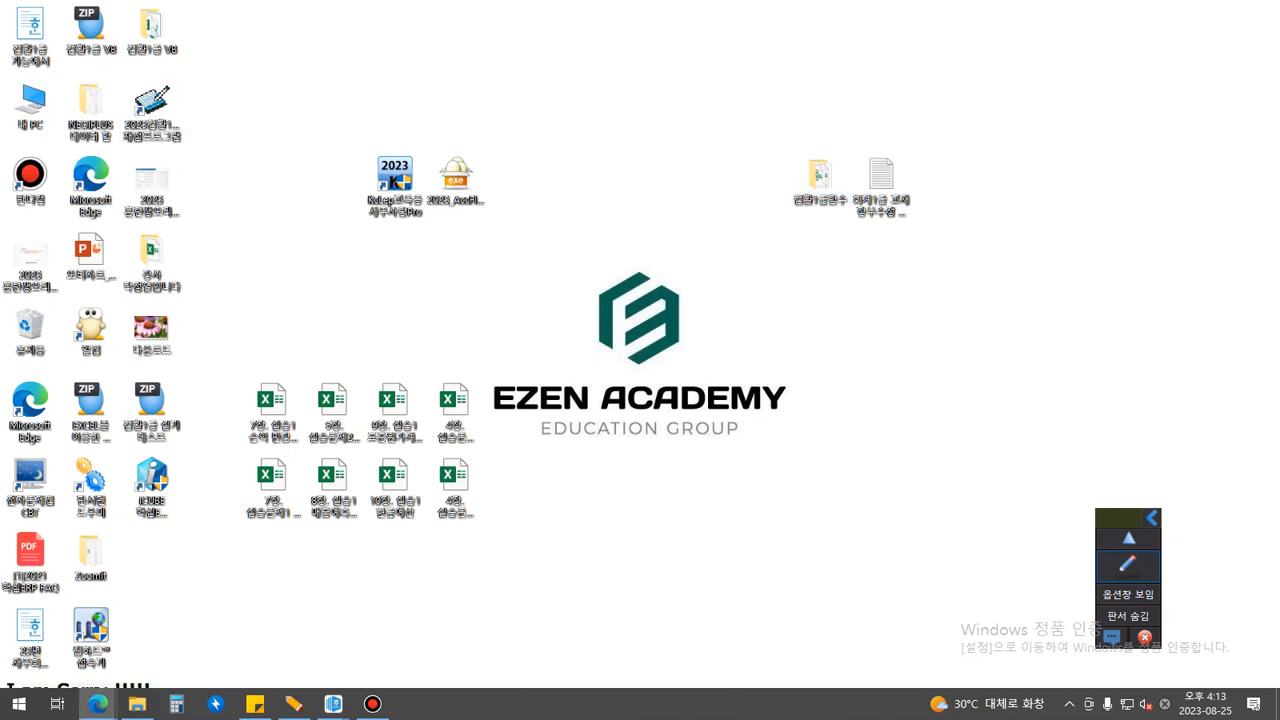
click(97, 704)
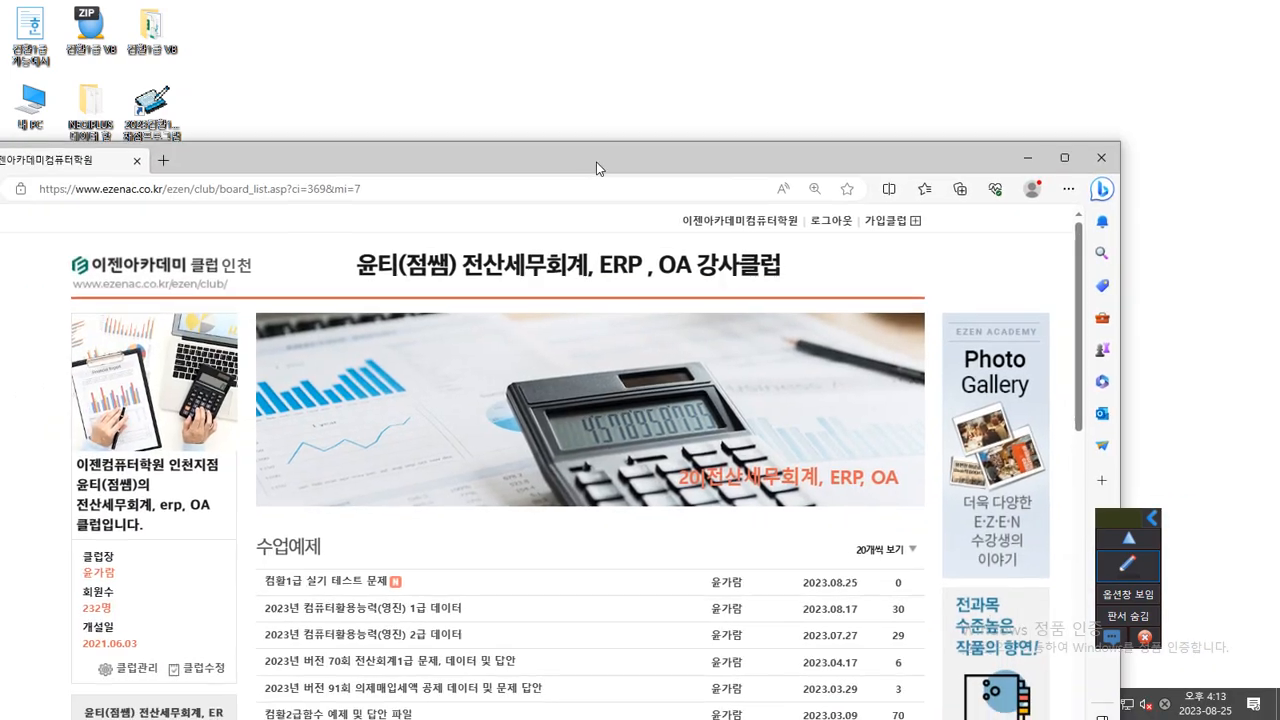
scroll(402, 154, down, 3)
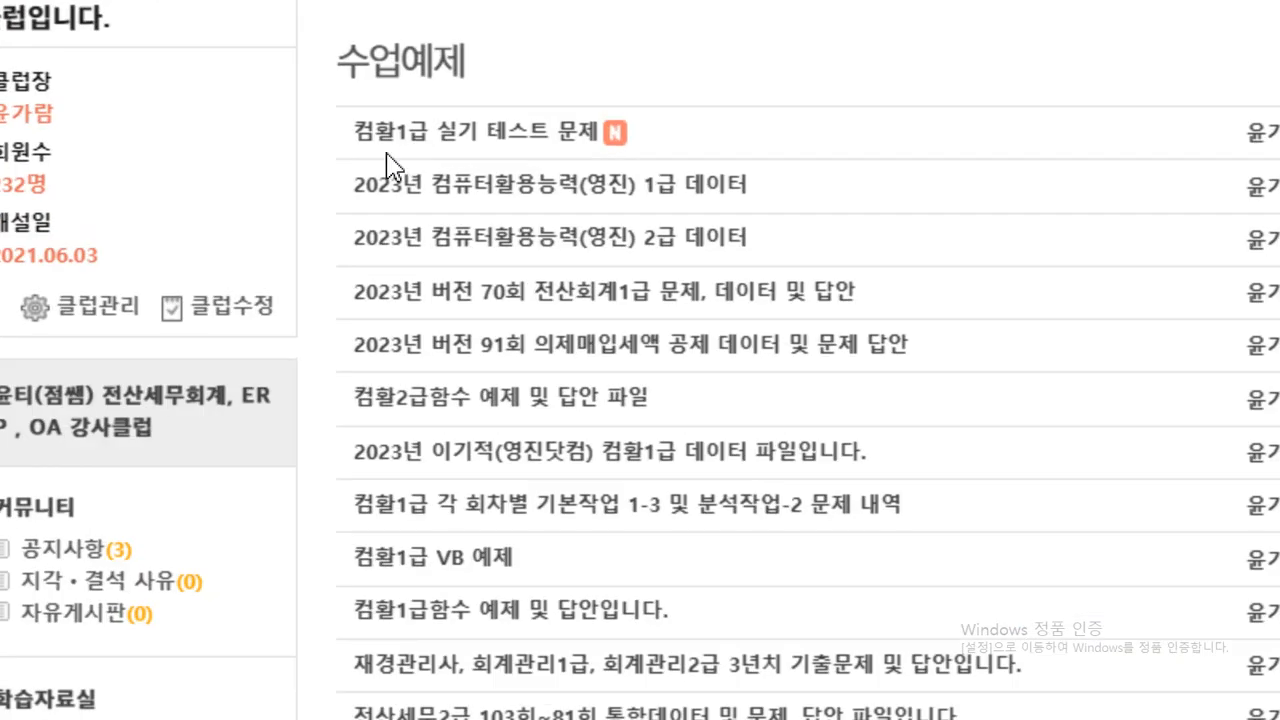
Step: Underline the 컴활1급 실기 테스트 문제 post in red pen, then leave drawing mode
drag(340, 158, 680, 142)
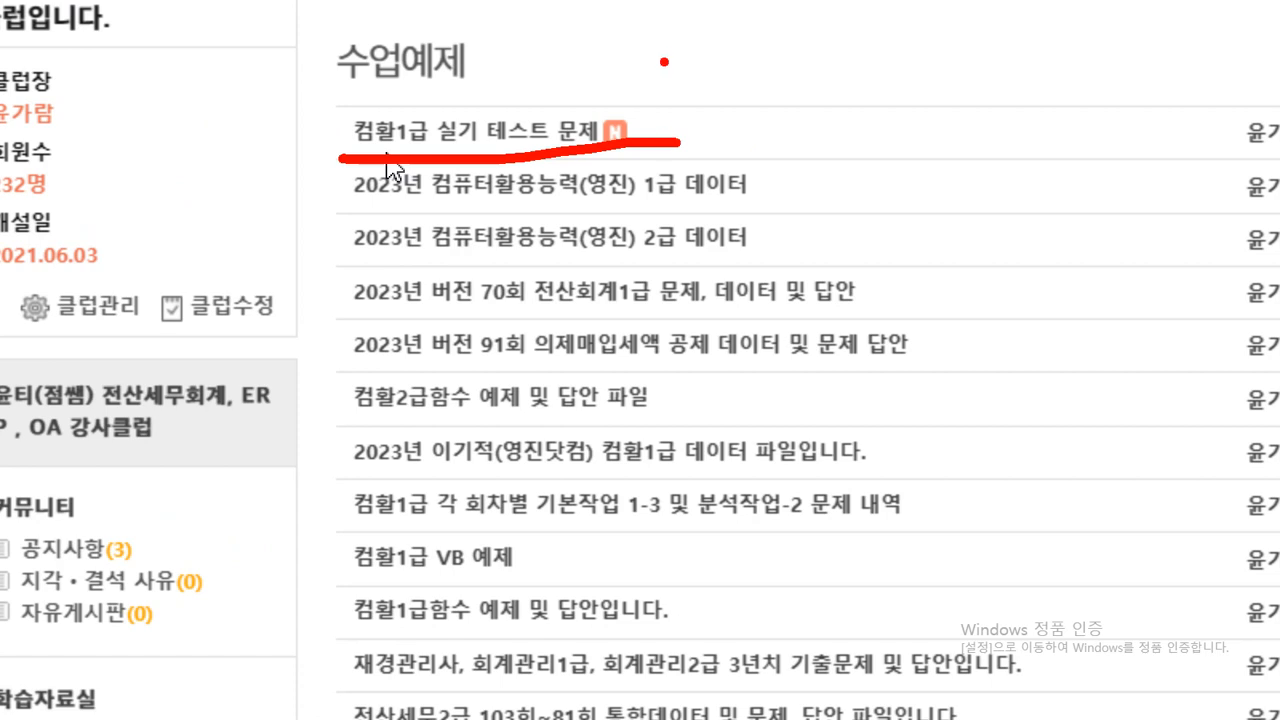
drag(652, 88, 604, 118)
key(Escape)
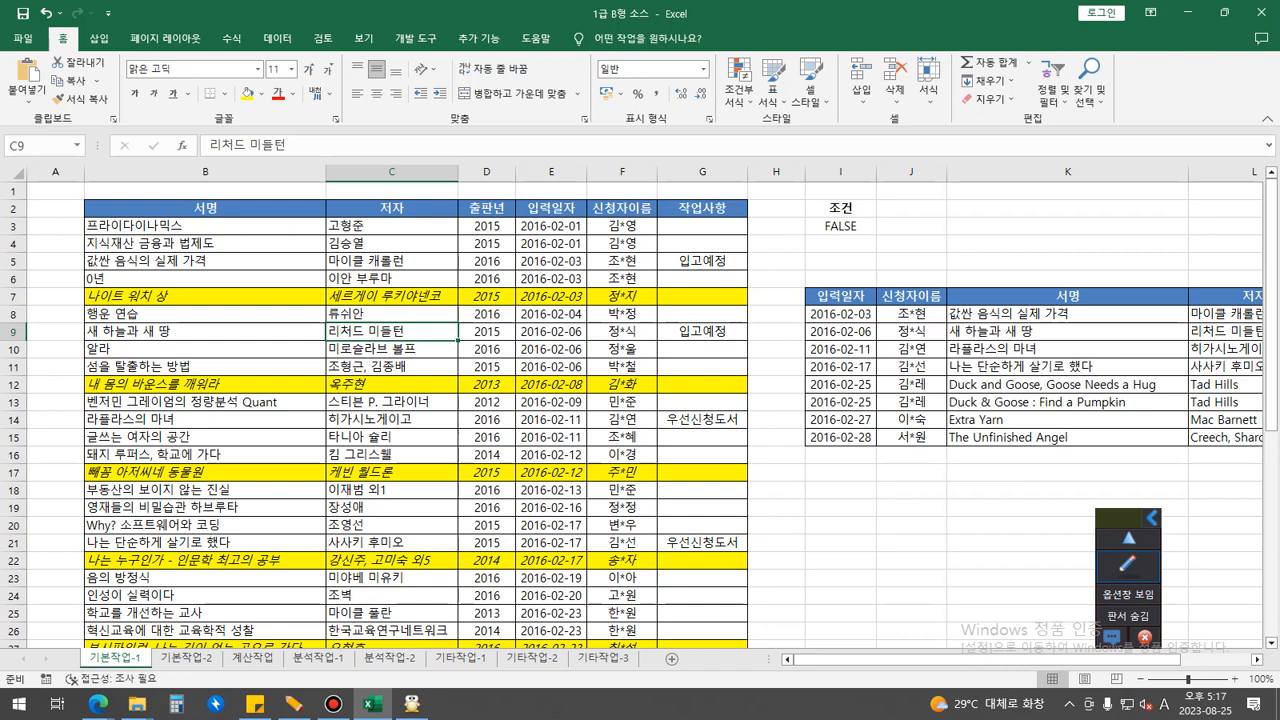
Step: Write the blue on-screen text annotation =isblank($G3) over the formula bar, with the column reference fixed
click(1128, 566)
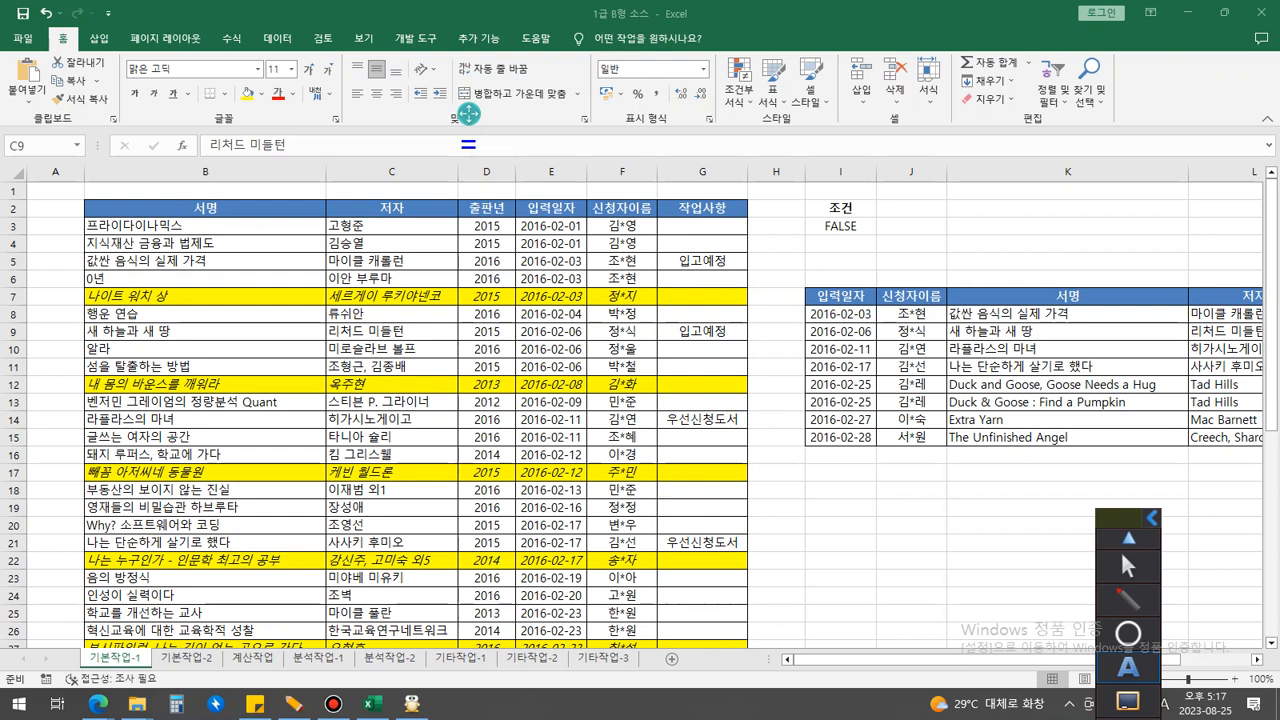
text(isblank)
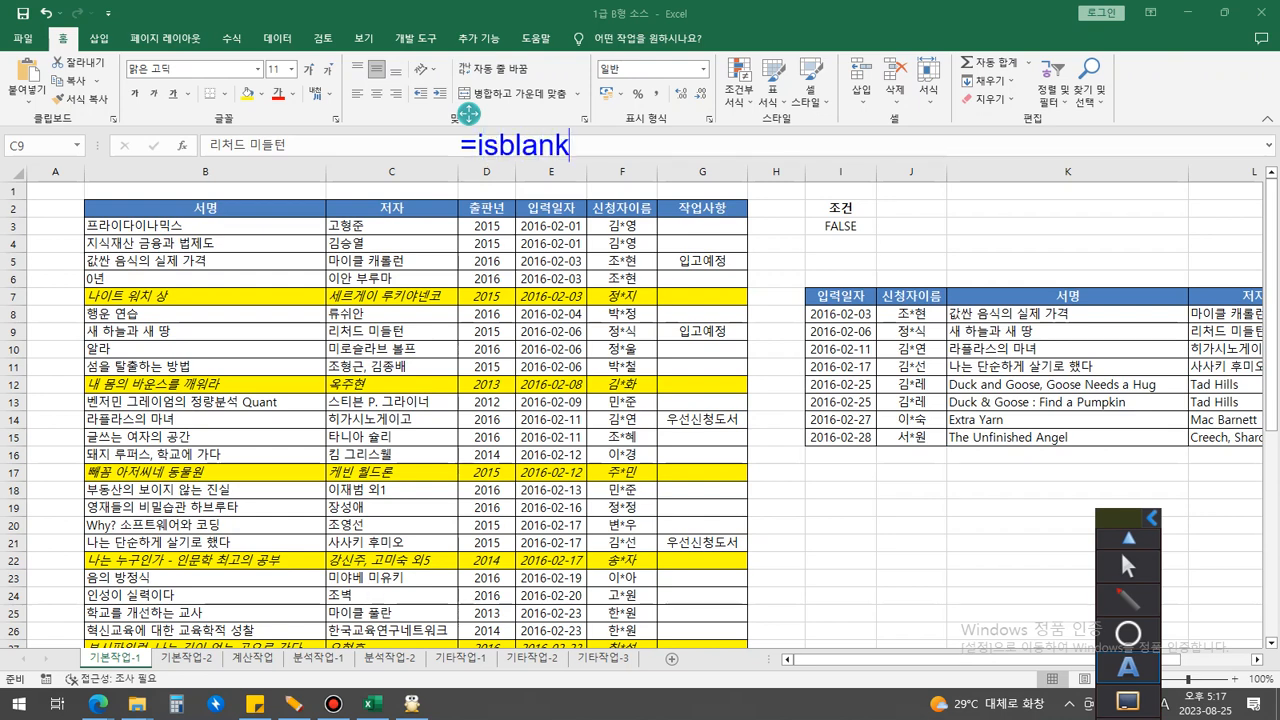
text((G3)
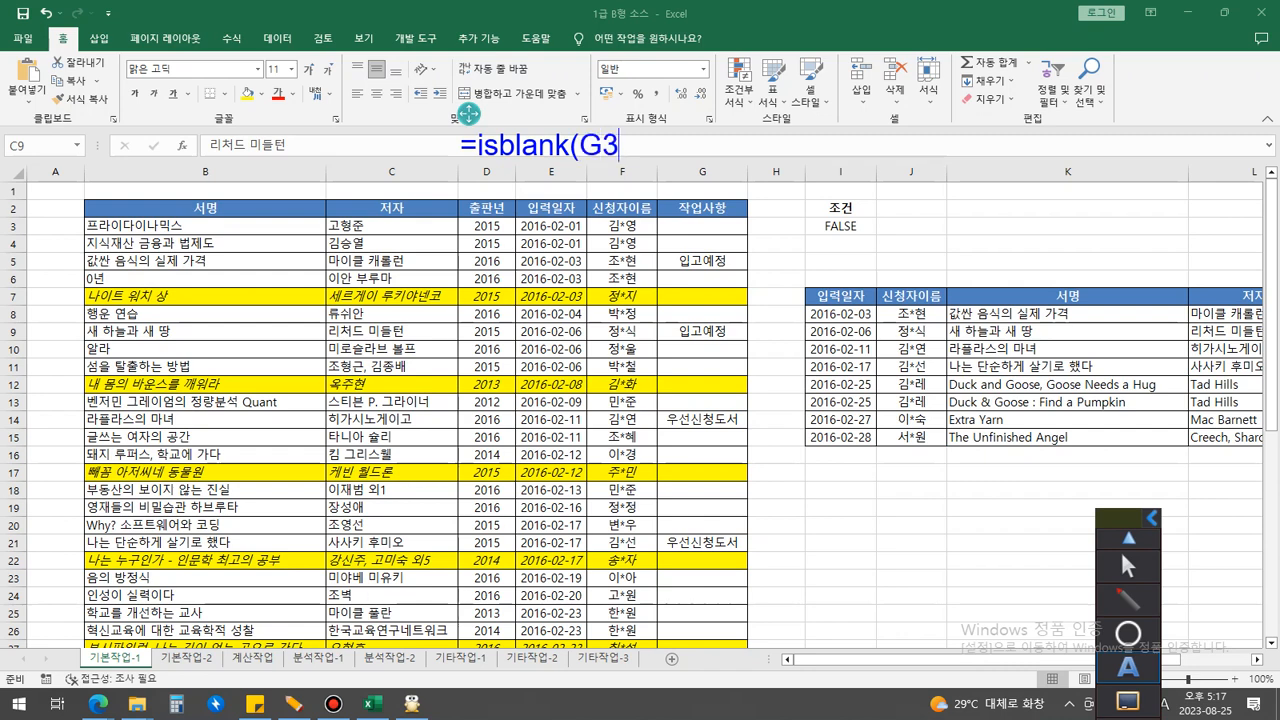
text())
key(Left)
key(Left)
key(Left)
text($)
key(Right)
key(Right)
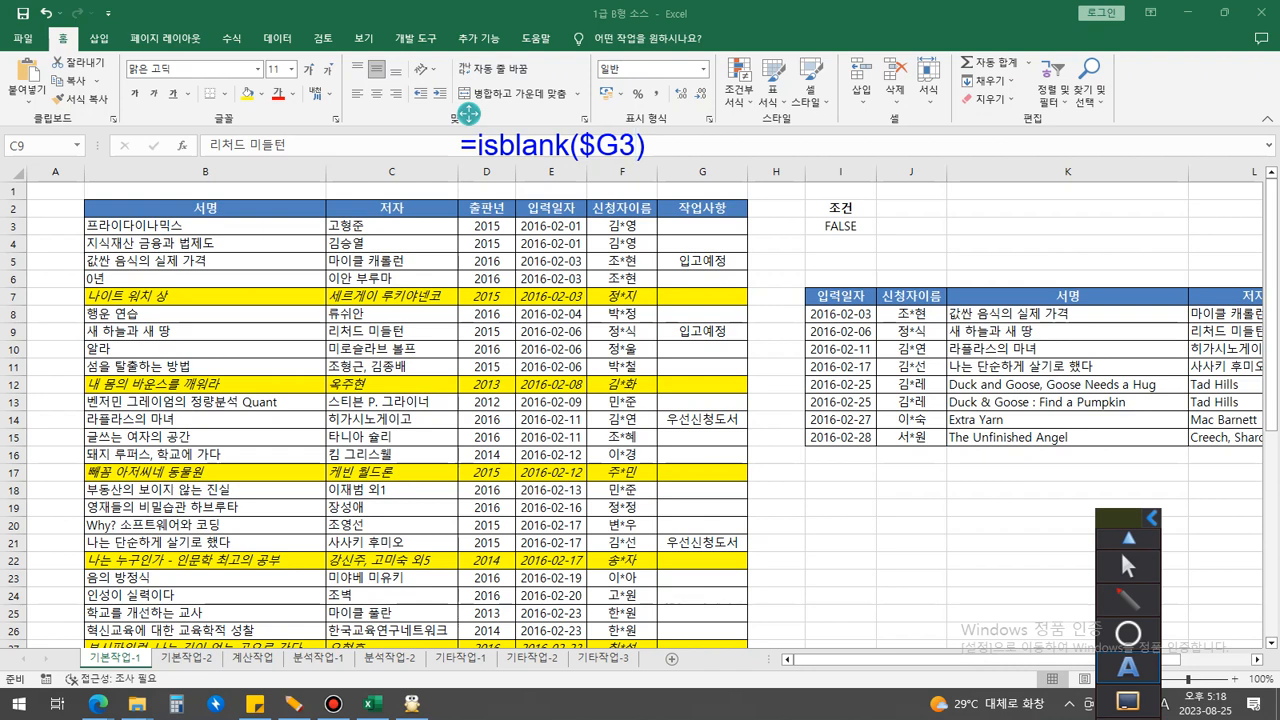
Step: Wrap isblank($G3) in not() within the text annotation so it reads =not(isblank($G3))
key(Left)
key(Left)
key(Left)
key(Left)
key(Left)
key(Left)
key(Left)
key(Left)
key(Left)
key(Left)
key(Left)
text(not()
key(End)
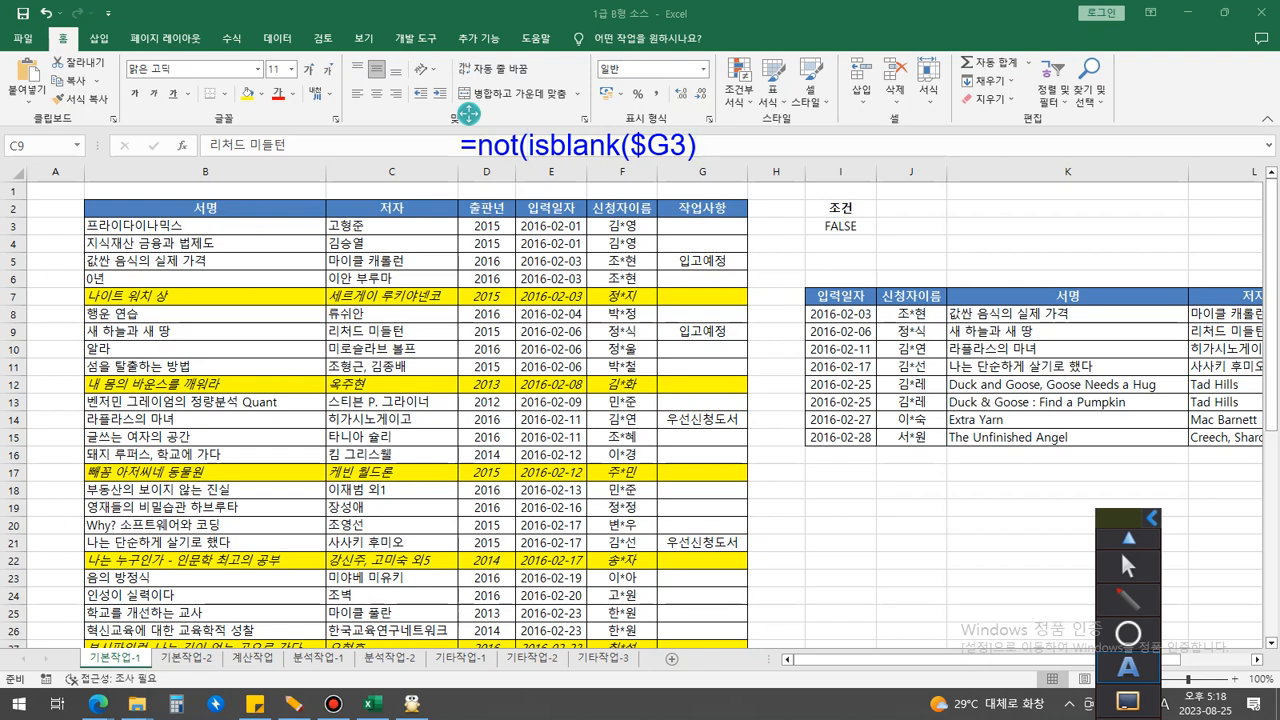
text())
Step: Insert and( before not(isblank($G3)) in the text annotation to start a combined condition
key(Left)
key(Left)
key(Left)
key(Left)
key(Left)
key(Left)
key(Left)
key(Left)
key(Left)
key(Left)
key(Left)
key(Left)
key(Left)
key(Left)
key(Left)
key(Left)
key(Left)
text(and()
key(End)
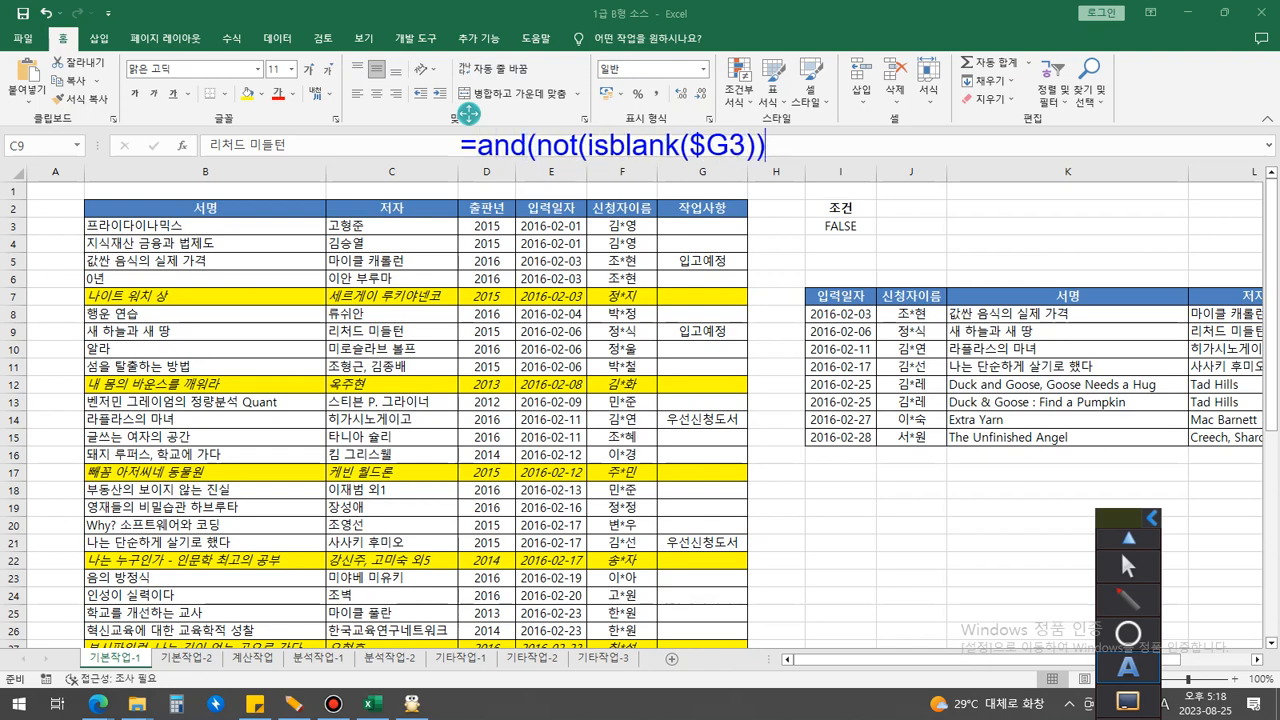
Step: Add the second condition $G3<>"품절도서" to the annotation, close the and() expression, and return to mouse mode
text(,)
text(G$)
key(BackSpace)
key(BackSpace)
text($)
text(G3)
text(<>"품)
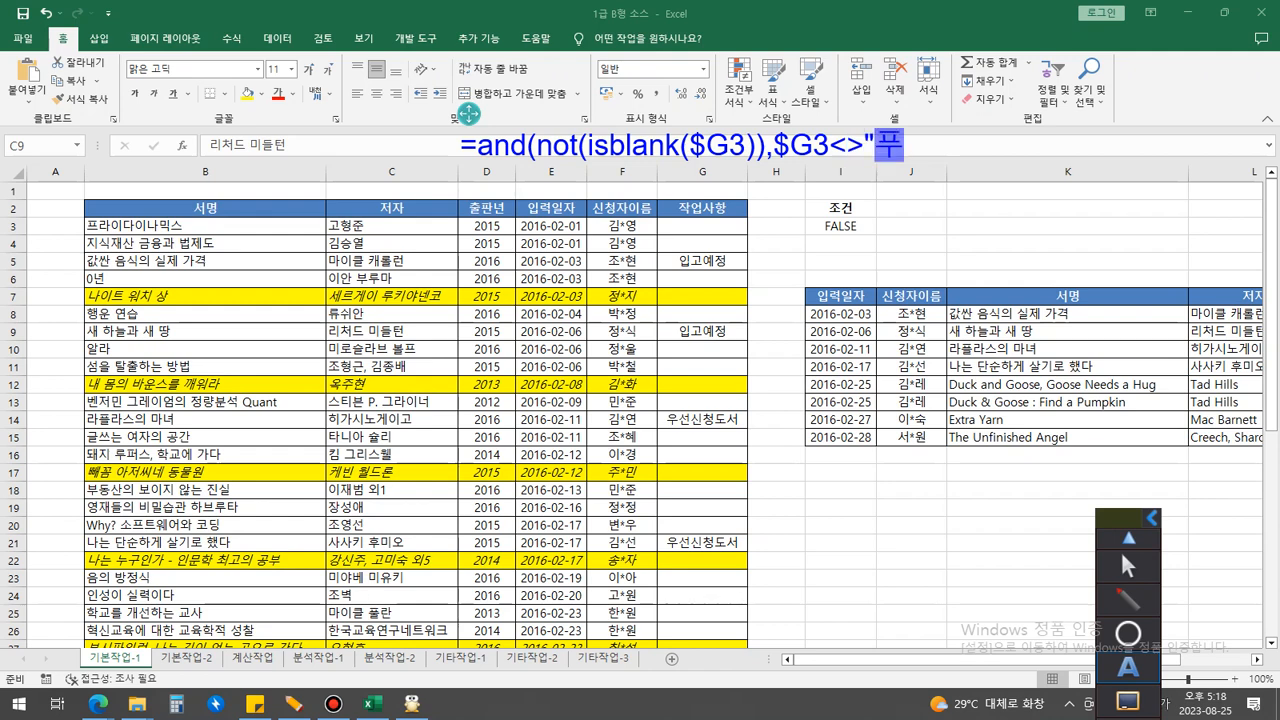
text(절)
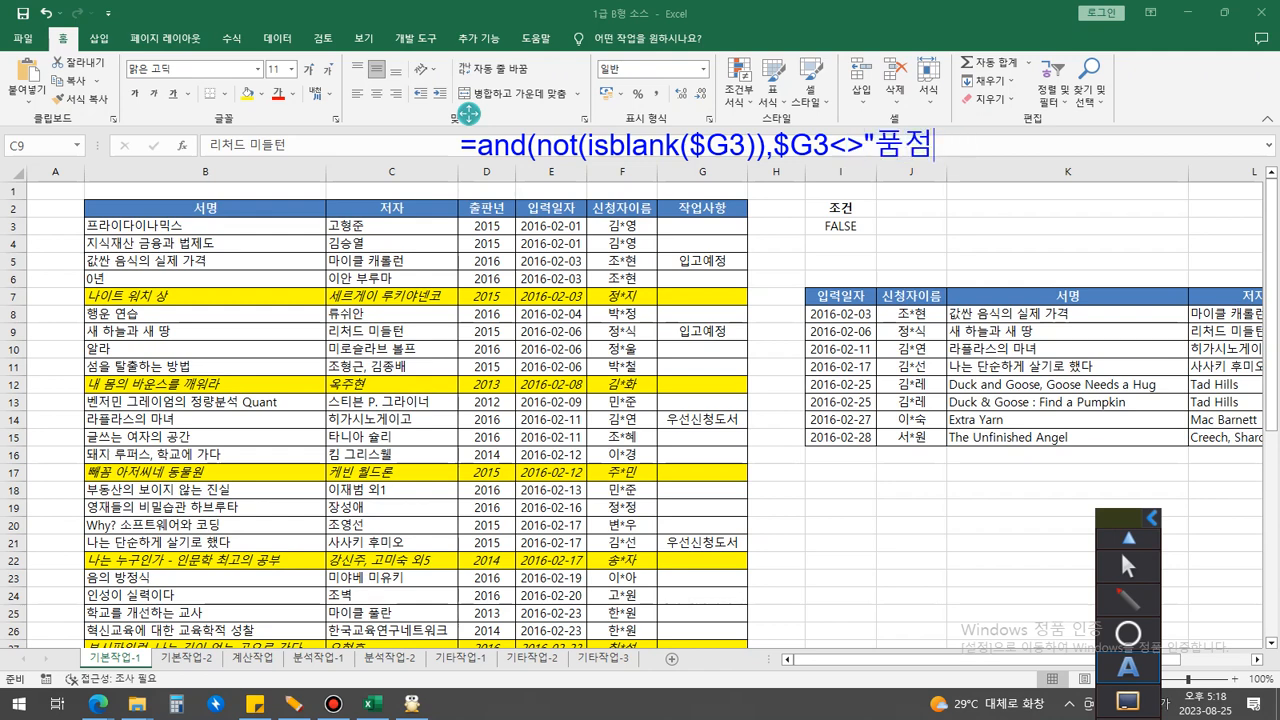
text(도서"))
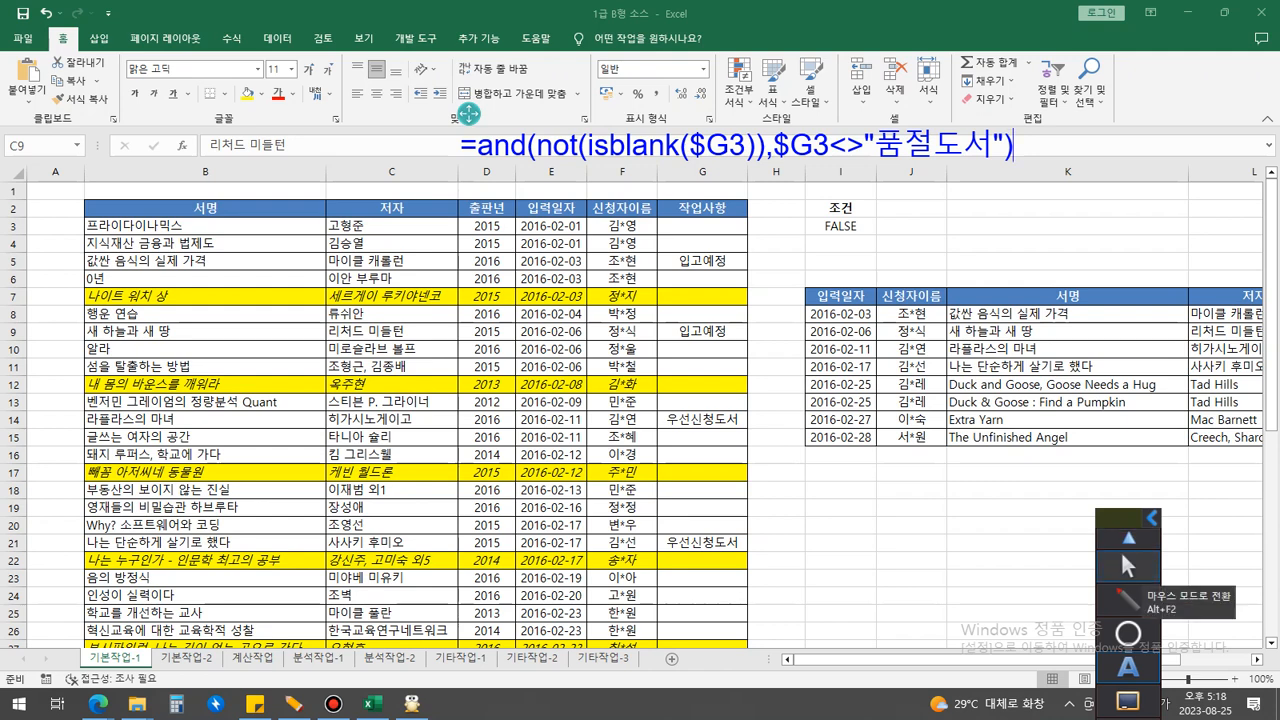
click(1138, 566)
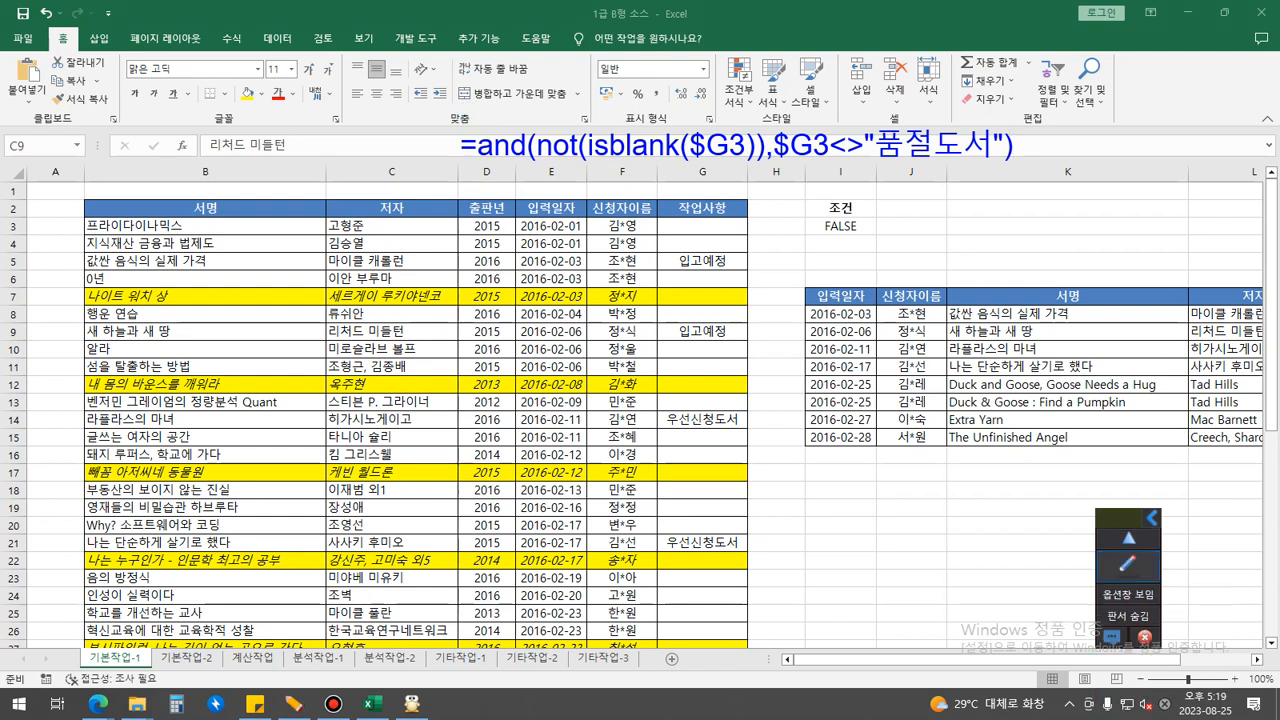
Step: Select the 조건 heading in I2 and move the formula annotation over the columns above the extraction table
click(840, 208)
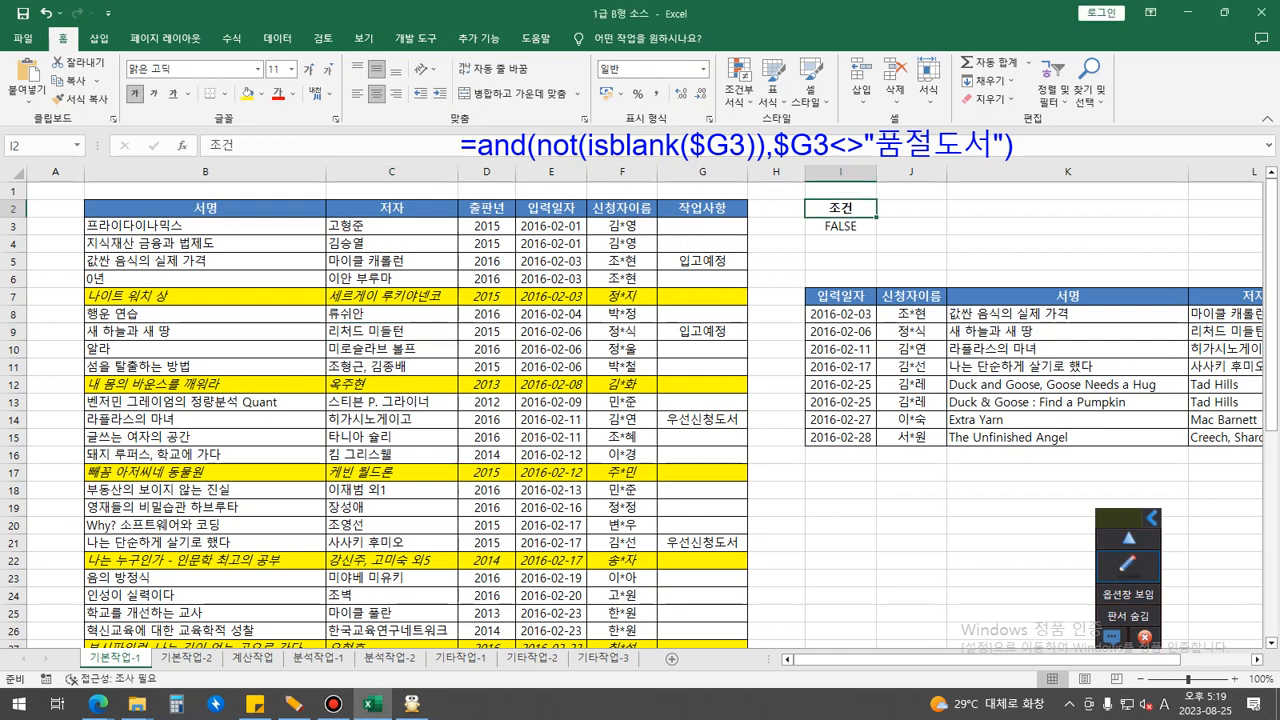
click(1128, 566)
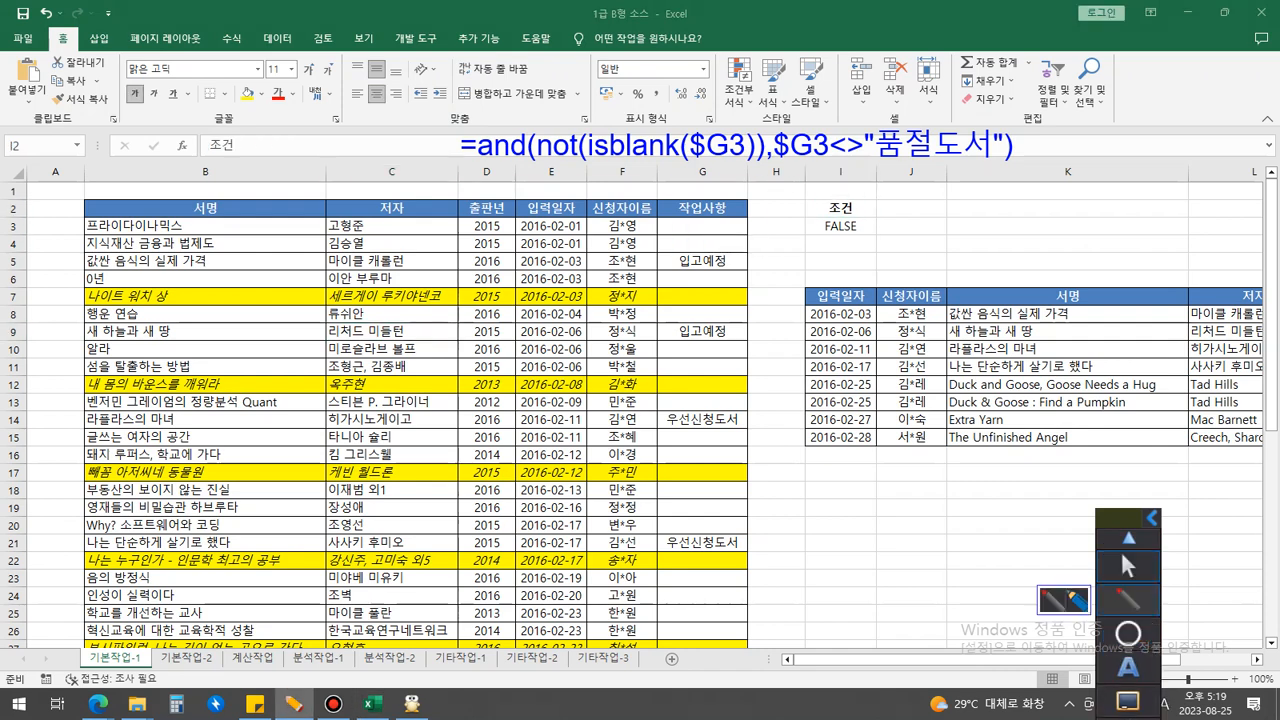
click(1128, 667)
drag(469, 114, 720, 141)
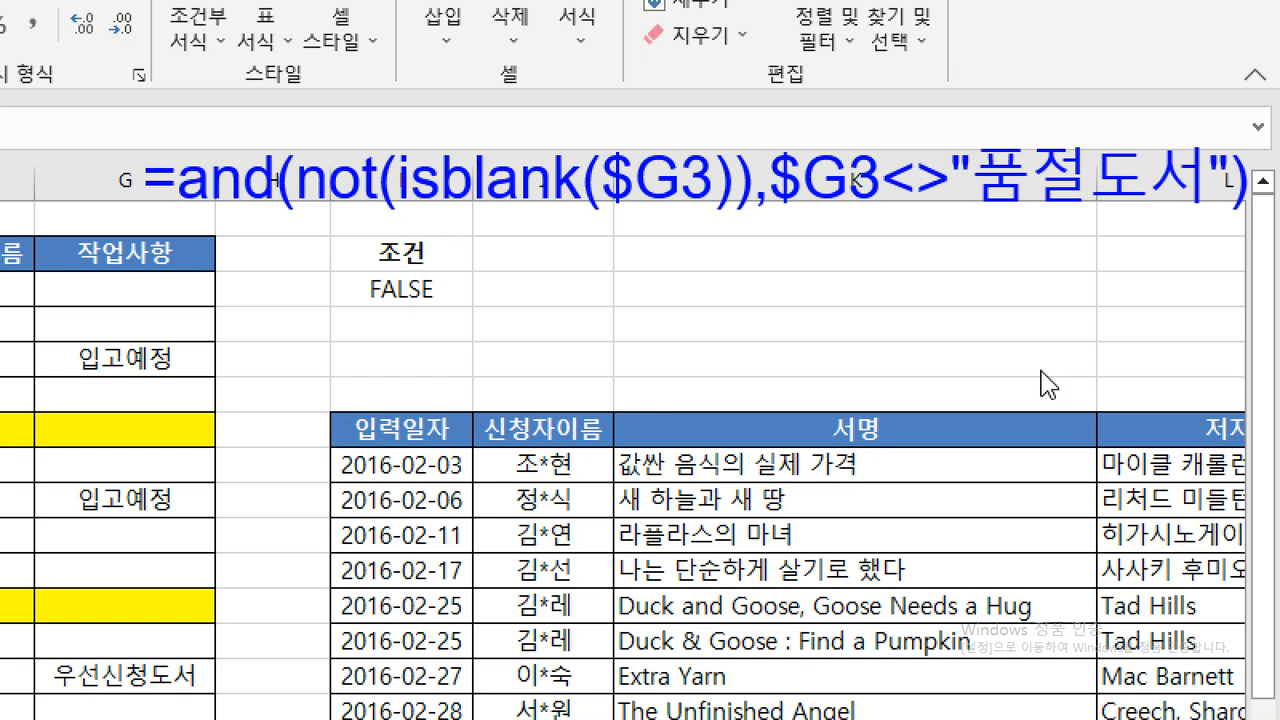
Step: Point out the extraction table's headings 입력일자, 신청자이름, 서명 and 저자 by selecting each in turn
click(420, 429)
click(545, 417)
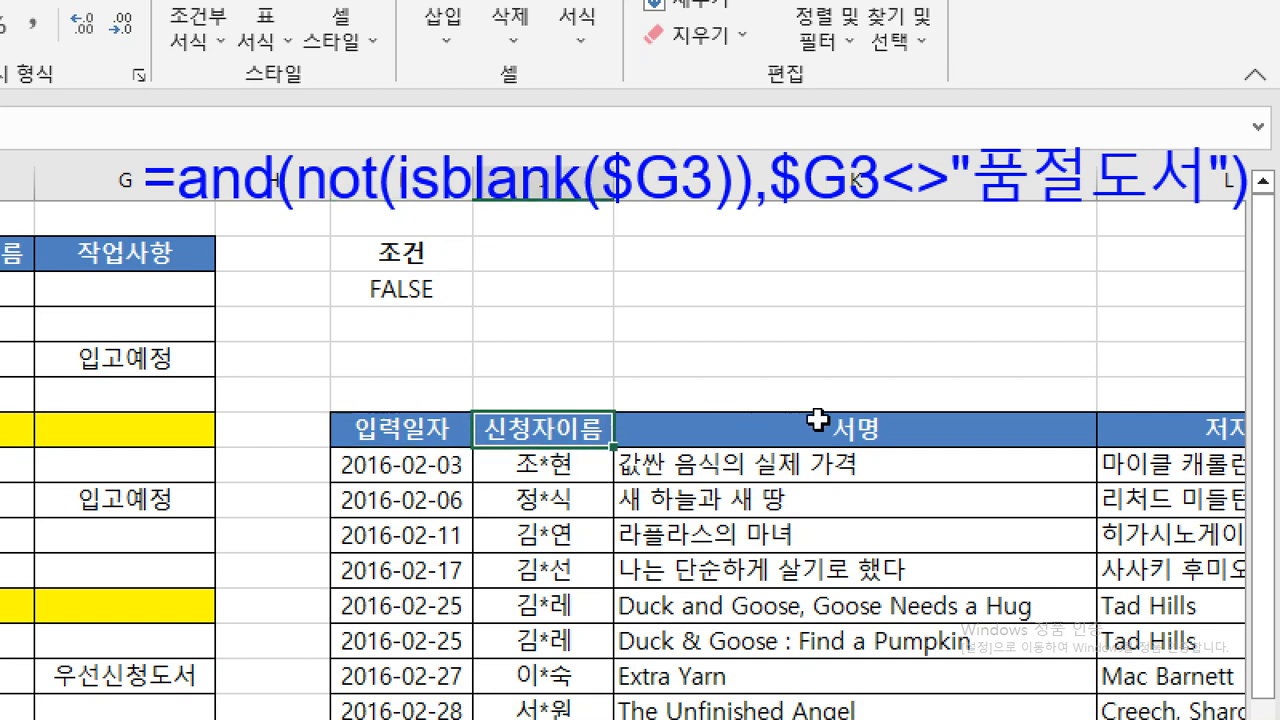
click(817, 420)
click(1160, 422)
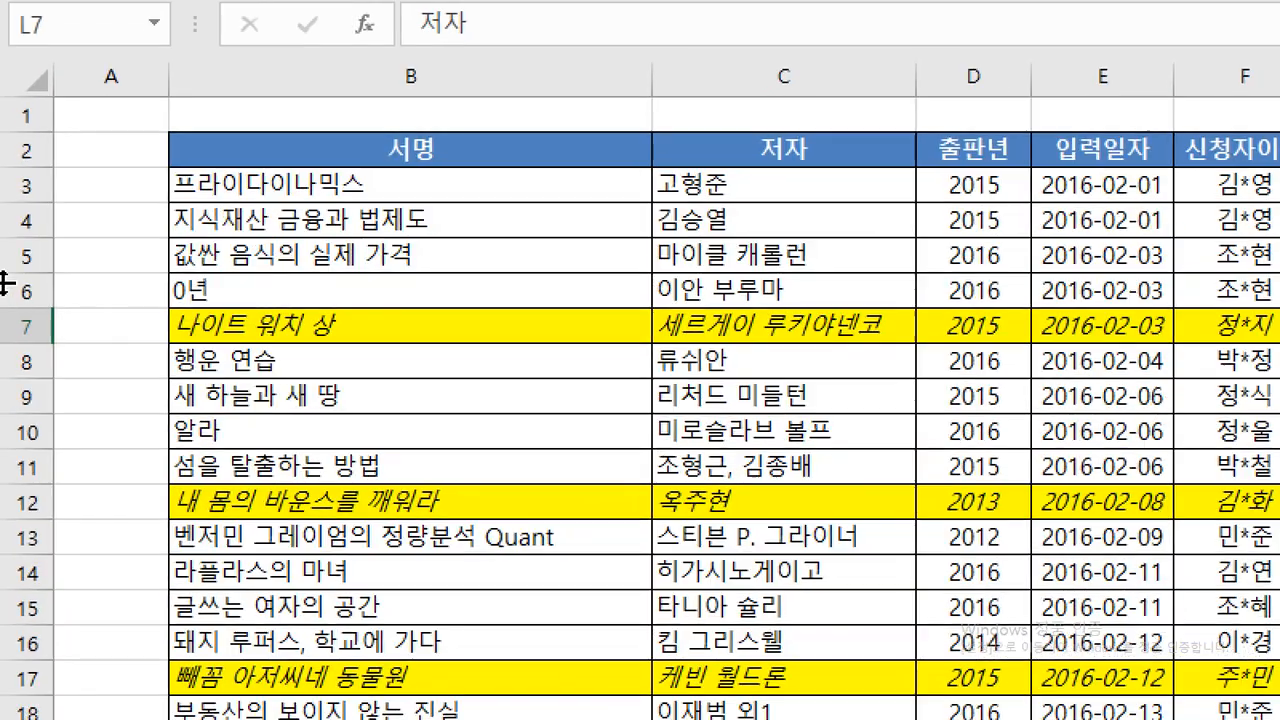
Step: Circle row number 5 in red pen and mark an X beside it
click(19, 271)
mouse_move(43, 266)
mouse_down()
mouse_move(24, 273)
mouse_move(28, 241)
mouse_move(50, 279)
mouse_up()
mouse_move(87, 230)
mouse_down()
mouse_move(30, 262)
mouse_move(80, 278)
mouse_up()
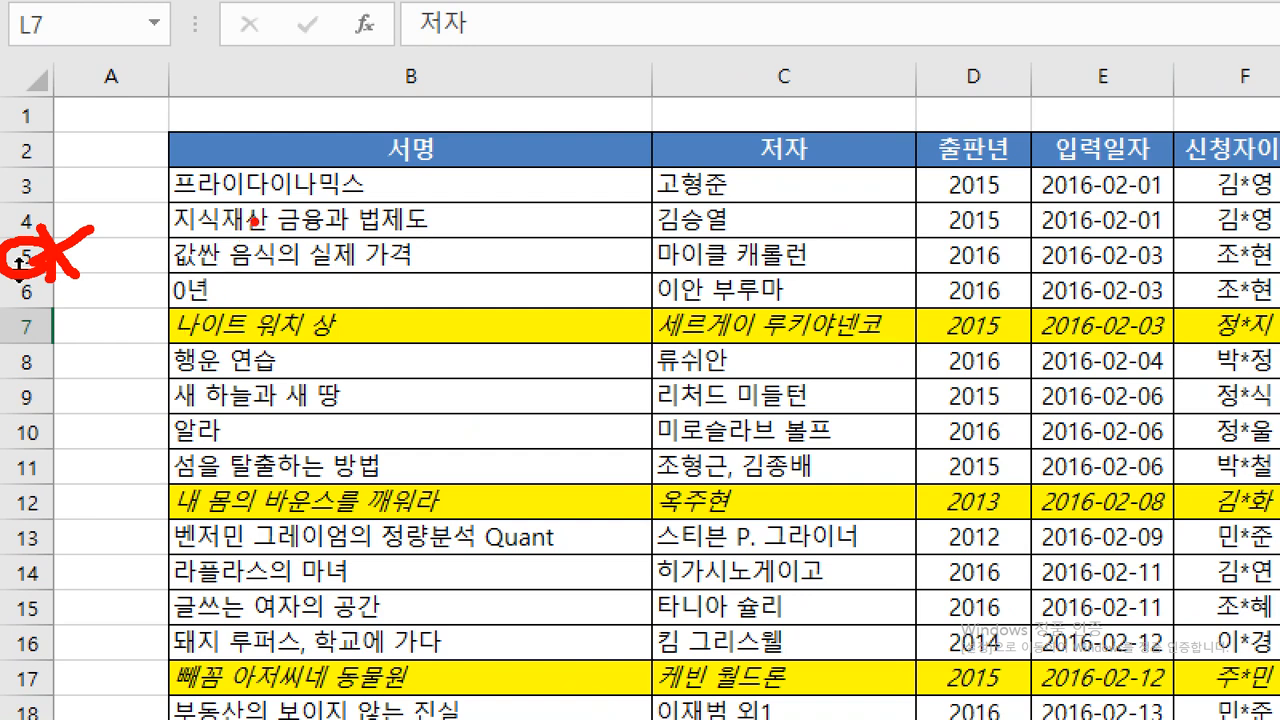
Step: Number the records in rows 3 to 6 as 1 to 4 in red and row 7 as 5 in blue, then exit drawing
mouse_move(158, 170)
mouse_down()
mouse_move(151, 268)
mouse_move(177, 285)
mouse_move(142, 343)
mouse_move(175, 321)
mouse_up()
key(b)
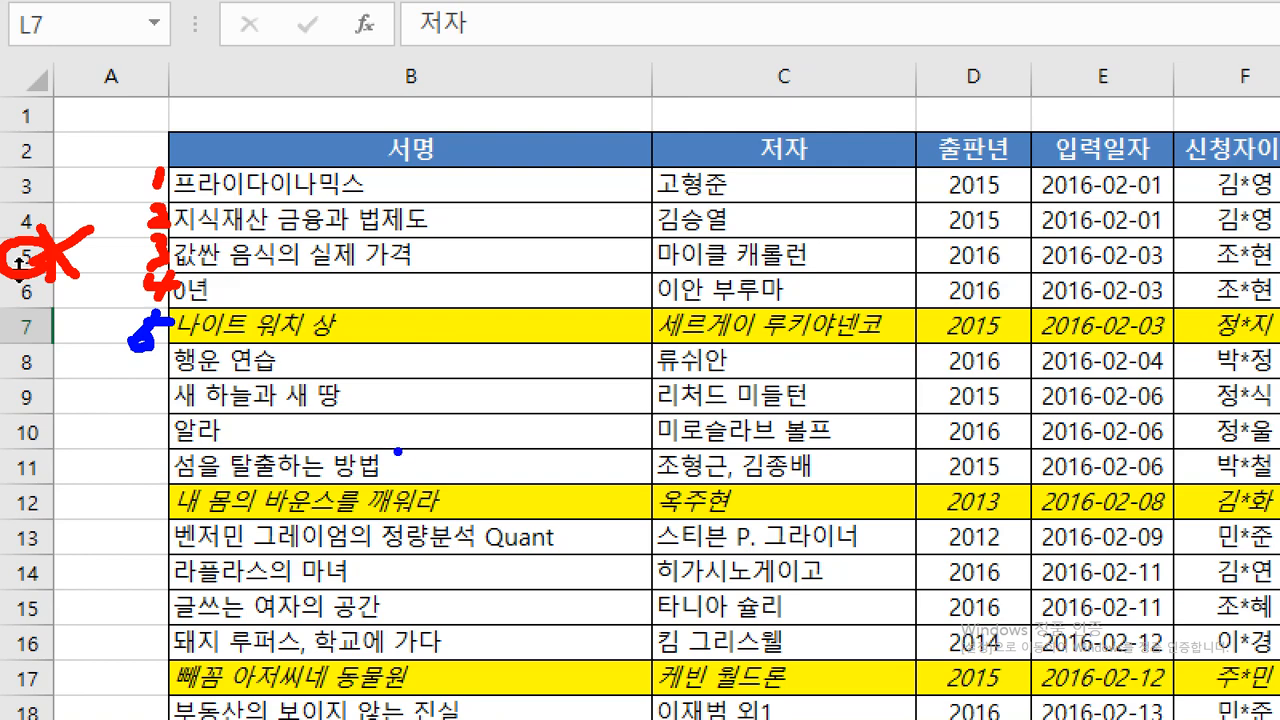
key(Escape)
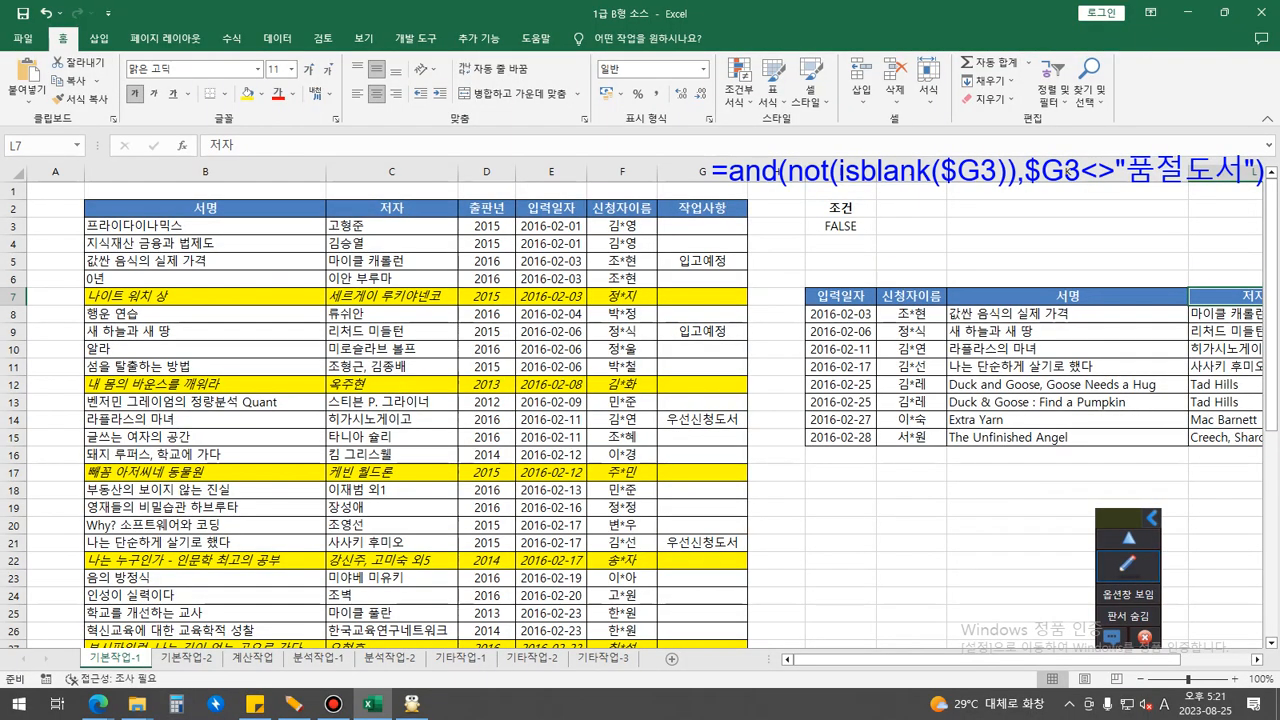
Step: Select cell A3 and write a second text annotation, =row(한 셀), above the 서명 column
click(55, 226)
click(1128, 567)
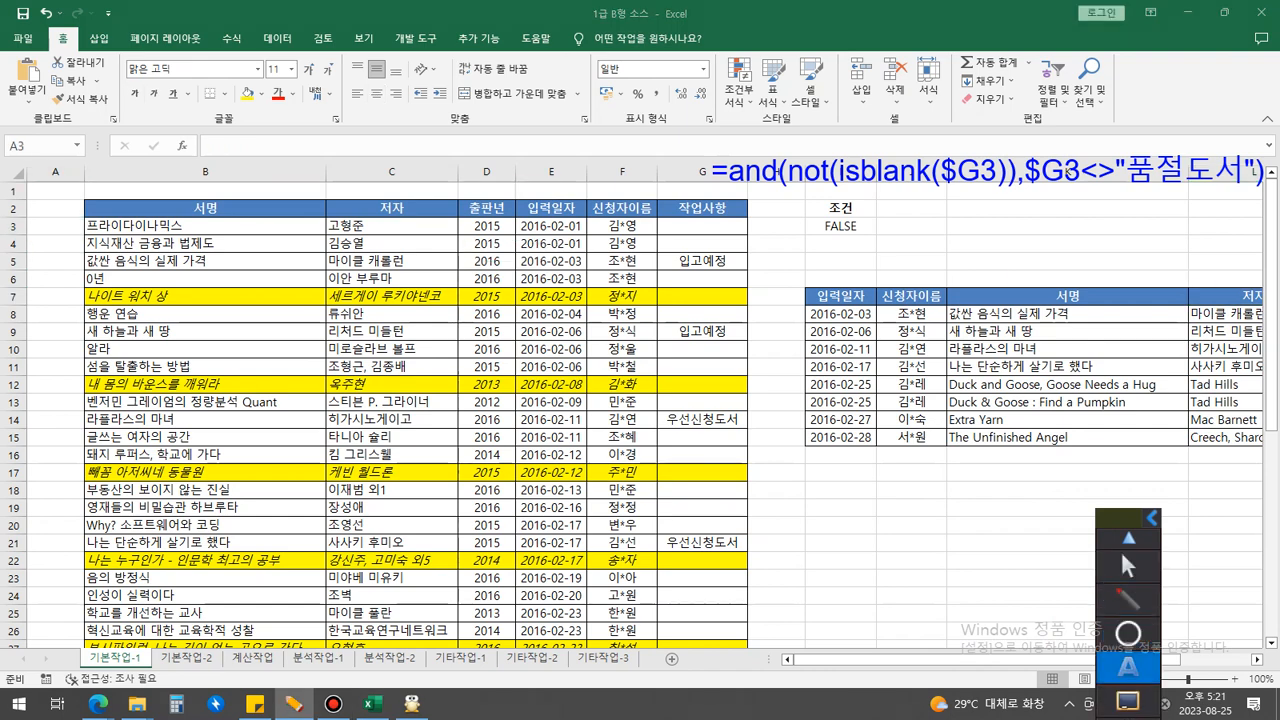
click(1128, 667)
click(150, 180)
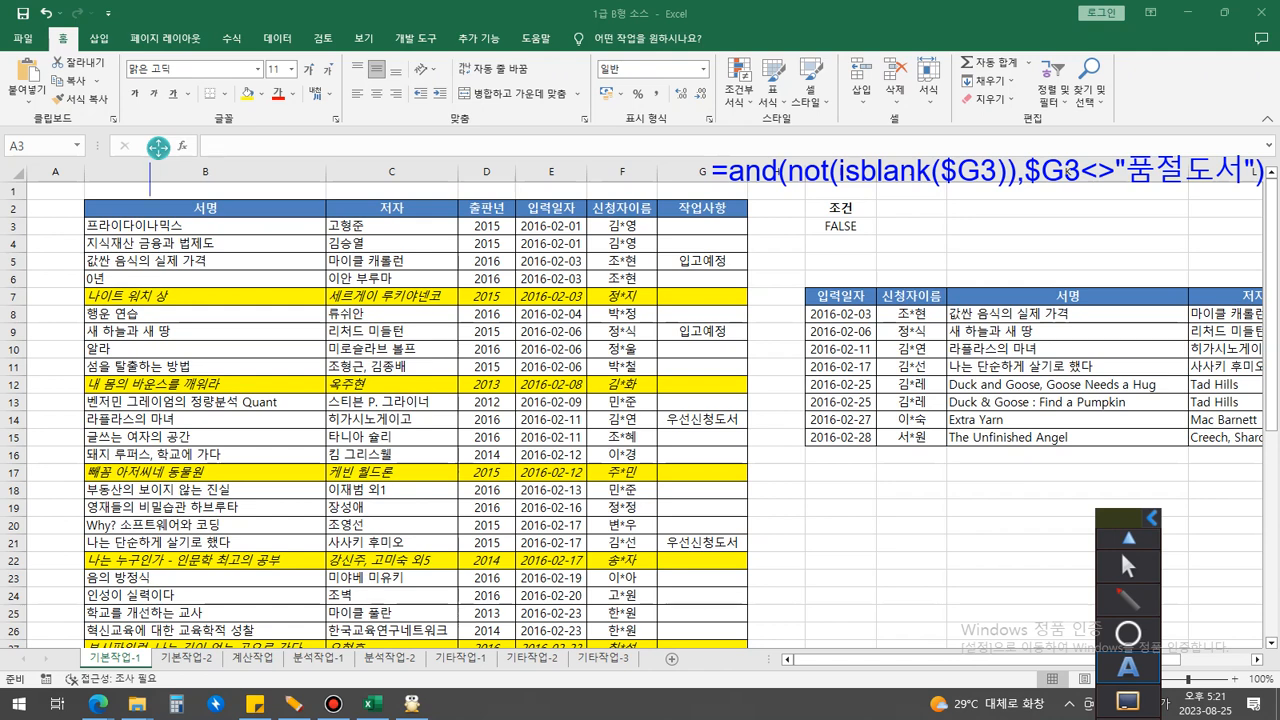
text(=row()
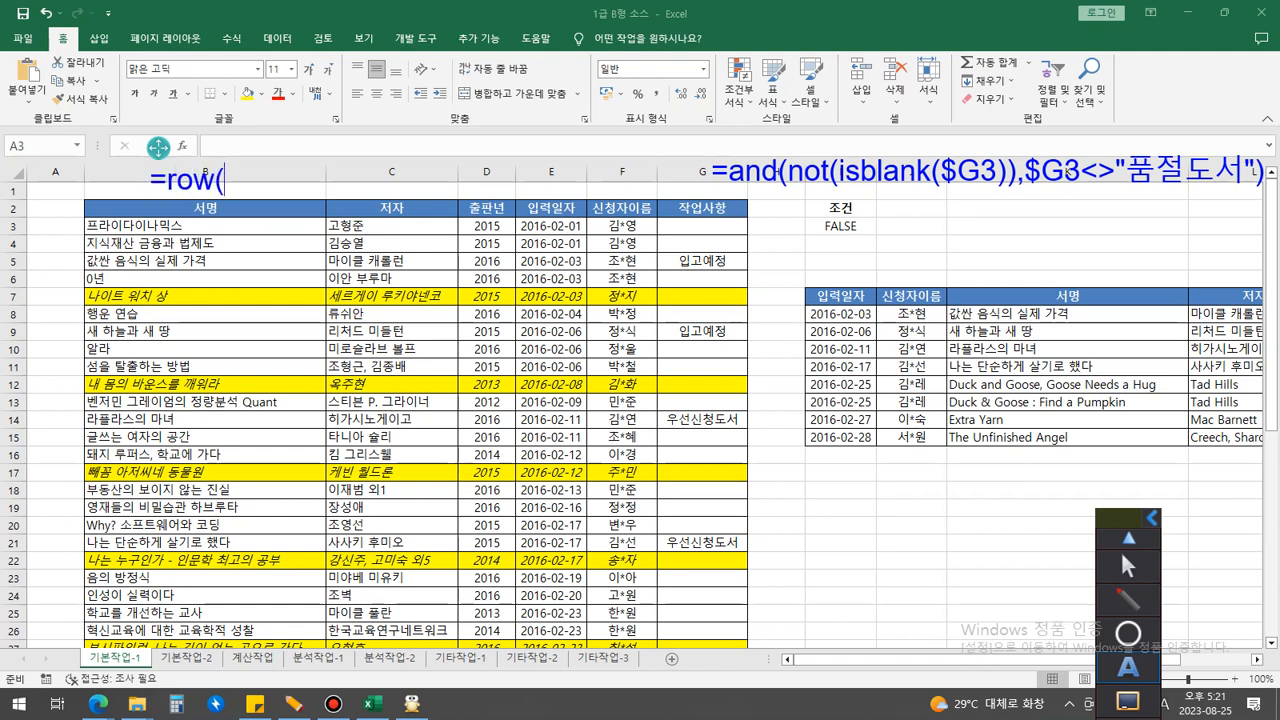
text())
key(Left)
key(Hangul)
text(한 셀)
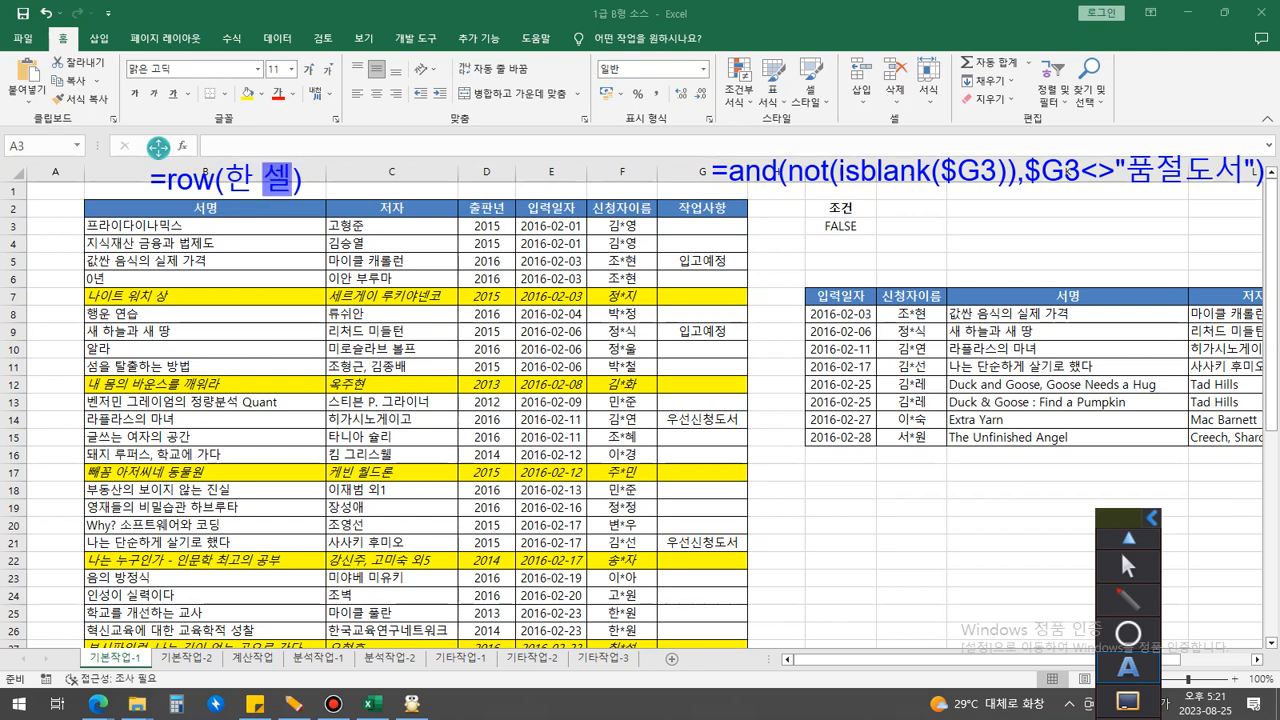
Step: Replace the argument 한 셀 with A3 in the row annotation so it reads =row(A3)
key(BackSpace)
key(BackSpace)
key(BackSpace)
key(Hangul)
text(A3))
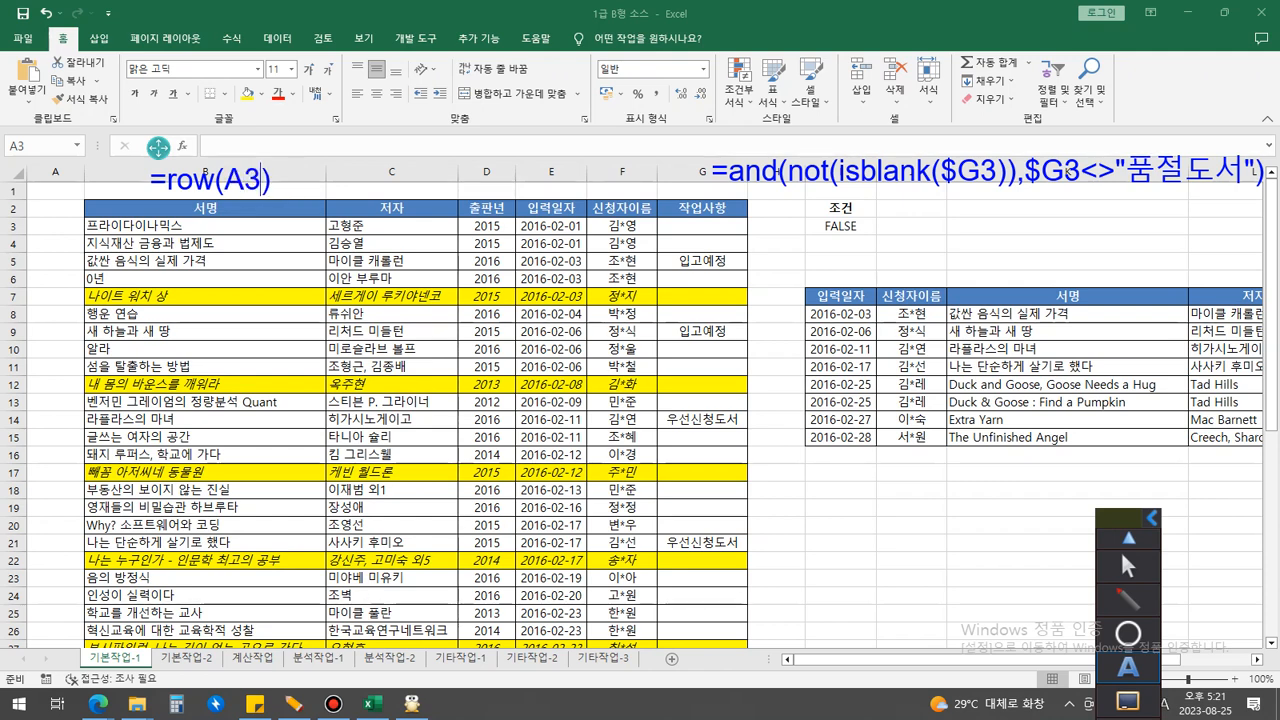
Step: Append => 3 to the =row(A3) annotation and leave the annotation text mode
key(BackSpace)
text(=> 3)
click(1121, 553)
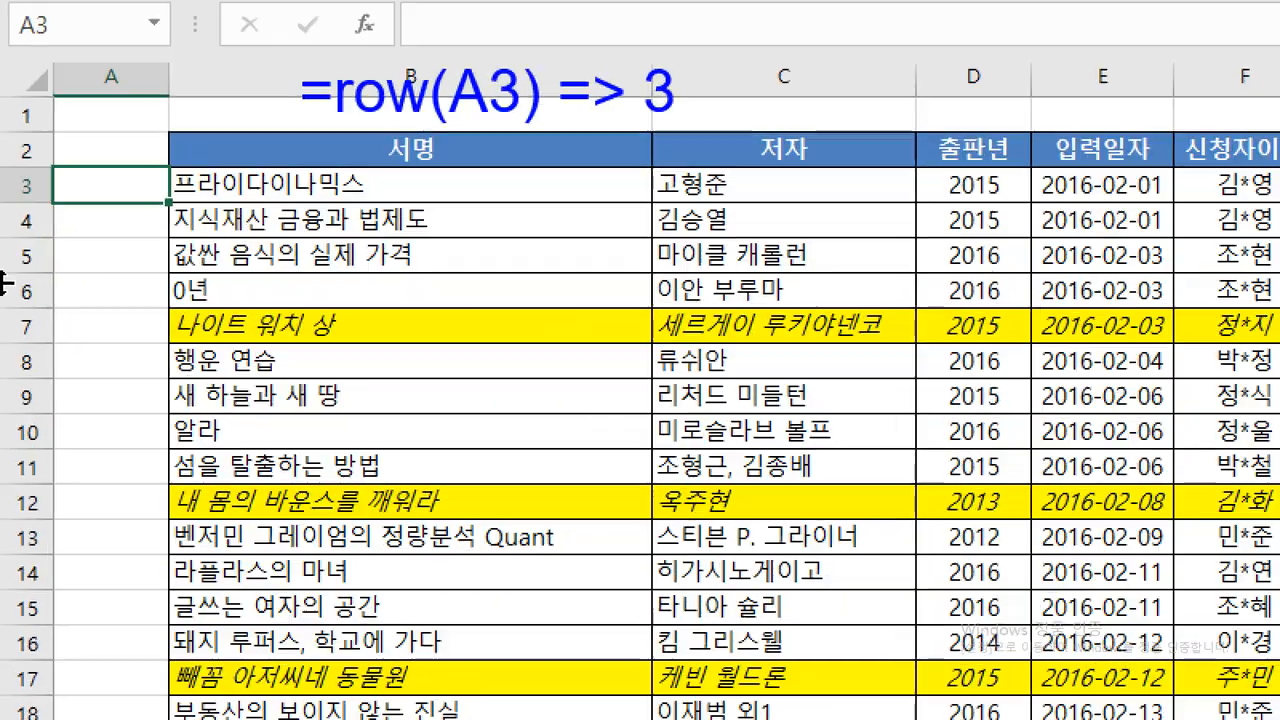
Step: Enter the formula =ROW(B3) in cell A3
text(=)
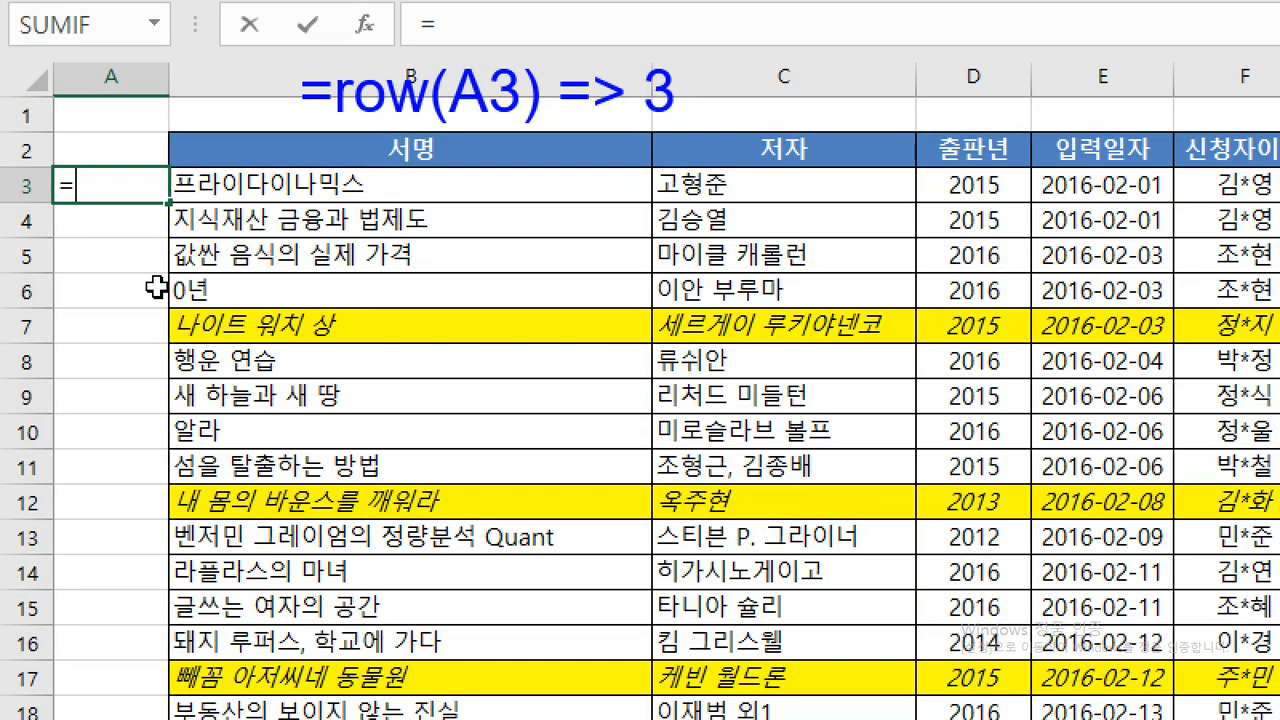
text(row)
key(Tab)
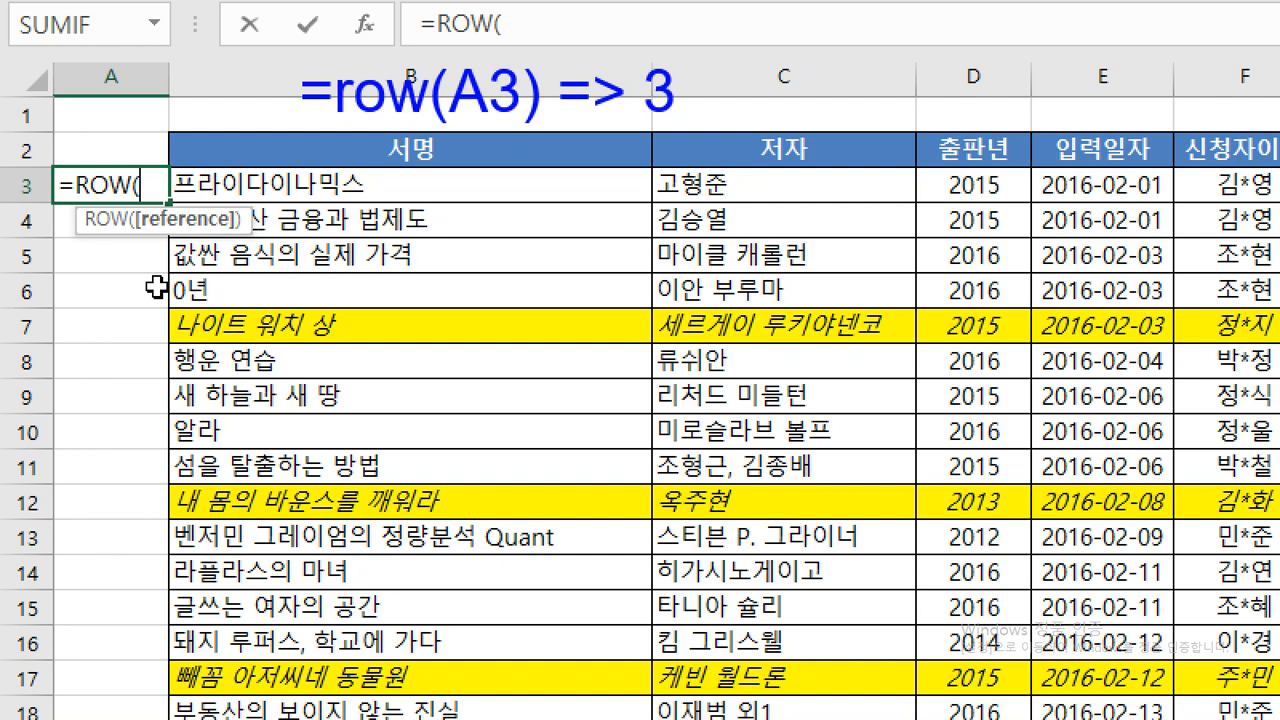
key(Right)
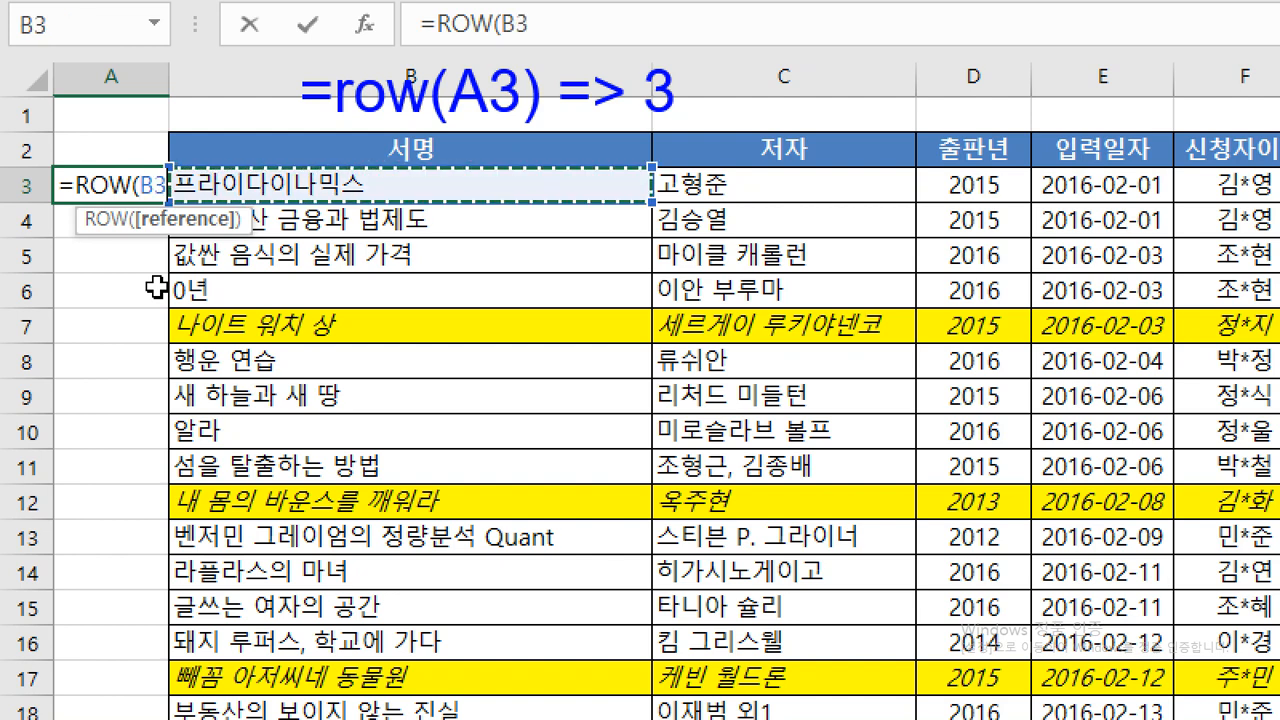
text())
key(Return)
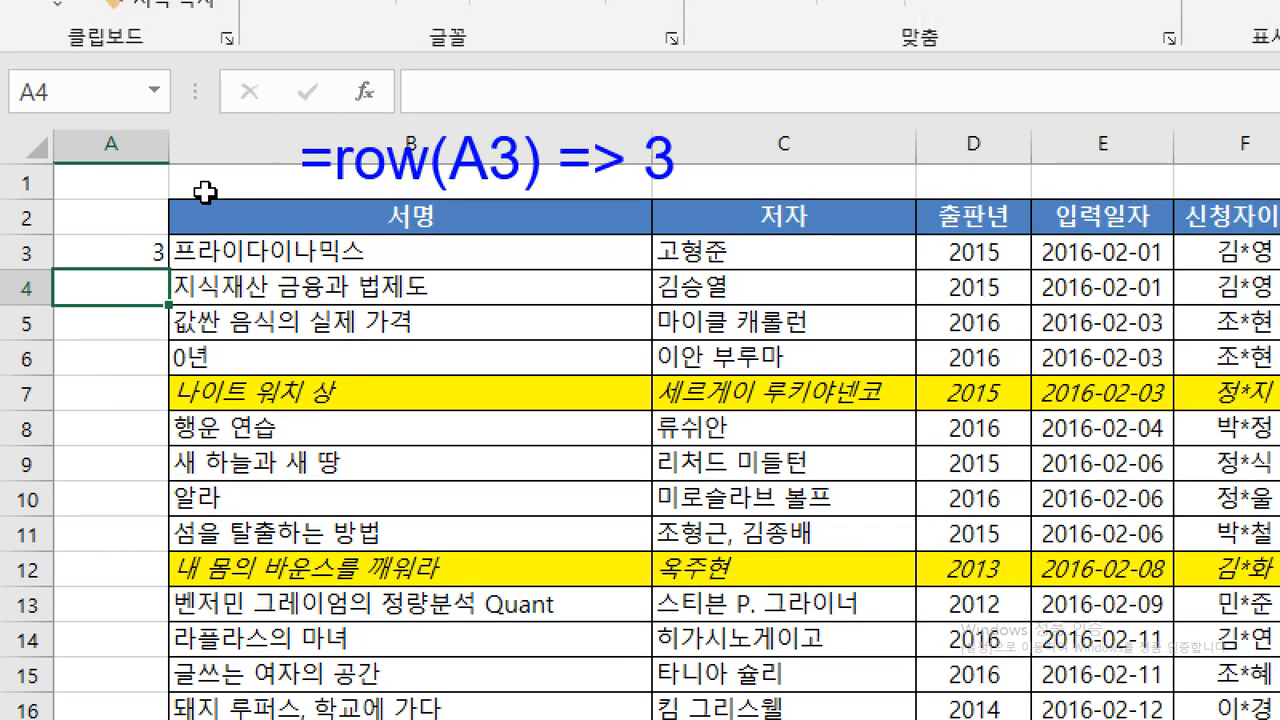
Step: Fill the ROW formula from A3 down to A12 and check the cells beside the highlighted rows, A7 and A12
click(143, 183)
drag(168, 202, 170, 443)
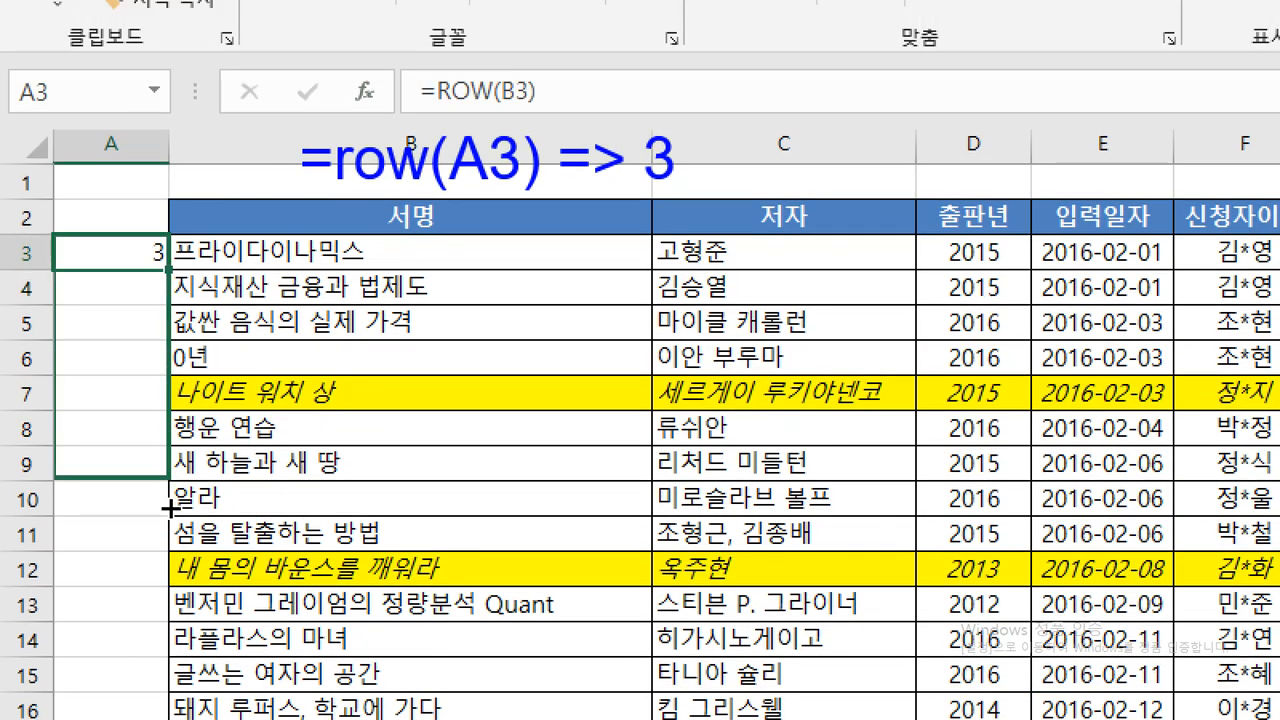
drag(168, 508, 168, 586)
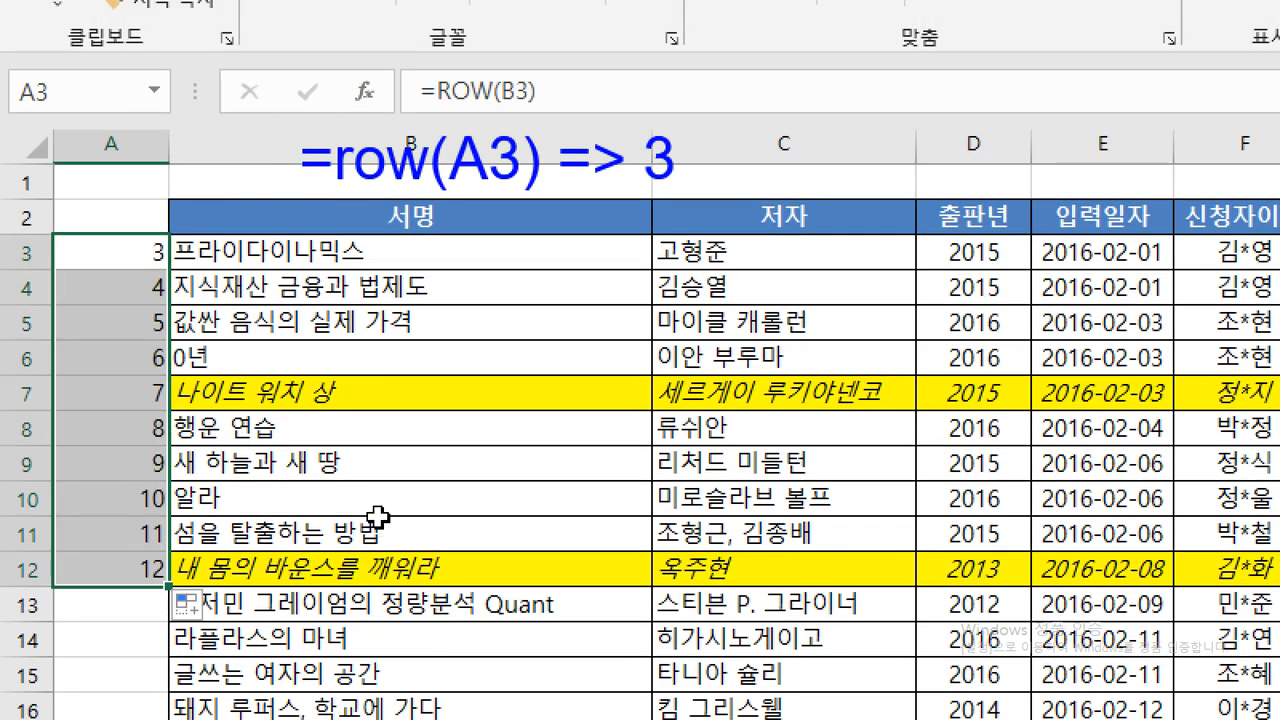
click(159, 397)
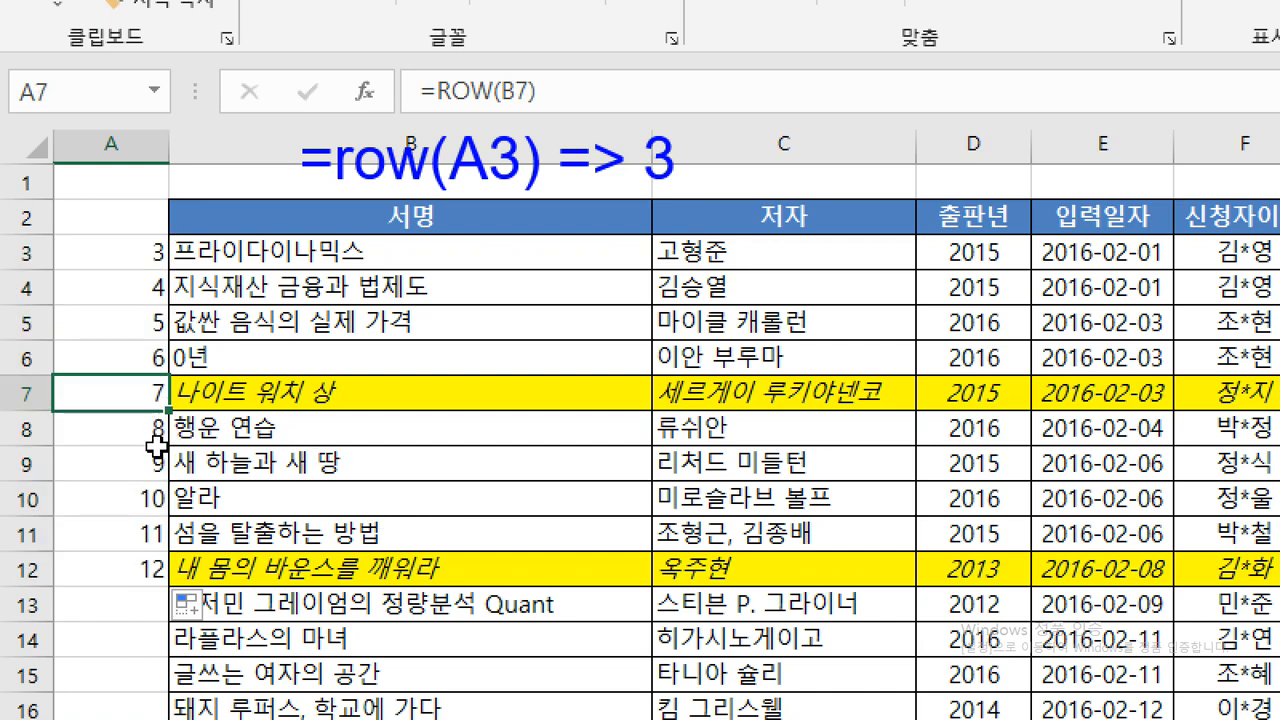
click(148, 565)
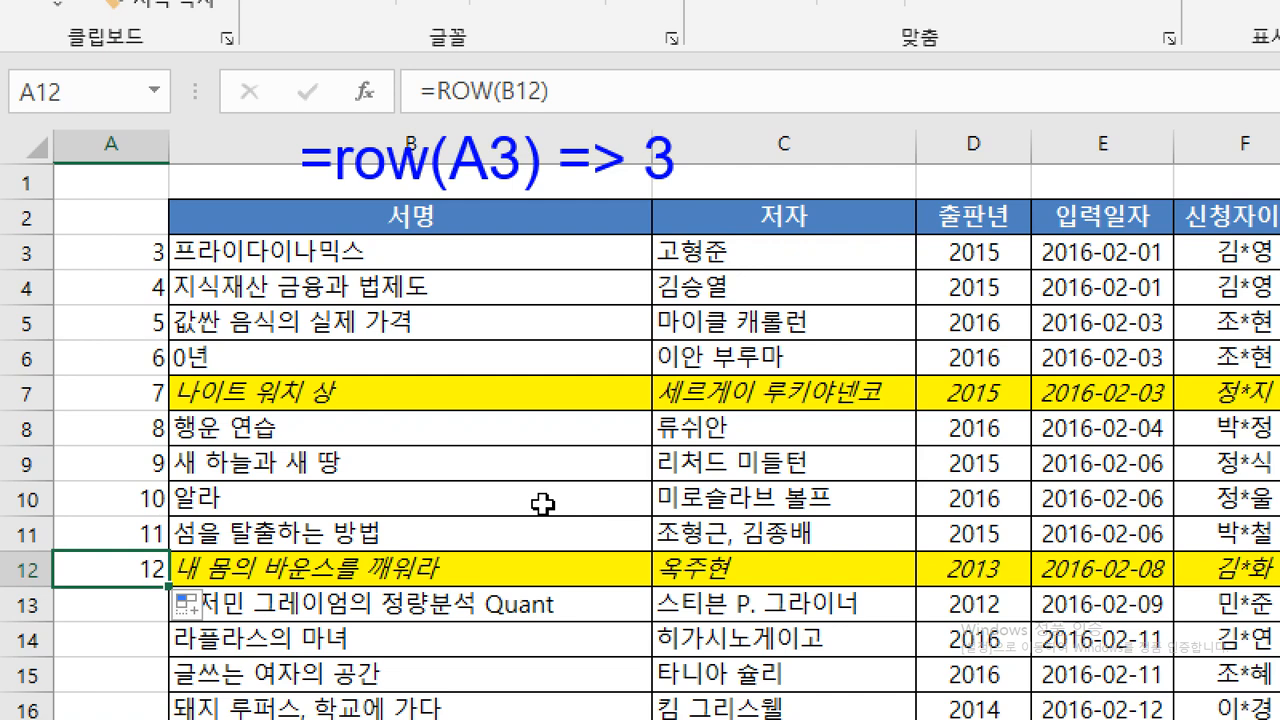
Step: Wrap the ROW formula in cell A3 in MOD with divisor 5, making it =mod(ROW(B3),5)
key(Up)
key(Up)
key(Up)
key(Up)
key(Up)
key(Up)
key(Up)
key(Up)
key(Up)
key(F2)
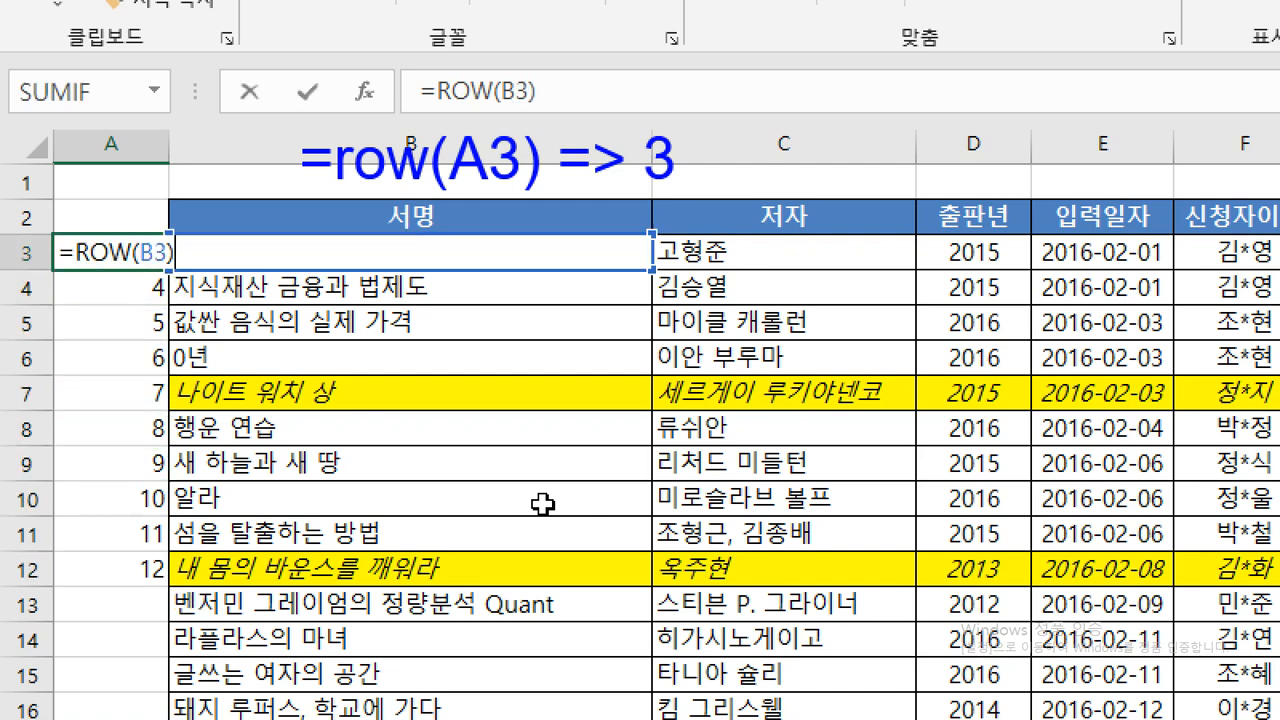
key(Left)
key(Left)
key(Left)
key(Left)
key(Left)
key(Left)
key(Left)
text(m)
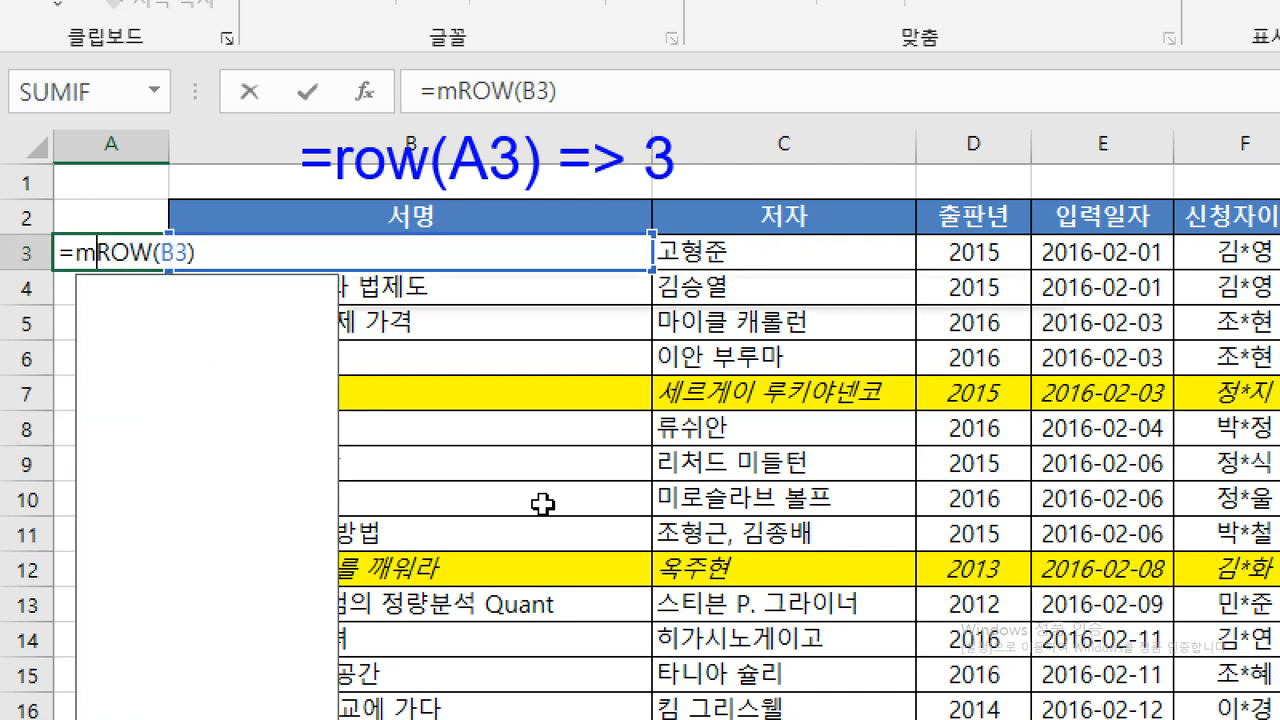
text(od()
key(Right)
key(Right)
key(Right)
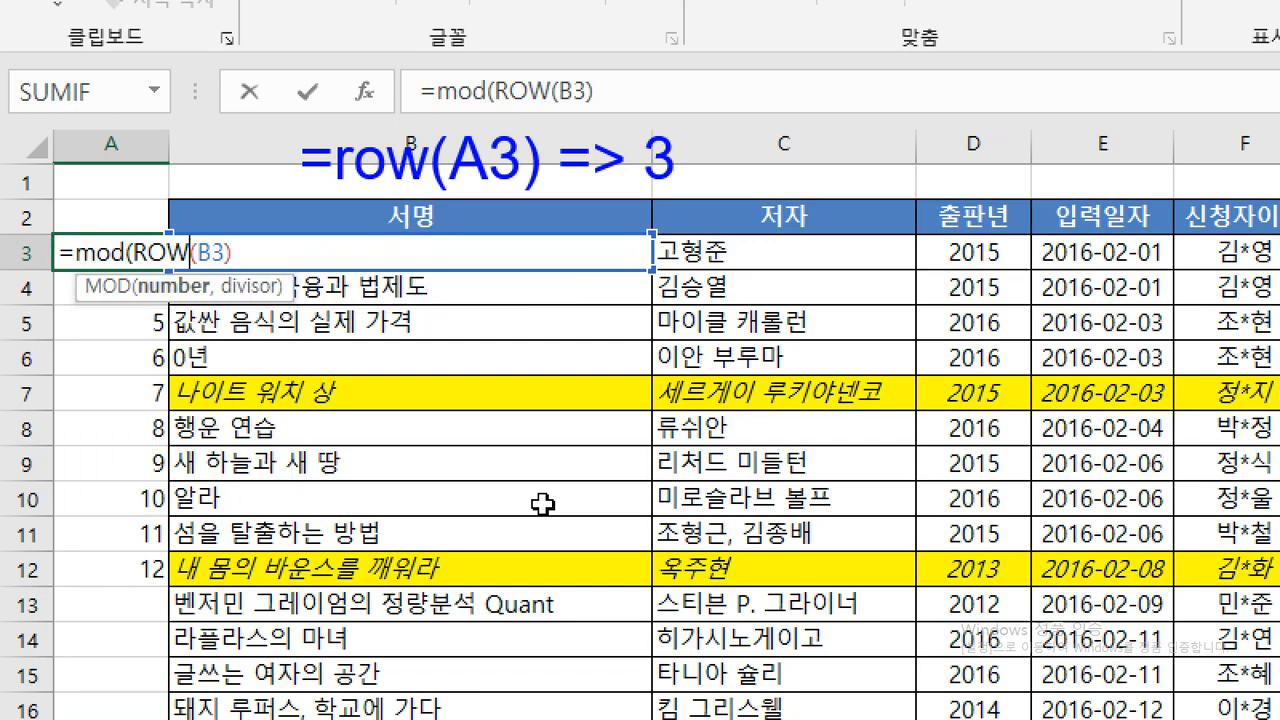
key(Right)
key(Right)
key(Right)
key(Right)
text(,5))
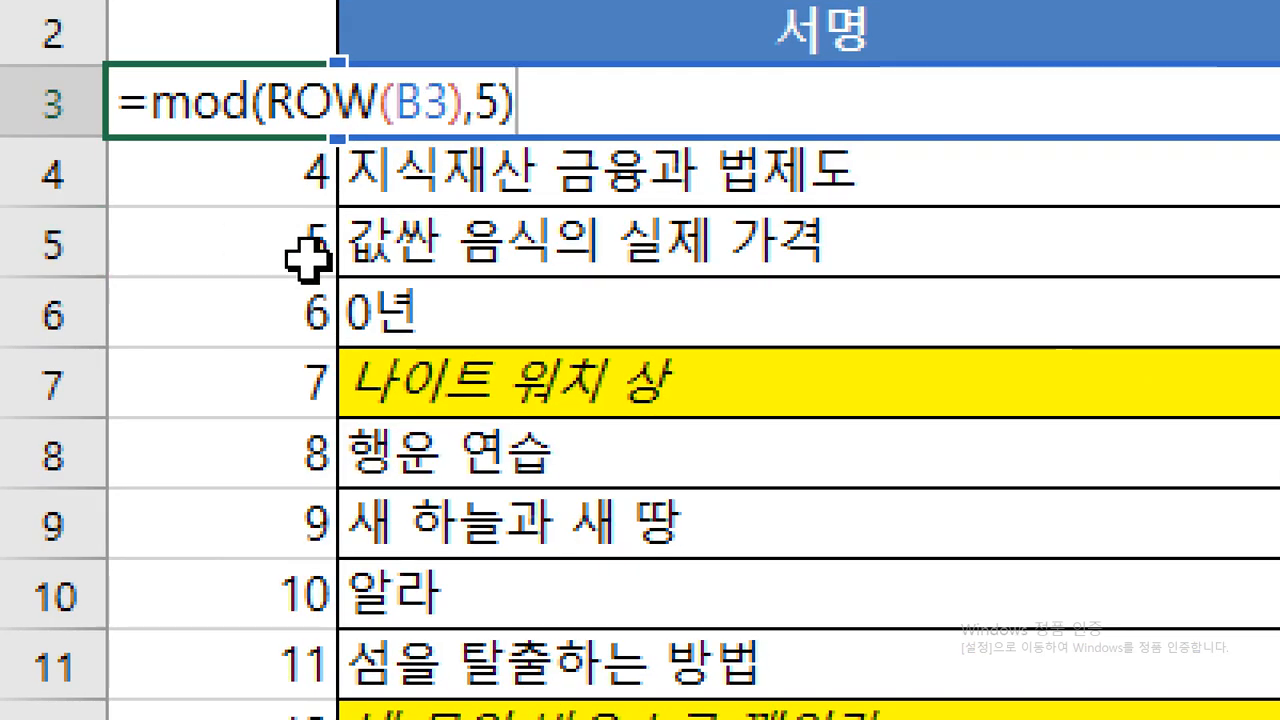
key(Return)
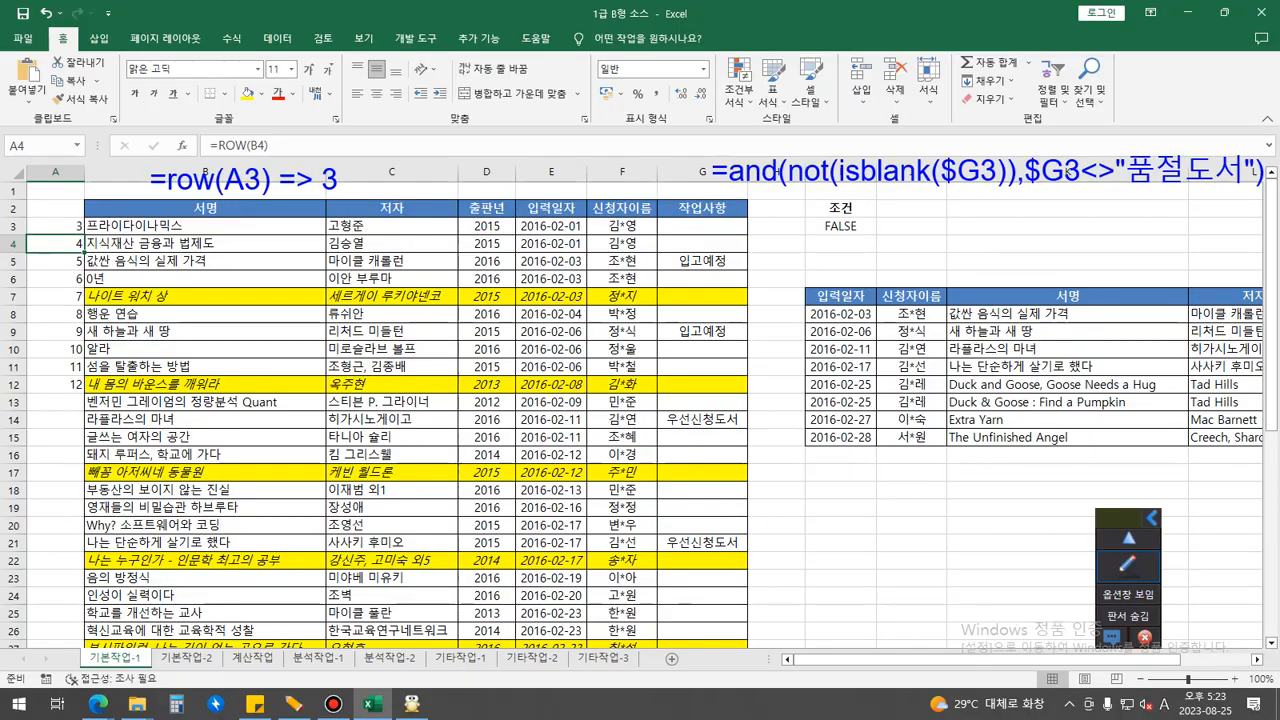
Step: Fill the MOD formula from A3 down to A12
click(263, 119)
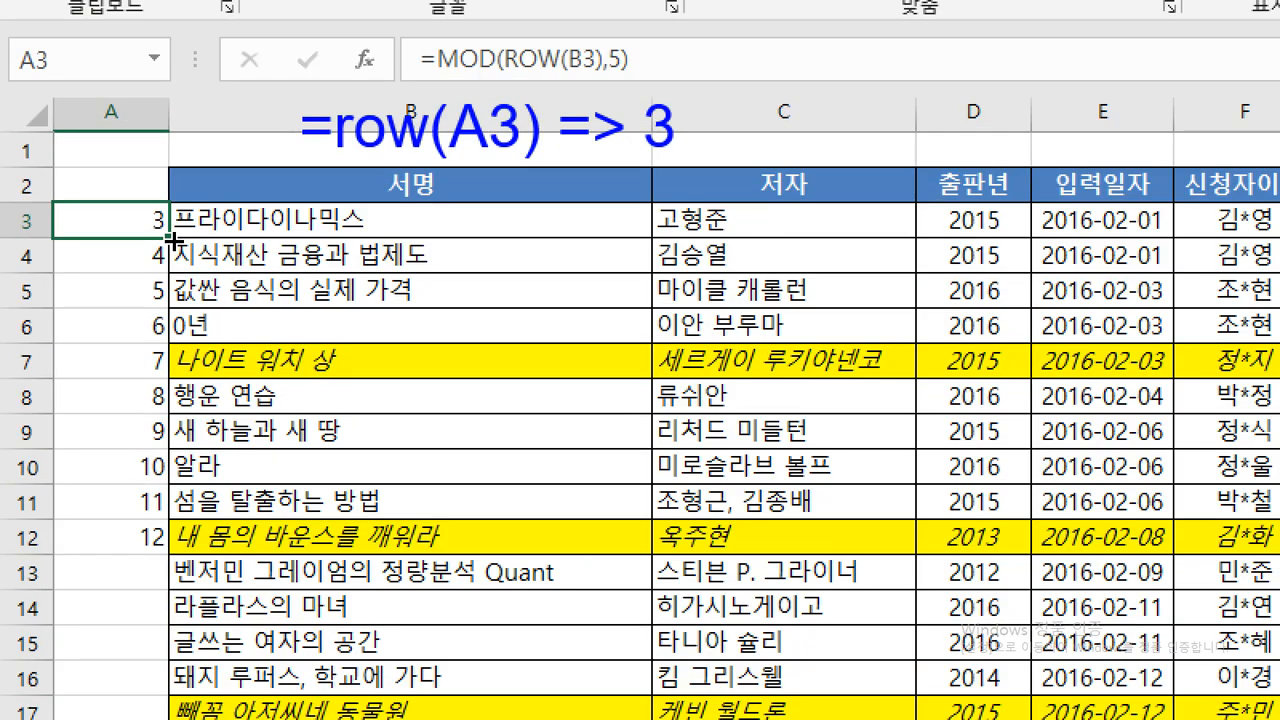
drag(172, 240, 140, 566)
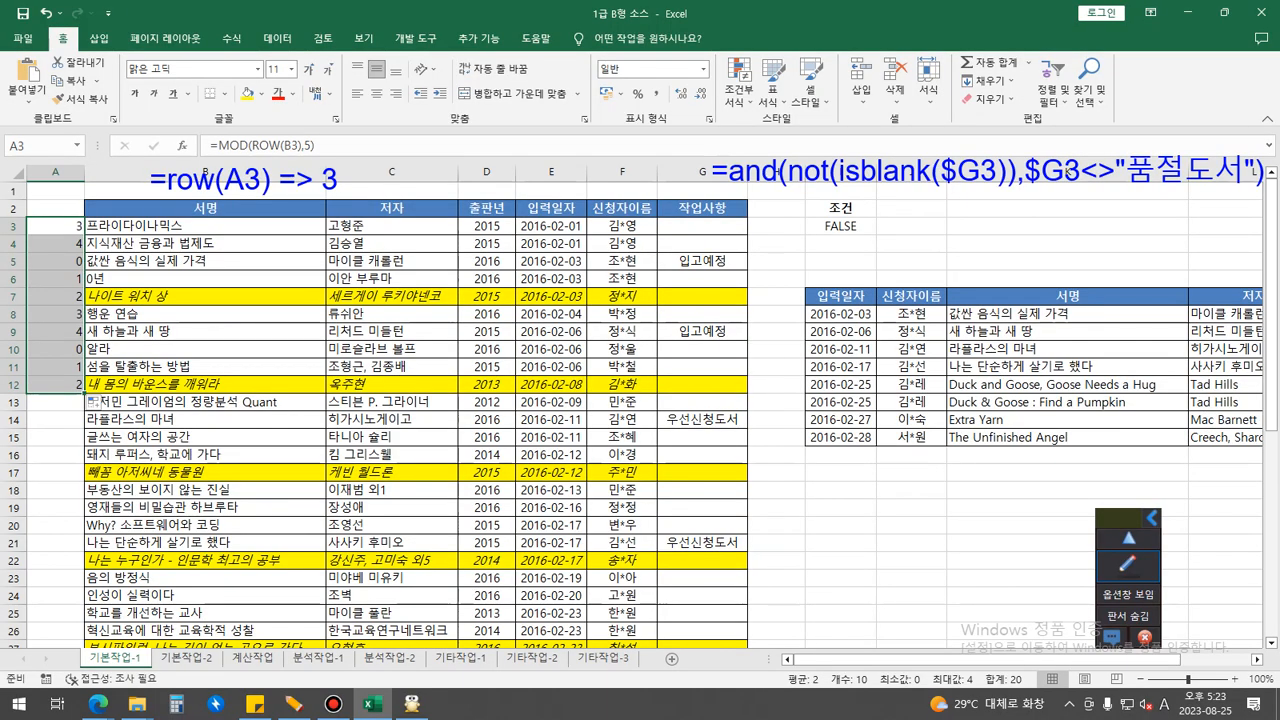
Step: Insert mod( before row(A3) in the text annotation above the 서명 column
click(177, 180)
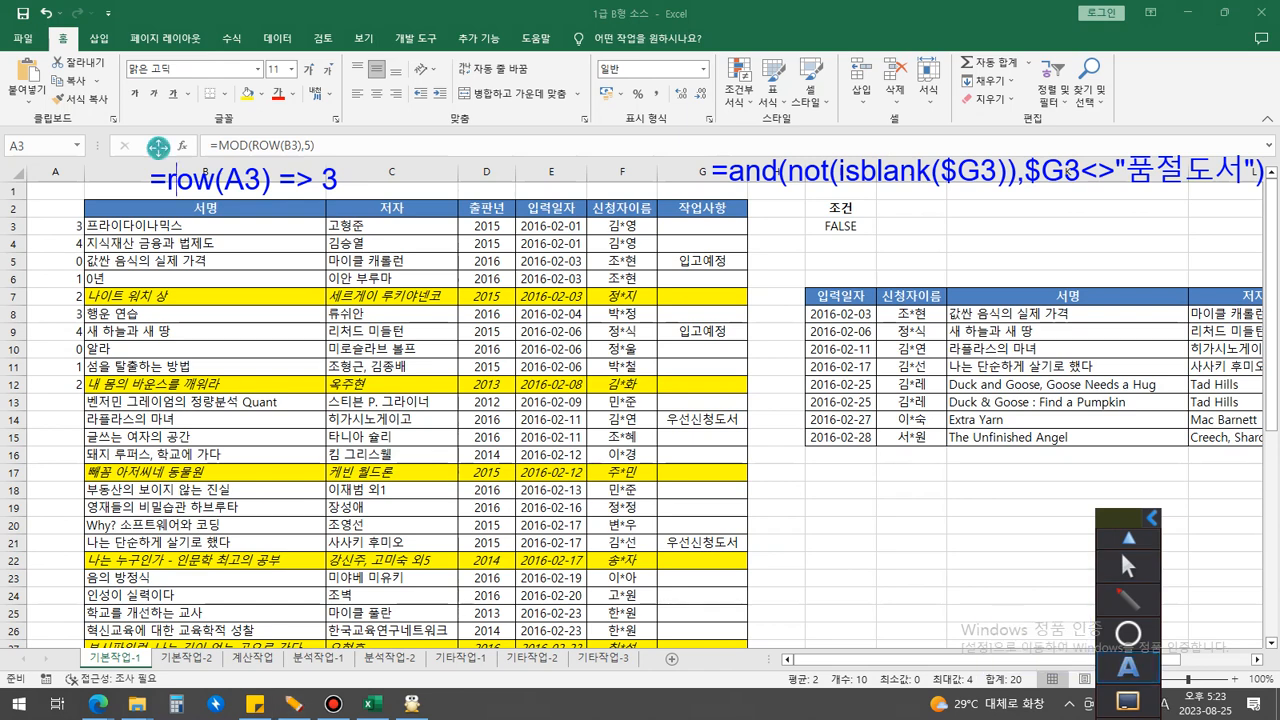
key(Left)
text(mod()
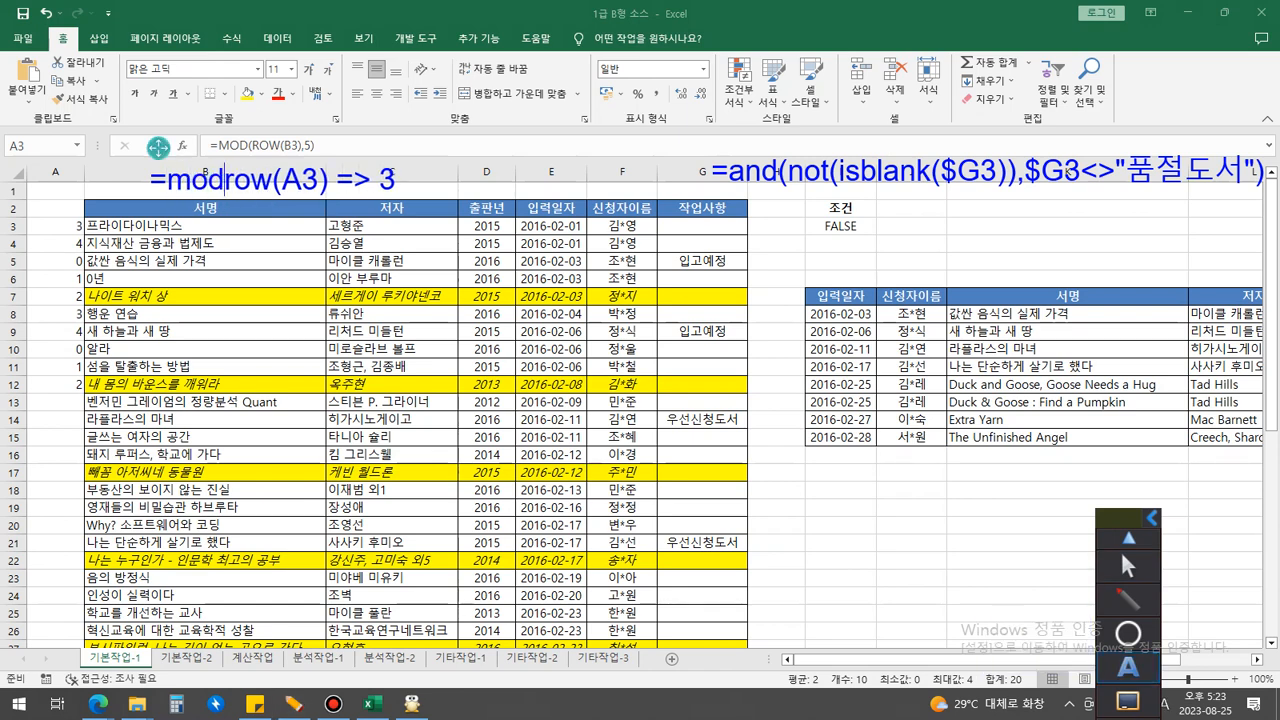
Step: Correct the formula annotation above the book table to read "=mod(row(A3),5)"
key(Right)
key(Right)
key(Right)
key(Right)
key(Right)
key(Right)
key(Right)
key(Delete)
key(Delete)
key(Delete)
key(Delete)
key(Delete)
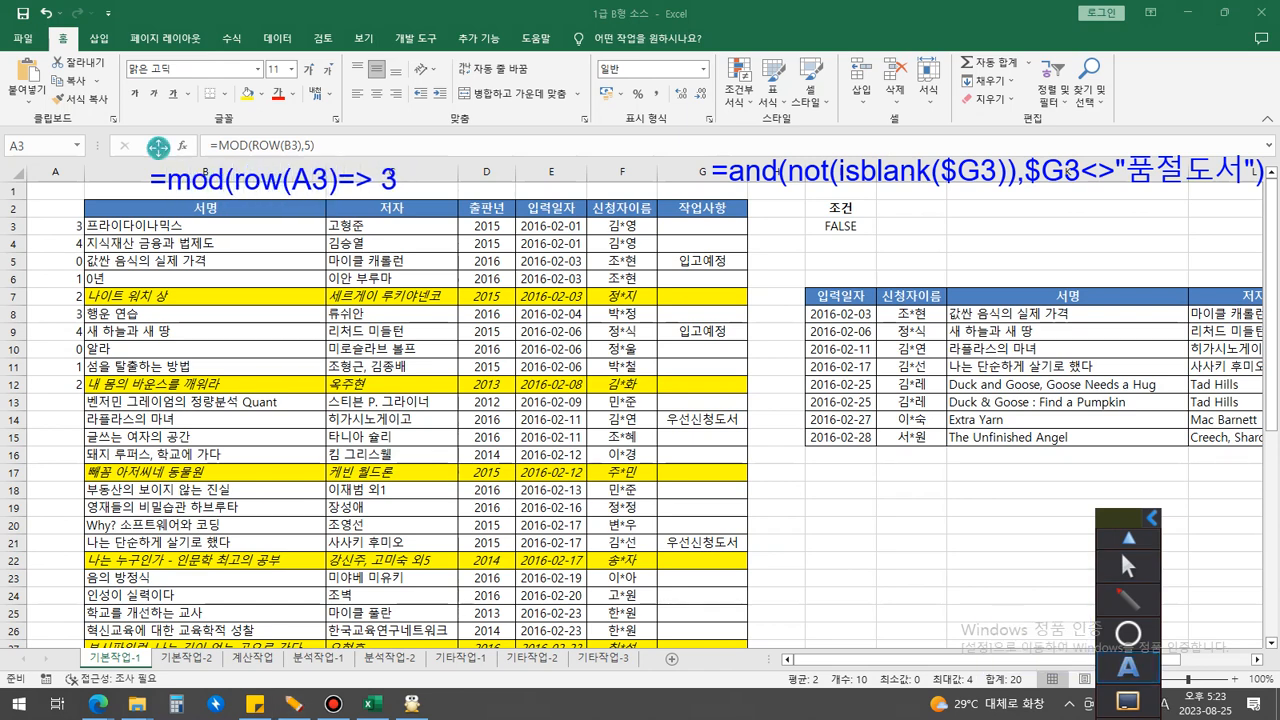
text(,5))
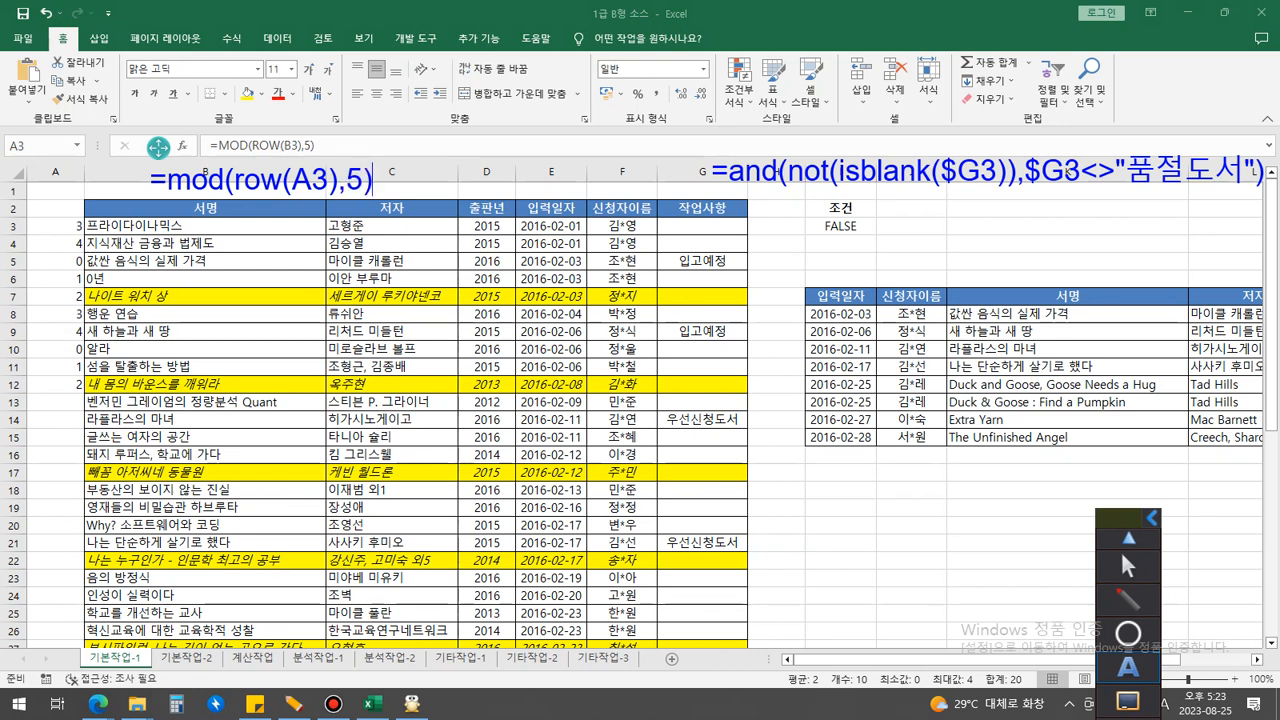
click(1127, 566)
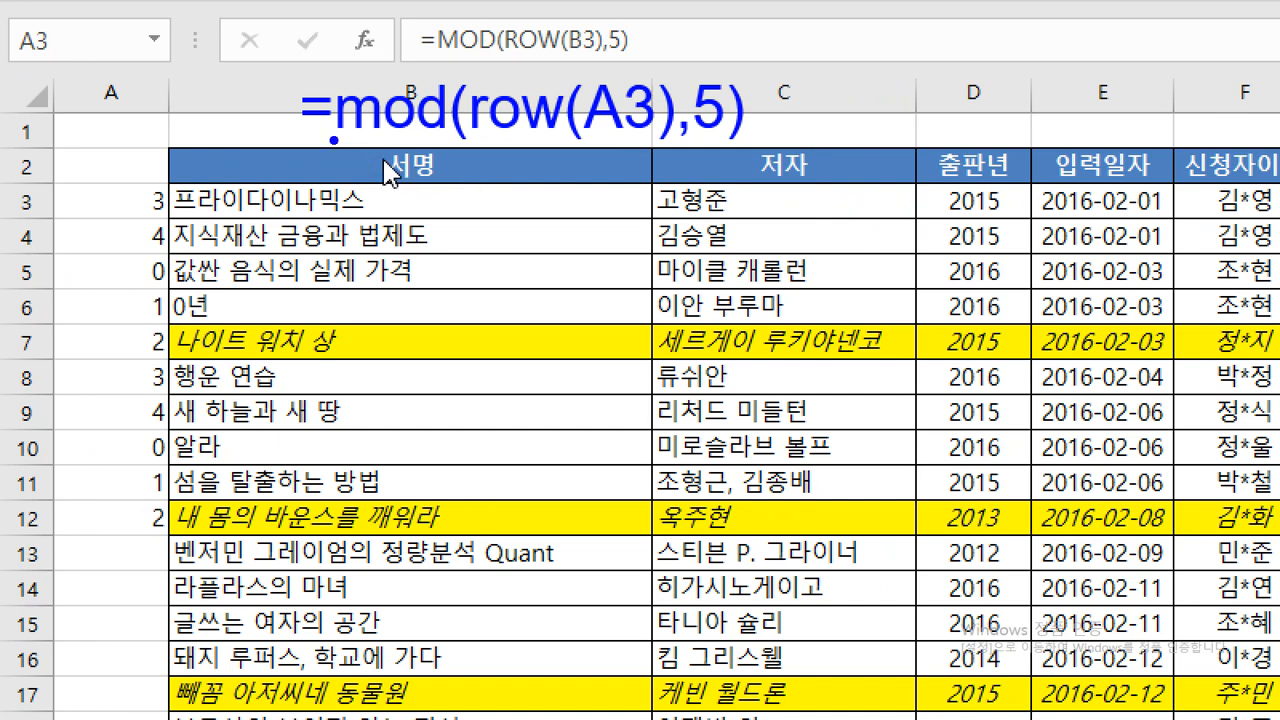
Step: Underline the MOD formula annotation and circle the 2s beside highlighted rows 7 and 12
drag(307, 142, 765, 163)
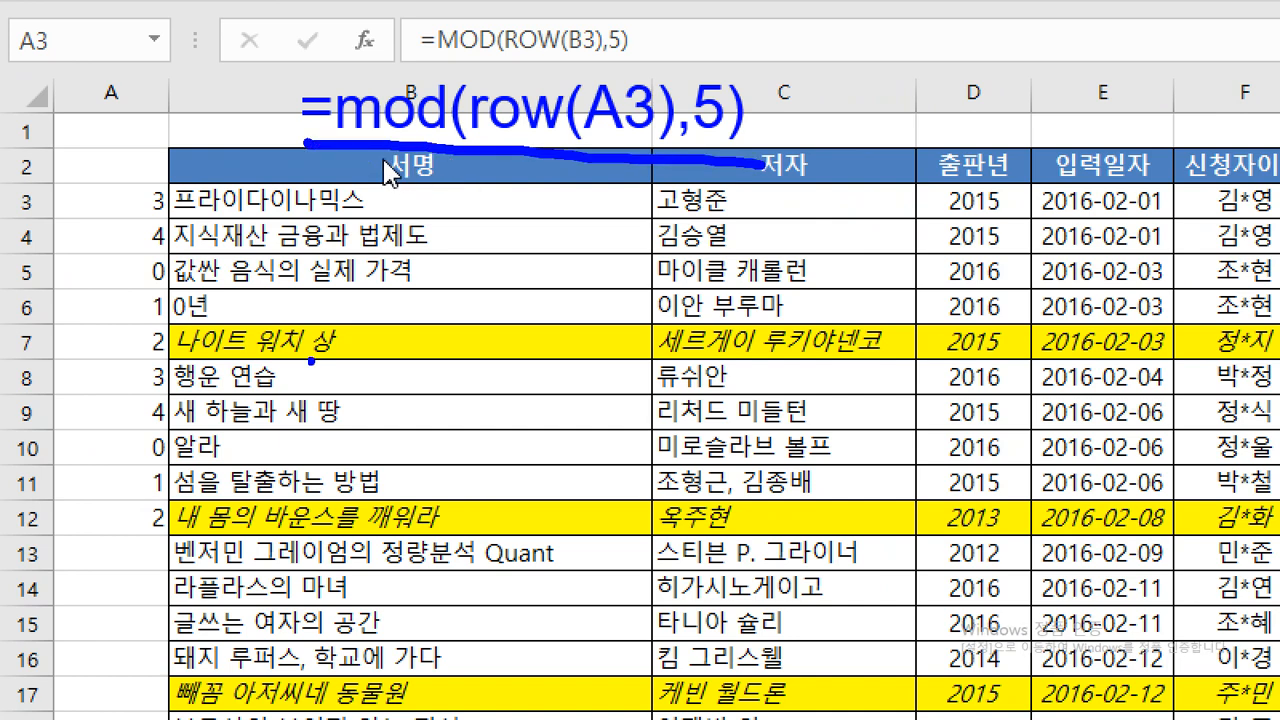
mouse_move(138, 336)
mouse_down()
mouse_move(150, 364)
mouse_move(188, 364)
mouse_up()
mouse_move(171, 529)
mouse_down()
mouse_move(152, 536)
mouse_move(183, 506)
mouse_move(179, 538)
mouse_up()
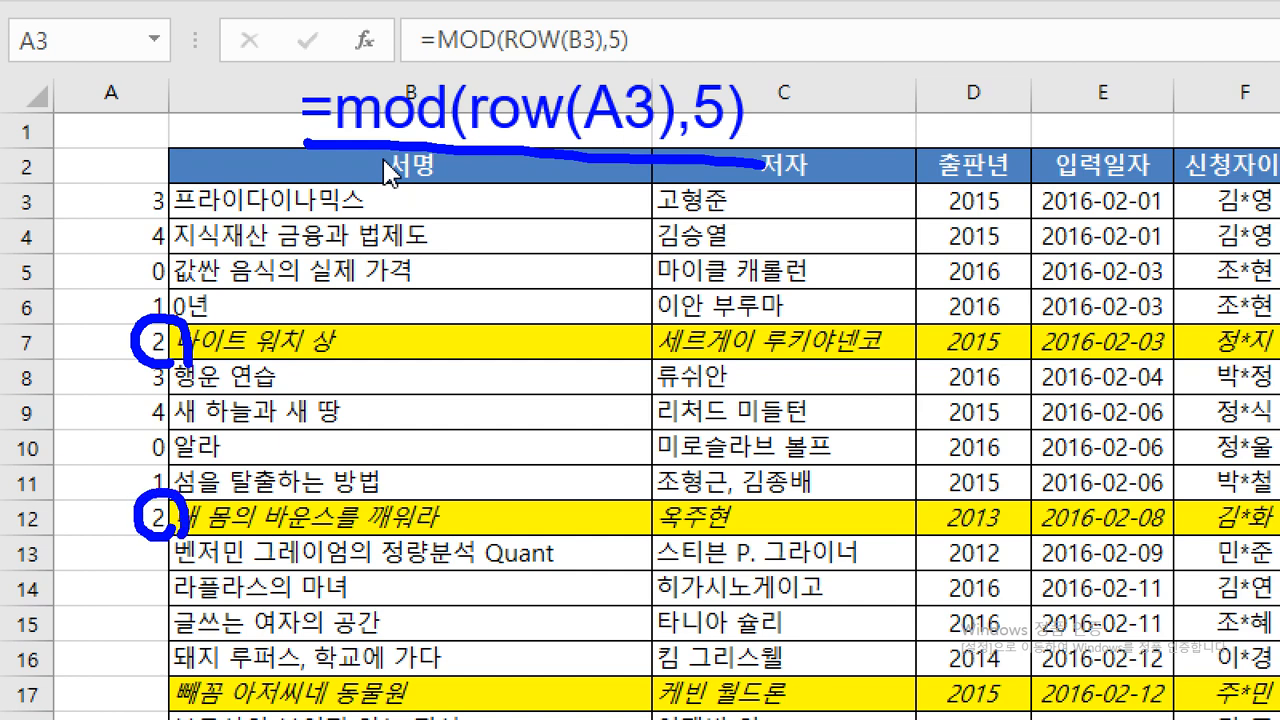
click(287, 395)
Step: Handwrite "=2" after the MOD formula annotation, then leave the zoomed drawing mode
drag(750, 104, 776, 108)
drag(756, 120, 858, 138)
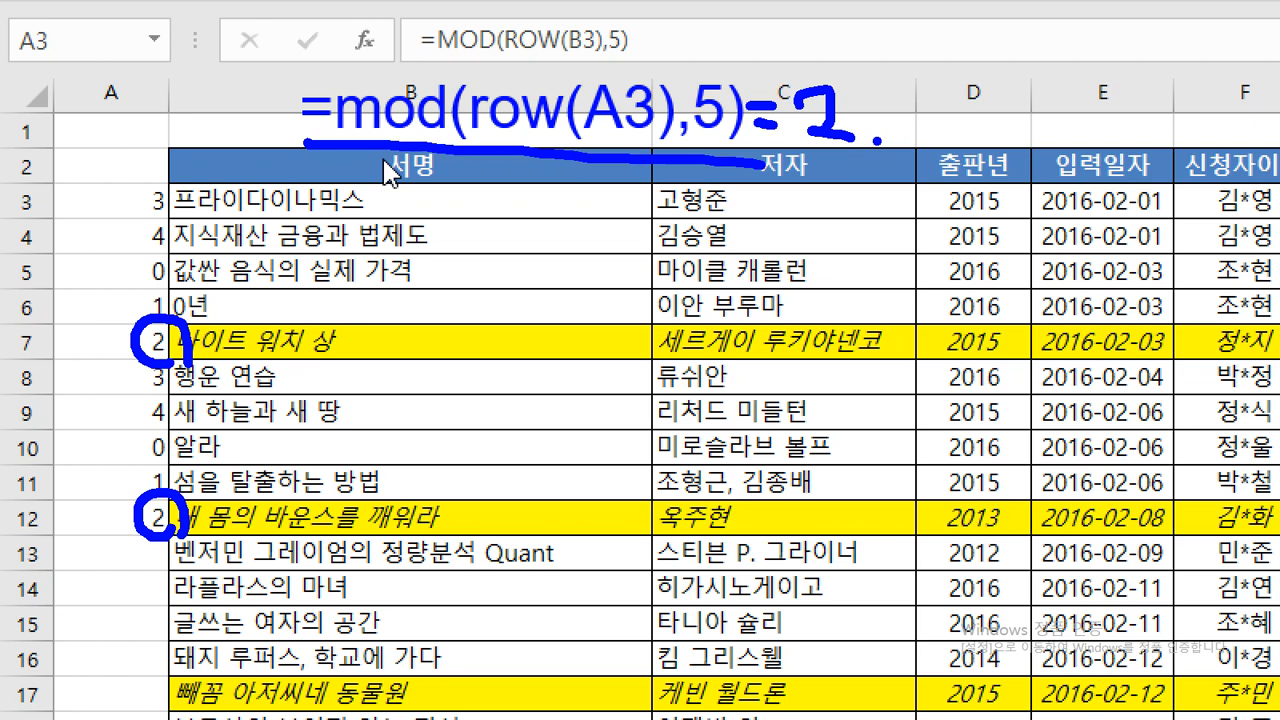
key(Escape)
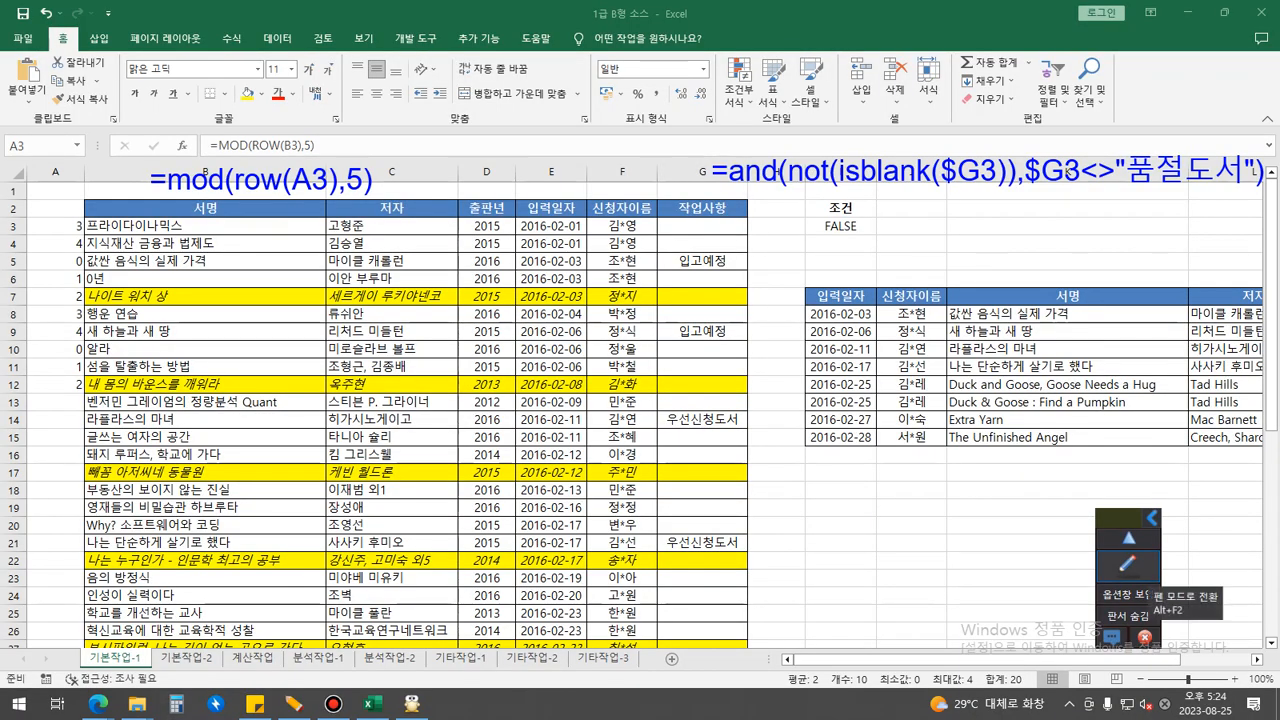
Step: Extend the text annotation to "=mod(row(A3),5) = 2" and begin a second line with "=mod("
click(1138, 567)
click(1128, 667)
click(381, 200)
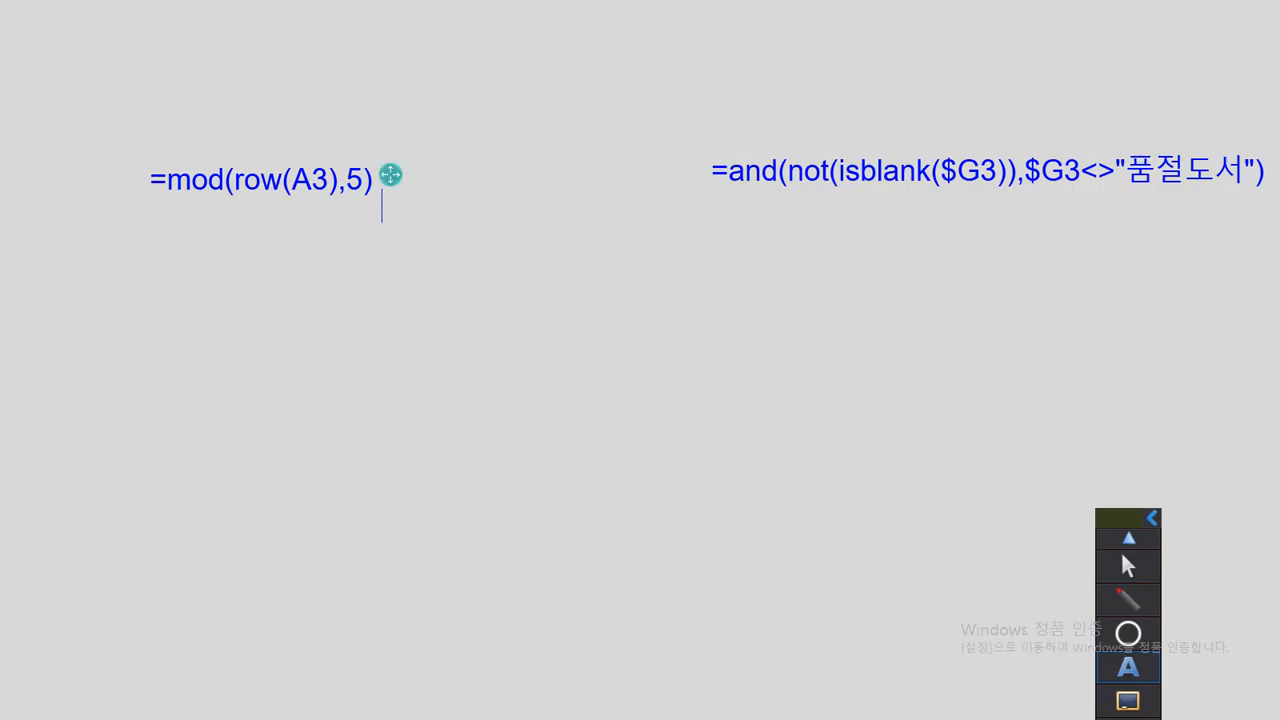
click(368, 182)
text(= 2)
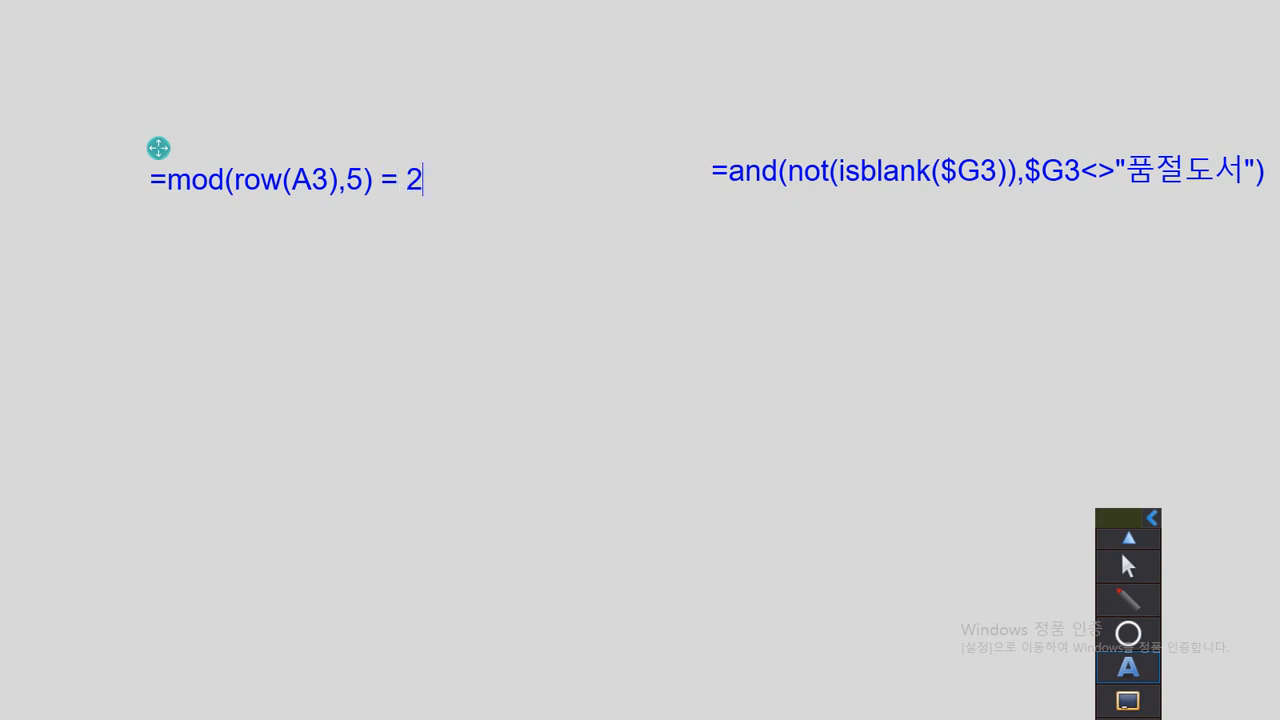
key(Return)
text(=mod()
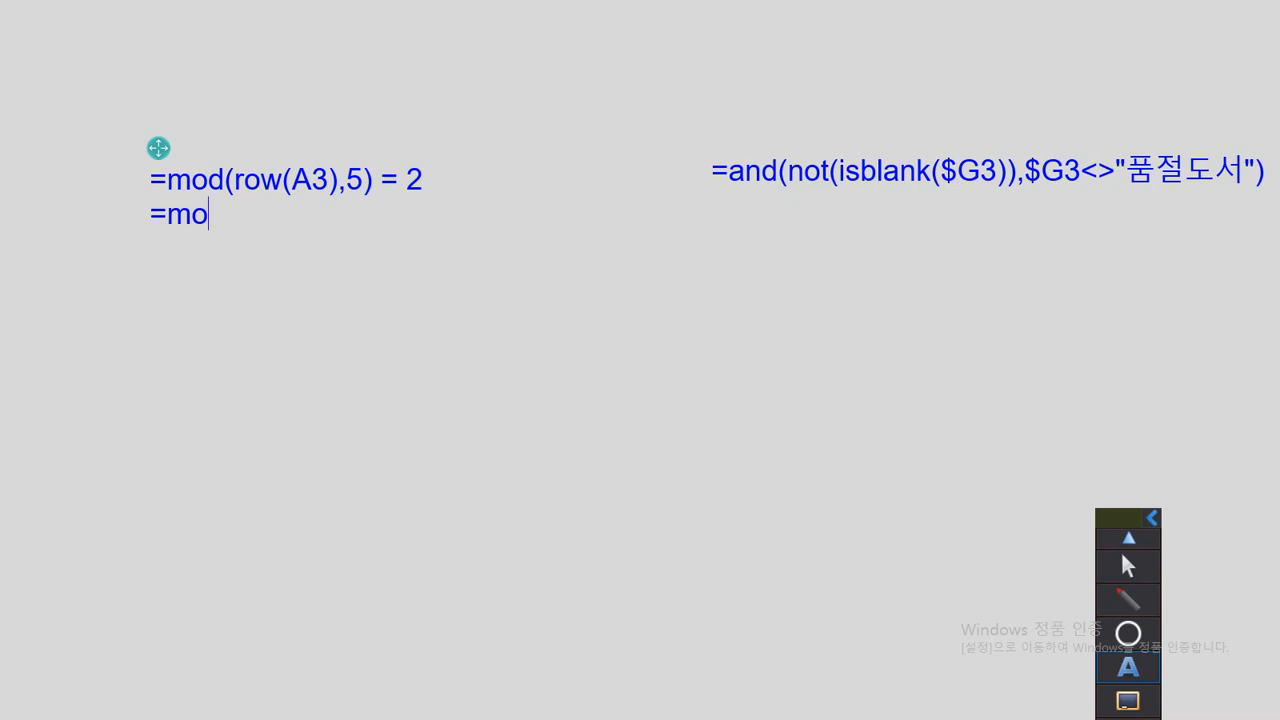
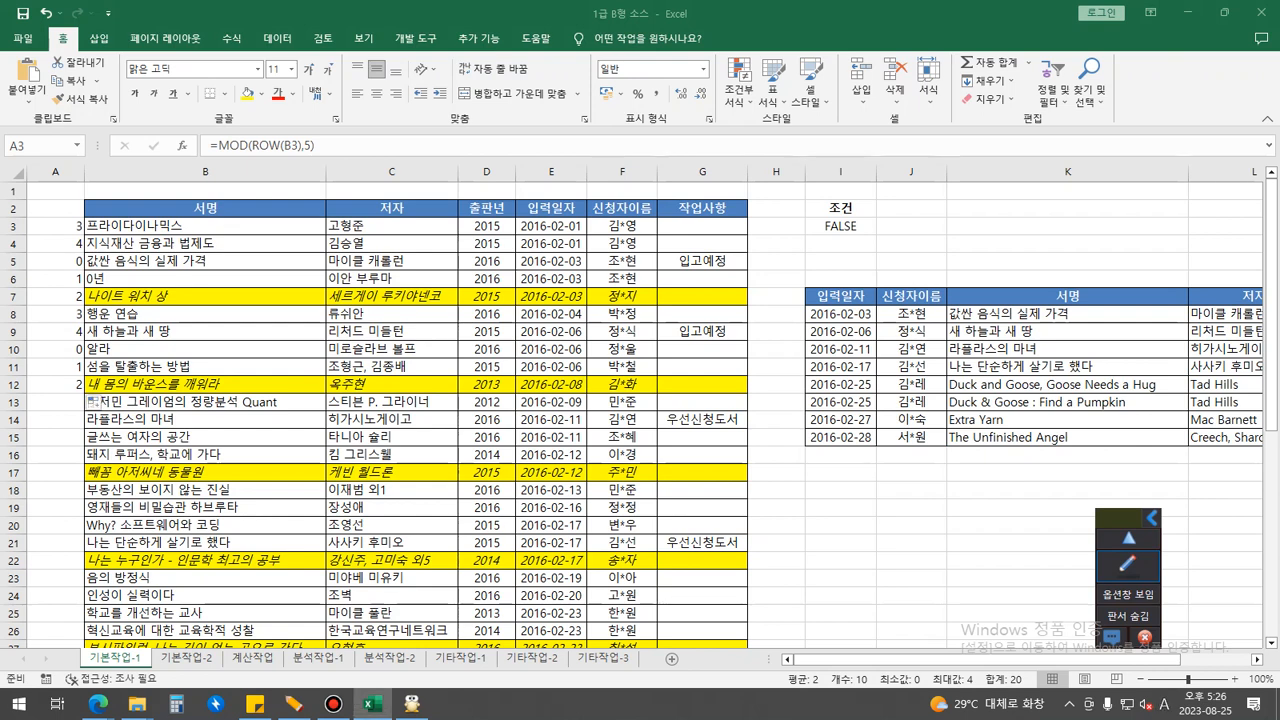
Step: On the 기본작업-2 sheet, examine the range B2:G42 and the blank columns E to G beside the book table
click(487, 402)
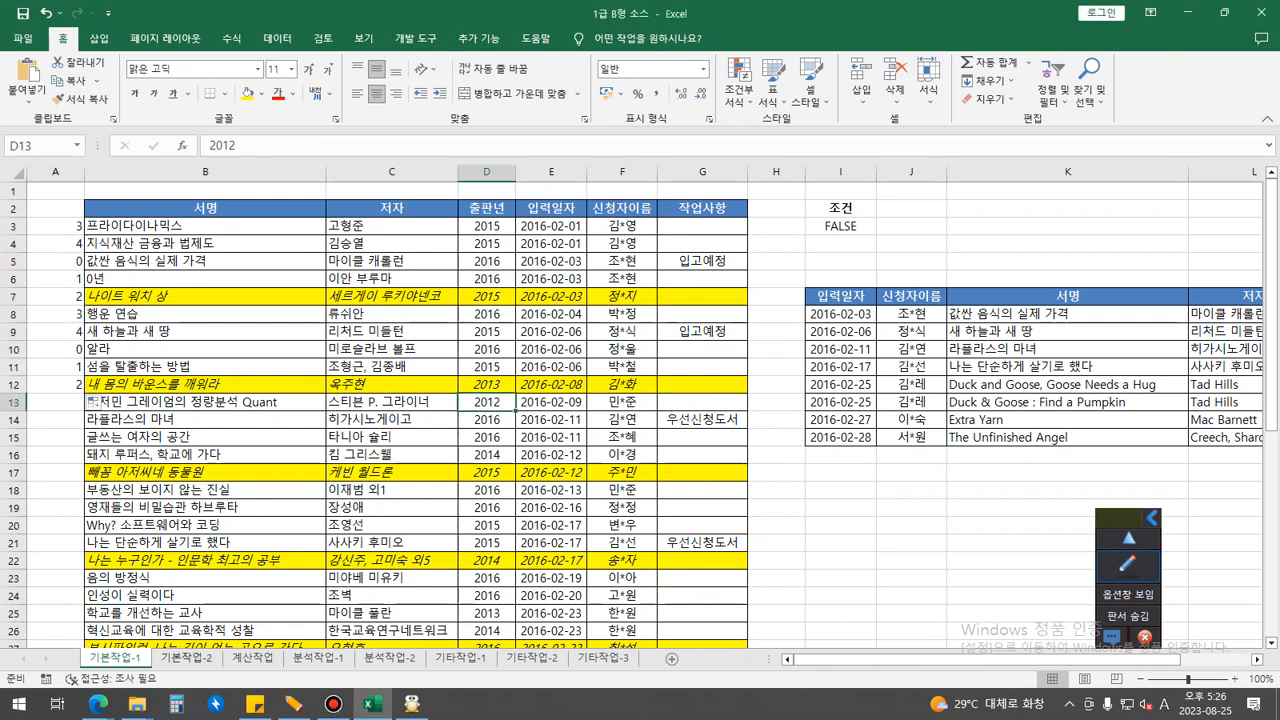
key(ctrl+Page_Down)
click(212, 261)
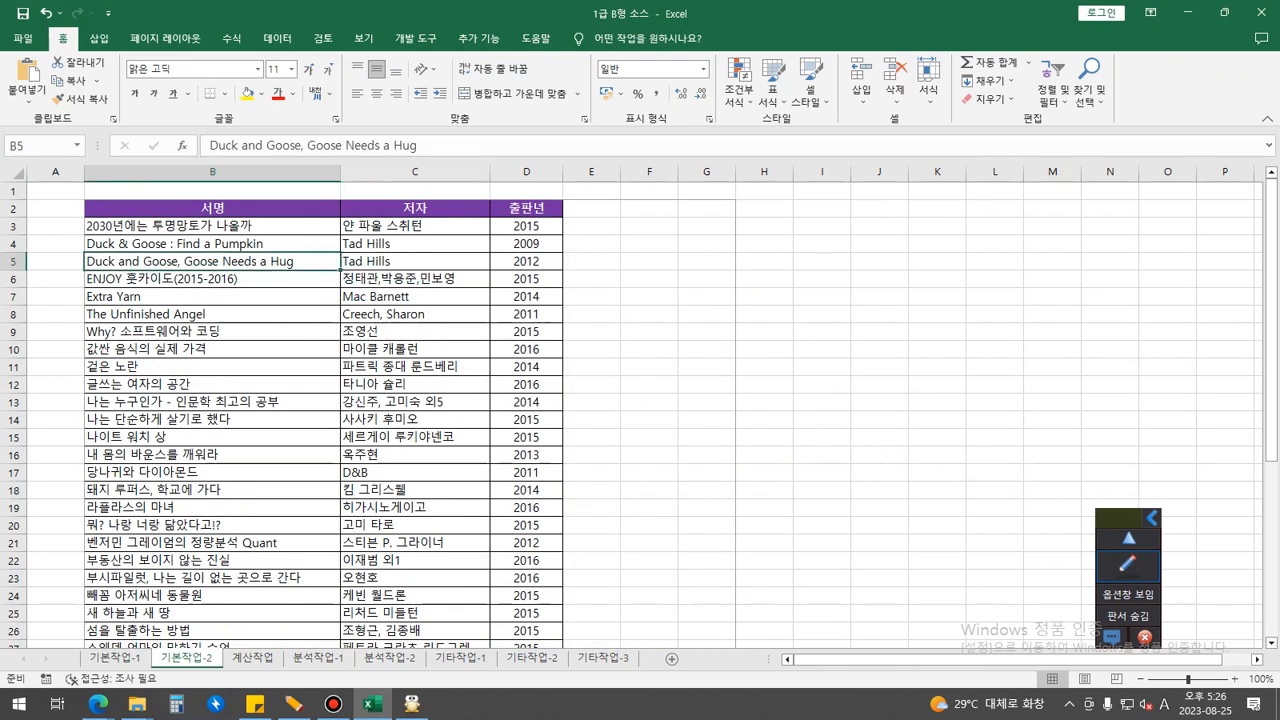
click(822, 332)
click(591, 244)
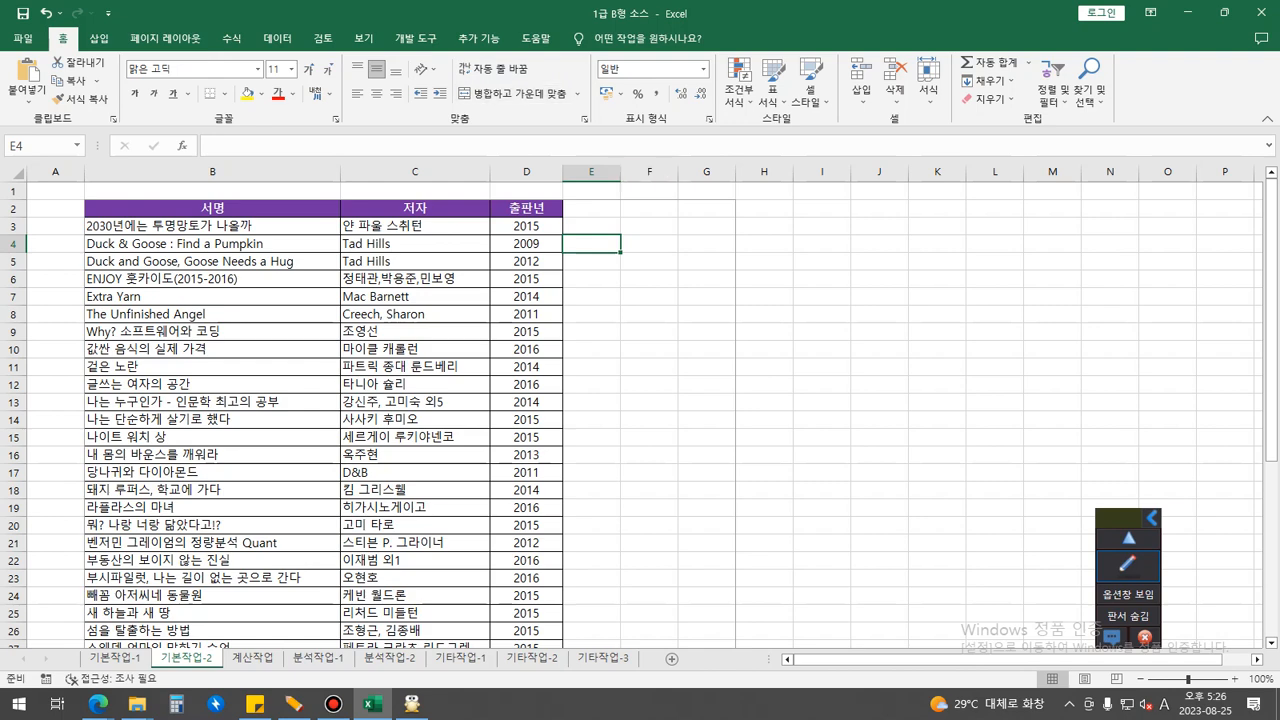
drag(212, 208, 734, 588)
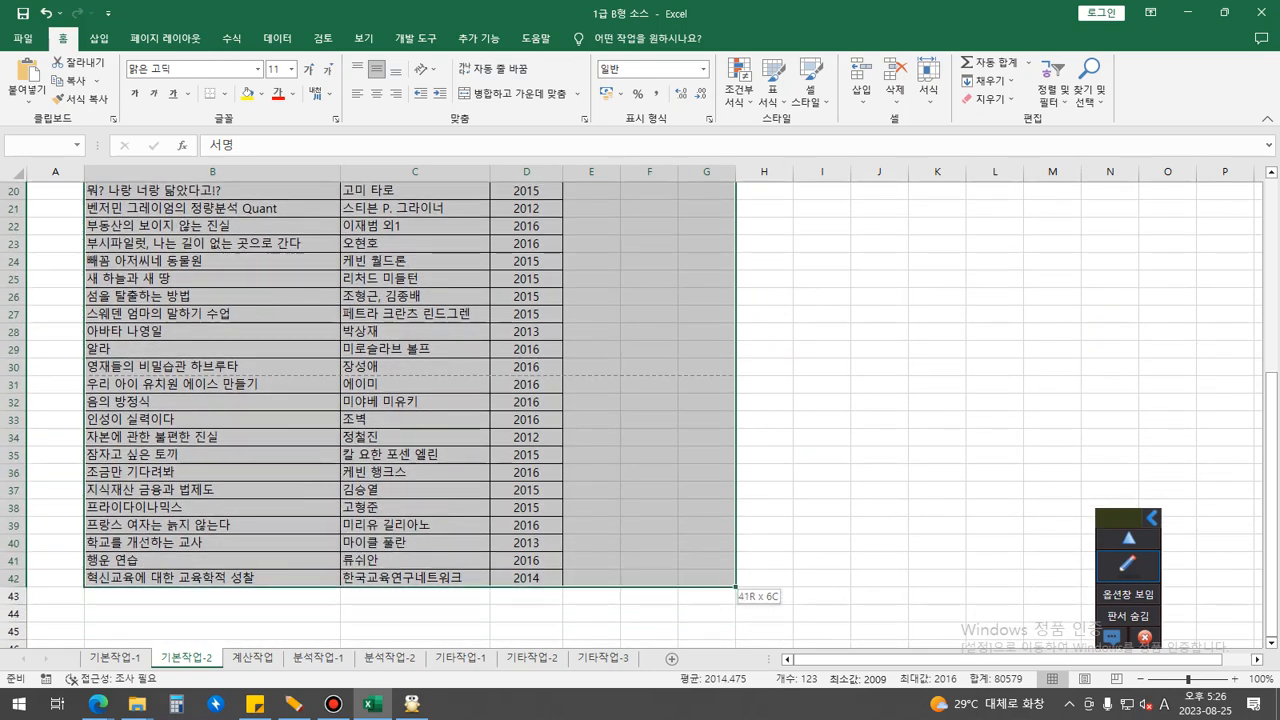
key(ctrl+BackSpace)
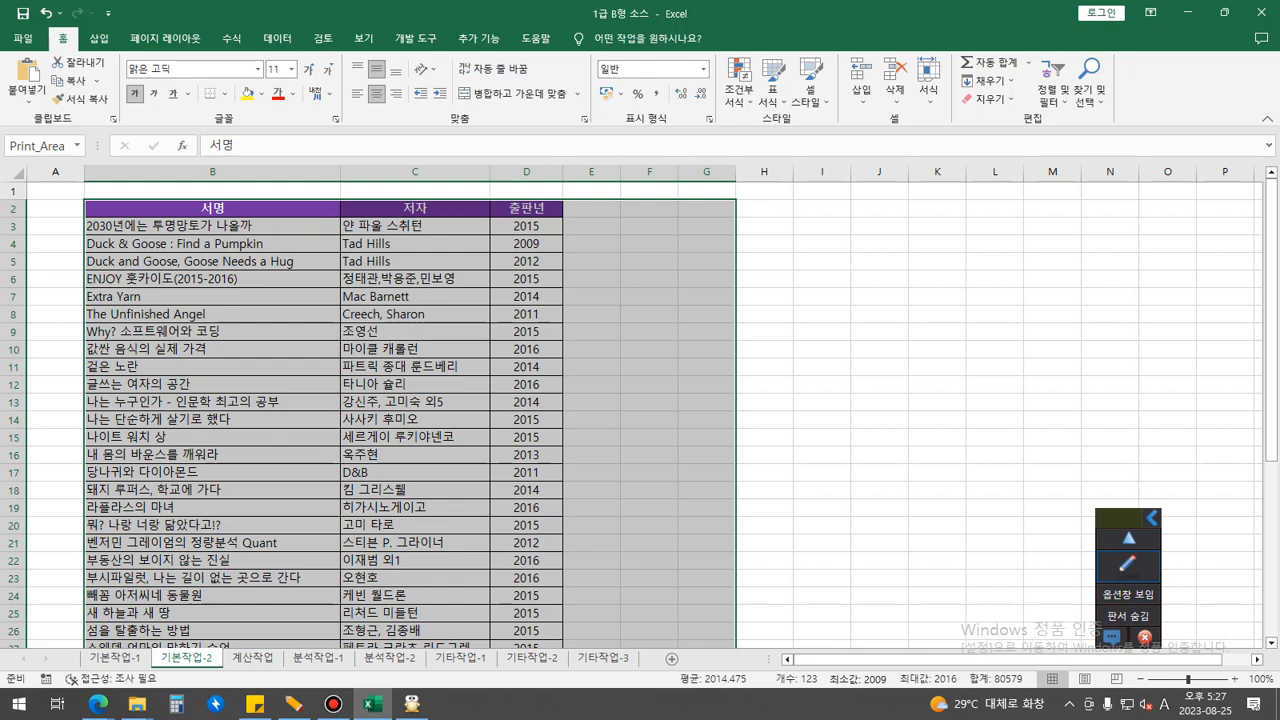
click(764, 279)
mouse_move(591, 208)
mouse_down()
mouse_move(707, 410)
mouse_move(707, 455)
mouse_up()
click(937, 349)
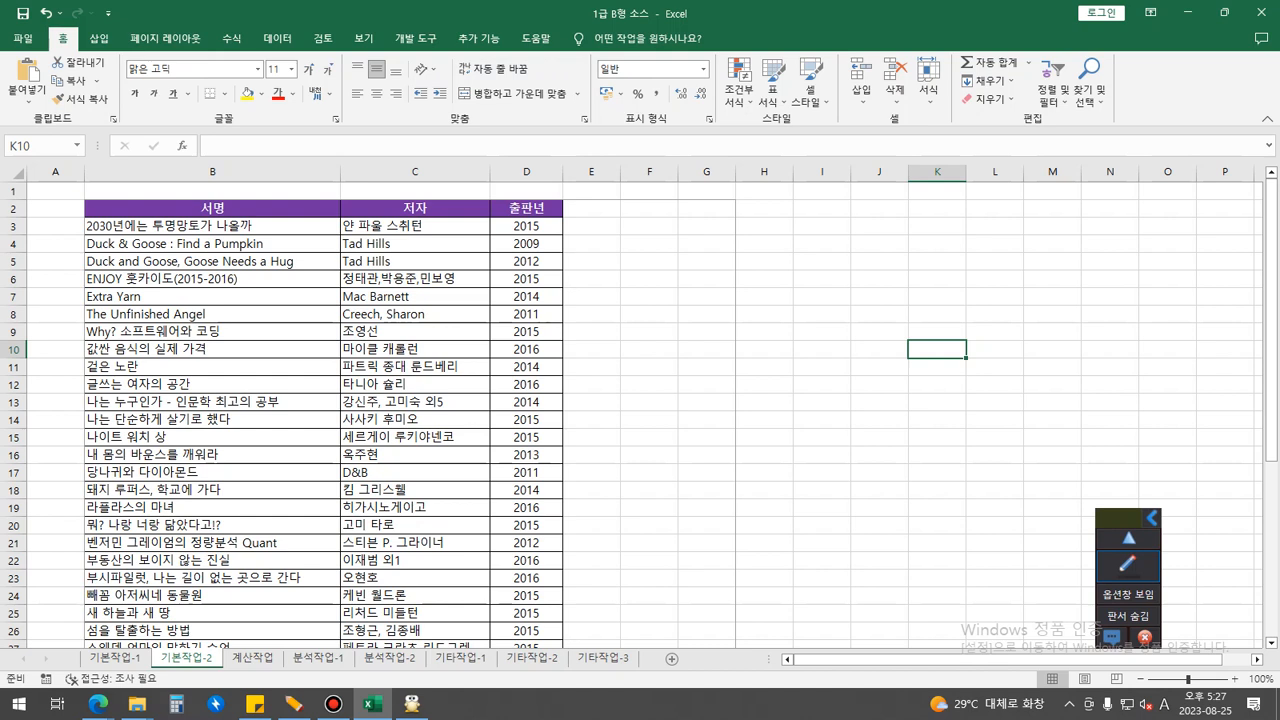
Step: On the 계산작업 sheet, clear all existing formulas from the 부양공제 column of 표1, starting at D4
click(252, 658)
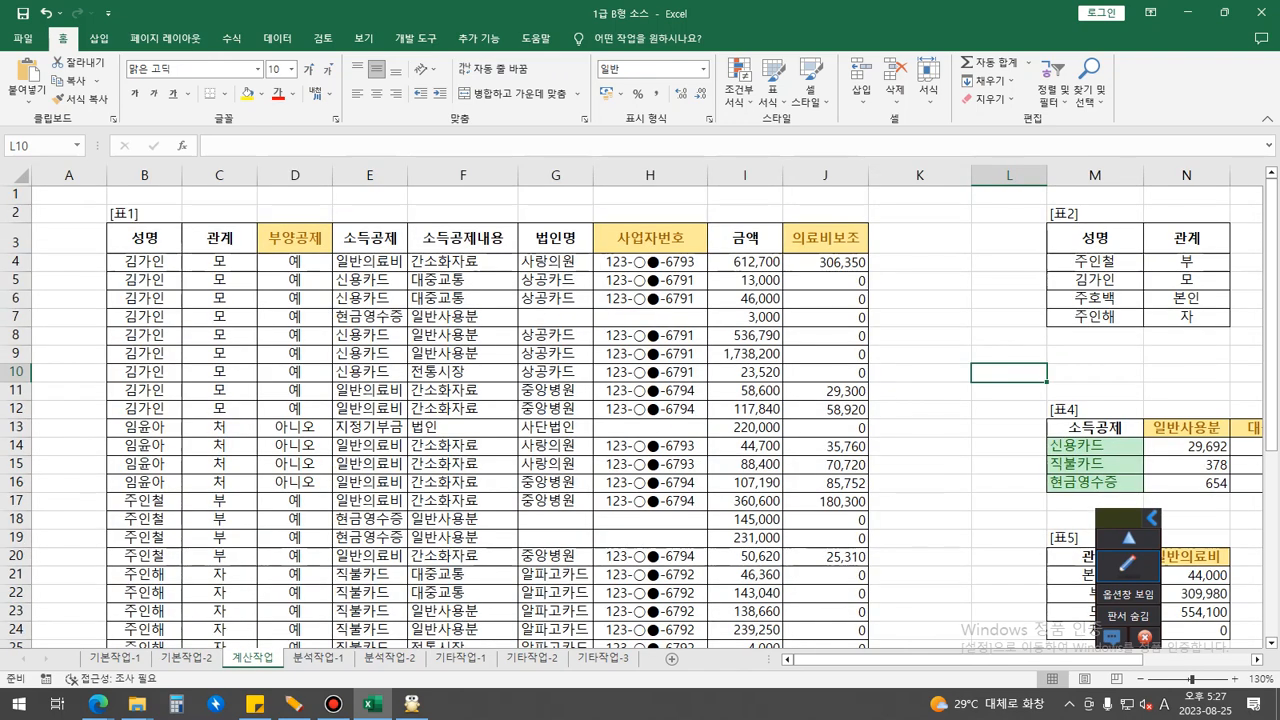
click(295, 262)
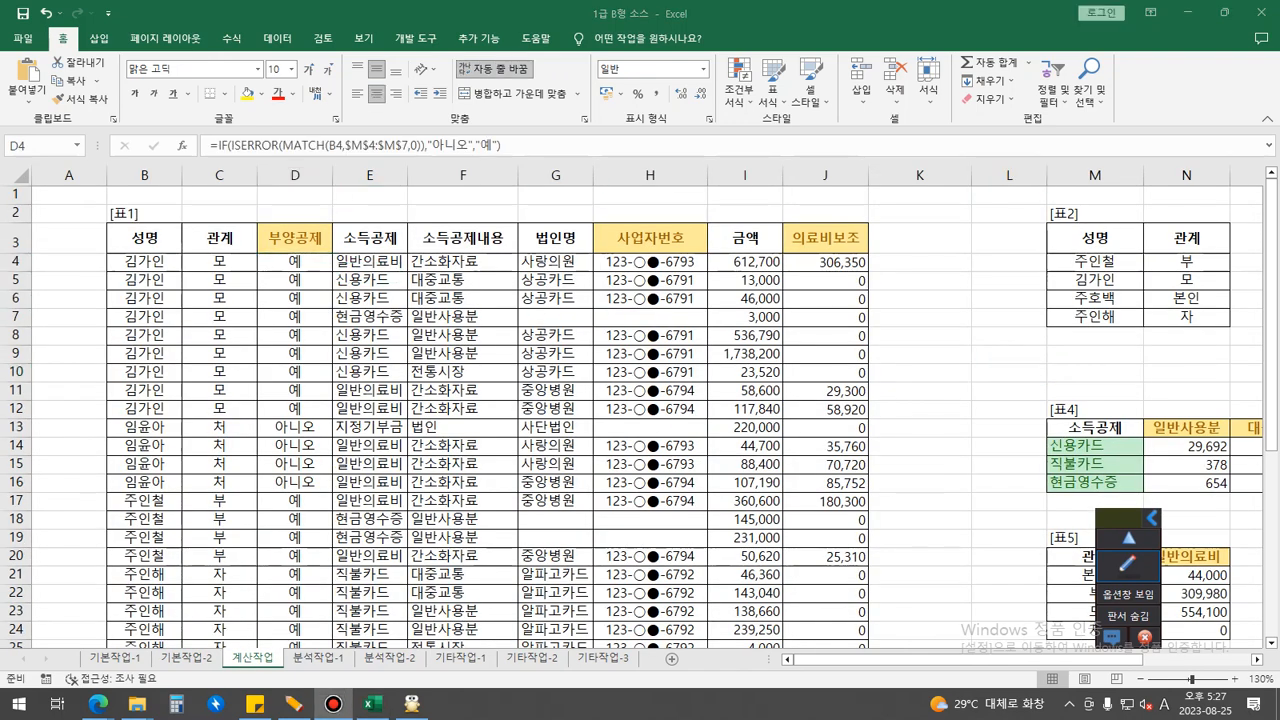
click(370, 262)
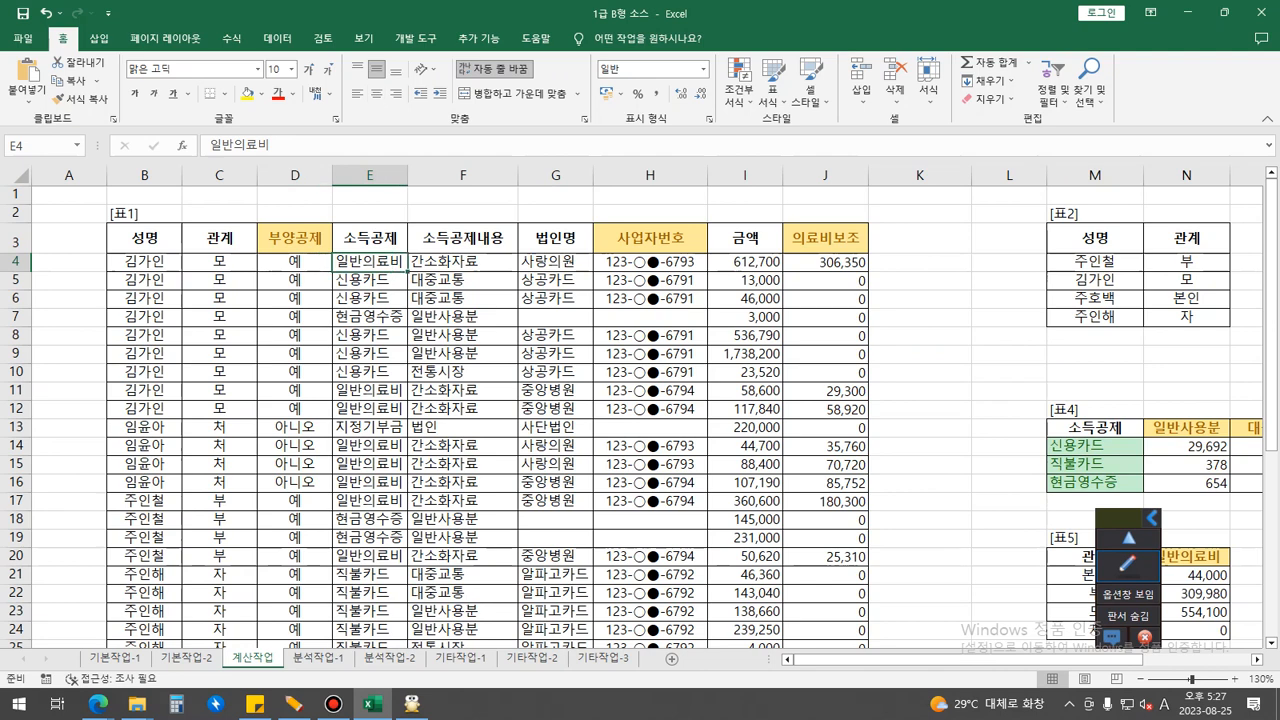
click(295, 262)
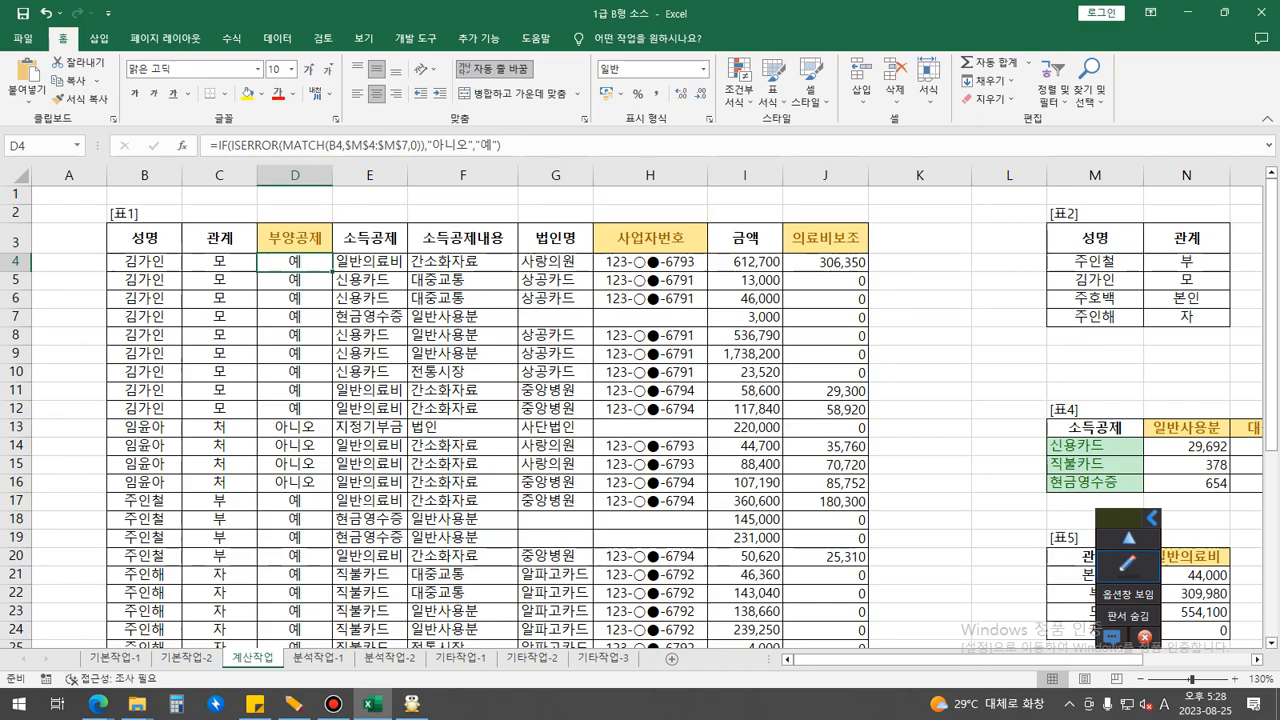
key(ctrl+shift+Down)
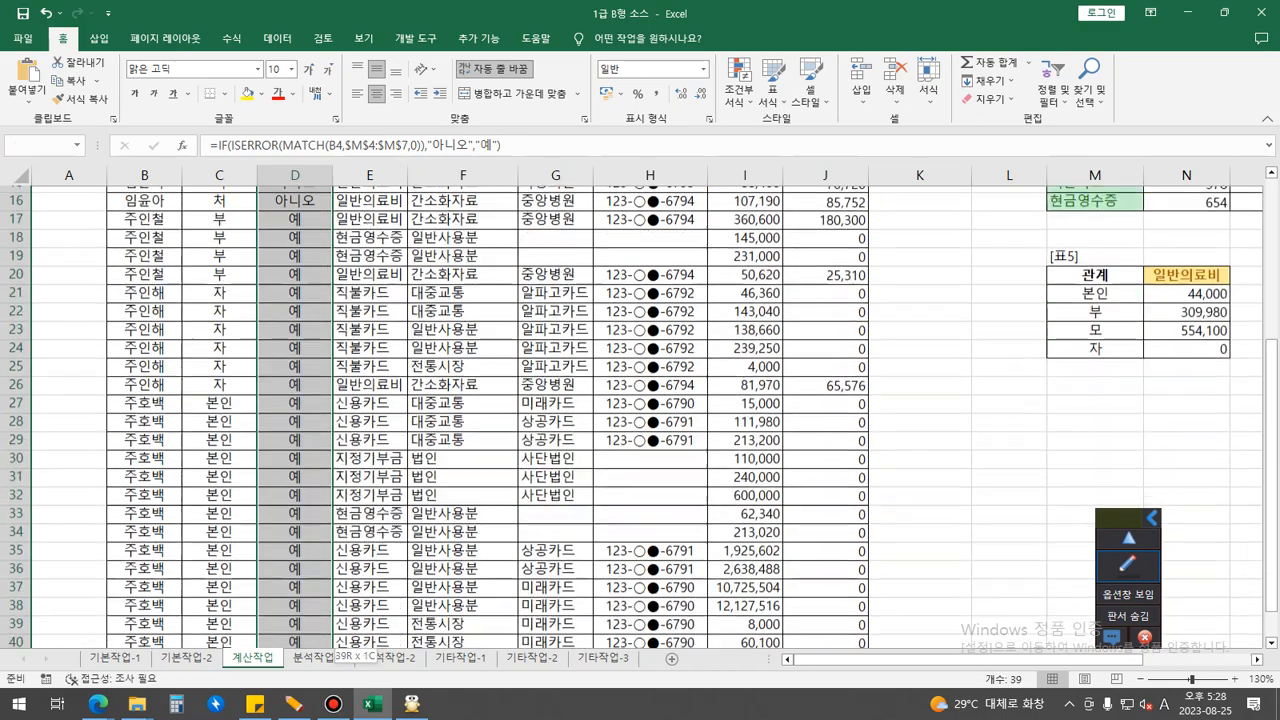
key(Delete)
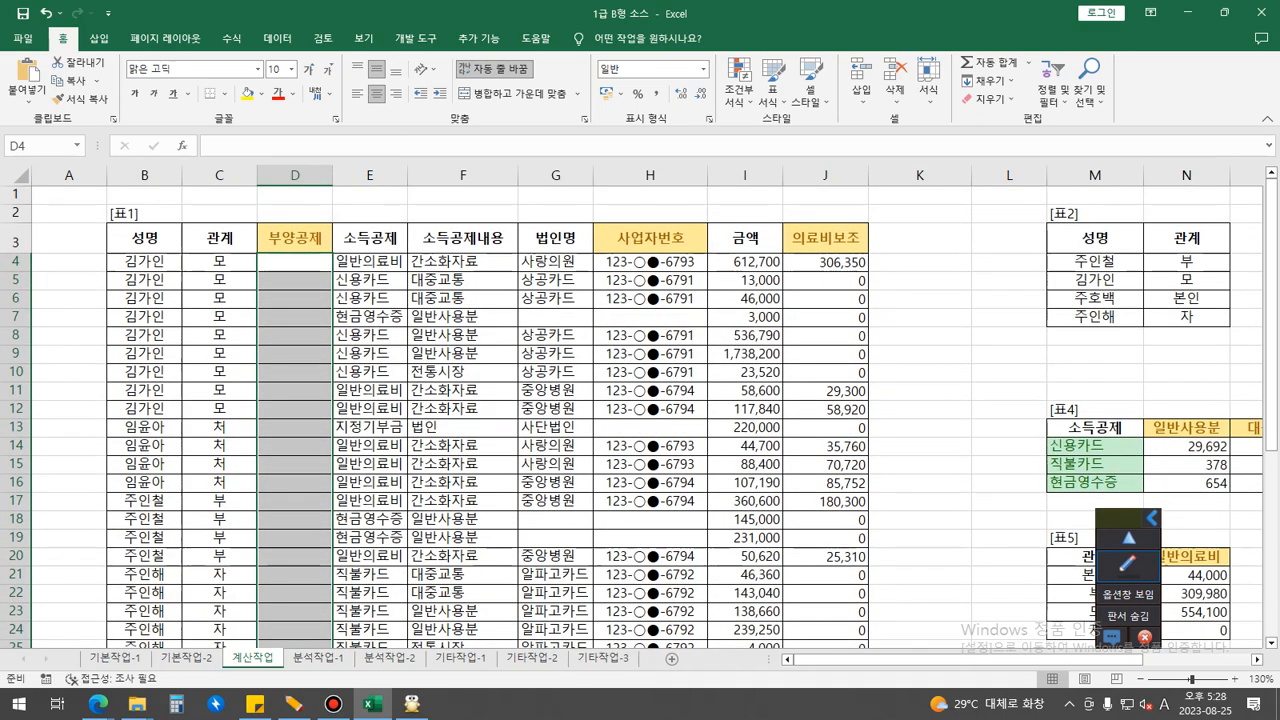
click(295, 262)
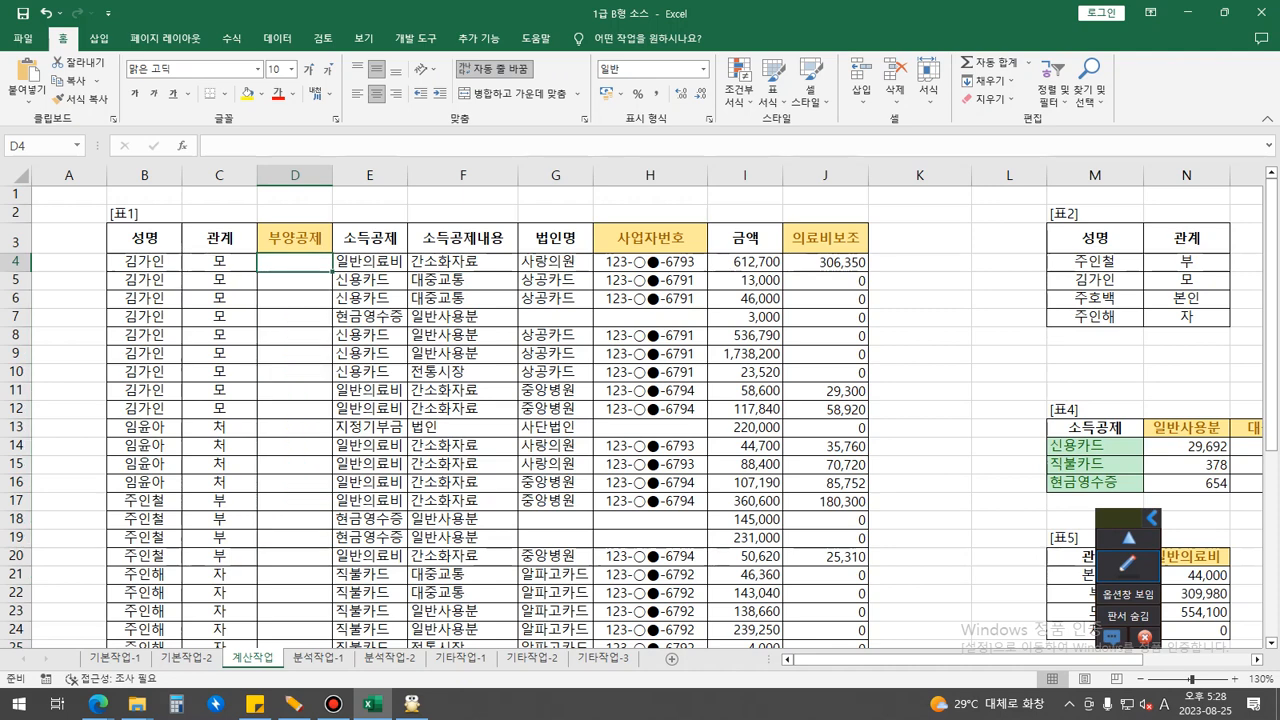
text(=)
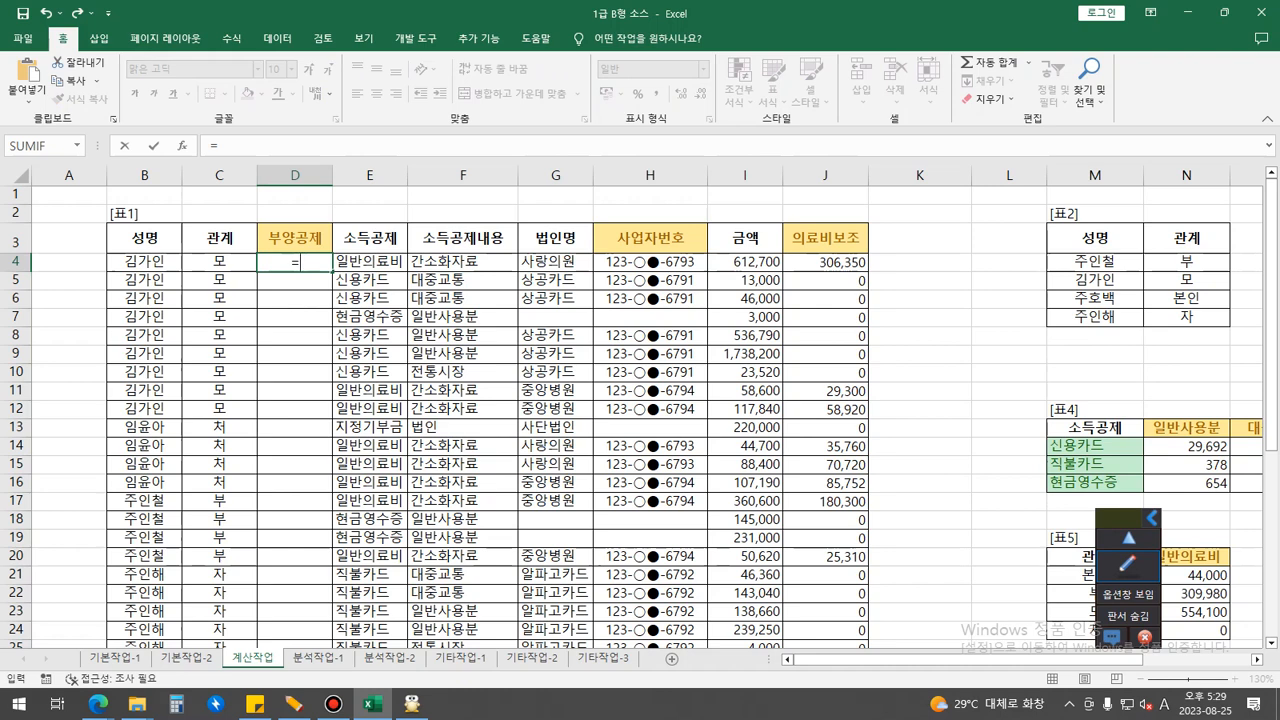
key(Escape)
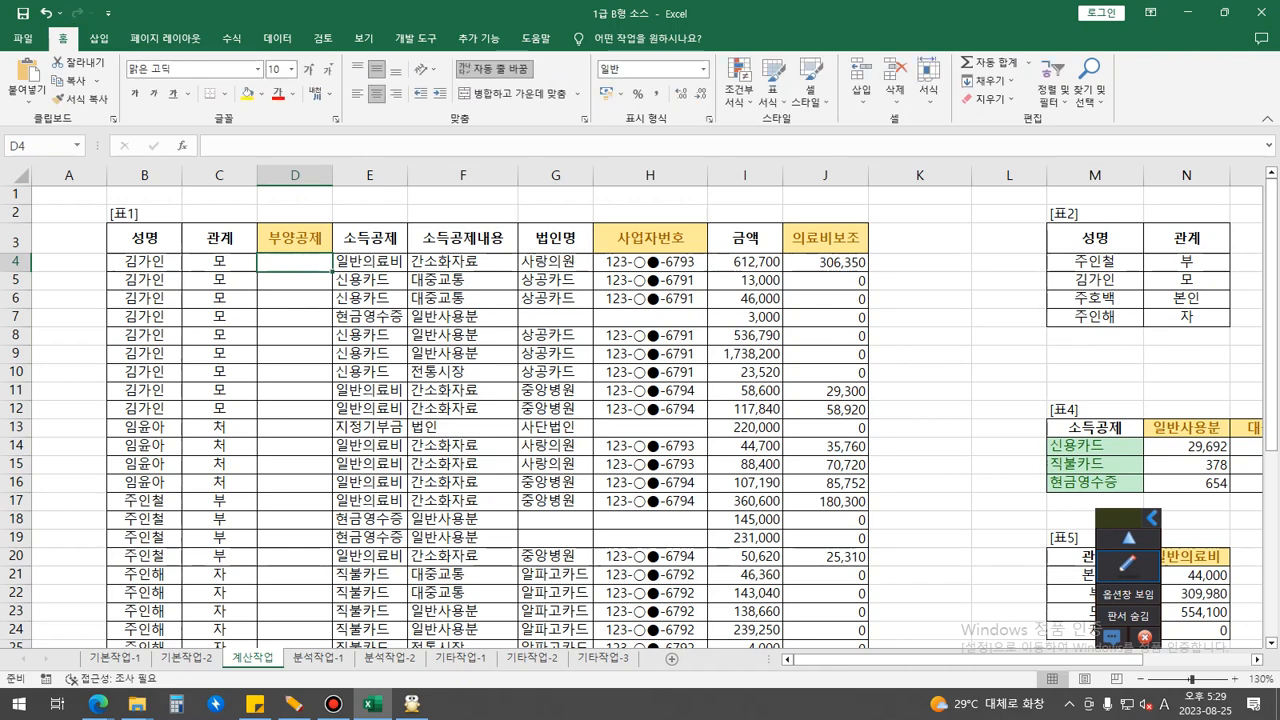
Step: Examine the 관계 values in column C of 표1, including the 처 rows C13:C16, against the relations listed in 표2
drag(219, 262, 224, 600)
scroll(639, 416, up, 6)
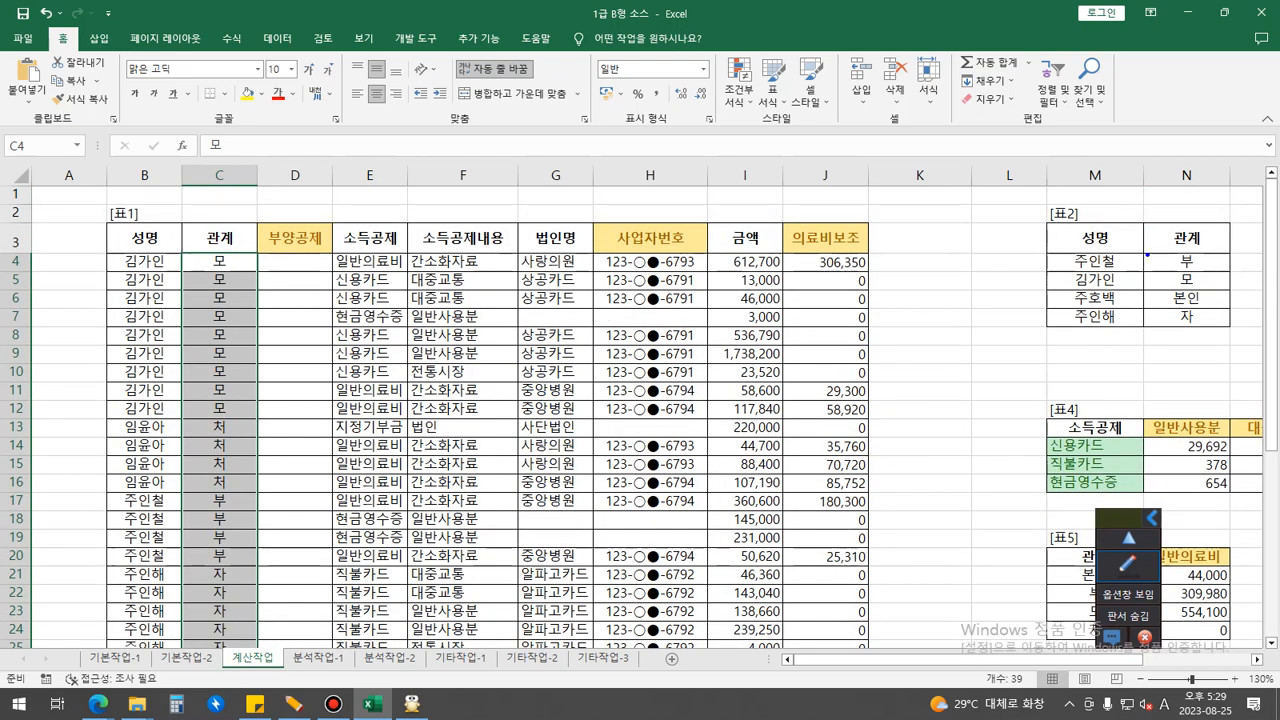
mouse_move(1143, 252)
mouse_down()
mouse_move(1156, 328)
mouse_move(1222, 308)
mouse_move(1224, 247)
mouse_move(1145, 247)
mouse_up()
scroll(640, 413, down, 3)
scroll(640, 416, down, 4)
scroll(640, 400, up, 4)
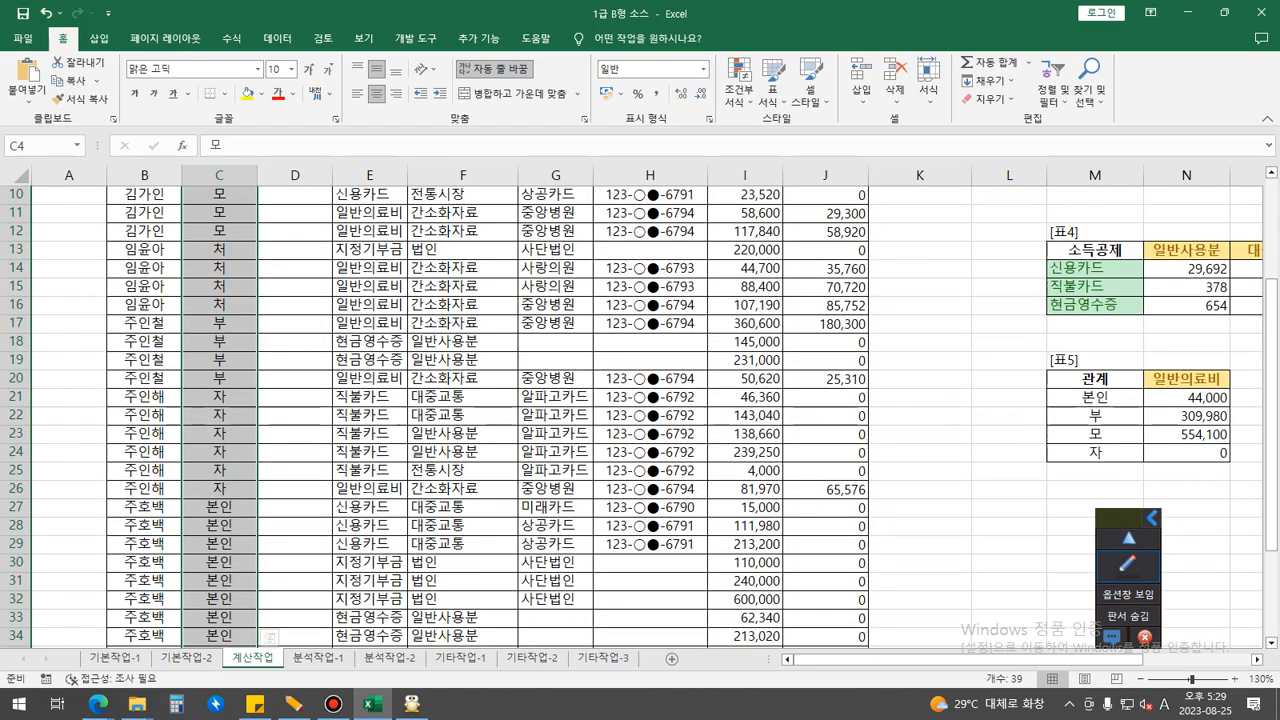
scroll(640, 400, up, 2)
drag(219, 360, 219, 415)
scroll(219, 415, up, 1)
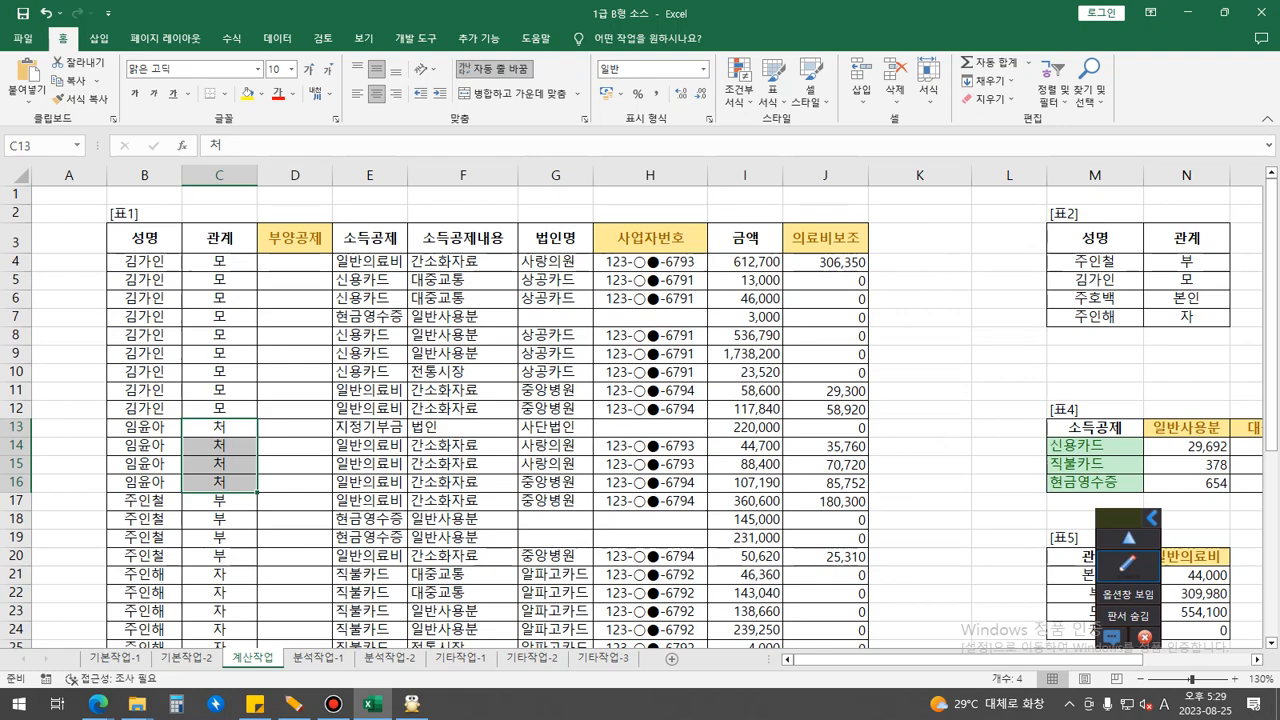
Step: Enter =MATCH(B4,$M$4:$M$7,0) in D4 to look up the 성명 value among the names of 표2 with an exact match
click(295, 262)
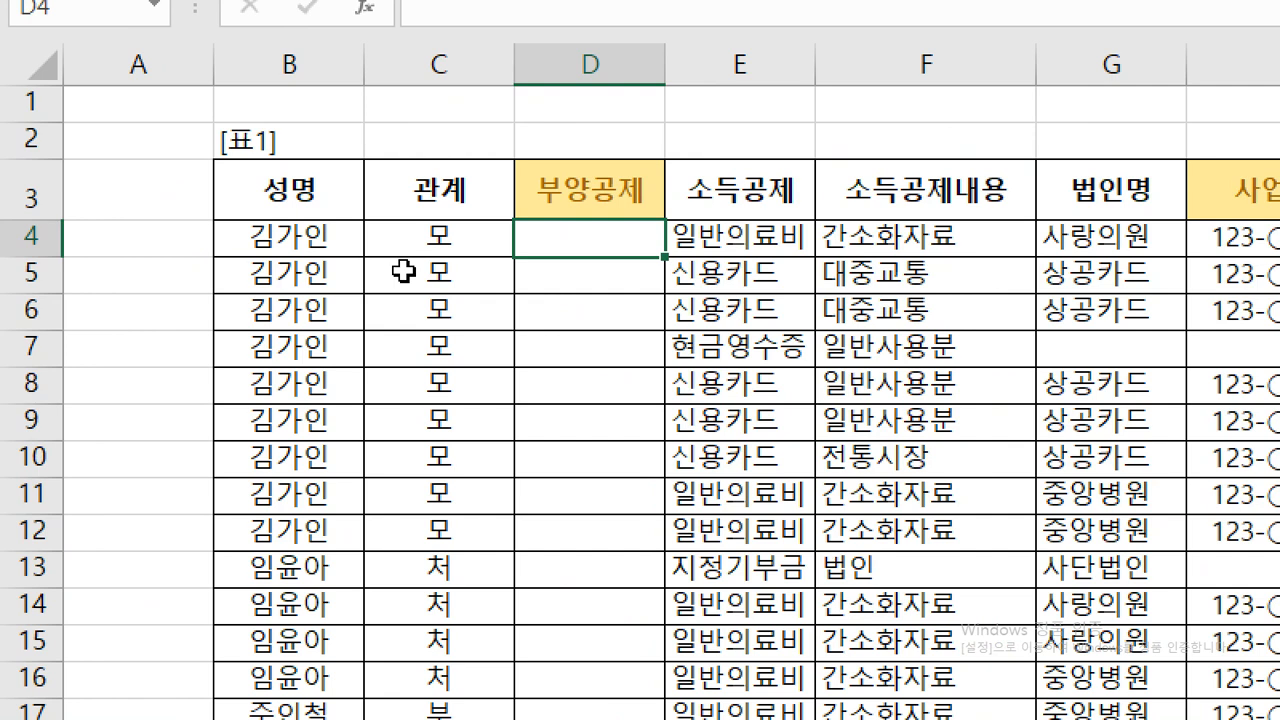
text(=ma)
key(Tab)
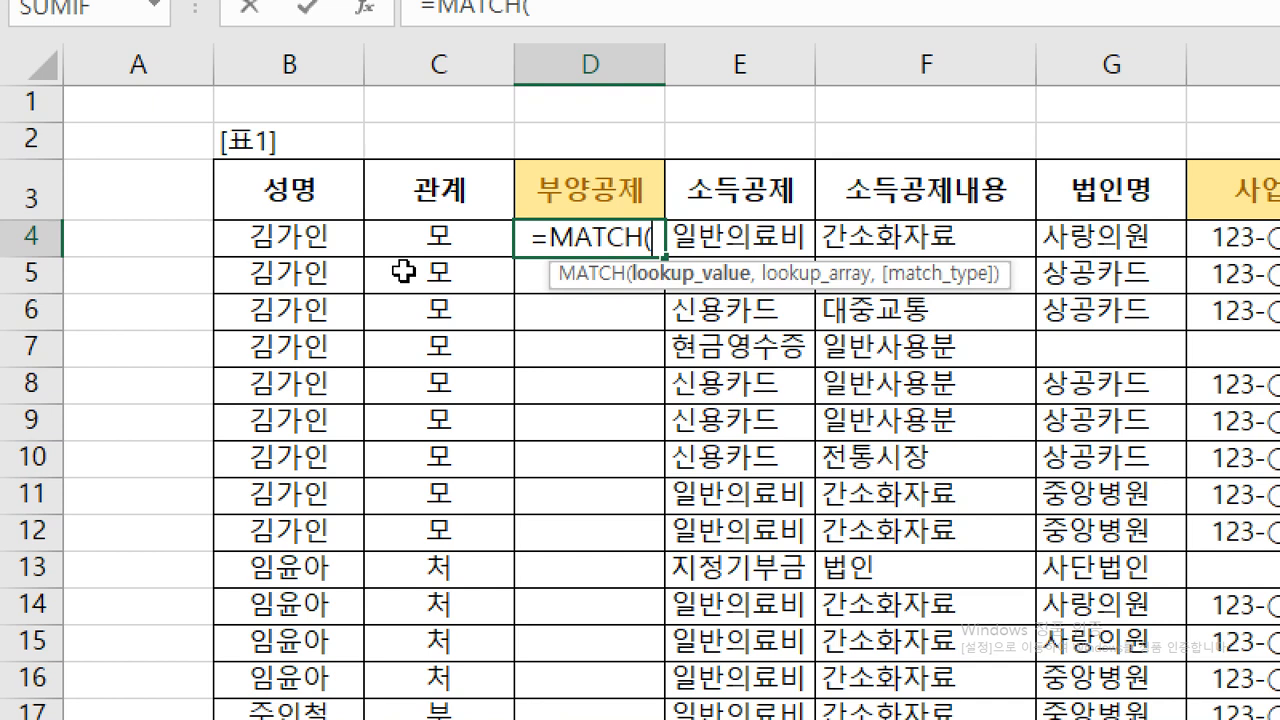
click(403, 250)
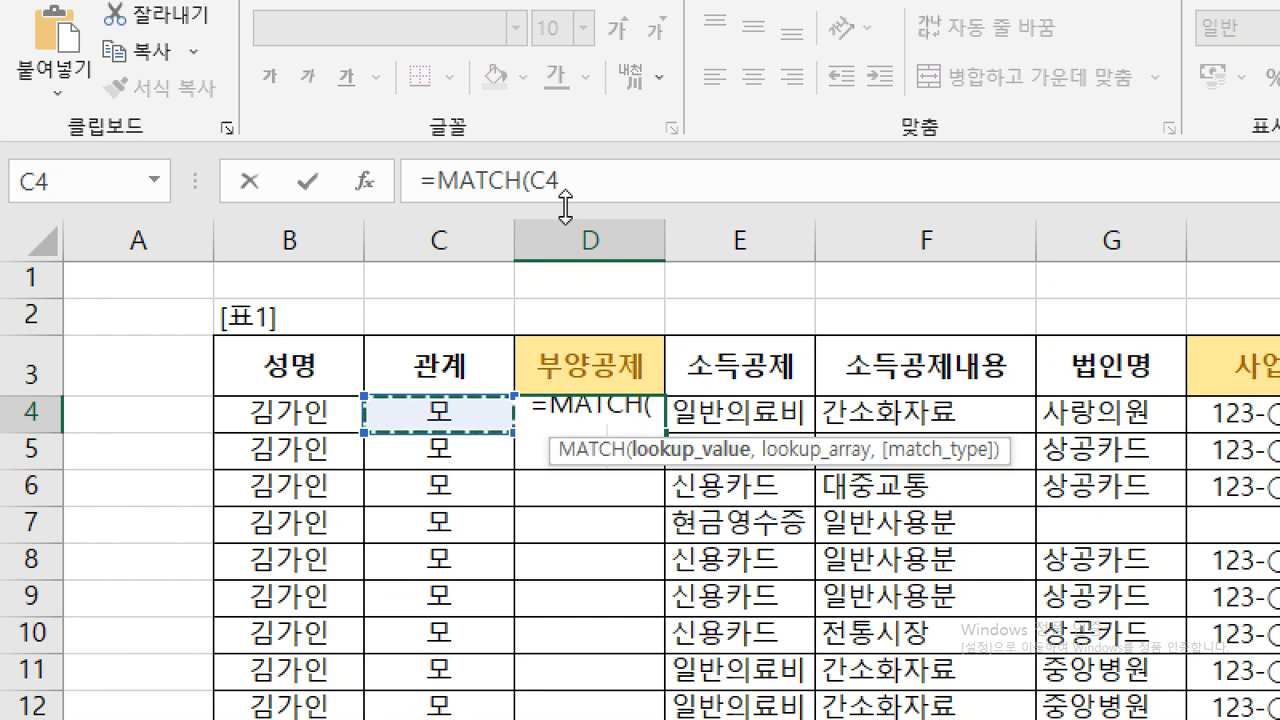
key(Left)
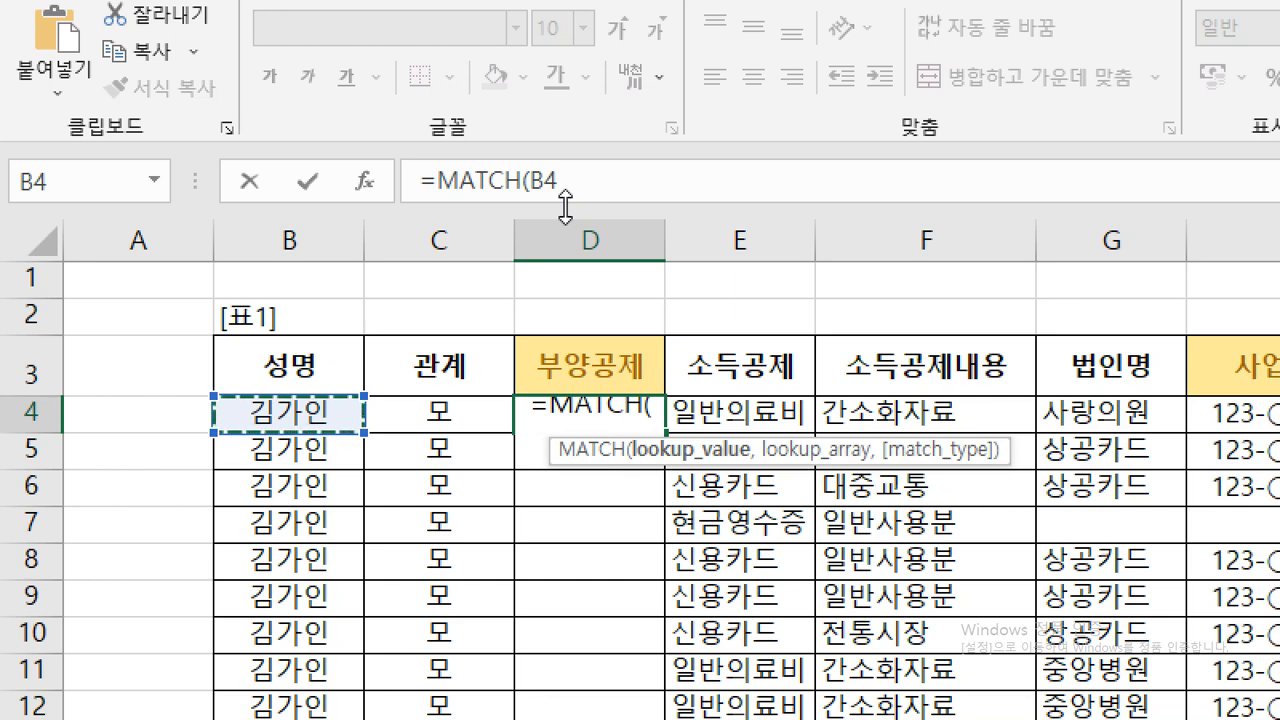
text(,)
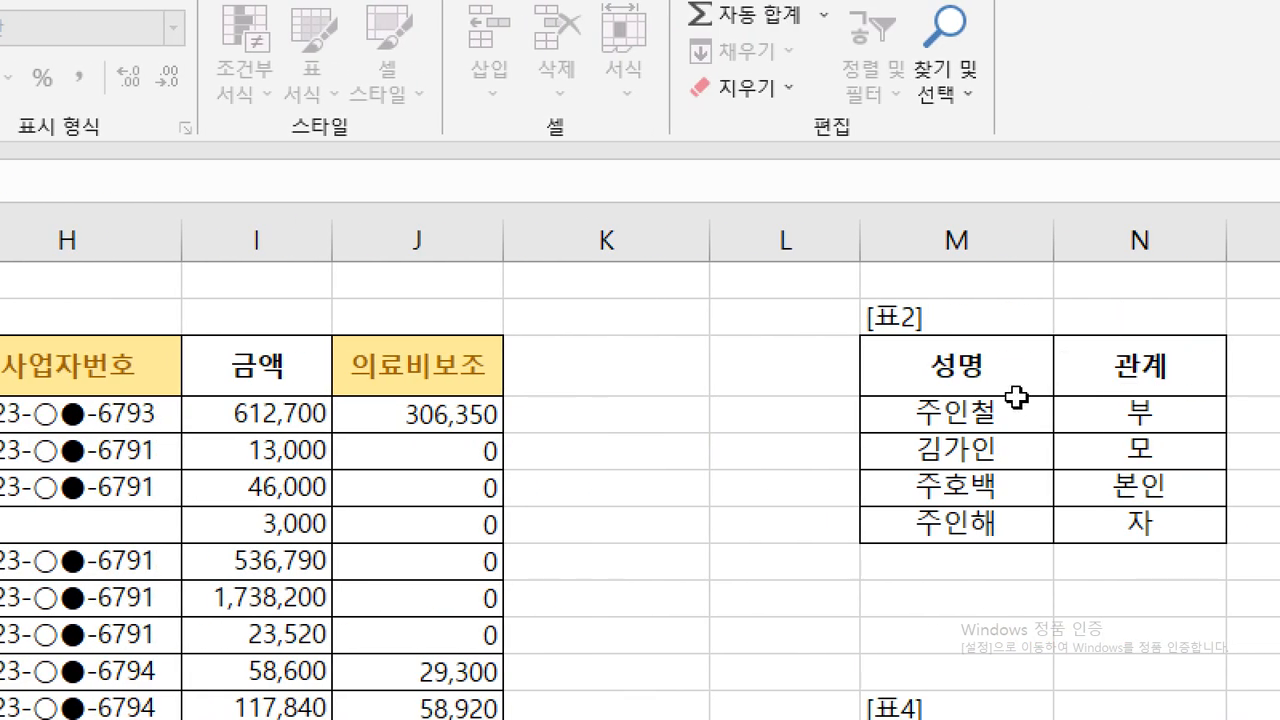
drag(1020, 400, 1000, 535)
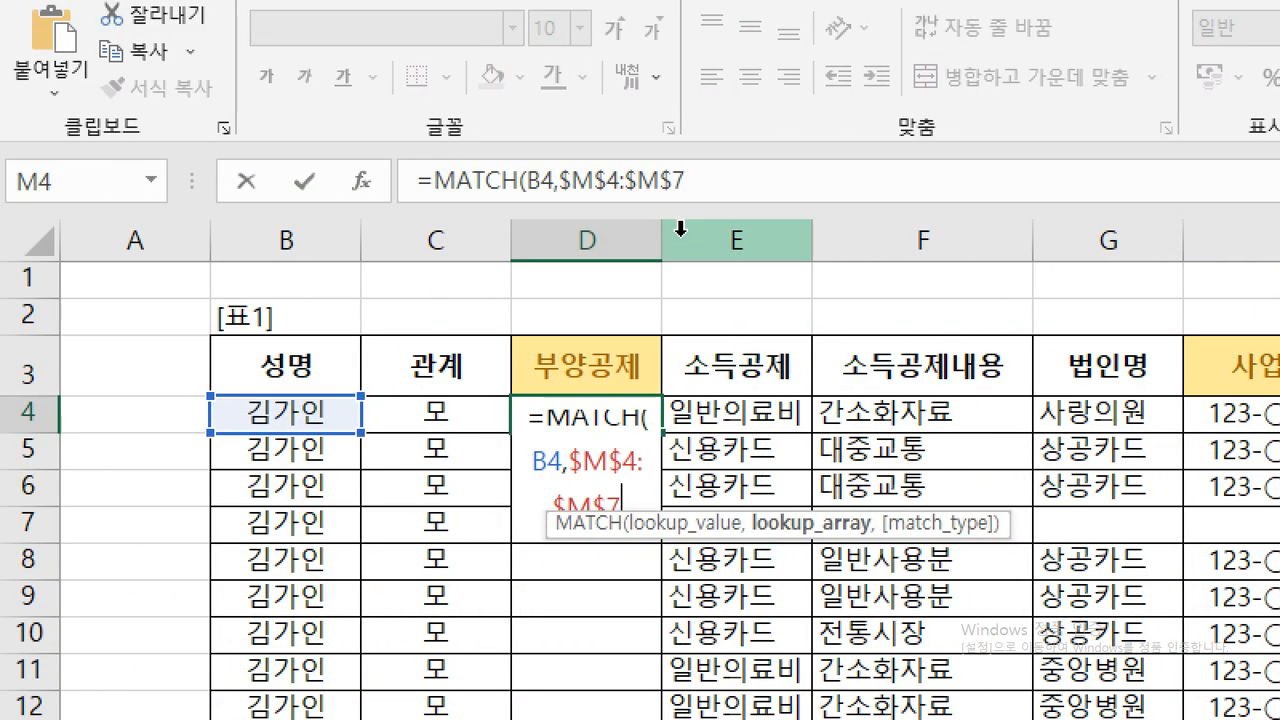
text(,)
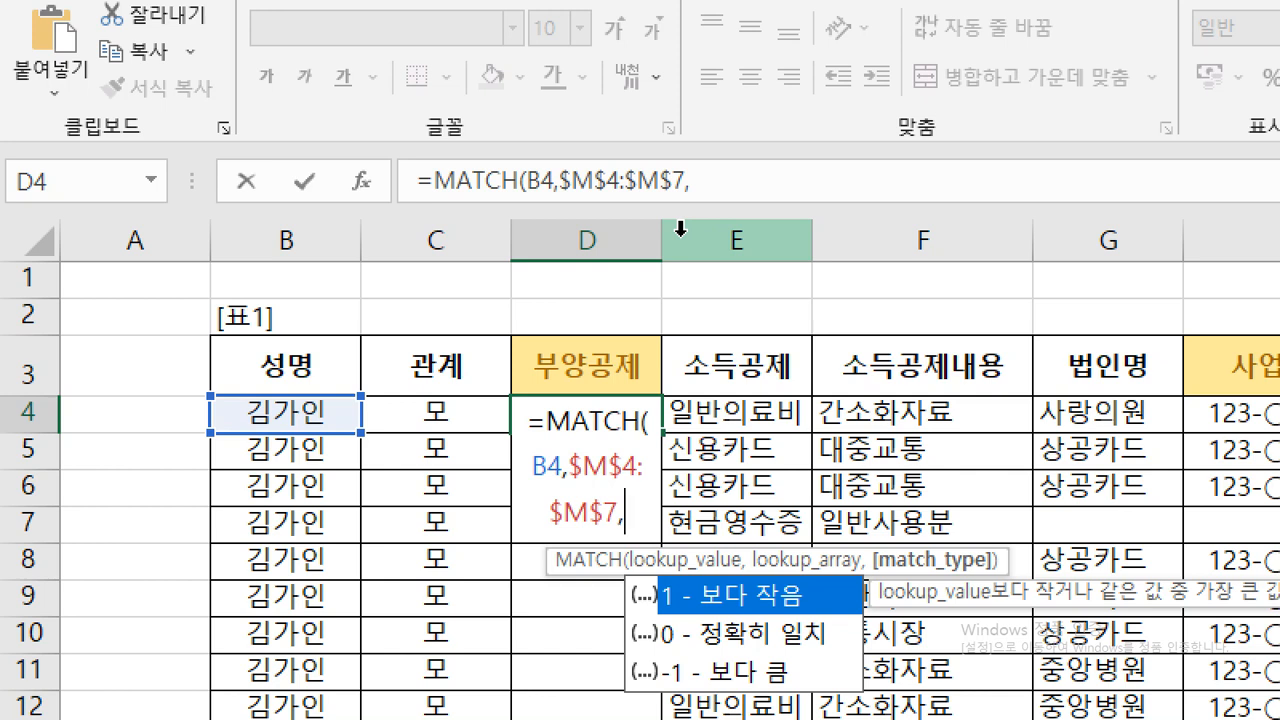
text(0))
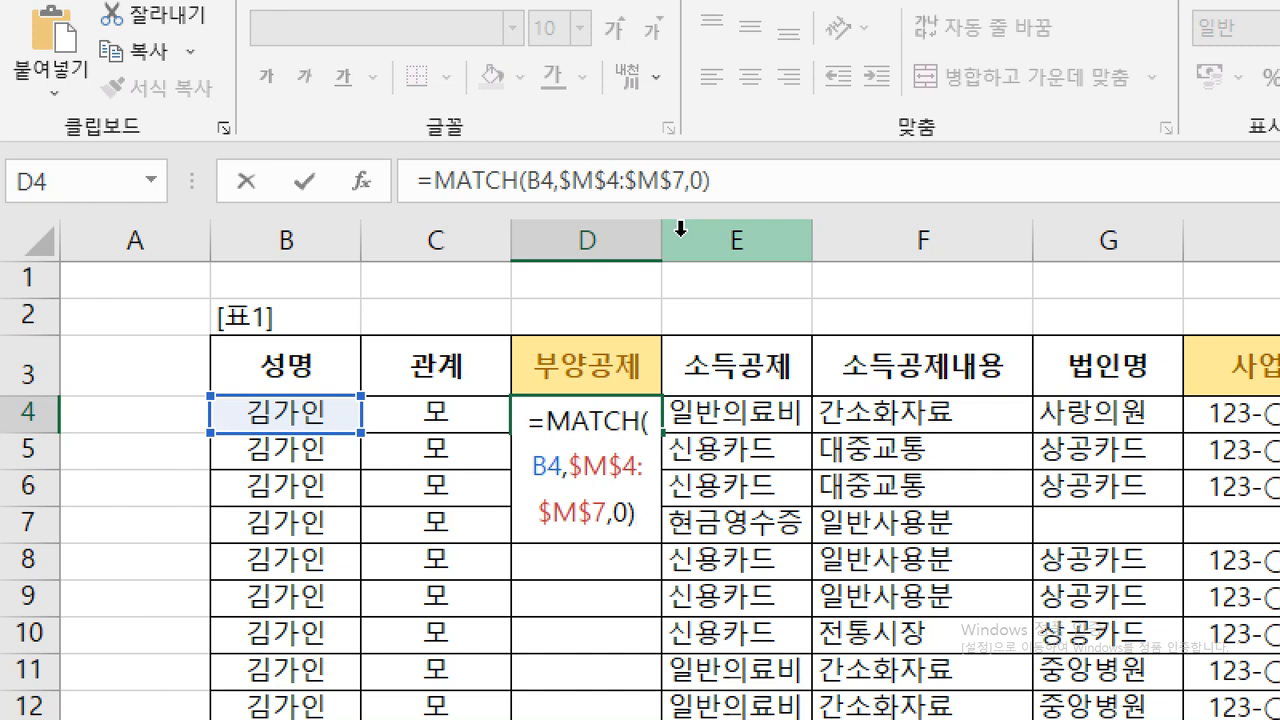
key(Return)
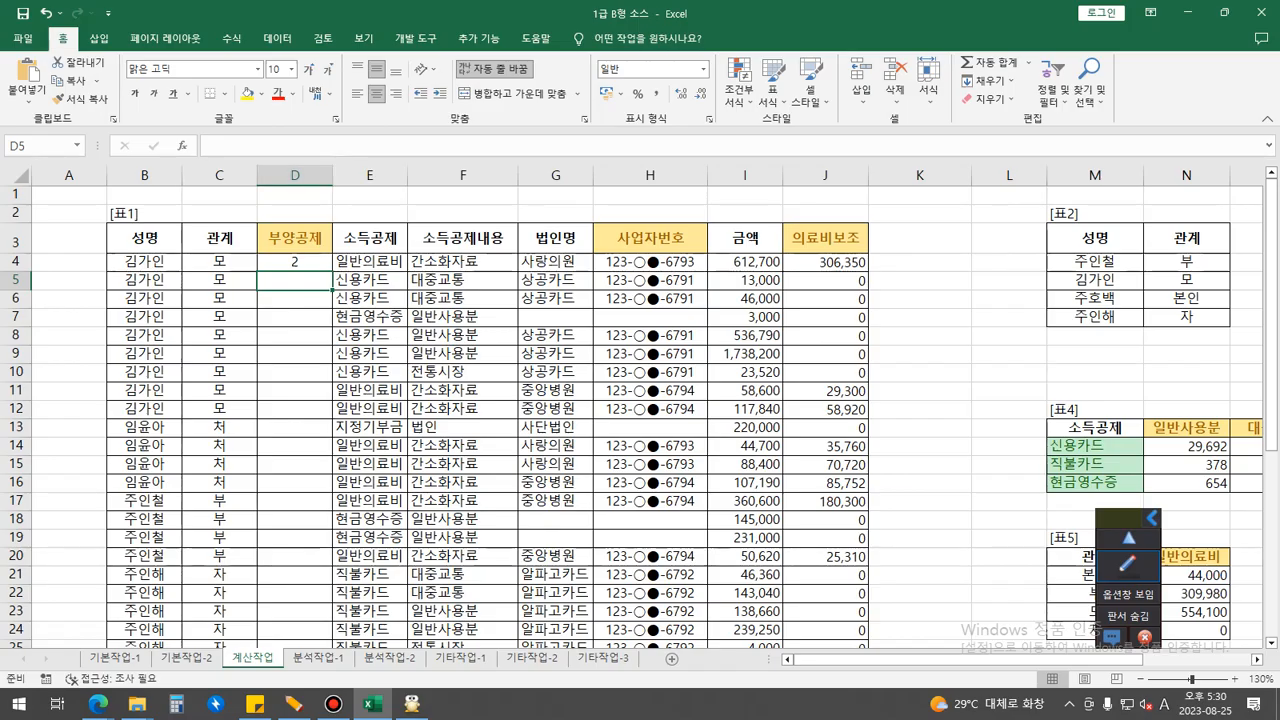
Step: Fill the MATCH formula from D4 down the whole 부양공제 column of 표1
ctrl+scroll(640, 400, up, 3)
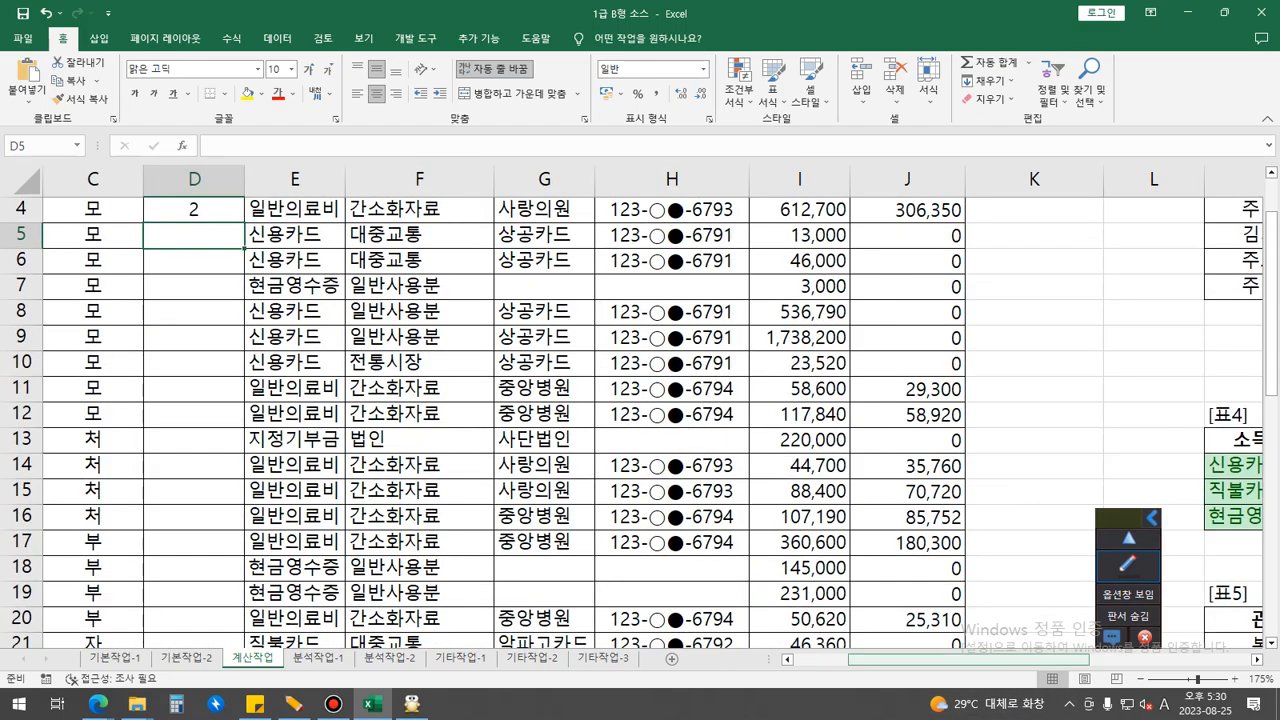
drag(985, 660, 931, 660)
scroll(640, 420, up, 1)
click(395, 302)
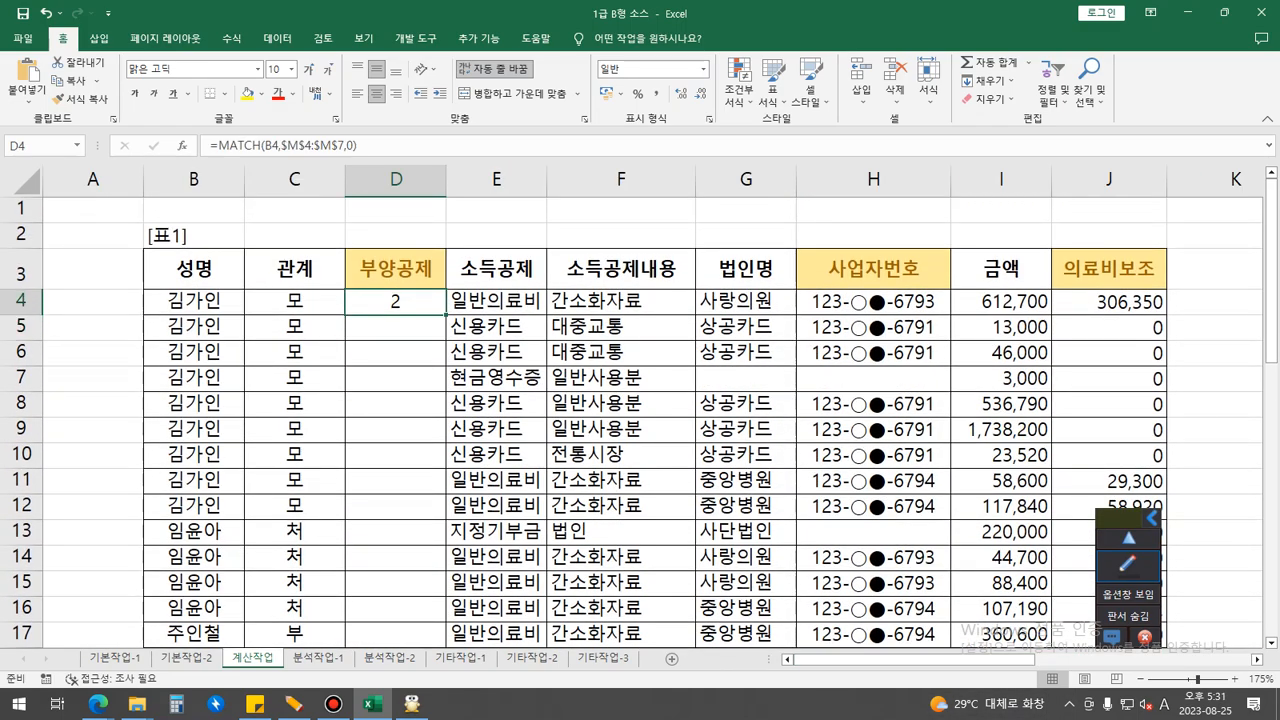
double_click(445, 314)
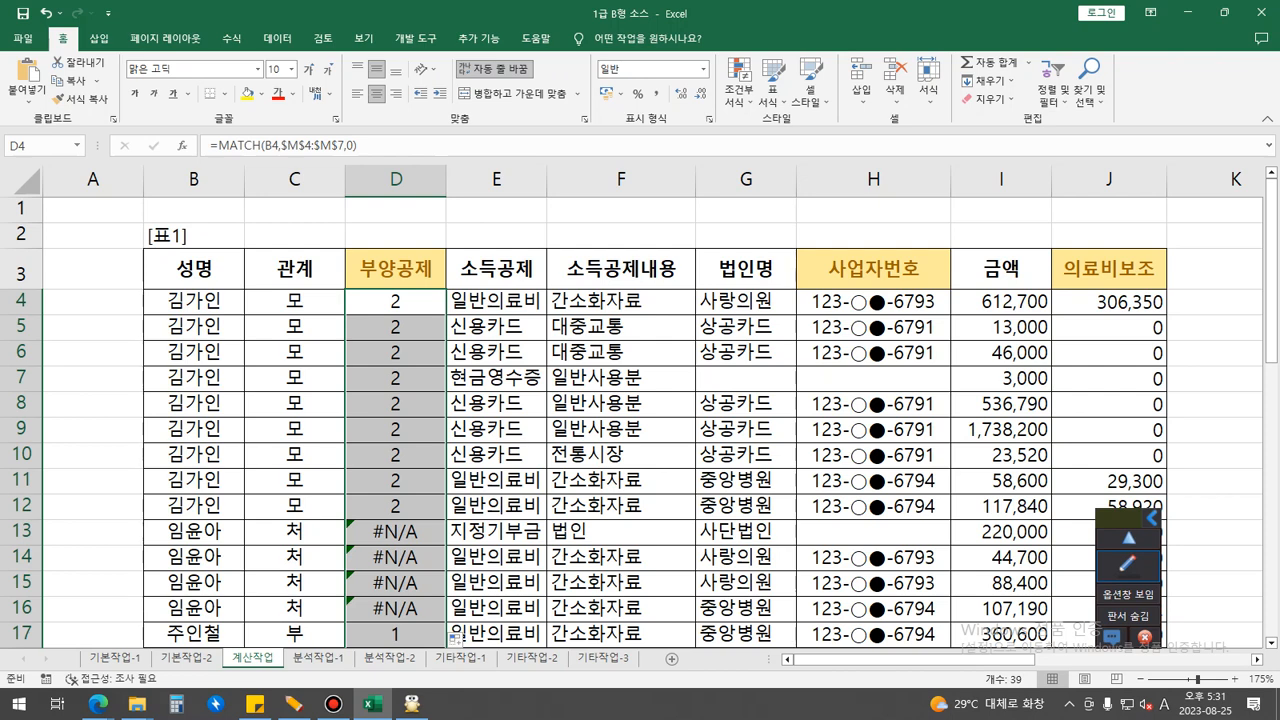
Step: Wrap the MATCH formula in D4 with ISERROR so it reads =ISERROR(MATCH(B4,$M$4:$M$7,0))
double_click(357, 303)
click(367, 309)
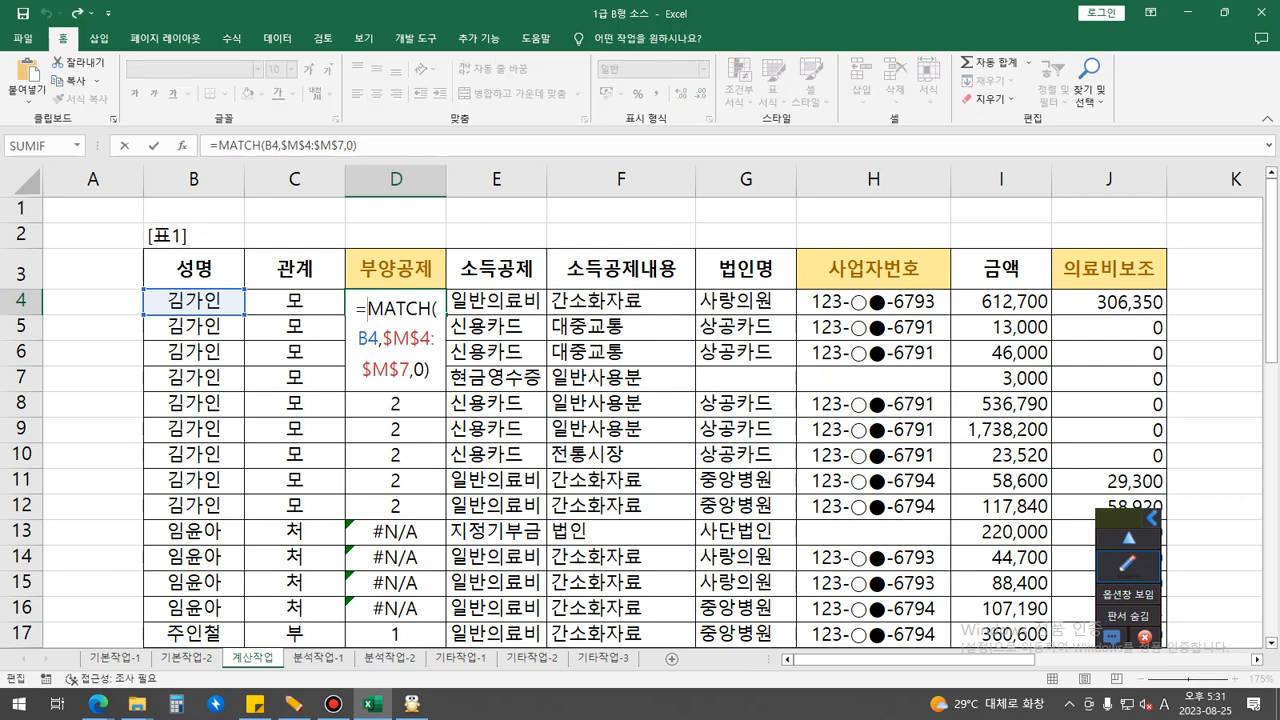
text(is)
text(e)
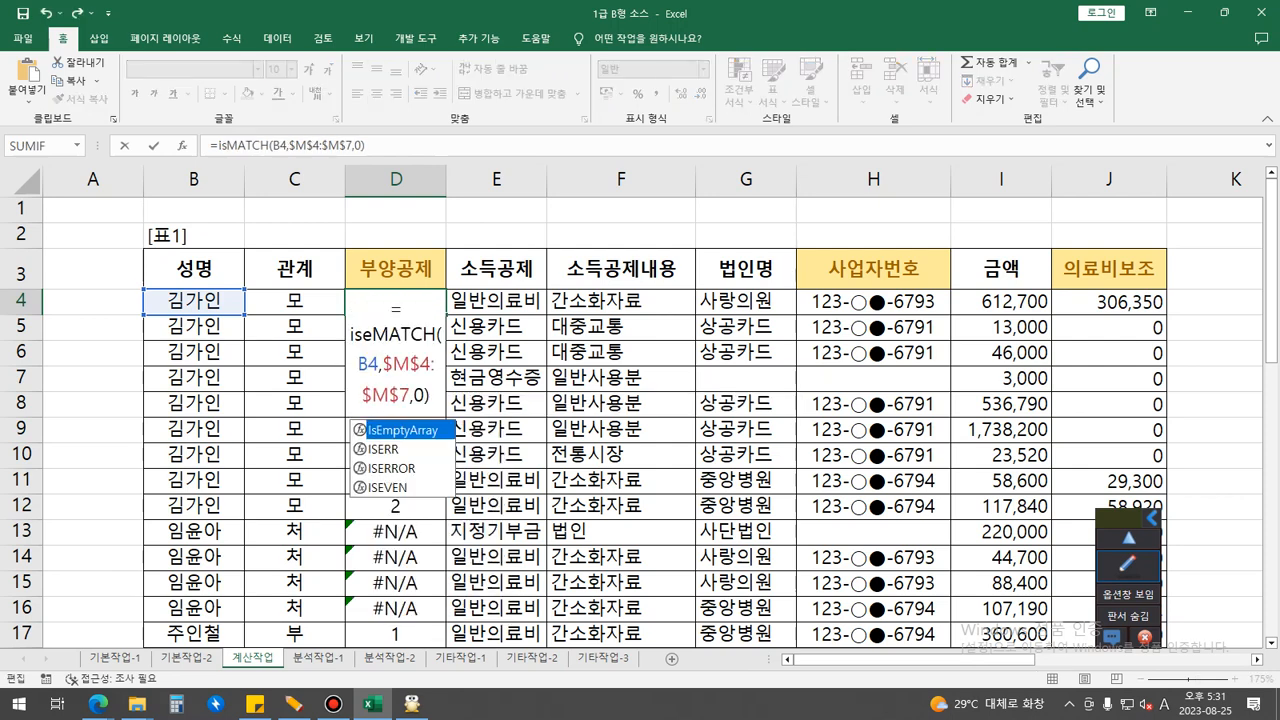
text(r)
key(Tab)
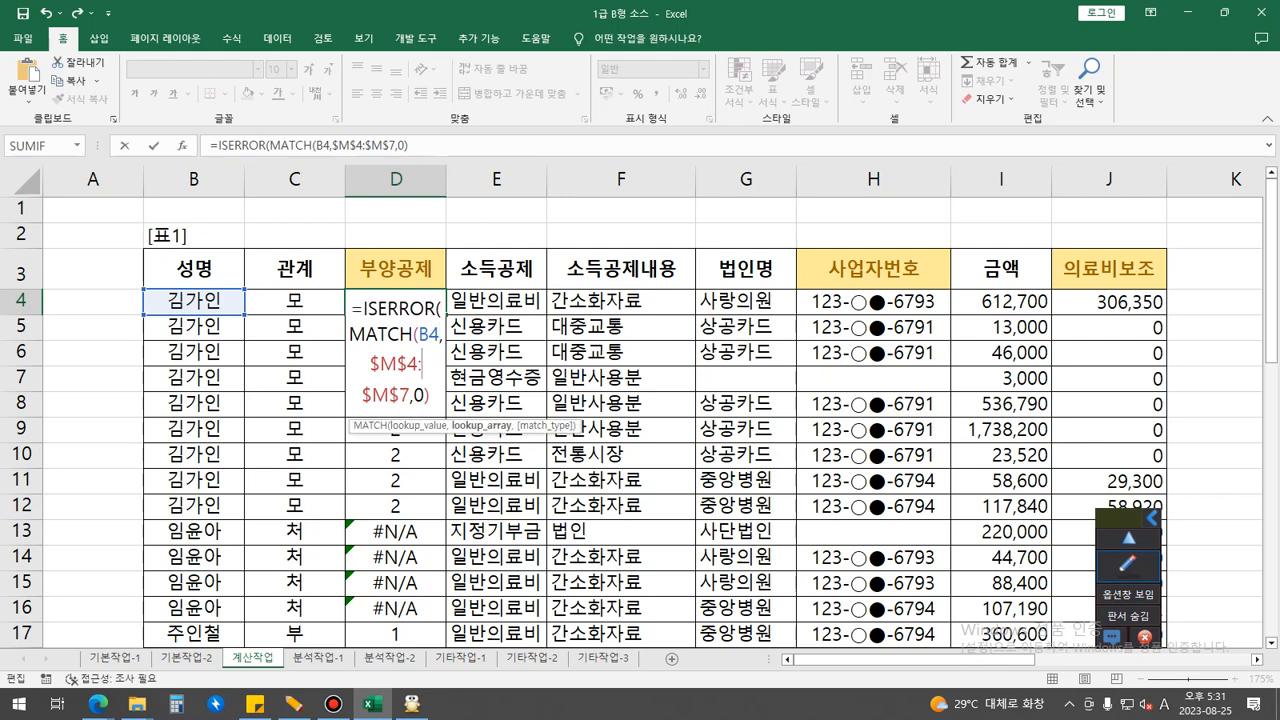
text())
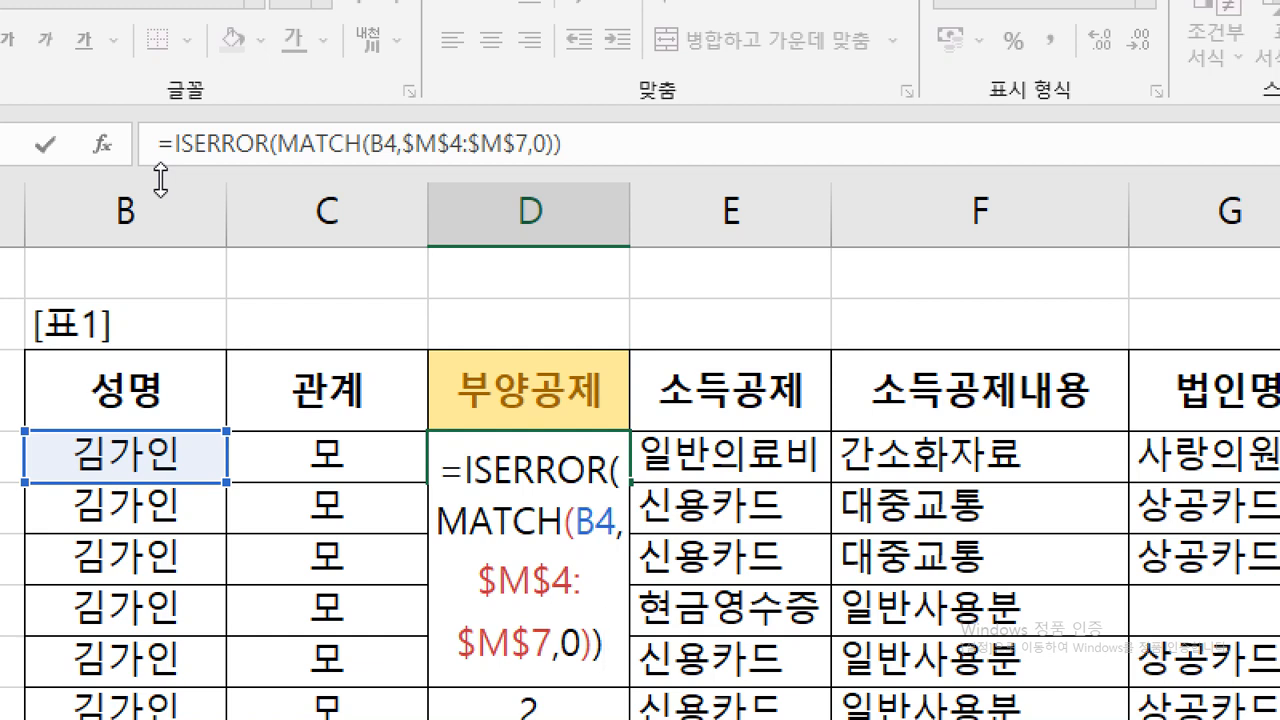
key(Return)
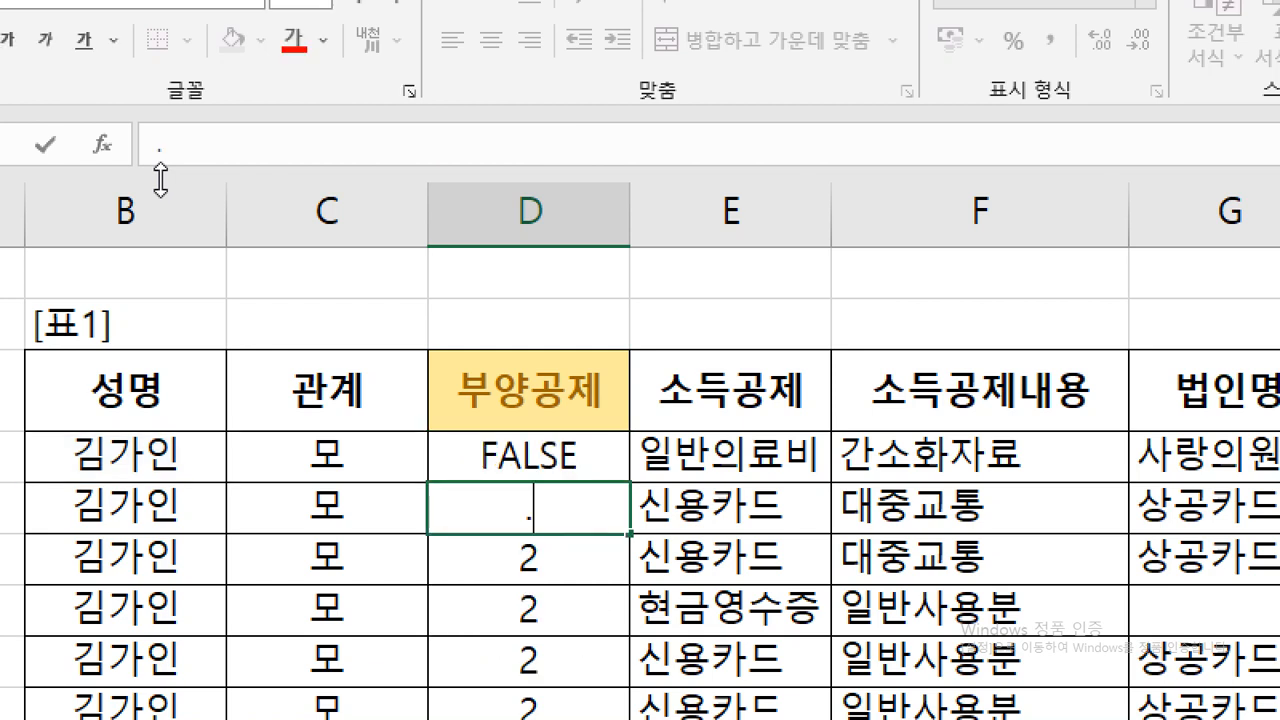
Step: Copy D4's ISERROR formula text and paste it as an on-screen text annotation above 표1
click(608, 462)
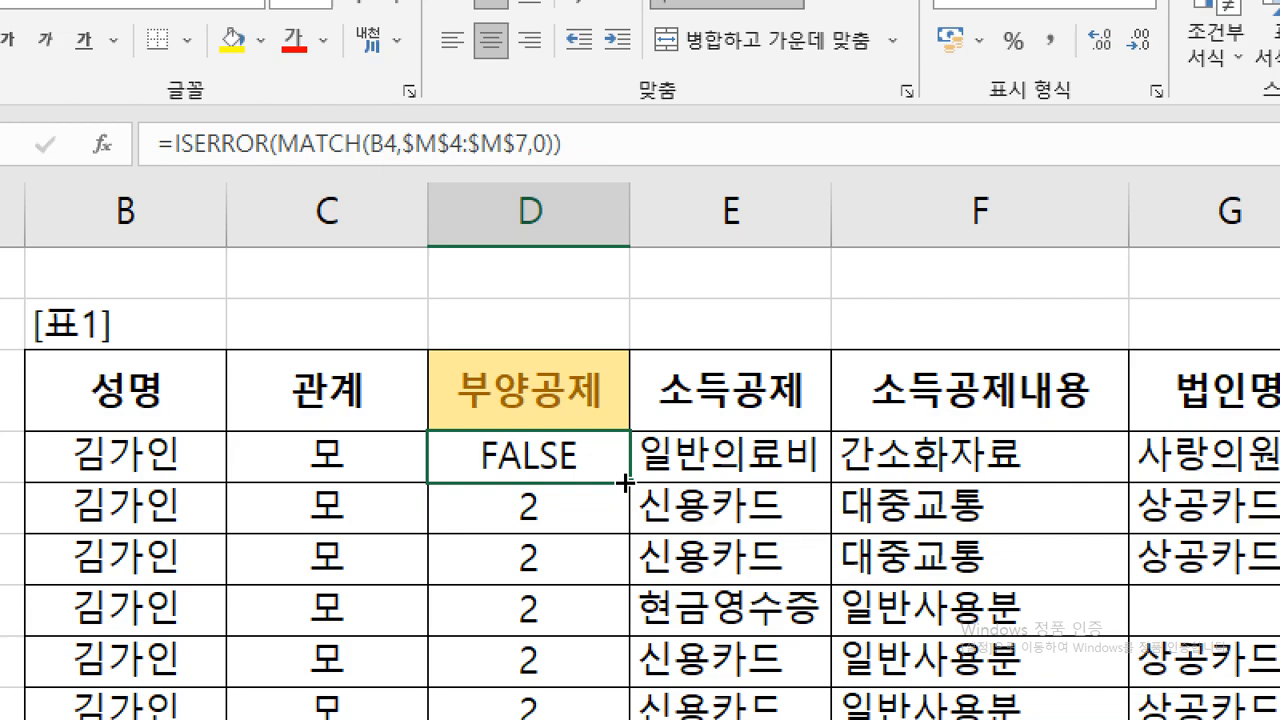
double_click(612, 458)
drag(443, 462, 602, 648)
key(ctrl+c)
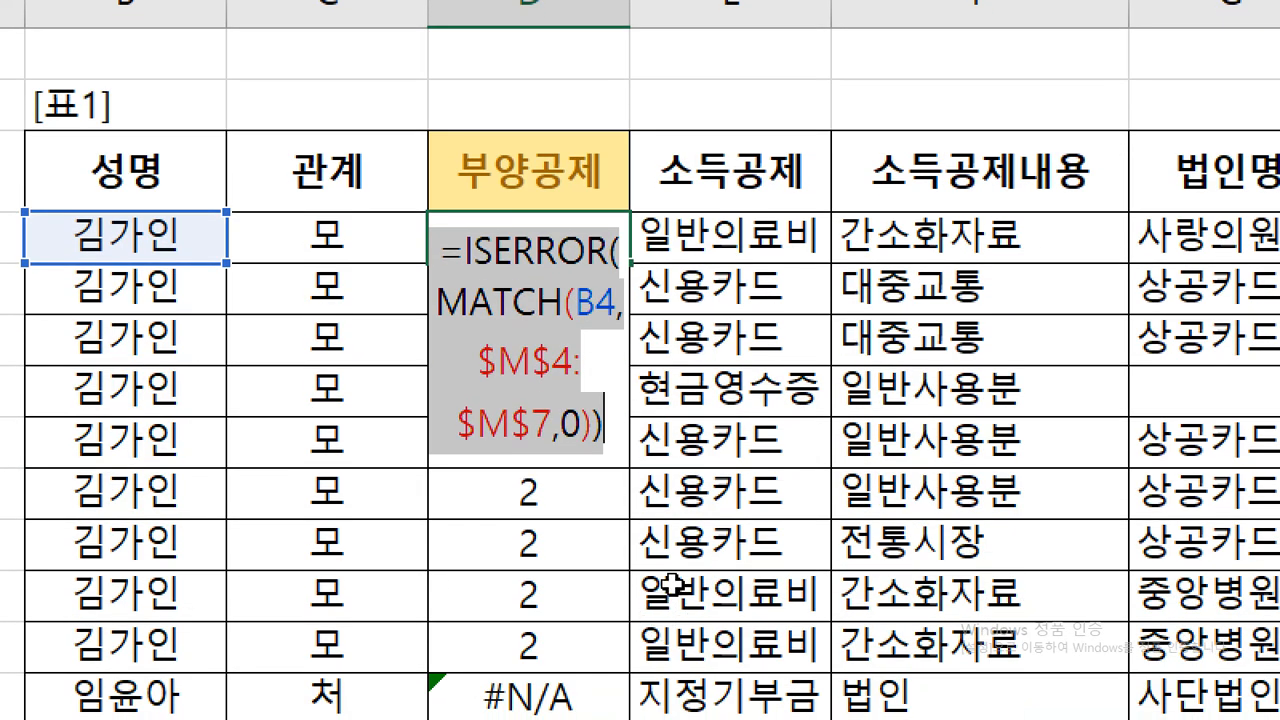
key(Escape)
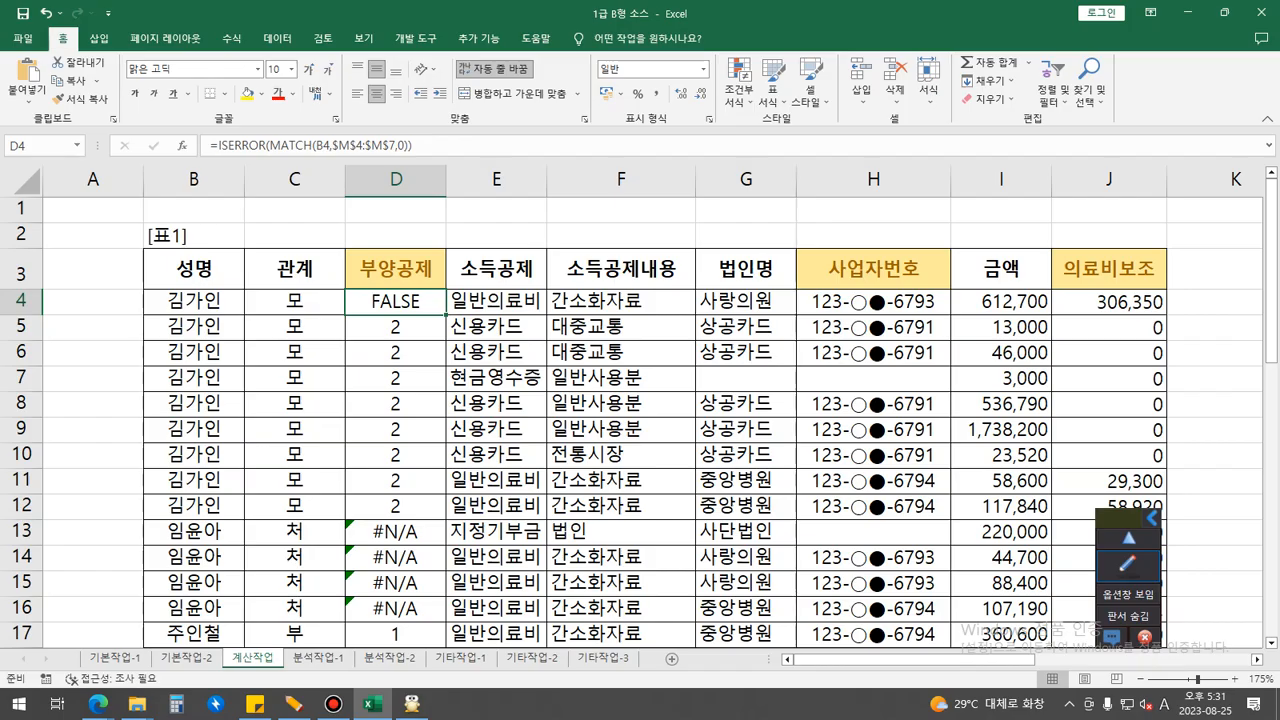
click(1128, 567)
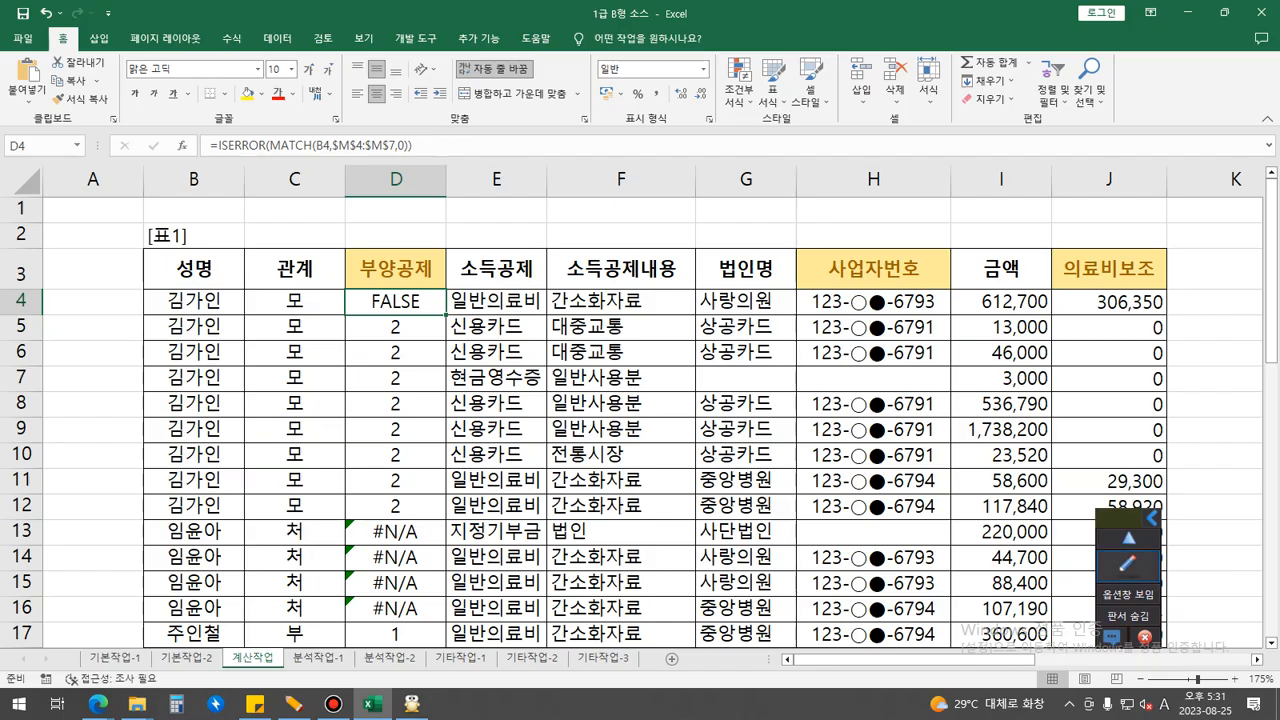
click(1128, 667)
click(236, 217)
key(ctrl+v)
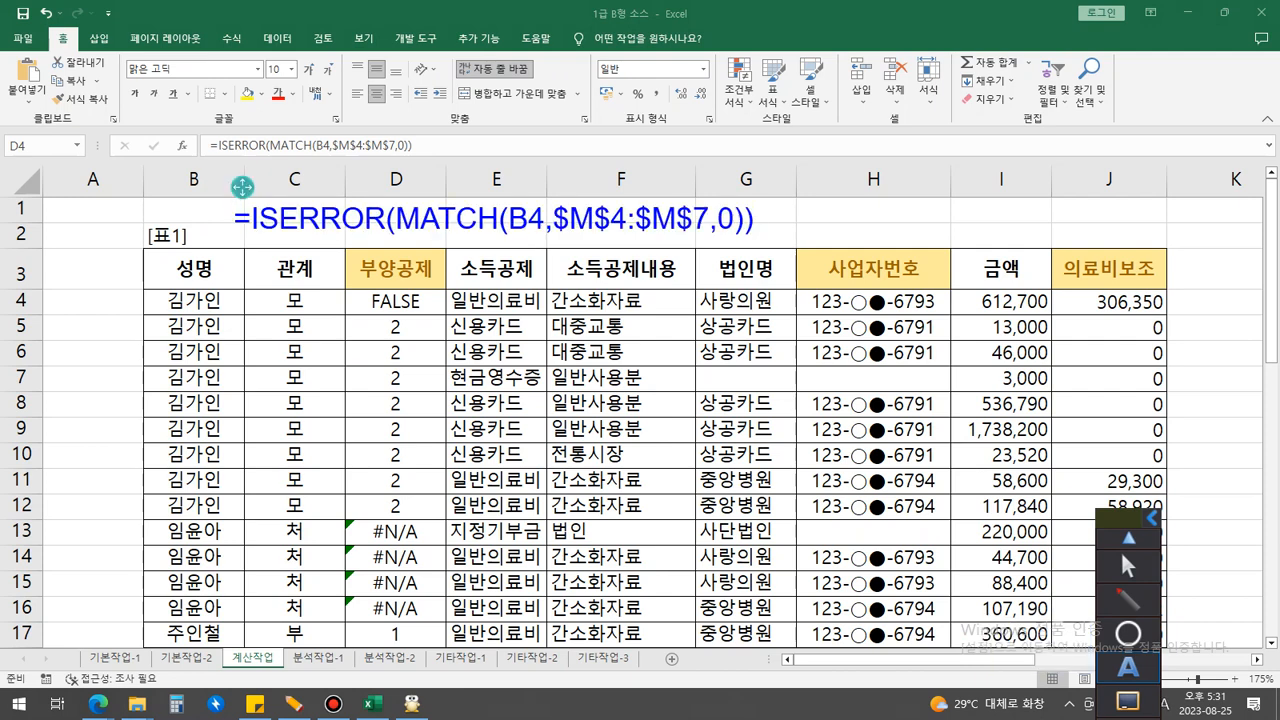
Step: Leave the annotation and fill the ISERROR formula from D4 down the 부양공제 column
click(1128, 567)
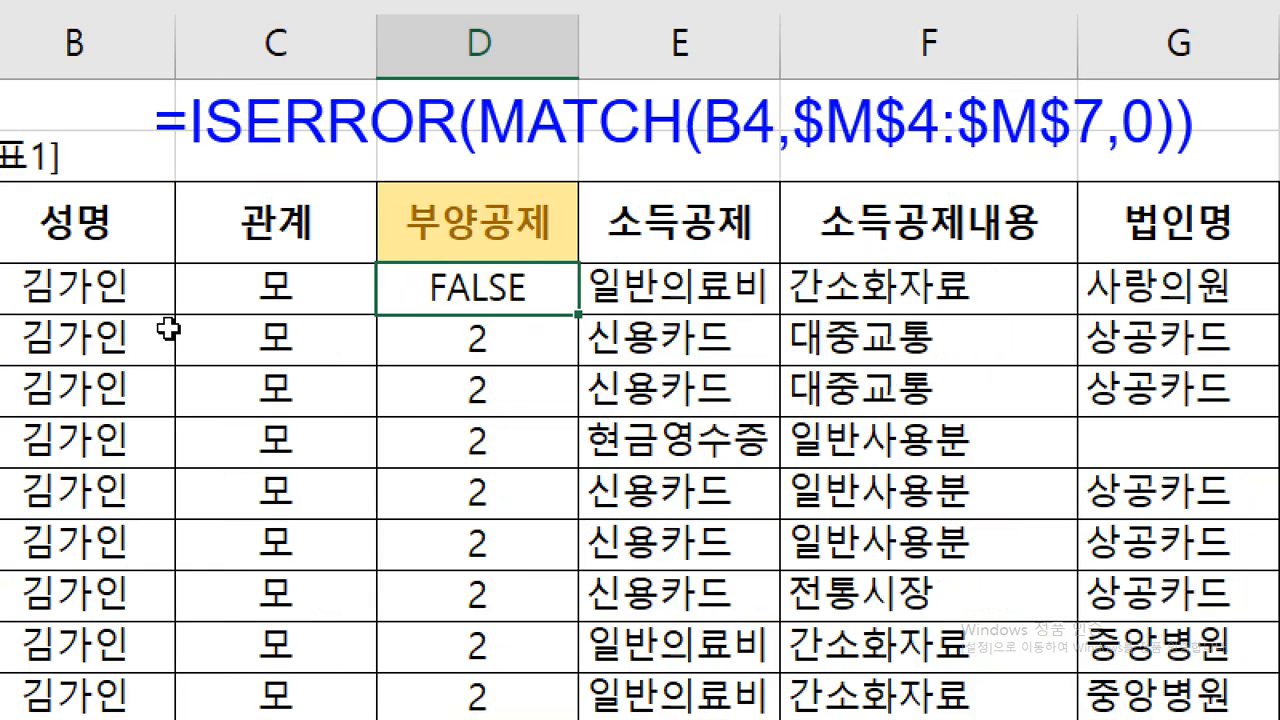
double_click(580, 316)
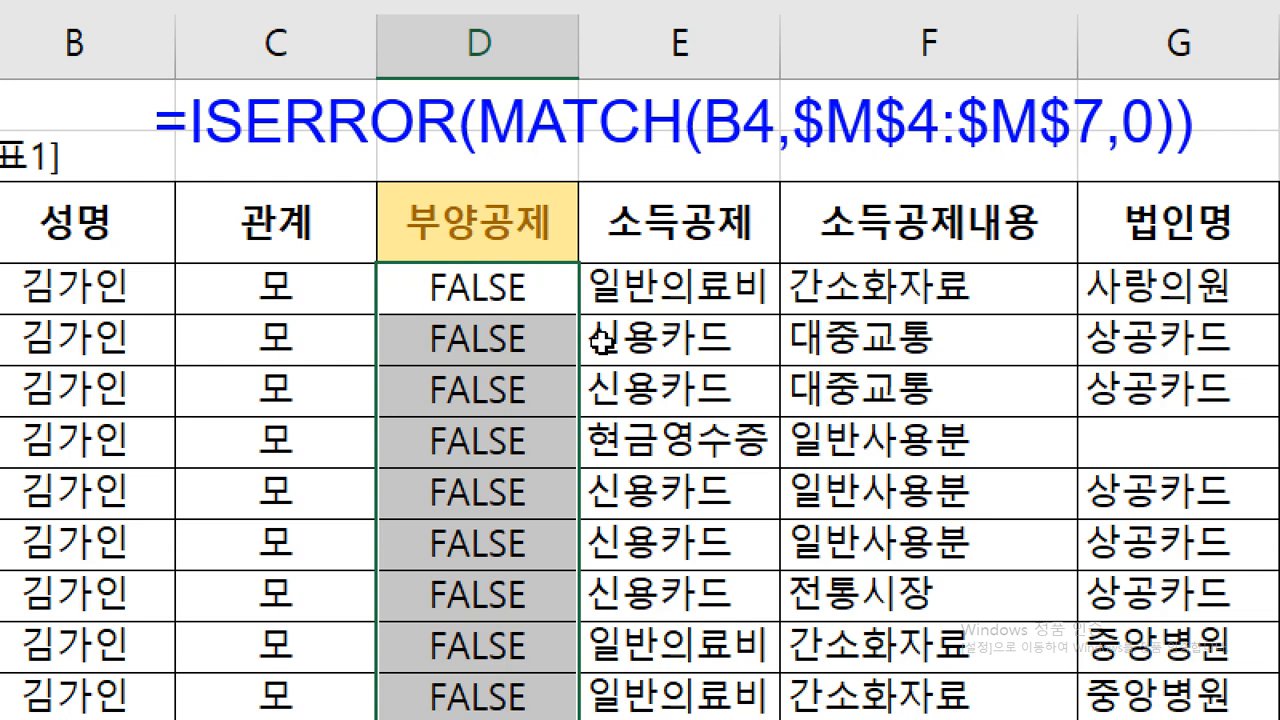
key(super+minus)
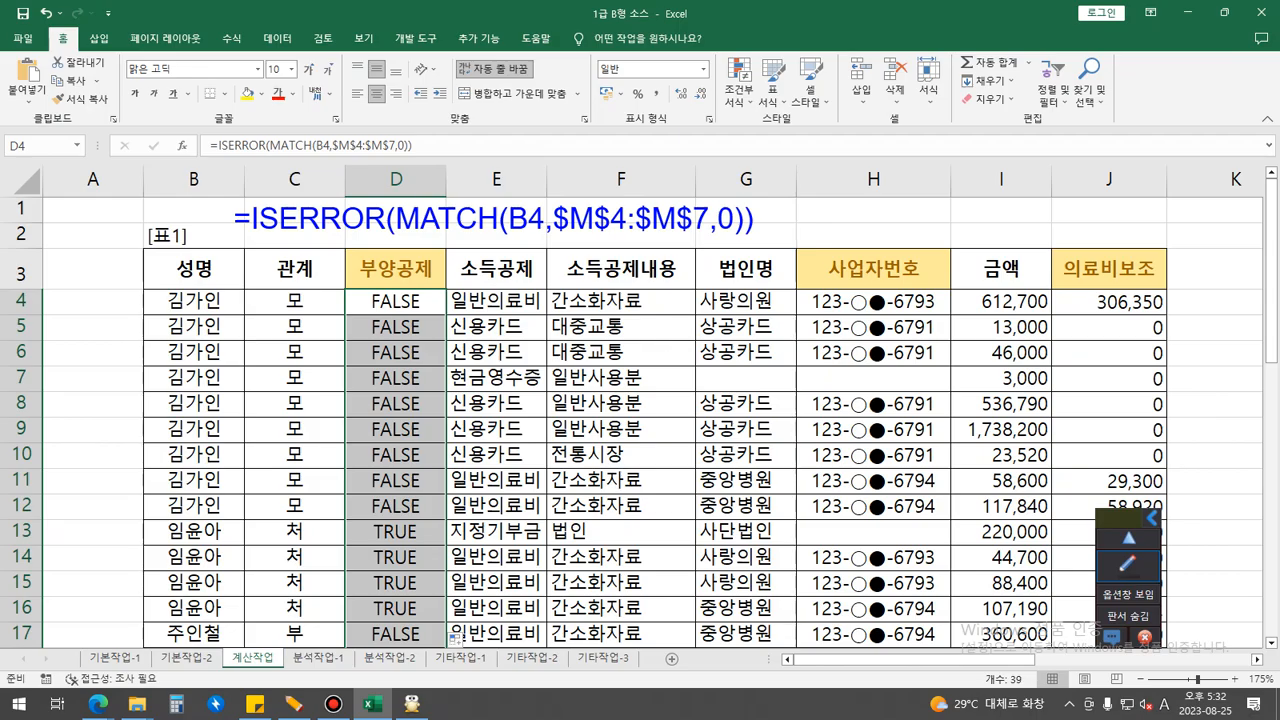
Step: Extend the text annotation above 표1 to =if(ISERROR(MATCH(B4,$M$4:$M$7,0)),"아니오","예")
click(1128, 566)
click(1128, 667)
click(252, 218)
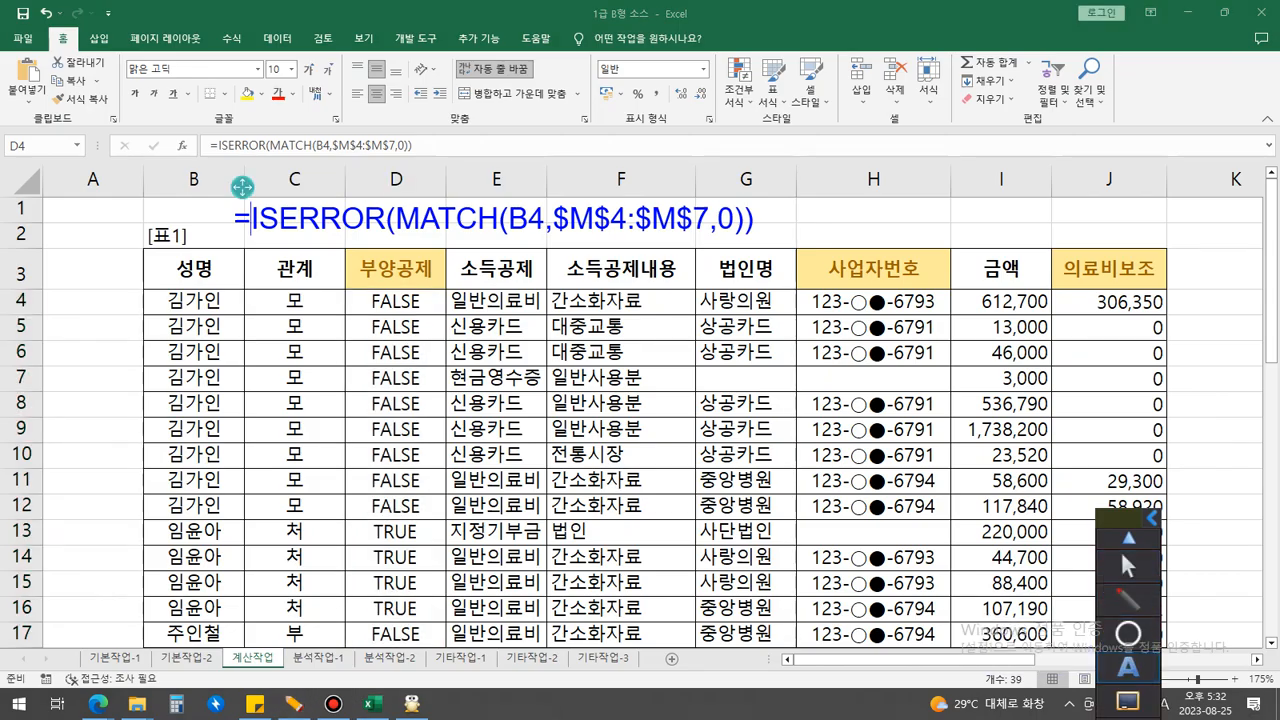
text(if()
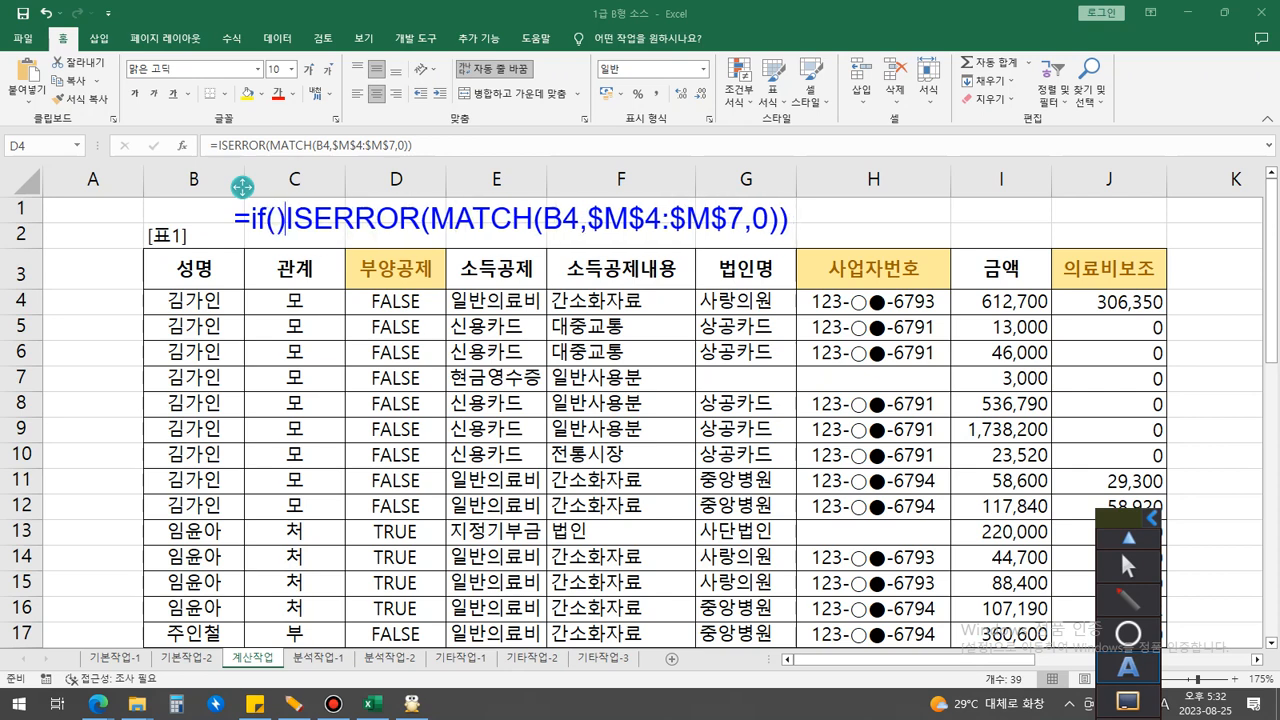
key(End)
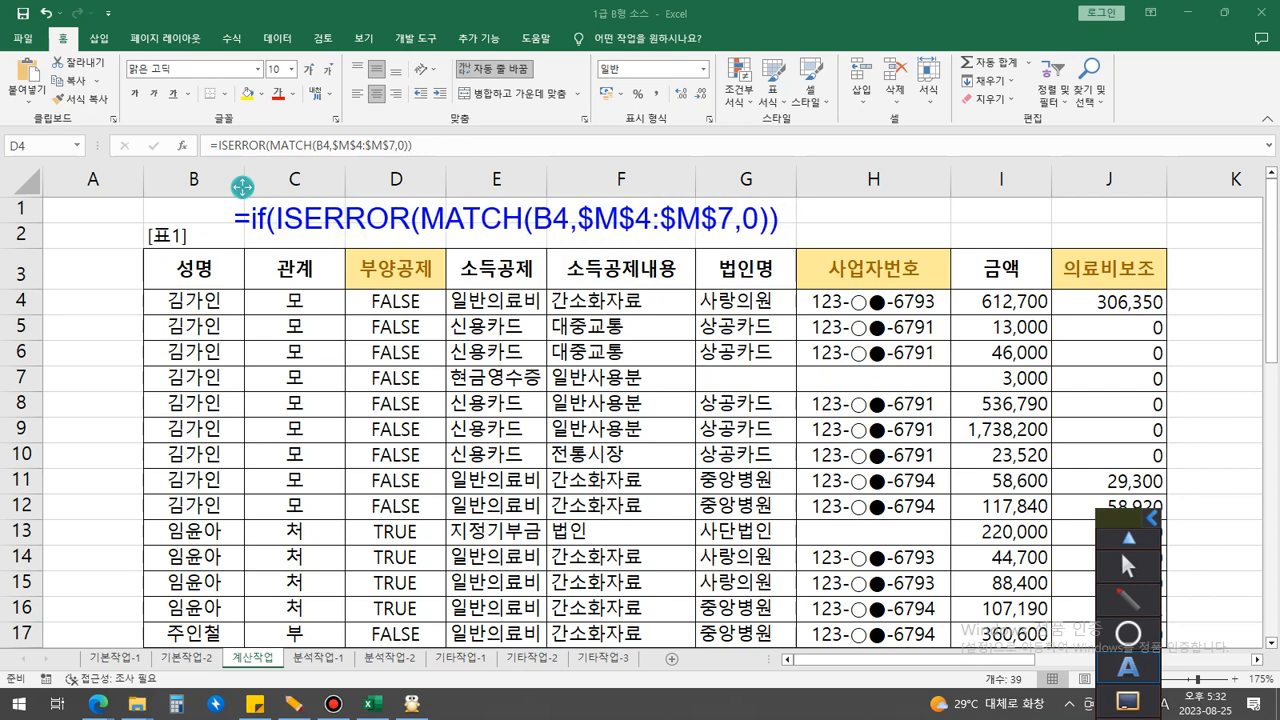
text(,"아)
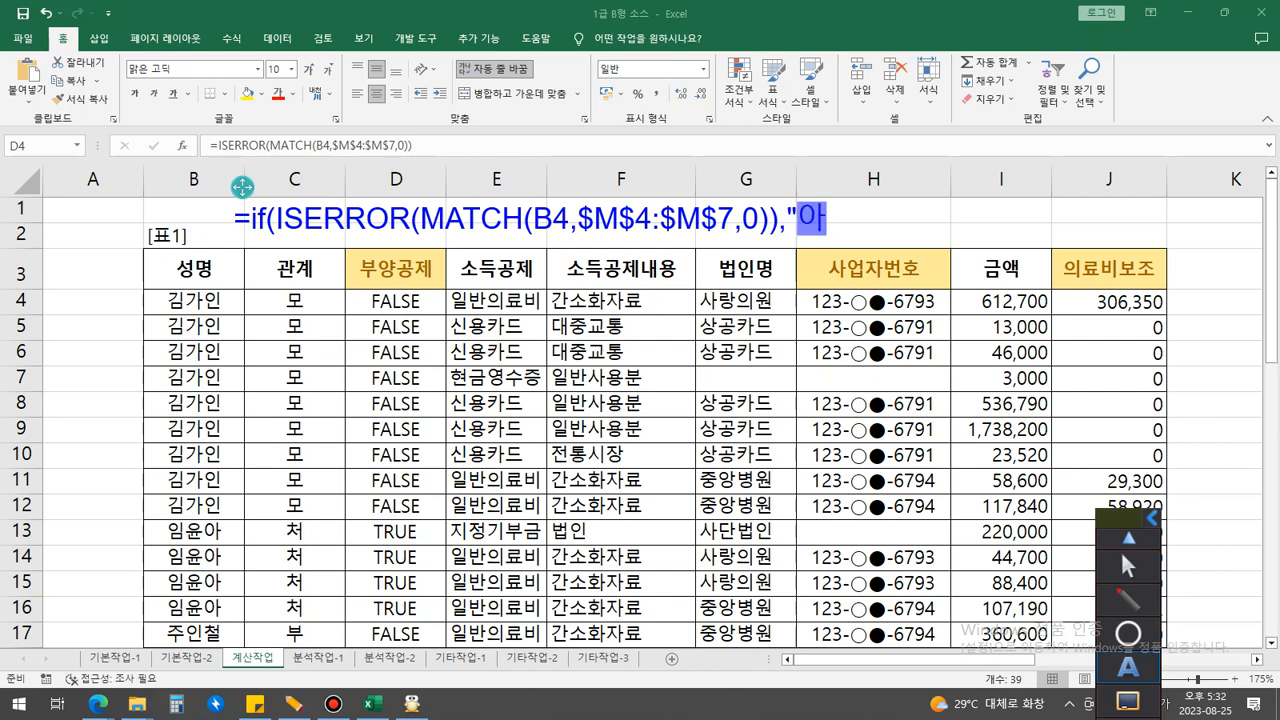
text(니오",")
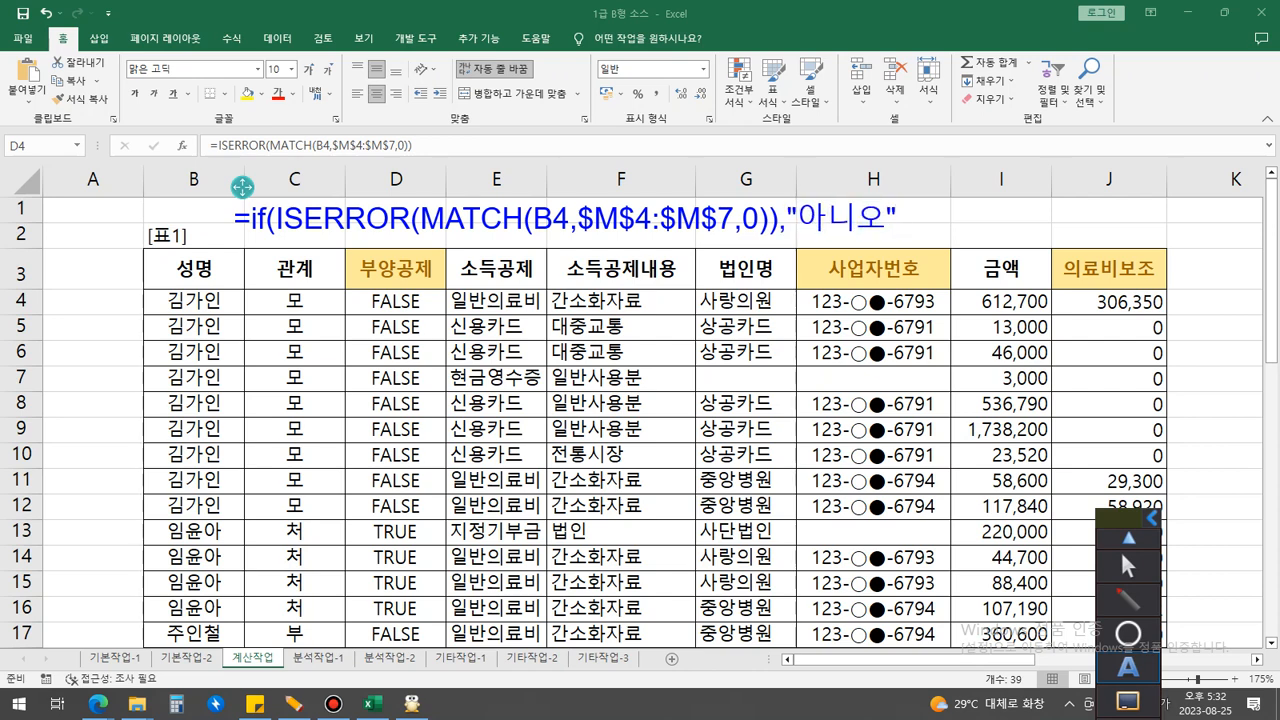
text(예"))
Step: Replace D4's formula with the annotated =IF(ISERROR(MATCH(B4,$M$4:$M$7,0)),"아니오","예") and fill it down the 부양공제 column
key(Home)
key(End)
click(1128, 566)
click(396, 301)
double_click(387, 302)
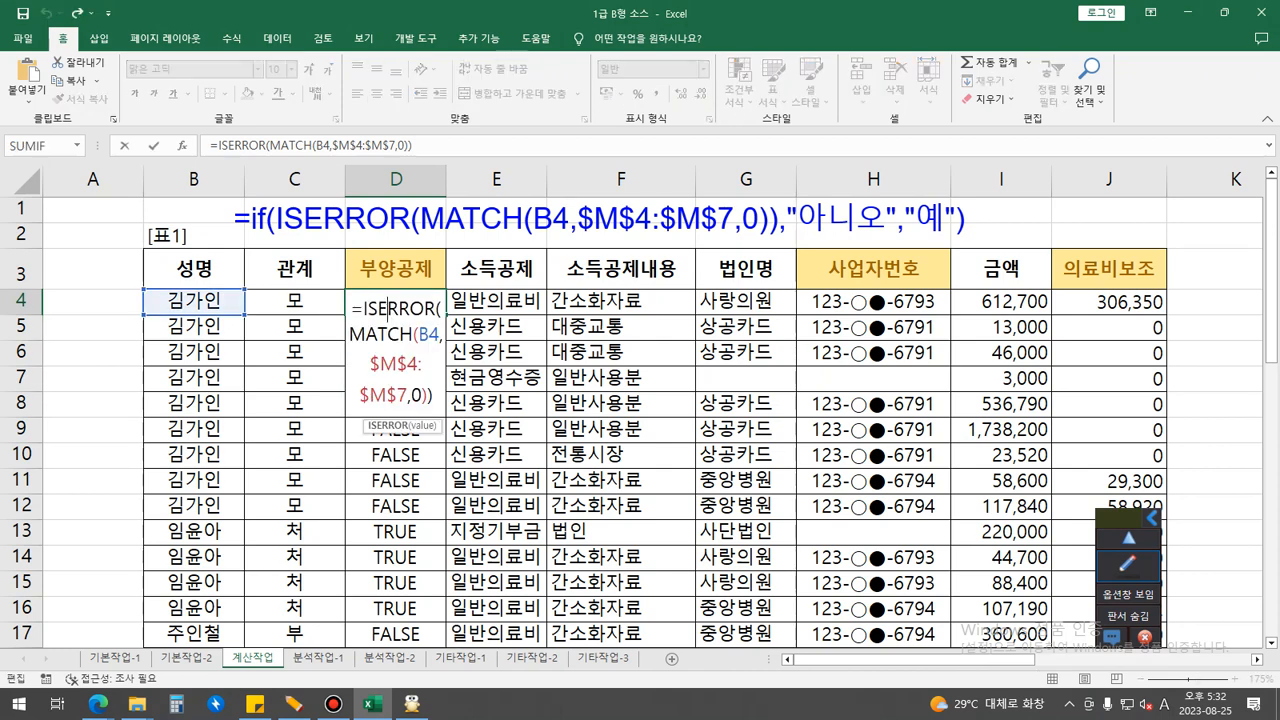
drag(364, 303, 436, 392)
text(=if(ISERROR(MATCH(B4,$M$4:$M$7,0)),"아니오","예"))
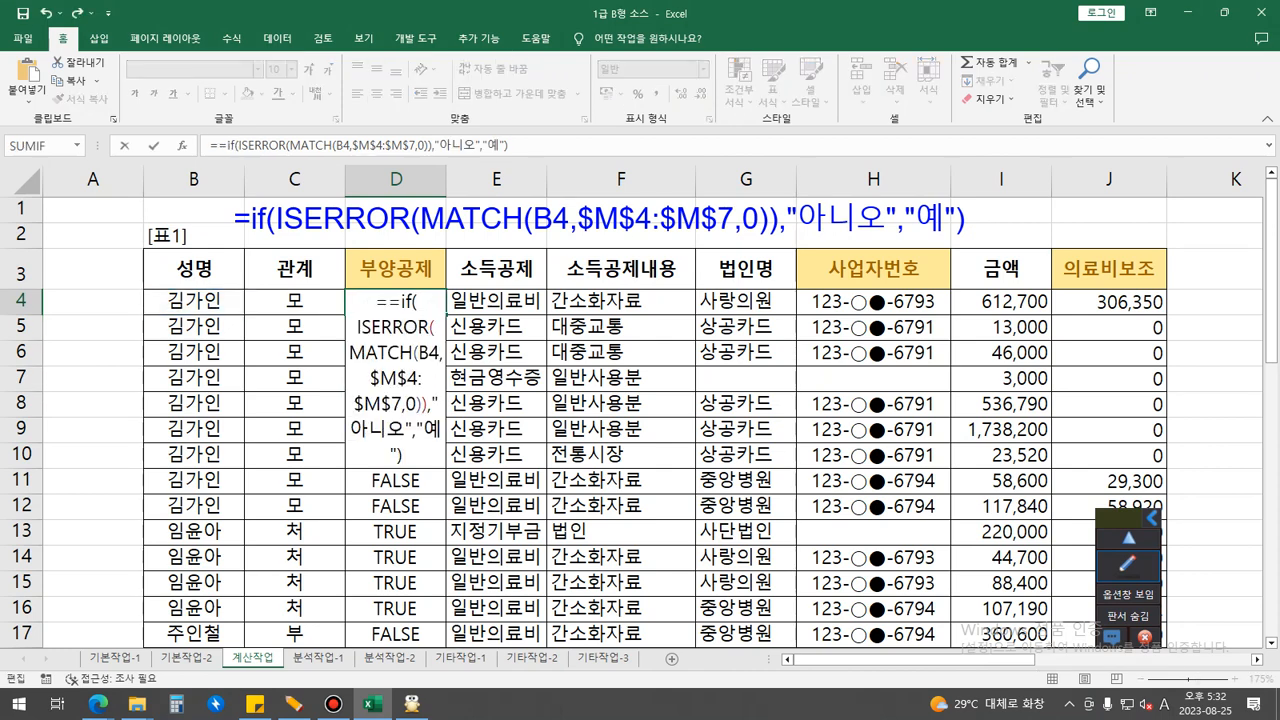
key(Return)
key(Return)
key(Up)
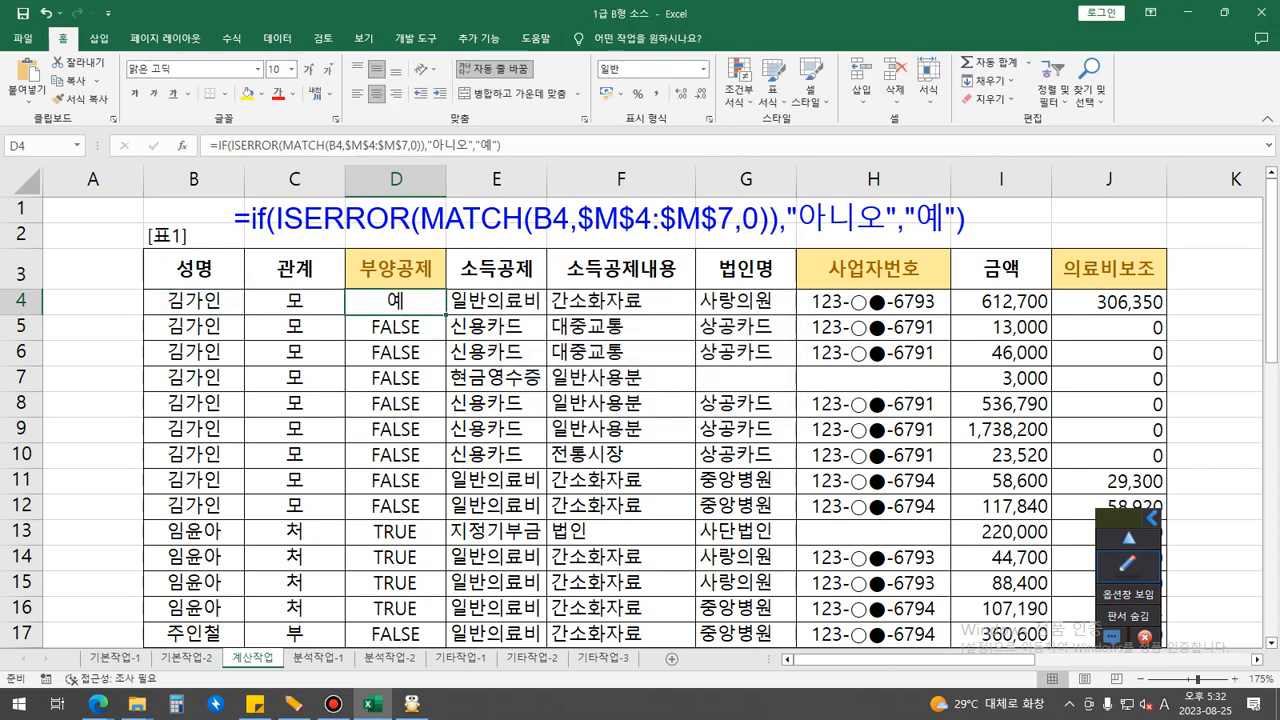
double_click(446, 315)
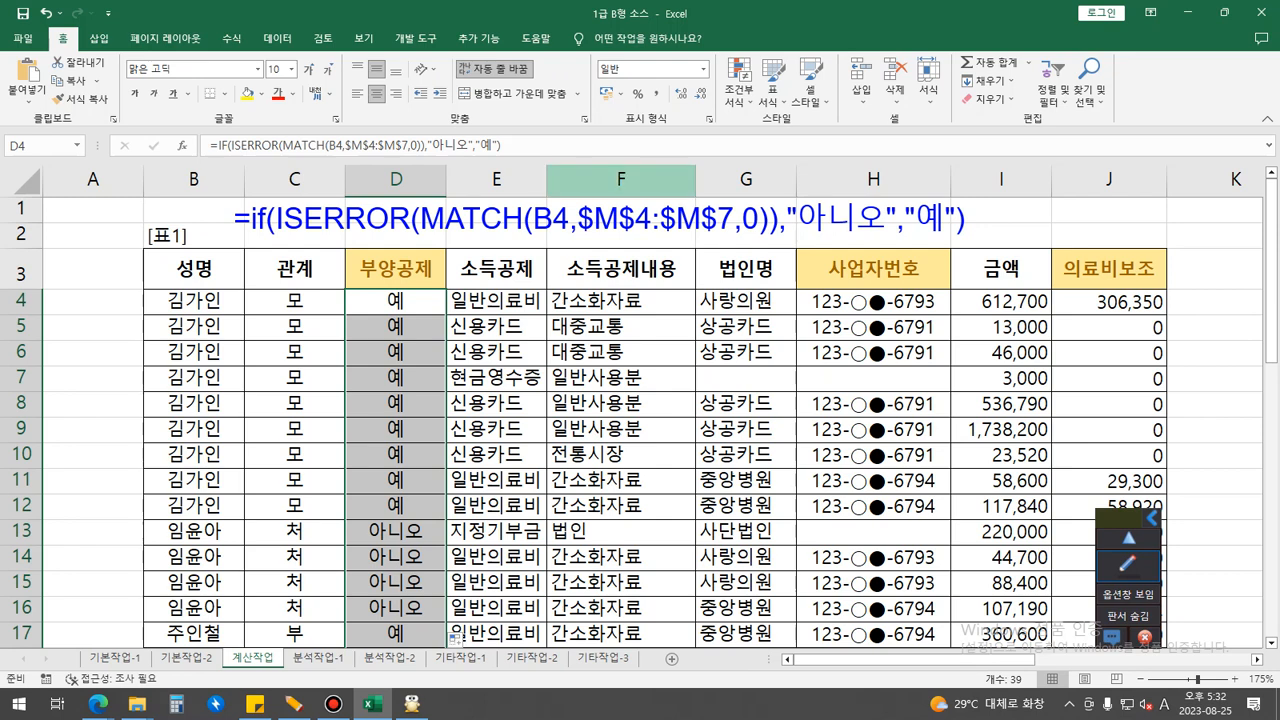
drag(910, 659, 1072, 659)
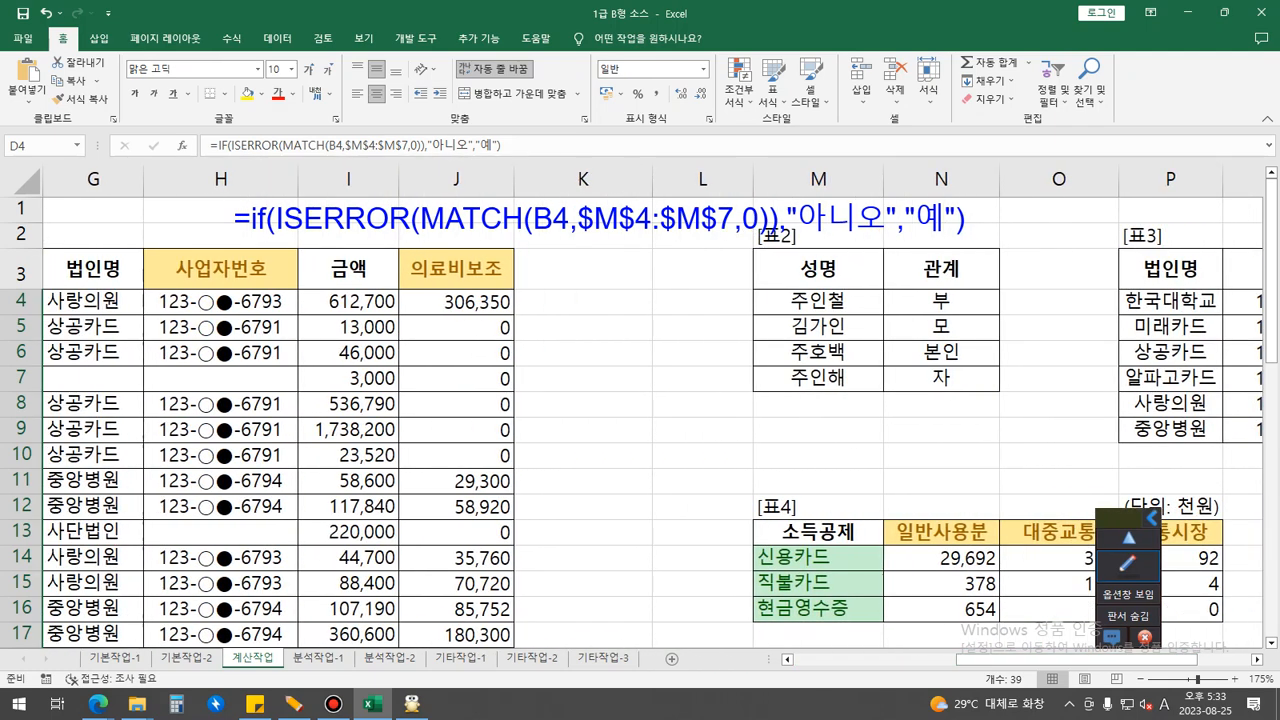
Step: Circle the empty 법인명 cell G7 with the pen, then box 표3's data and draw an arrow pointing to it
click(583, 327)
scroll(583, 327, down, 1)
scroll(583, 327, down, 2)
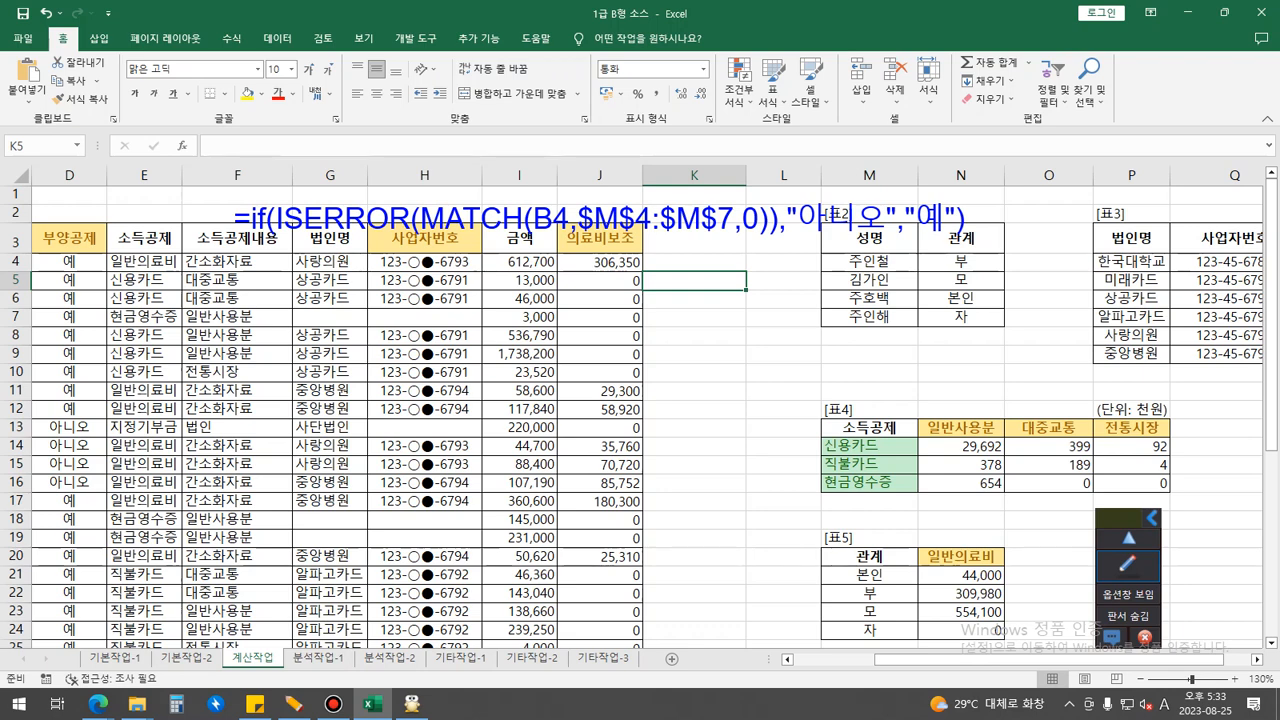
click(330, 317)
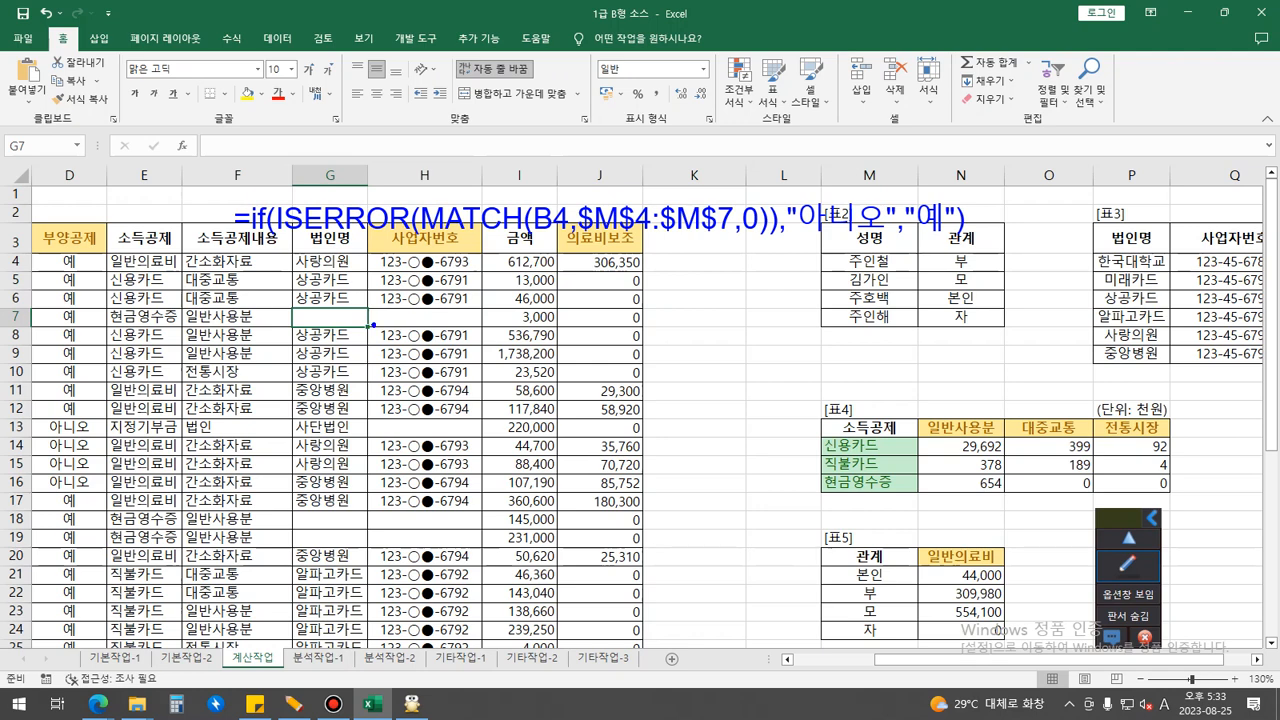
mouse_move(372, 327)
mouse_down()
mouse_move(316, 333)
mouse_move(283, 317)
mouse_move(318, 305)
mouse_move(370, 317)
mouse_move(375, 338)
mouse_up()
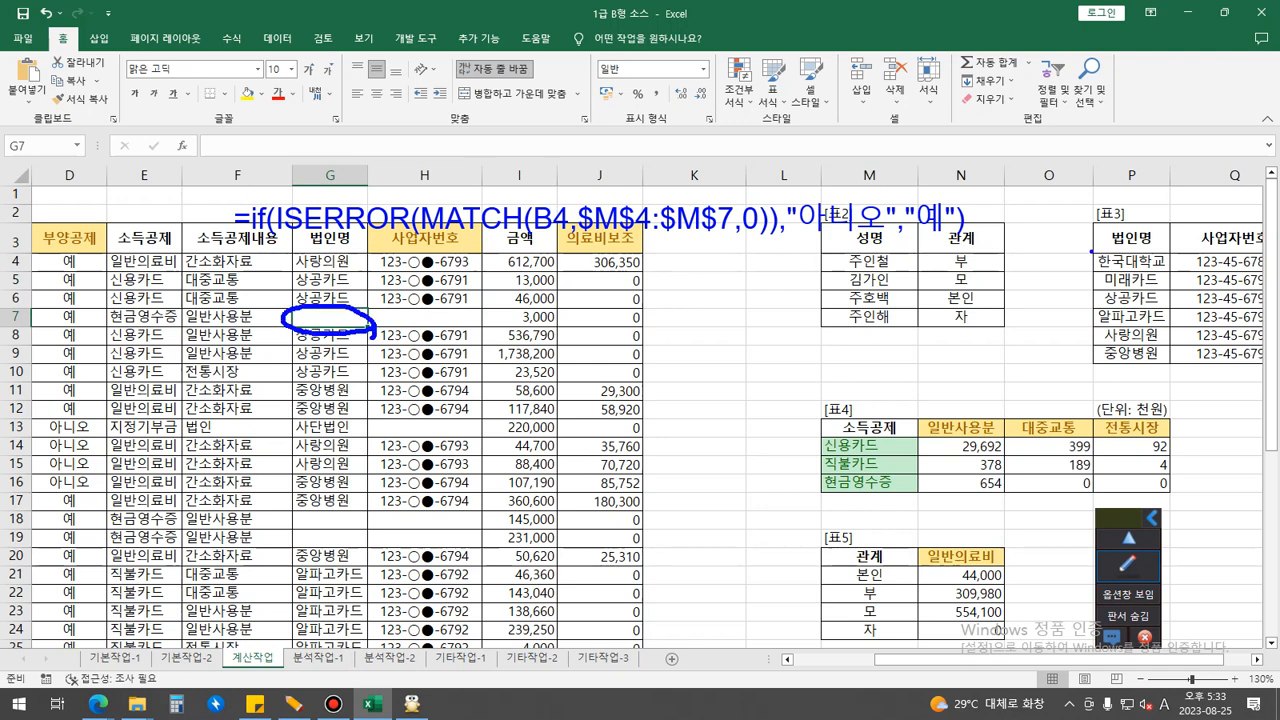
mouse_move(1091, 252)
mouse_down()
mouse_move(1097, 369)
mouse_move(1238, 372)
mouse_move(1268, 336)
mouse_move(1262, 252)
mouse_move(1090, 252)
mouse_up()
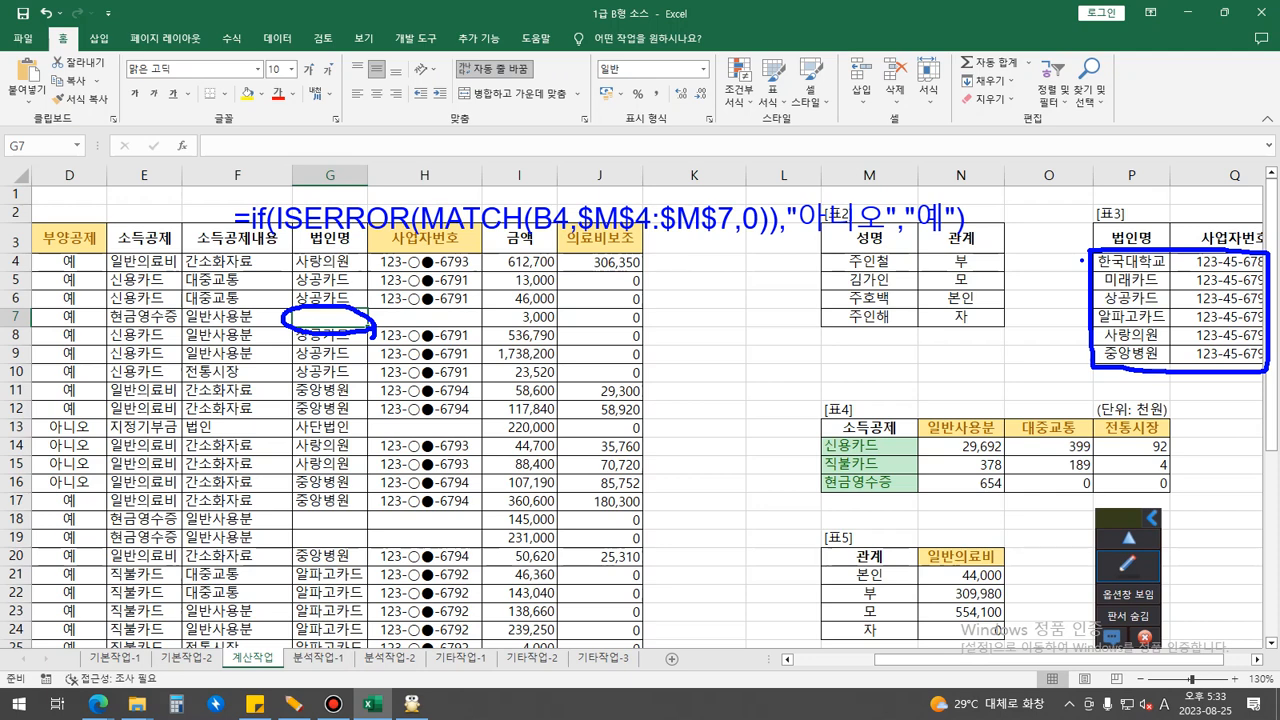
mouse_move(1120, 140)
mouse_down()
mouse_move(1120, 248)
mouse_move(1168, 182)
mouse_up()
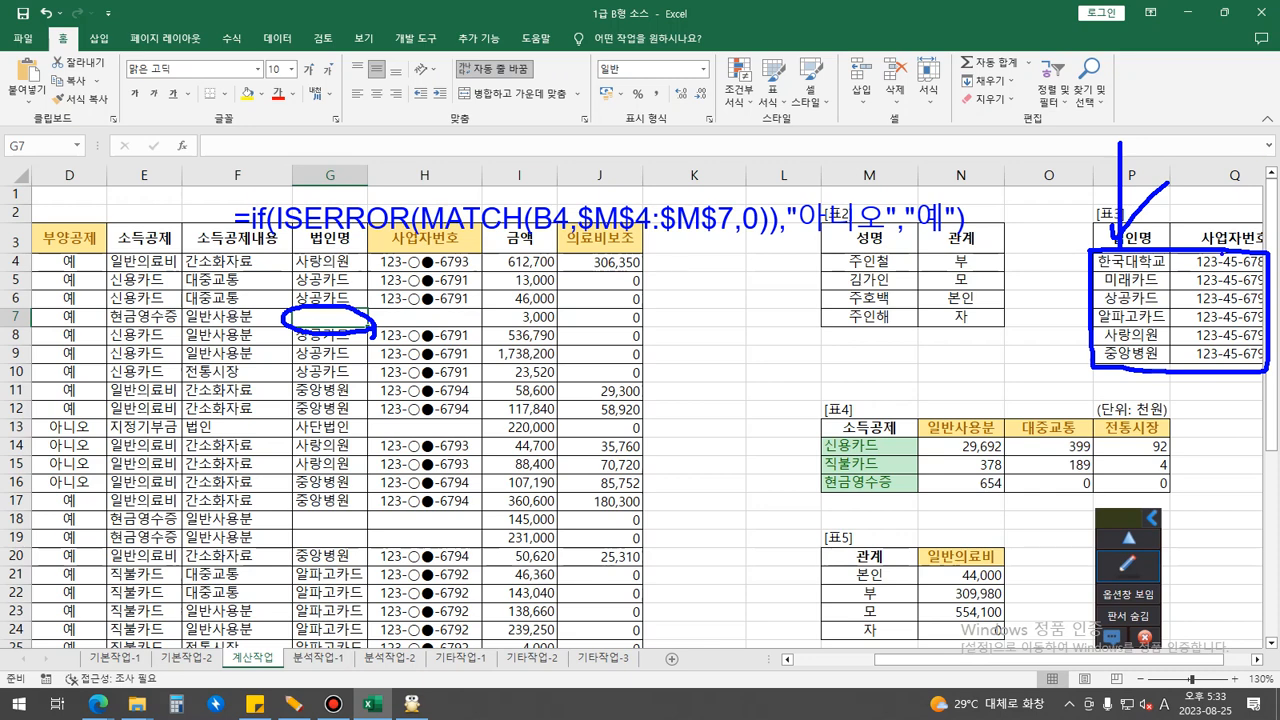
Step: Clear the drawings and start a text annotation reading =vlookup( above the 사업자번호 column
key(Escape)
click(1128, 566)
click(1128, 634)
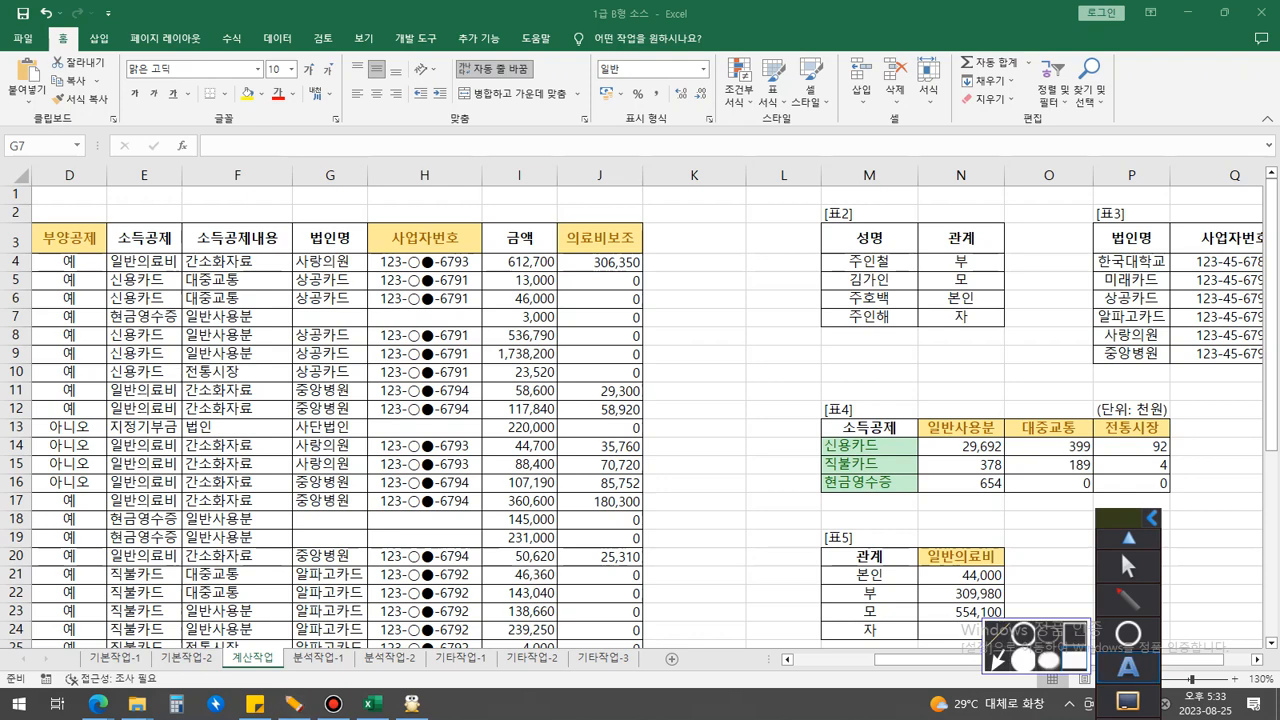
click(380, 170)
text(=피)
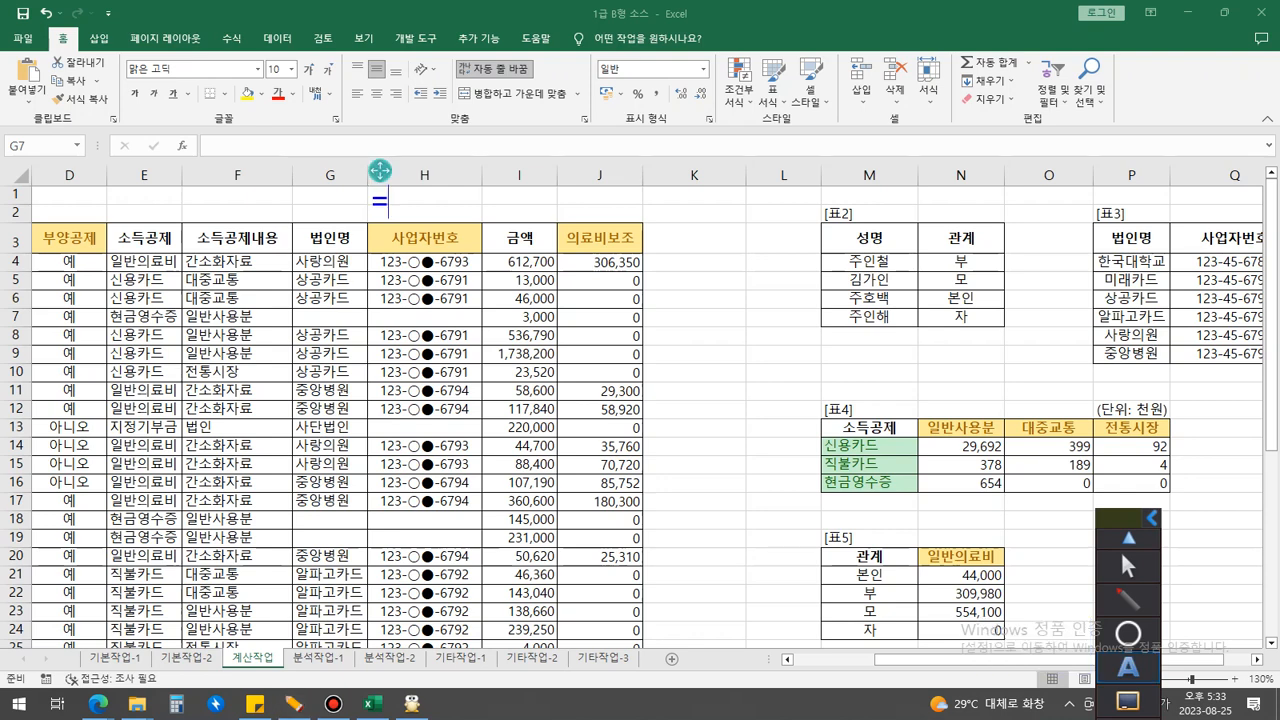
key(BackSpace)
key(BackSpace)
text(vlookup()
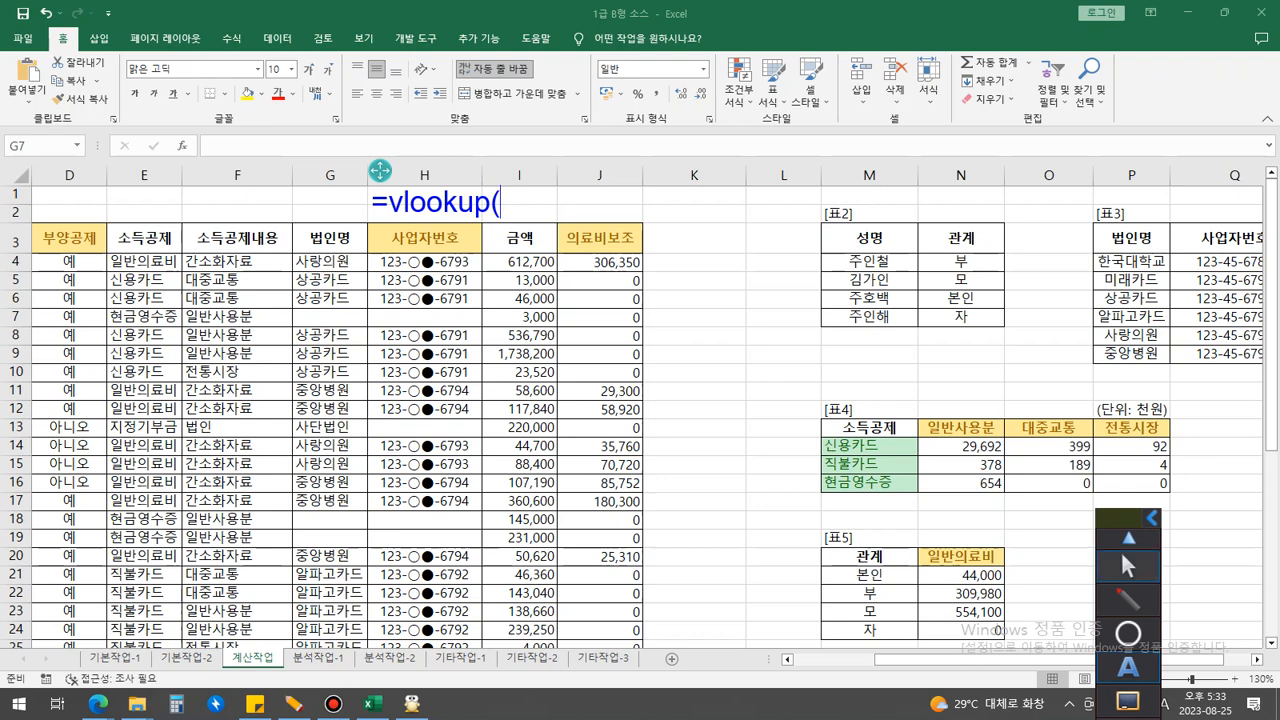
Step: Underline 사랑의원 in G4 and 한국대학교 in 표3 with the red pen
click(1128, 600)
drag(294, 266, 350, 268)
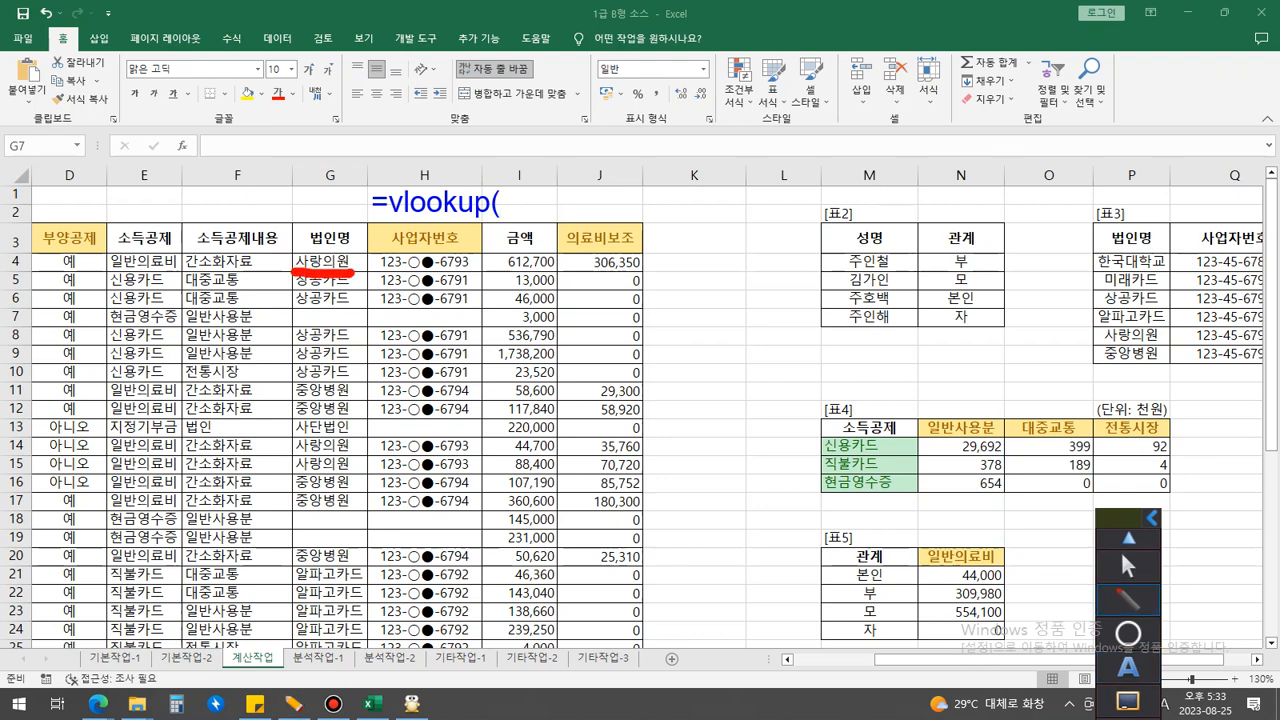
drag(1087, 271, 1174, 269)
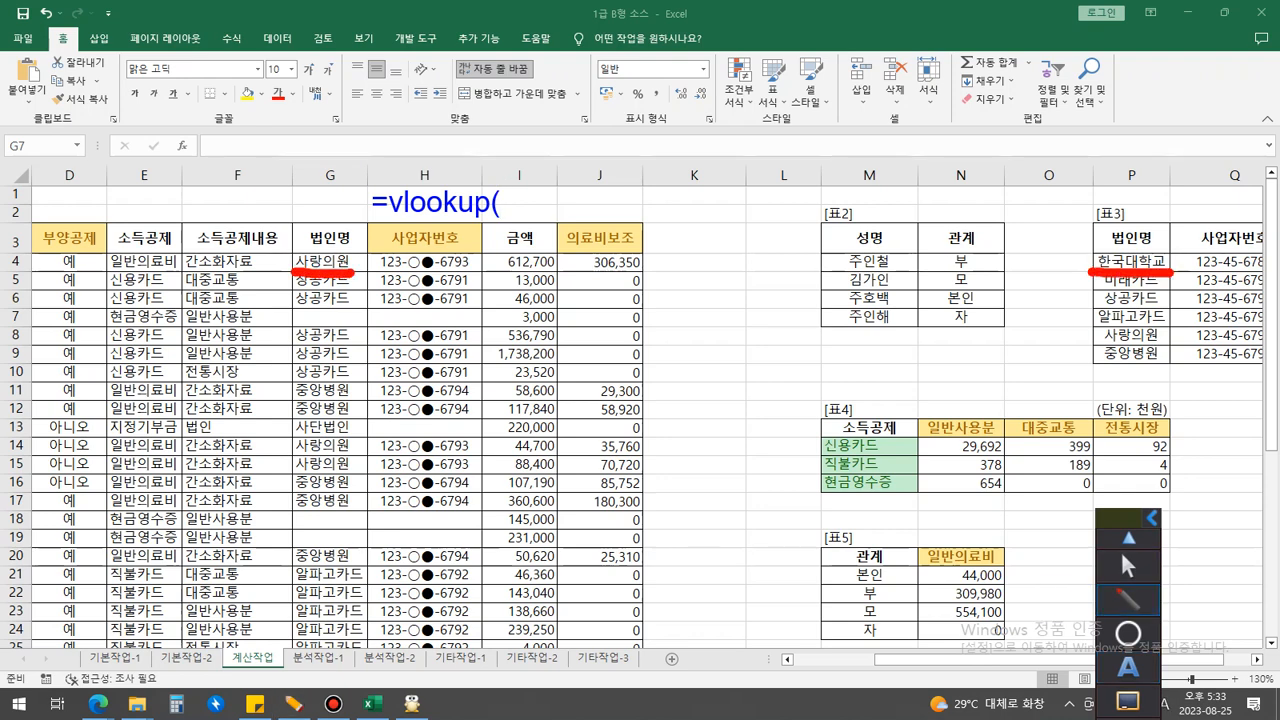
Step: Extend the text annotation to =vlookup(G4,P4:Q9, checking the last cell of 표3 for the range end
click(1128, 667)
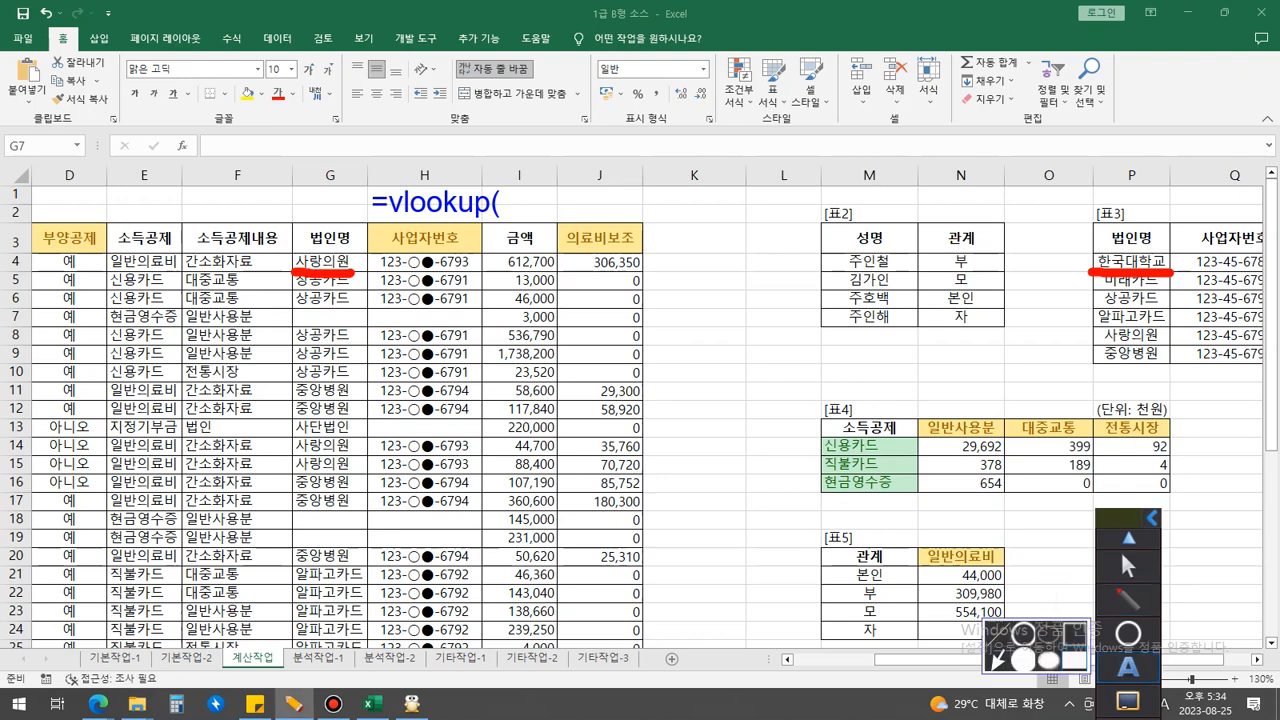
text(G4)
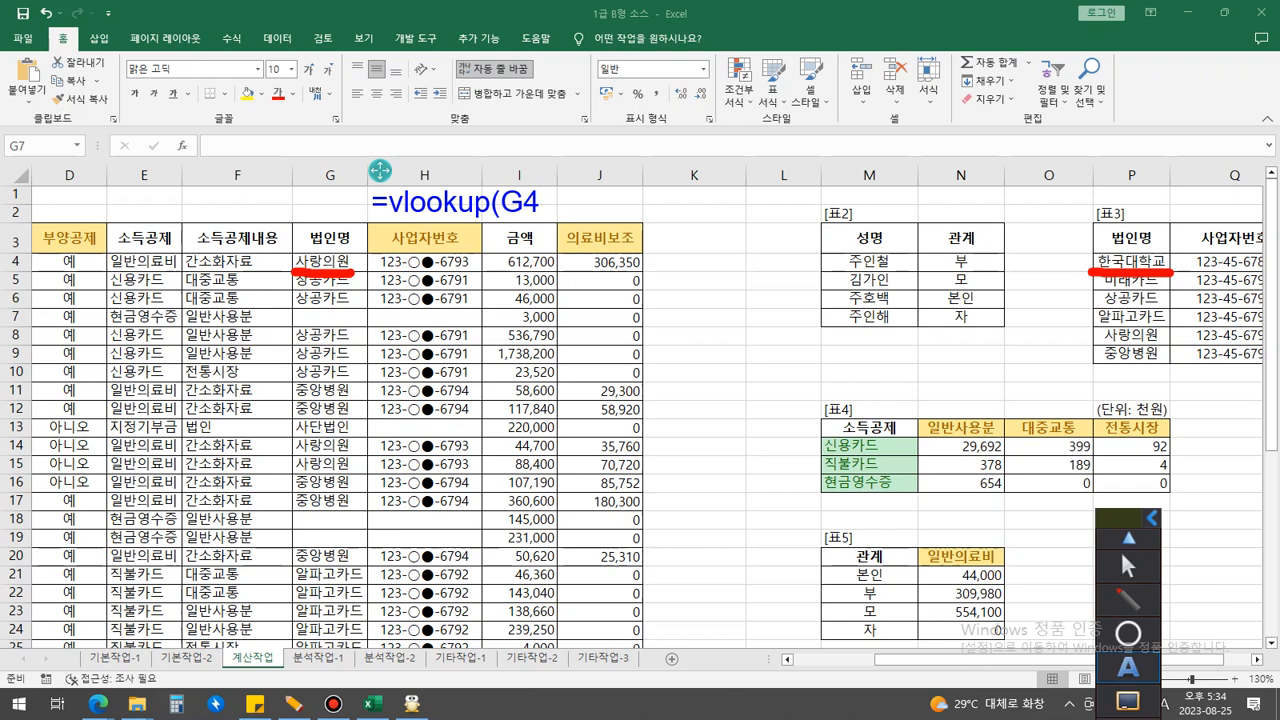
text(,P4:)
click(1128, 567)
click(1216, 354)
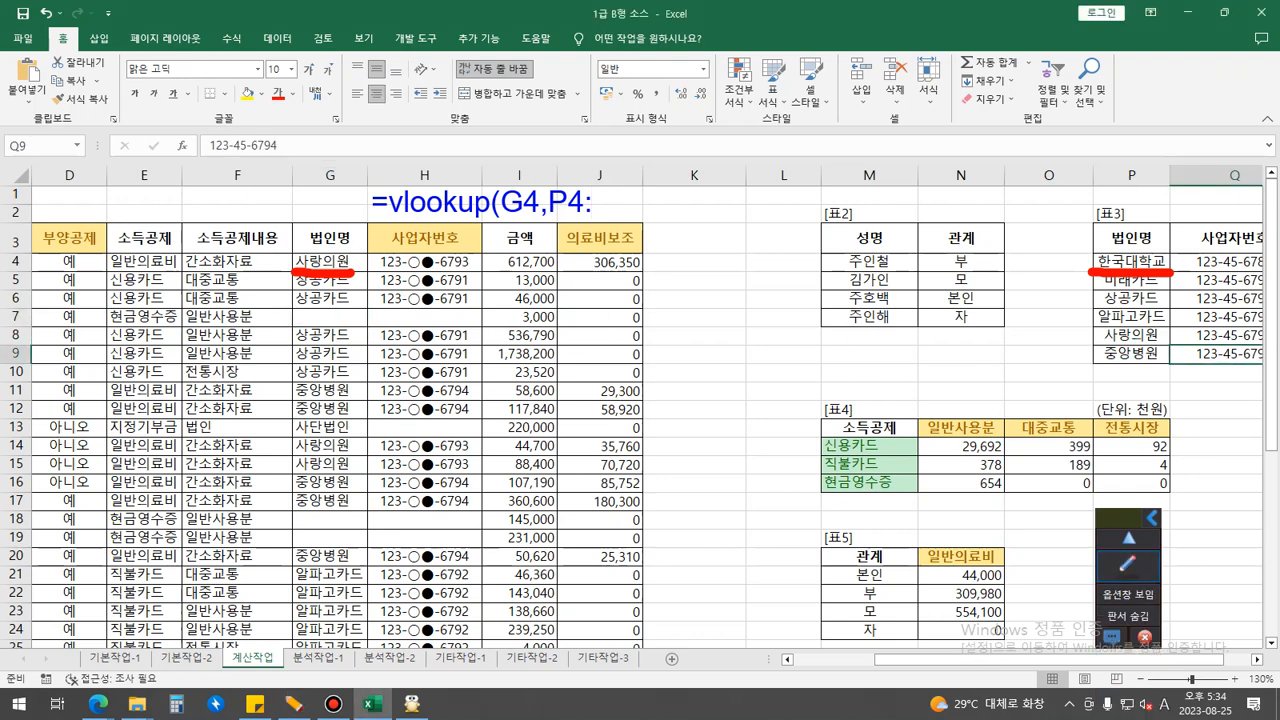
click(1128, 565)
click(1128, 665)
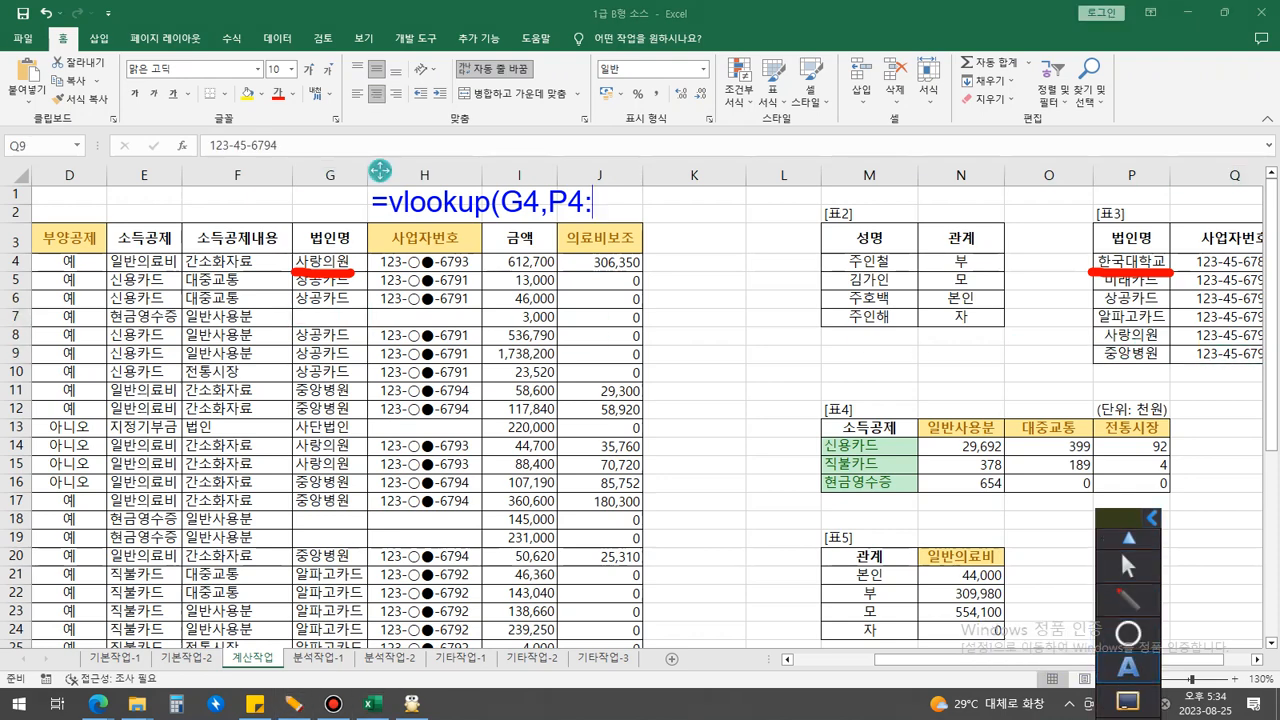
text(Q9)
Step: Make the annotation's lookup range absolute and complete it as =vlookup(G4,$P$4:$Q$9,2,False)
key(Left)
key(Left)
key(Left)
key(Left)
key(Left)
text($)
key(Right)
text($)
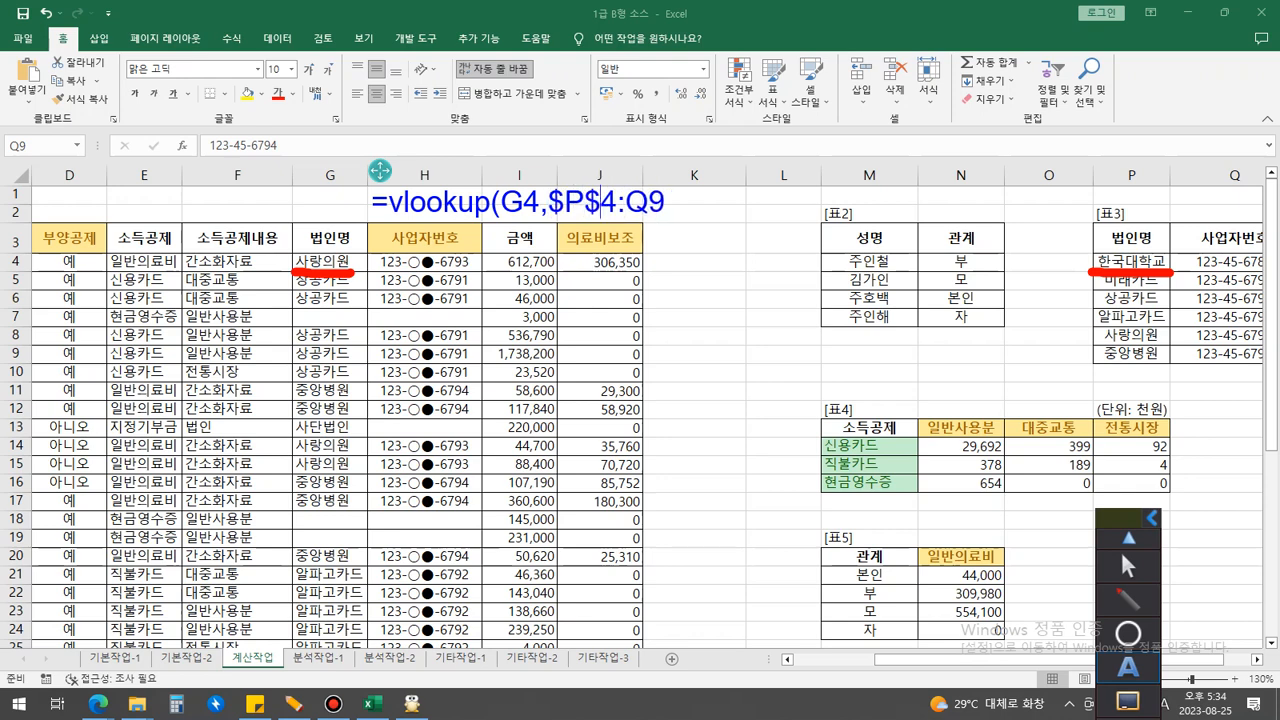
key(Right)
key(Right)
text($)
key(Right)
text($)
key(Right)
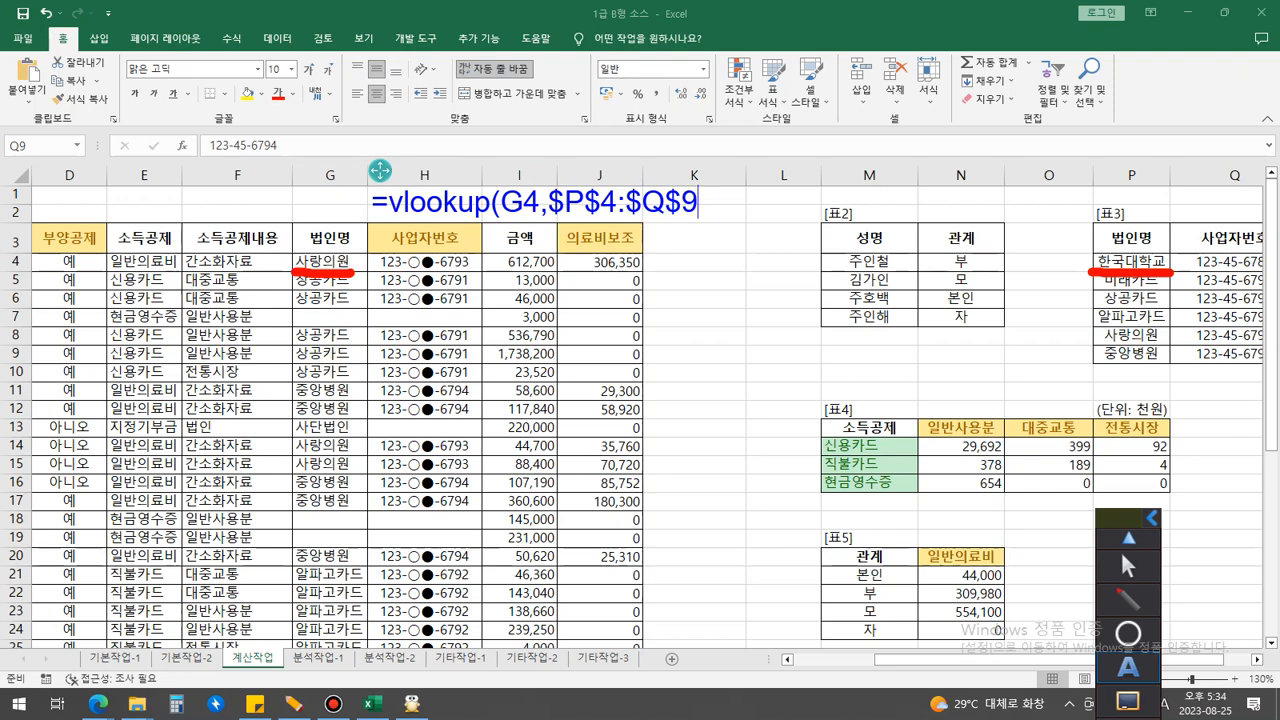
text(,2,False))
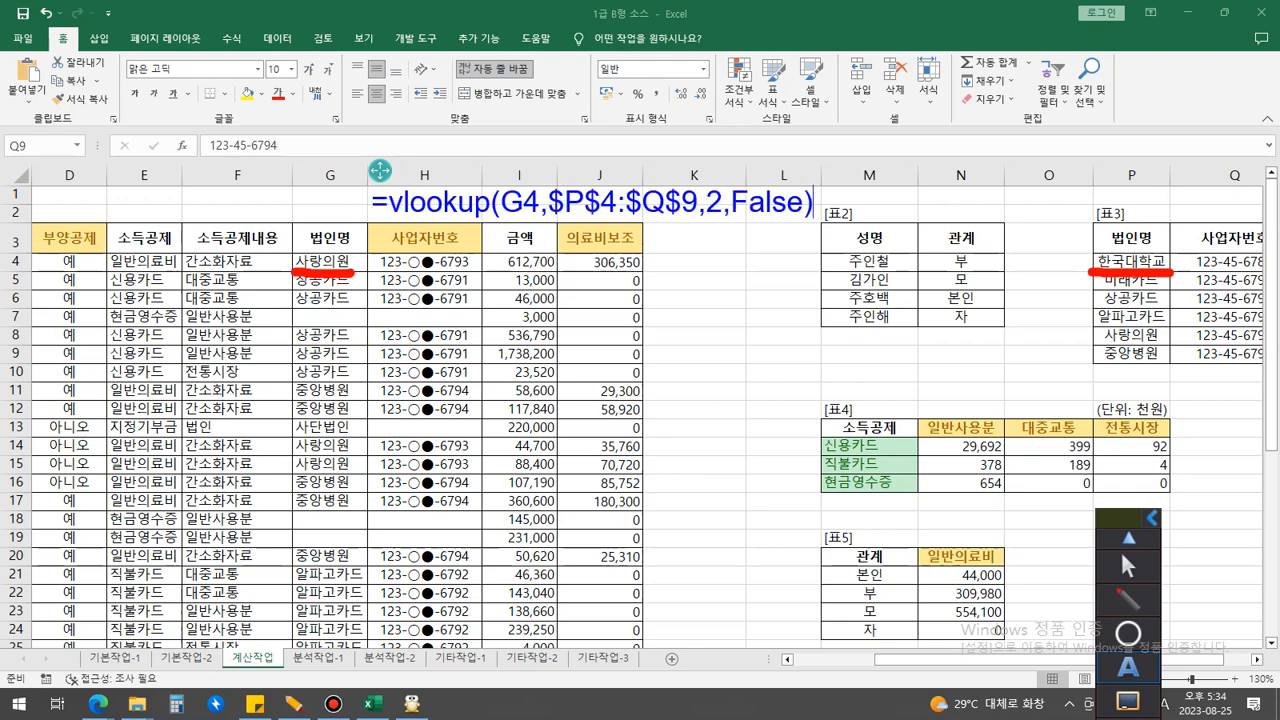
Step: Replace H4's formula with =VLOOKUP(G4,$P$4:$Q$9,2,FALSE) and fill it down the 사업자번호 column
click(1128, 567)
click(424, 262)
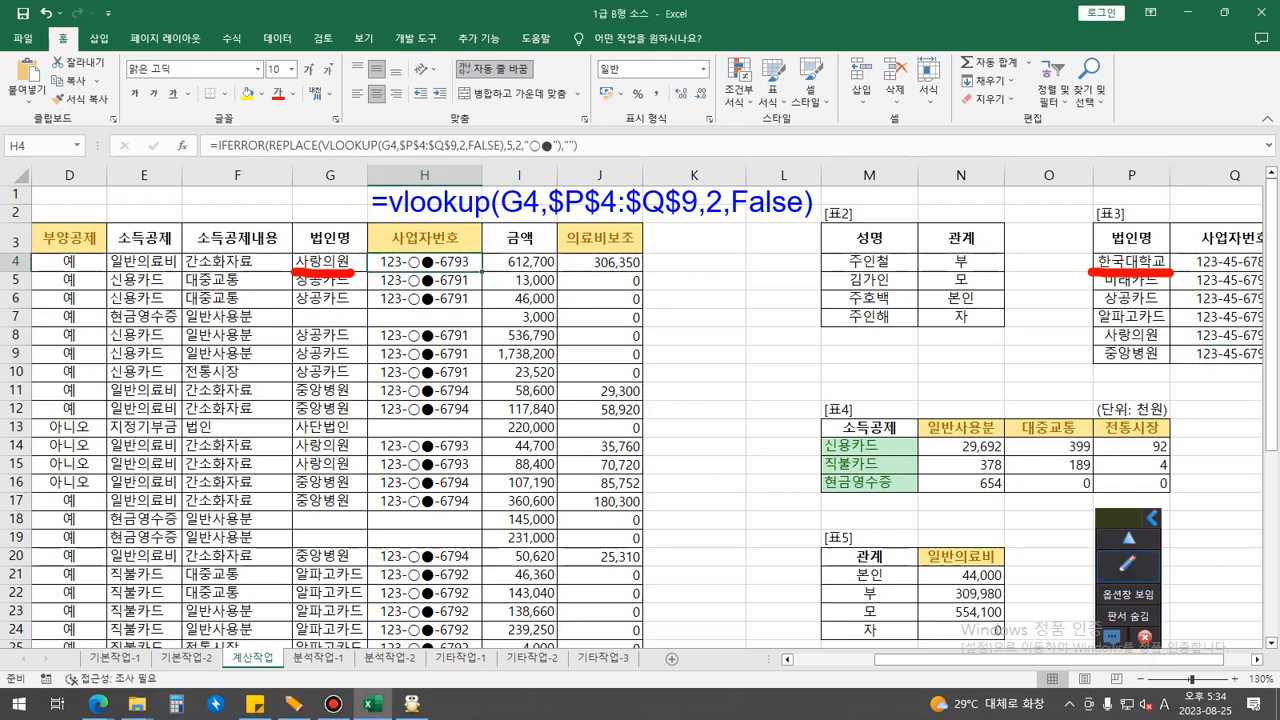
text(=VLOOKUP(G4,$P$4:$Q$9,2,FALSE))
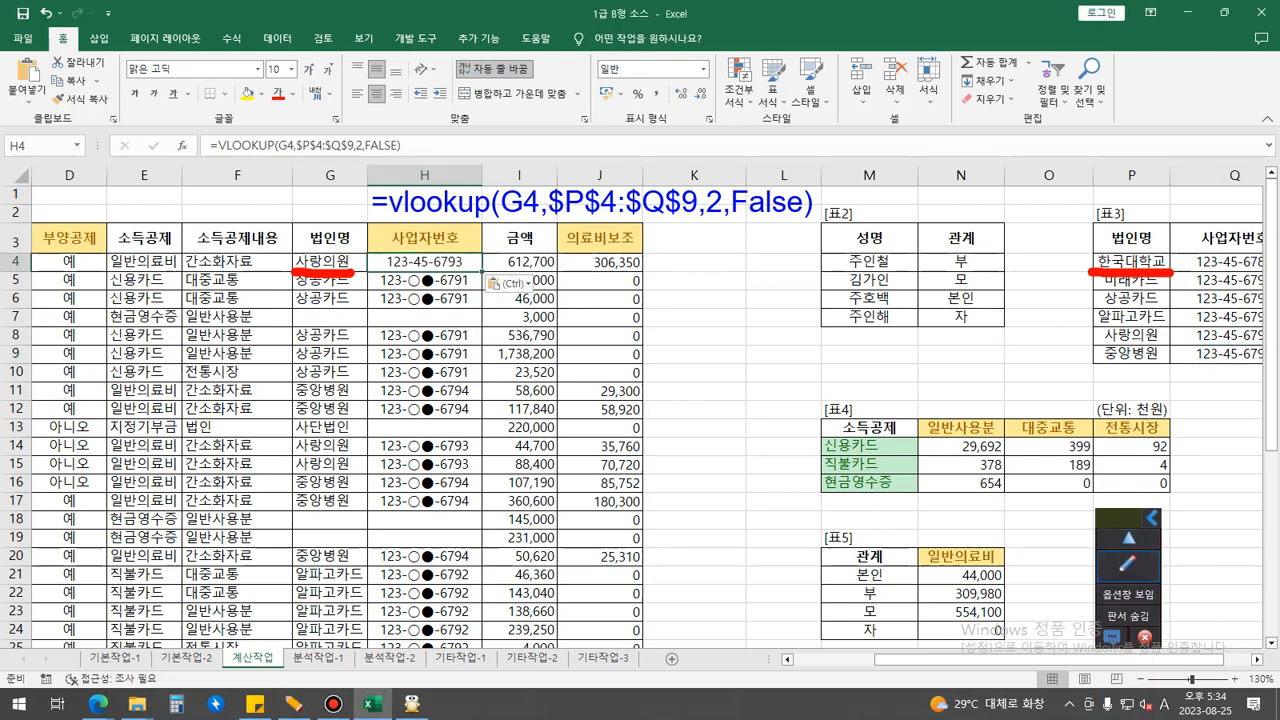
double_click(482, 270)
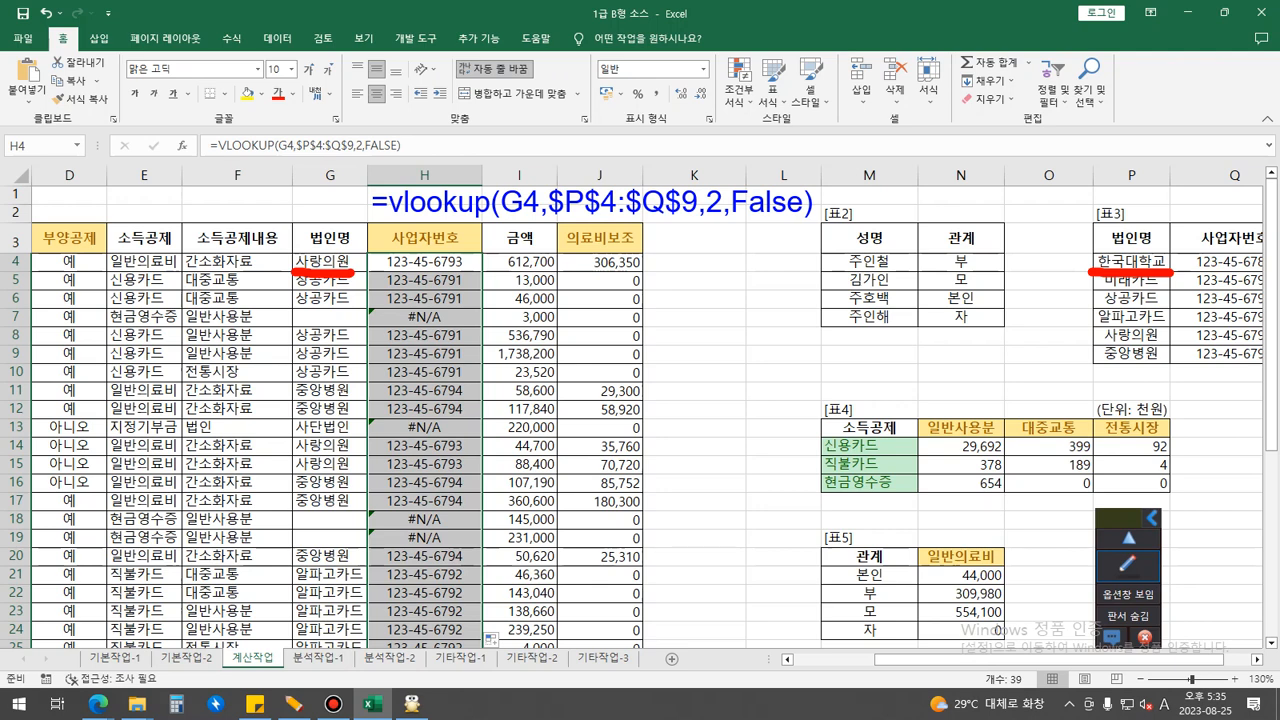
Step: Wrap the annotated vlookup in replace( and add 5 as start position and 2 as character count
click(1128, 566)
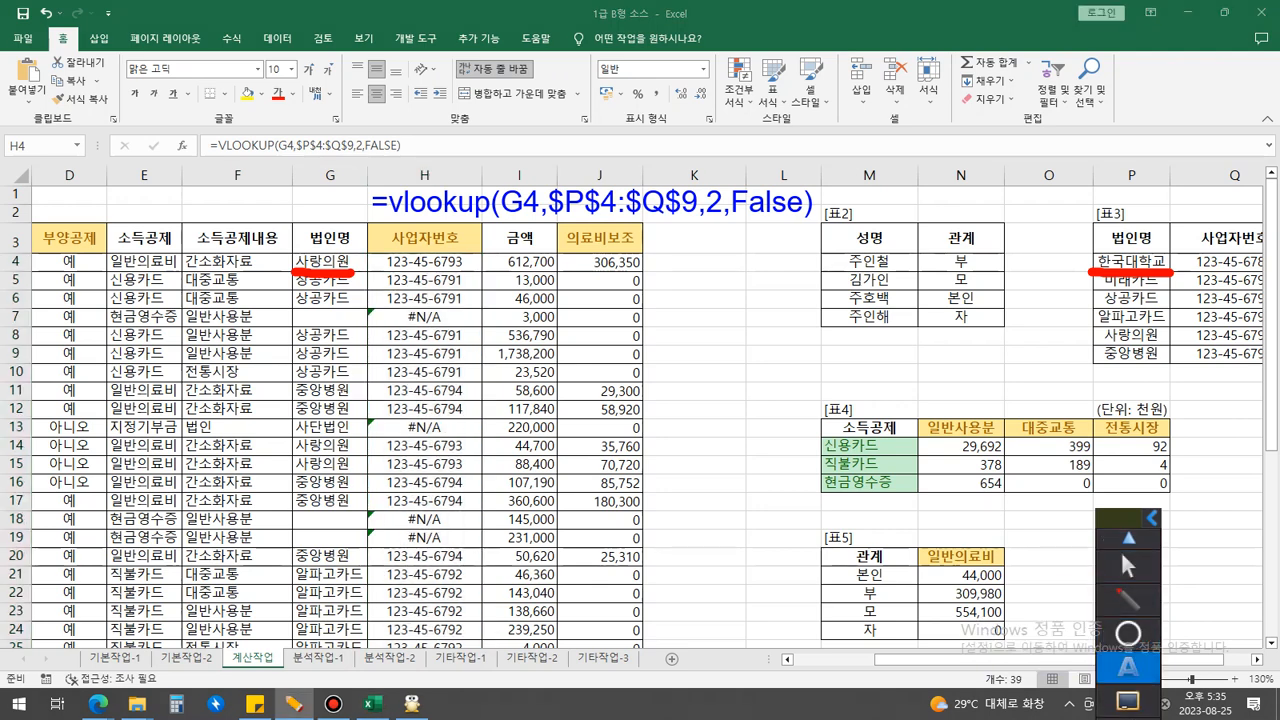
click(1128, 667)
click(387, 203)
text(replace()
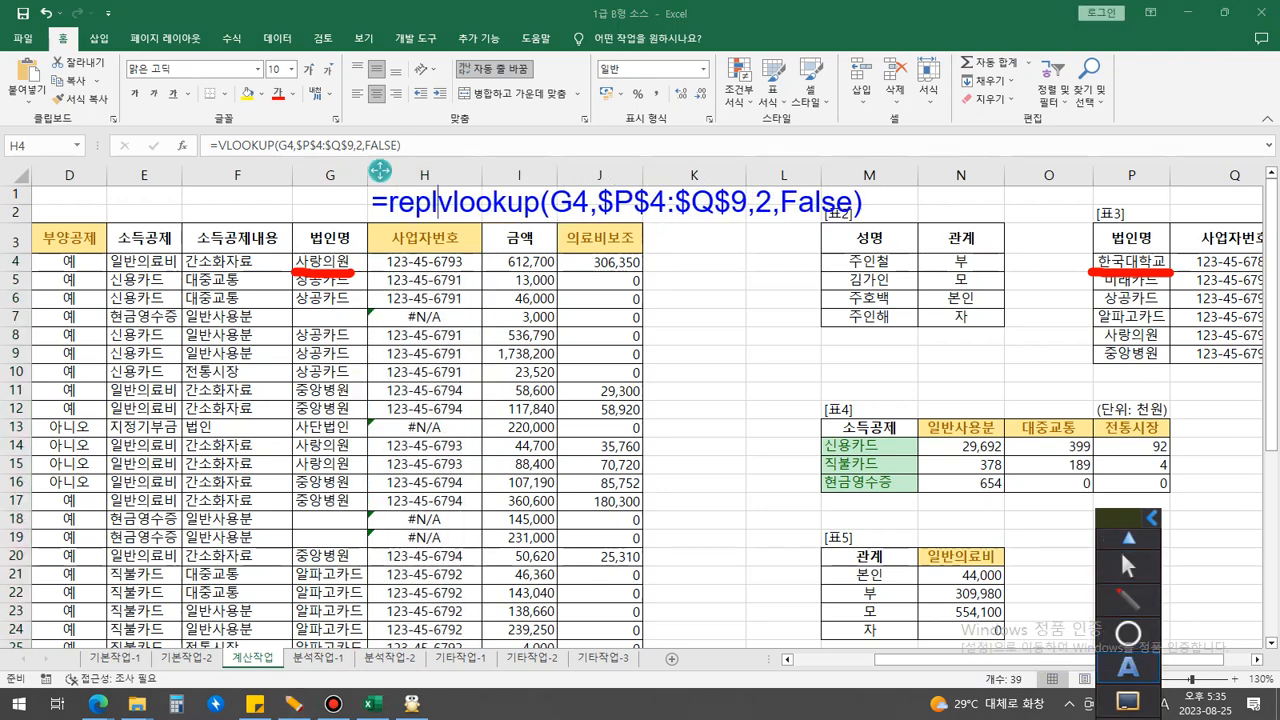
key(End)
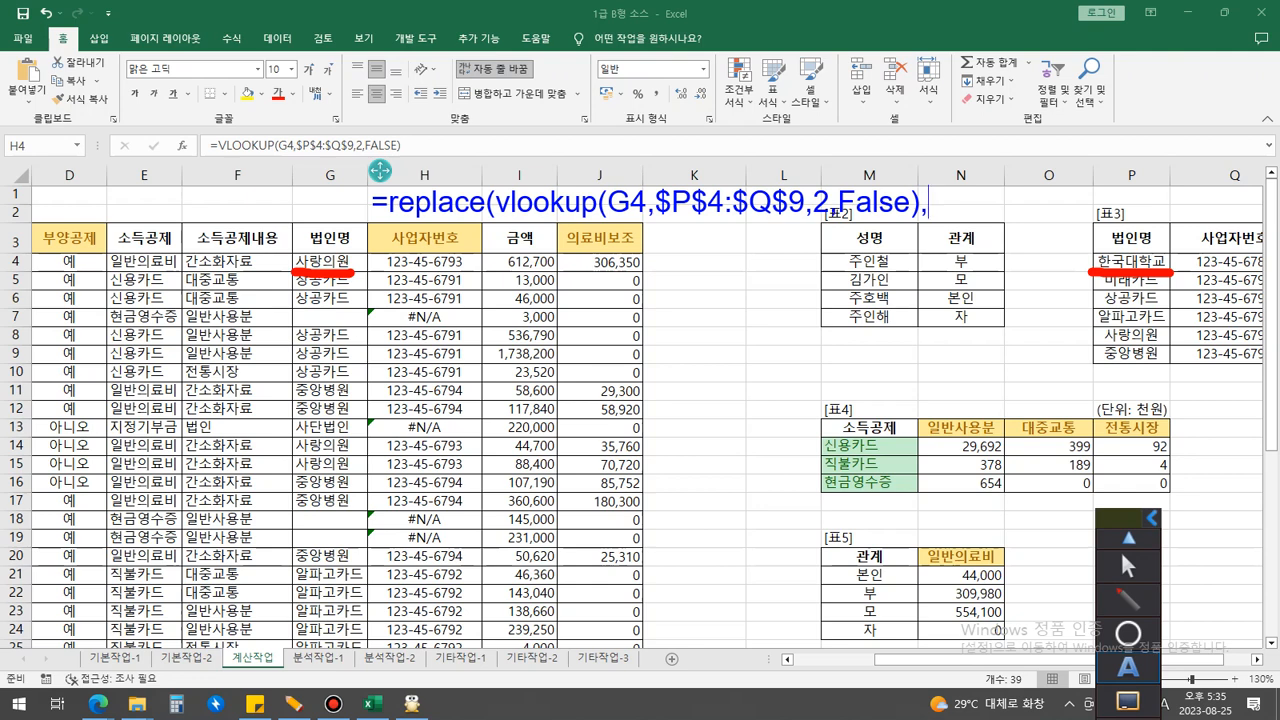
text(5)
text(,)
text(2)
Step: Add the special characters "○●" as the annotation's replacement text and close the replace function
text(,")
text(ㅁ)
key(BackSpace)
text(ㅁ)
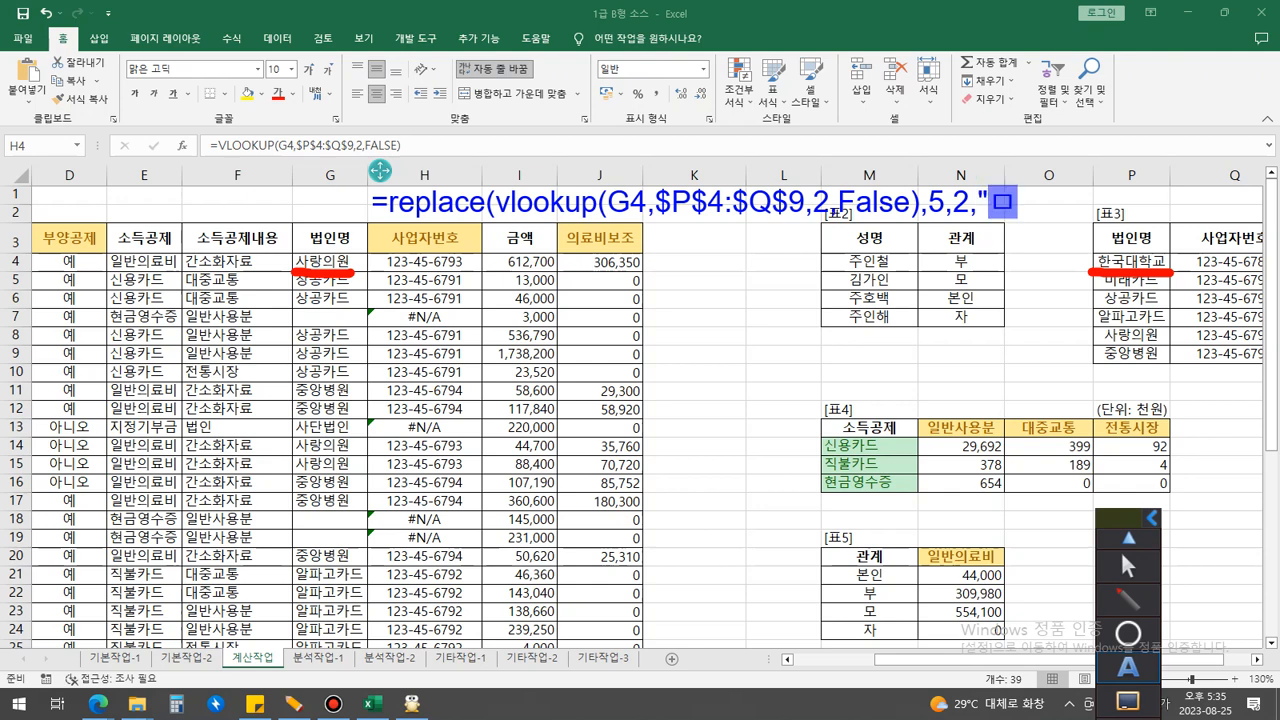
key(Hangul_Hanja)
text(9)
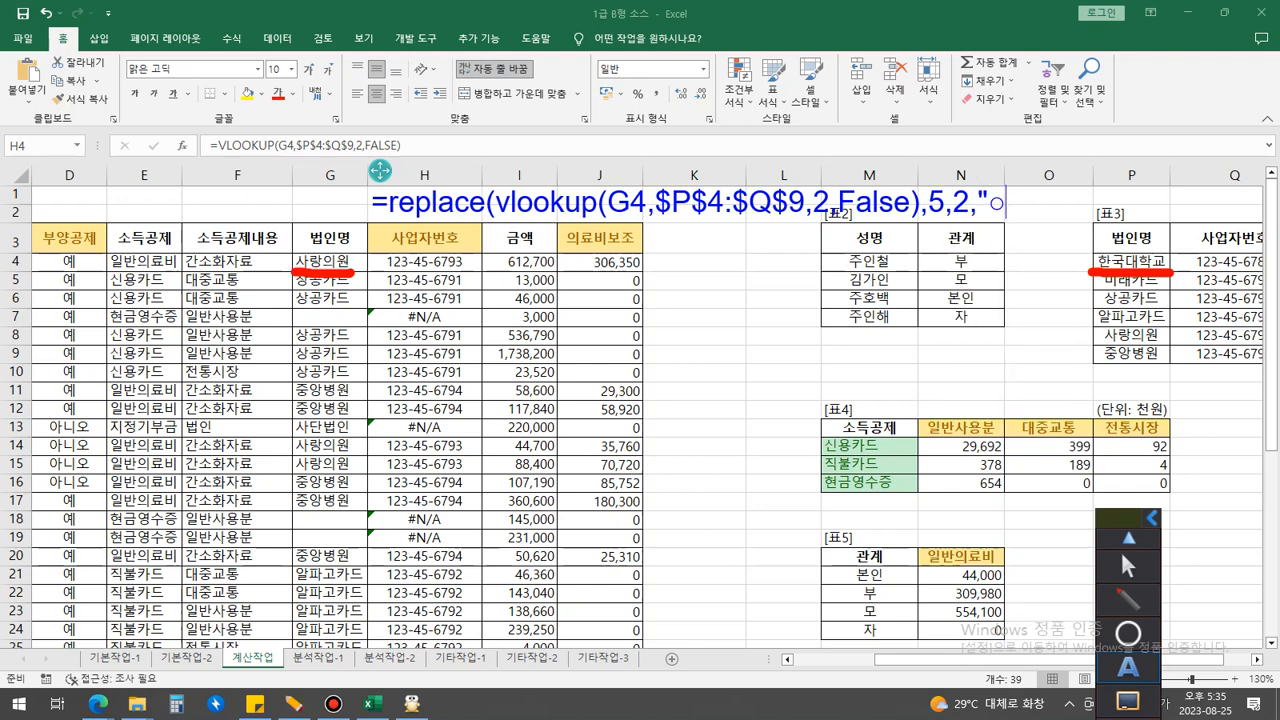
text( ㅁ)
key(Hangul_Hanja)
key(Tab)
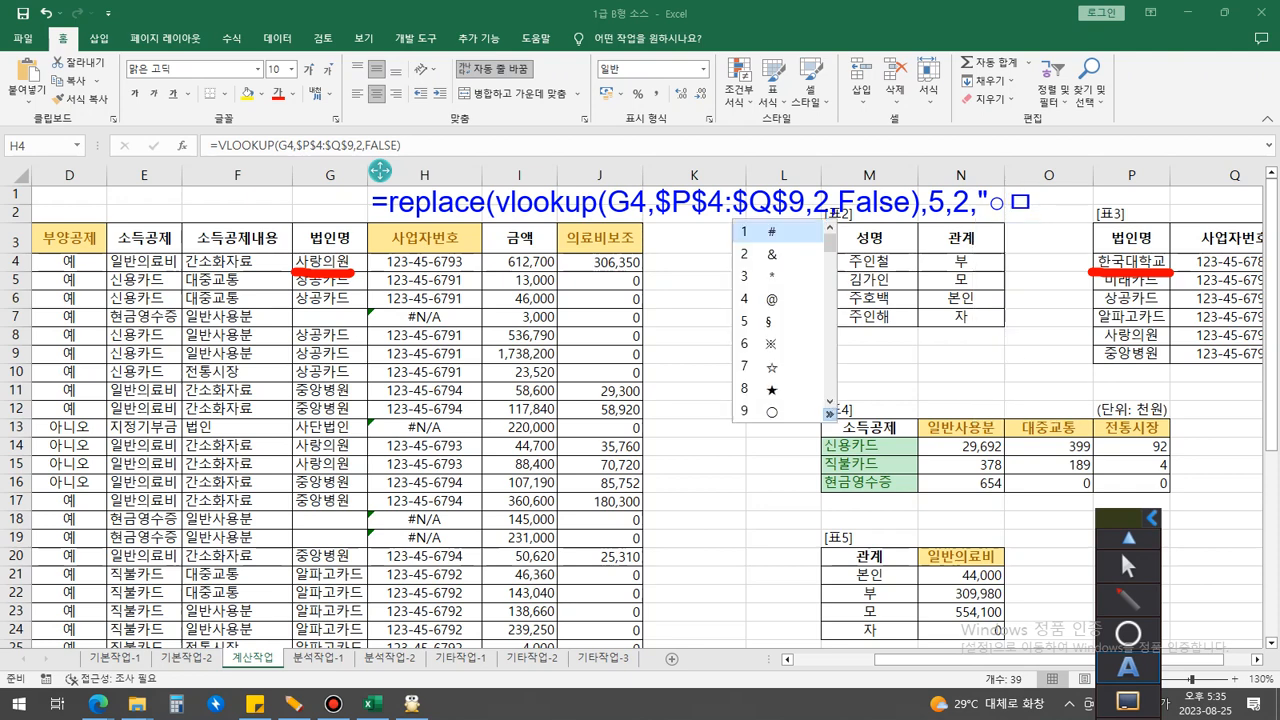
key(Right)
key(Return)
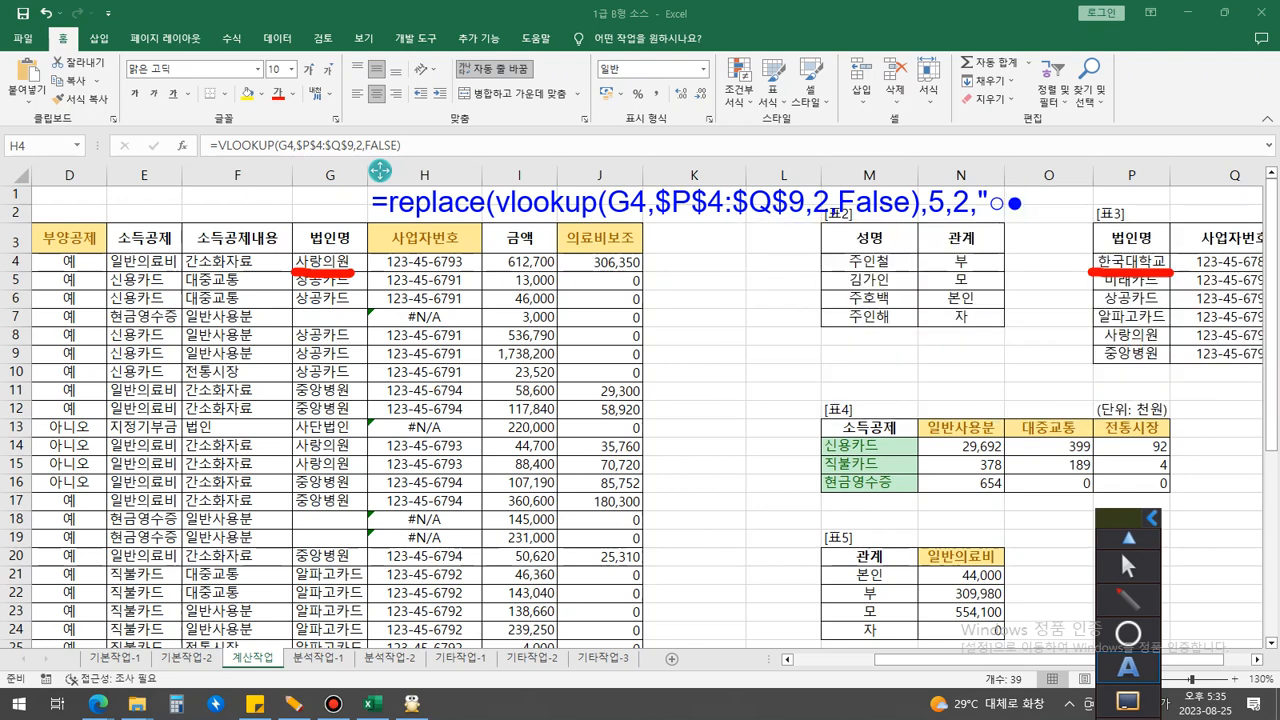
text("))
Step: Replace H4's formula with =REPLACE(VLOOKUP(G4,$P$4:$Q$9,2,FALSE),5,2,"○●") and fill it down the 사업자번호 column
click(1128, 566)
click(425, 262)
text(=REPLACE(VLOOKUP(G4,$P$4:$Q$9,2,FALSE),5,2,"○●"))
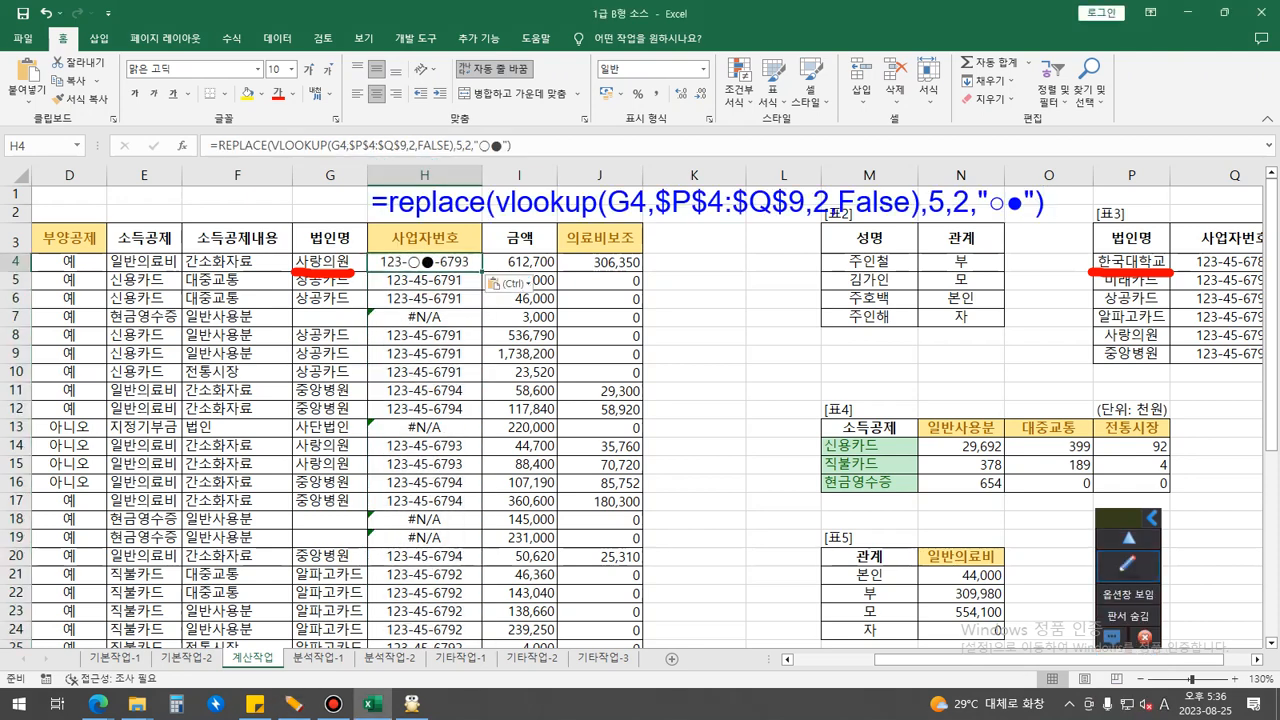
double_click(482, 271)
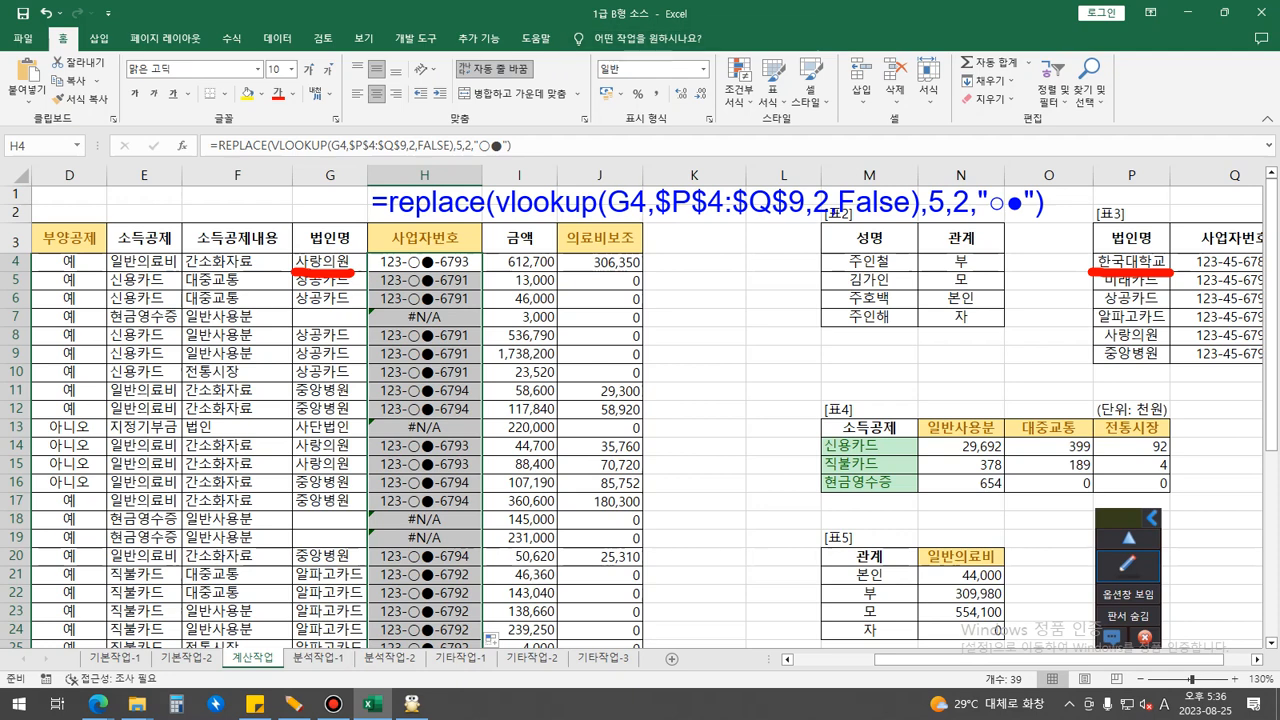
Step: Extend the text annotation to =iferror(replace(vlookup(G4,$P$4:$Q$9,2,False),5,2,"○●"),"")
click(1128, 566)
click(389, 202)
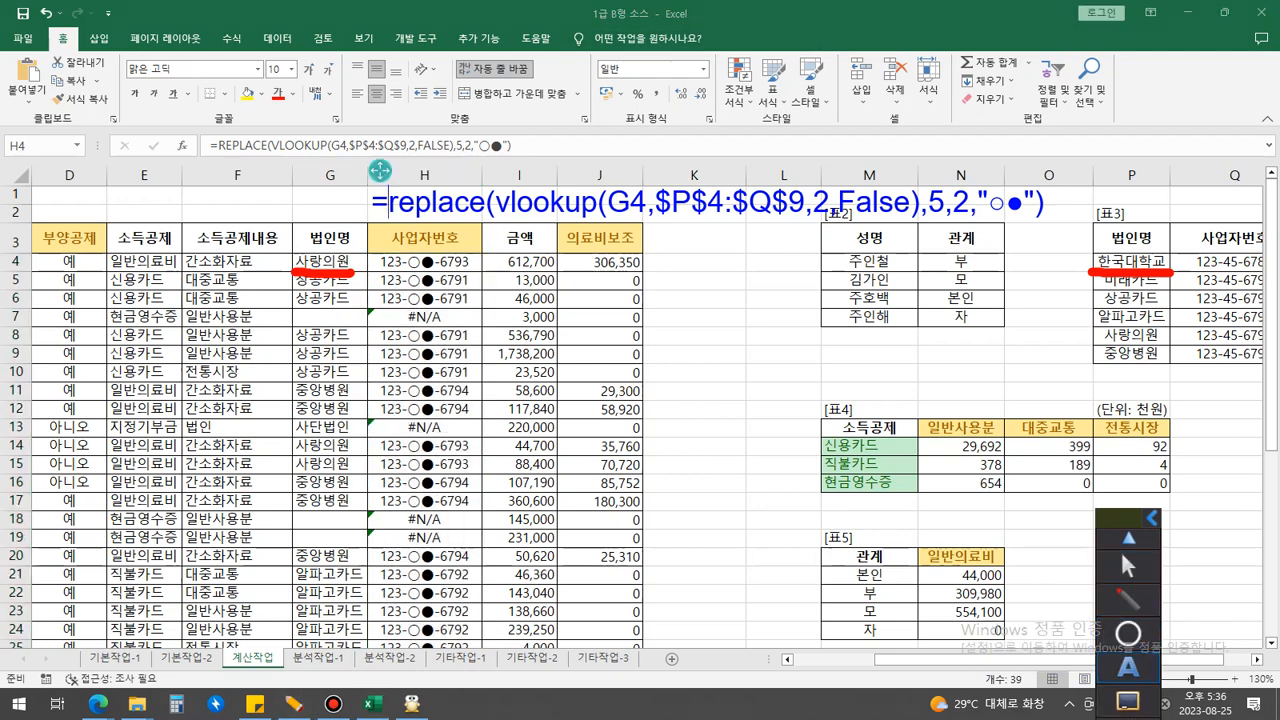
text(ㅑㄹ)
key(BackSpace)
key(BackSpace)
text(iferror()
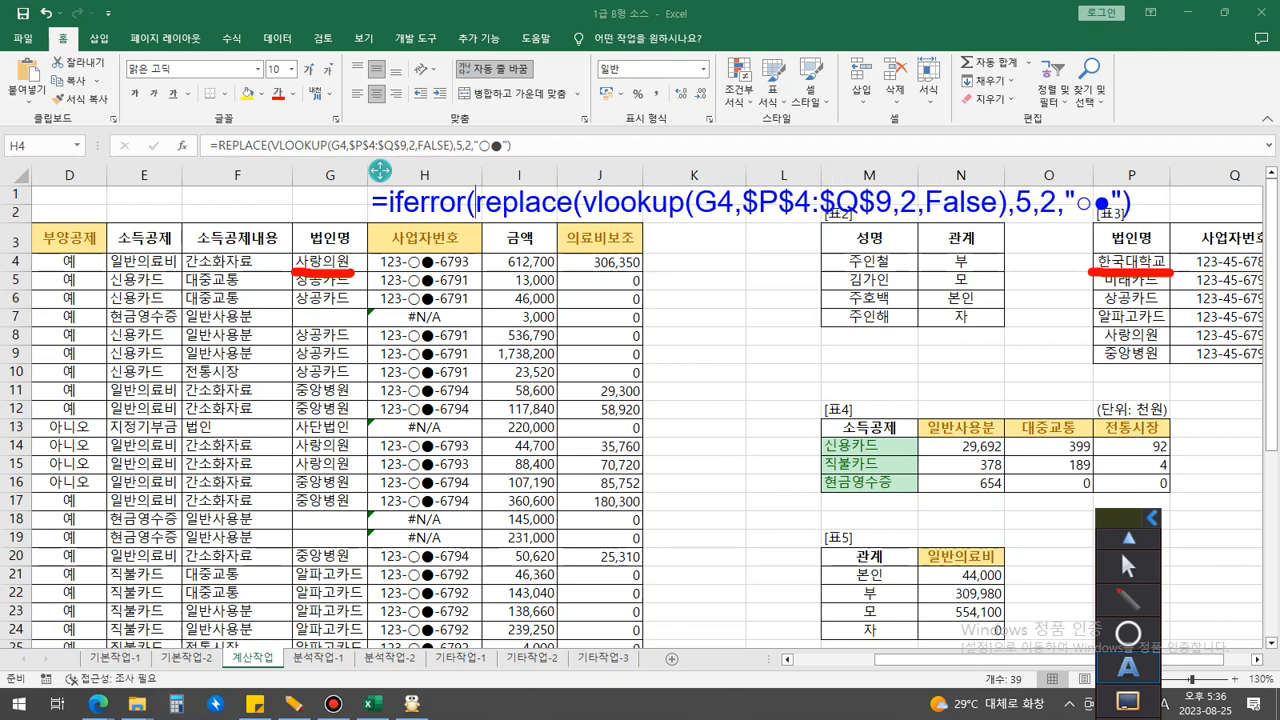
key(End)
text(""))
Step: Replace H4's formula with =IFERROR(REPLACE(VLOOKUP(G4,$P$4:$Q$9,2,FALSE),5,2,"○●"),"") and fill it down the 사업자번호 column
click(1128, 567)
click(425, 262)
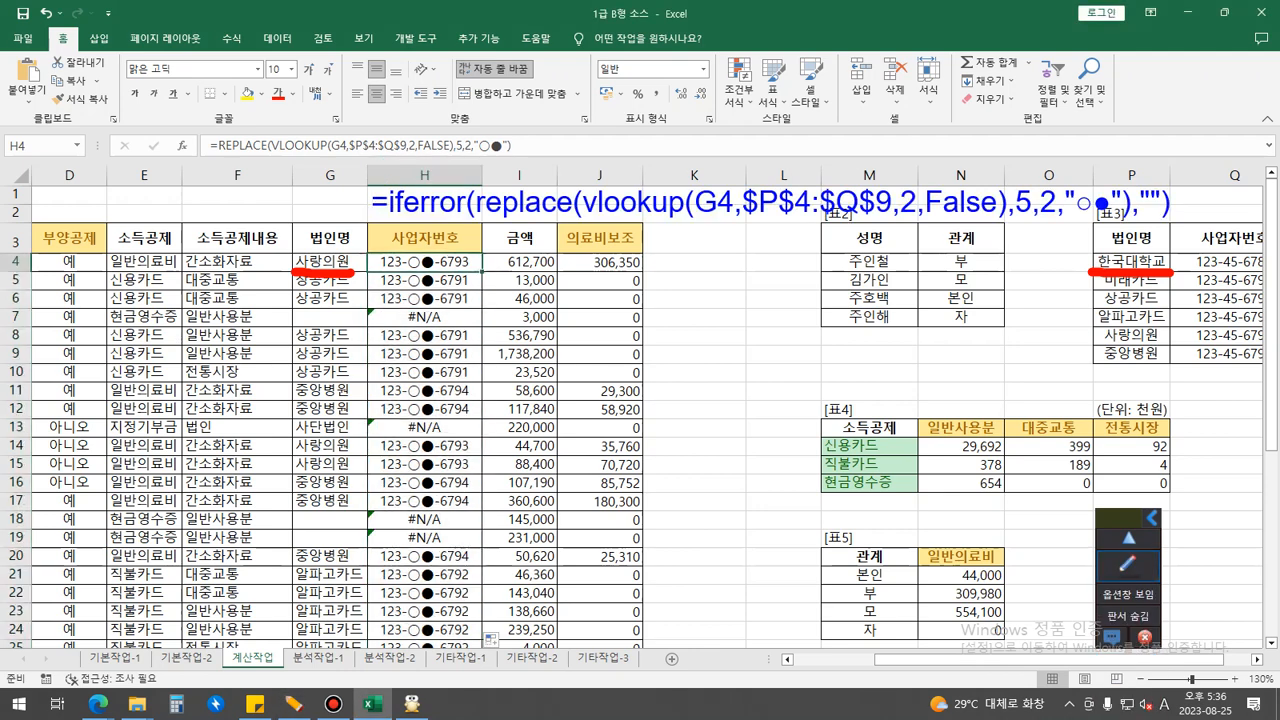
text(=IFERROR(REPLACE(VLOOKUP(G4,$P$4:$Q$9,2,FALSE),5,2,"○●"),""))
double_click(483, 270)
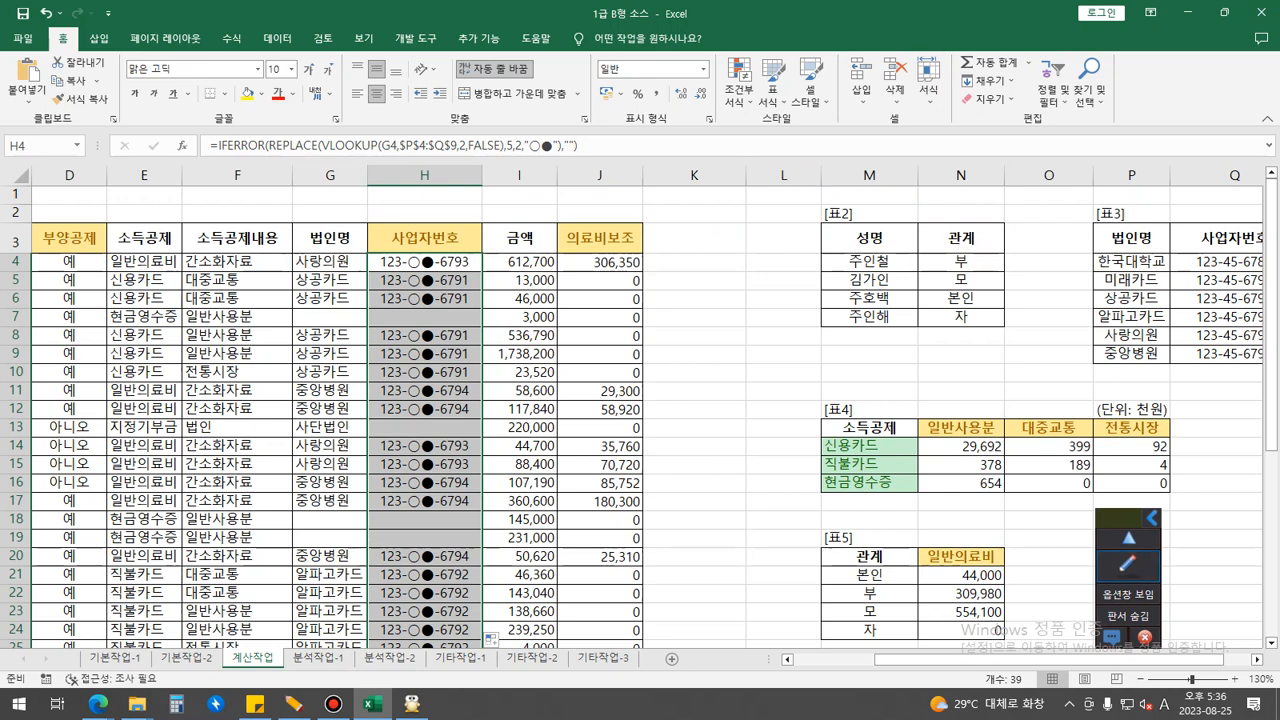
Step: Select N14 in 표4 and start a text annotation reading =text(sum(if((E4:E42
click(960, 427)
key(Down)
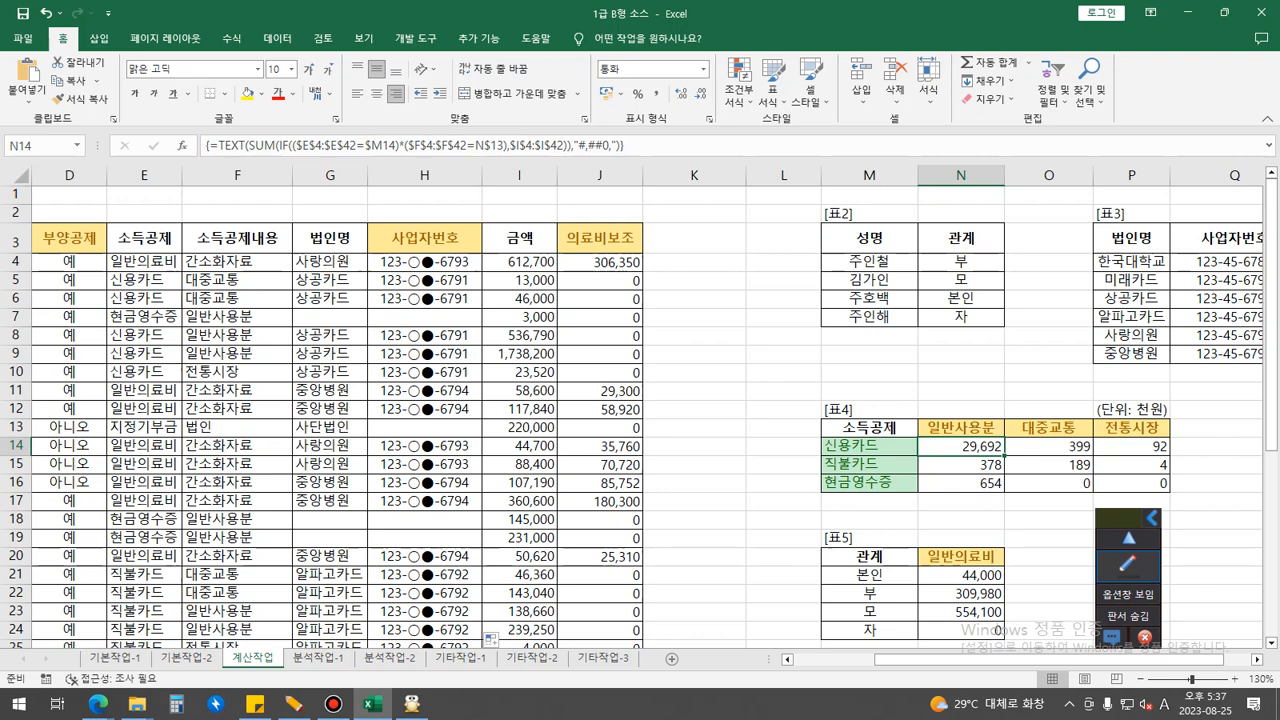
click(1128, 566)
click(1128, 668)
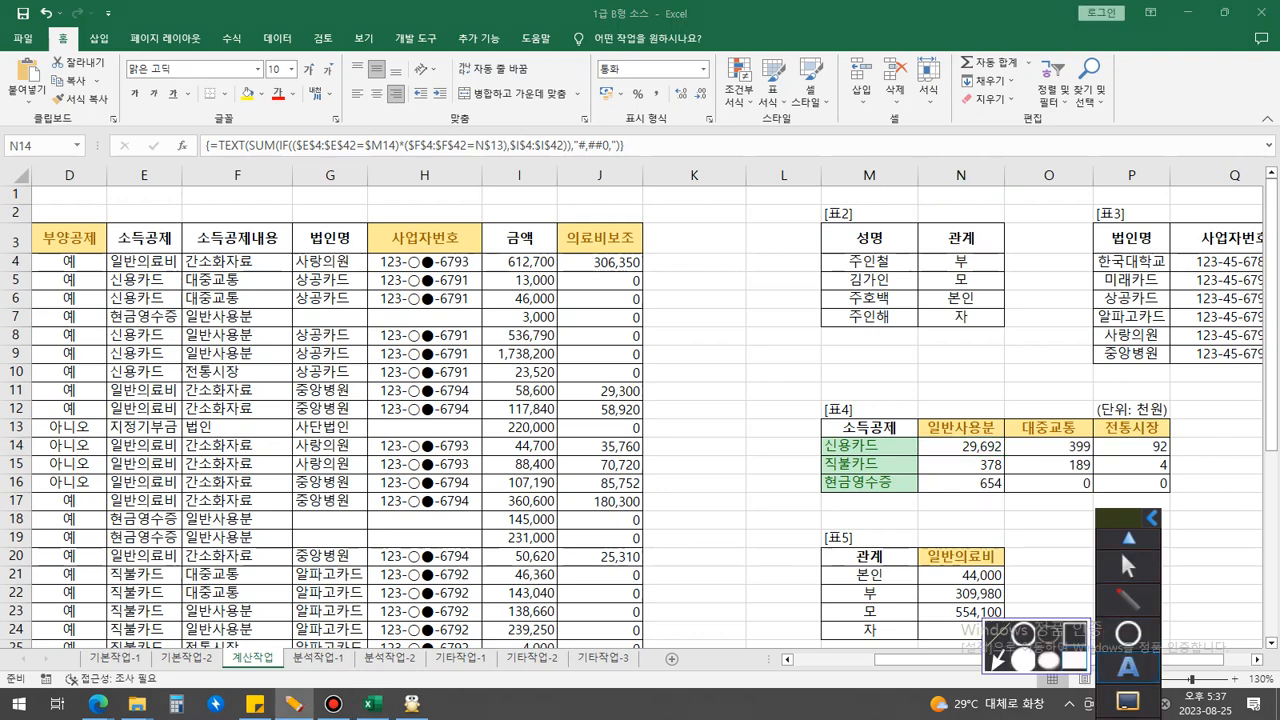
click(397, 157)
text(=text)
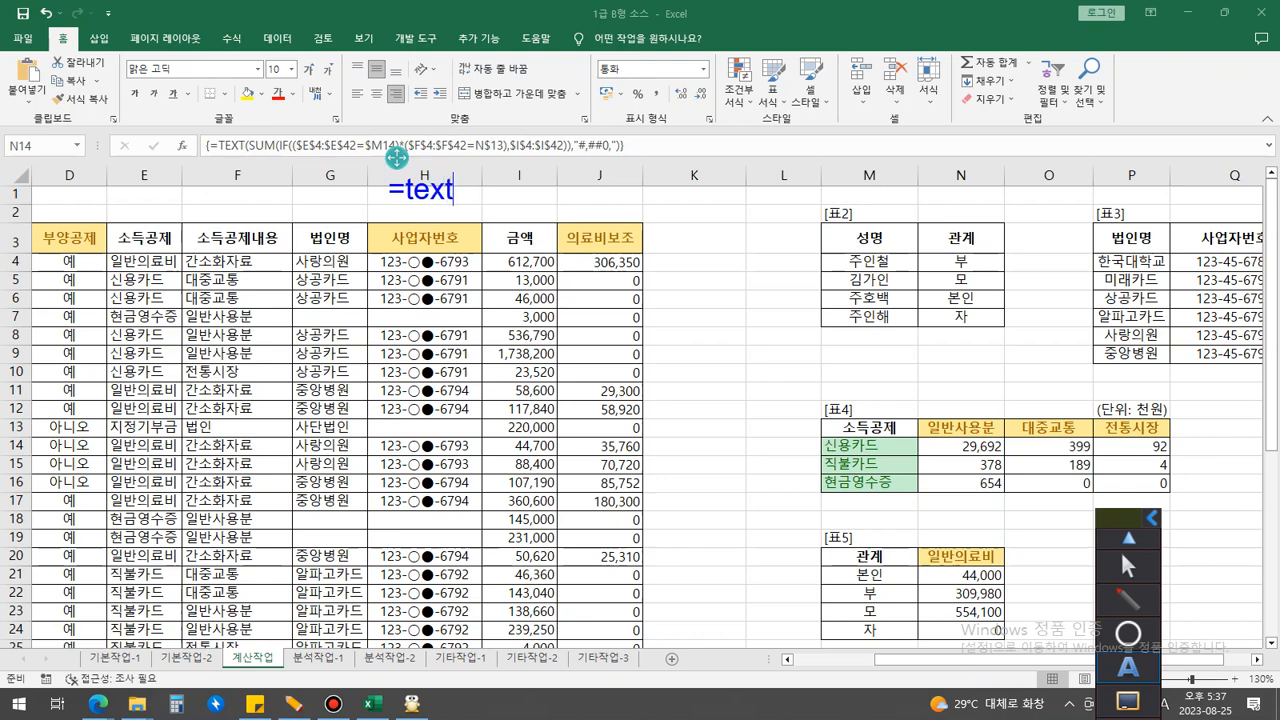
text((sum)
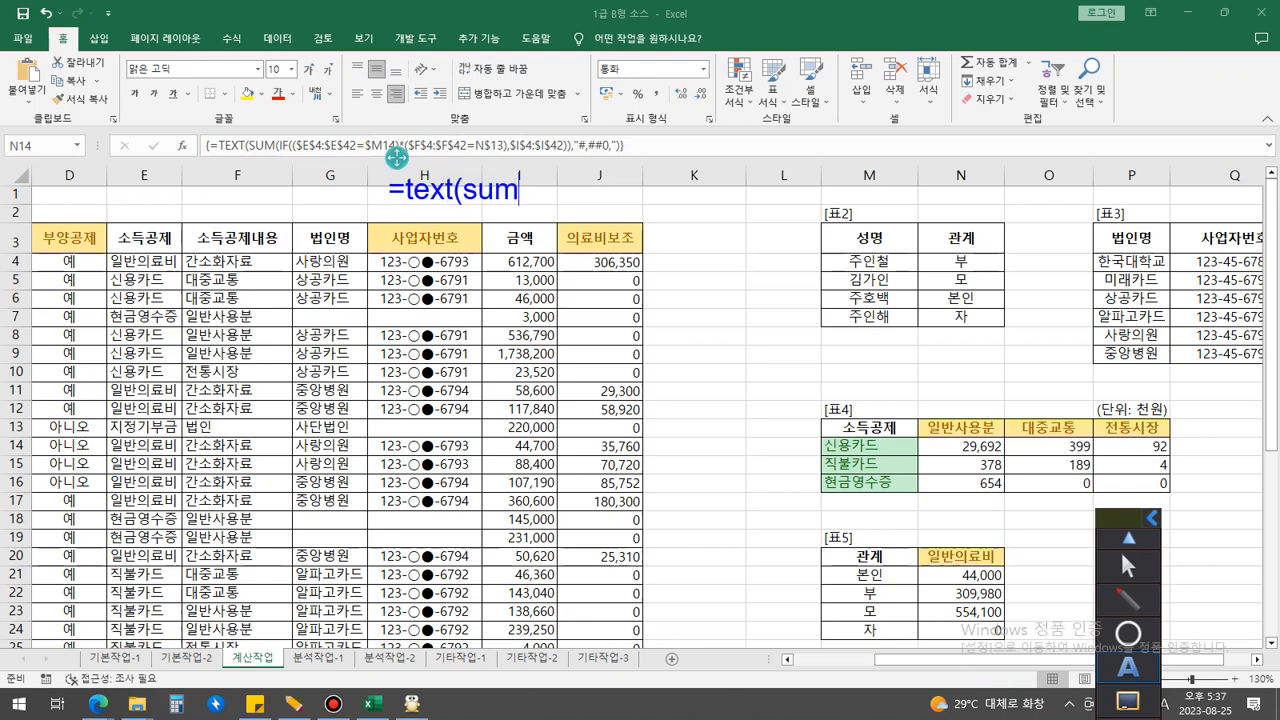
text((if(()
text(E4:)
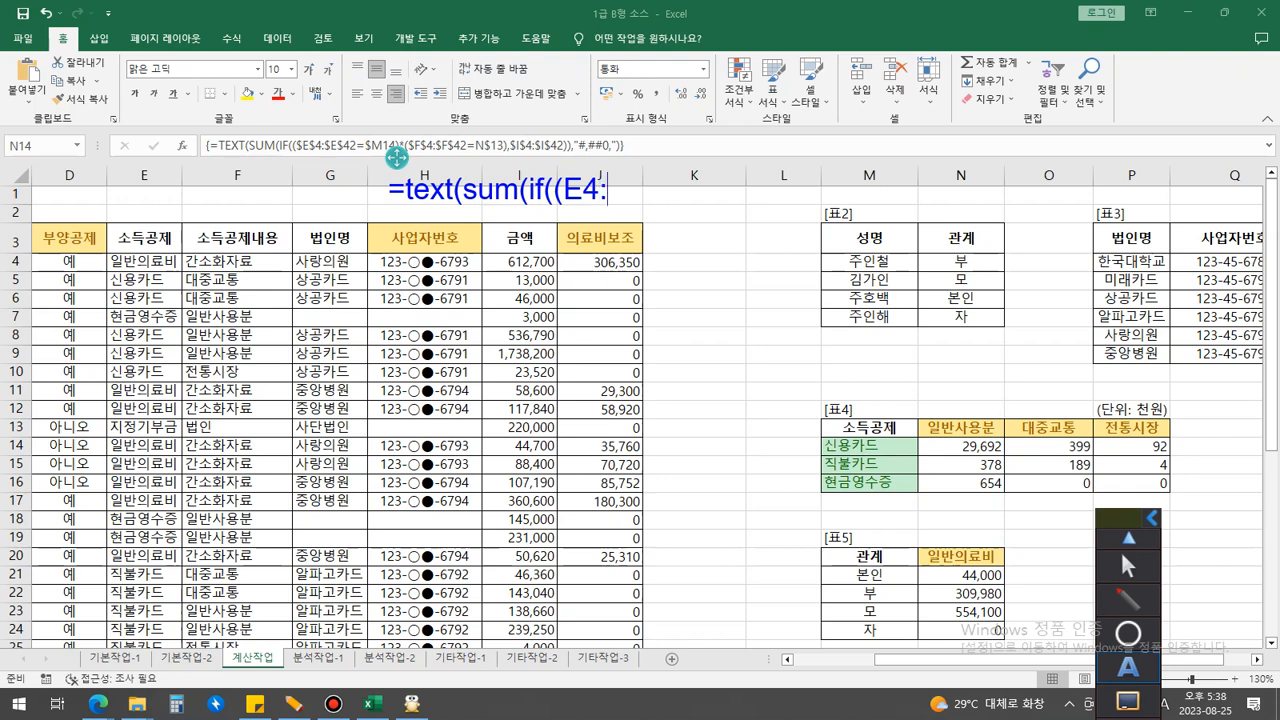
text(E42)
Step: Make the annotation's first condition range absolute as $E$4:$E$42
key(Left)
key(Left)
key(Left)
key(Left)
key(Left)
key(Left)
text($E)
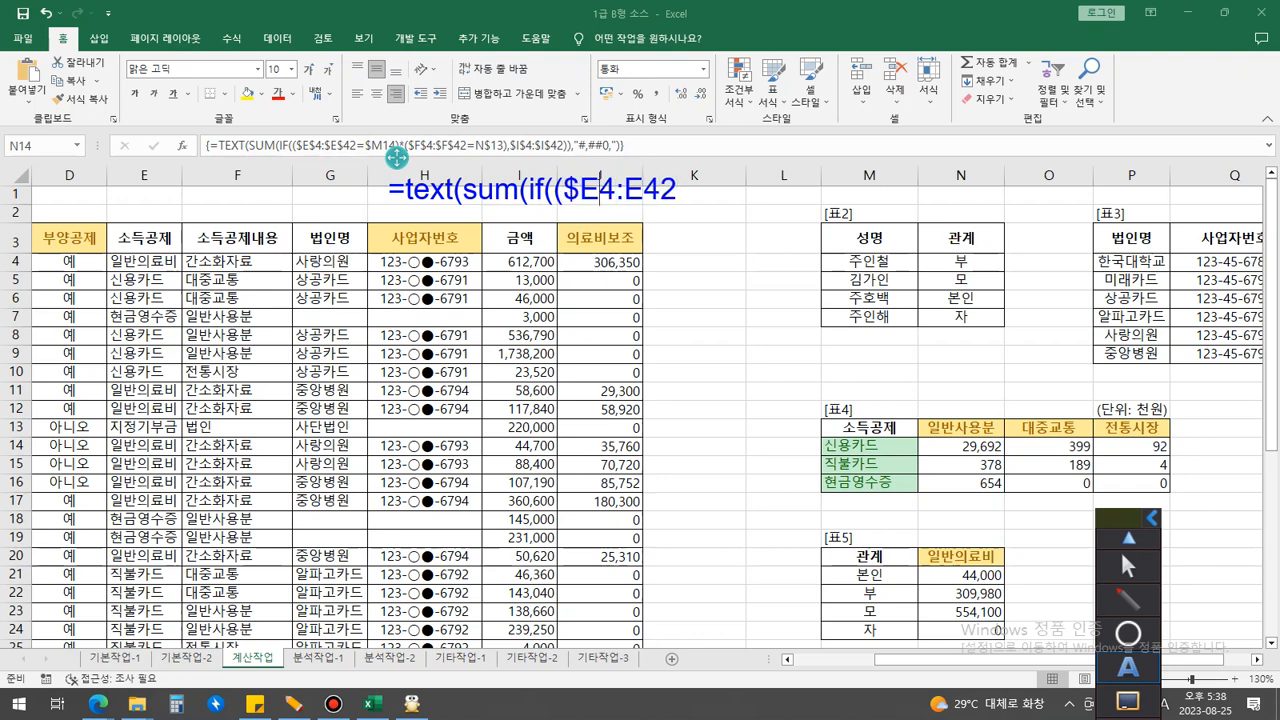
text($)
key(Right)
key(Right)
text($)
key(Right)
text($)
key(Right)
key(Right)
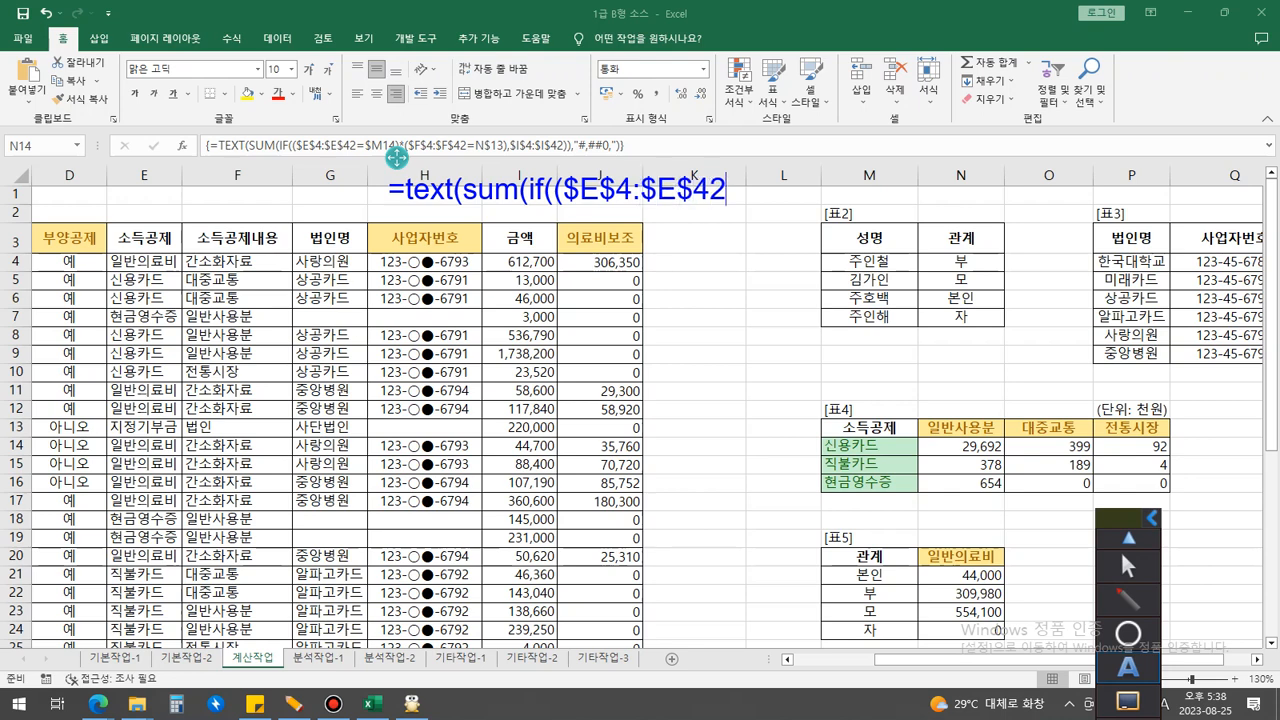
Step: Append =$M14 to the annotation's first condition, temporarily marking 신용카드 in 표4 and the 소득공제 column values
text(=)
mouse_move(875, 452)
mouse_down()
mouse_move(889, 453)
mouse_move(810, 450)
mouse_move(866, 432)
mouse_move(891, 455)
mouse_up()
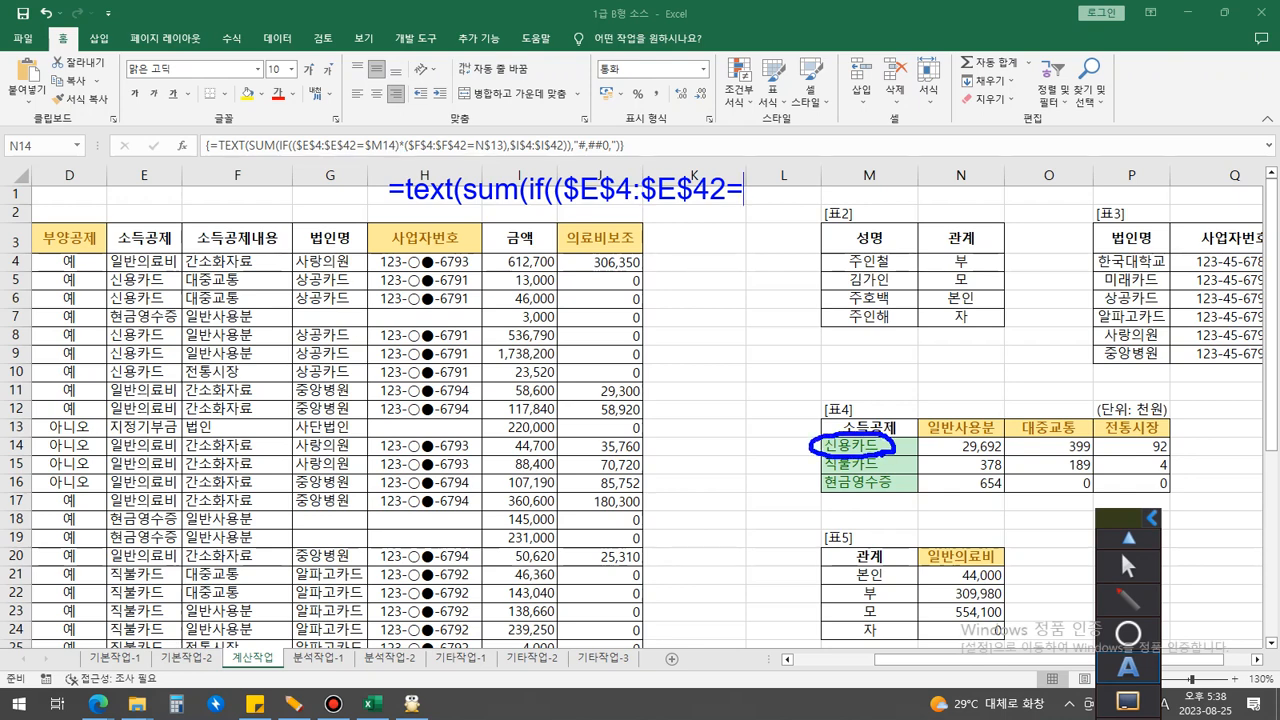
mouse_move(106, 256)
mouse_down()
mouse_move(124, 636)
mouse_move(170, 650)
mouse_move(162, 262)
mouse_move(106, 254)
mouse_up()
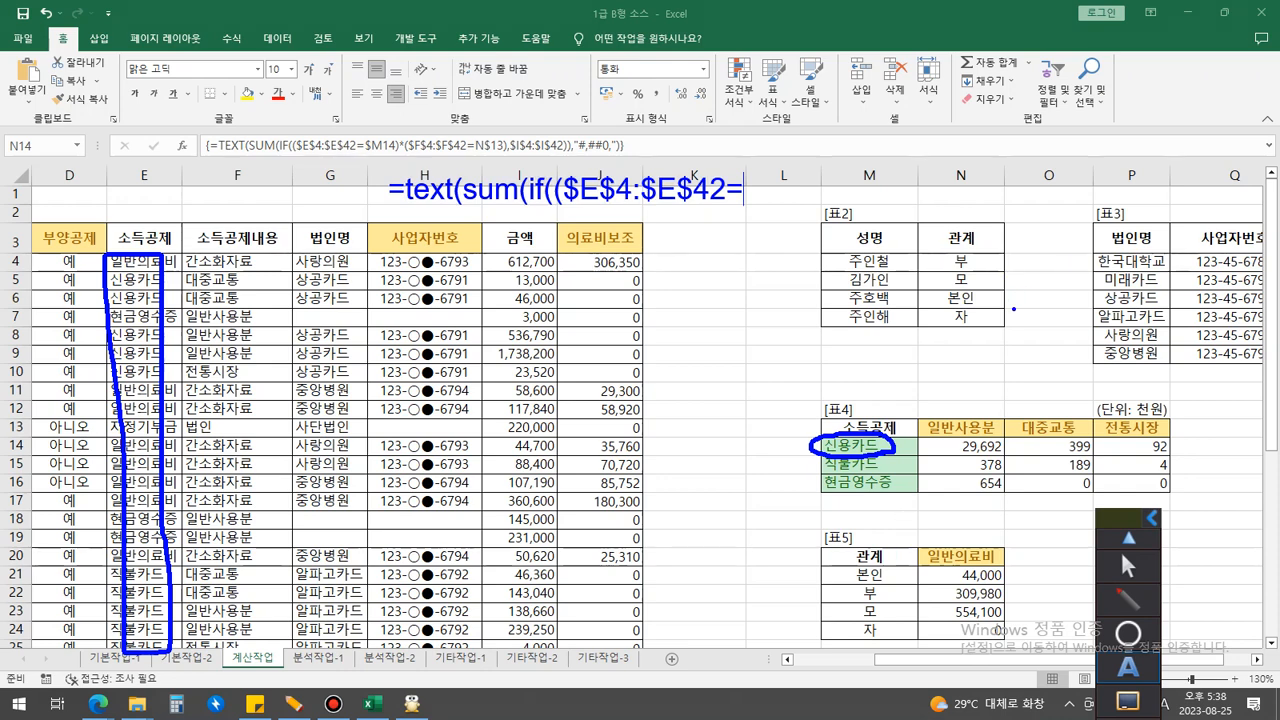
click(1128, 665)
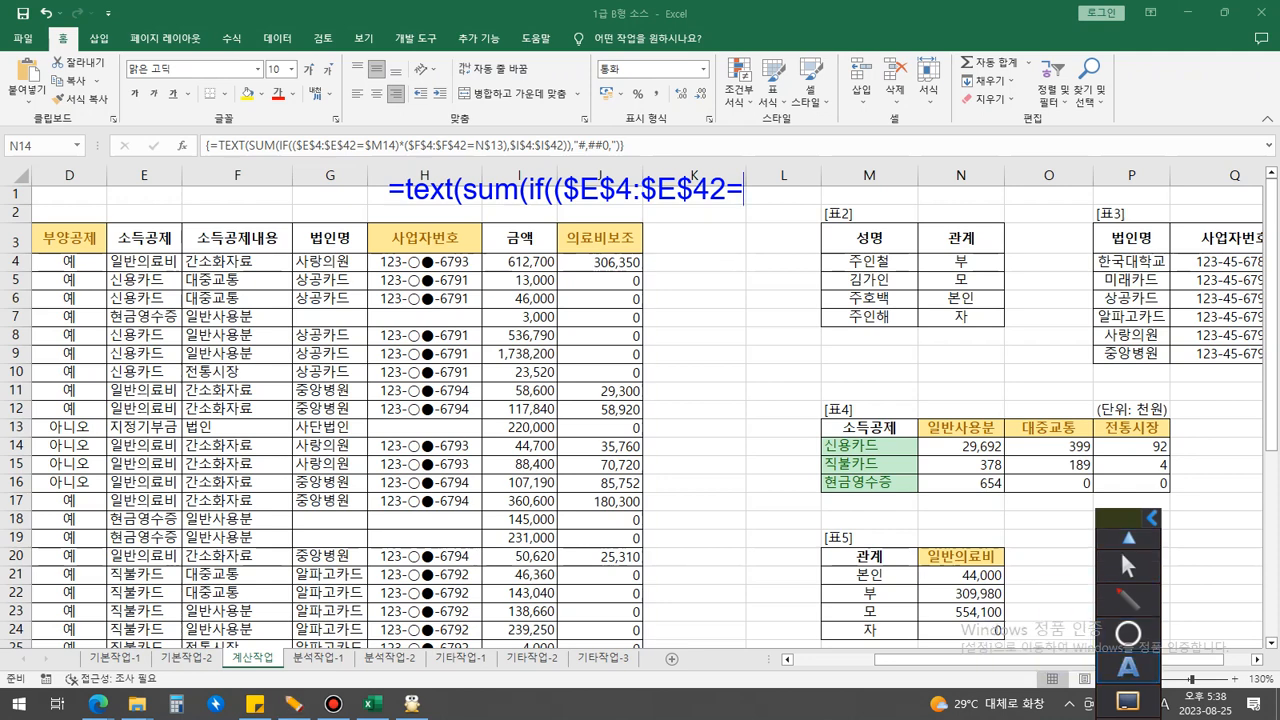
text(M14)
mouse_move(1128, 701)
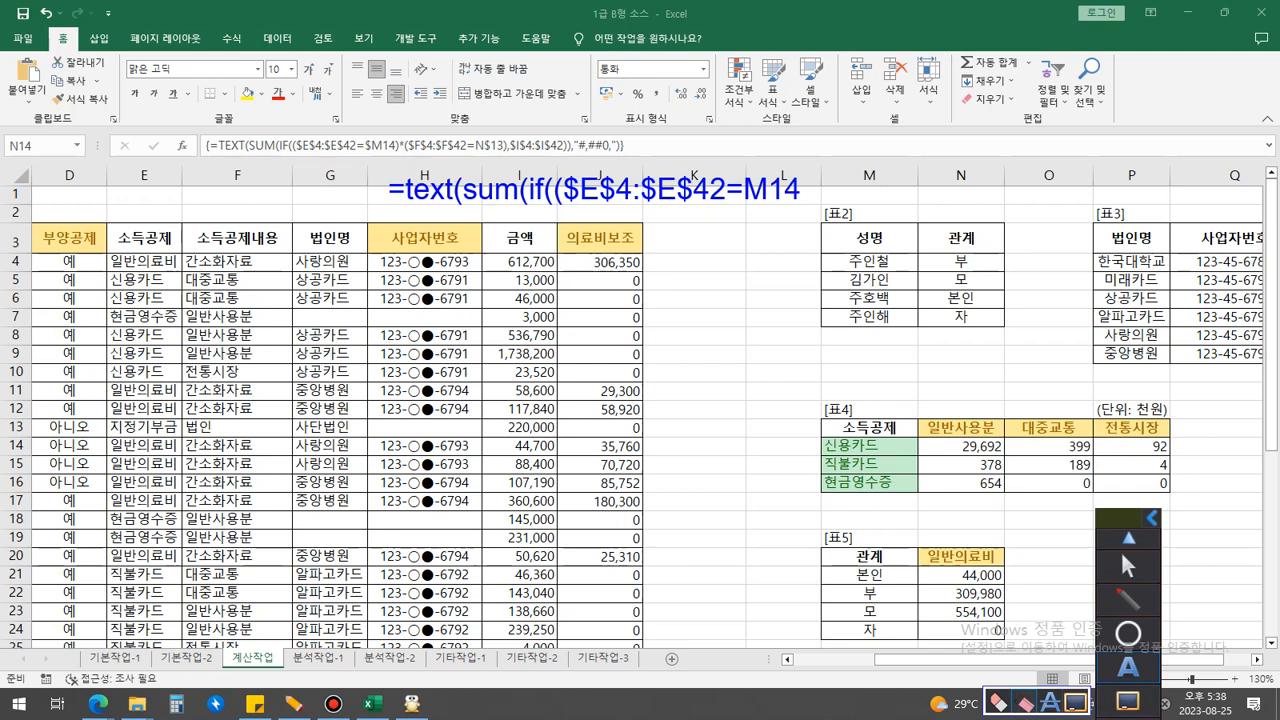
click(998, 701)
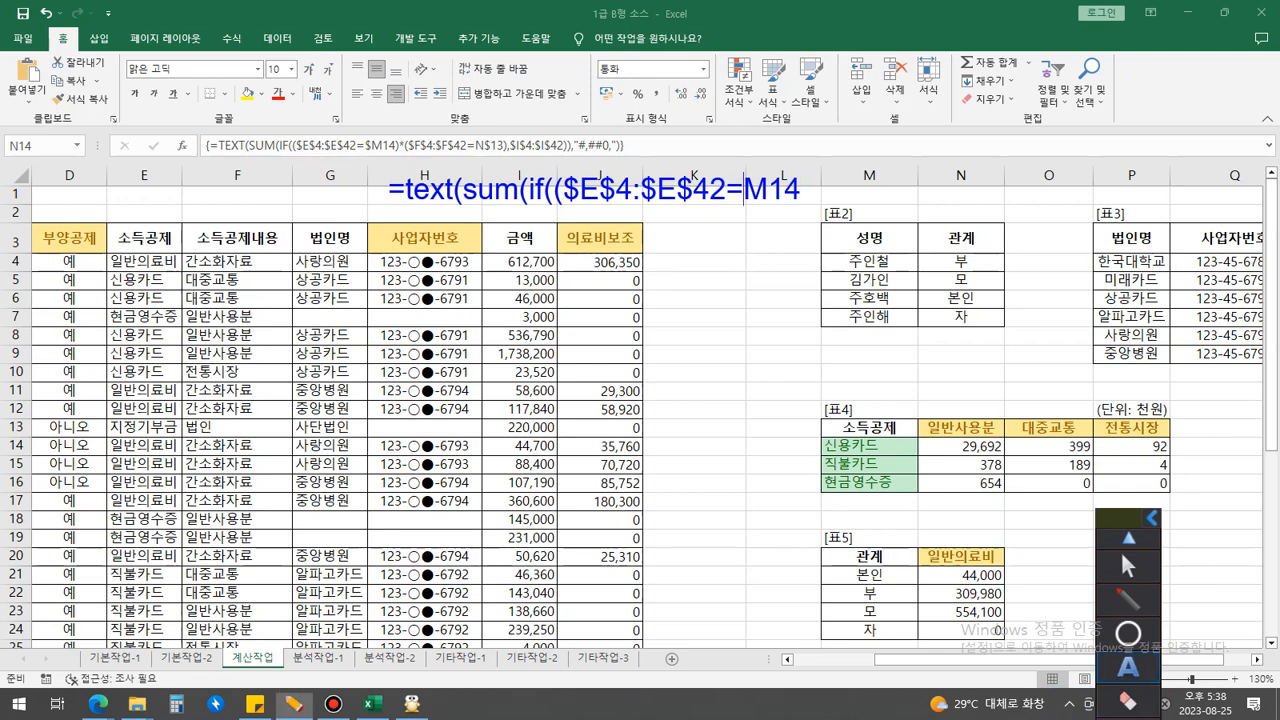
text($)
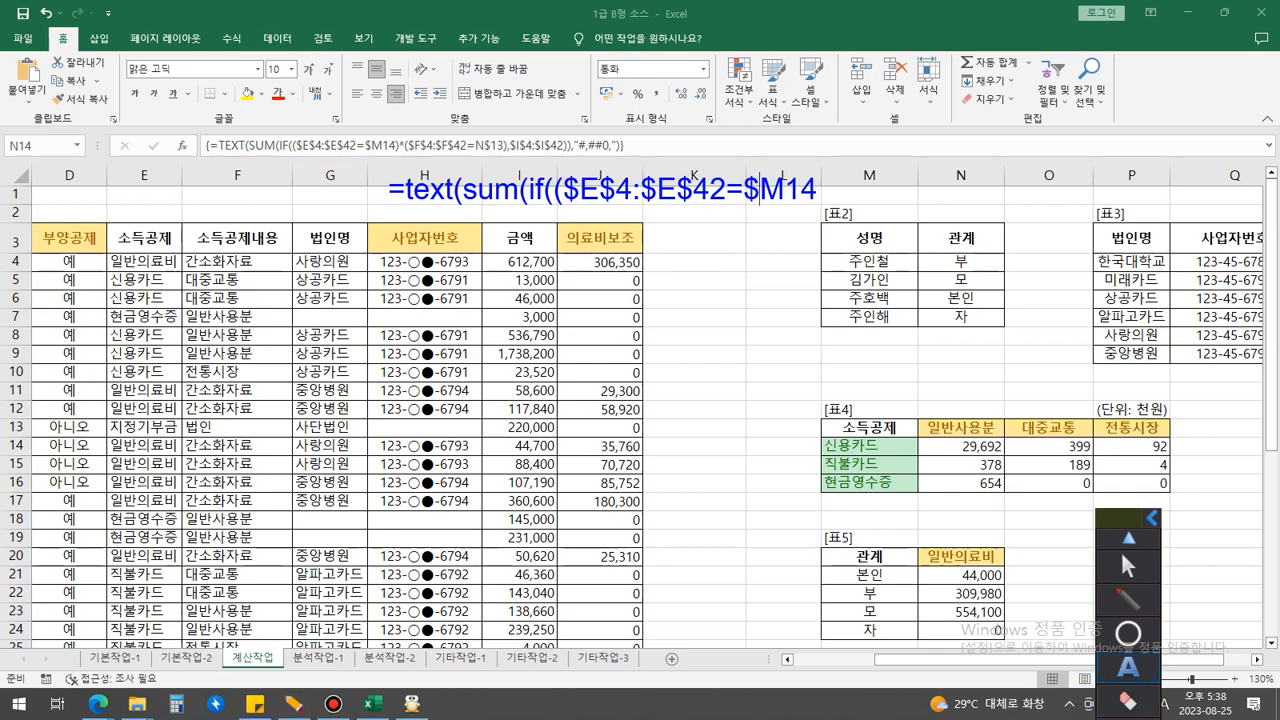
key(Right)
key(Right)
key(Right)
Step: Close the annotation's first condition and append *($F$4:$F$42 with absolute references
text()*(F4:F42)
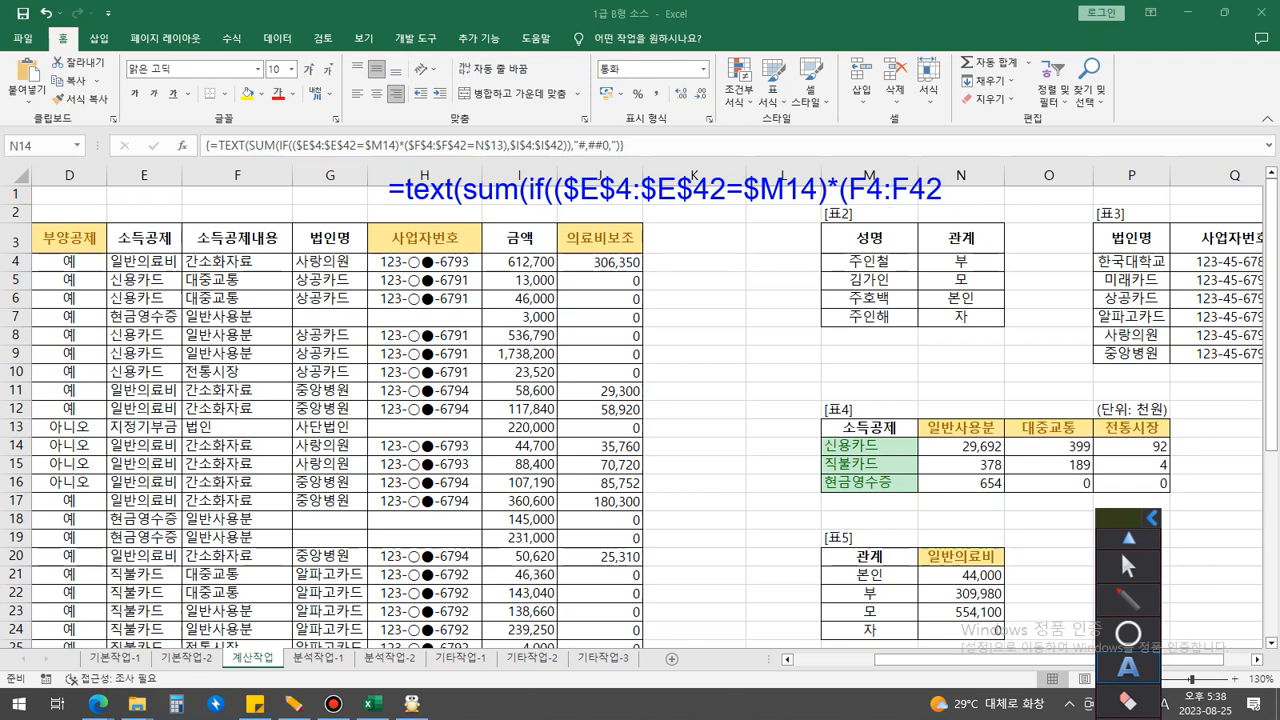
key(Left)
key(Left)
key(Left)
key(Left)
key(Left)
key(Left)
text($)
key(Right)
text($)
key(Right)
key(Right)
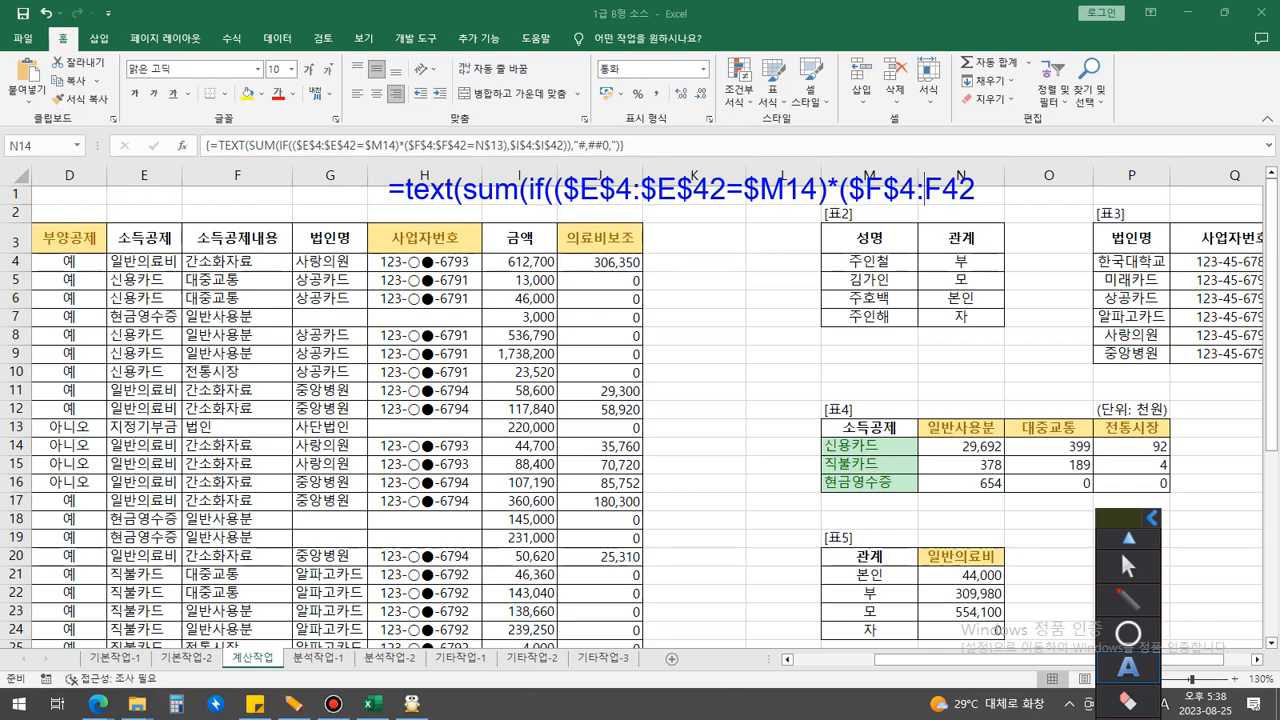
text($)
key(Right)
text($)
key(Right)
key(Right)
Step: Append =N$13 to the annotation's second condition, temporarily marking the 소득공제내용 column and the 일반사용분 header in 표4
text(=)
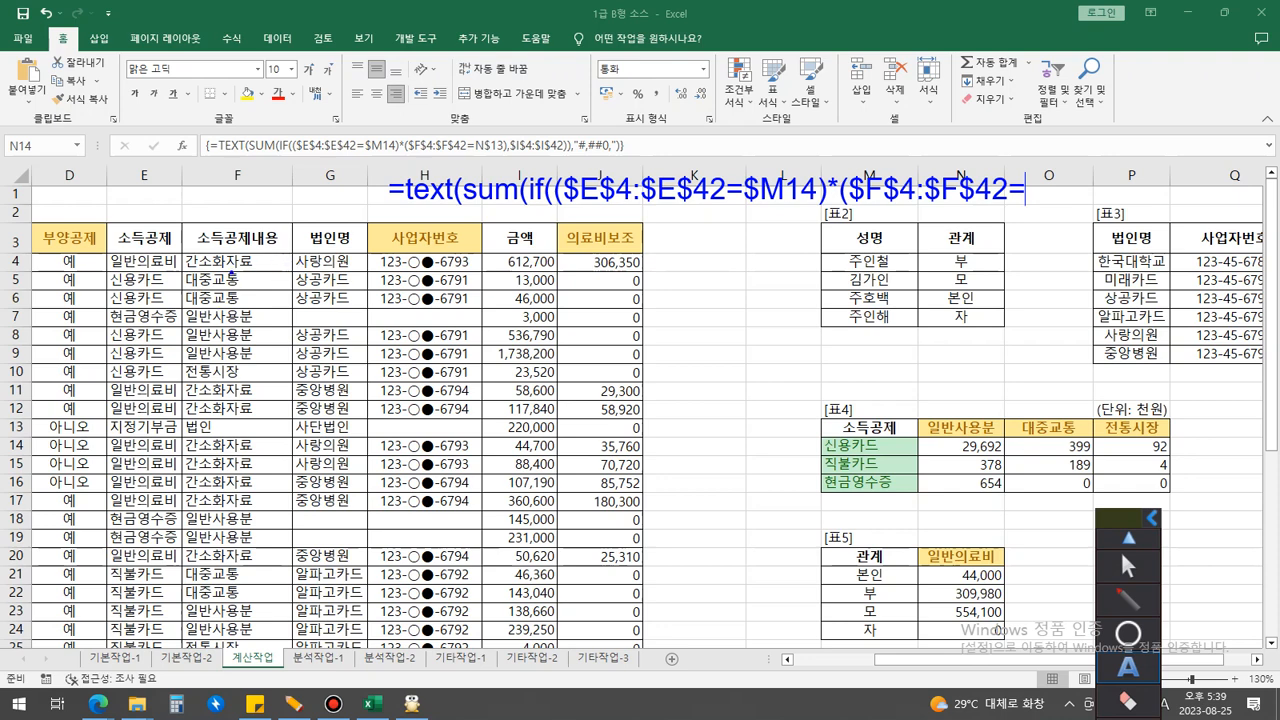
mouse_move(211, 261)
mouse_down()
mouse_move(183, 628)
mouse_move(252, 665)
mouse_move(270, 248)
mouse_move(209, 253)
mouse_up()
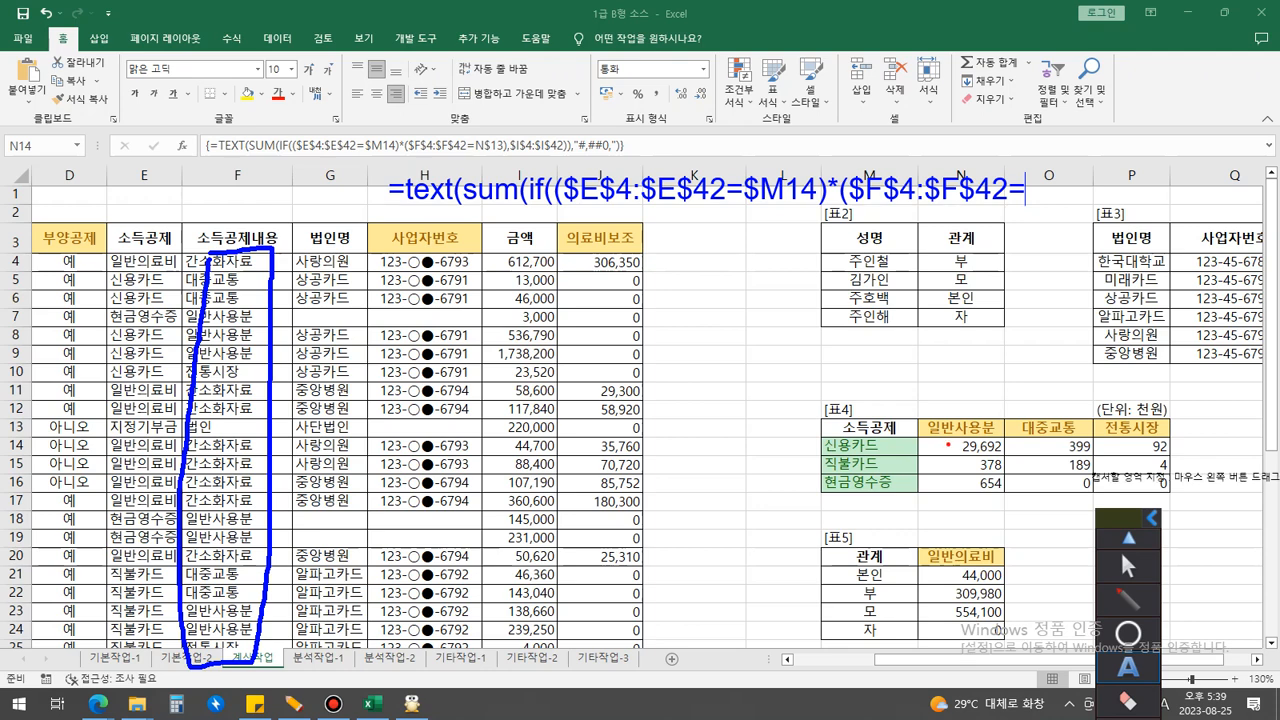
mouse_move(922, 415)
mouse_down()
mouse_move(917, 438)
mouse_move(940, 416)
mouse_move(1000, 420)
mouse_move(1001, 442)
mouse_move(919, 429)
mouse_up()
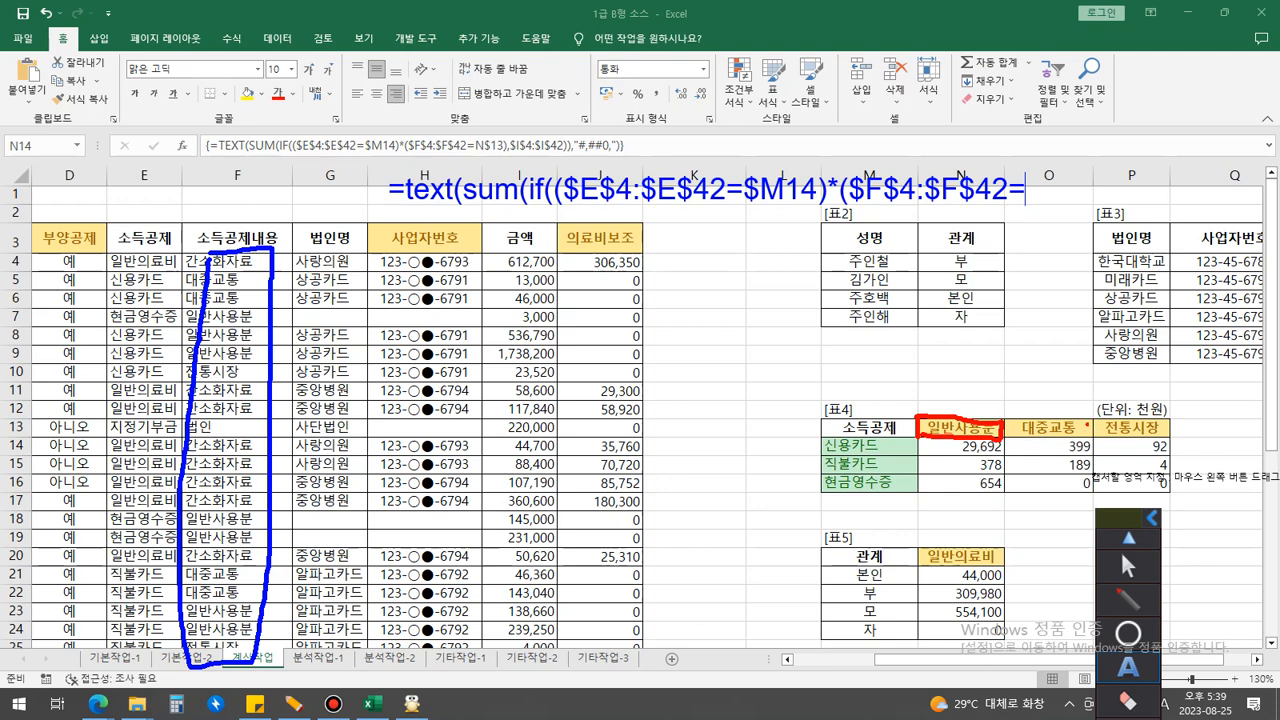
key(Escape)
click(1128, 667)
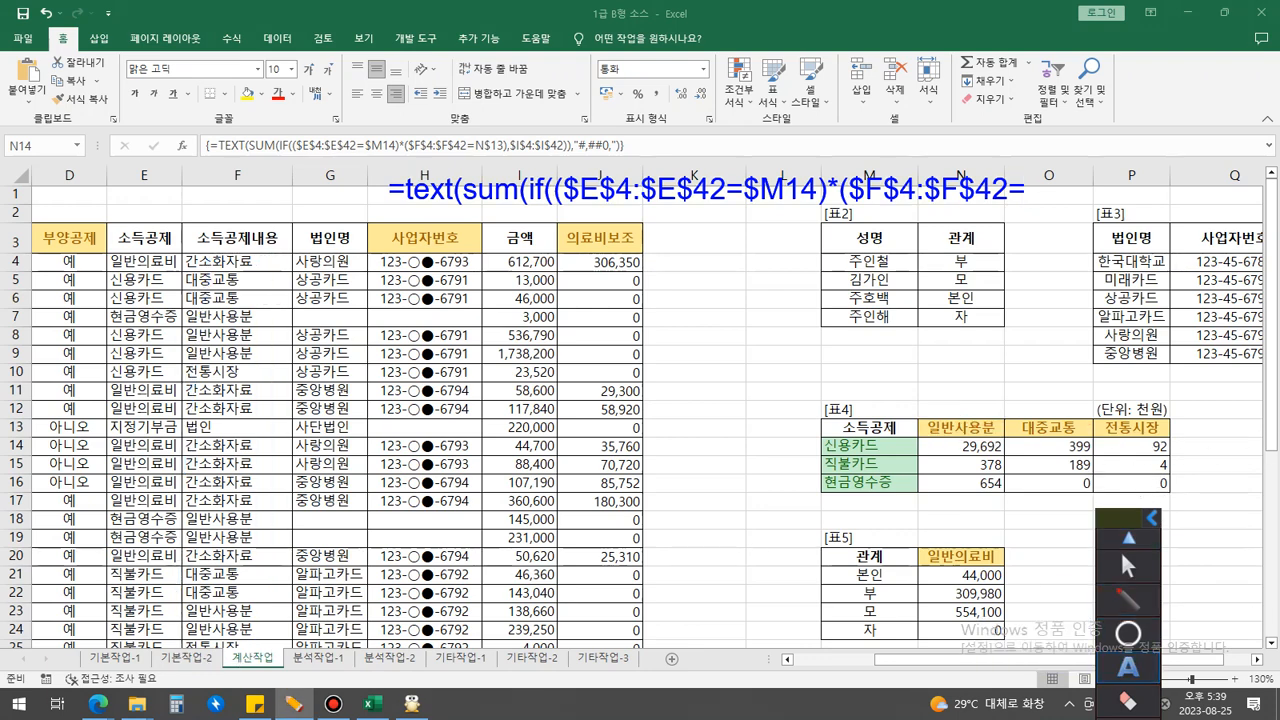
text(N)
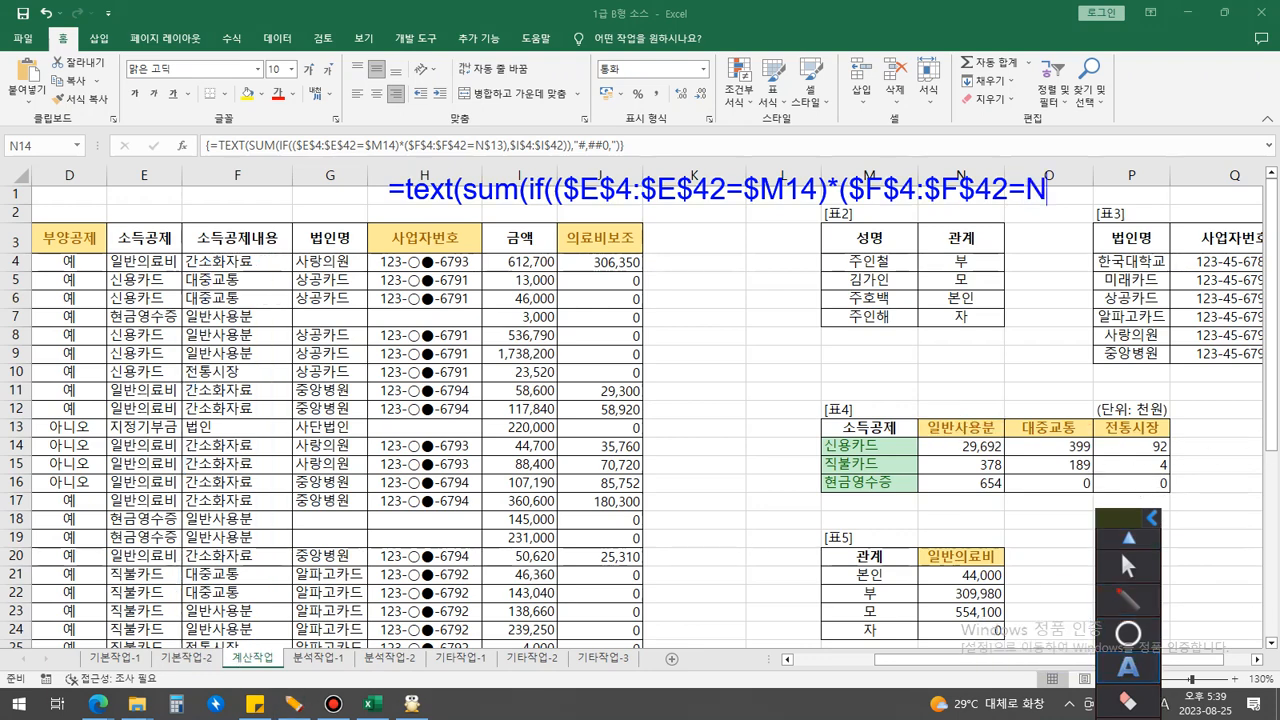
text(13)
key(Left)
key(Left)
text($)
key(Right)
key(Right)
Step: Close the annotation's second condition and append the sum range I4:I42
text(),)
text(I4I42)
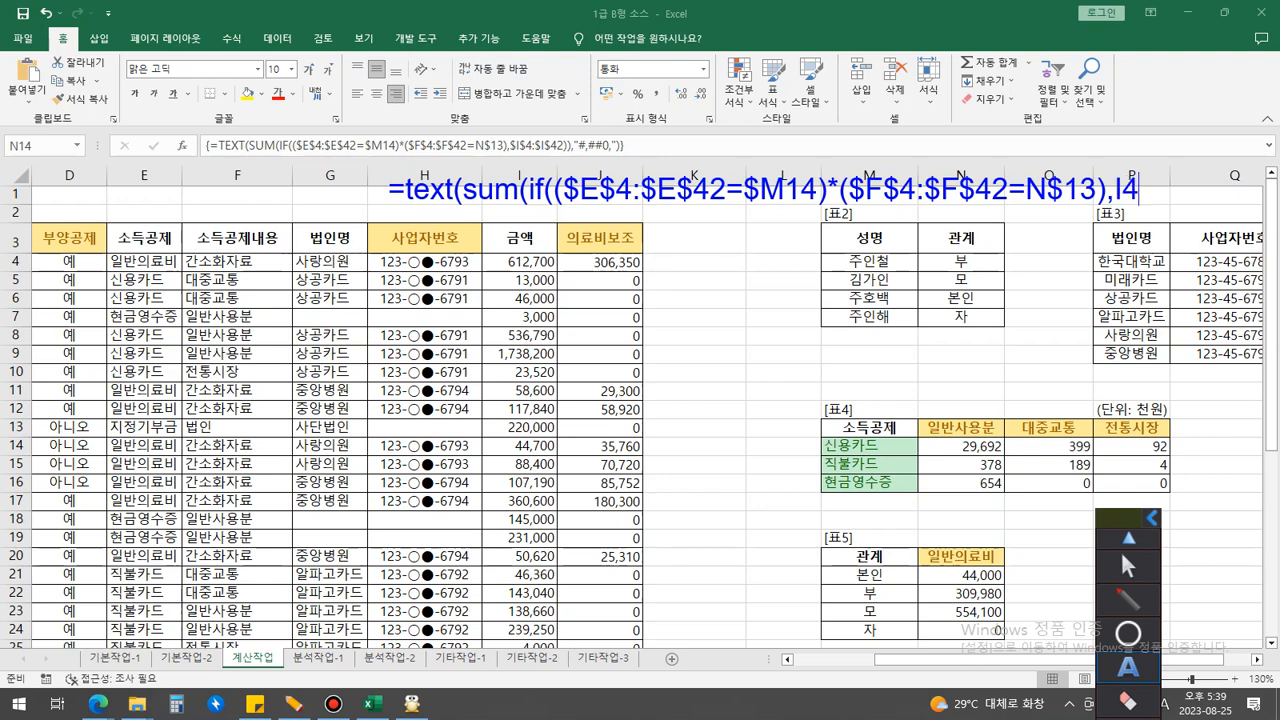
key(Left)
key(Left)
key(Left)
text(:)
Step: Make the annotation's sum range absolute as $I$4:$I$42
key(Left)
key(Left)
key(Left)
text($)
key(Right)
text($)
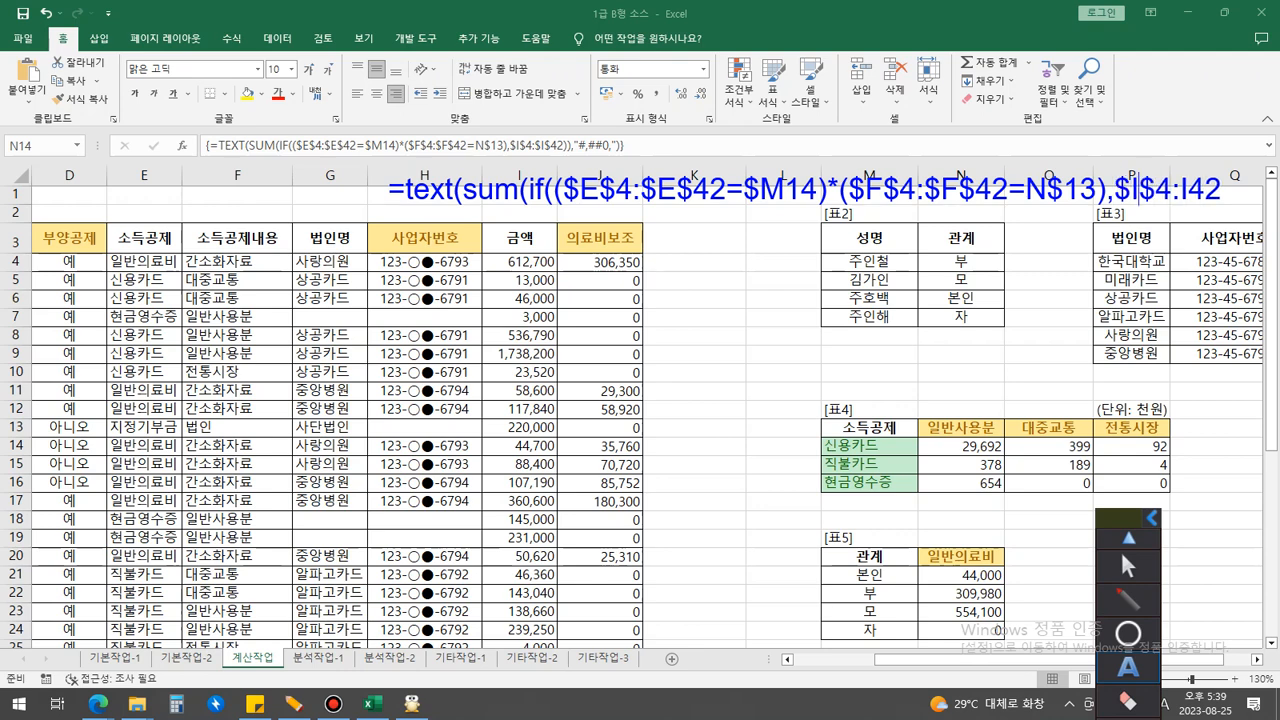
key(Right)
key(Right)
text($)
key(Right)
text($)
key(Right)
key(Right)
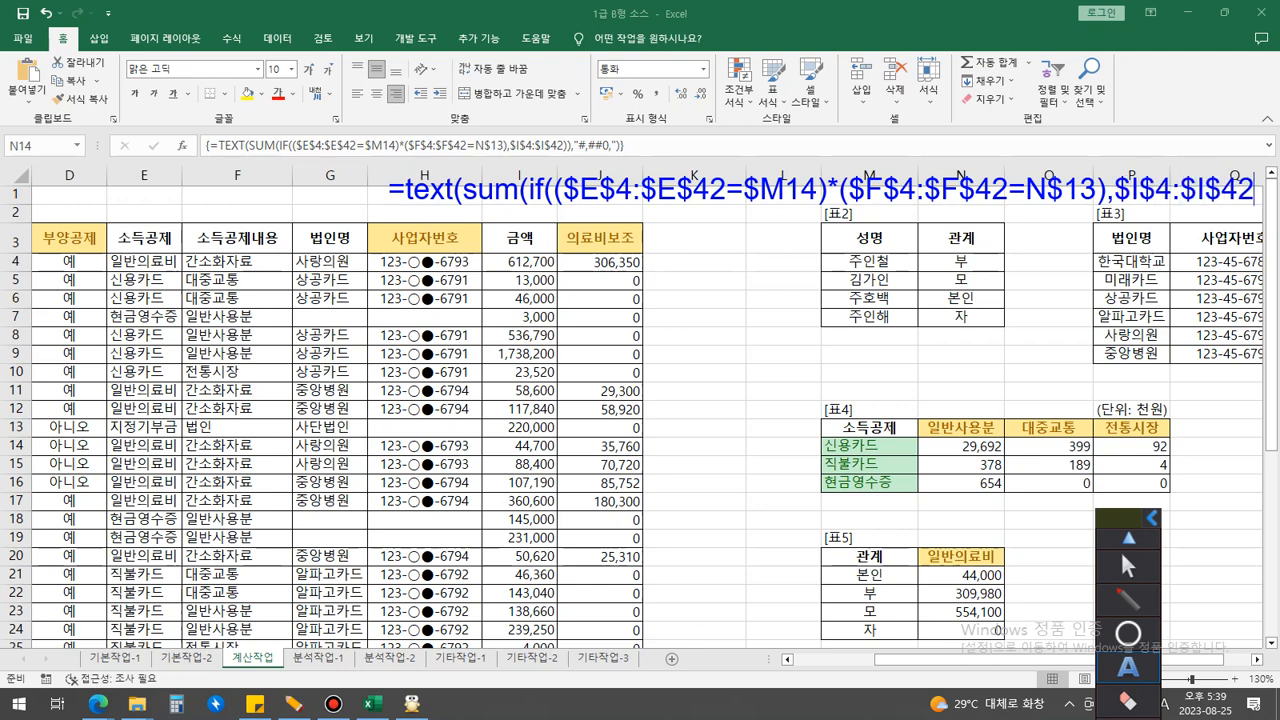
Step: Shift the annotation to start above column D, complete it with )),"#,##0,"), and underline the number format's two commas
click(430, 190)
drag(397, 158, 86, 161)
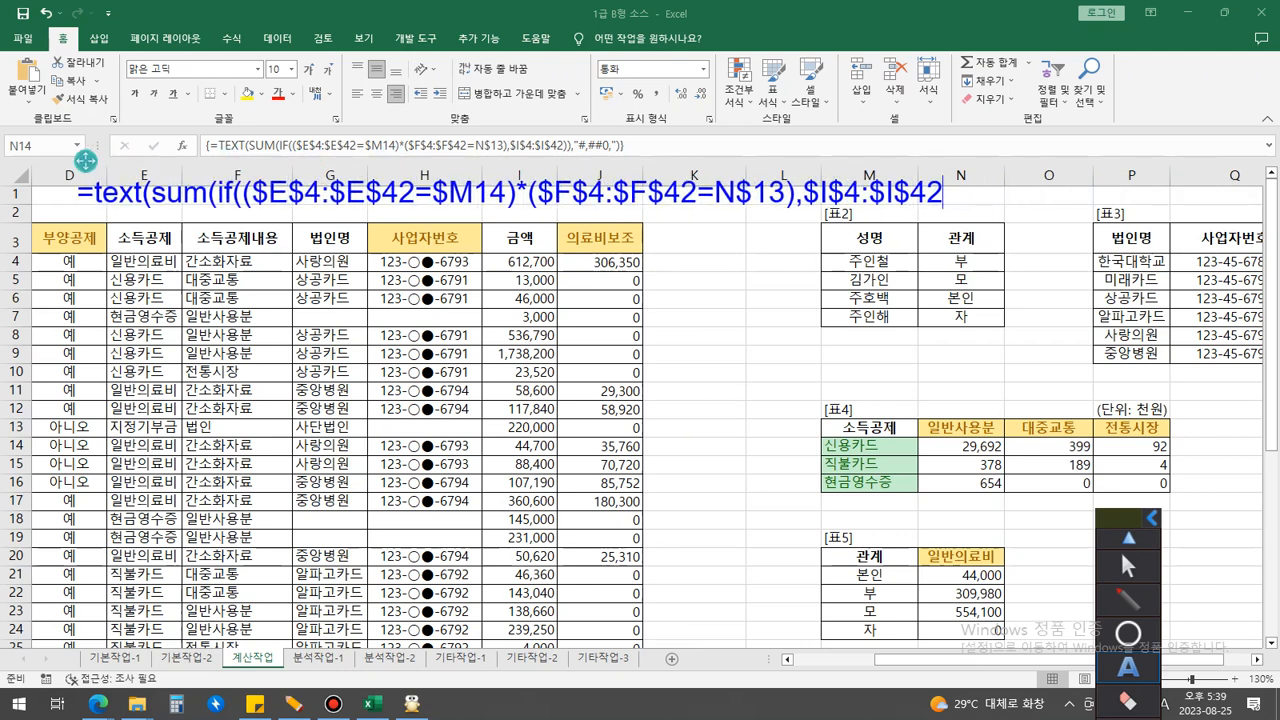
text()))
text(,")
text(#)
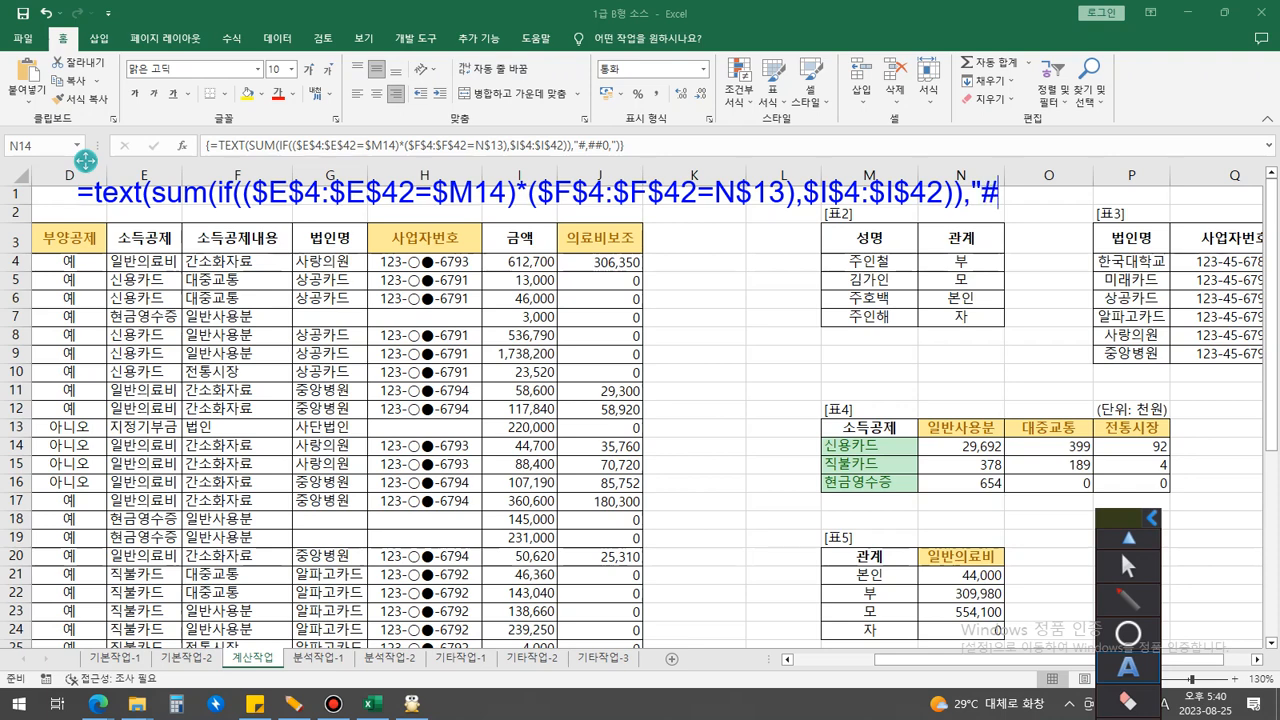
text(,###)
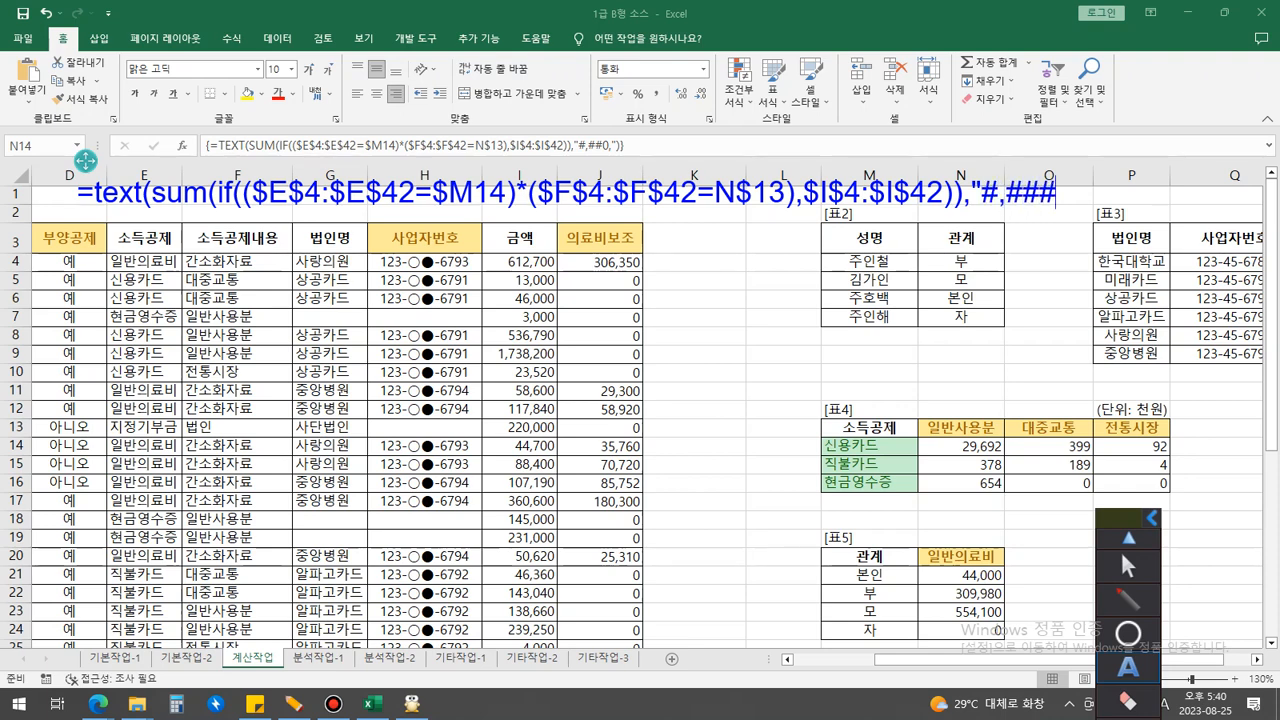
key(BackSpace)
text(0)
text(,)
text("))
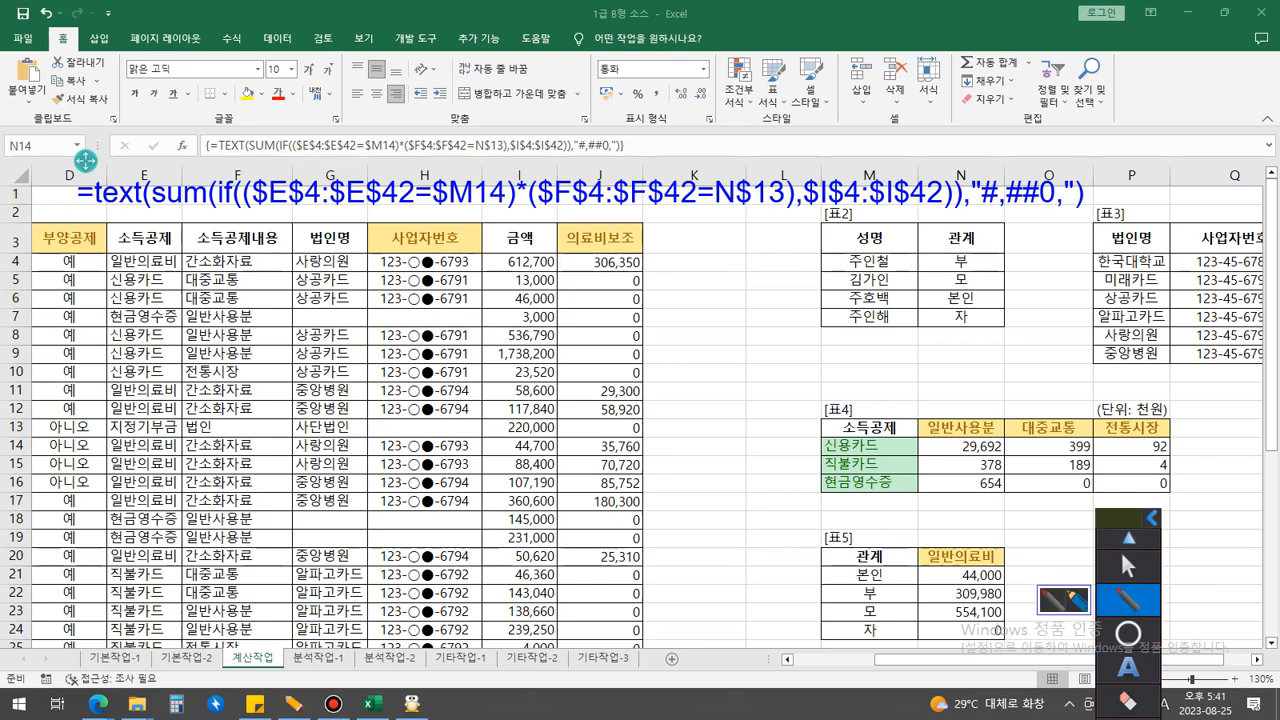
drag(990, 210, 1061, 212)
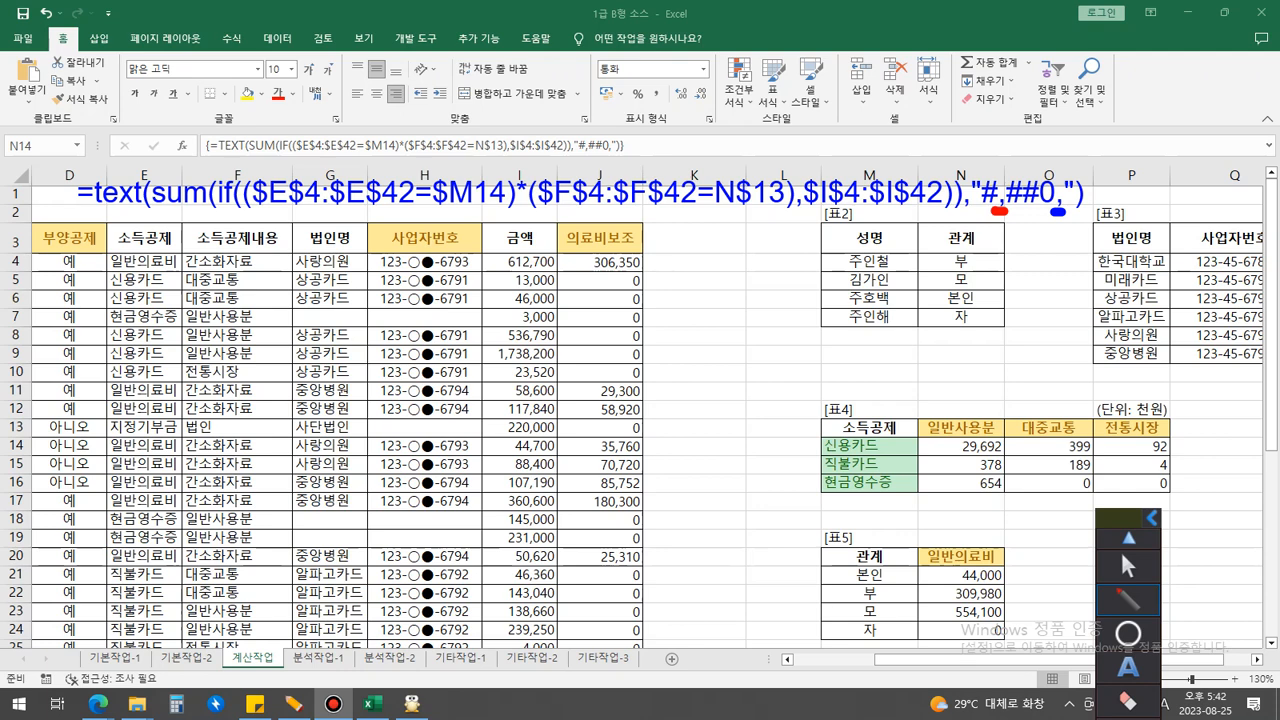
Step: Outline the 소득공제 column values, underline the 일반의료비 header in 표5, and erase these marks
mouse_move(118, 250)
mouse_down()
mouse_move(128, 660)
mouse_move(186, 545)
mouse_move(190, 250)
mouse_move(120, 258)
mouse_up()
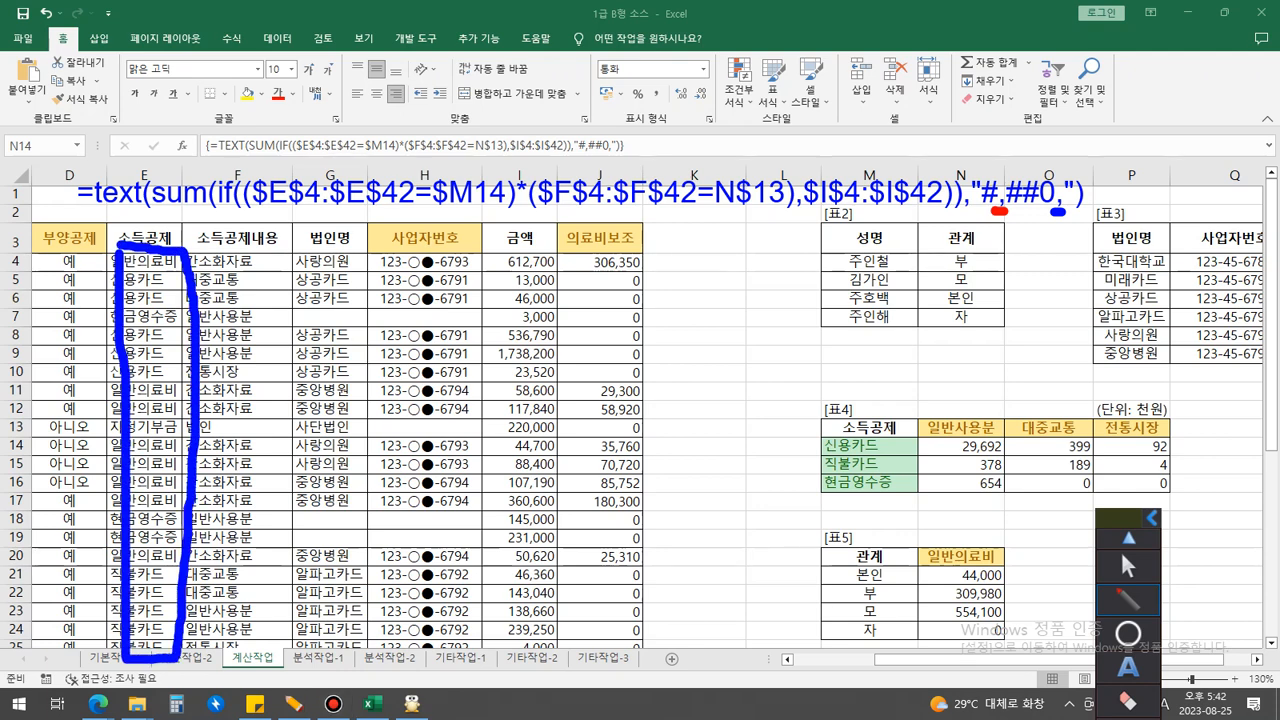
click(919, 563)
mouse_move(919, 563)
mouse_down()
mouse_move(1006, 562)
mouse_move(1018, 519)
mouse_up()
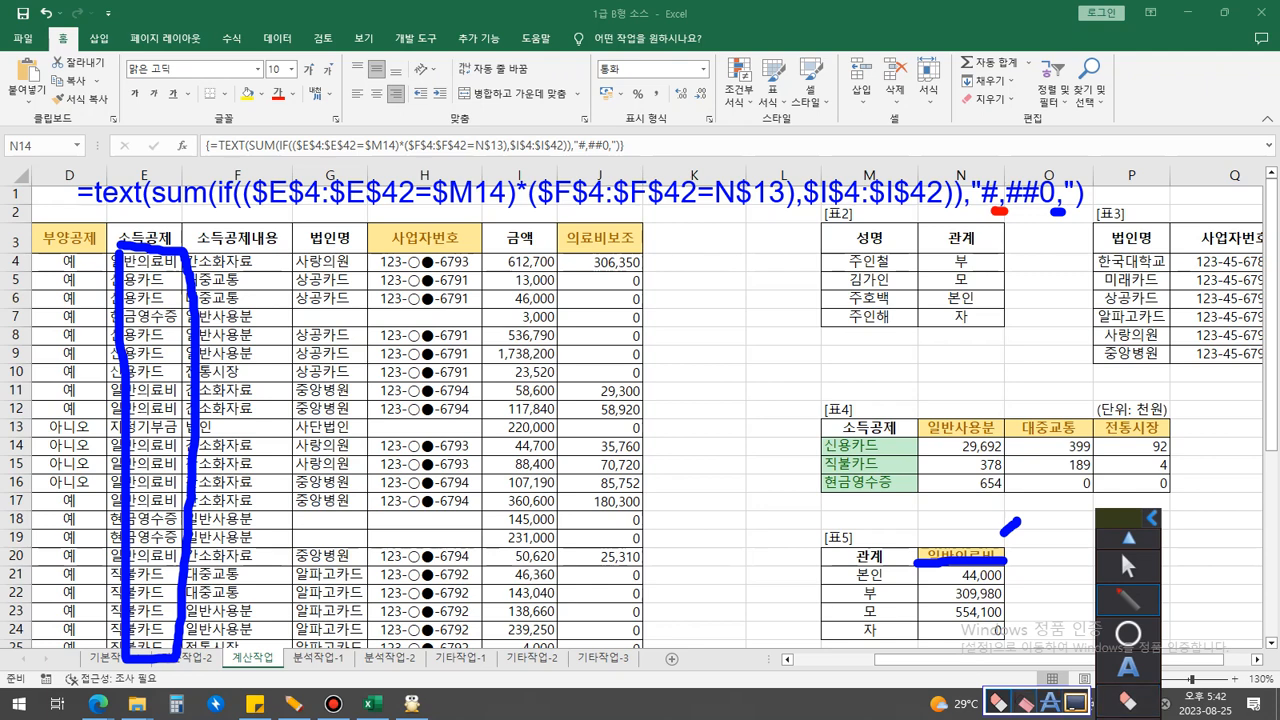
key(ctrl+z)
key(ctrl+z)
key(ctrl+z)
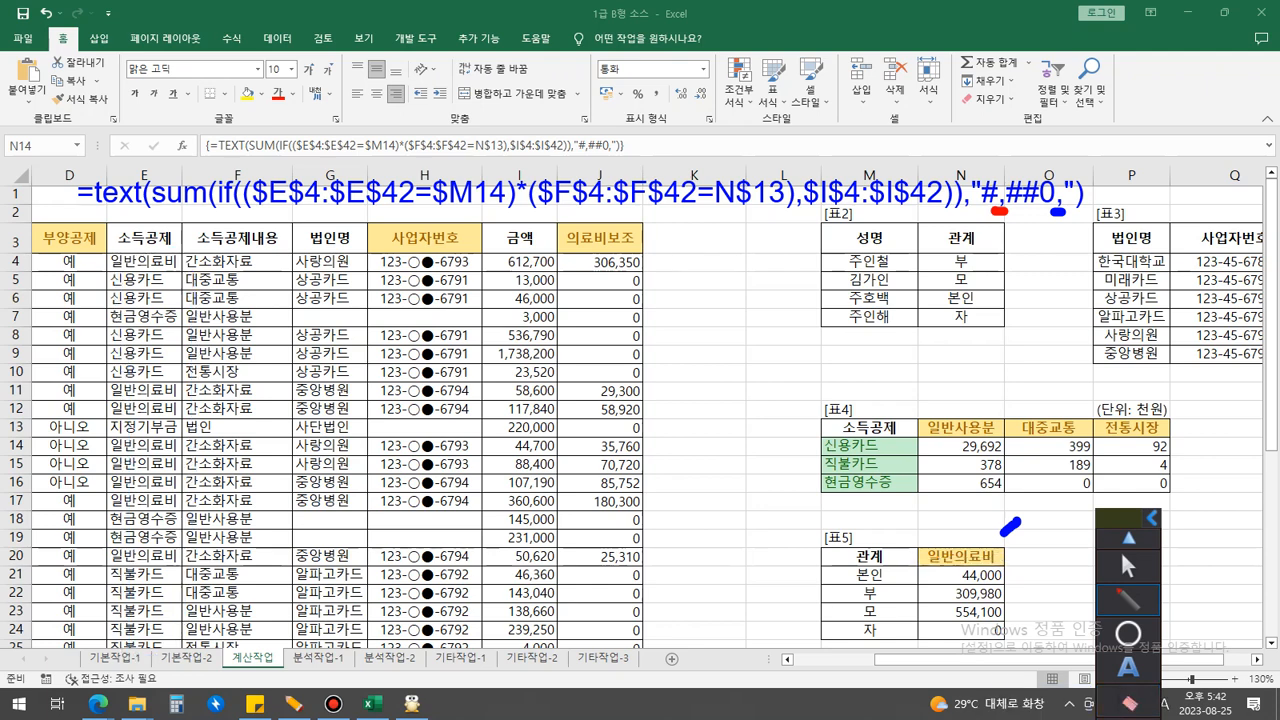
click(1128, 667)
click(1128, 600)
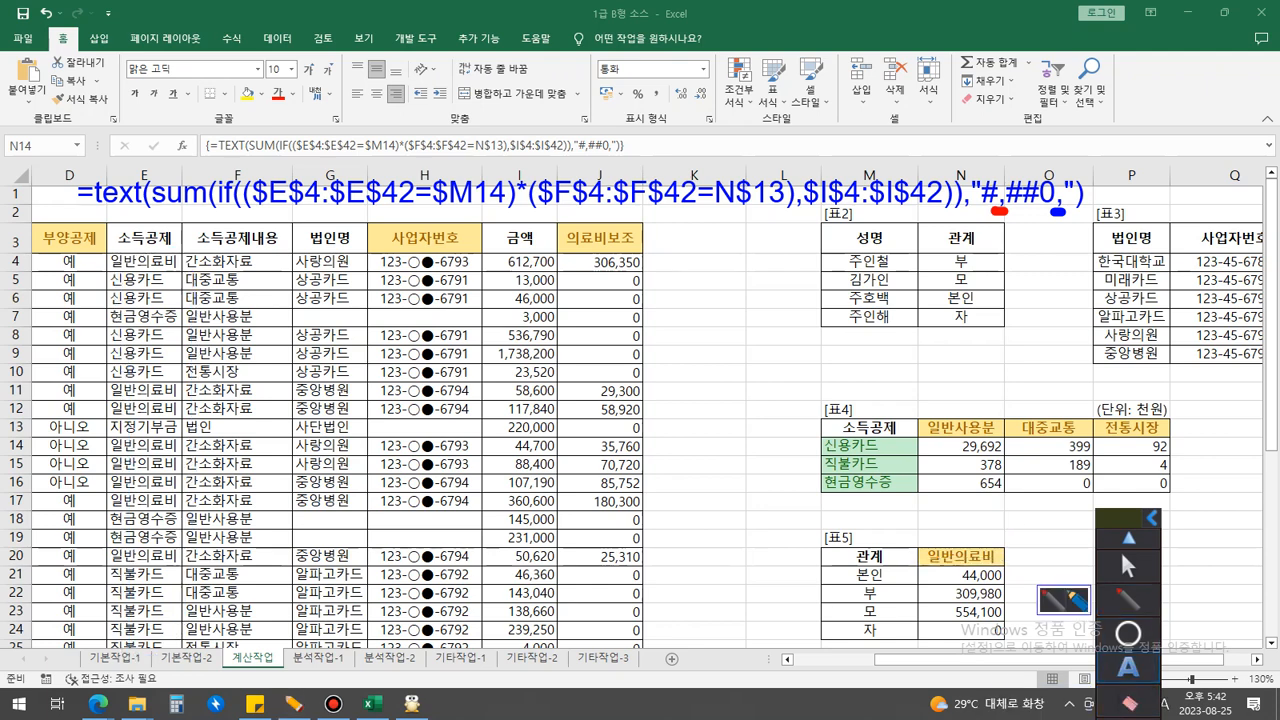
Step: Select the 본인 result cell N21 in 표5 and shift the existing TEXT formula annotation slightly
click(1128, 567)
click(961, 575)
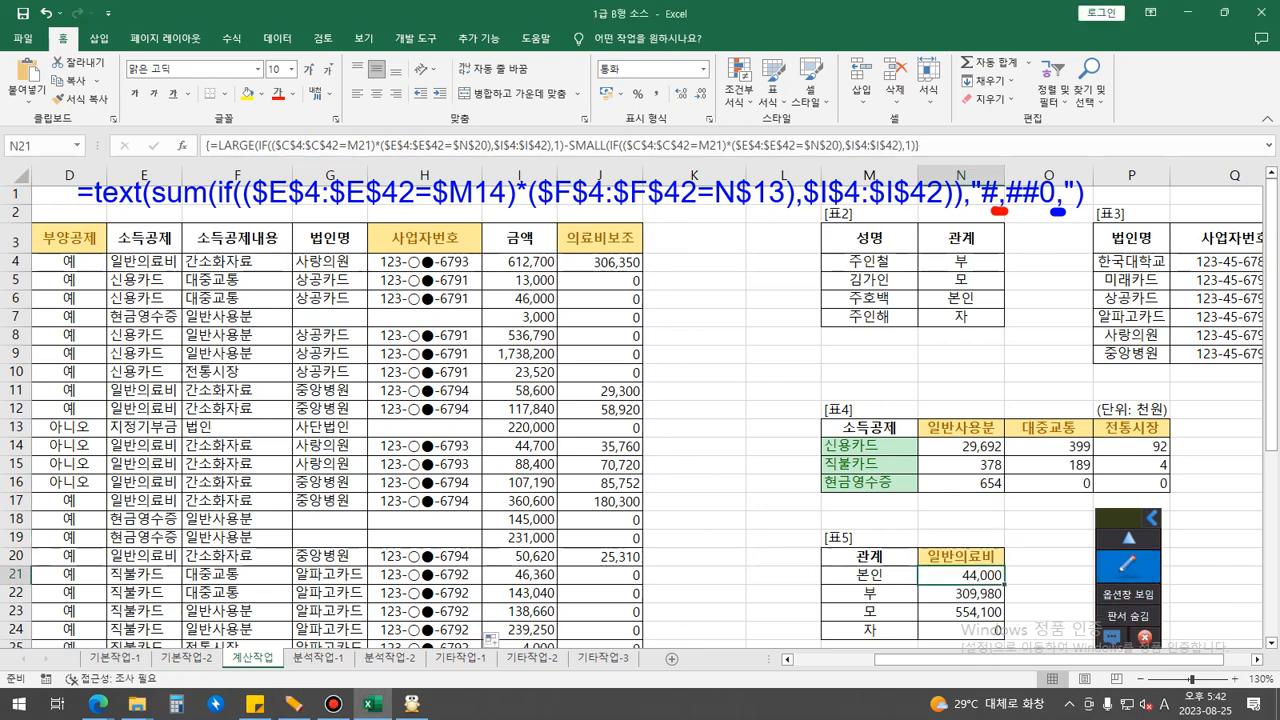
click(1128, 567)
click(1128, 667)
drag(86, 161, 98, 136)
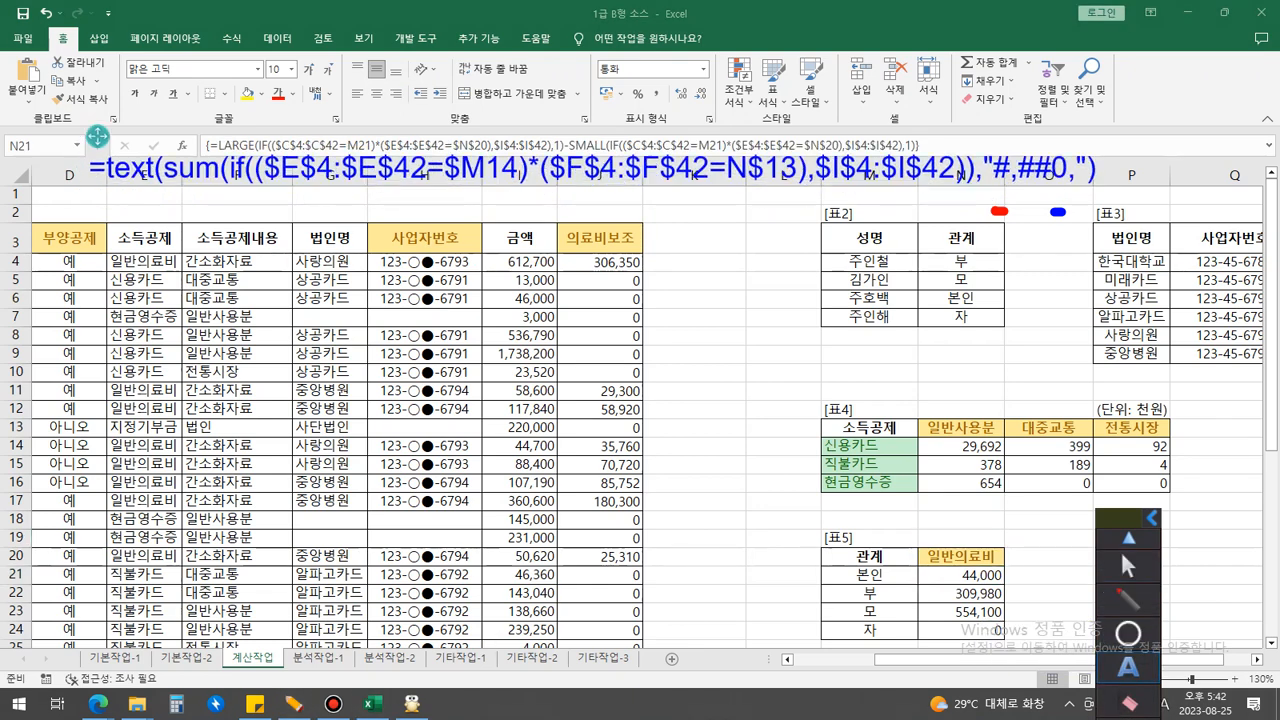
Step: Start a new text annotation beneath the TEXT formula containing =large(if((E4:E42
click(94, 176)
text(=)
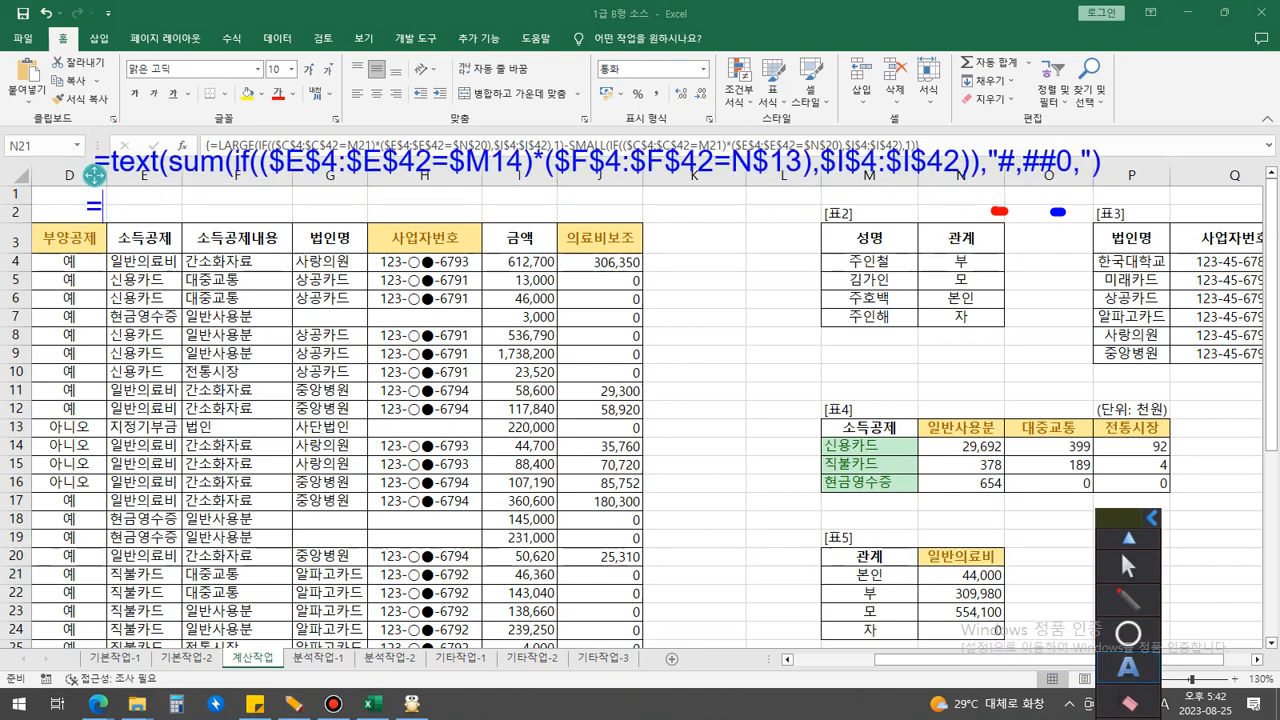
text(large)
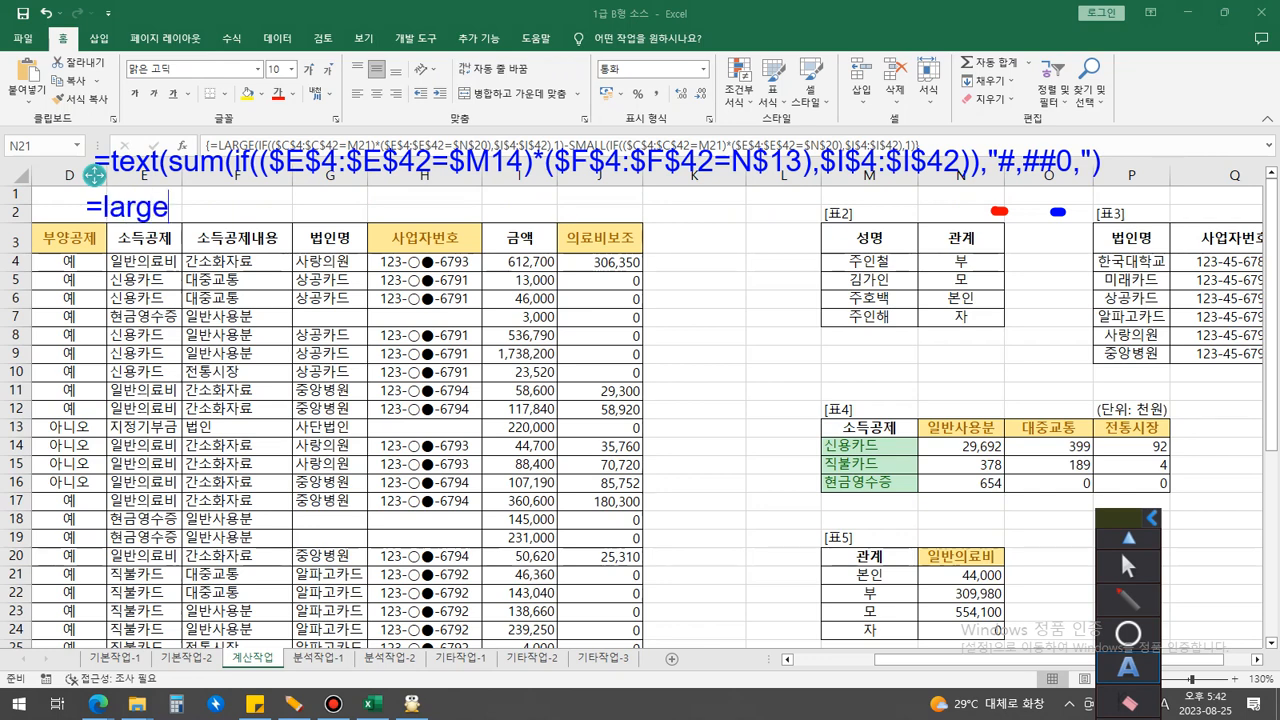
text((if(()
text(E)
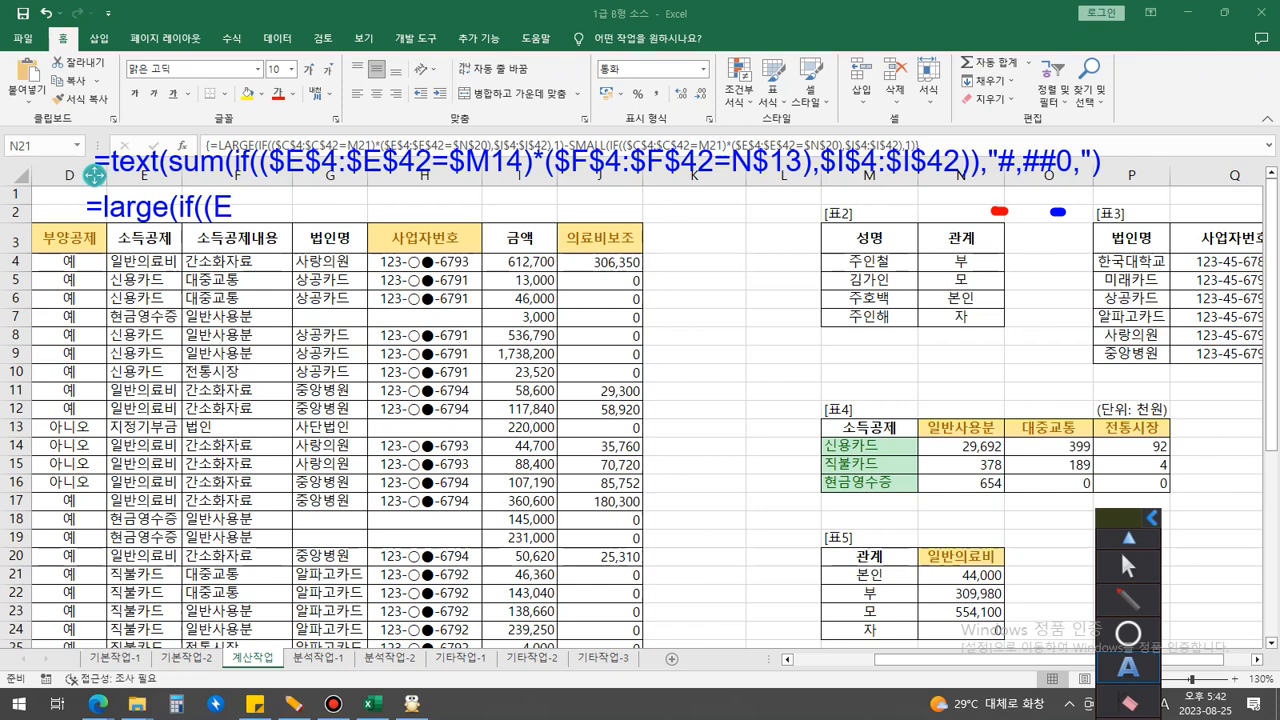
text(4:E42)
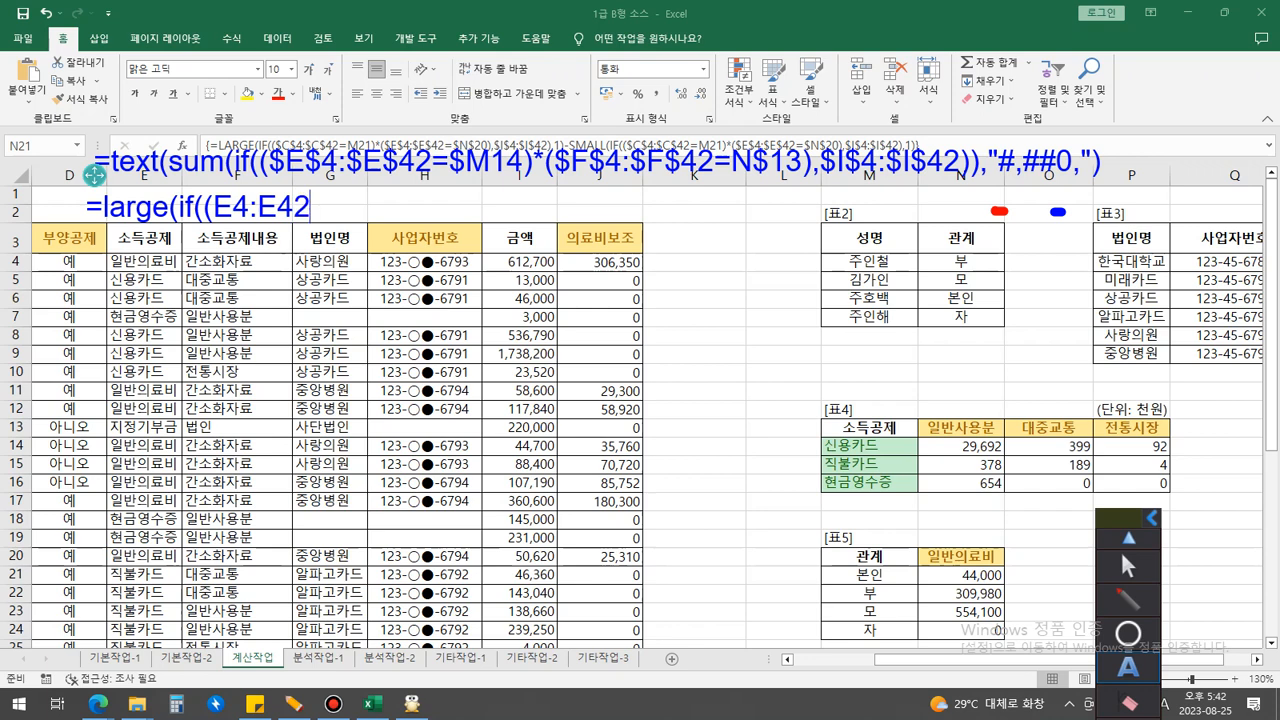
Step: Make the new annotation's range absolute as $E$4:$E$42 and append an equals sign
key(Left)
key(Left)
key(Left)
key(Left)
key(Left)
key(Left)
text($)
key(Right)
text($)
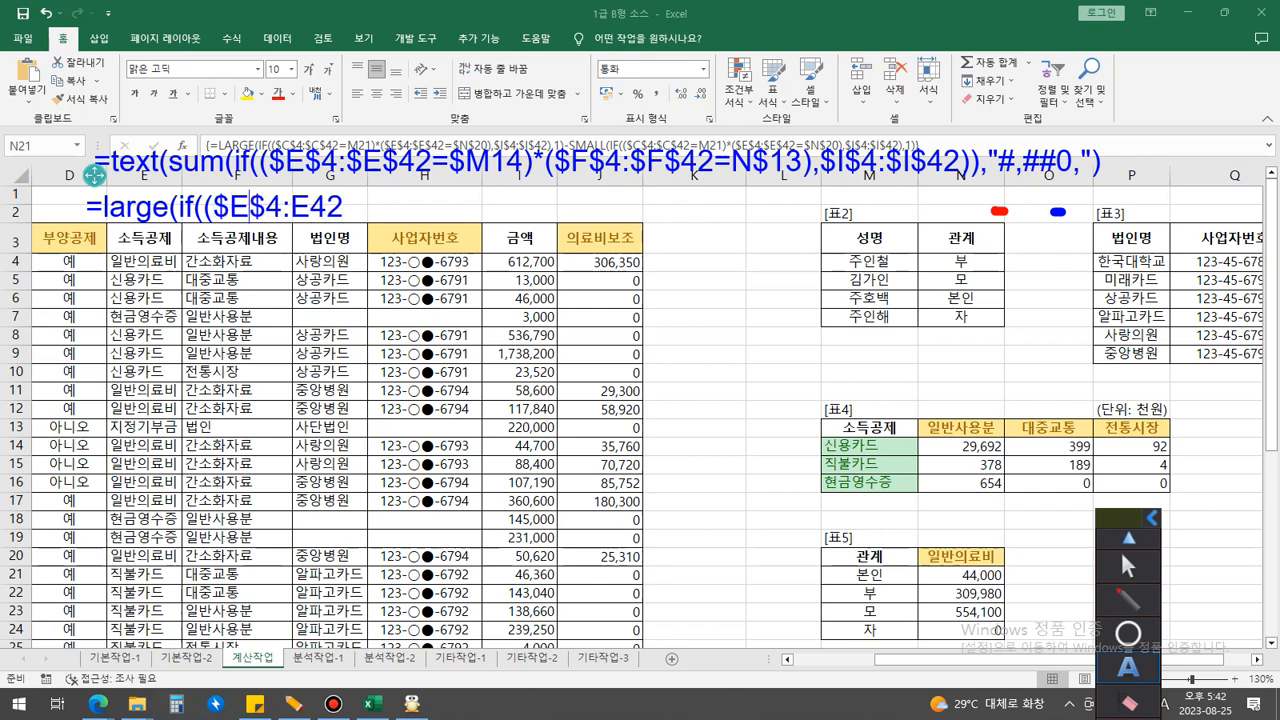
key(Right)
key(Right)
key(Right)
text($)
key(Right)
text($)
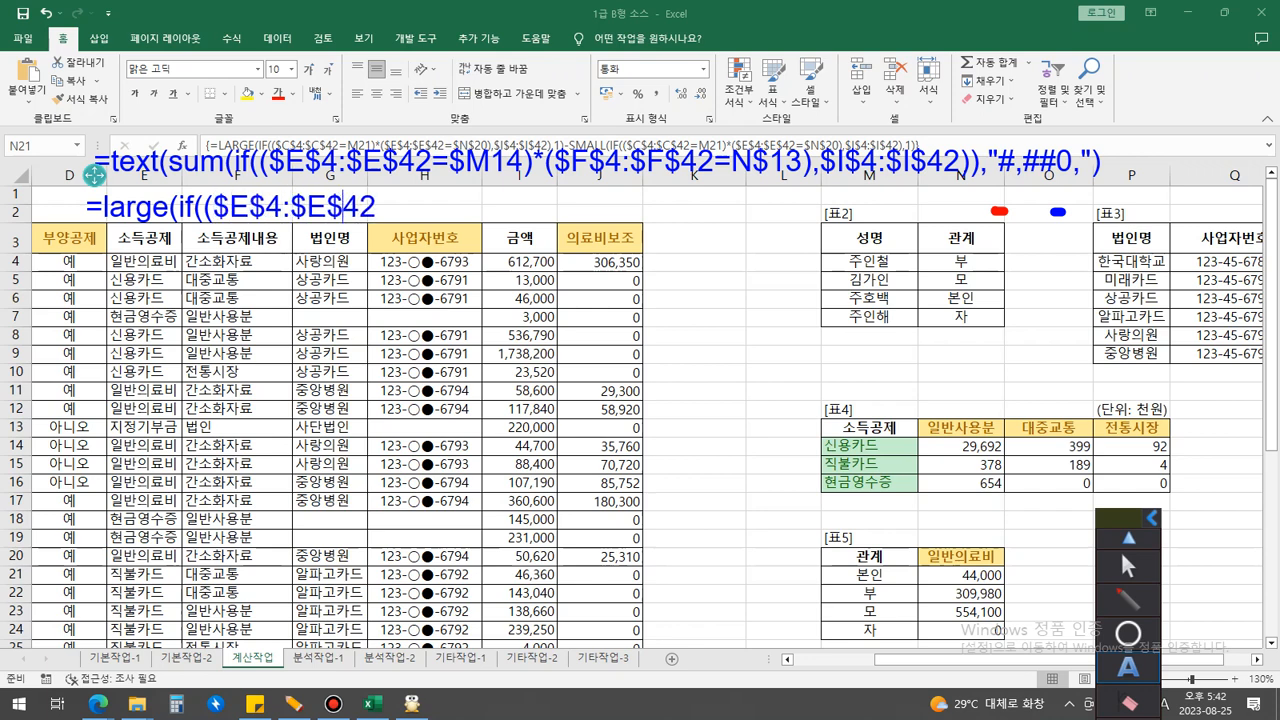
key(Right)
key(Right)
text(=)
text(M)
key(BackSpace)
click(1128, 567)
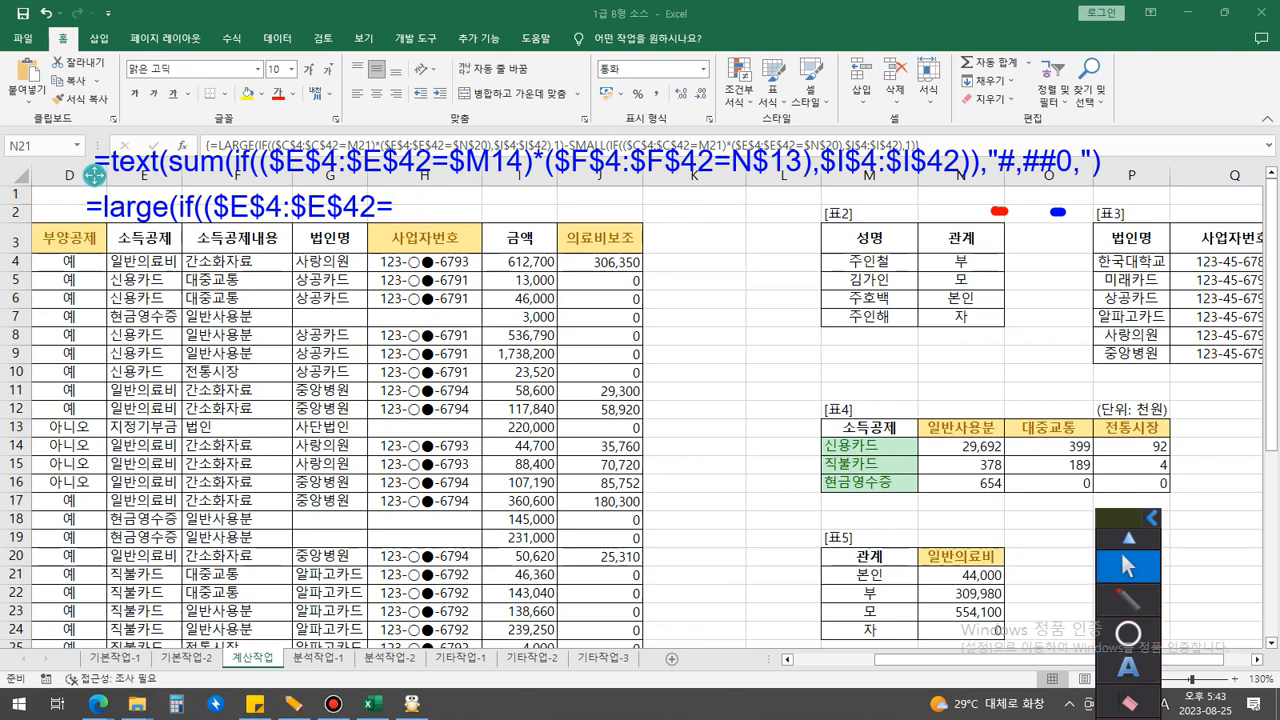
click(869, 575)
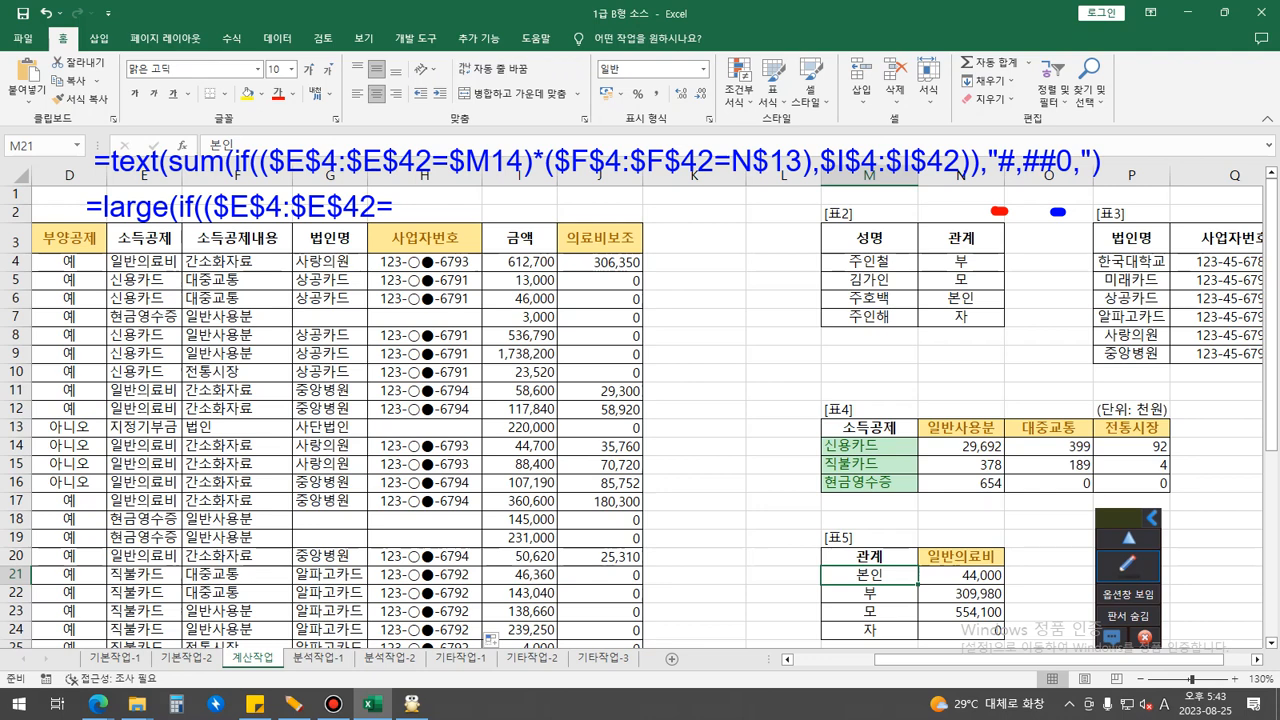
click(1128, 567)
click(1128, 667)
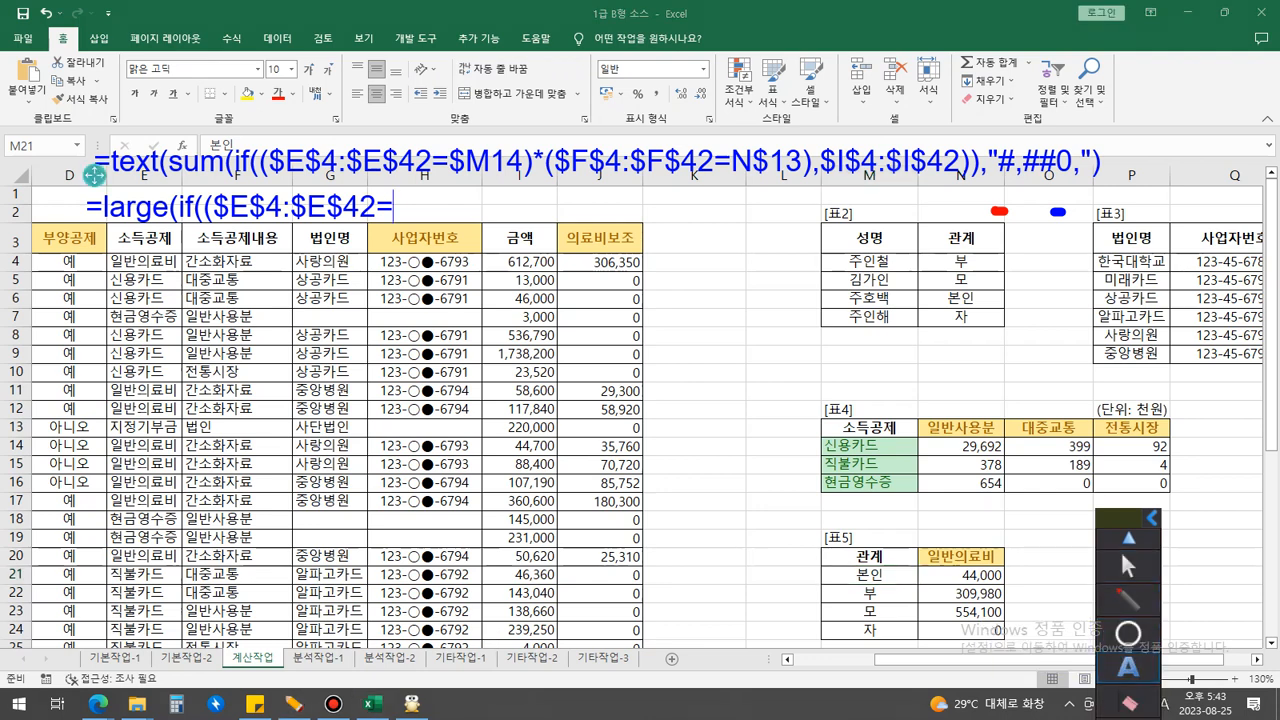
text(M21)
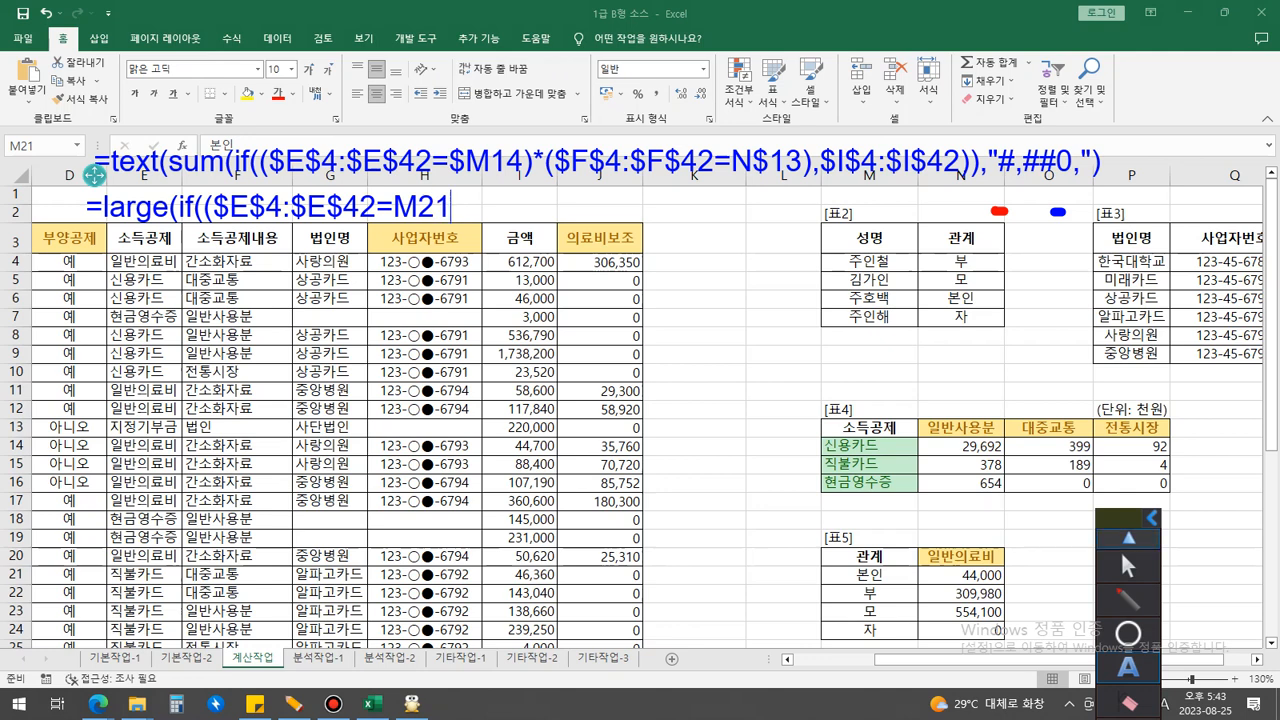
key(BackSpace)
key(BackSpace)
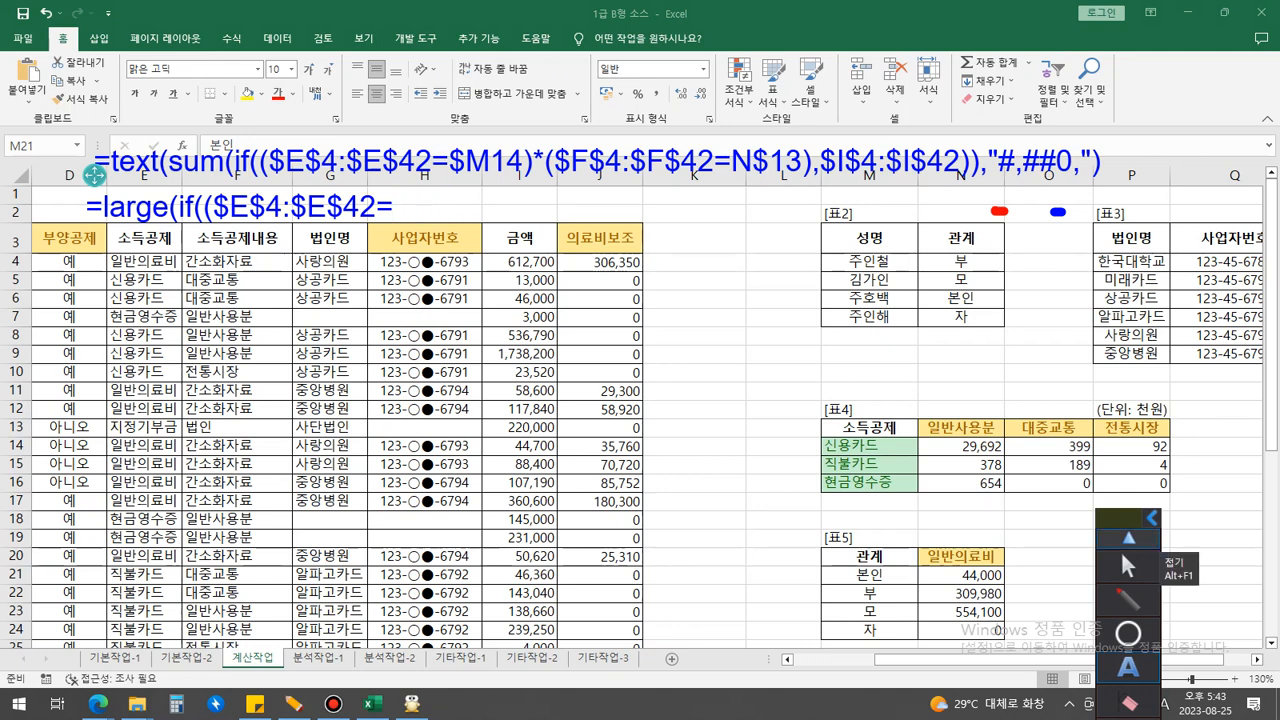
Step: Check the 소득공제 data and the 일반의료비 header in 표5, and complete the comparison with $N$20
click(1128, 567)
click(144, 262)
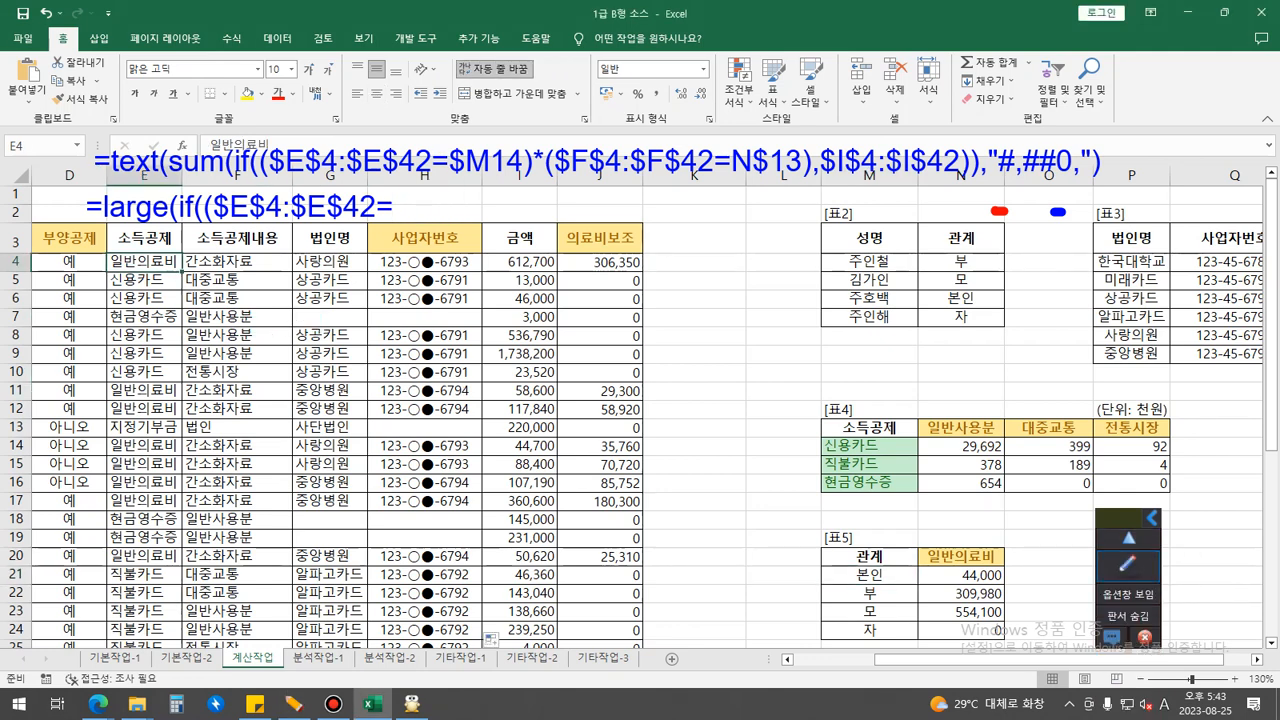
click(1128, 565)
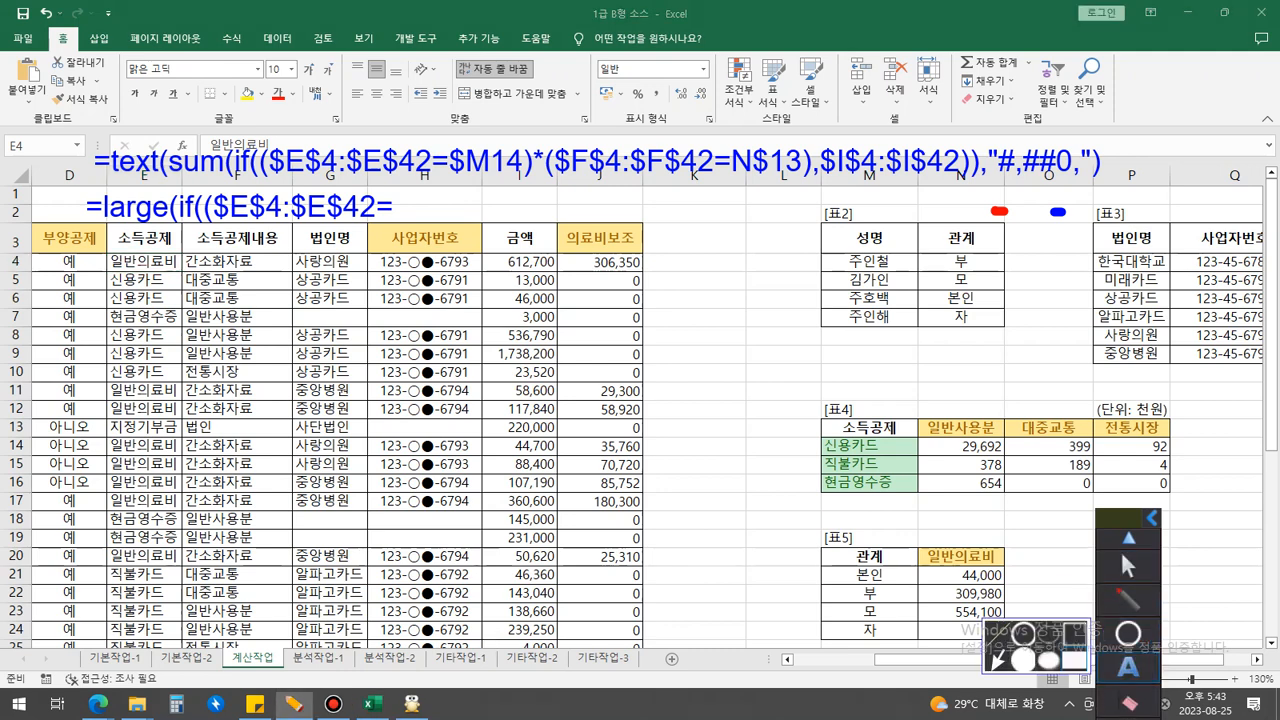
click(390, 207)
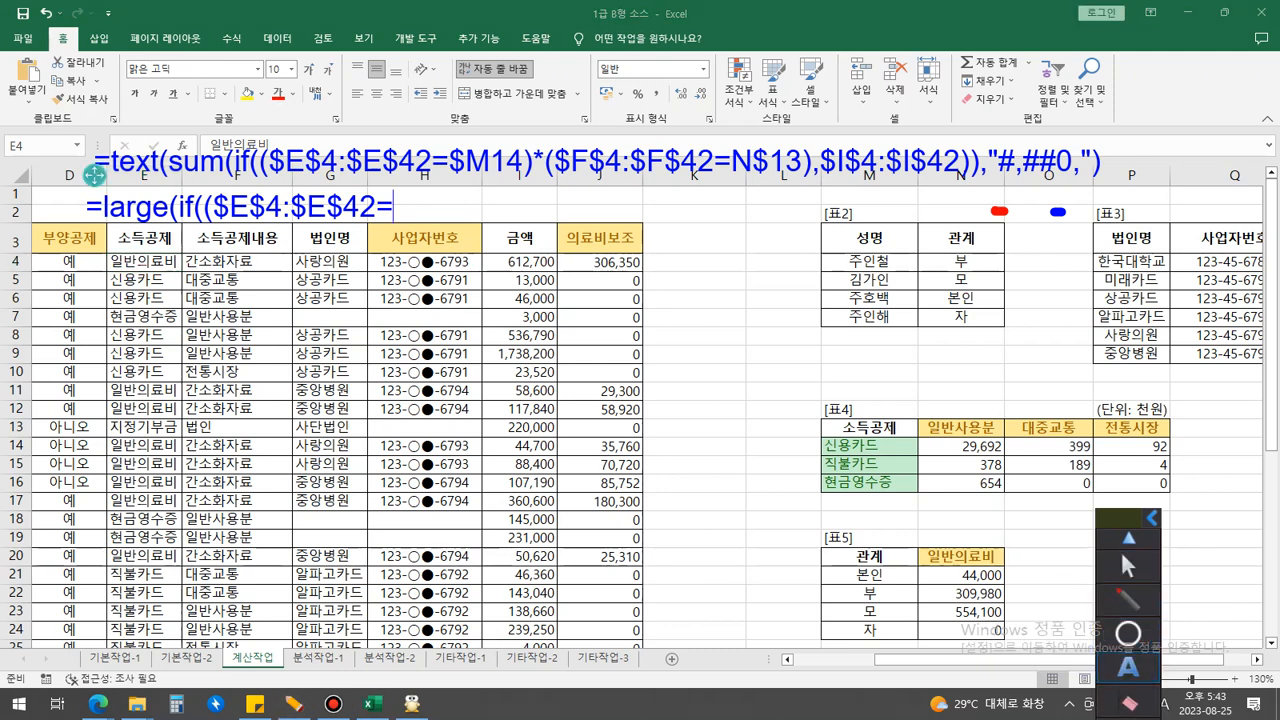
click(1128, 567)
click(961, 557)
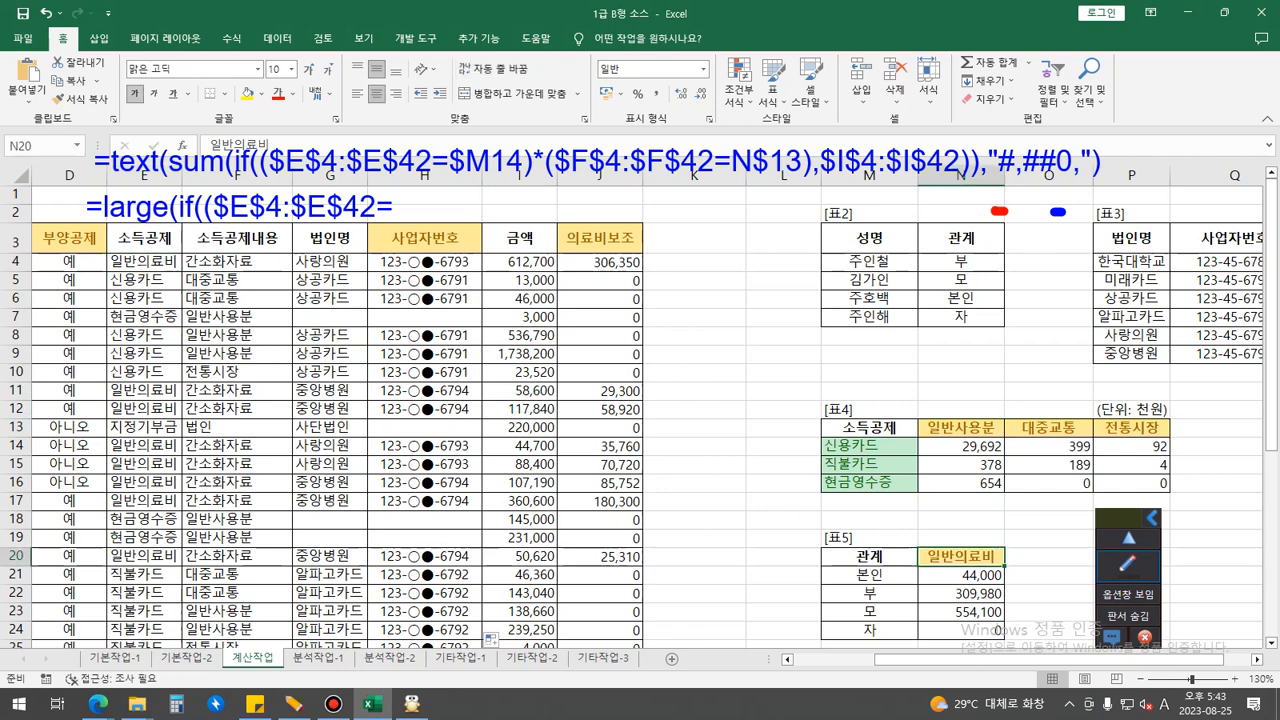
click(1128, 566)
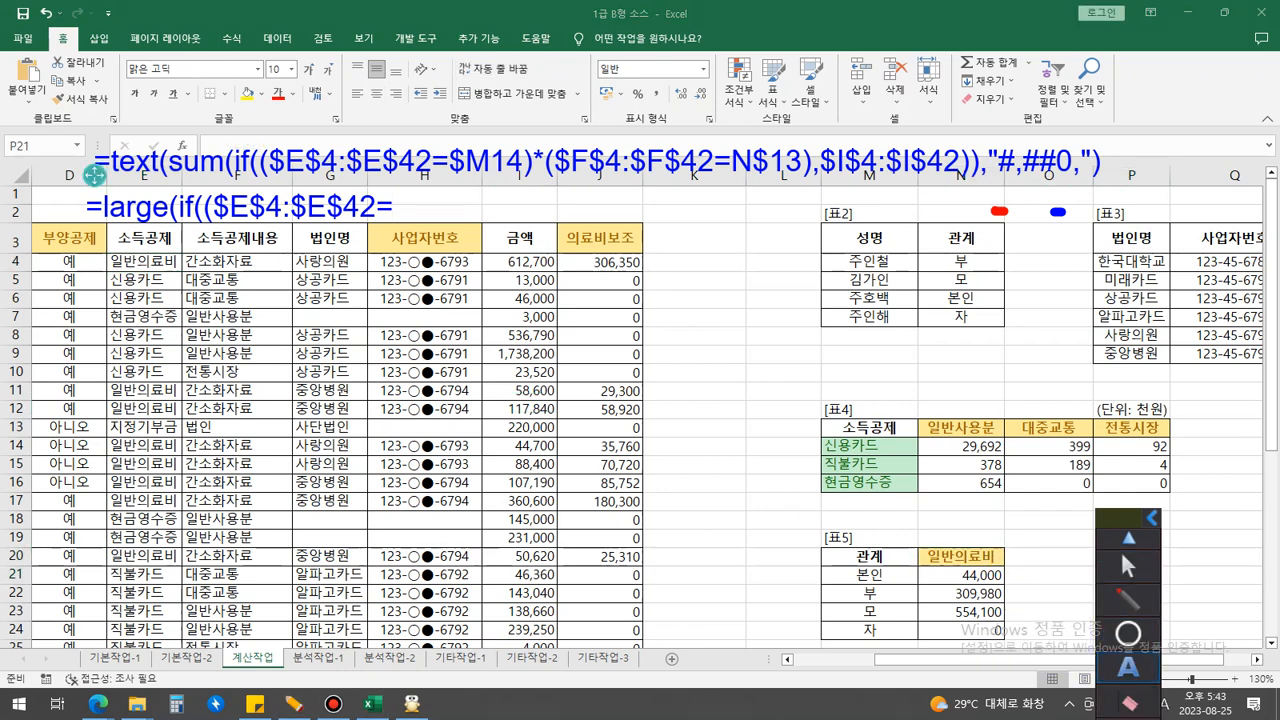
text(N20)
key(Left)
key(Left)
key(Left)
text($)
key(Right)
text($)
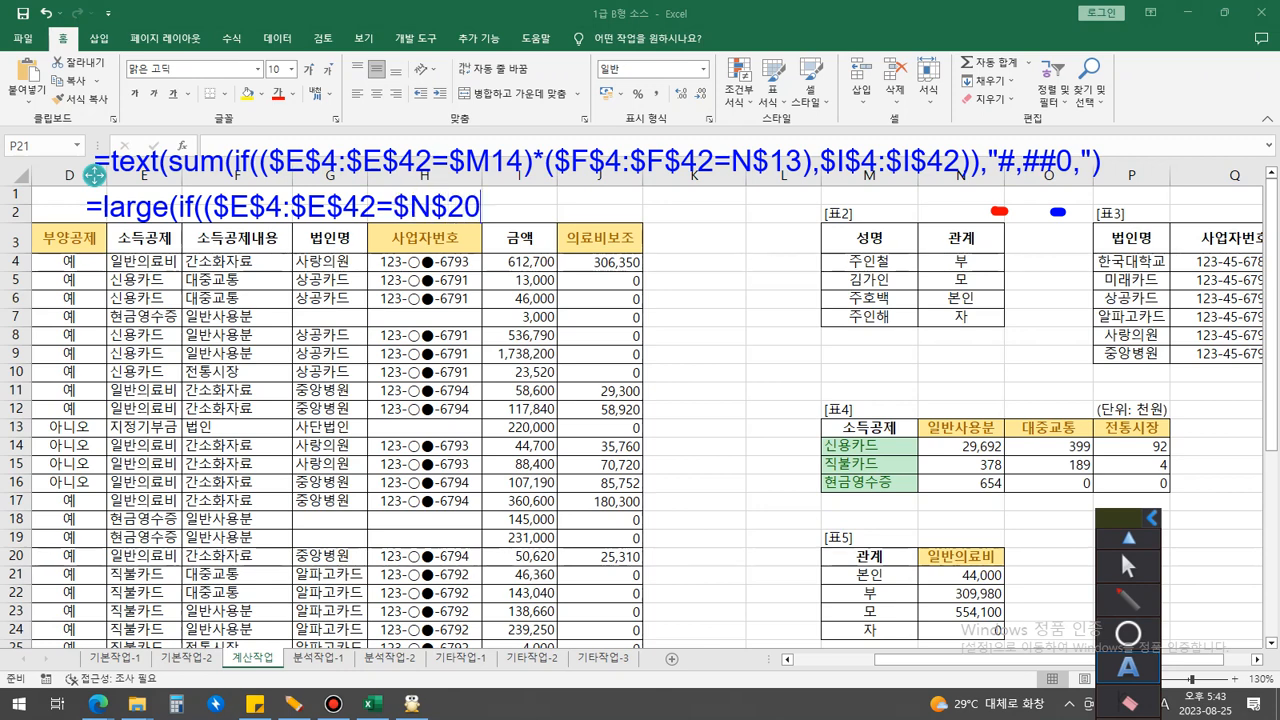
Step: Add the note "일반의료비" beneath the $N$20 reference and continue the formula annotation with )*(
key(Return)
text("일반)
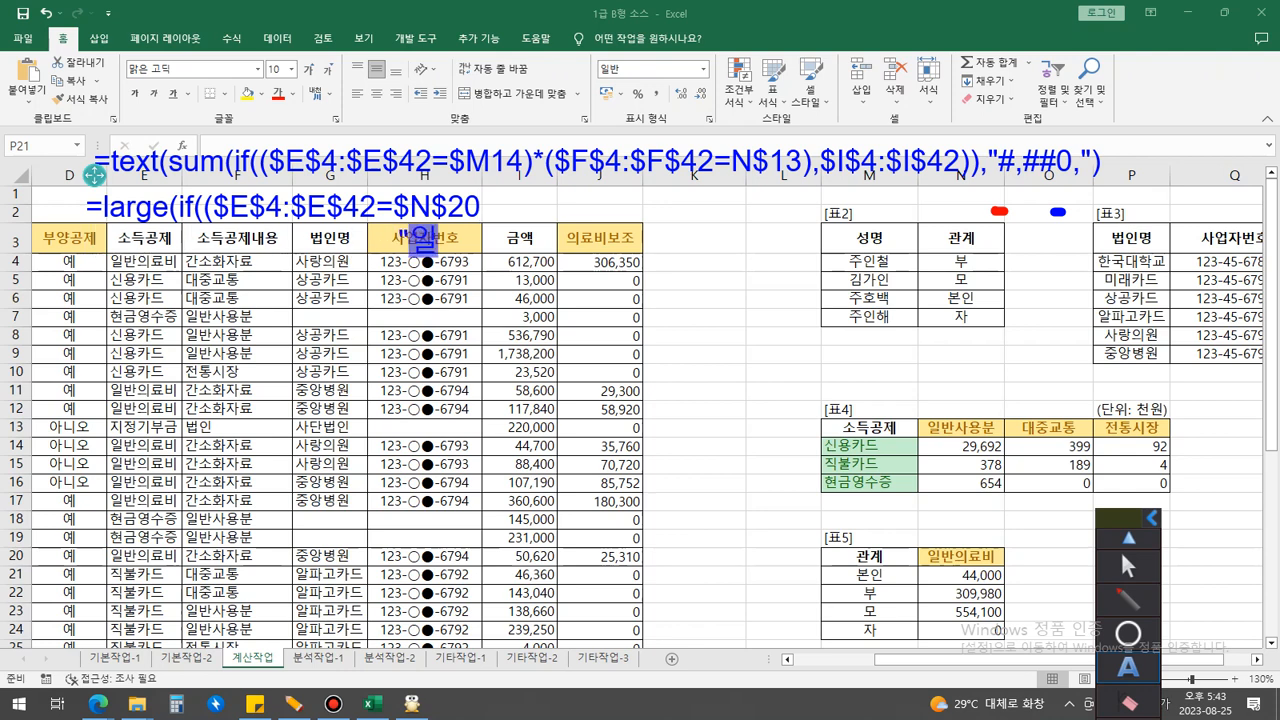
text(의료비")
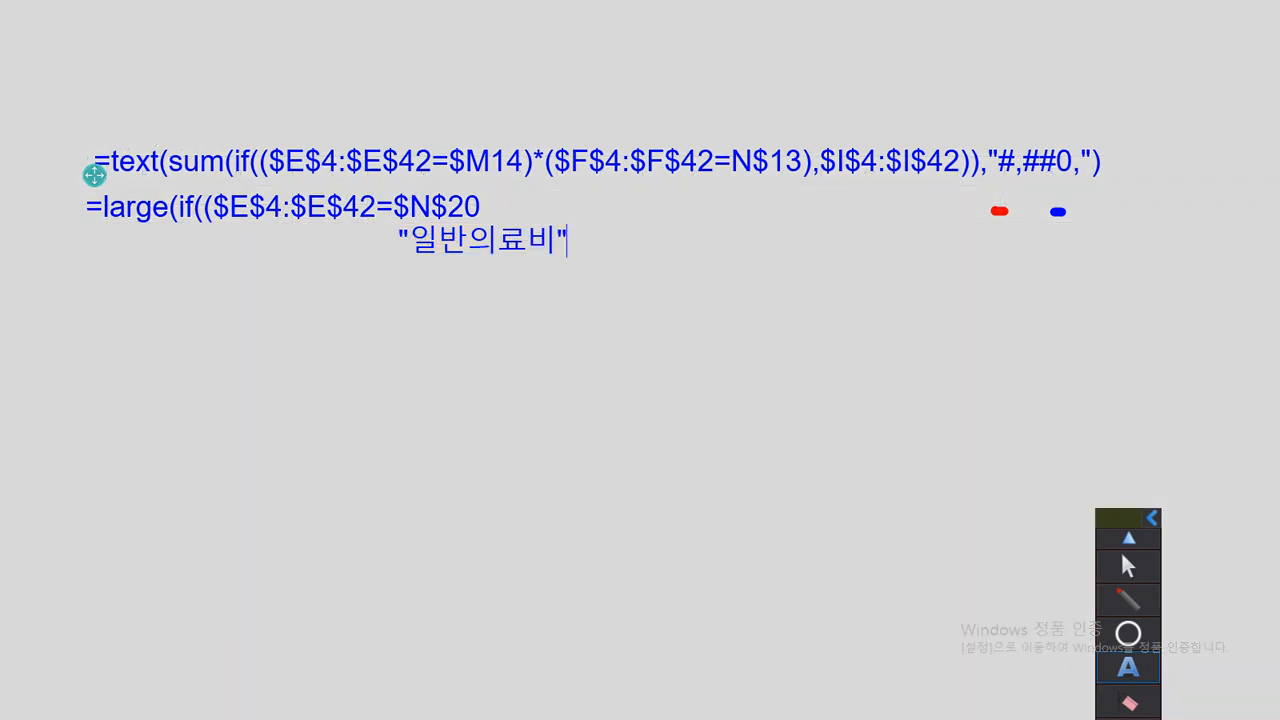
click(481, 207)
text()*(*)
key(BackSpace)
Step: Locate the 관계 column data in 표1 and append its range C4:C42 to the annotation's second condition
click(1128, 566)
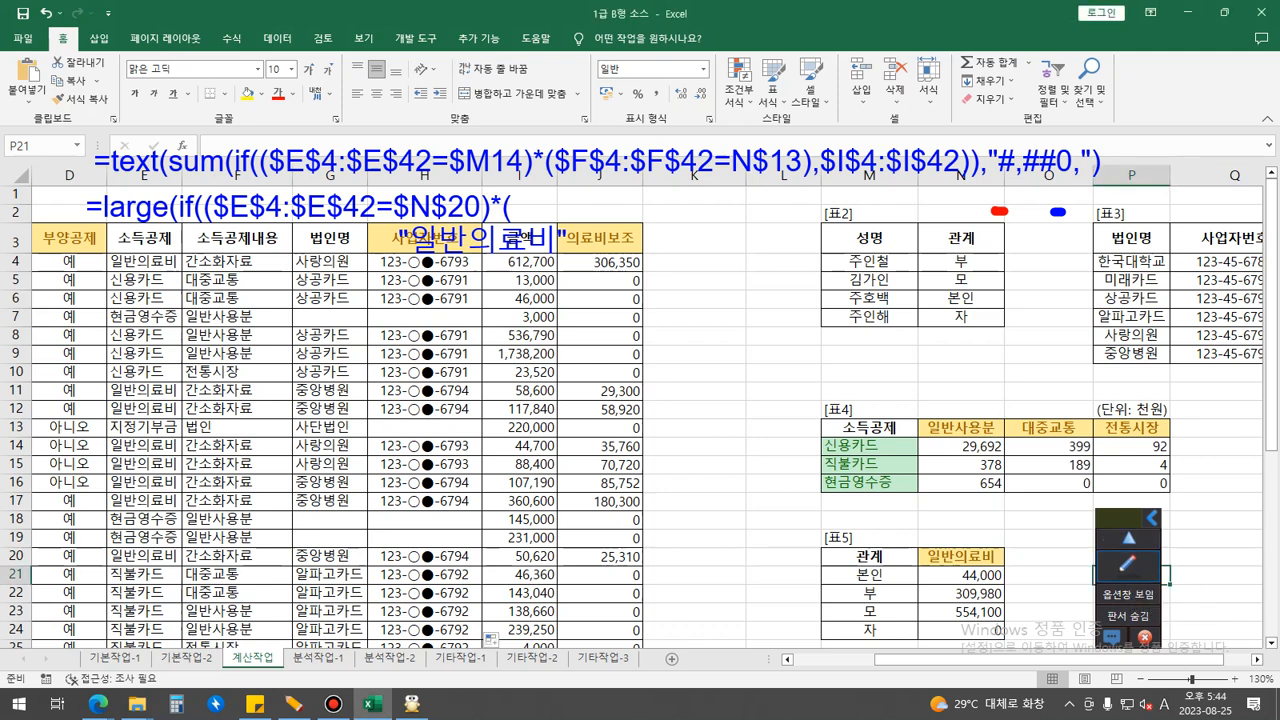
scroll(220, 262, left, 3)
drag(220, 262, 220, 640)
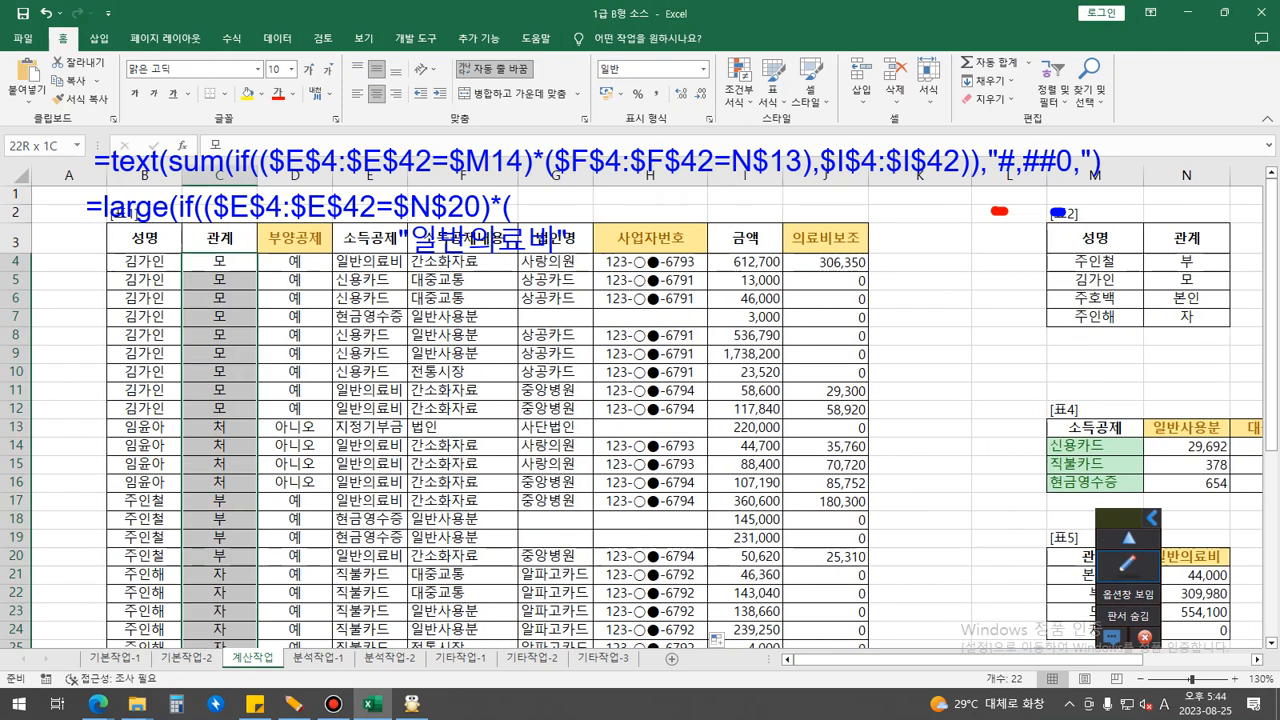
click(1128, 566)
click(1128, 667)
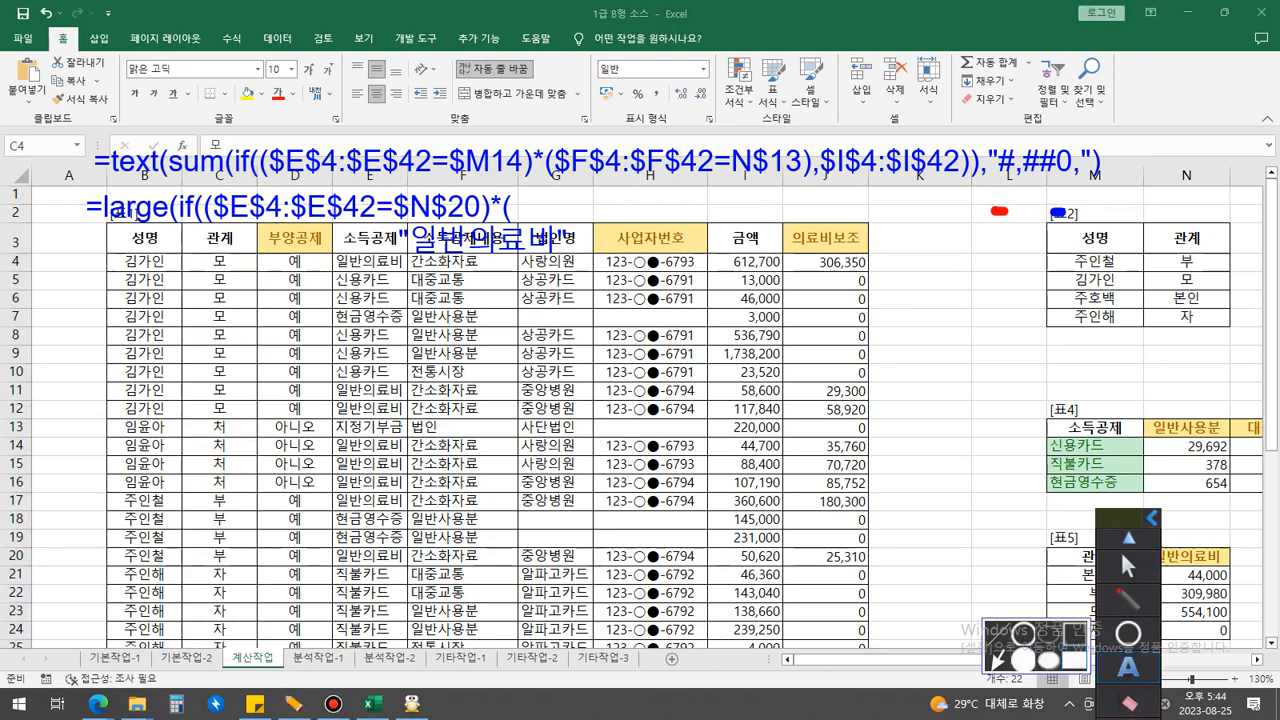
click(508, 207)
text(ㅊ)
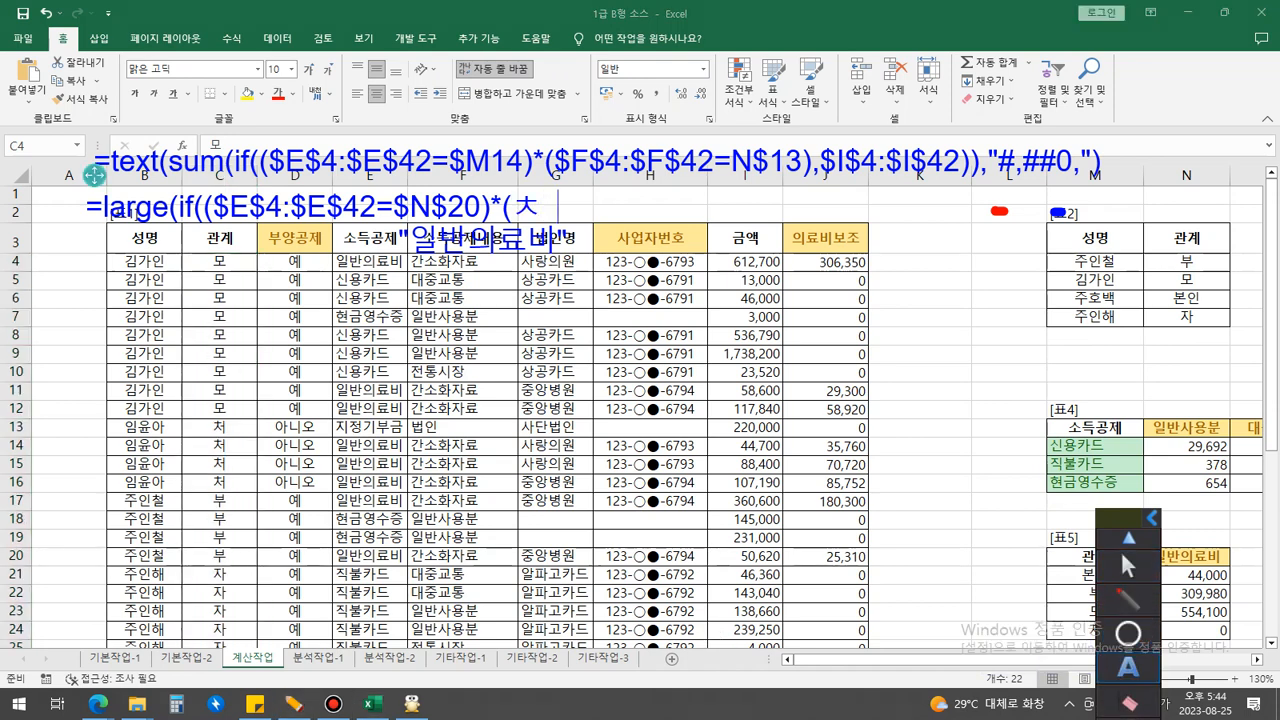
key(BackSpace)
key(BackSpace)
key(Hangul)
text(C4:C)
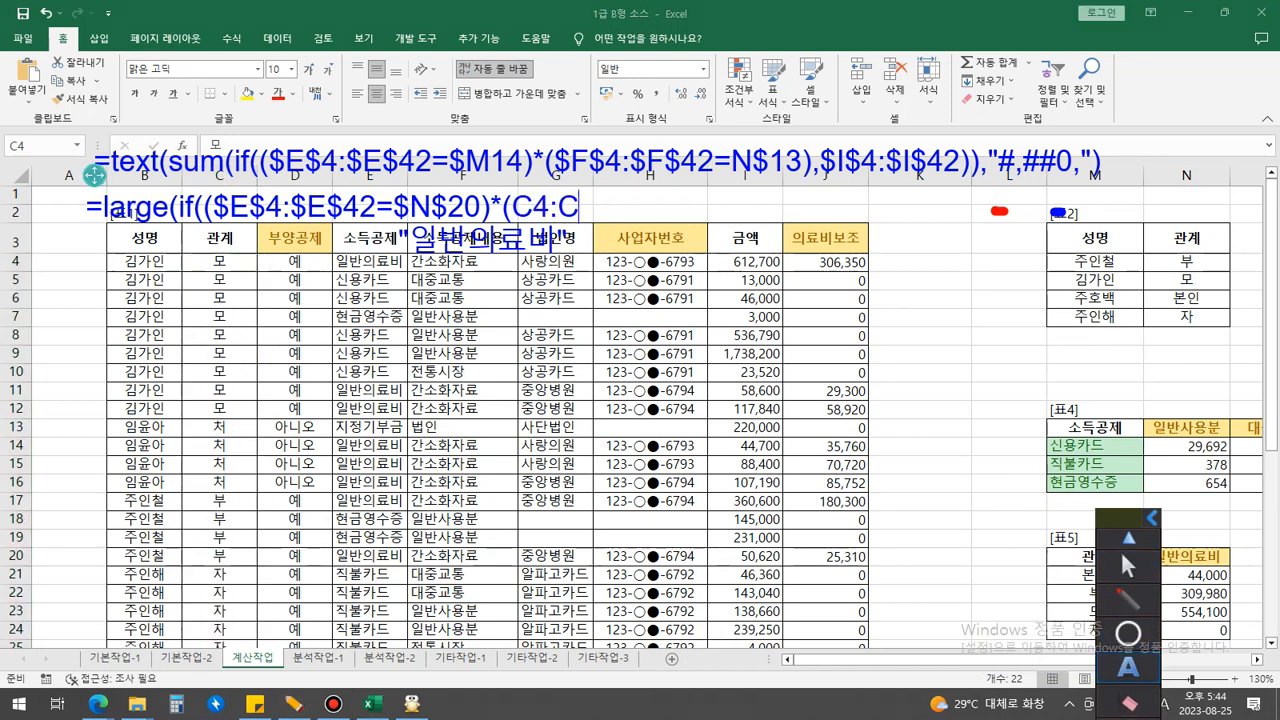
text(42)
Step: Make the second condition's range absolute as $C$4:$C$42 and append an equals sign
key(Left)
key(Left)
key(Left)
key(Left)
key(Left)
key(Left)
text($E)
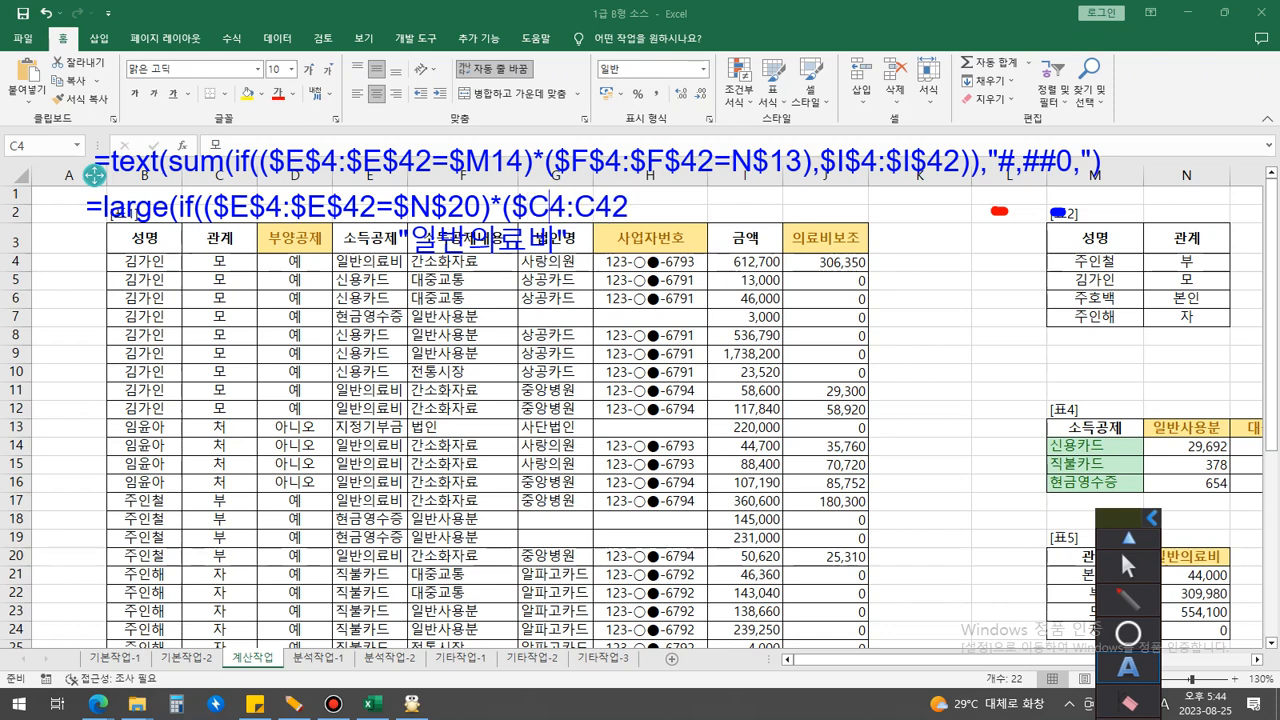
text($)
key(Right)
key(Right)
key(Right)
text($)
key(Right)
text($)
key(Right)
key(Right)
text(=)
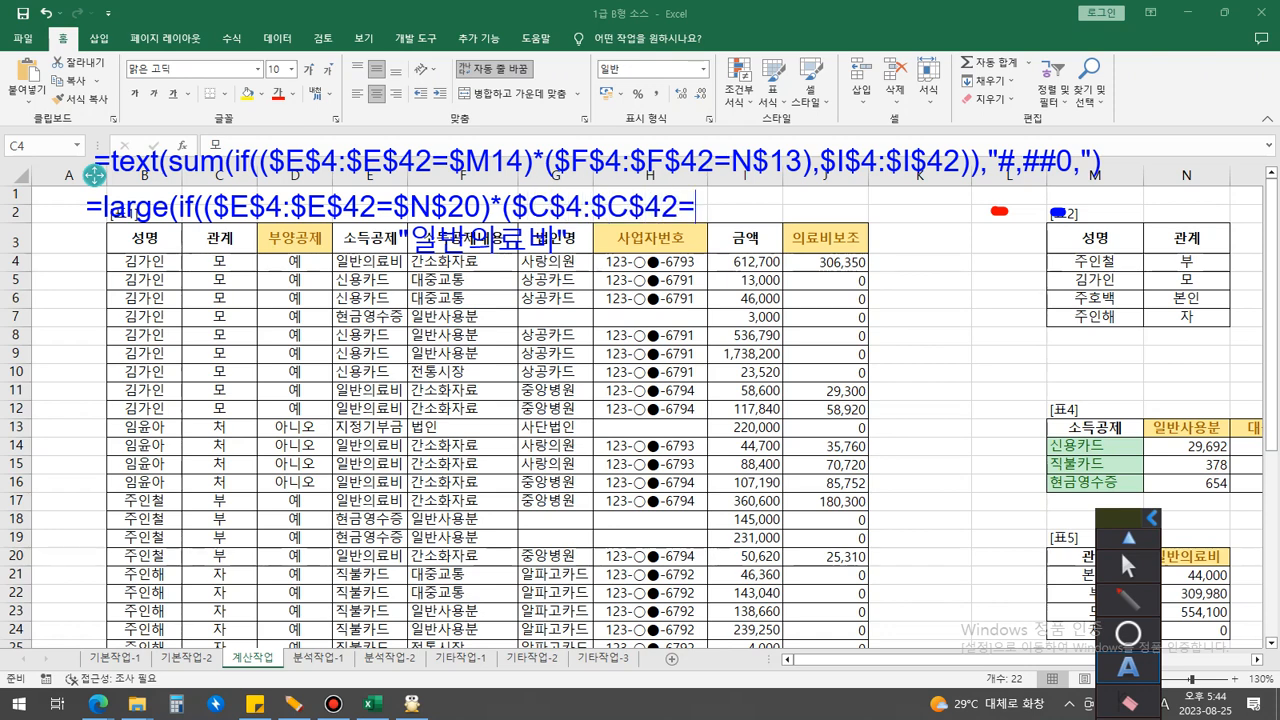
Step: Complete the second condition with M21, close it, and append the amount range I4:I42, keeping the annotation toolbar clear of 표5
text(M21)
drag(1110, 517, 494, 473)
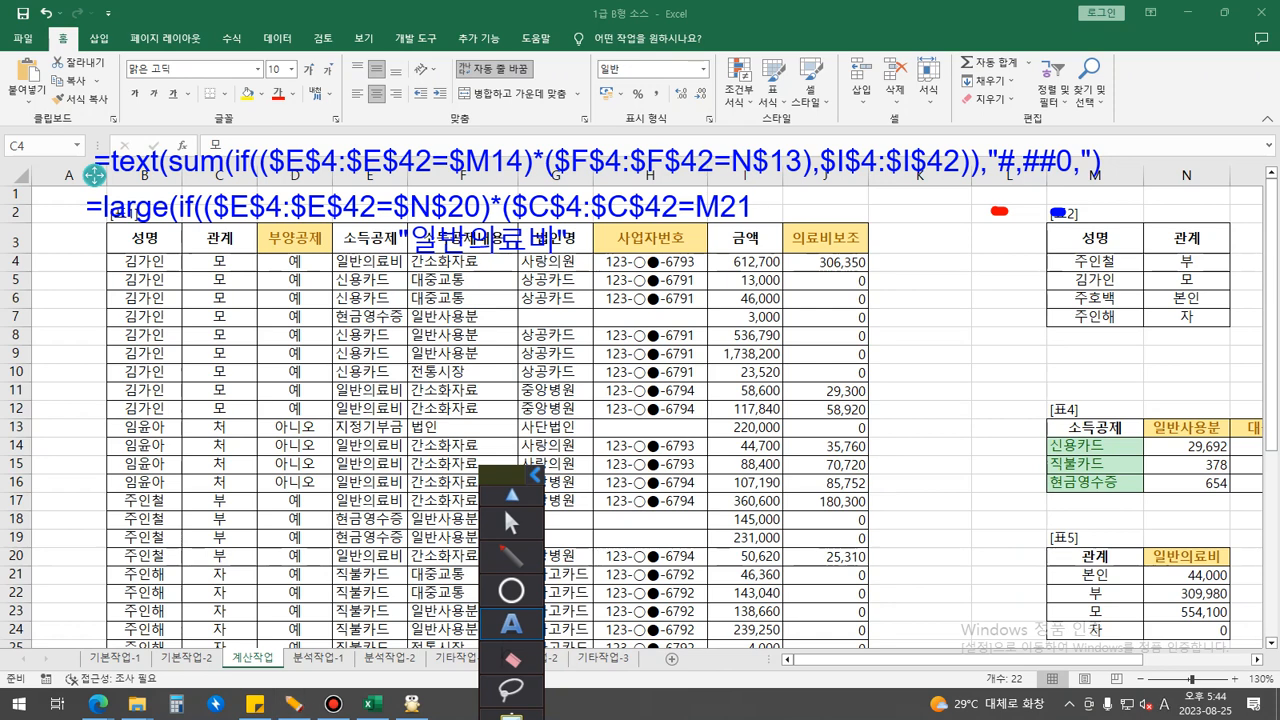
text())
text(,)
text(I4:I42)
Step: Make the amount range absolute as $I$4:$I$42 and close the LARGE expression with ),1)
key(Left)
key(Left)
key(Left)
key(Left)
key(Left)
key(Left)
text($)
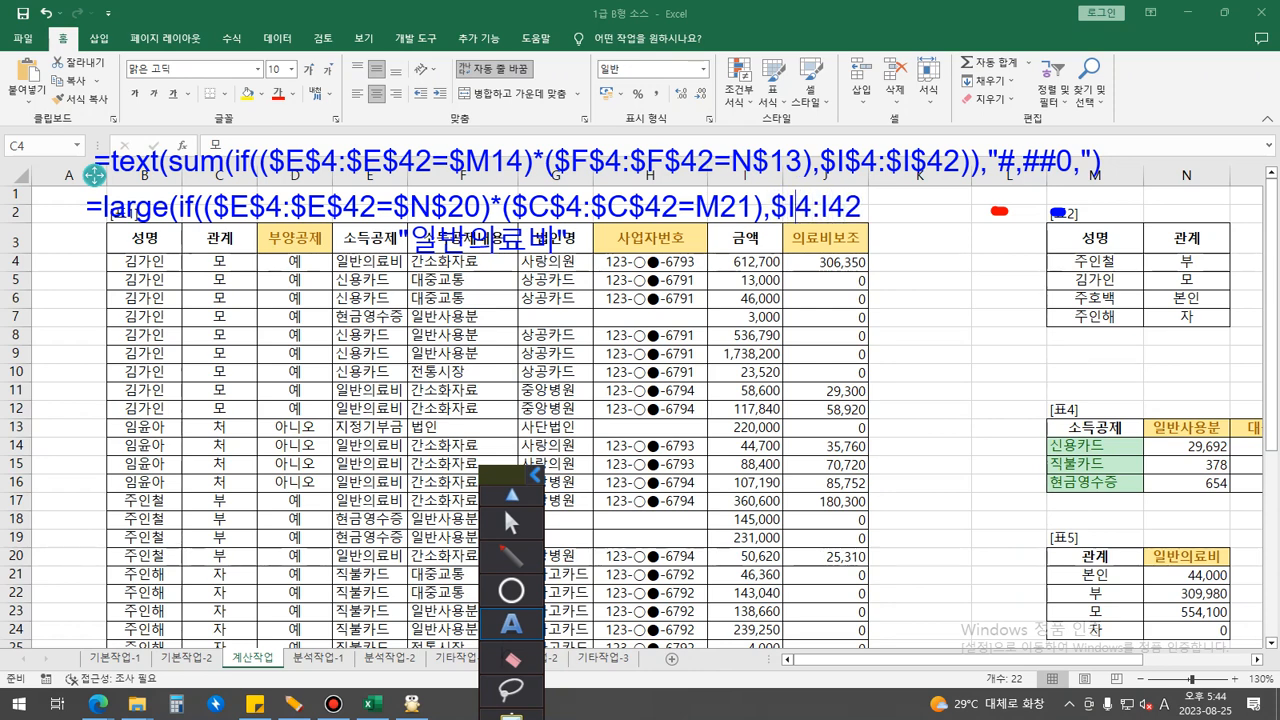
key(Right)
text($)
key(Right)
key(Right)
text($)
key(Right)
text($)
key(Right)
key(Right)
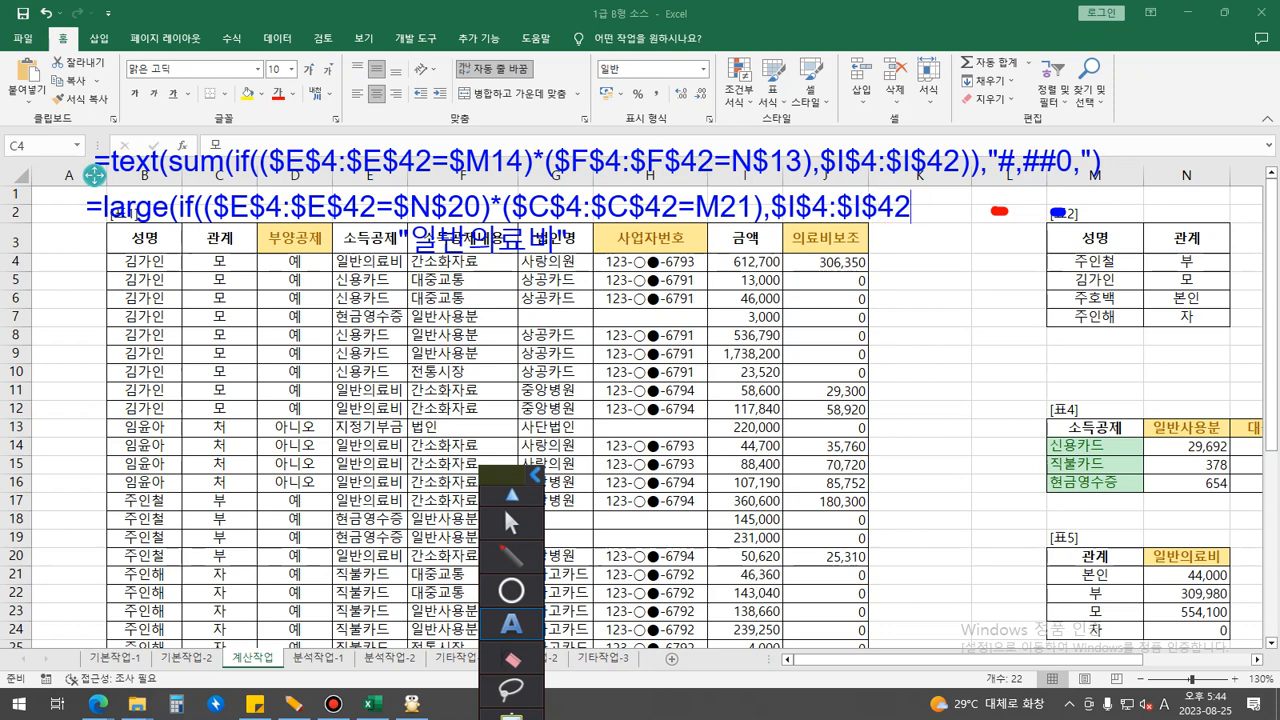
text(),1))
Step: Delete the =text(sum(if(( formula annotation, leaving only the LARGE annotation
drag(500, 475, 650, 290)
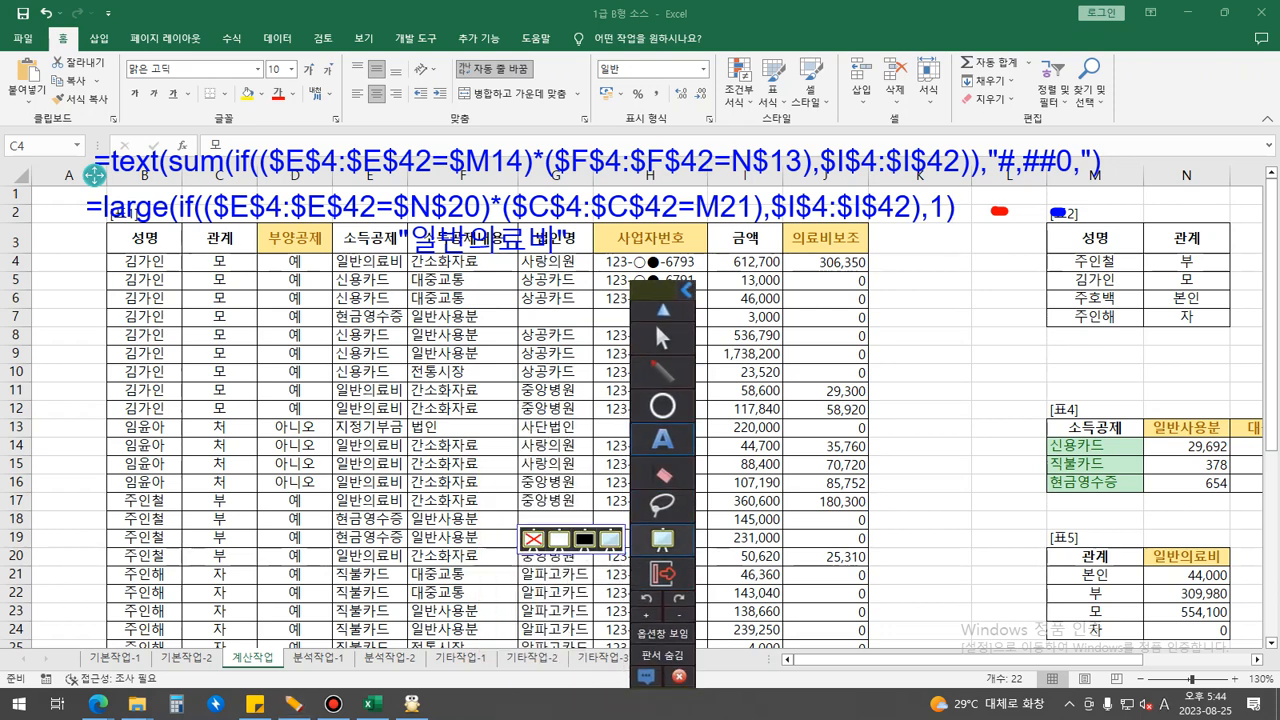
mouse_move(662, 474)
click(585, 473)
mouse_move(662, 372)
click(620, 162)
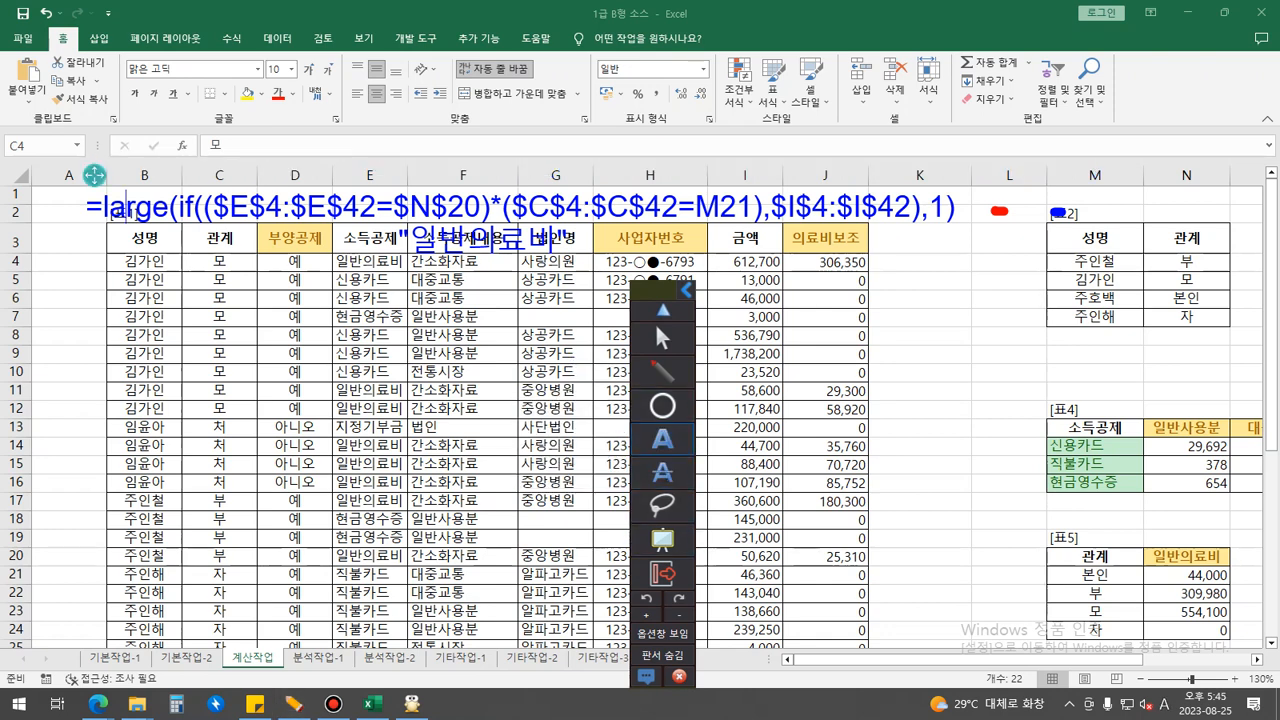
Step: Place the LARGE formula annotation on a blank board near its upper edge and append " - small(" to it
mouse_move(93, 175)
mouse_down()
mouse_move(41, 133)
mouse_move(30, 53)
mouse_up()
click(662, 540)
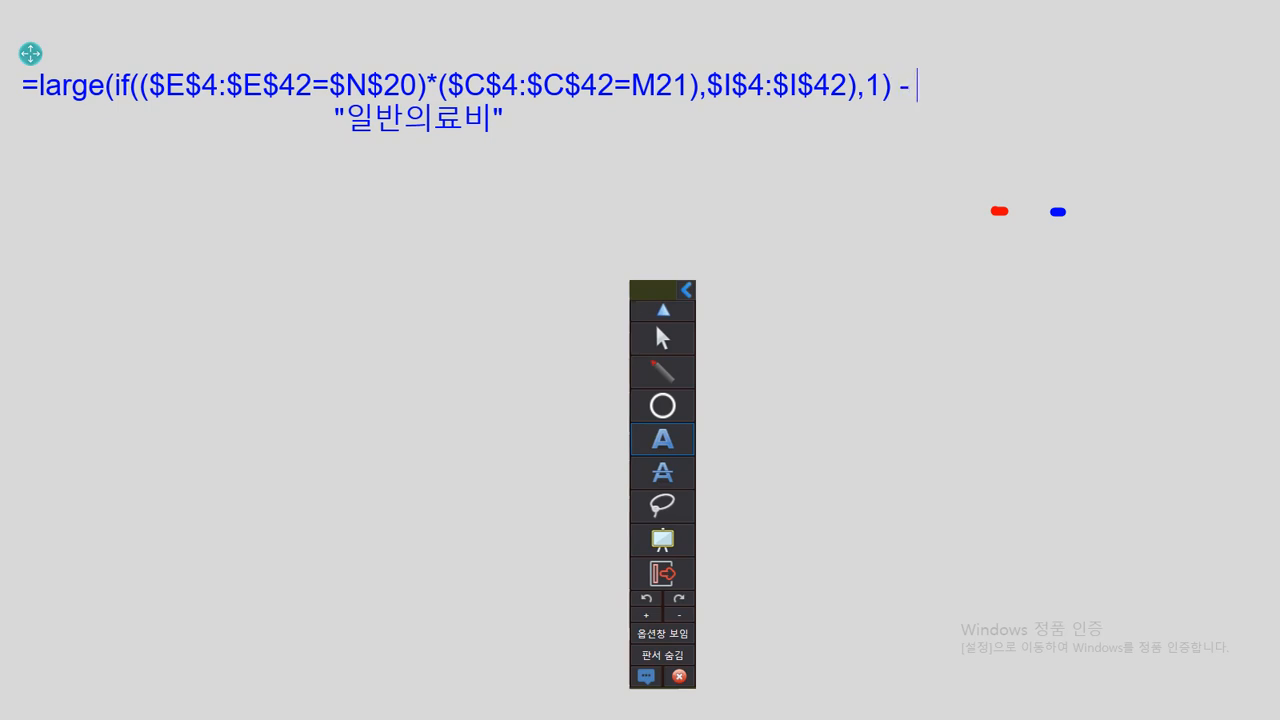
text(small()
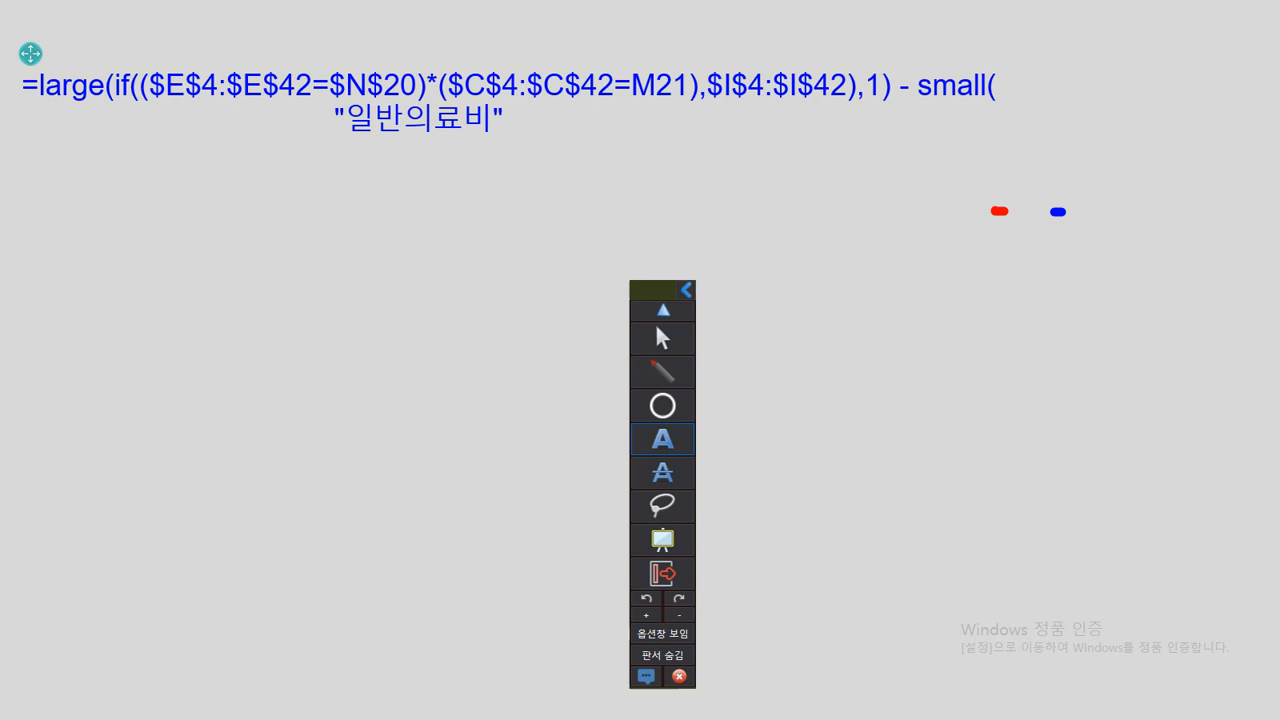
drag(650, 289, 1096, 306)
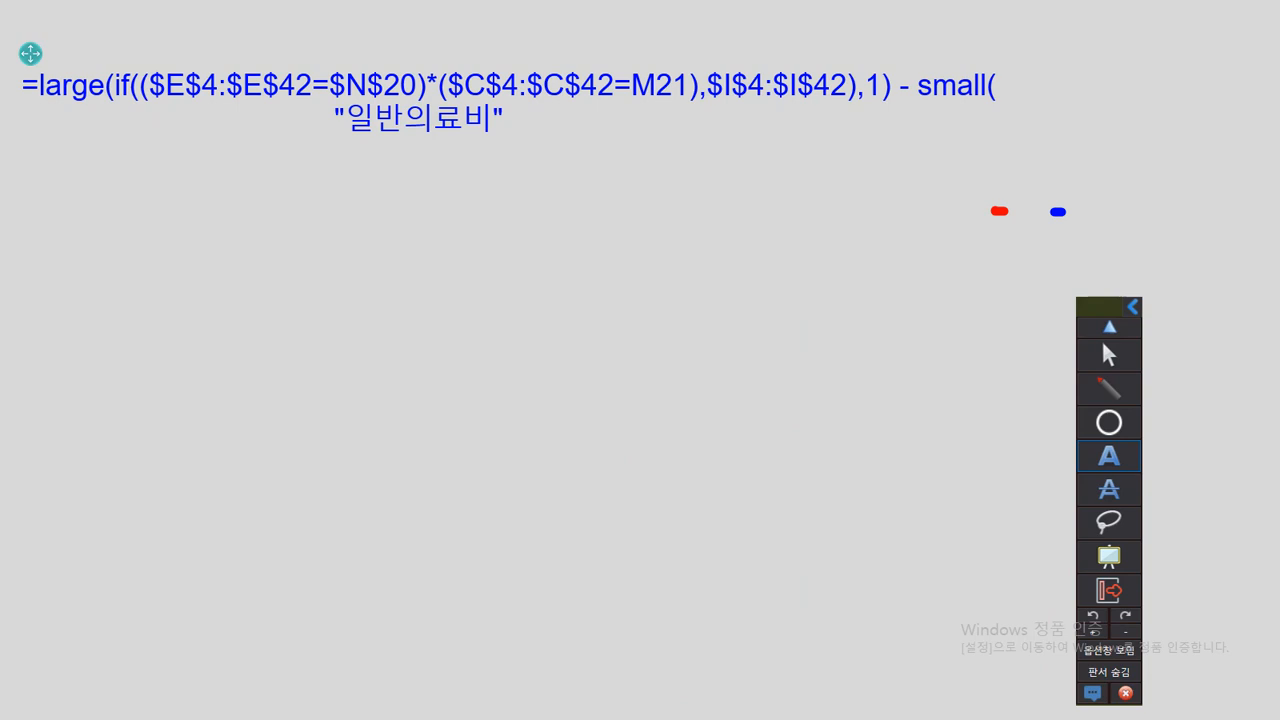
Step: Start a new text annotation below the formula reading if 소득공제 = "일반의료비"
click(35, 226)
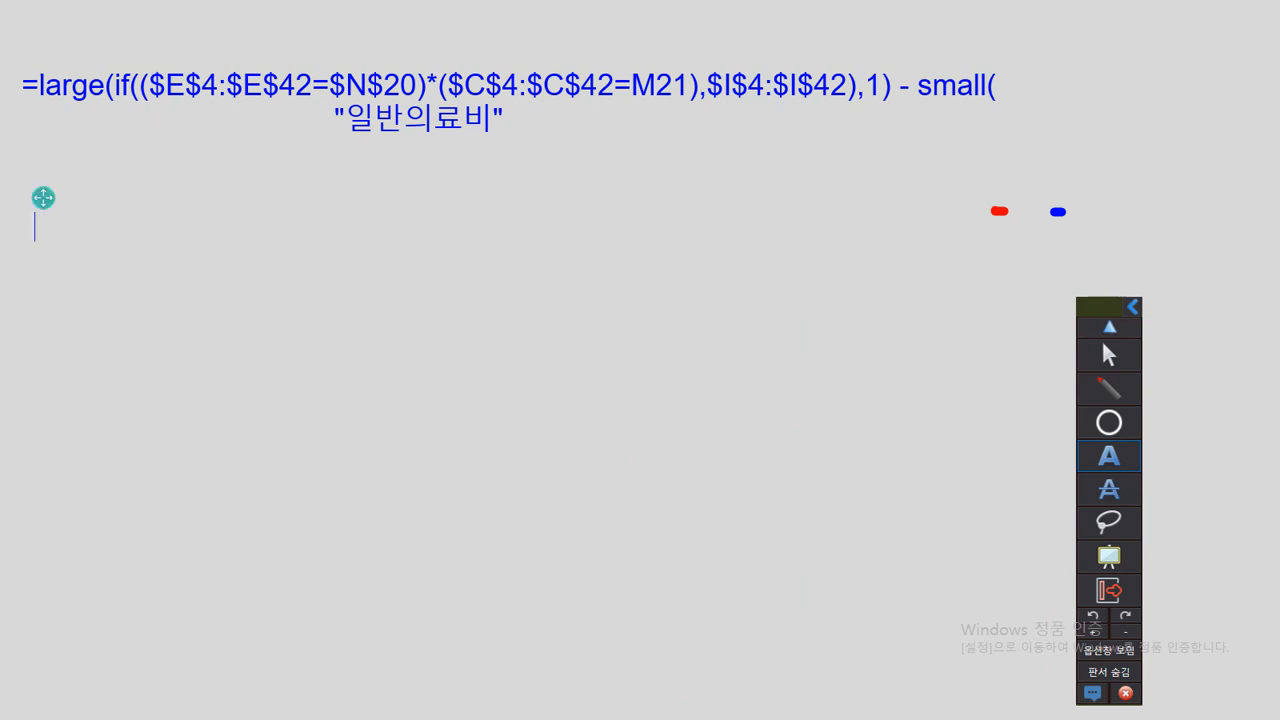
text(if 소)
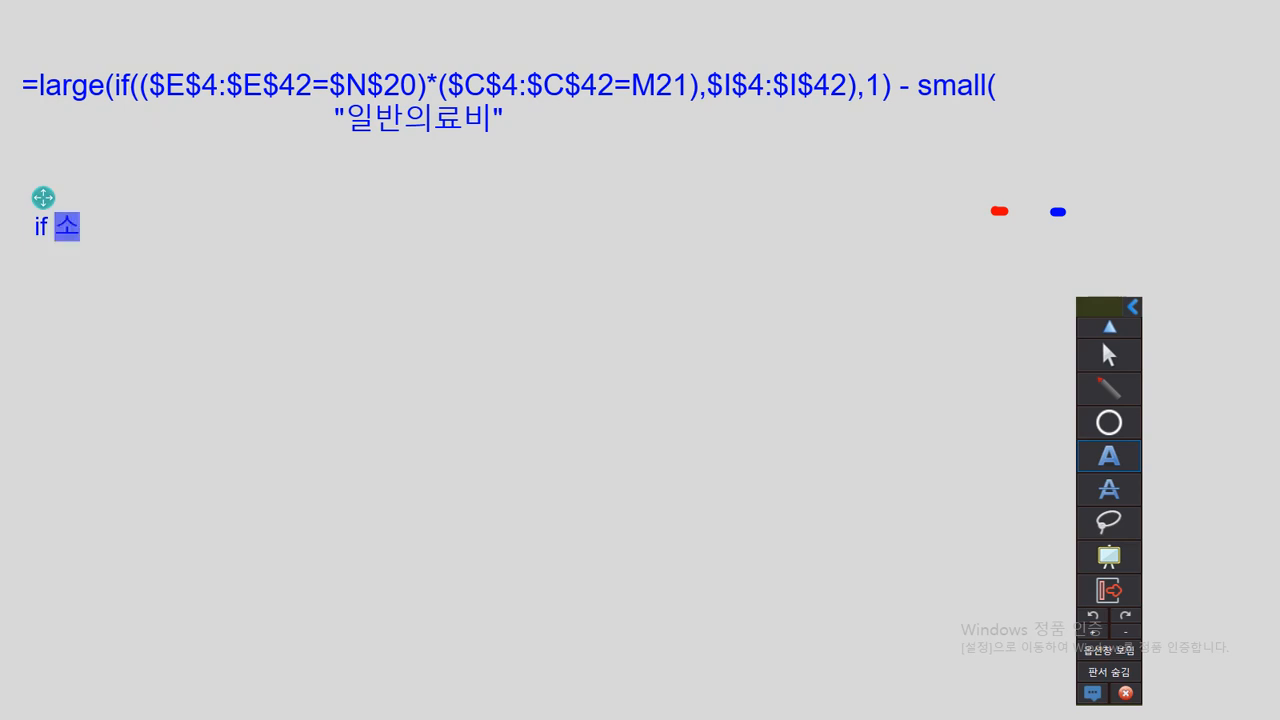
text(득공제 = "일반의룝)
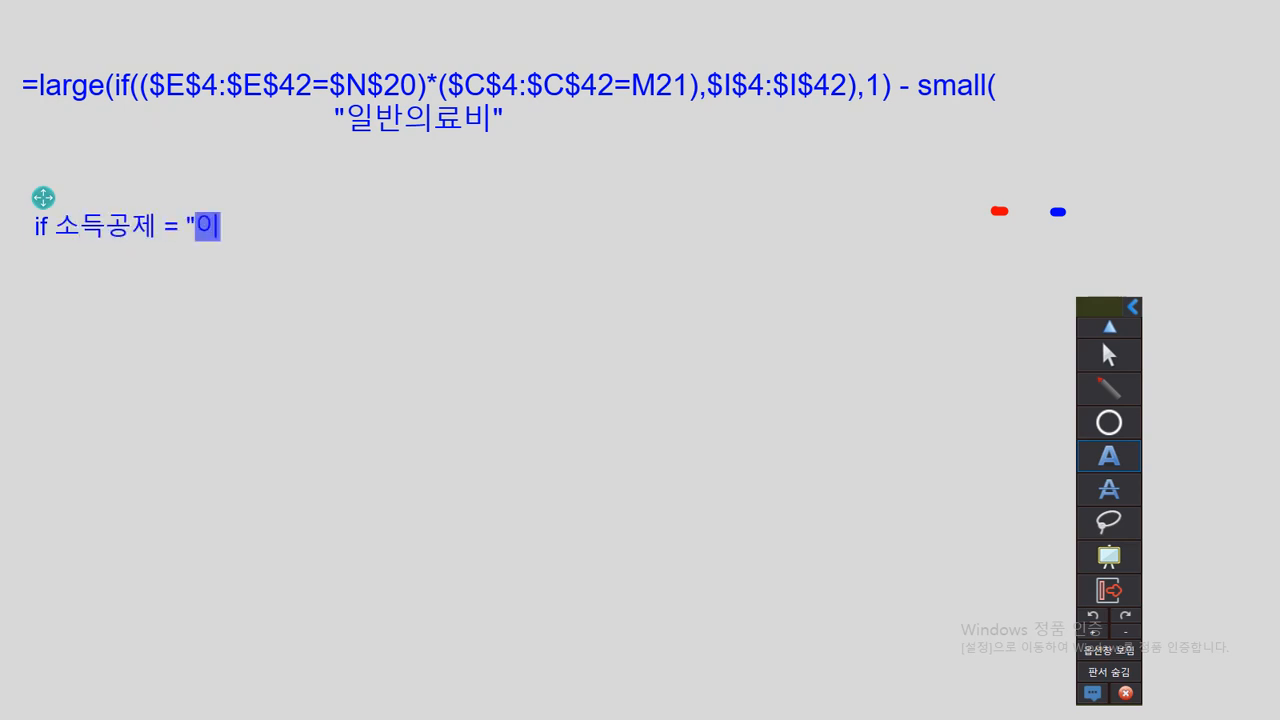
text(비" )
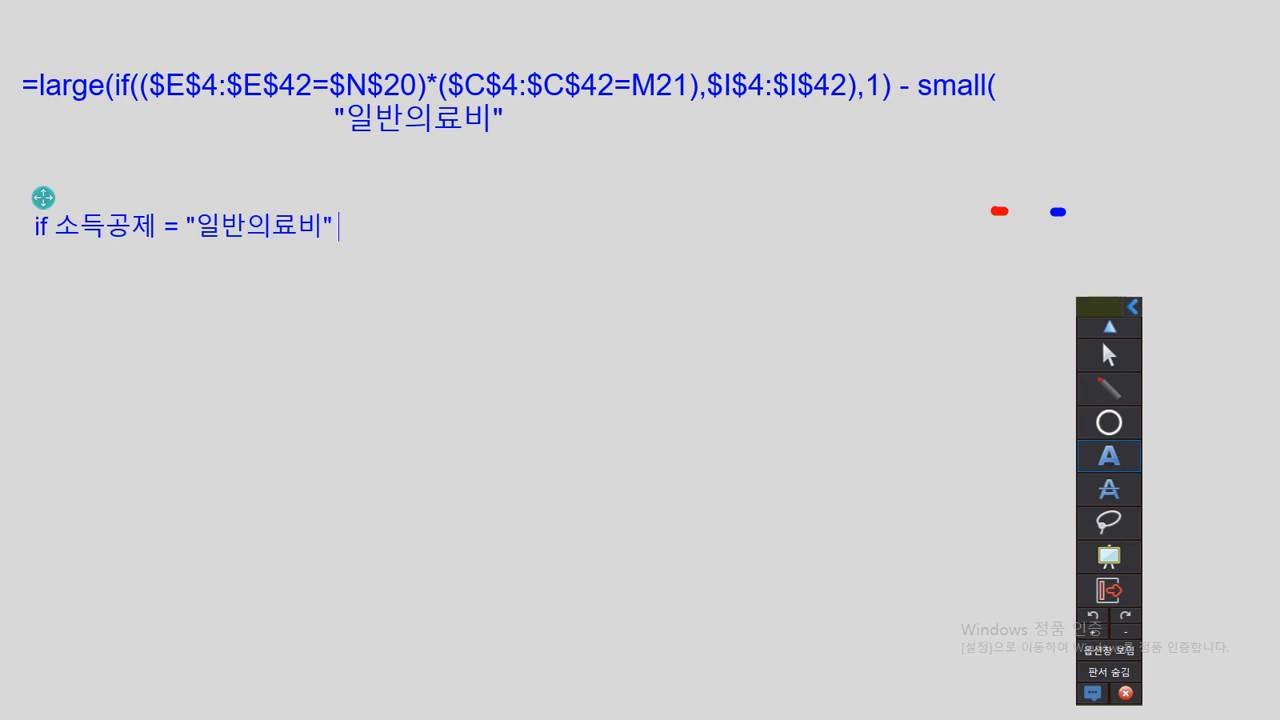
Step: Extend the condition annotation with and 관계 = "본인" or 관계 = "자" or
text(and 관ㄱ계 = ")
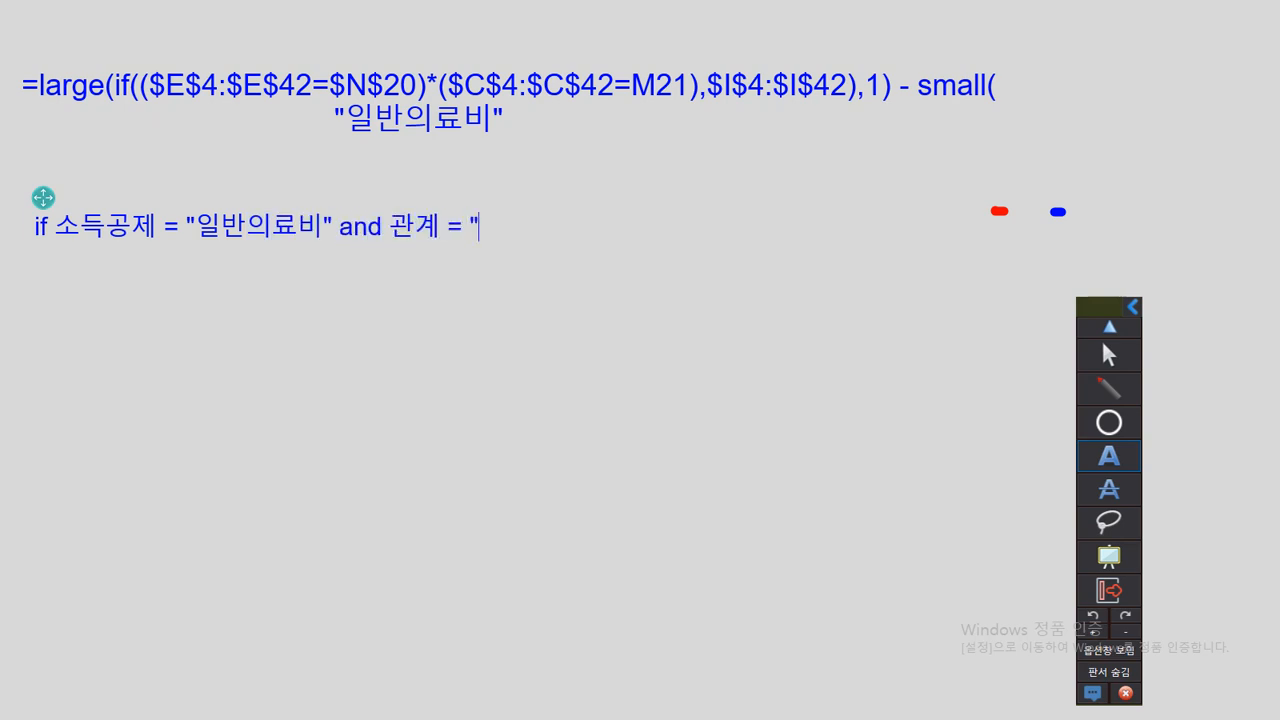
text(본인" or)
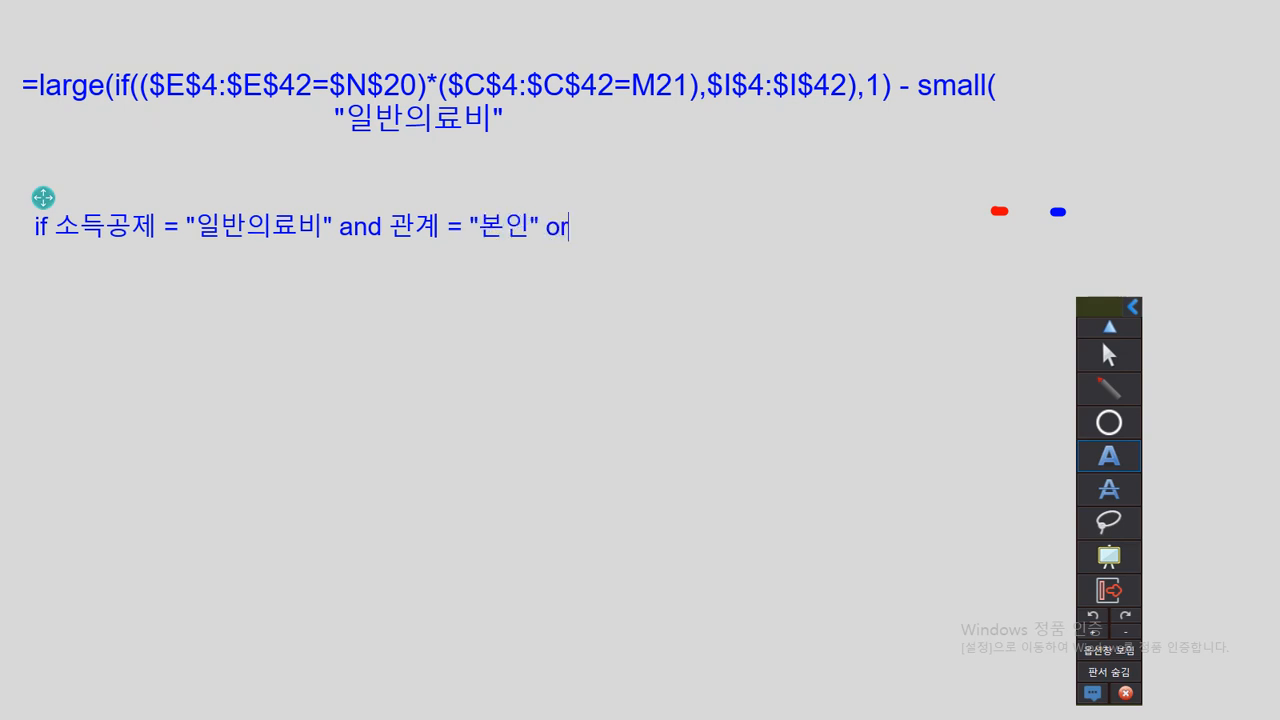
text( 관계 = "자)
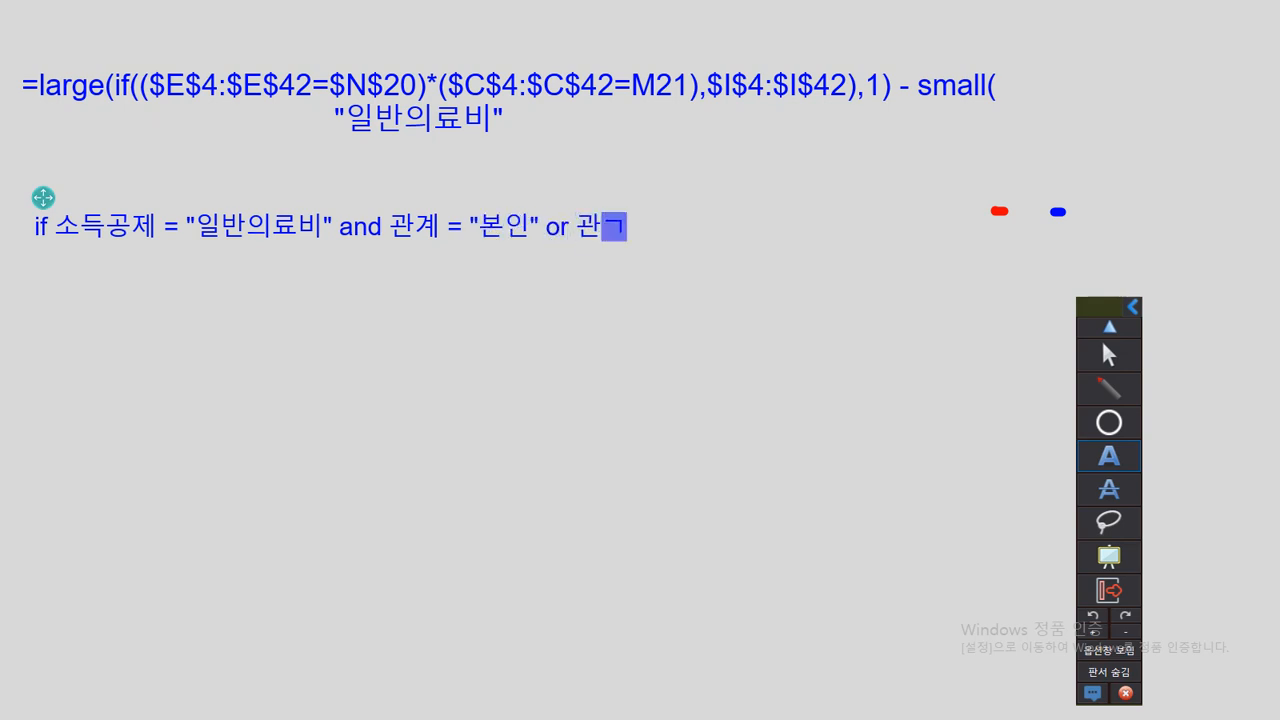
text(" or)
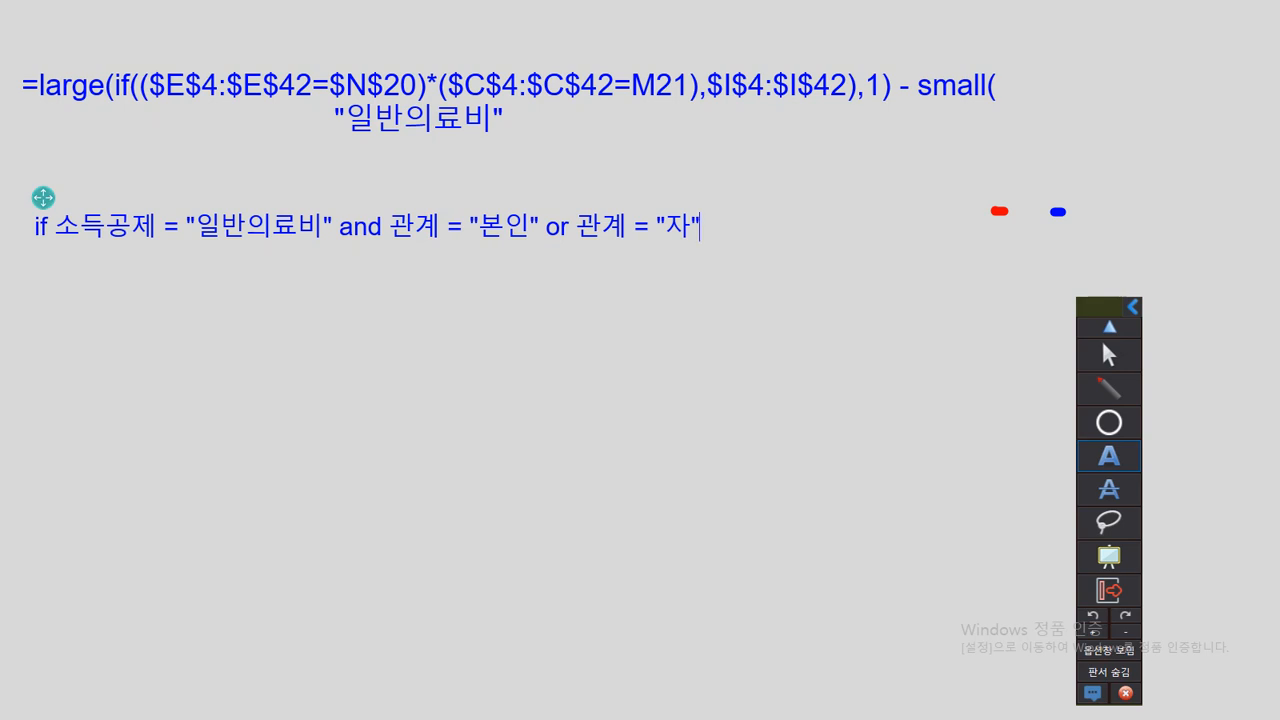
text( 관)
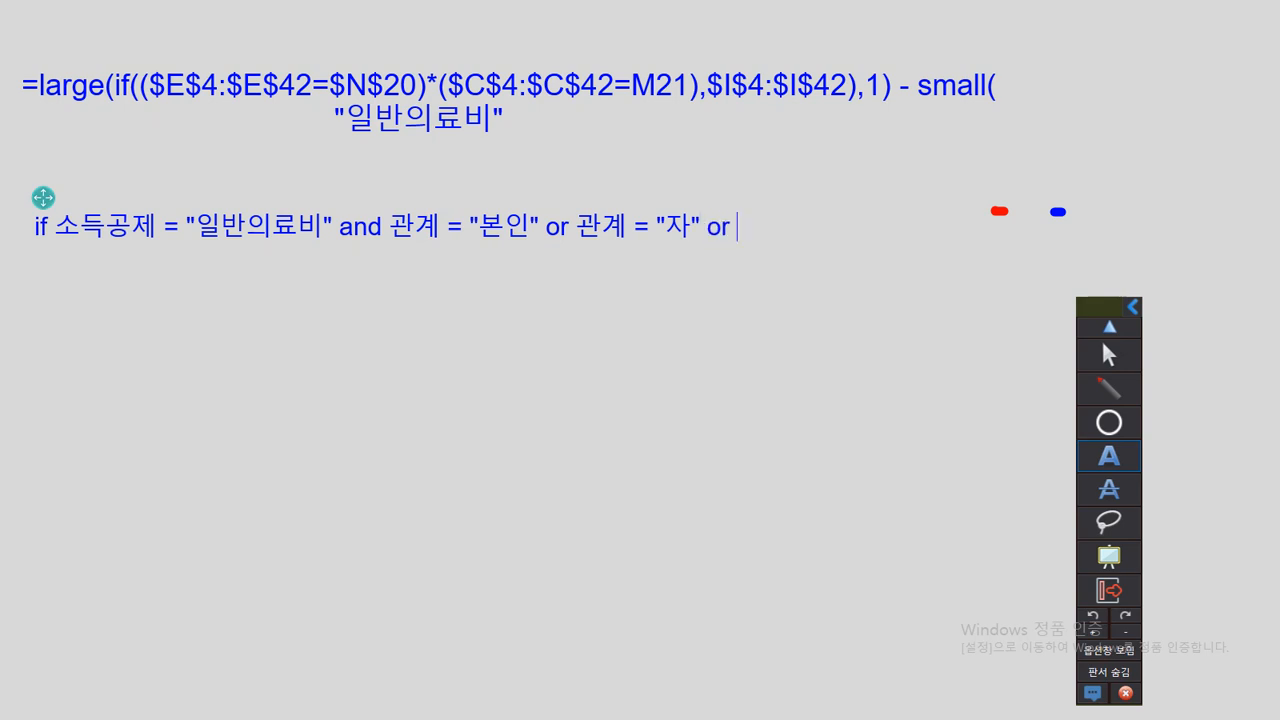
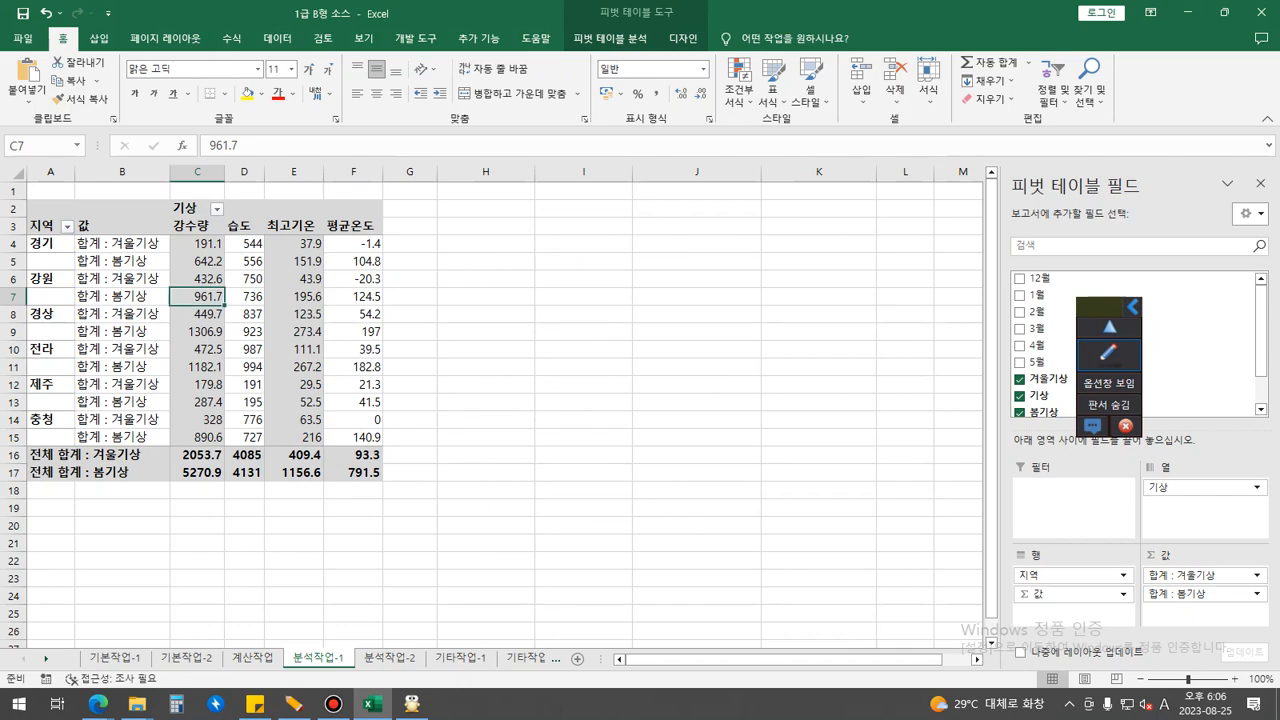
Step: Move the Σ 값 field of the 분석작업-1 pivot table from the rows area to the columns area
ctrl+scroll(490, 405, up, 5)
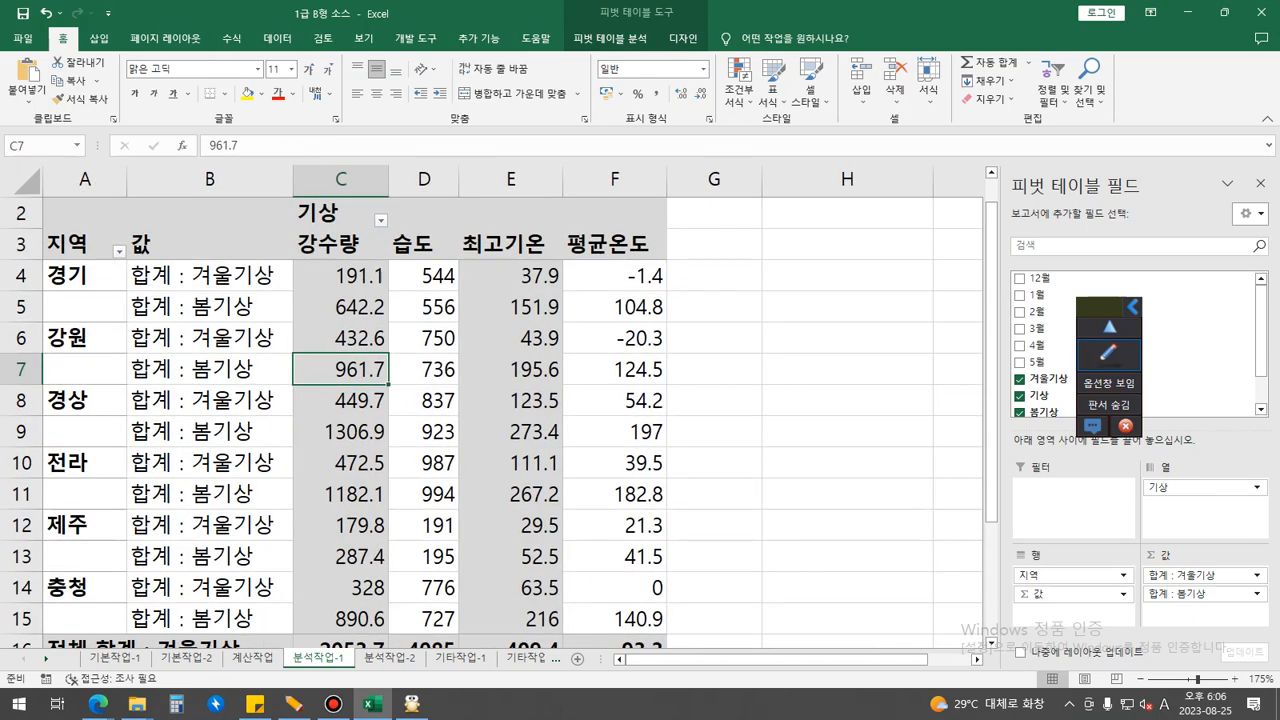
scroll(490, 405, up, 1)
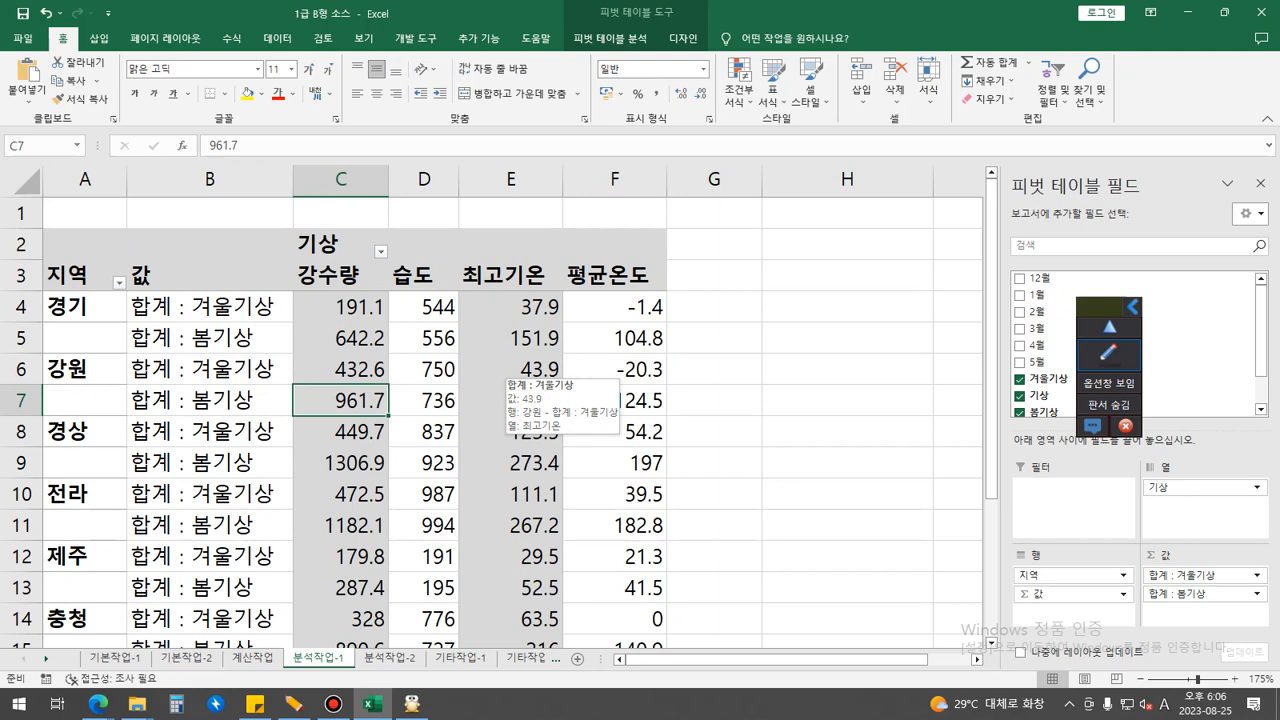
drag(1100, 305, 804, 351)
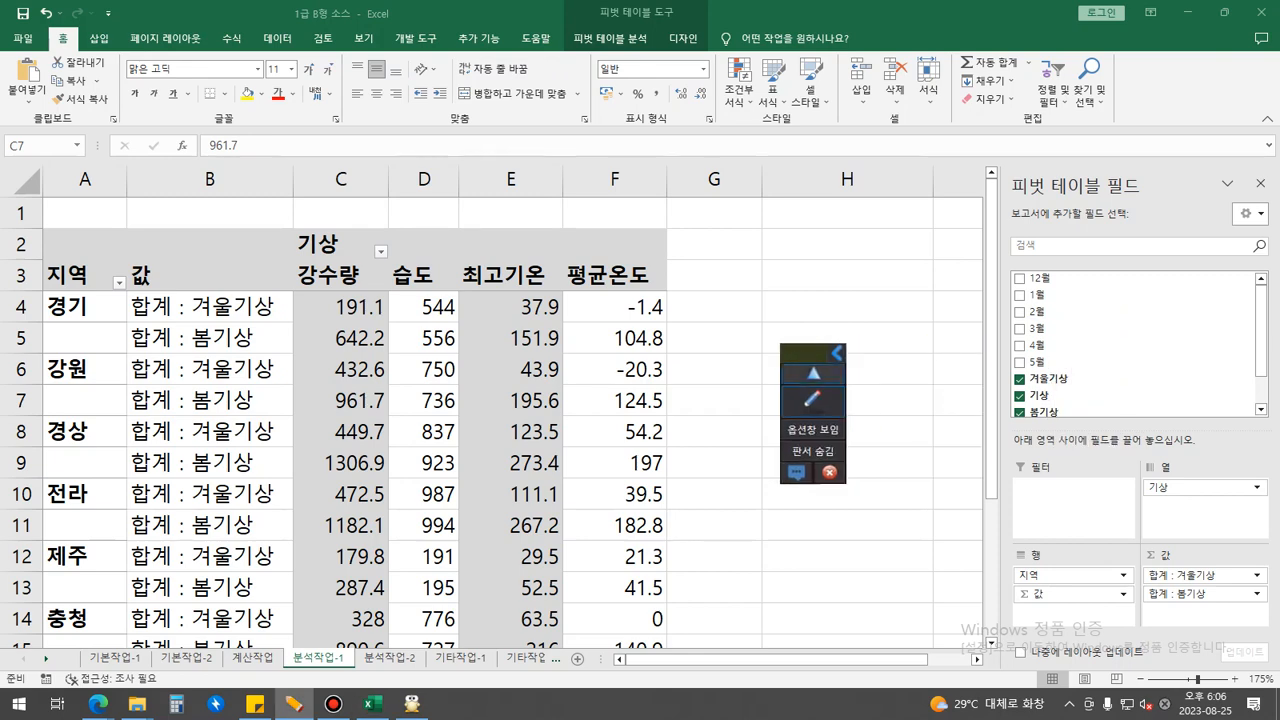
drag(1070, 594, 1200, 503)
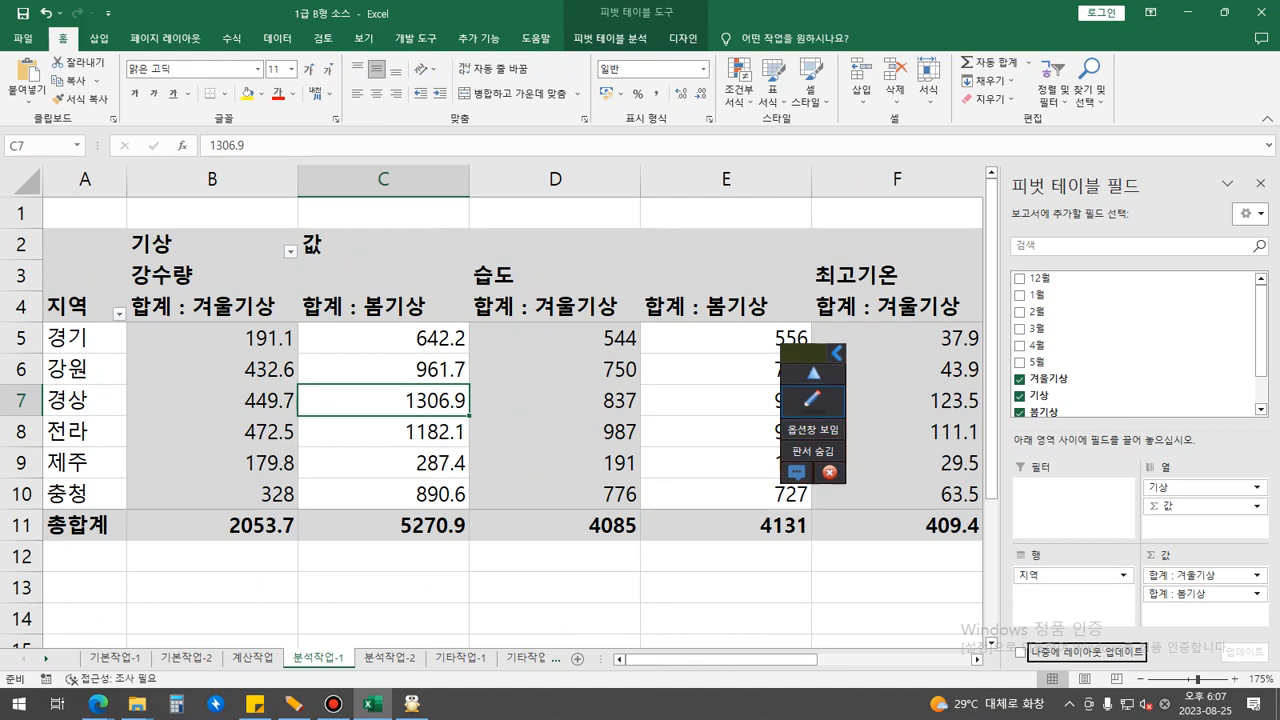
Step: Underline the 합계 : 겨울기상 heading, draw a red downward arrow below it, and draw a blue horizontal arrow along the 총합계 row
click(812, 400)
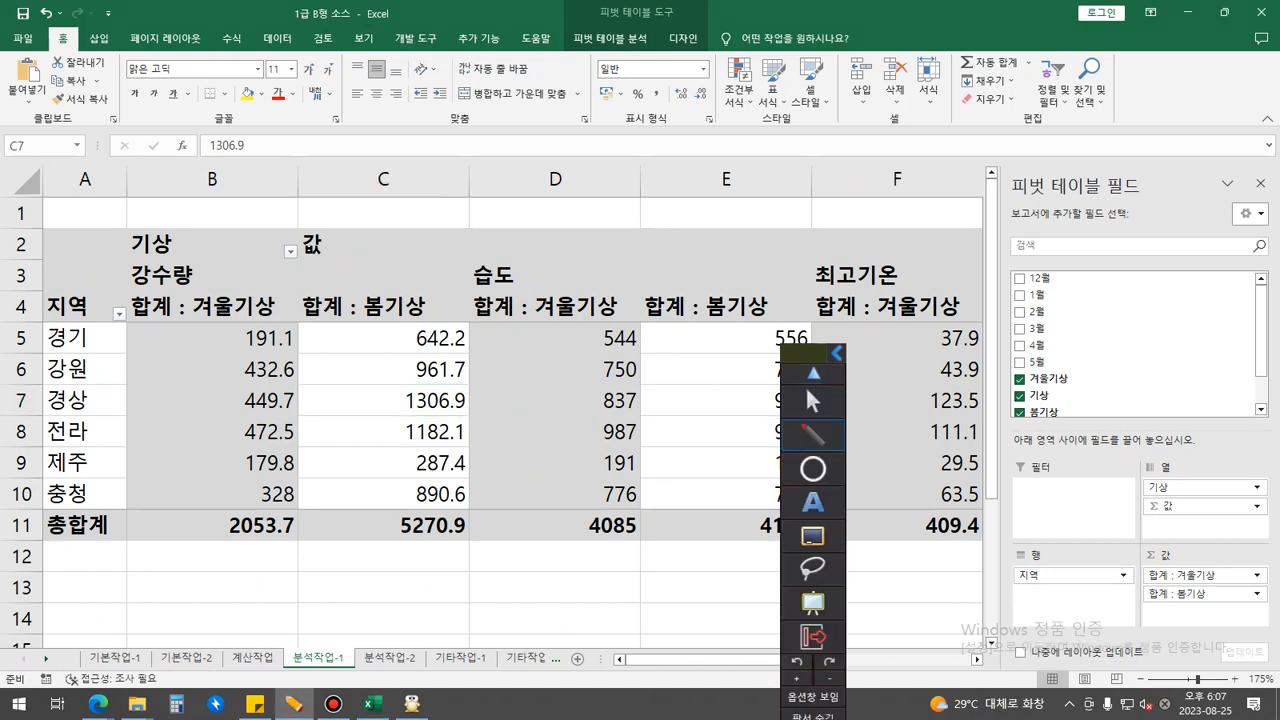
mouse_move(130, 316)
mouse_down()
mouse_move(270, 322)
mouse_move(234, 336)
mouse_move(234, 464)
mouse_move(280, 432)
mouse_up()
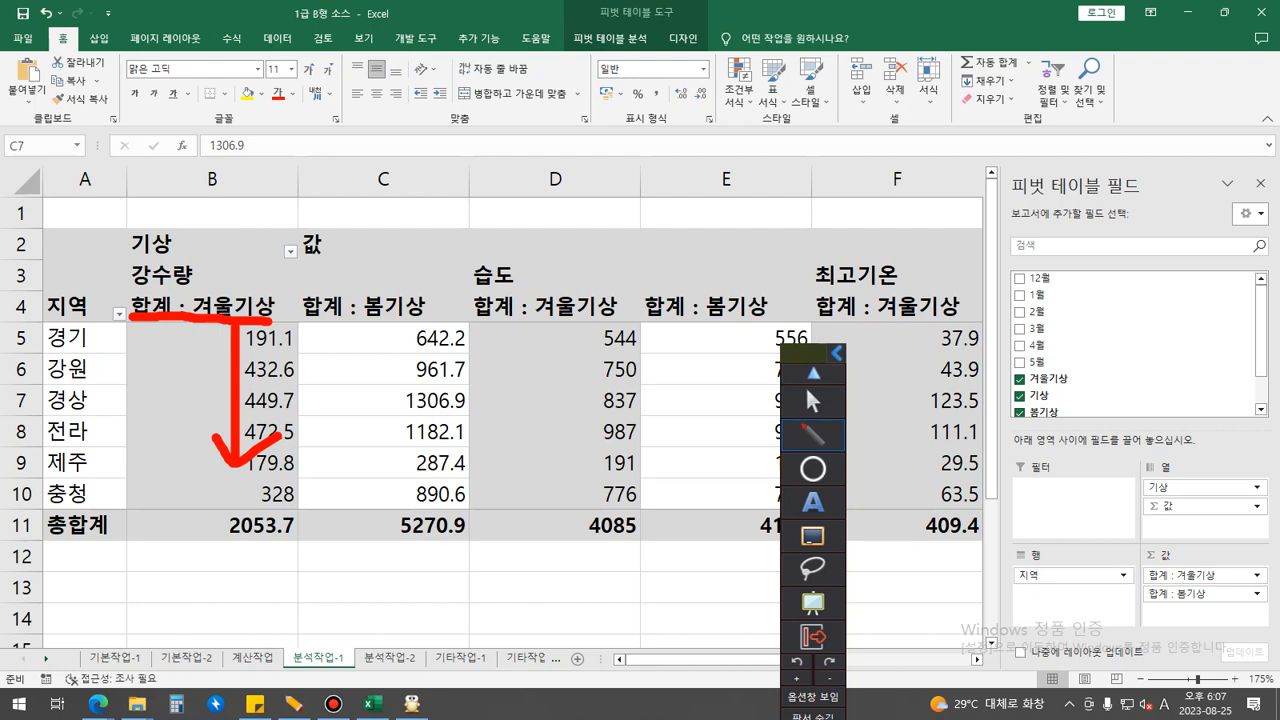
mouse_move(144, 533)
mouse_down()
mouse_move(568, 535)
mouse_move(552, 517)
mouse_move(548, 558)
mouse_up()
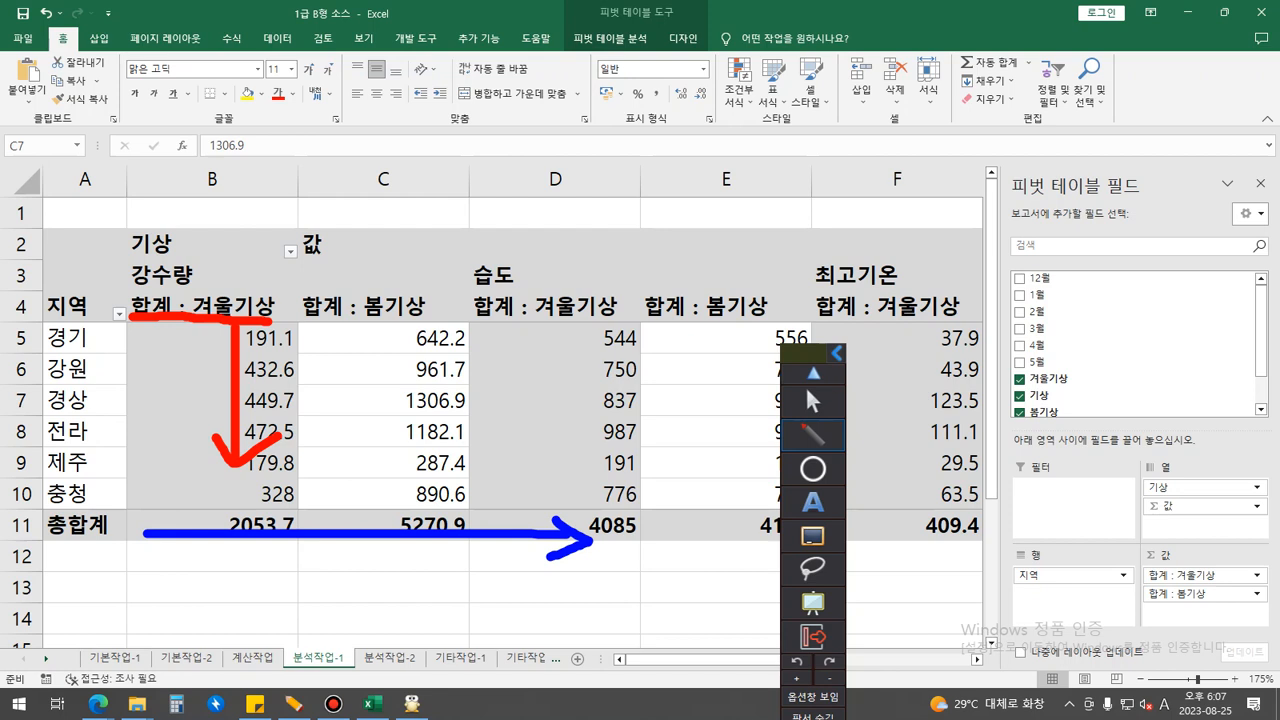
Step: Return the Σ 값 field to the rows area below 지역 and clear the drawn arrows
click(805, 385)
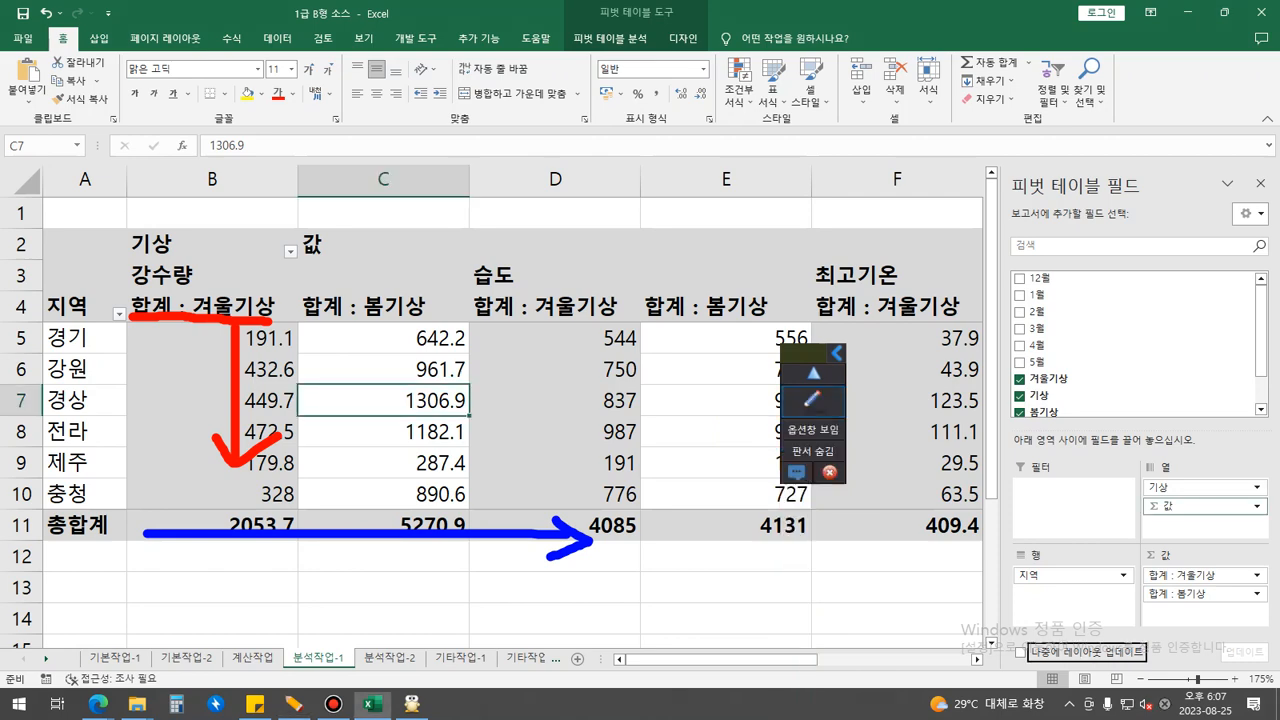
drag(1204, 506, 1074, 594)
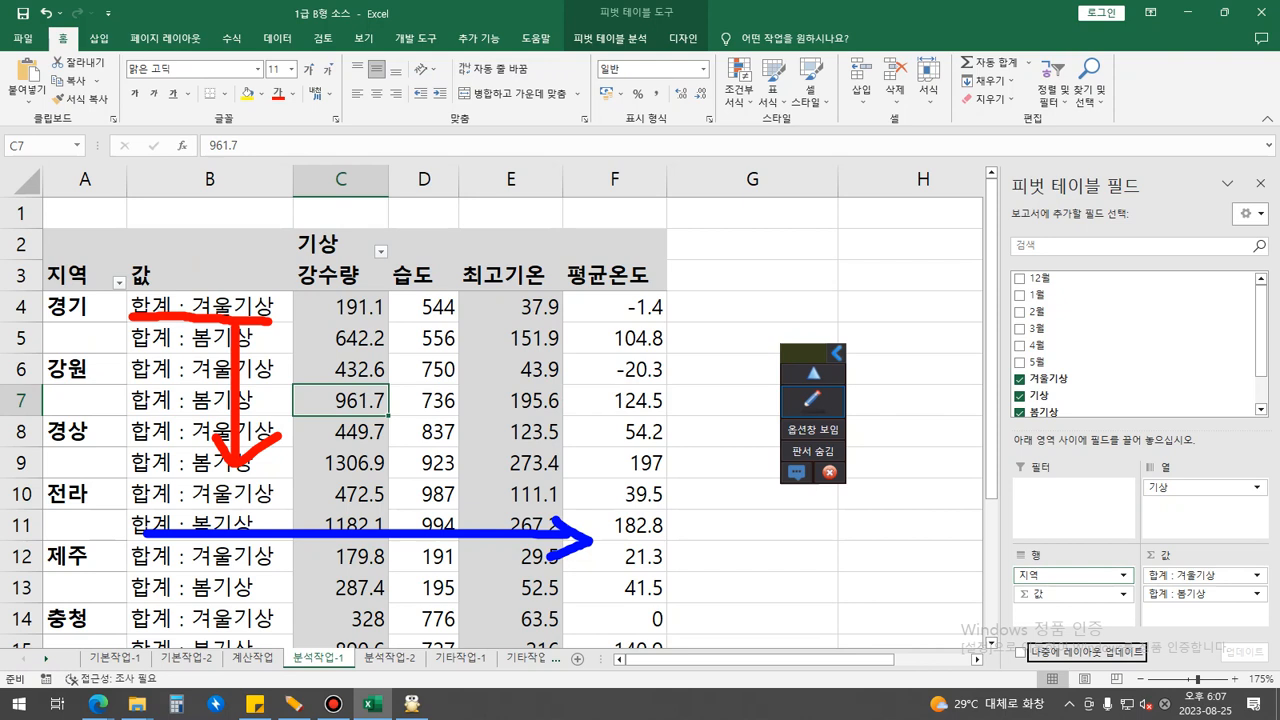
key(Escape)
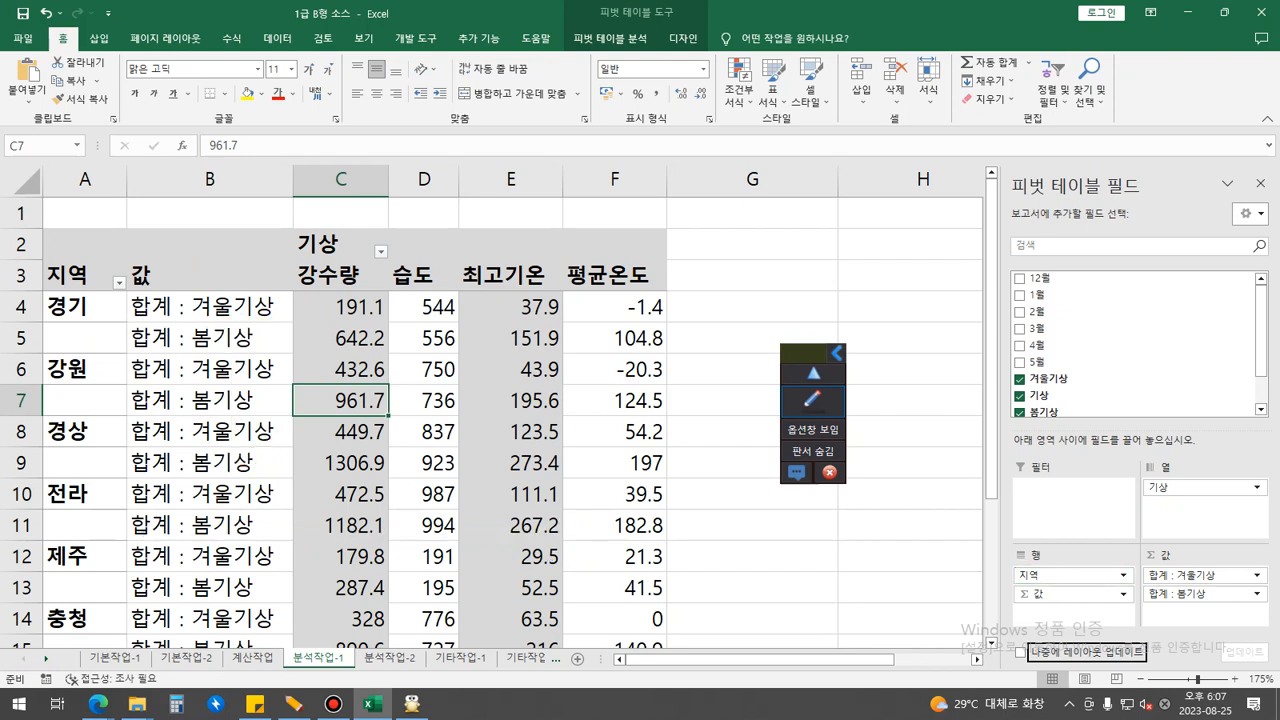
Step: Mark 경기's 합계 : 겨울기상 label with a blue underline and horizontal arrow, circle Σ 값 in the rows area, and clear the marks
click(812, 399)
mouse_move(133, 320)
mouse_down()
mouse_move(471, 311)
mouse_move(485, 297)
mouse_move(488, 324)
mouse_up()
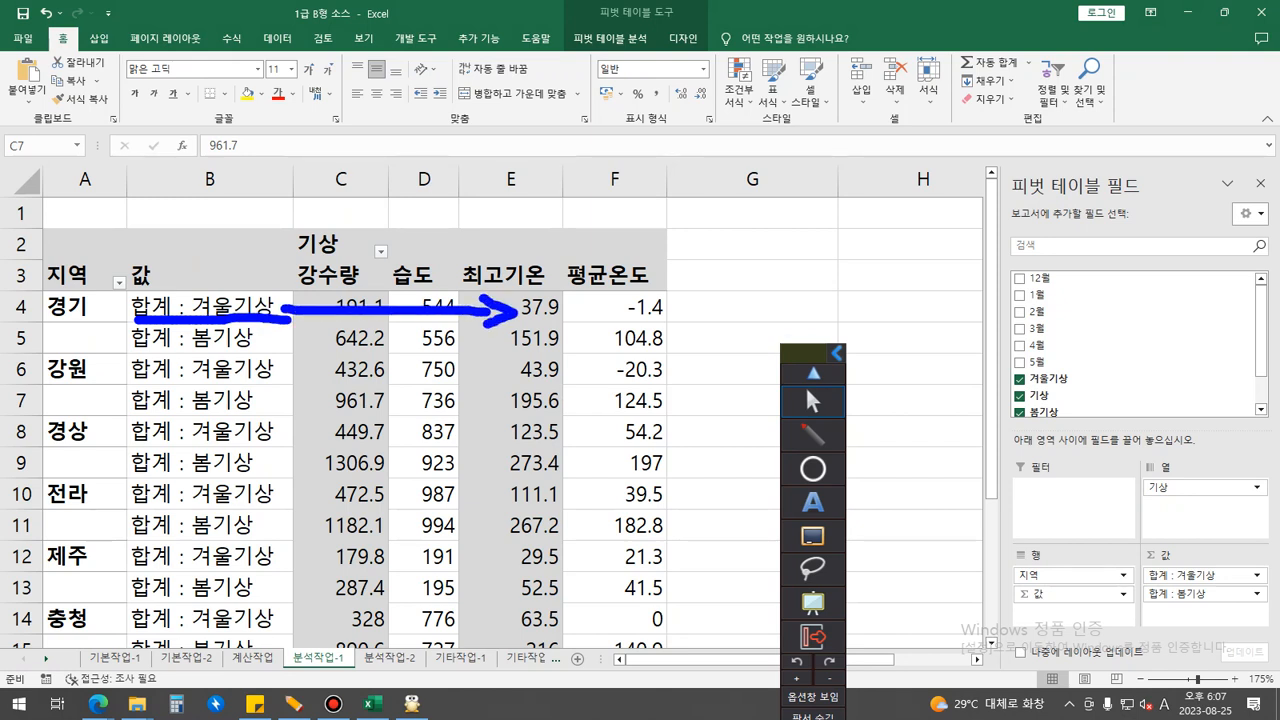
mouse_move(1066, 608)
mouse_down()
mouse_move(1012, 584)
mouse_move(1068, 602)
mouse_up()
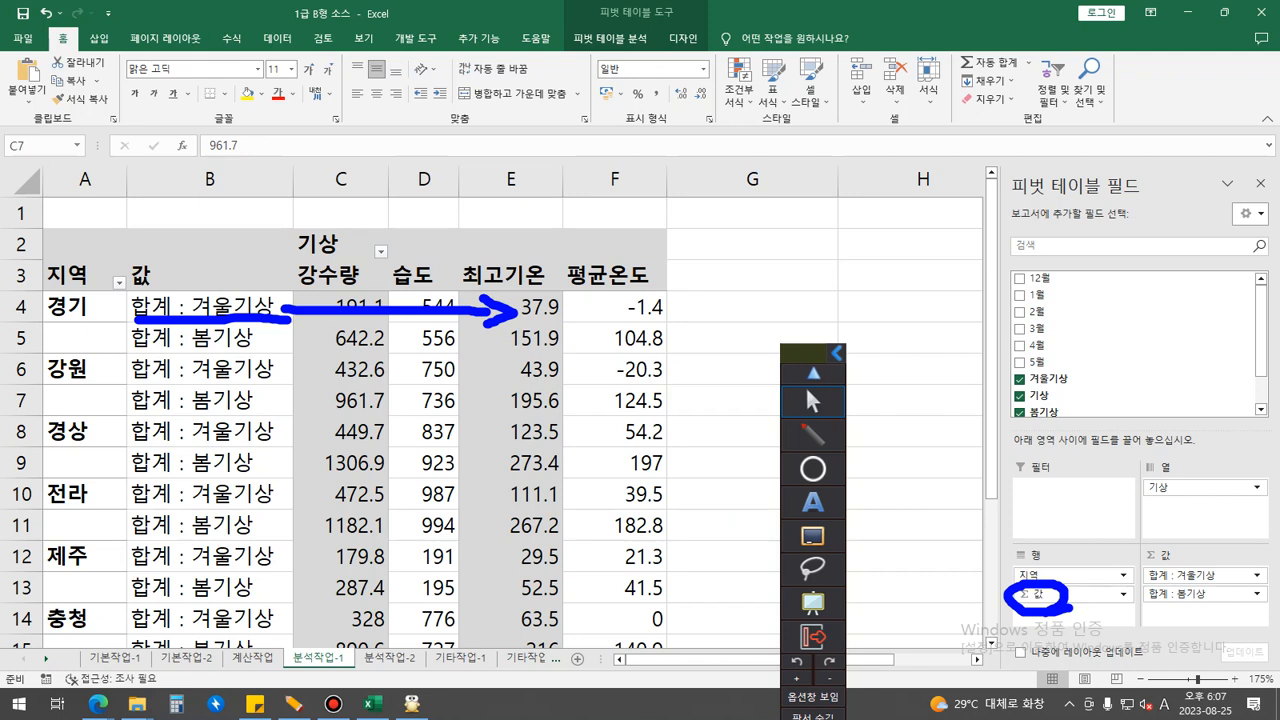
key(Escape)
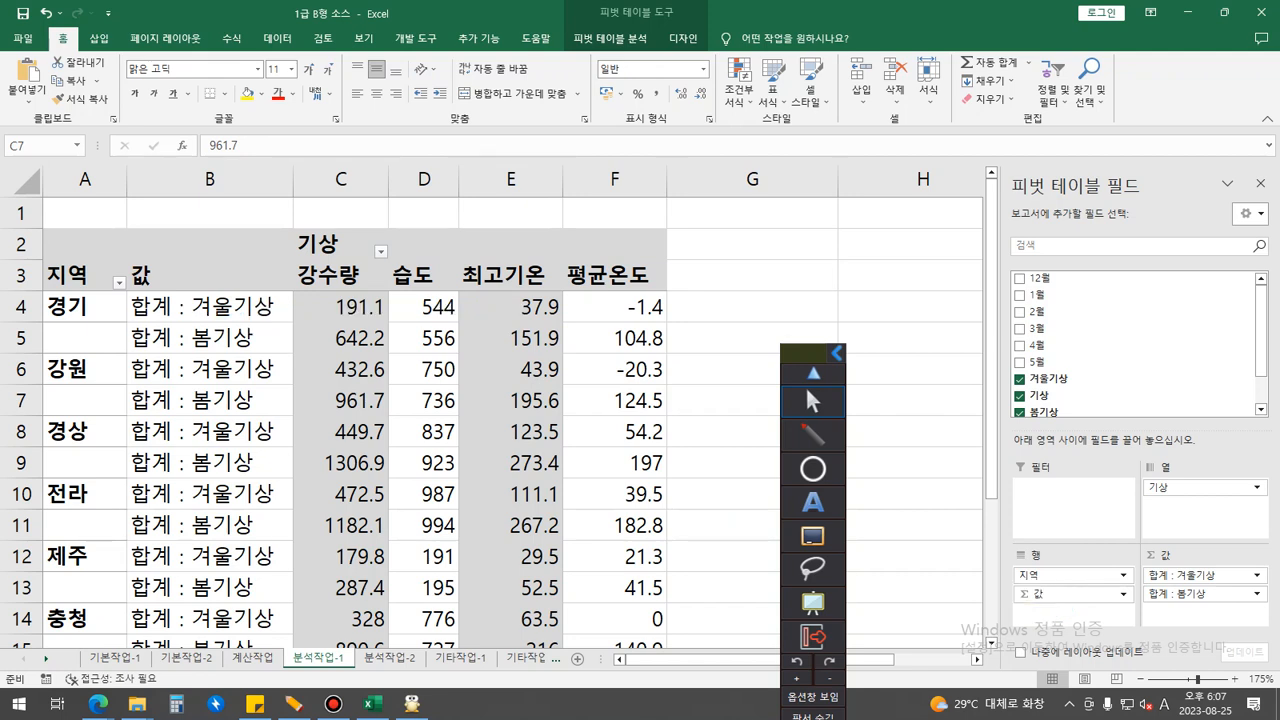
click(805, 385)
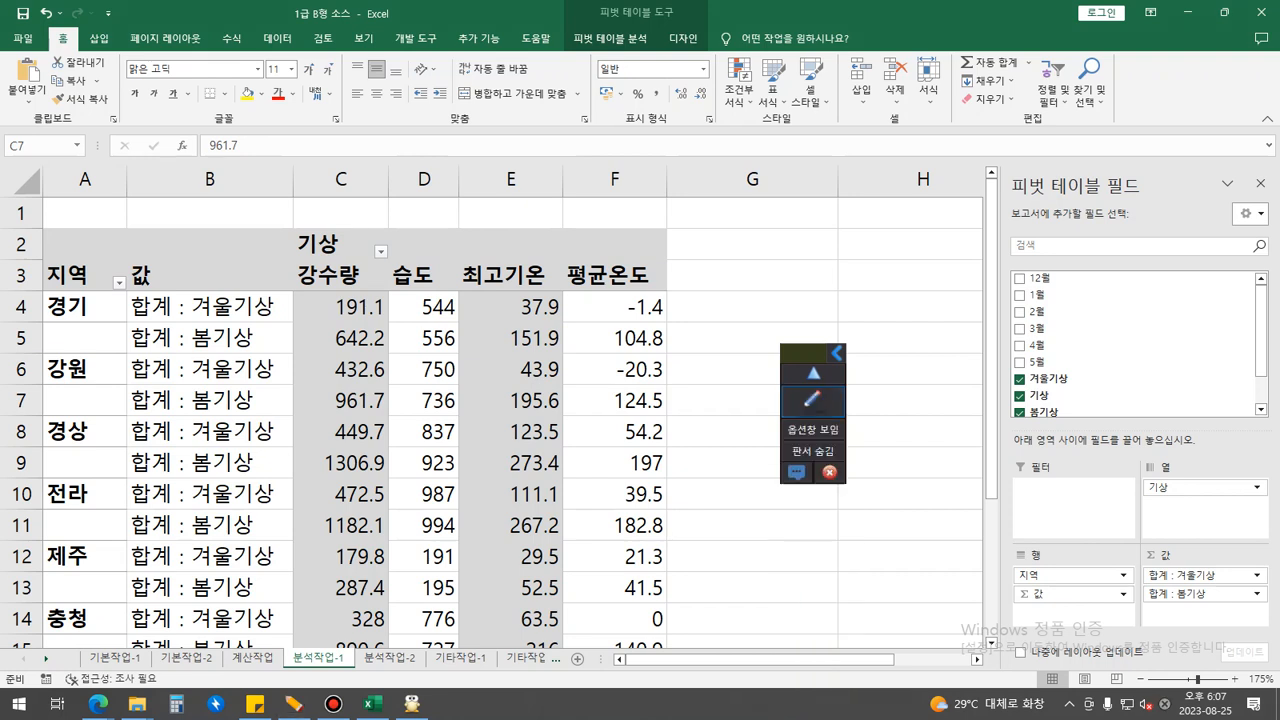
Step: Set the pivot table's grand totals to columns only (열의 총합계만 설정)
click(341, 307)
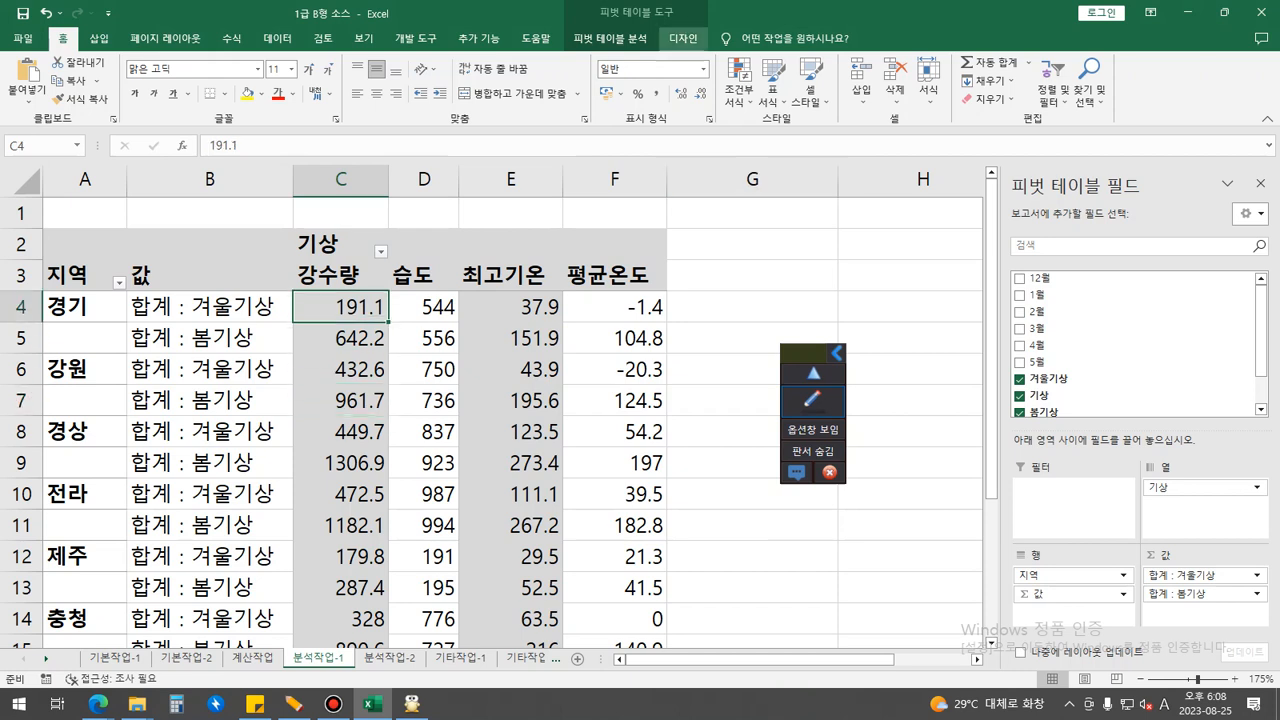
click(683, 38)
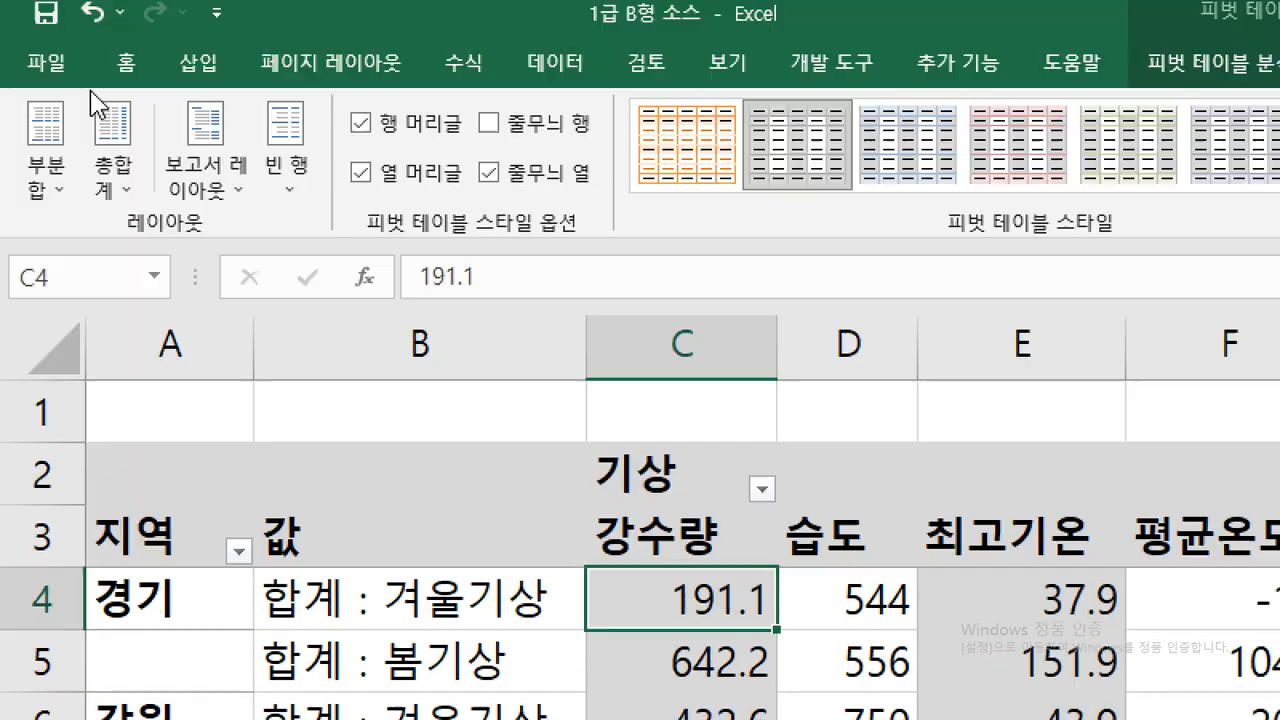
click(115, 175)
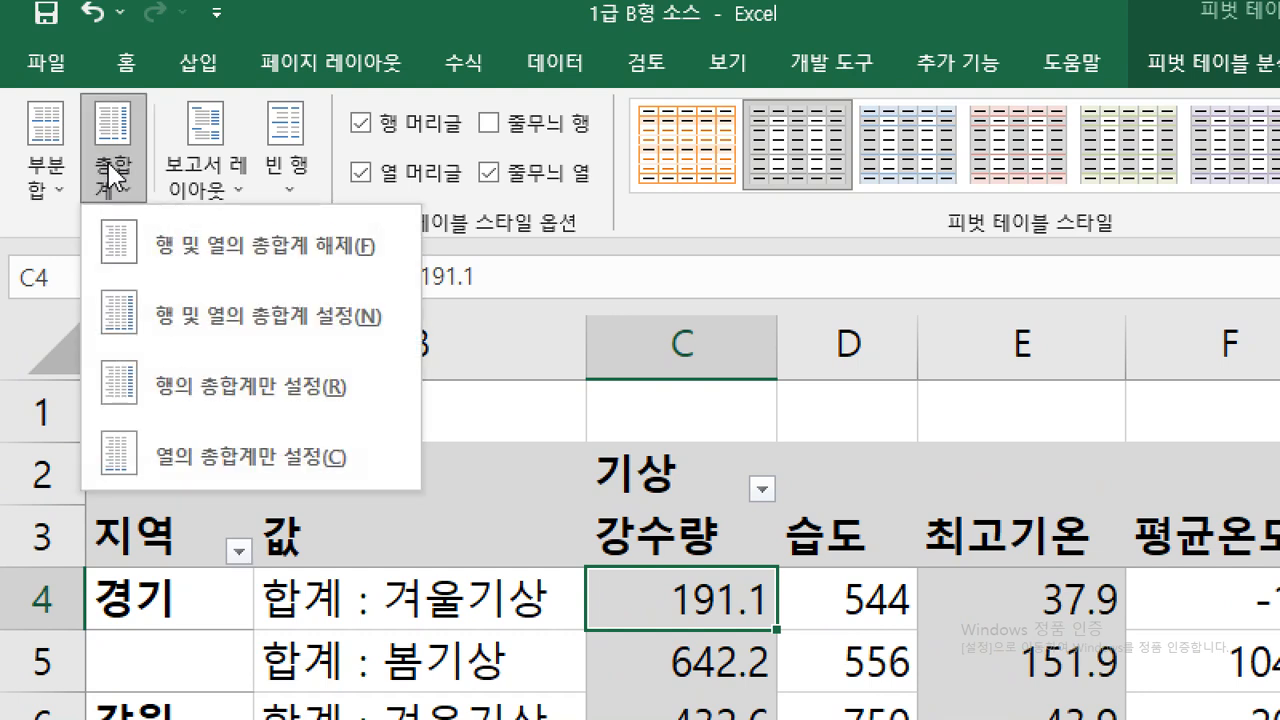
click(381, 459)
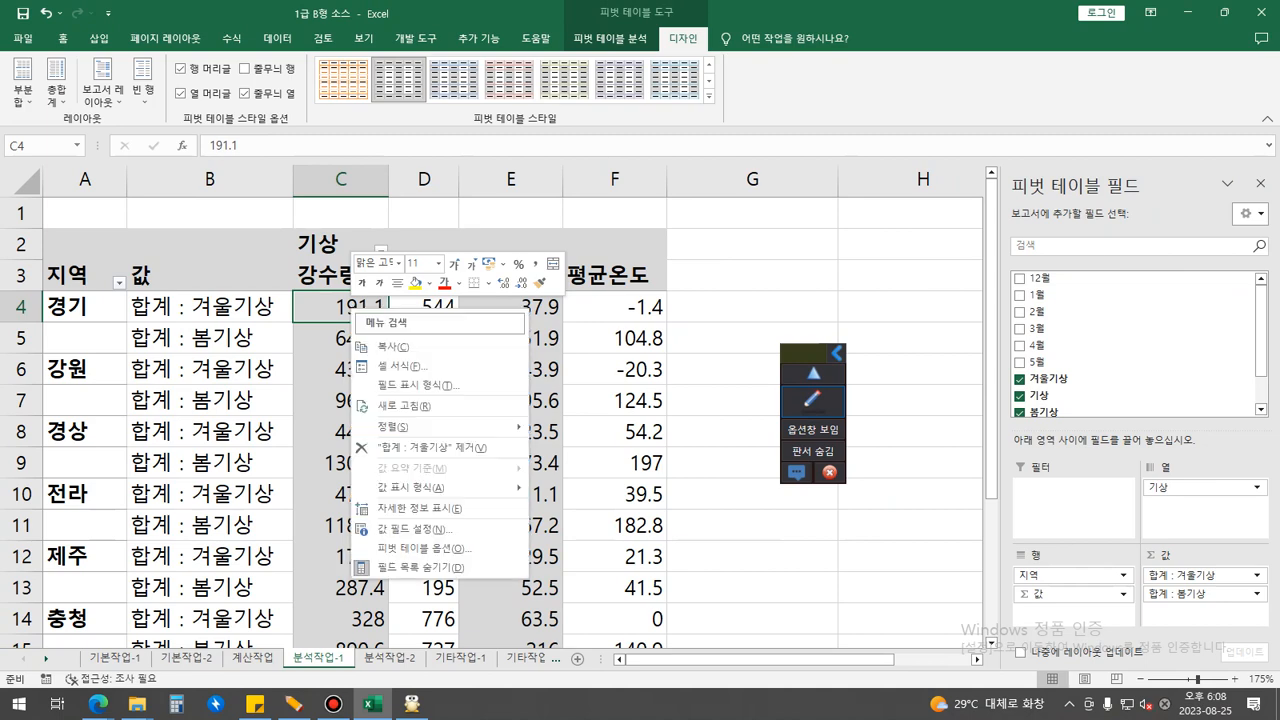
Step: Examine the grand total settings under 요약 및 필터 in the pivot table options, underline 행 총합계 표시, and close the options without changes
click(440, 549)
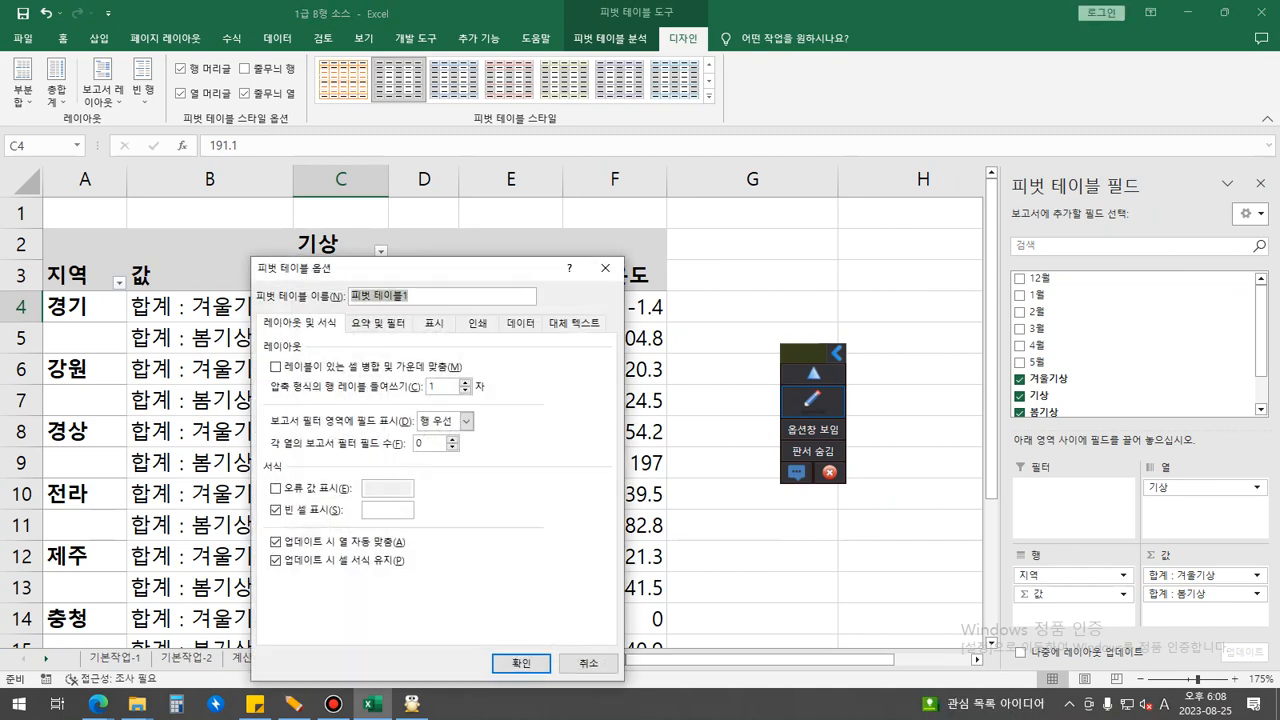
click(432, 309)
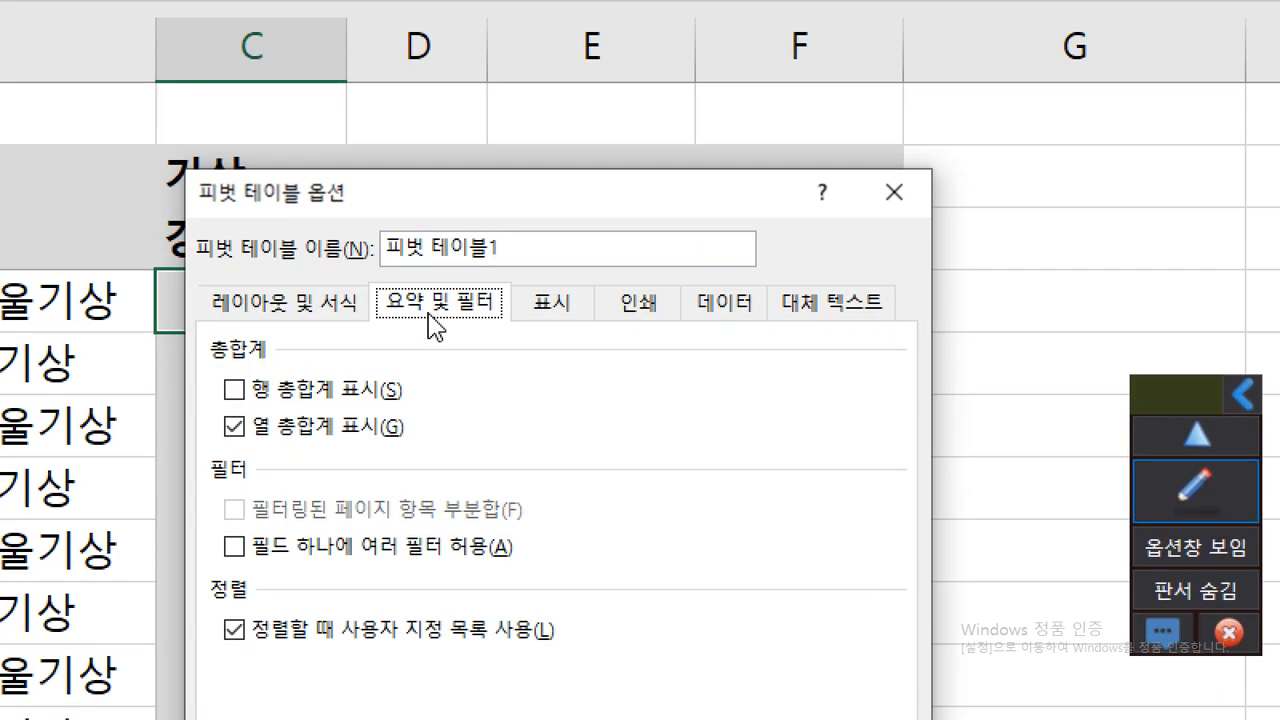
drag(408, 314, 470, 311)
drag(384, 359, 385, 359)
drag(218, 410, 522, 410)
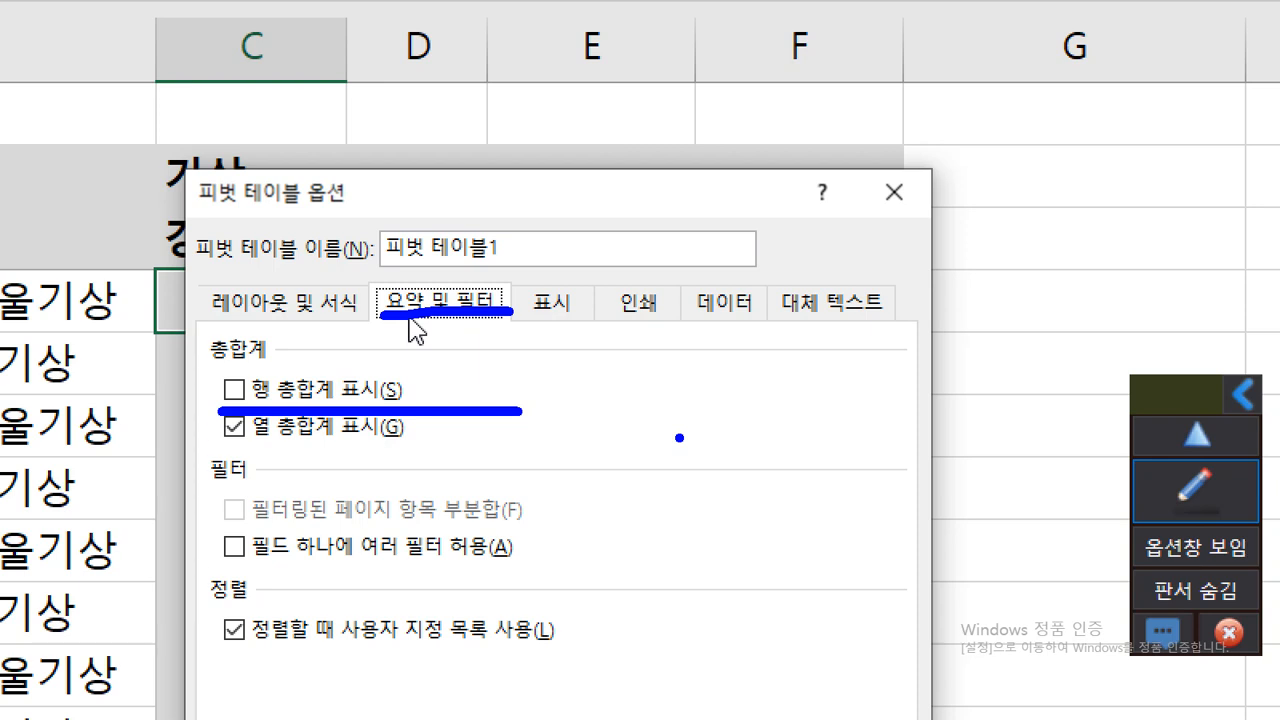
key(Escape)
key(super+minus)
key(Escape)
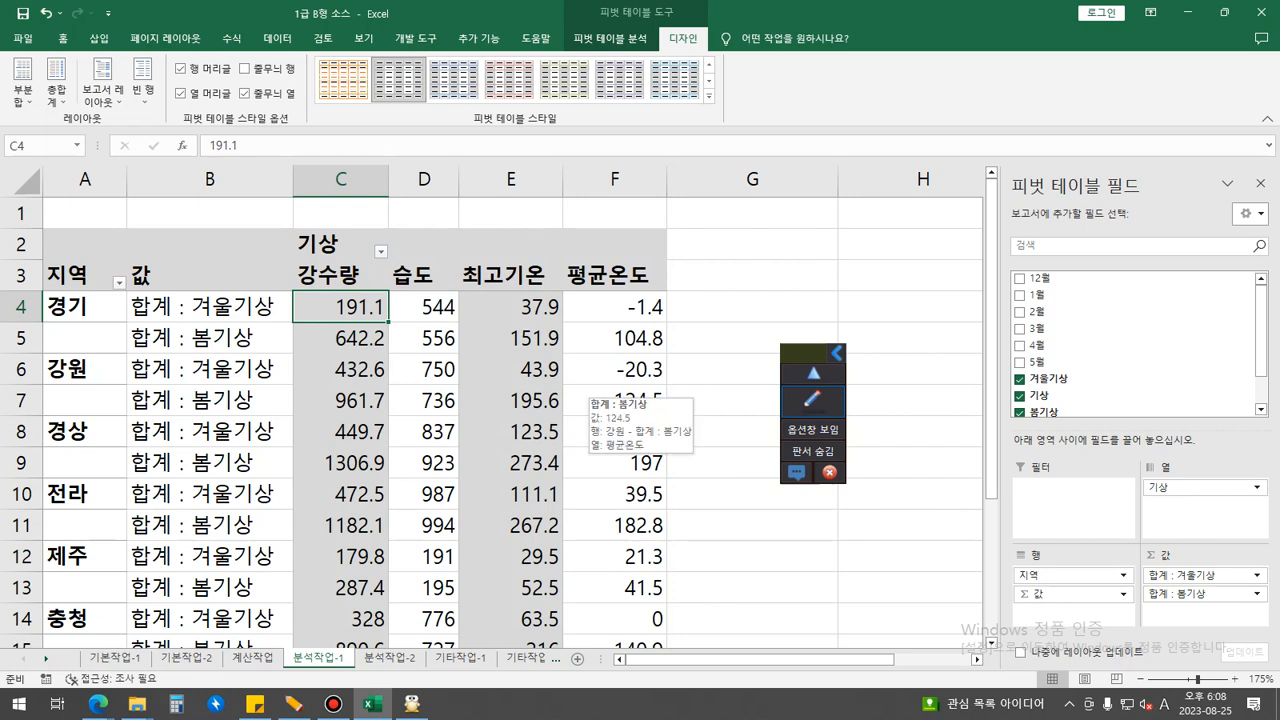
Step: Move the 경기 group below 강원 in the pivot table's 지역 rows
click(85, 307)
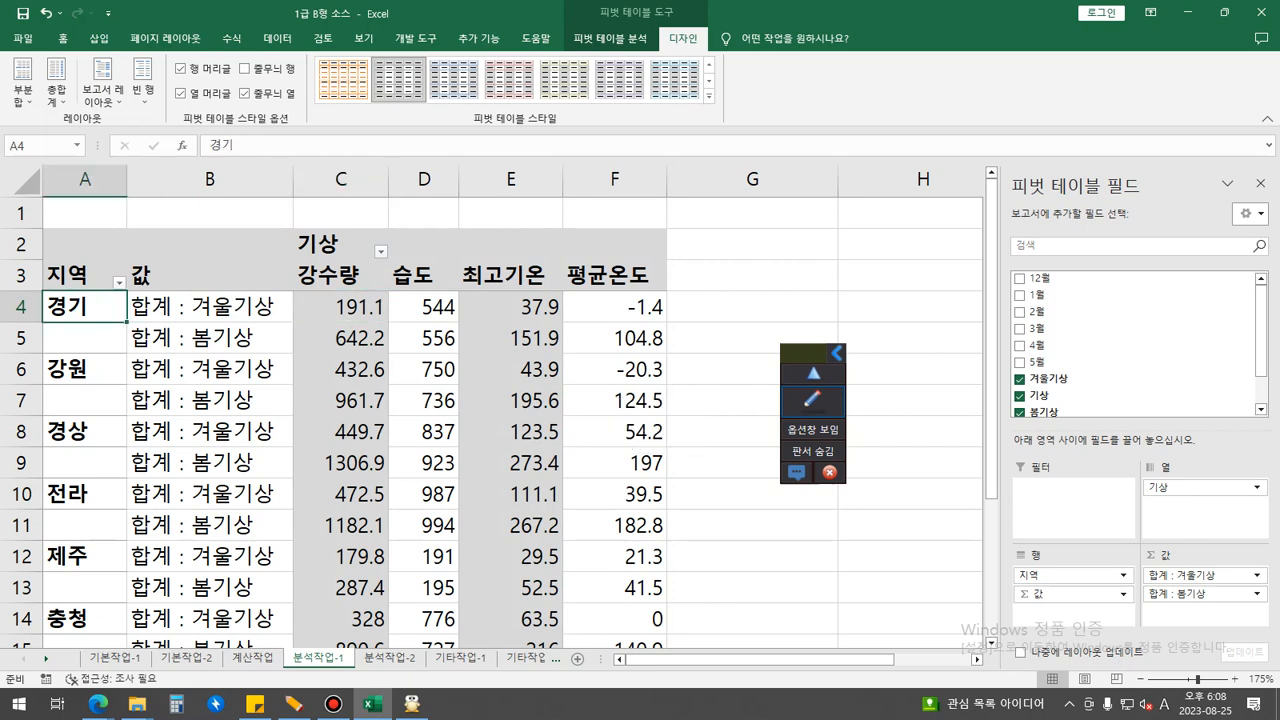
drag(128, 300, 134, 412)
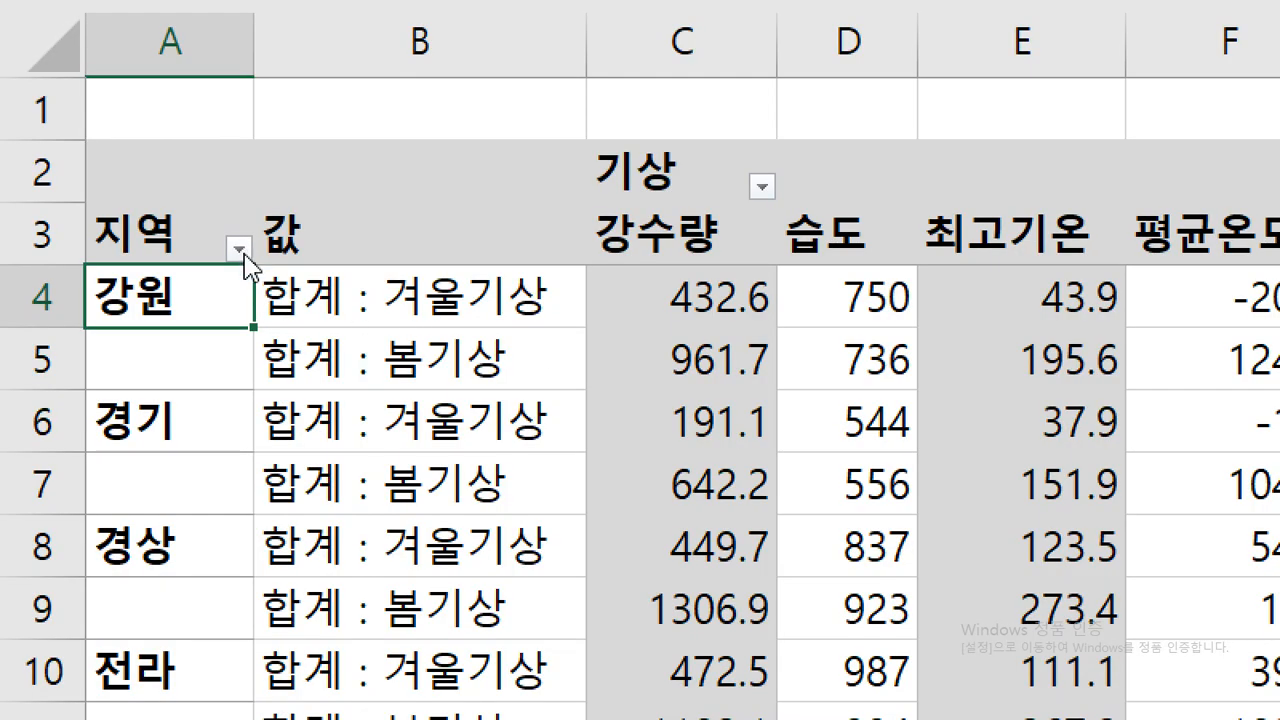
Step: Sort the pivot table's 지역 field in ascending text order and circle its sort marker in blue
click(243, 255)
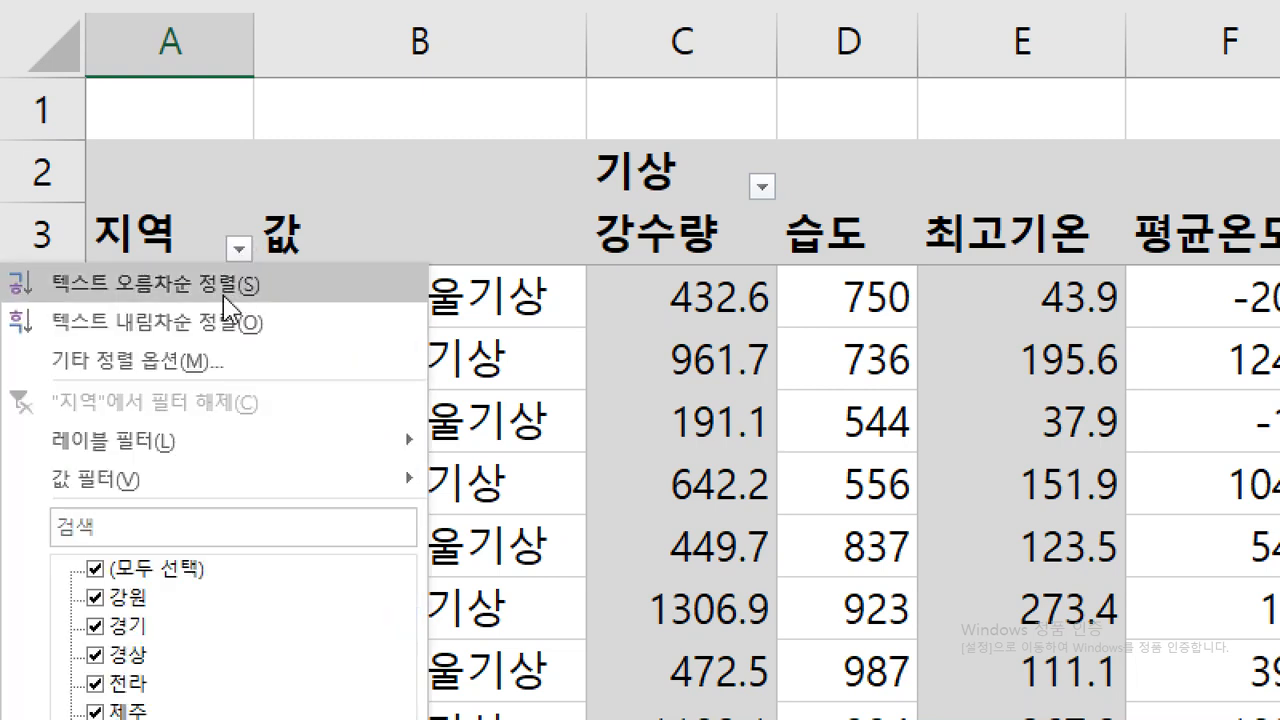
click(224, 296)
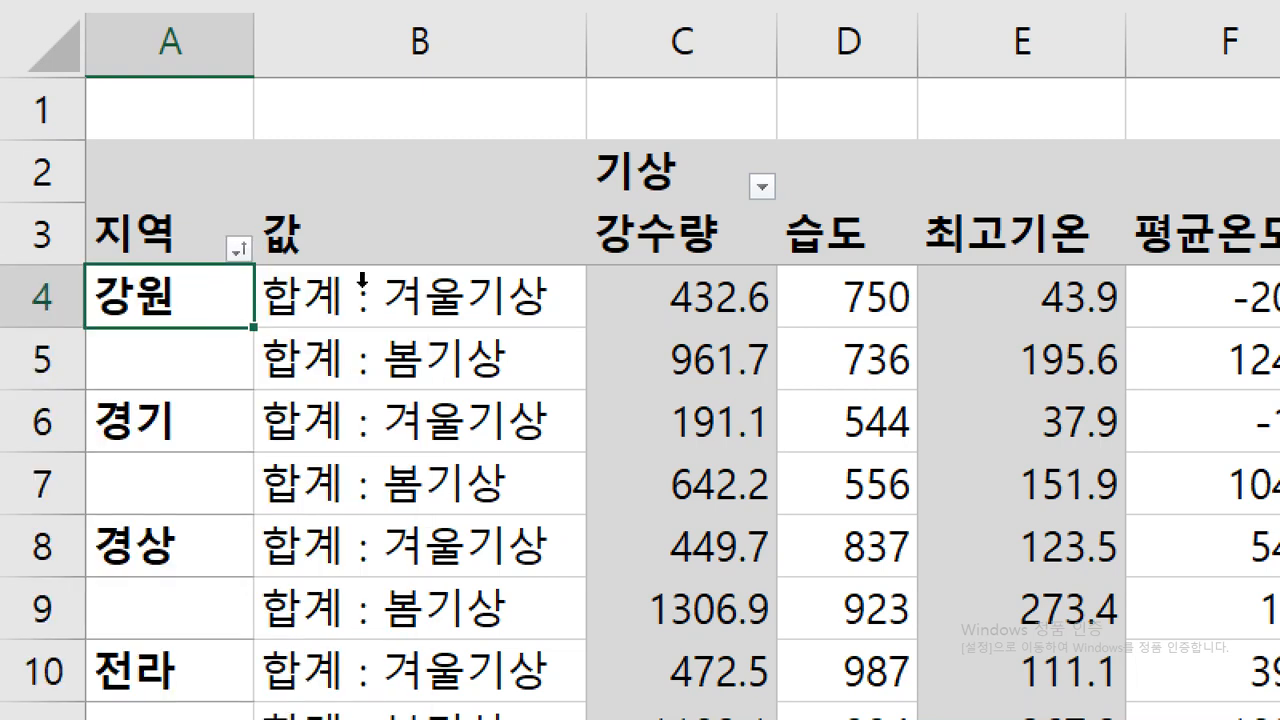
mouse_move(251, 266)
mouse_down()
mouse_move(218, 270)
mouse_move(214, 236)
mouse_move(262, 266)
mouse_up()
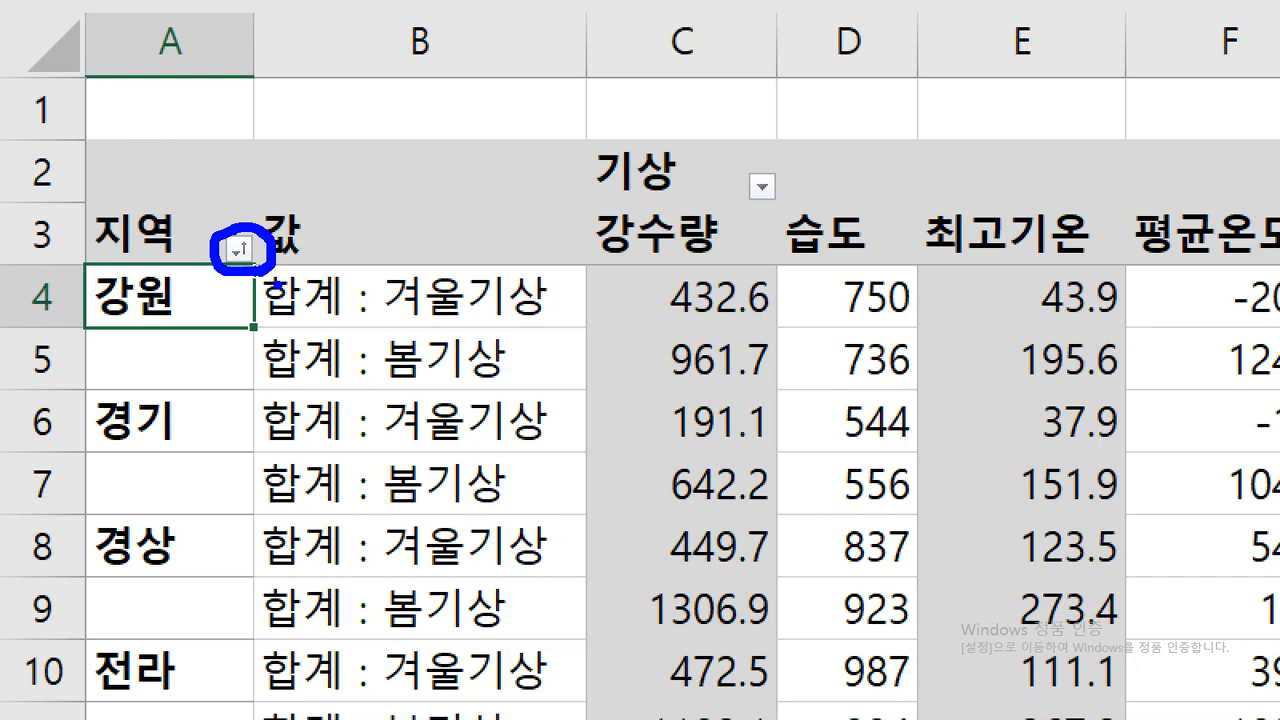
Step: Manually reorder the 지역 rows by moving the 경기 group above 강원
click(166, 428)
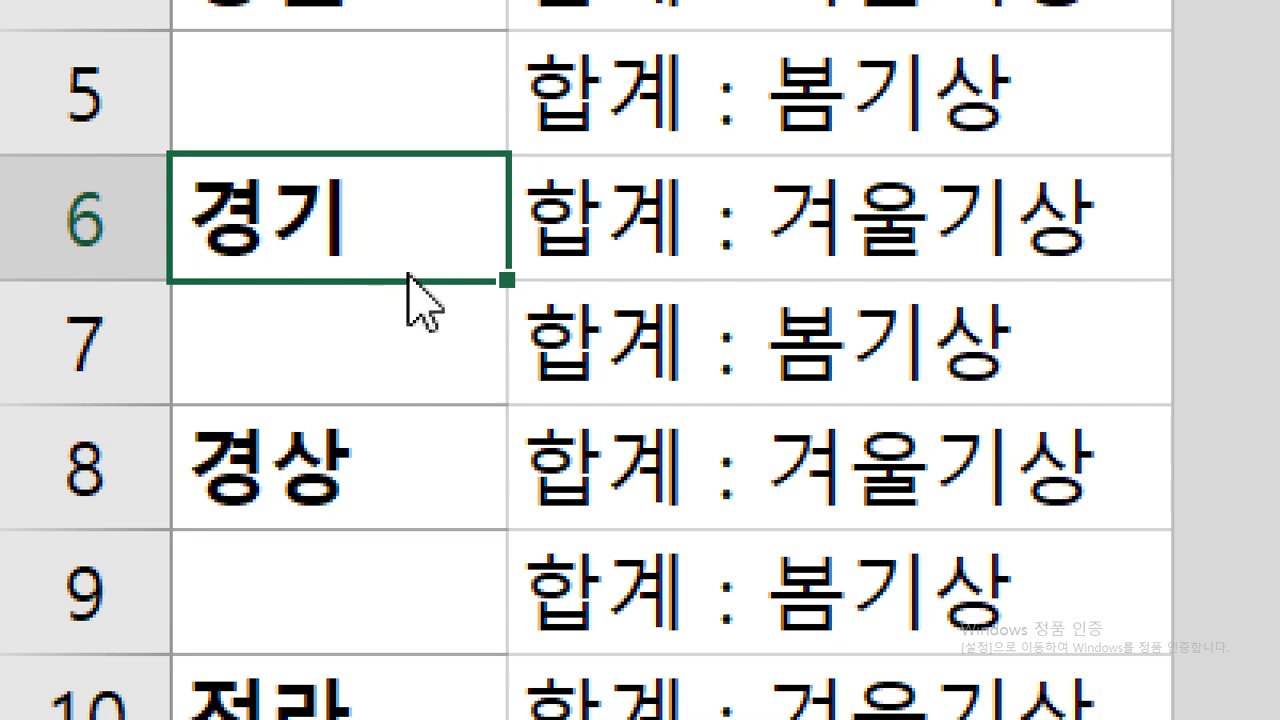
drag(408, 272, 429, 86)
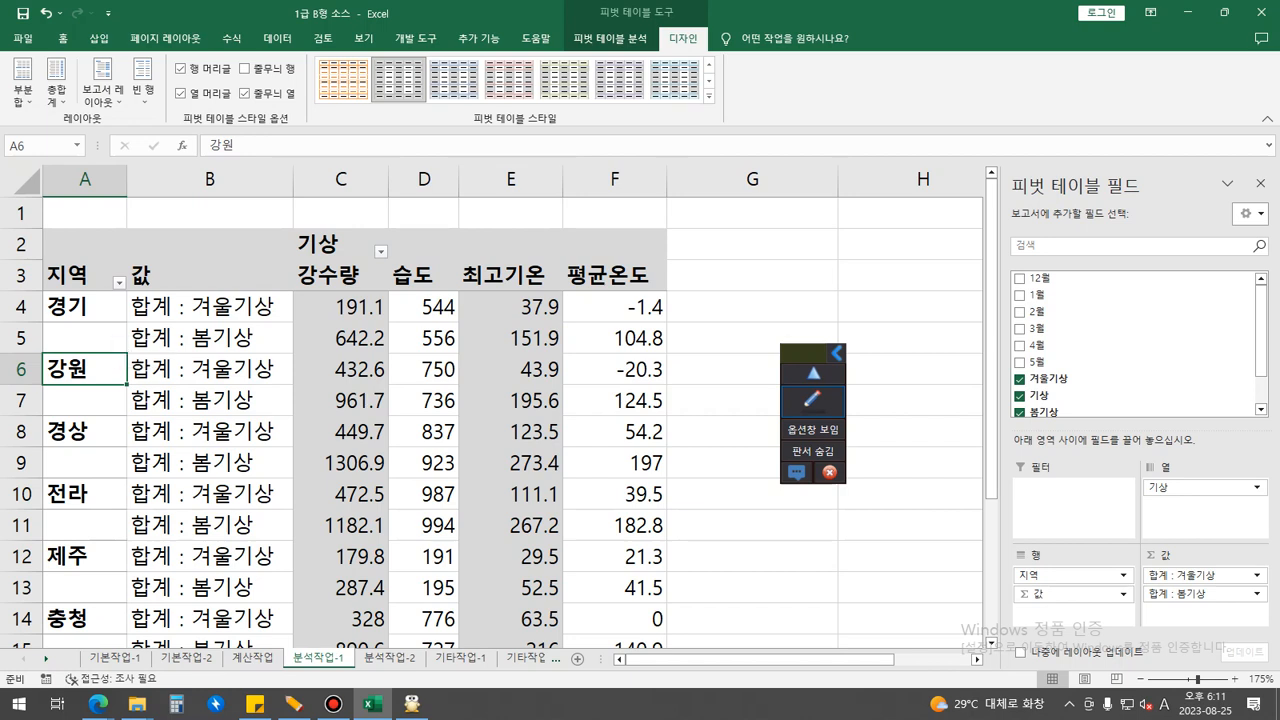
Step: On the 기타작업-1 sheet, change the 주요도시 빗물의 산도 chart's type to clustered column (묶은 세로 막대형)
key(ctrl+Page_Down)
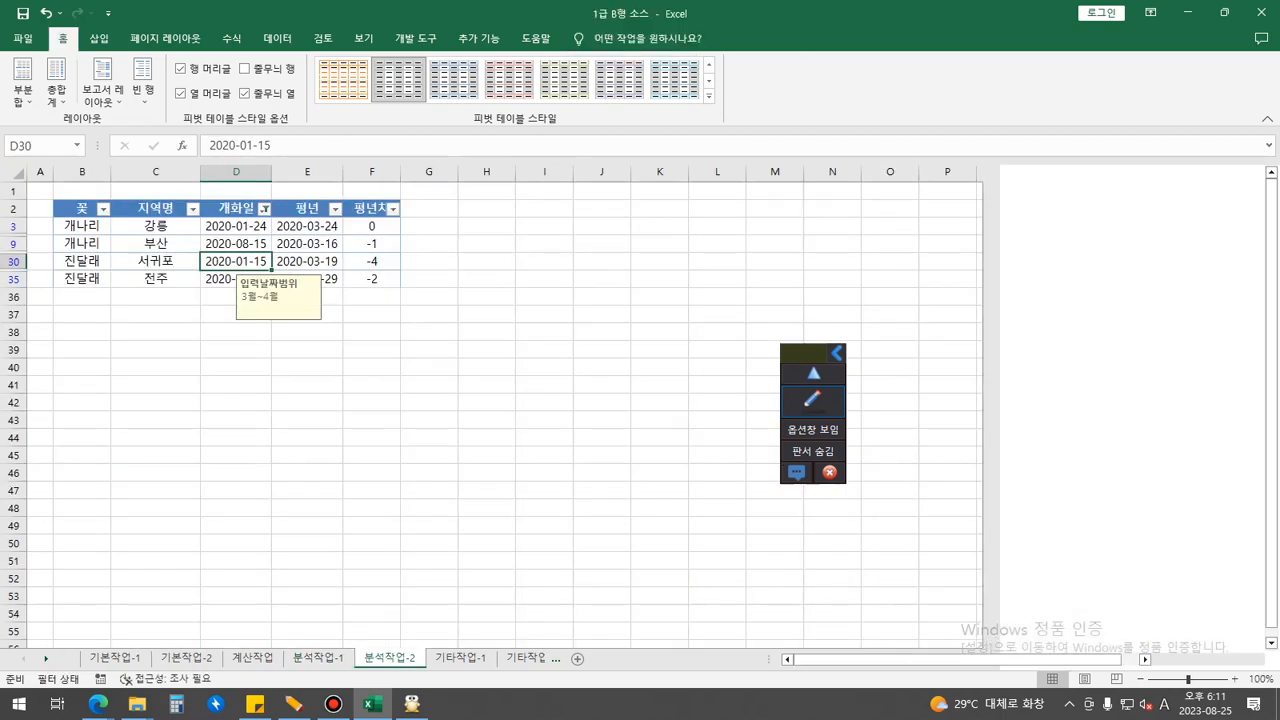
key(alt+Tab)
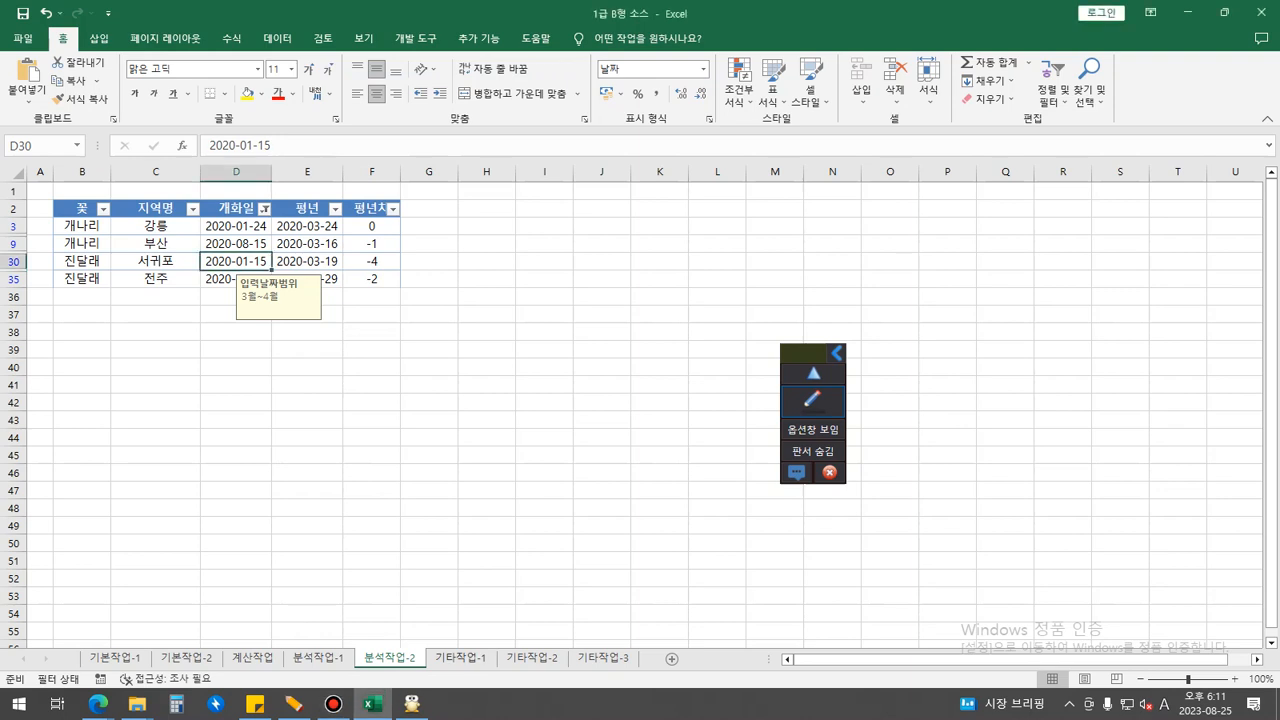
key(ctrl+Page_Down)
scroll(632, 414, down, 3)
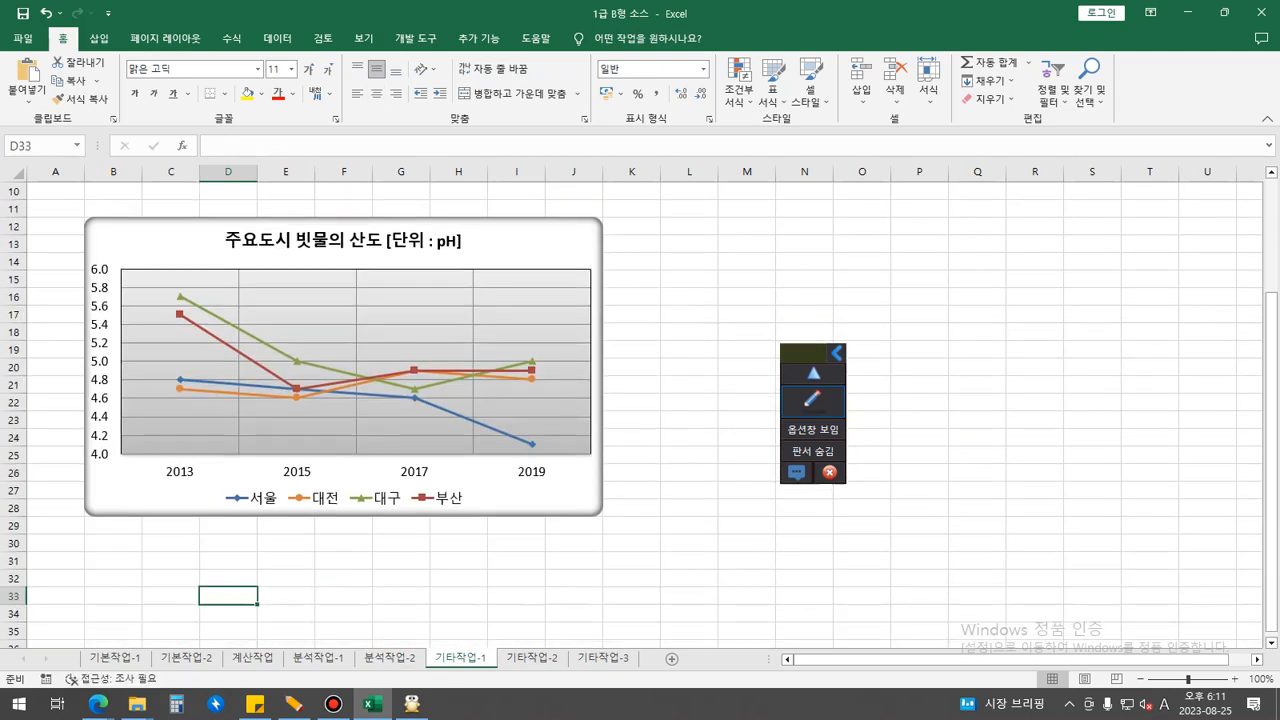
click(530, 247)
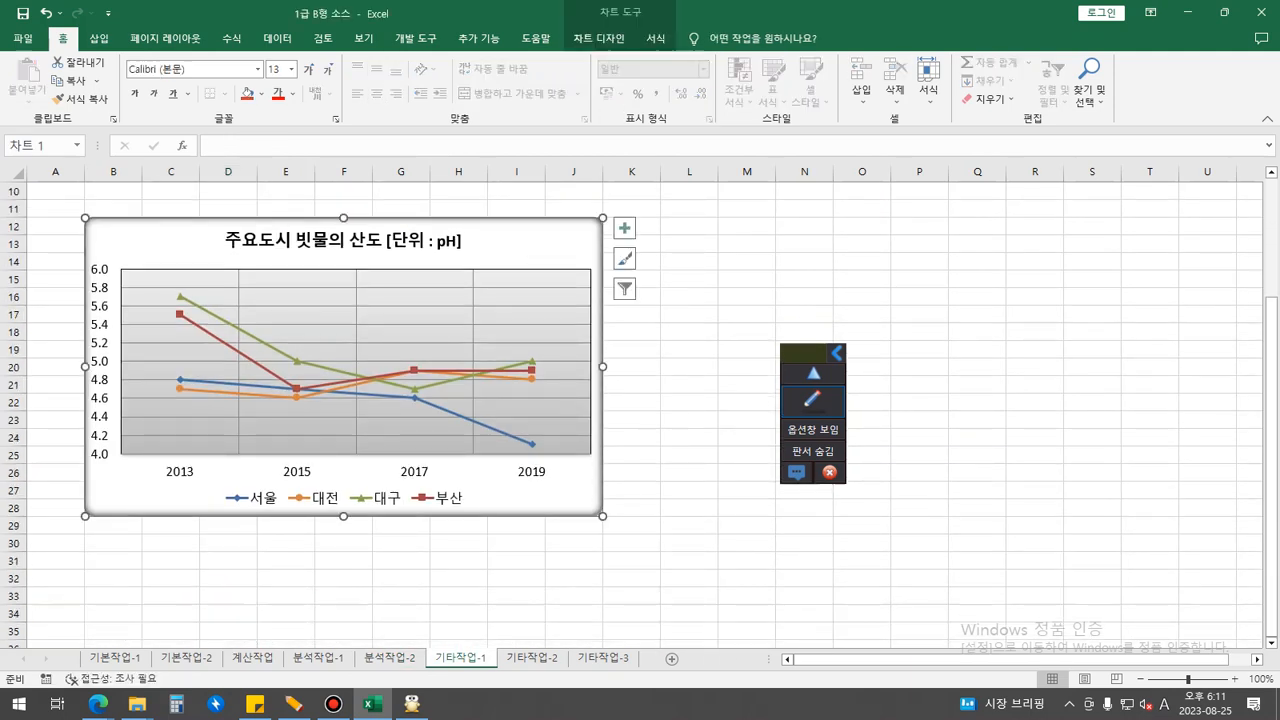
right_click(522, 243)
click(585, 423)
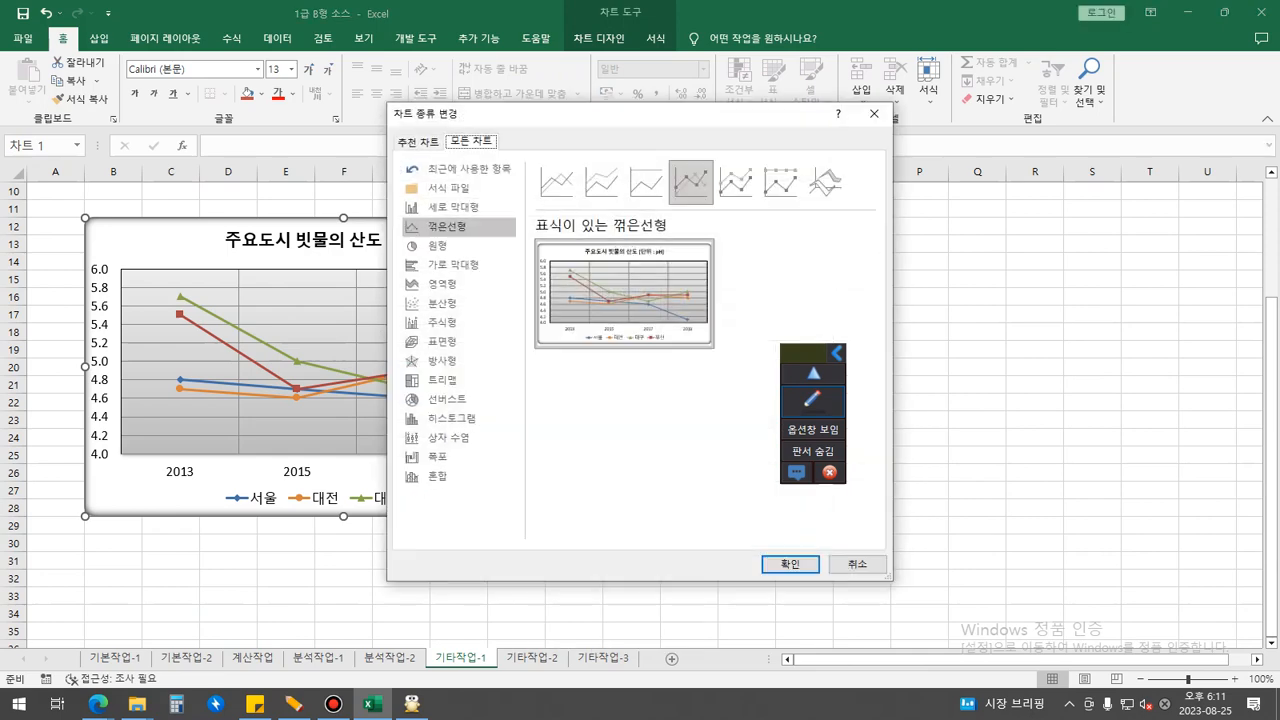
key(Up)
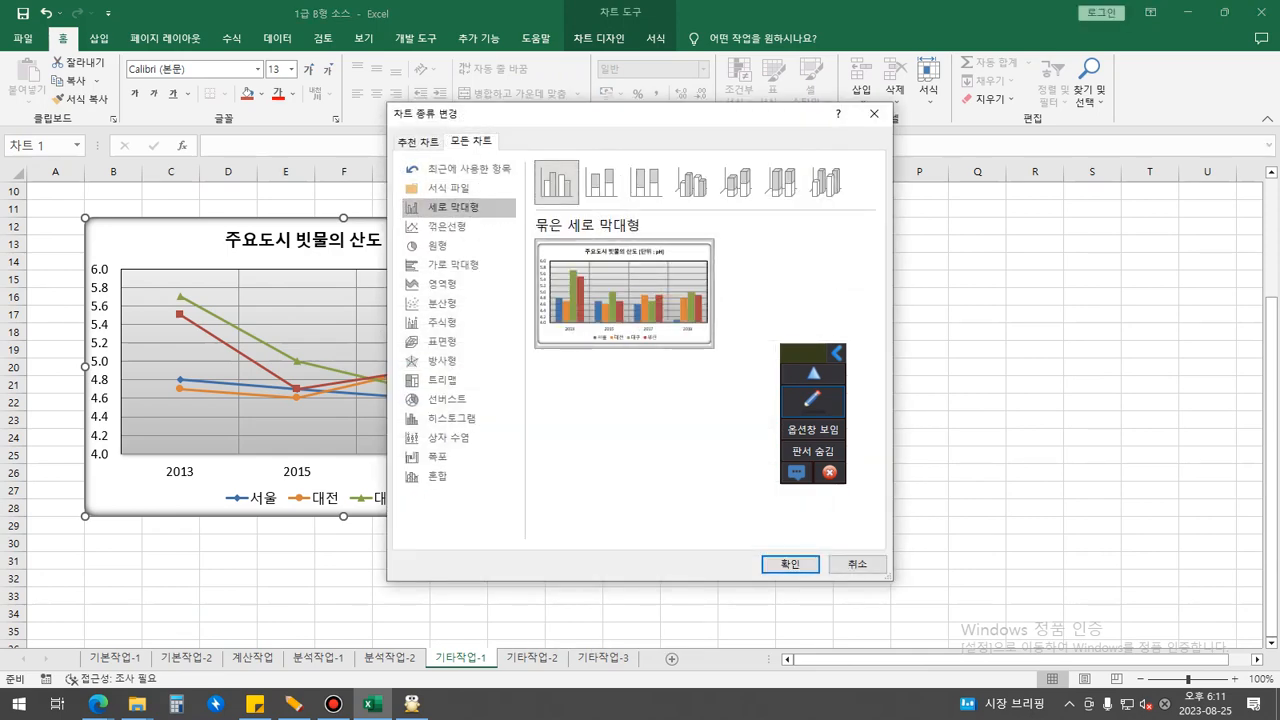
key(Return)
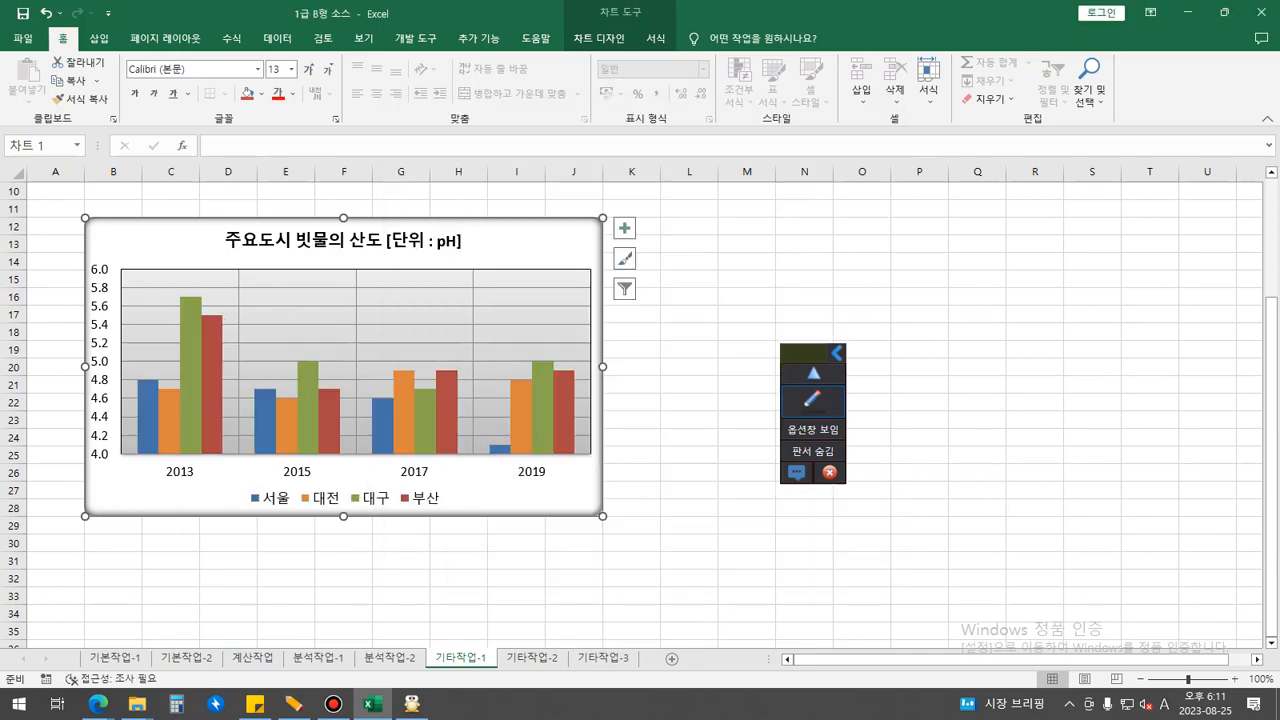
Step: Rename the chart's 서울 series as 1 in the data source settings and apply the change
right_click(515, 493)
click(572, 297)
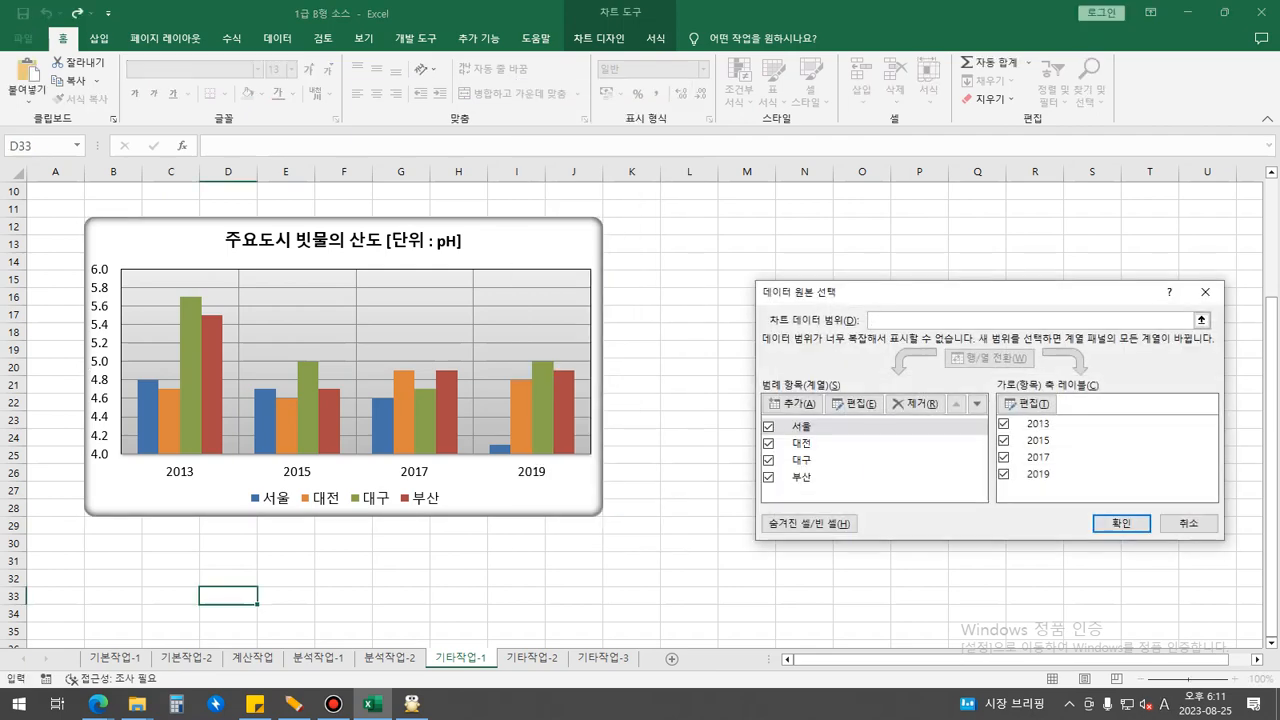
click(800, 426)
click(850, 404)
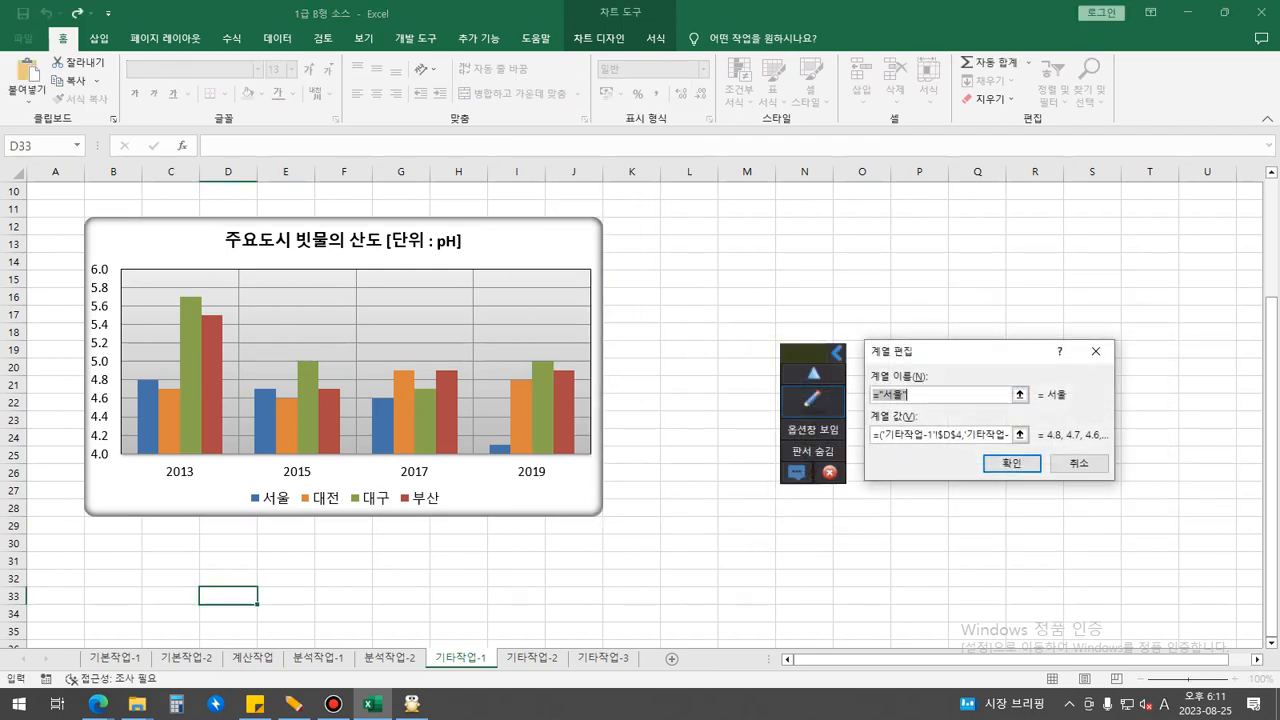
text(1)
click(1012, 463)
click(1117, 519)
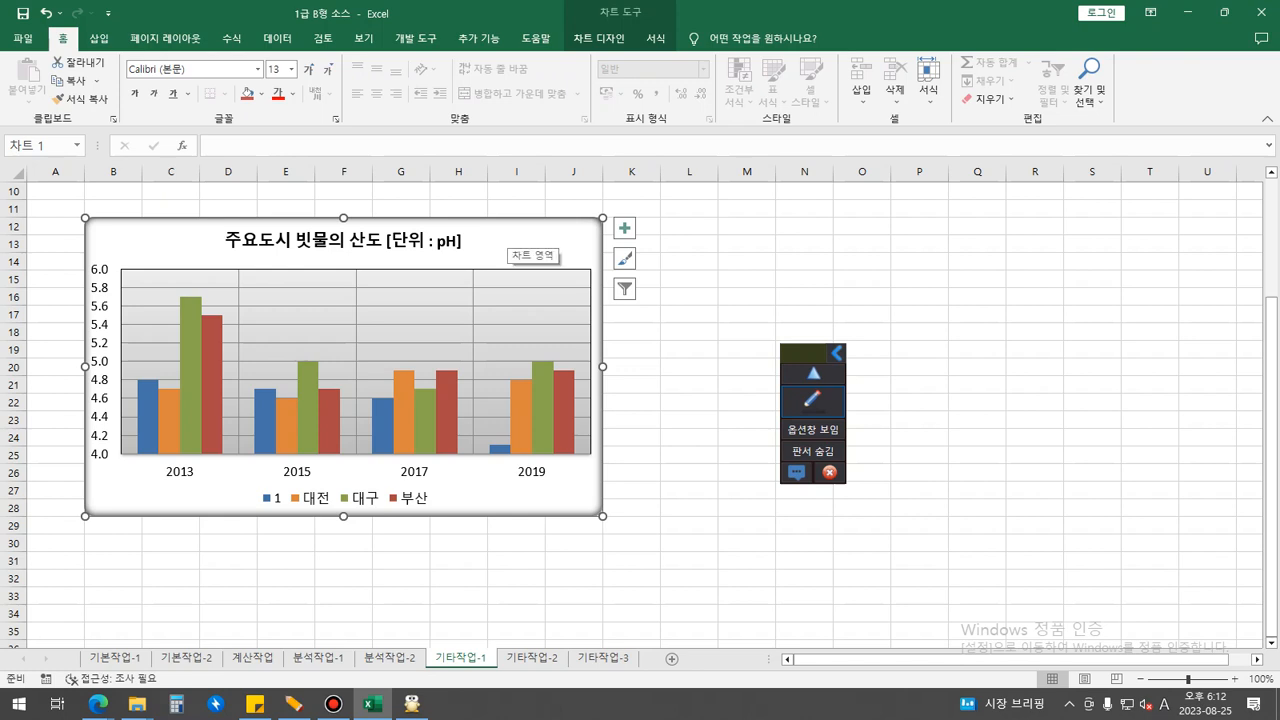
Step: Reopen the chart's data source settings, mark series 1 with a blue underline and 편집 with an arrow, and clear the marks
right_click(522, 238)
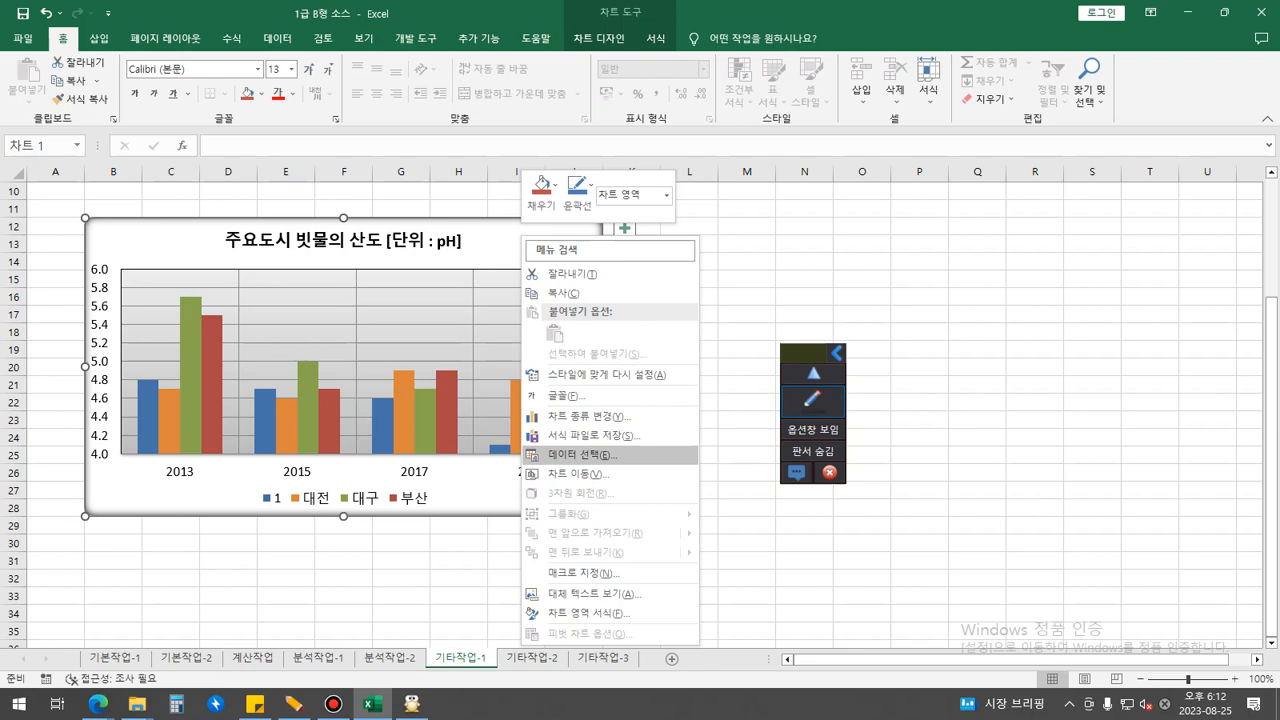
click(580, 454)
drag(900, 251, 588, 336)
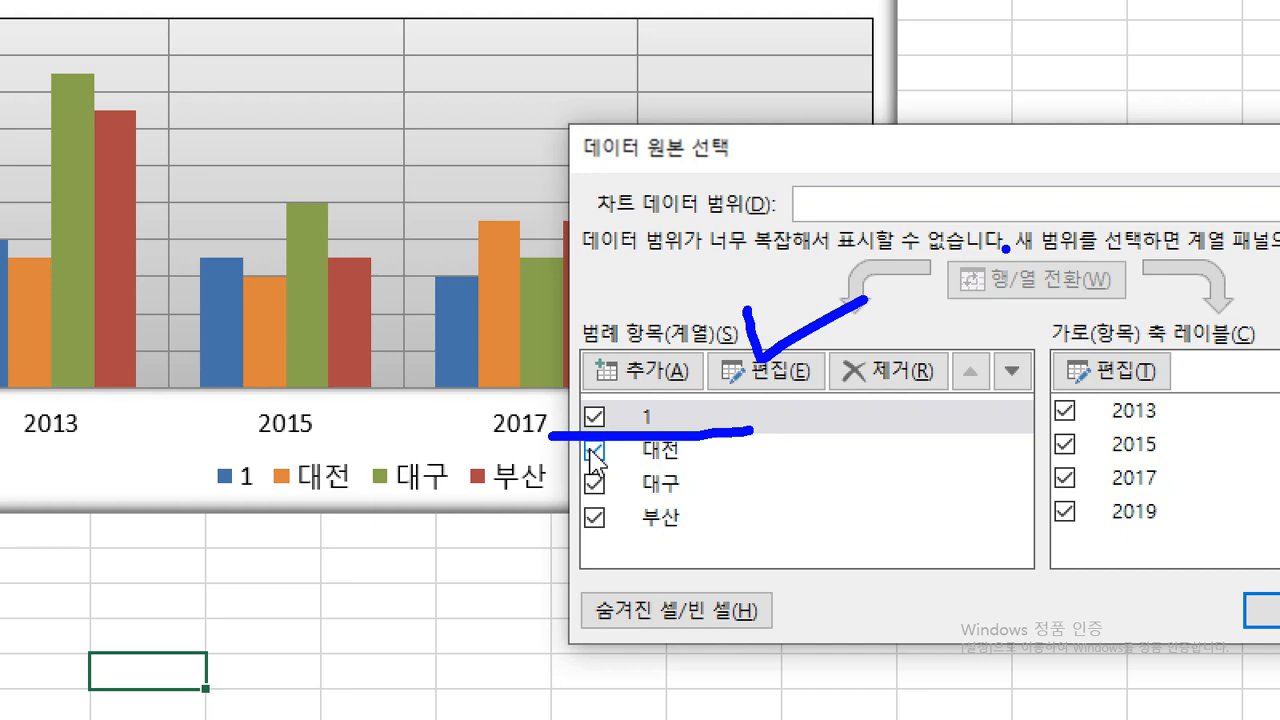
click(738, 422)
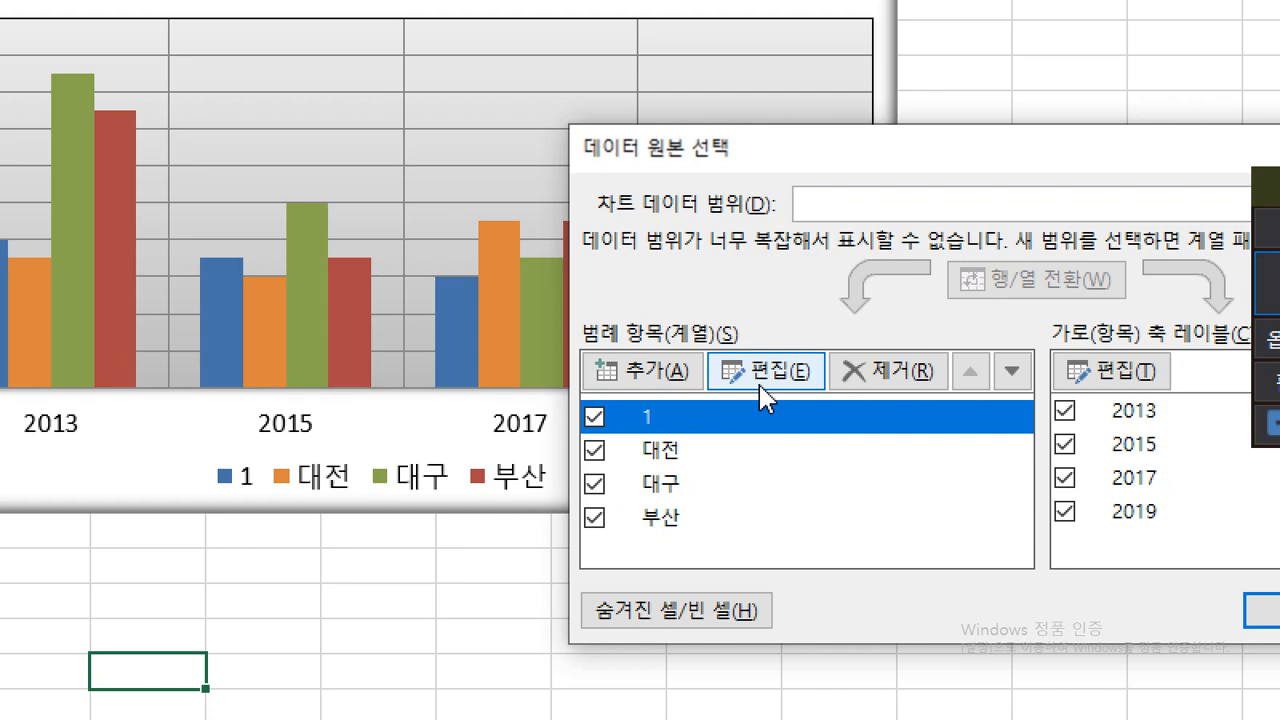
Step: Open series 1 for editing and replace its series name with the text 서울
click(765, 395)
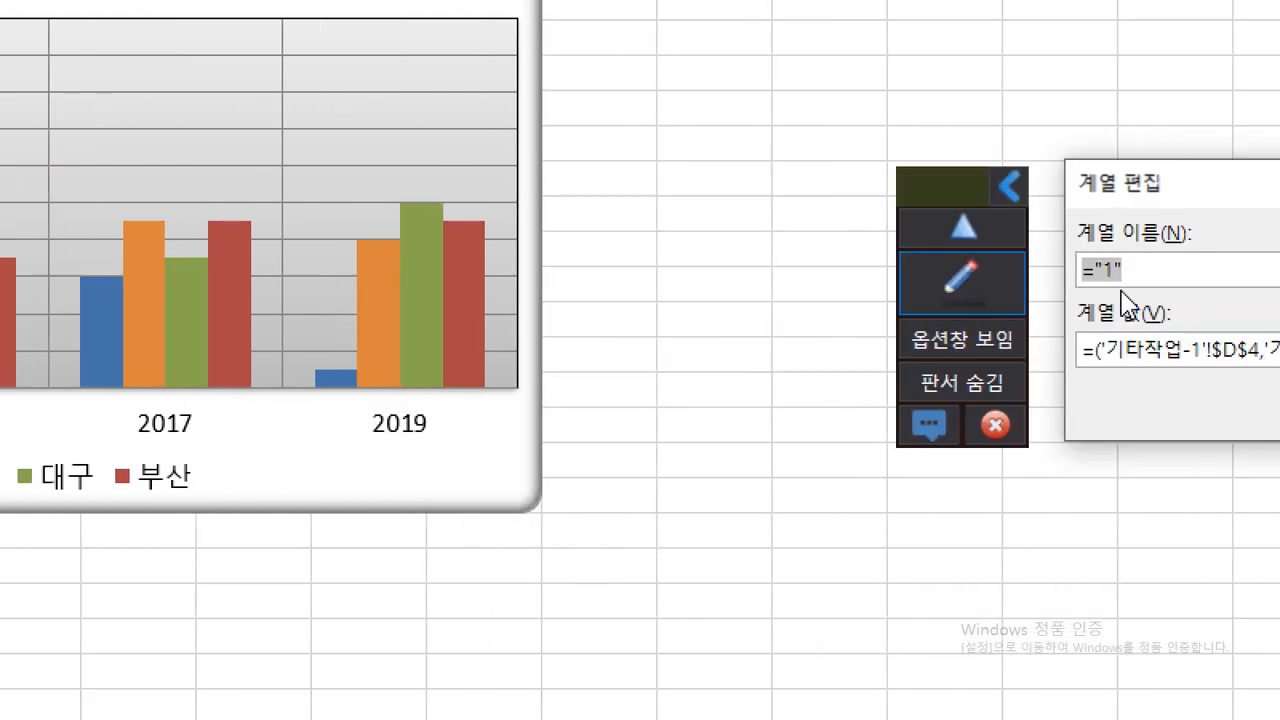
drag(1121, 198, 483, 173)
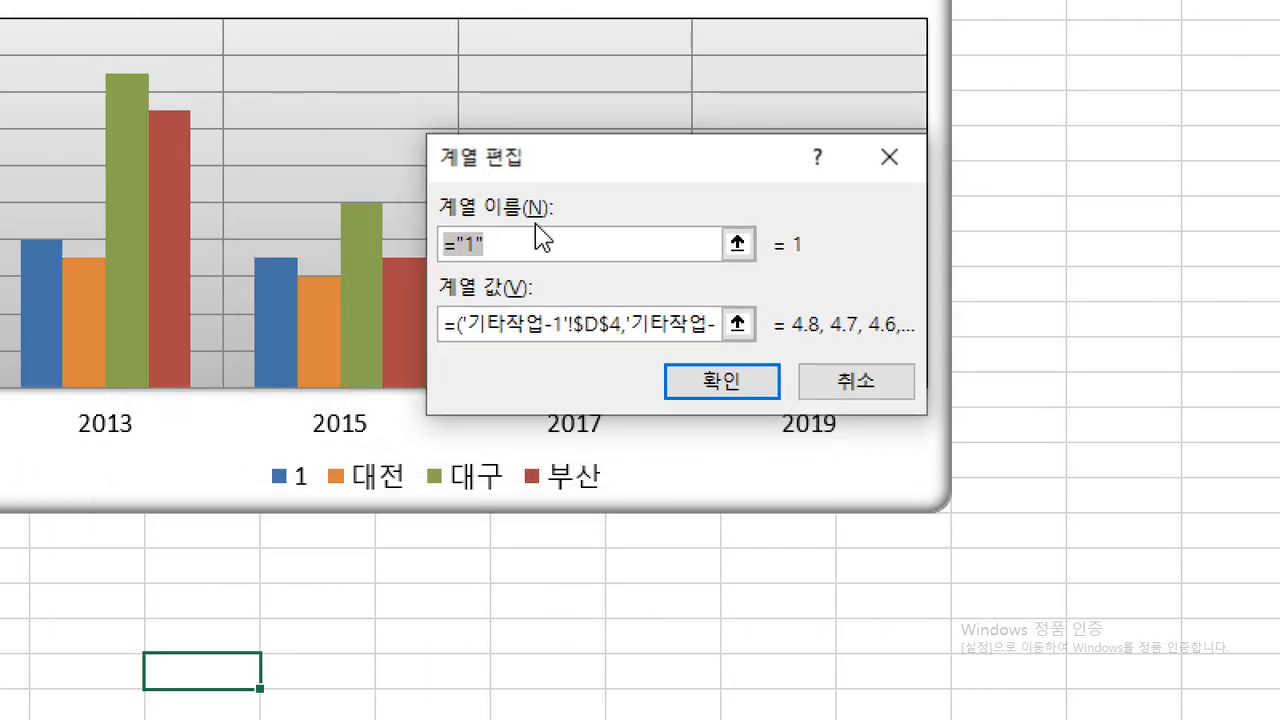
click(552, 240)
drag(599, 240, 271, 251)
text(tjdnf)
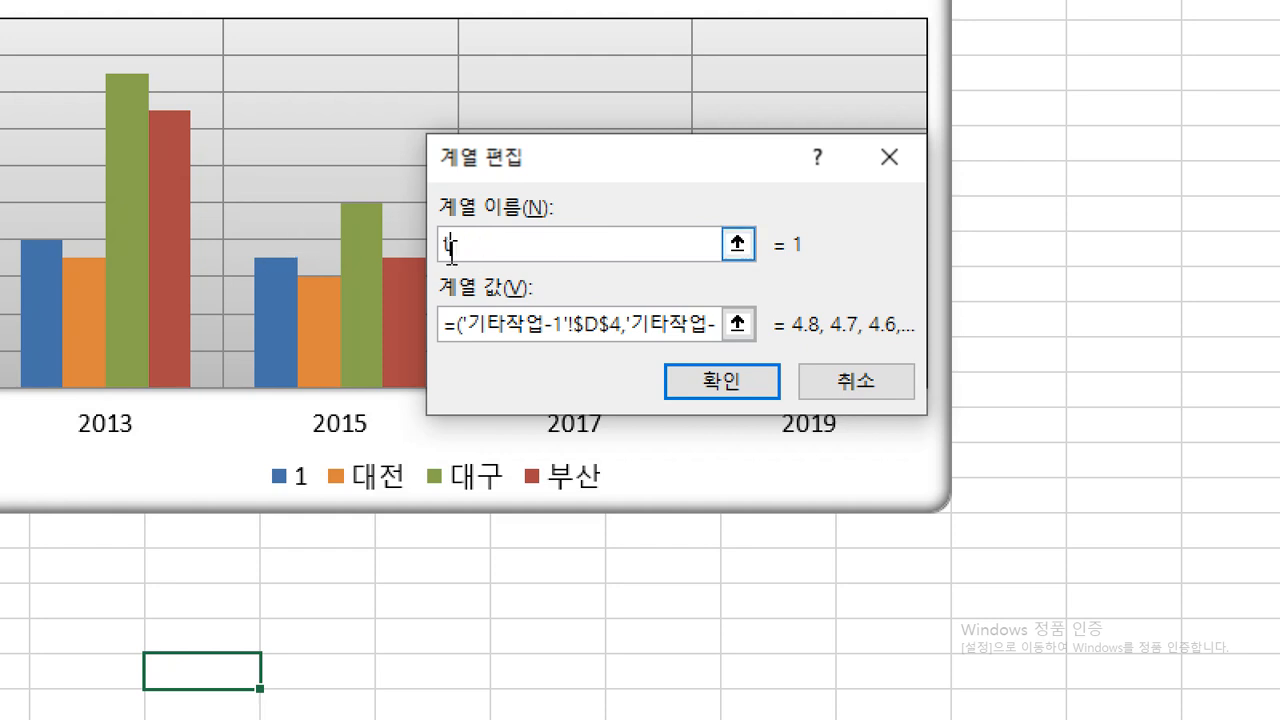
key(BackSpace)
key(BackSpace)
key(BackSpace)
key(BackSpace)
key(BackSpace)
key(Hangul)
text(서울)
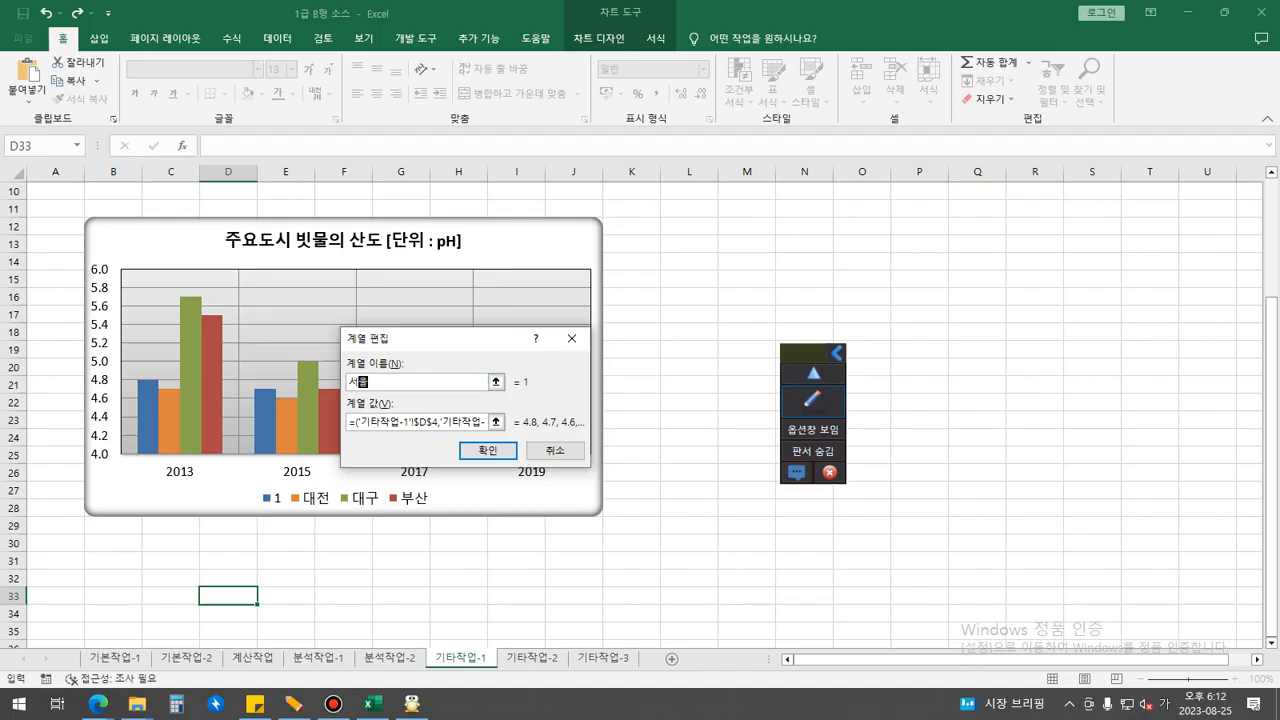
Step: Link the first series' name to cell B4 (='기타작업-1'!$B$4) and apply the data source changes
drag(404, 342, 499, 376)
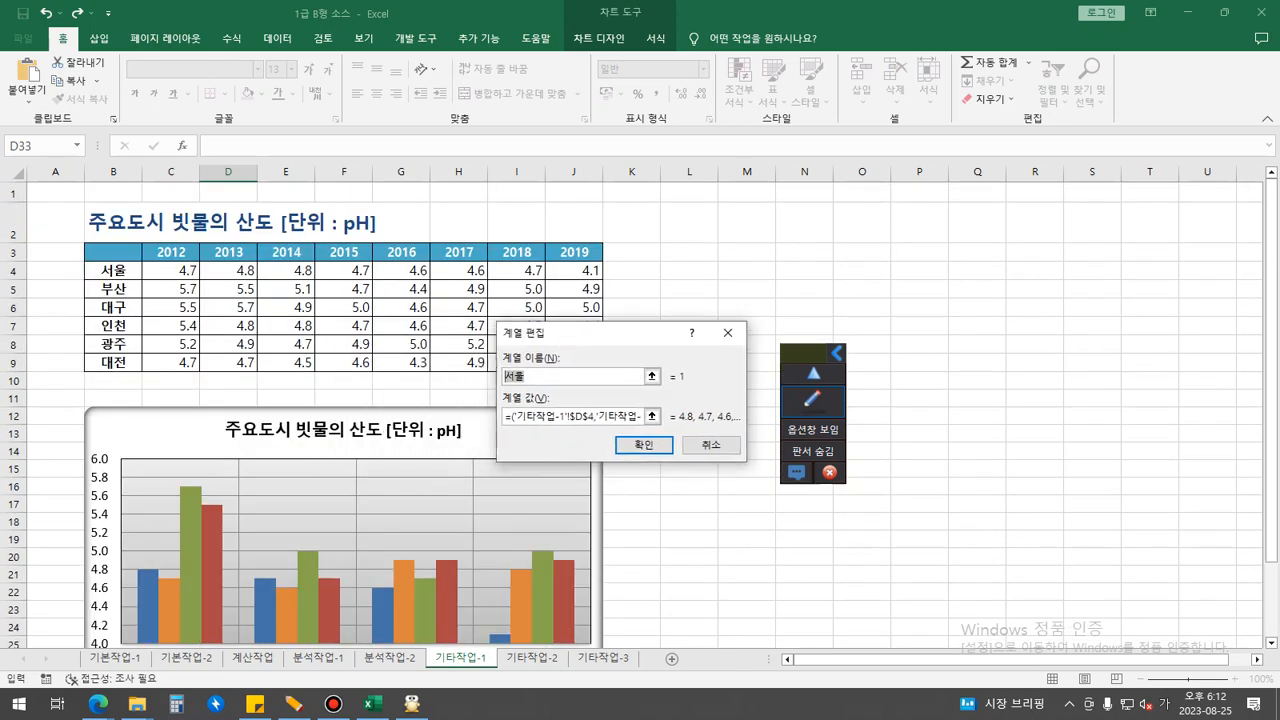
click(113, 271)
scroll(318, 497, down, 2)
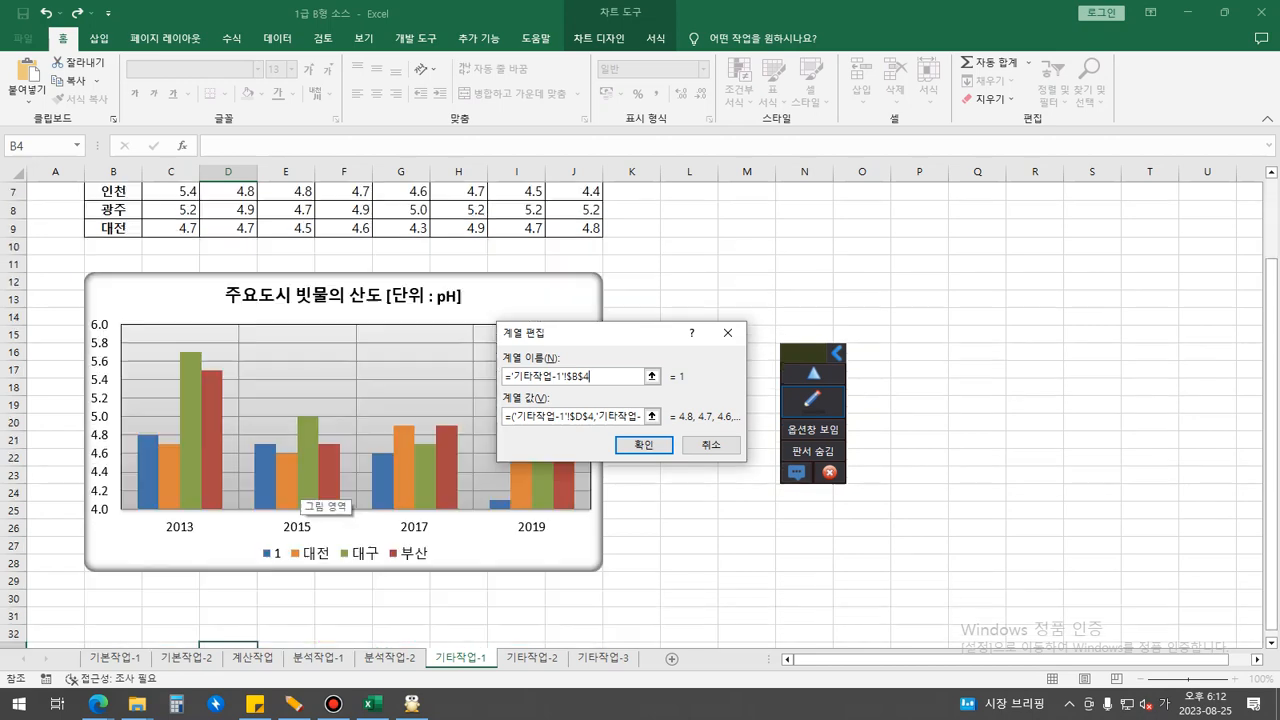
scroll(318, 497, up, 2)
scroll(318, 497, down, 2)
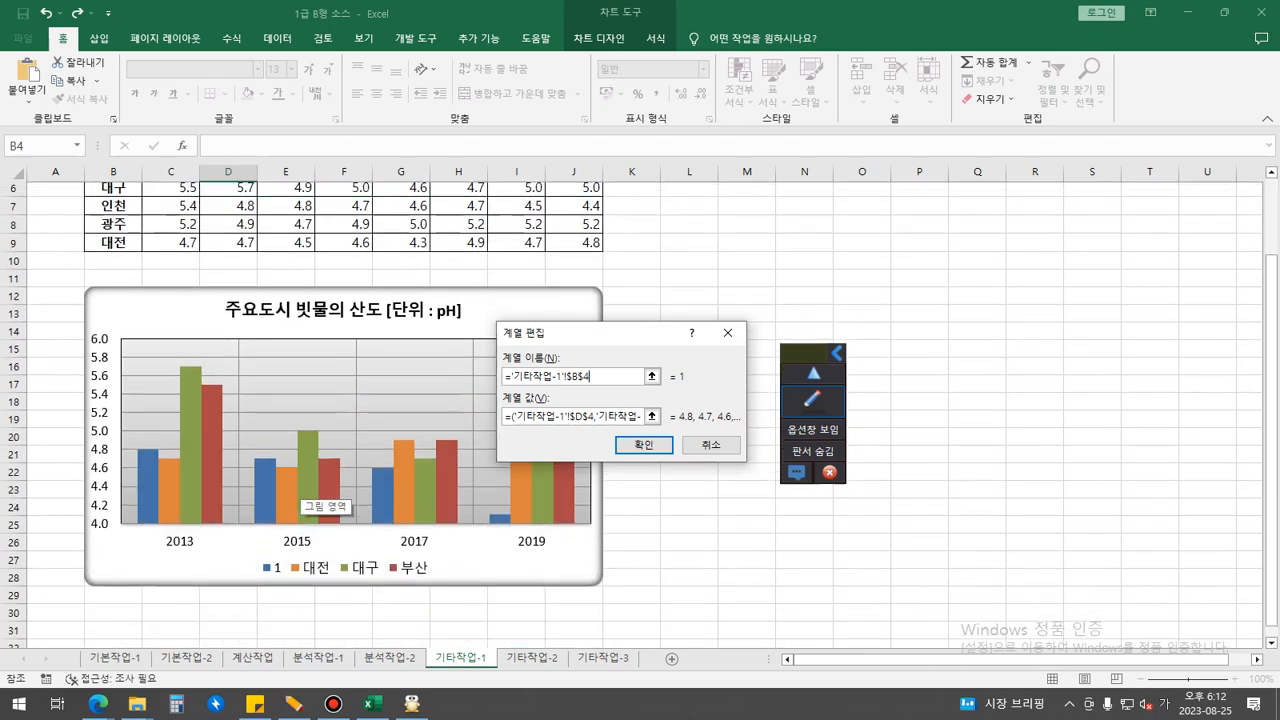
scroll(318, 497, up, 2)
scroll(318, 497, down, 1)
scroll(318, 497, down, 1)
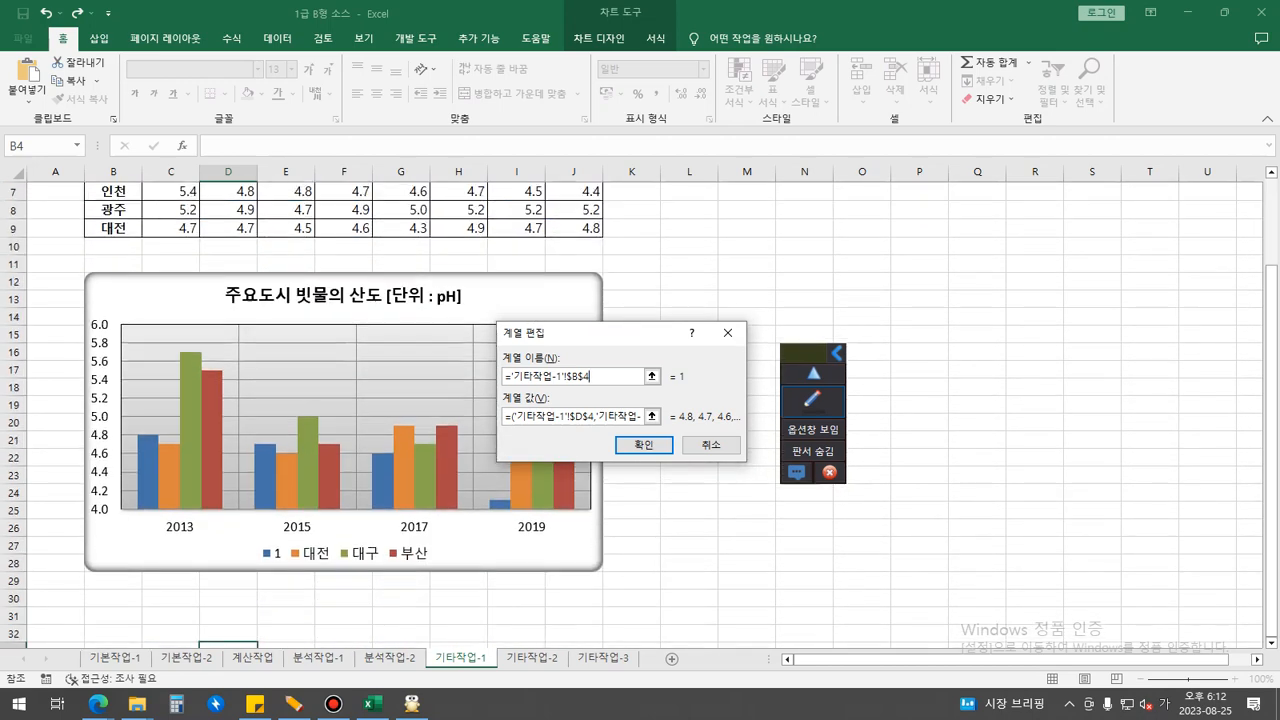
click(643, 444)
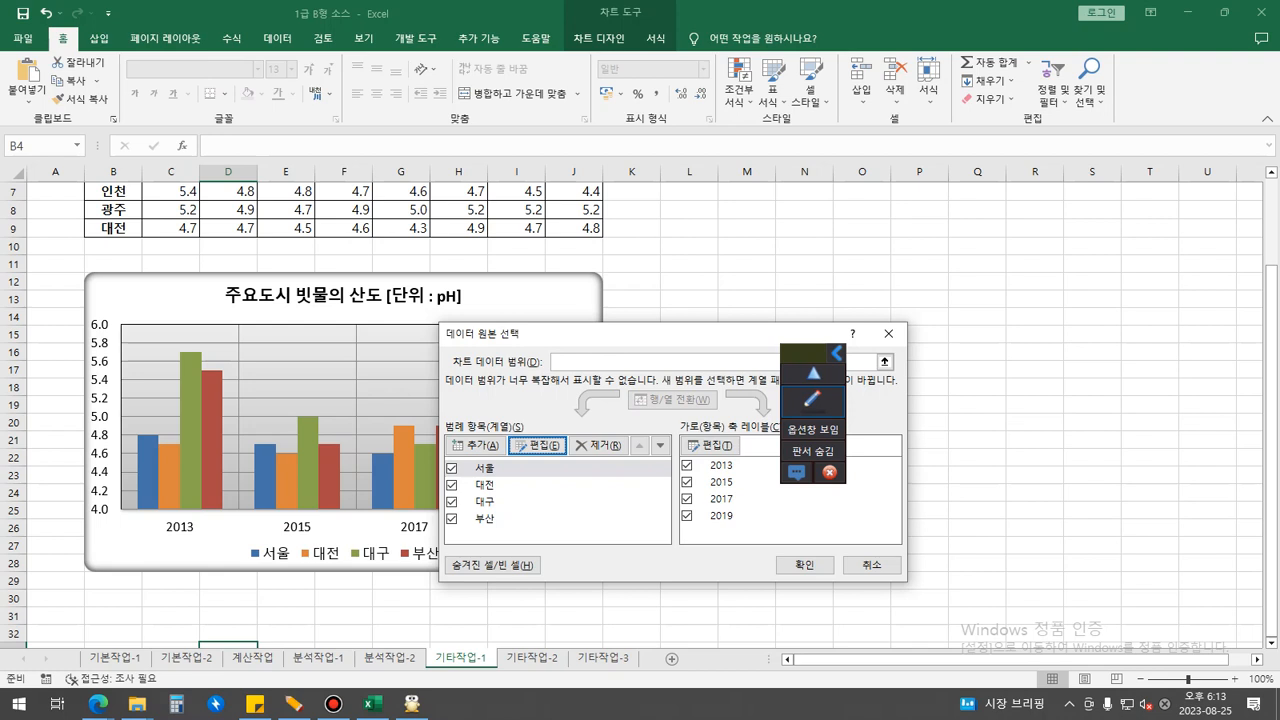
click(805, 564)
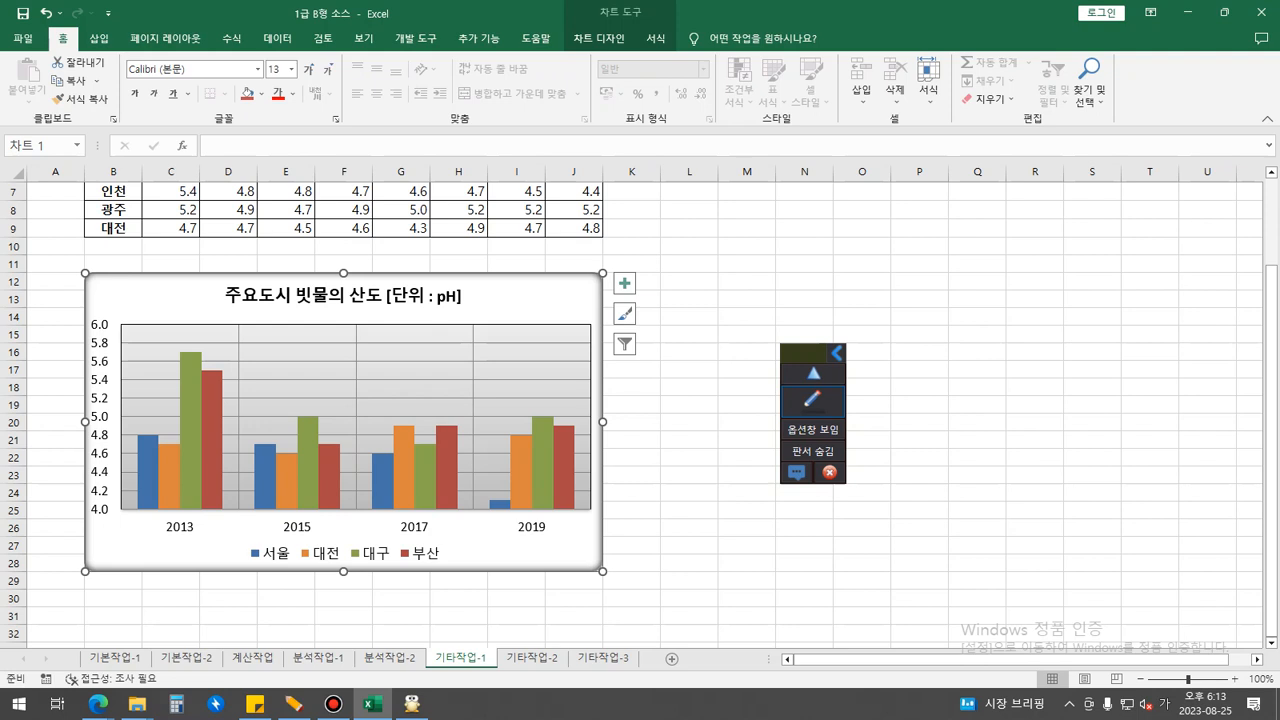
Step: Select the chart title, underline its linked reference ='기타작업-1'!$B$2 in blue, then clear the mark and deselect the title
scroll(640, 415, up, 2)
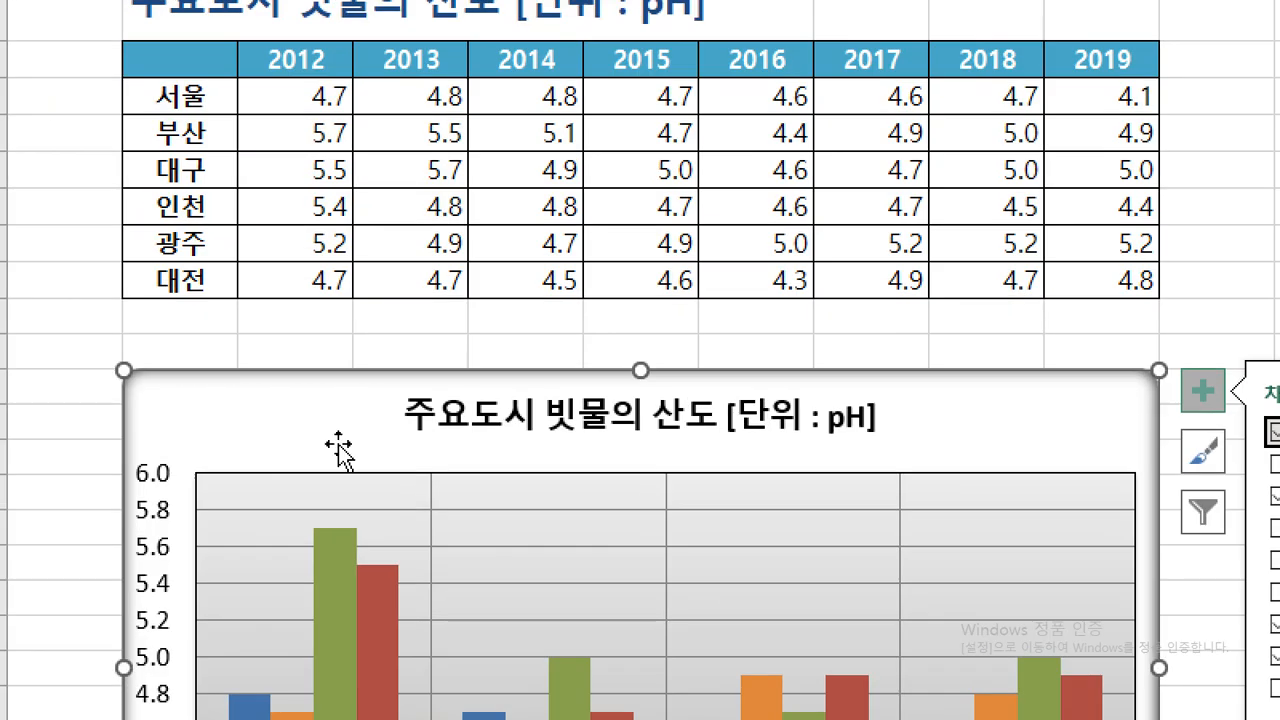
click(344, 438)
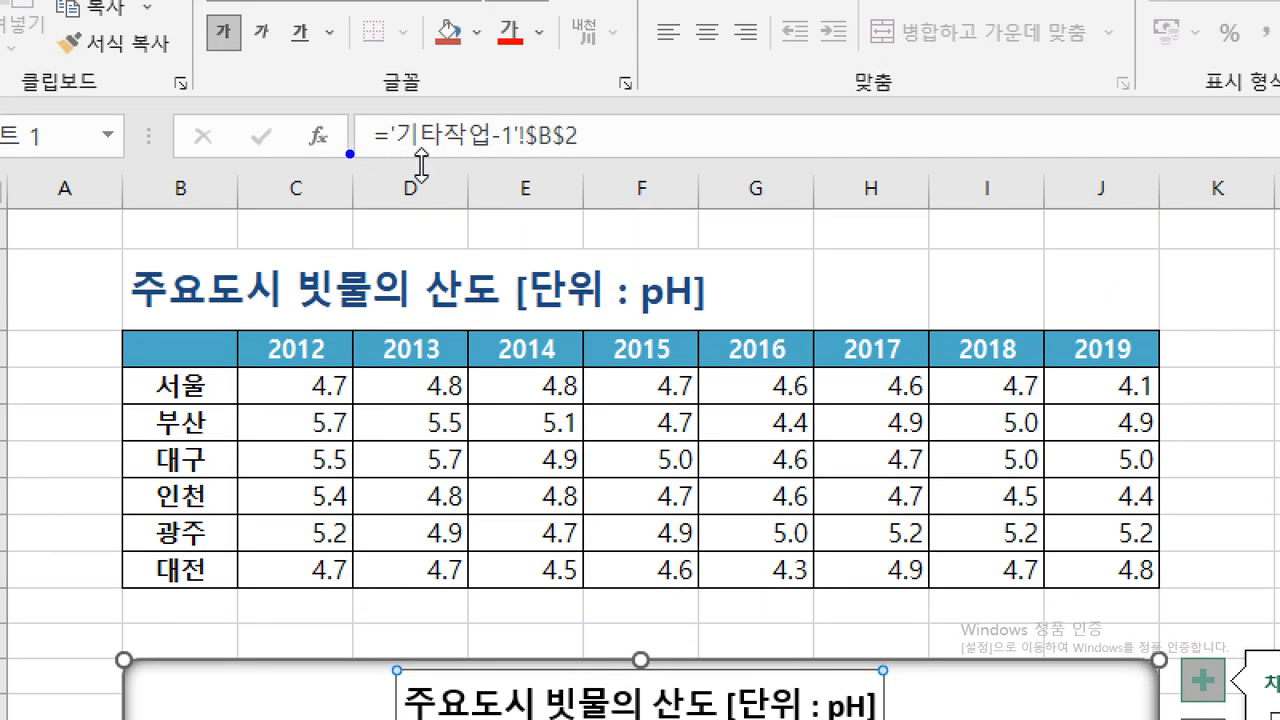
drag(350, 153, 634, 157)
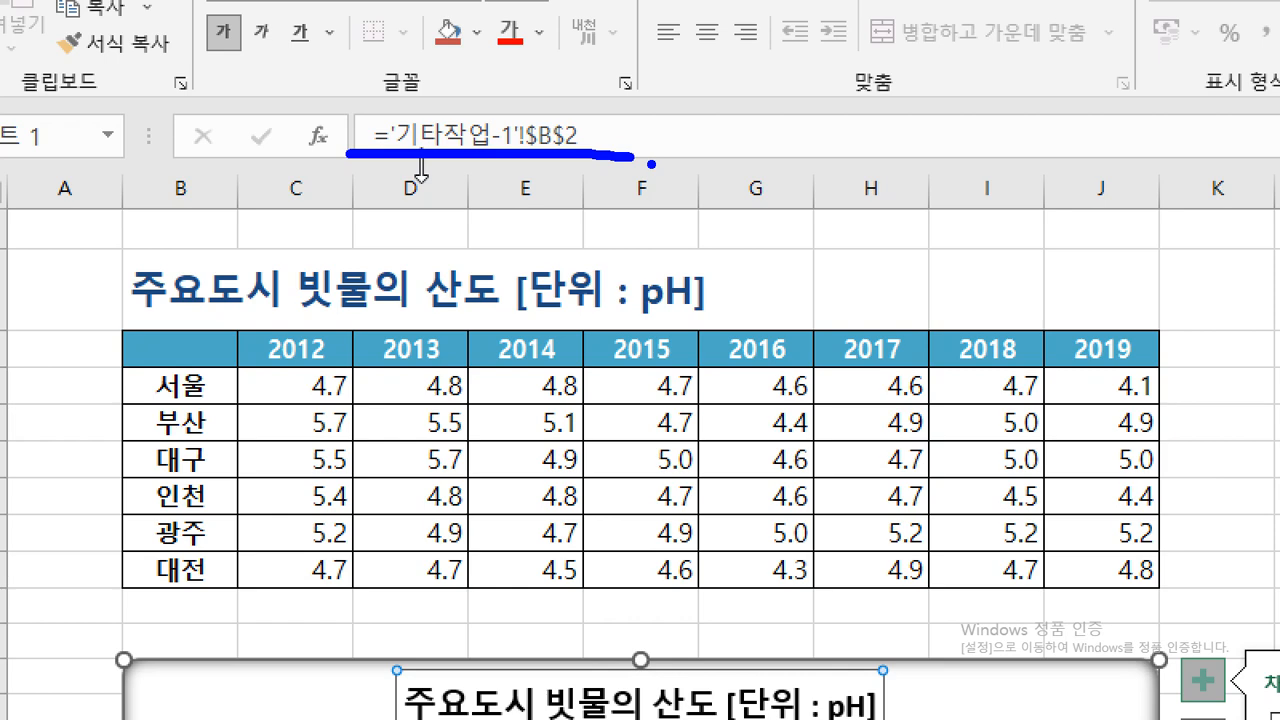
key(Escape)
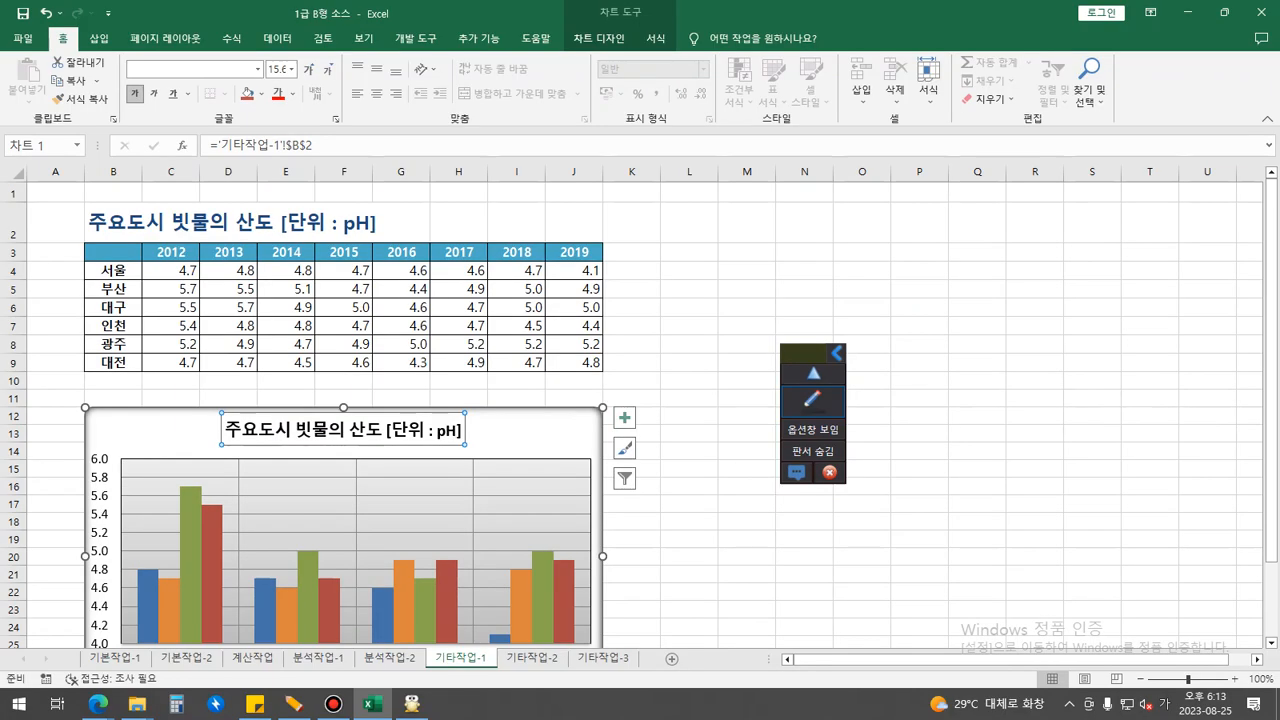
key(Escape)
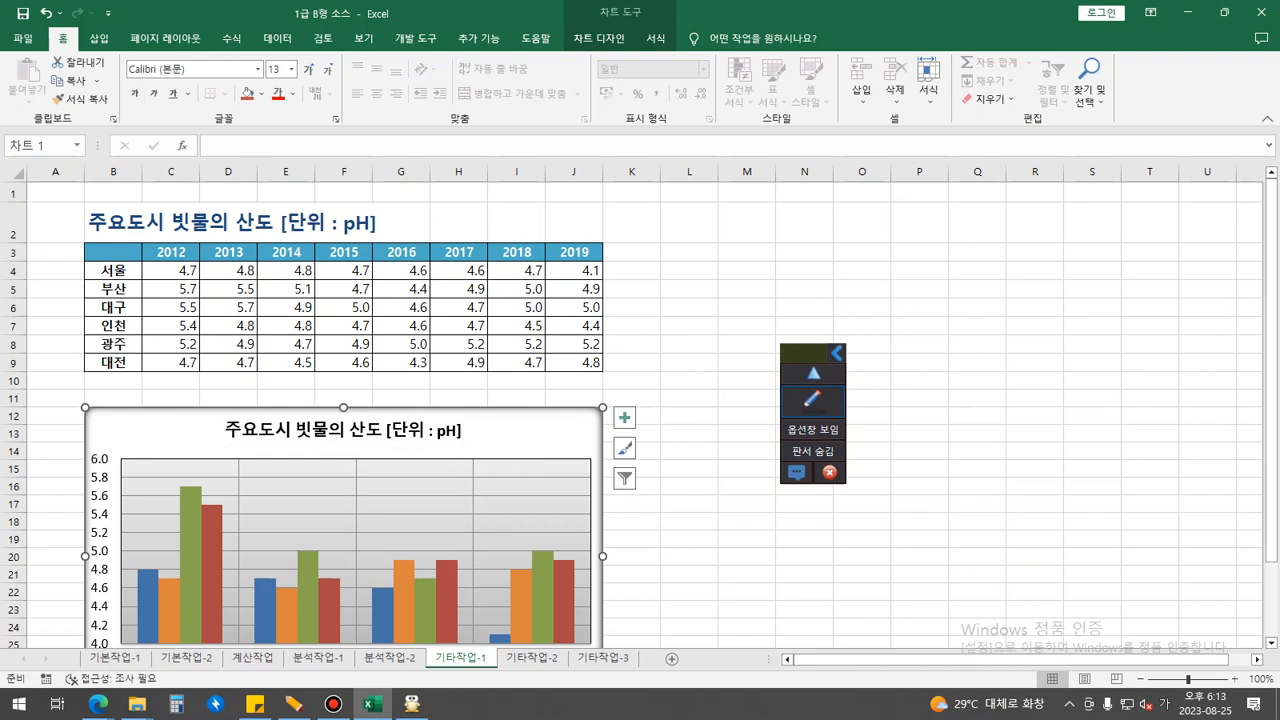
Step: Change the chart's type to a line chart with markers (표식이 있는 꺾은선형)
key(shift+F10)
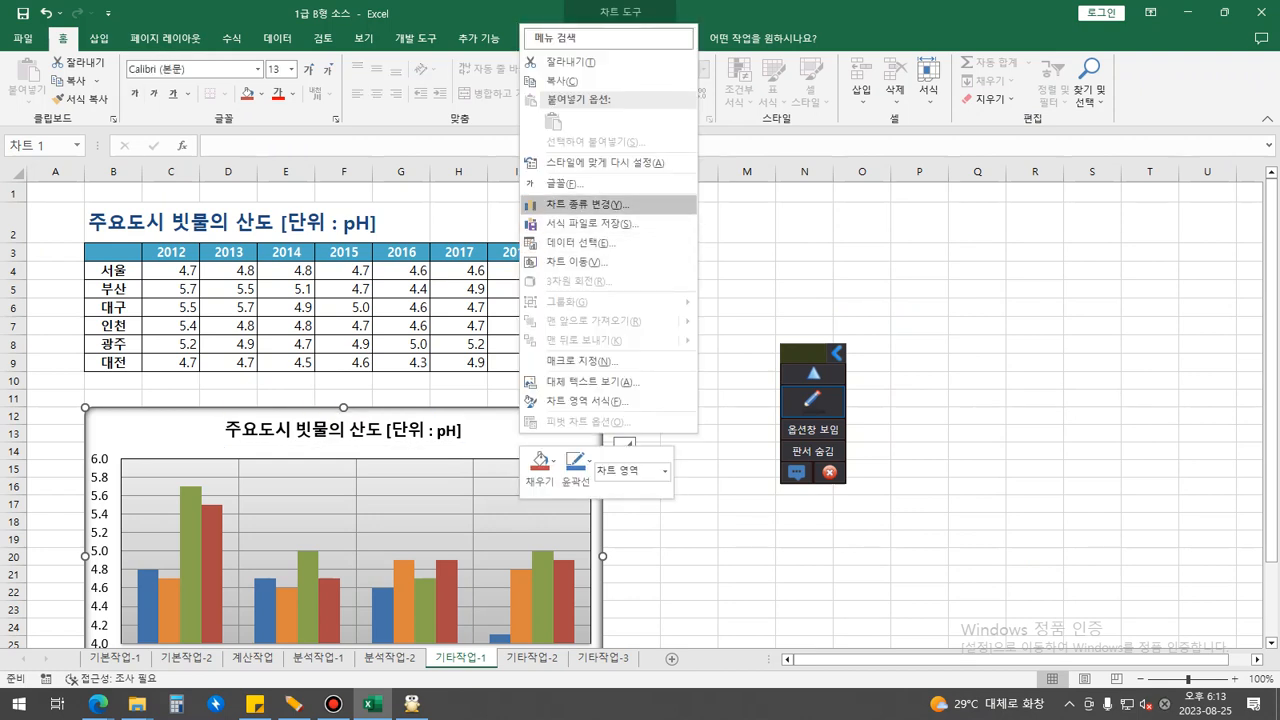
key(Return)
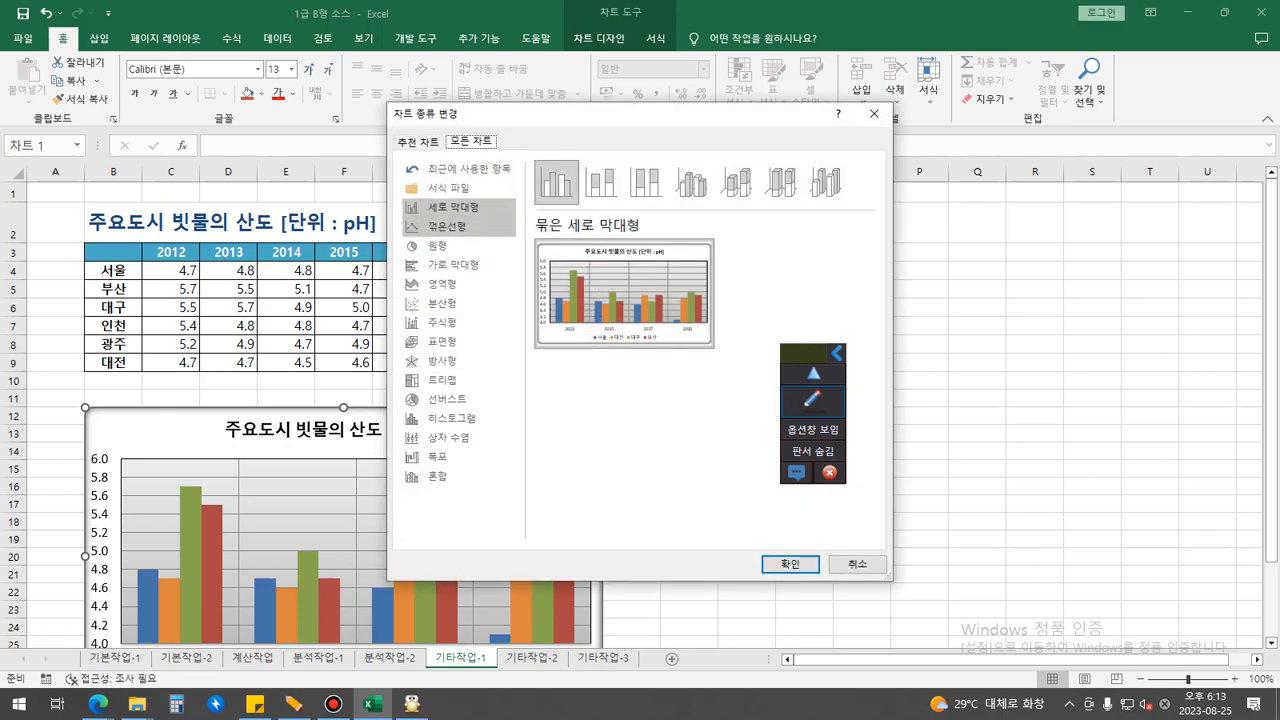
click(447, 227)
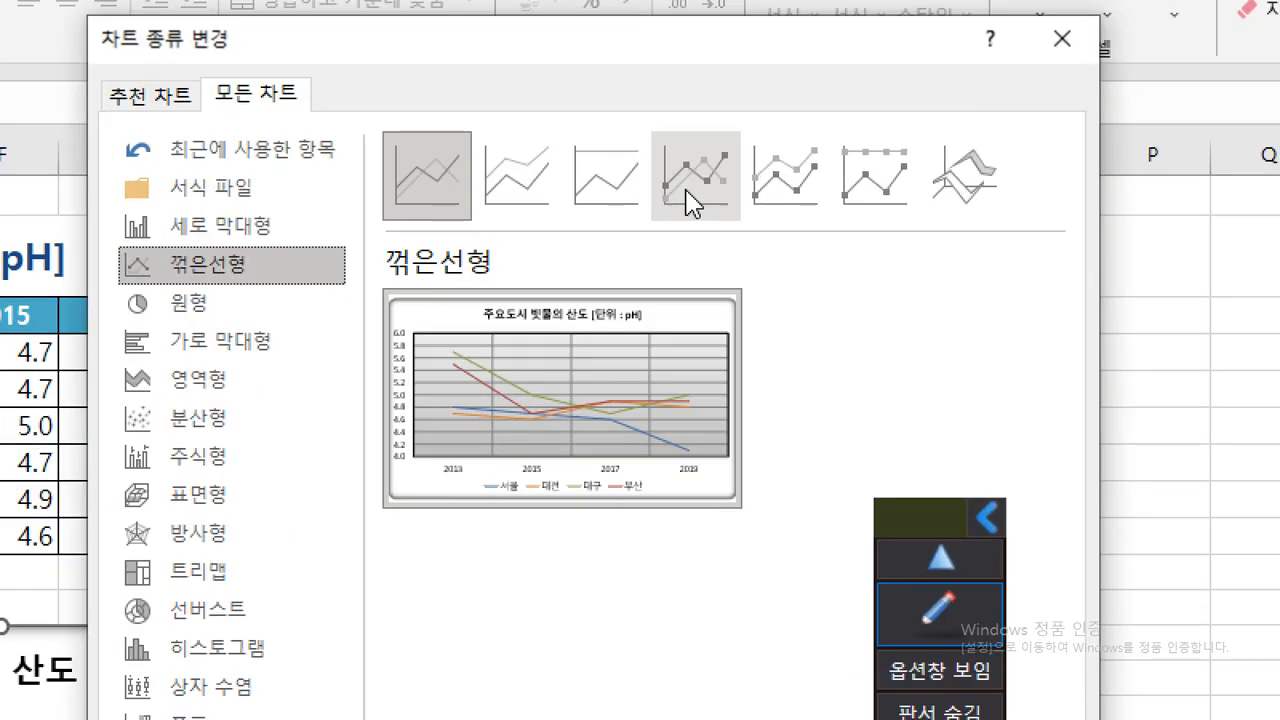
click(687, 188)
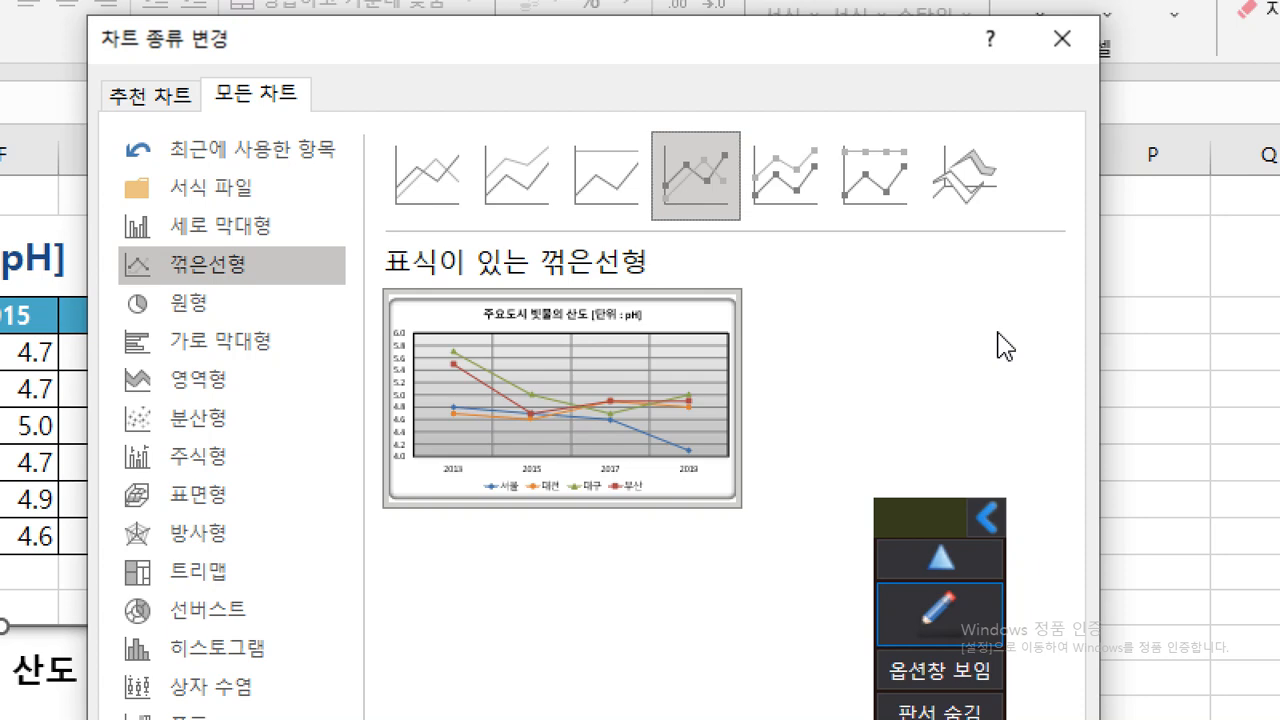
double_click(663, 194)
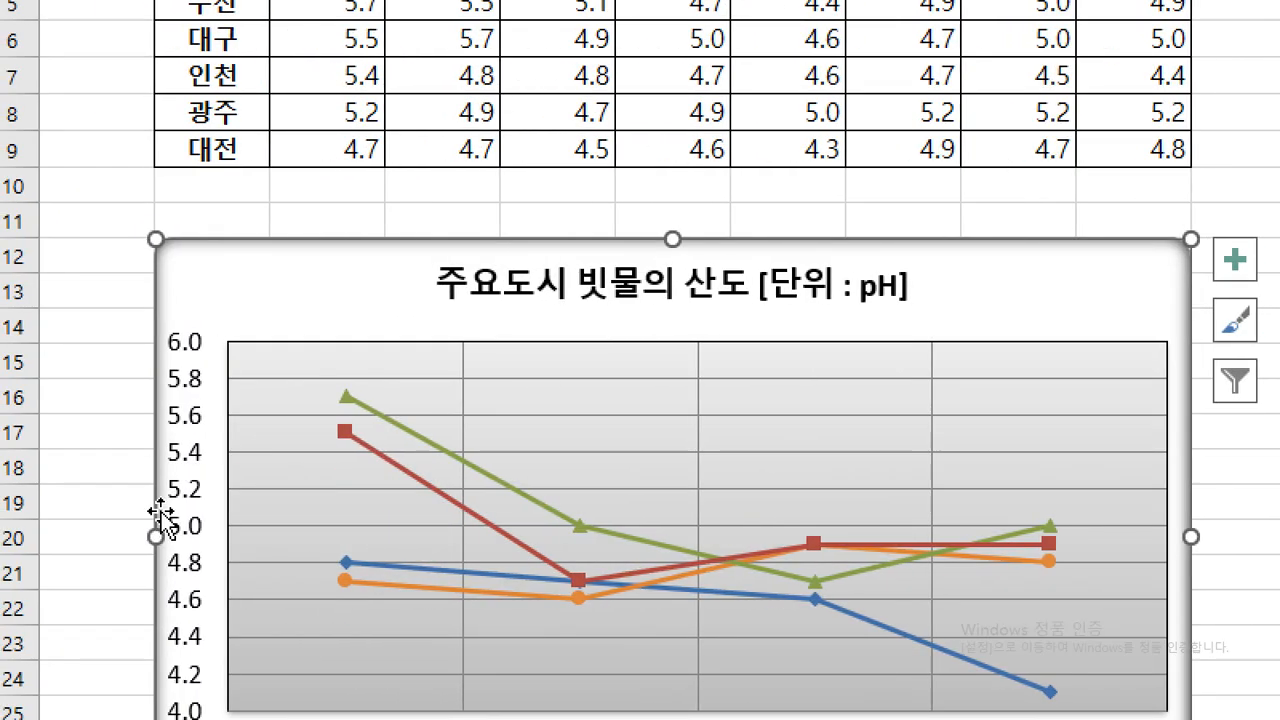
Step: Circle the 차트 요소 추가 command in blue and show its list of chart elements
key(ctrl)
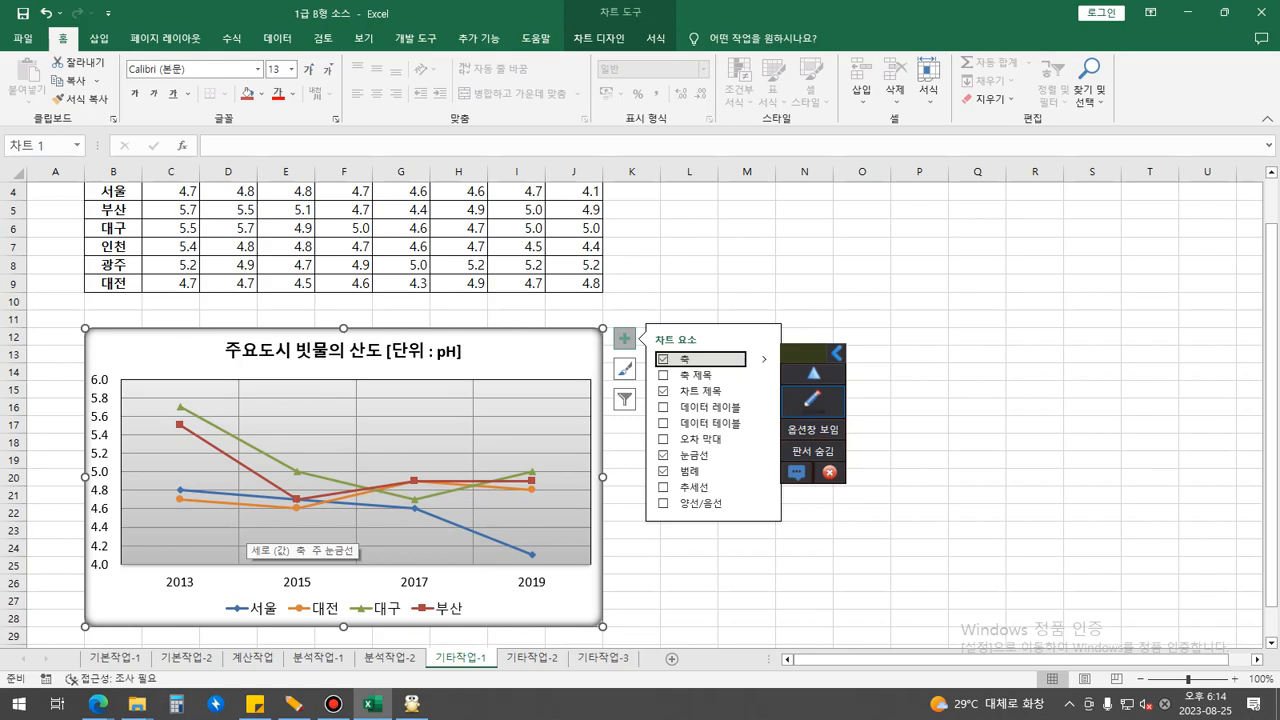
key(super+plus)
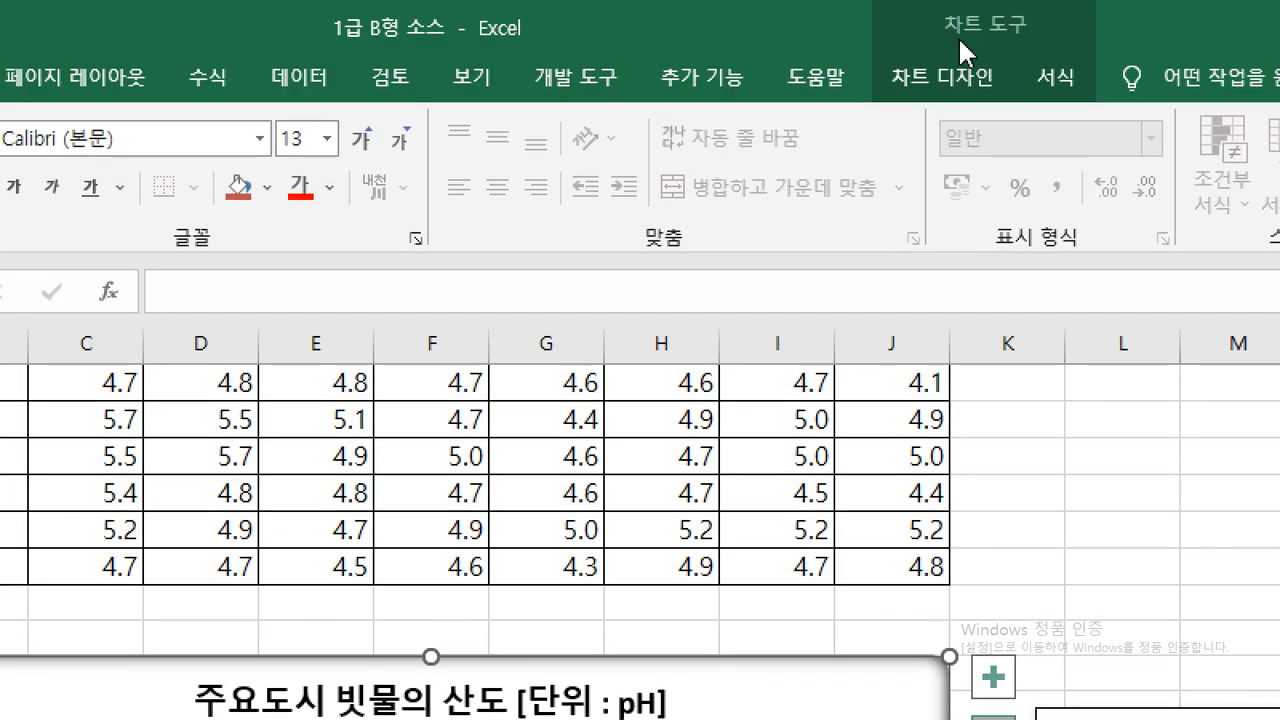
click(985, 95)
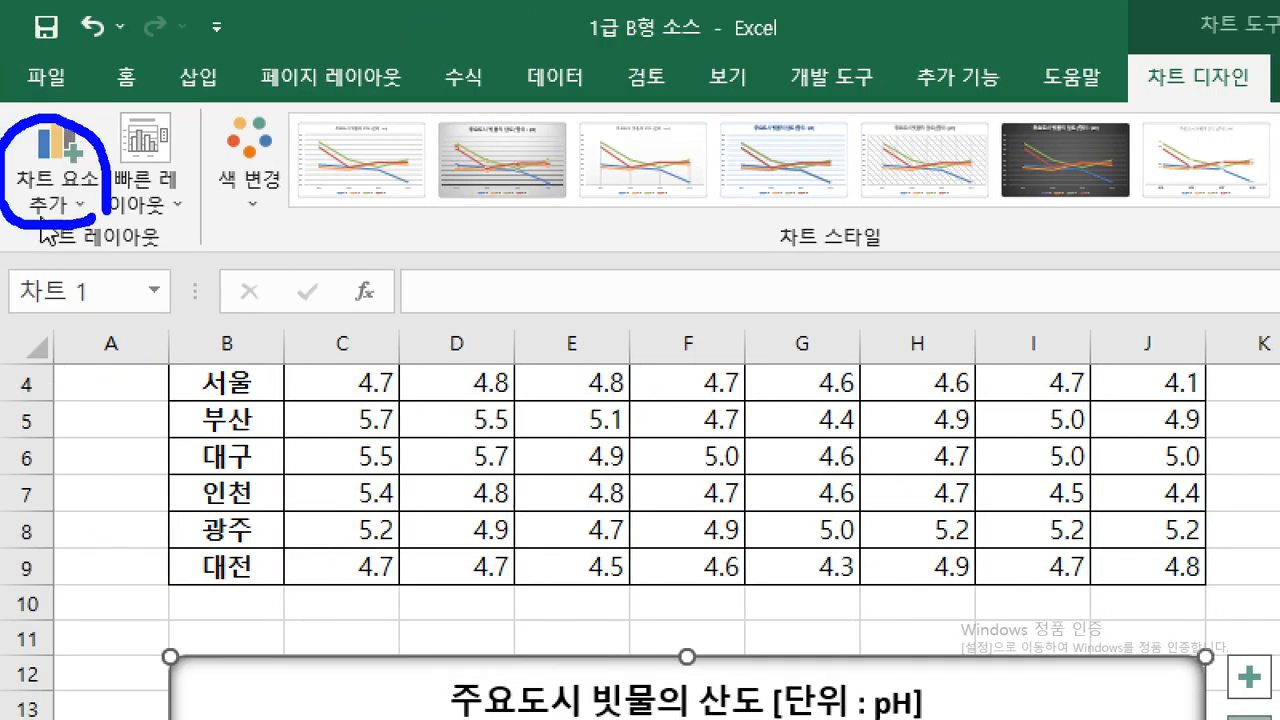
click(70, 198)
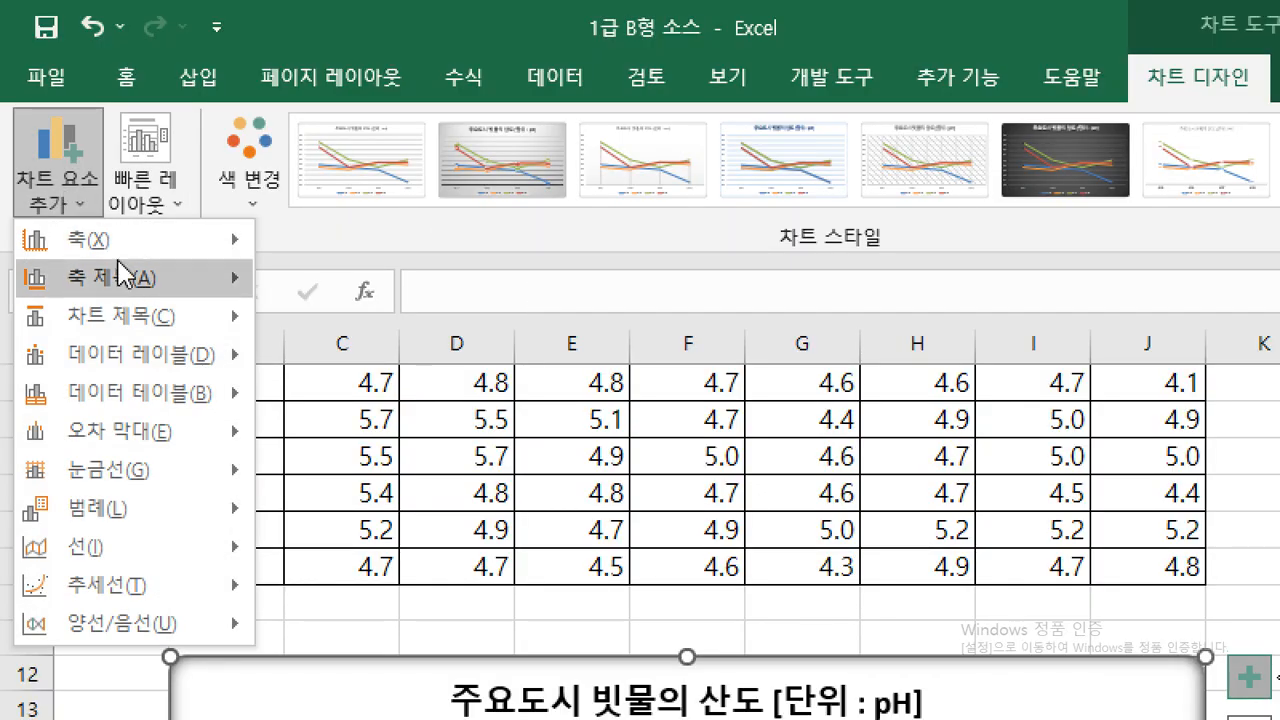
mouse_move(181, 466)
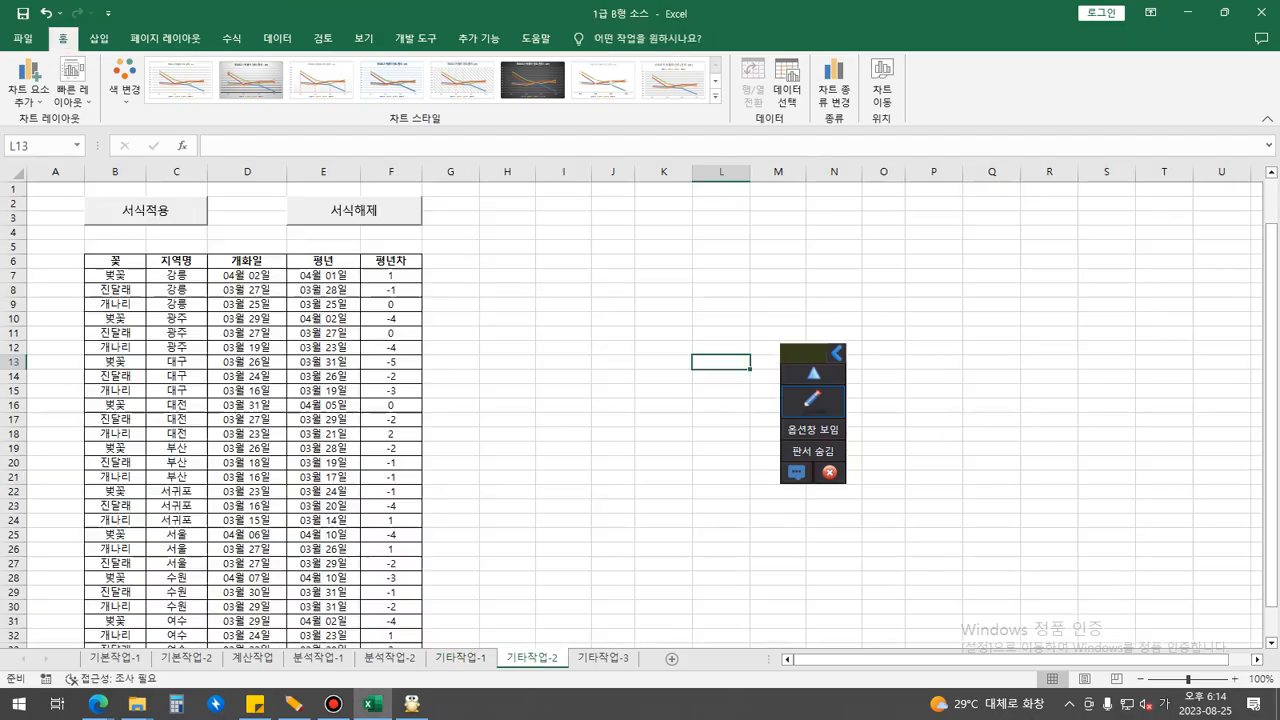
Step: Place a blue text annotation beside the 서식해제 button on the 기타작업-2 sheet, starting with [파랑]
click(563, 261)
click(813, 401)
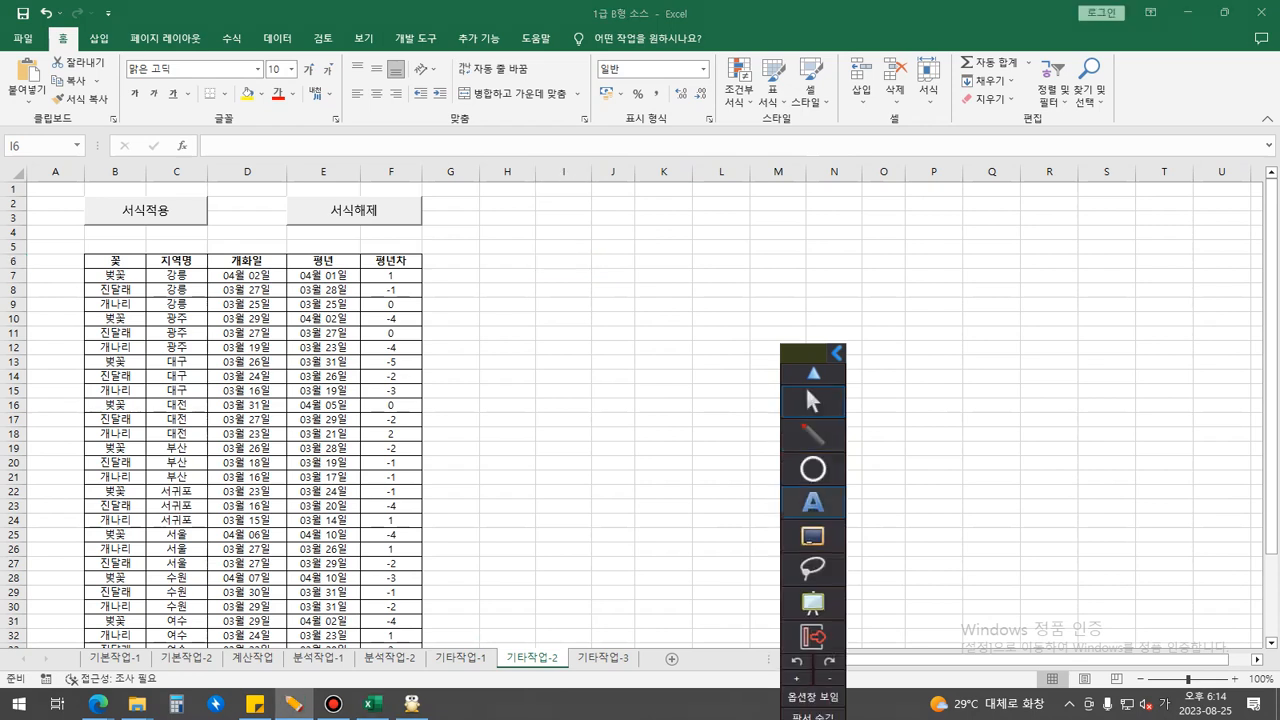
drag(805, 352, 965, 343)
click(437, 226)
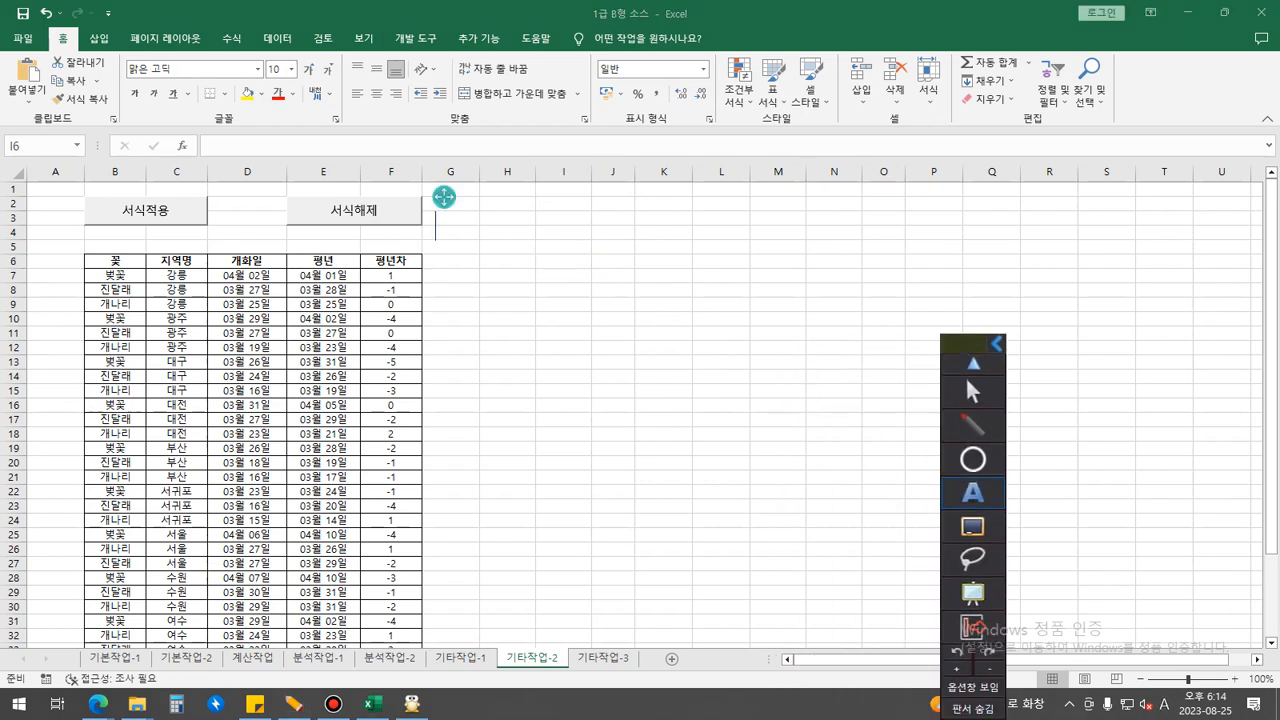
text([)
text(vkf)
key(BackSpace)
key(BackSpace)
key(BackSpace)
key(Hangul)
text(파랑])
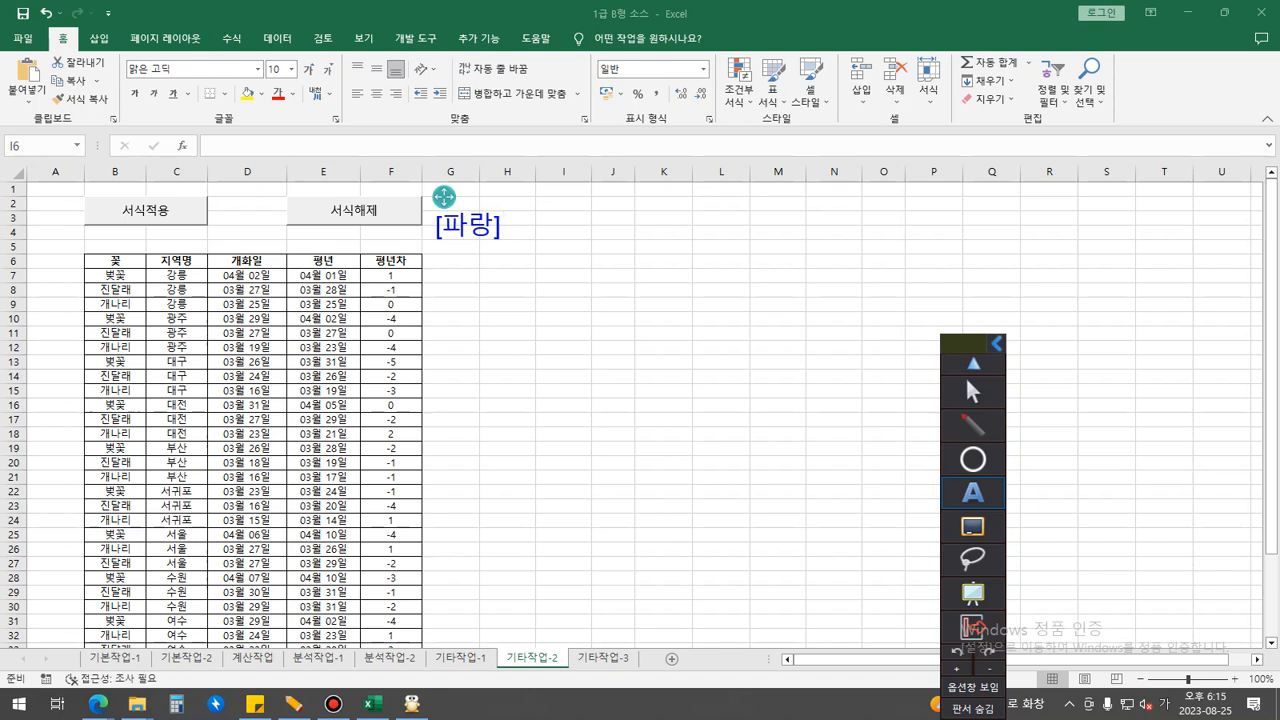
Step: Complete the format code annotation after [파랑] with 0.0;[빨강]0.0;[검정]"●"
text(0.0)
text(;[빨강]0.0)
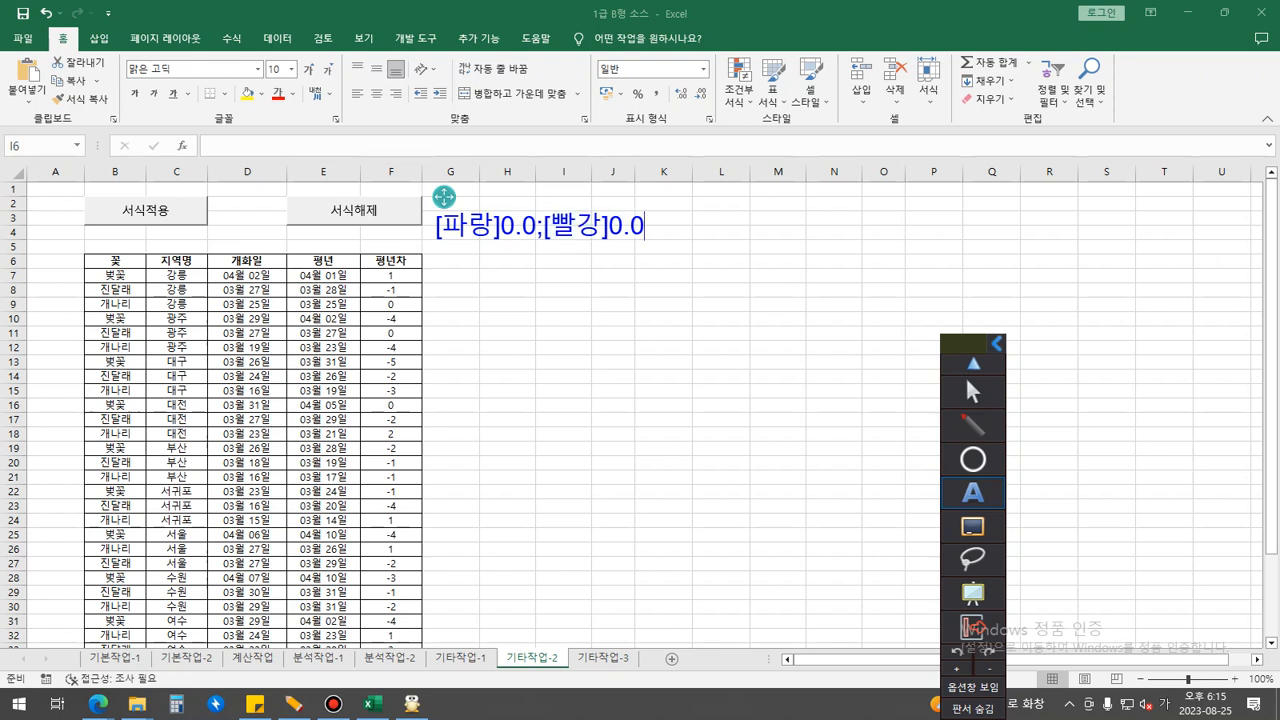
text(;)
text([검정)
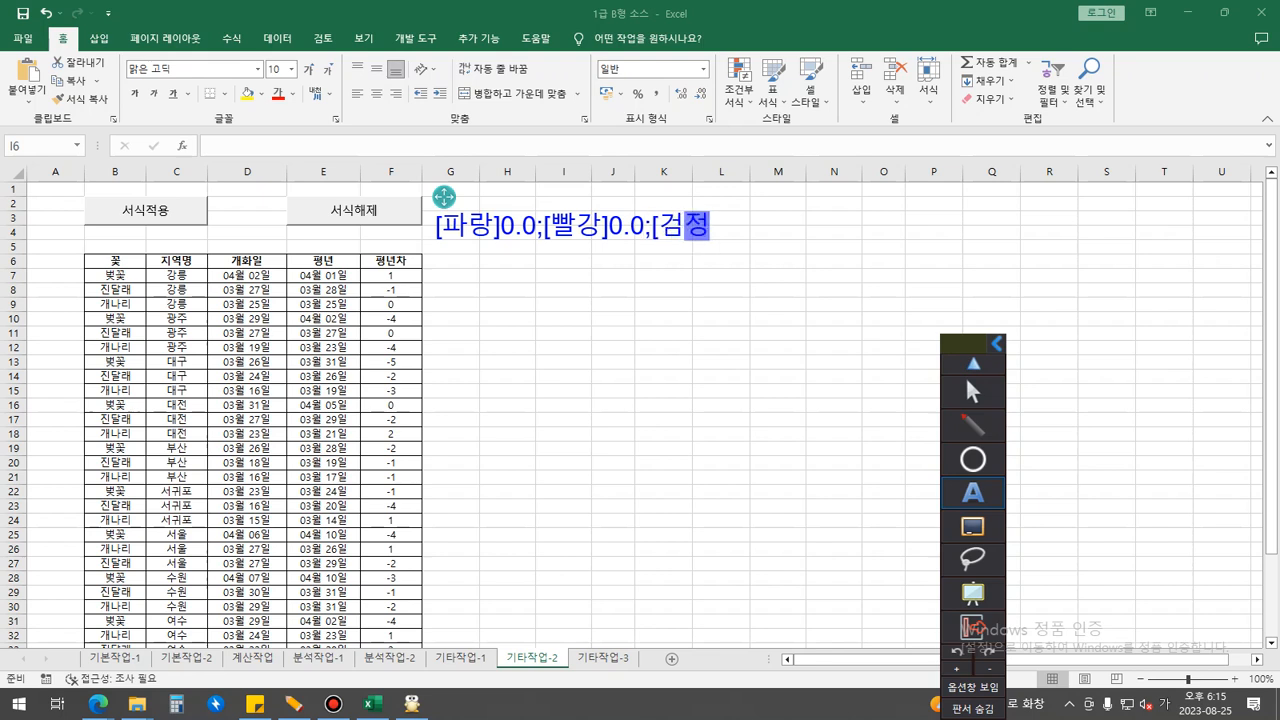
text(]"ㅁ)
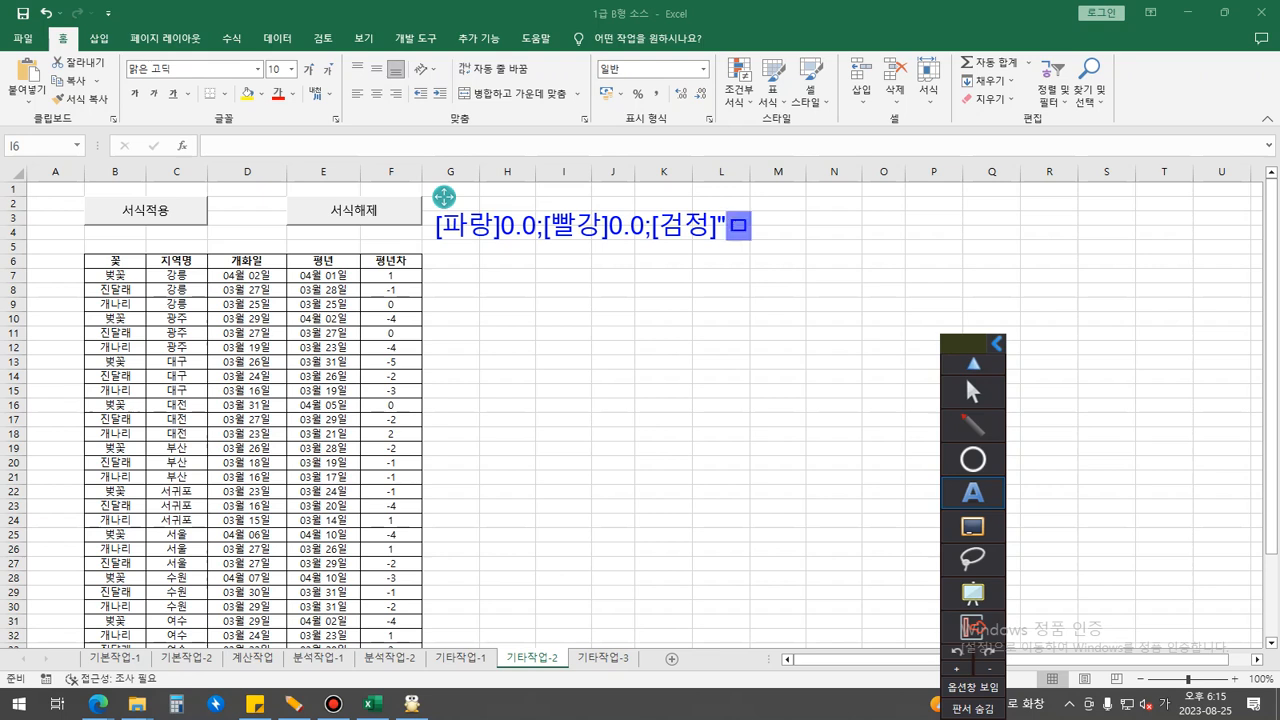
key(Hangul_Hanja)
key(Tab)
key(Right)
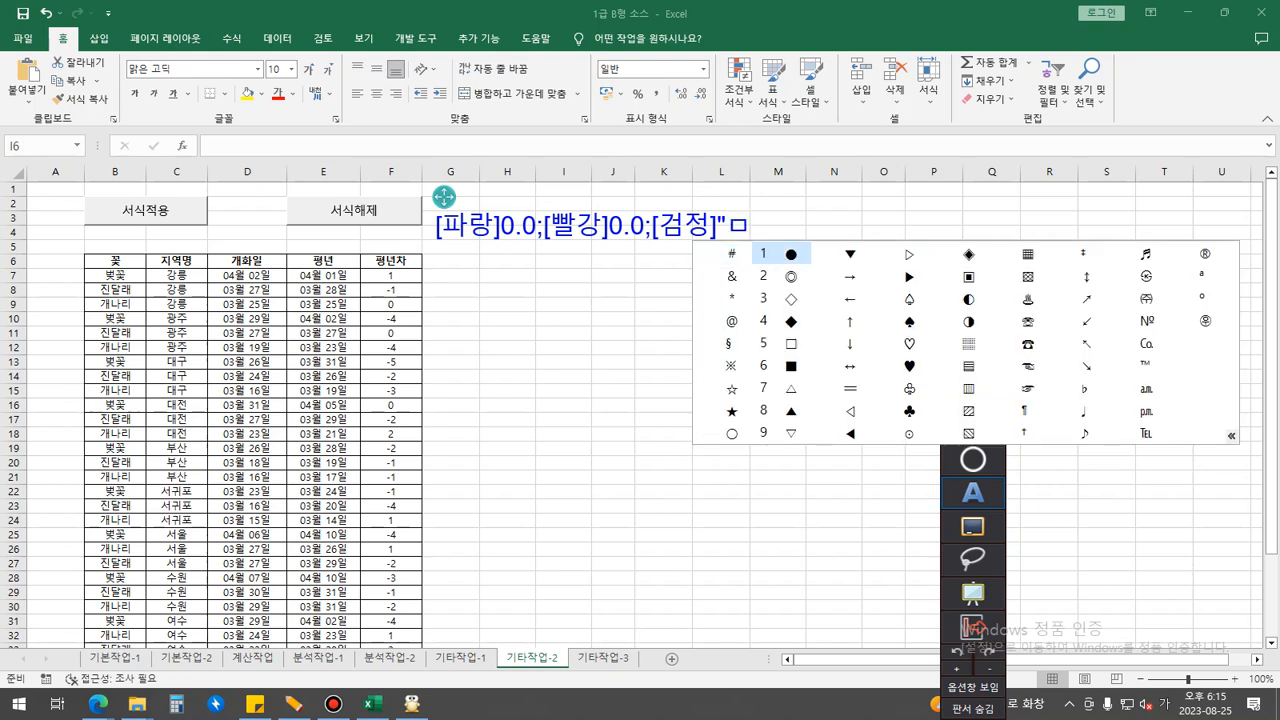
key(Return)
text(")
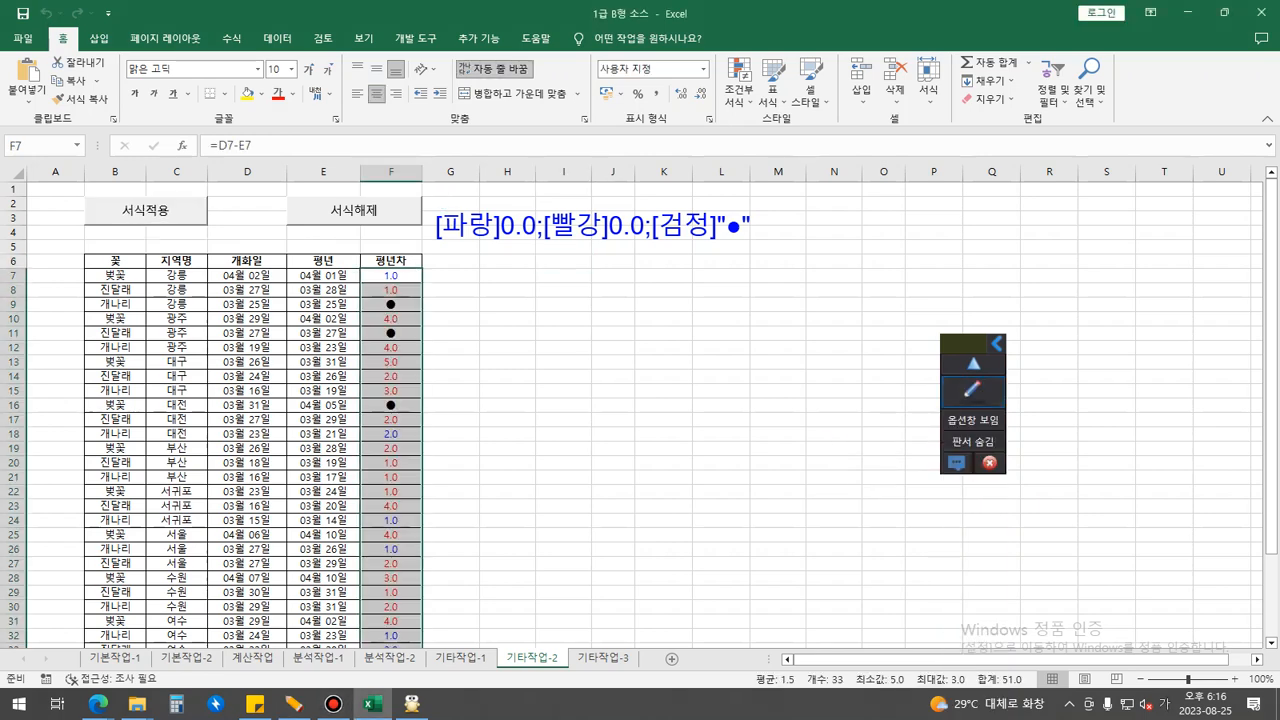
Step: Run the 서식해제 macro to reset the 평년차 column's number format and deselect the range
click(778, 362)
click(354, 211)
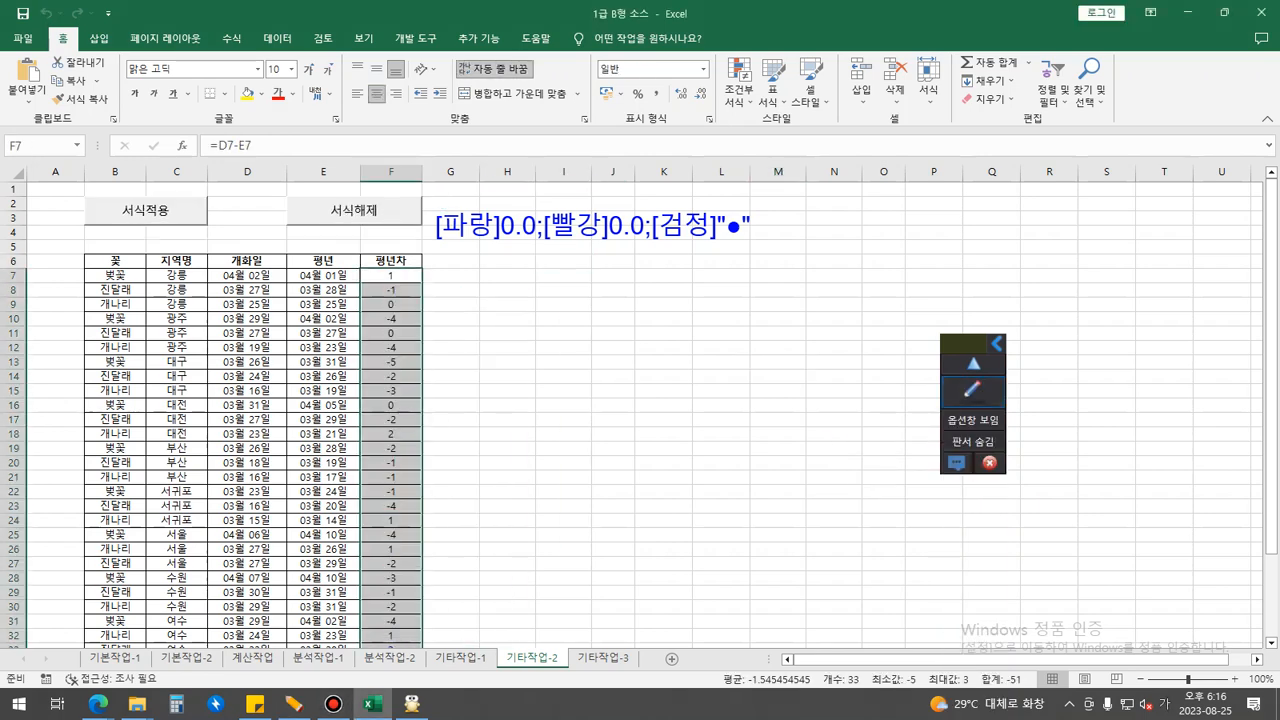
click(721, 391)
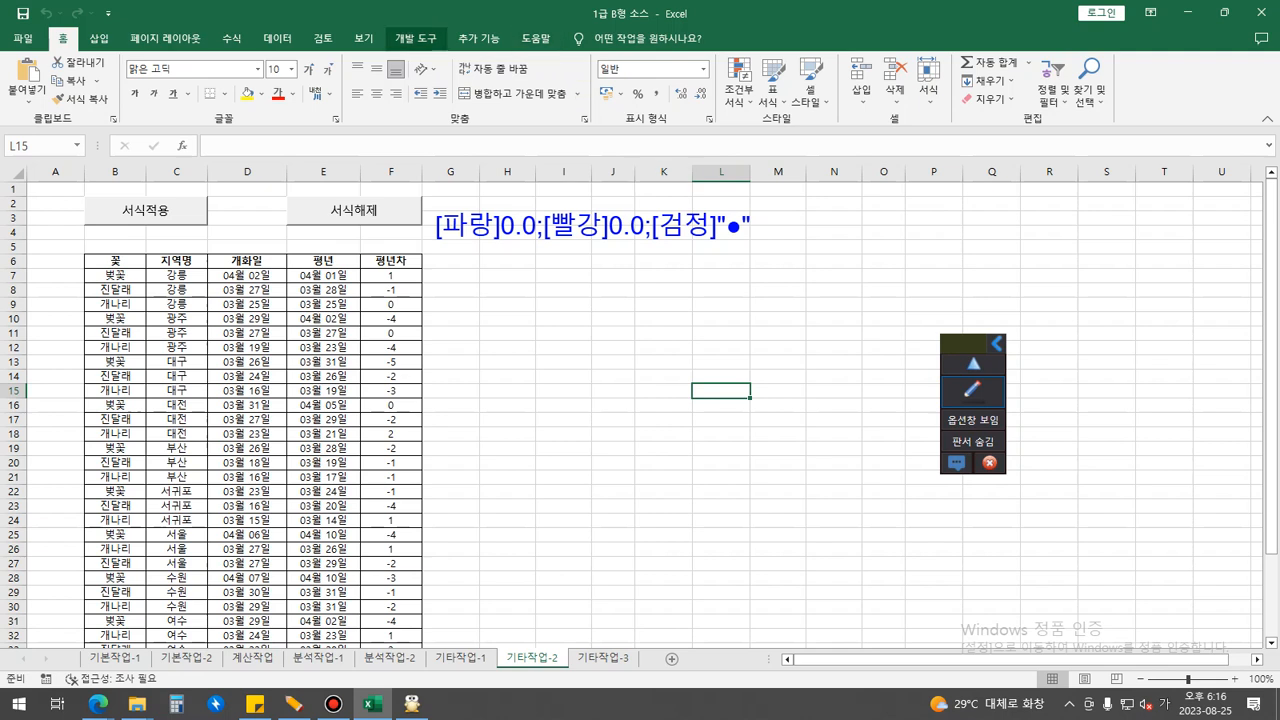
Step: View the workbook's macro list and close it without running anything
click(411, 38)
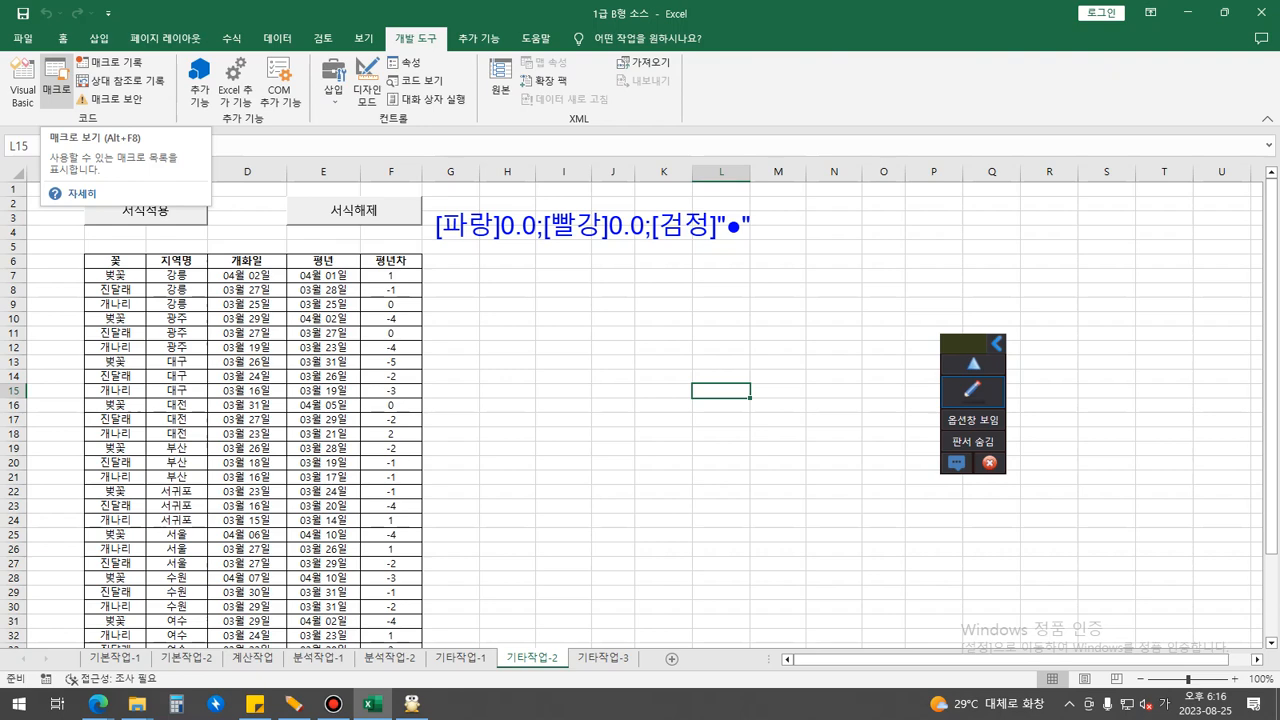
click(56, 85)
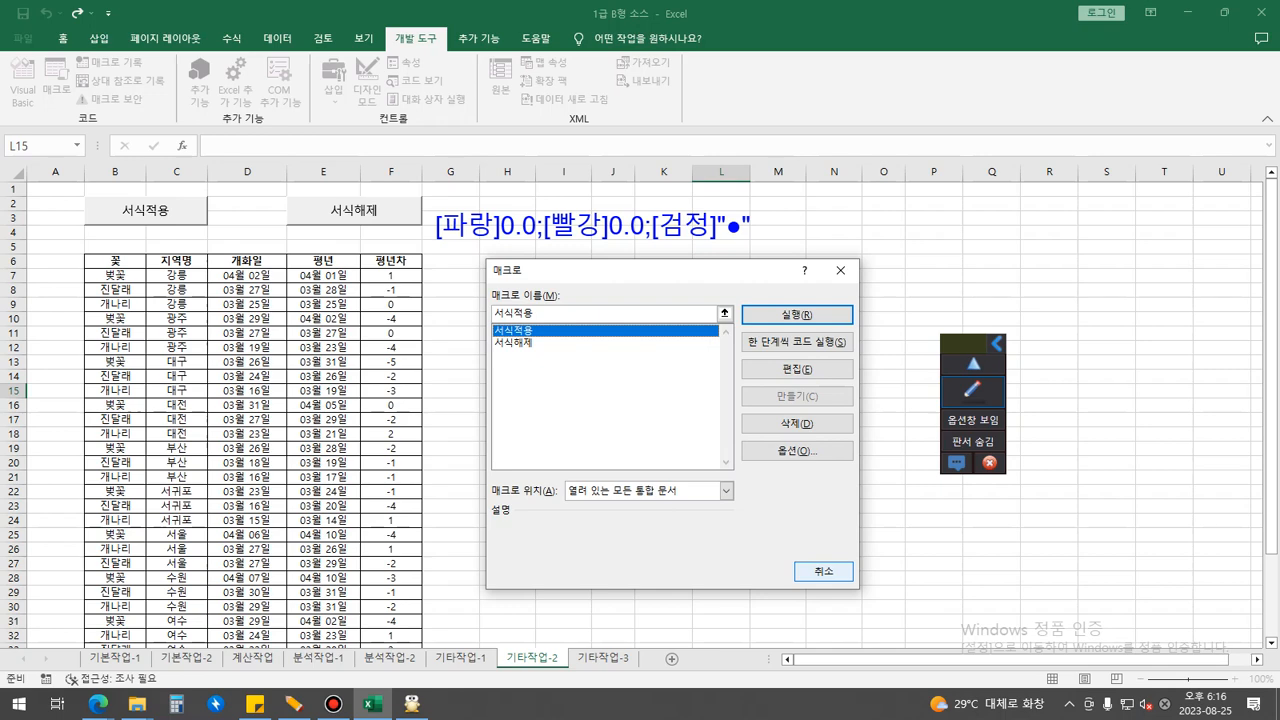
click(823, 571)
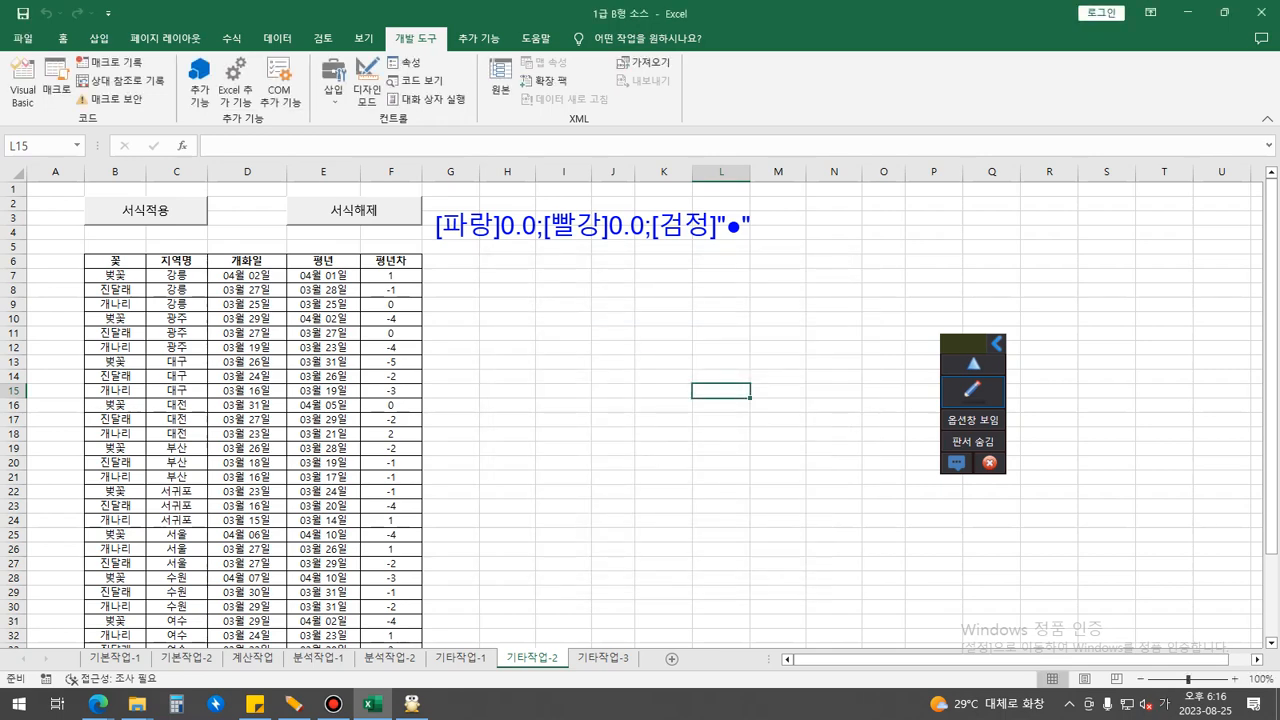
click(613, 319)
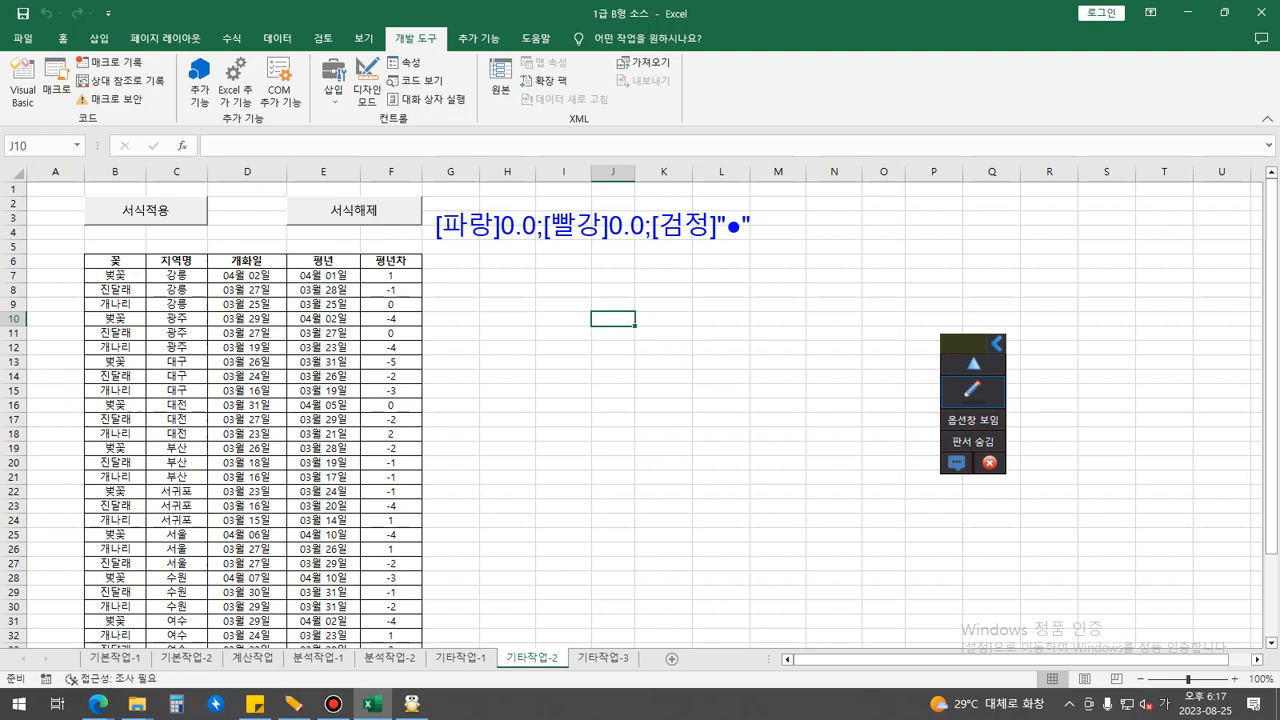
Step: Write a second text annotation below the first, reading [>0][파랑]0.0;[<0][빨강]0.0;
click(968, 388)
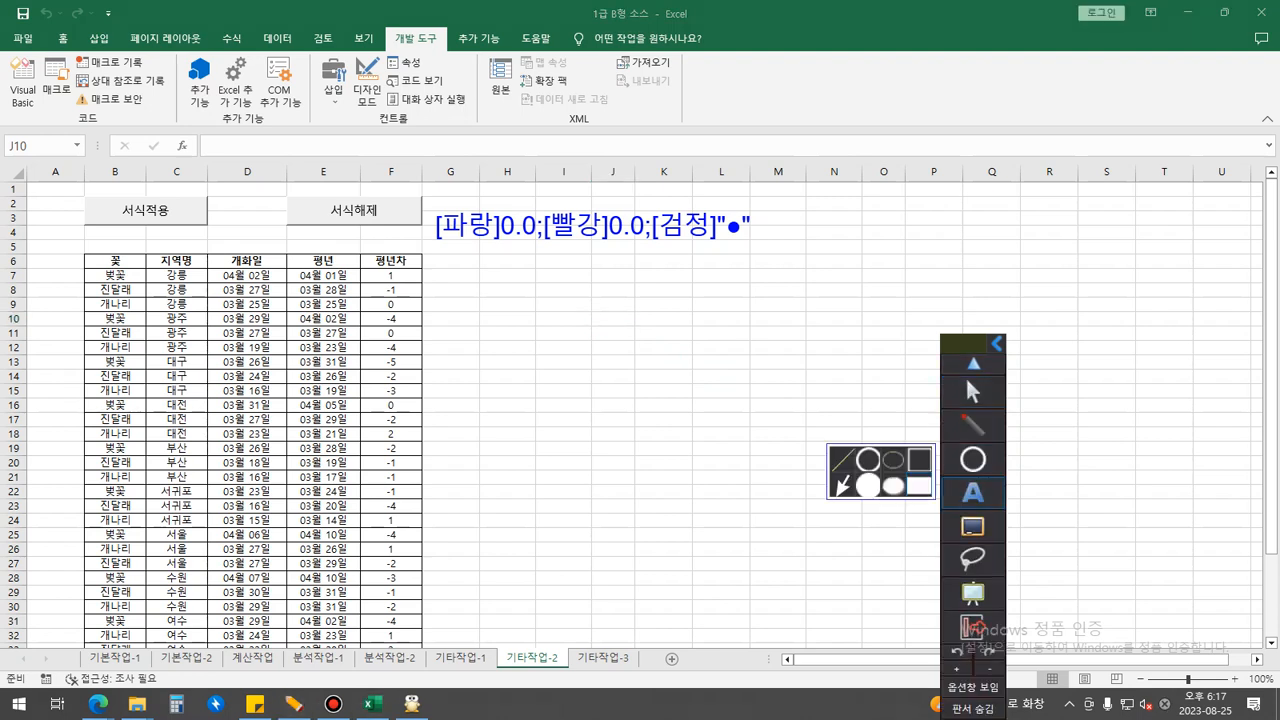
click(442, 299)
text([)
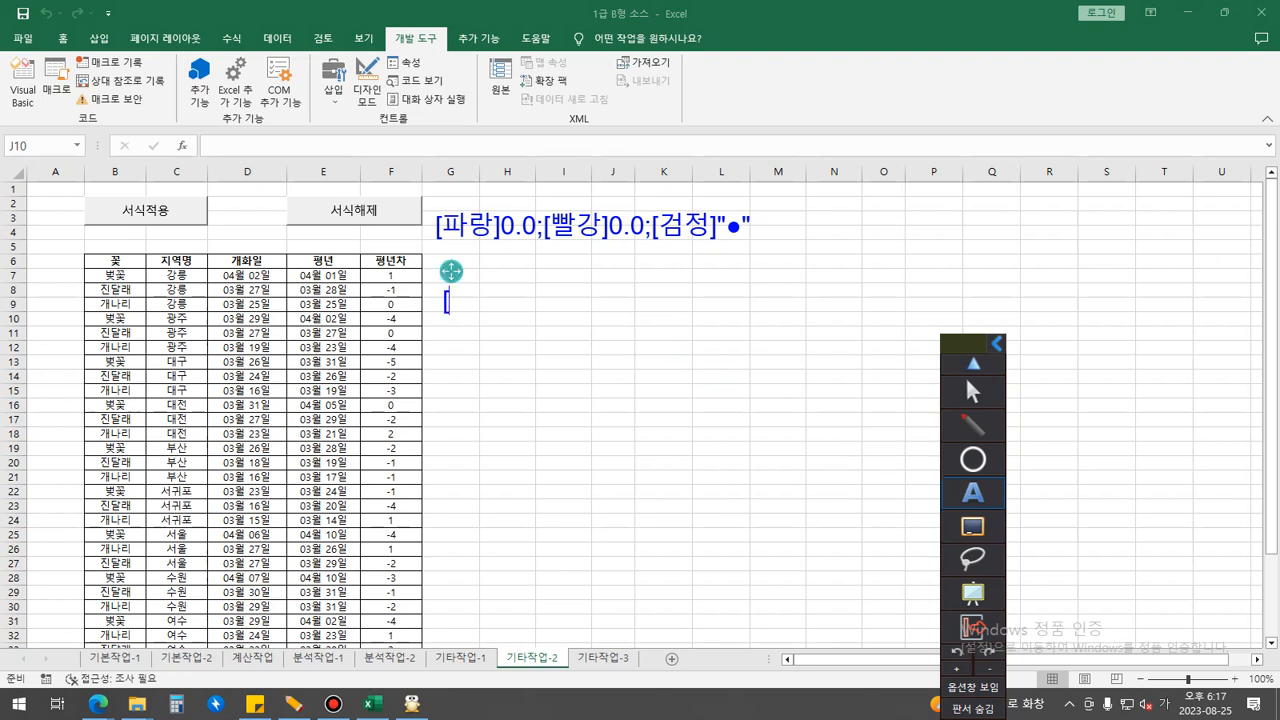
text(>0)
text(][ㅍ)
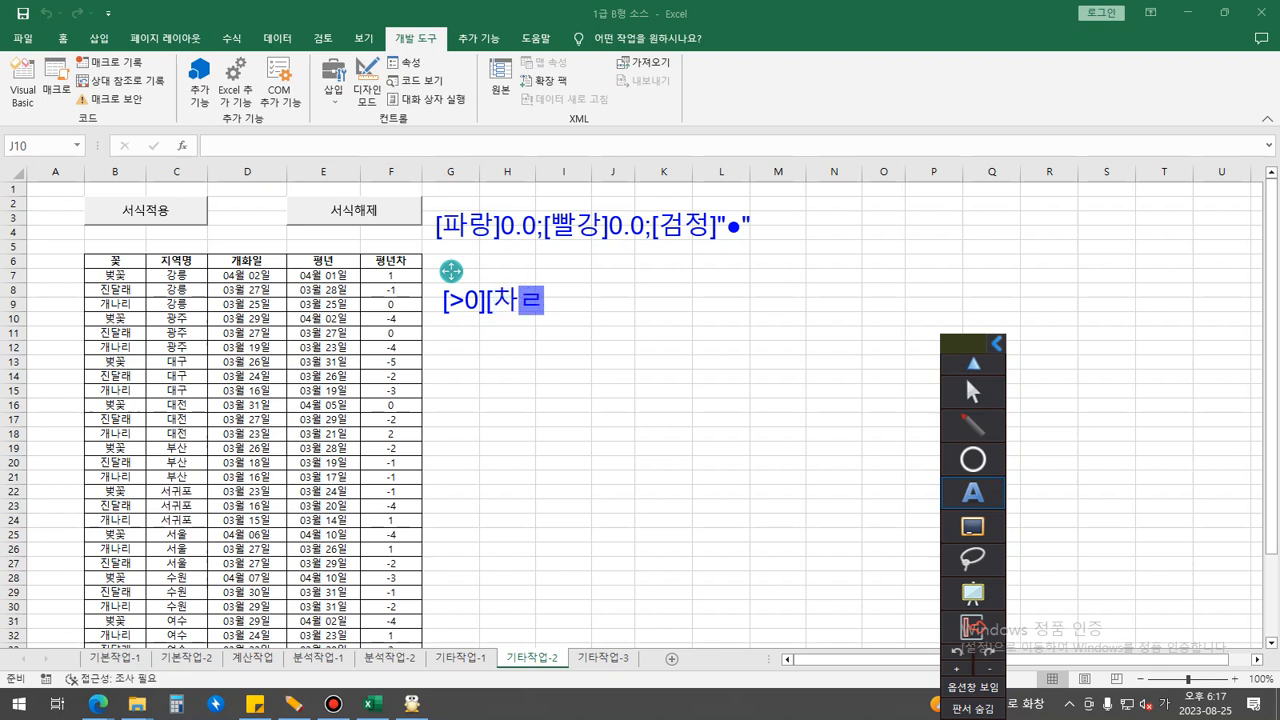
text(파랑]0.0)
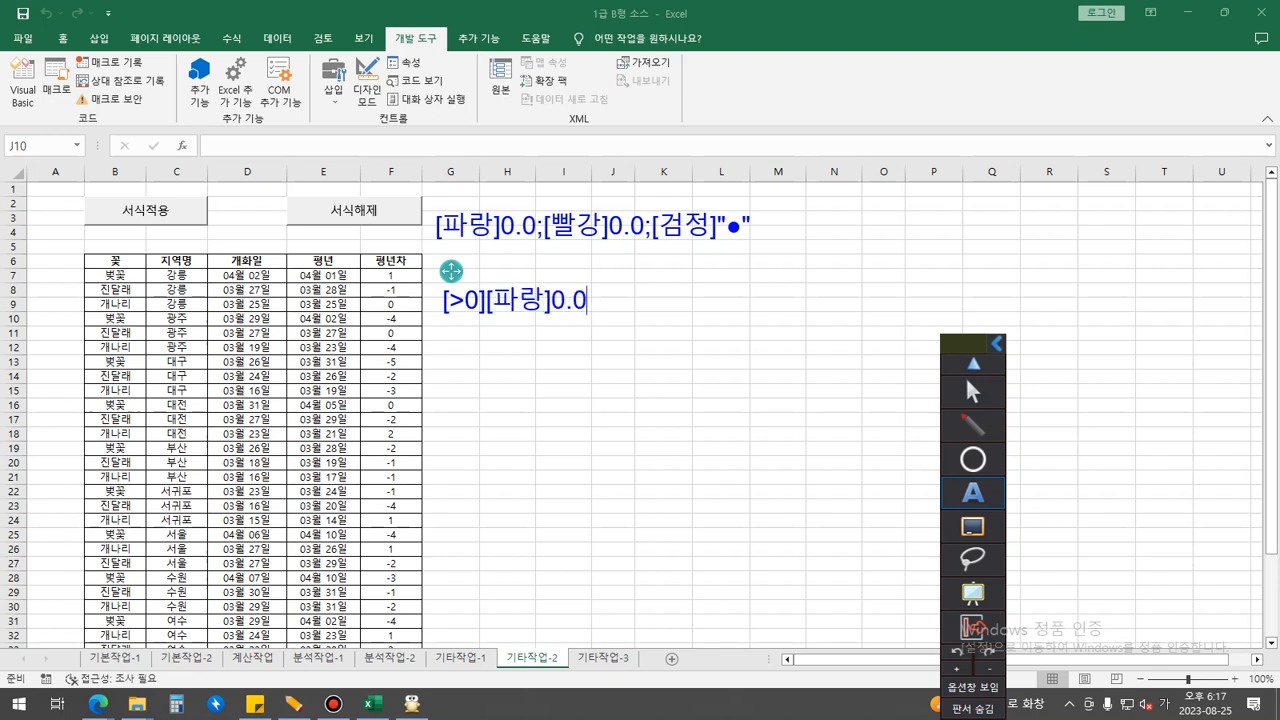
text(;[<0])
text([빨강)
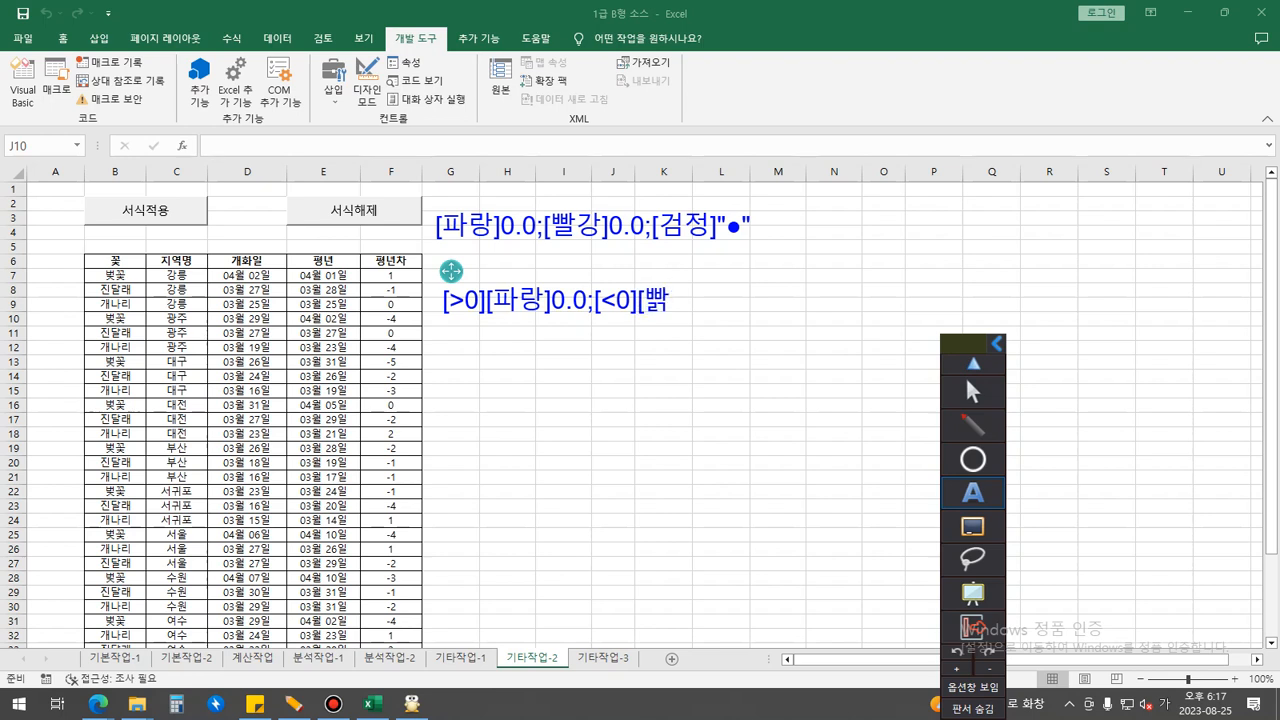
text(]0.0;)
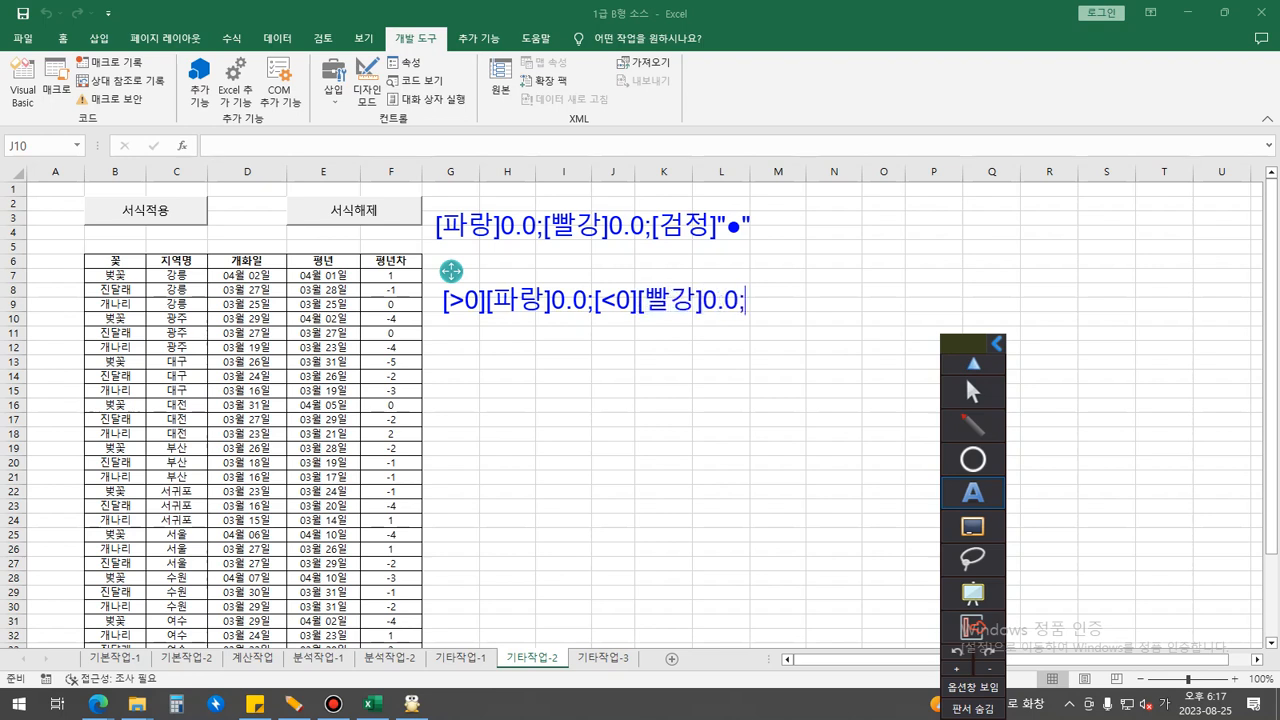
Step: Finish the second annotation with [검정]"●" and clear the annotations from the sheet
text([검)
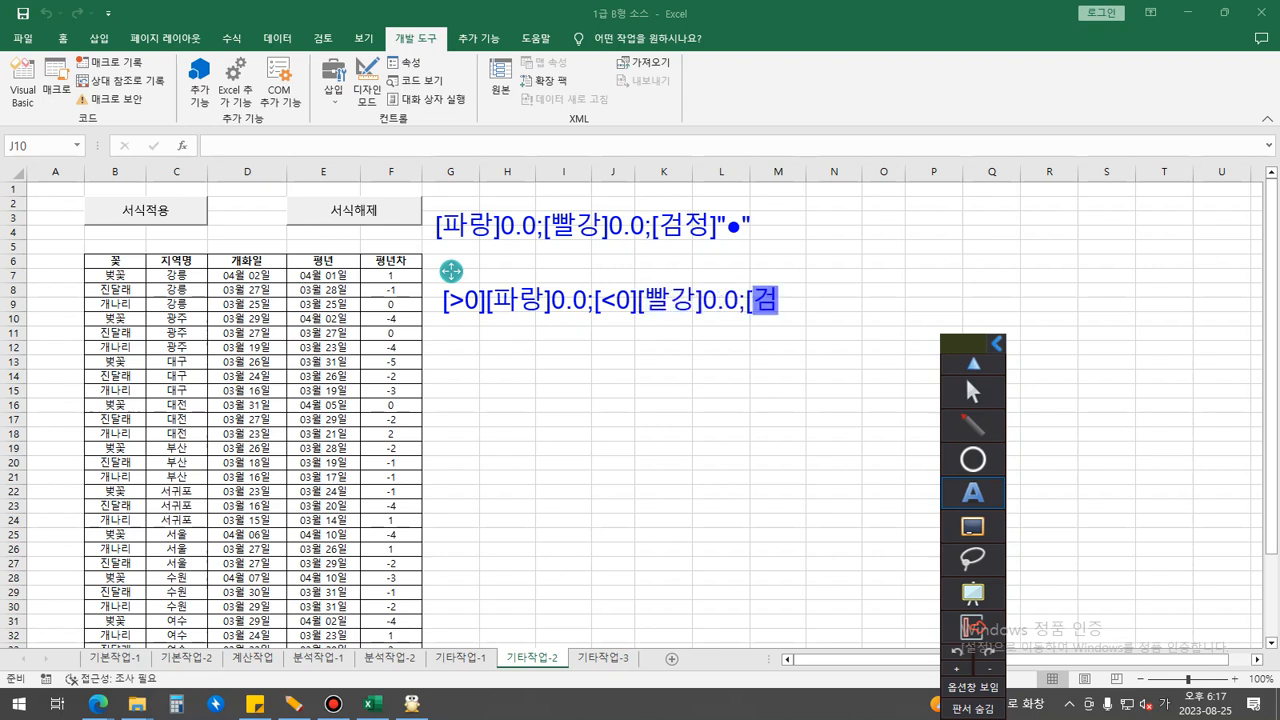
text(정]"ㅁ)
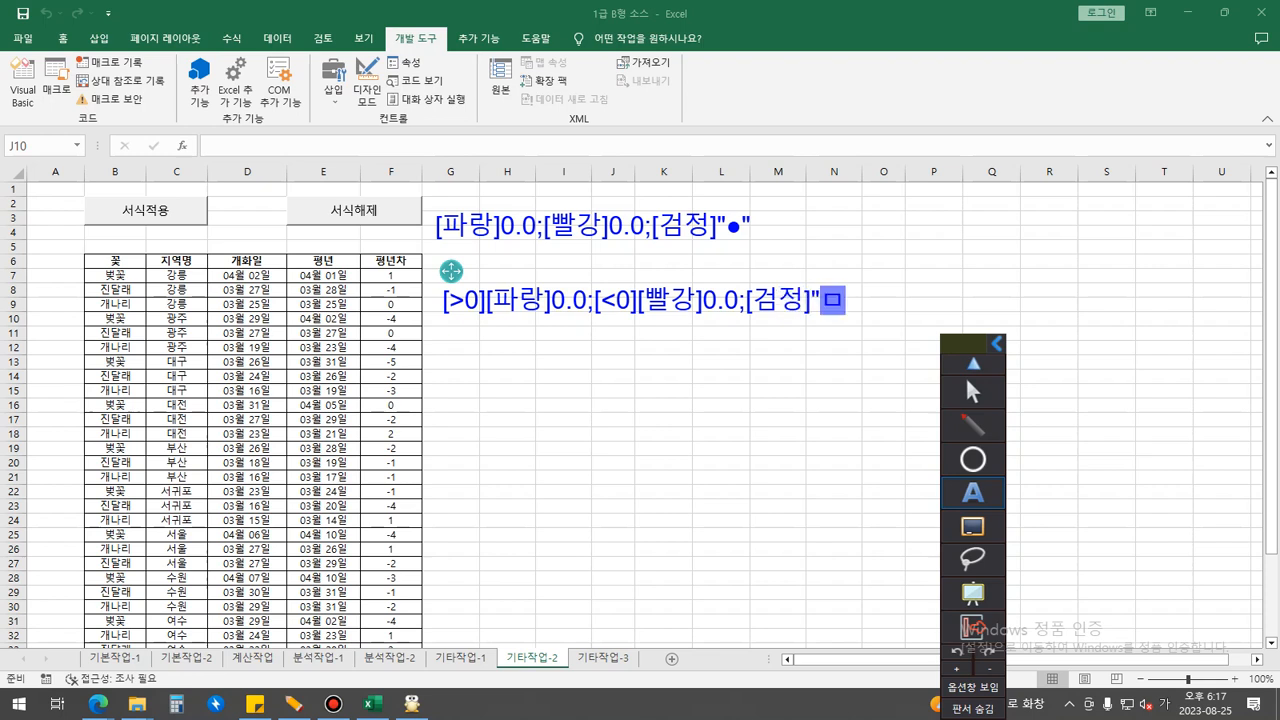
key(Hangul_Hanja)
click(883, 510)
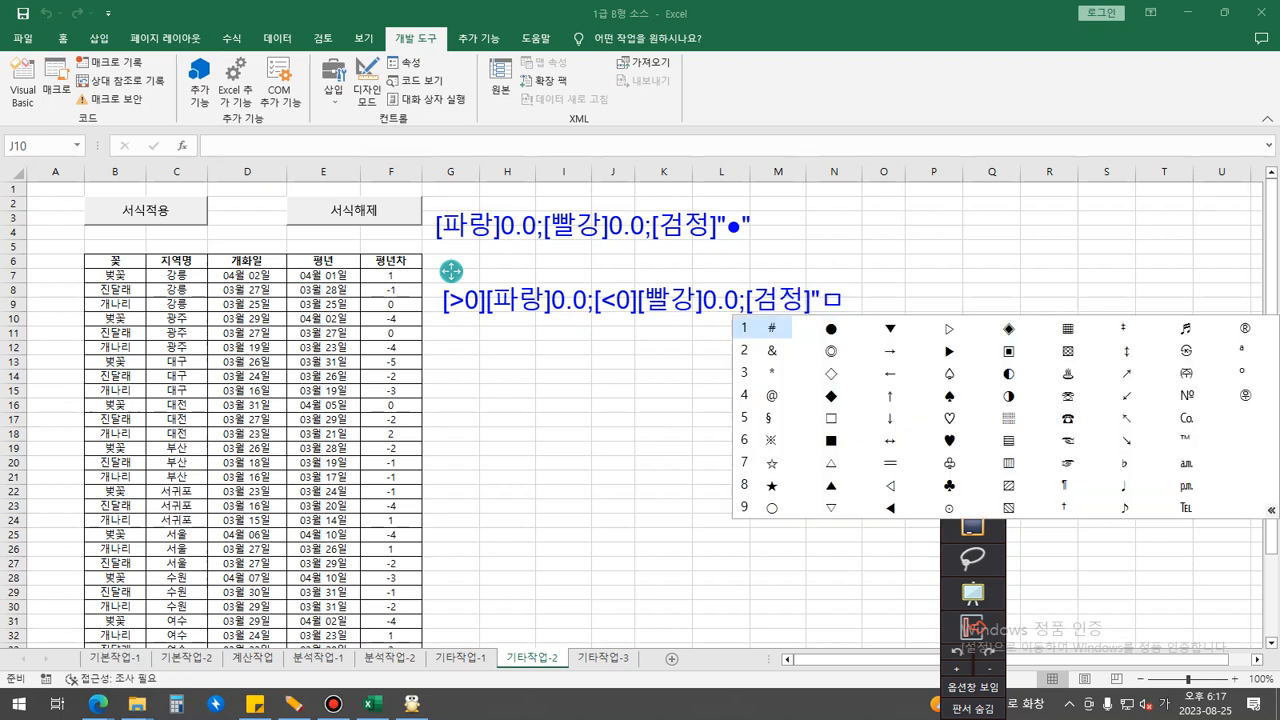
click(831, 329)
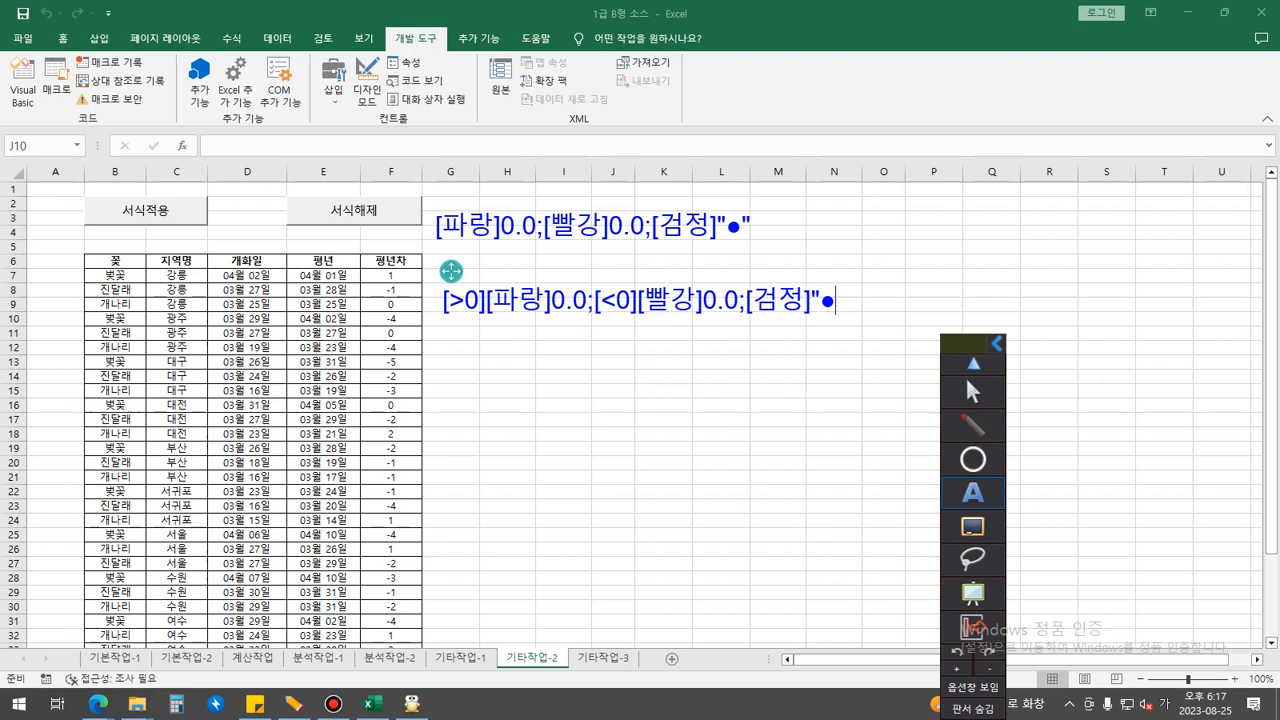
text(")
key(Escape)
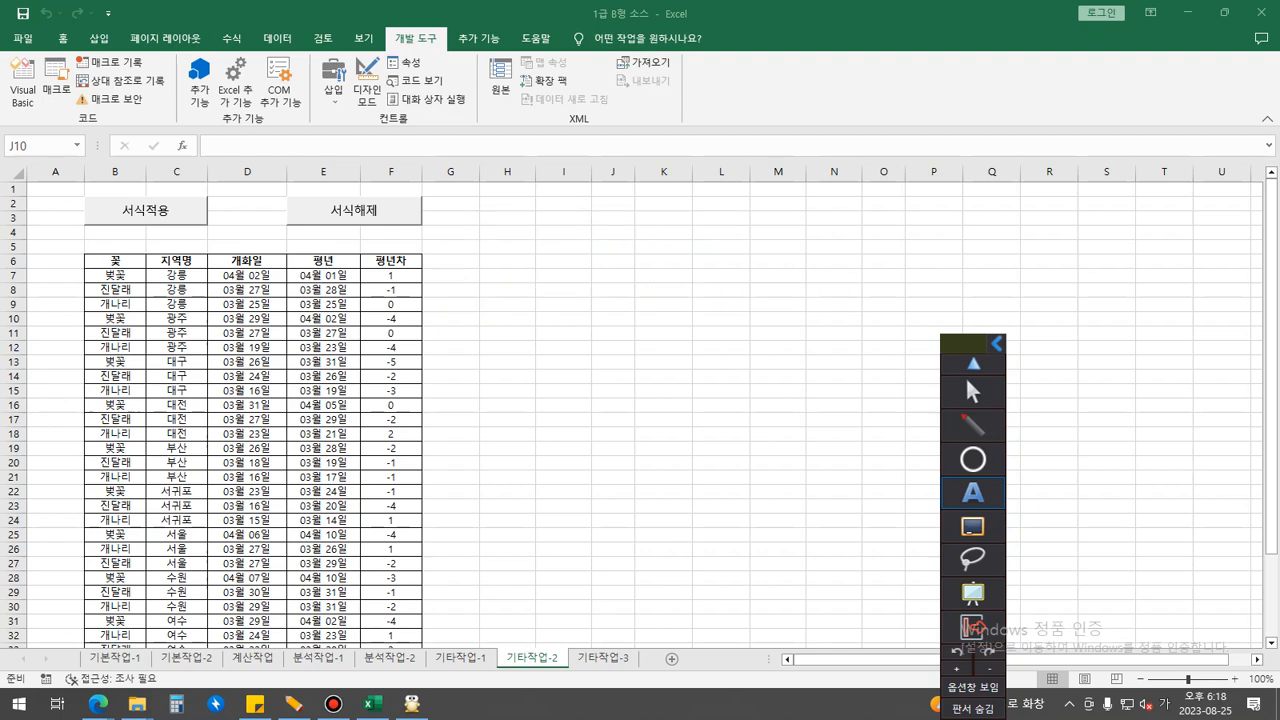
Step: Leave the annotation mode and switch to the 기타작업-3 sheet
click(973, 391)
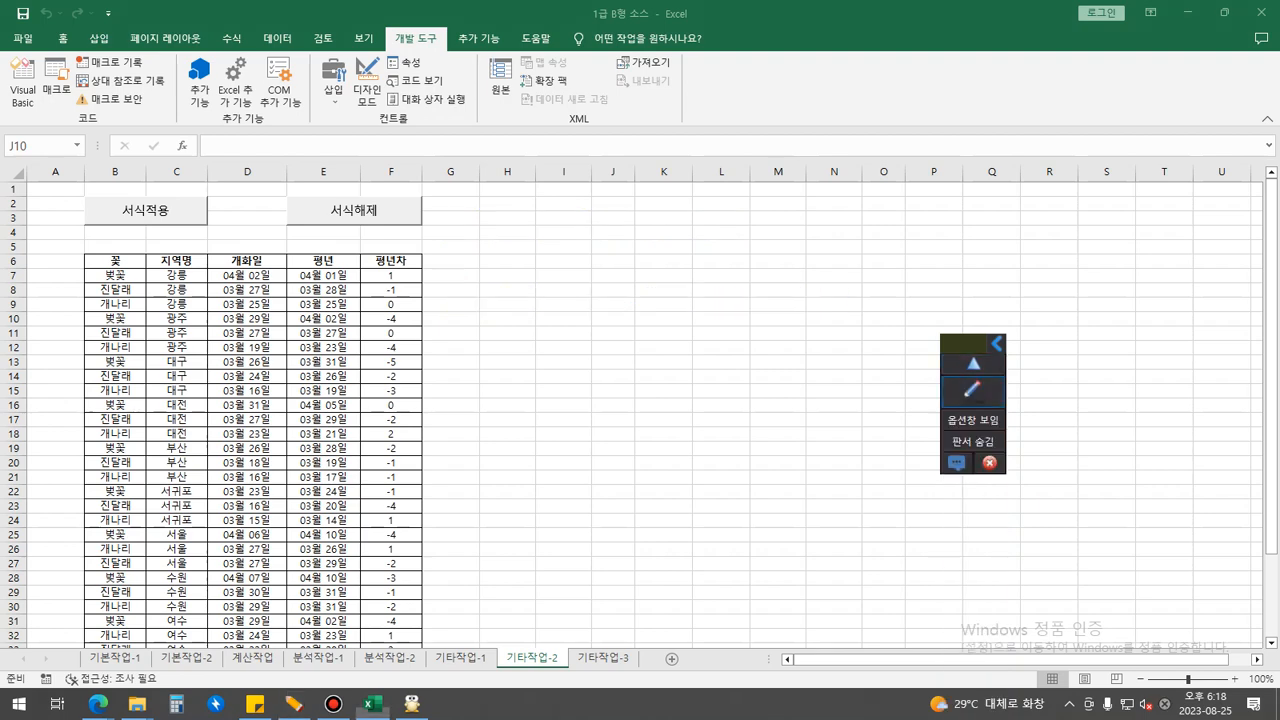
click(603, 658)
click(521, 369)
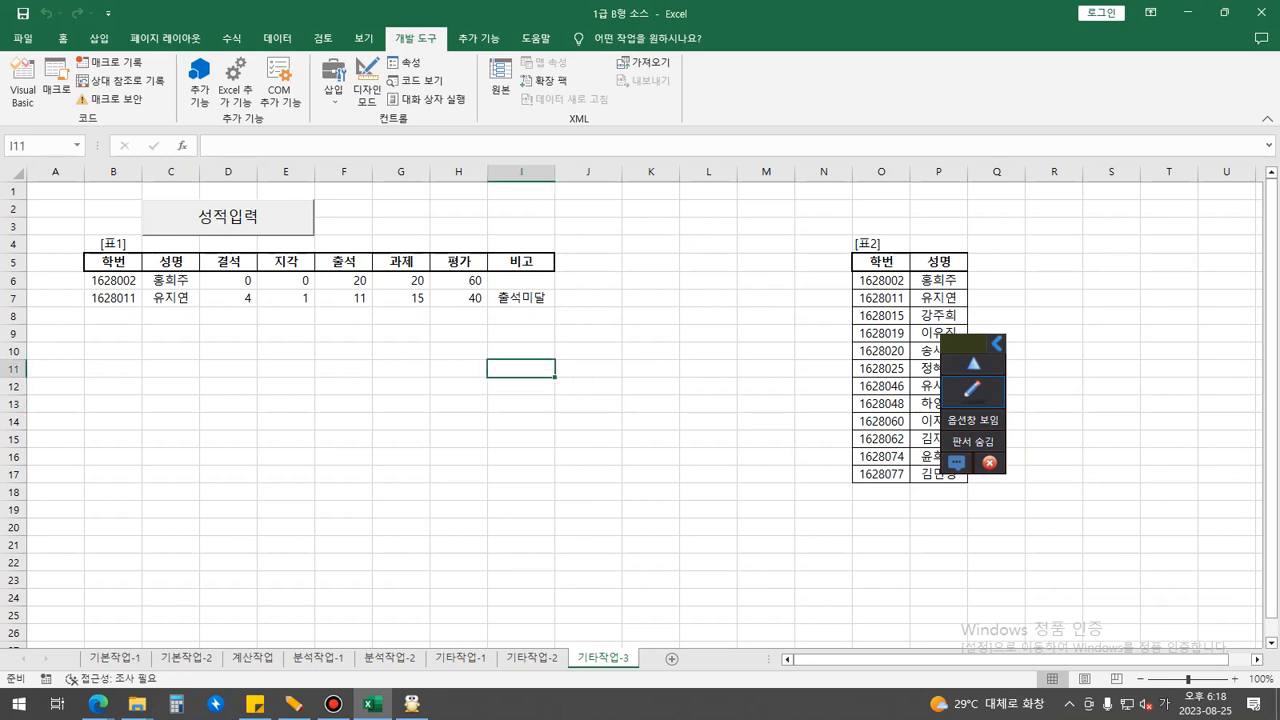
click(651, 351)
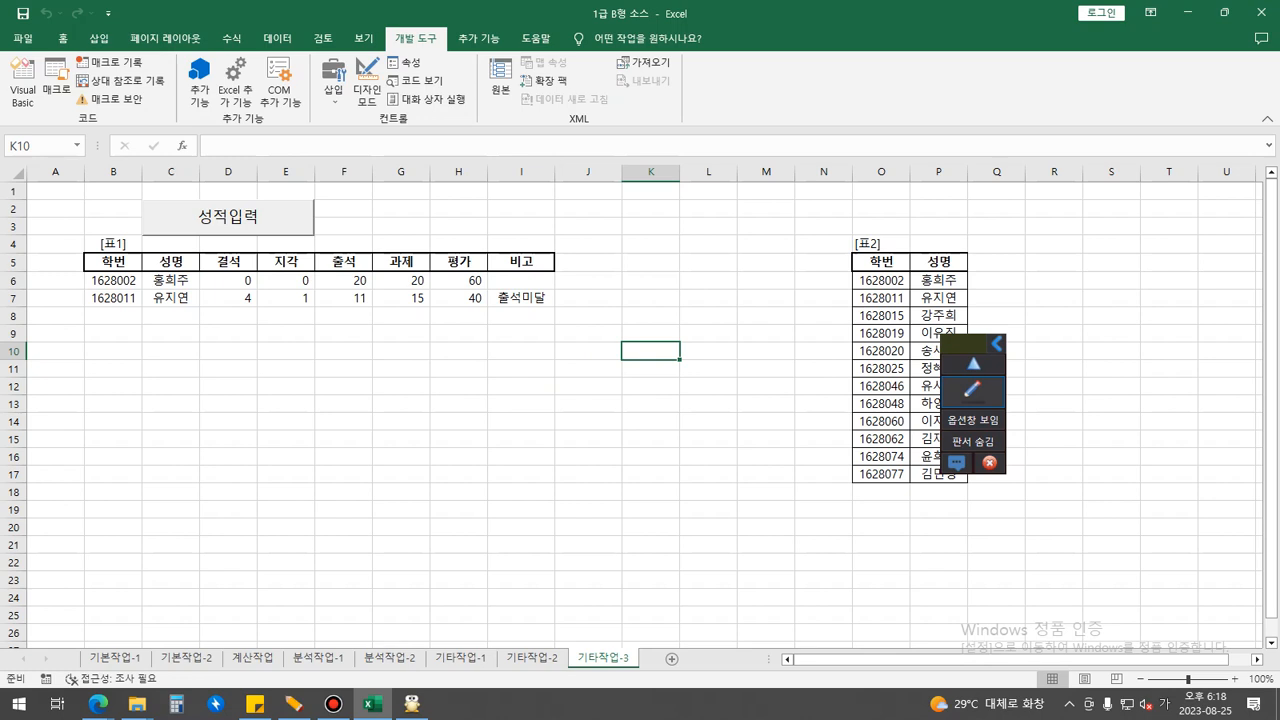
Step: Mark the design mode command and the 성적입력 button with blue pen strokes
click(973, 390)
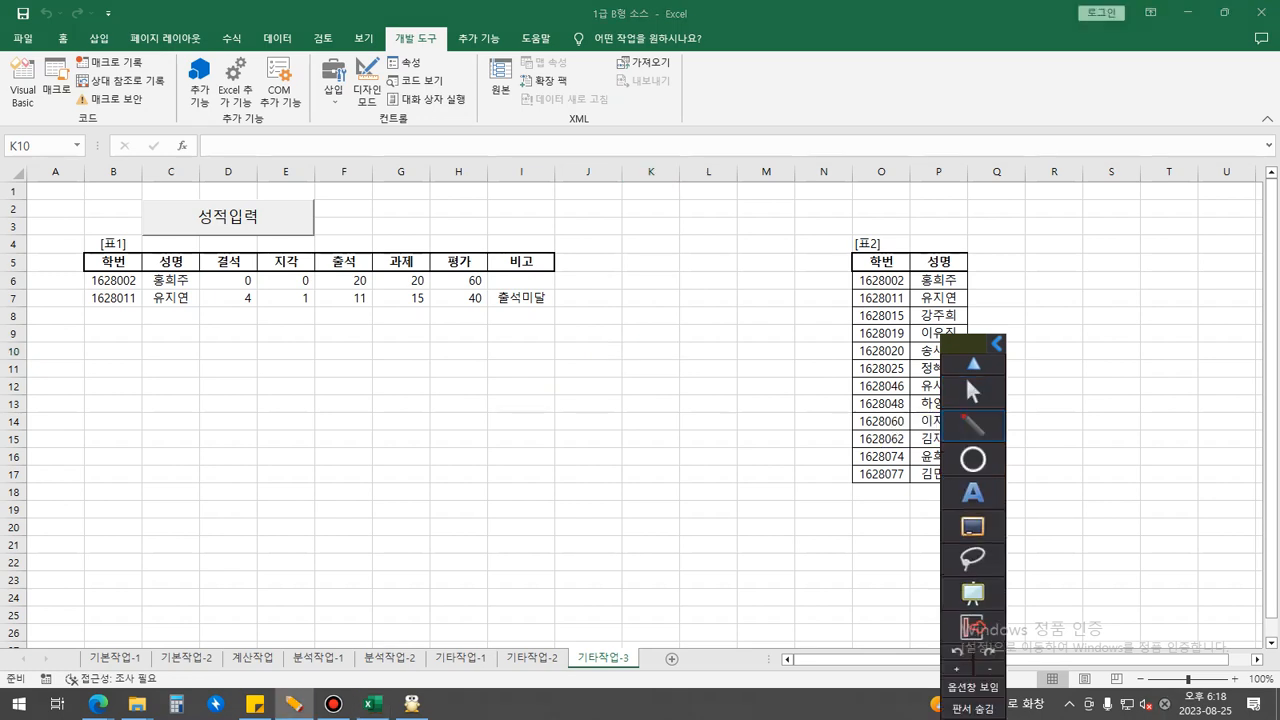
drag(358, 62, 436, 42)
drag(306, 180, 384, 194)
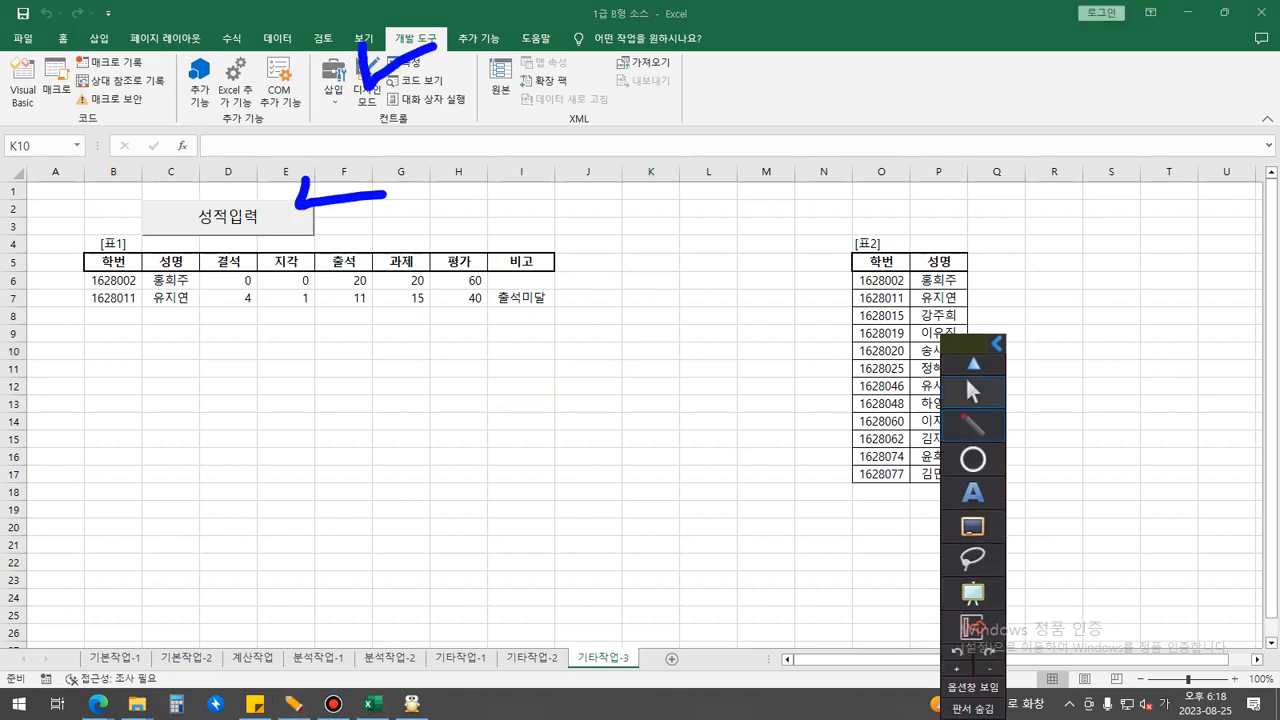
click(973, 391)
Step: Enable design mode, open the 성적입력 button's click code, close the Module3 code window and reposition the Sheet7 code window
click(367, 90)
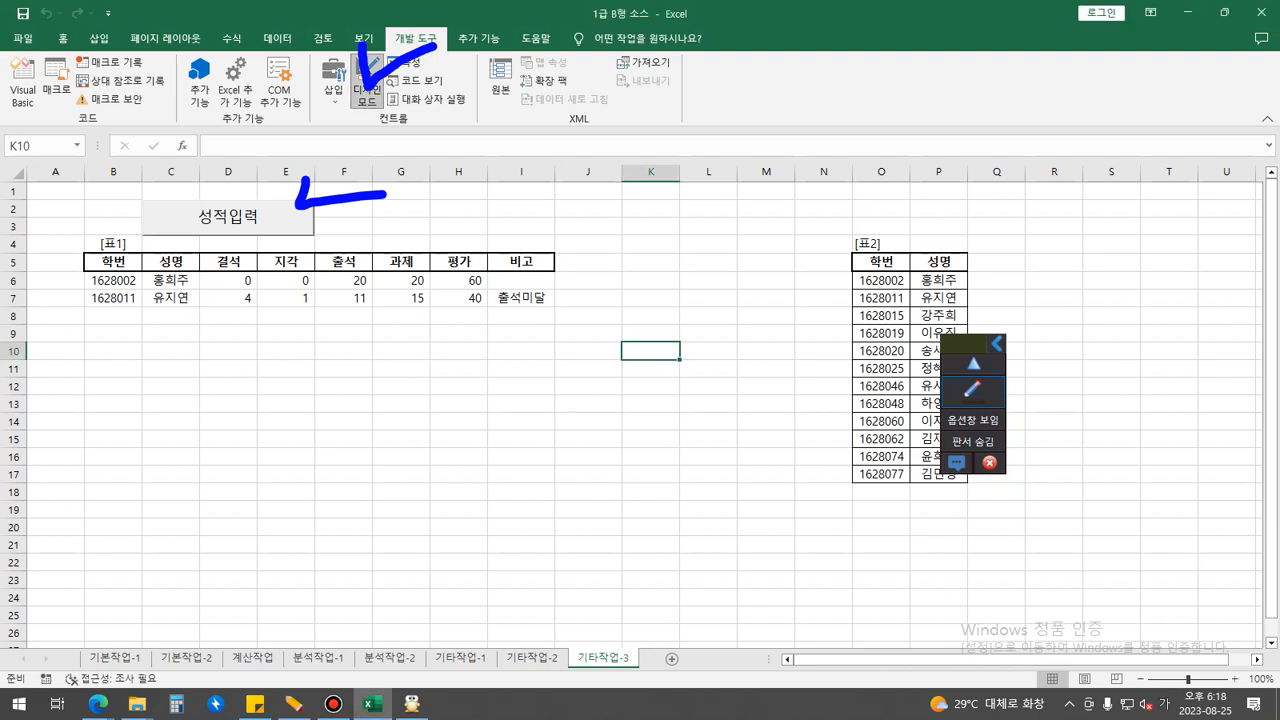
double_click(228, 216)
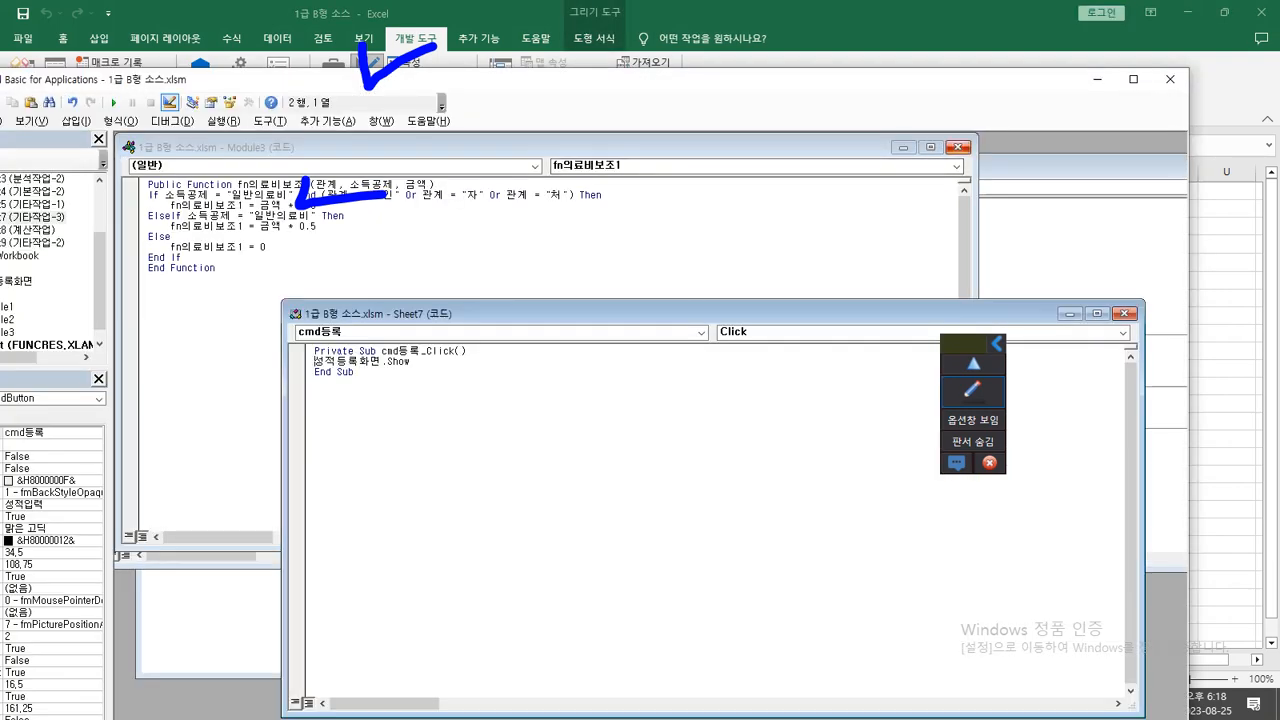
click(958, 147)
drag(420, 314, 258, 158)
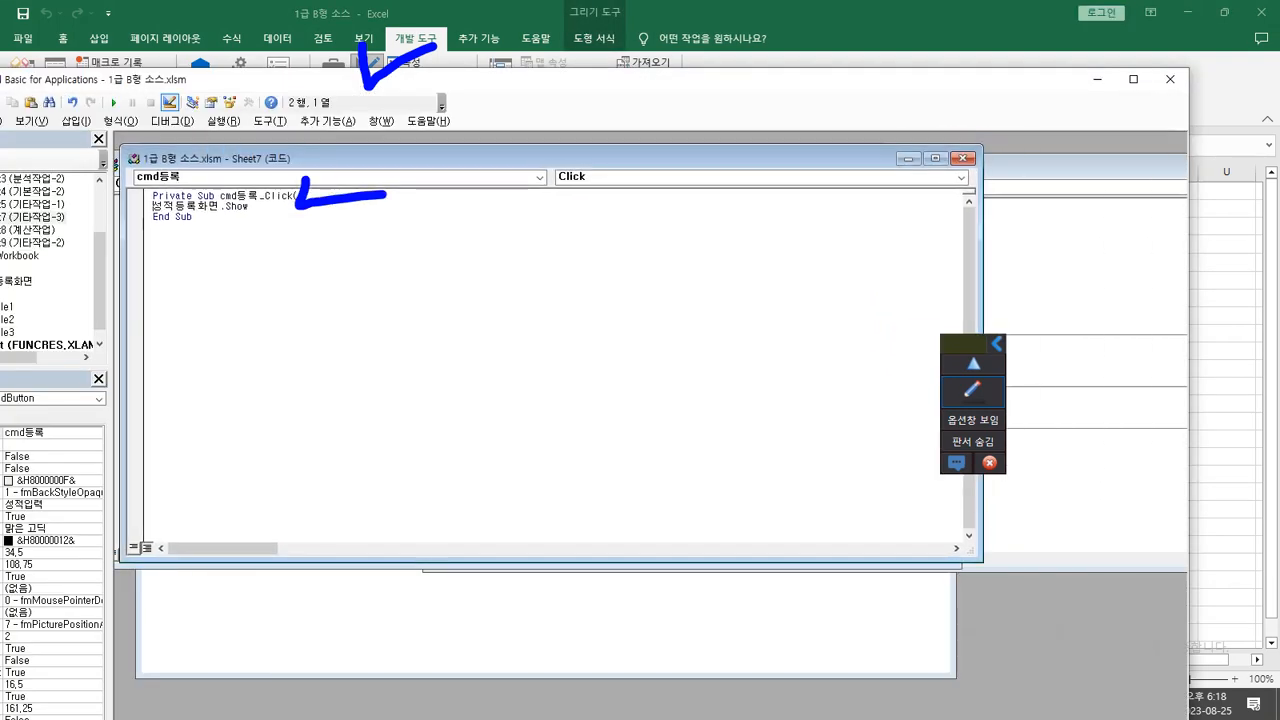
Step: Magnify the screen, move the Visual Basic editor to reveal the project tree, and open the 성적등록화면 form
key(super+plus)
mouse_move(312, 240)
mouse_down()
mouse_move(600, 212)
mouse_move(580, 122)
mouse_move(280, 125)
mouse_move(297, 227)
mouse_up()
click(361, 248)
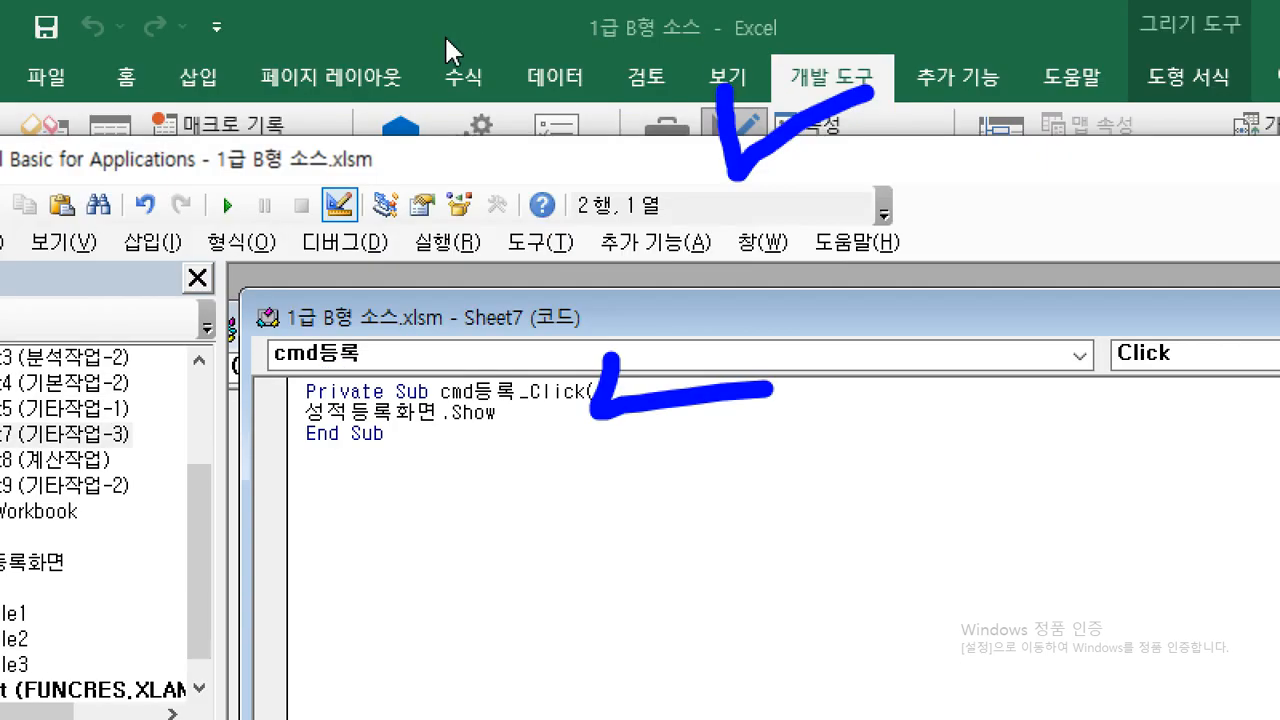
drag(380, 150, 626, 56)
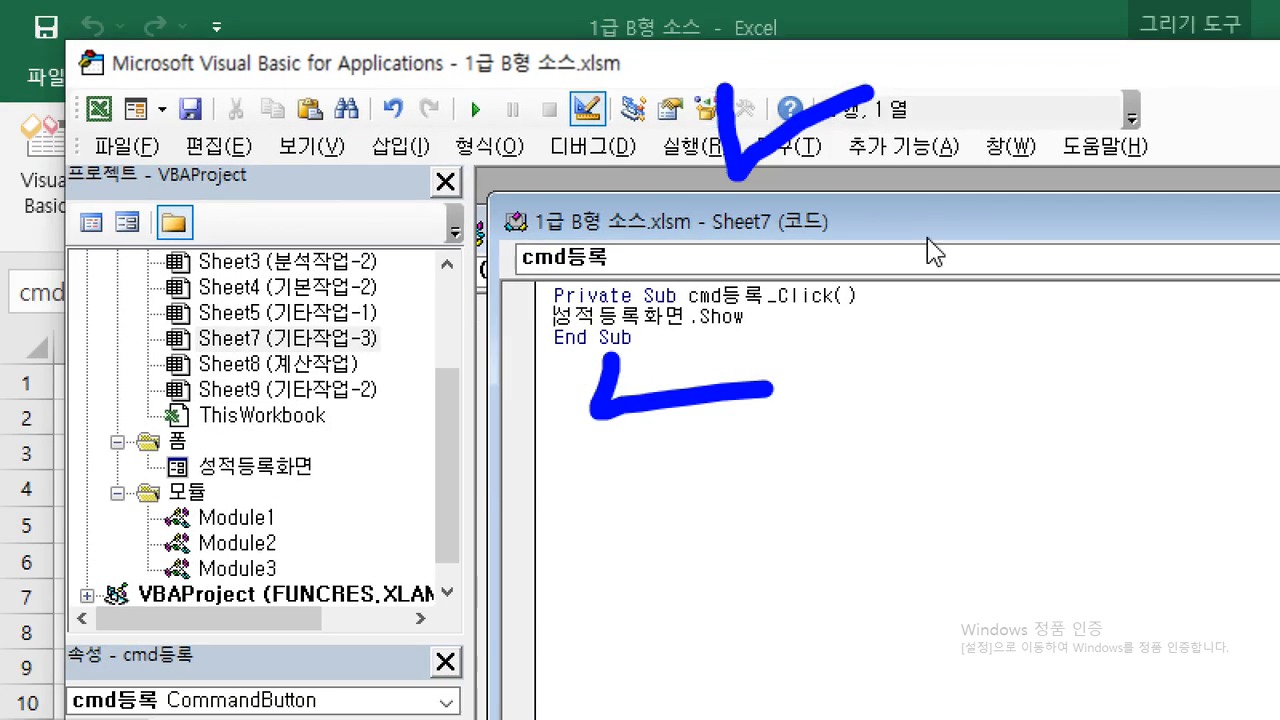
double_click(288, 467)
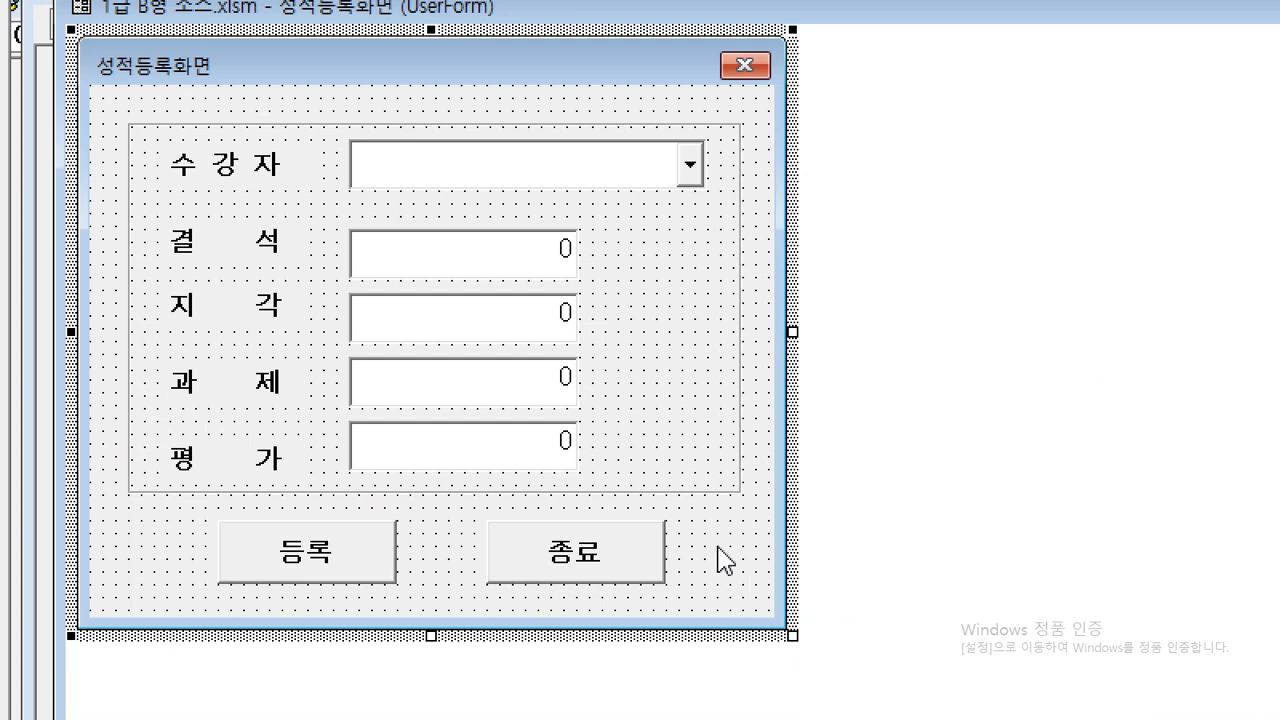
Step: Mark the empty area of the form beside the 종료 button in blue, clear the mark, and open the form's code
key(ctrl+2)
mouse_move(732, 514)
mouse_down()
mouse_move(731, 537)
mouse_move(838, 502)
mouse_up()
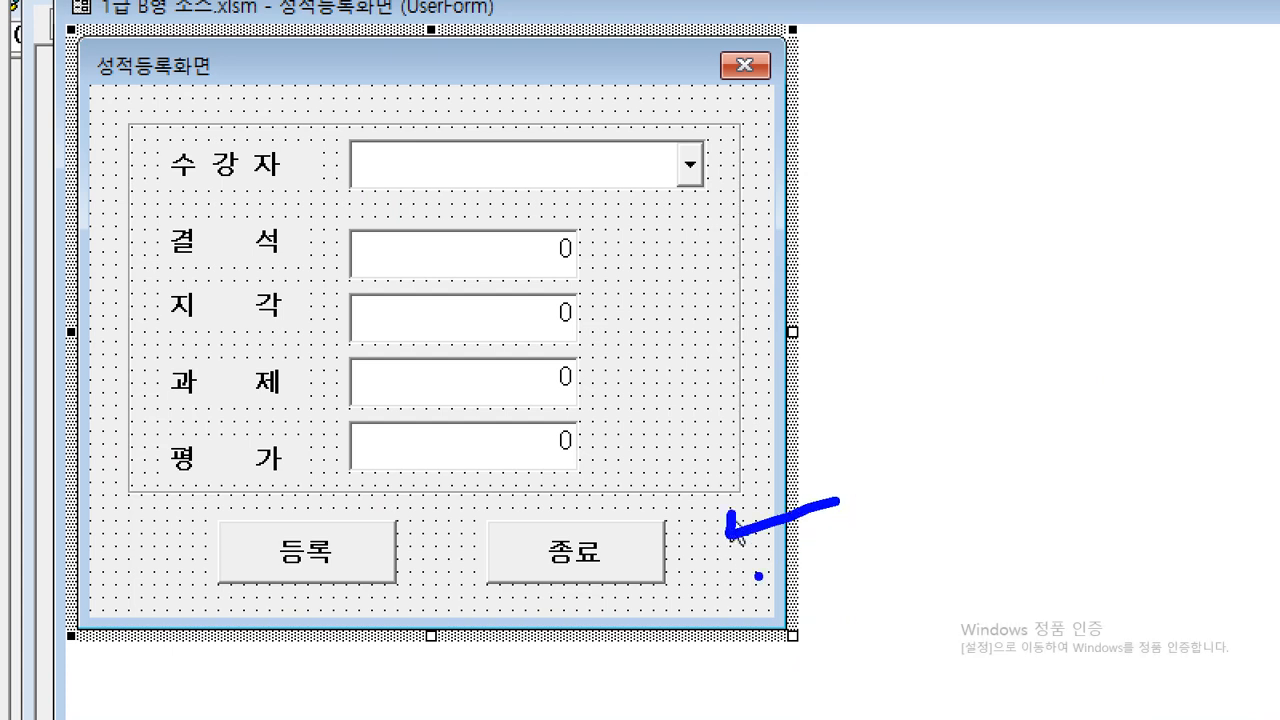
key(Escape)
double_click(718, 570)
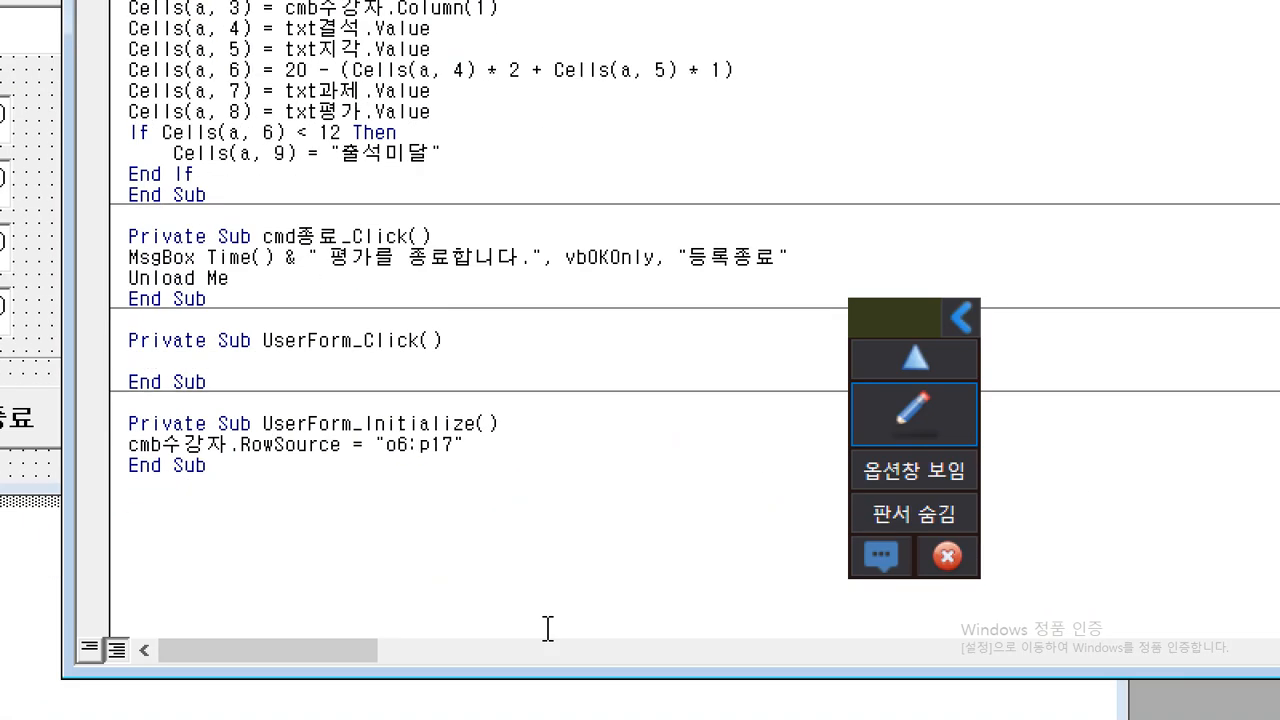
Step: Draw a blue box around the UserForm_Initialize procedure and clear the annotation
key(ctrl+2)
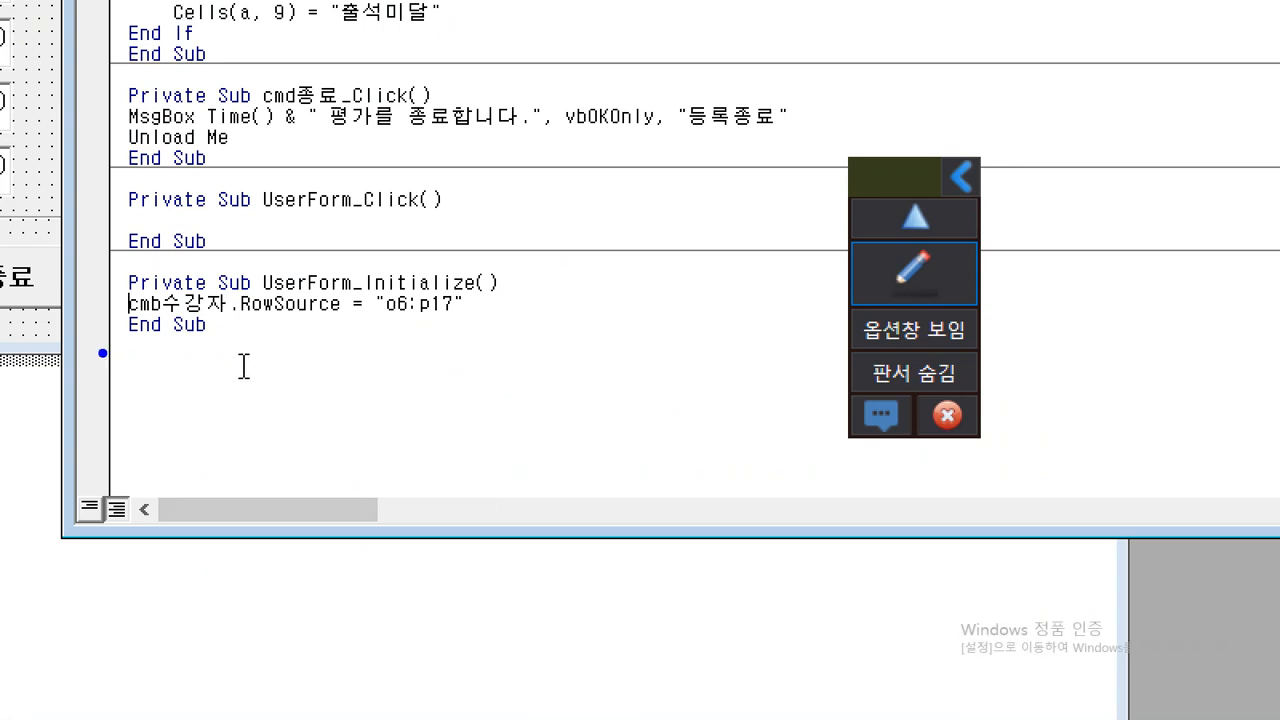
mouse_move(100, 352)
mouse_down()
mouse_move(515, 341)
mouse_move(424, 238)
mouse_move(126, 238)
mouse_move(124, 346)
mouse_up()
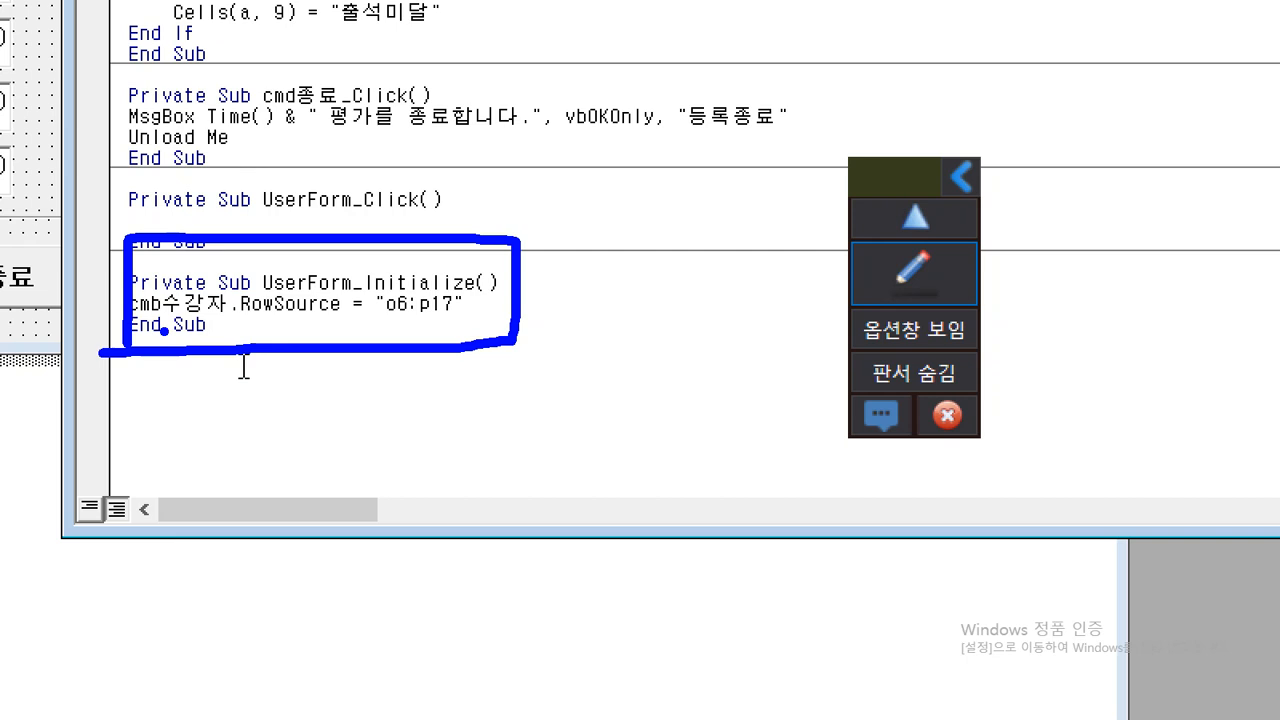
key(Escape)
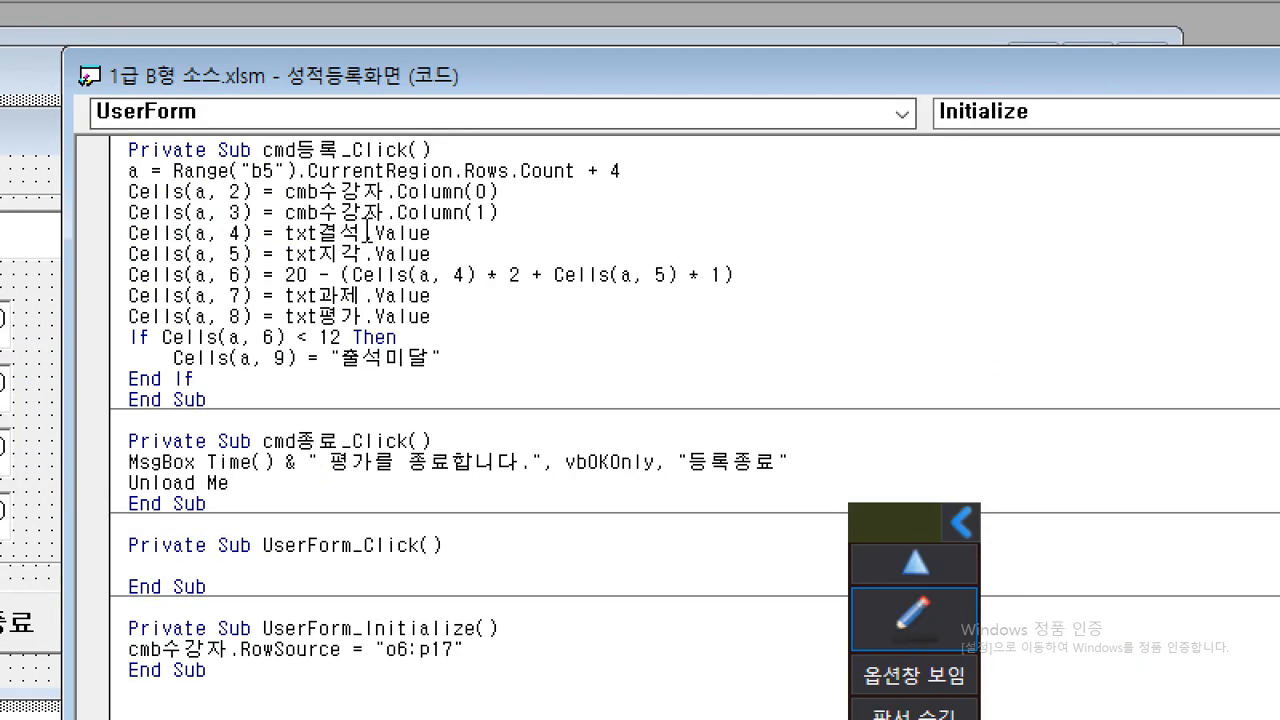
Step: Mark the Column(0) line in cmd등록_Click in blue and sketch a two-column combo box beside the code
click(386, 212)
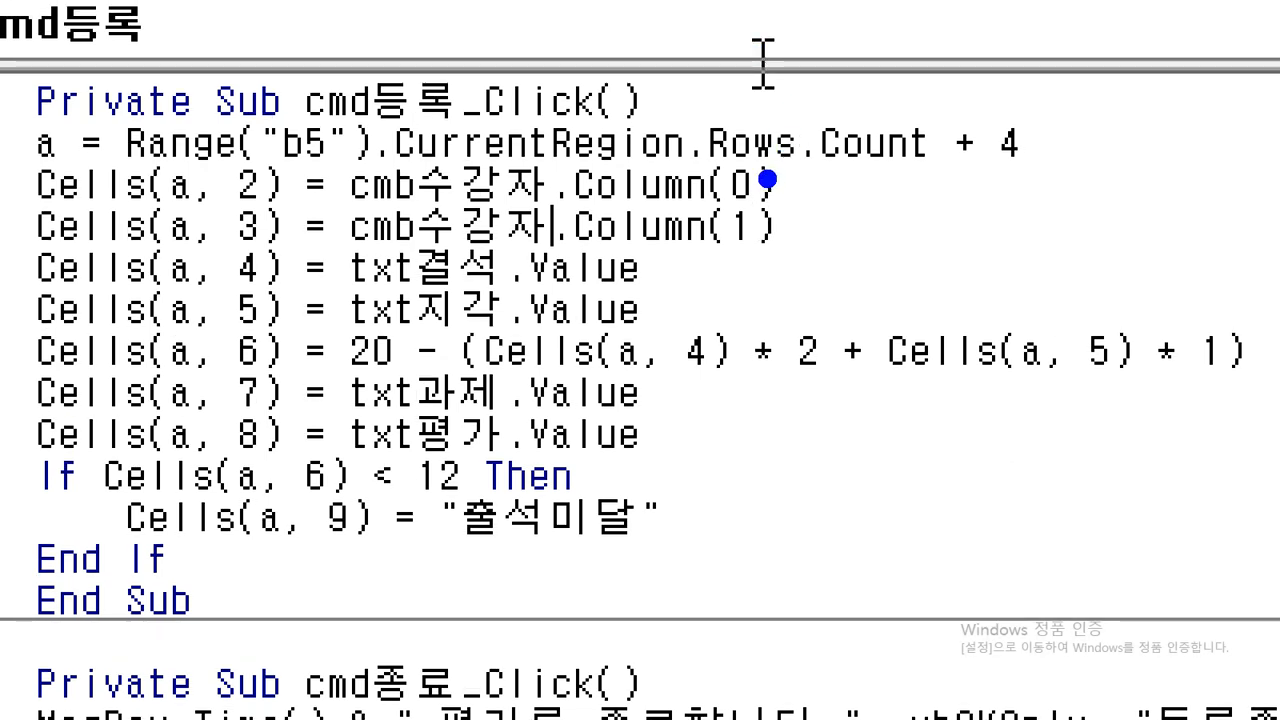
drag(775, 175, 805, 180)
mouse_move(900, 240)
mouse_down()
mouse_move(900, 166)
mouse_move(1232, 200)
mouse_move(935, 273)
mouse_up()
drag(1070, 188, 1070, 524)
Step: Add a red check mark on the sketched combo box's drop-down end, then mark above its first column in blue and second in red
key(r)
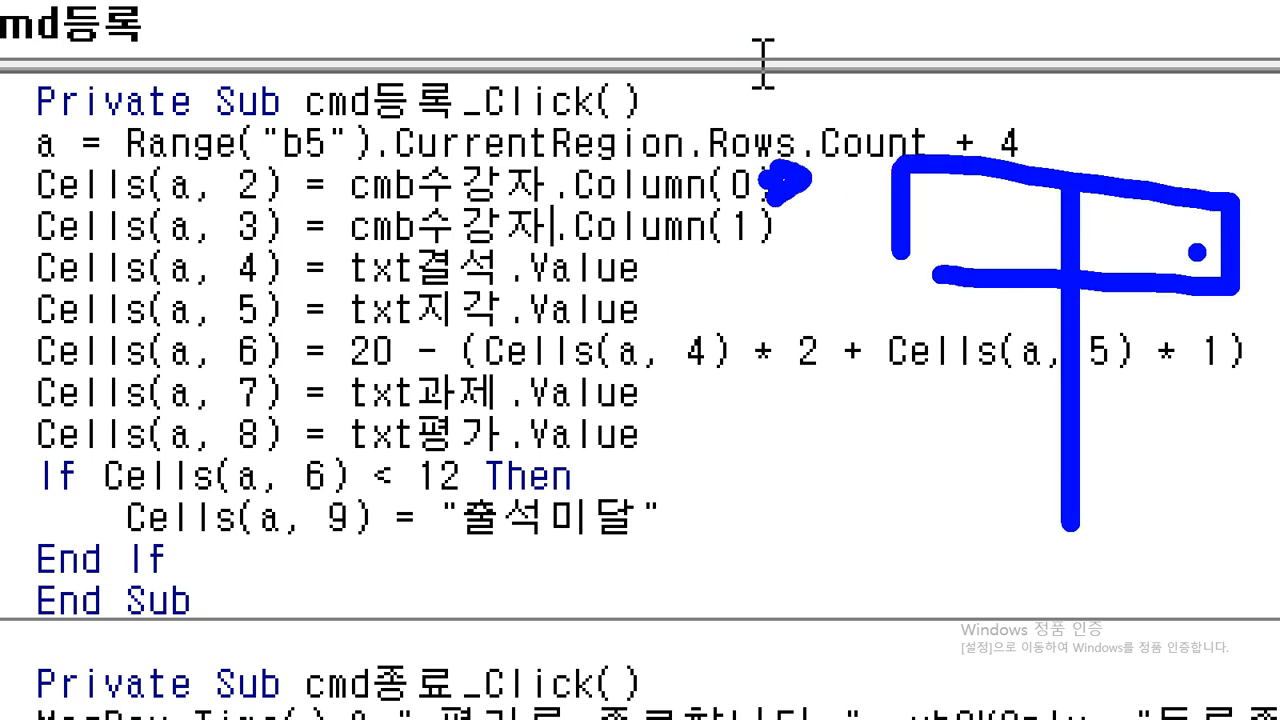
drag(1205, 215, 1258, 200)
key(b)
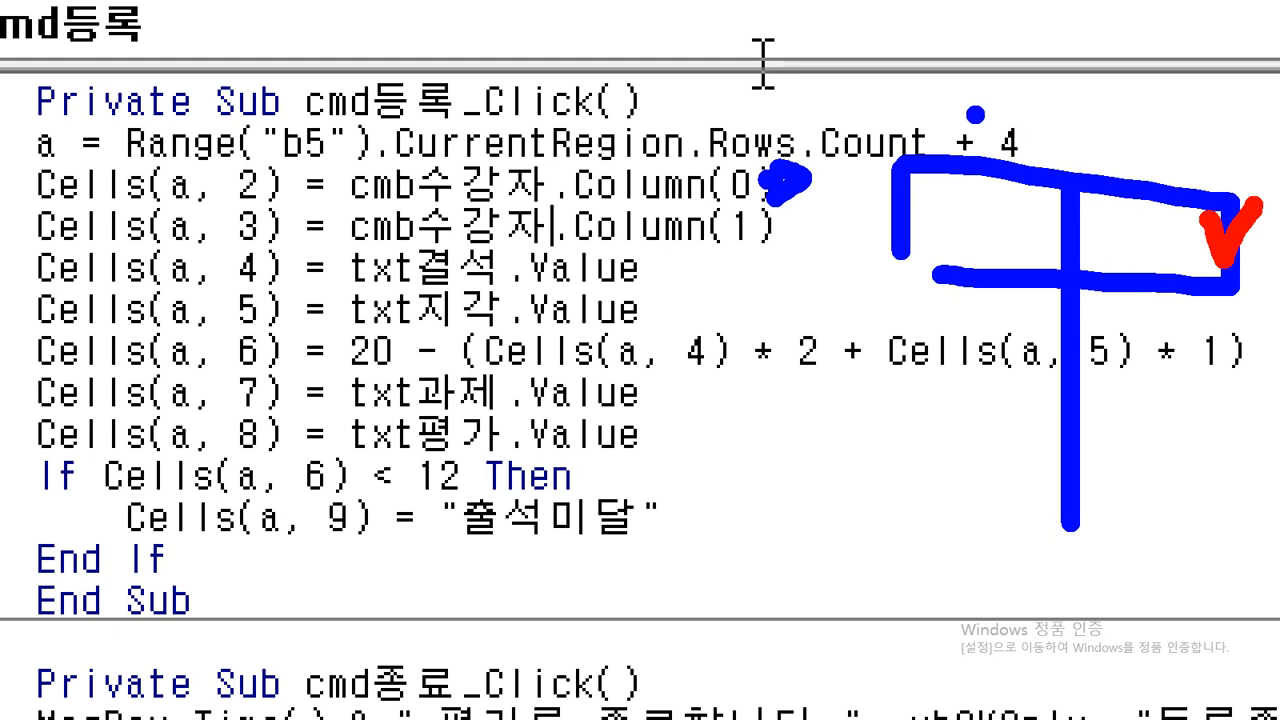
mouse_move(958, 100)
mouse_down()
mouse_move(996, 112)
mouse_move(985, 126)
mouse_up()
key(r)
drag(1170, 112, 1140, 155)
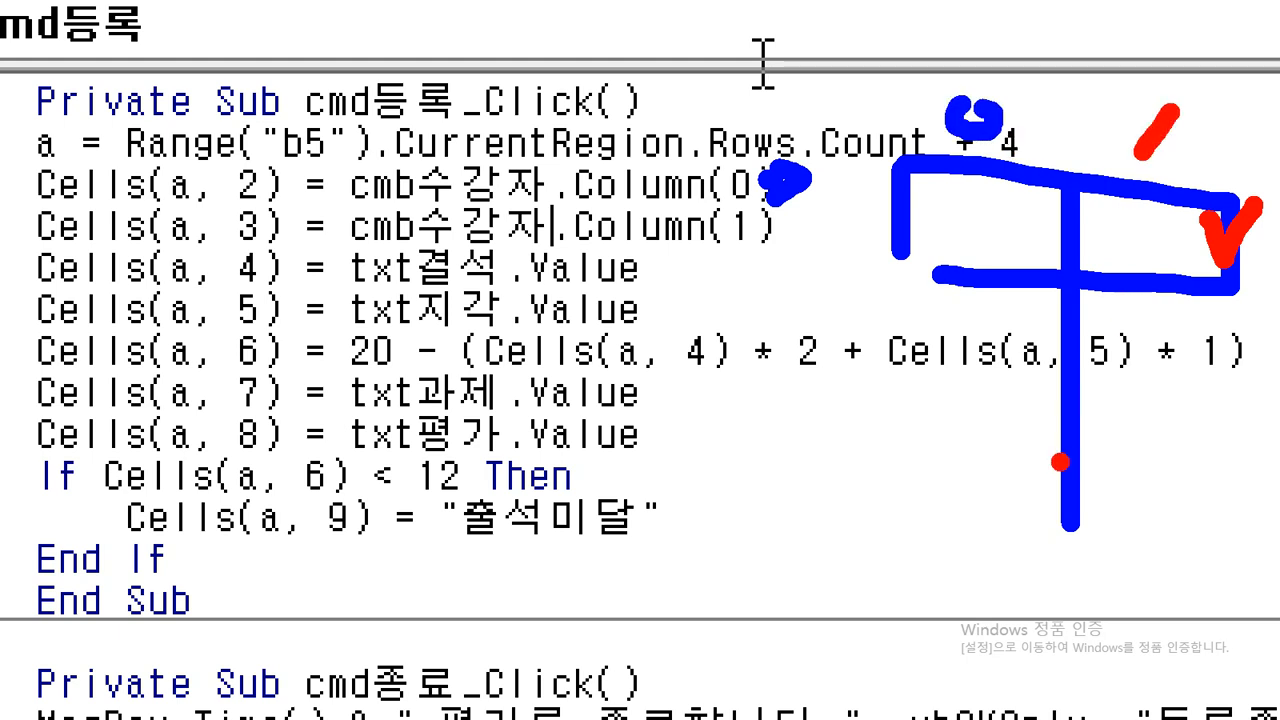